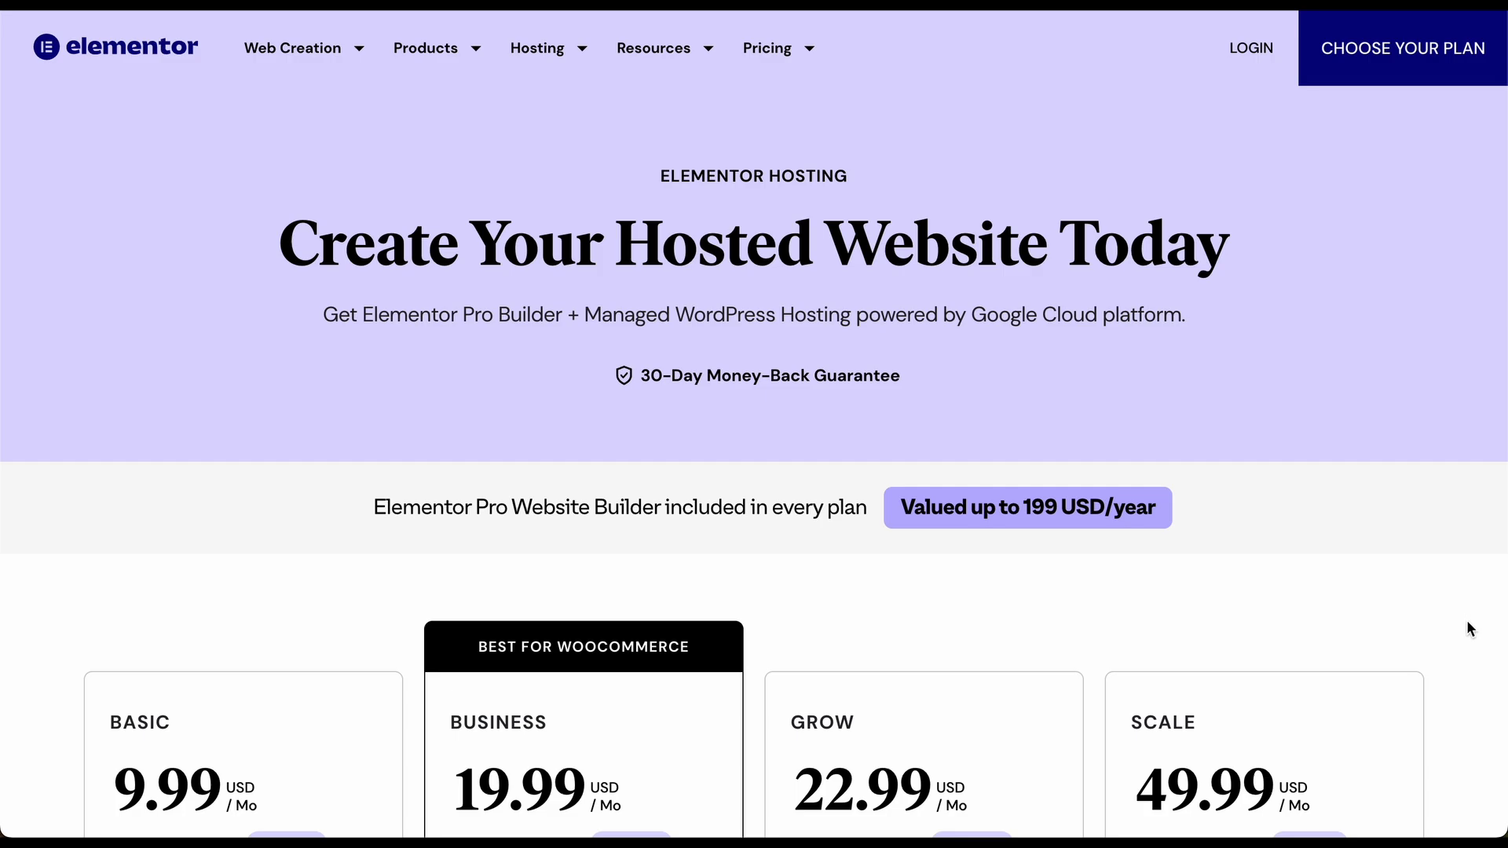
- Compare the Elementor hosting plans, choose the Basic plan at 9.99 USD per month for purchase, and review its checkout page
{"action": "scroll", "coordinate": [1466, 622], "scroll_direction": "down", "scroll_amount": 5}
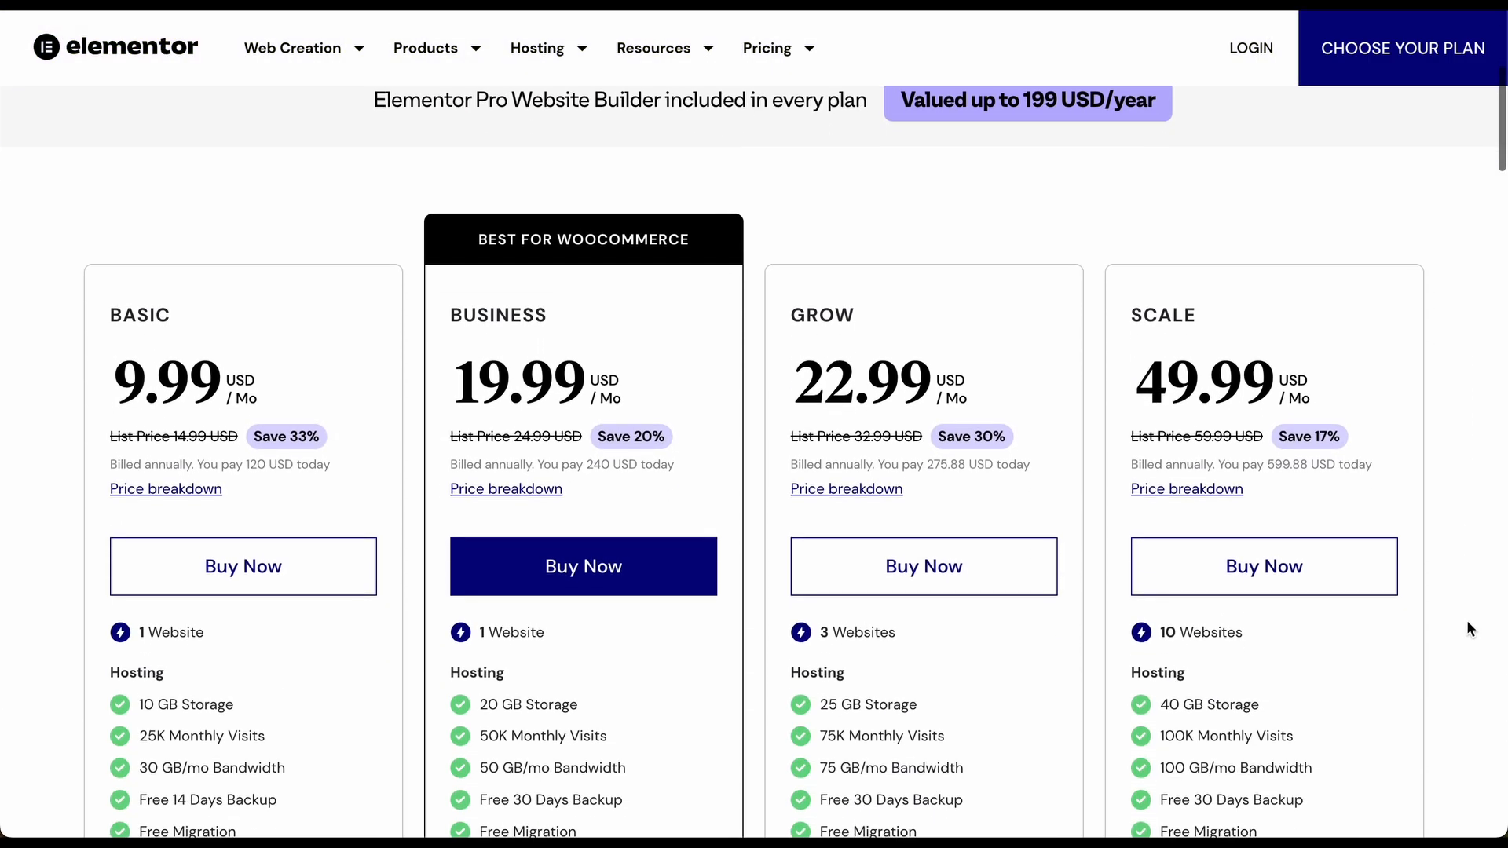
{"action": "scroll", "coordinate": [1467, 621], "scroll_direction": "down", "scroll_amount": 1}
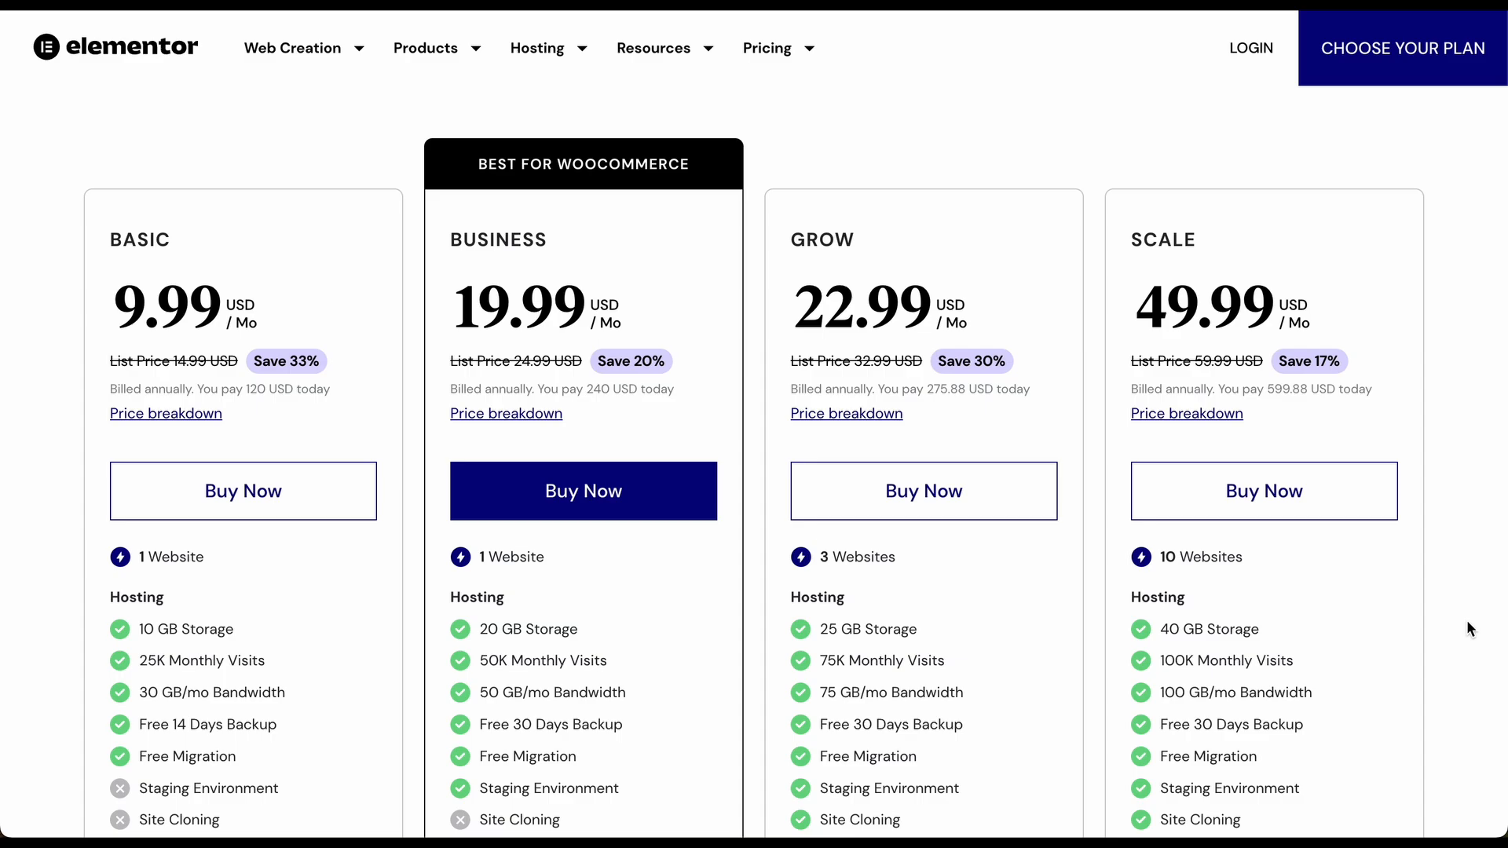
{"action": "scroll", "coordinate": [1467, 619], "scroll_direction": "down", "scroll_amount": 1}
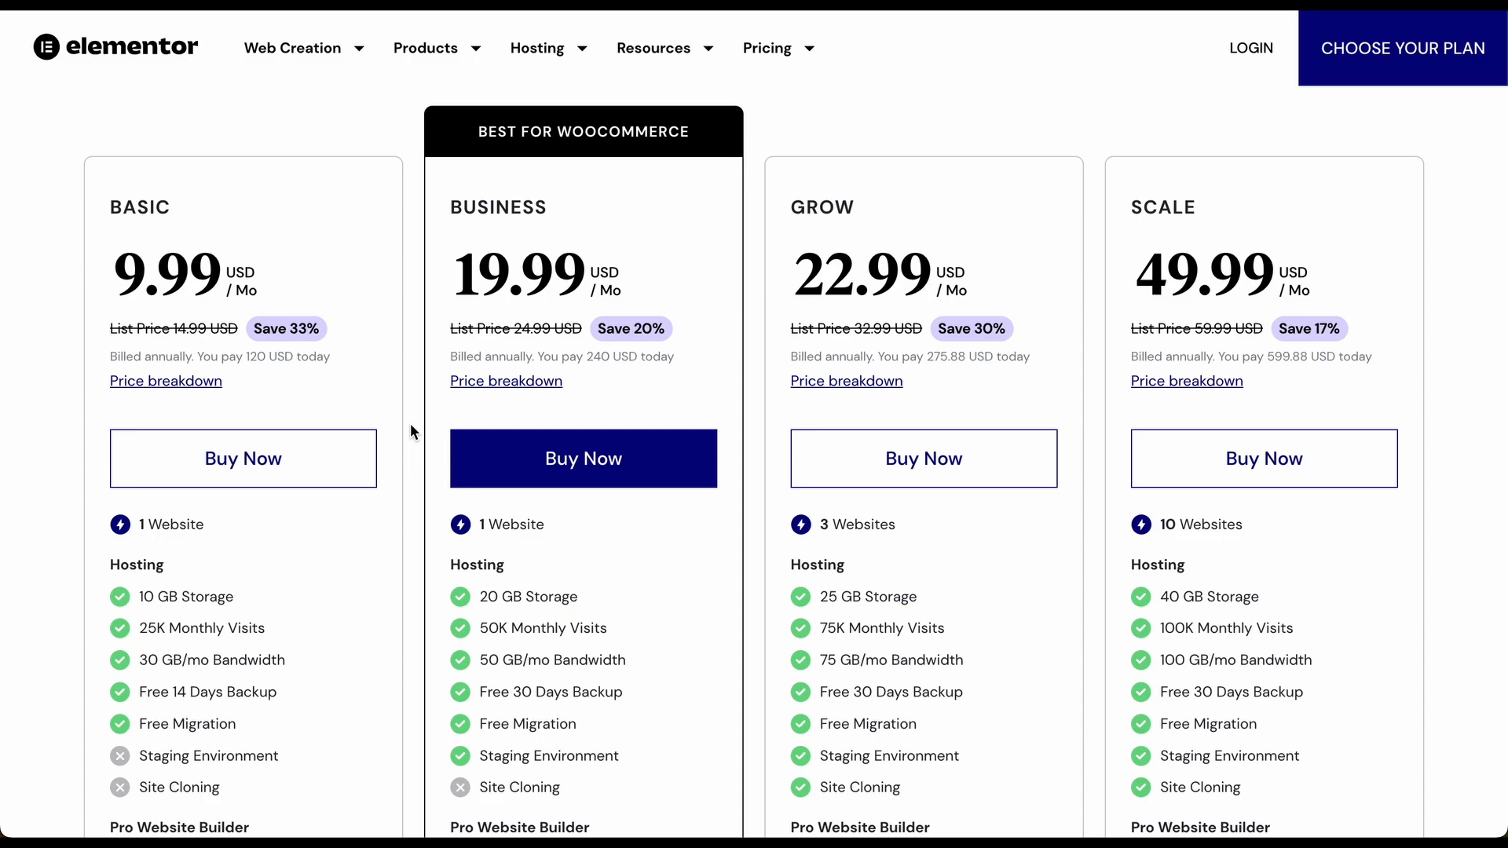
{"action": "scroll", "coordinate": [410, 425], "scroll_direction": "down", "scroll_amount": 1}
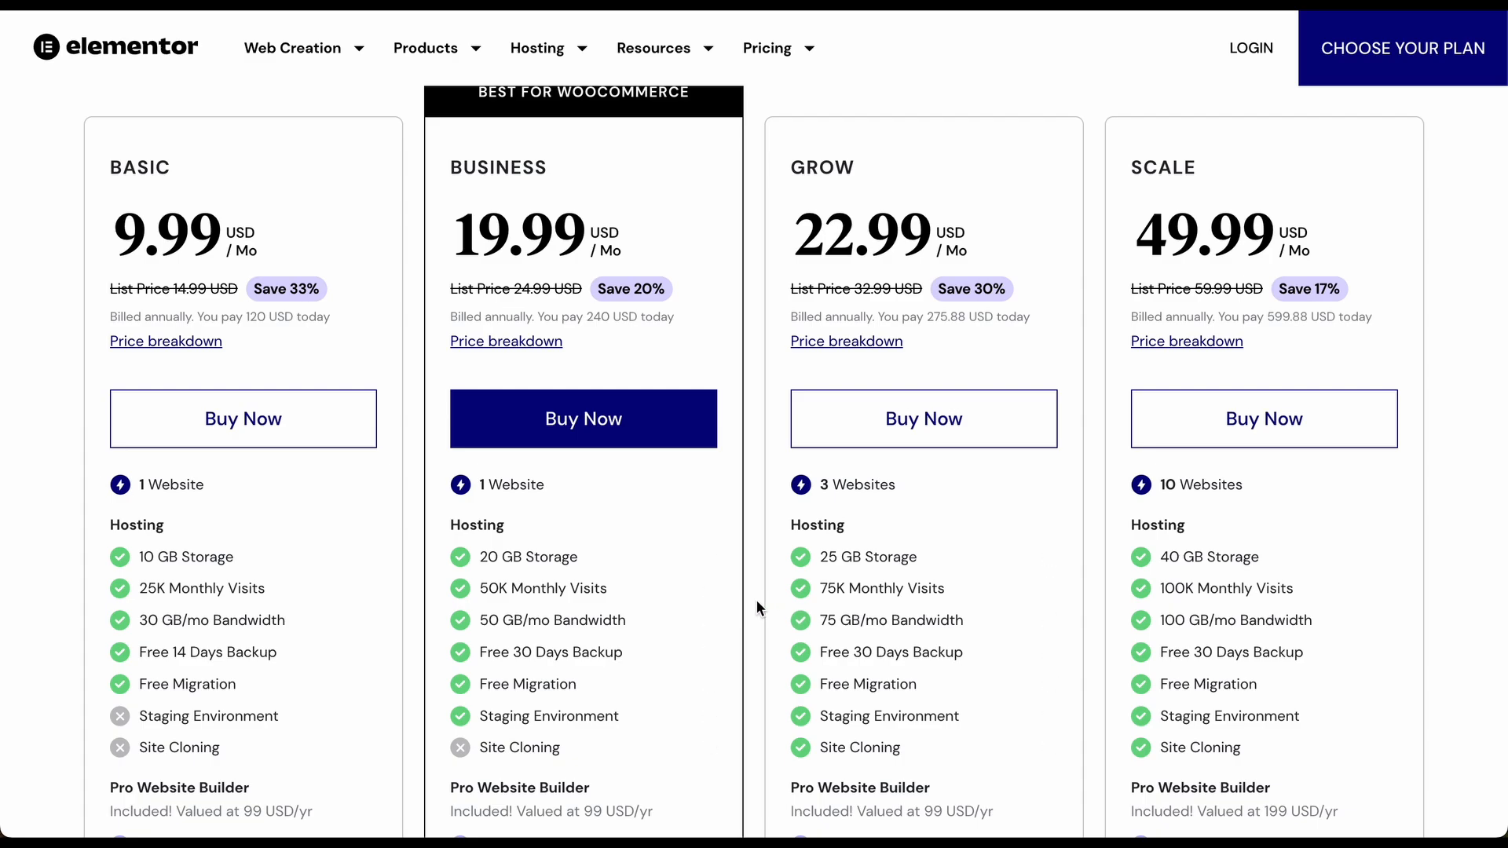
{"action": "scroll", "coordinate": [756, 601], "scroll_direction": "down", "scroll_amount": 2}
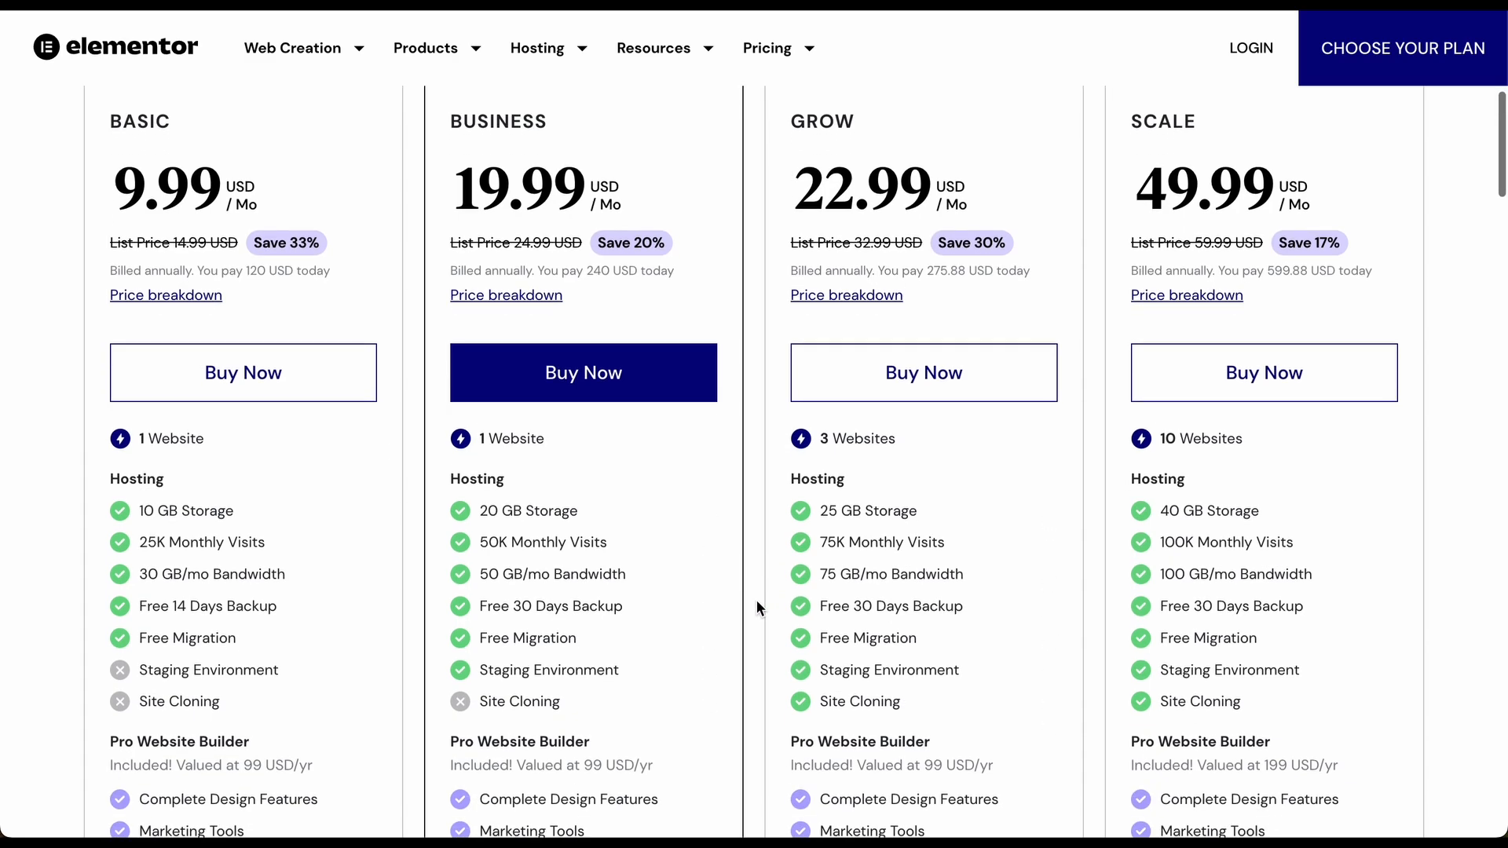
{"action": "scroll", "coordinate": [756, 600], "scroll_direction": "down", "scroll_amount": 1}
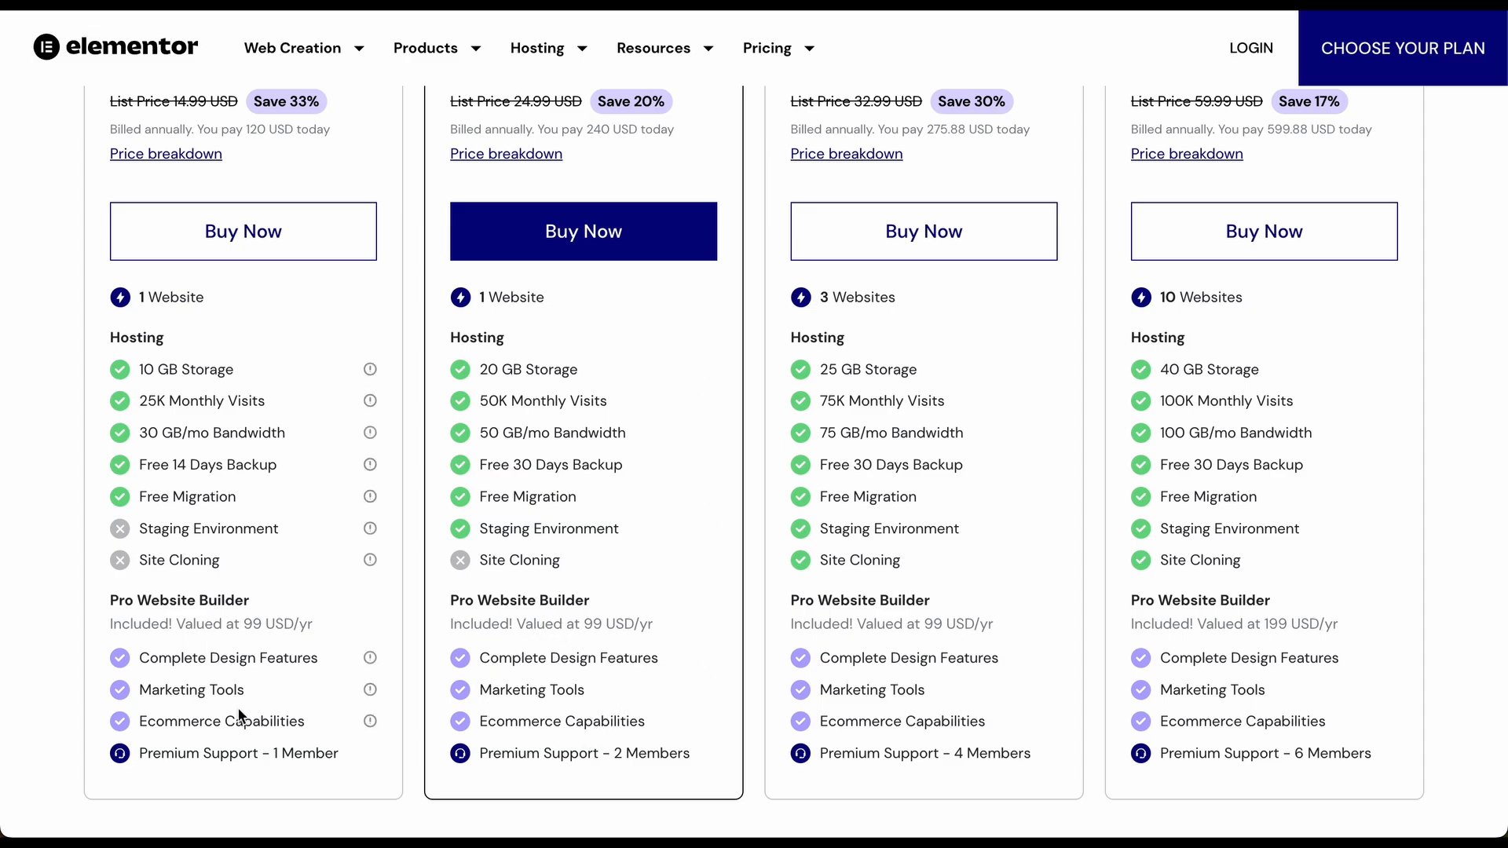
{"action": "scroll", "coordinate": [714, 569], "scroll_direction": "up", "scroll_amount": 3}
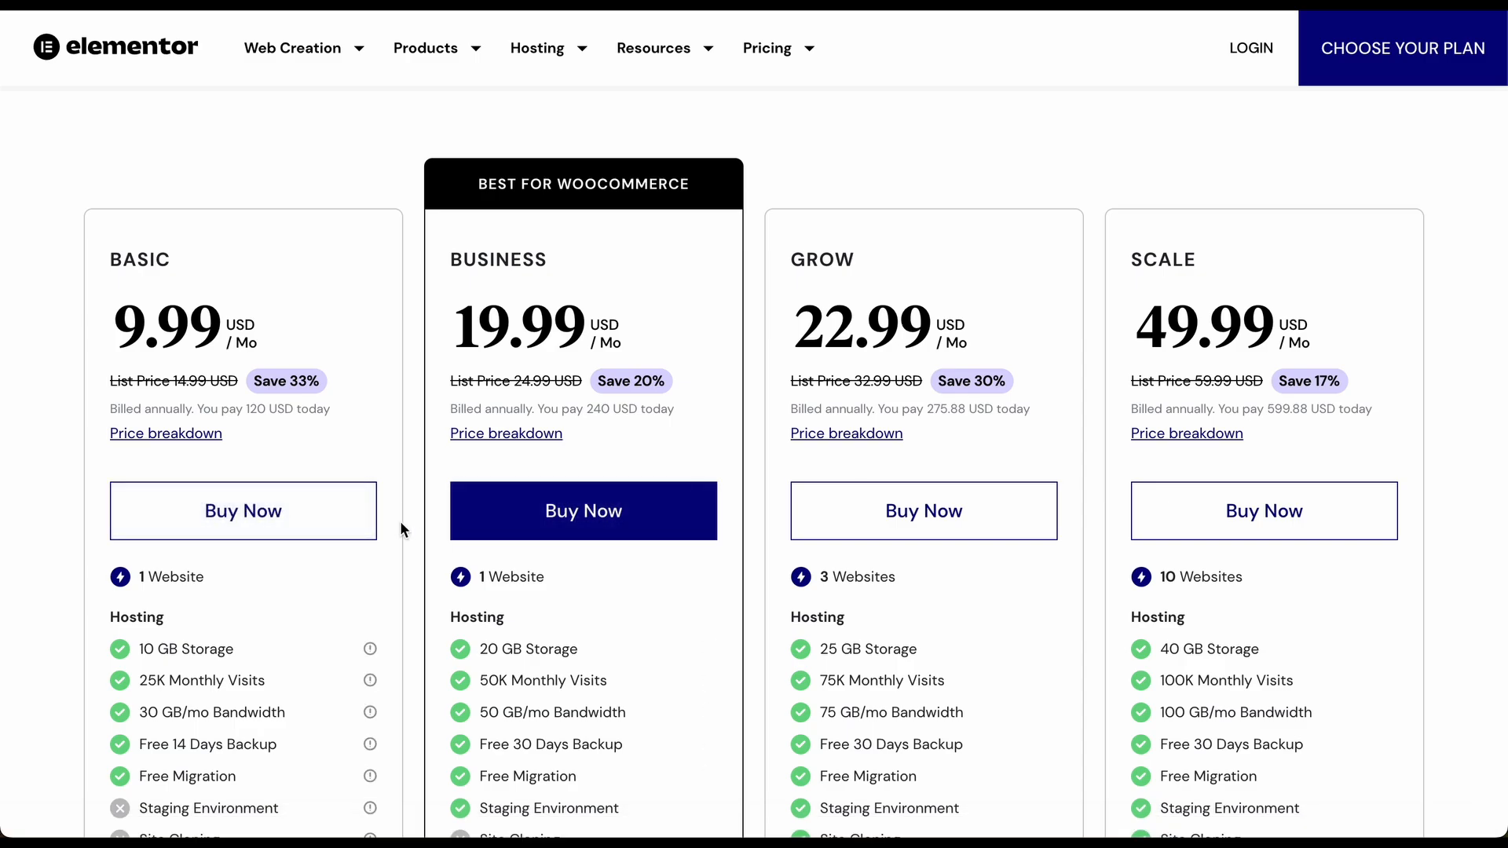
{"action": "left_click", "coordinate": [365, 524]}
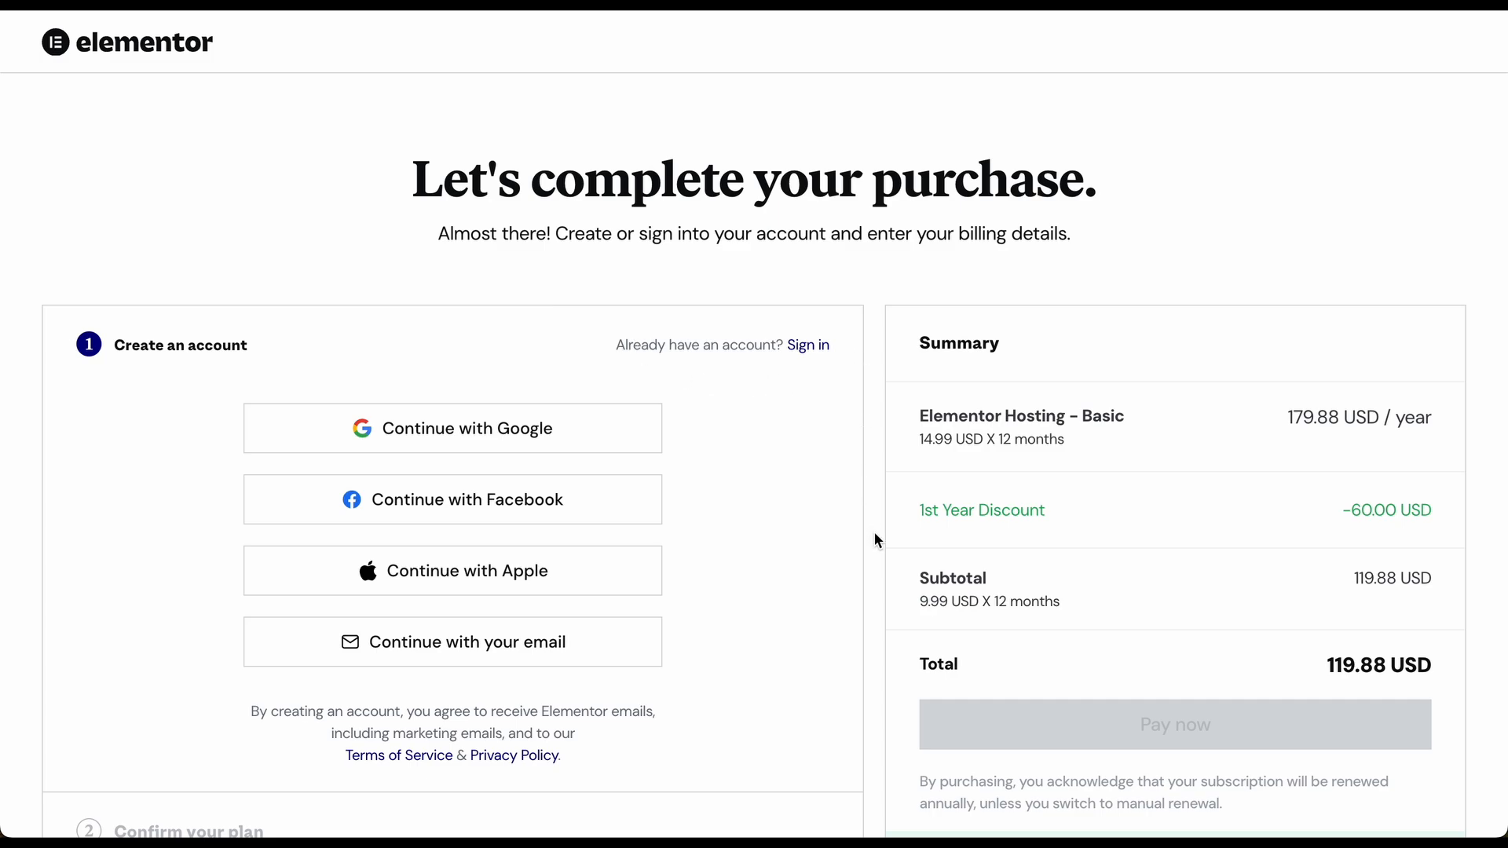
{"action": "scroll", "coordinate": [875, 533], "scroll_direction": "down", "scroll_amount": 4}
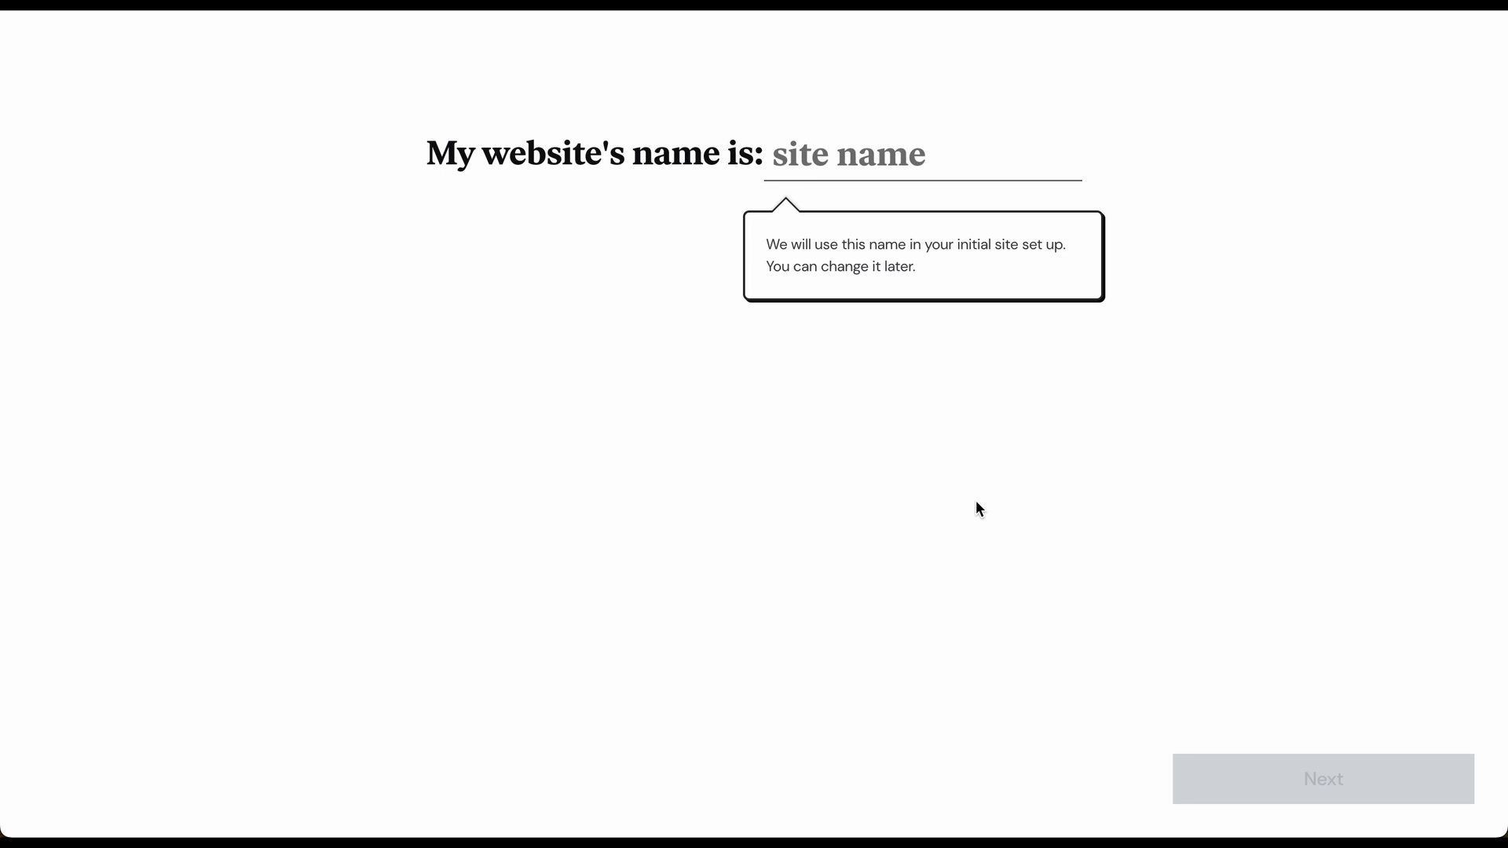
- Name the website website-tutorial-ai and continue to the website kit selection
{"action": "left_click", "coordinate": [840, 149]}
{"action": "type", "text": "web"}
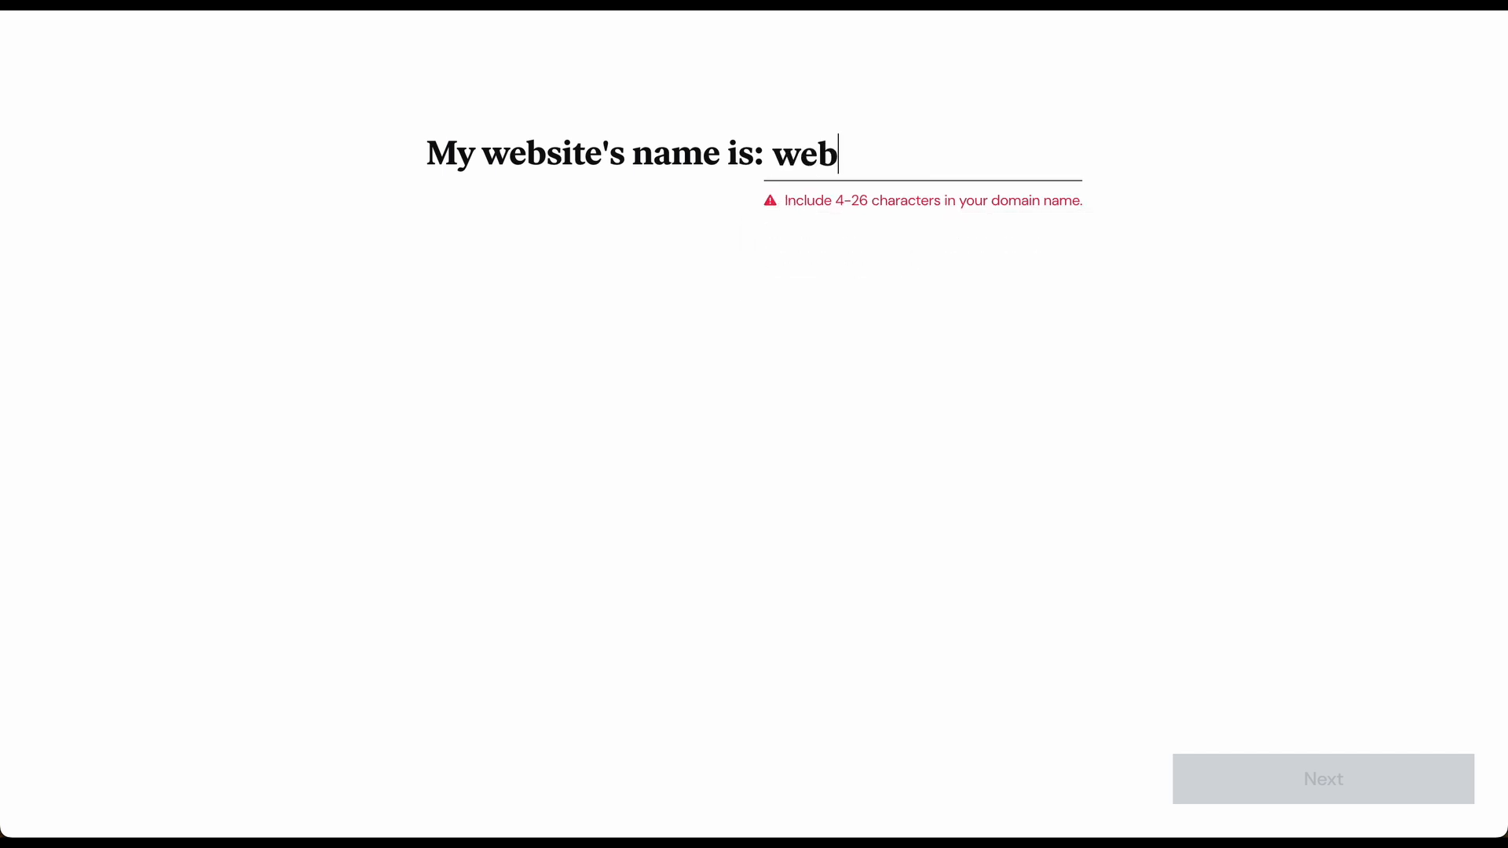
{"action": "type", "text": "site-tutori"}
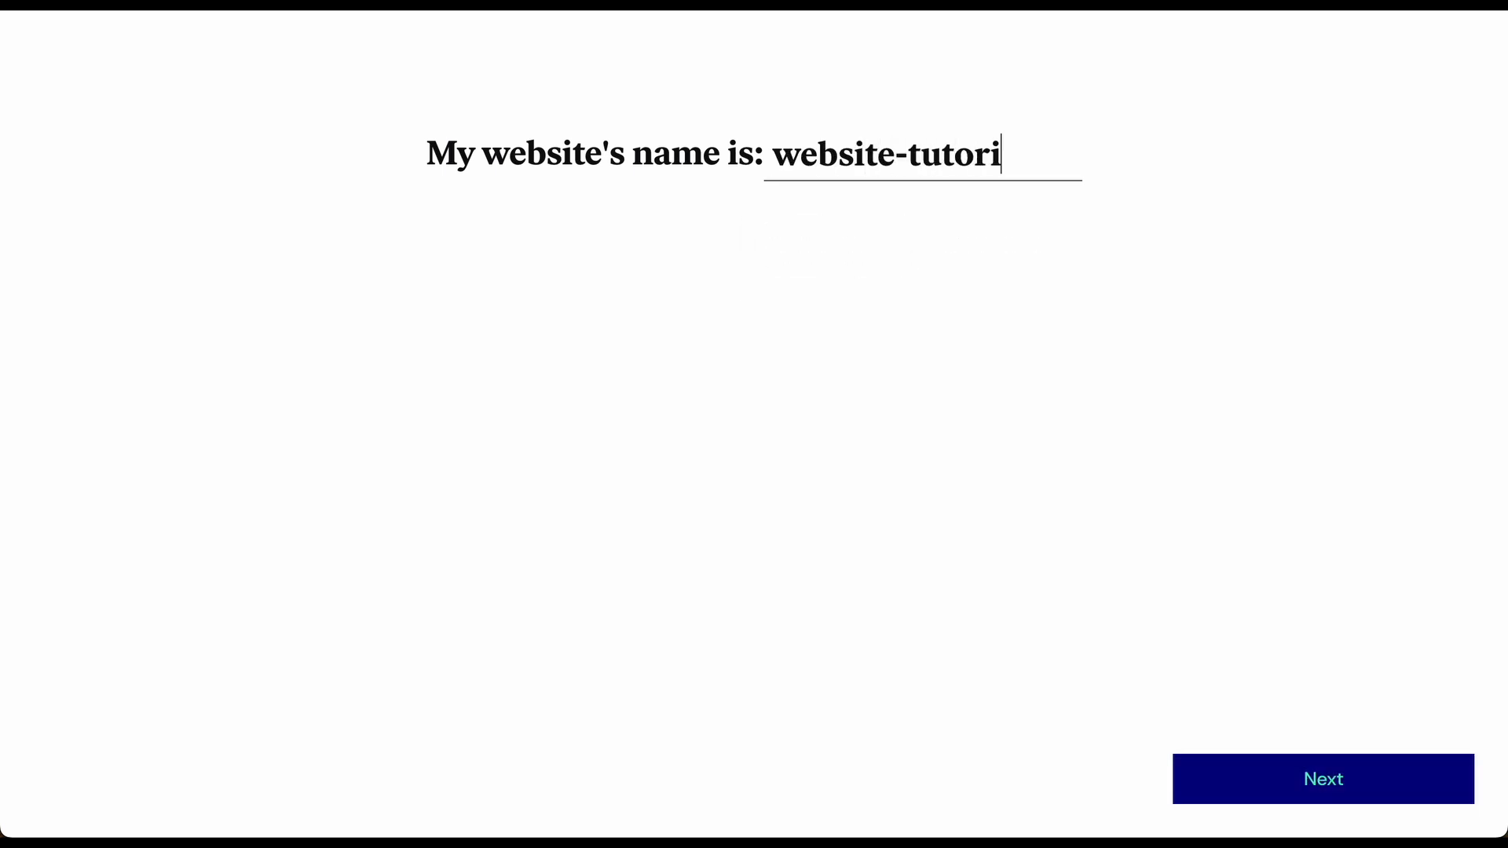
{"action": "type", "text": "al-ai"}
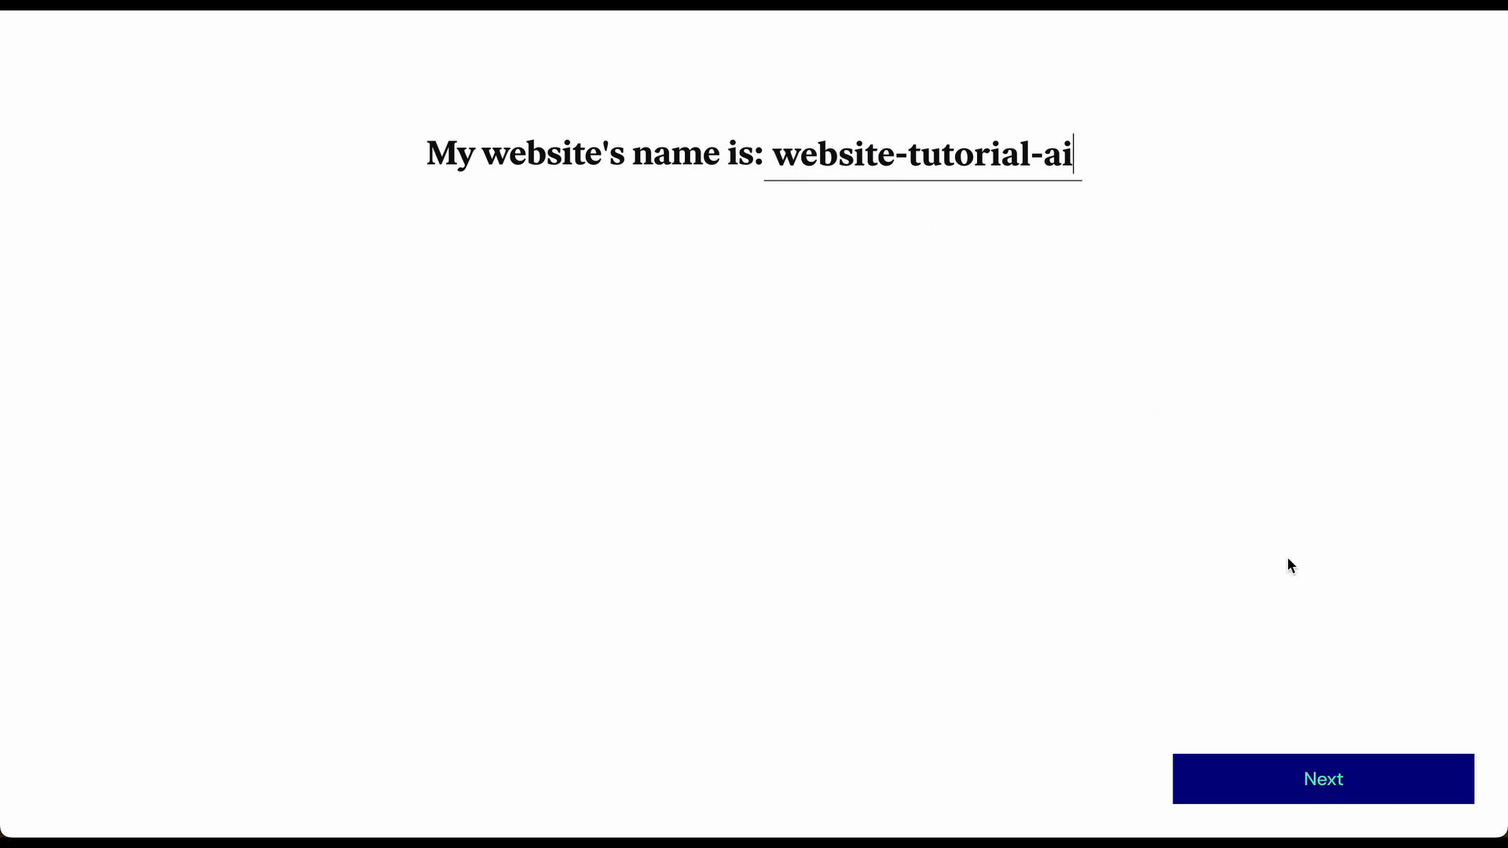
{"action": "left_click", "coordinate": [1280, 789]}
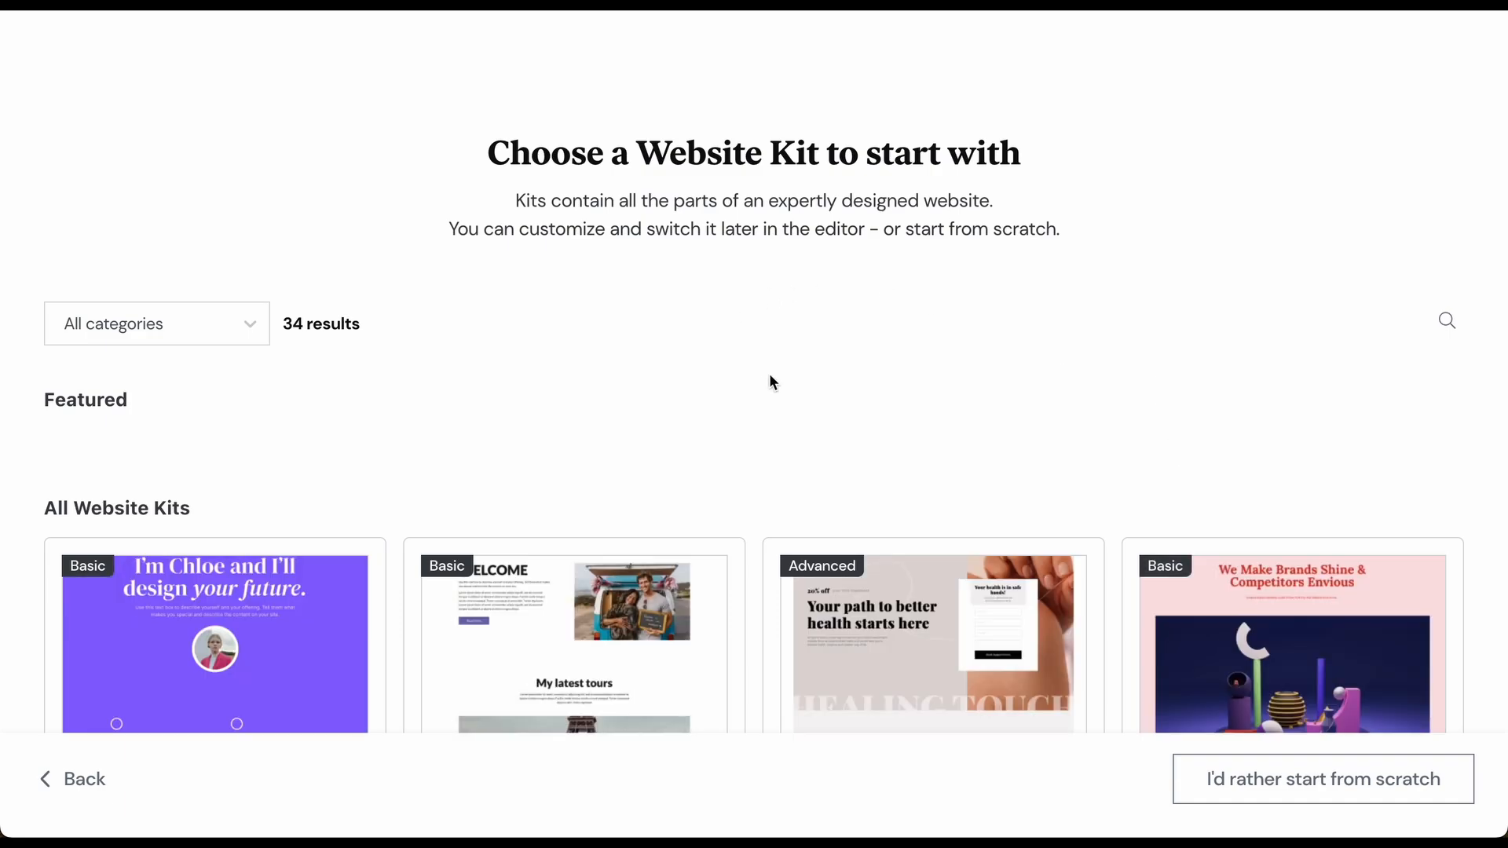
- Browse the full gallery of website kits to see which designs are offered as a starting point
{"action": "scroll", "coordinate": [772, 382], "scroll_direction": "down", "scroll_amount": 1}
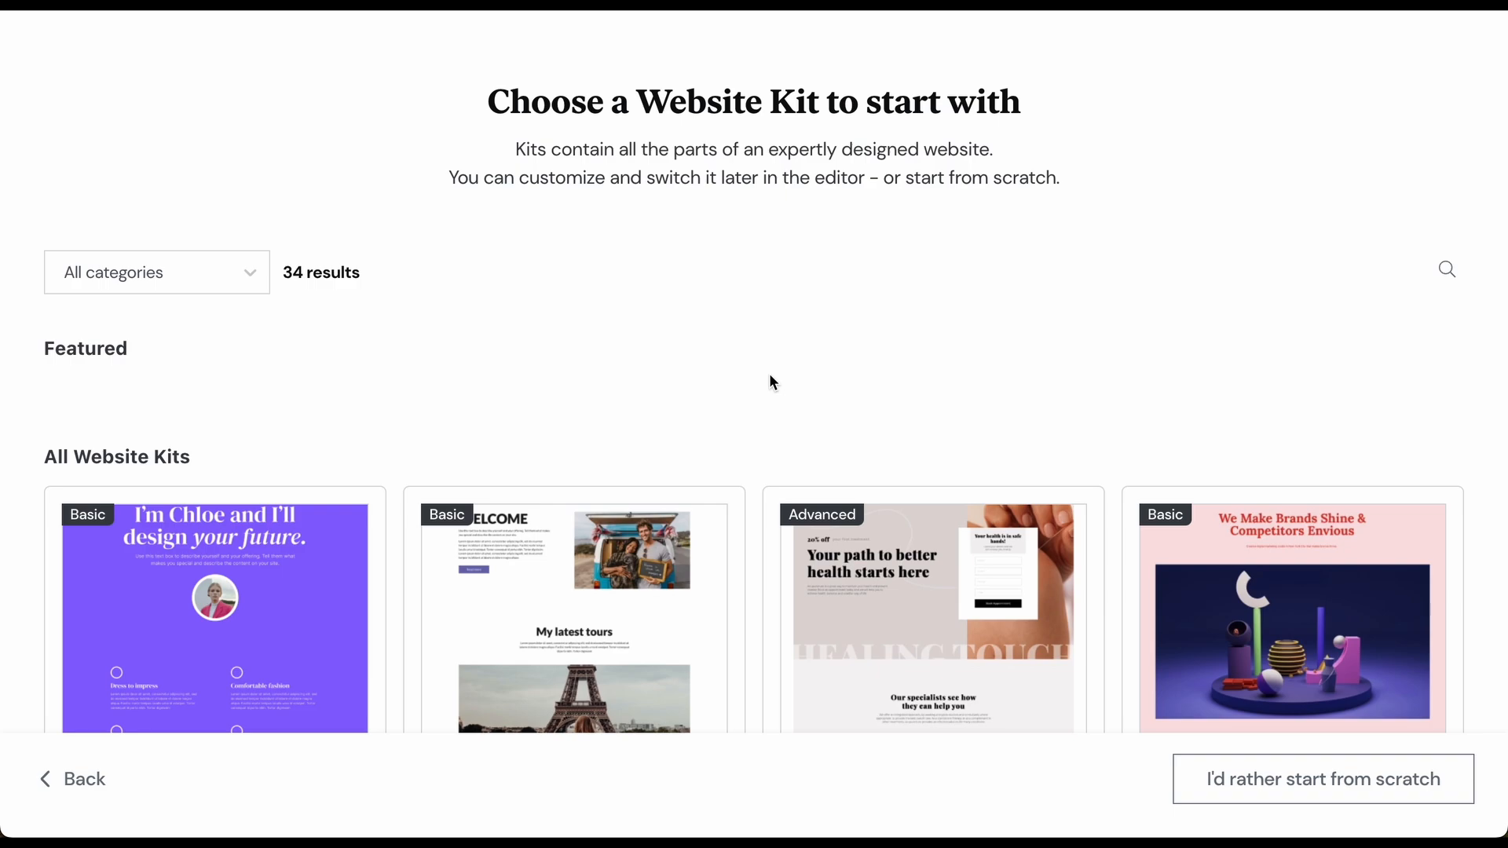
{"action": "scroll", "coordinate": [770, 376], "scroll_direction": "down", "scroll_amount": 3}
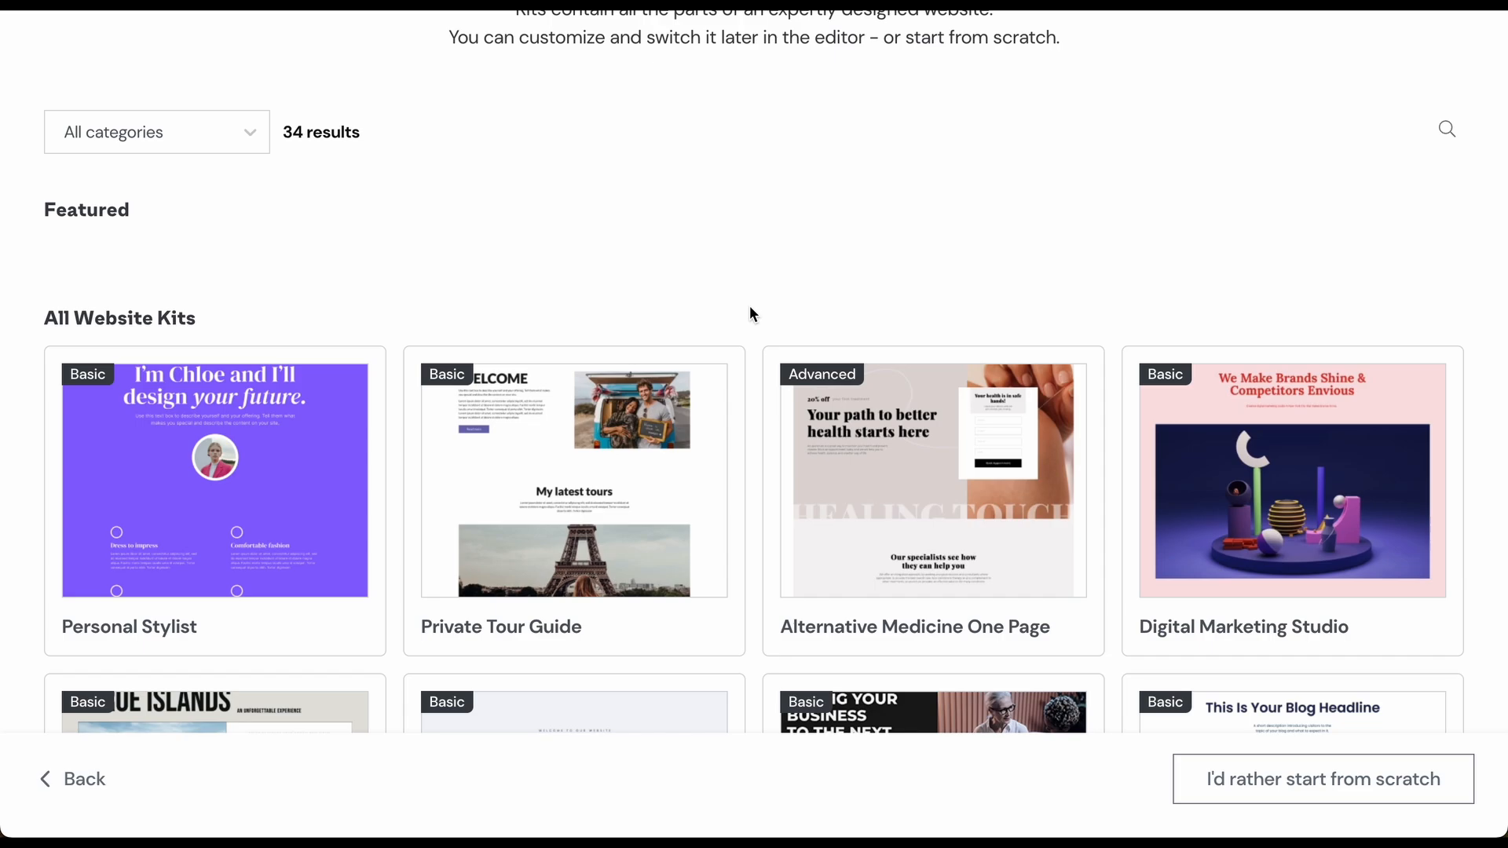
{"action": "scroll", "coordinate": [750, 312], "scroll_direction": "down", "scroll_amount": 2}
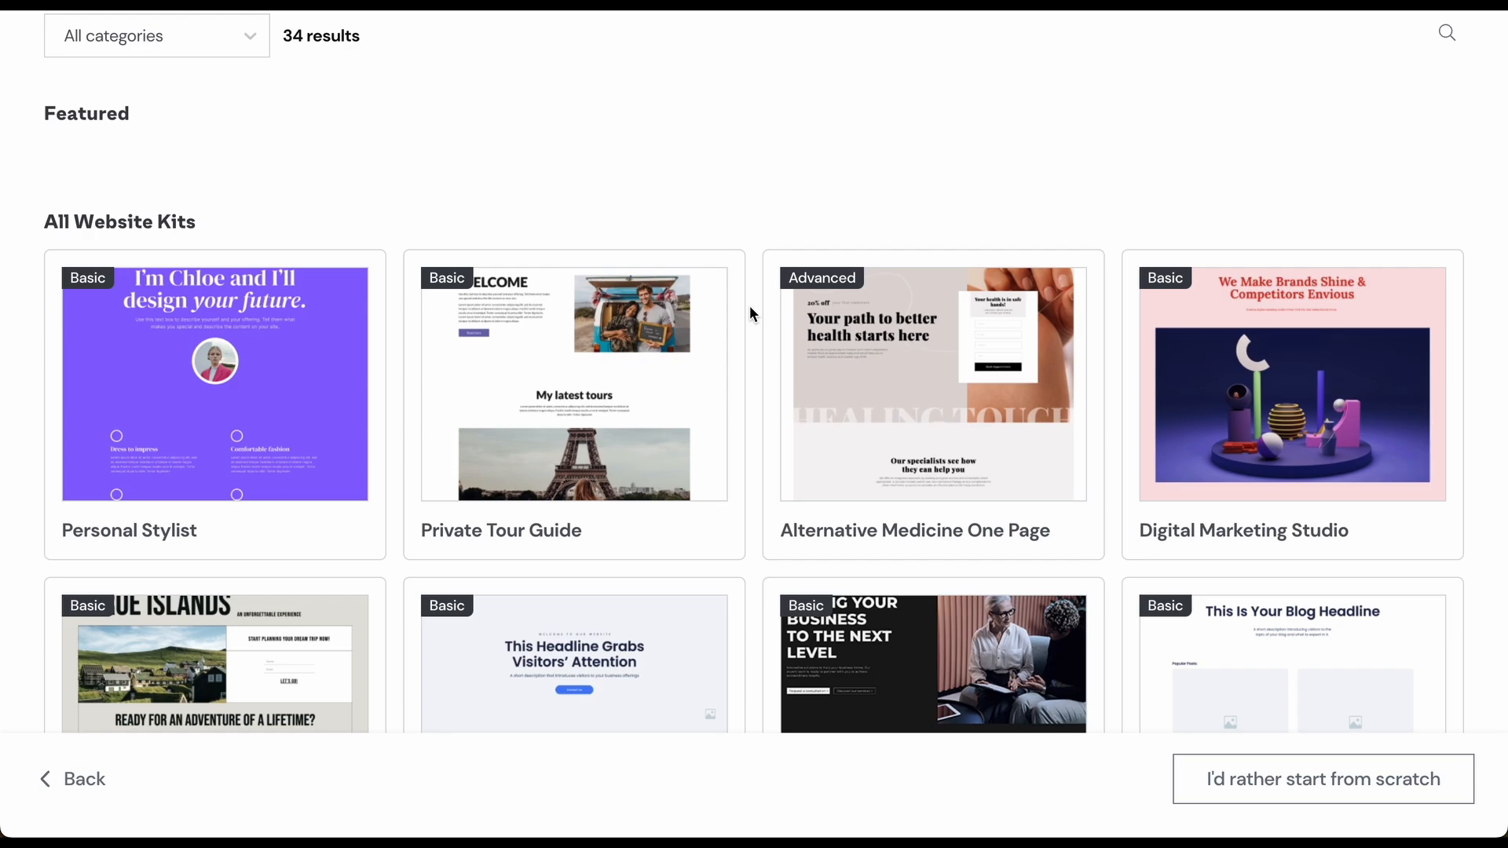
{"action": "scroll", "coordinate": [750, 313], "scroll_direction": "down", "scroll_amount": 2}
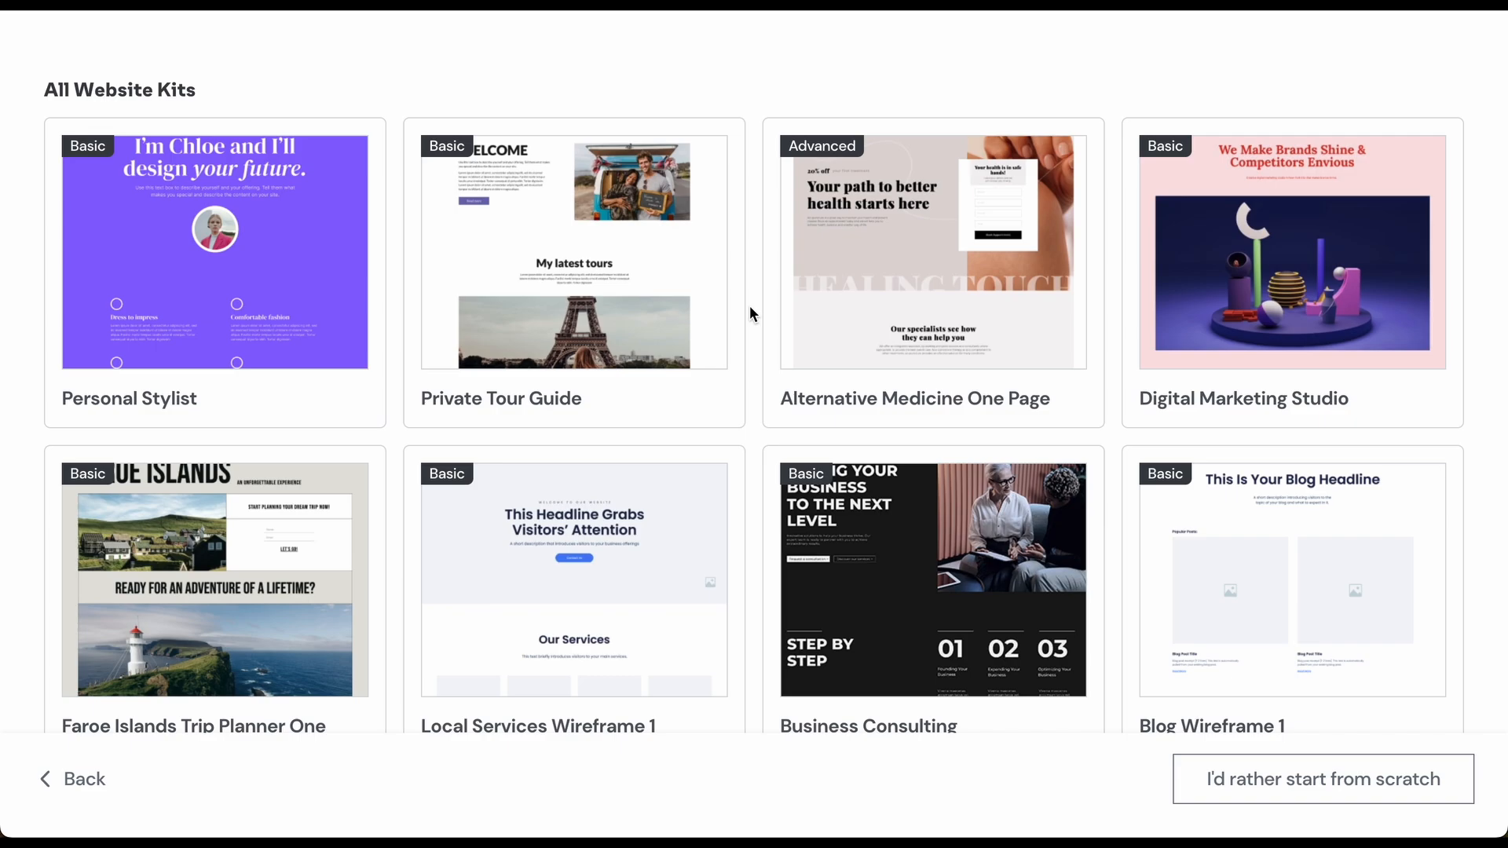
{"action": "scroll", "coordinate": [750, 308], "scroll_direction": "down", "scroll_amount": 2}
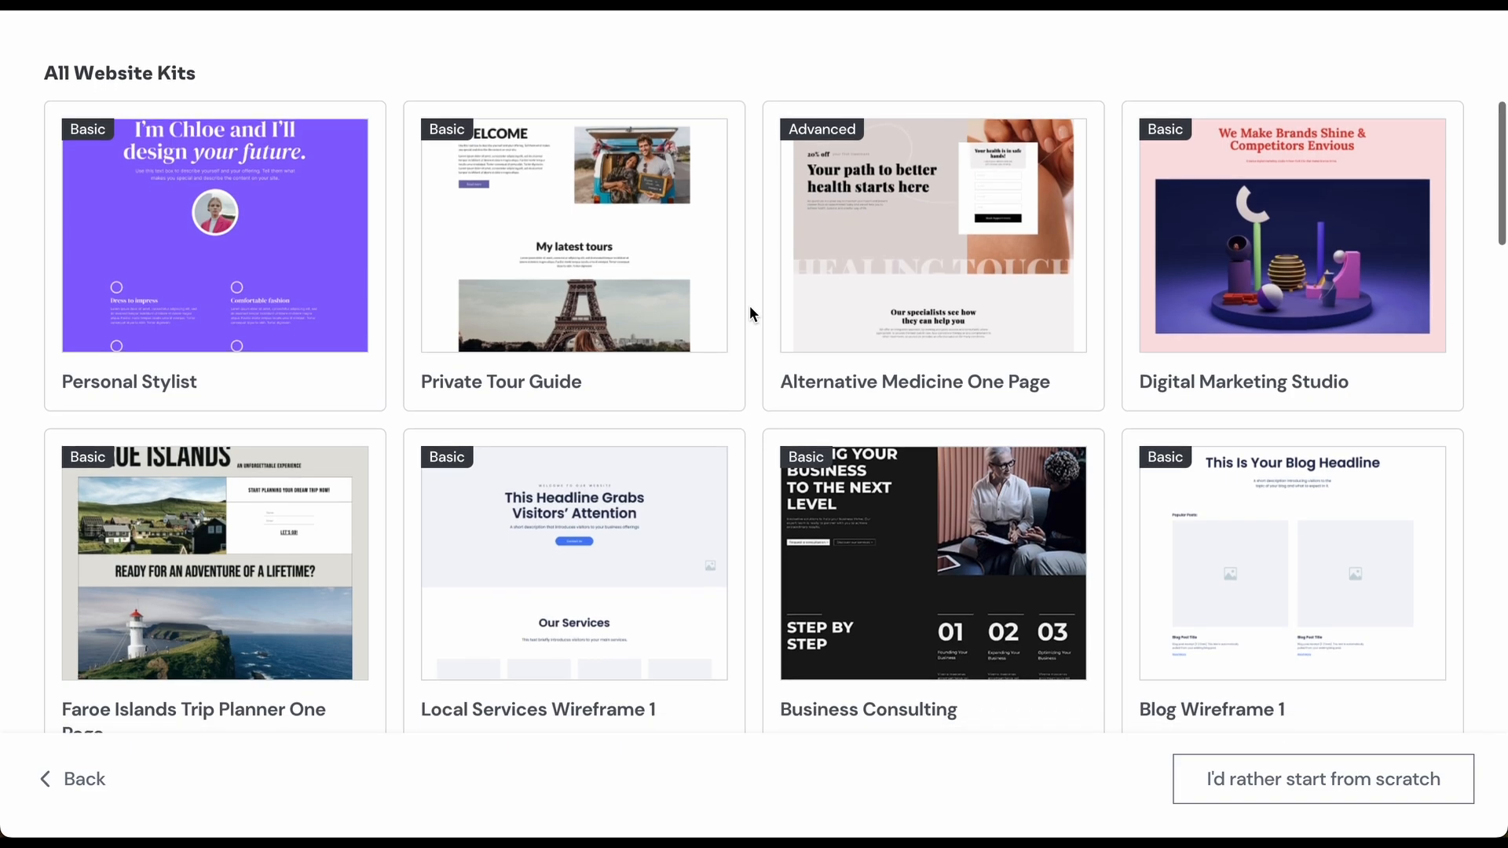
{"action": "scroll", "coordinate": [750, 308], "scroll_direction": "down", "scroll_amount": 5}
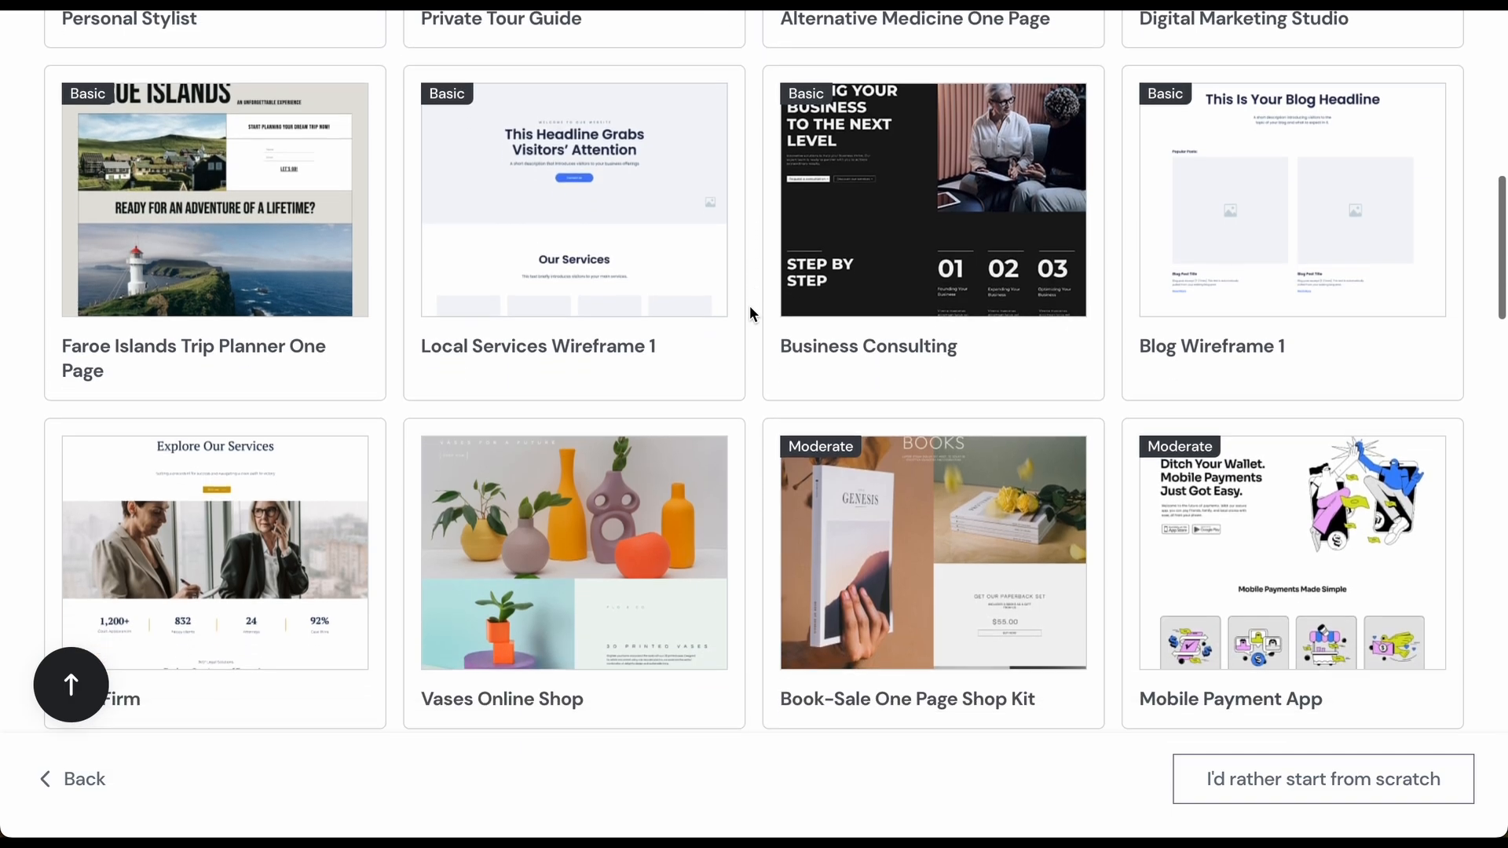
{"action": "scroll", "coordinate": [750, 309], "scroll_direction": "down", "scroll_amount": 5}
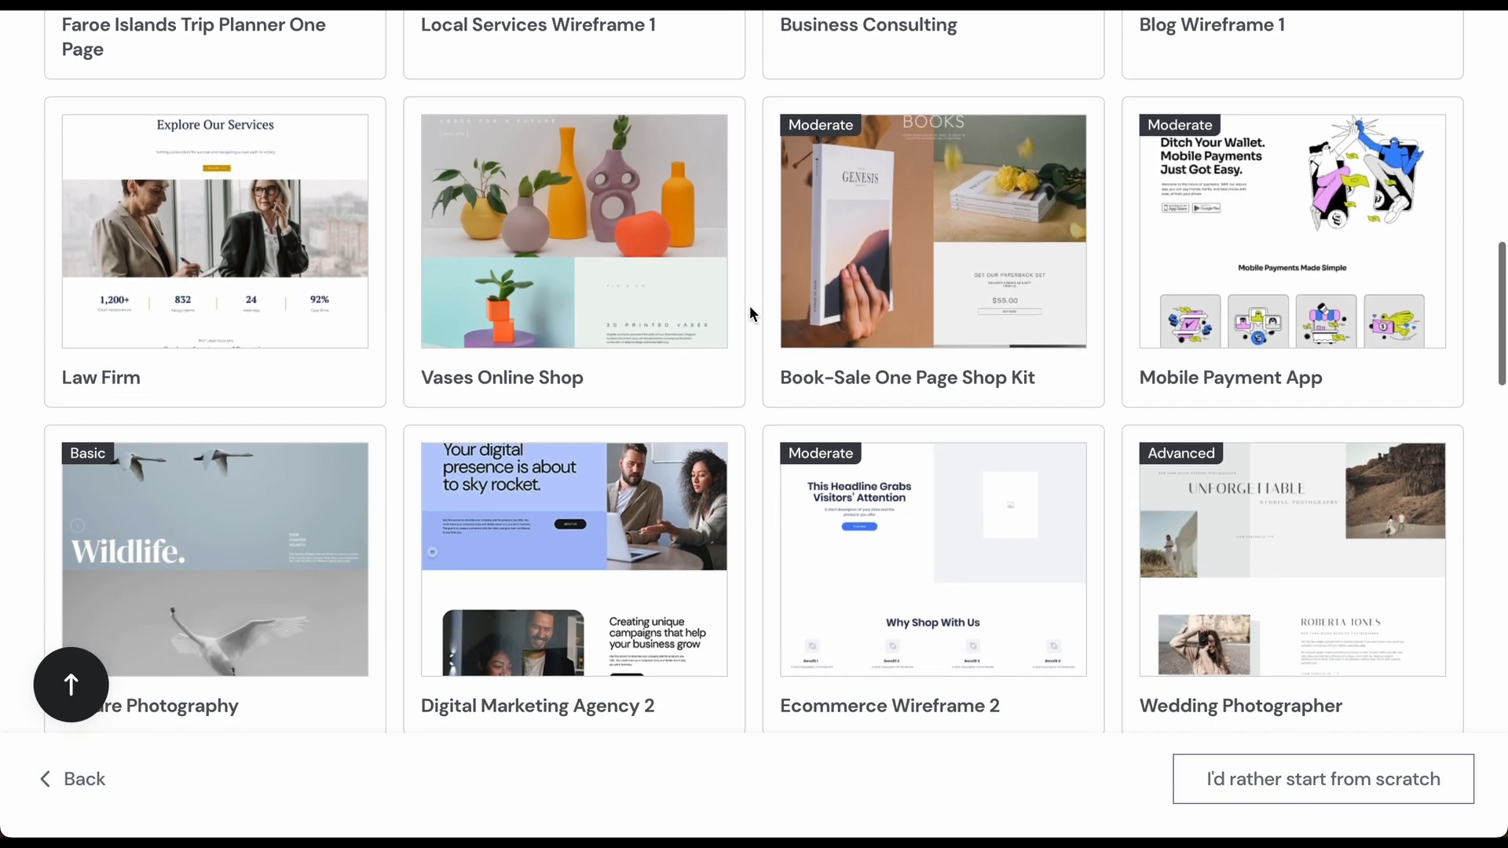
{"action": "scroll", "coordinate": [750, 313], "scroll_direction": "down", "scroll_amount": 5}
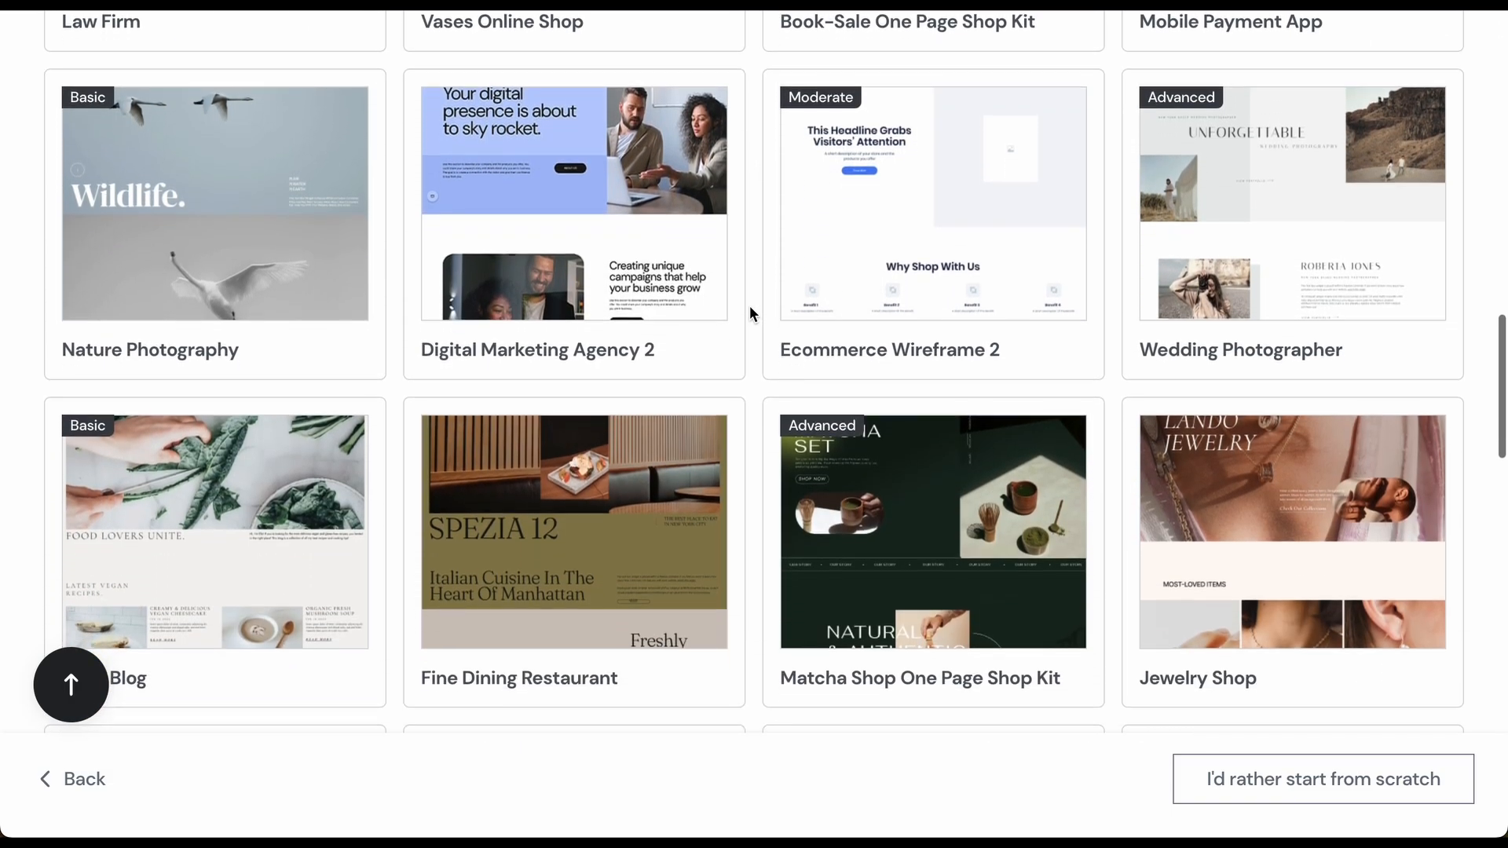
{"action": "scroll", "coordinate": [750, 313], "scroll_direction": "down", "scroll_amount": 3}
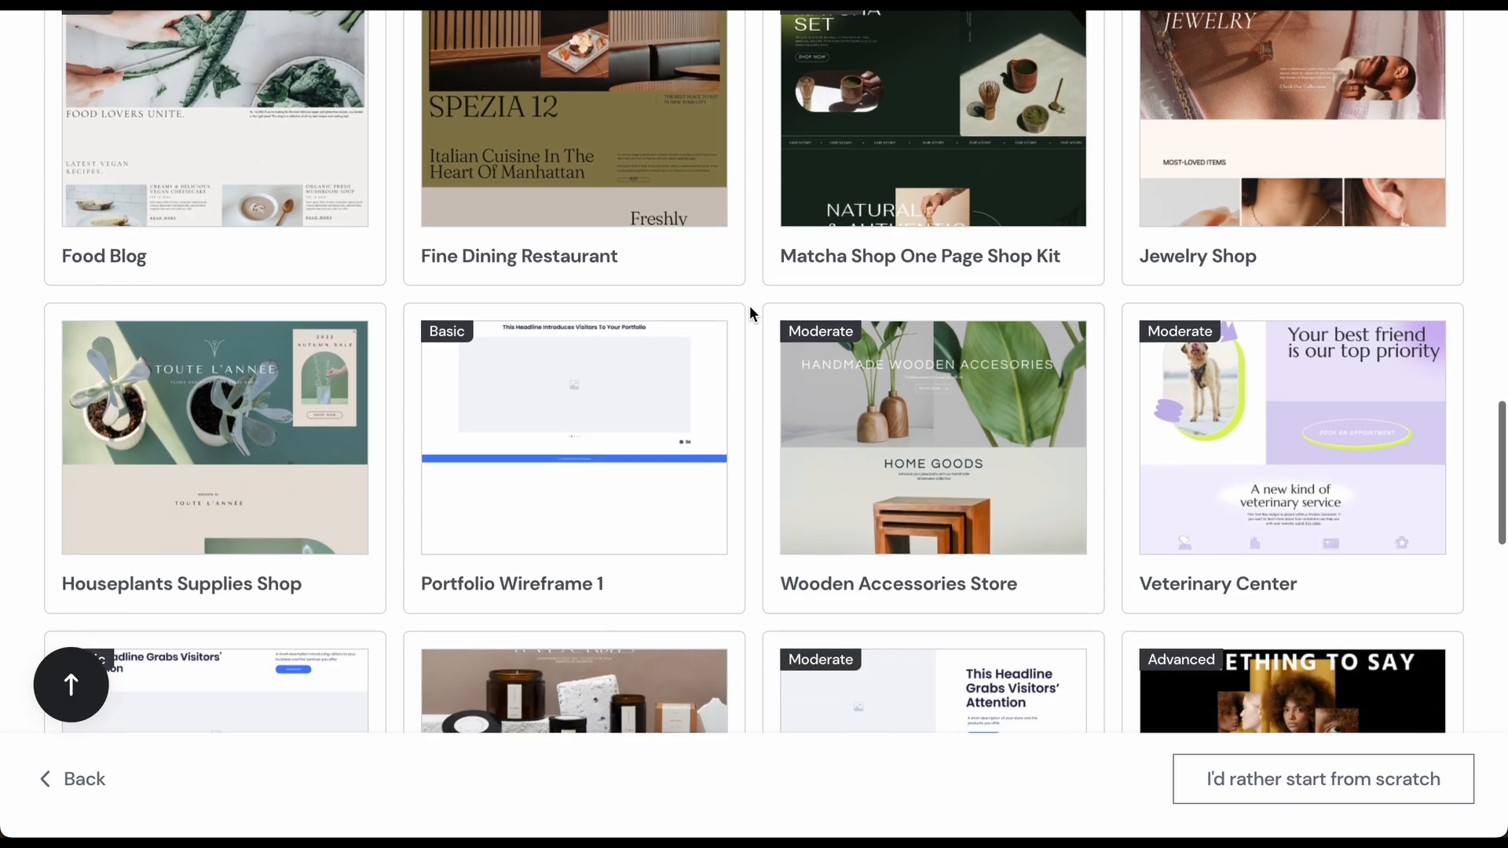
{"action": "scroll", "coordinate": [750, 313], "scroll_direction": "down", "scroll_amount": 4}
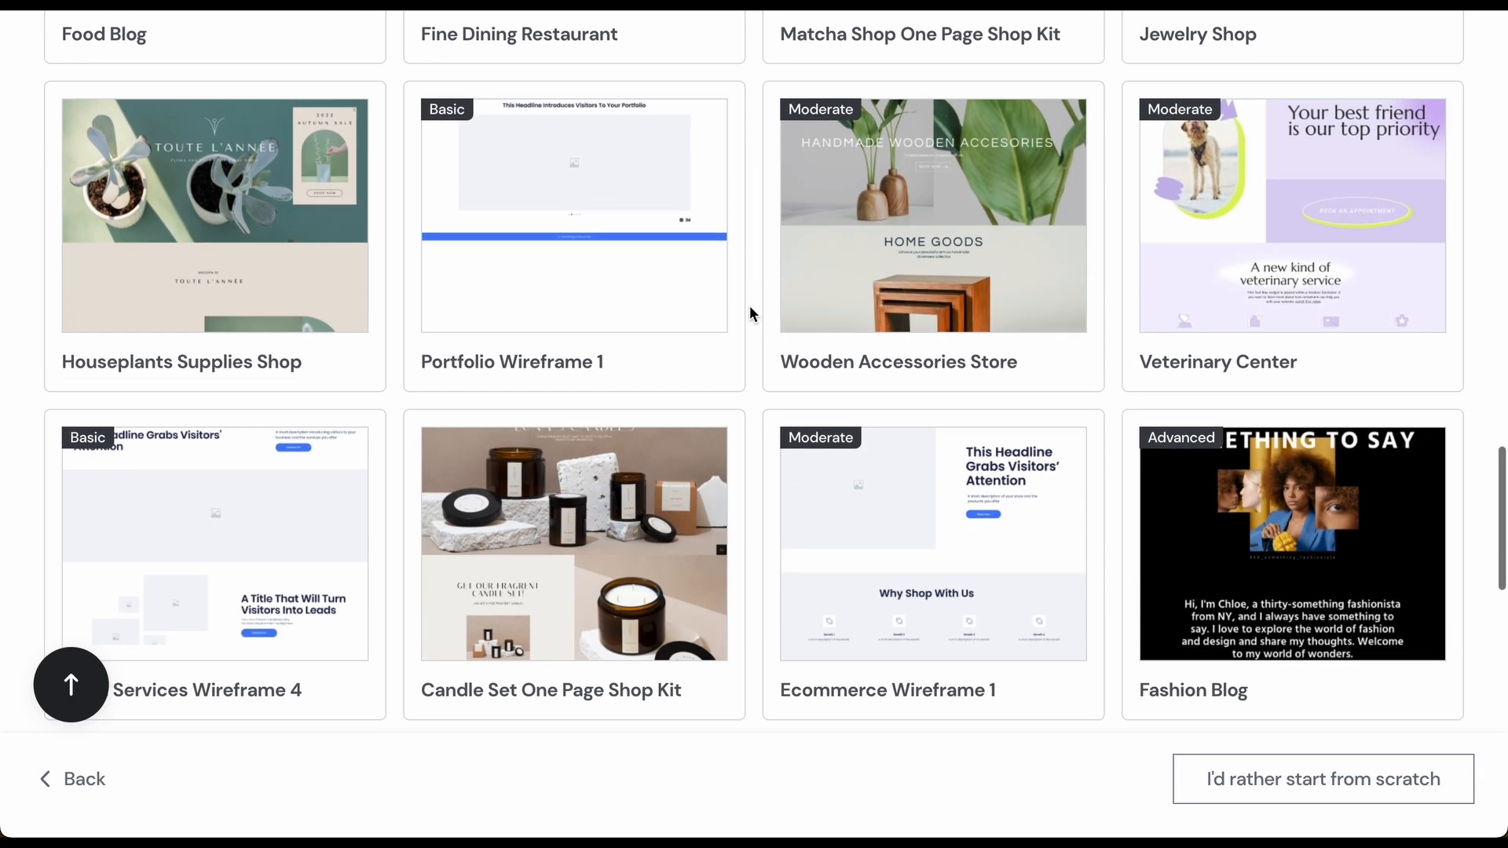
{"action": "scroll", "coordinate": [750, 313], "scroll_direction": "down", "scroll_amount": 4}
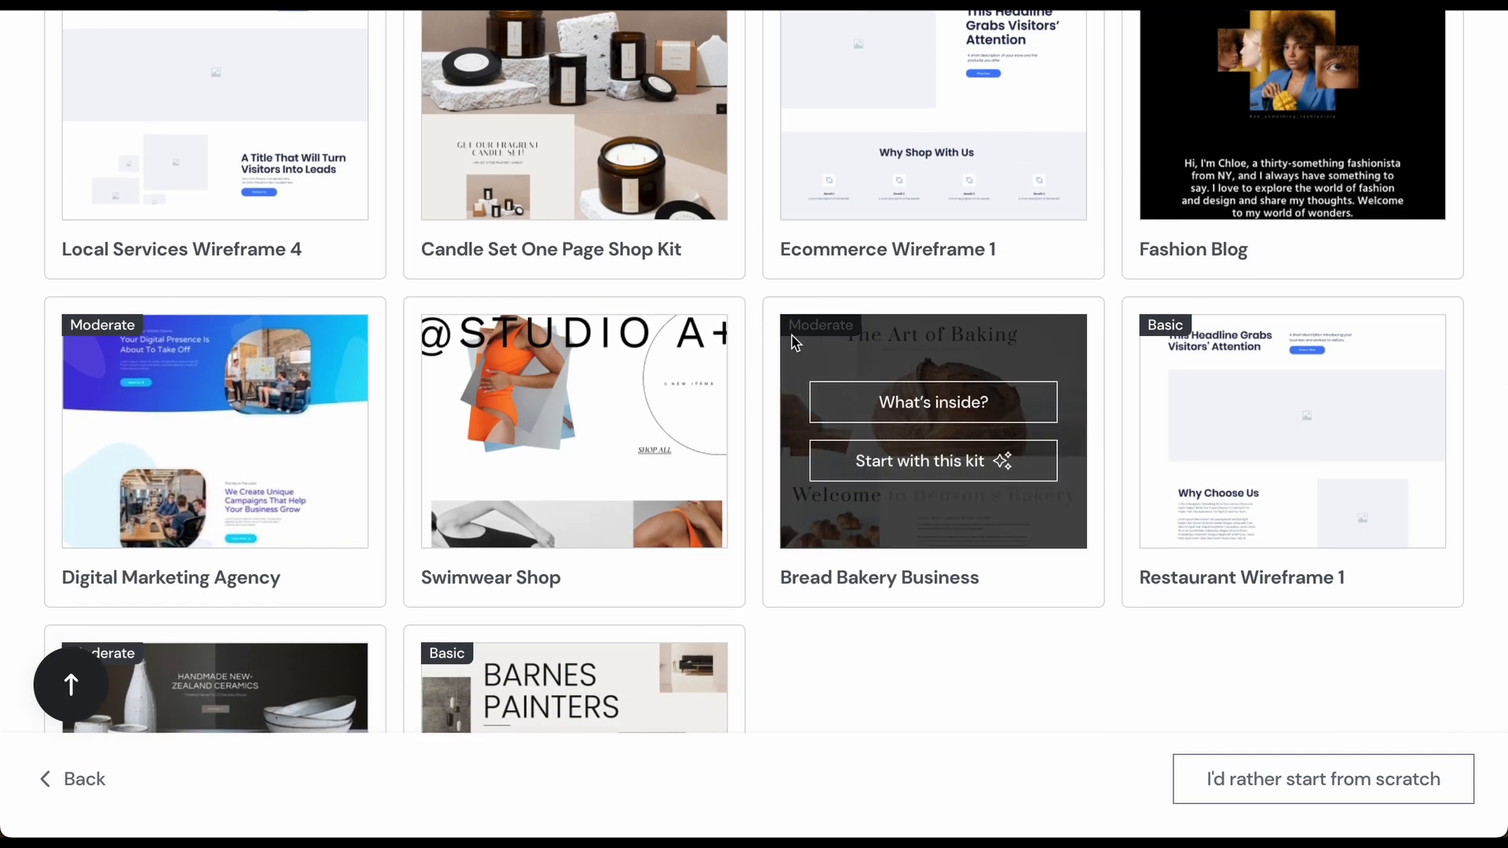
{"action": "scroll", "coordinate": [762, 287], "scroll_direction": "down", "scroll_amount": 2}
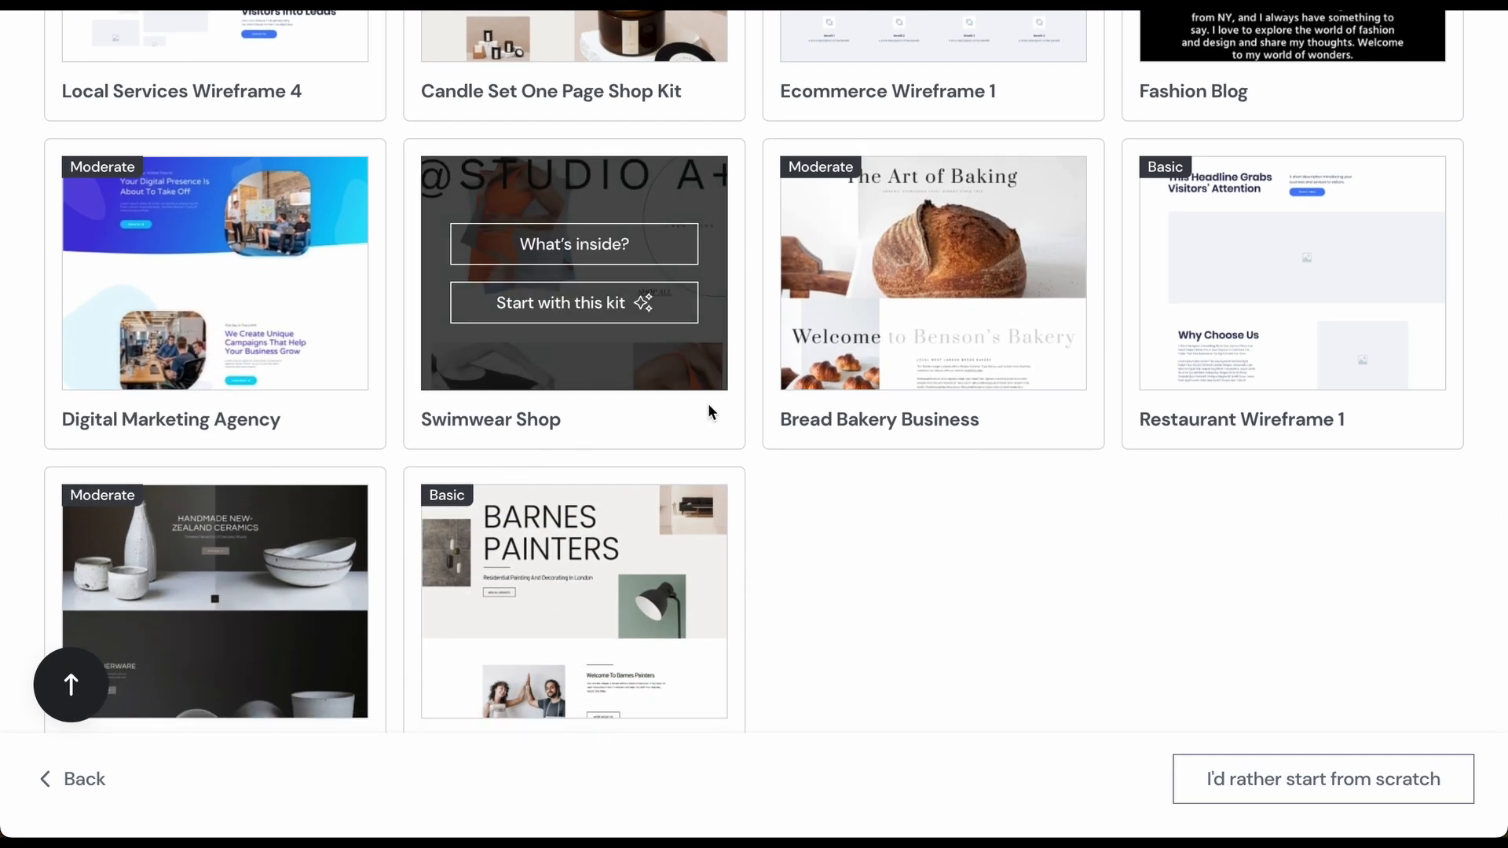
{"action": "scroll", "coordinate": [709, 403], "scroll_direction": "up", "scroll_amount": 12}
{"action": "scroll", "coordinate": [752, 346], "scroll_direction": "up", "scroll_amount": 3}
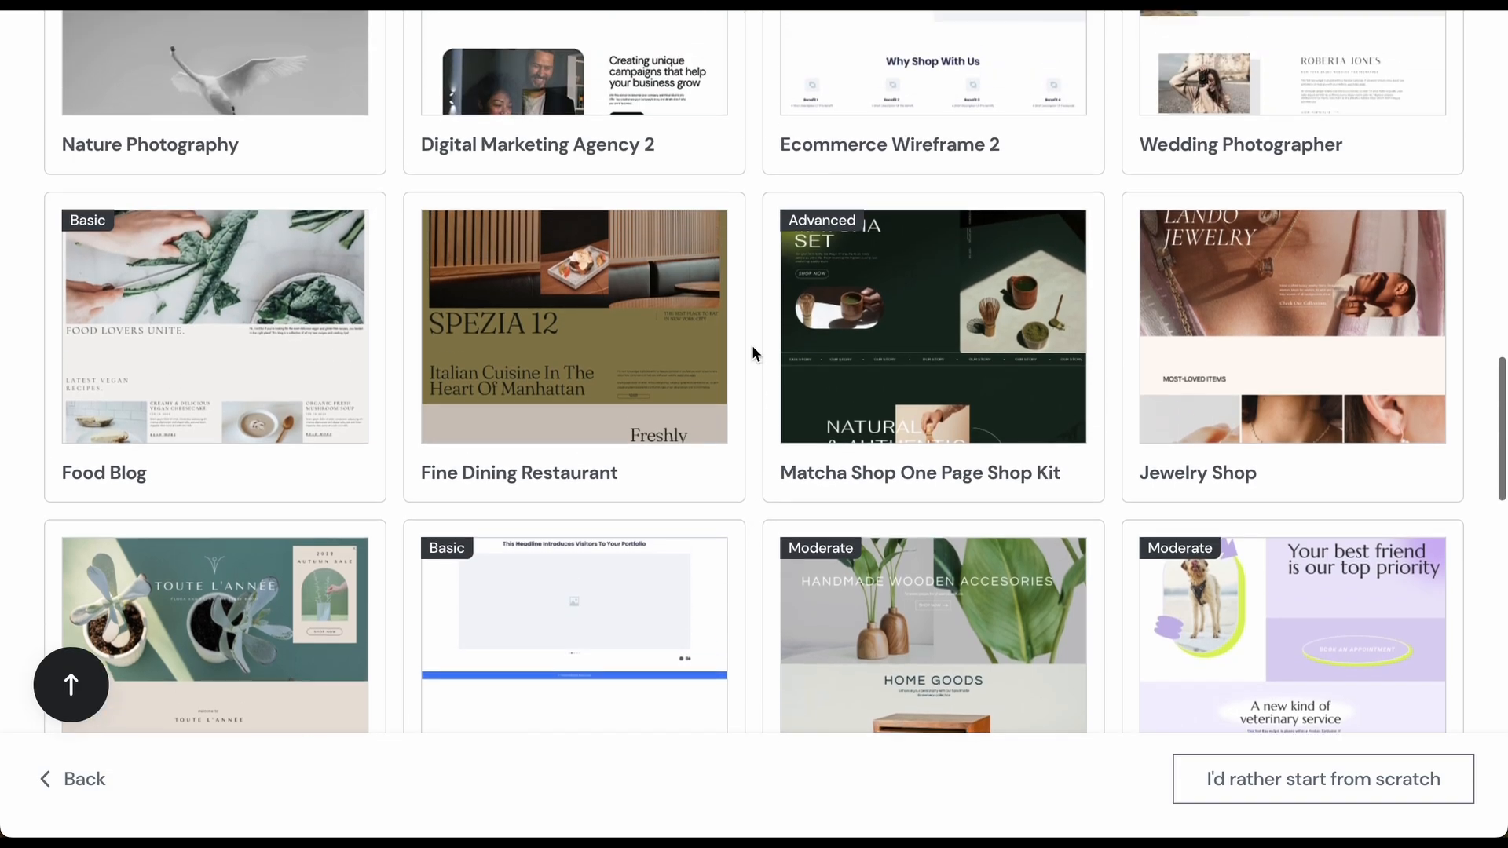
{"action": "scroll", "coordinate": [762, 265], "scroll_direction": "up", "scroll_amount": 10}
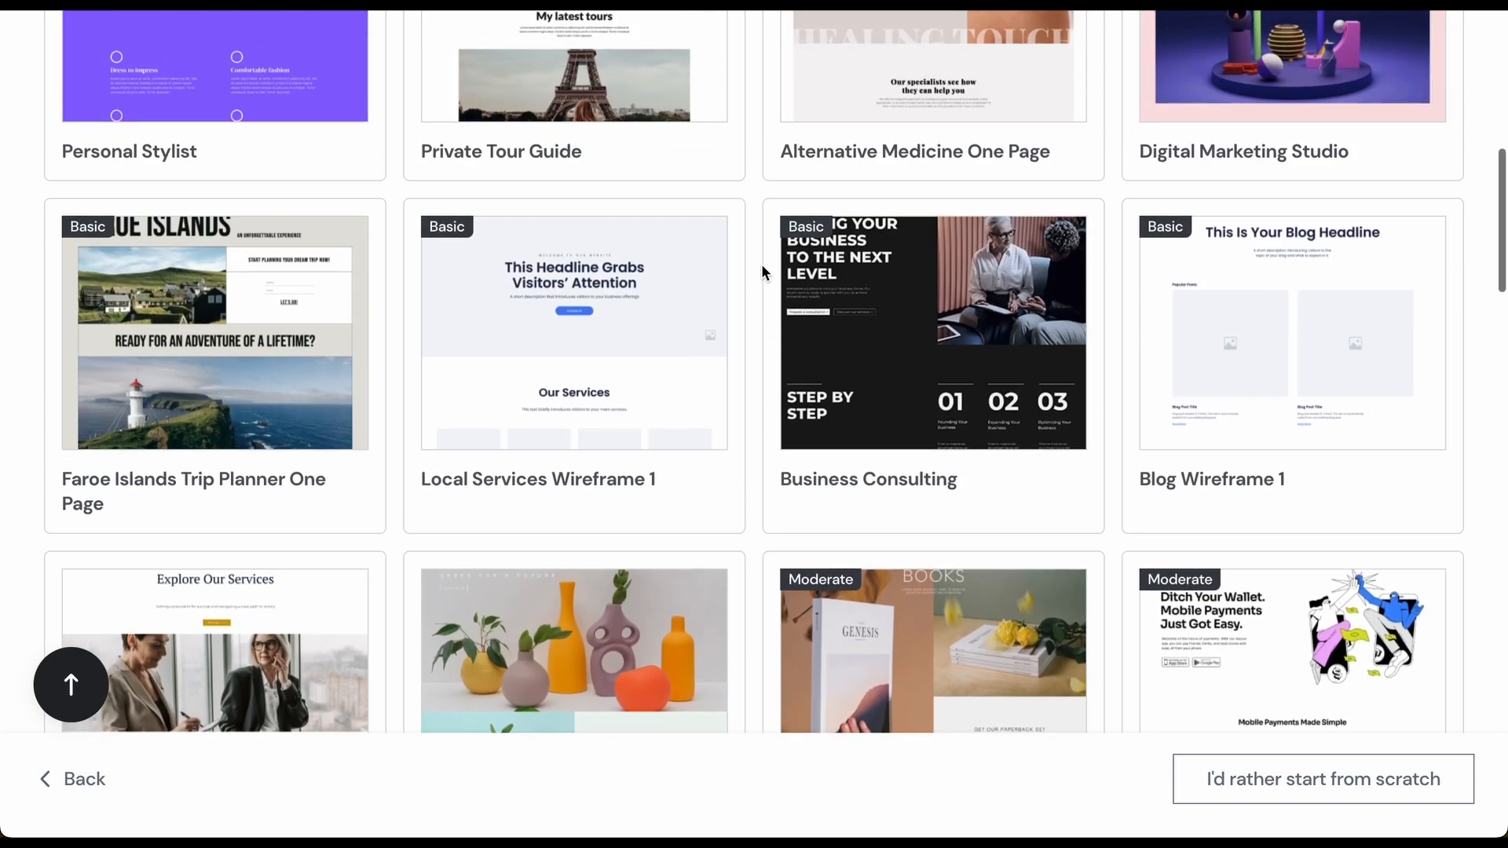
{"action": "scroll", "coordinate": [762, 267], "scroll_direction": "up", "scroll_amount": 2}
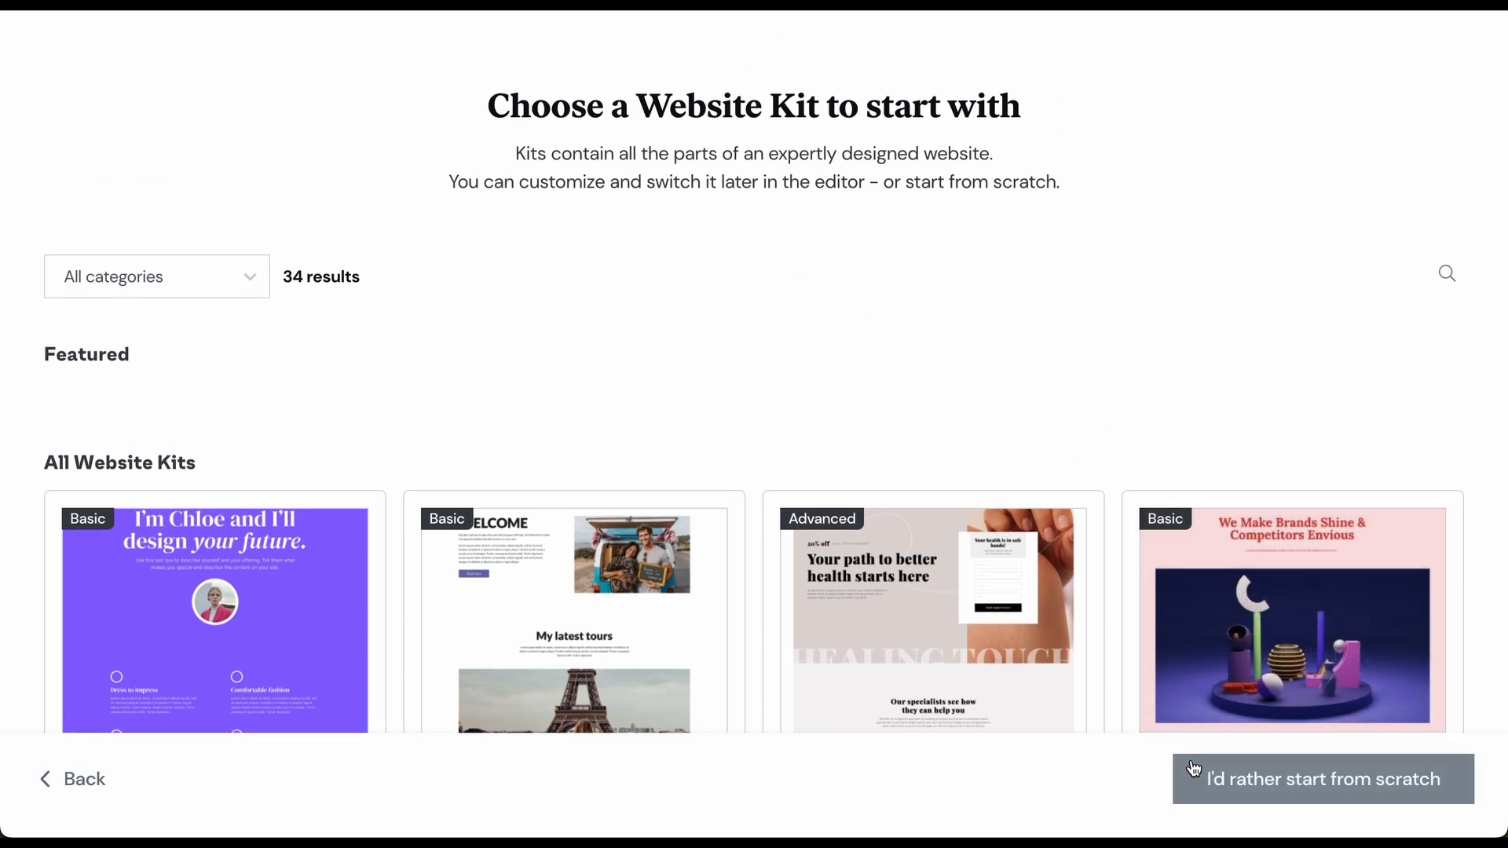
{"action": "scroll", "coordinate": [746, 424], "scroll_direction": "up", "scroll_amount": 1}
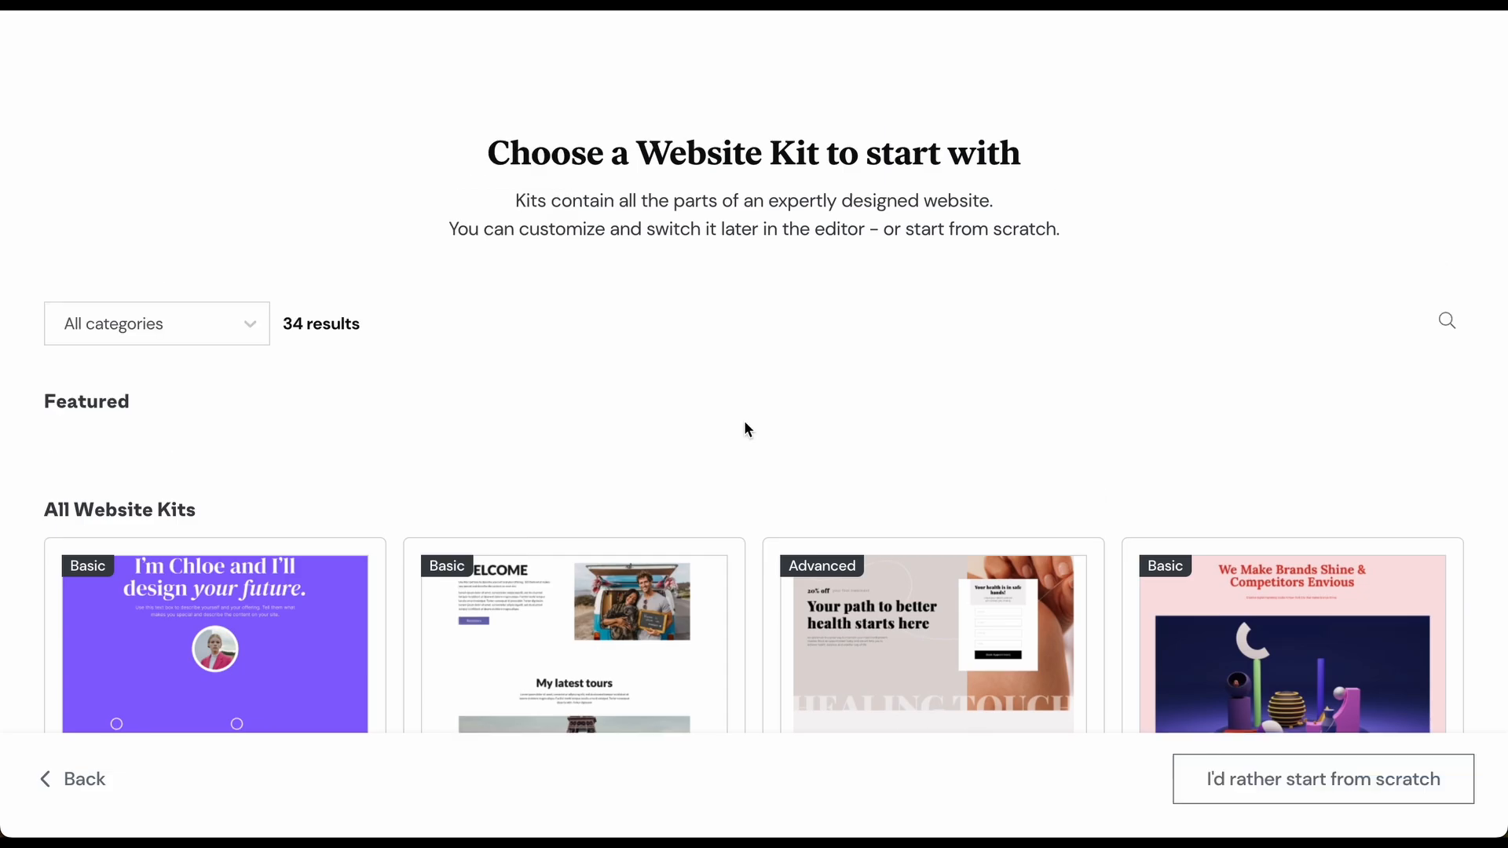
- Open the contents of the Mobile Payment App kit and look through its desktop preview
{"action": "scroll", "coordinate": [744, 424], "scroll_direction": "down", "scroll_amount": 10}
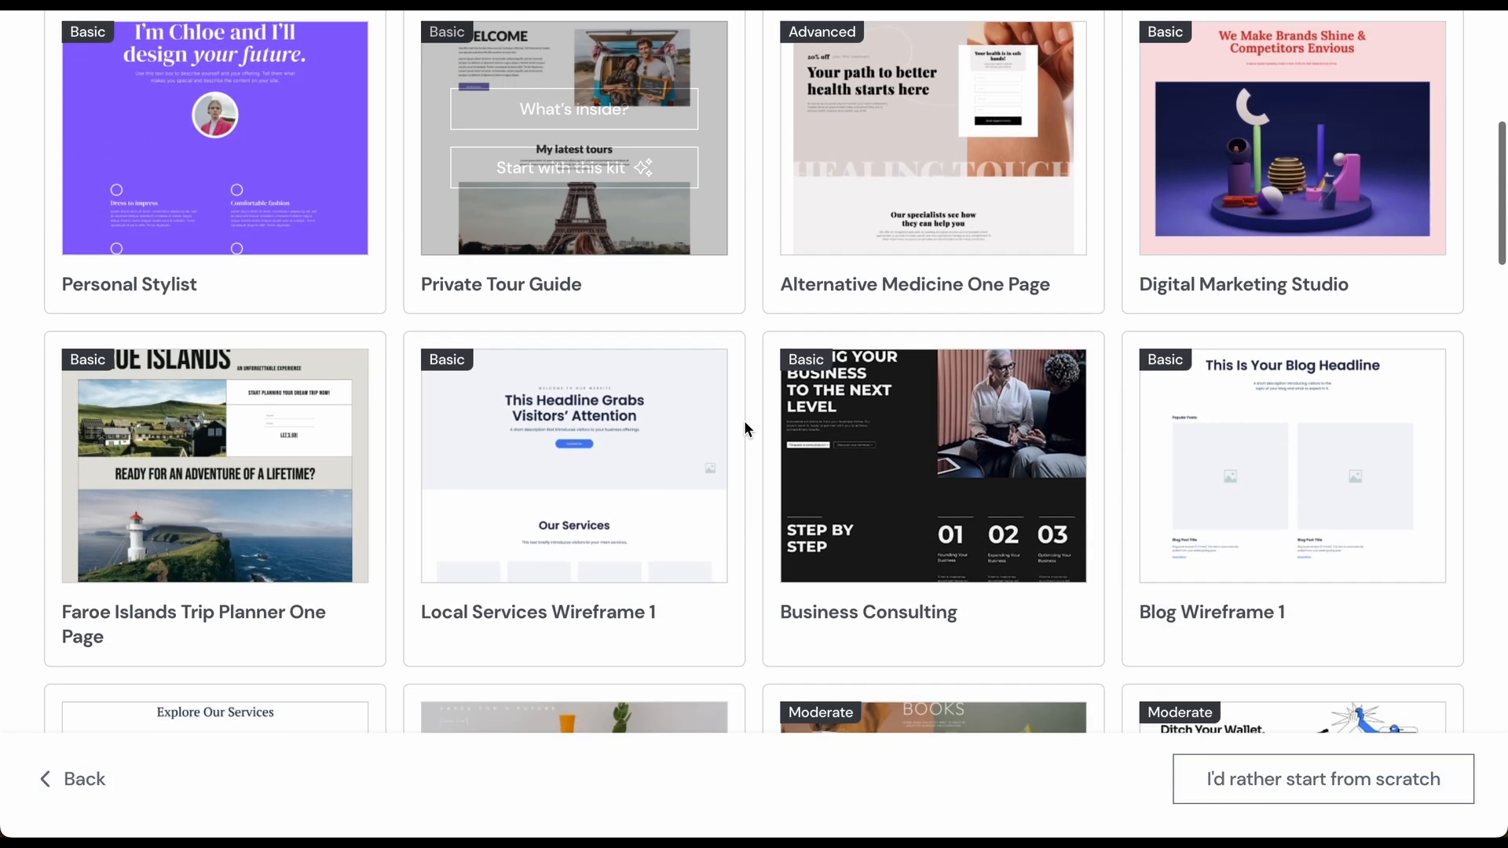
{"action": "scroll", "coordinate": [744, 424], "scroll_direction": "down", "scroll_amount": 2}
{"action": "scroll", "coordinate": [746, 428], "scroll_direction": "down", "scroll_amount": 1}
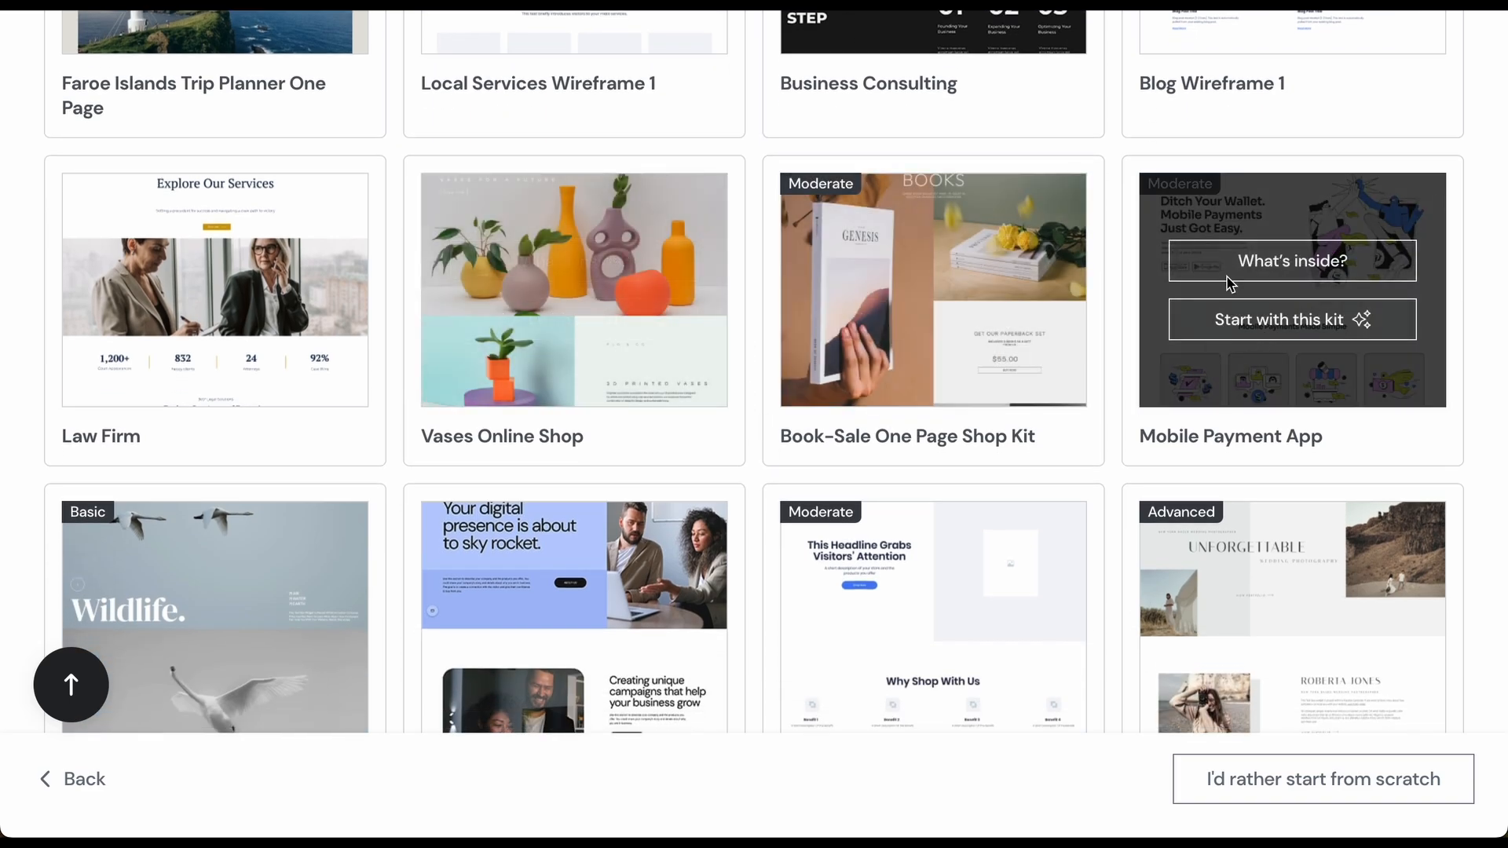
{"action": "left_click", "coordinate": [1280, 267]}
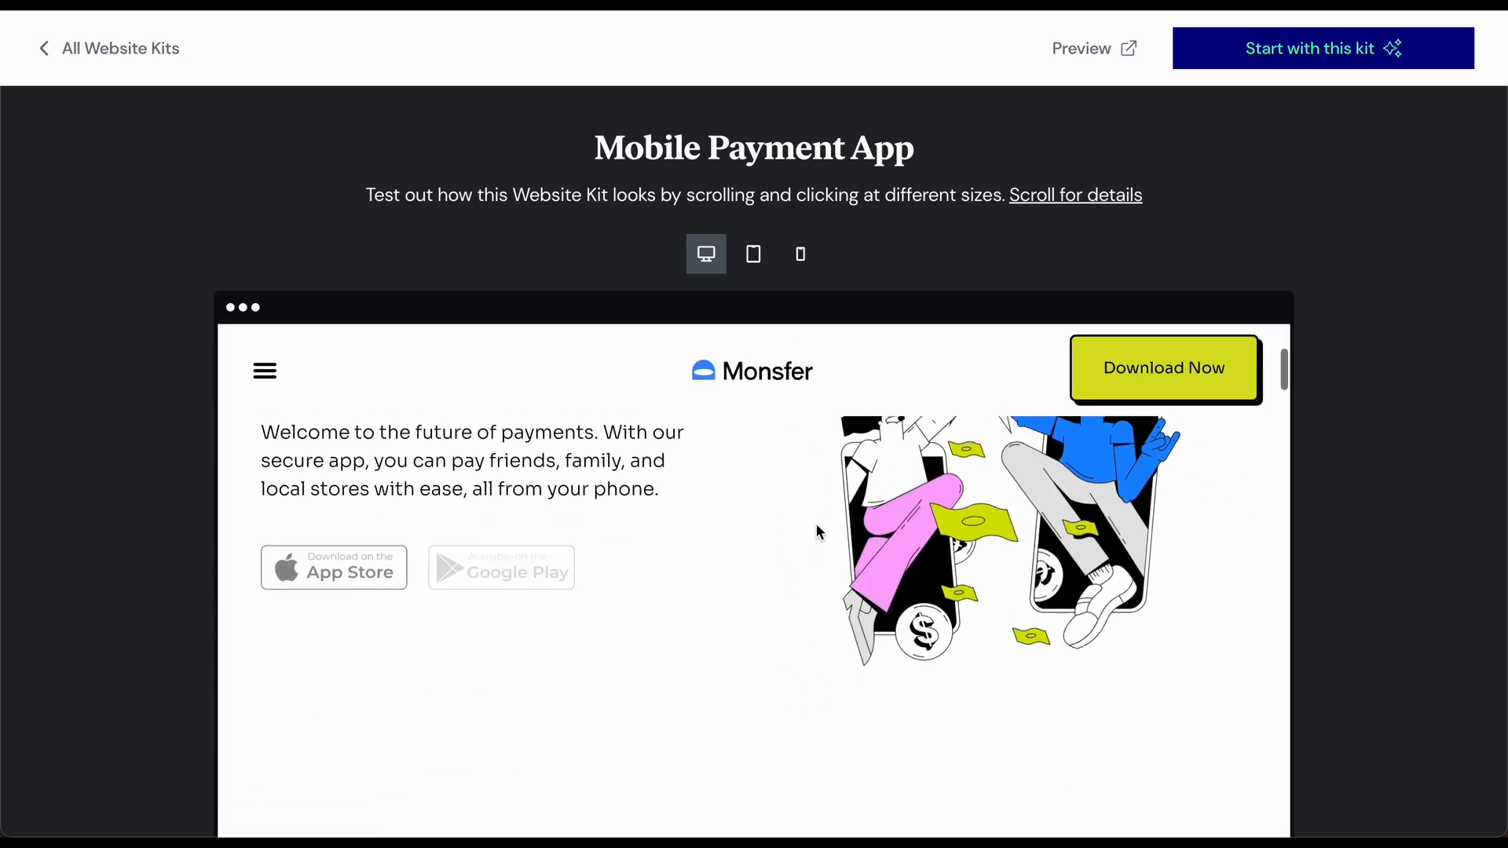
{"action": "scroll", "coordinate": [817, 523], "scroll_direction": "down", "scroll_amount": 5}
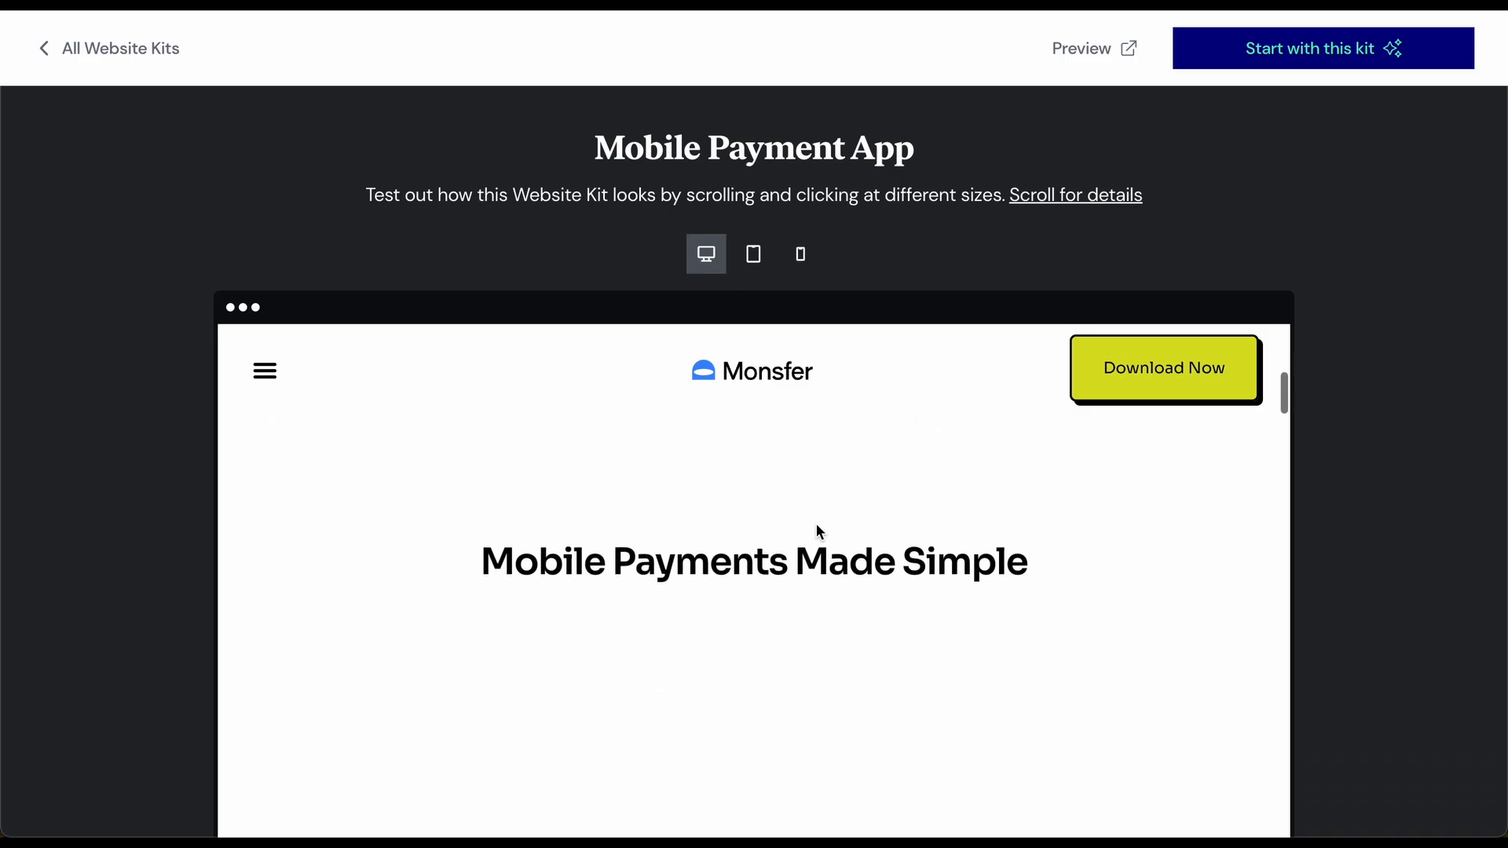
{"action": "scroll", "coordinate": [816, 526], "scroll_direction": "down", "scroll_amount": 5}
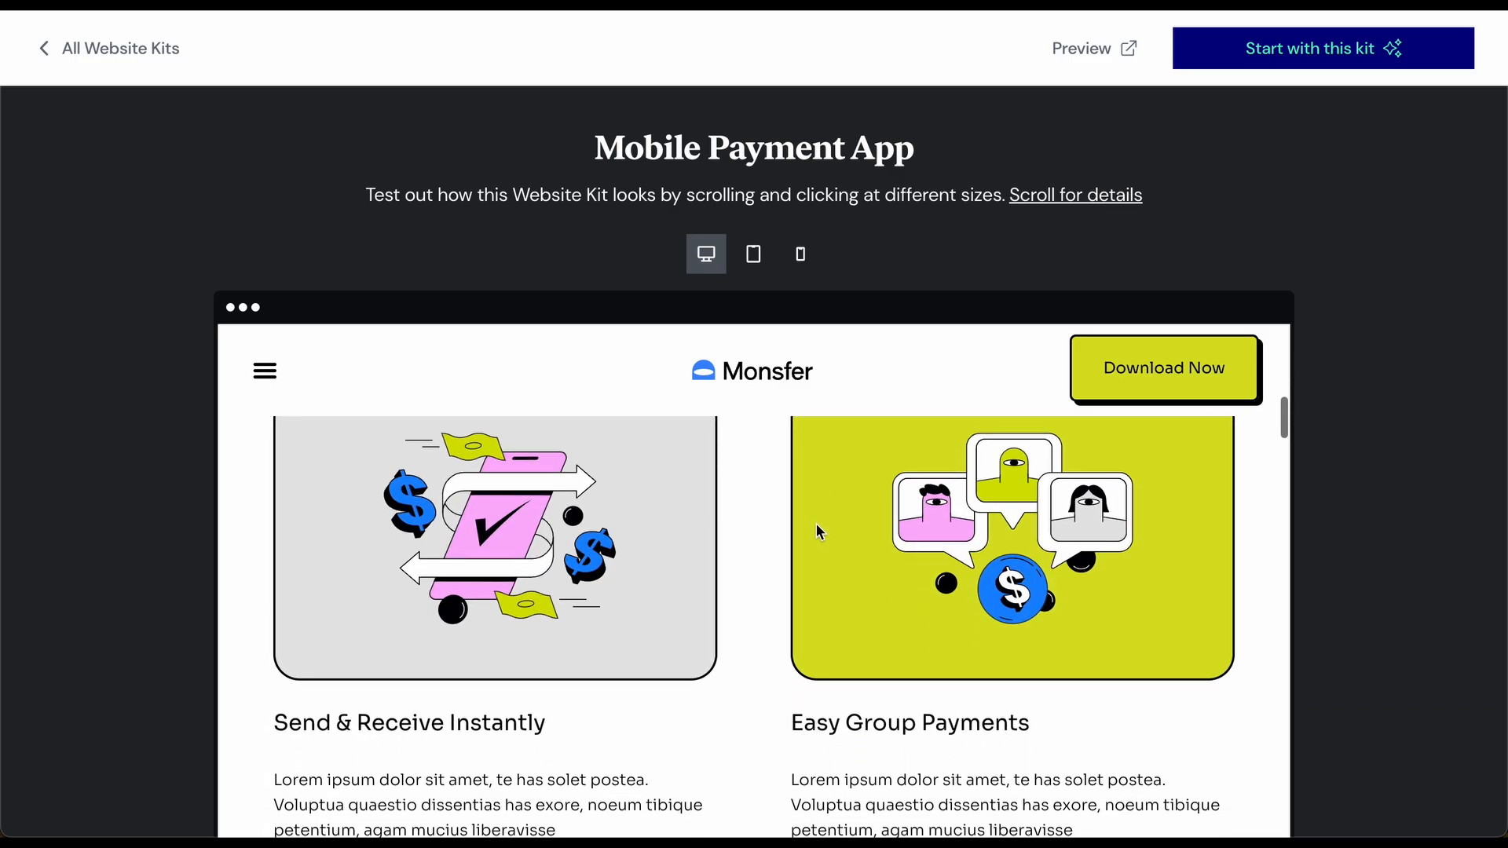
{"action": "scroll", "coordinate": [816, 525], "scroll_direction": "down", "scroll_amount": 5}
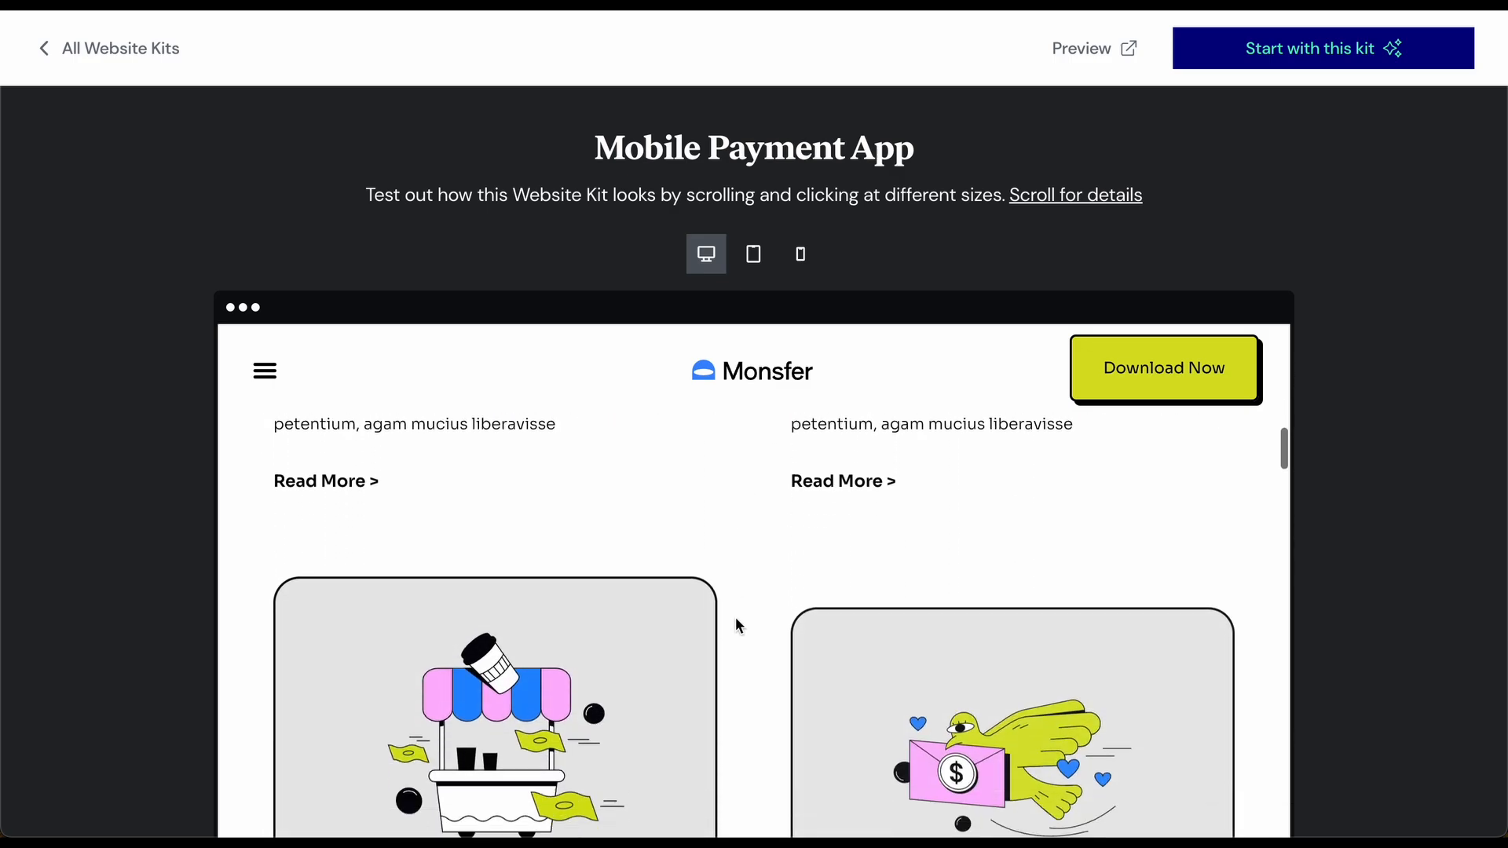
- Look through the rest of the Mobile Payment App kit's desktop preview, from the feature cards down to the footer
{"action": "scroll", "coordinate": [737, 625], "scroll_direction": "down", "scroll_amount": 5}
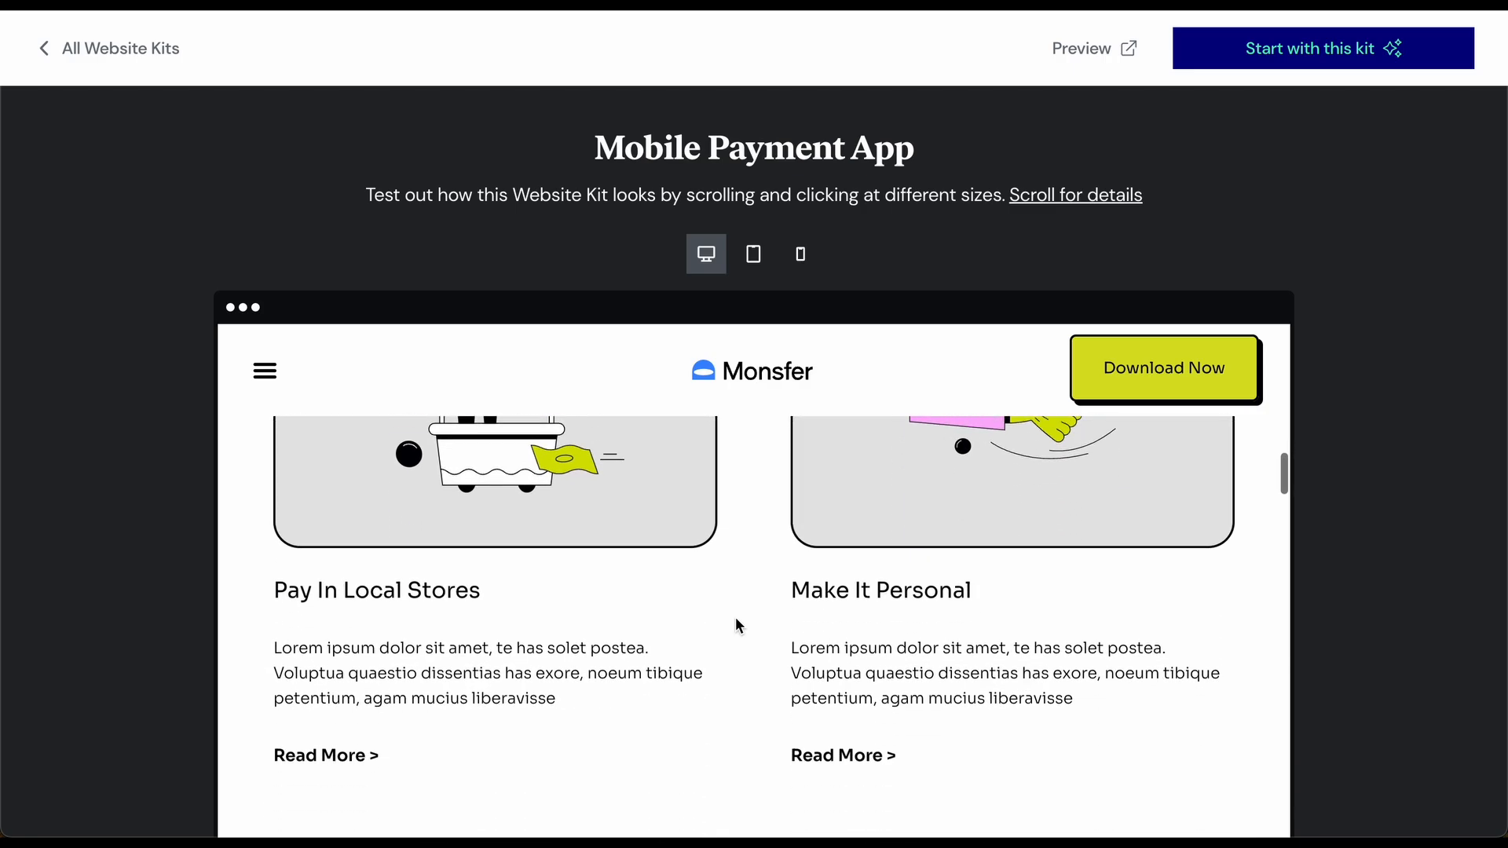
{"action": "scroll", "coordinate": [735, 619], "scroll_direction": "down", "scroll_amount": 2}
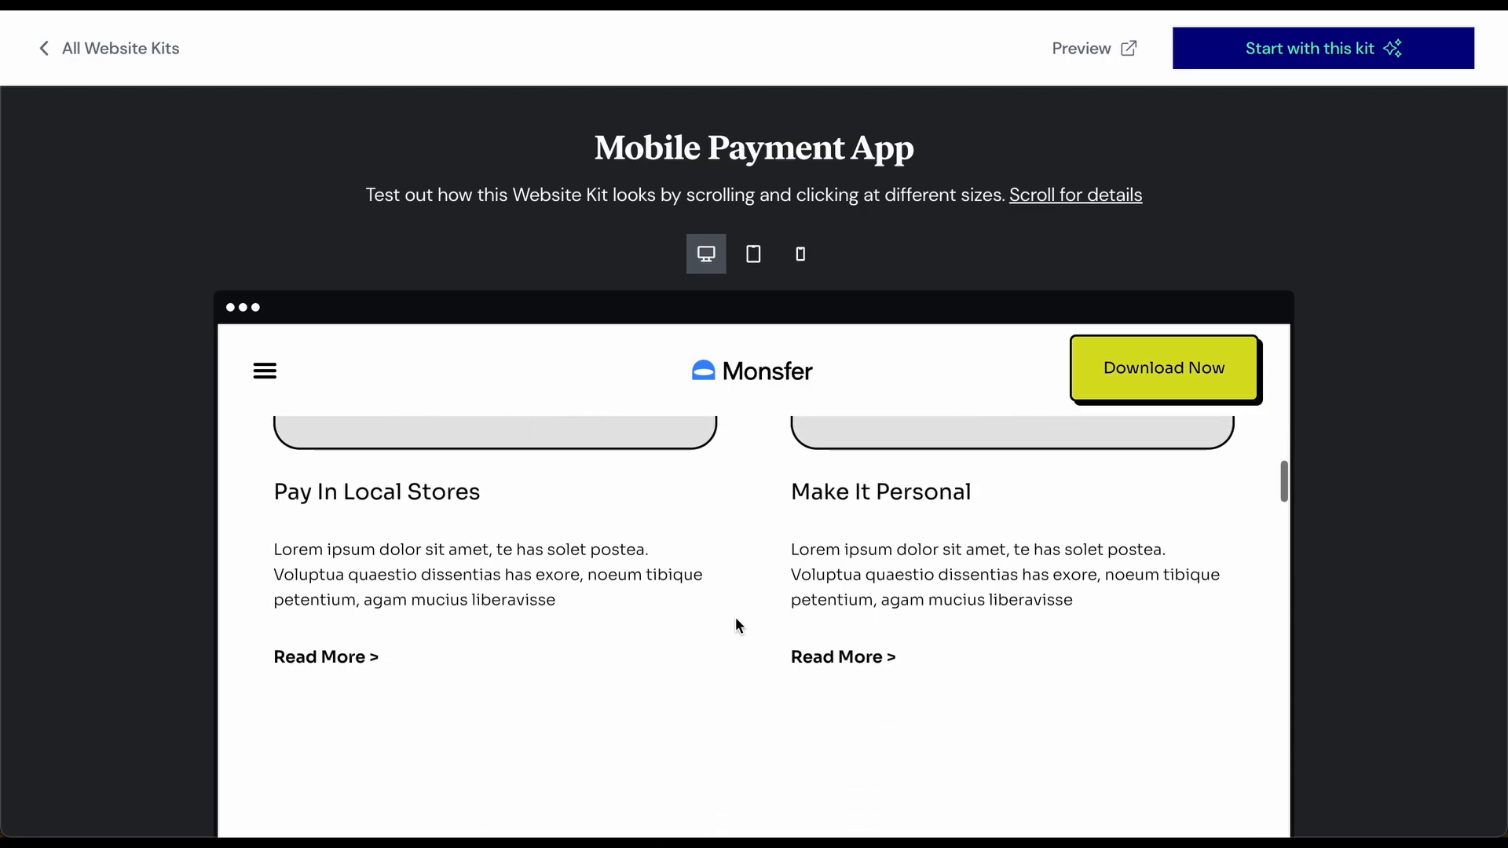
{"action": "scroll", "coordinate": [738, 624], "scroll_direction": "down", "scroll_amount": 7}
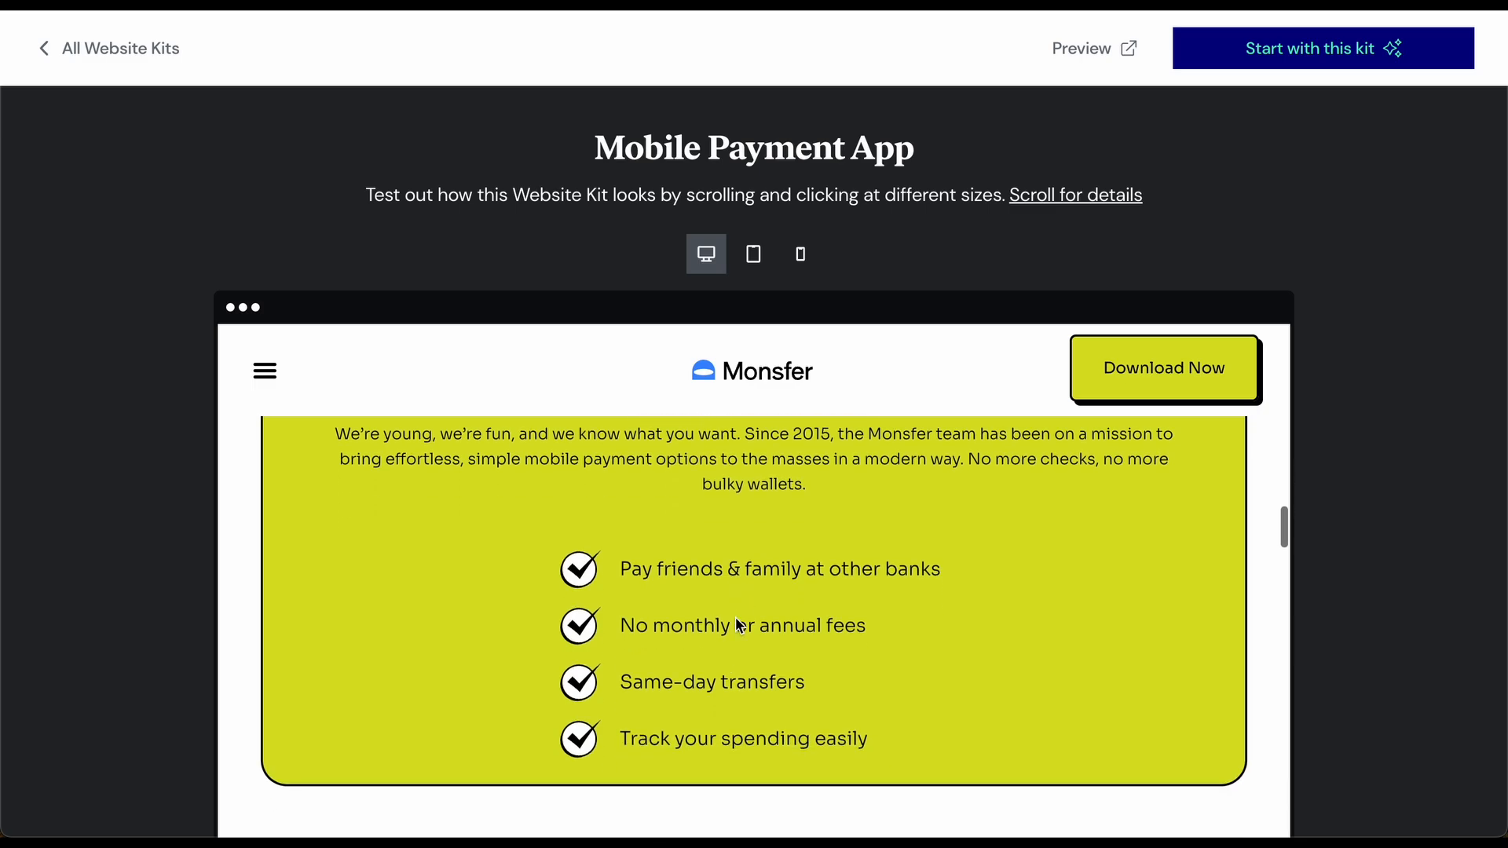
{"action": "scroll", "coordinate": [736, 619], "scroll_direction": "down", "scroll_amount": 10}
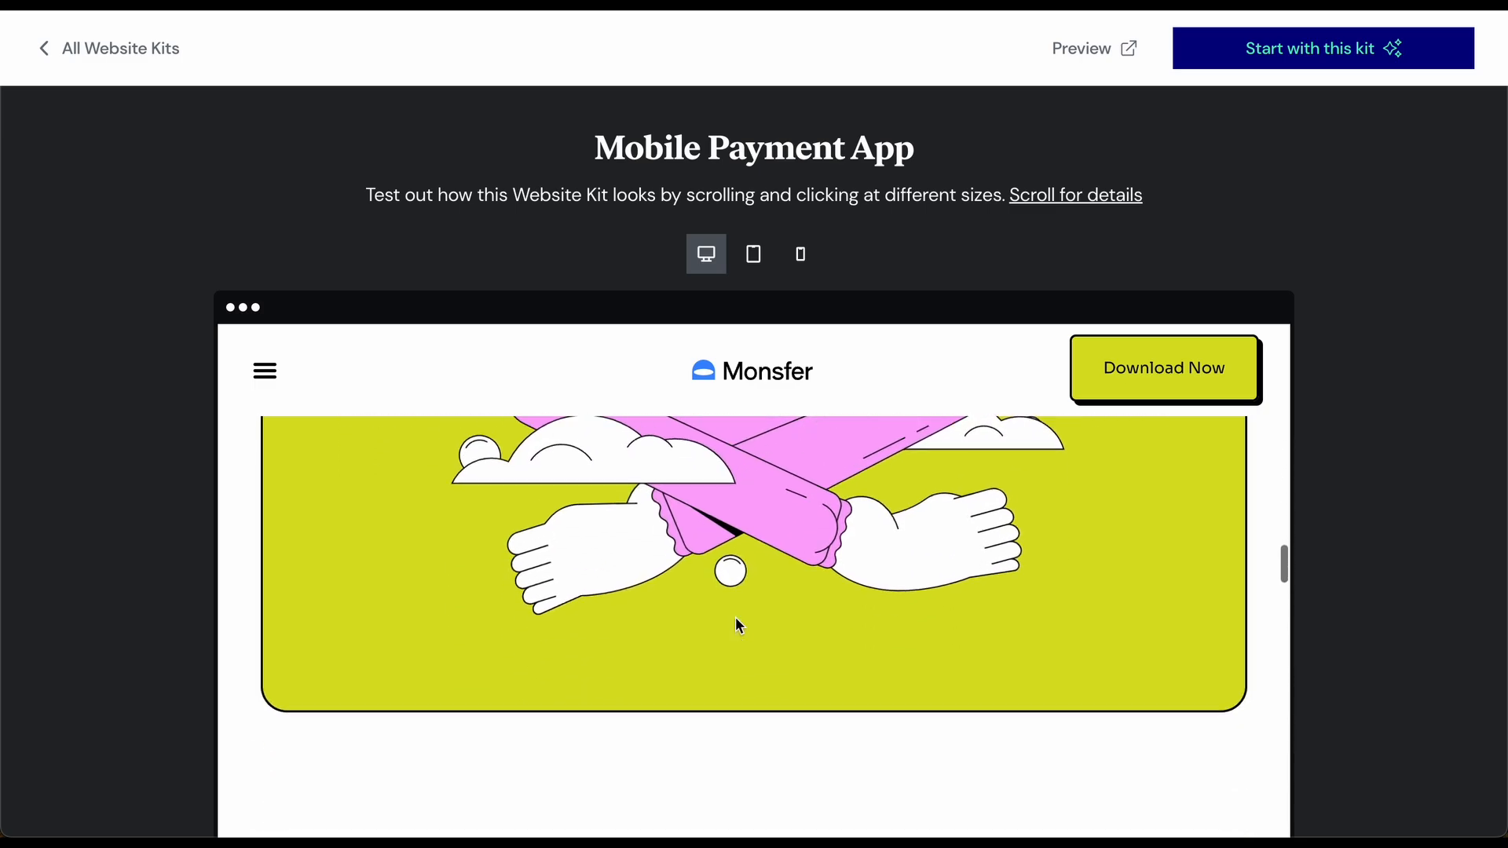
{"action": "scroll", "coordinate": [736, 621], "scroll_direction": "down", "scroll_amount": 10}
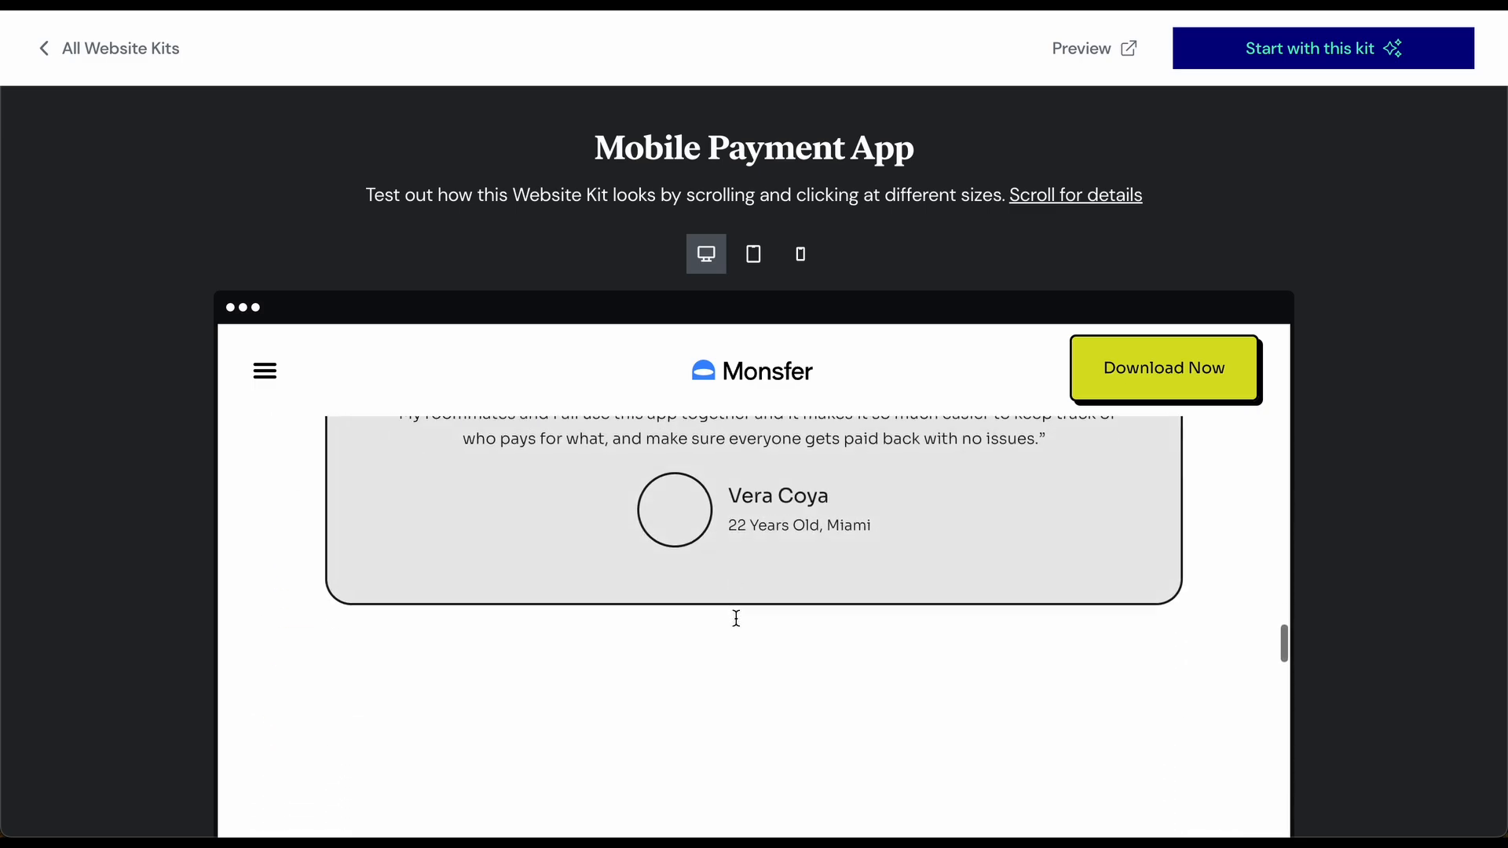
{"action": "scroll", "coordinate": [735, 619], "scroll_direction": "down", "scroll_amount": 10}
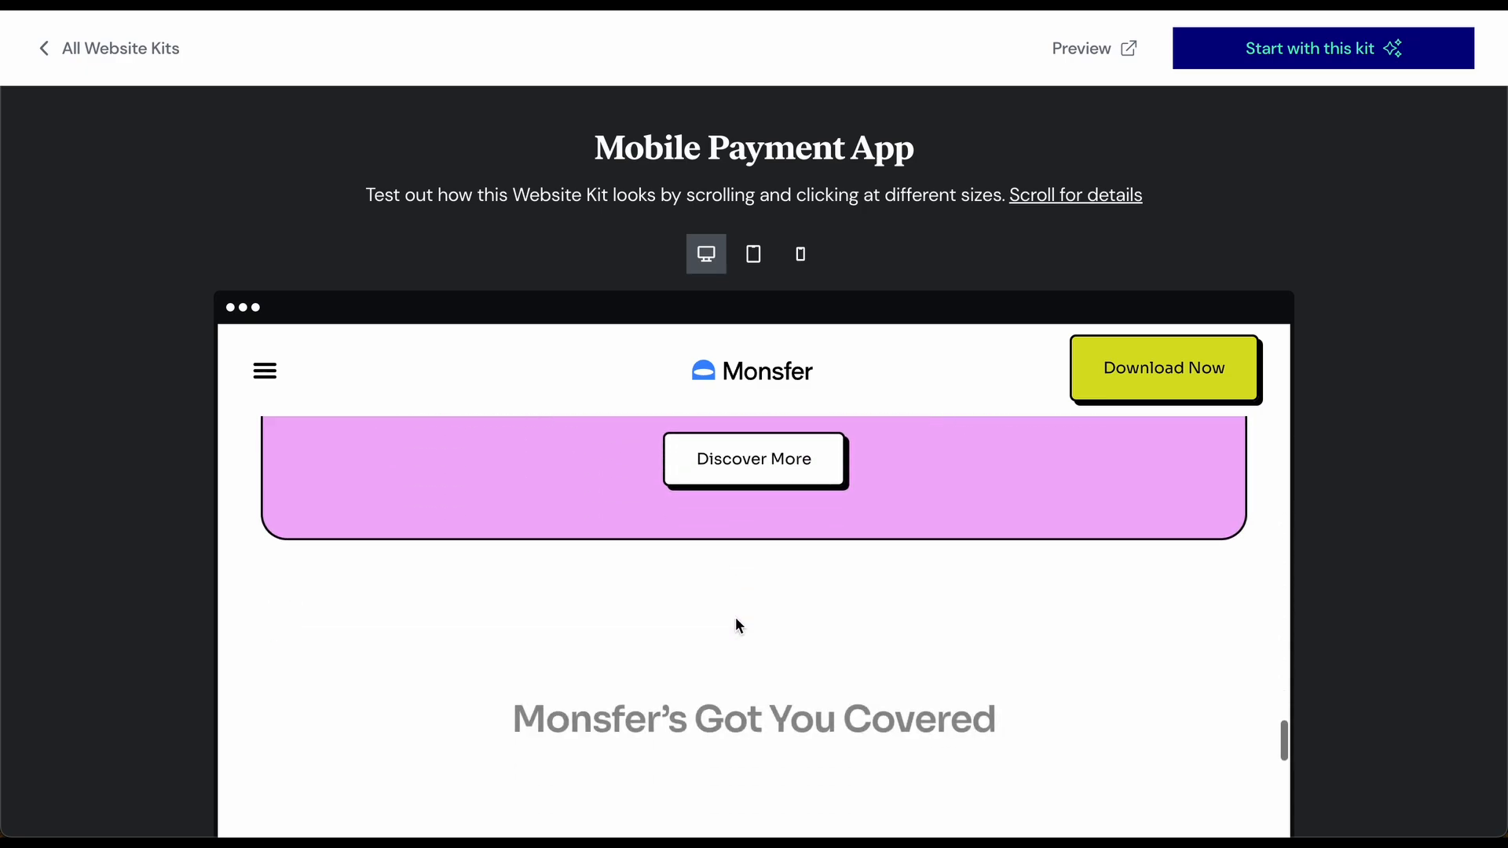
{"action": "scroll", "coordinate": [736, 618], "scroll_direction": "down", "scroll_amount": 10}
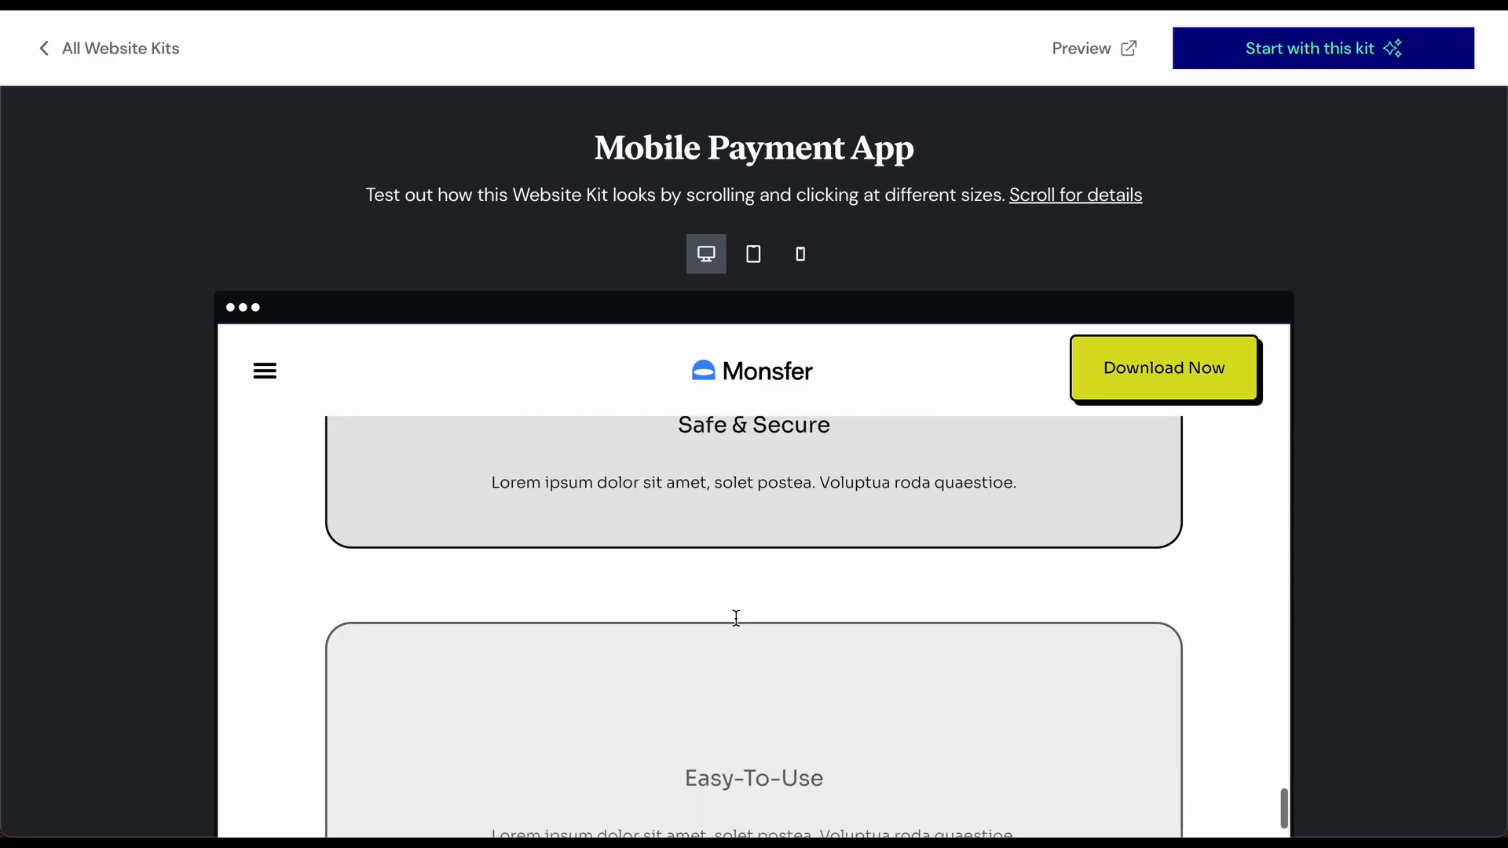
{"action": "scroll", "coordinate": [736, 618], "scroll_direction": "down", "scroll_amount": 10}
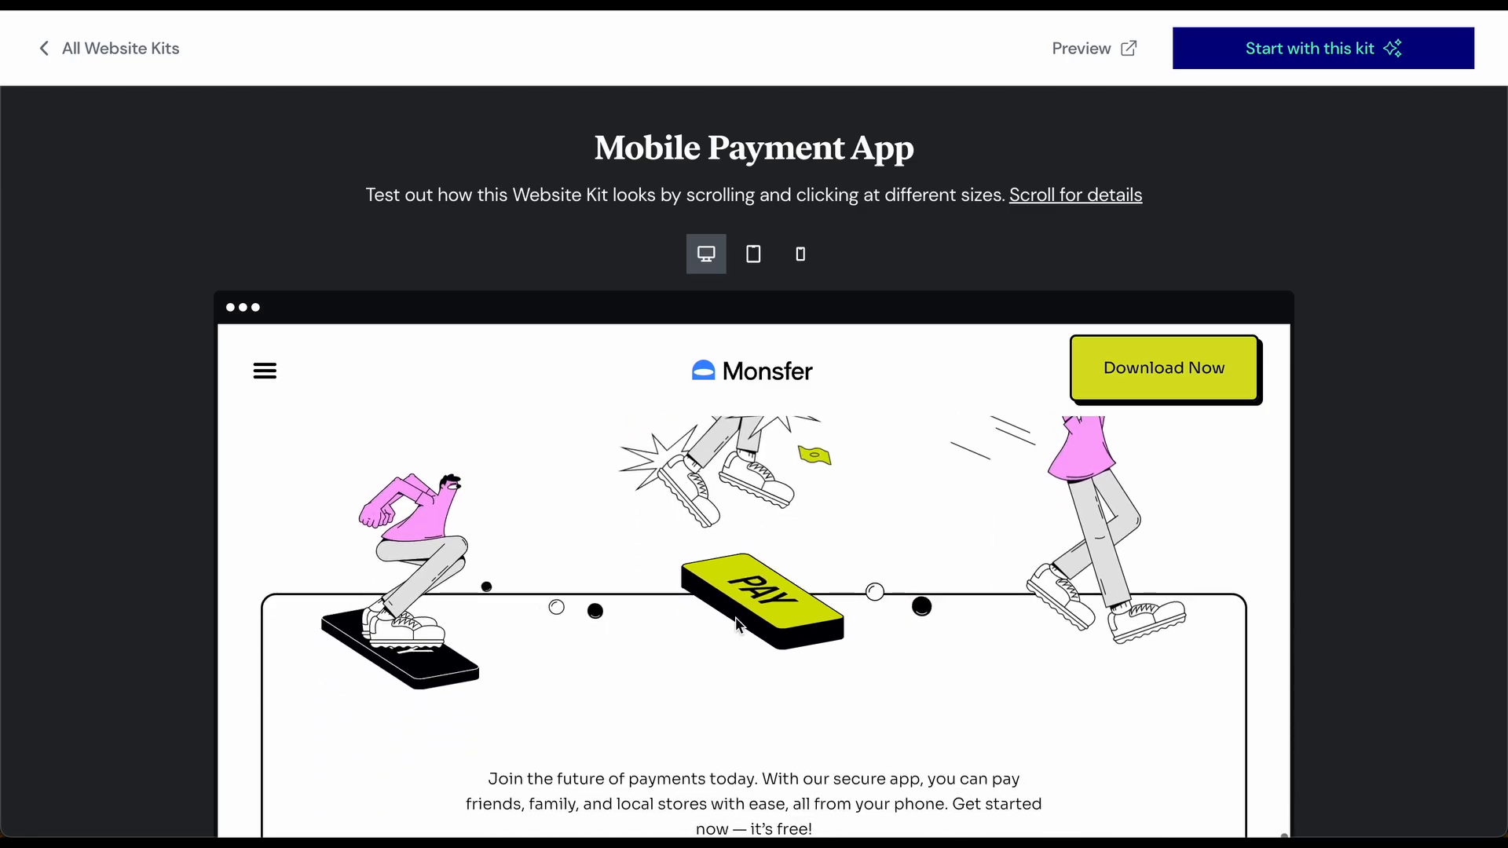
{"action": "scroll", "coordinate": [736, 619], "scroll_direction": "down", "scroll_amount": 10}
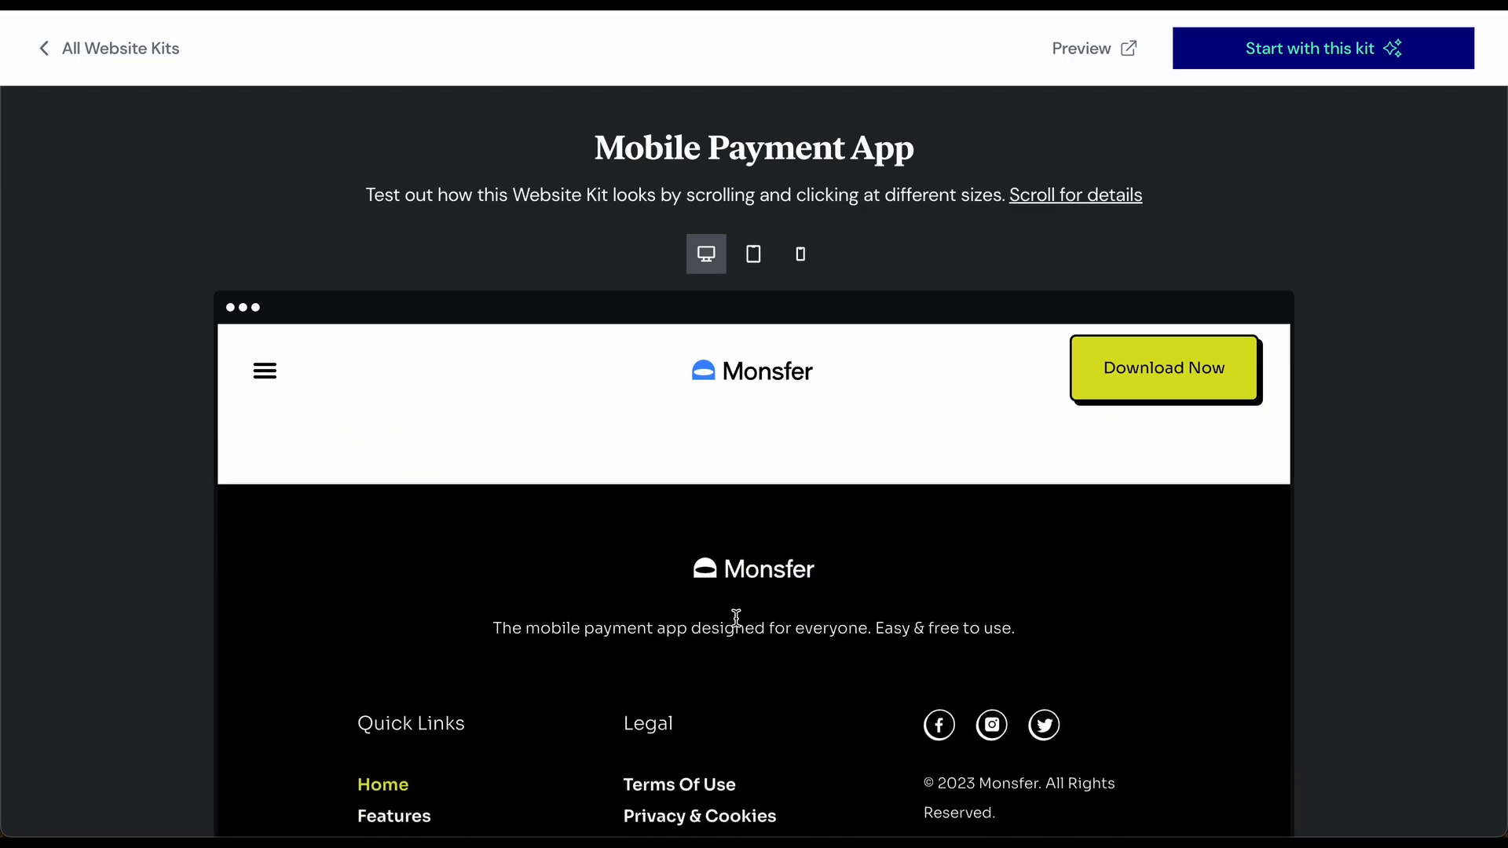
{"action": "scroll", "coordinate": [736, 619], "scroll_direction": "down", "scroll_amount": 1}
{"action": "scroll", "coordinate": [738, 624], "scroll_direction": "down", "scroll_amount": 3}
{"action": "scroll", "coordinate": [738, 626], "scroll_direction": "up", "scroll_amount": 3}
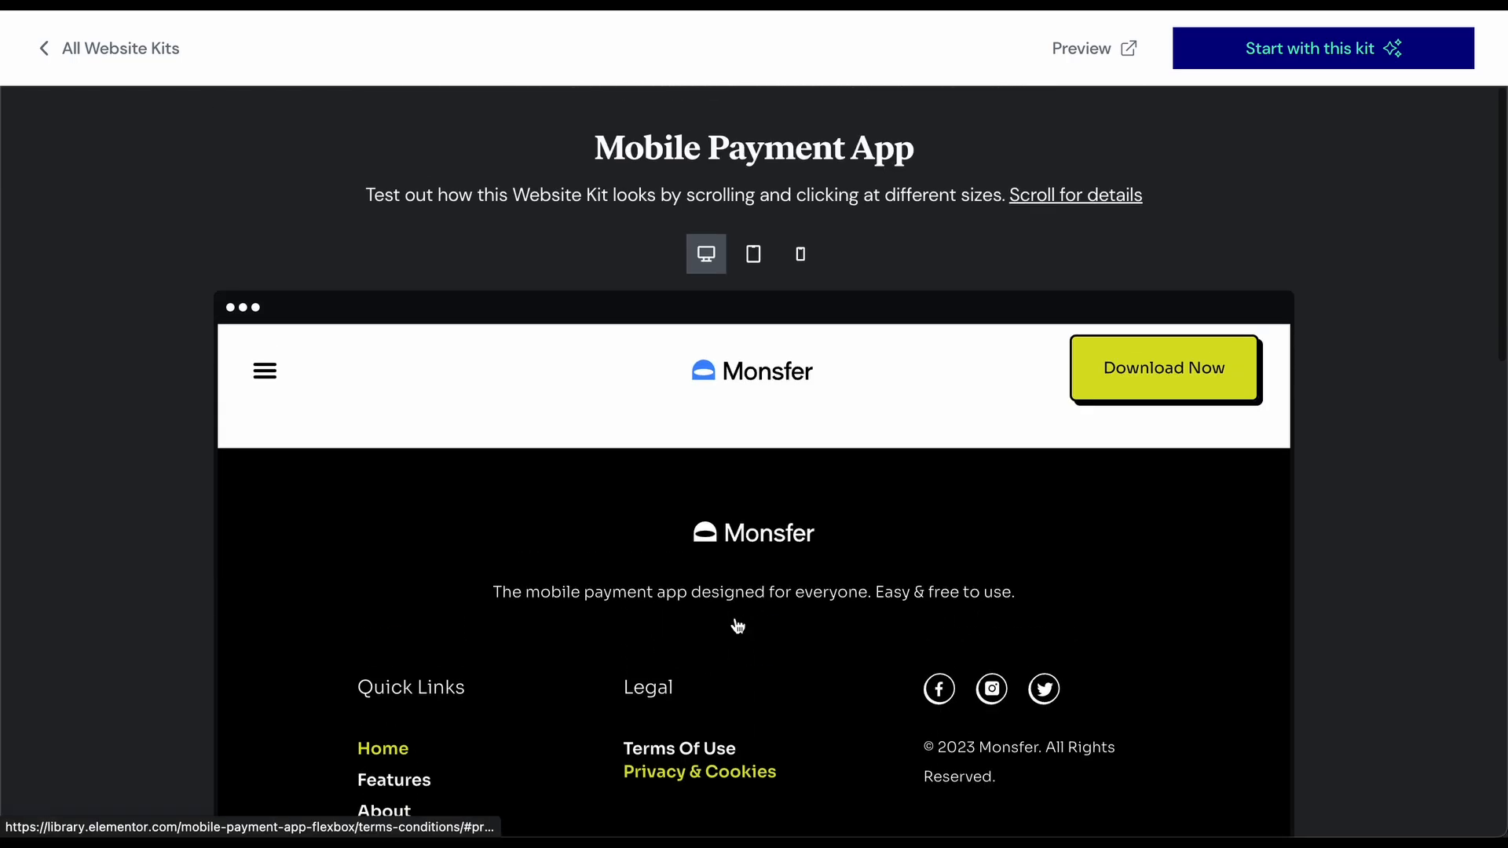
- Check how the Mobile Payment App kit looks in the tablet and mobile previews, from the footer back up to the hero
{"action": "left_click", "coordinate": [753, 263]}
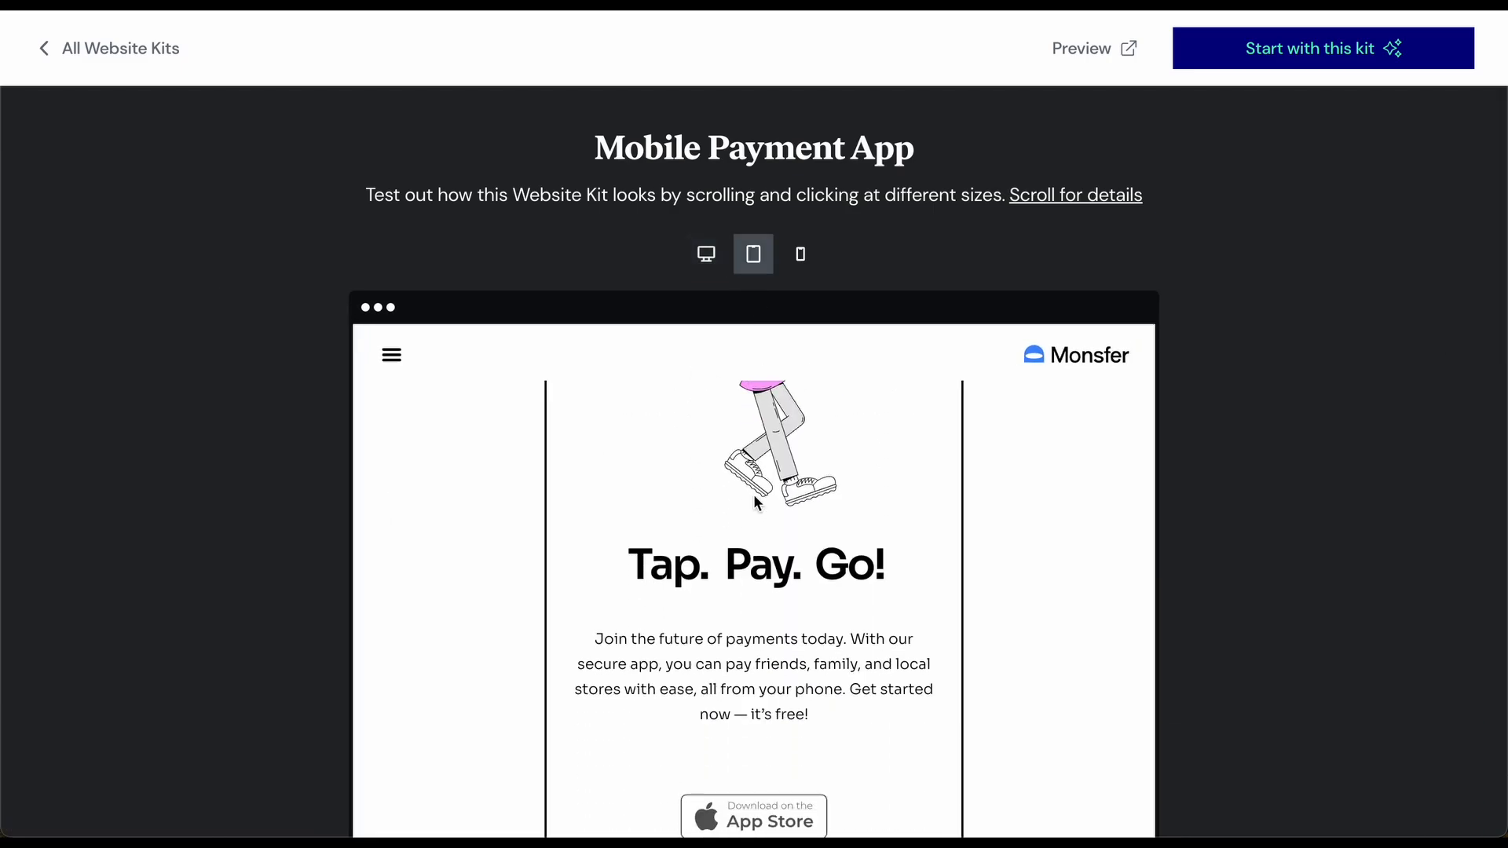
{"action": "scroll", "coordinate": [756, 503], "scroll_direction": "down", "scroll_amount": 10}
{"action": "left_click", "coordinate": [802, 252]}
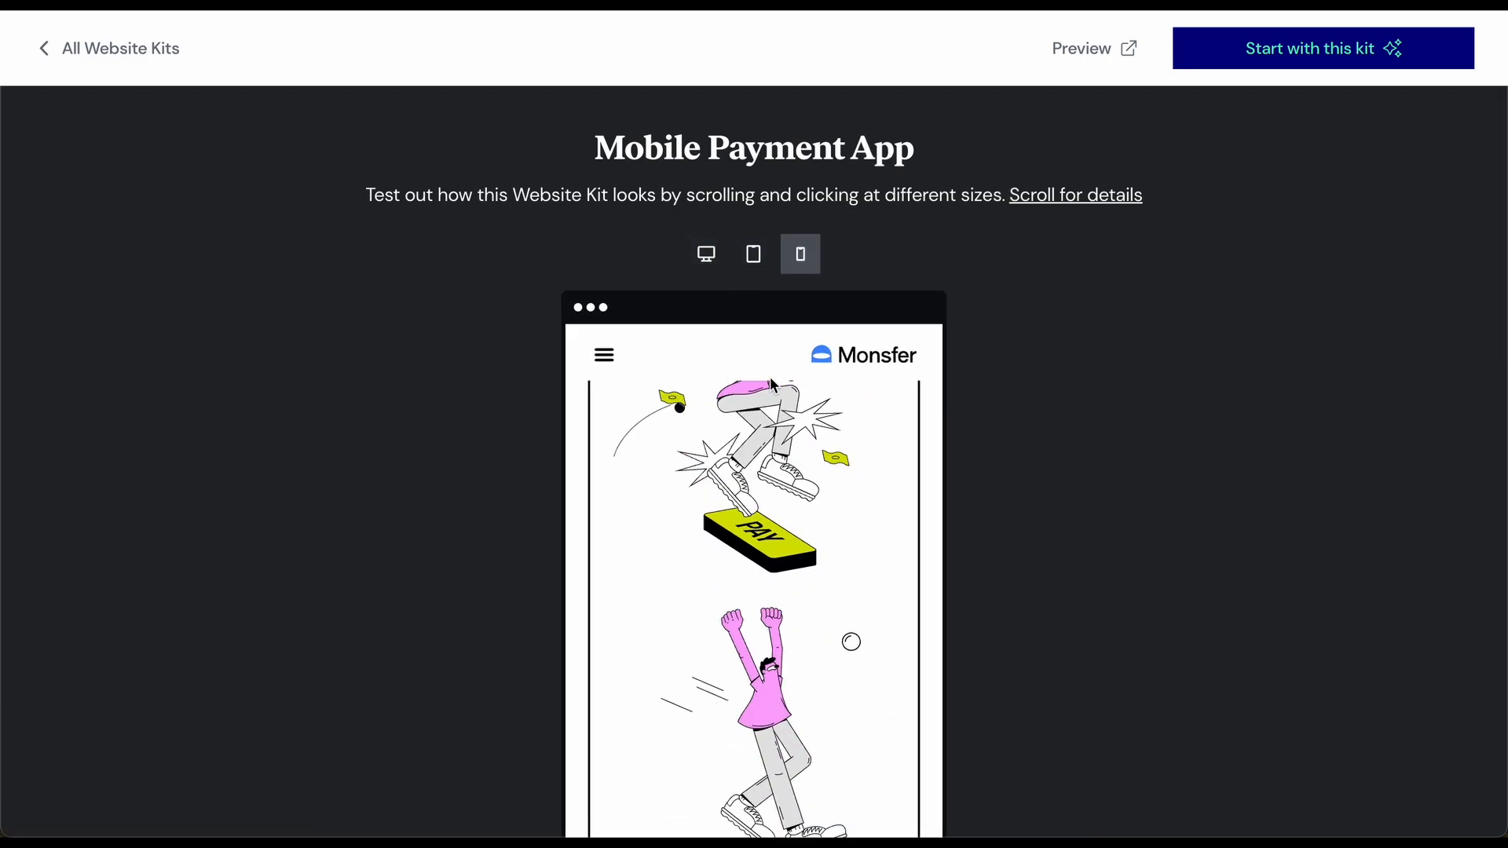
{"action": "scroll", "coordinate": [758, 510], "scroll_direction": "down", "scroll_amount": 10}
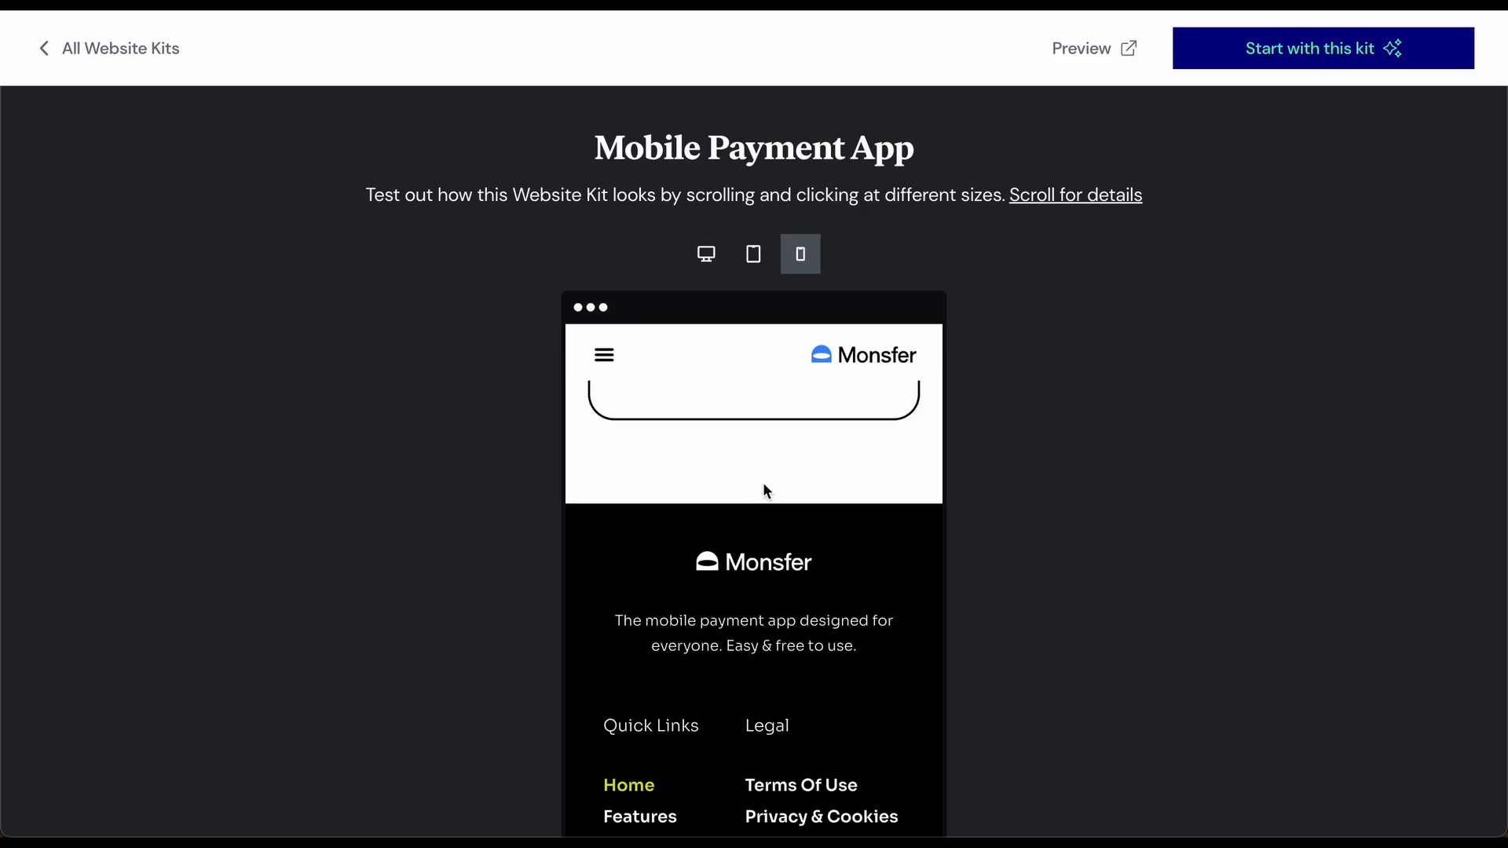
{"action": "scroll", "coordinate": [765, 485], "scroll_direction": "down", "scroll_amount": 2}
{"action": "scroll", "coordinate": [766, 479], "scroll_direction": "up", "scroll_amount": 20}
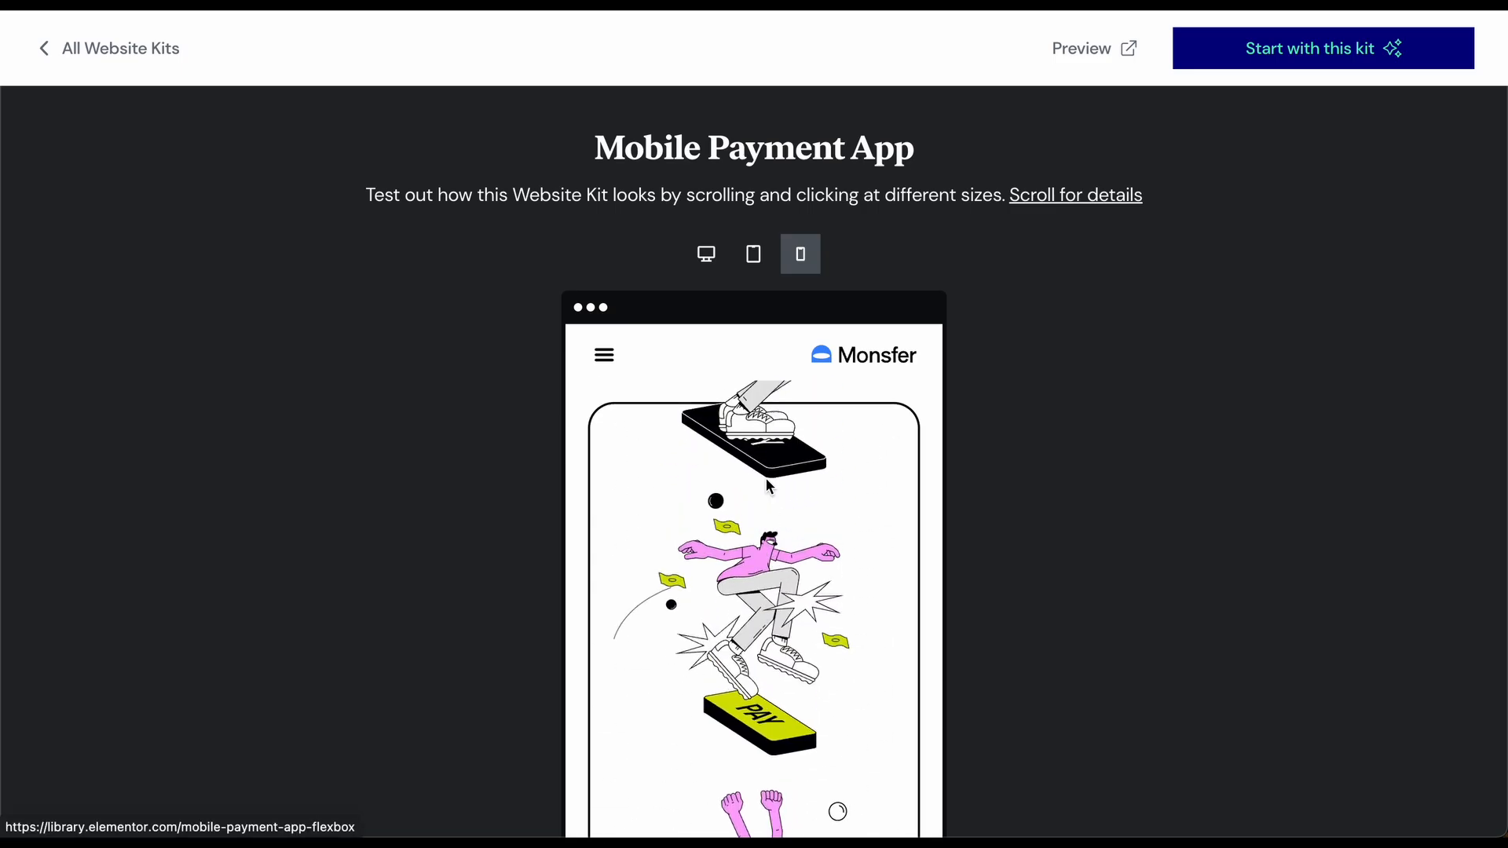
{"action": "scroll", "coordinate": [766, 479], "scroll_direction": "up", "scroll_amount": 15}
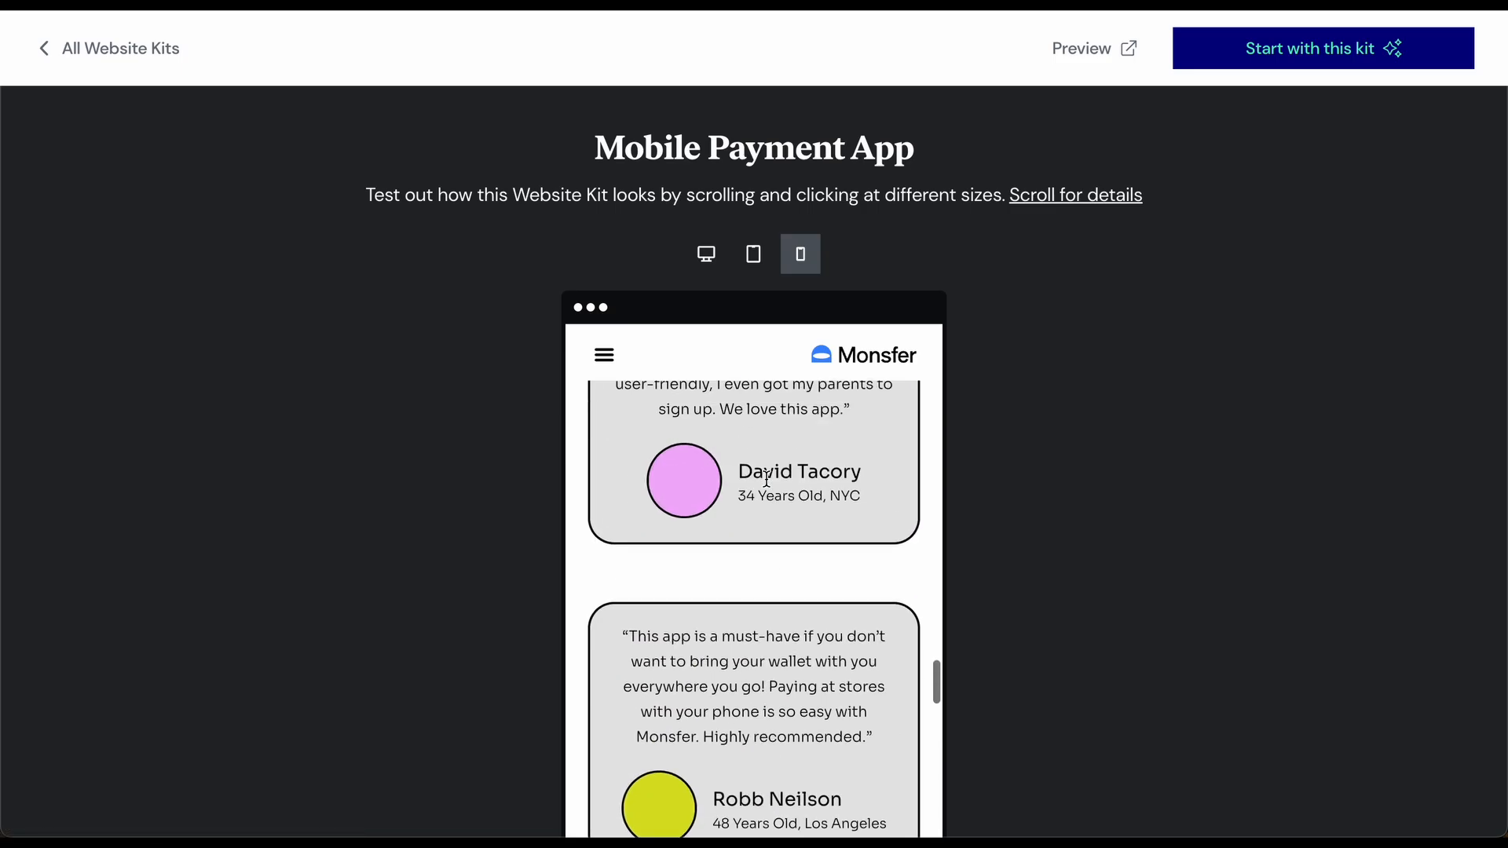
{"action": "scroll", "coordinate": [765, 479], "scroll_direction": "up", "scroll_amount": 15}
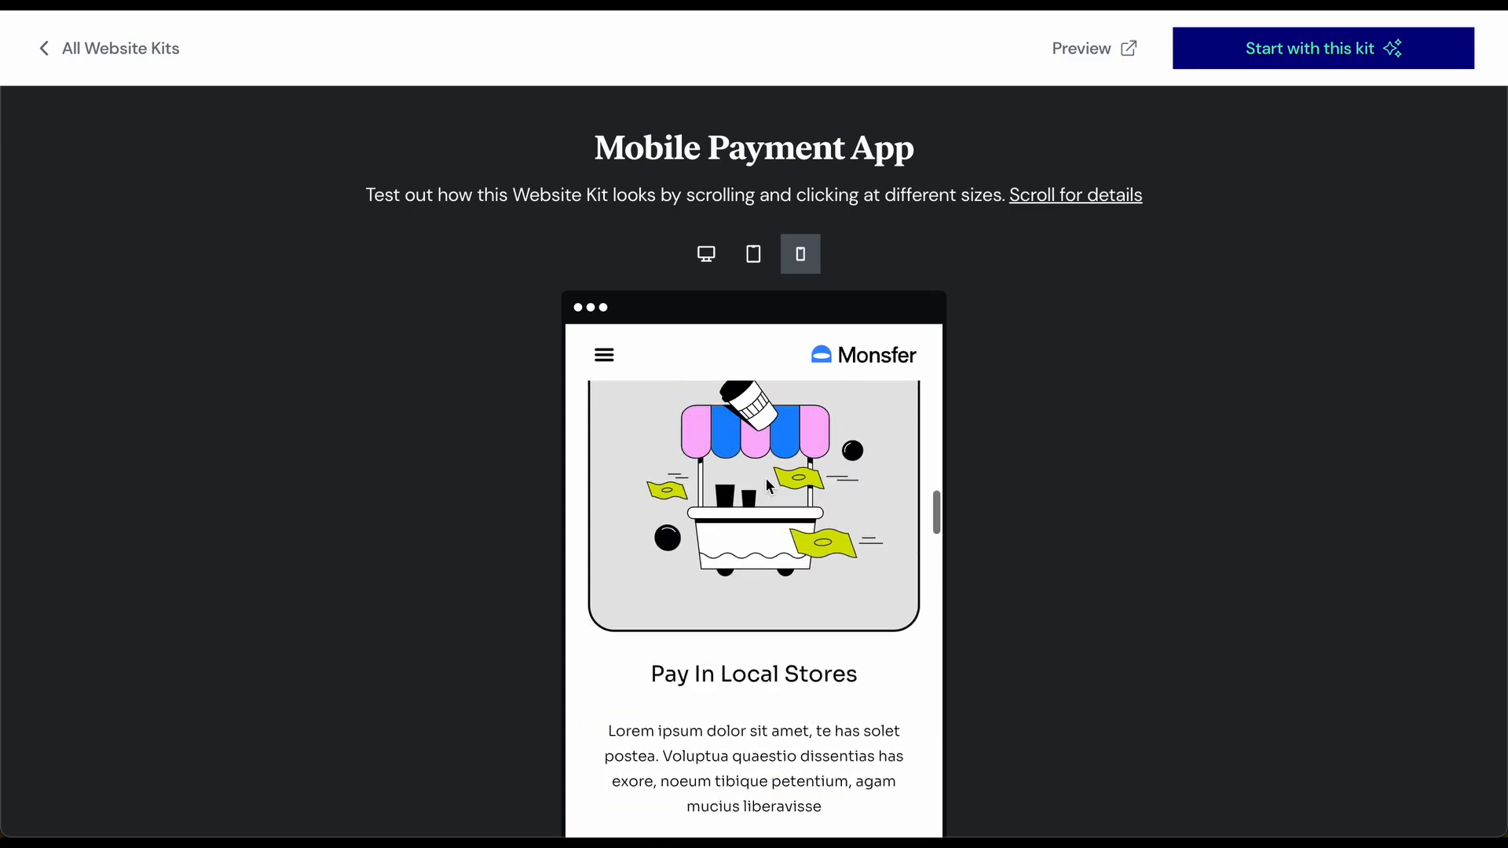
{"action": "scroll", "coordinate": [768, 484], "scroll_direction": "up", "scroll_amount": 15}
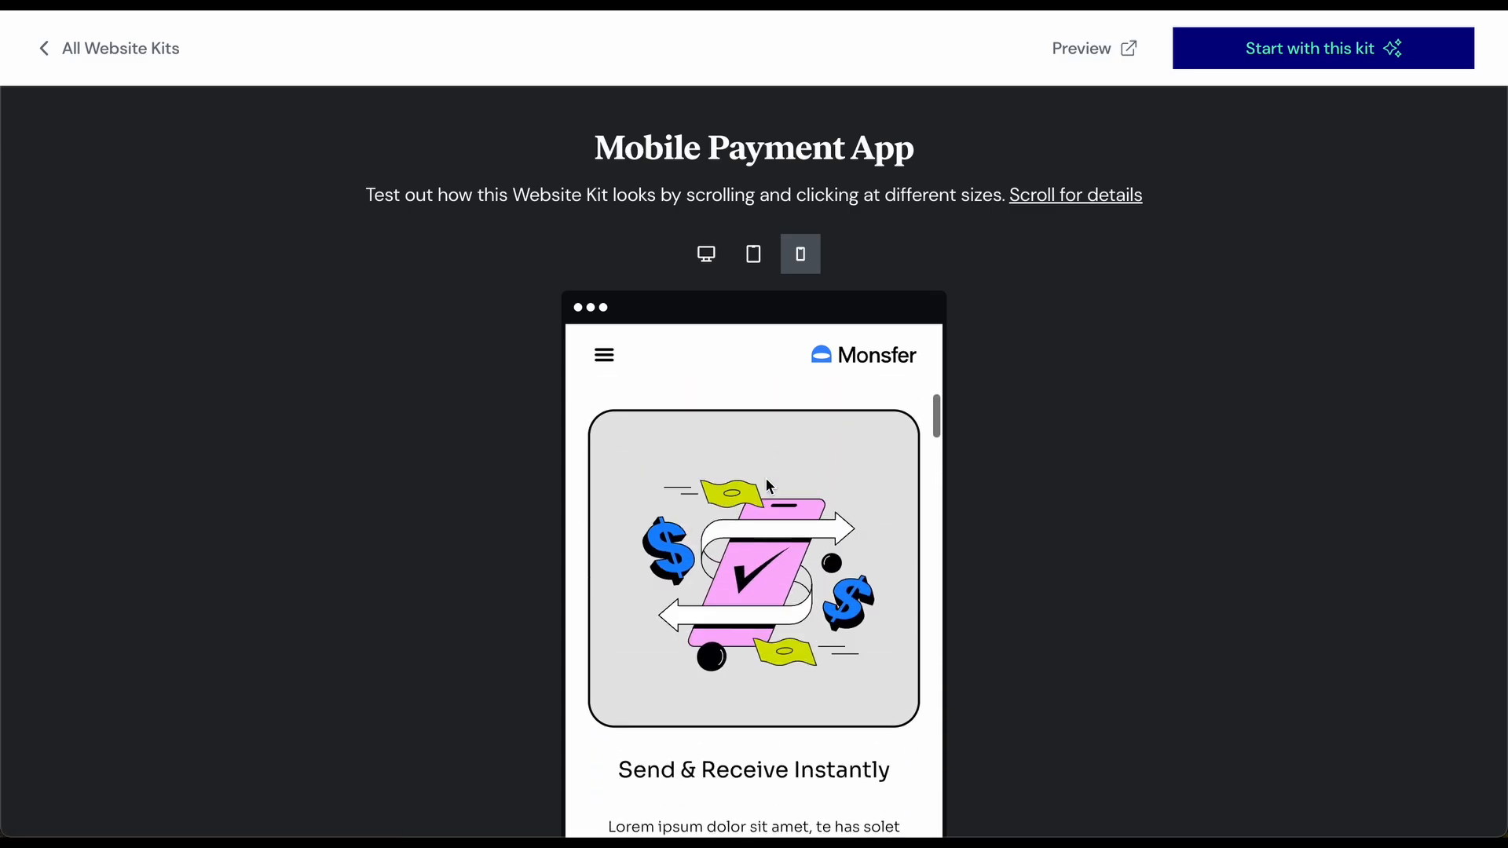
{"action": "scroll", "coordinate": [766, 478], "scroll_direction": "down", "scroll_amount": 3}
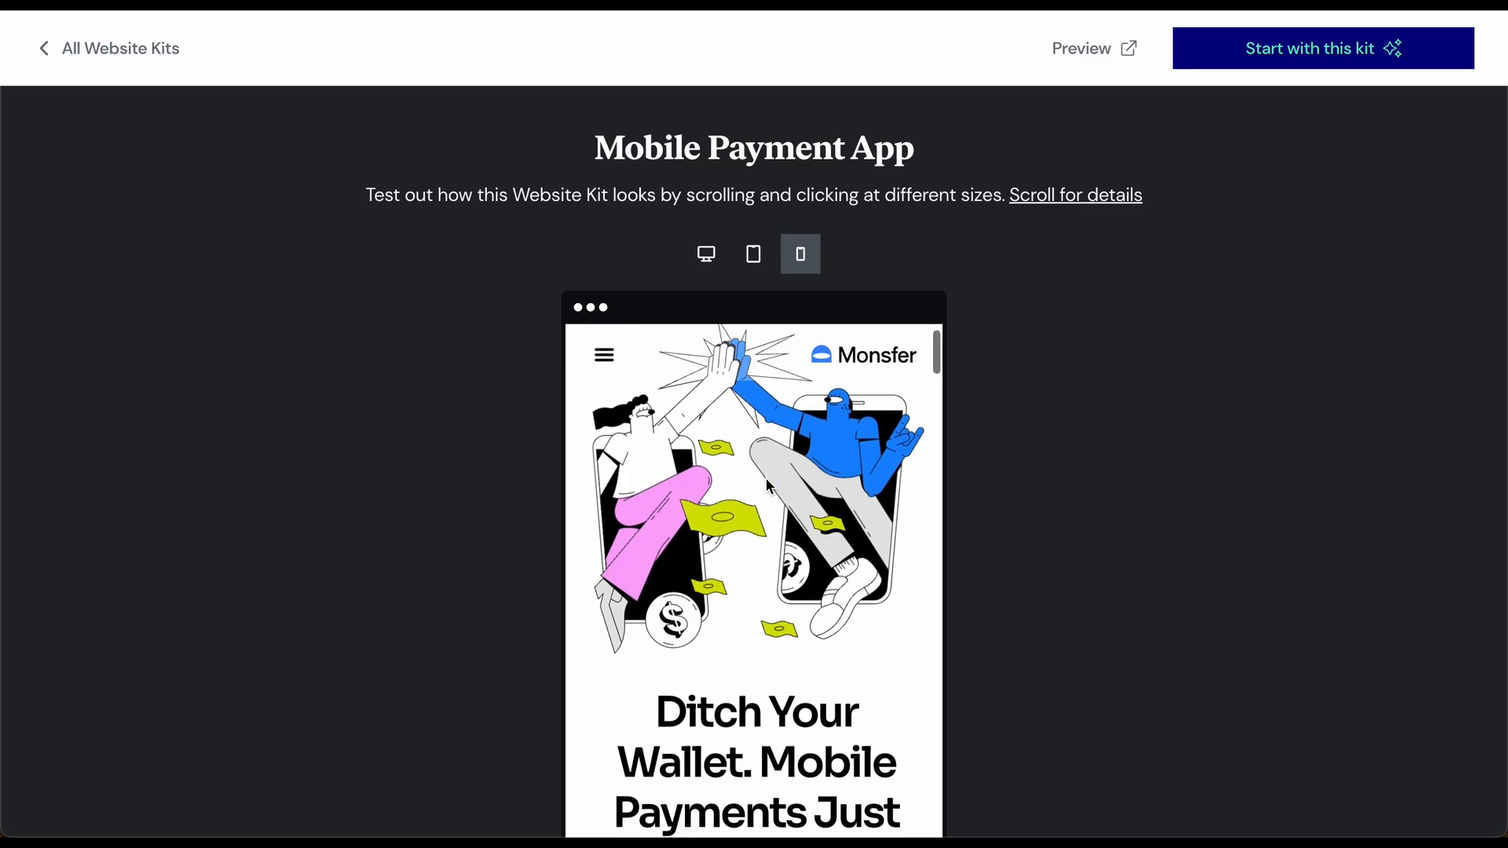
- Recheck the kit's home page in the desktop preview and start the website with the Mobile Payment App kit
{"action": "left_click", "coordinate": [709, 253]}
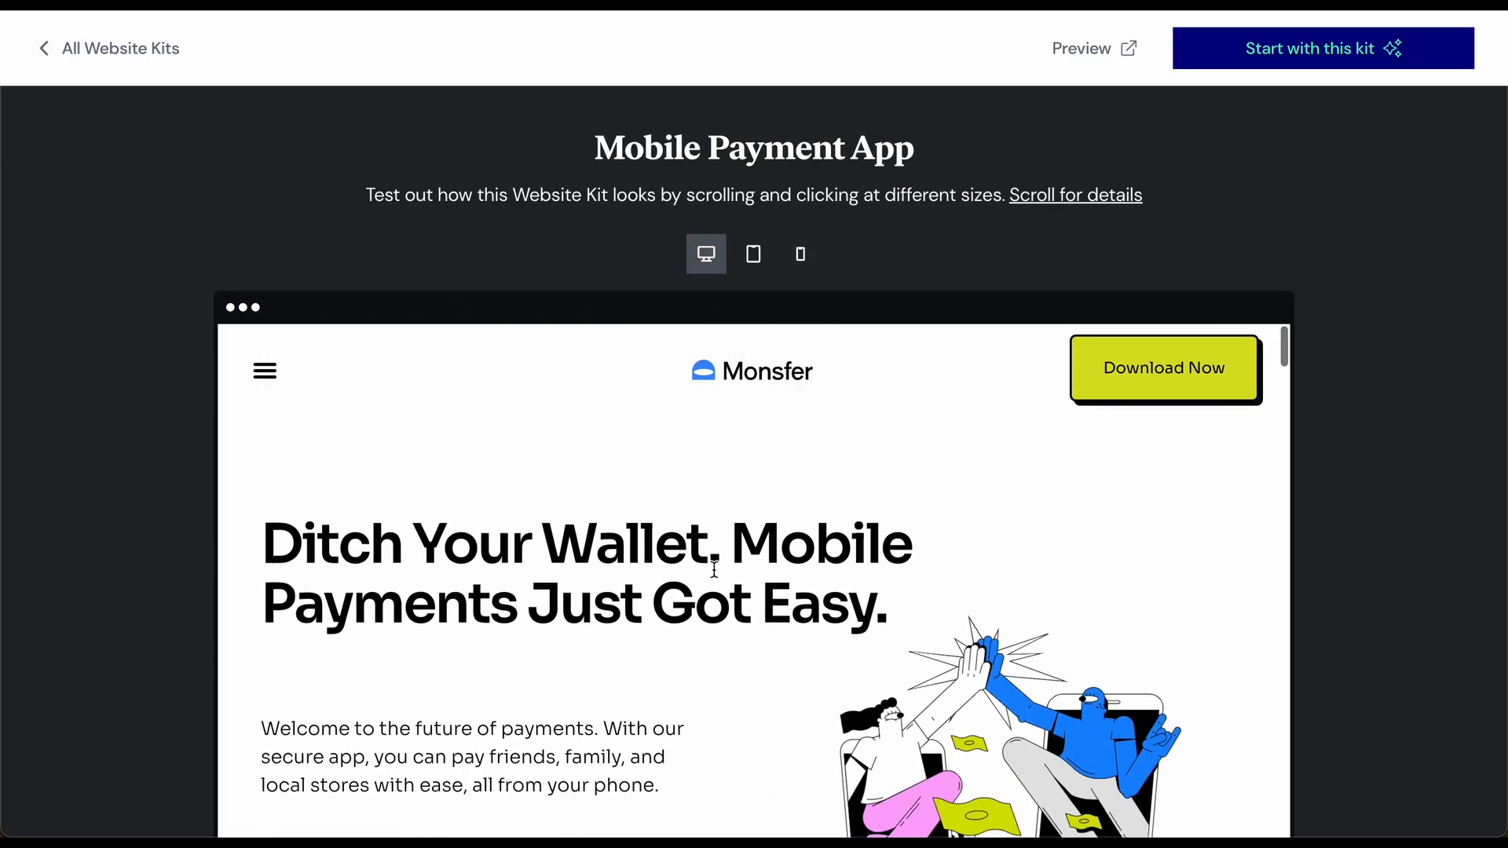
{"action": "scroll", "coordinate": [714, 569], "scroll_direction": "down", "scroll_amount": 5}
{"action": "scroll", "coordinate": [713, 567], "scroll_direction": "down", "scroll_amount": 5}
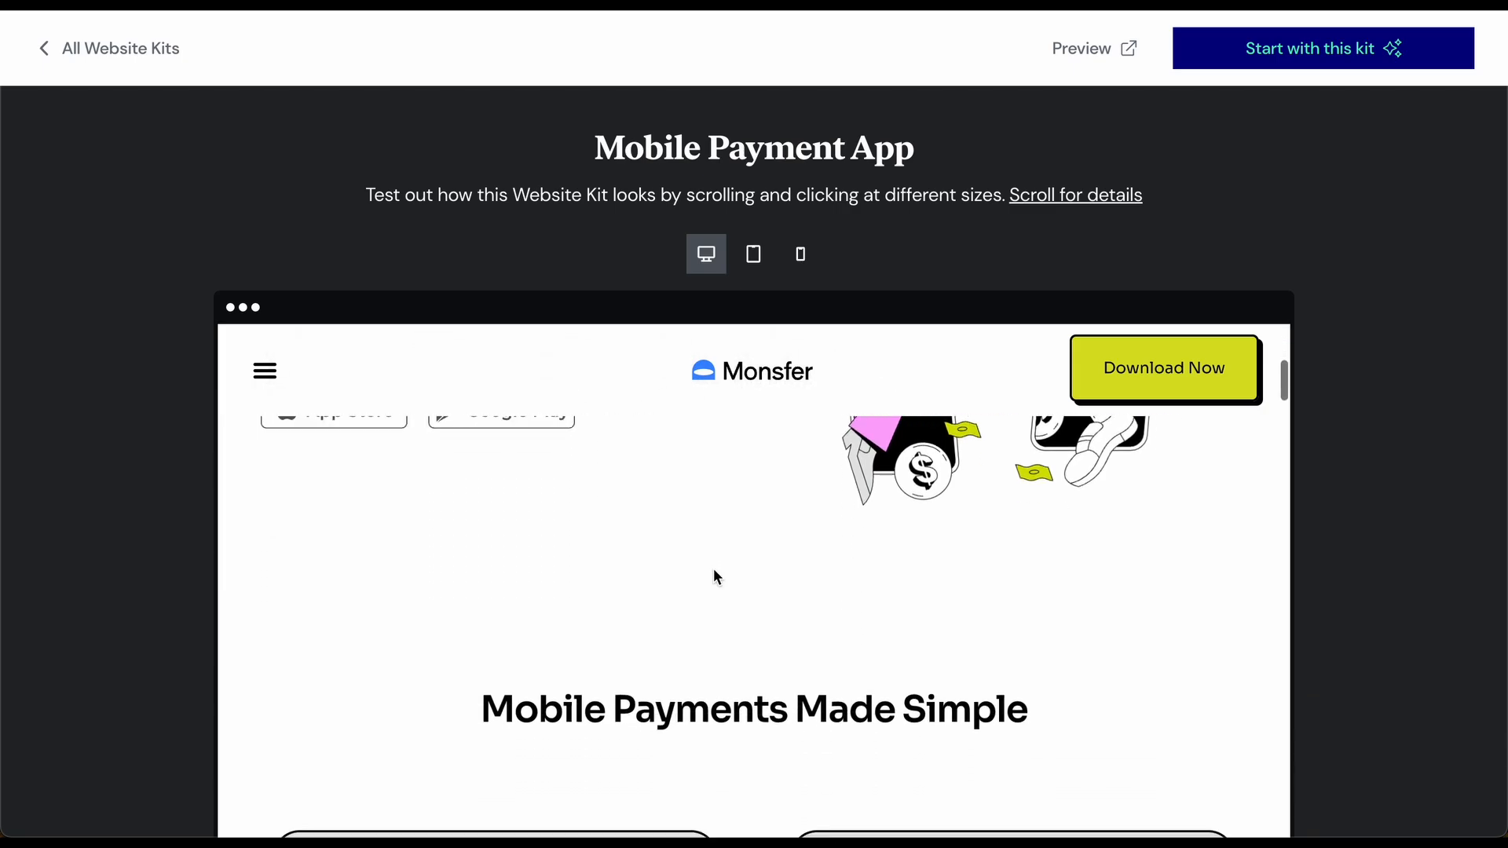
{"action": "scroll", "coordinate": [745, 637], "scroll_direction": "down", "scroll_amount": 3}
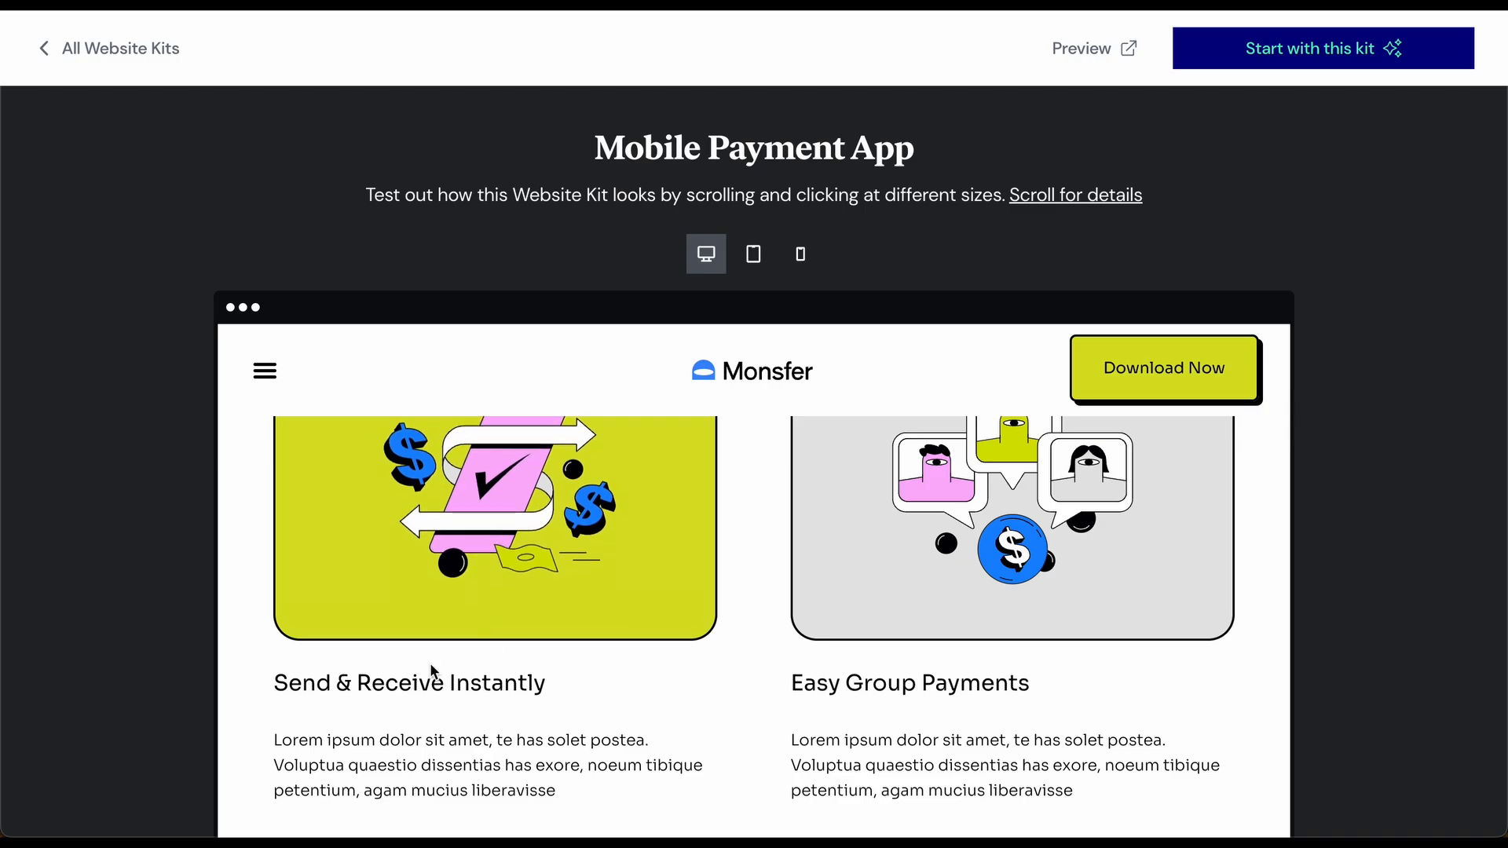
{"action": "scroll", "coordinate": [736, 682], "scroll_direction": "down", "scroll_amount": 5}
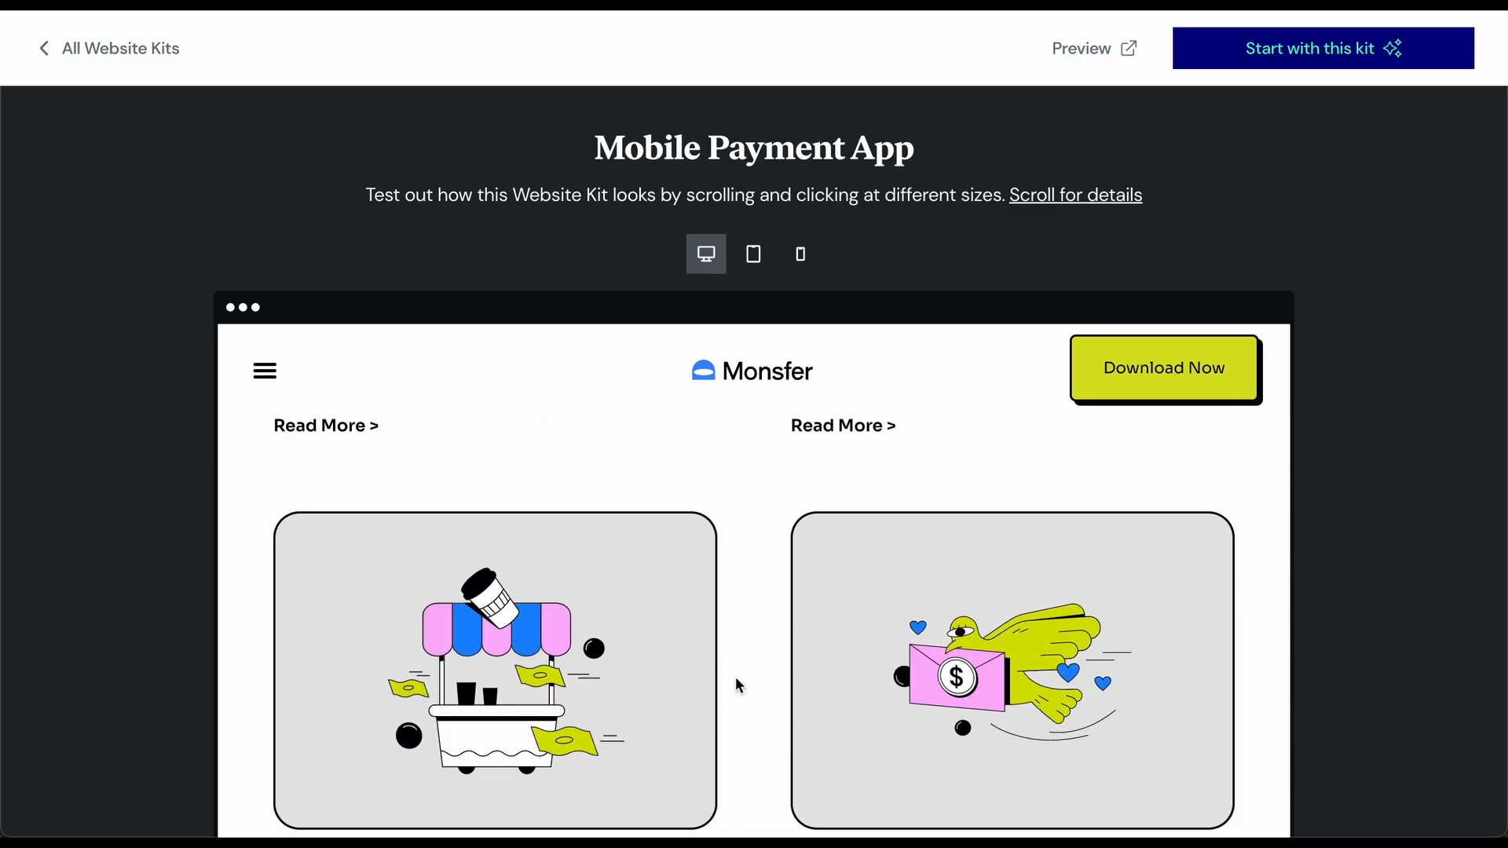
{"action": "scroll", "coordinate": [736, 682], "scroll_direction": "down", "scroll_amount": 4}
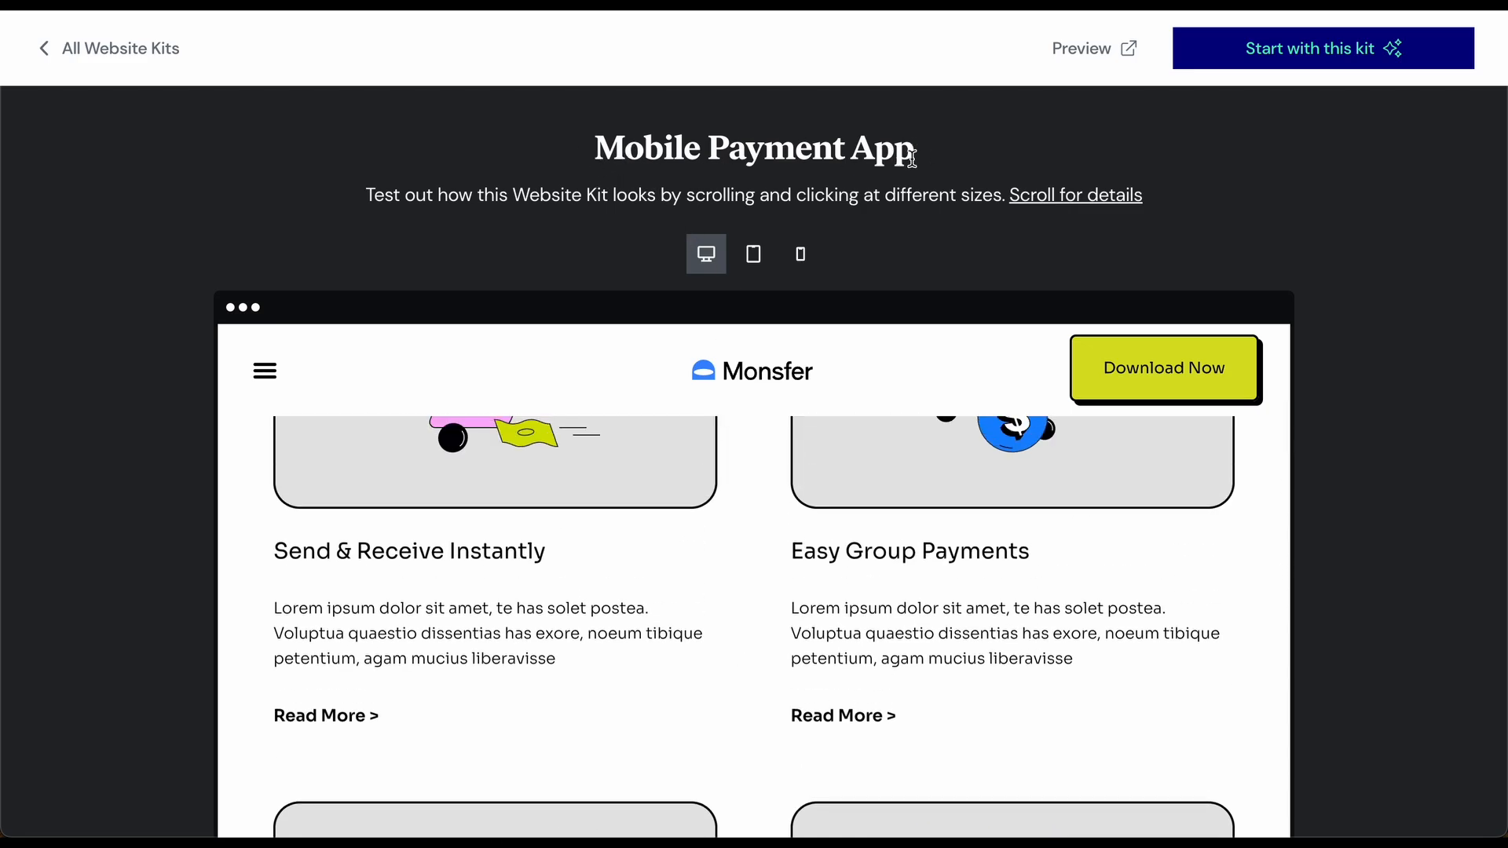
{"action": "scroll", "coordinate": [767, 595], "scroll_direction": "up", "scroll_amount": 10}
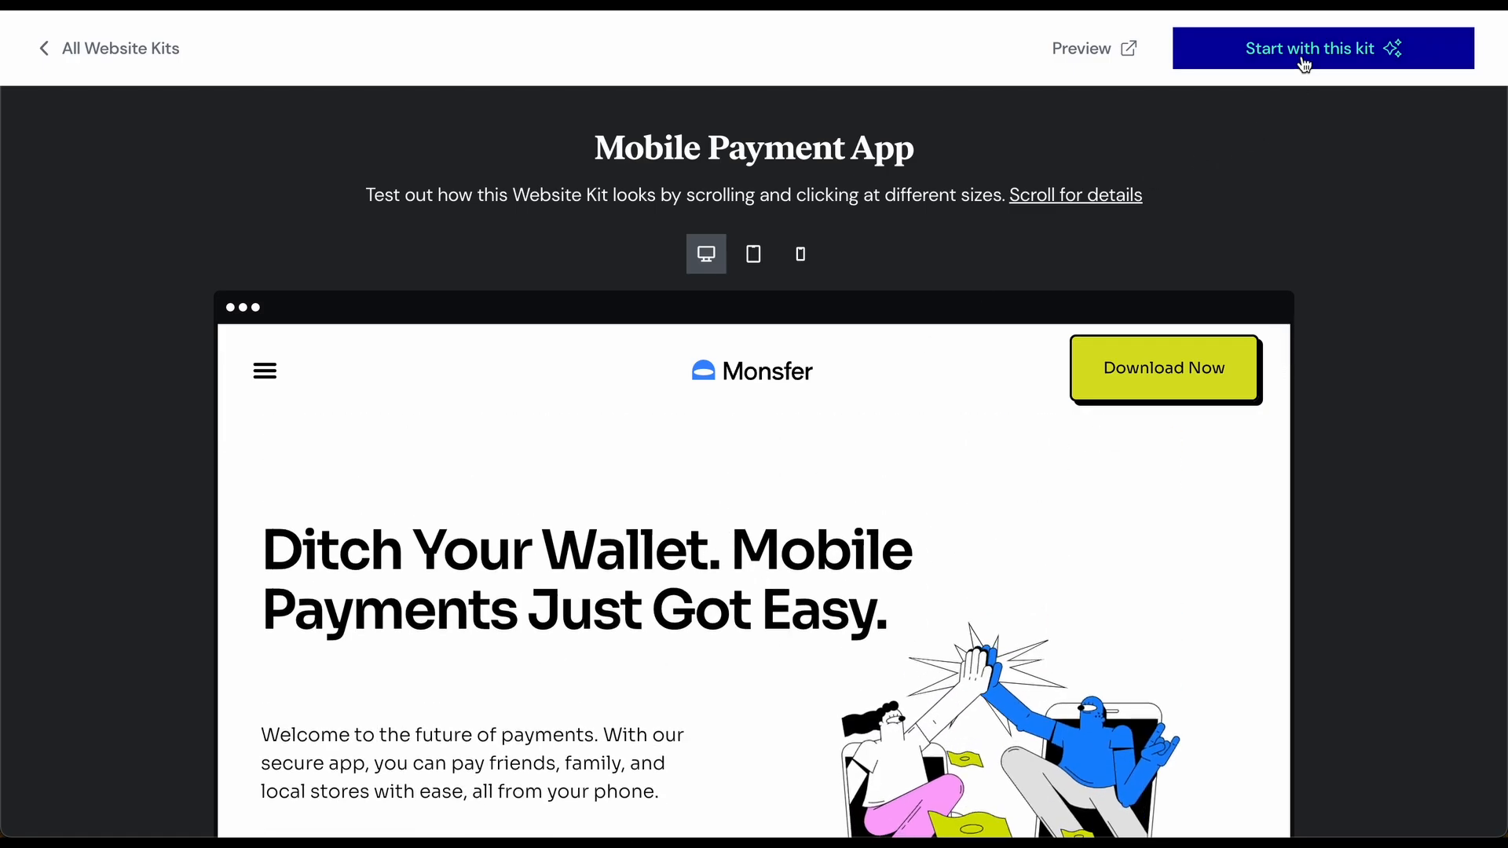
{"action": "left_click", "coordinate": [1303, 59]}
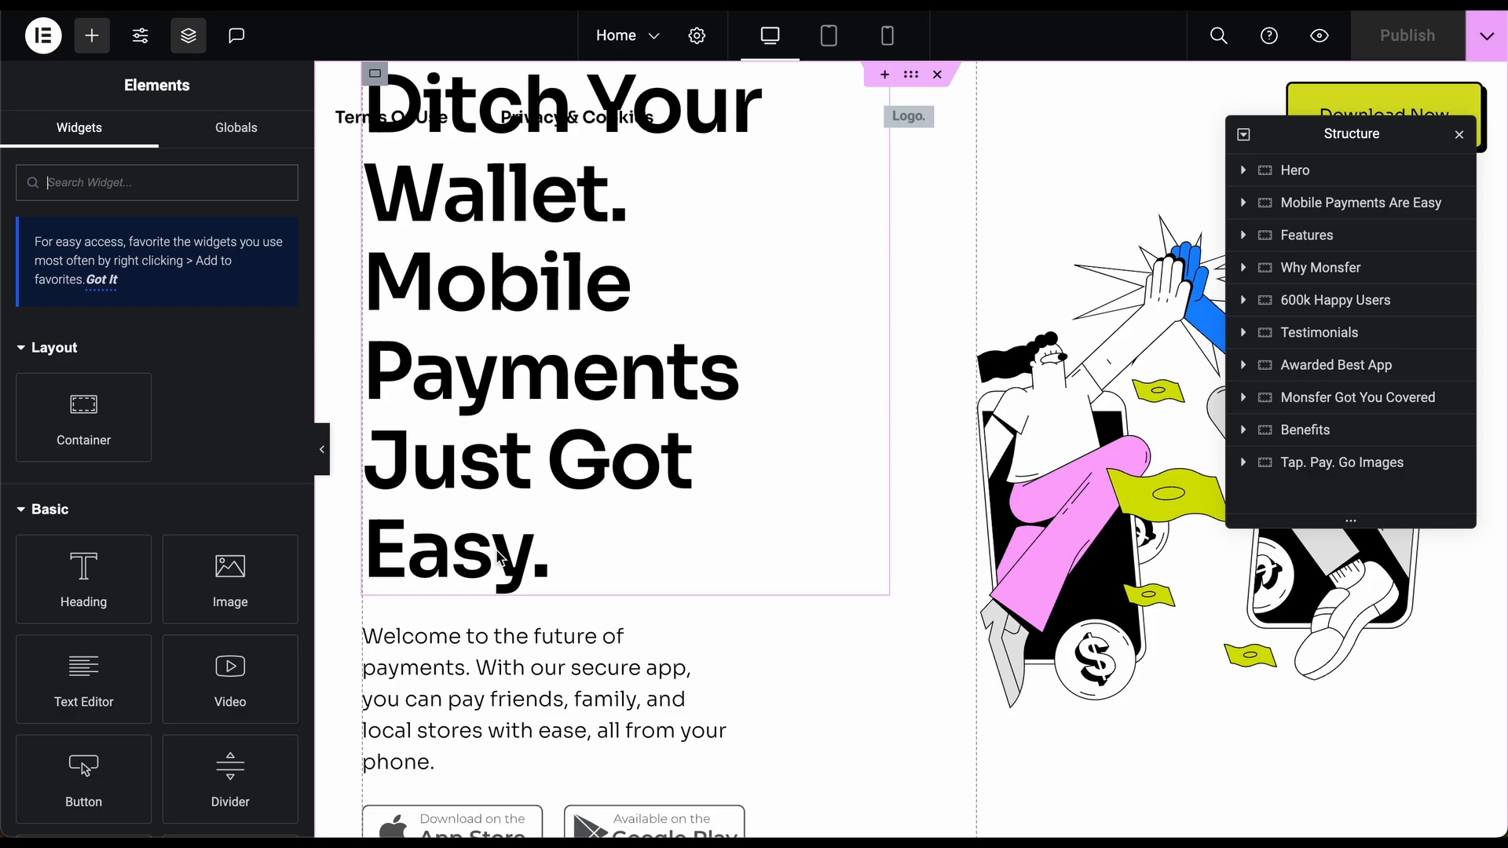
- Replace the entire hero heading text on the Home page with "Hello How are you?"
{"action": "scroll", "coordinate": [841, 605], "scroll_direction": "down", "scroll_amount": 5}
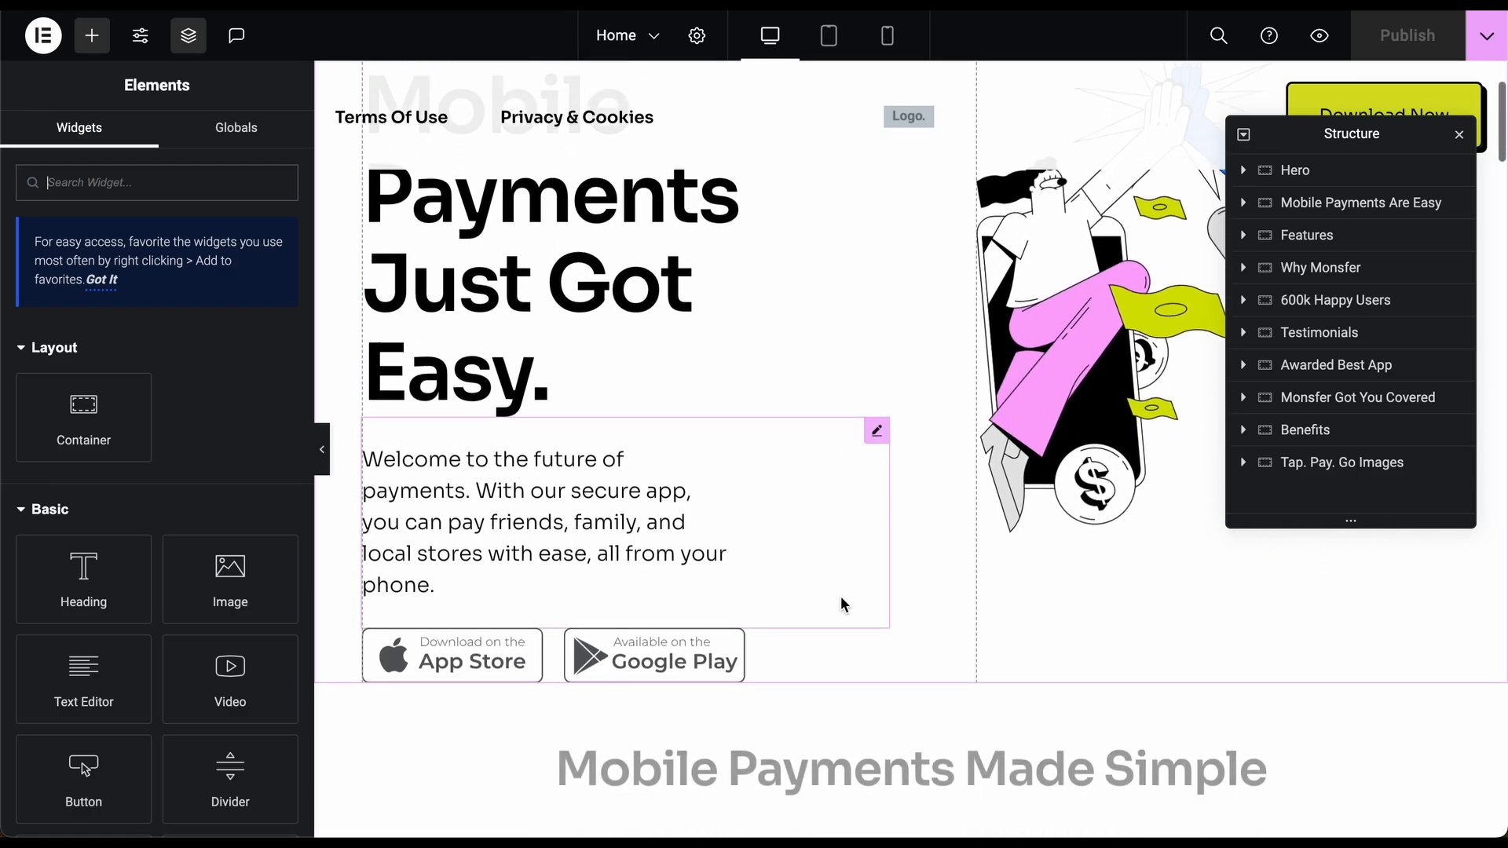
{"action": "scroll", "coordinate": [842, 605], "scroll_direction": "down", "scroll_amount": 2}
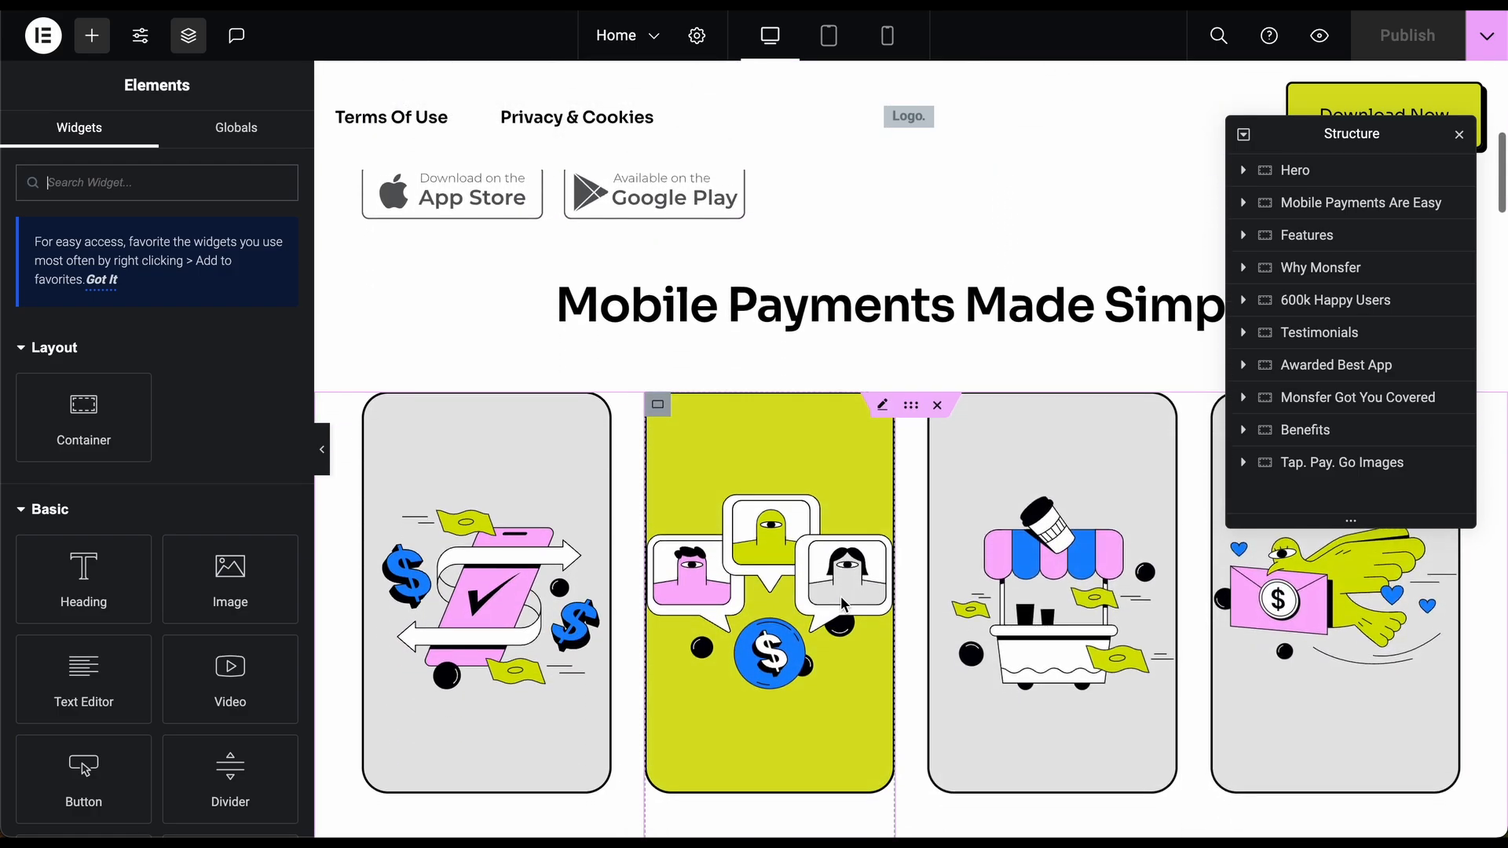
{"action": "scroll", "coordinate": [912, 583], "scroll_direction": "down", "scroll_amount": 3}
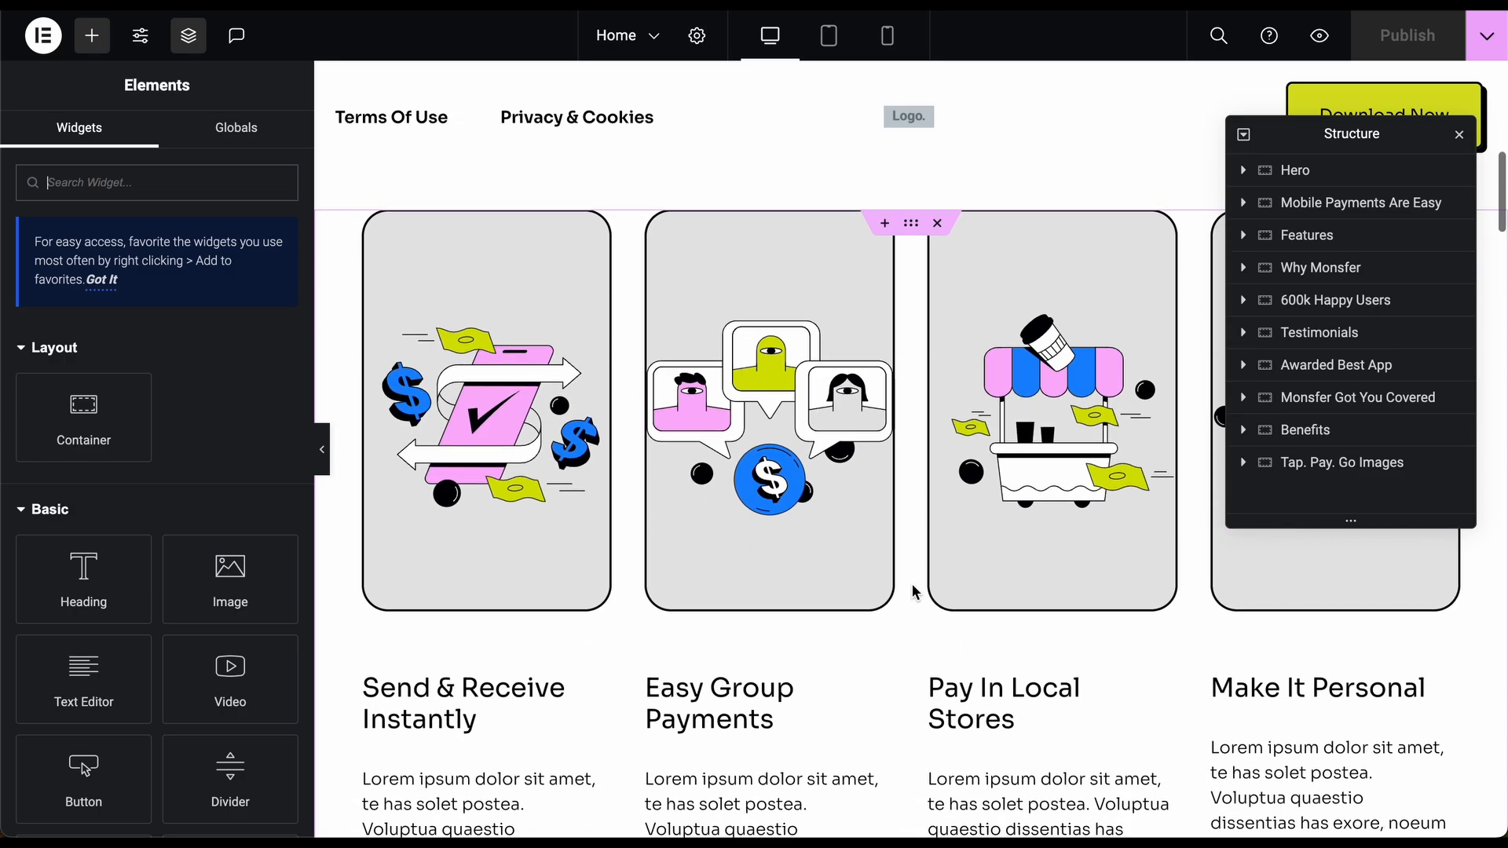
{"action": "scroll", "coordinate": [914, 593], "scroll_direction": "down", "scroll_amount": 2}
{"action": "scroll", "coordinate": [913, 593], "scroll_direction": "up", "scroll_amount": 12}
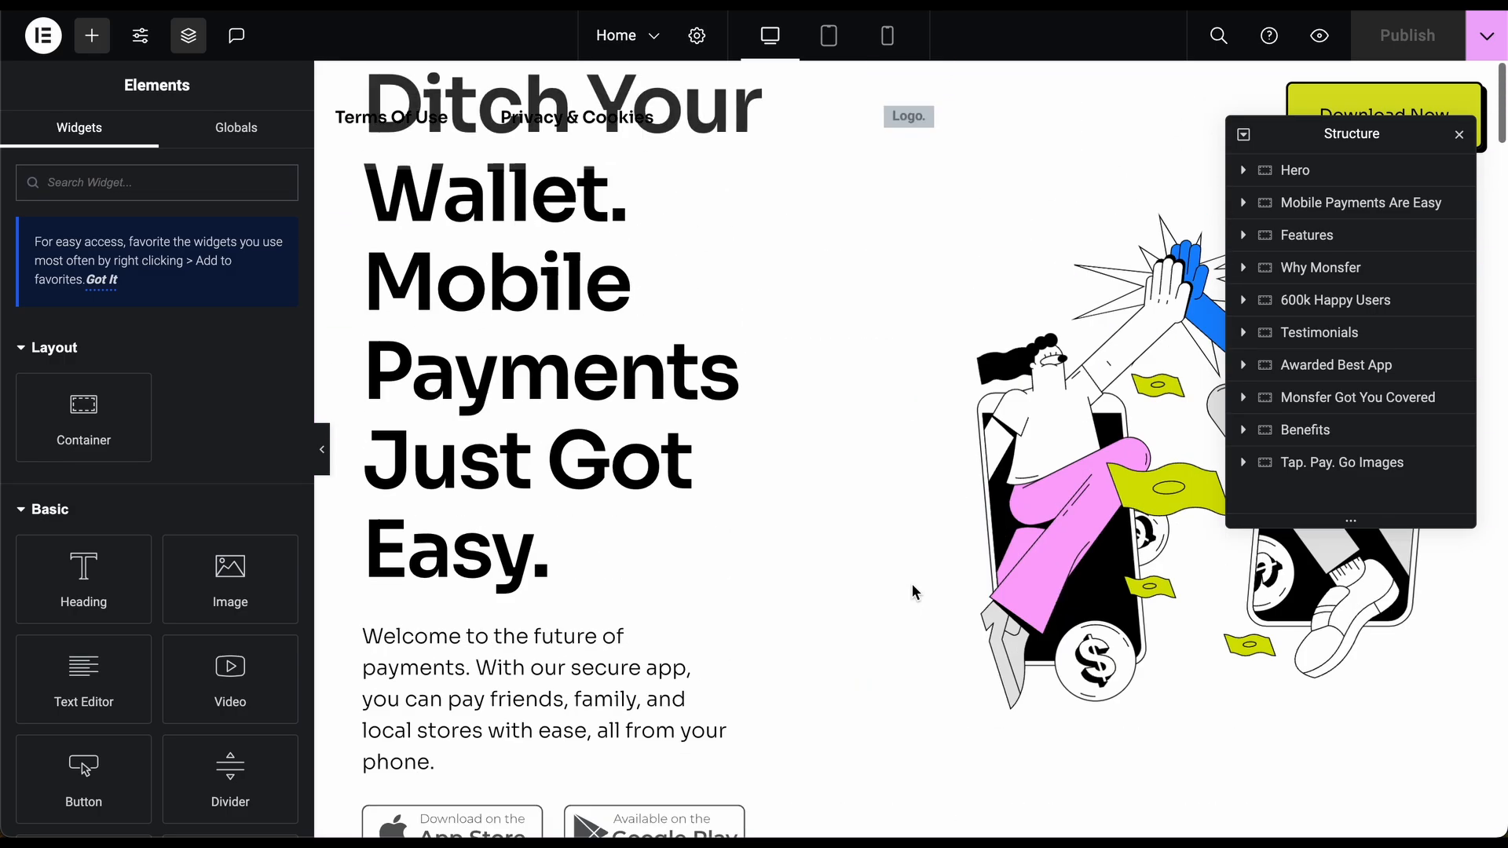
{"action": "triple_click", "coordinate": [651, 390]}
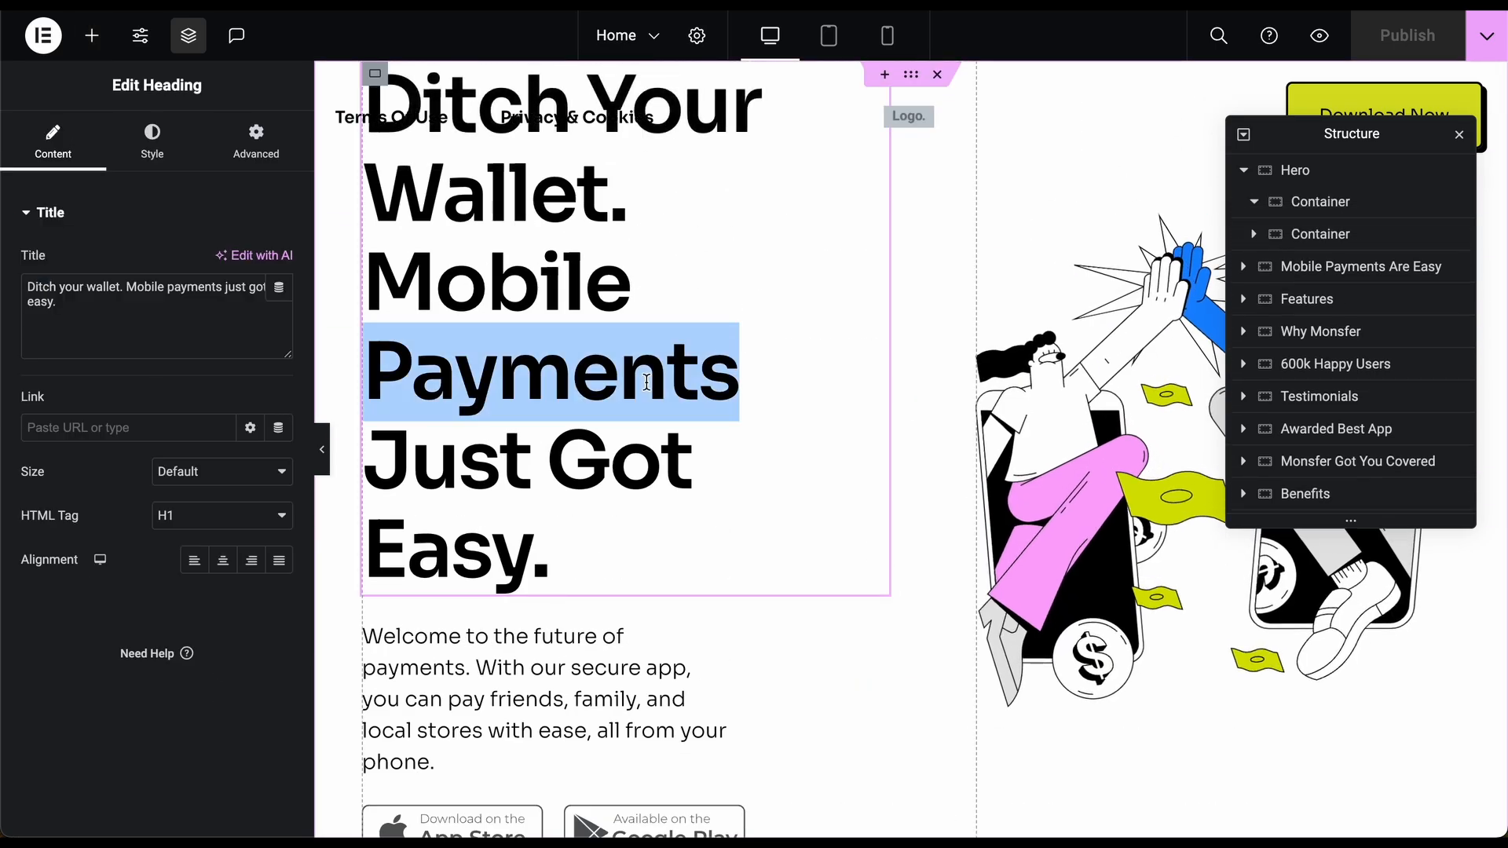
{"action": "left_click", "coordinate": [657, 546]}
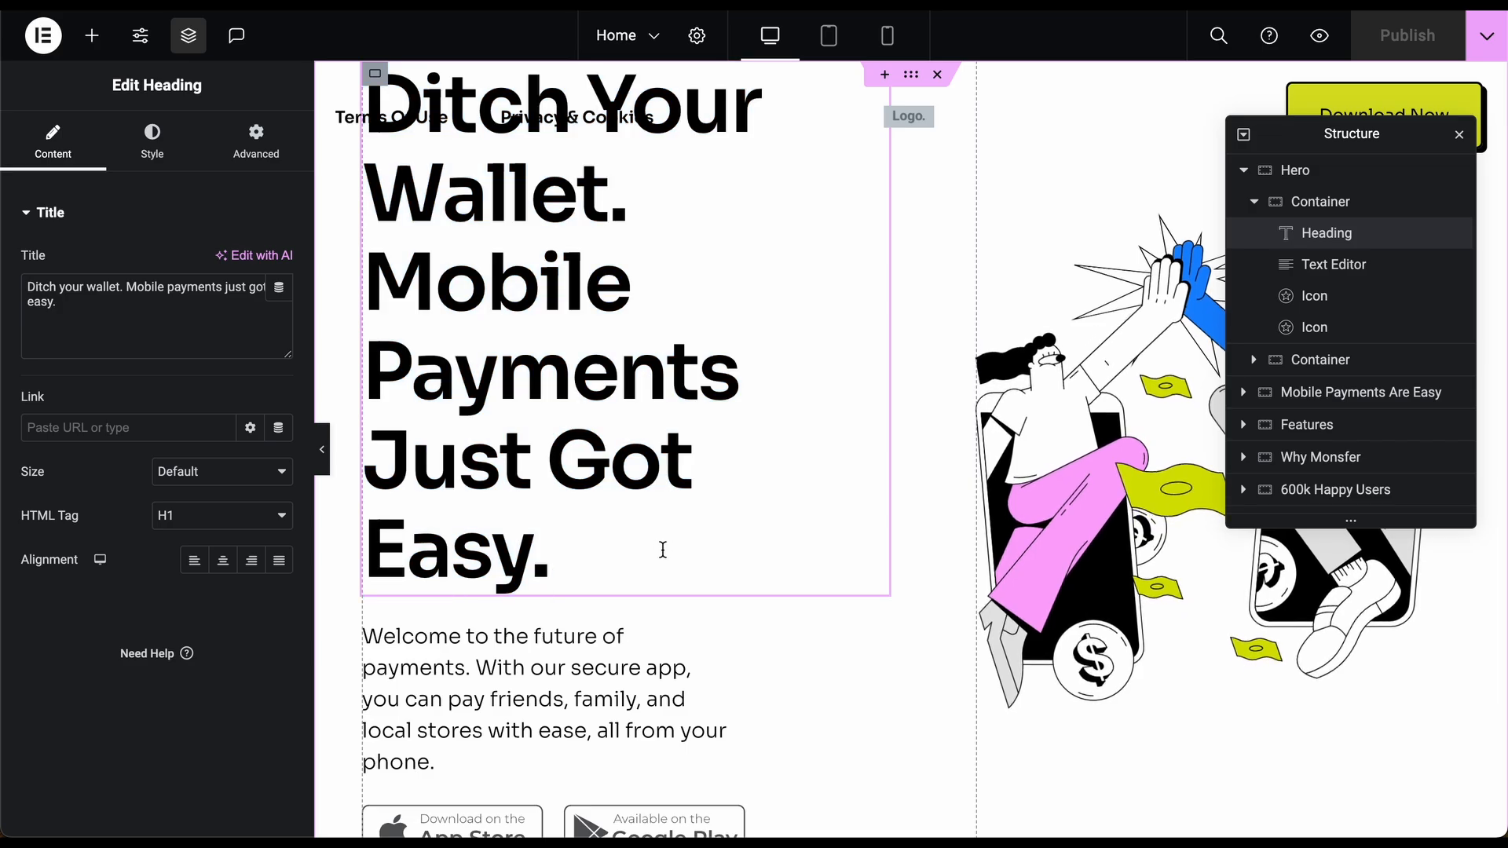
{"action": "left_click_drag", "start_coordinate": [659, 548], "coordinate": [337, 76]}
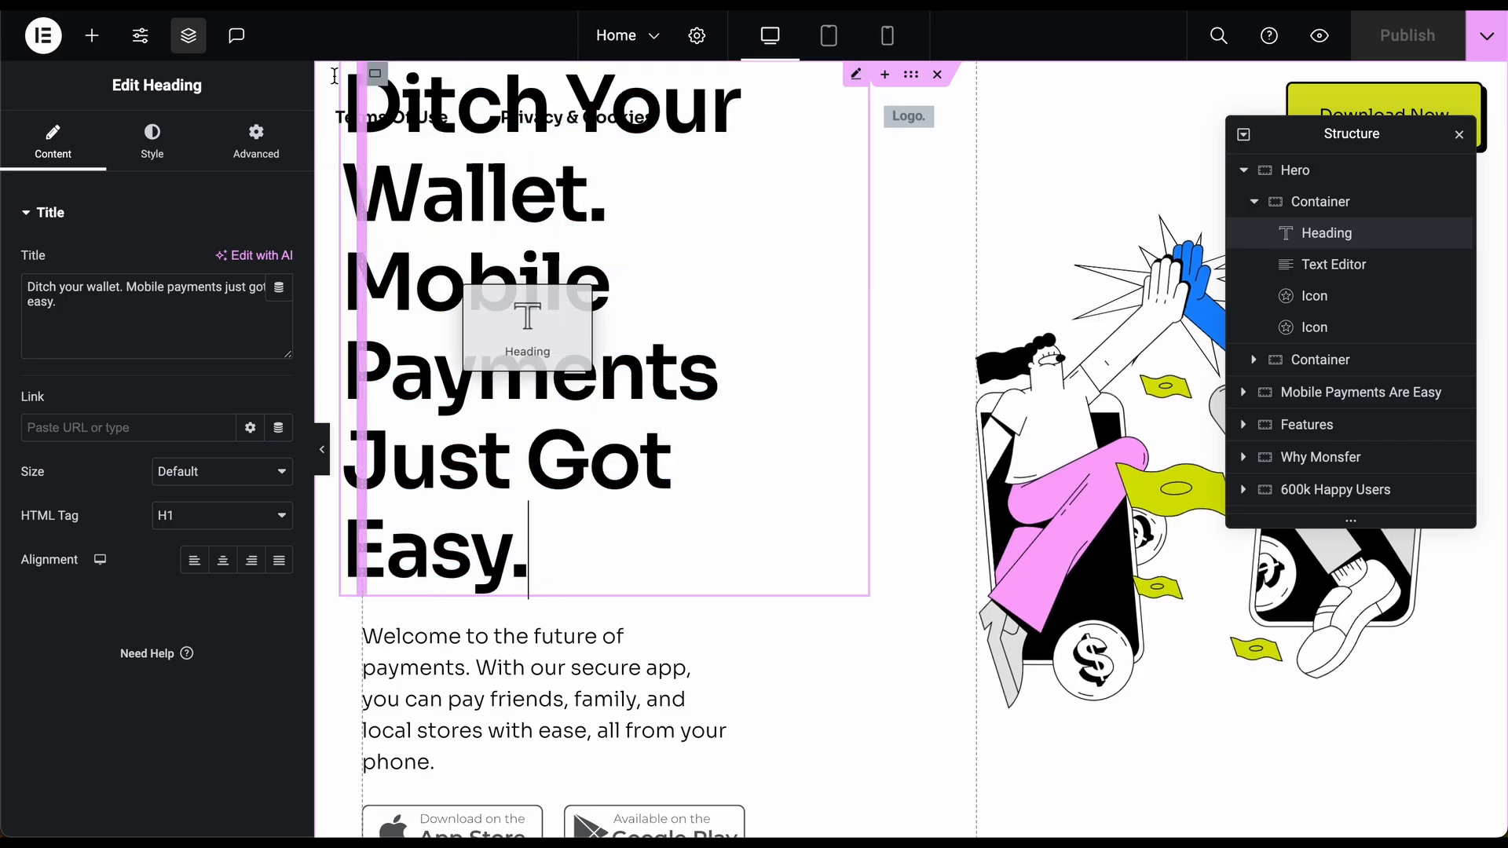
{"action": "triple_click", "coordinate": [559, 530]}
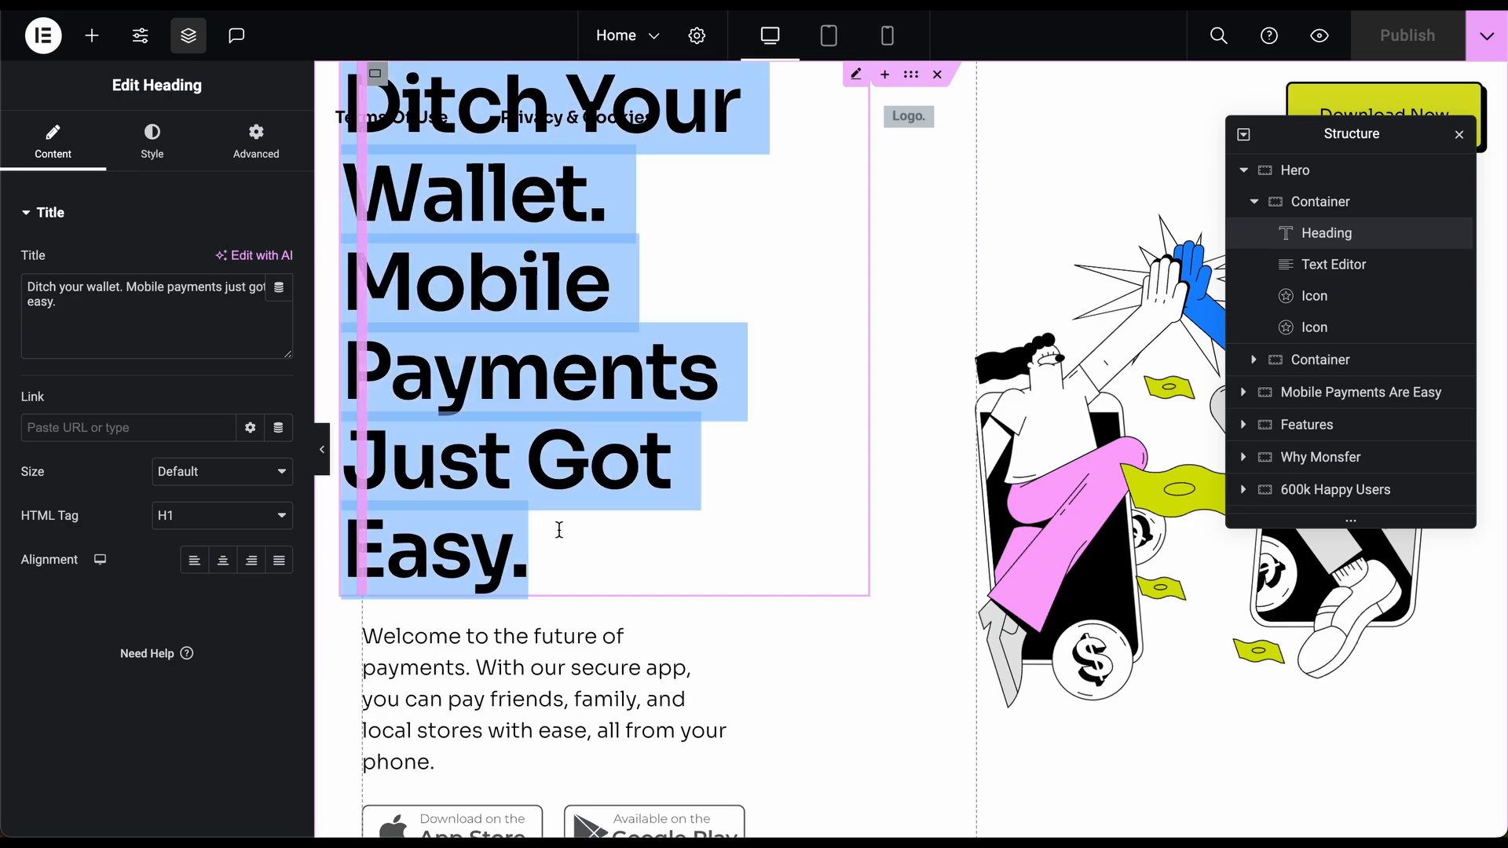
{"action": "type", "text": "Hello"}
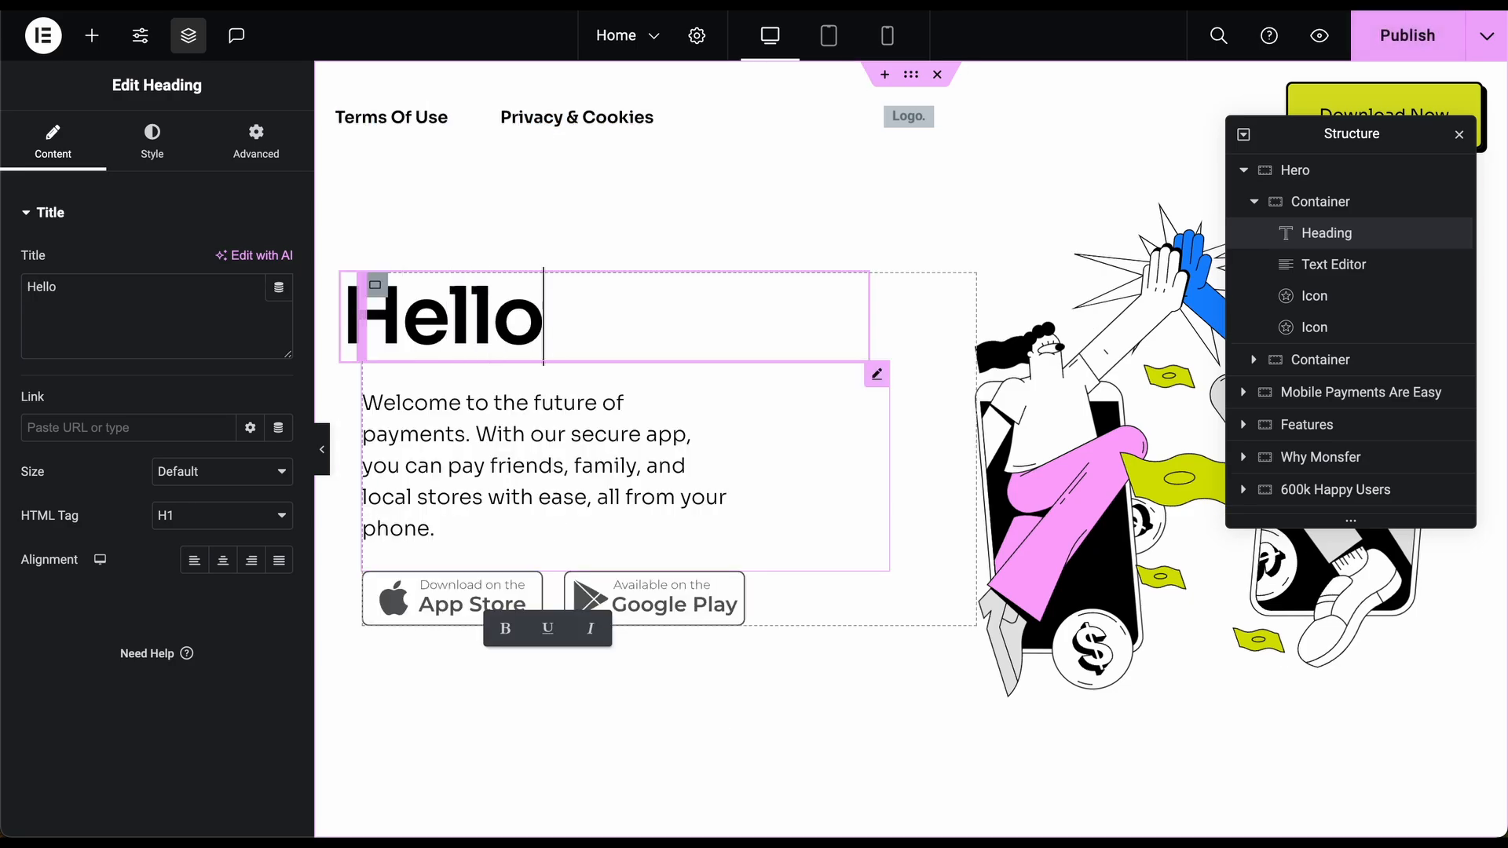
{"action": "type", "text": " How are you?"}
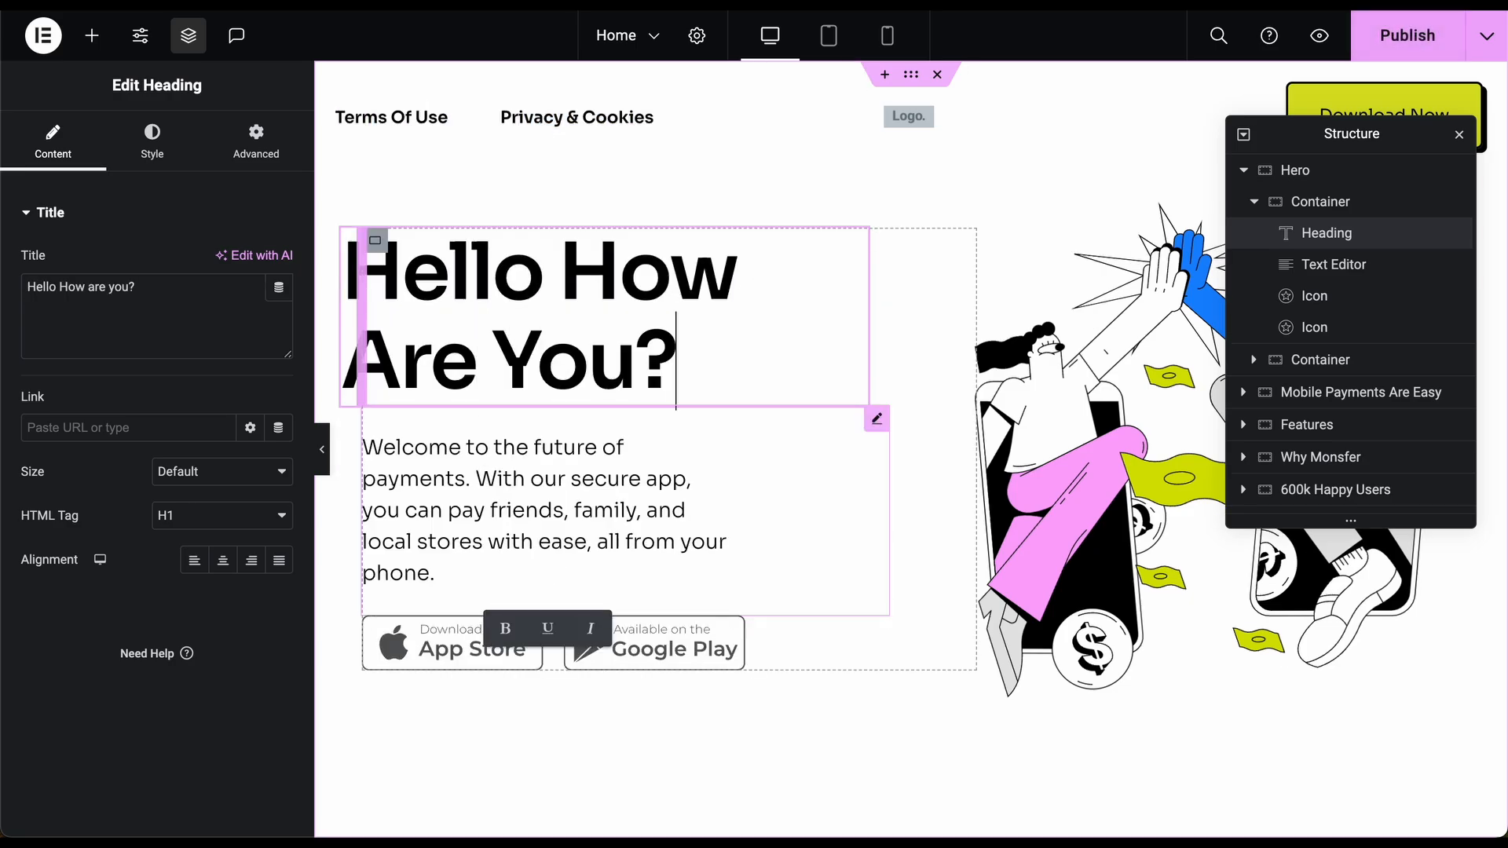
- Replace the hero heading's title text with "Hii"
{"action": "triple_click", "coordinate": [161, 285]}
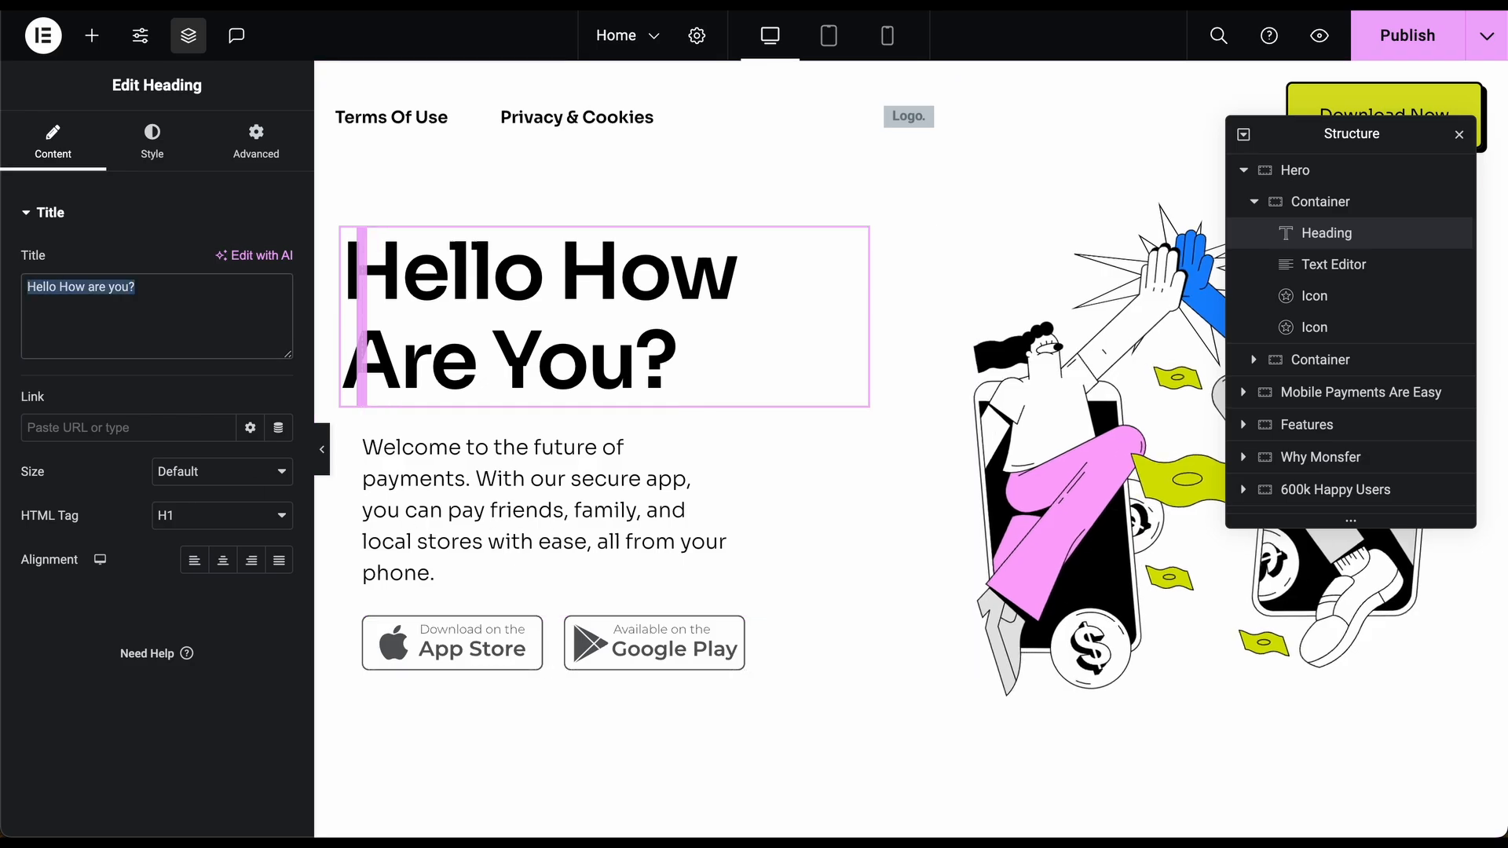
{"action": "type", "text": "Hii"}
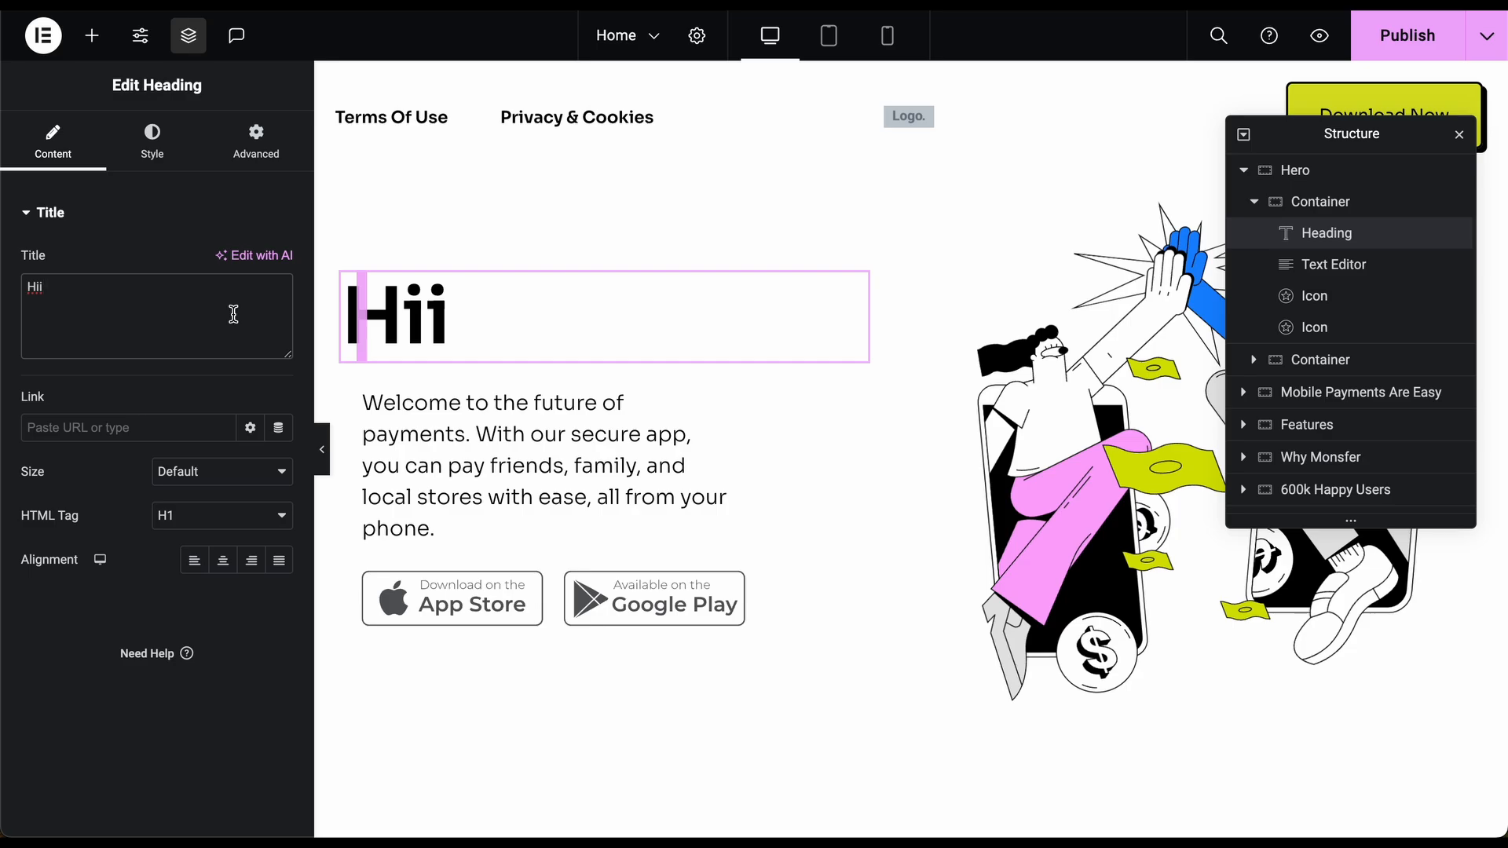
- Generate a new hero heading with AI from the prompt "Write a catchy title for a mobile gaming app about space"
{"action": "left_click", "coordinate": [257, 259]}
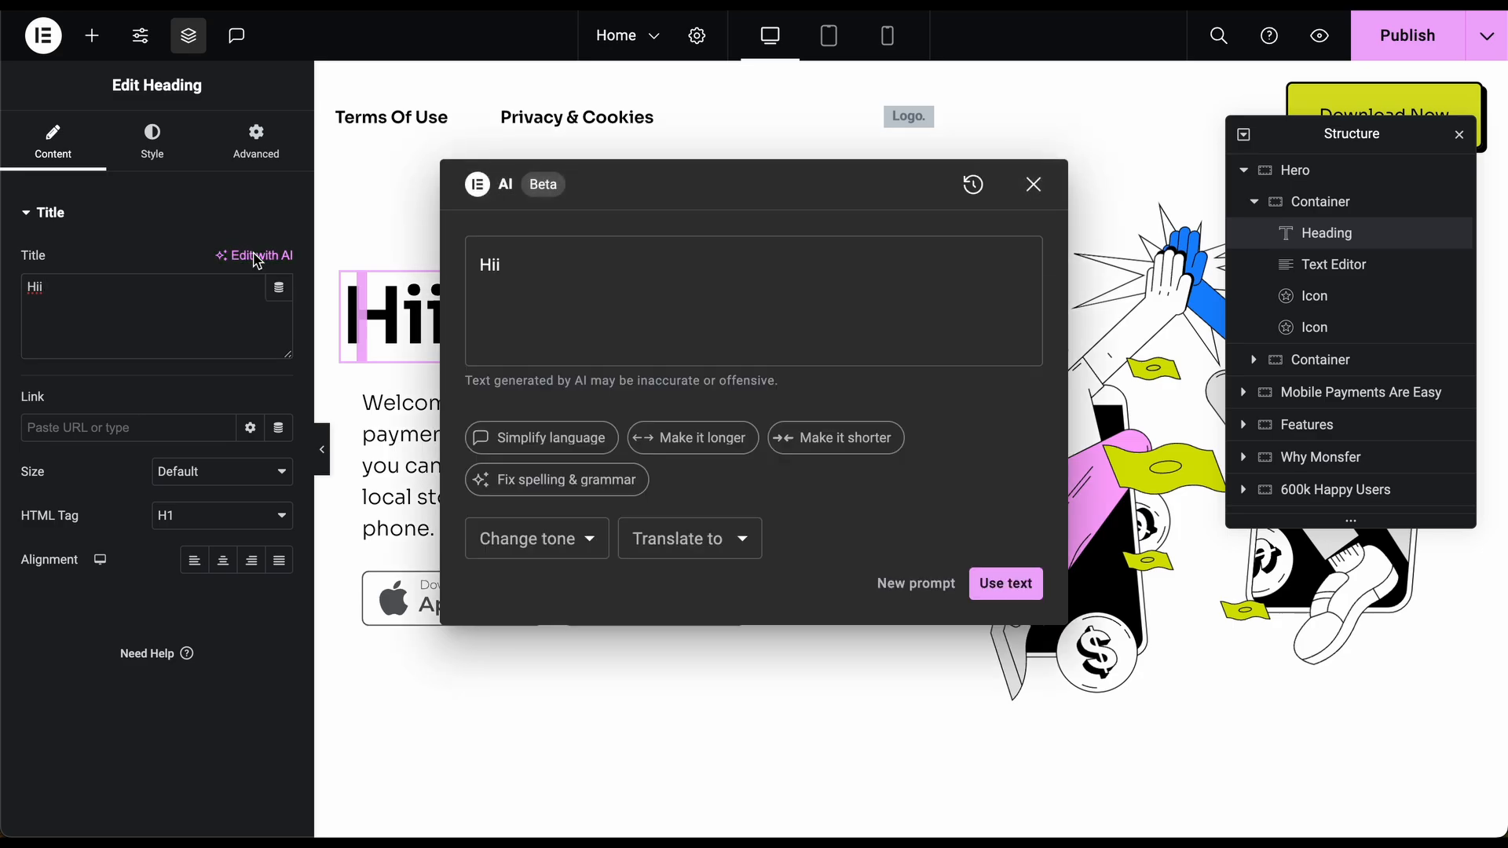
{"action": "double_click", "coordinate": [604, 266]}
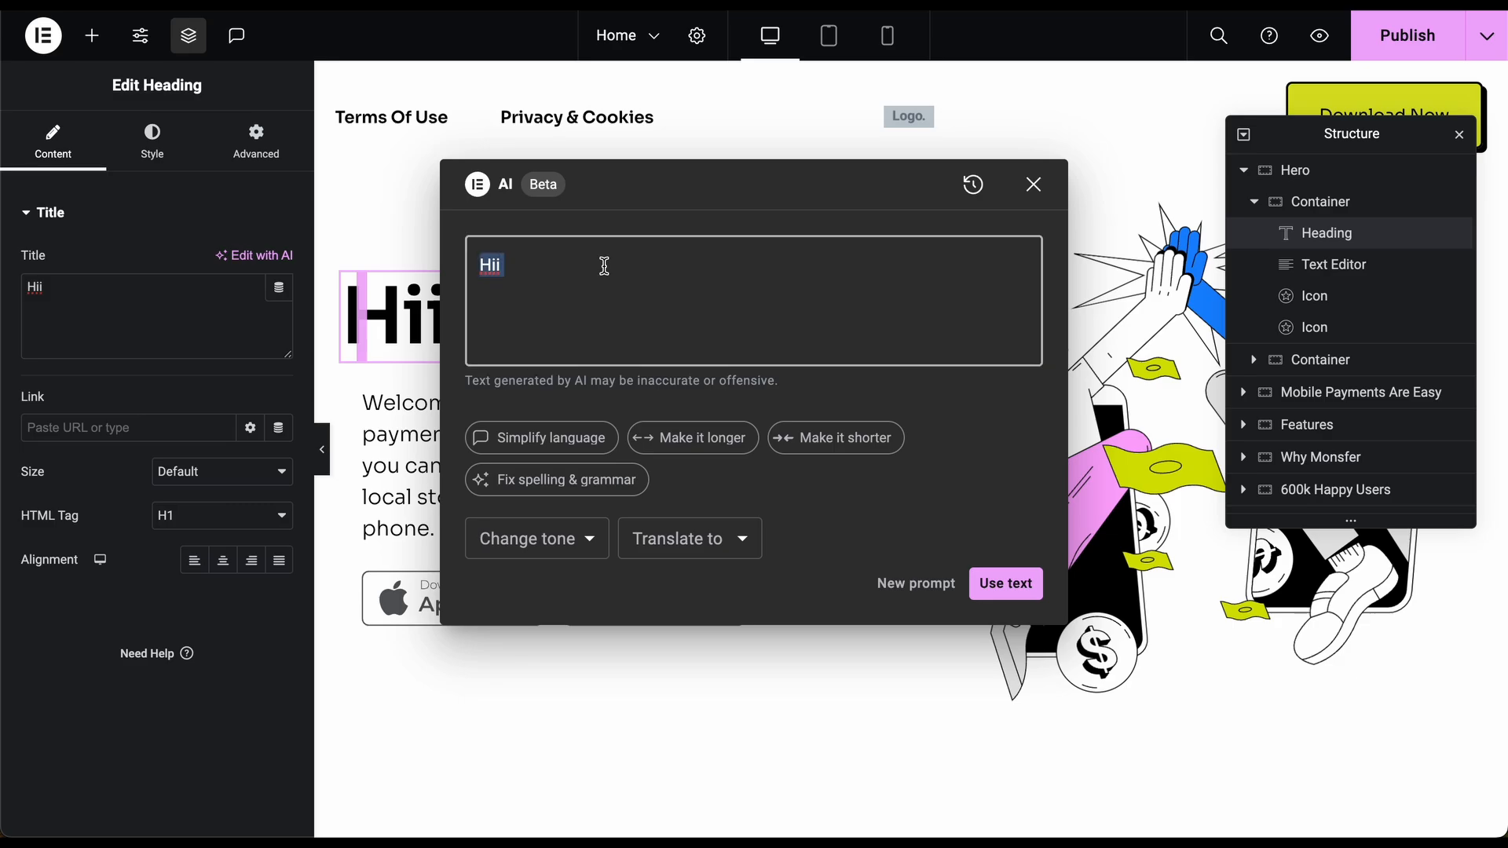
{"action": "key", "text": "BackSpace"}
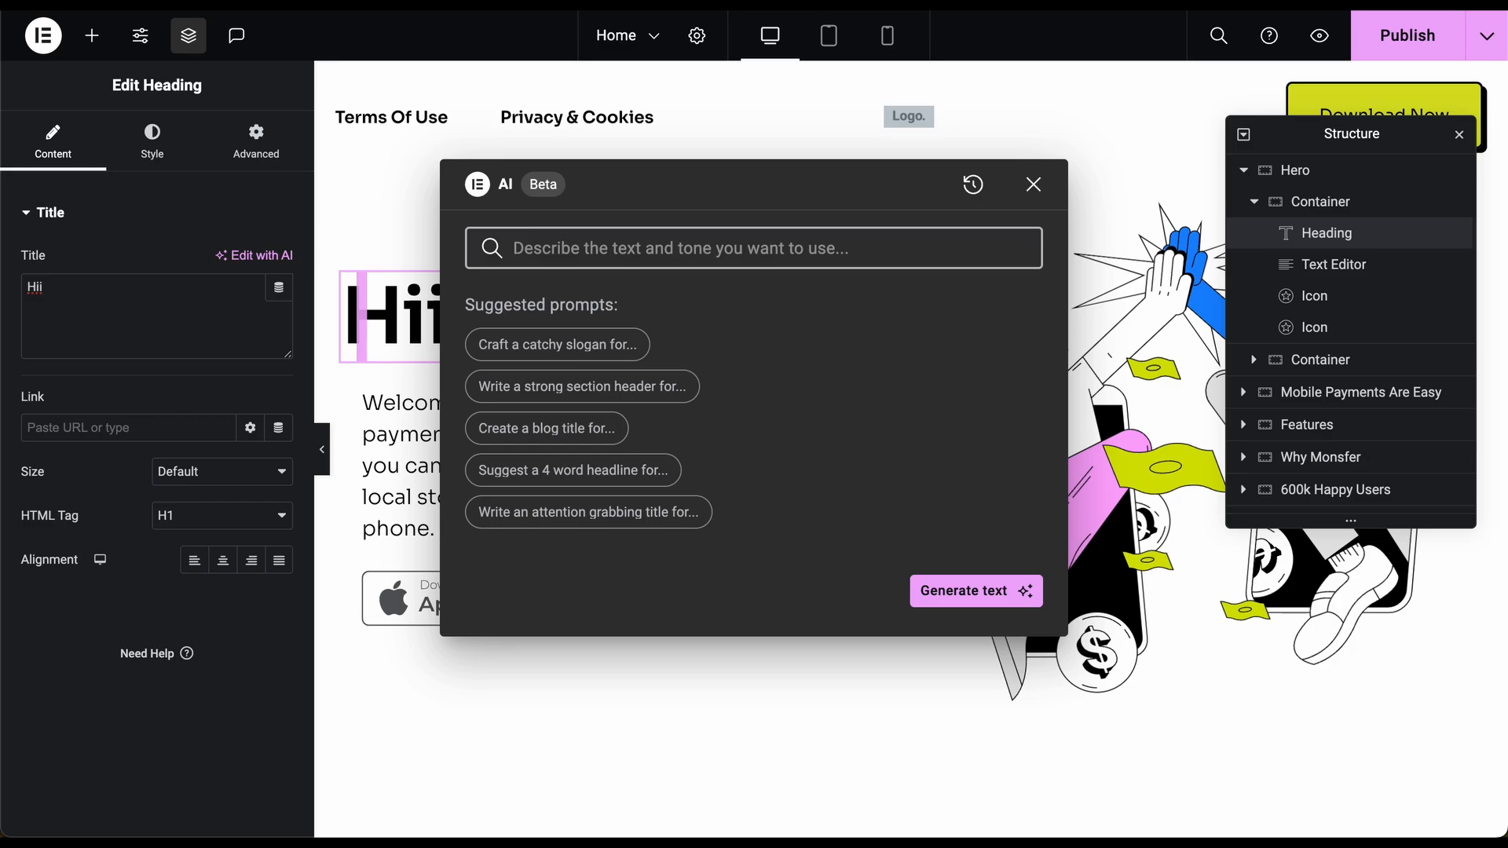
{"action": "type", "text": "Wri"}
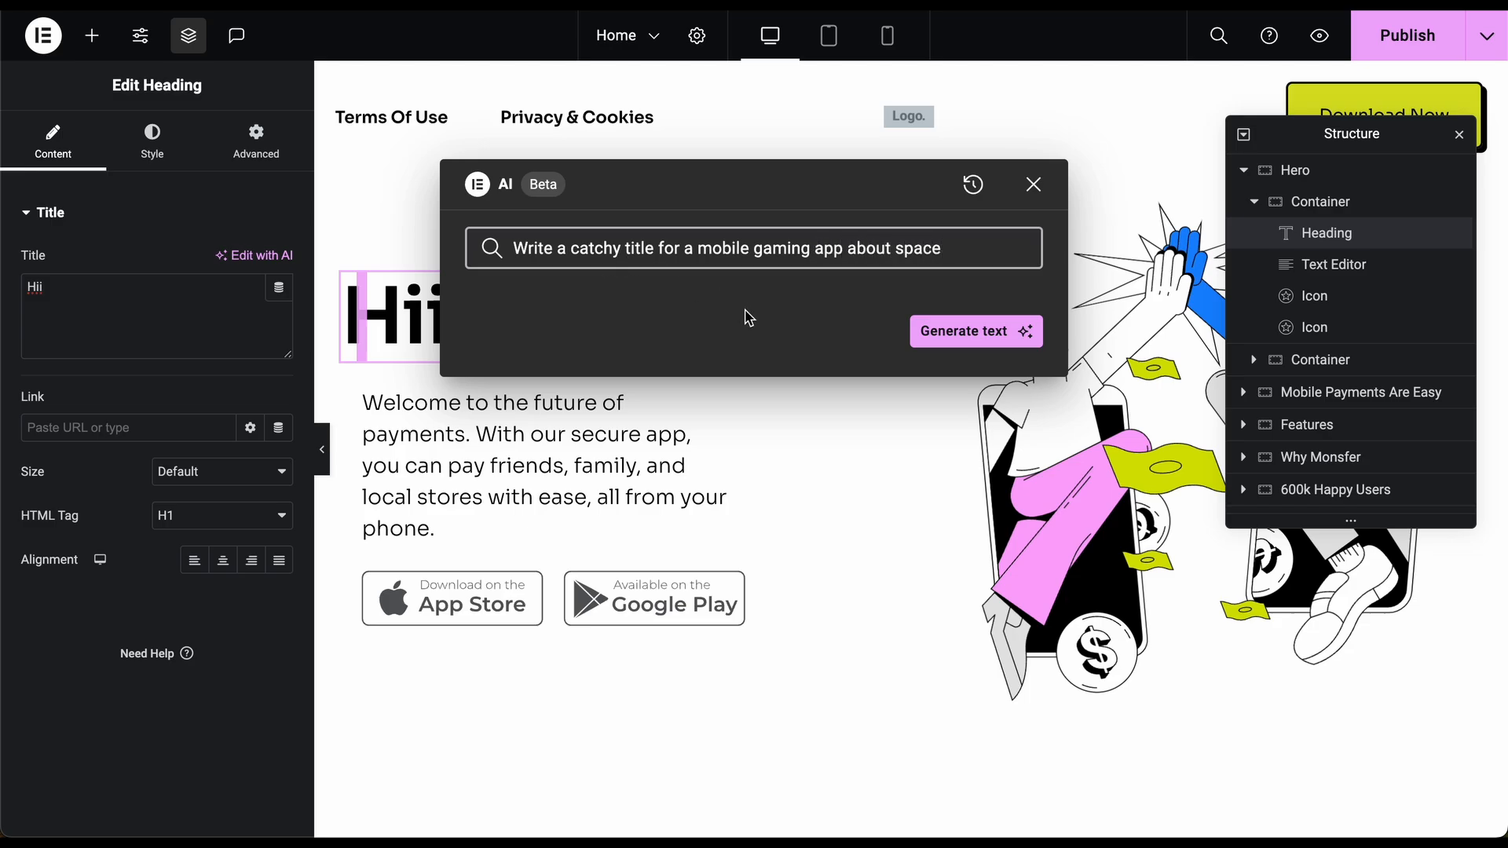
{"action": "left_click", "coordinate": [938, 340]}
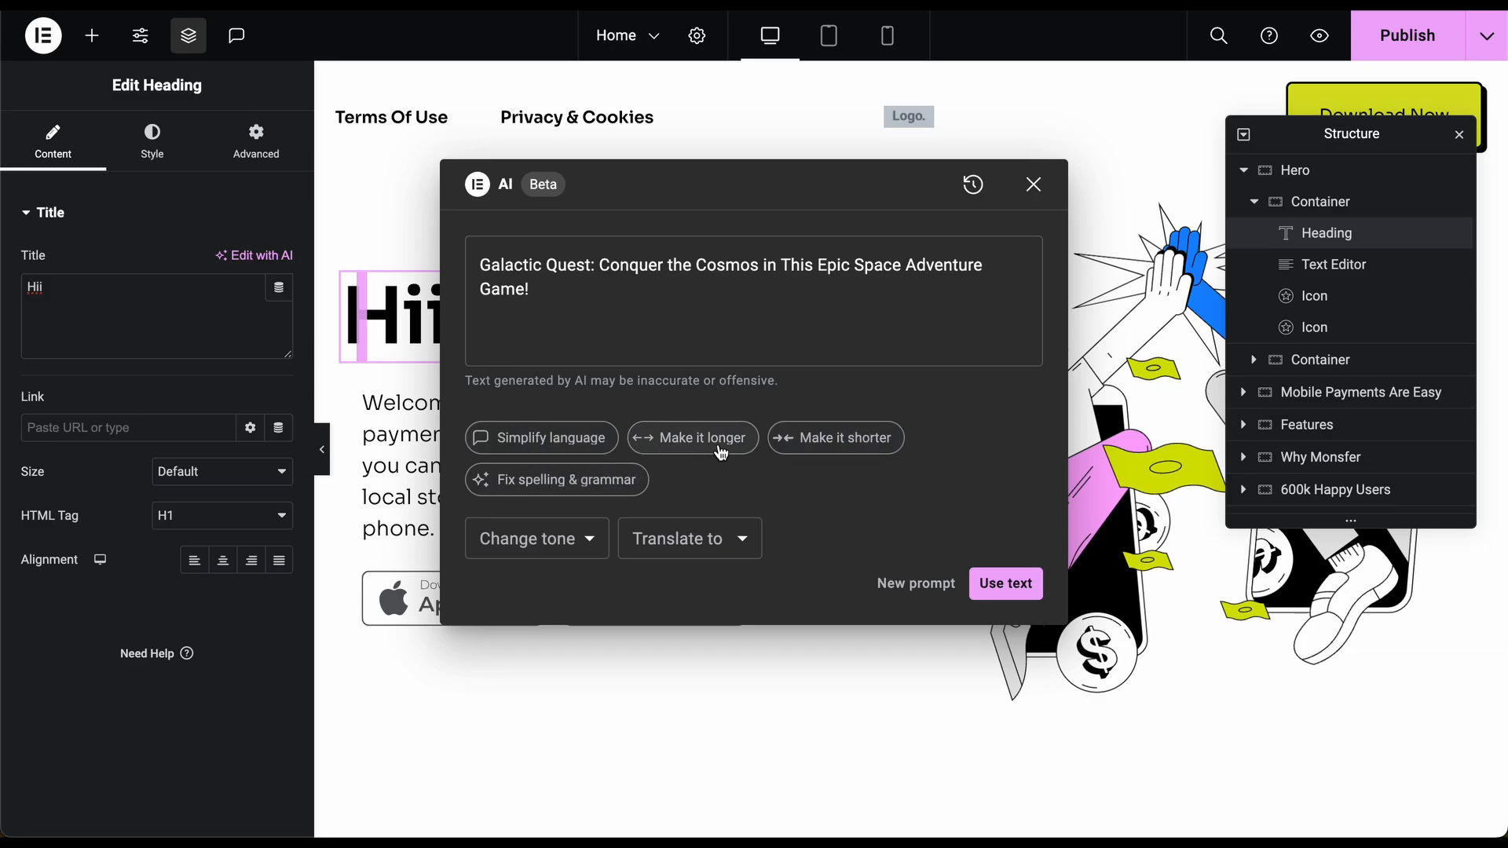
- Check the tone and translation options for the generated title and use it as the hero heading text
{"action": "left_click", "coordinate": [579, 538]}
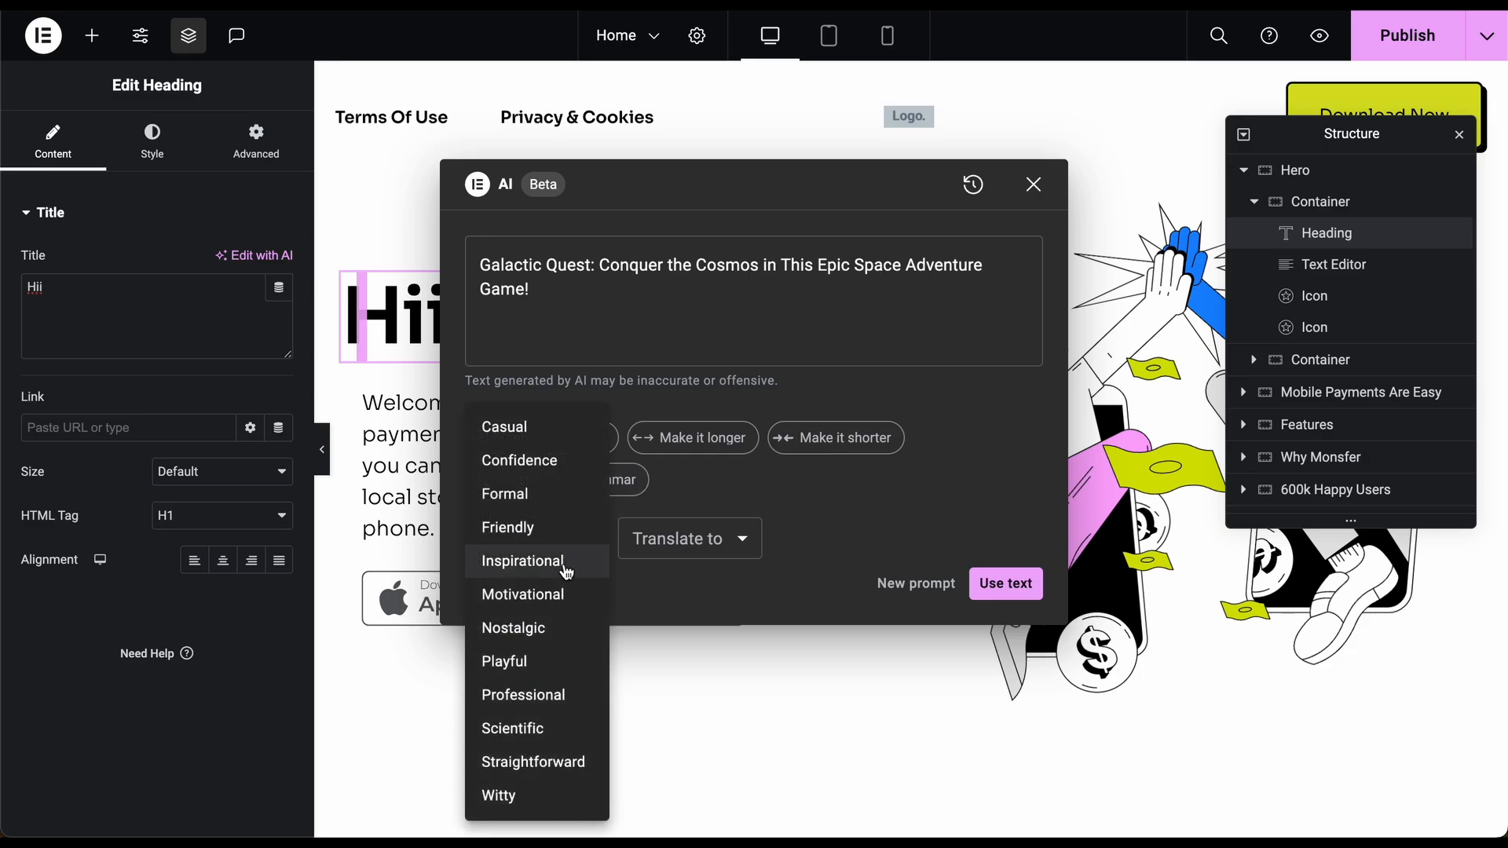
{"action": "left_click", "coordinate": [669, 547]}
{"action": "left_click", "coordinate": [667, 540]}
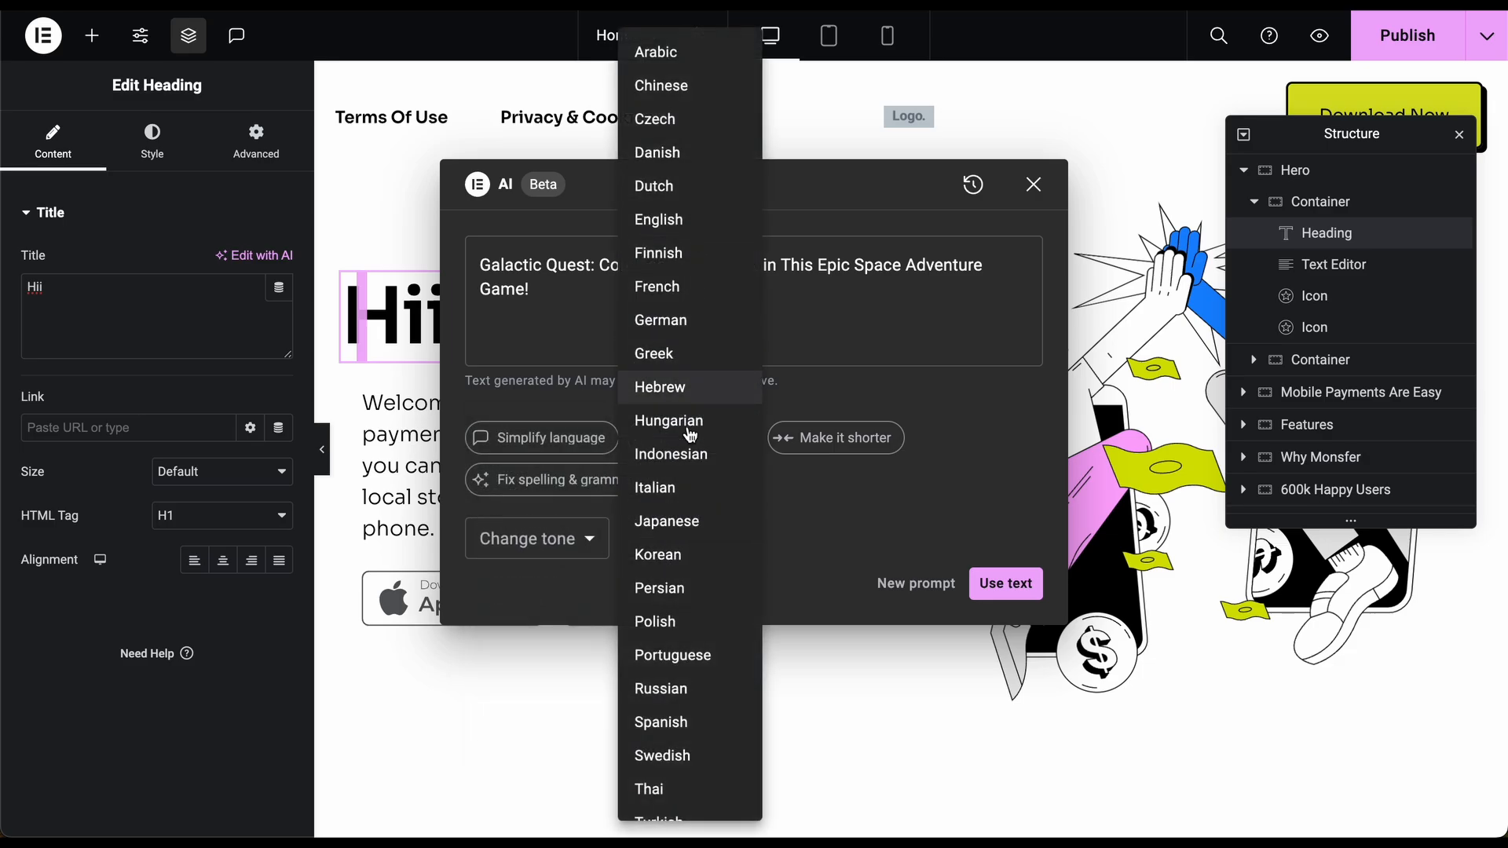
{"action": "scroll", "coordinate": [690, 534], "scroll_direction": "down", "scroll_amount": 1}
{"action": "left_click", "coordinate": [824, 534]}
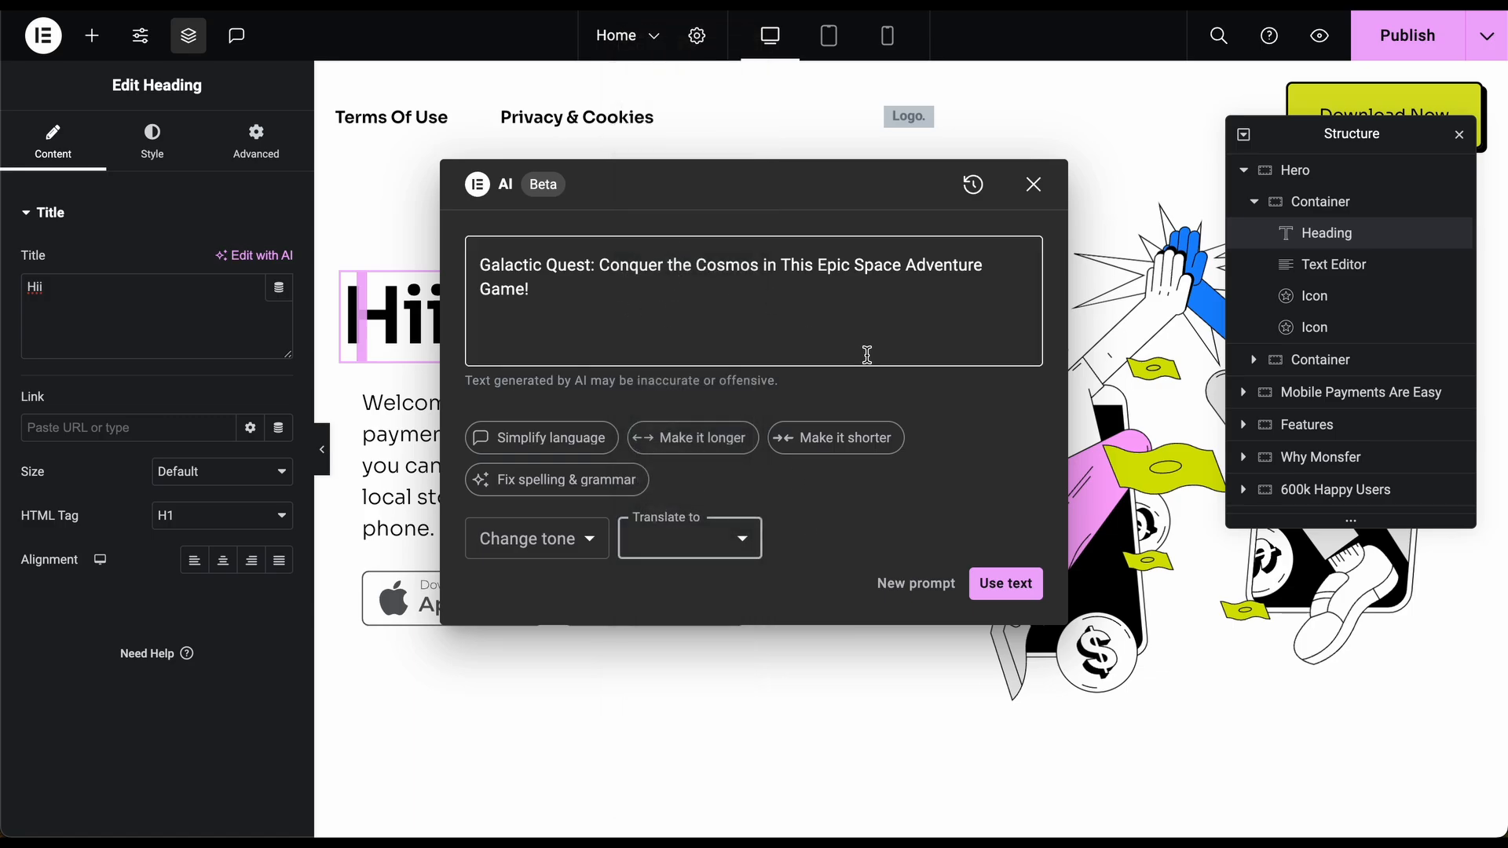
{"action": "left_click", "coordinate": [1006, 583]}
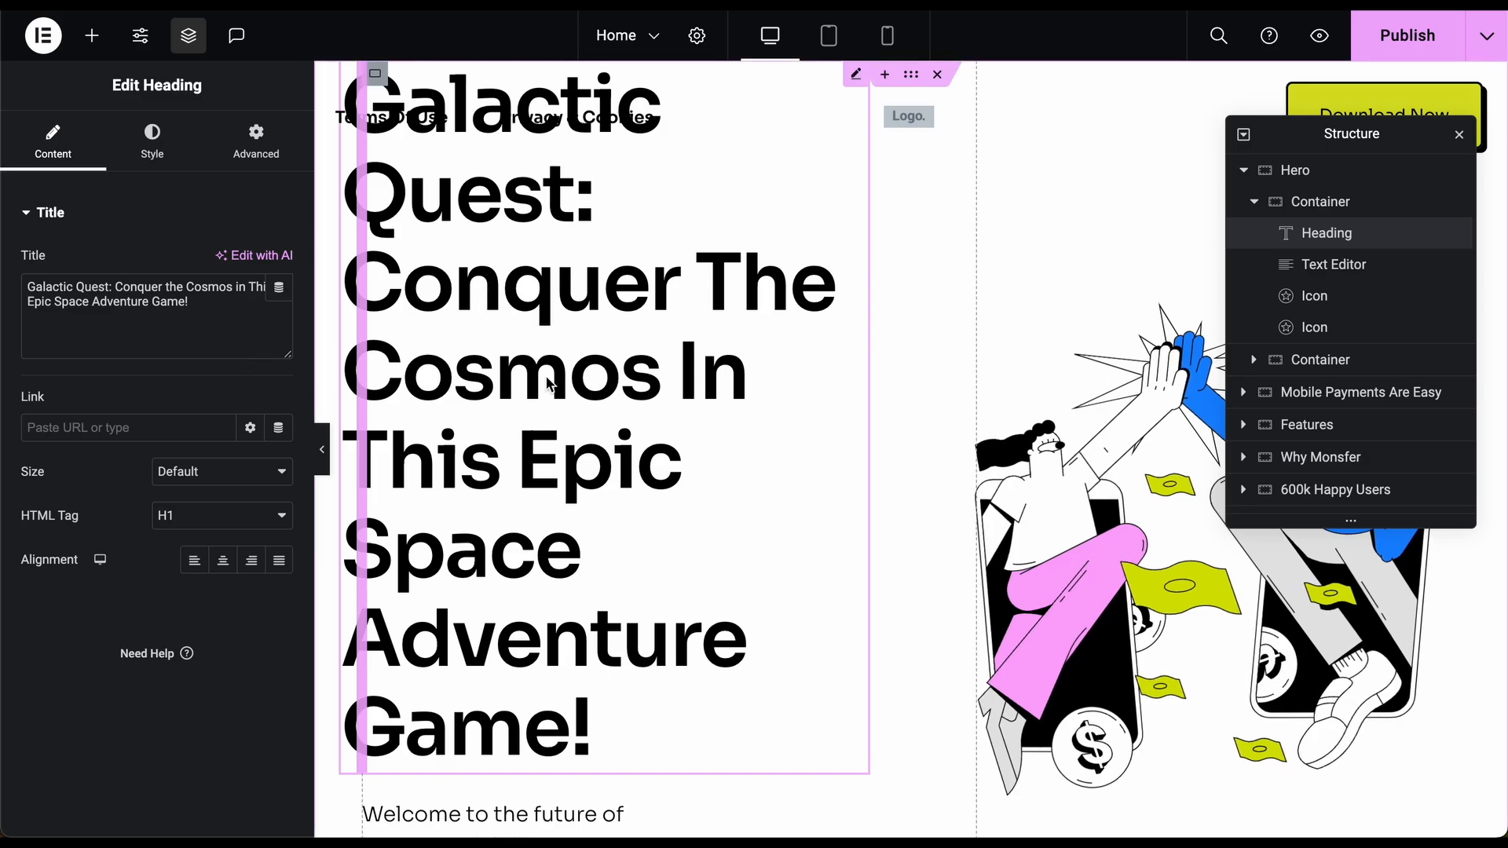
- Try other shades for the hero heading's text color and bring it back to #000000
{"action": "left_click", "coordinate": [152, 149]}
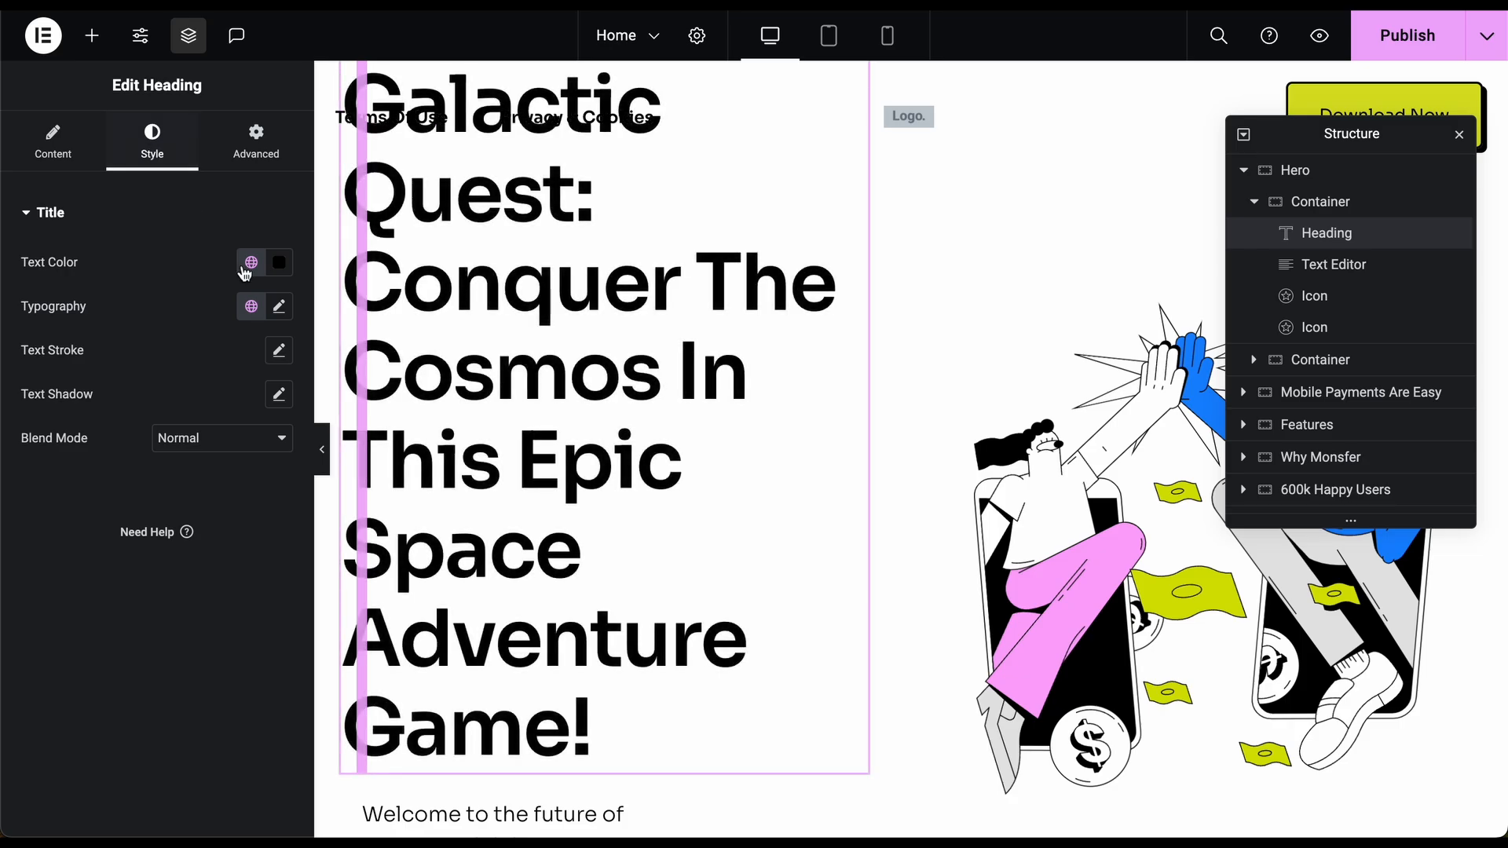
{"action": "left_click", "coordinate": [280, 274]}
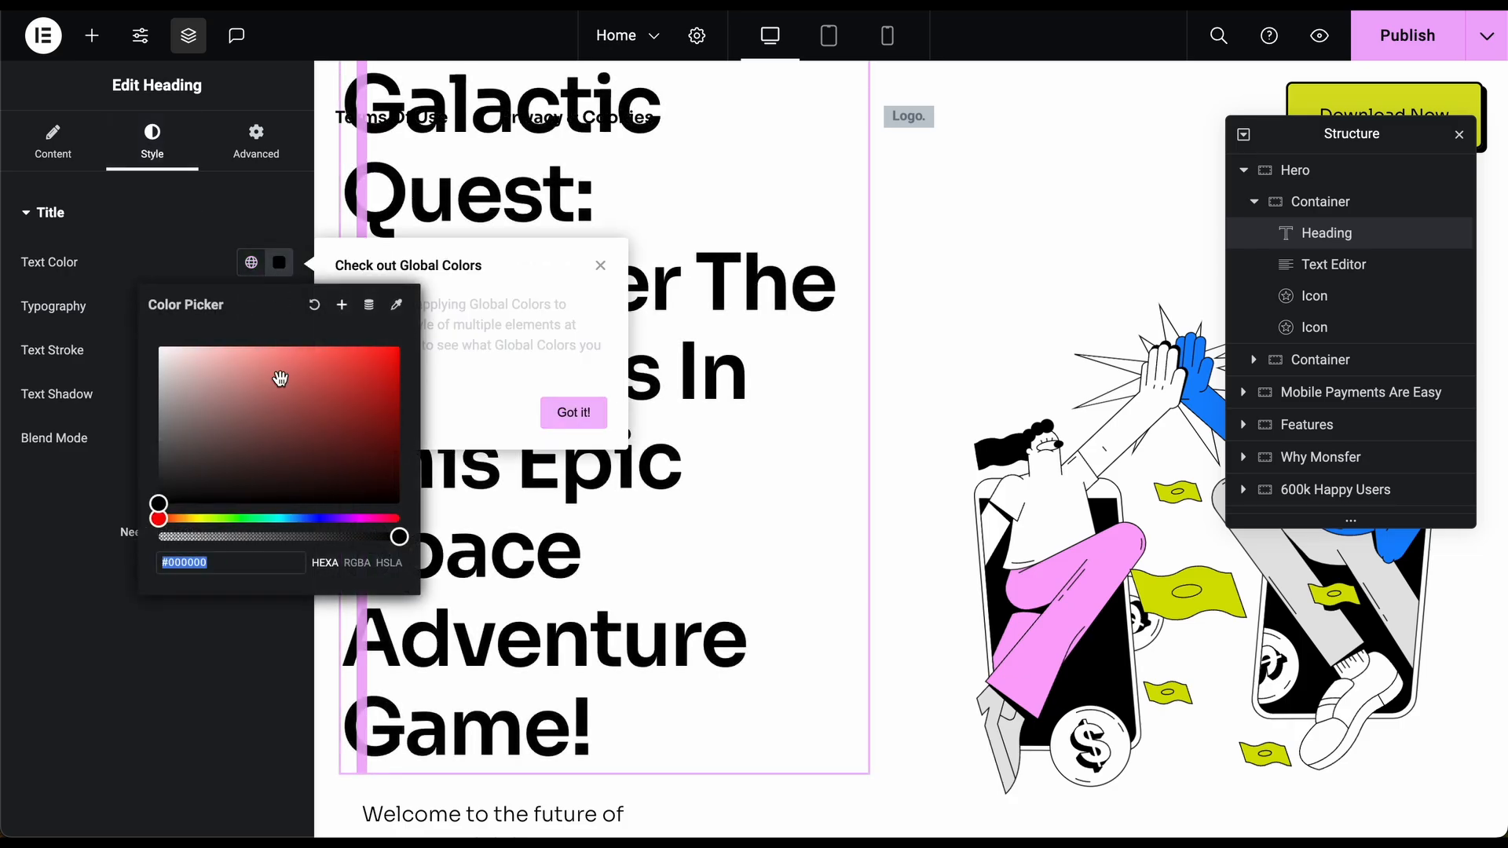
{"action": "left_click_drag", "start_coordinate": [280, 383], "coordinate": [486, 270]}
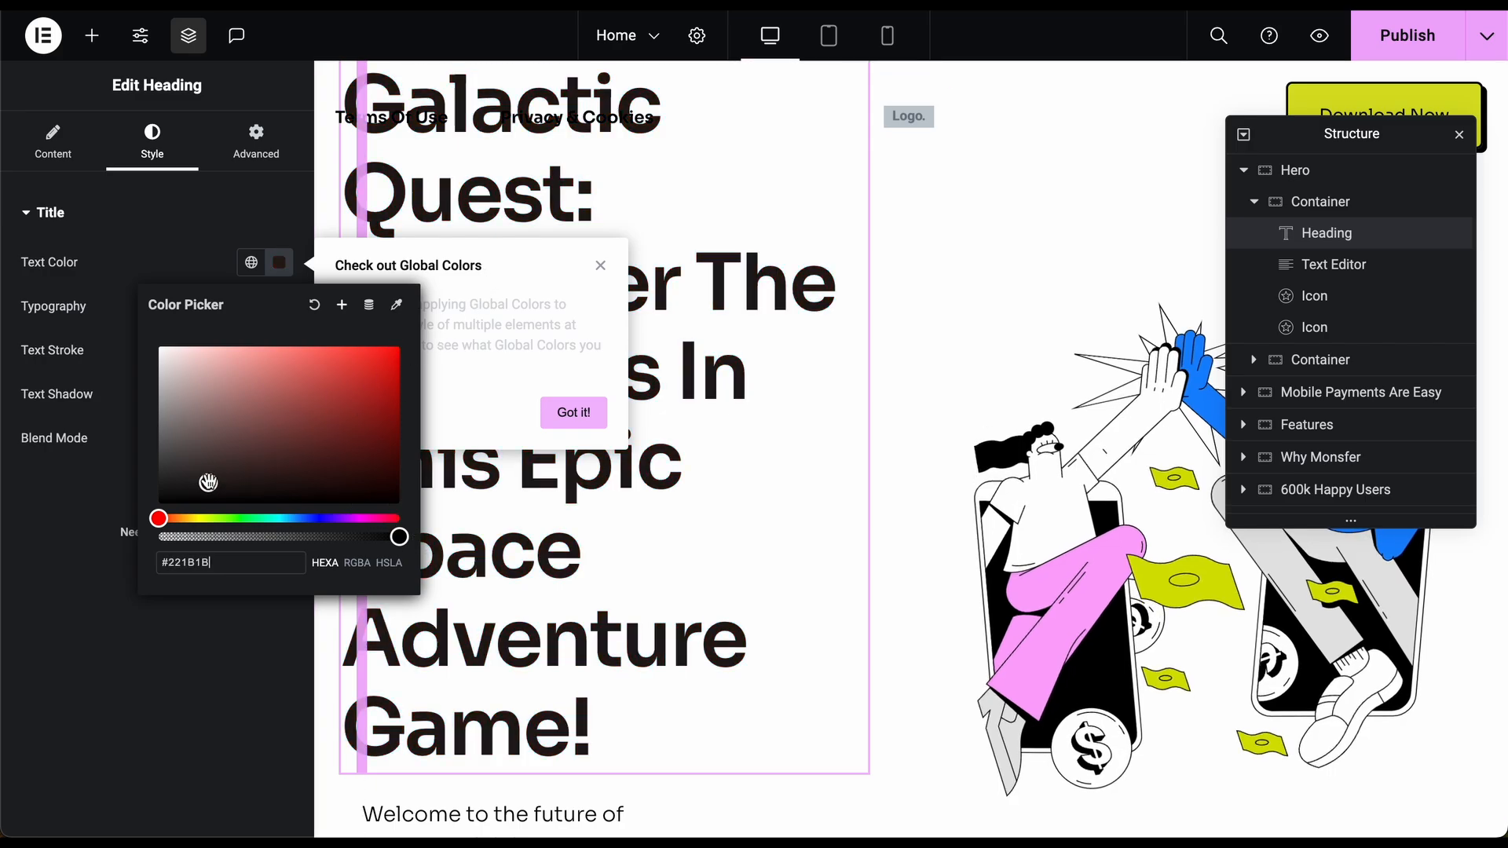
{"action": "left_click_drag", "start_coordinate": [212, 472], "coordinate": [257, 345]}
{"action": "left_click_drag", "start_coordinate": [196, 417], "coordinate": [159, 503]}
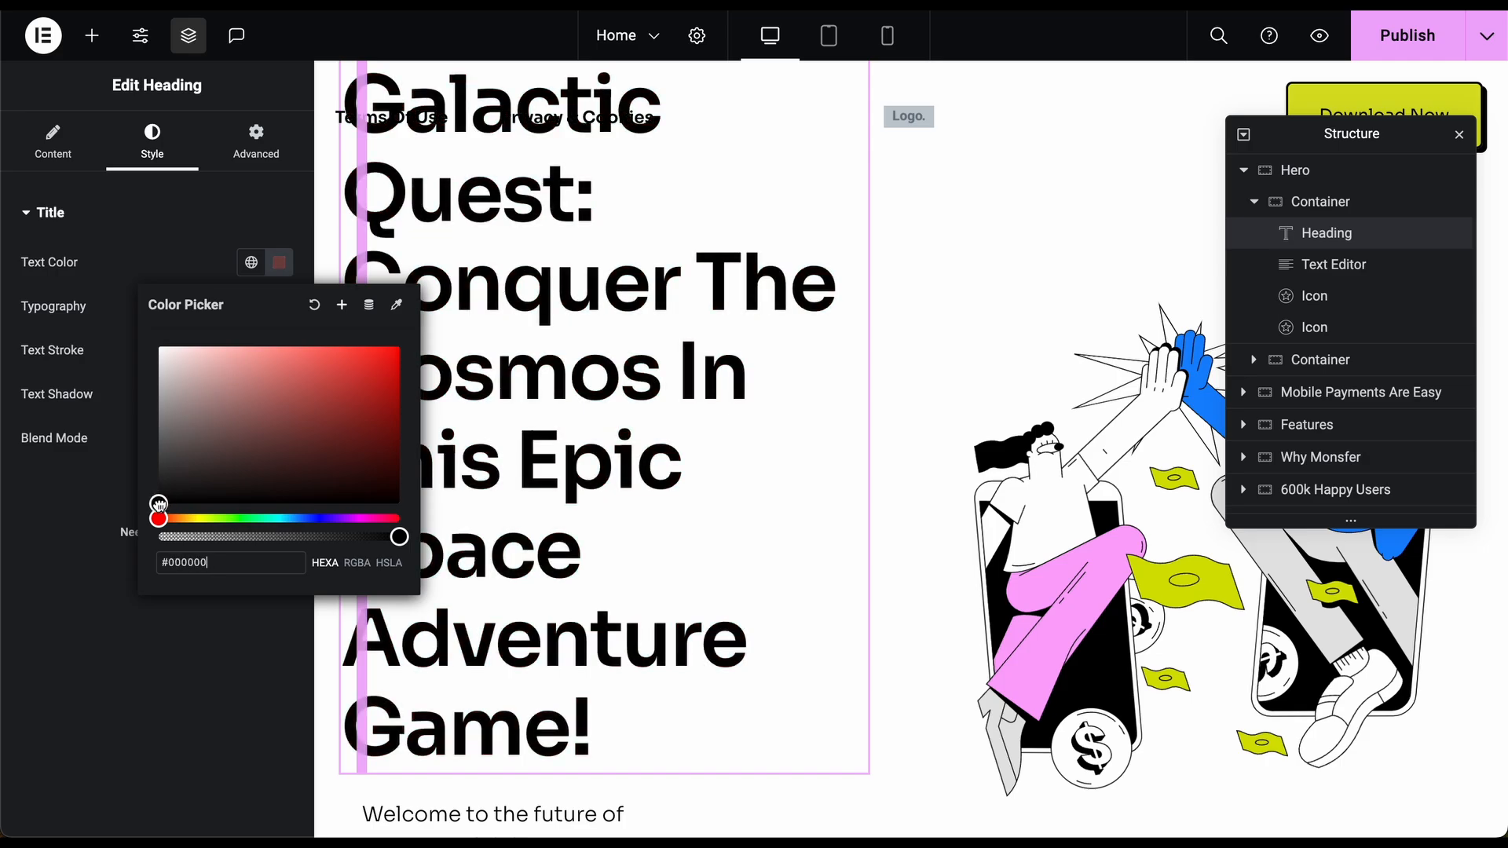
{"action": "left_click", "coordinate": [54, 567]}
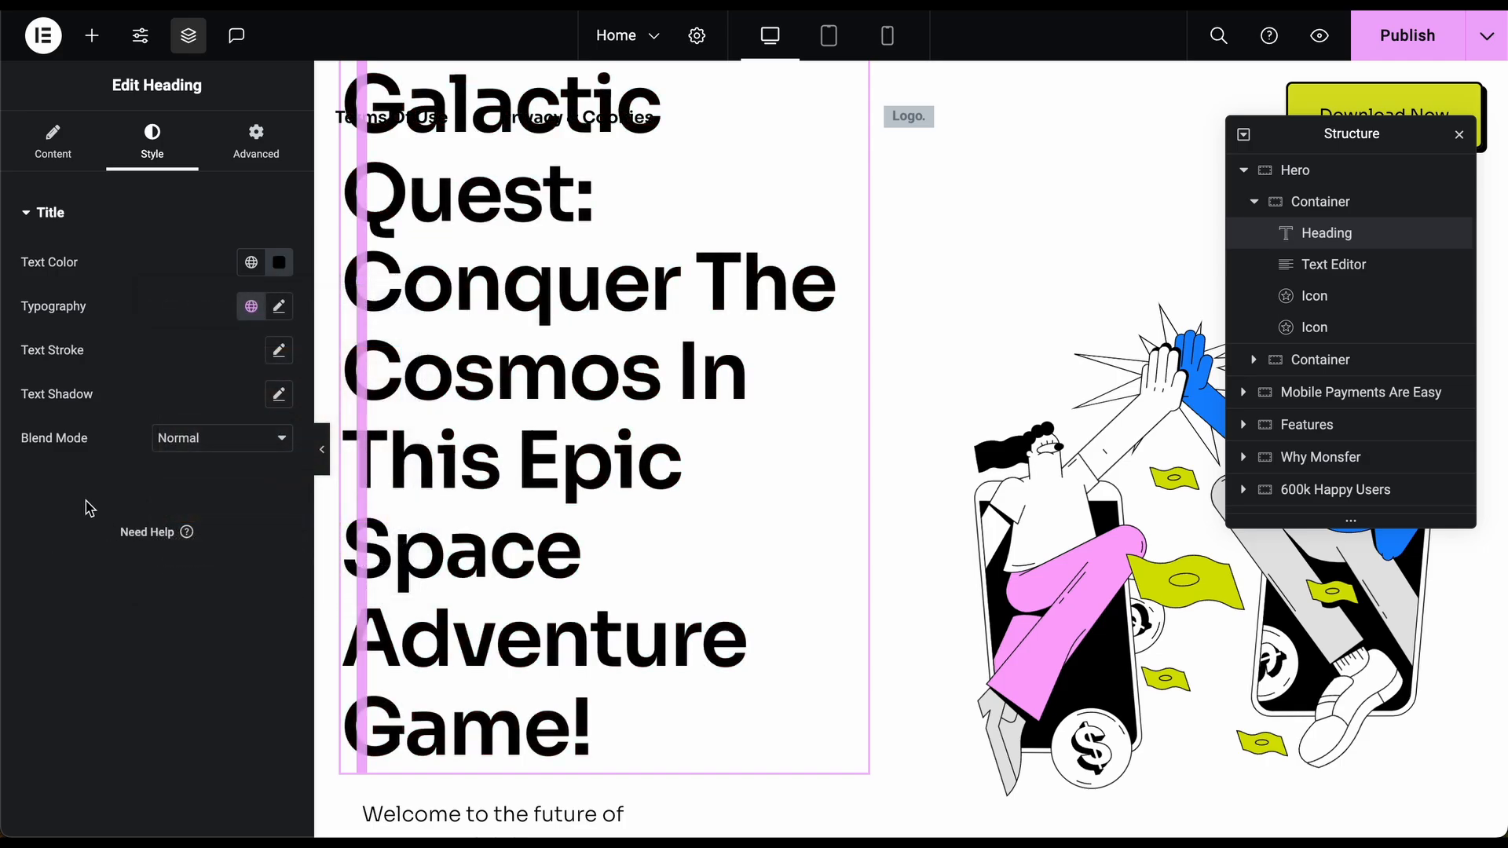
- Try the Sonsie One font family on the hero heading and restore Sora
{"action": "left_click", "coordinate": [279, 307]}
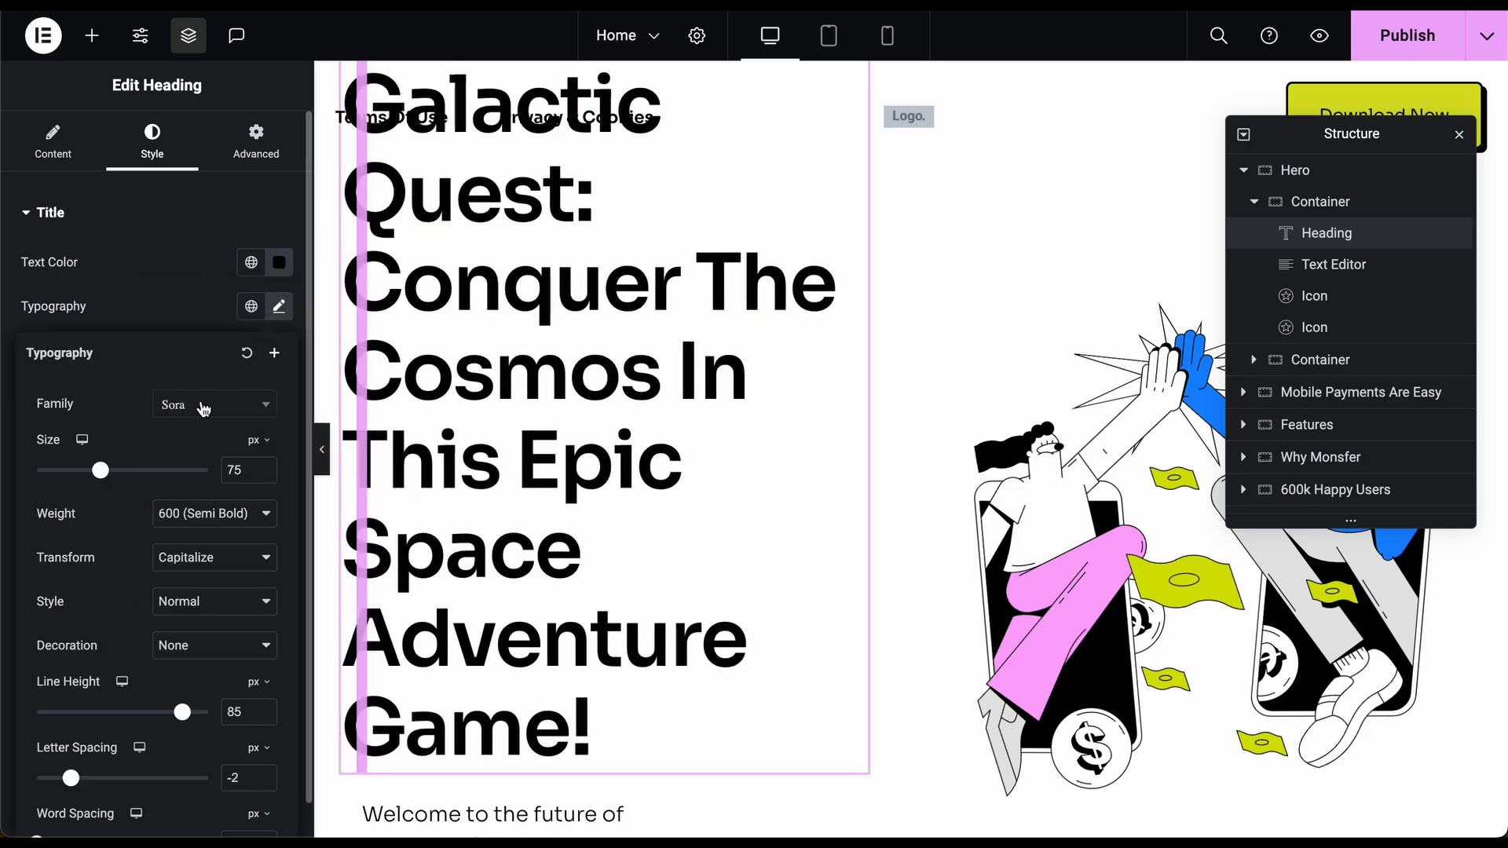
{"action": "left_click", "coordinate": [203, 405]}
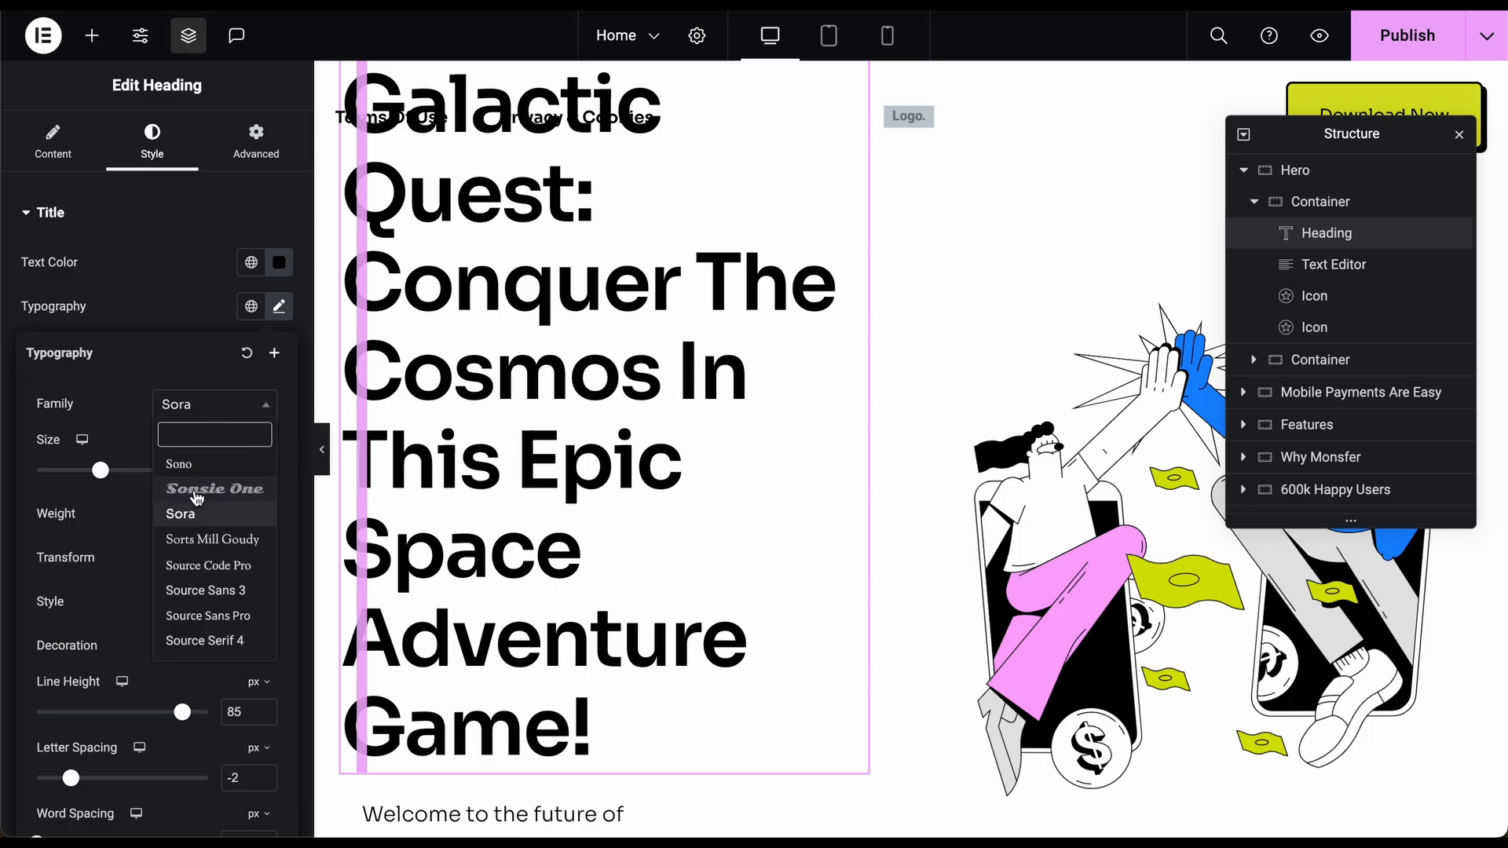
{"action": "left_click", "coordinate": [197, 493]}
{"action": "left_click", "coordinate": [222, 420]}
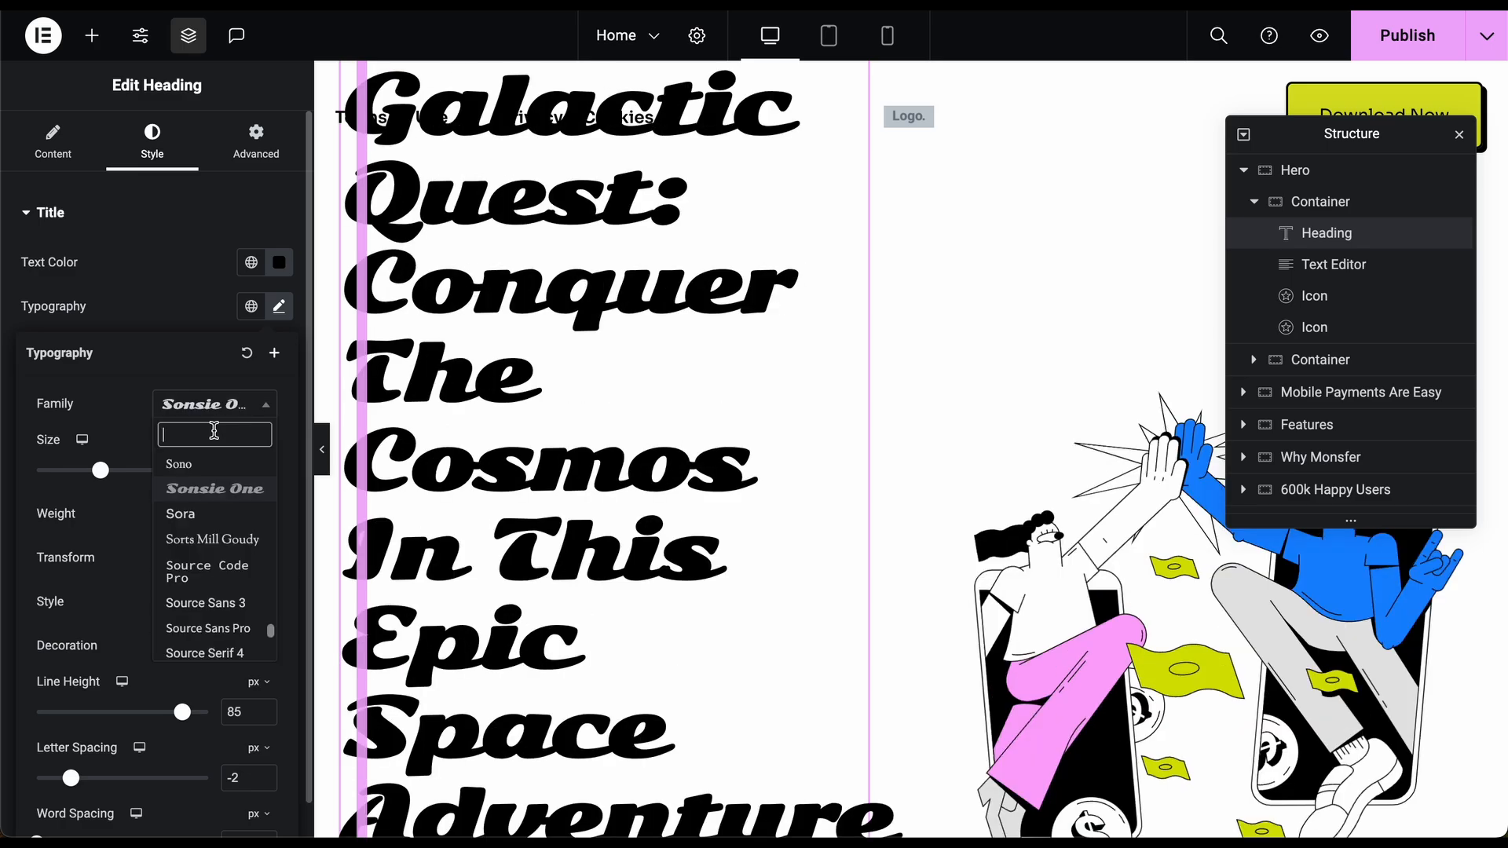
{"action": "left_click", "coordinate": [185, 467]}
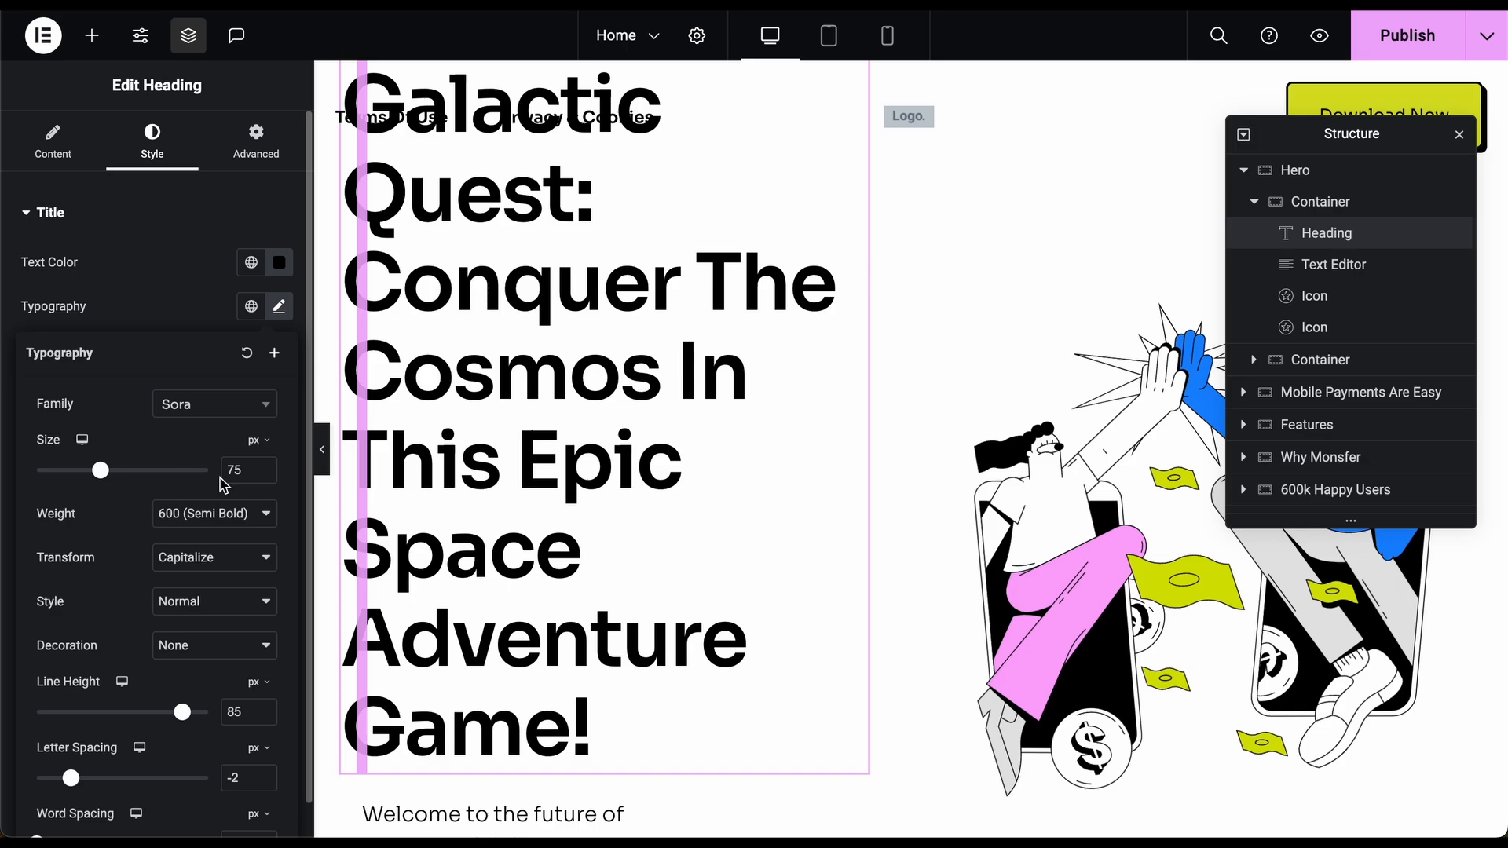
- Set the hero heading's typography to size 50 px, line height 54 px and weight 700 (Bold)
{"action": "left_click_drag", "start_coordinate": [102, 479], "coordinate": [79, 480]}
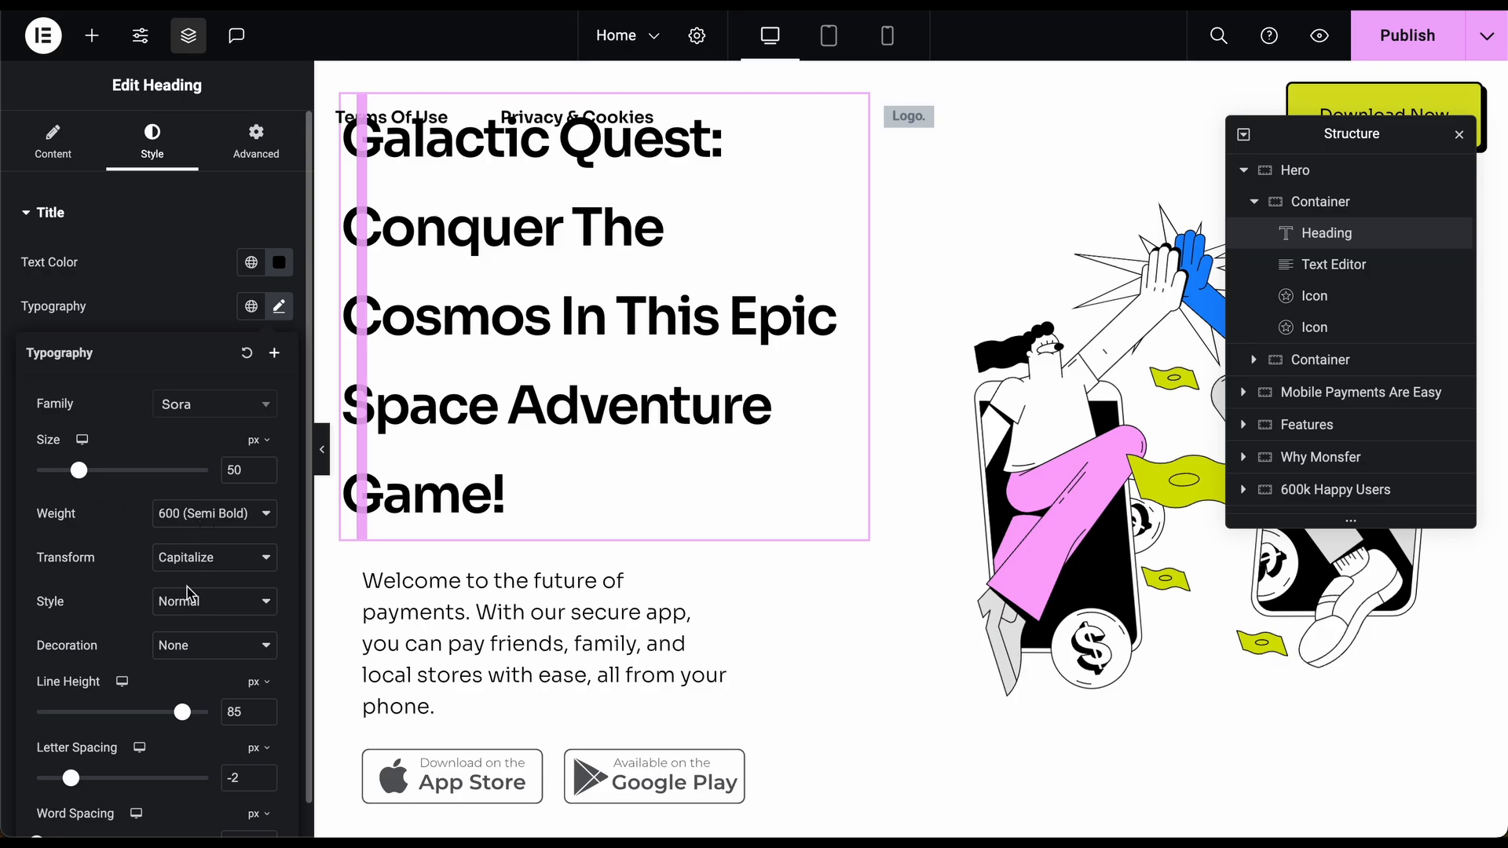
{"action": "scroll", "coordinate": [188, 594], "scroll_direction": "down", "scroll_amount": 1}
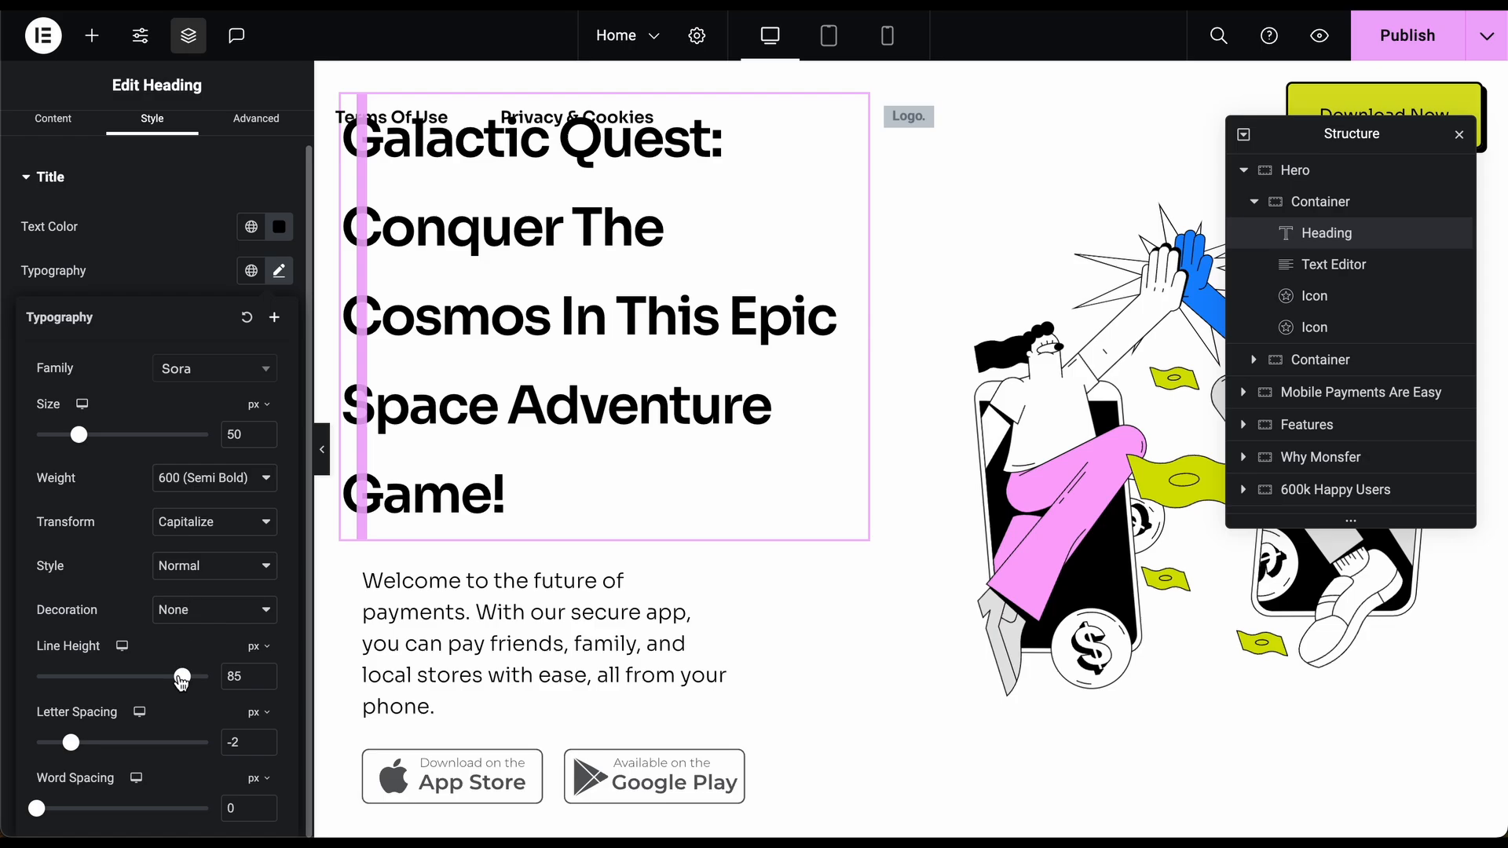
{"action": "left_click_drag", "start_coordinate": [182, 680], "coordinate": [128, 678]}
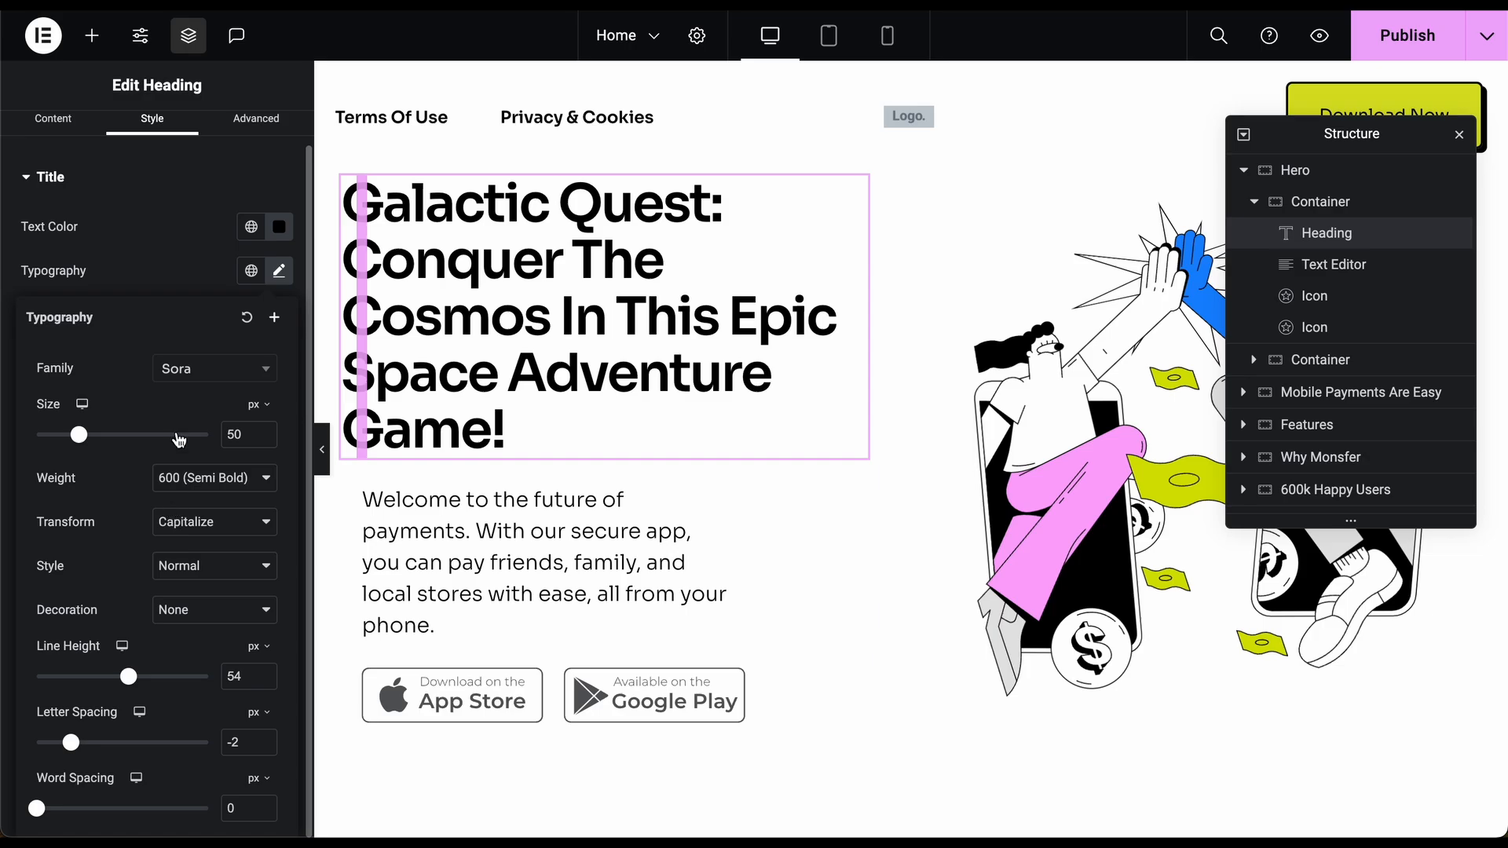
{"action": "left_click", "coordinate": [204, 487]}
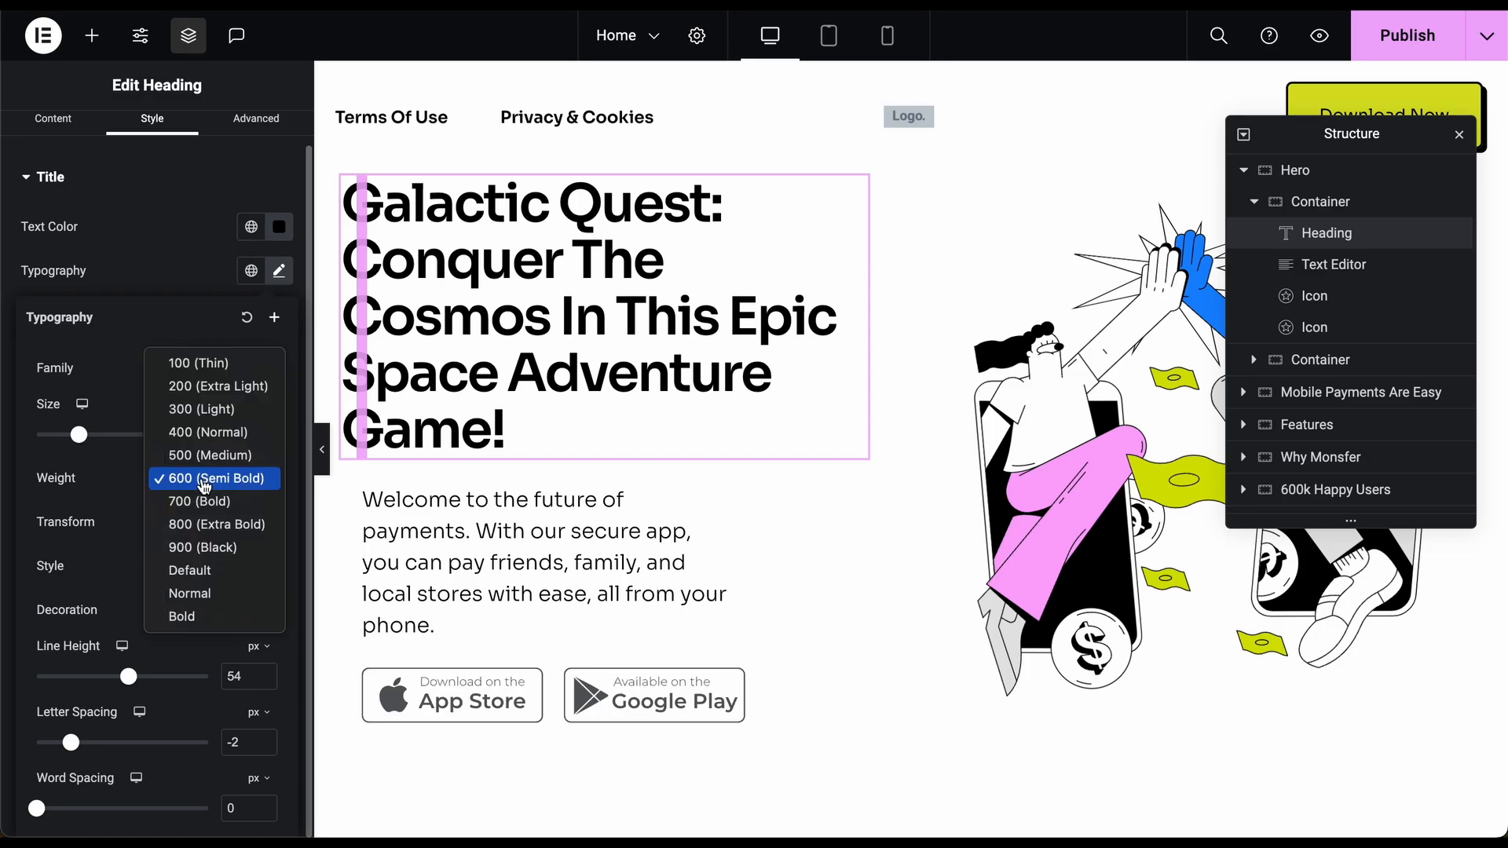
{"action": "left_click", "coordinate": [202, 501]}
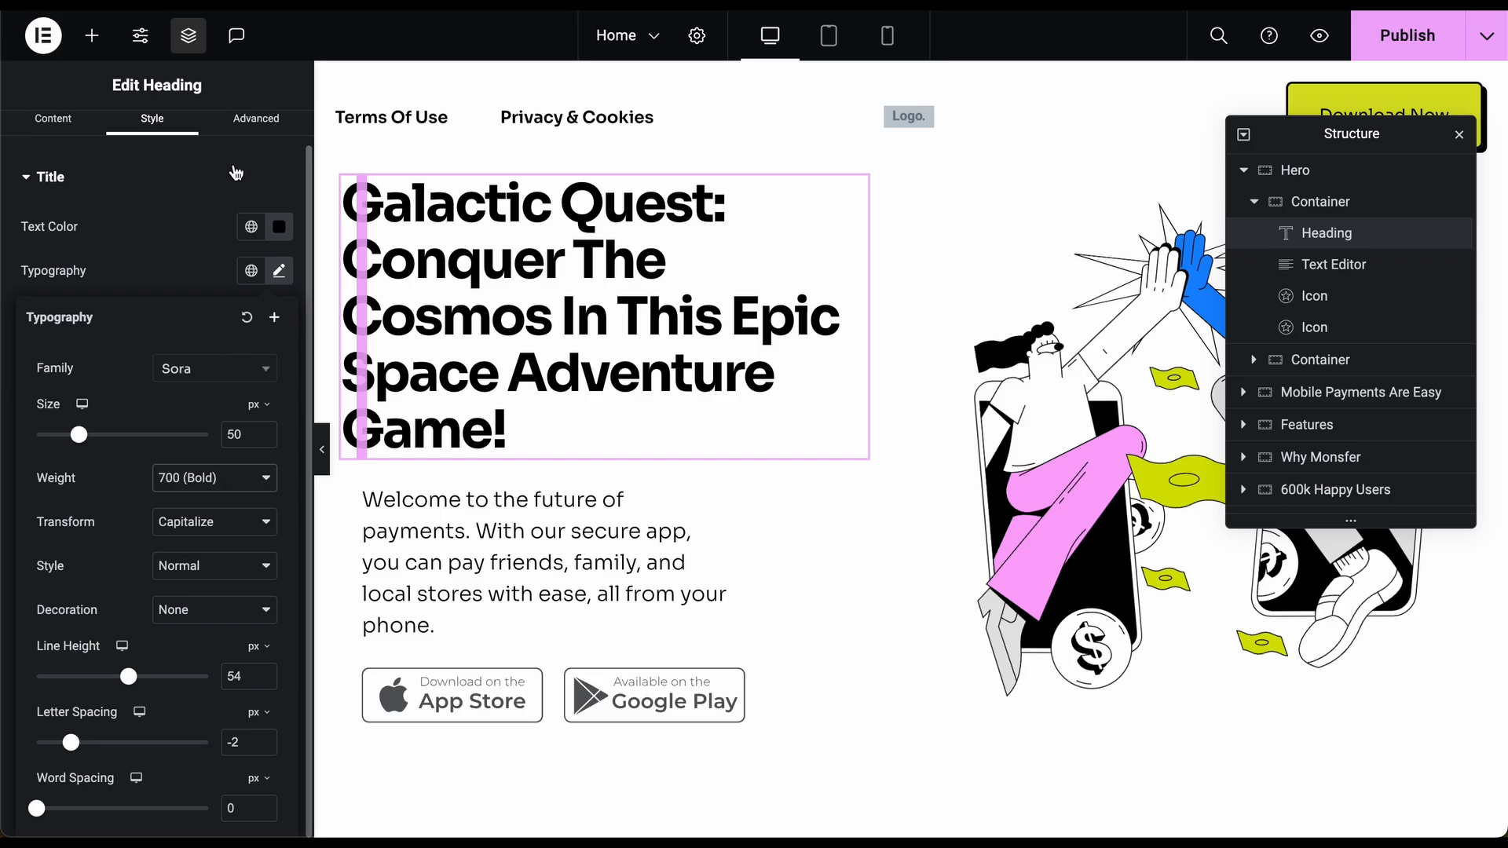
- Try a 5 px margin on all sides of the hero heading and return it to 0
{"action": "scroll", "coordinate": [209, 210], "scroll_direction": "up", "scroll_amount": 1}
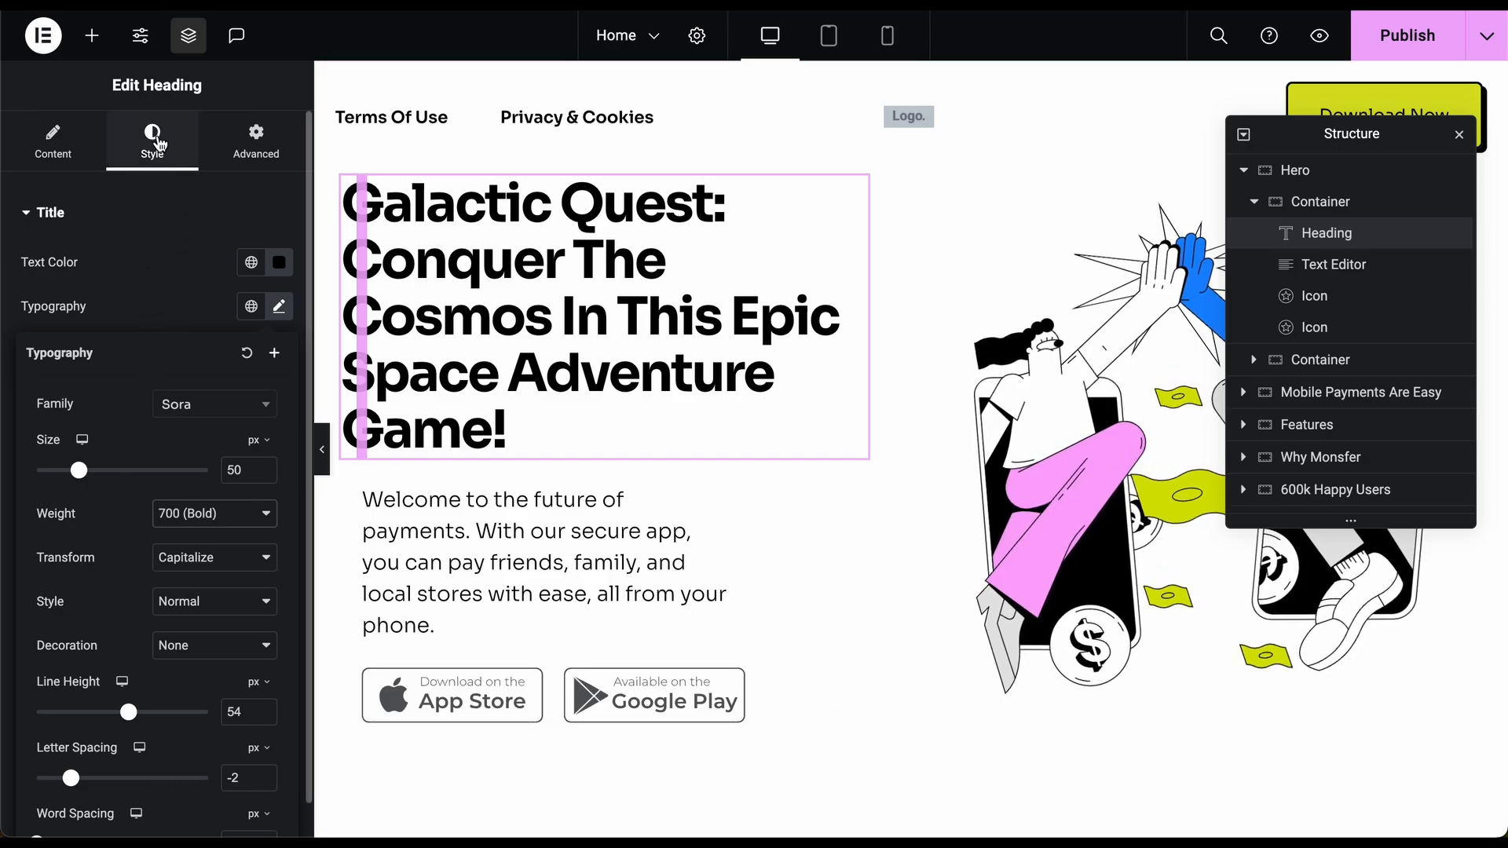
{"action": "left_click", "coordinate": [253, 158]}
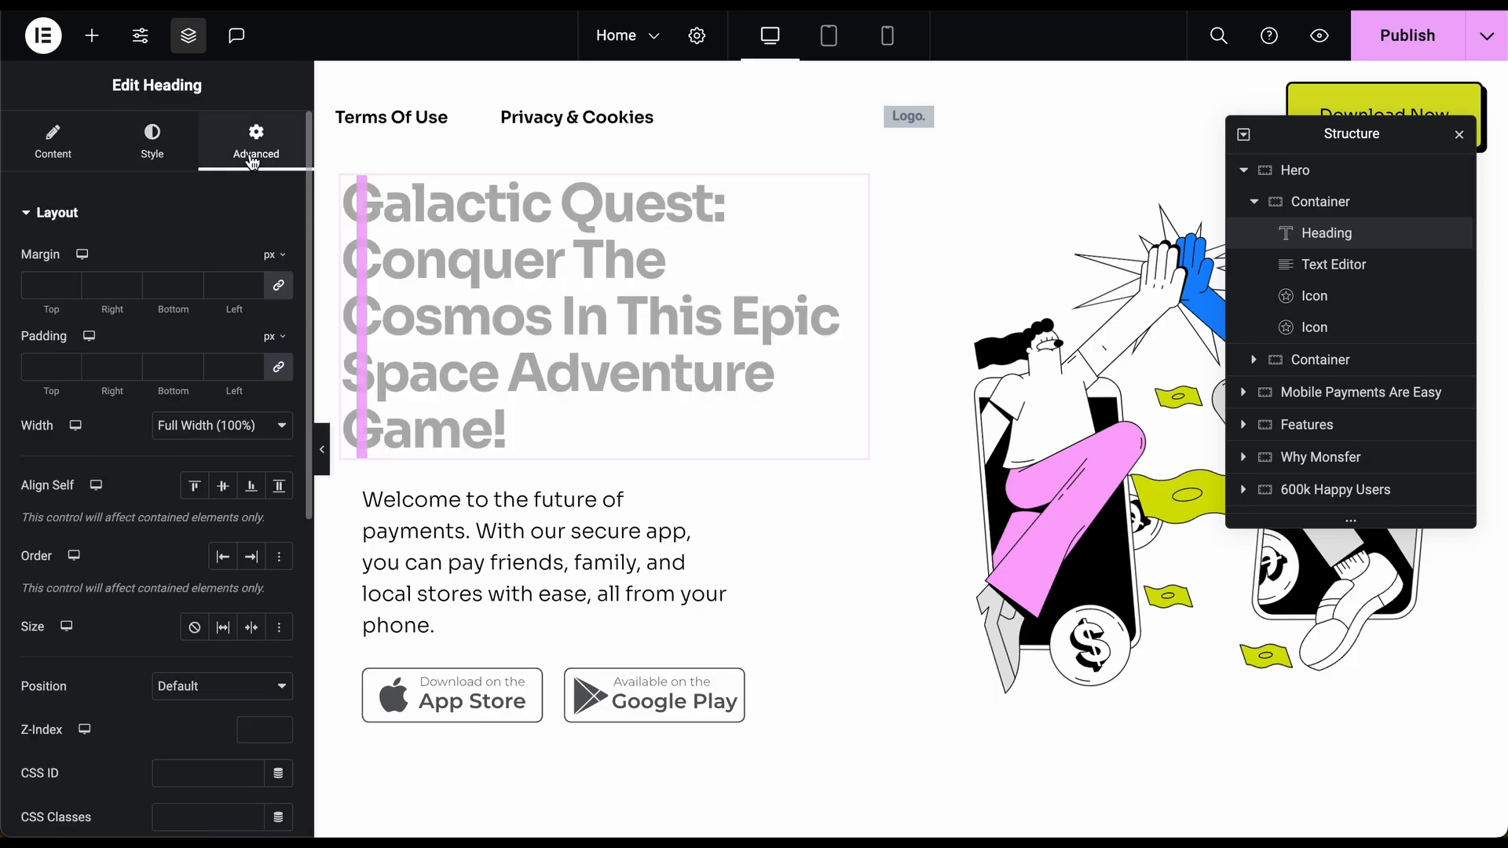
{"action": "left_click", "coordinate": [70, 281]}
{"action": "left_click", "coordinate": [70, 282]}
{"action": "left_click", "coordinate": [70, 282]}
{"action": "left_click", "coordinate": [70, 282]}
{"action": "left_click", "coordinate": [70, 282]}
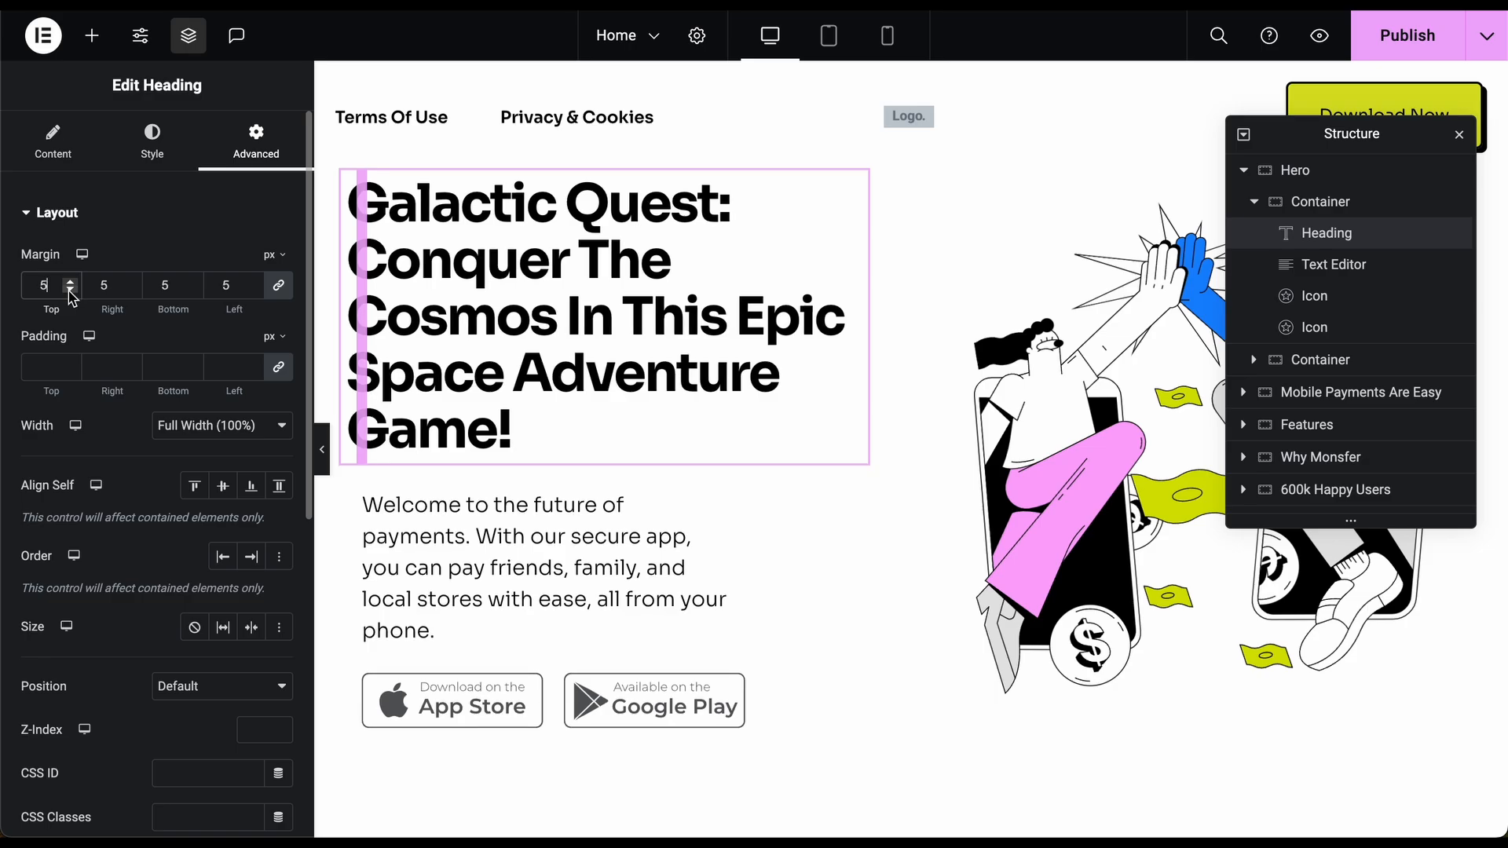
{"action": "left_click", "coordinate": [70, 290]}
{"action": "left_click", "coordinate": [70, 290]}
{"action": "left_click", "coordinate": [70, 289]}
{"action": "left_click", "coordinate": [70, 290]}
{"action": "left_click", "coordinate": [70, 290]}
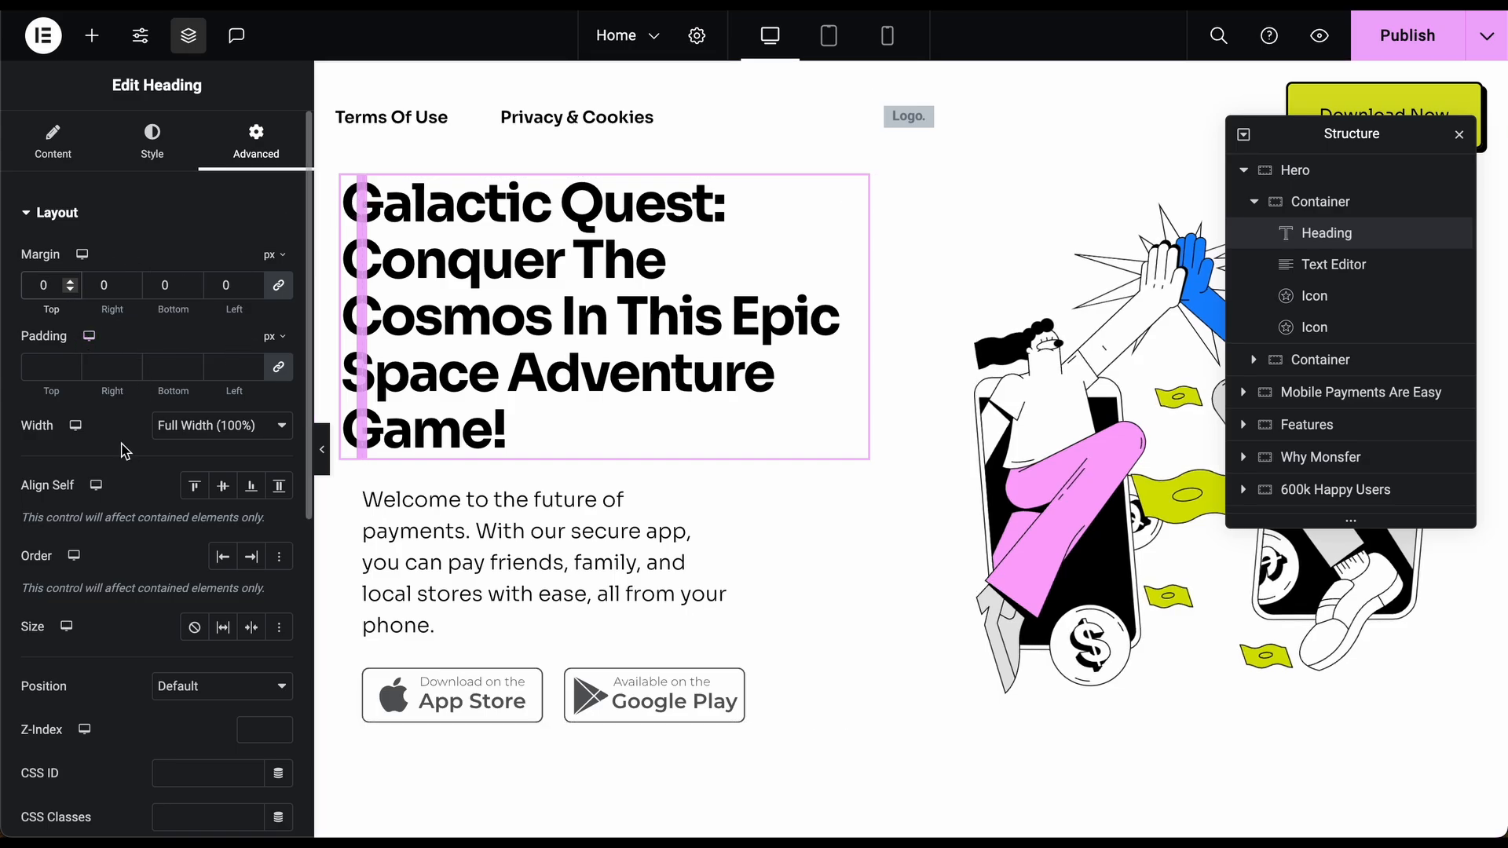
- View the edited hero section at full page width and bring back the heading's content settings
{"action": "left_click", "coordinate": [69, 139]}
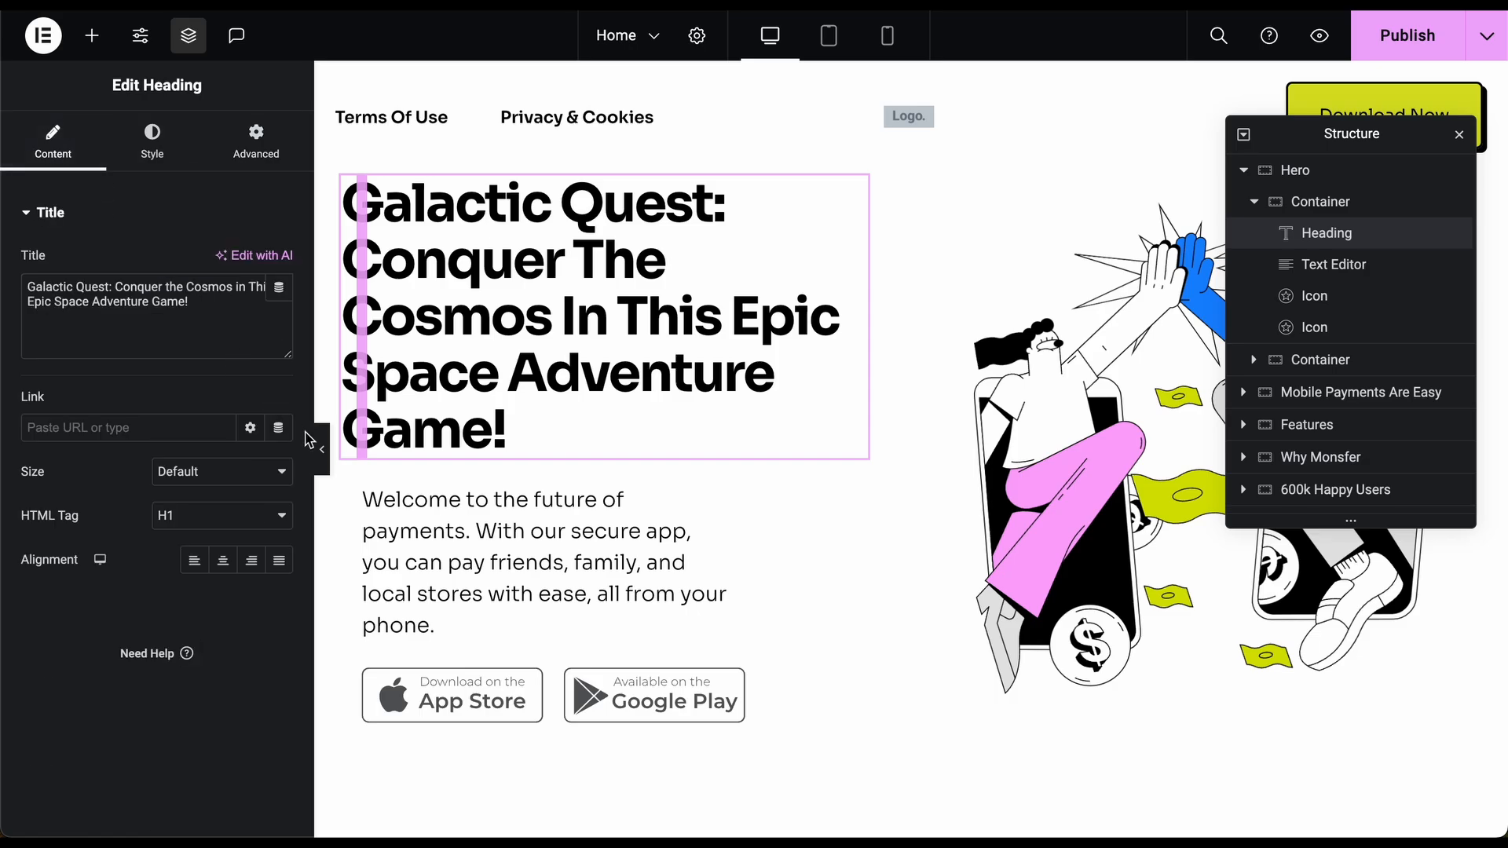
{"action": "left_click", "coordinate": [324, 453]}
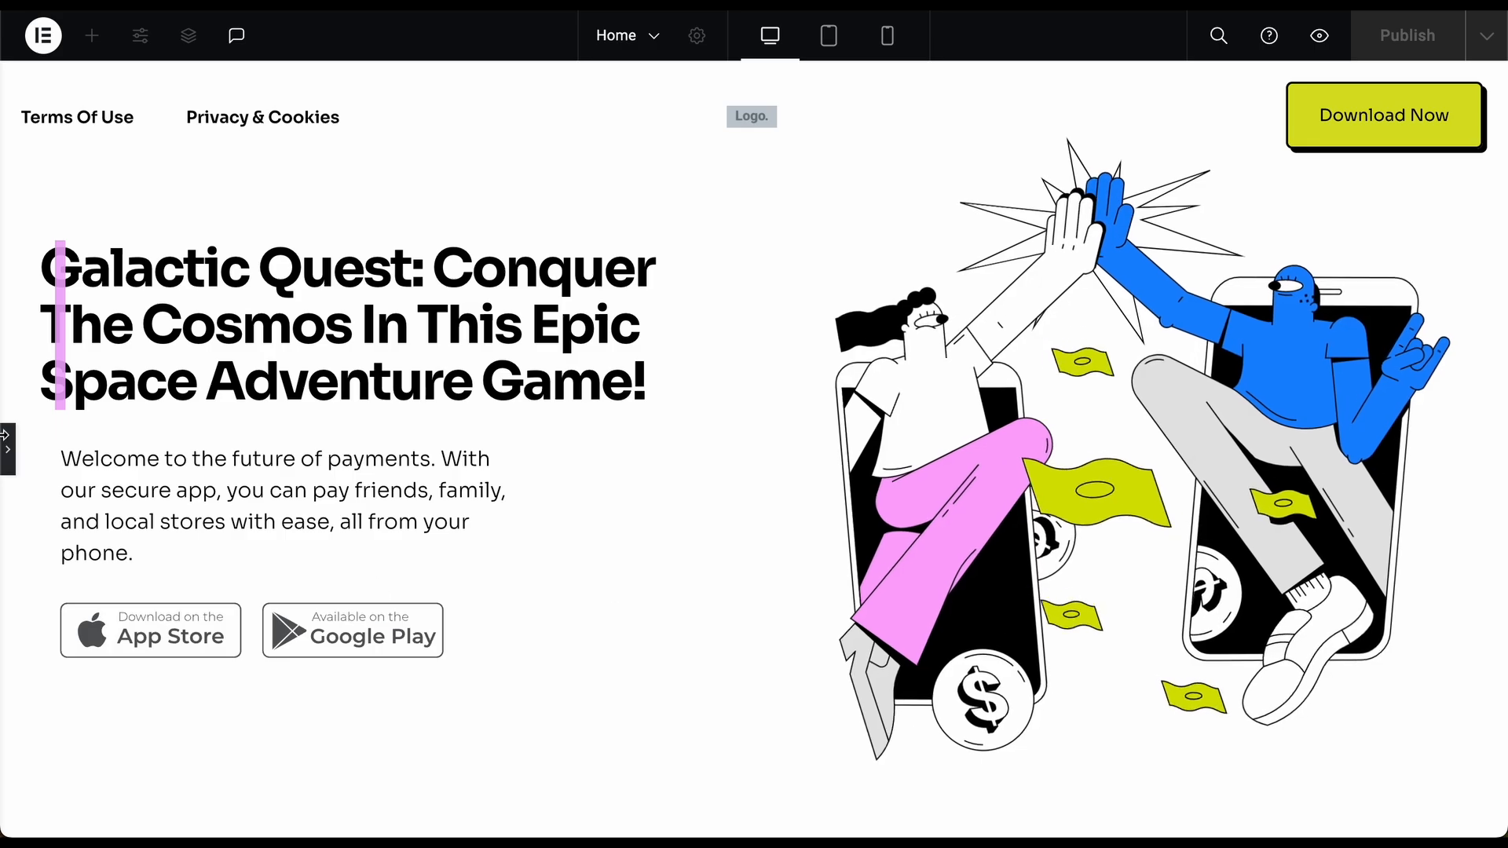
{"action": "left_click", "coordinate": [8, 449]}
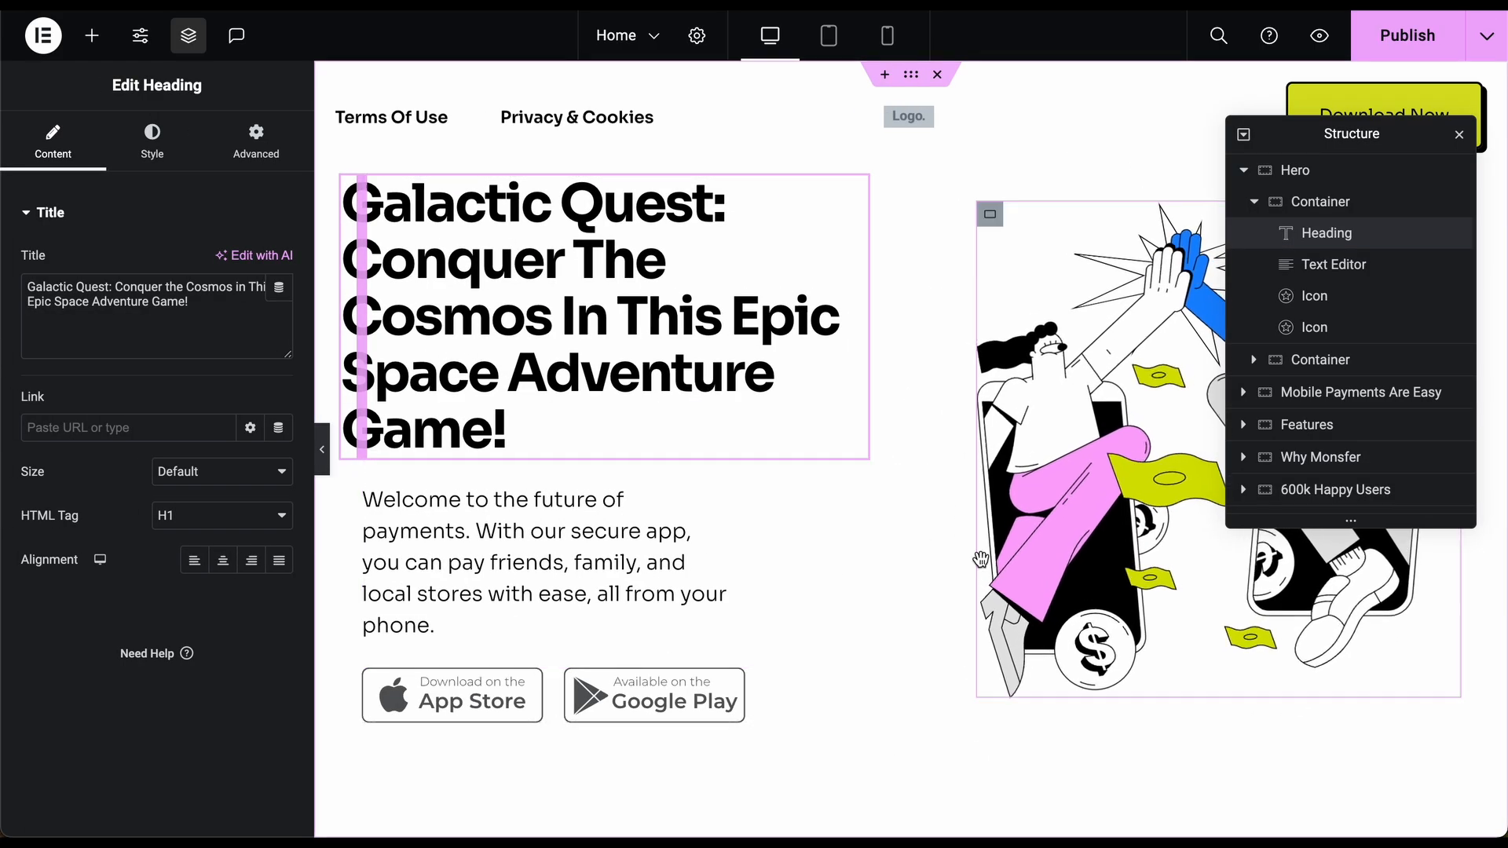
- Re-place the Hero section's text container in its same spot and select the heading inside it
{"action": "left_click", "coordinate": [817, 116]}
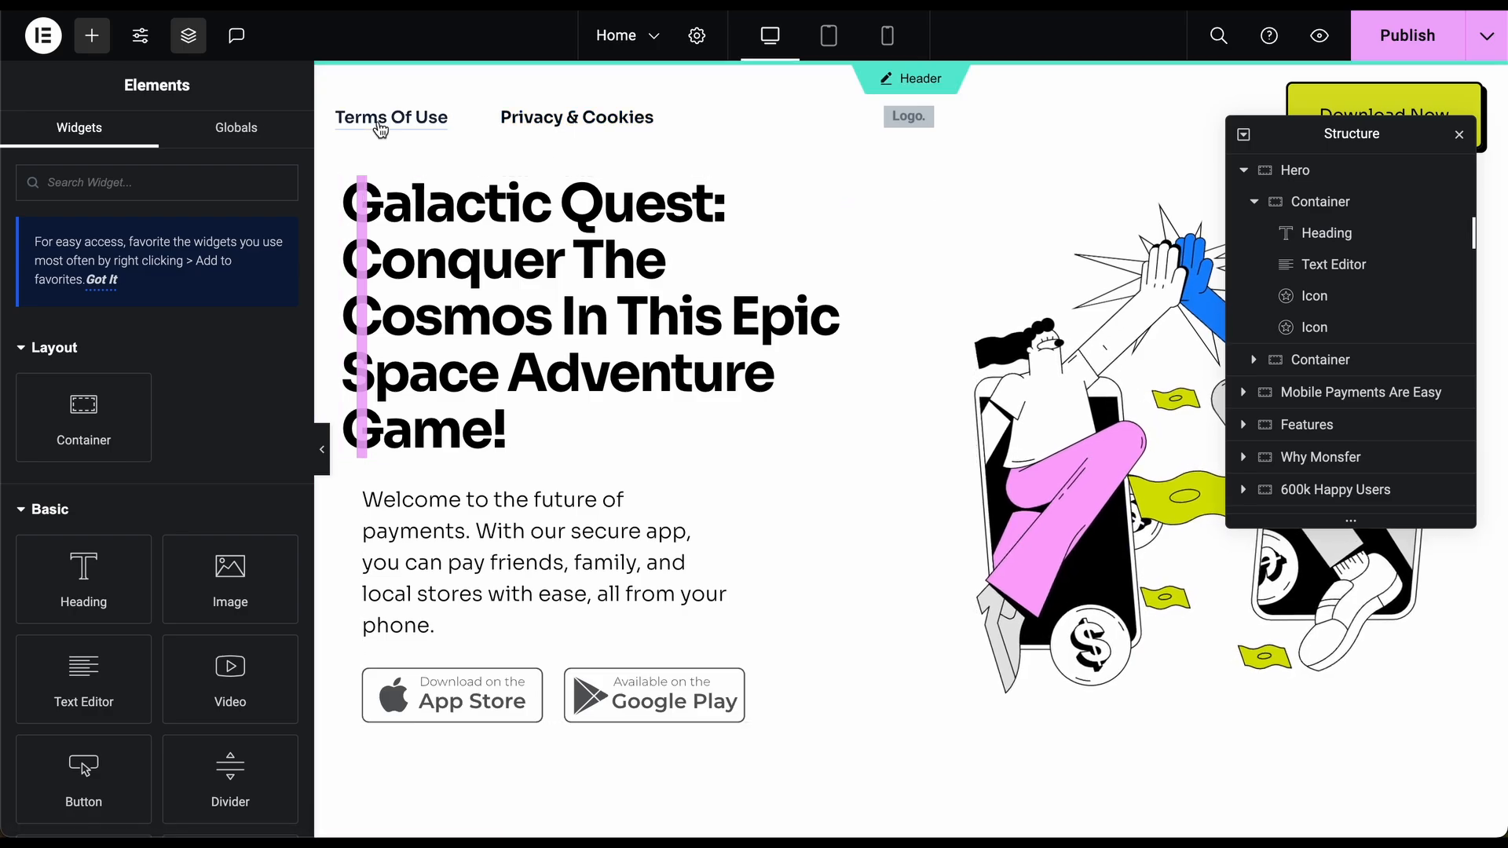
{"action": "left_click", "coordinate": [373, 188]}
{"action": "left_click_drag", "start_coordinate": [374, 188], "coordinate": [406, 199]}
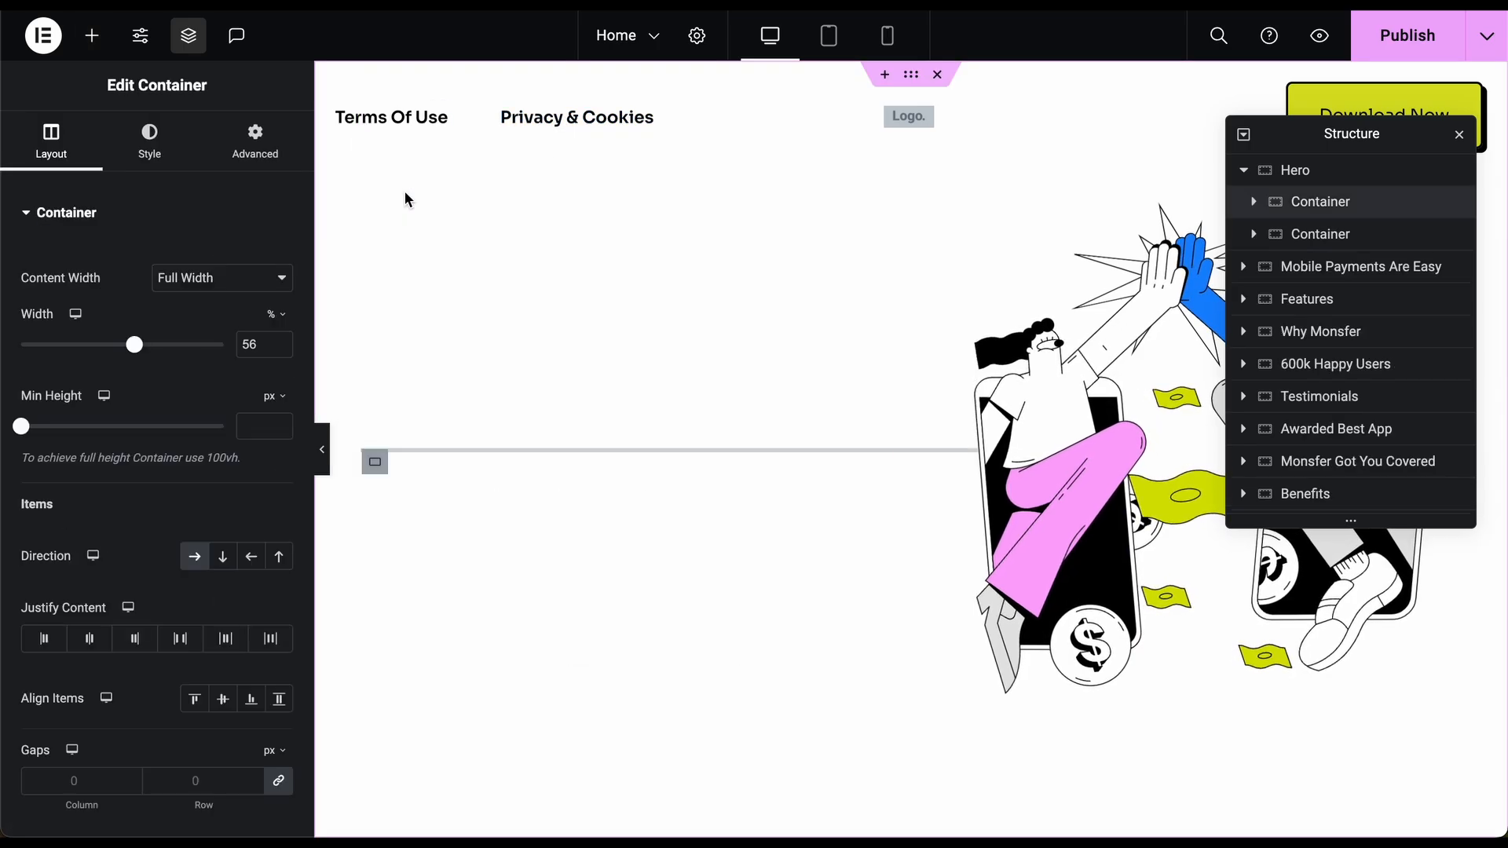
{"action": "left_click", "coordinate": [377, 193]}
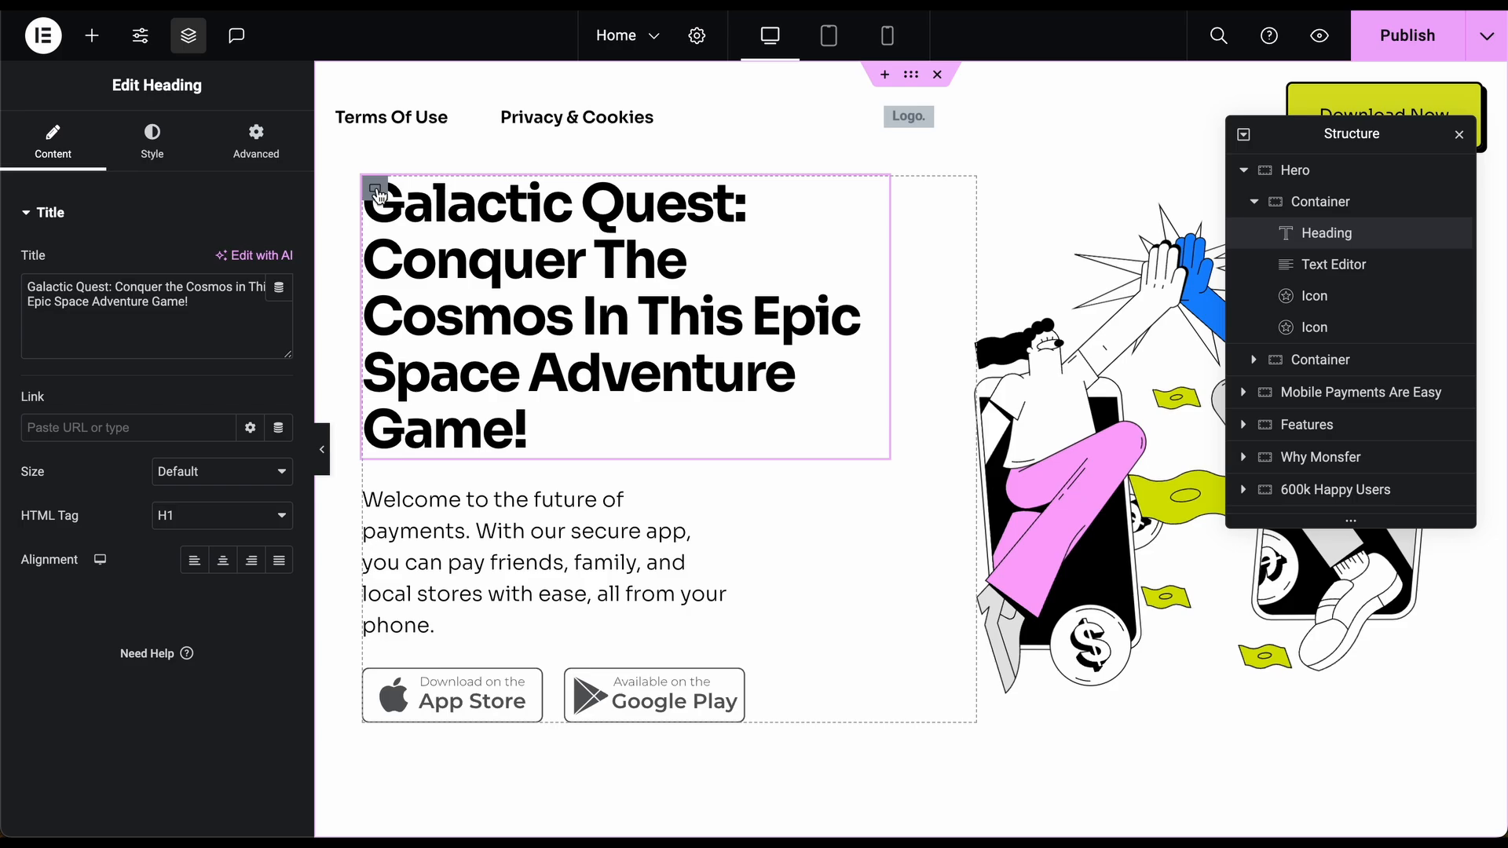
- Select the hero section's text container and check the section at full page width, then restore the editing view
{"action": "left_click_drag", "start_coordinate": [377, 193], "coordinate": [387, 199]}
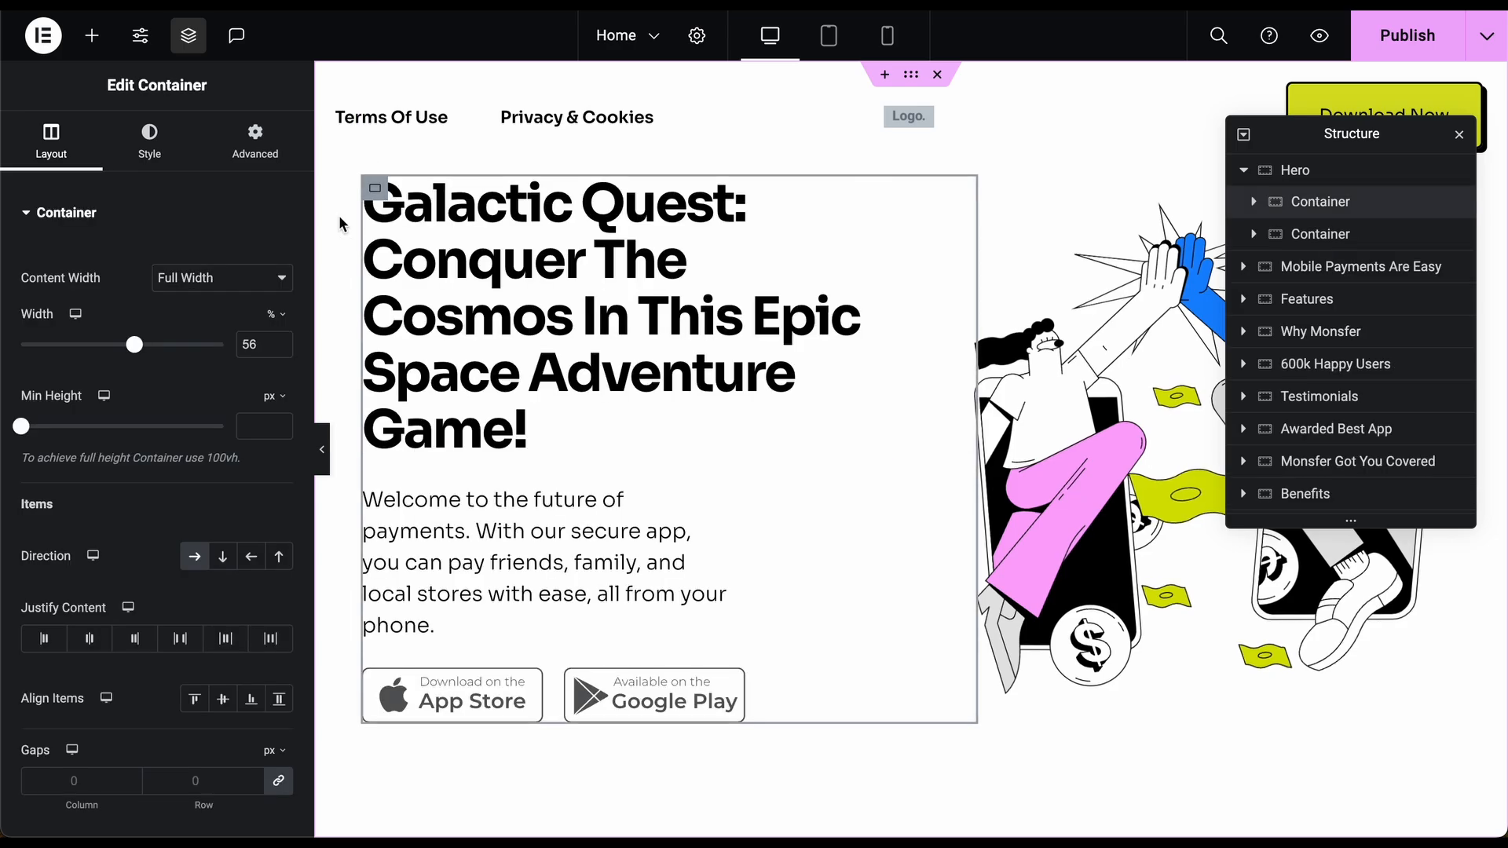
{"action": "left_click", "coordinate": [322, 448]}
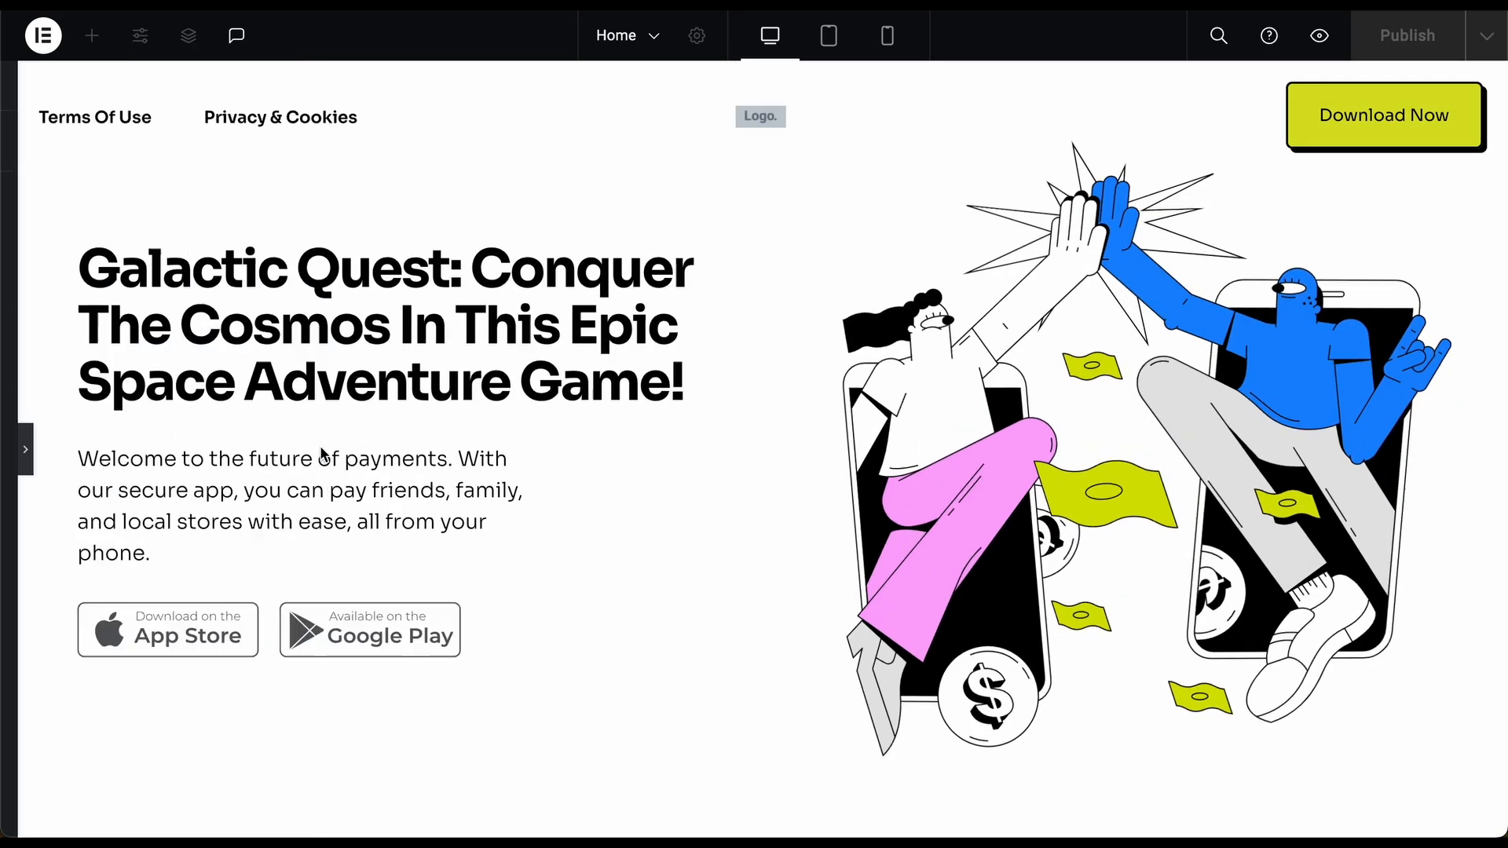
{"action": "left_click", "coordinate": [9, 451]}
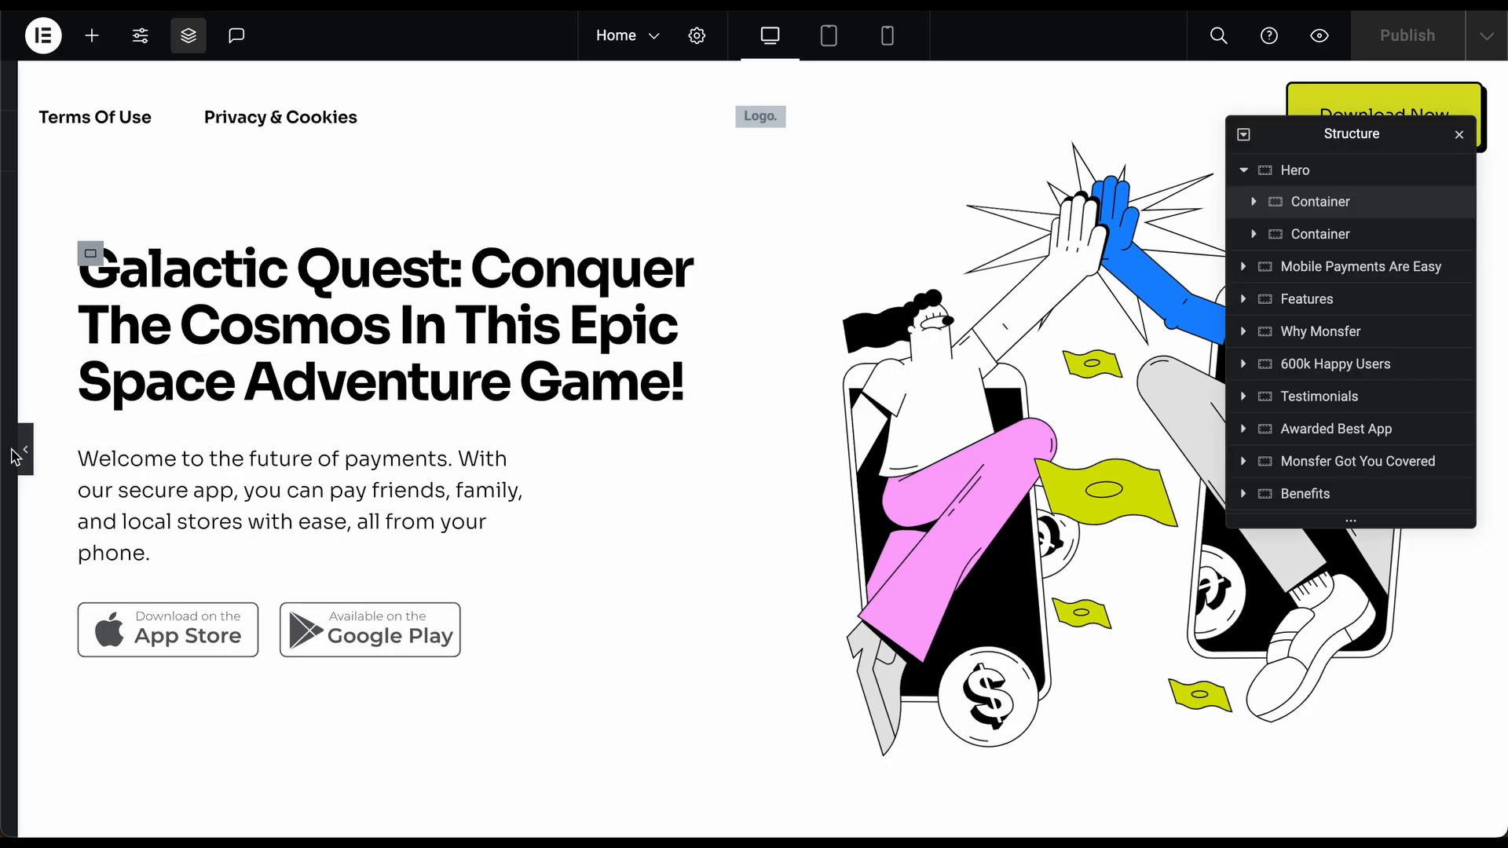
- Try the hero heading below the App Store badge and below the text, and move it back above the text
{"action": "left_click", "coordinate": [1256, 203]}
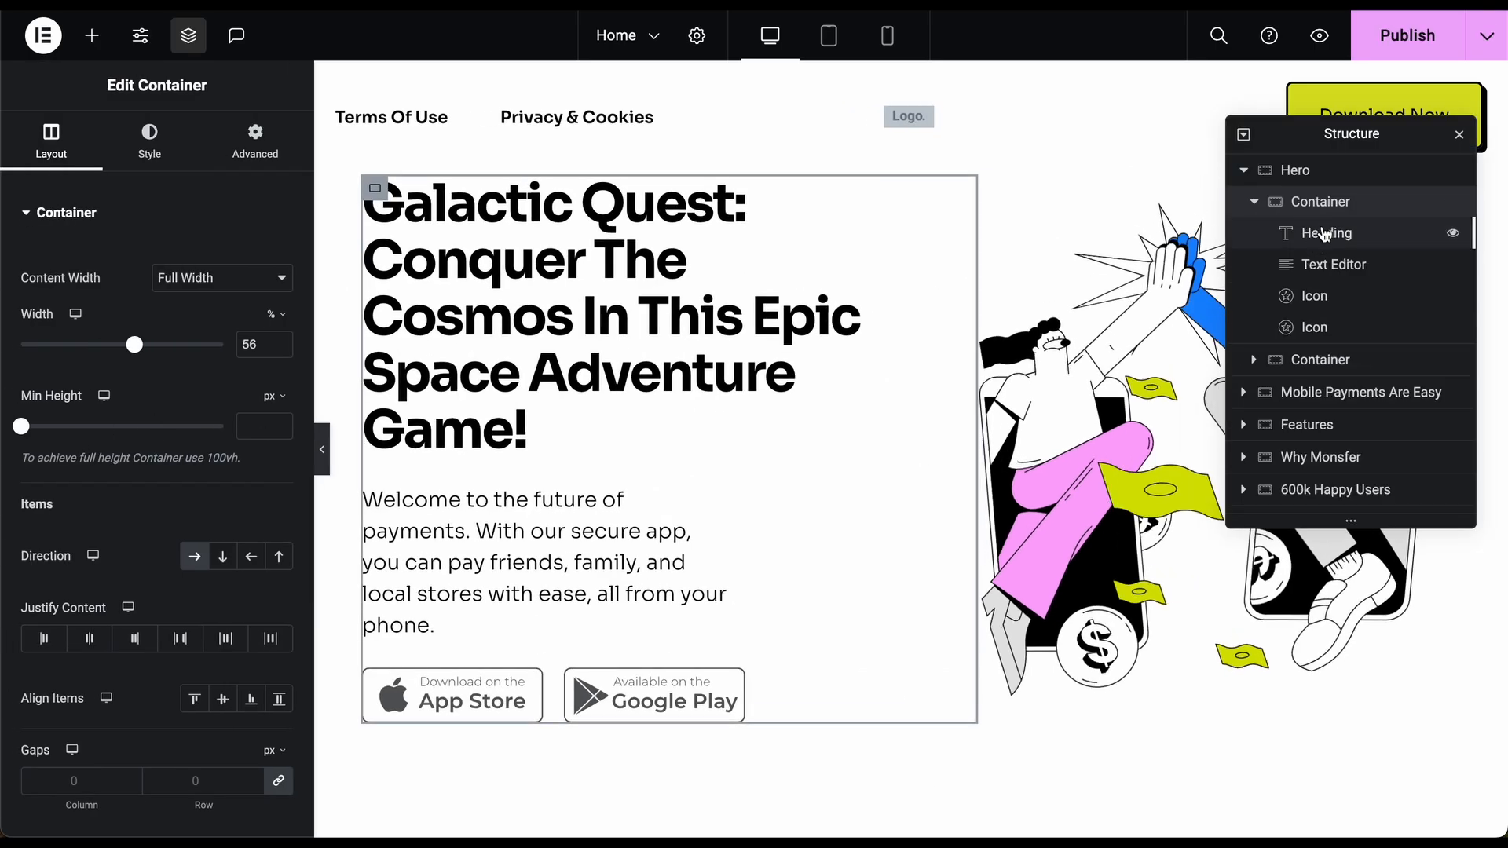
{"action": "mouse_move", "coordinate": [1327, 237]}
{"action": "left_mouse_down"}
{"action": "mouse_move", "coordinate": [1327, 273]}
{"action": "mouse_move", "coordinate": [1329, 232]}
{"action": "left_mouse_up"}
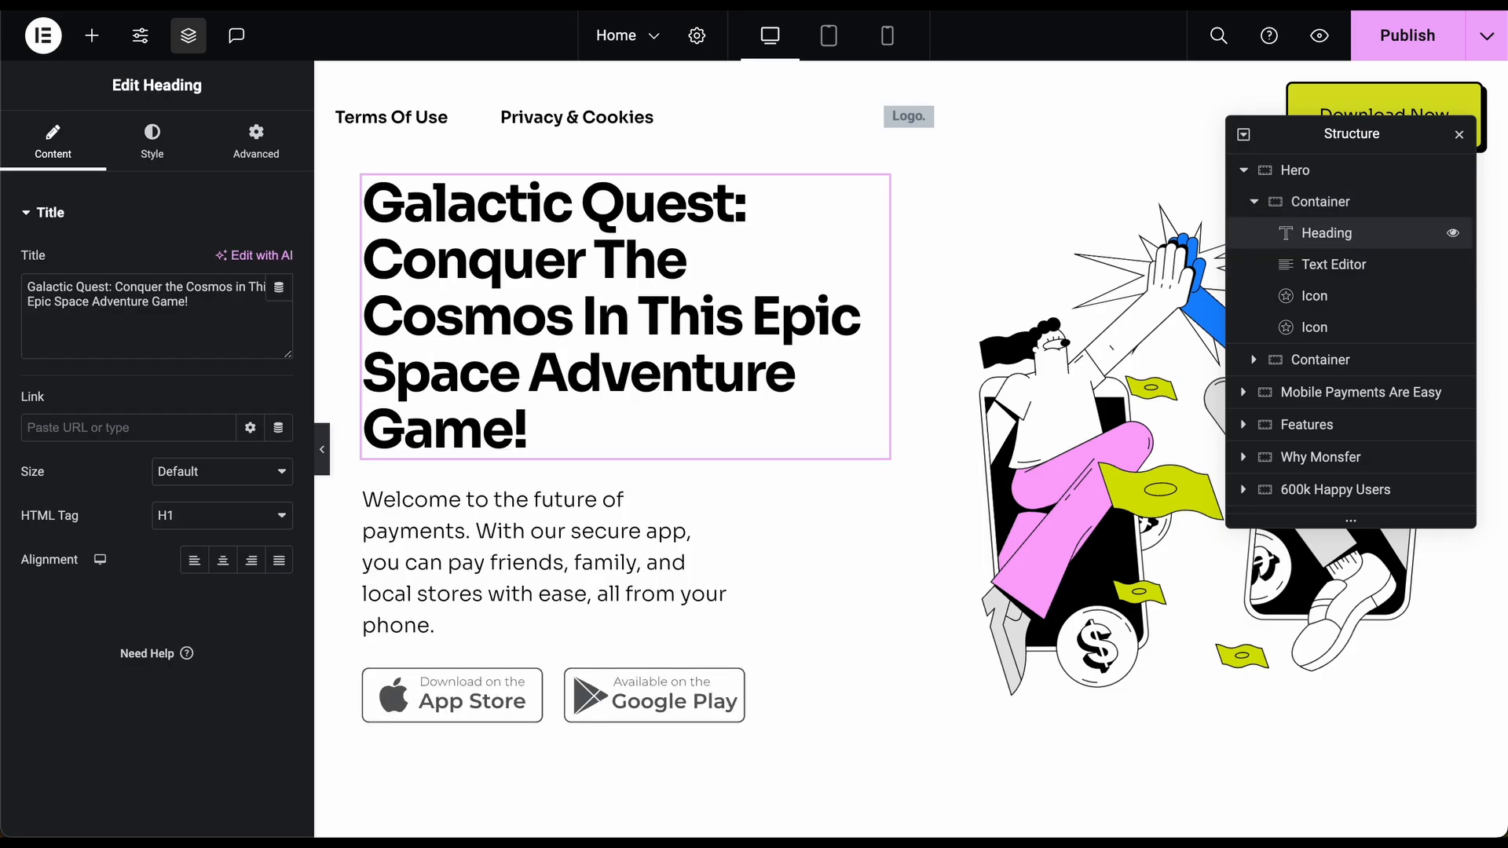
{"action": "left_click_drag", "start_coordinate": [877, 189], "coordinate": [837, 510]}
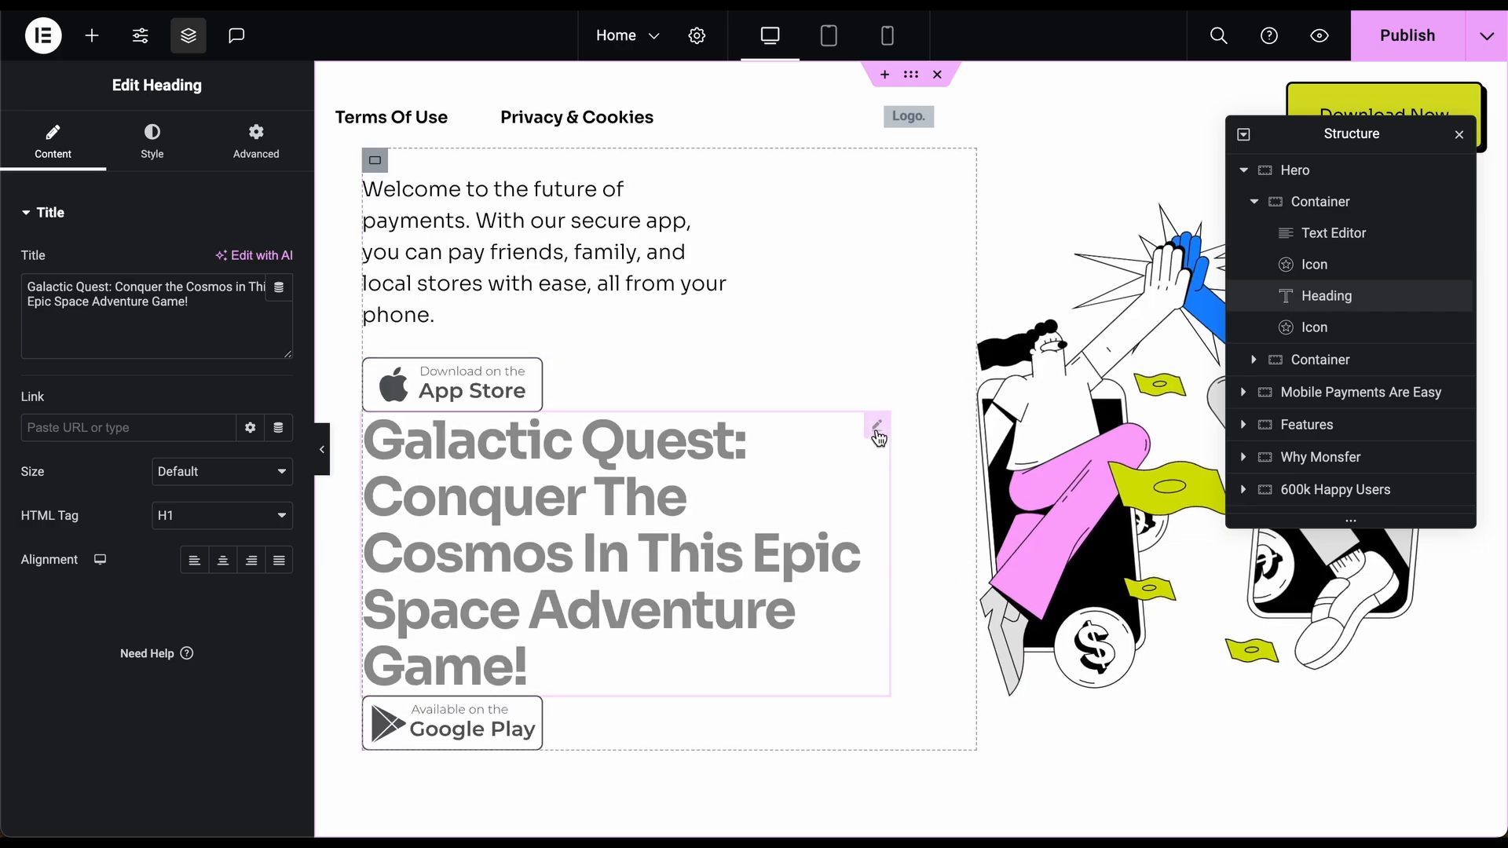
{"action": "left_click_drag", "start_coordinate": [878, 431], "coordinate": [874, 184]}
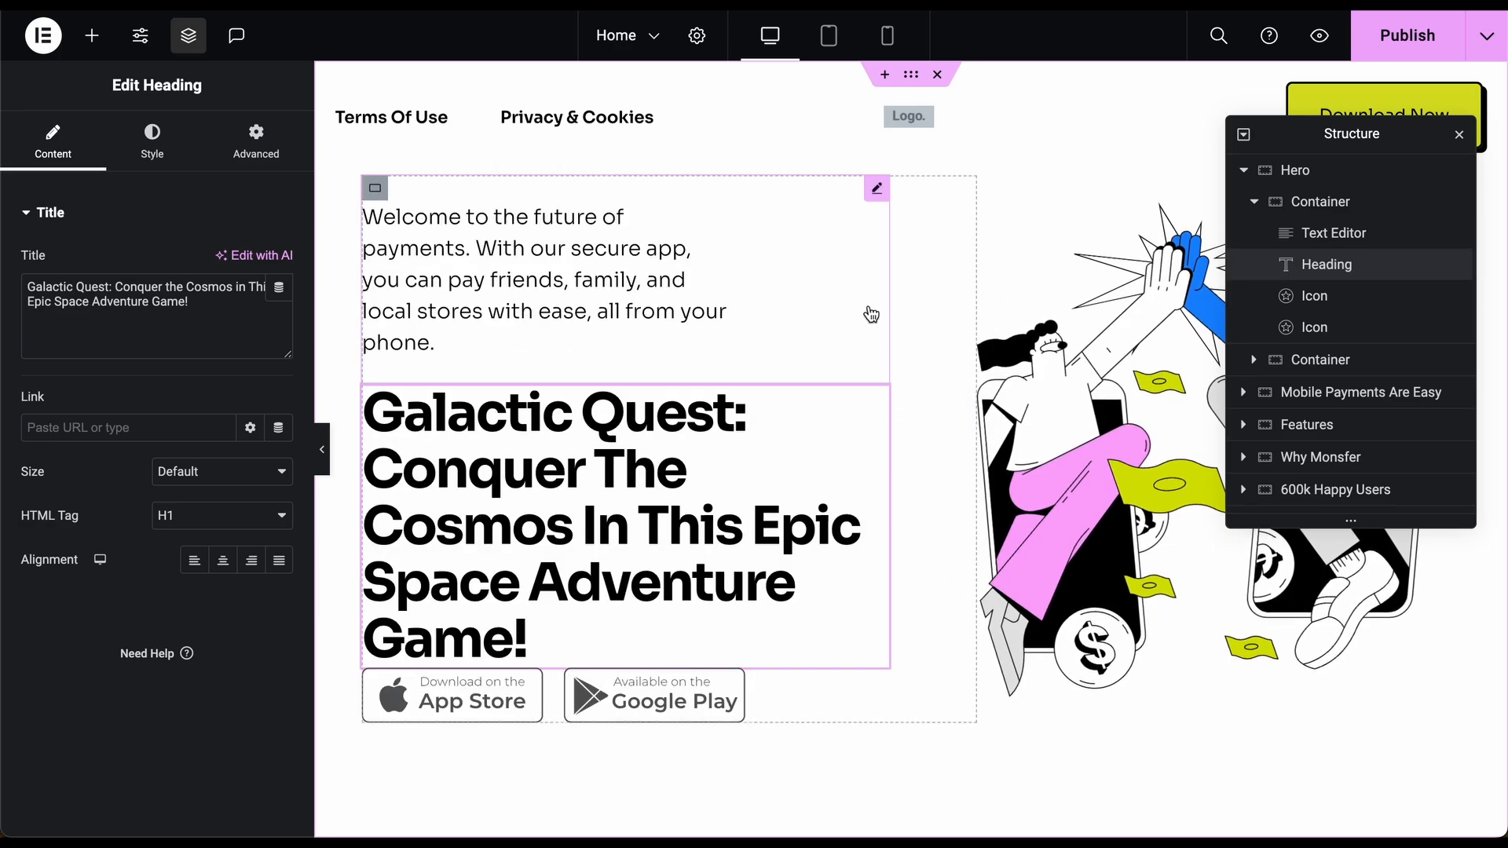
{"action": "left_click_drag", "start_coordinate": [877, 398], "coordinate": [836, 197]}
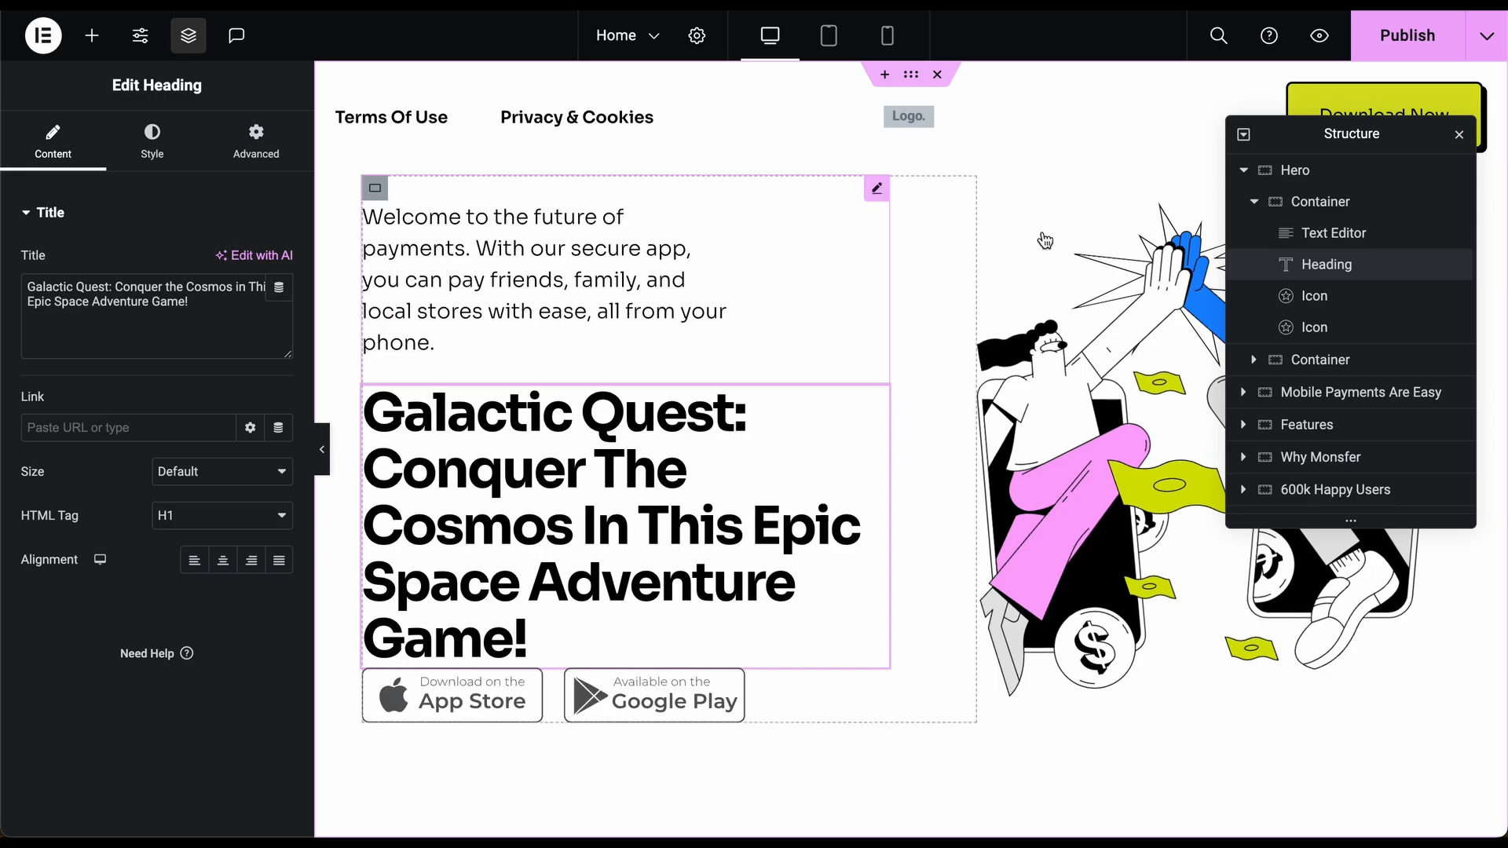
{"action": "left_click_drag", "start_coordinate": [1300, 267], "coordinate": [1303, 228]}
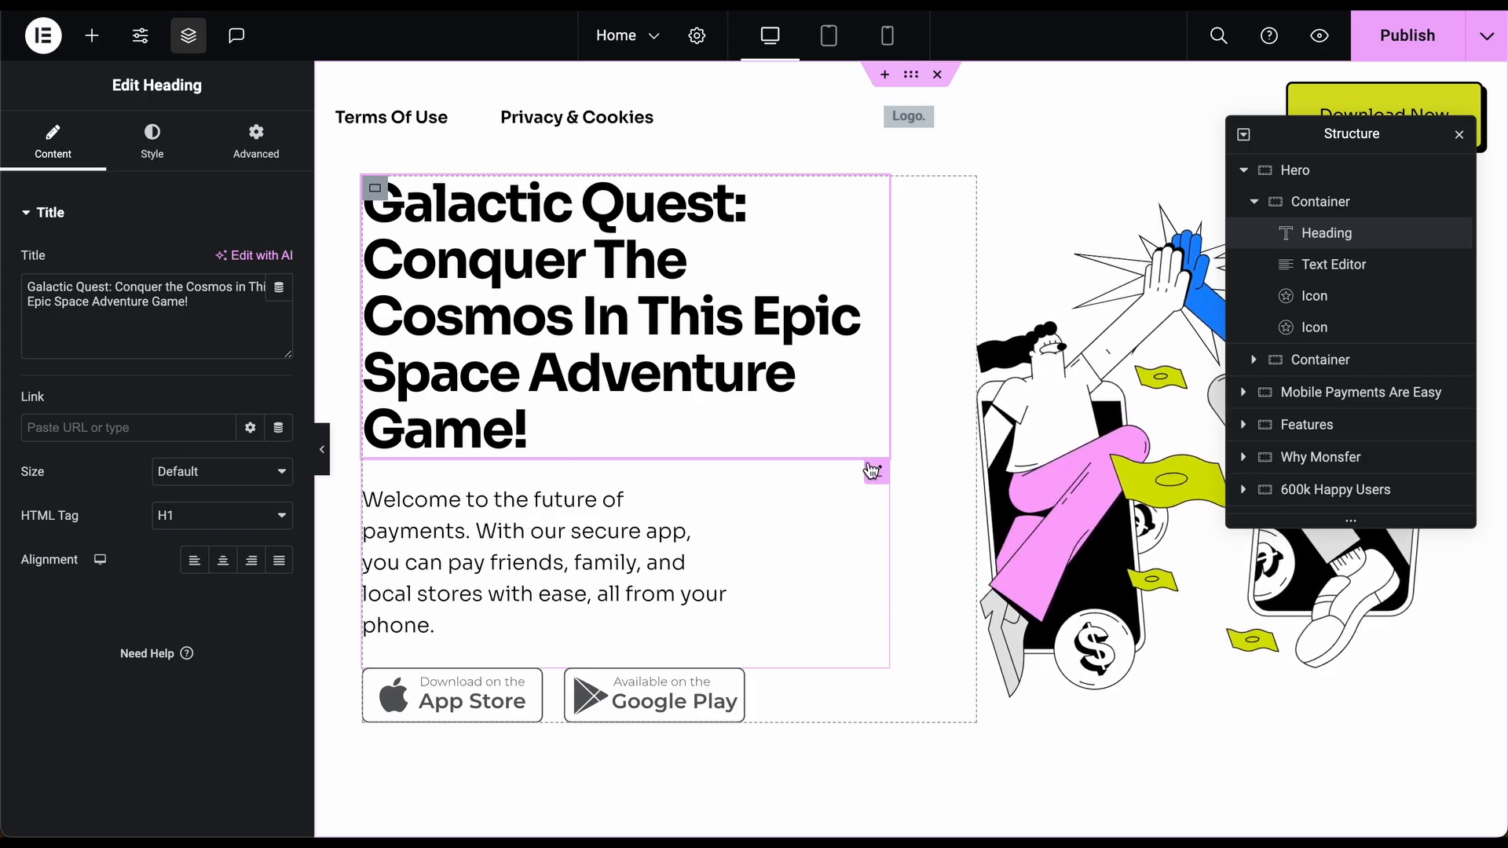
- Check the hero section at full page width and publish the Home page changes
{"action": "left_click", "coordinate": [322, 449]}
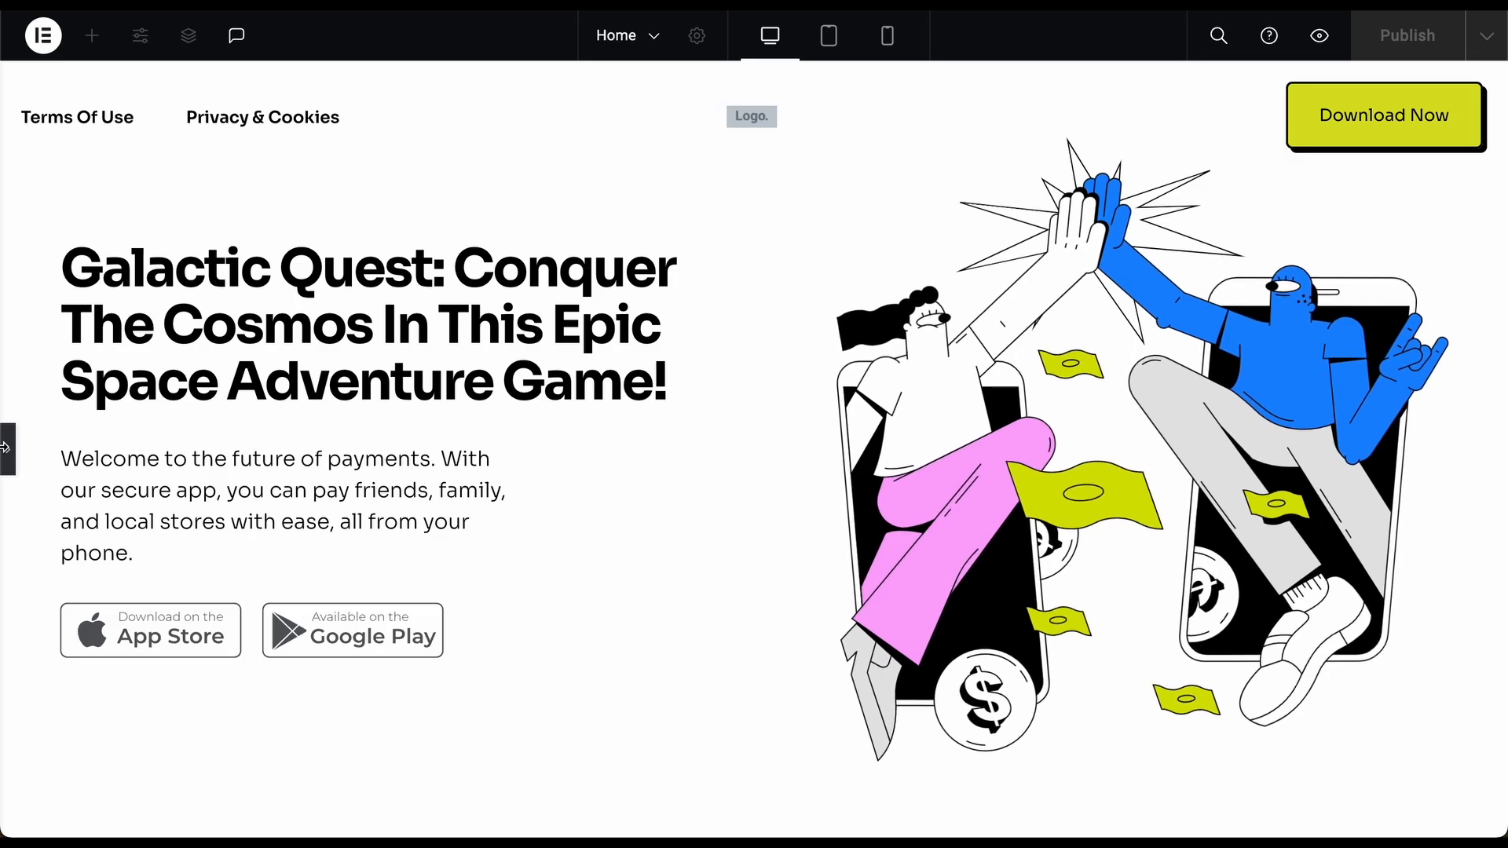
{"action": "left_click", "coordinate": [10, 459]}
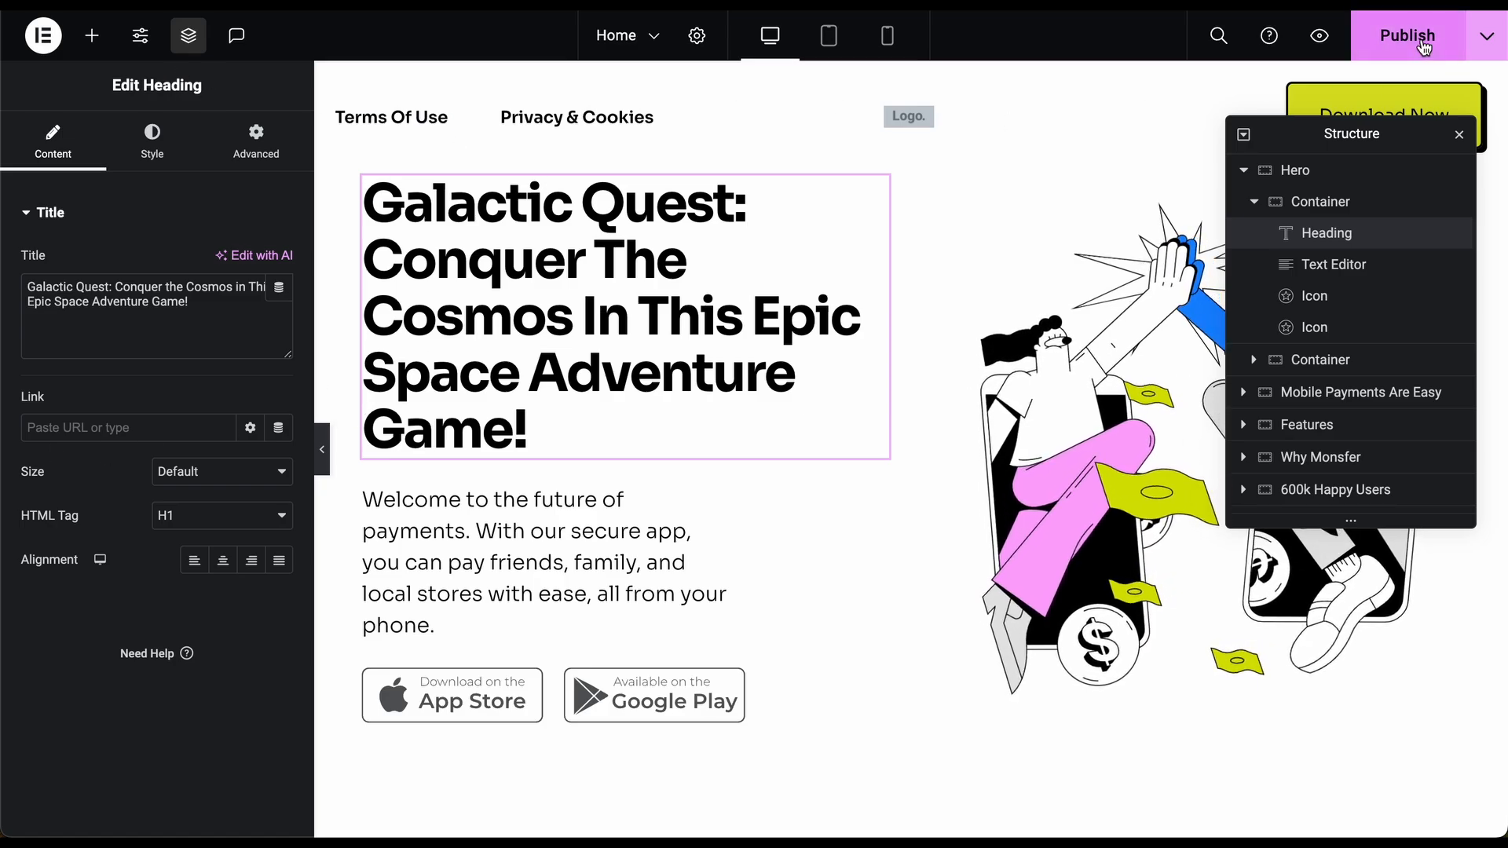
{"action": "left_click", "coordinate": [1488, 49]}
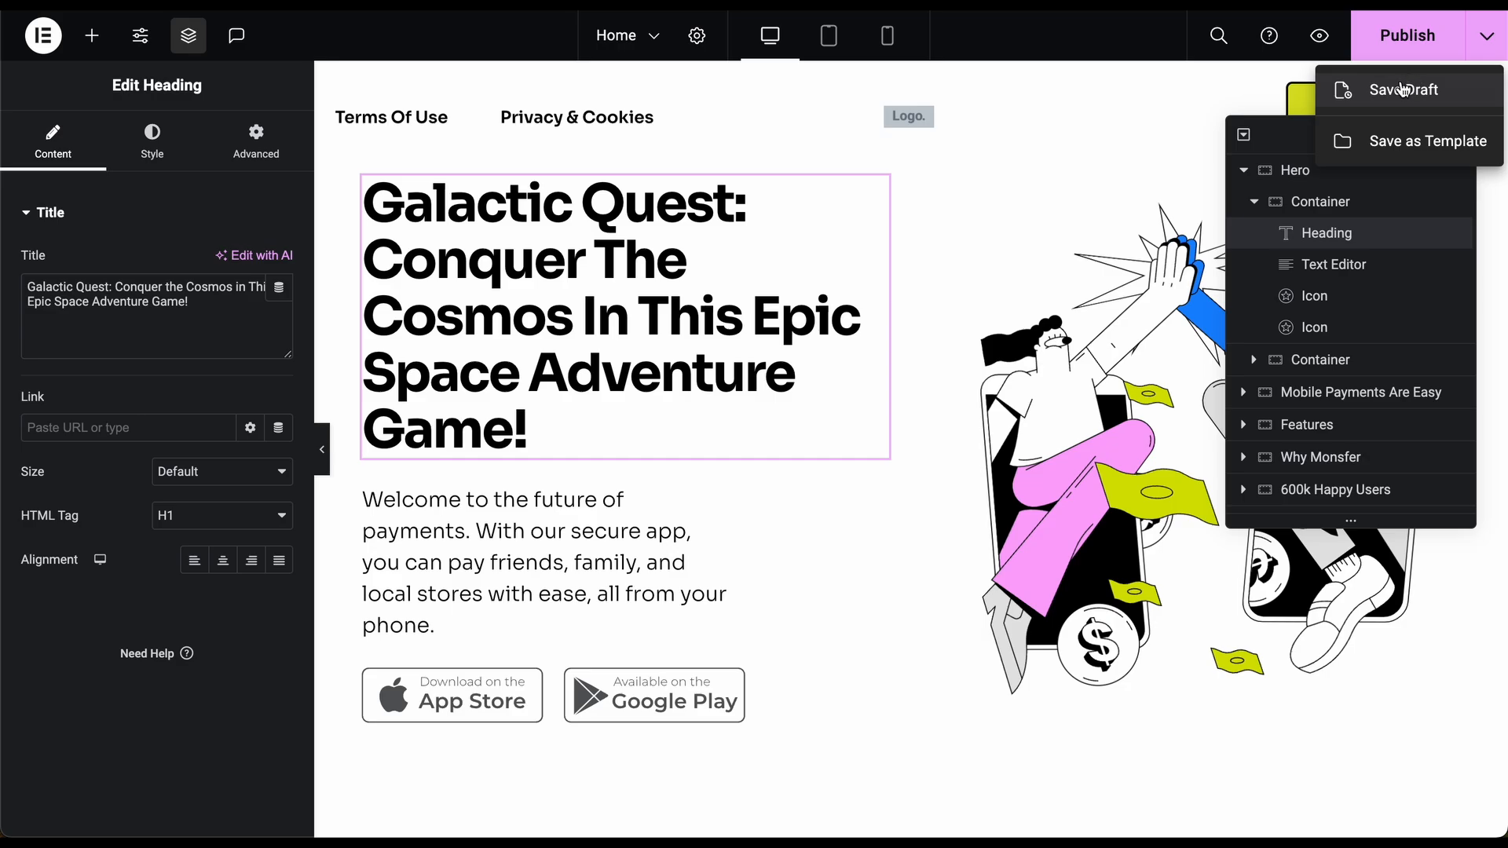
{"action": "left_click", "coordinate": [1406, 46]}
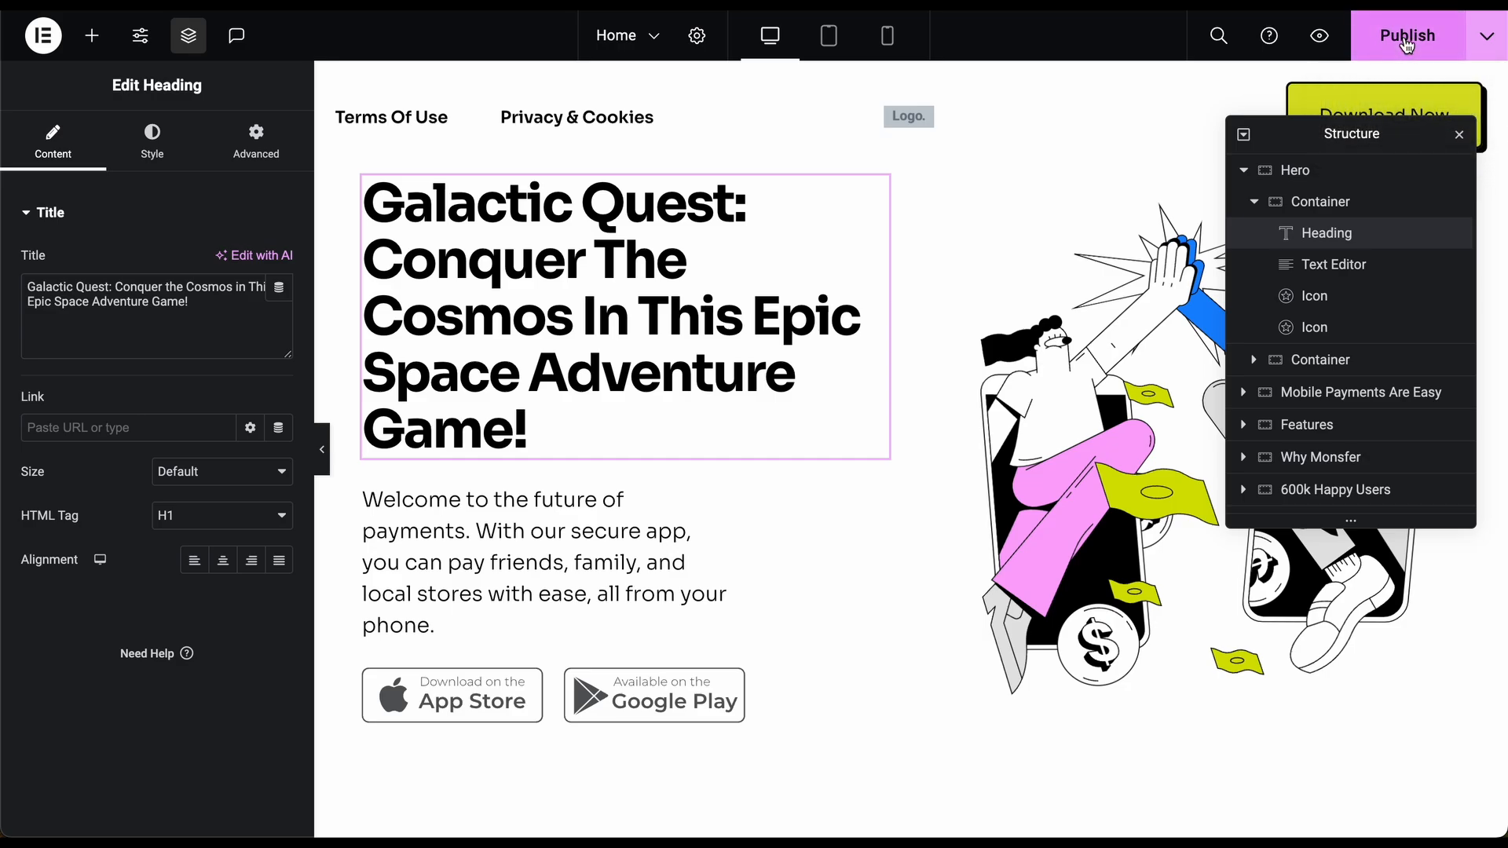
{"action": "left_click", "coordinate": [1406, 39]}
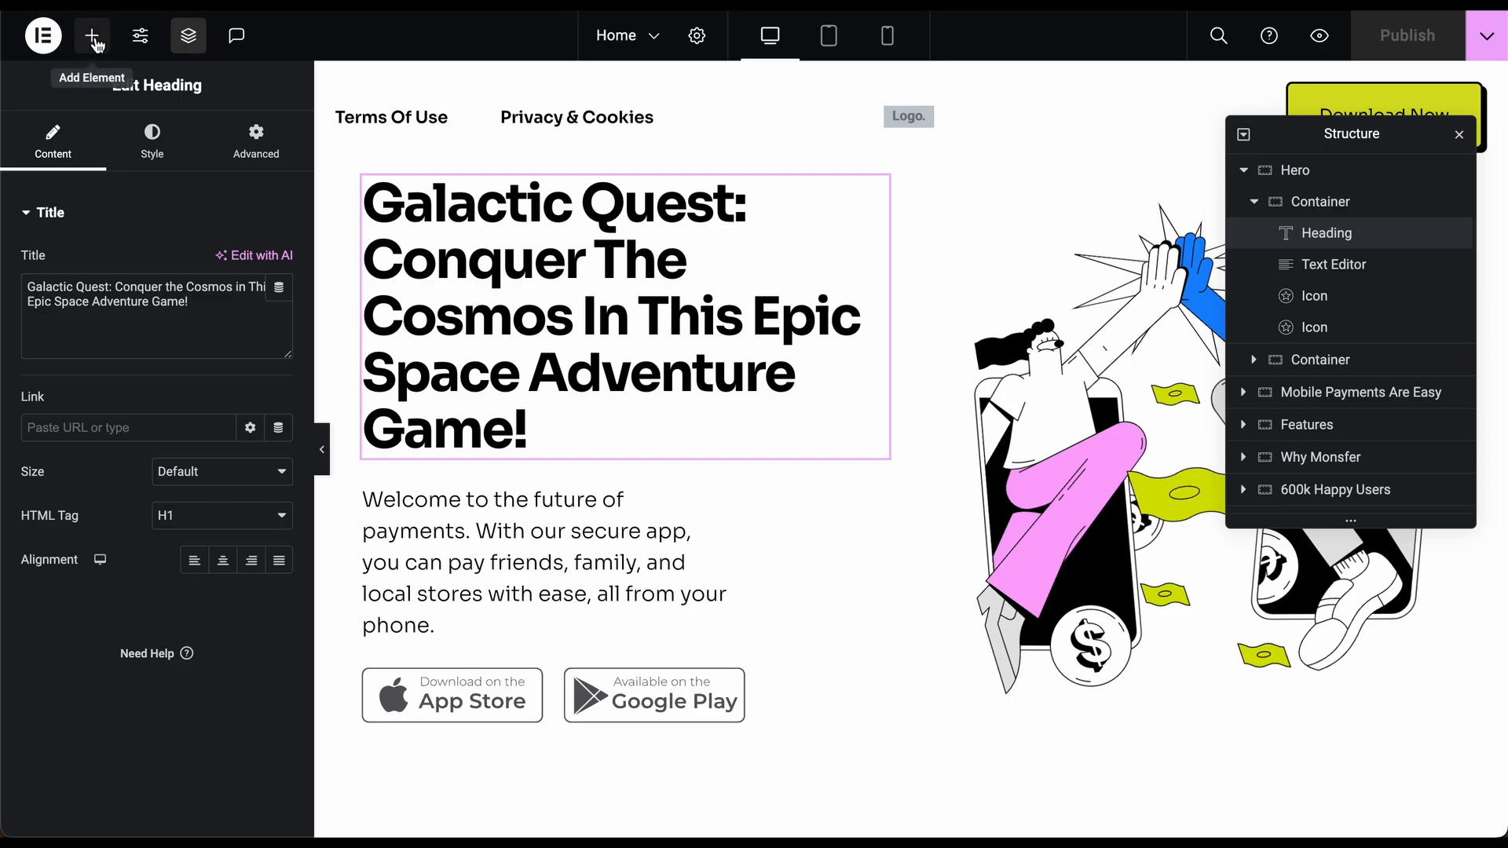
- View the site settings and switch to the management overview of this website
{"action": "left_click", "coordinate": [141, 37]}
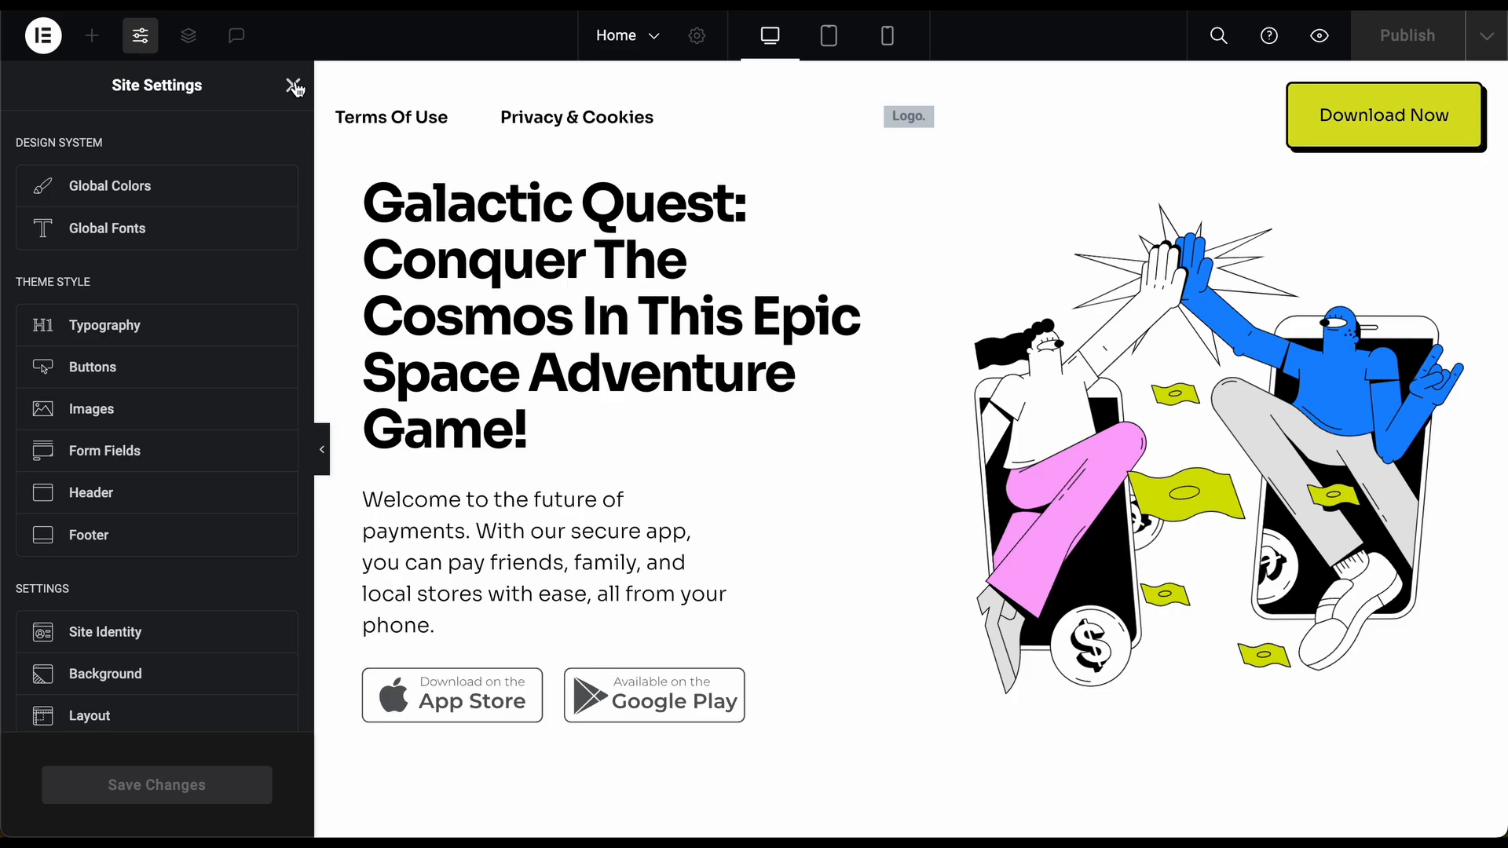
{"action": "left_click", "coordinate": [53, 46]}
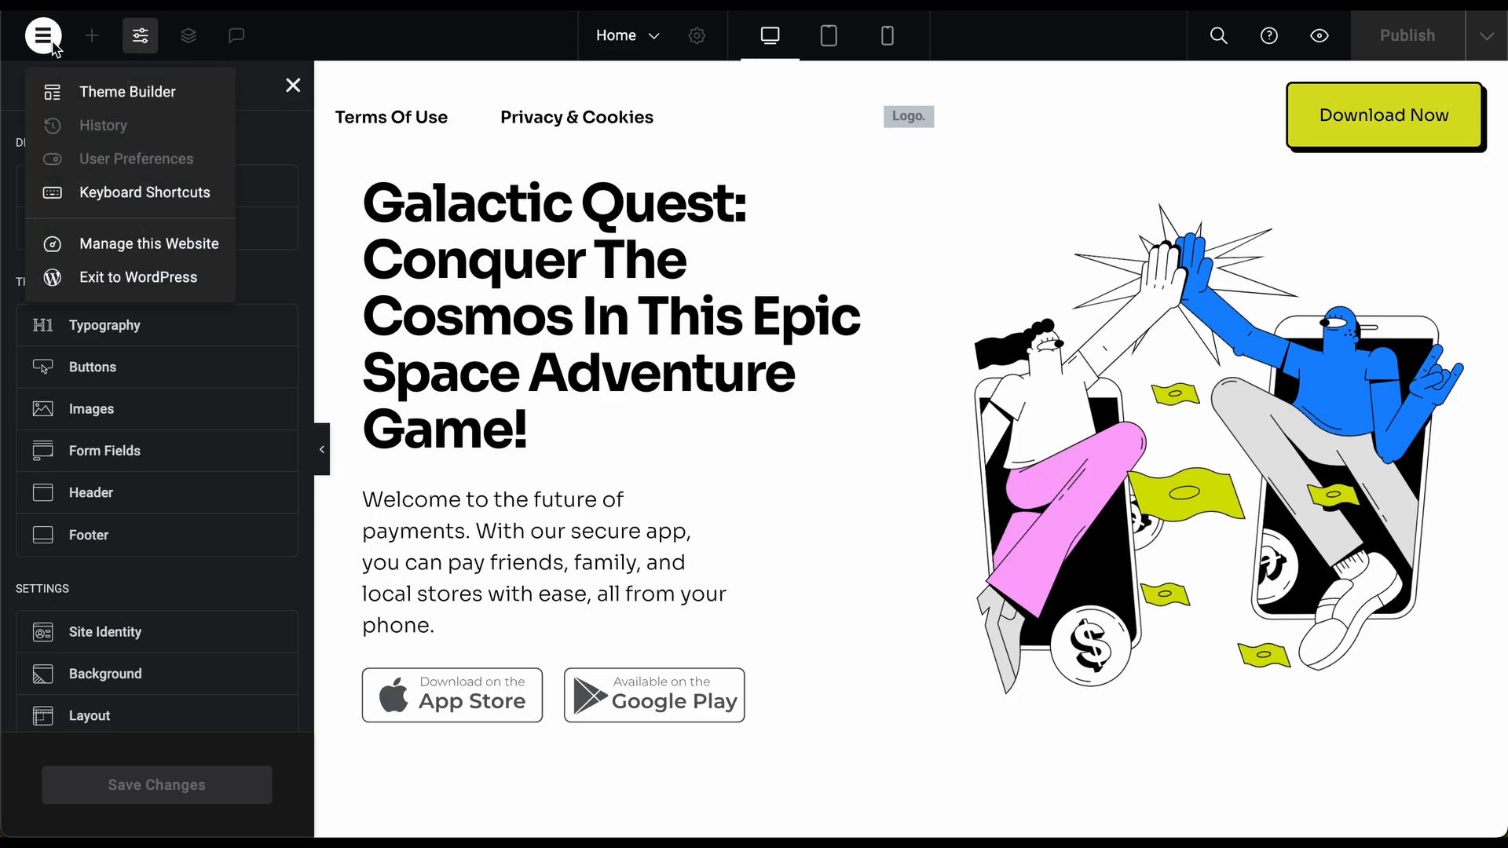
{"action": "left_click", "coordinate": [153, 250]}
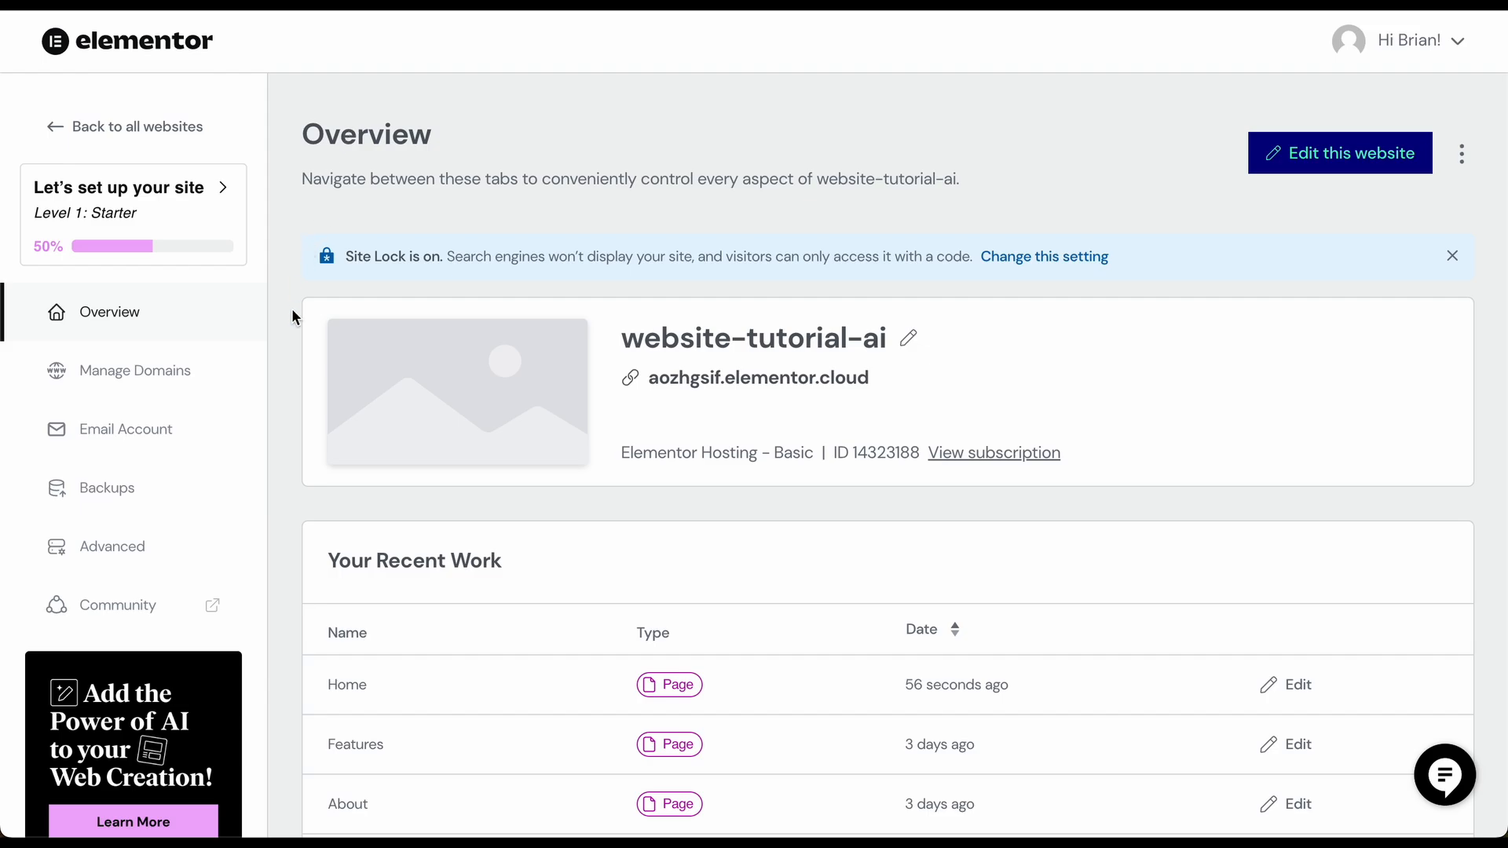
- Go back to all websites and view the details of the Elementor Hosting – Basic subscription that hosts website-tutorial-ai
{"action": "left_click", "coordinate": [177, 128]}
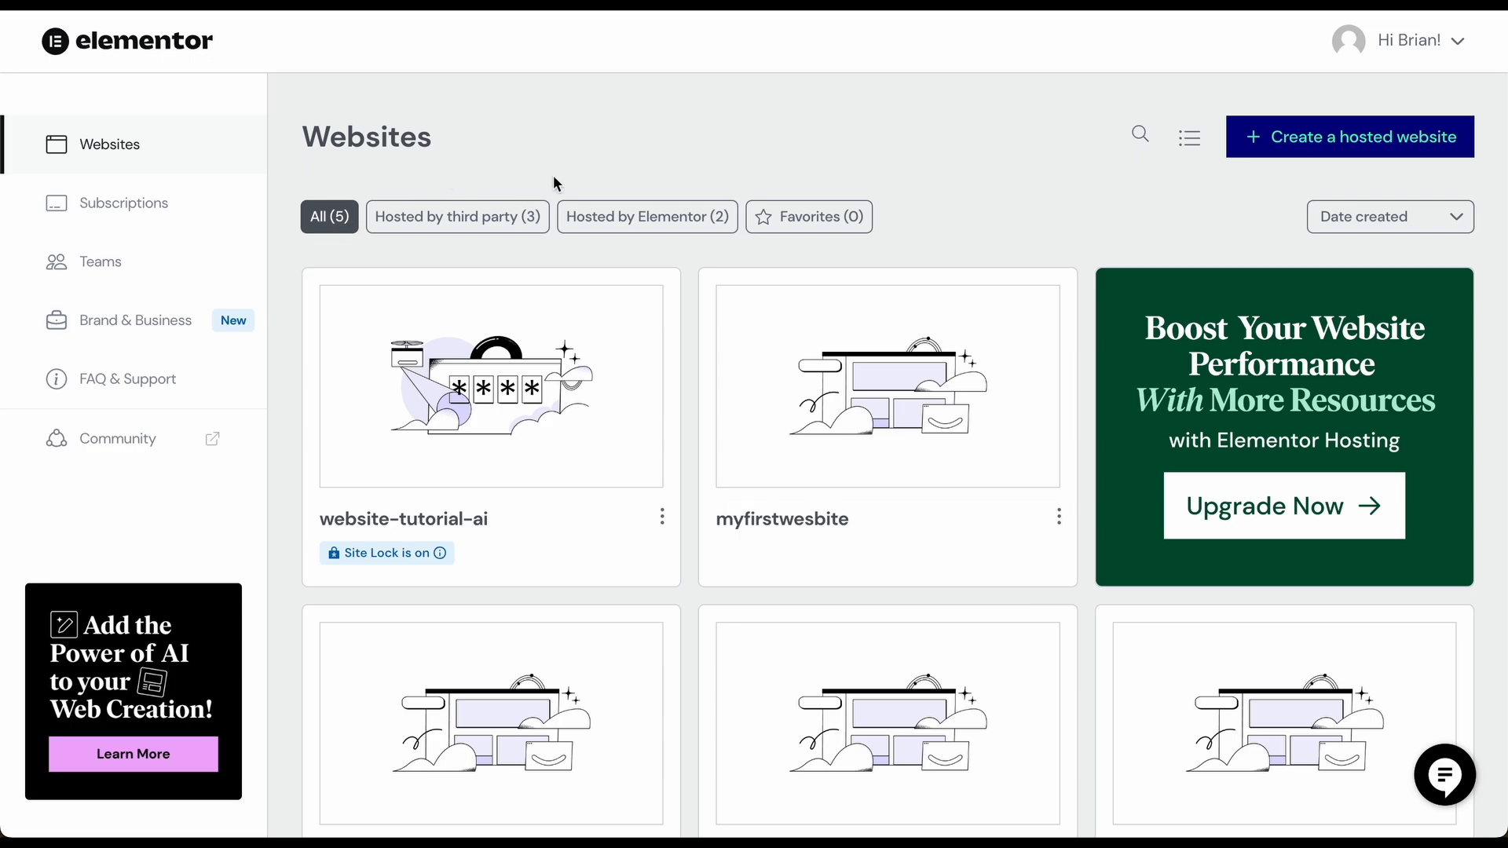
{"action": "left_click", "coordinate": [184, 205]}
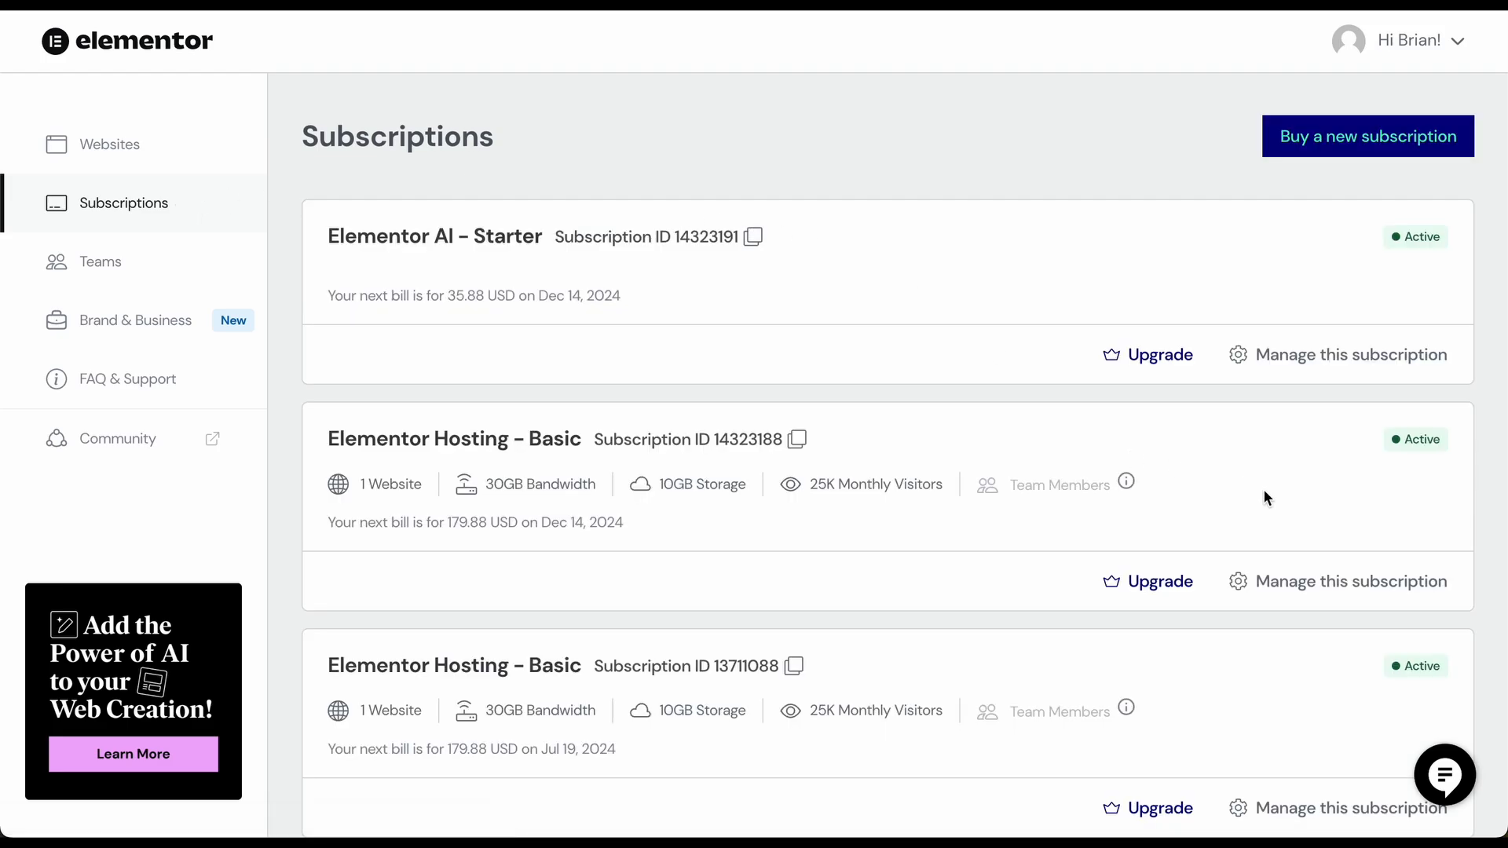
{"action": "left_click", "coordinate": [1321, 581]}
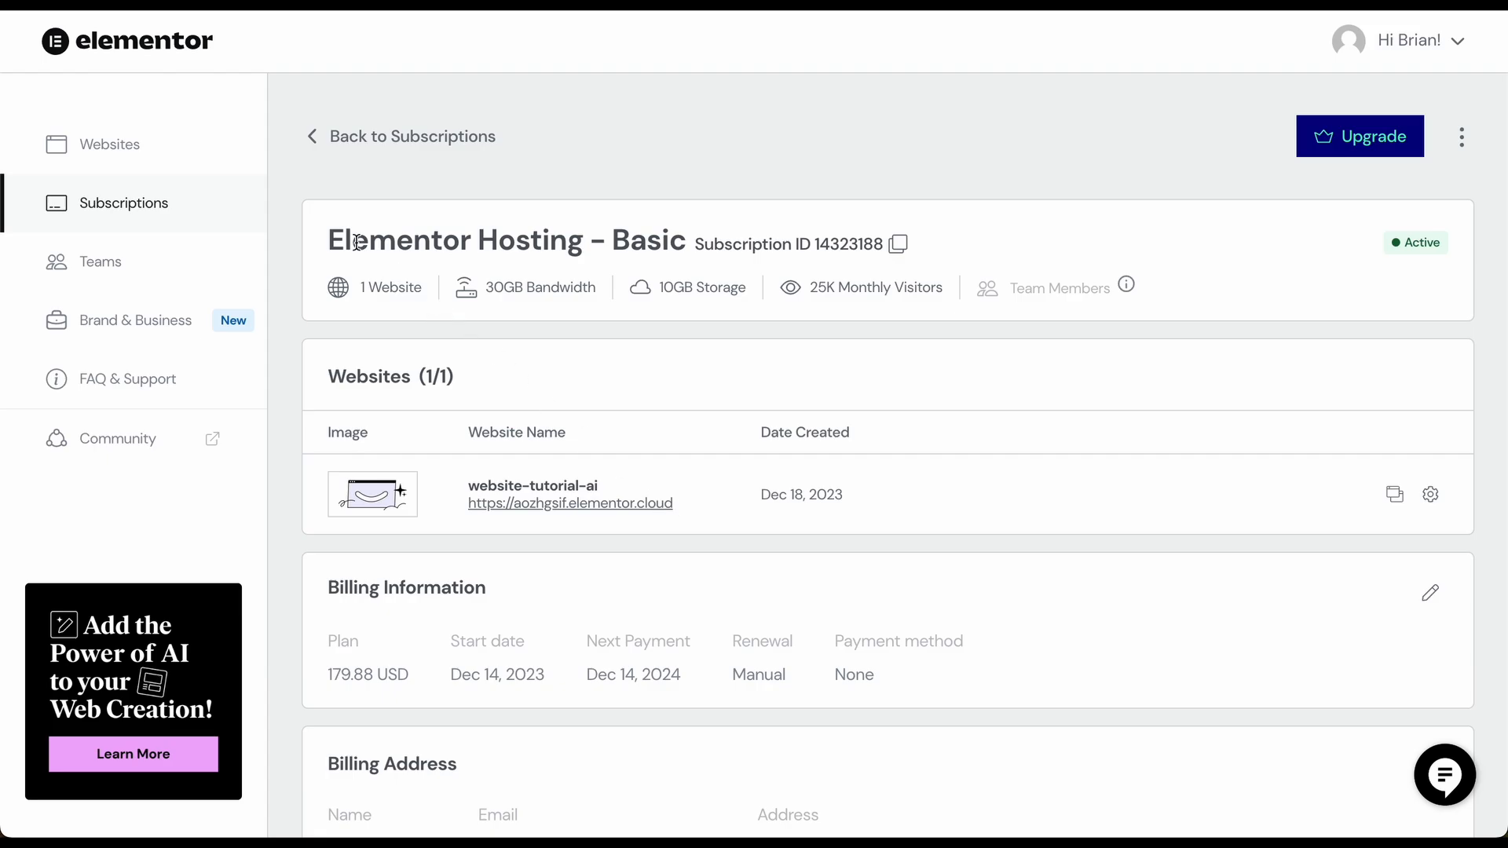
- Return to the websites overview and open website-tutorial-ai for editing with Elementor
{"action": "left_click", "coordinate": [166, 150]}
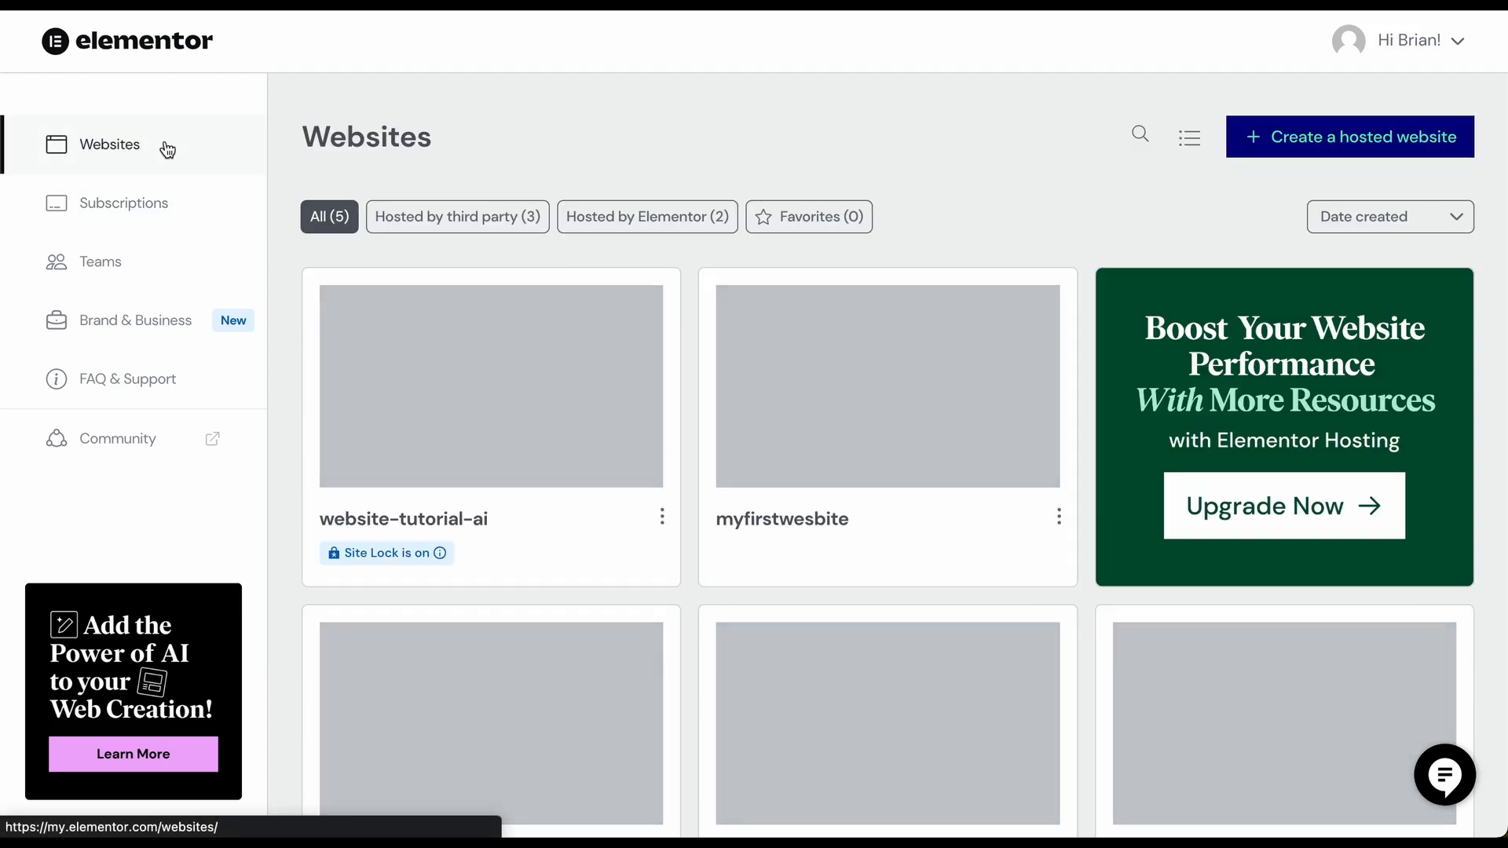
{"action": "mouse_move", "coordinate": [540, 360]}
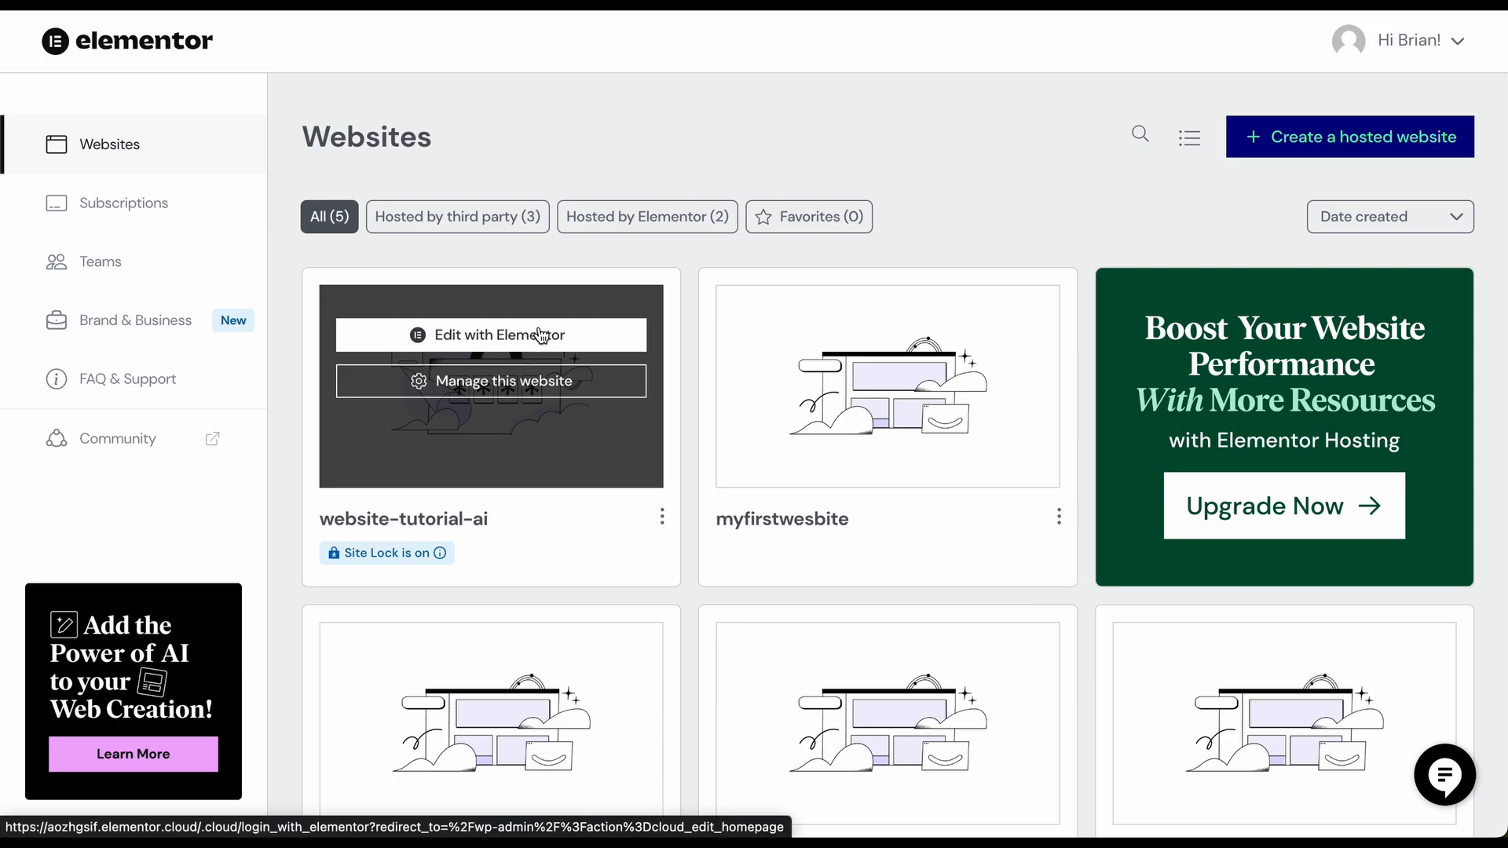
{"action": "left_click", "coordinate": [483, 337]}
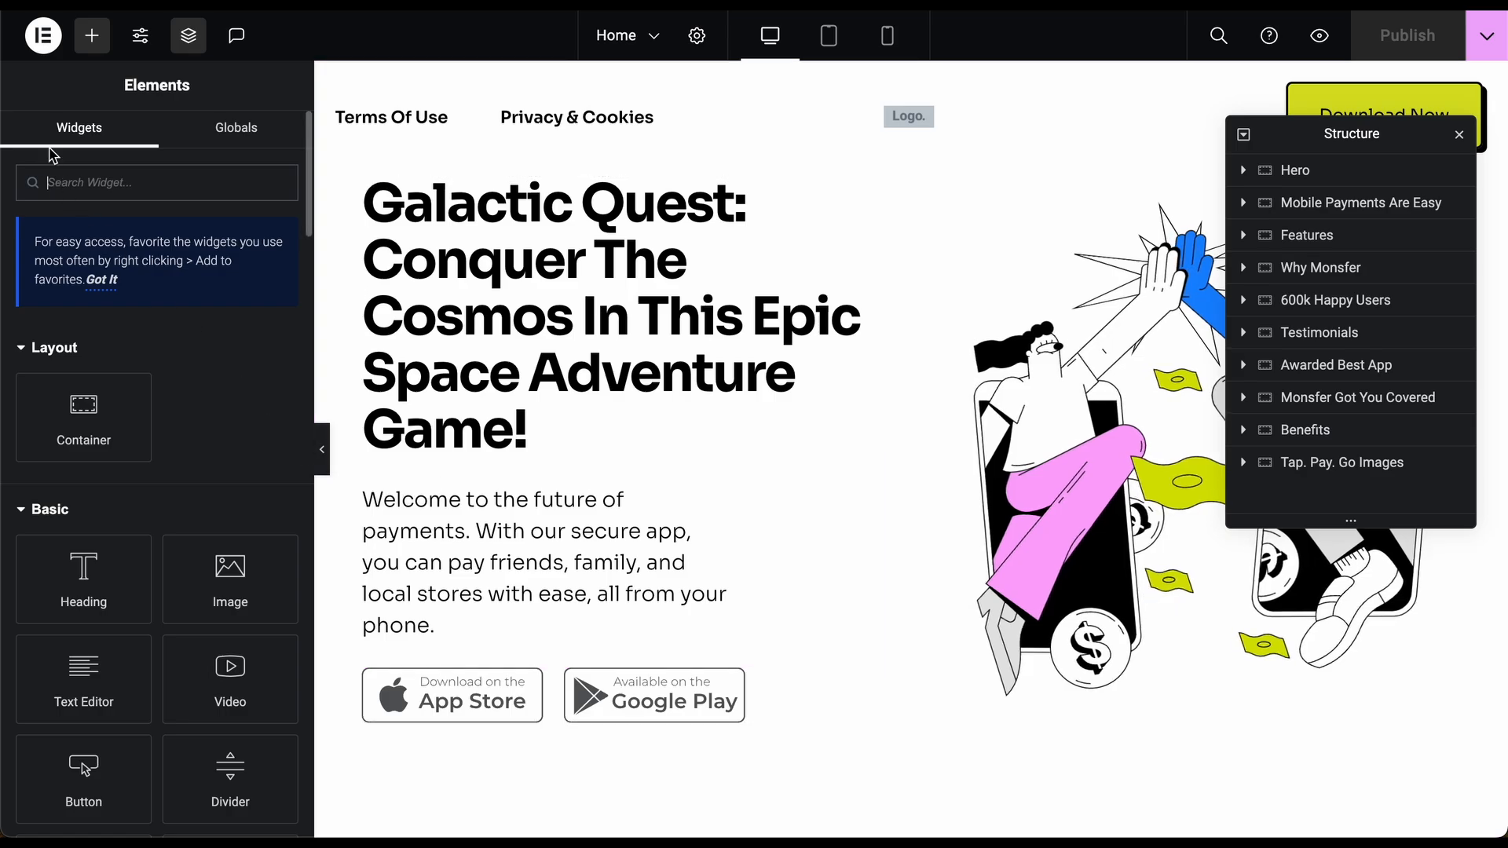
- Exit the editor to WordPress, dismiss the block editor welcome guide, and look through the site's full list of pages
{"action": "left_click", "coordinate": [42, 40]}
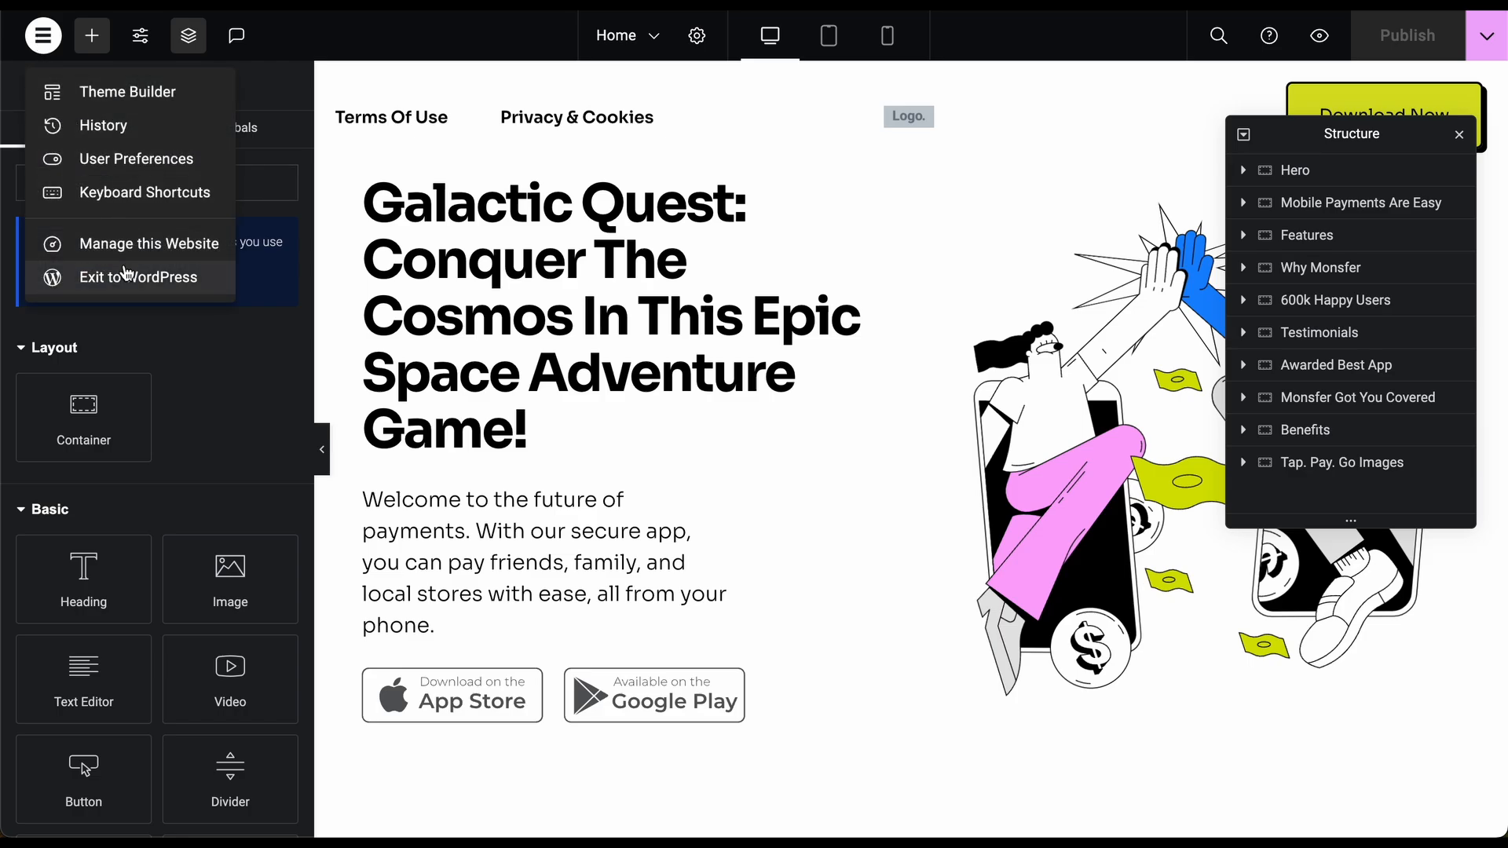
{"action": "left_click", "coordinate": [127, 277]}
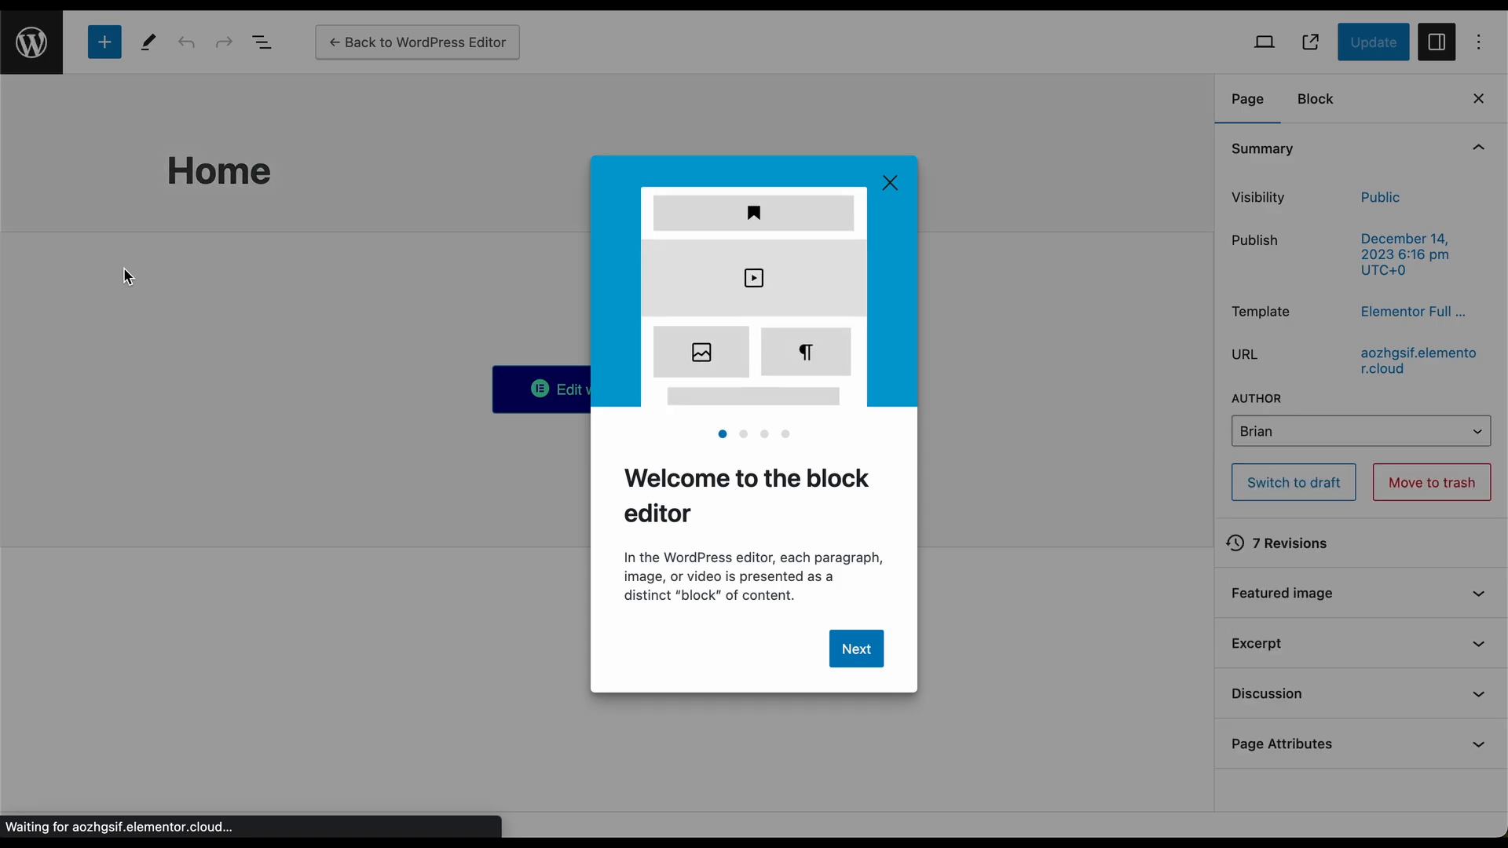
{"action": "left_click", "coordinate": [888, 181]}
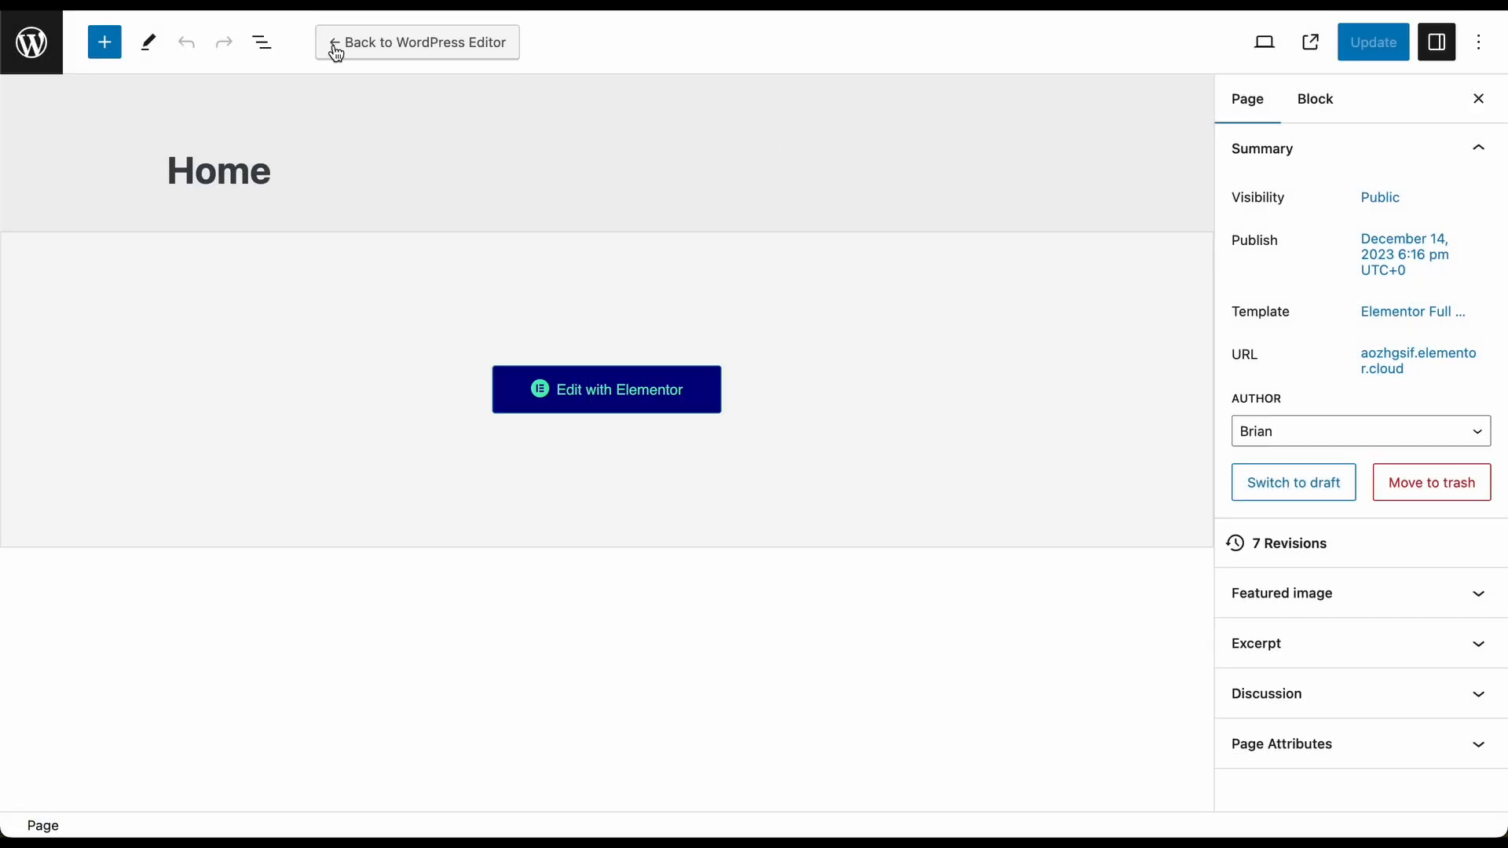
{"action": "left_click", "coordinate": [38, 60]}
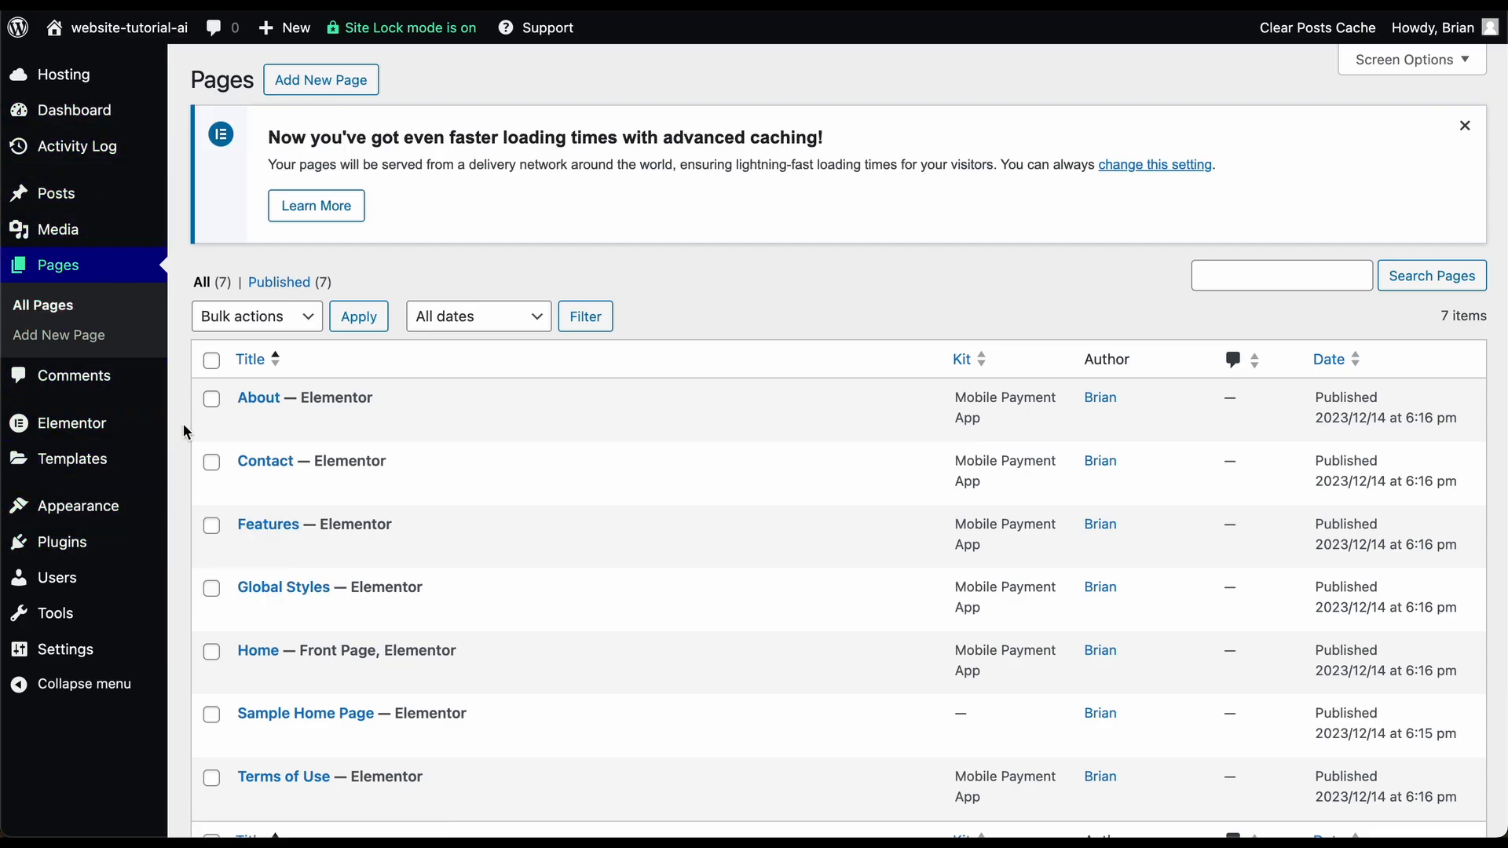
{"action": "scroll", "coordinate": [182, 423], "scroll_direction": "down", "scroll_amount": 5}
{"action": "scroll", "coordinate": [183, 425], "scroll_direction": "up", "scroll_amount": 5}
{"action": "mouse_move", "coordinate": [114, 224]}
- Go to the WordPress dashboard and reopen the Home page in the Elementor editor from there
{"action": "left_click", "coordinate": [123, 112]}
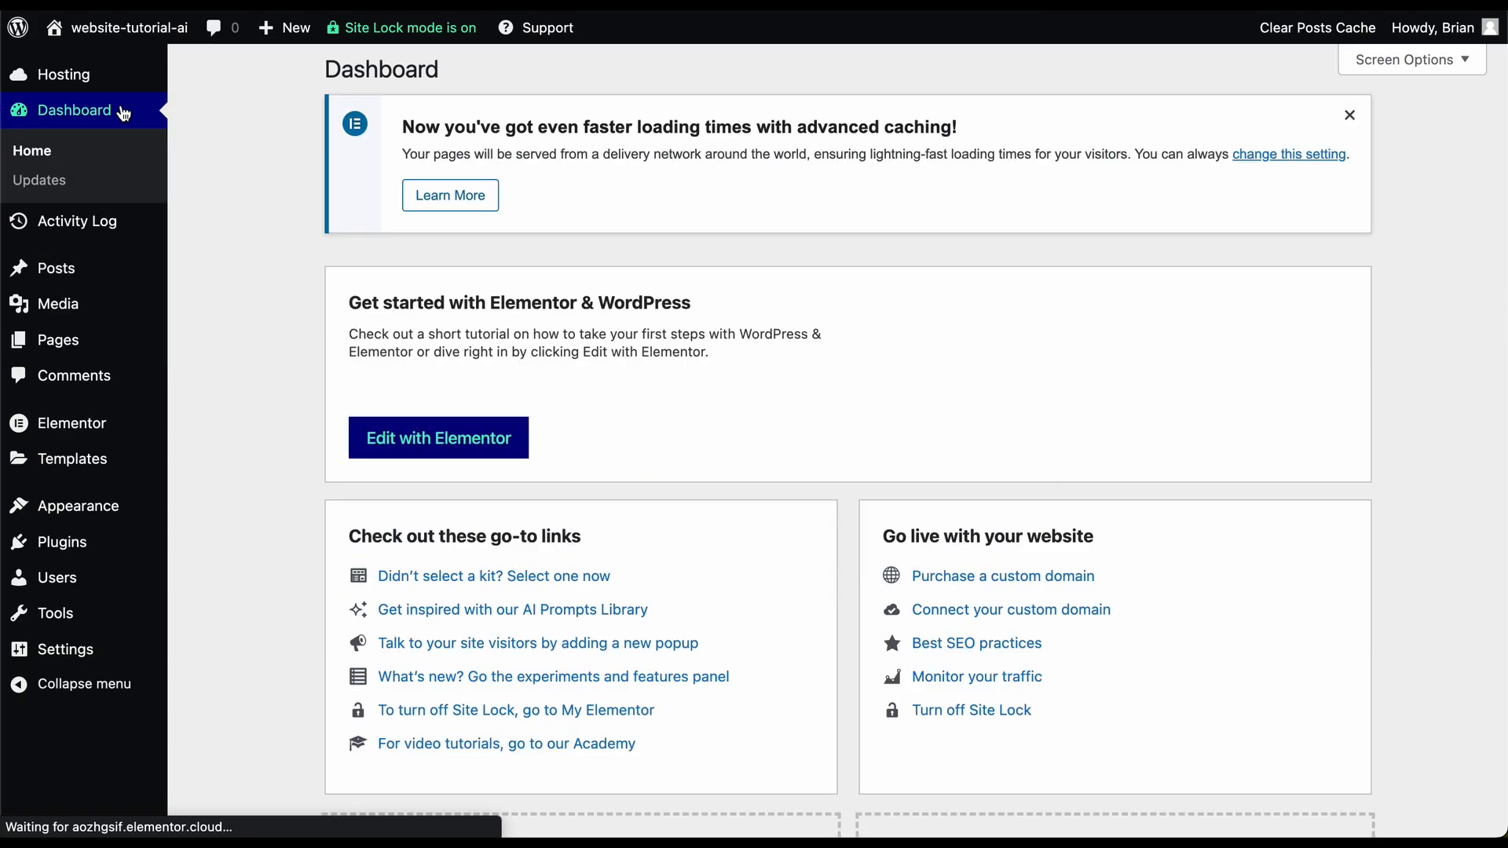
{"action": "left_click", "coordinate": [127, 29]}
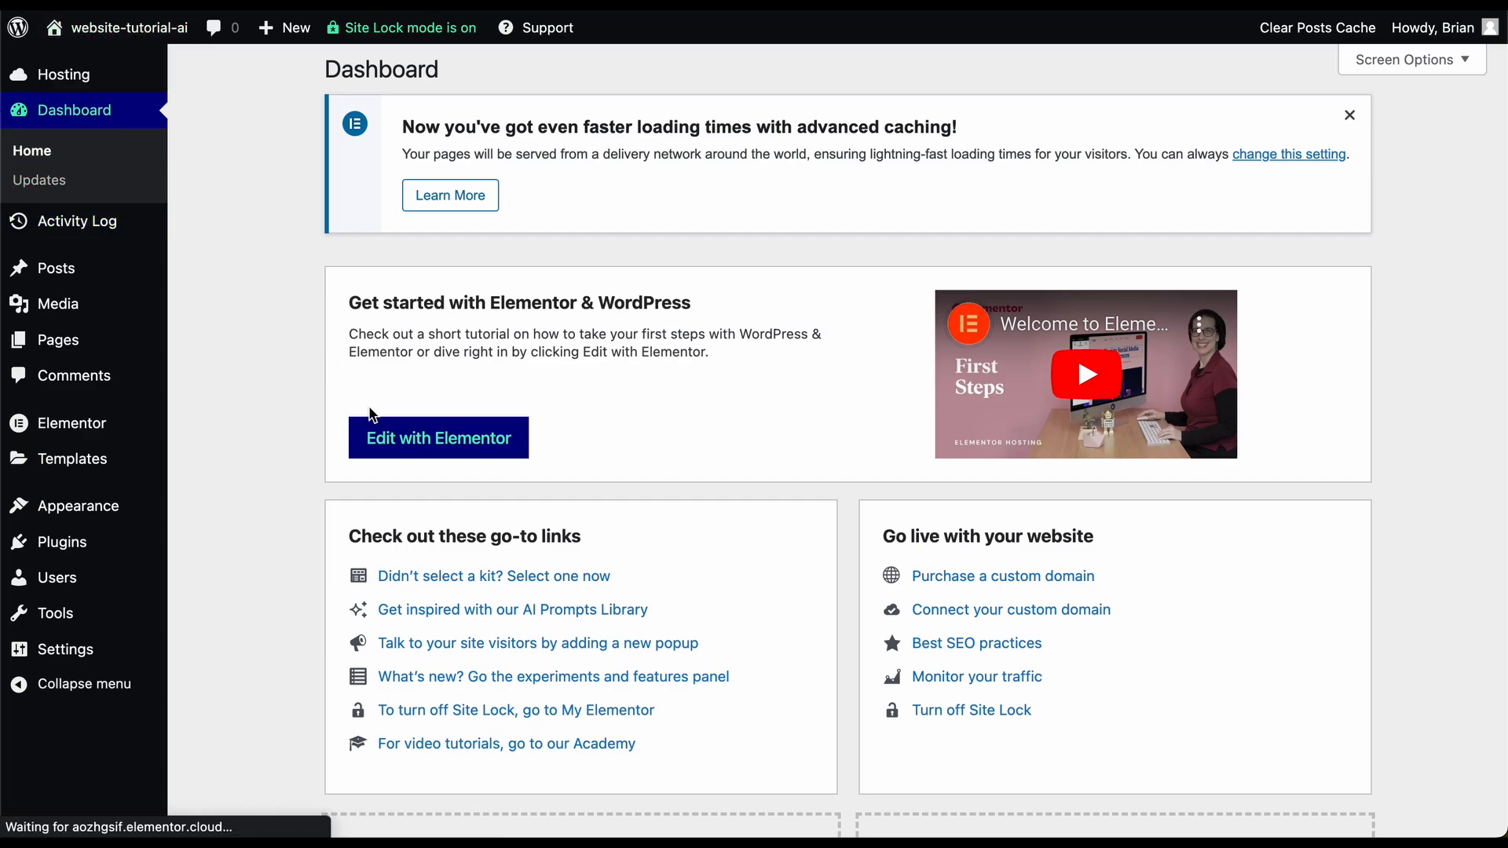
{"action": "left_click", "coordinate": [396, 438]}
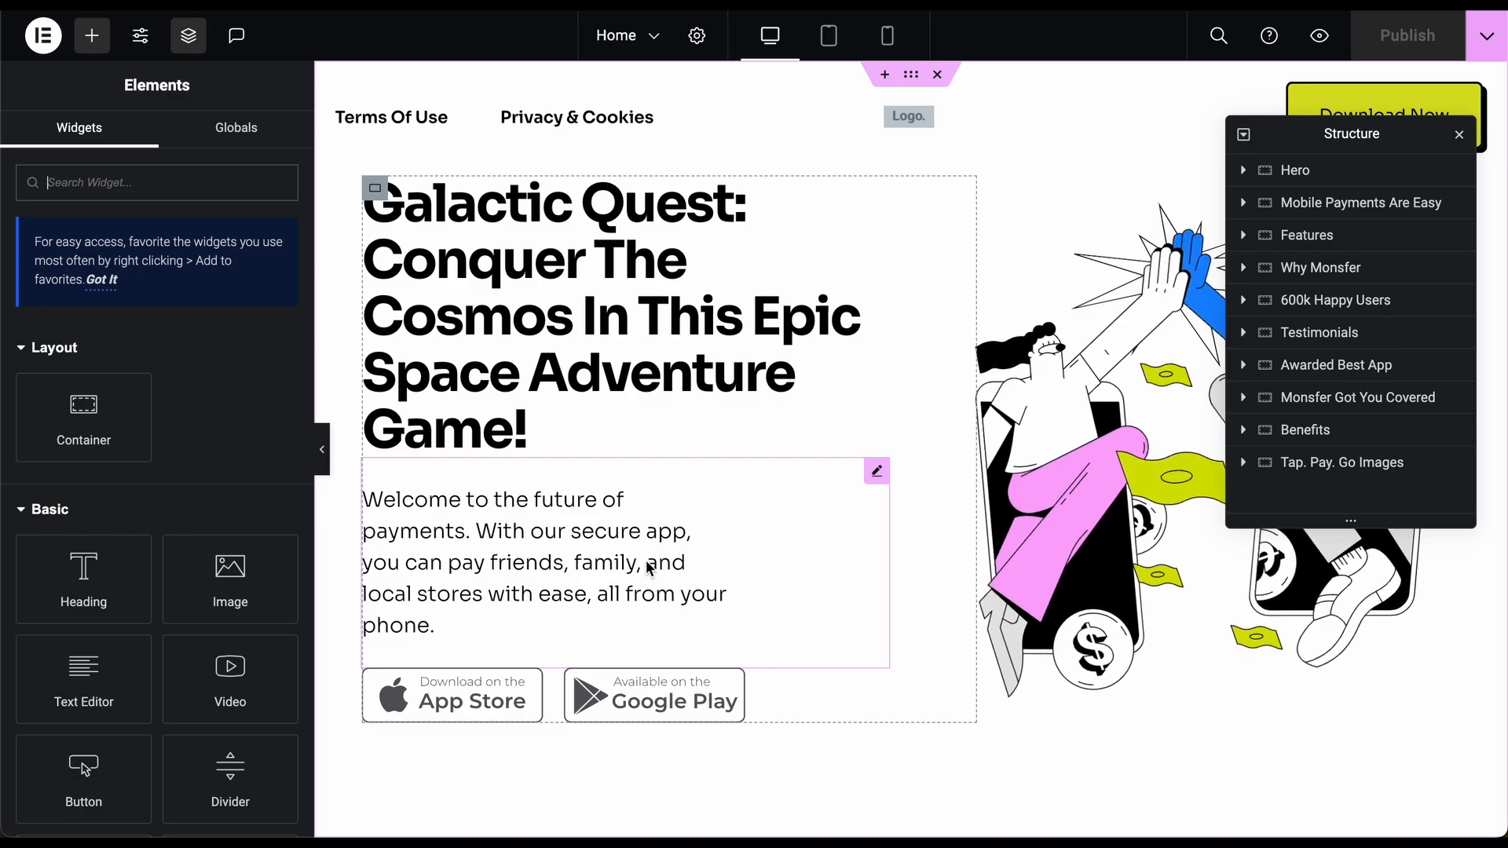
- Delete the text paragraph below the hero heading
{"action": "left_click", "coordinate": [701, 547]}
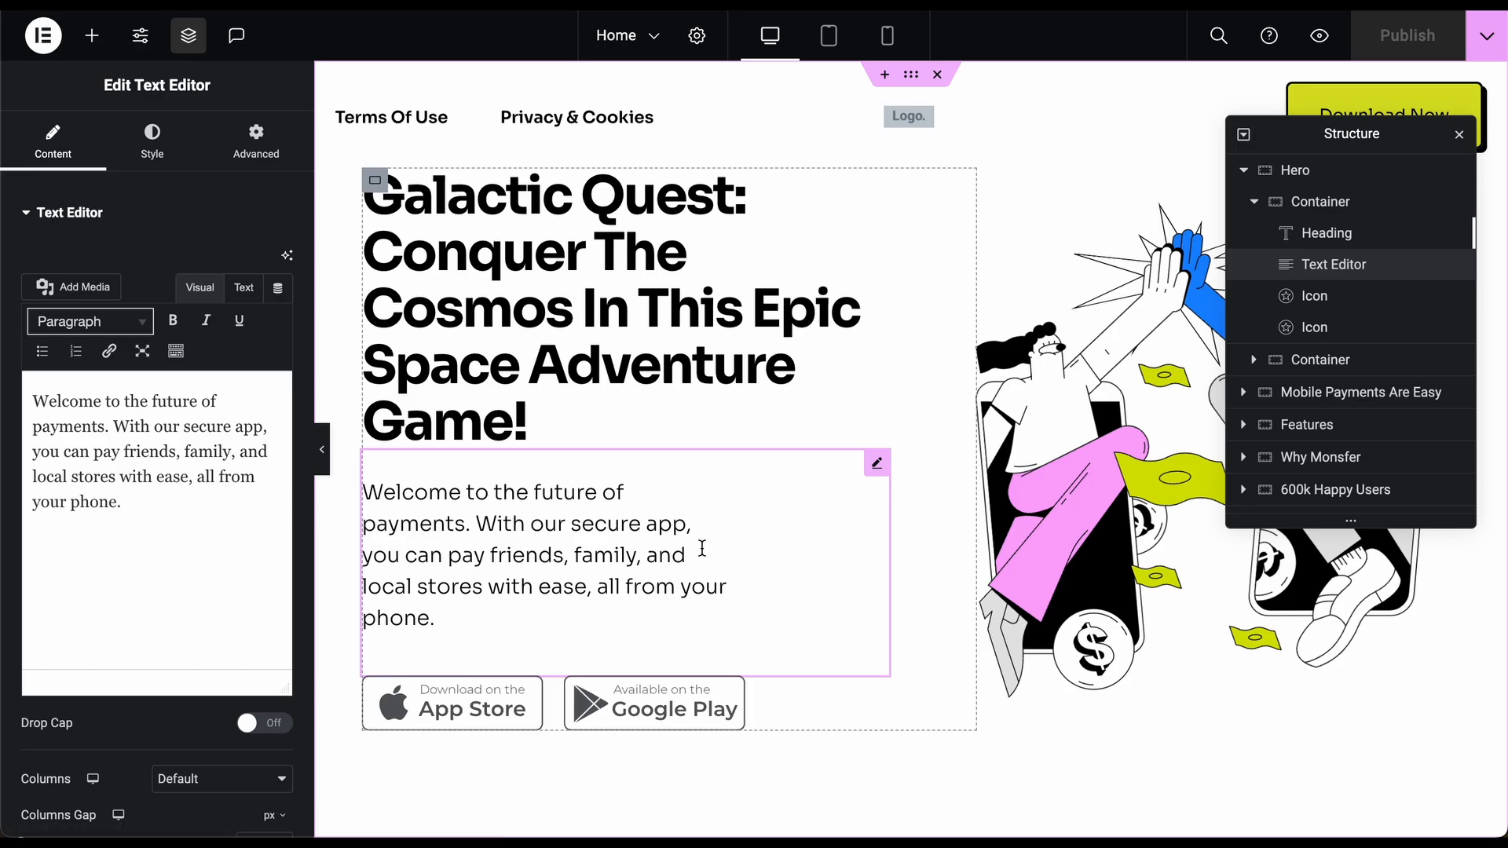
{"action": "right_click", "coordinate": [879, 470]}
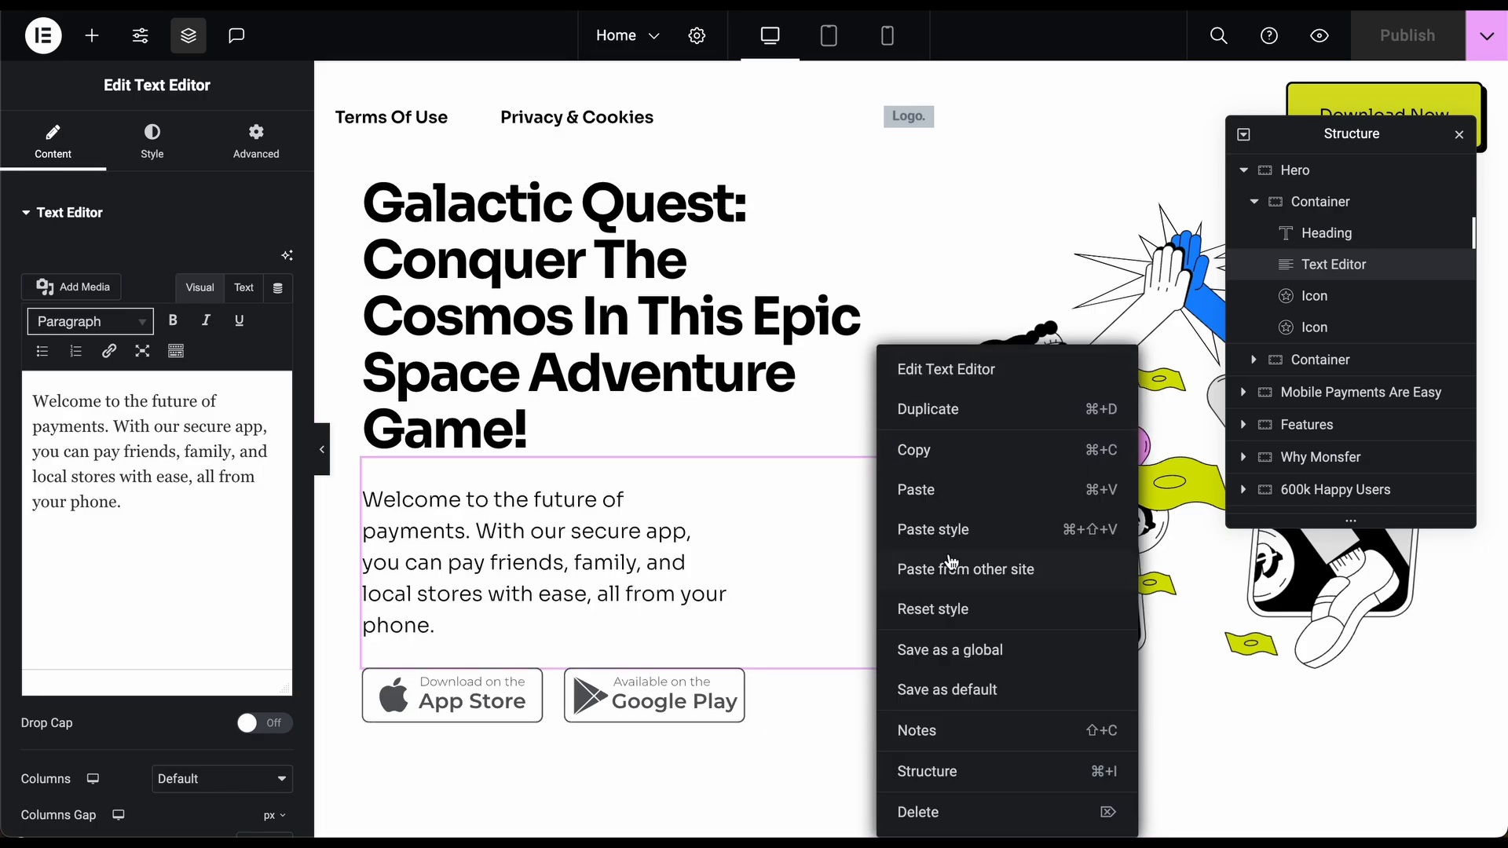
{"action": "left_click", "coordinate": [926, 811]}
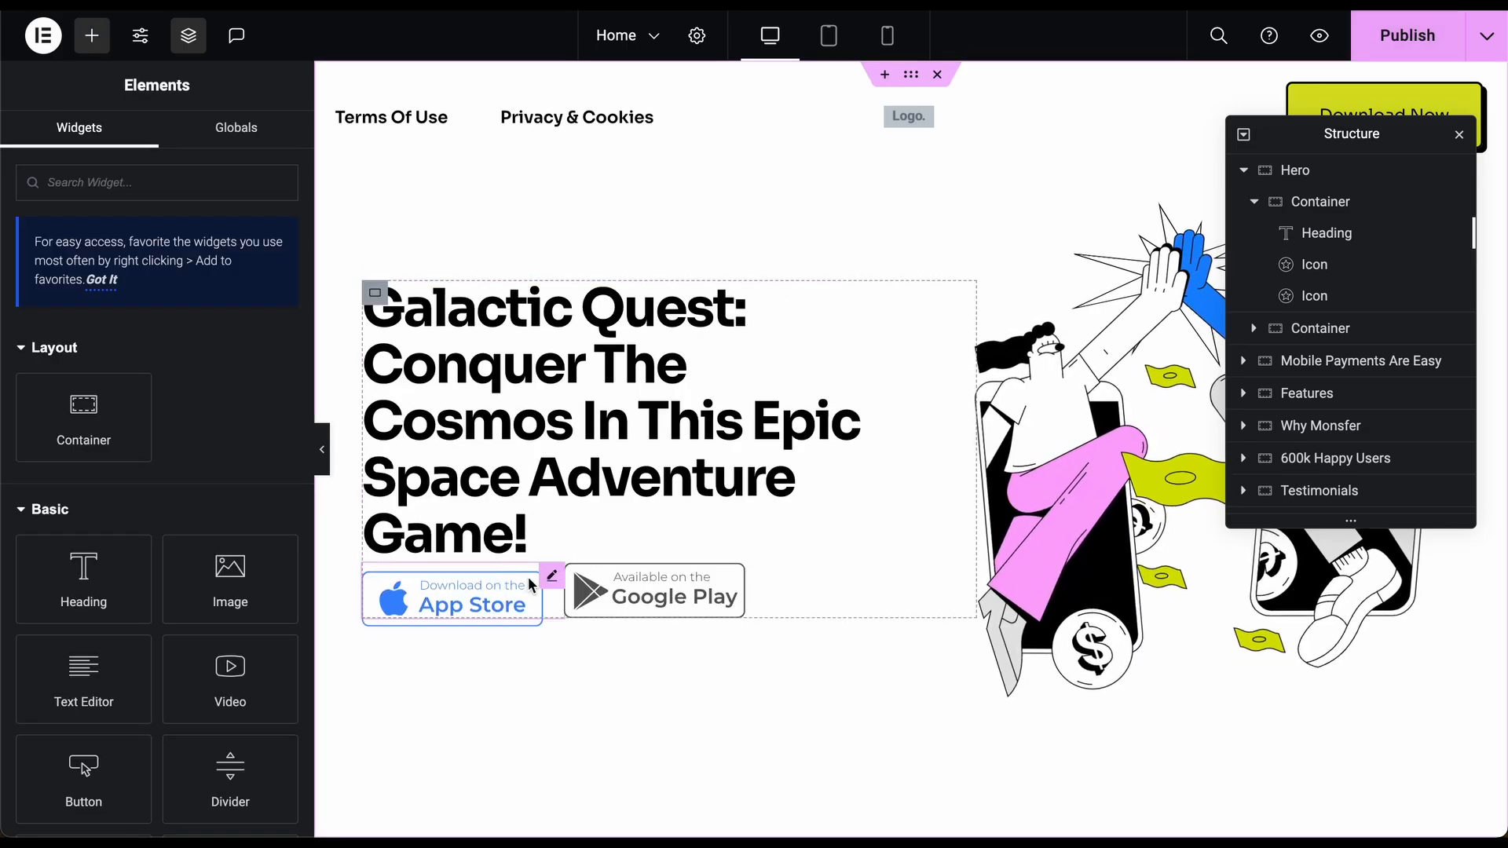
- Delete the App Store and Google Play badge icons below the hero heading
{"action": "left_click", "coordinate": [552, 579]}
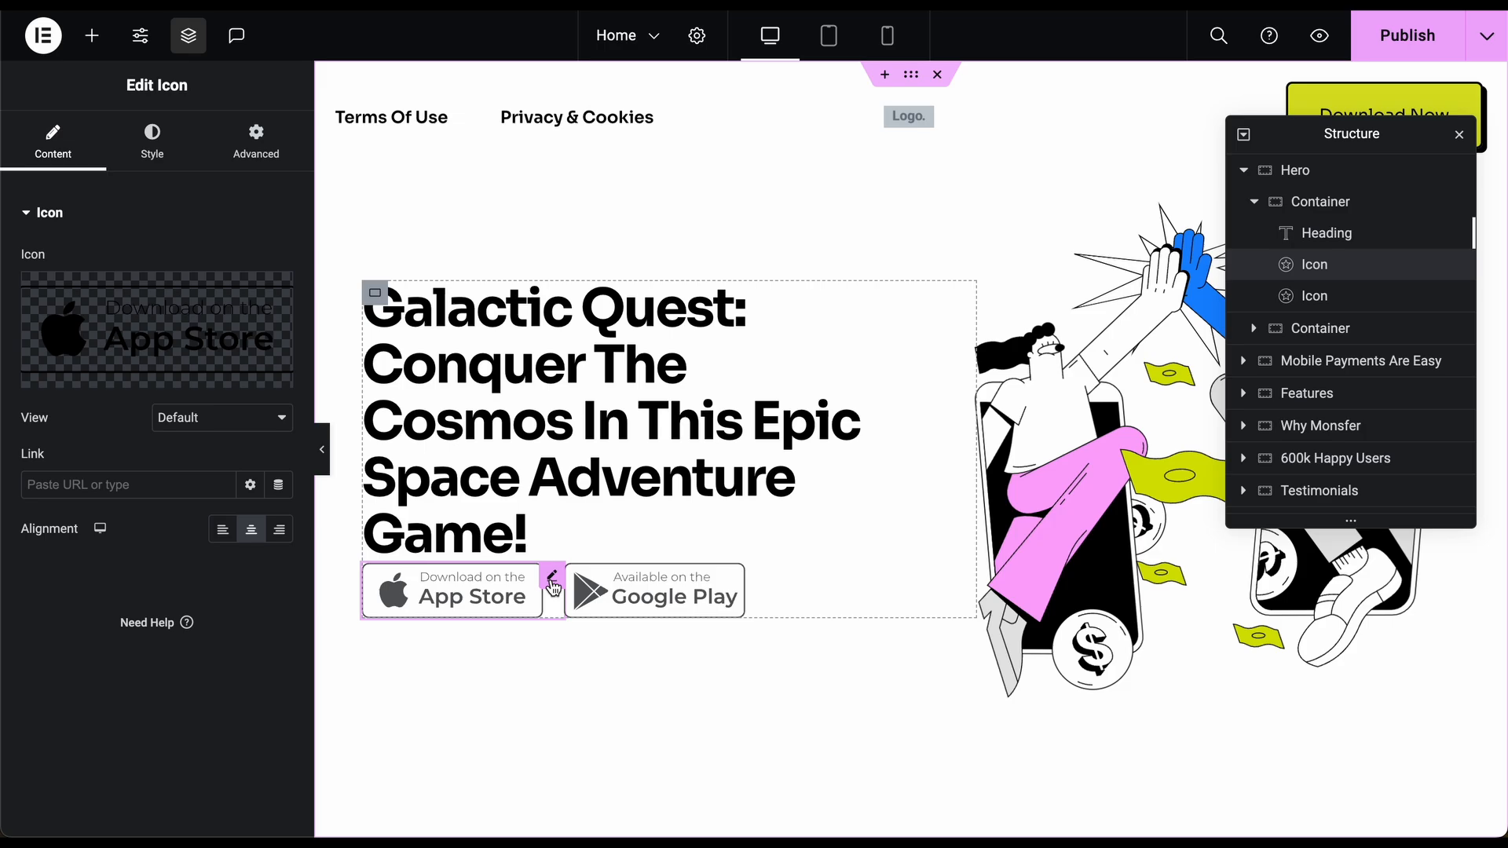
{"action": "right_click", "coordinate": [552, 585]}
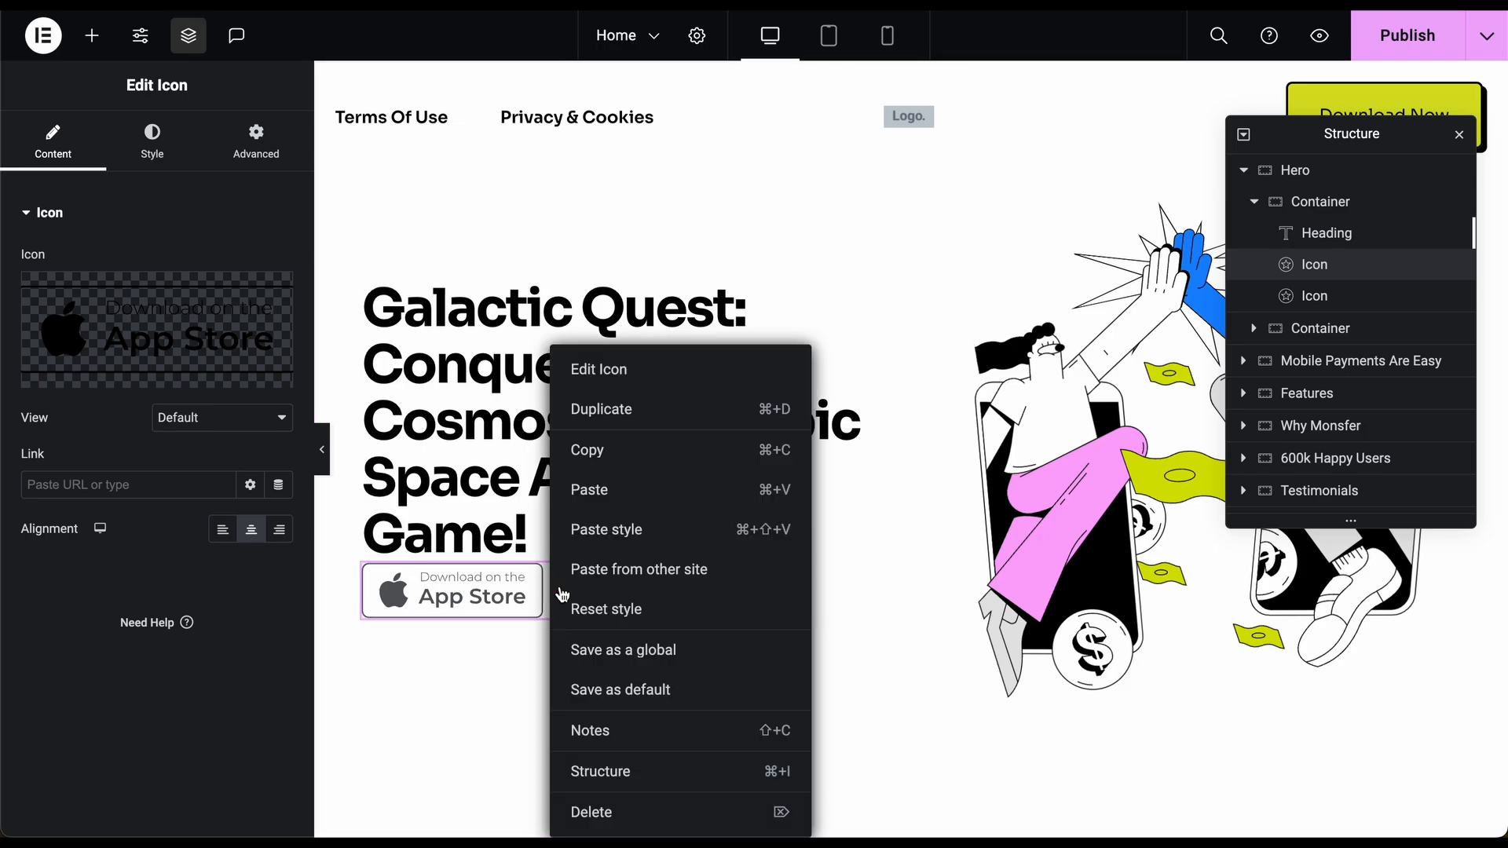
{"action": "left_click", "coordinate": [595, 811]}
{"action": "right_click", "coordinate": [534, 581]}
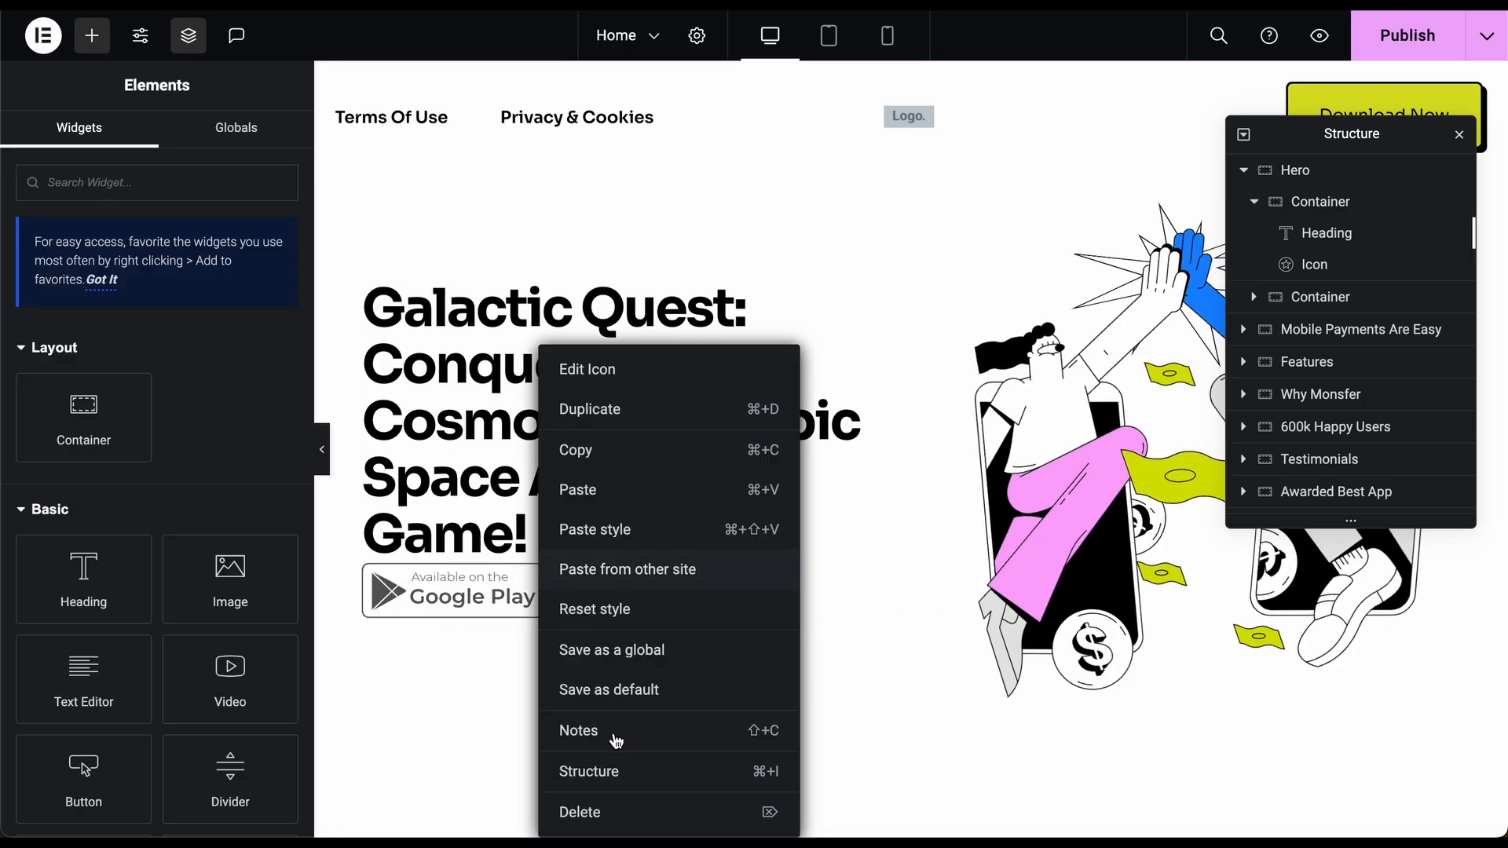
{"action": "left_click", "coordinate": [608, 815]}
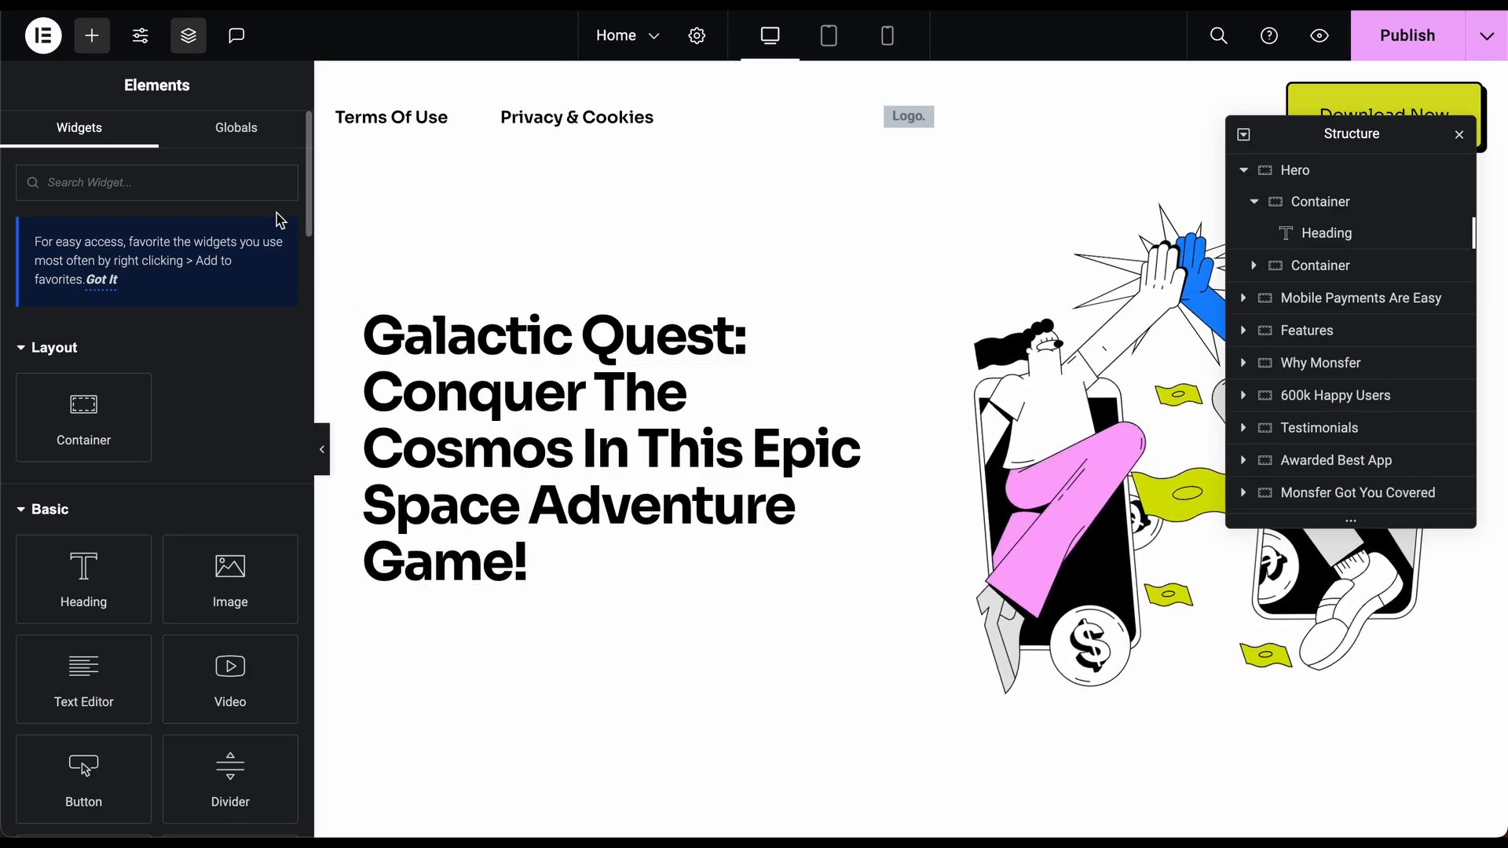
- Add a Button widget to the hero's text container and place it directly below the heading
{"action": "scroll", "coordinate": [188, 401], "scroll_direction": "down", "scroll_amount": 5}
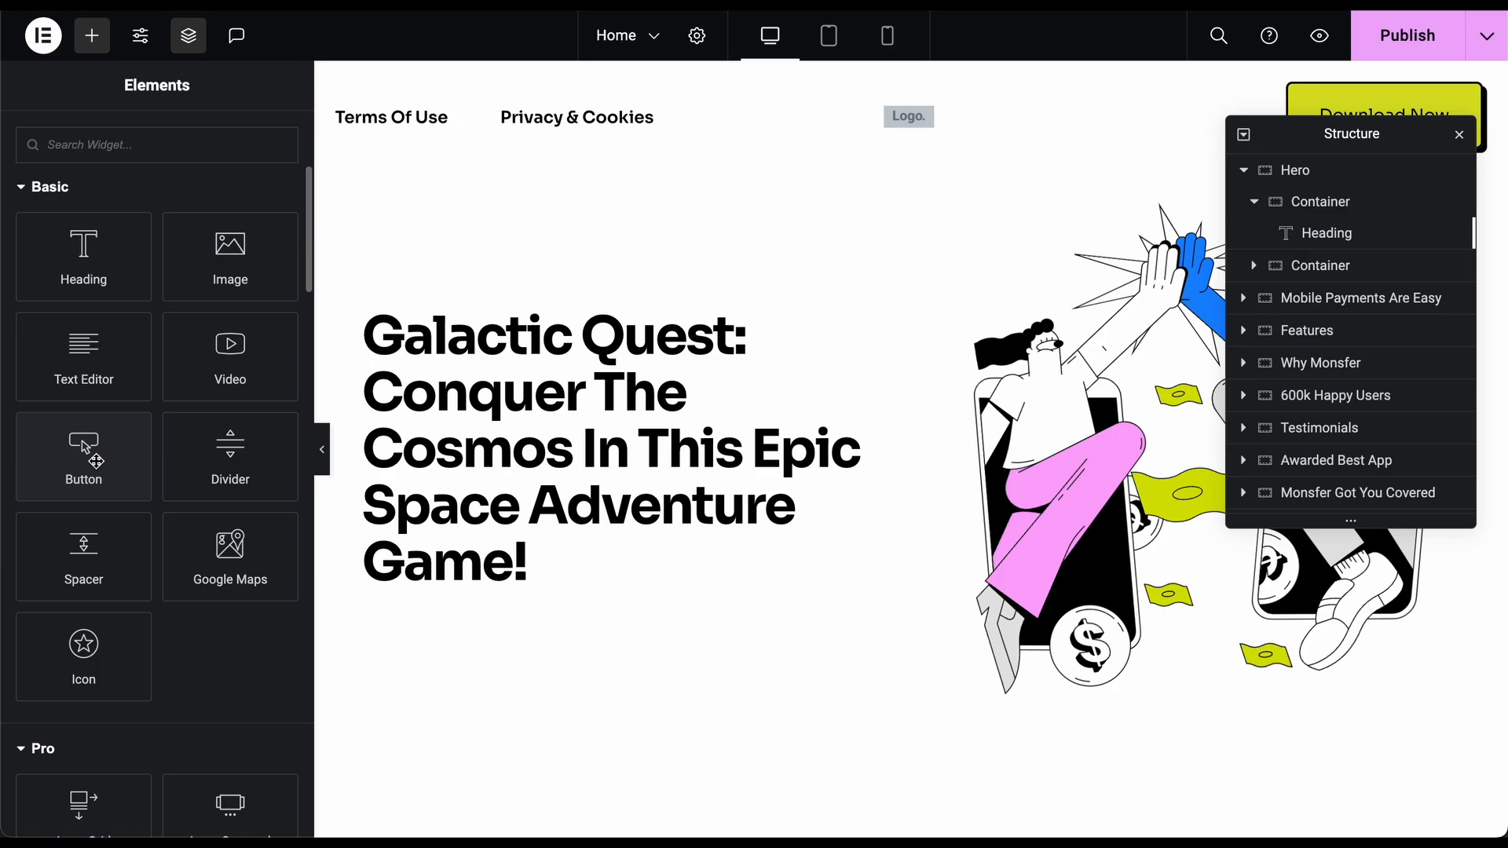
{"action": "left_click_drag", "start_coordinate": [101, 462], "coordinate": [577, 587]}
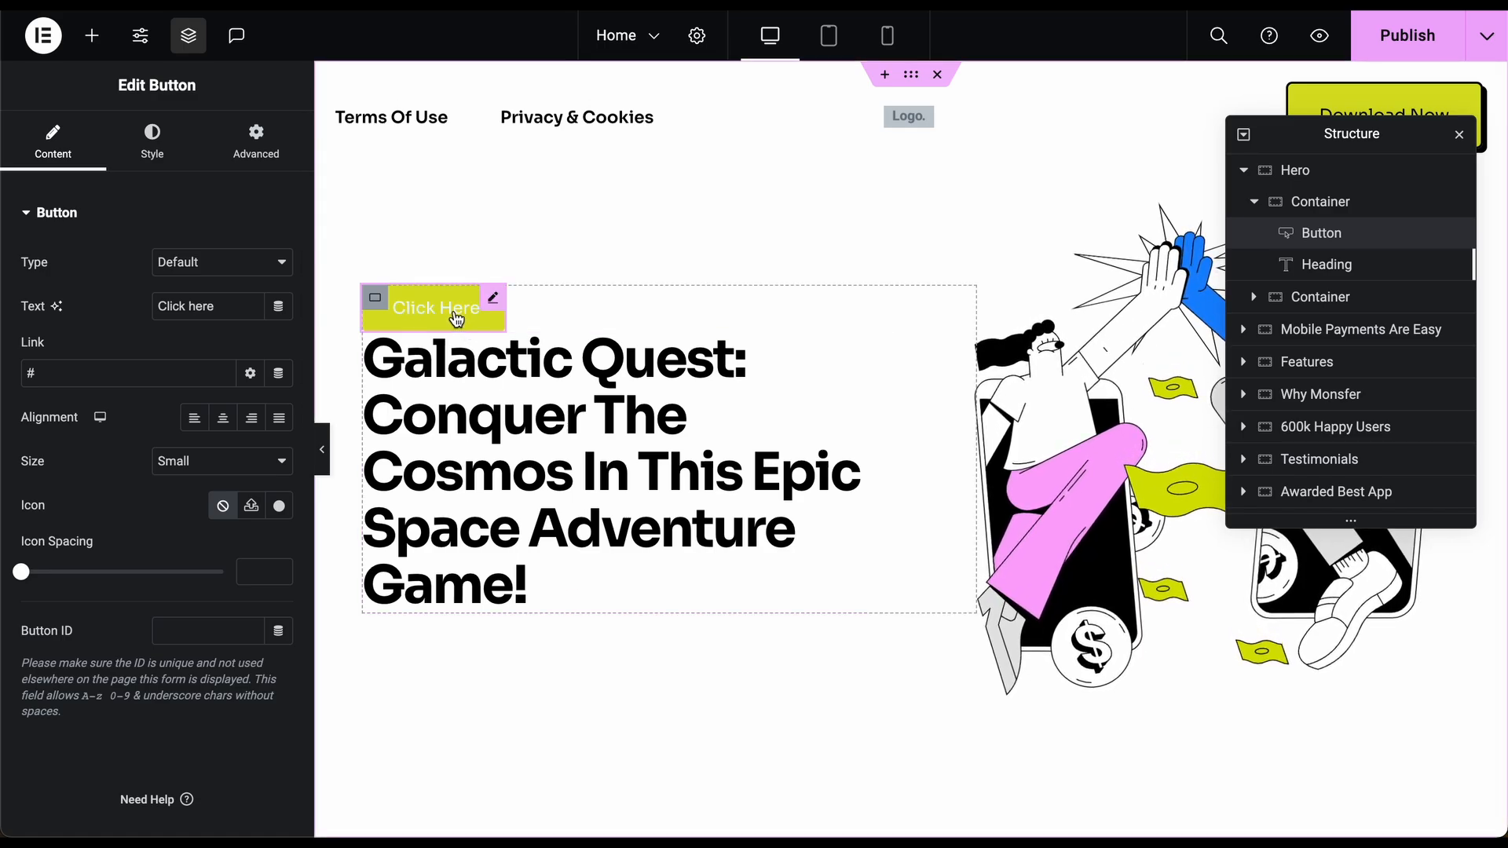
{"action": "left_click_drag", "start_coordinate": [491, 305], "coordinate": [694, 599]}
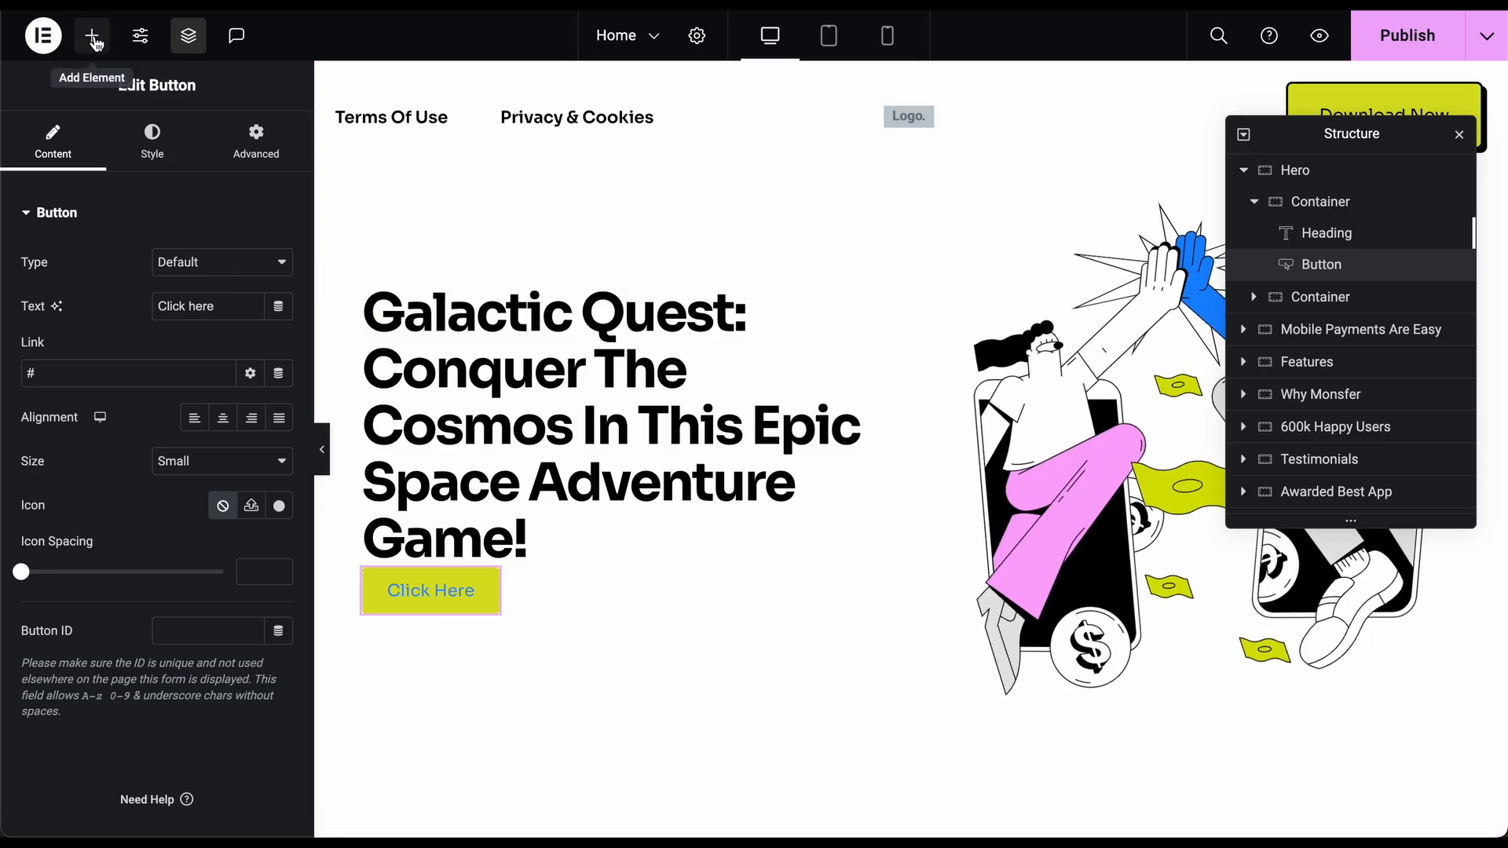
- Insert a Divider widget between the hero heading and the button, and check the layout at full width
{"action": "left_click", "coordinate": [95, 41]}
{"action": "scroll", "coordinate": [209, 460], "scroll_direction": "down", "scroll_amount": 4}
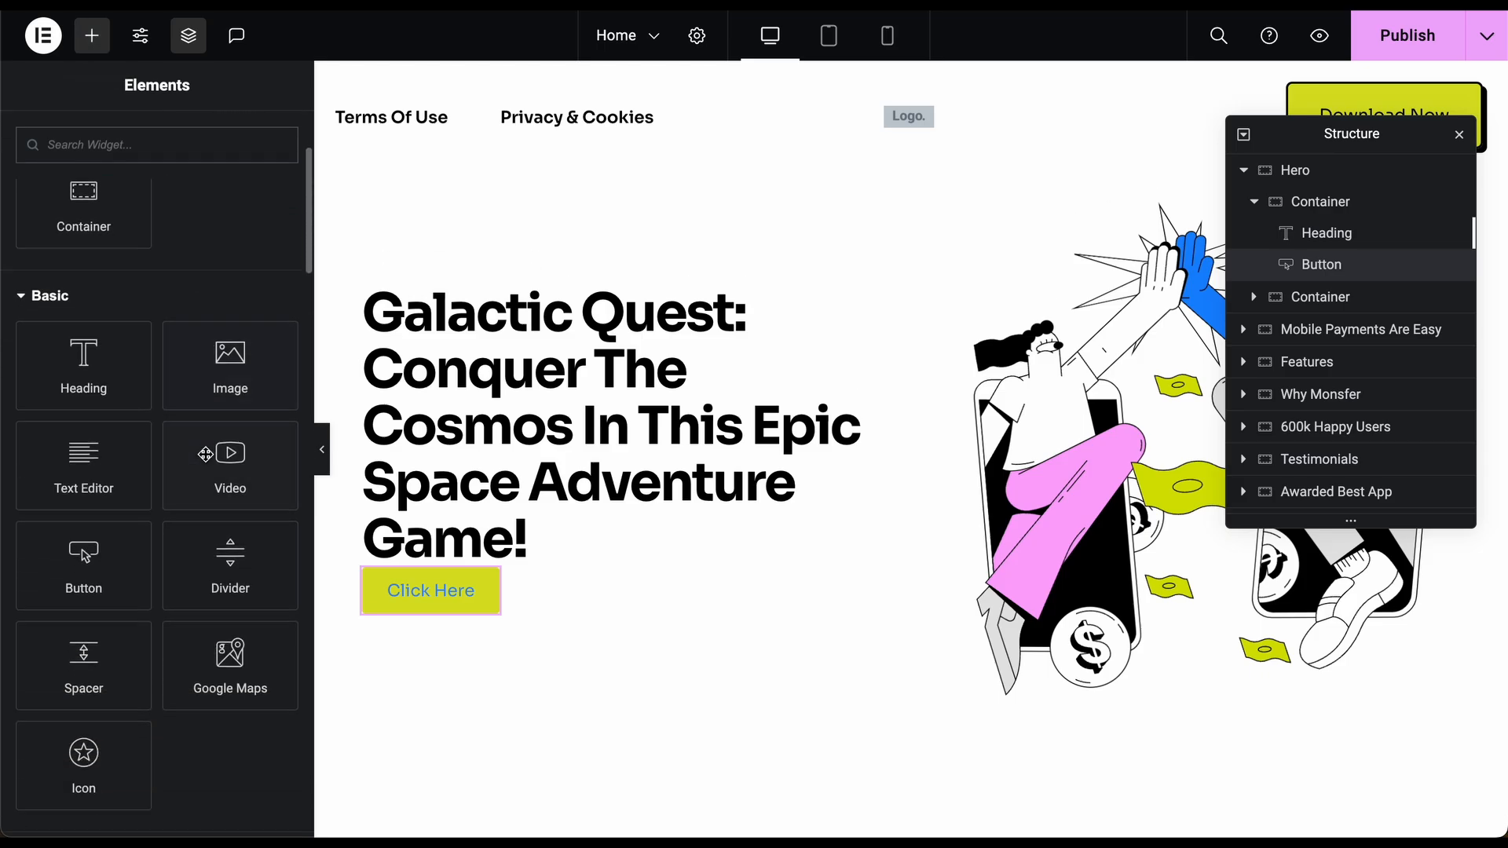
{"action": "left_click_drag", "start_coordinate": [206, 471], "coordinate": [817, 480]}
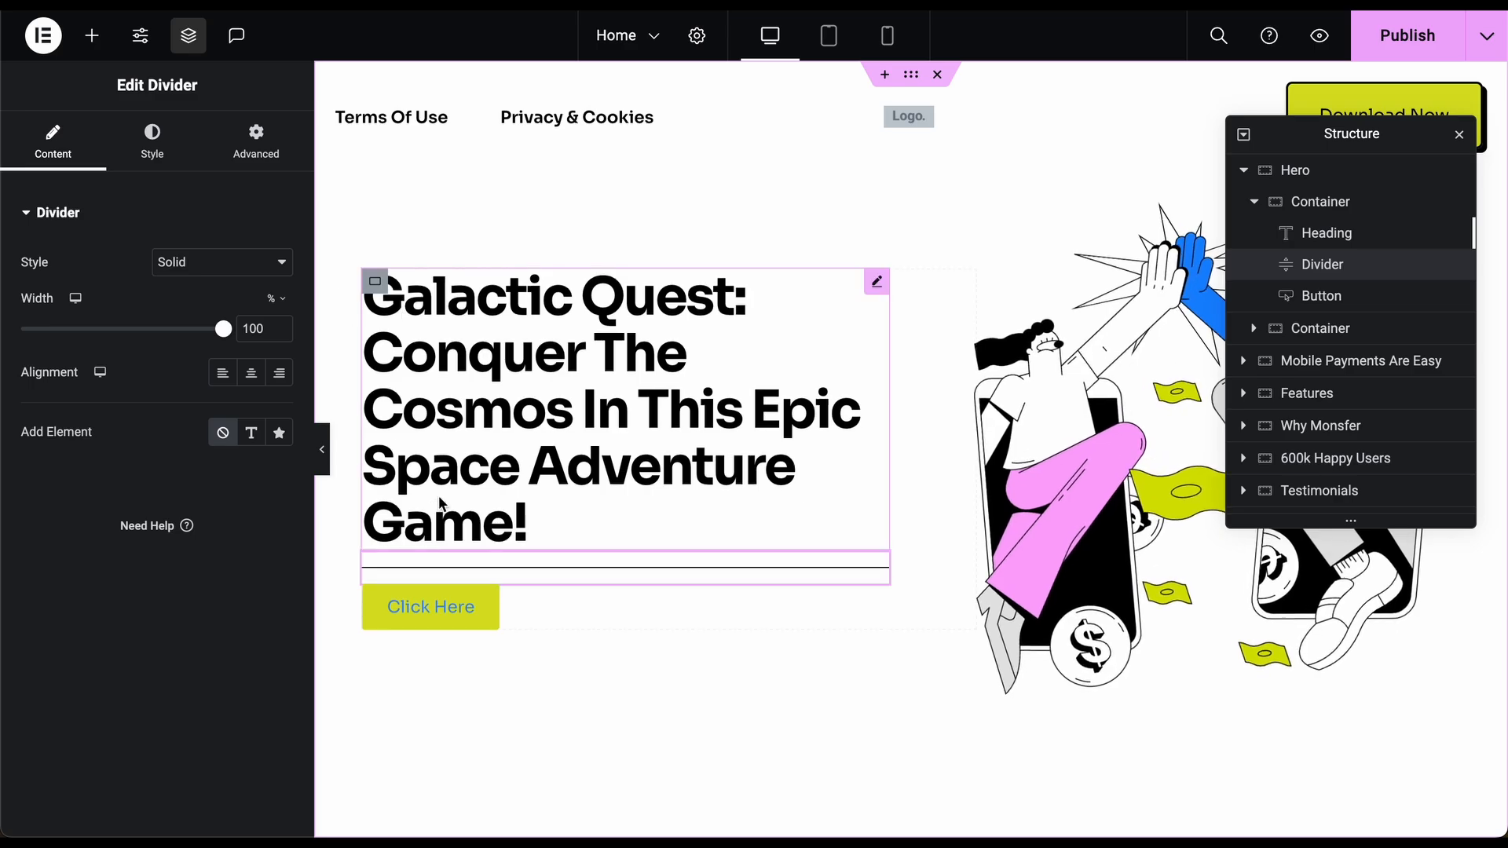
{"action": "left_click", "coordinate": [318, 451]}
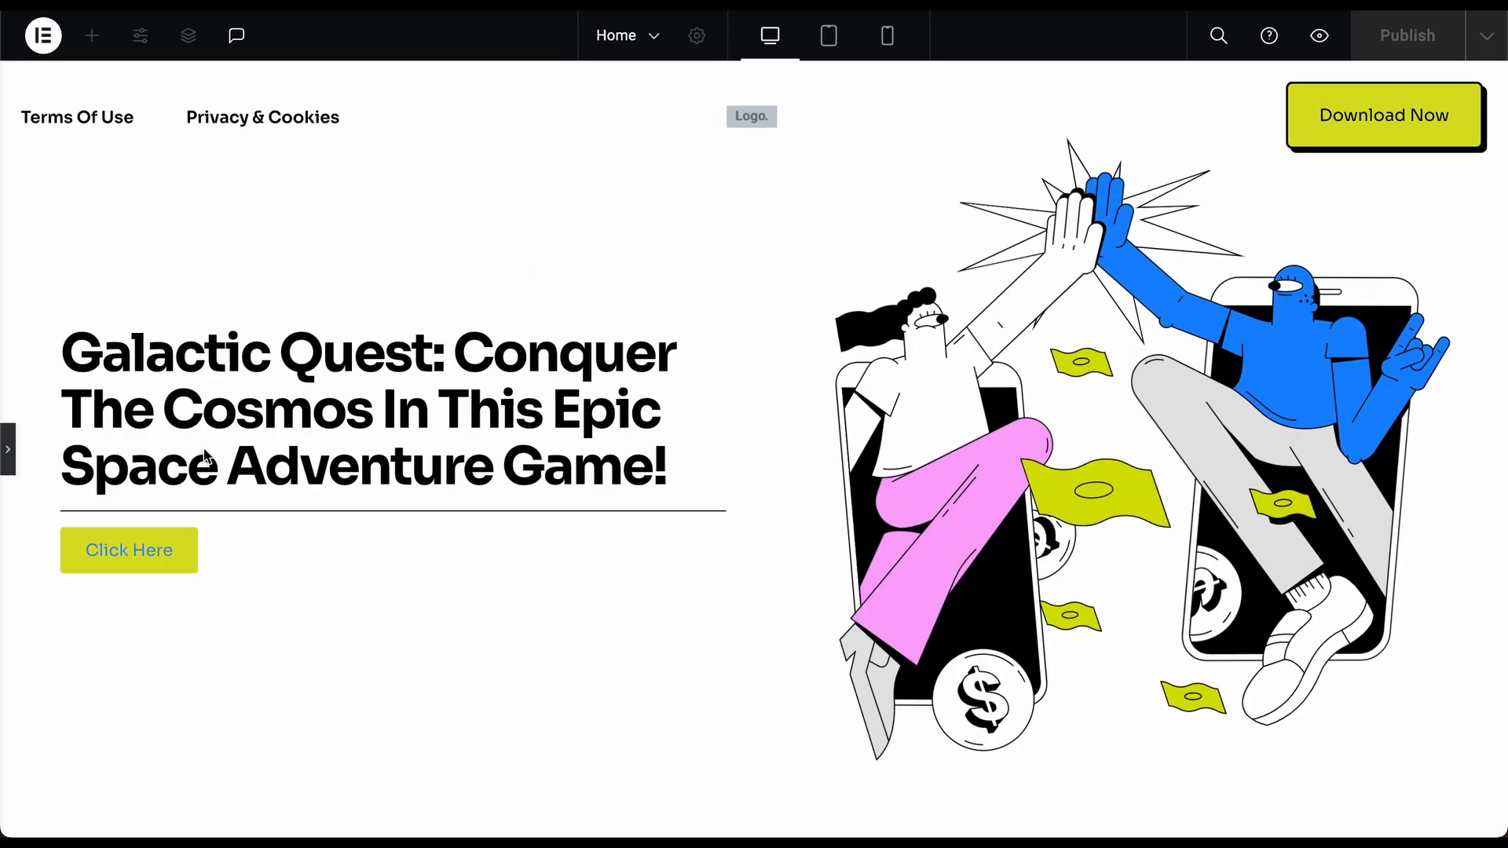
{"action": "left_click", "coordinate": [9, 456]}
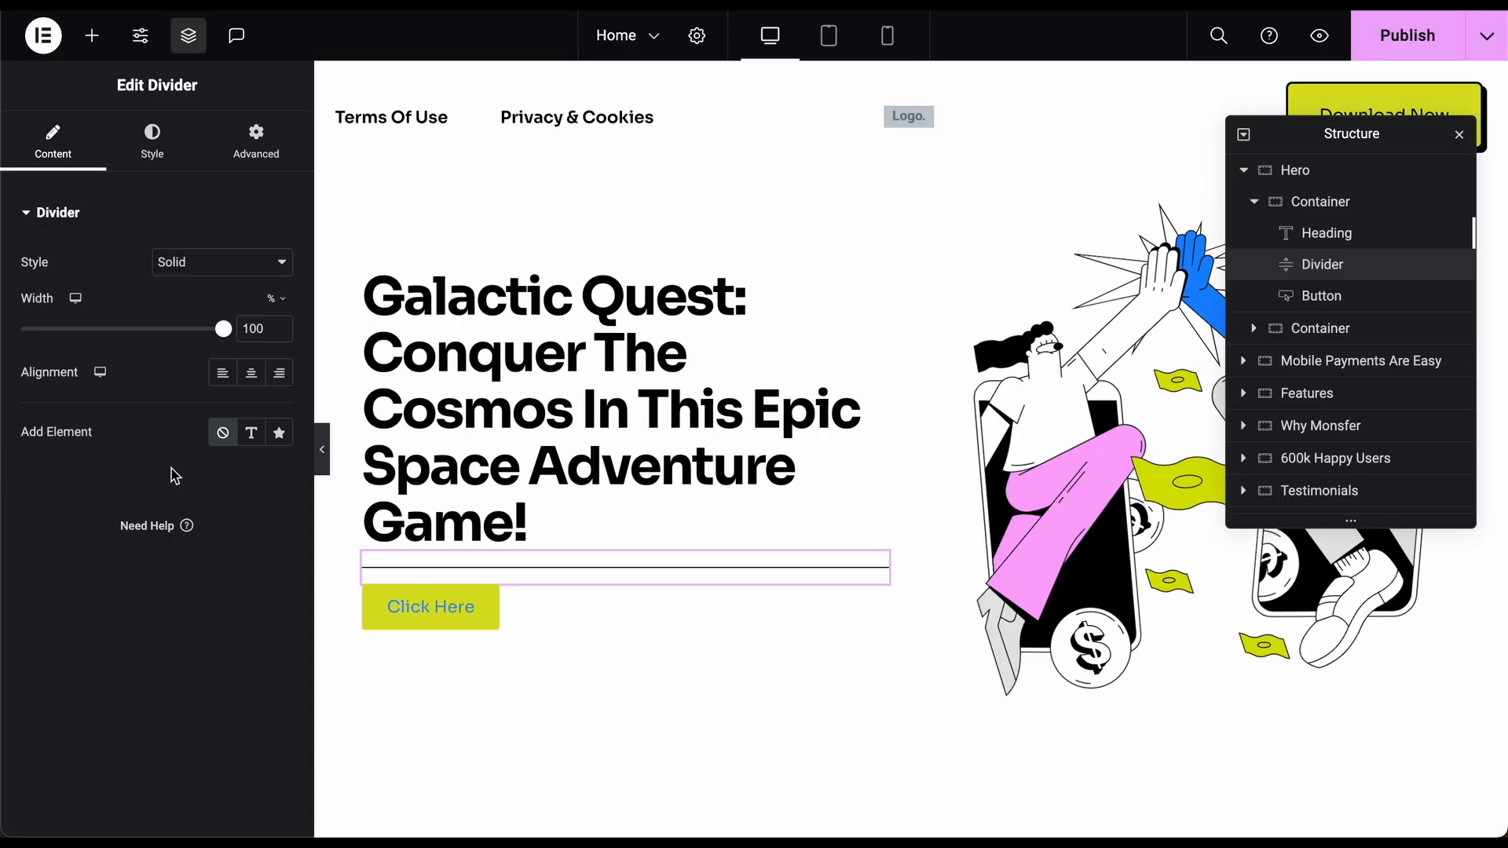
- Make the divider line fully transparent by setting its color to #00000000
{"action": "left_click", "coordinate": [157, 153]}
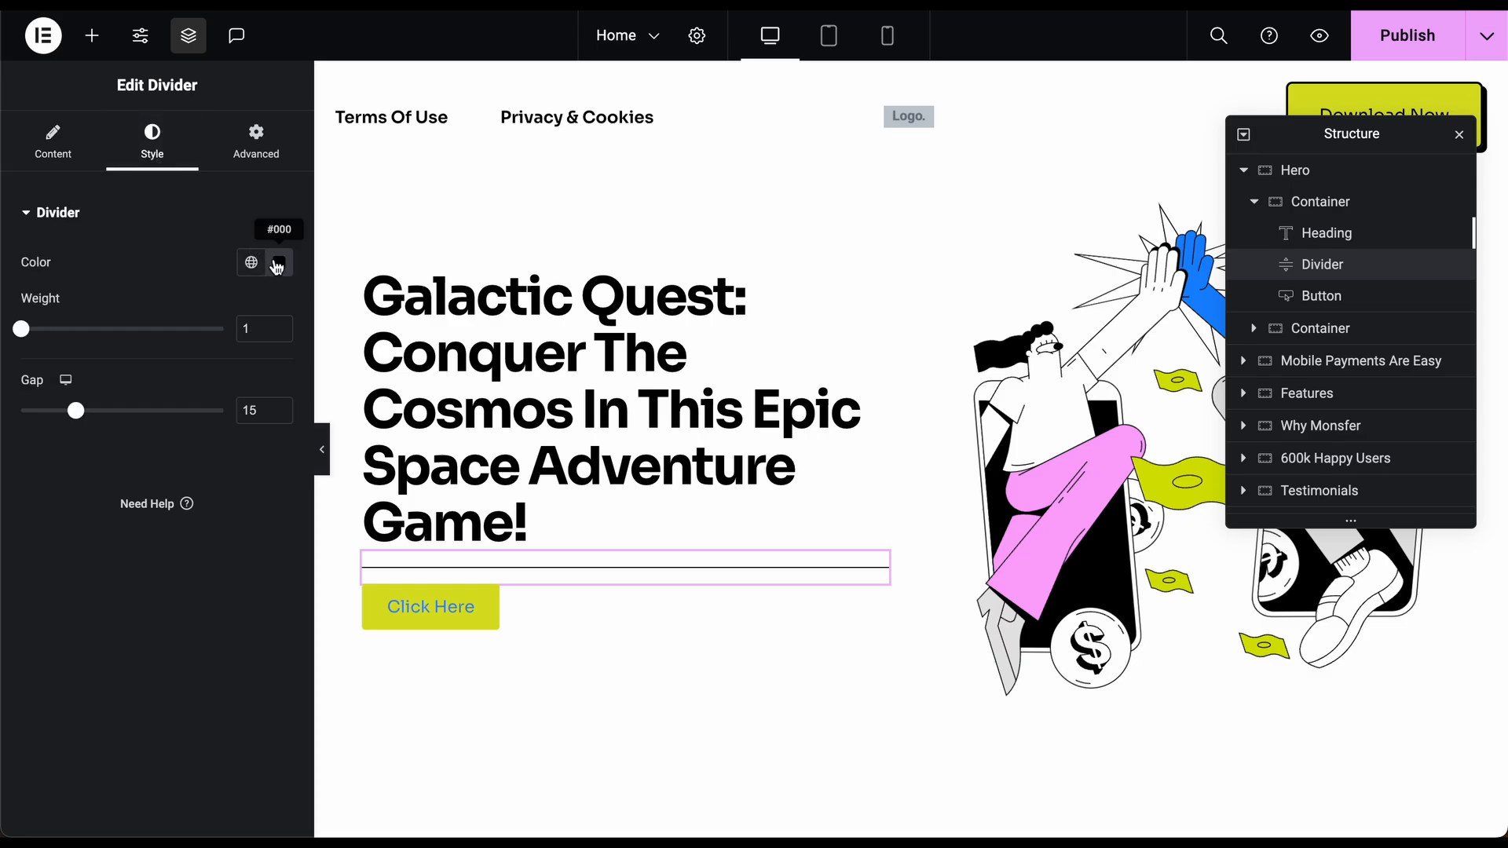
{"action": "left_click", "coordinate": [279, 261]}
{"action": "left_click_drag", "start_coordinate": [399, 540], "coordinate": [159, 537]}
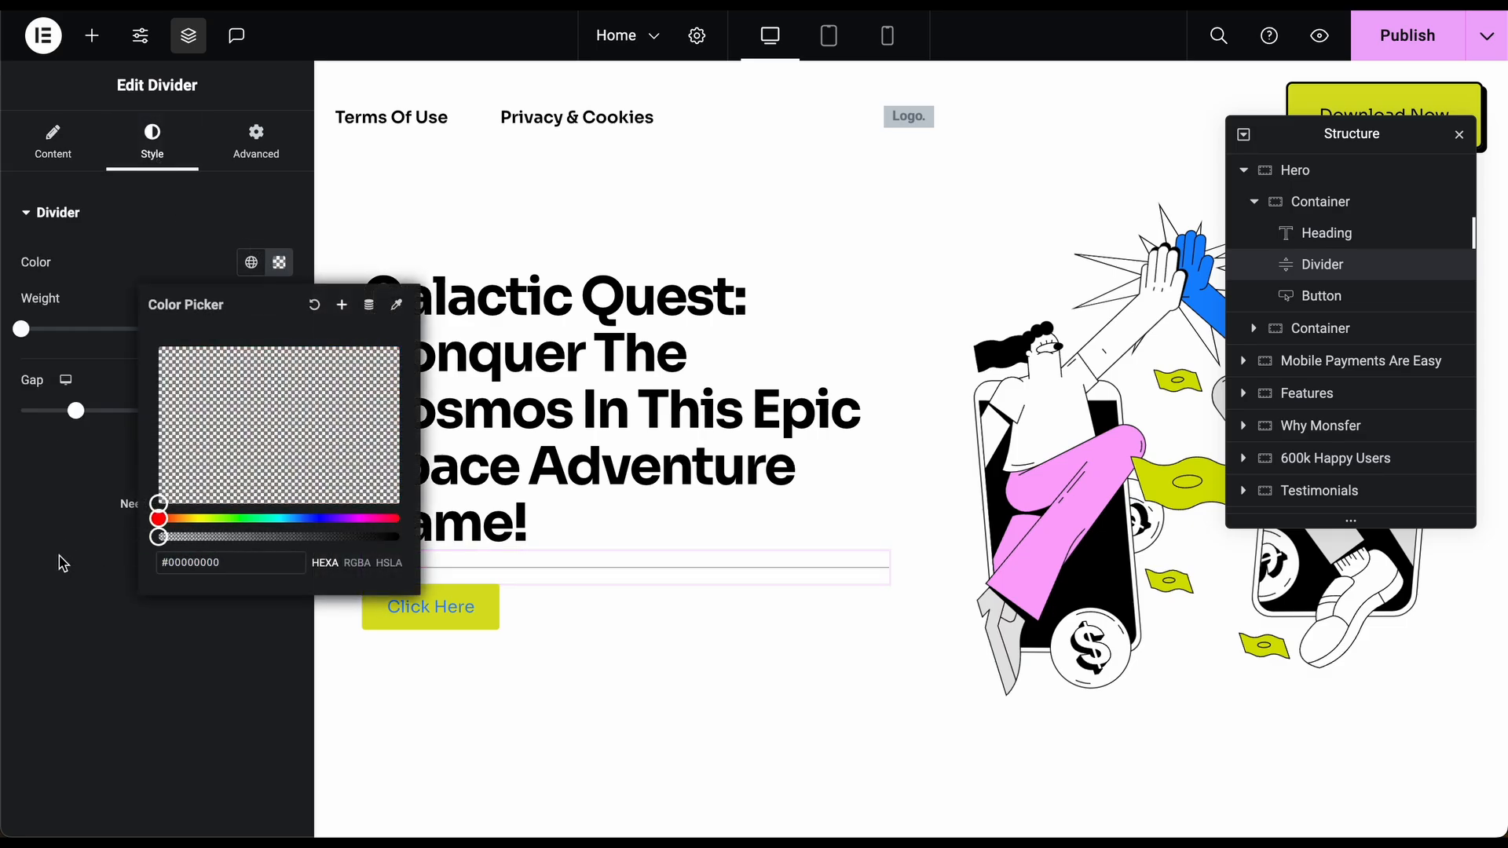
{"action": "left_click", "coordinate": [57, 562]}
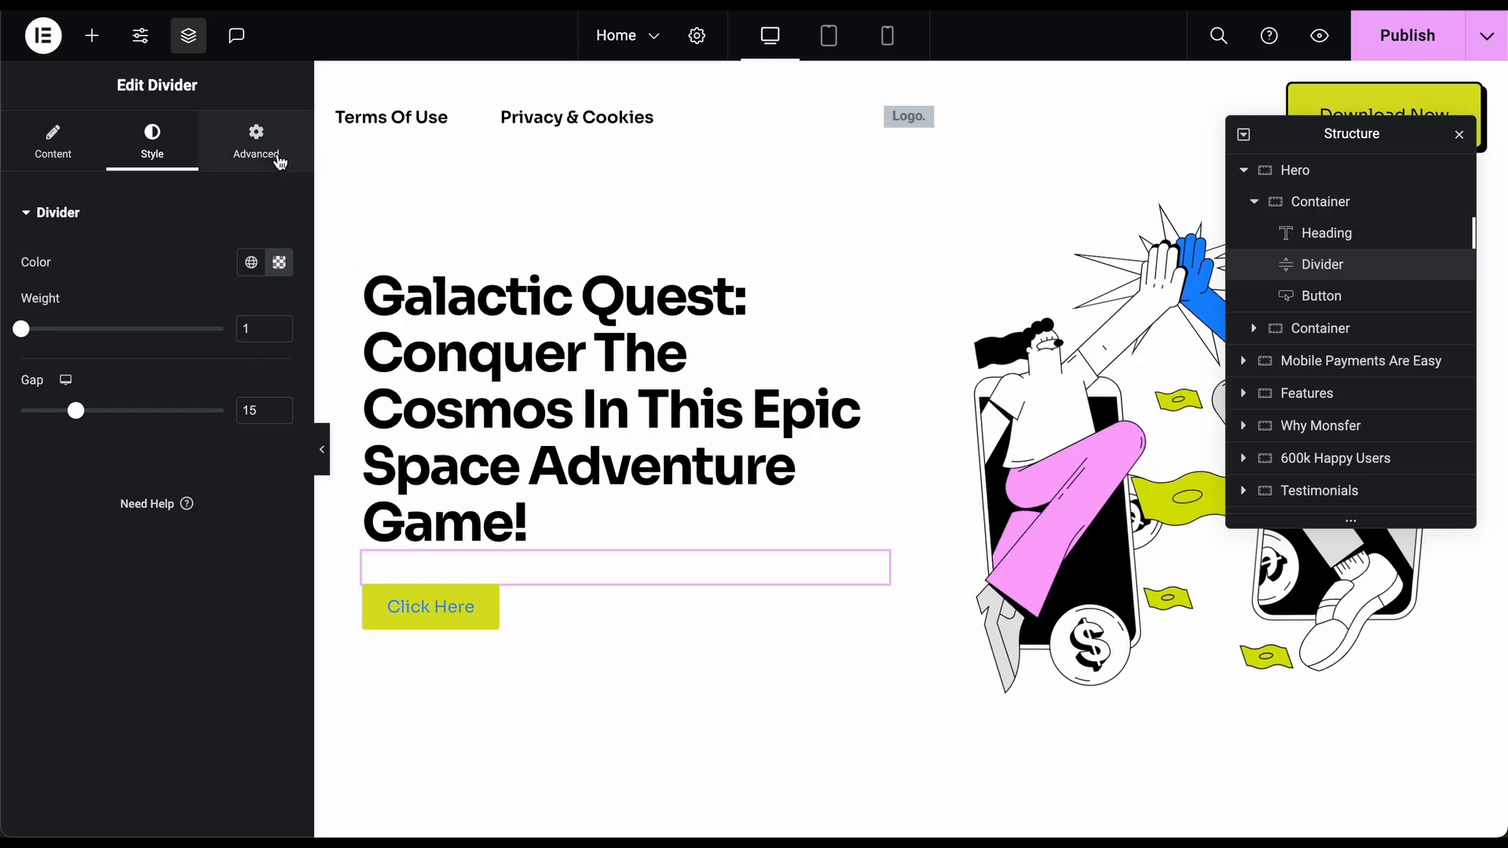
- Unlink the divider's margin values, set its top margin to 30 px, and check the spacing at full width
{"action": "left_click", "coordinate": [281, 161]}
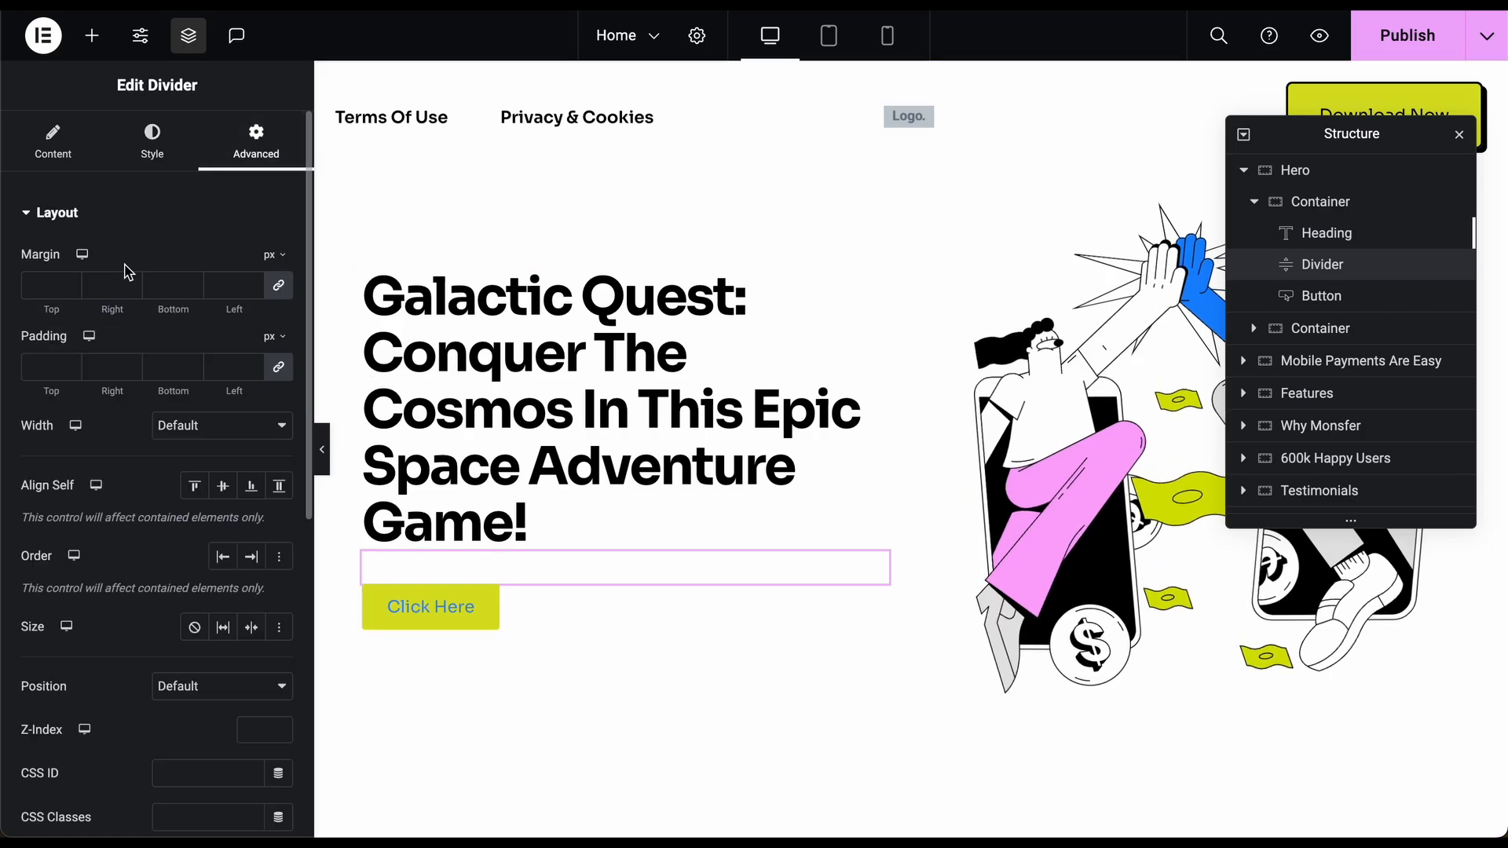
{"action": "left_click", "coordinate": [277, 284]}
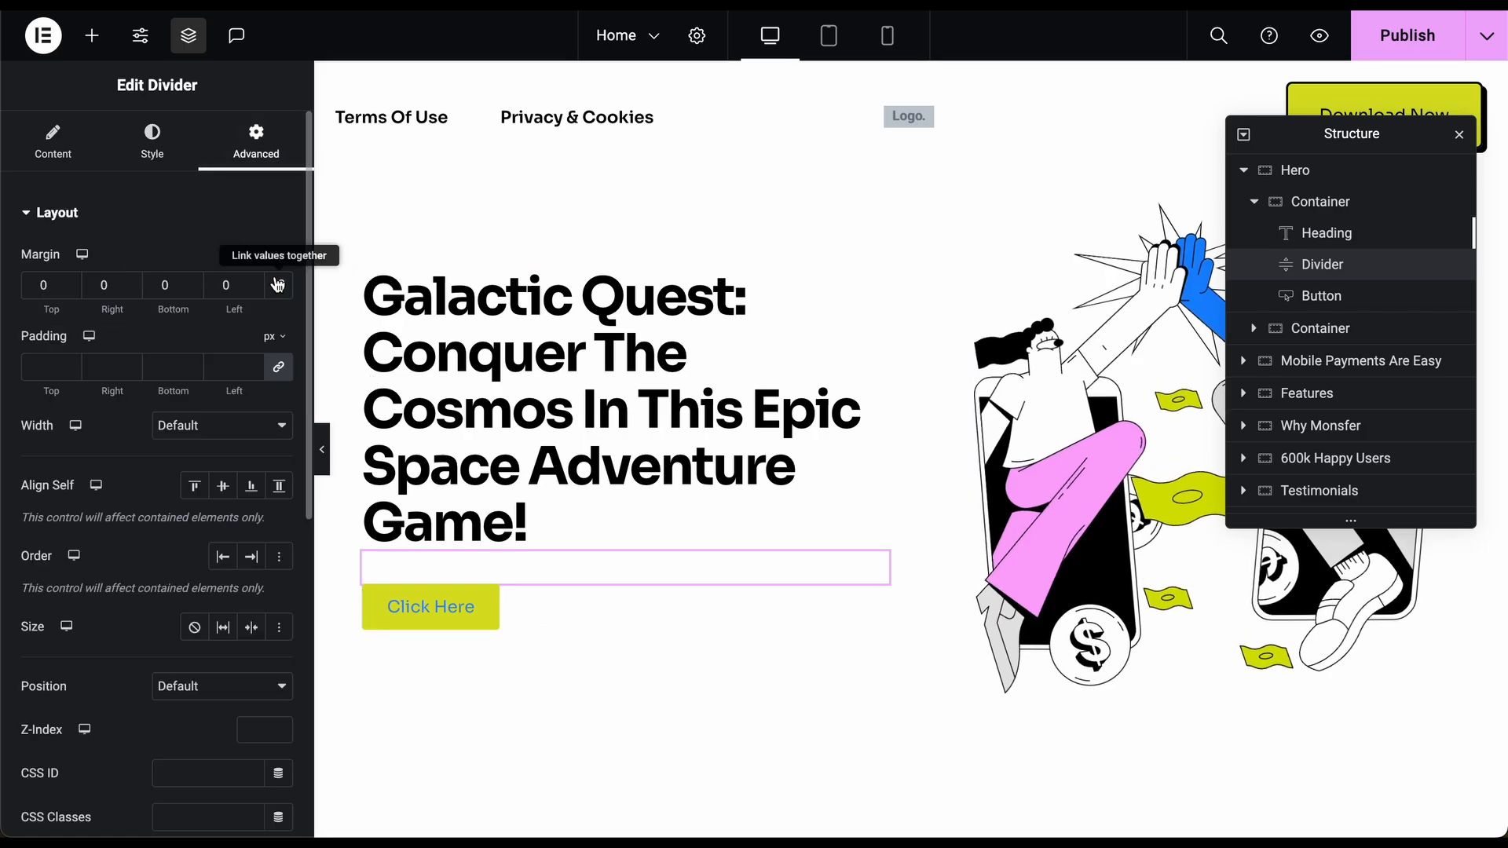
{"action": "left_click_drag", "start_coordinate": [72, 282], "coordinate": [72, 283]}
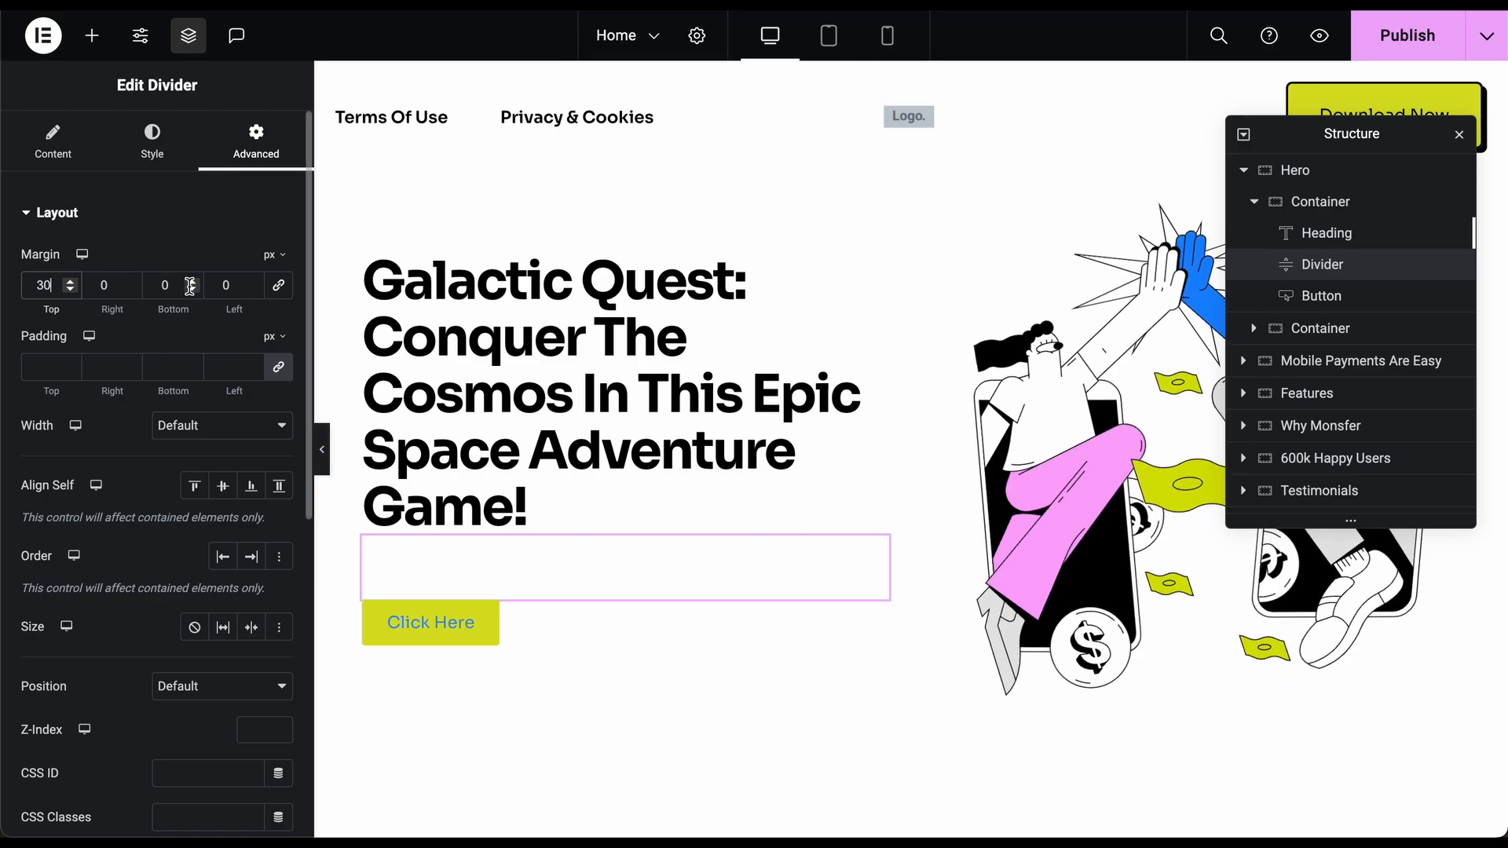
{"action": "left_click", "coordinate": [328, 450]}
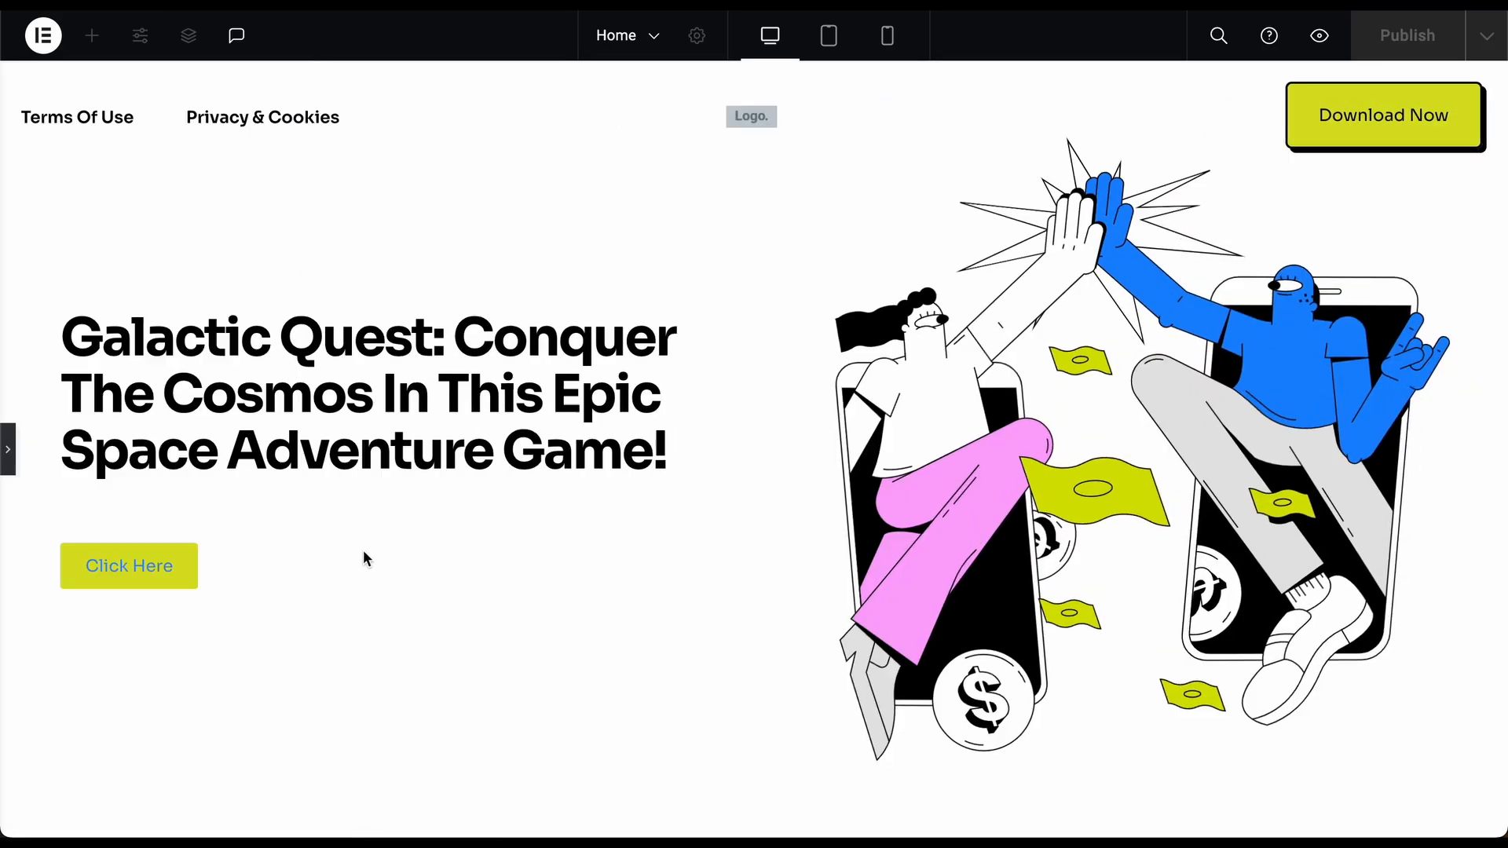
{"action": "left_click", "coordinate": [8, 455]}
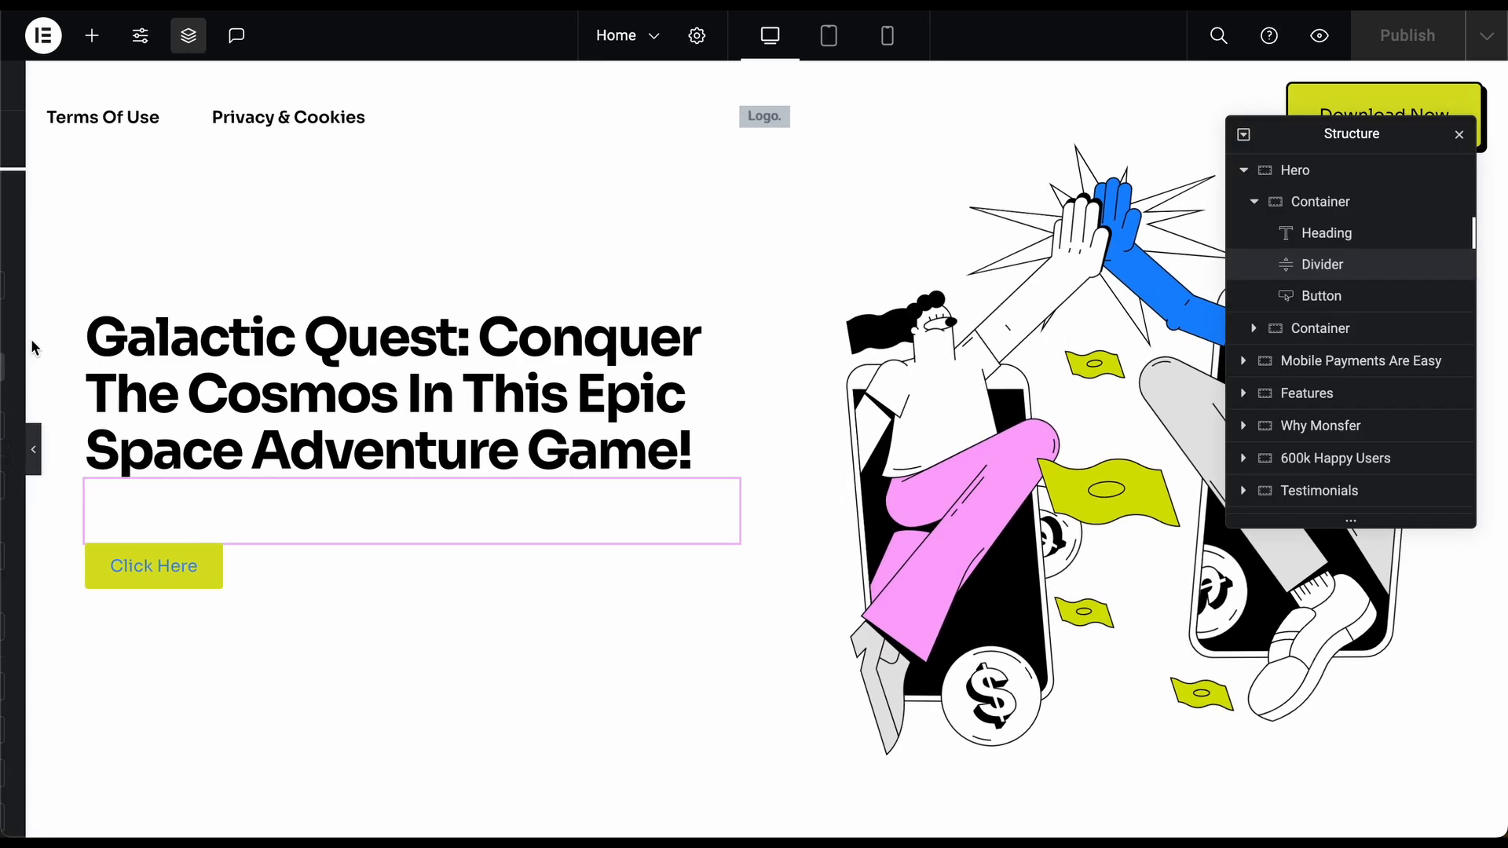
- Set the divider's top margin back to 0 and collapse its layout settings
{"action": "double_click", "coordinate": [55, 292]}
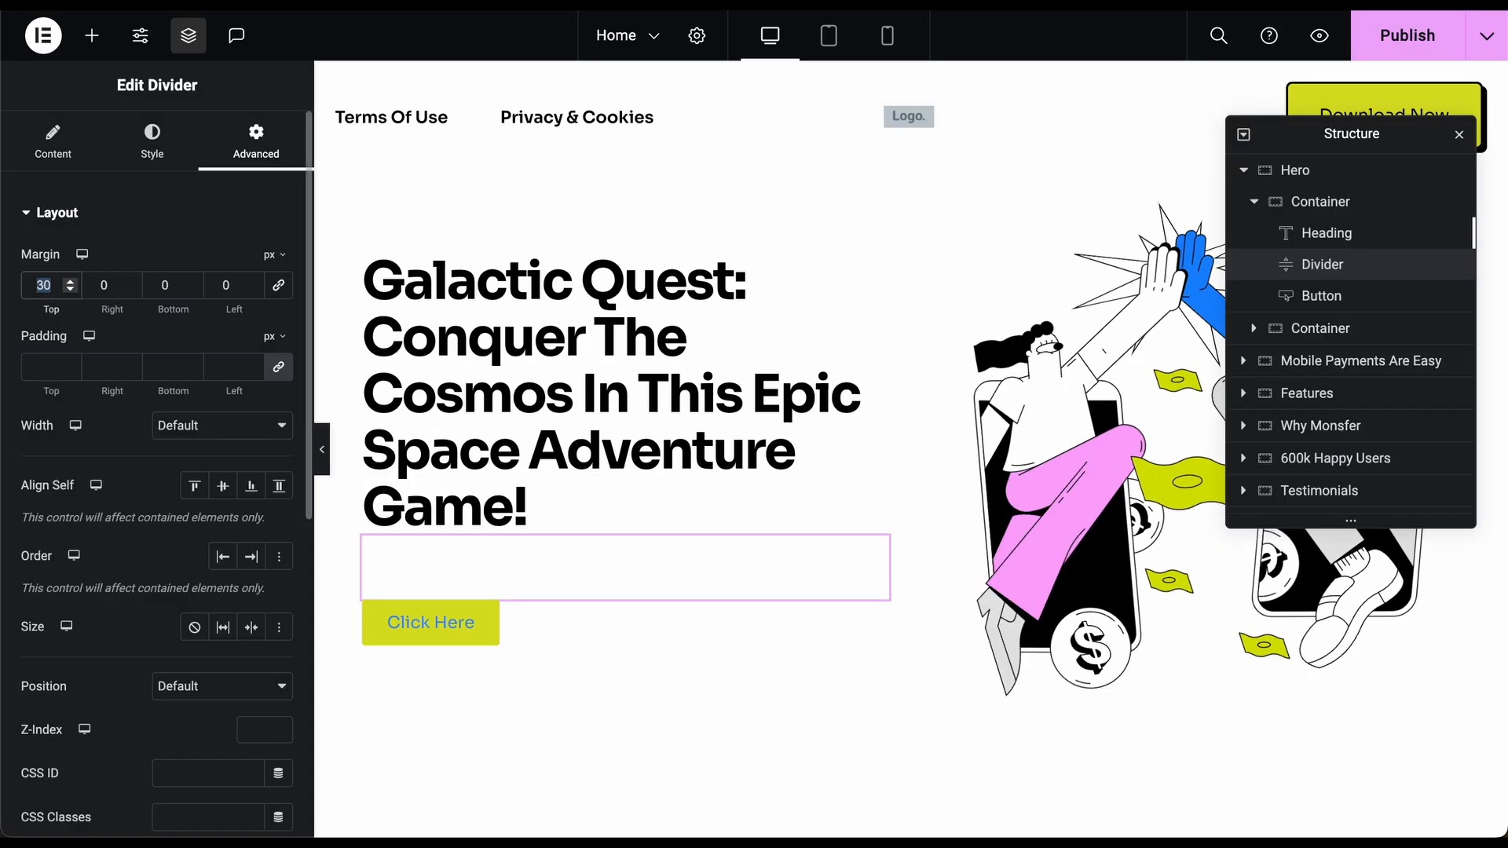
{"action": "type", "text": "0"}
{"action": "left_click", "coordinate": [116, 229]}
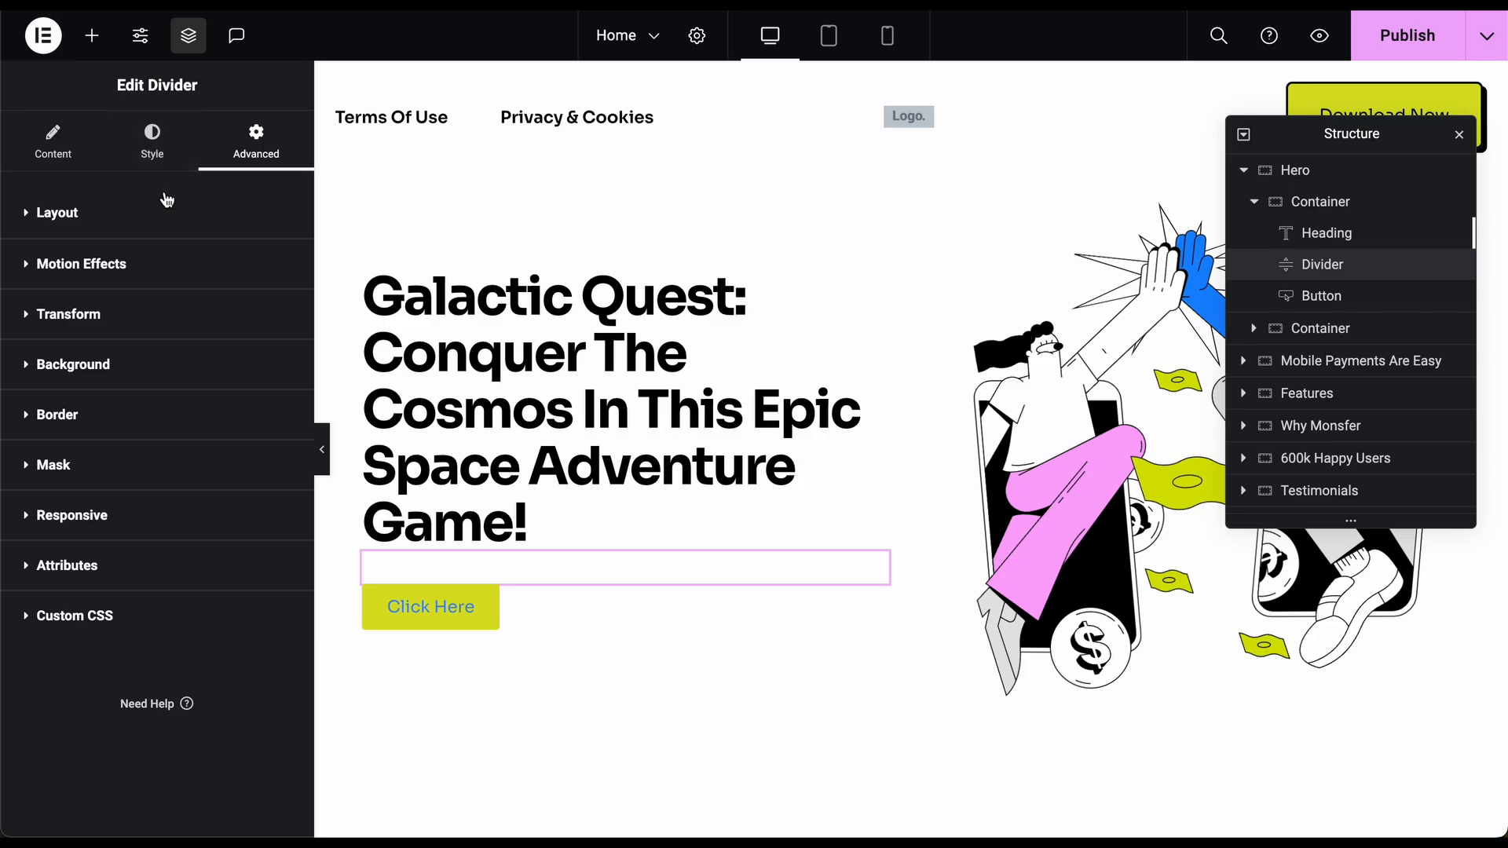
{"action": "left_click", "coordinate": [94, 37]}
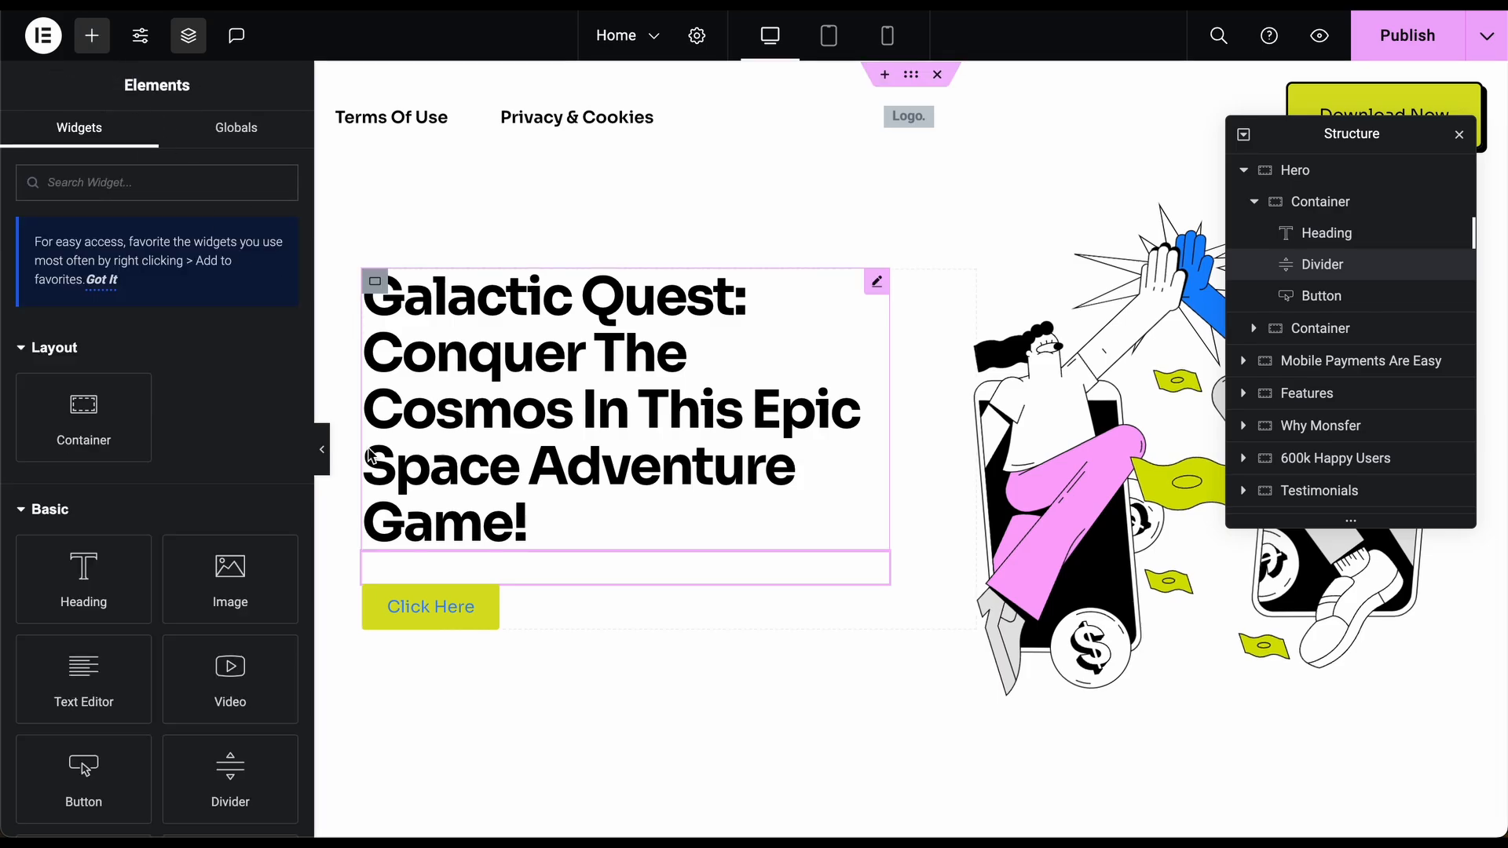
{"action": "scroll", "coordinate": [220, 567], "scroll_direction": "down", "scroll_amount": 5}
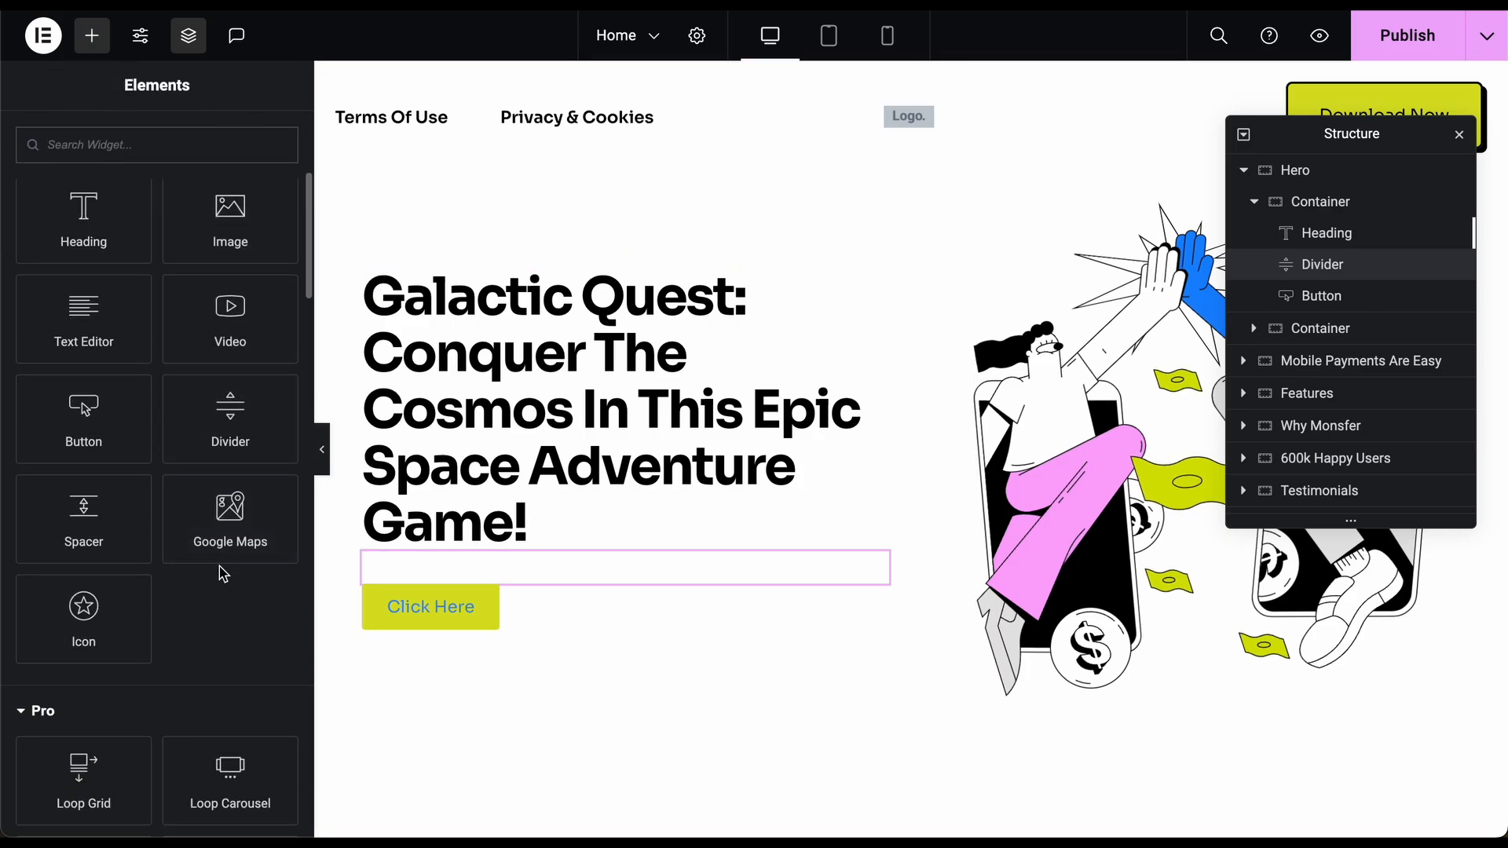
{"action": "left_click", "coordinate": [1123, 446]}
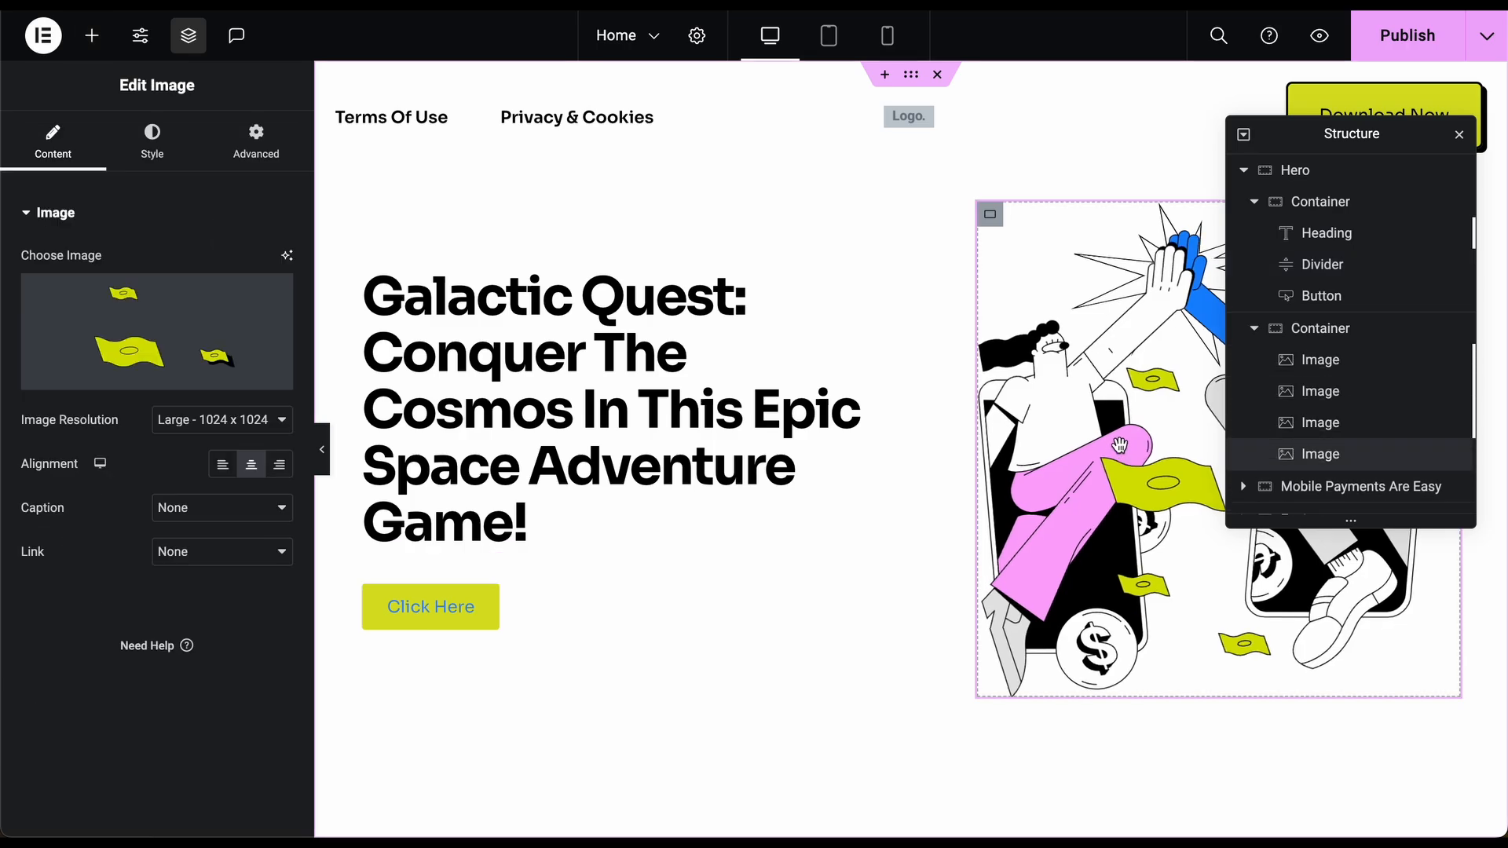
{"action": "mouse_move", "coordinate": [230, 324]}
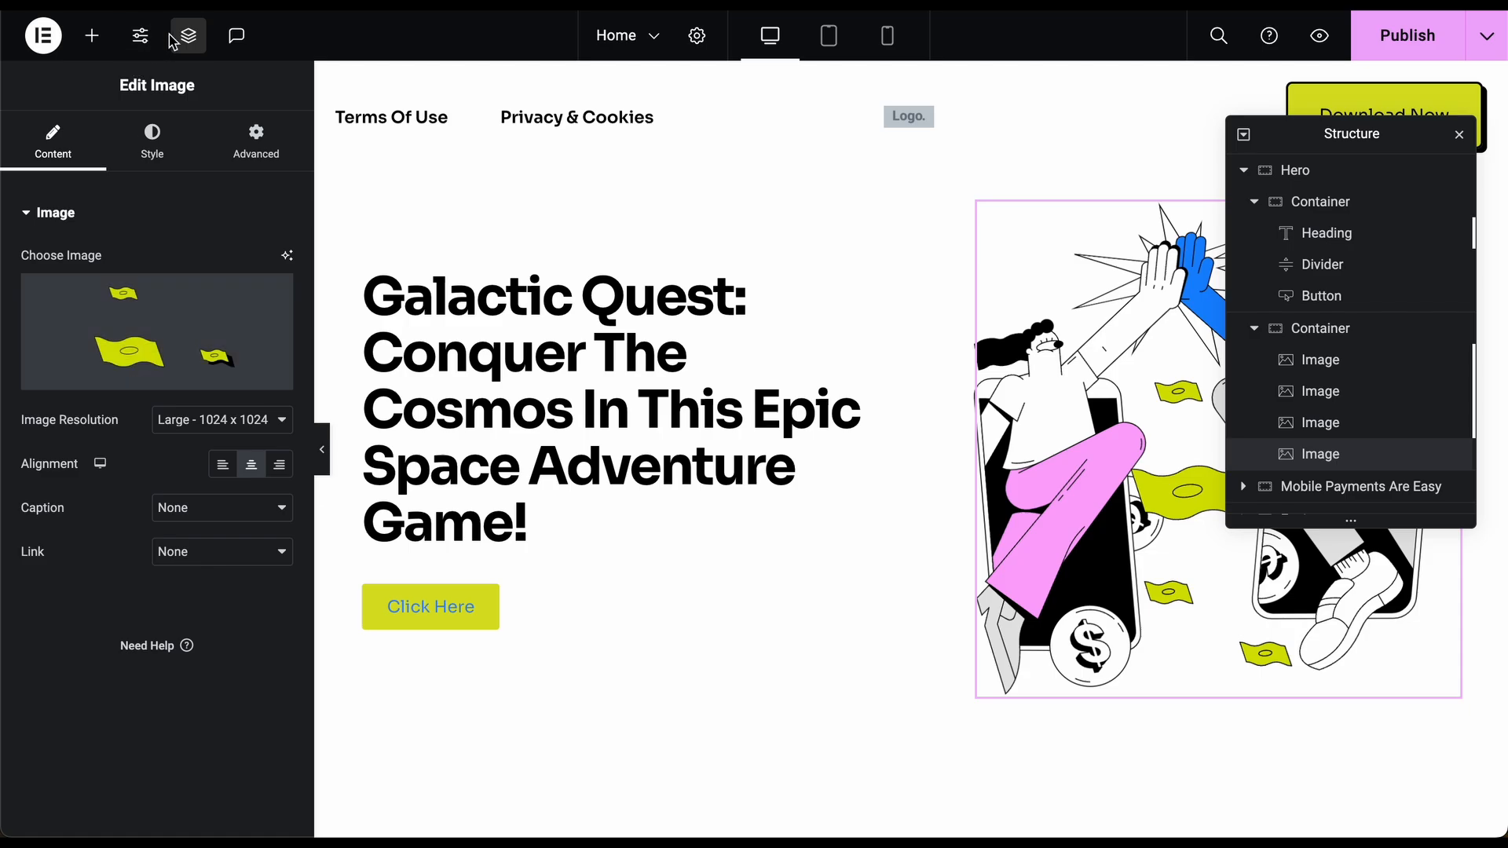
- Insert an Image widget between the hero heading and the transparent divider
{"action": "left_click", "coordinate": [92, 35]}
{"action": "scroll", "coordinate": [183, 436], "scroll_direction": "down", "scroll_amount": 5}
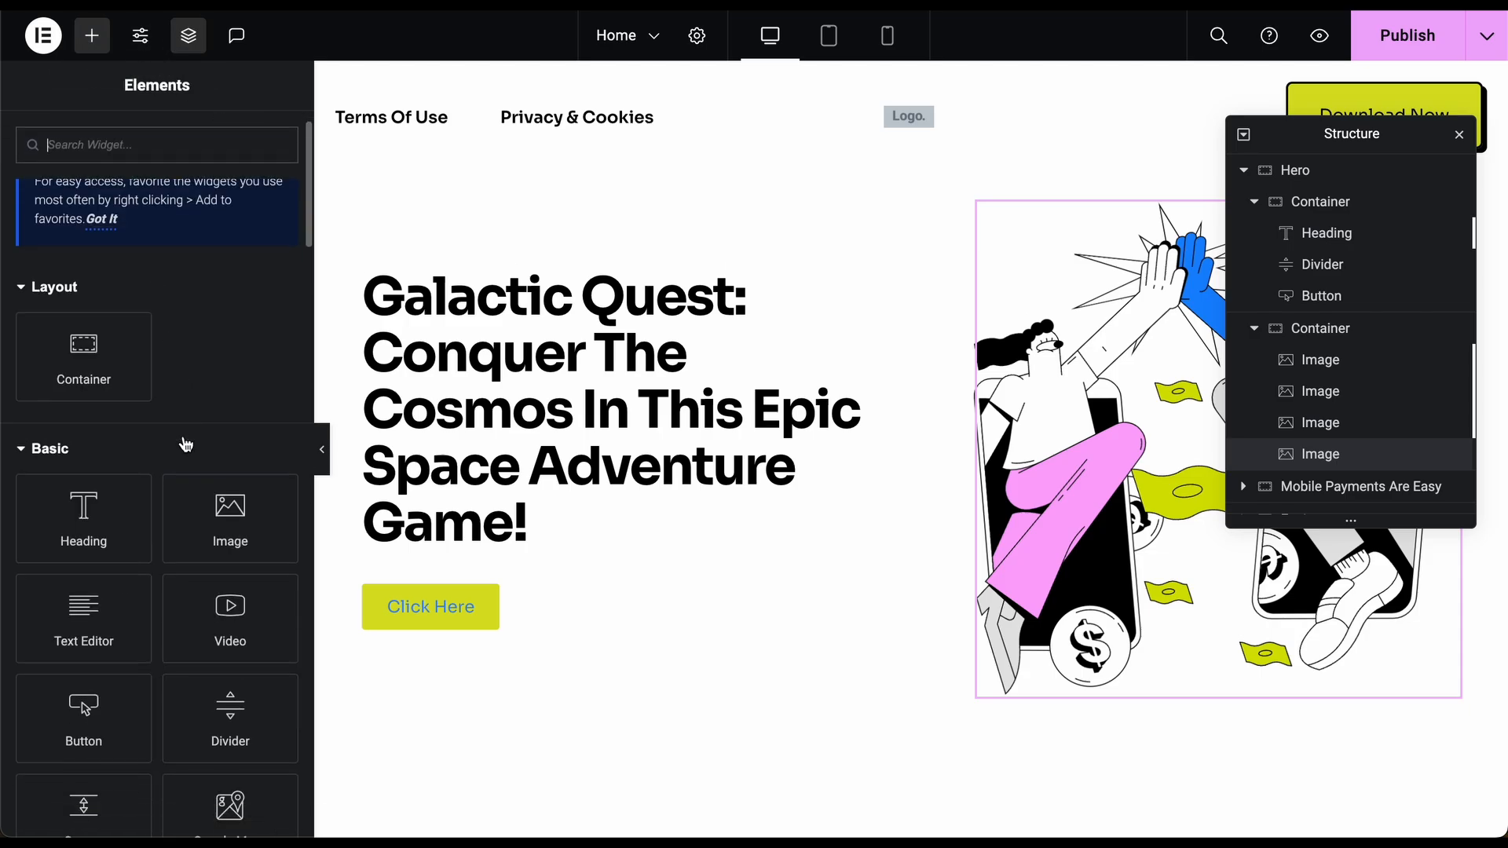
{"action": "left_click_drag", "start_coordinate": [230, 236], "coordinate": [874, 460]}
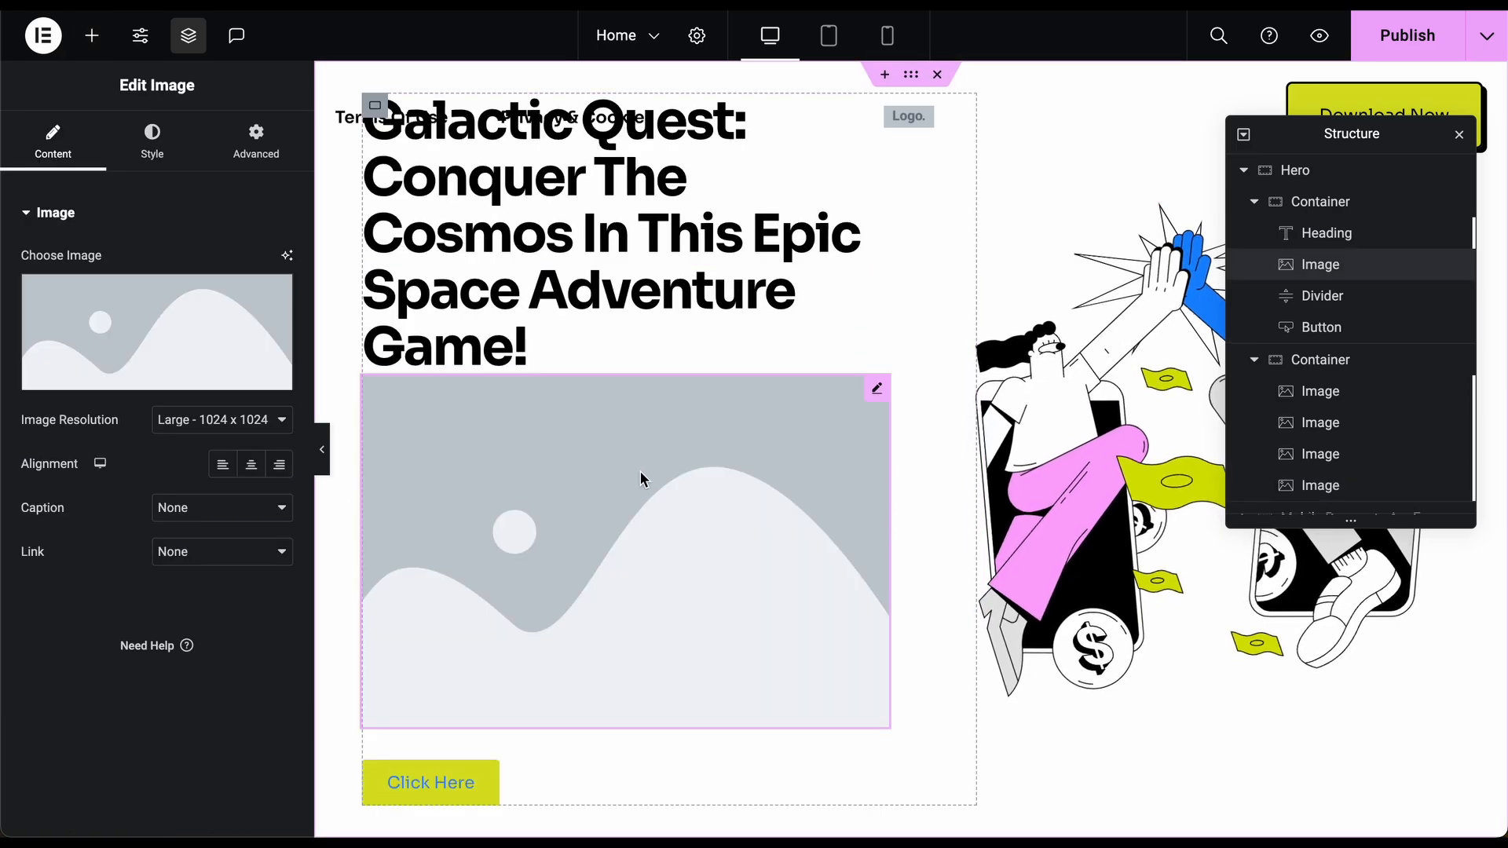
- Delete the placeholder image from below the hero heading
{"action": "scroll", "coordinate": [713, 467], "scroll_direction": "down", "scroll_amount": 1}
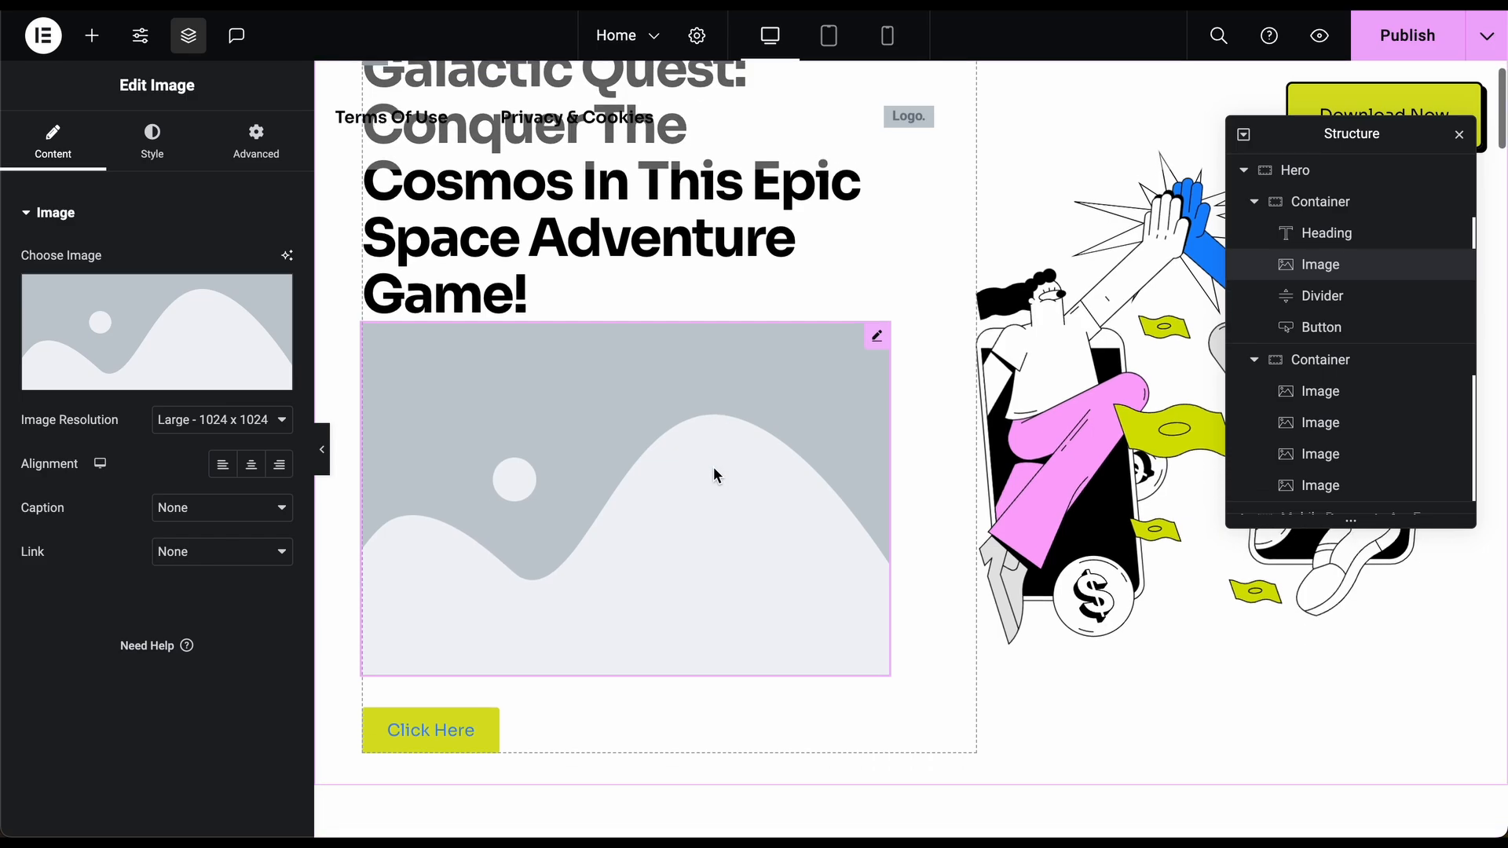
{"action": "scroll", "coordinate": [713, 467], "scroll_direction": "up", "scroll_amount": 1}
{"action": "right_click", "coordinate": [713, 466]}
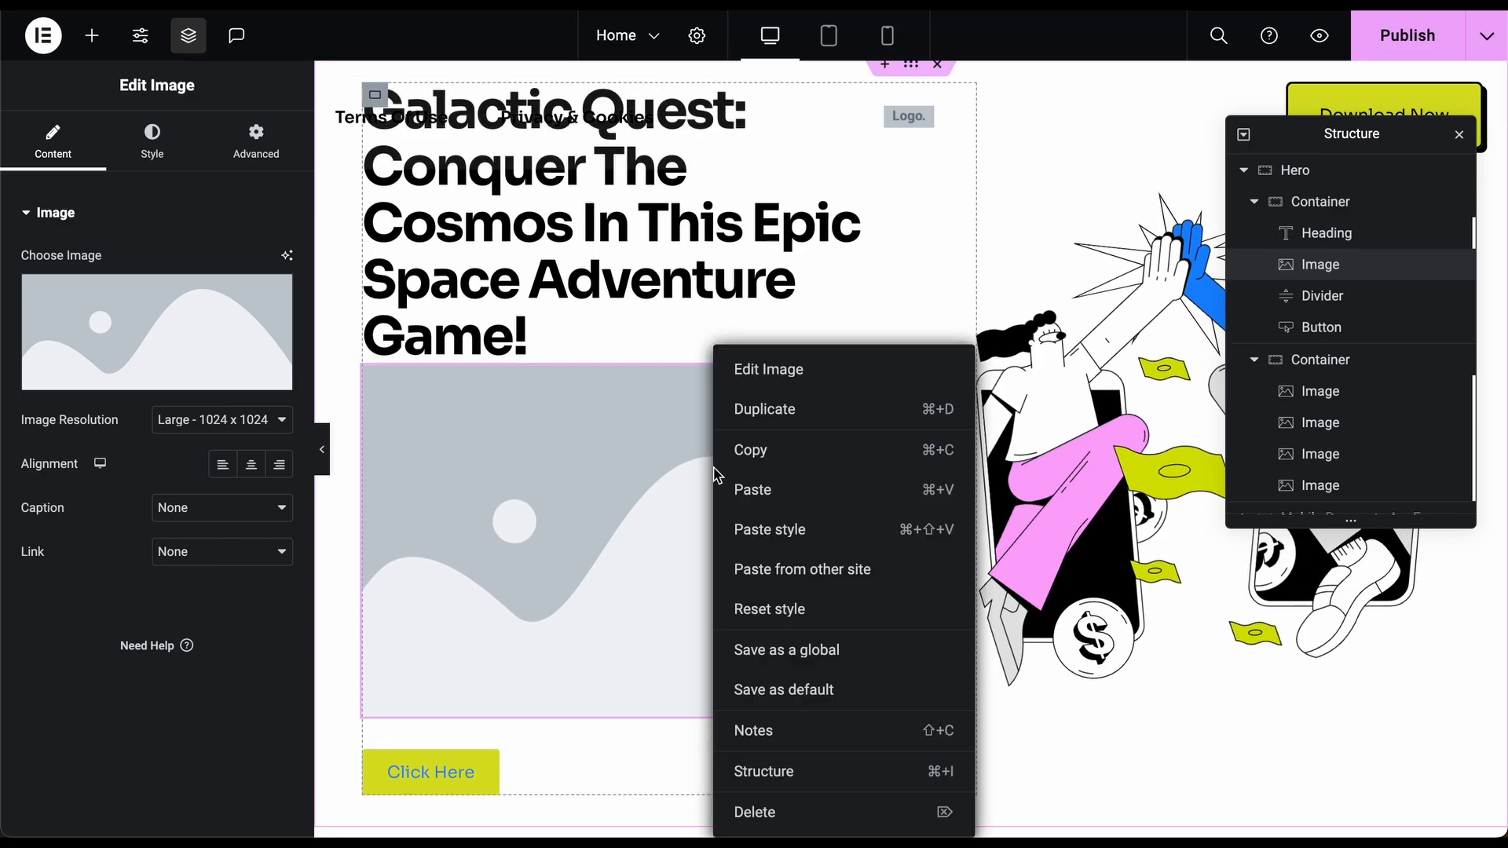
{"action": "left_click", "coordinate": [768, 812]}
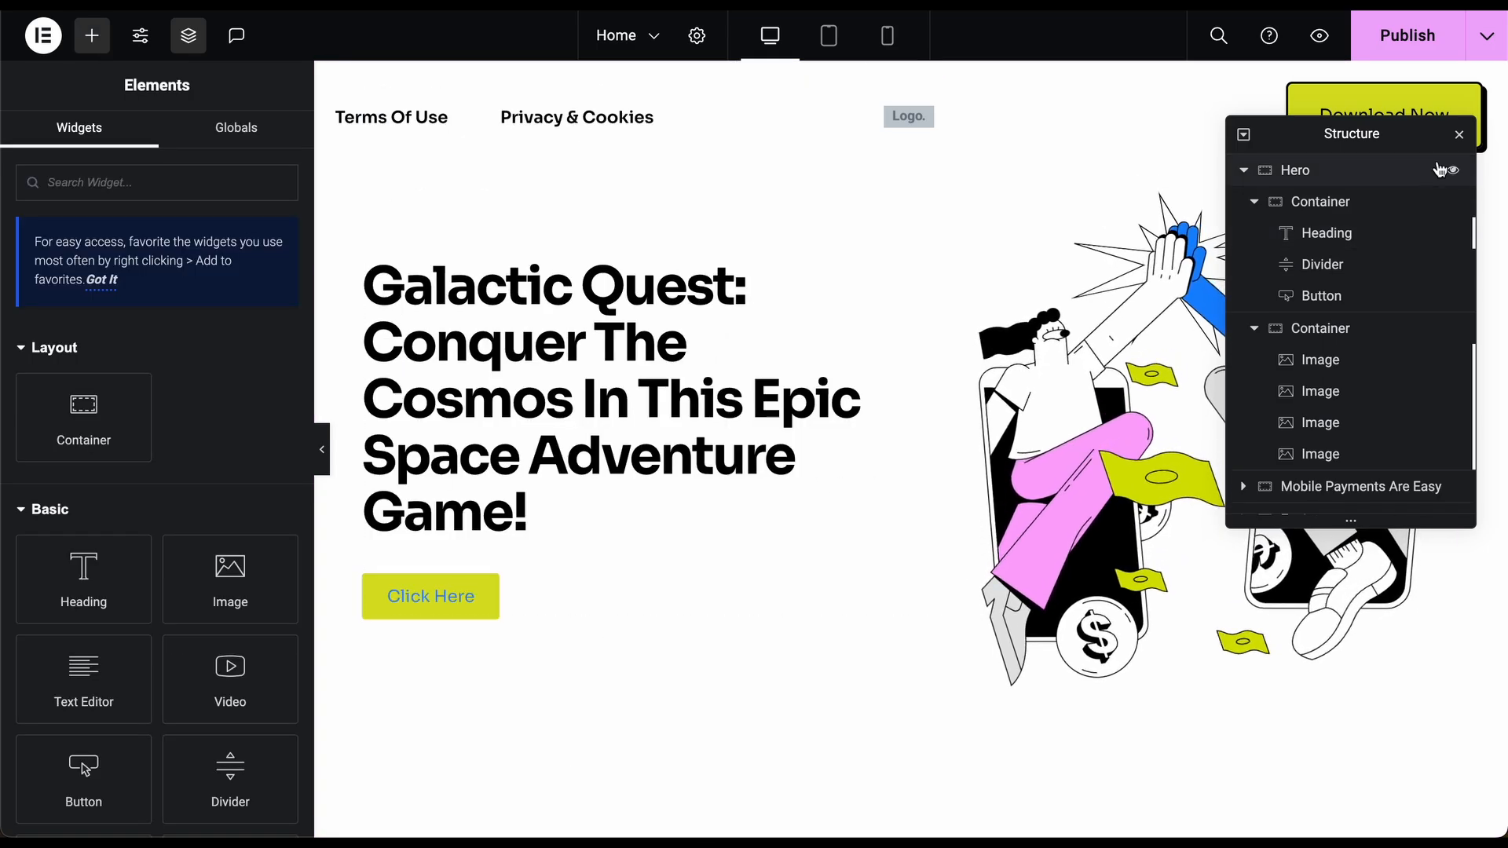
- Close the page structure overview and look through the Mobile Payments Made Simple section with its feature cards
{"action": "scroll", "coordinate": [1363, 369], "scroll_direction": "down", "scroll_amount": 3}
{"action": "scroll", "coordinate": [1363, 369], "scroll_direction": "up", "scroll_amount": 3}
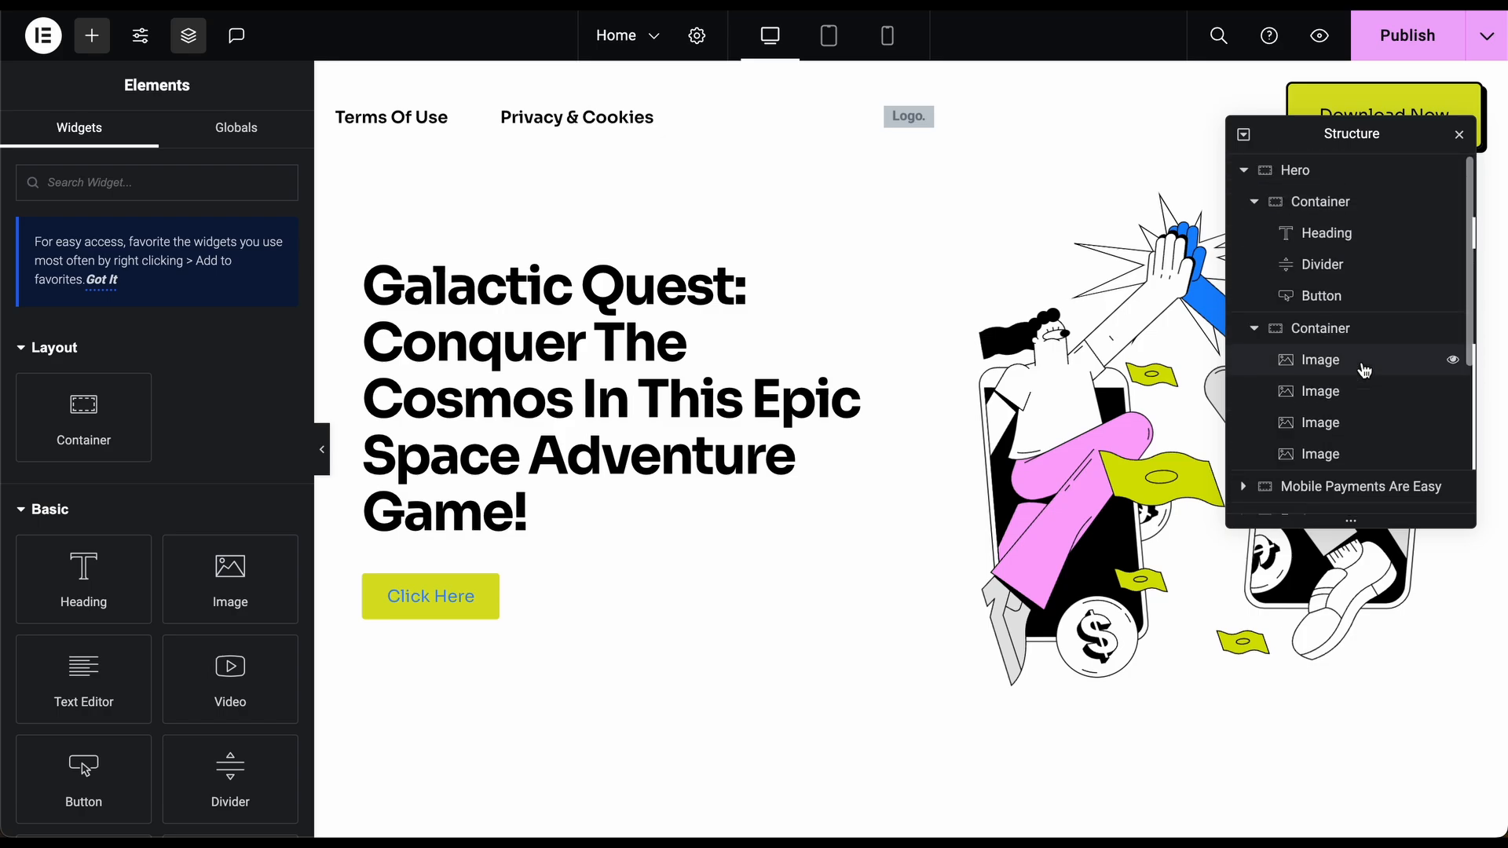
{"action": "left_click", "coordinate": [1460, 135]}
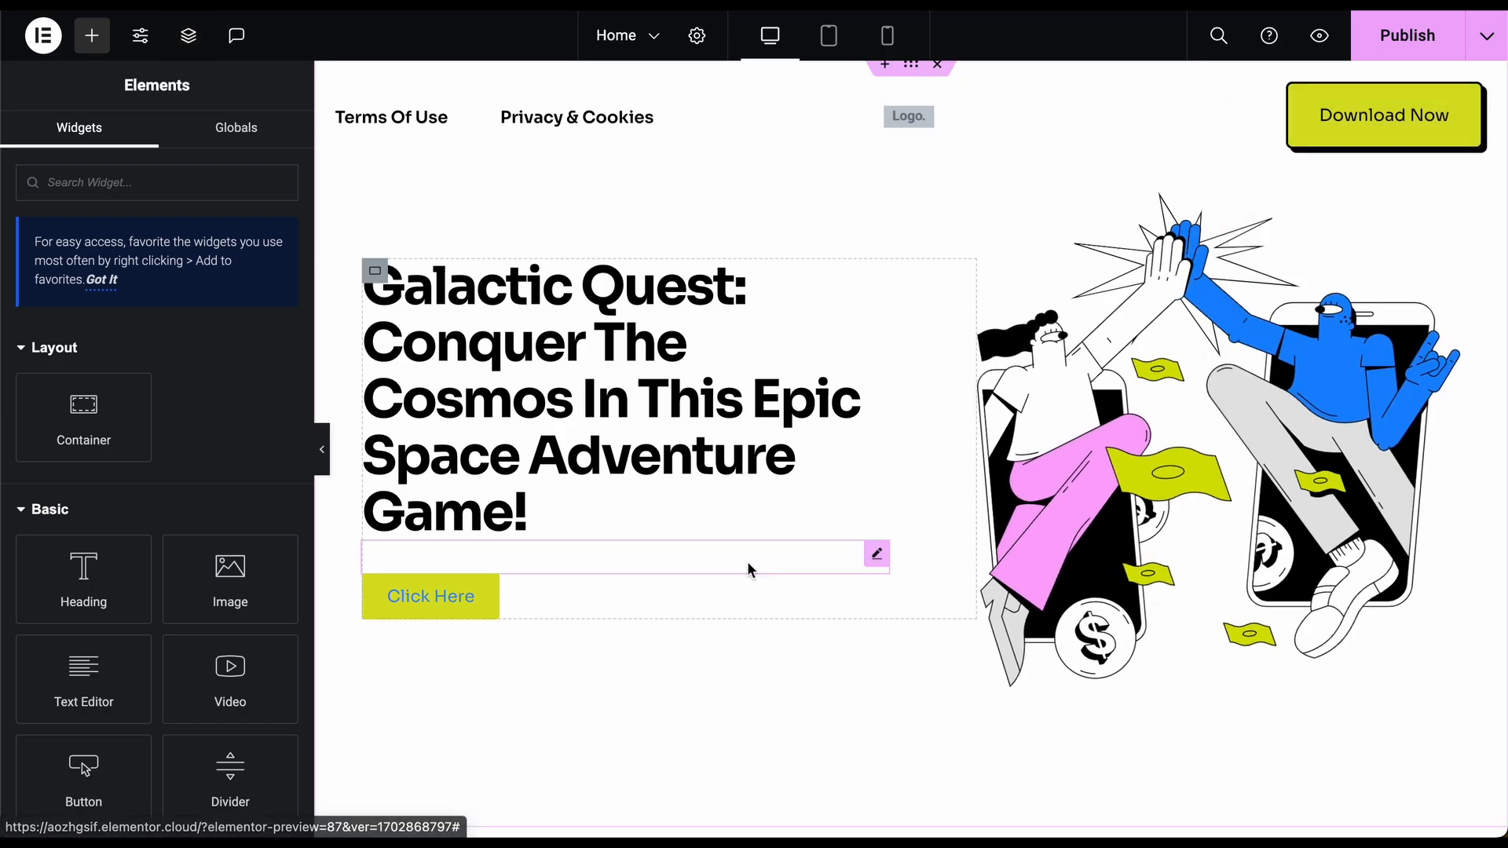
{"action": "scroll", "coordinate": [750, 567], "scroll_direction": "down", "scroll_amount": 3}
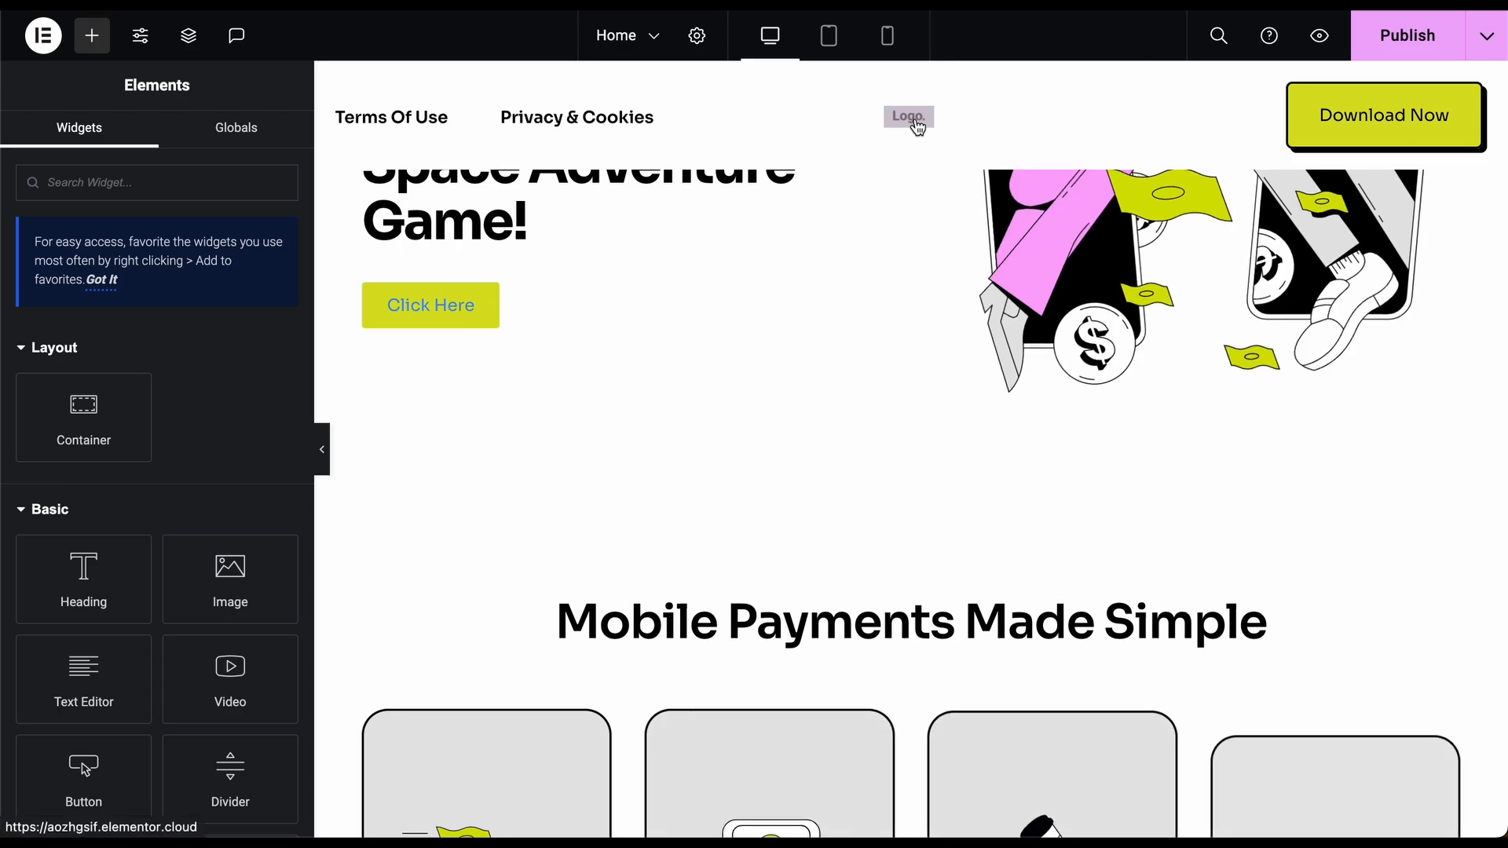
{"action": "scroll", "coordinate": [770, 492], "scroll_direction": "down", "scroll_amount": 5}
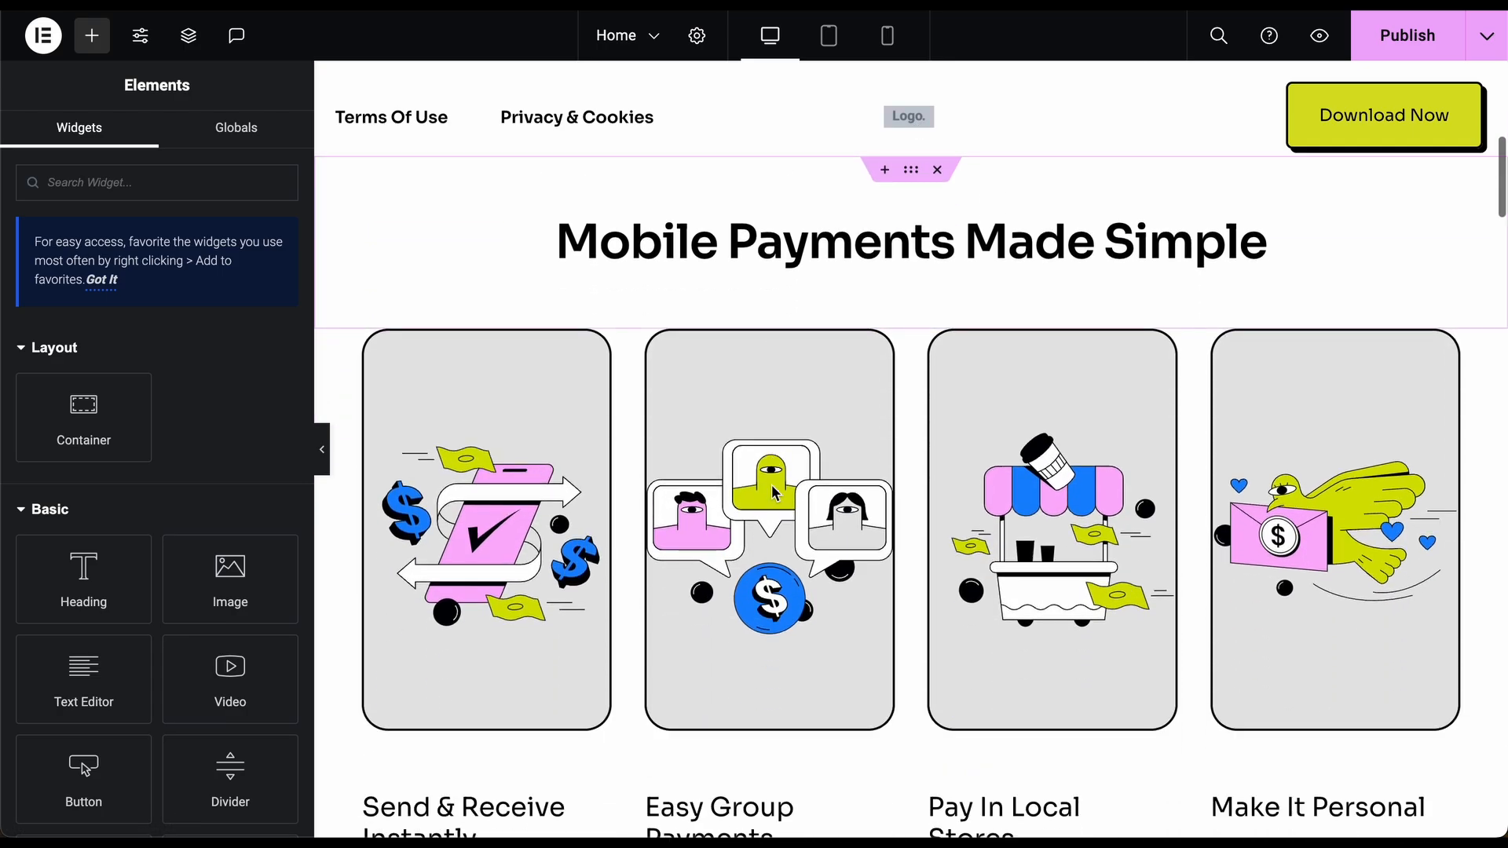
{"action": "scroll", "coordinate": [771, 483], "scroll_direction": "down", "scroll_amount": 2}
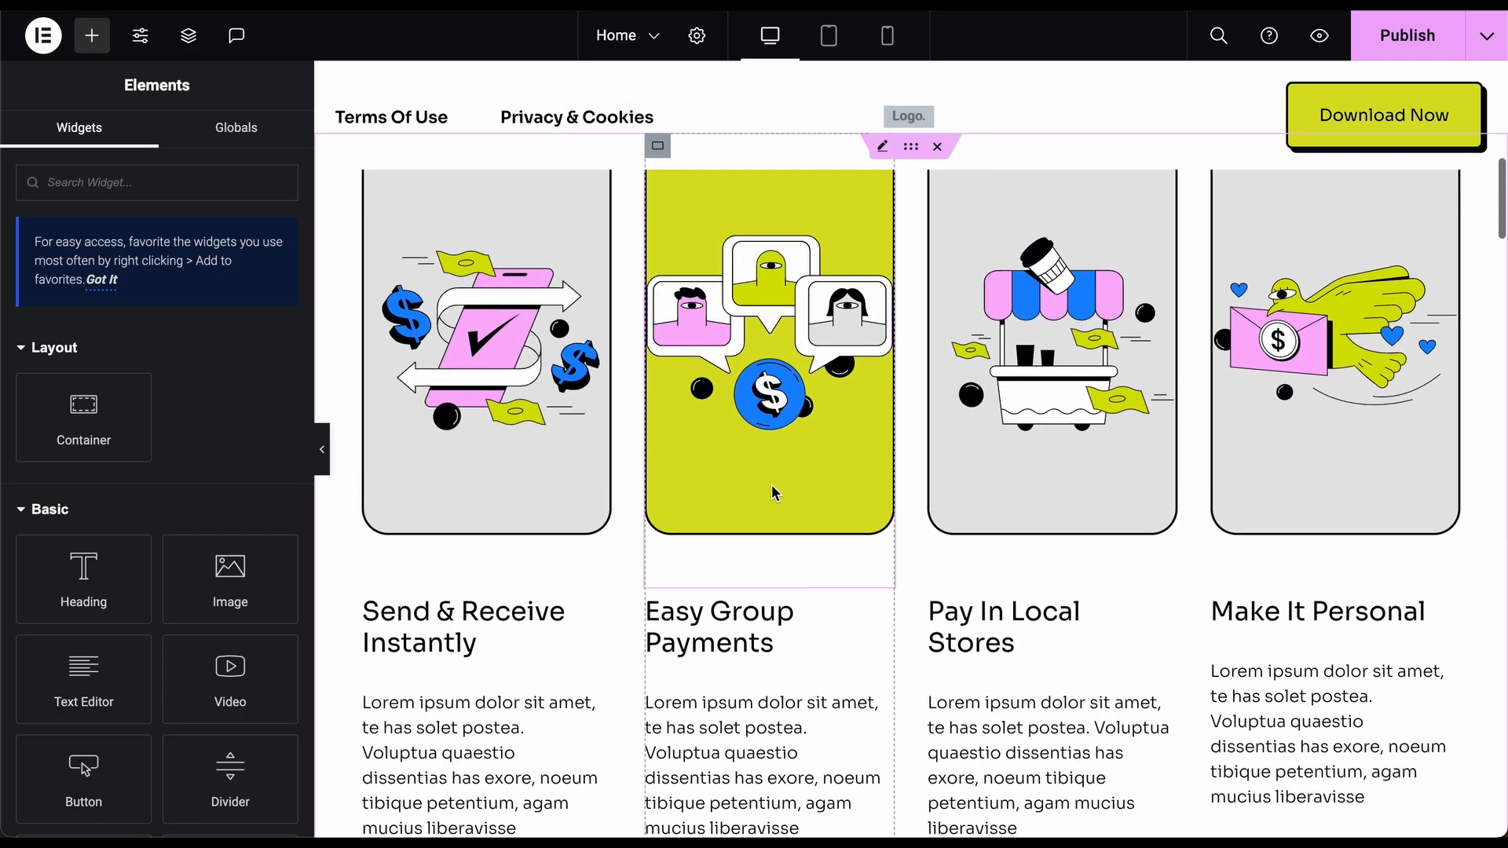
- Examine the Easy Group Payments card's text and image settings and the Mobile Payments Made Simple heading's settings
{"action": "scroll", "coordinate": [771, 484], "scroll_direction": "up", "scroll_amount": 2}
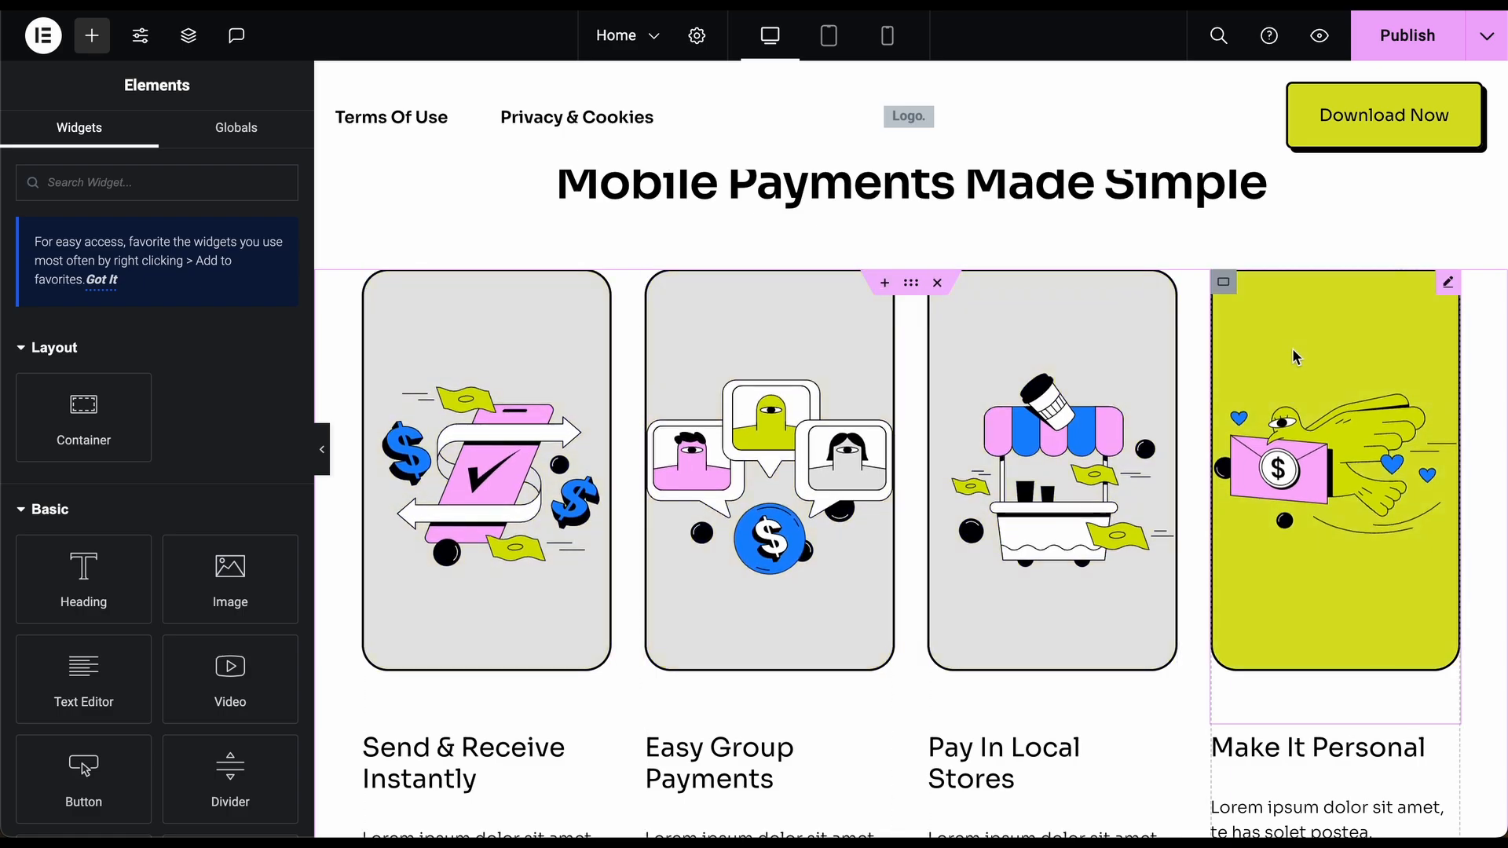
{"action": "scroll", "coordinate": [1108, 708], "scroll_direction": "down", "scroll_amount": 6}
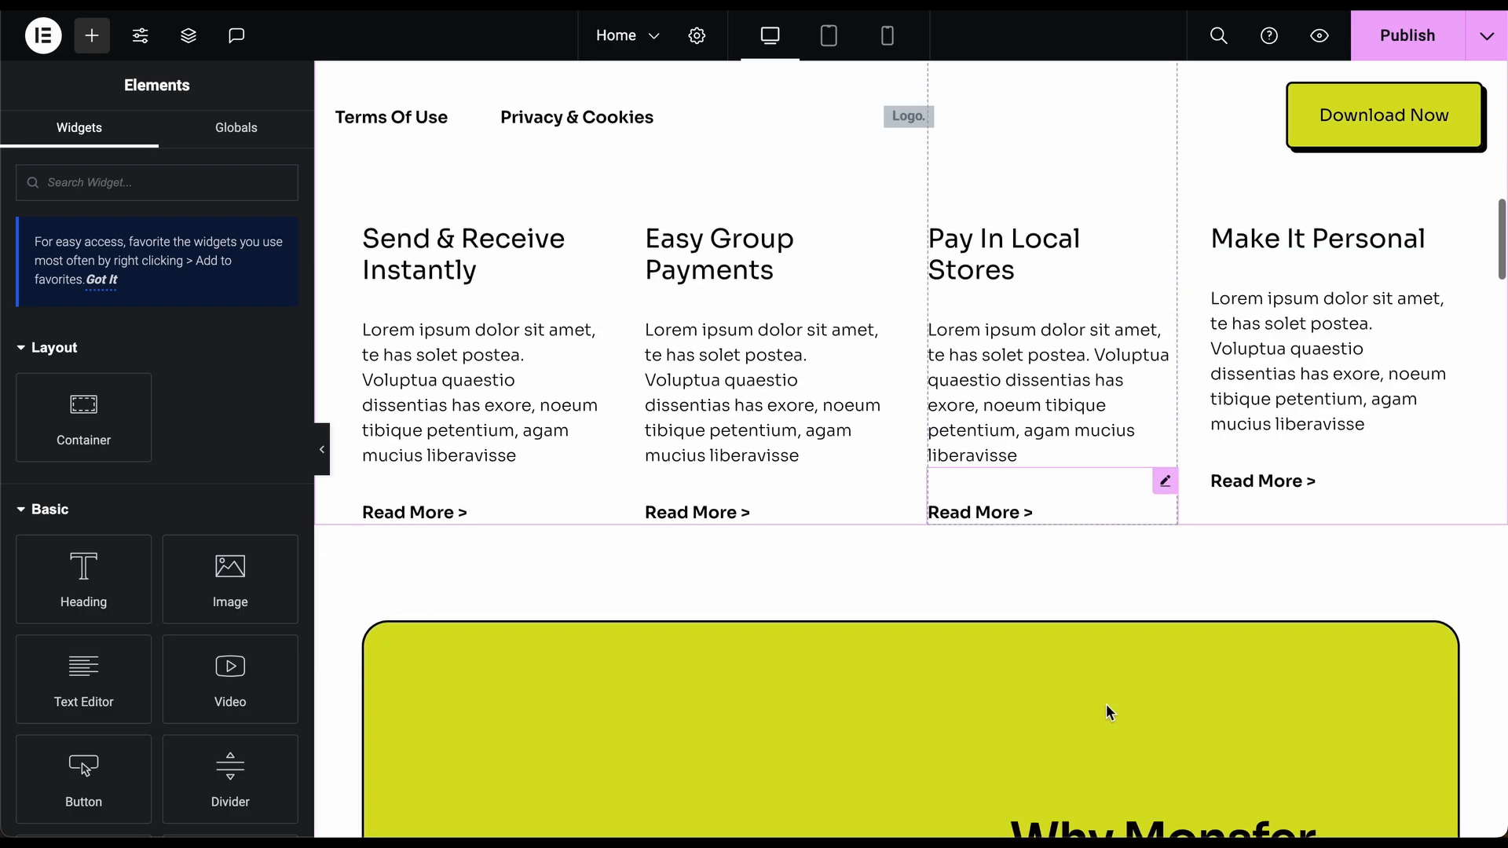
{"action": "scroll", "coordinate": [1106, 713], "scroll_direction": "up", "scroll_amount": 4}
{"action": "left_click", "coordinate": [701, 568]}
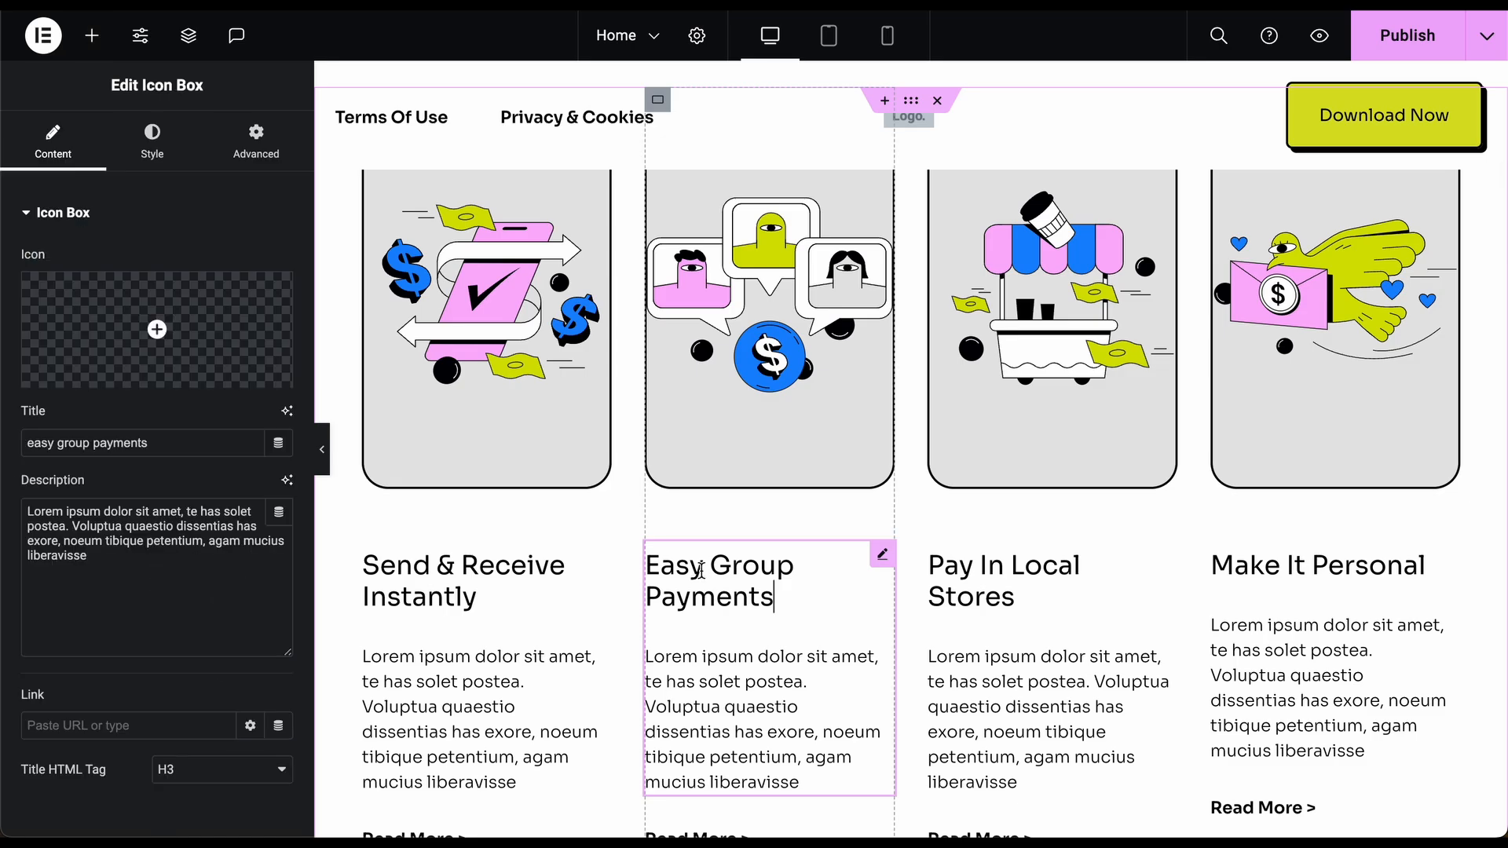
{"action": "left_click_drag", "start_coordinate": [781, 581], "coordinate": [682, 554]}
{"action": "scroll", "coordinate": [827, 564], "scroll_direction": "down", "scroll_amount": 1}
{"action": "scroll", "coordinate": [827, 563], "scroll_direction": "up", "scroll_amount": 5}
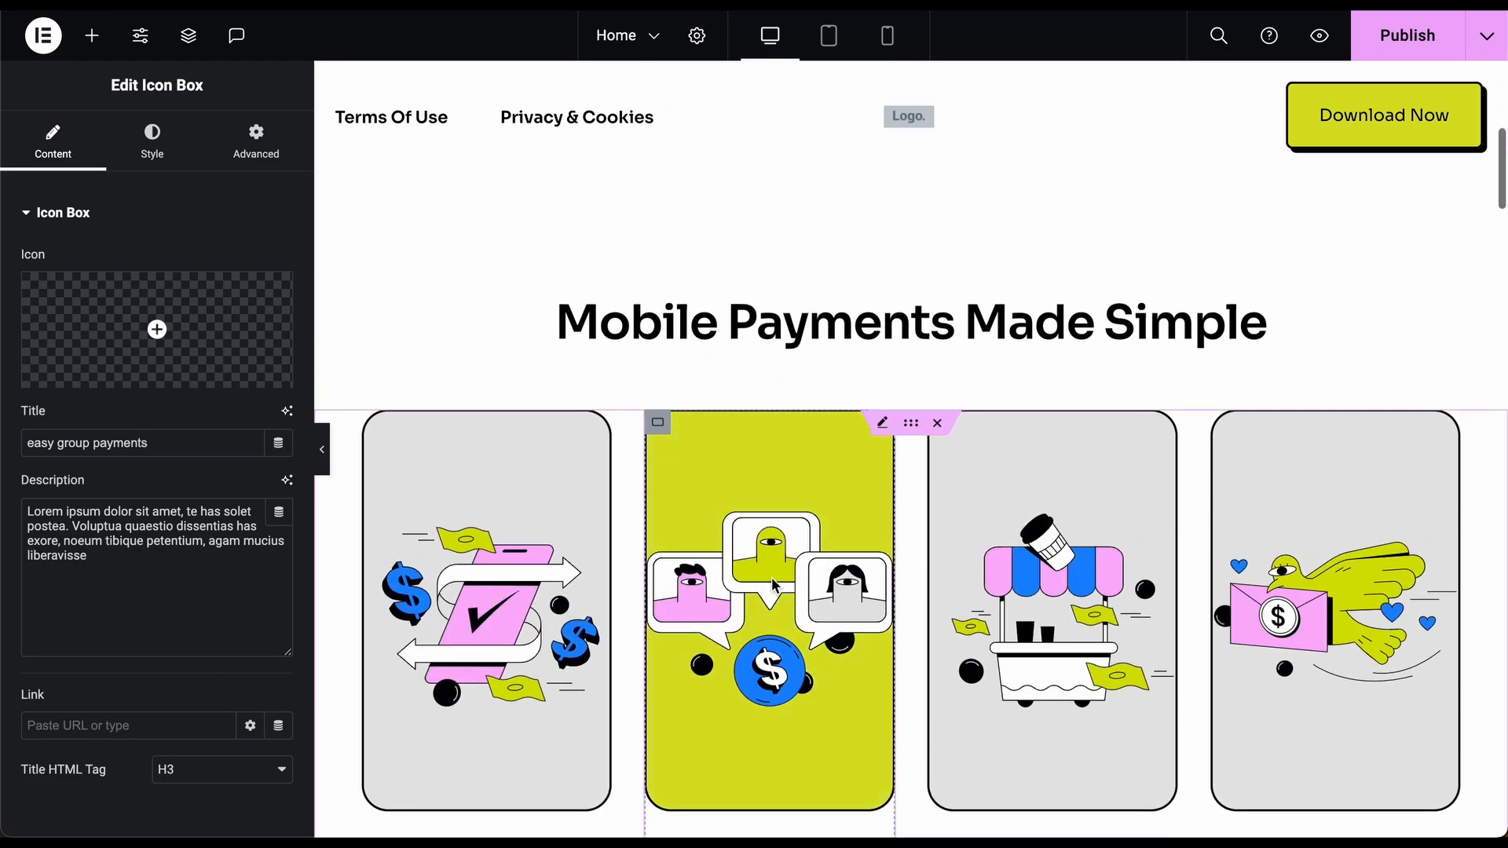
{"action": "left_click", "coordinate": [771, 577]}
{"action": "scroll", "coordinate": [772, 577], "scroll_direction": "down", "scroll_amount": 7}
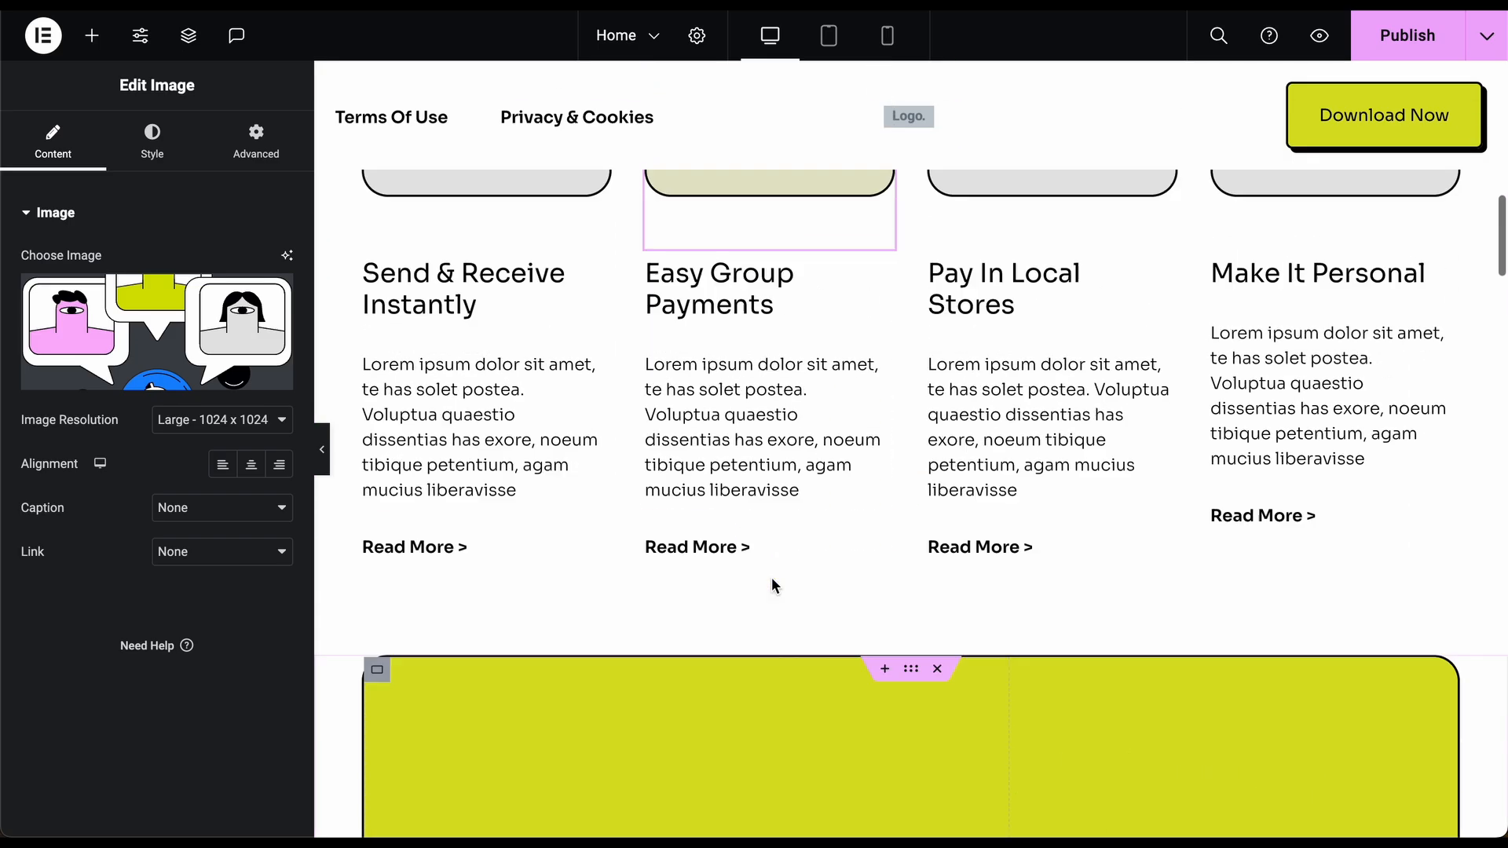
{"action": "scroll", "coordinate": [781, 342], "scroll_direction": "up", "scroll_amount": 6}
{"action": "left_click", "coordinate": [817, 228]}
- Delete the More Than 625K Happy Users heading container and the testimonial cards container beneath it
{"action": "scroll", "coordinate": [826, 295], "scroll_direction": "down", "scroll_amount": 10}
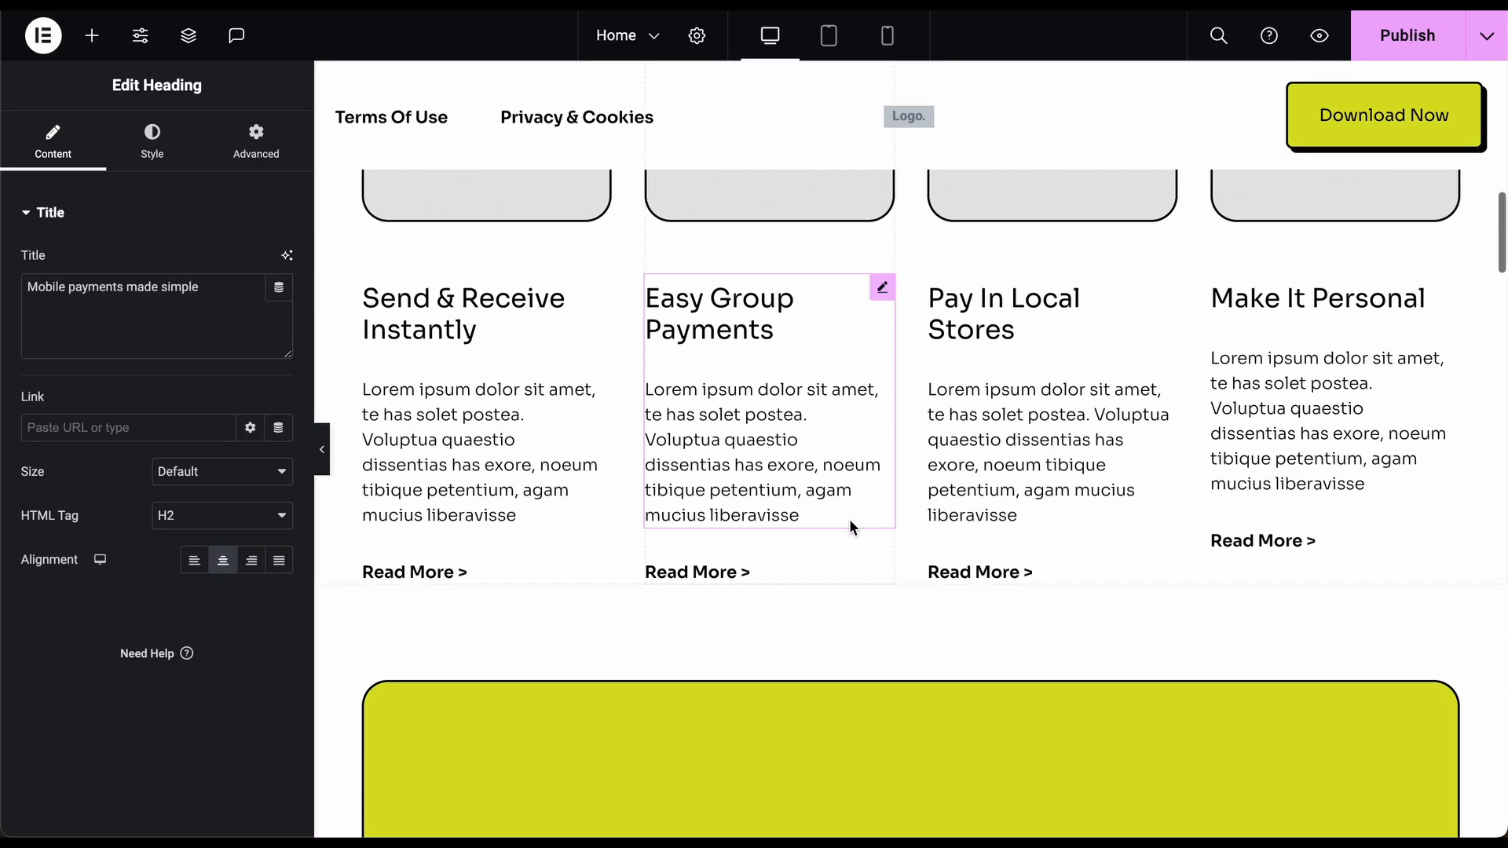
{"action": "scroll", "coordinate": [852, 526], "scroll_direction": "down", "scroll_amount": 11}
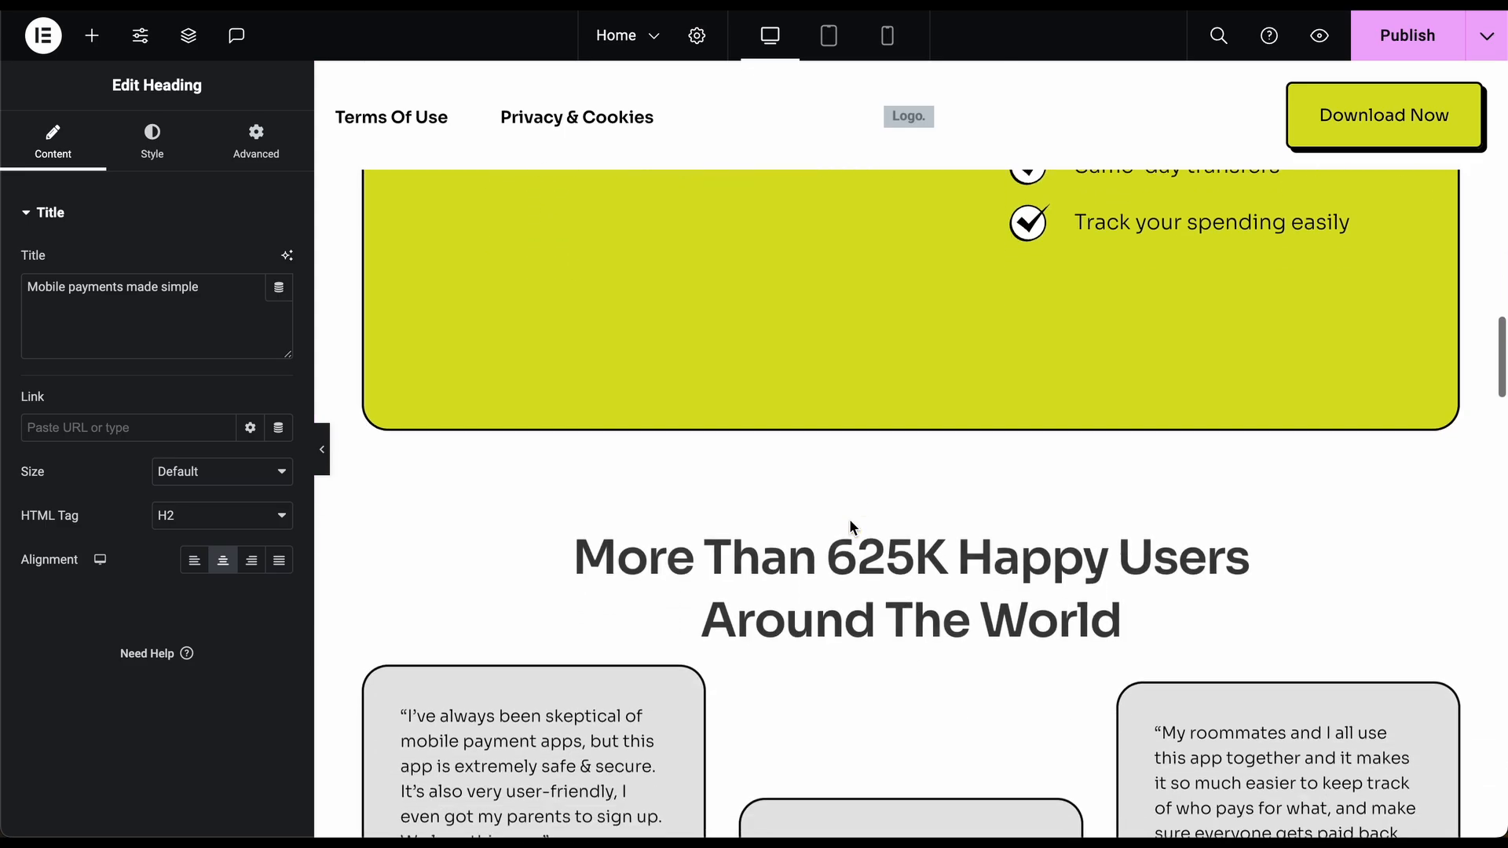
{"action": "scroll", "coordinate": [850, 519], "scroll_direction": "down", "scroll_amount": 5}
{"action": "scroll", "coordinate": [849, 519], "scroll_direction": "up", "scroll_amount": 3}
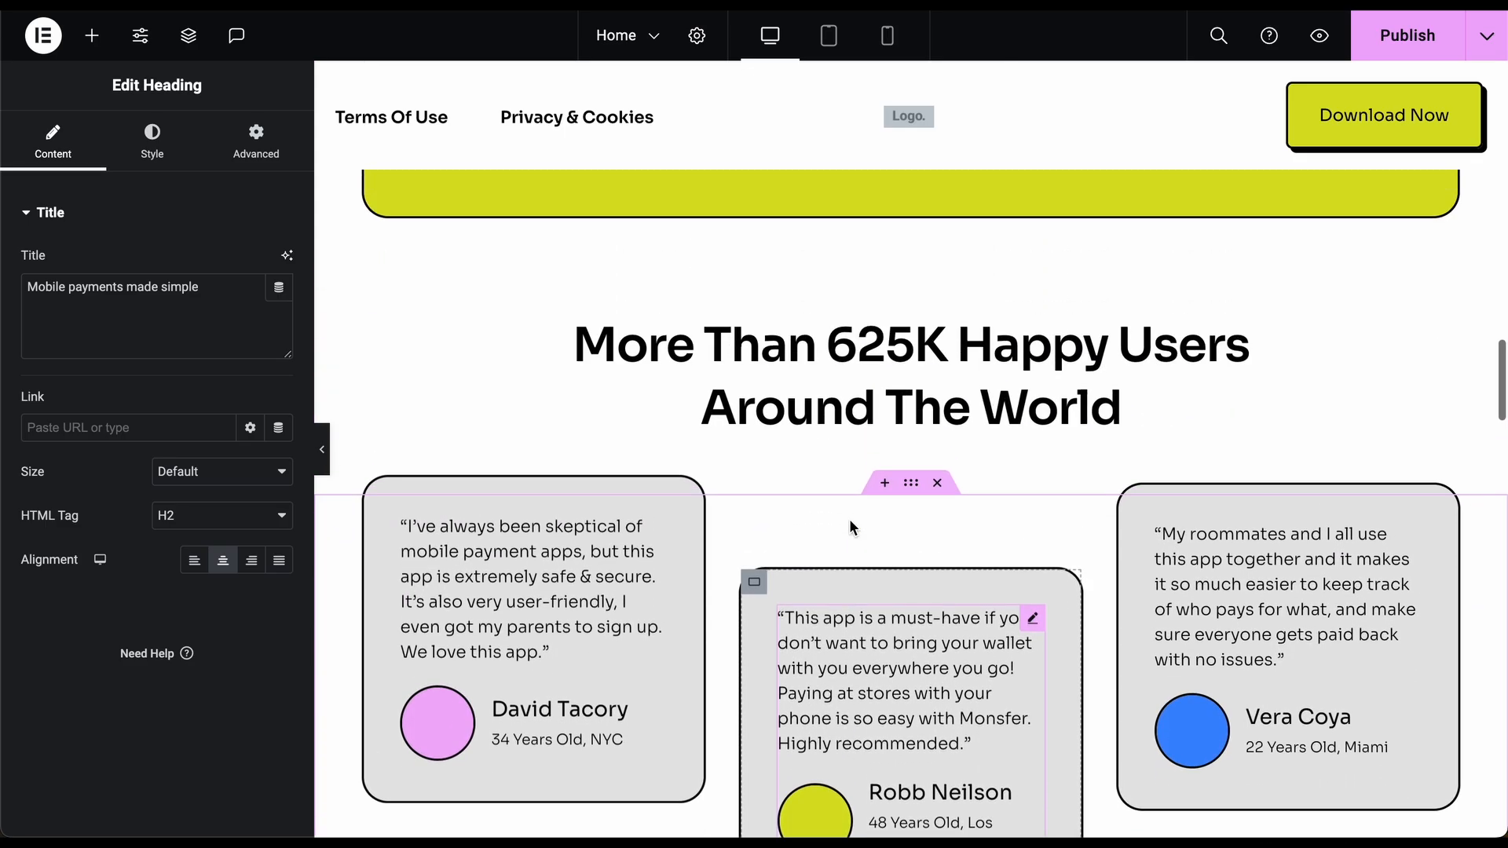
{"action": "scroll", "coordinate": [850, 519], "scroll_direction": "down", "scroll_amount": 2}
{"action": "scroll", "coordinate": [946, 314], "scroll_direction": "up", "scroll_amount": 1}
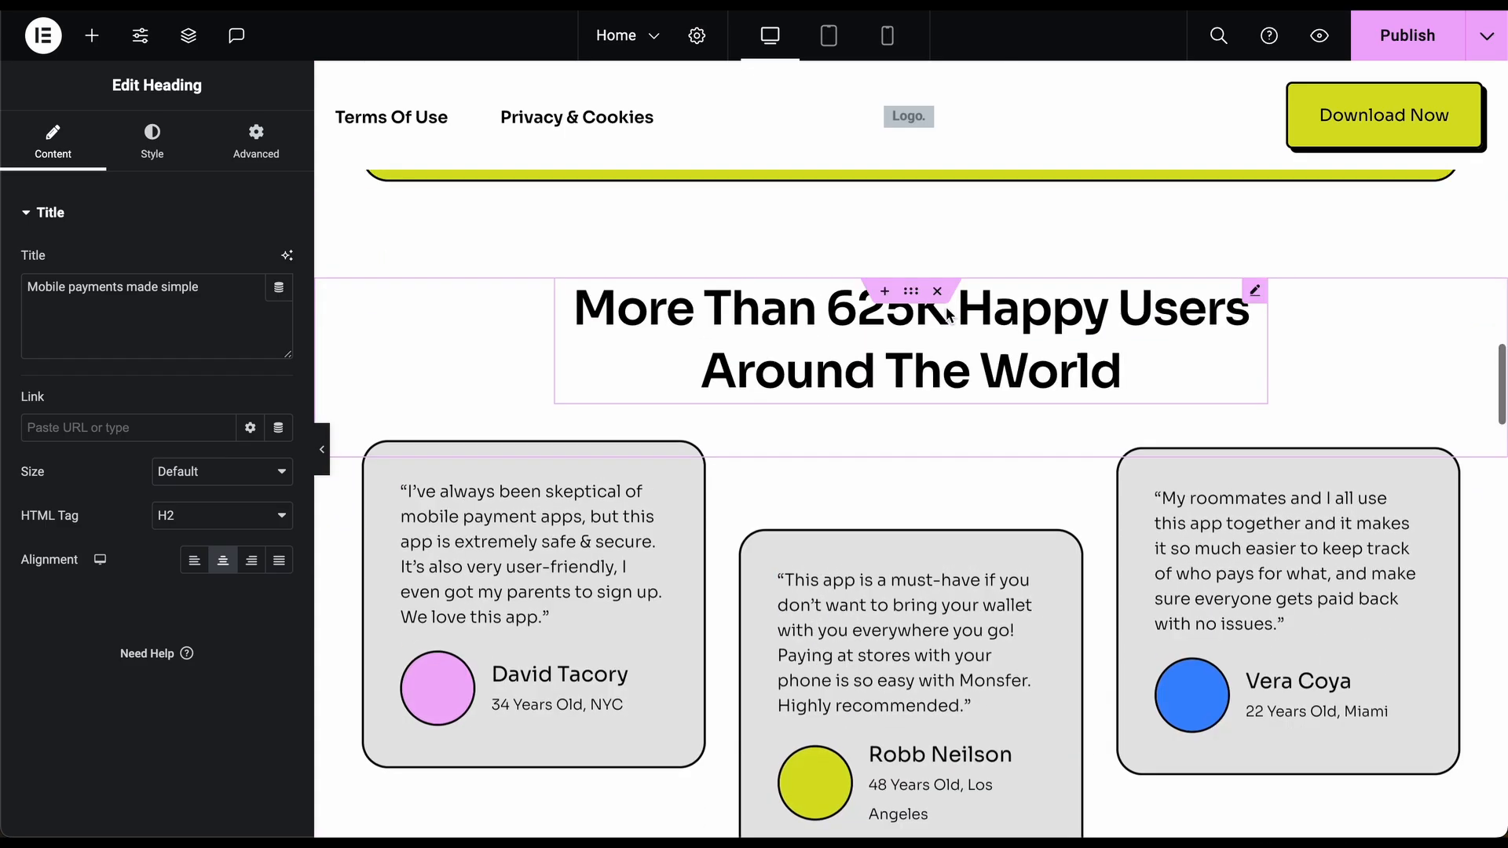
{"action": "scroll", "coordinate": [946, 310], "scroll_direction": "down", "scroll_amount": 3}
{"action": "scroll", "coordinate": [946, 305], "scroll_direction": "up", "scroll_amount": 2}
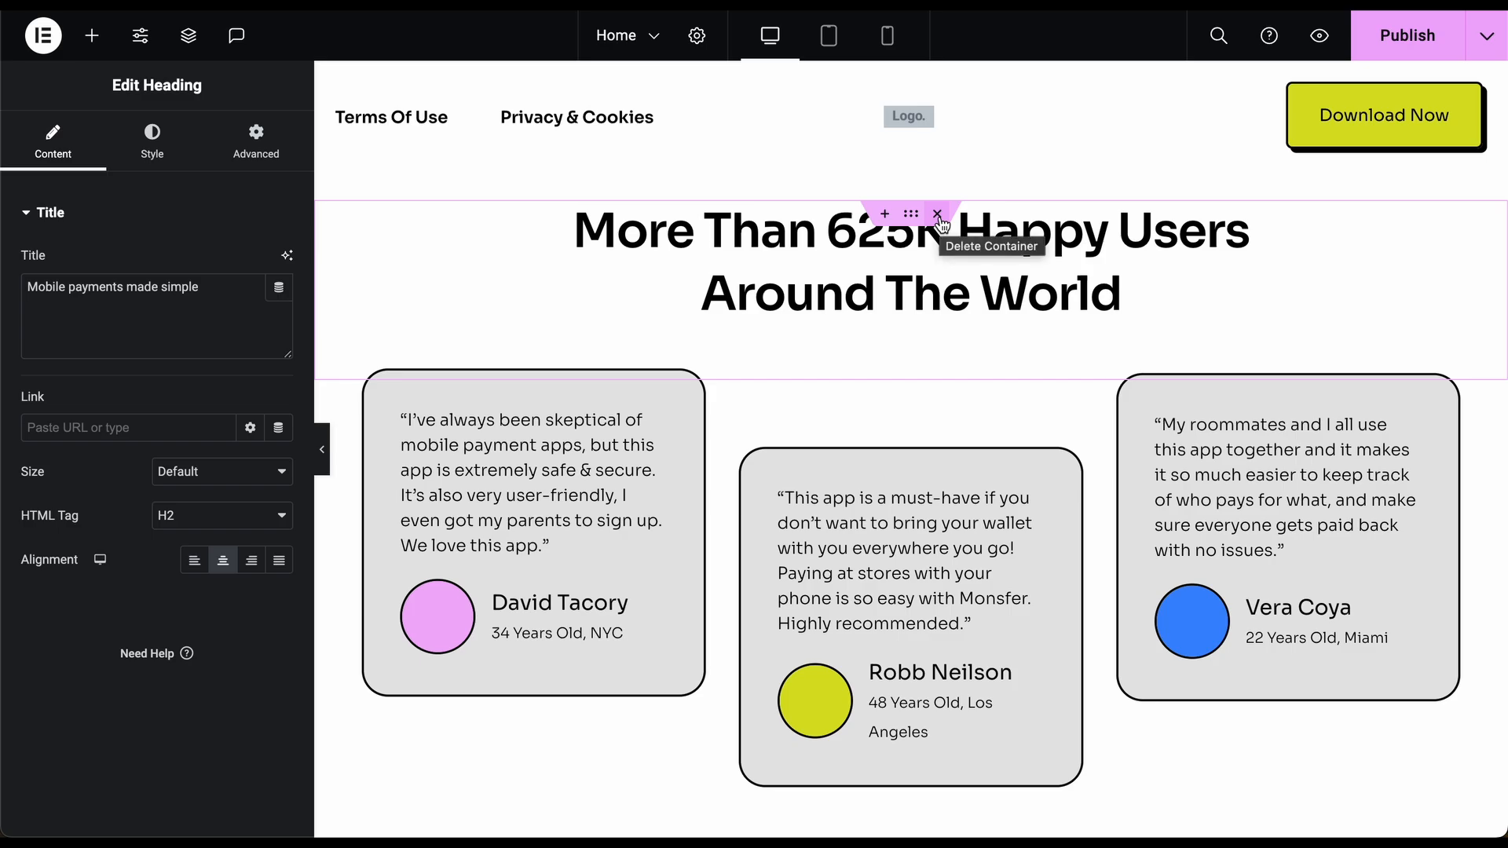
{"action": "left_click", "coordinate": [938, 217]}
{"action": "scroll", "coordinate": [944, 211], "scroll_direction": "up", "scroll_amount": 1}
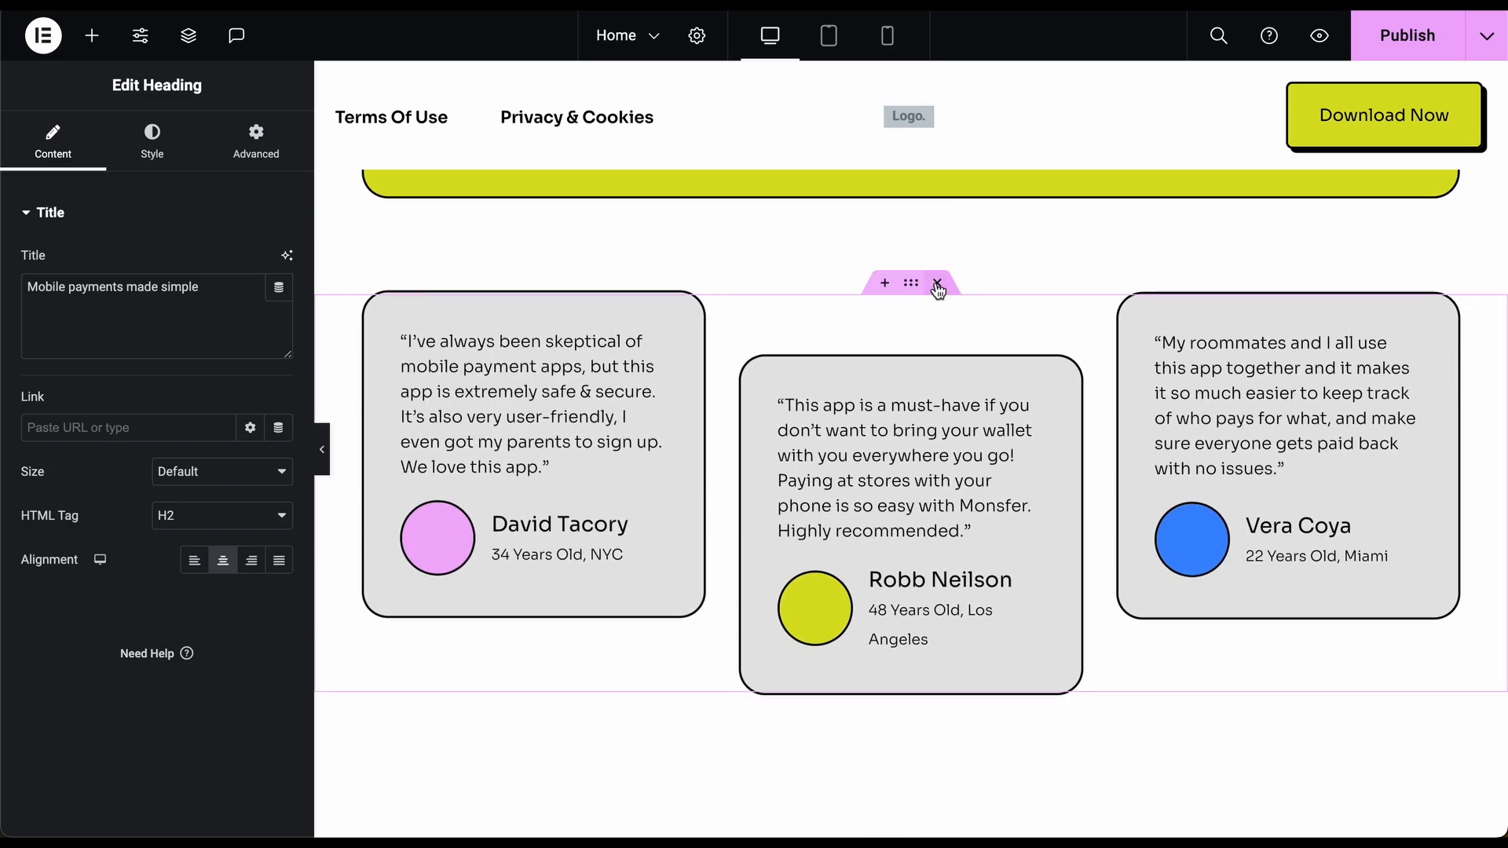
{"action": "left_click", "coordinate": [937, 289]}
- Show the available widgets and look through the rest of the page down to the empty drop area above the footer
{"action": "scroll", "coordinate": [908, 361], "scroll_direction": "down", "scroll_amount": 5}
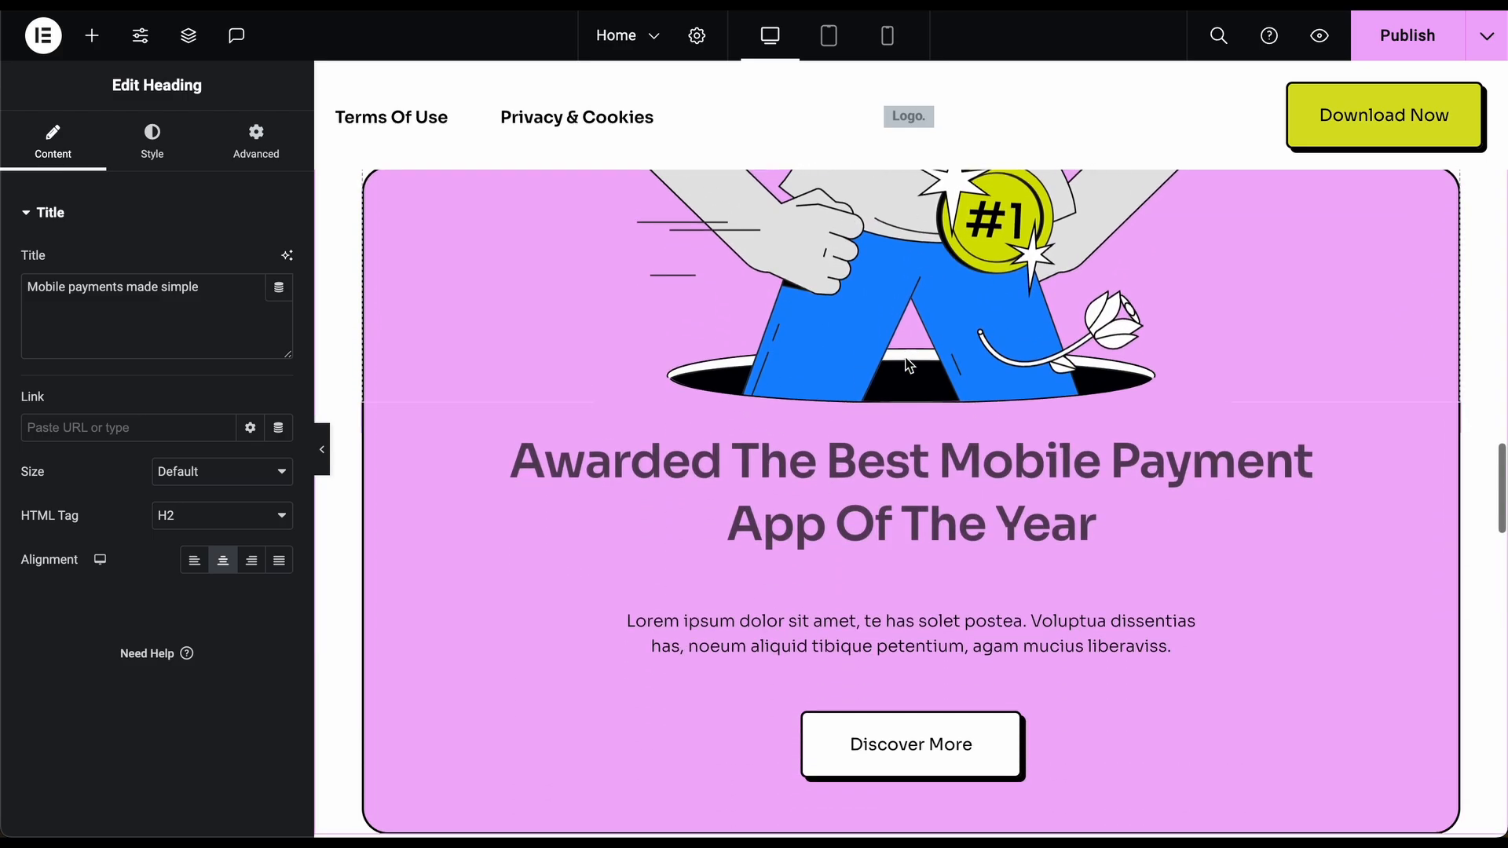
{"action": "scroll", "coordinate": [906, 358], "scroll_direction": "up", "scroll_amount": 9}
{"action": "scroll", "coordinate": [906, 358], "scroll_direction": "down", "scroll_amount": 10}
{"action": "scroll", "coordinate": [905, 358], "scroll_direction": "up", "scroll_amount": 10}
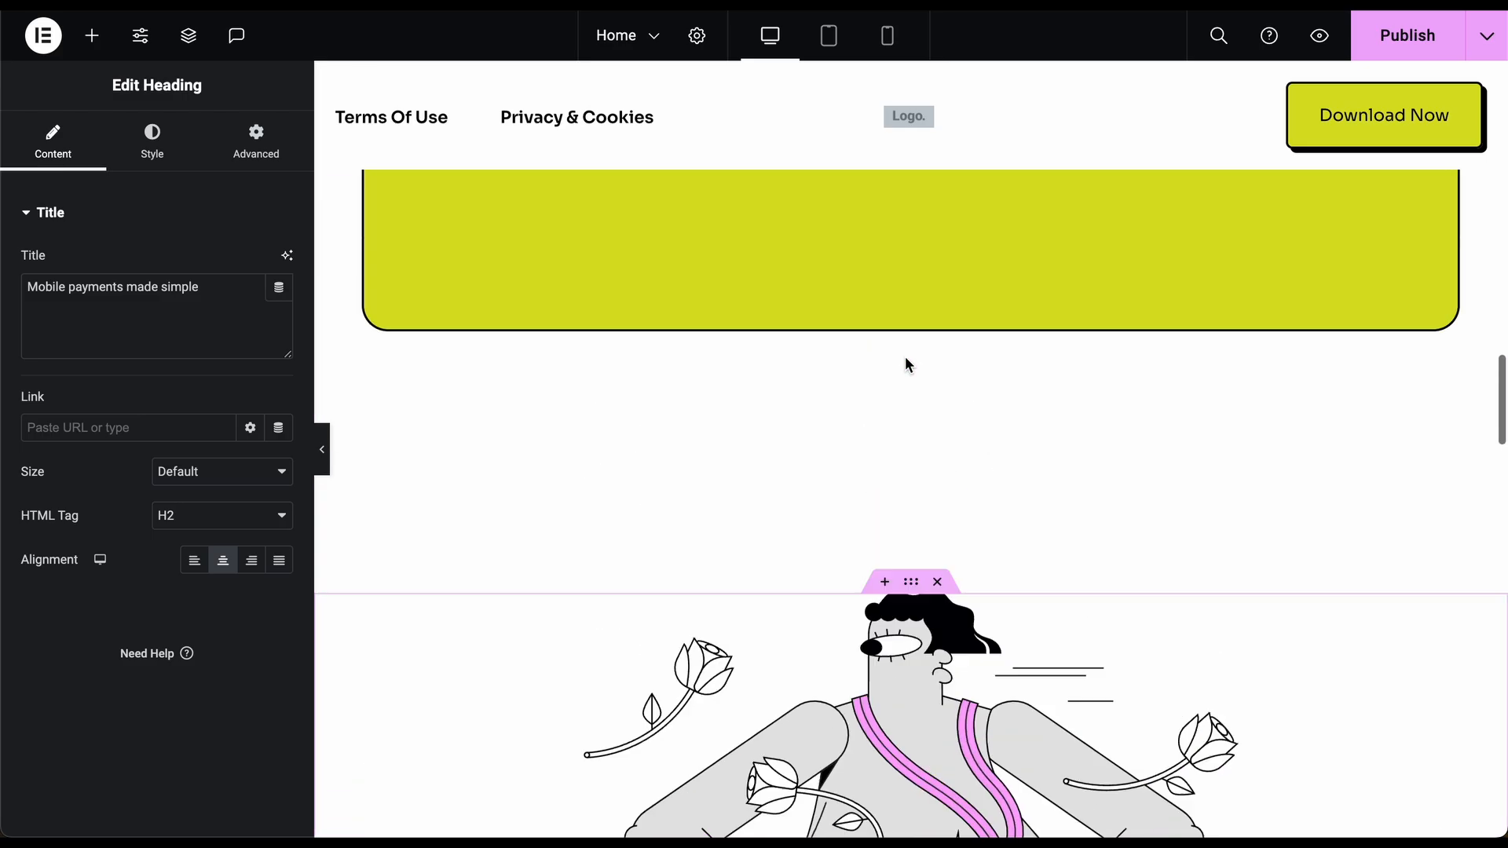
{"action": "scroll", "coordinate": [905, 357], "scroll_direction": "up", "scroll_amount": 2}
{"action": "left_click", "coordinate": [92, 35]}
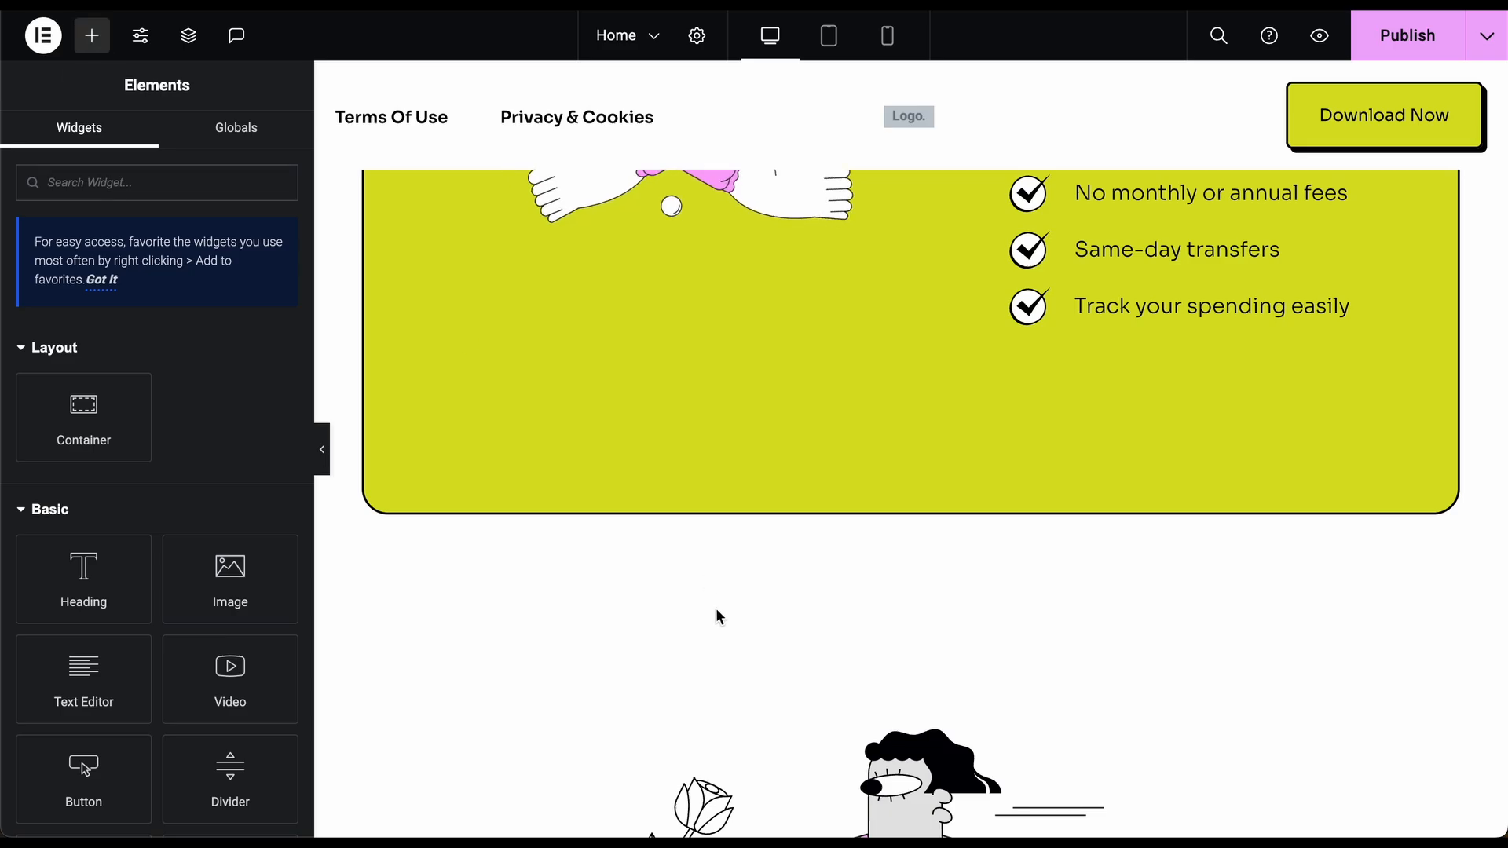
{"action": "scroll", "coordinate": [717, 613], "scroll_direction": "down", "scroll_amount": 10}
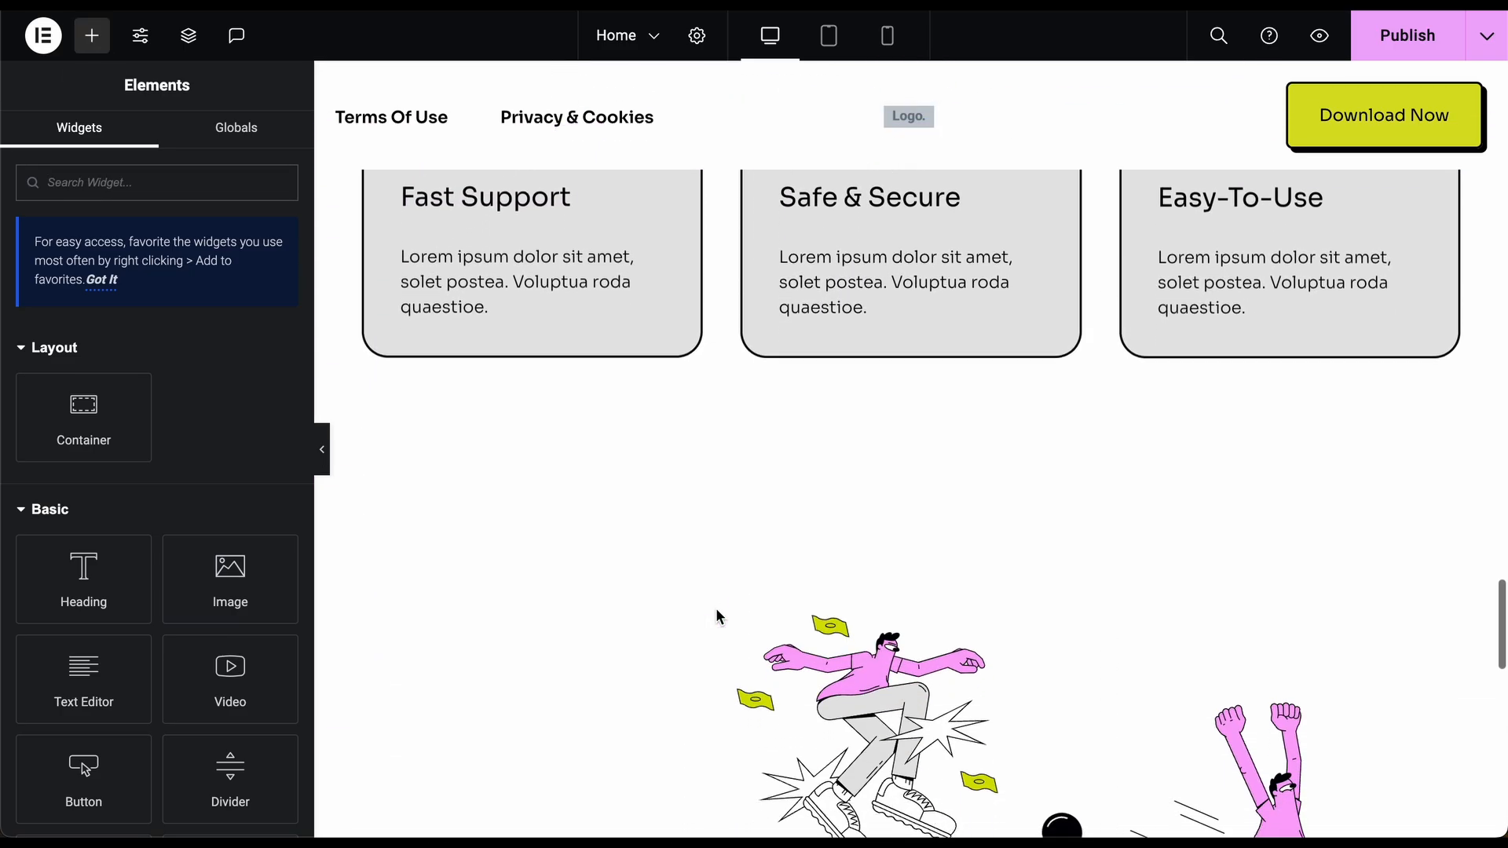
{"action": "scroll", "coordinate": [716, 612], "scroll_direction": "down", "scroll_amount": 12}
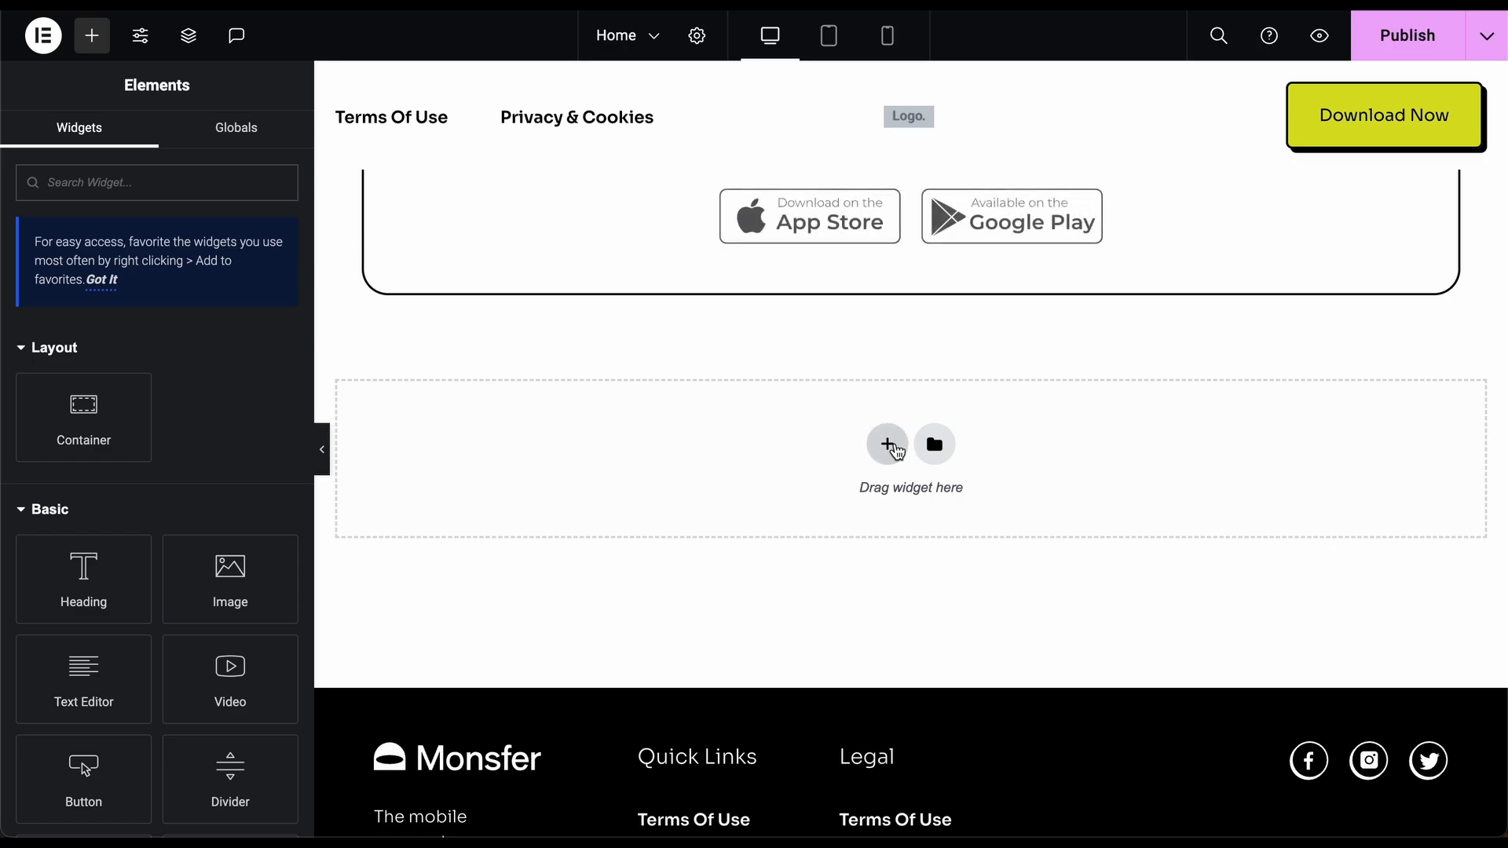
{"action": "scroll", "coordinate": [893, 444], "scroll_direction": "up", "scroll_amount": 10}
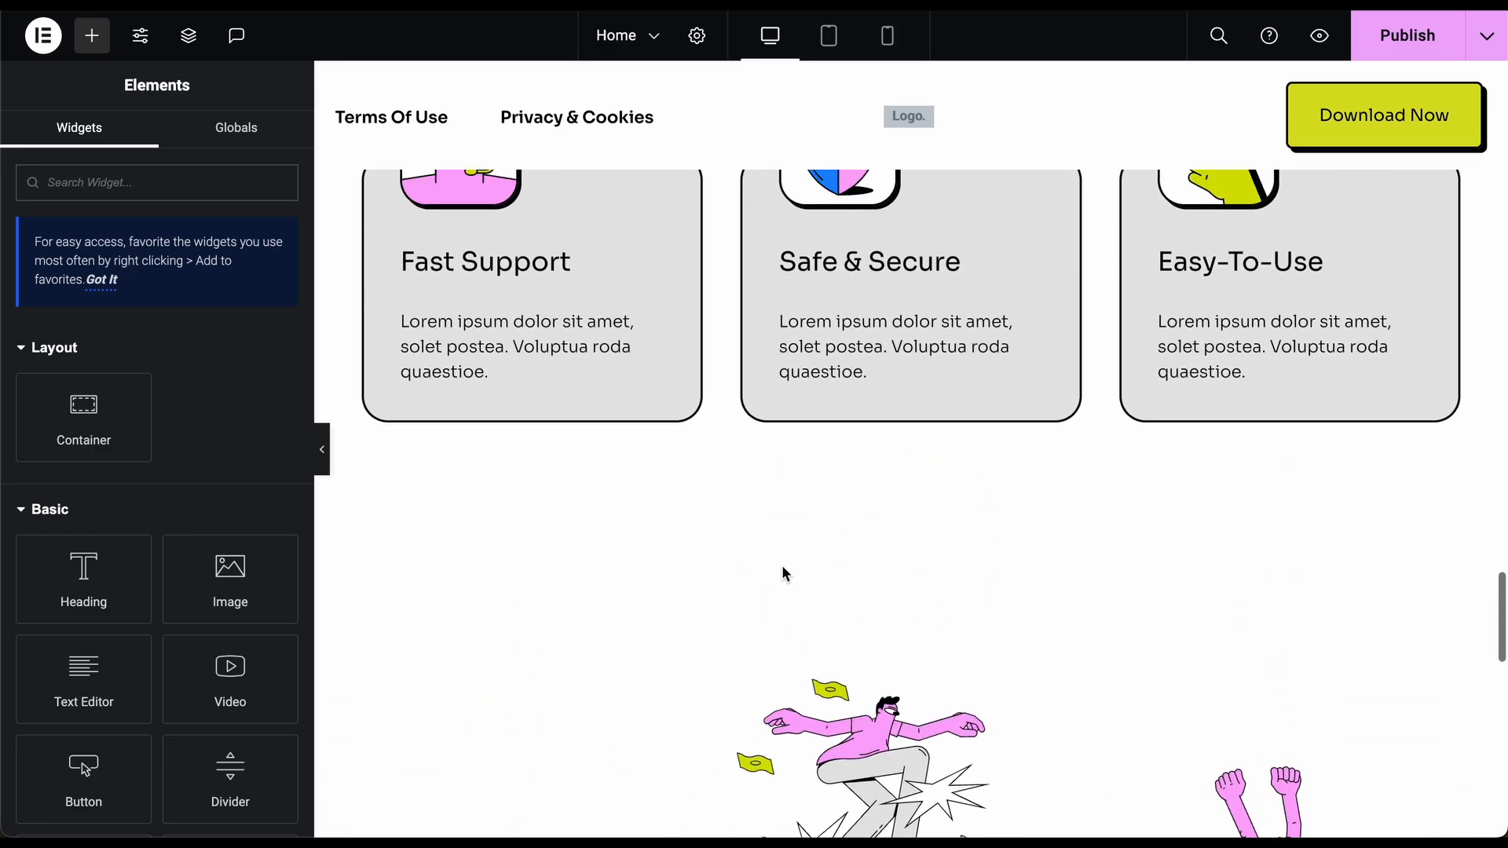
{"action": "scroll", "coordinate": [731, 576], "scroll_direction": "up", "scroll_amount": 10}
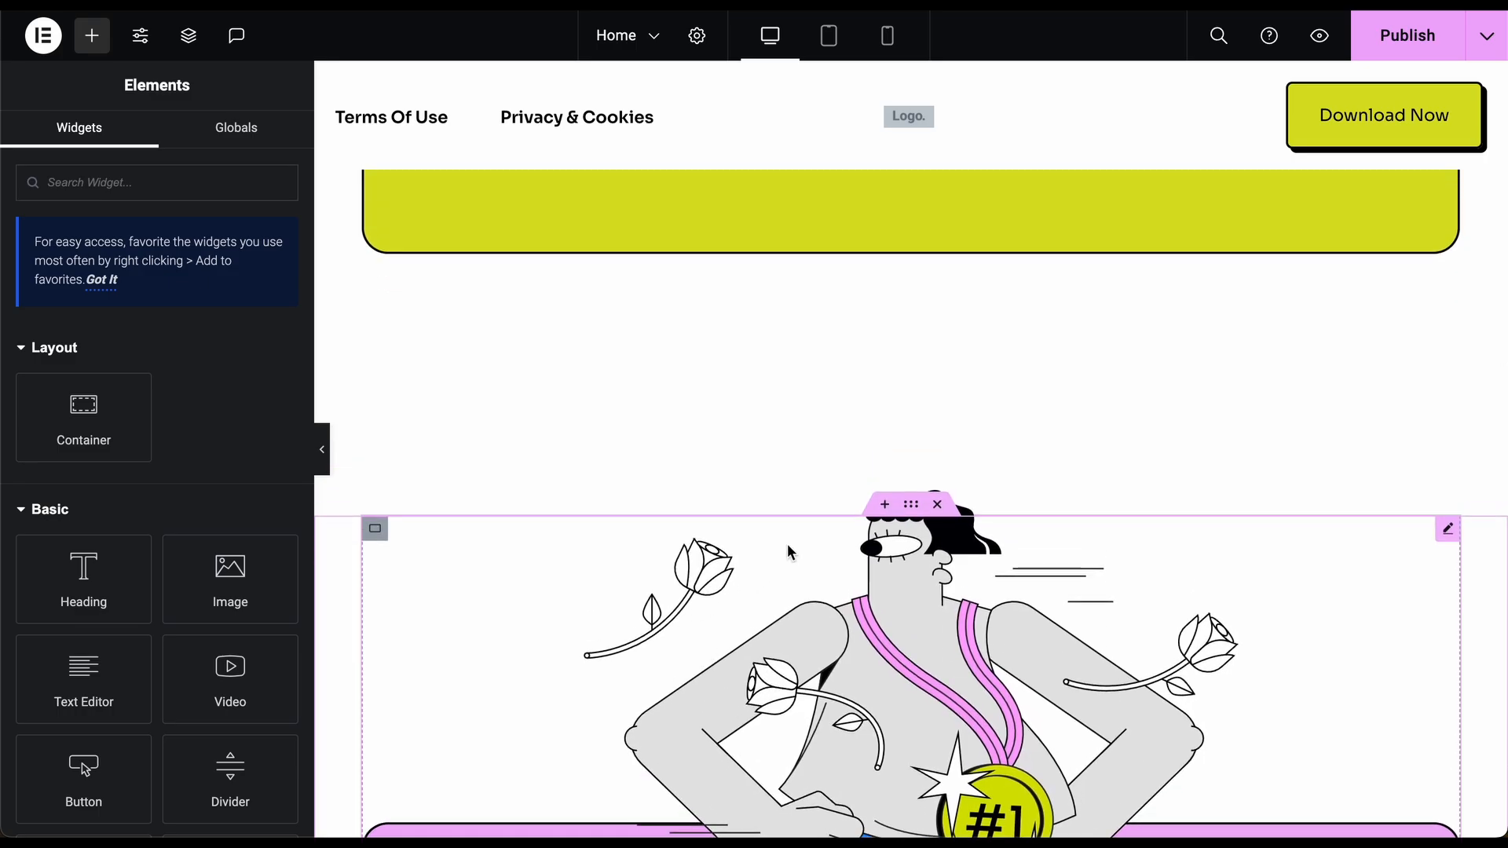
- Insert a container with two equal columns between the green Why Monsfer section and the award illustration
{"action": "scroll", "coordinate": [894, 647], "scroll_direction": "up", "scroll_amount": 1}
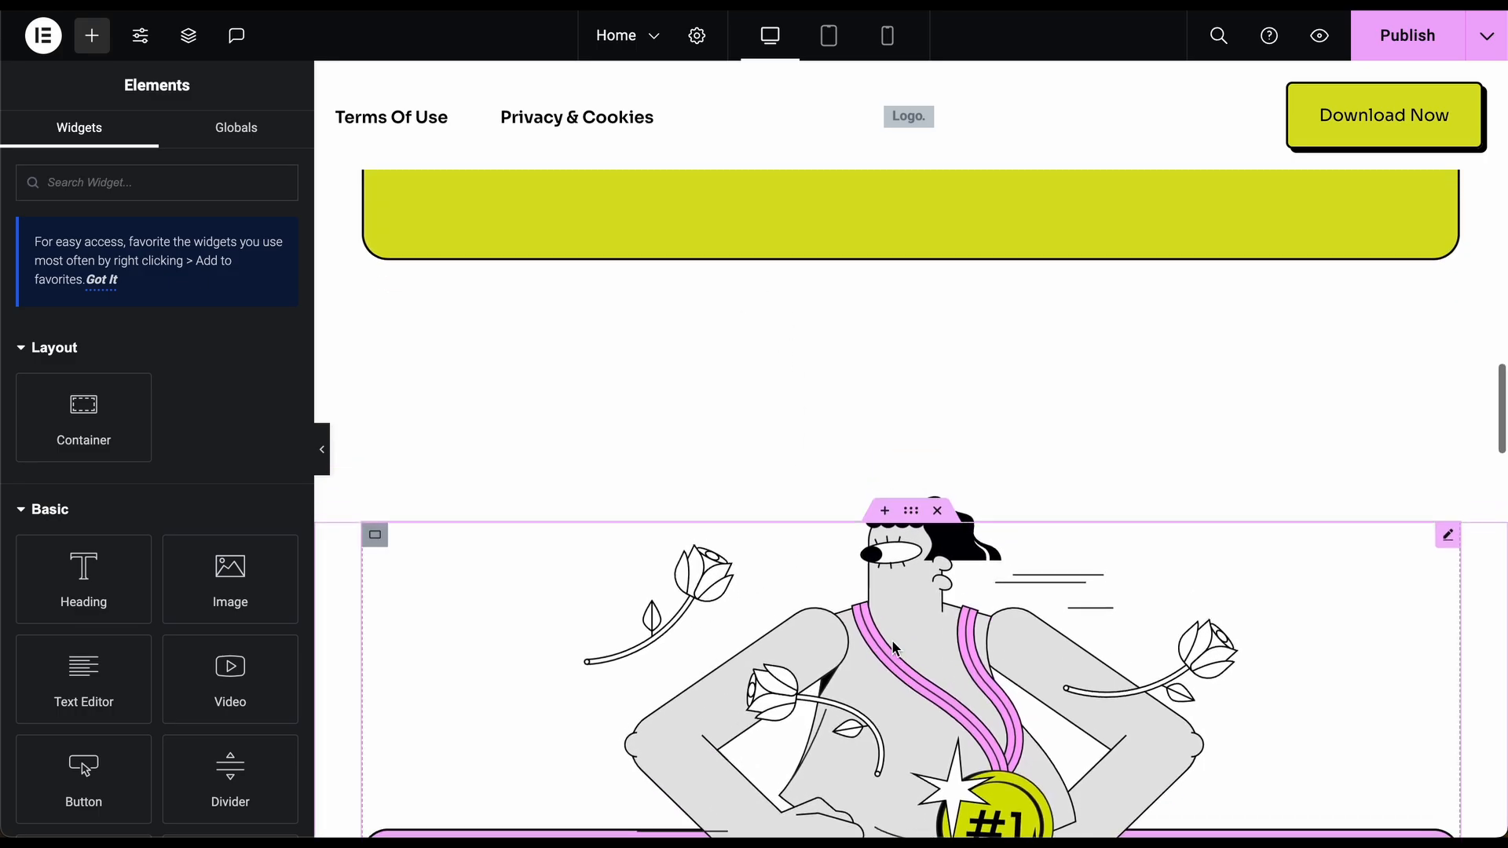
{"action": "scroll", "coordinate": [893, 649], "scroll_direction": "up", "scroll_amount": 10}
{"action": "scroll", "coordinate": [856, 350], "scroll_direction": "down", "scroll_amount": 8}
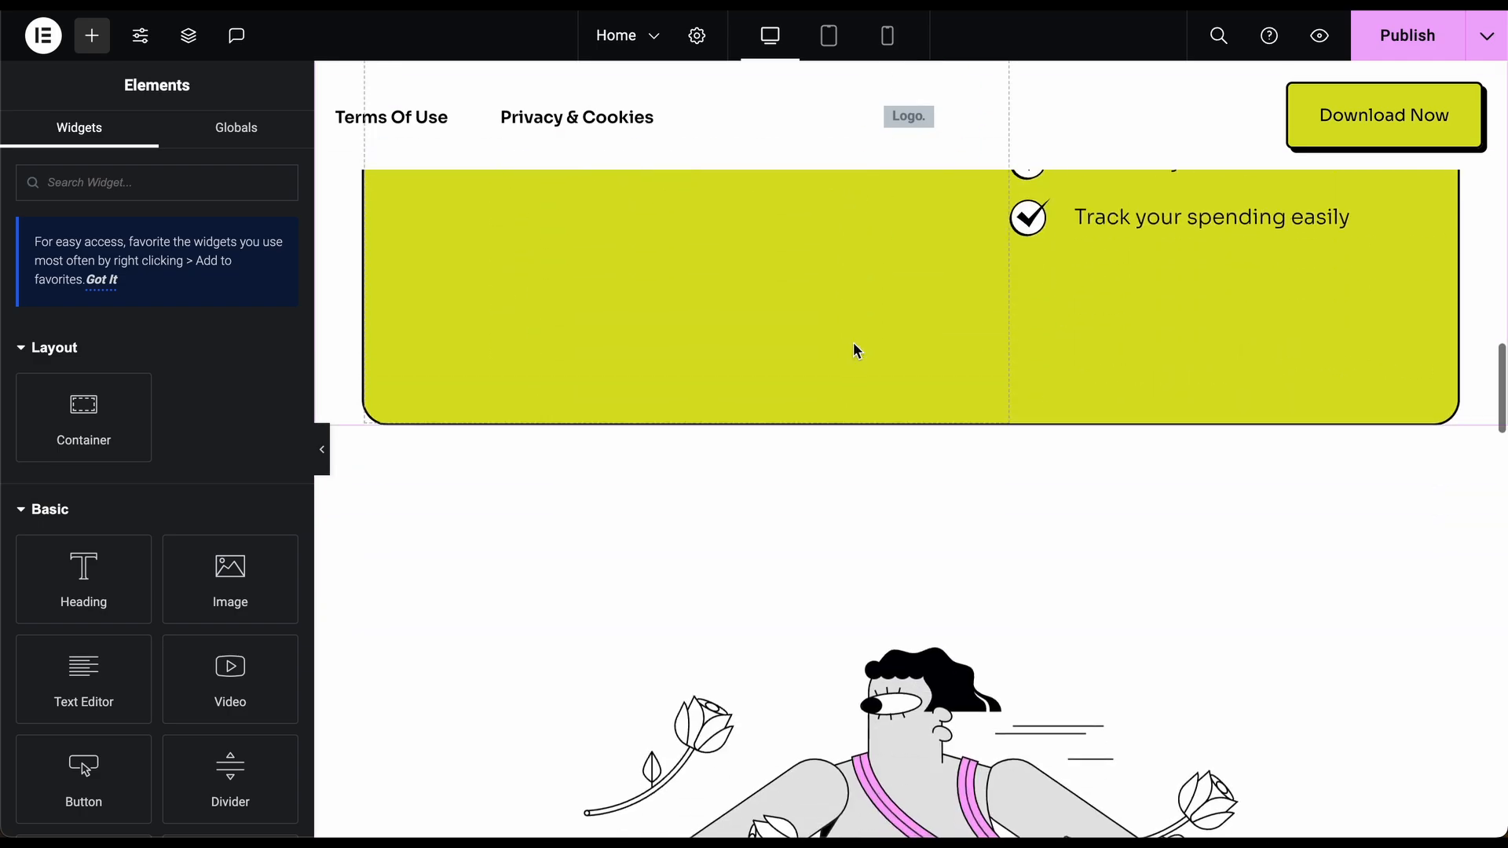
{"action": "scroll", "coordinate": [856, 350], "scroll_direction": "down", "scroll_amount": 3}
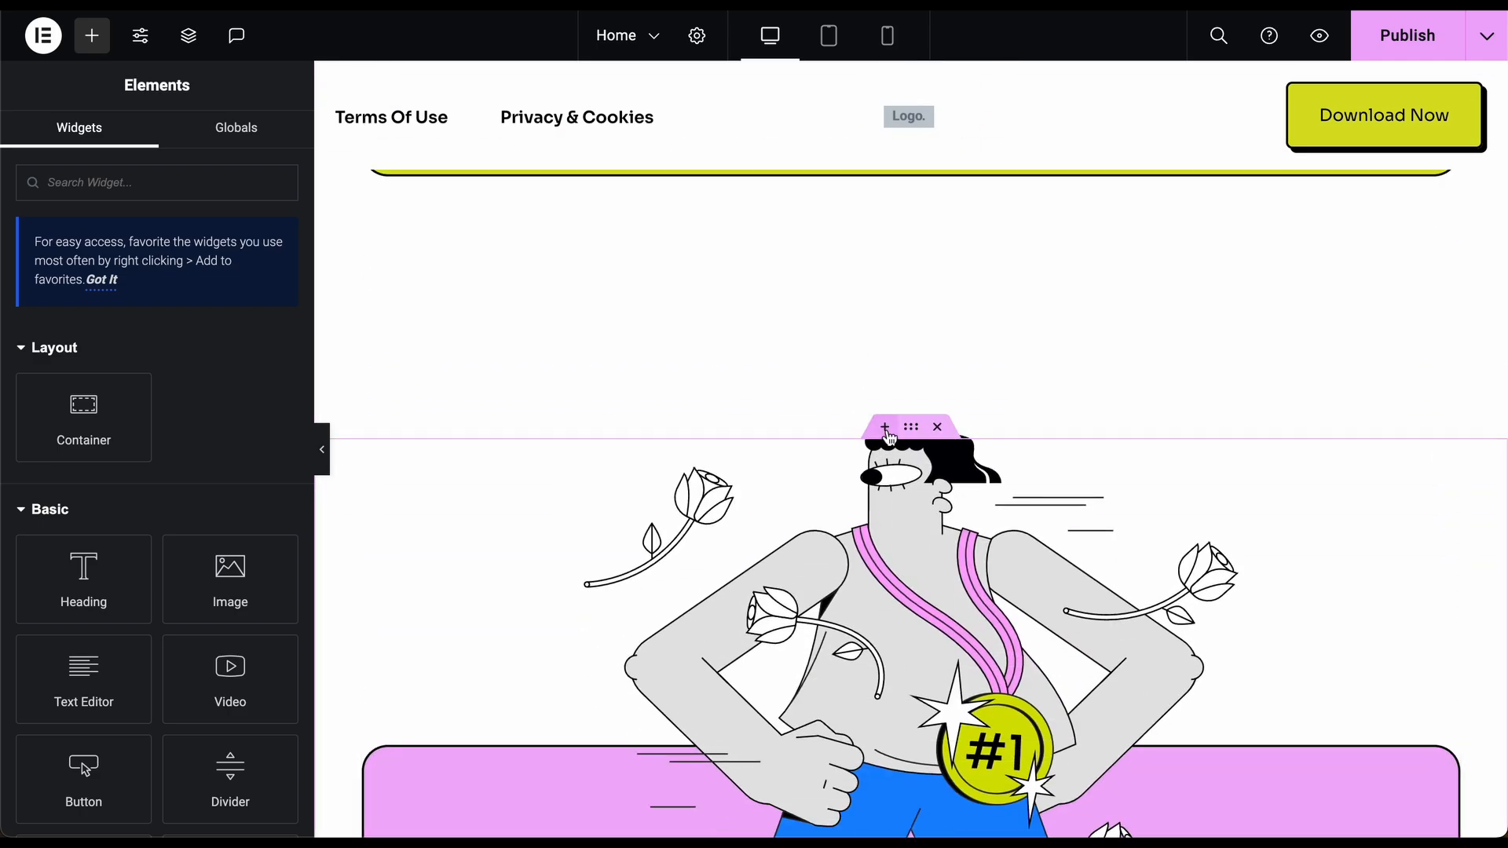
{"action": "left_click", "coordinate": [887, 430]}
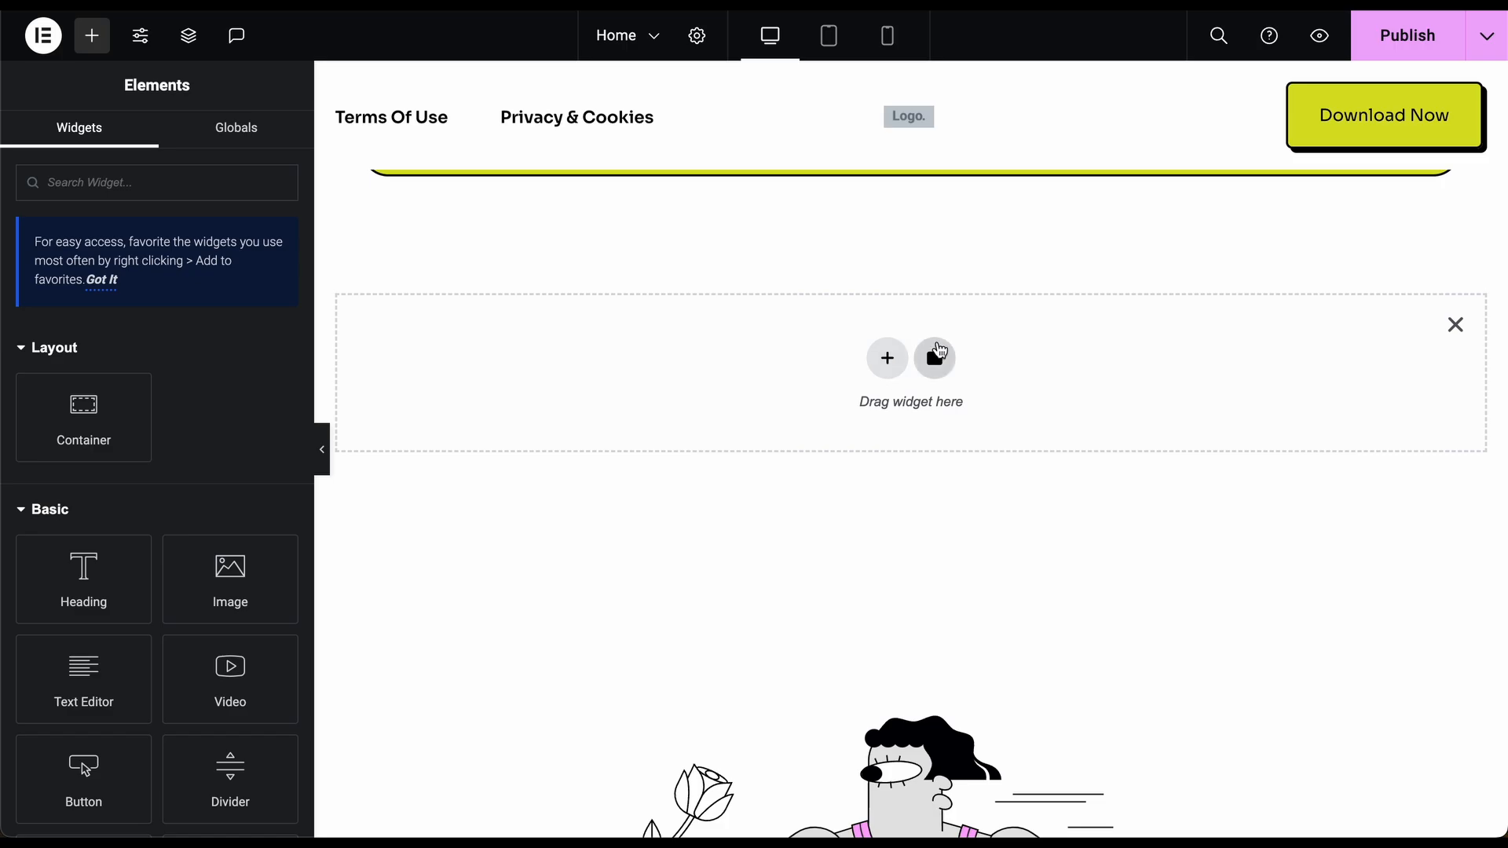
{"action": "left_click", "coordinate": [888, 359]}
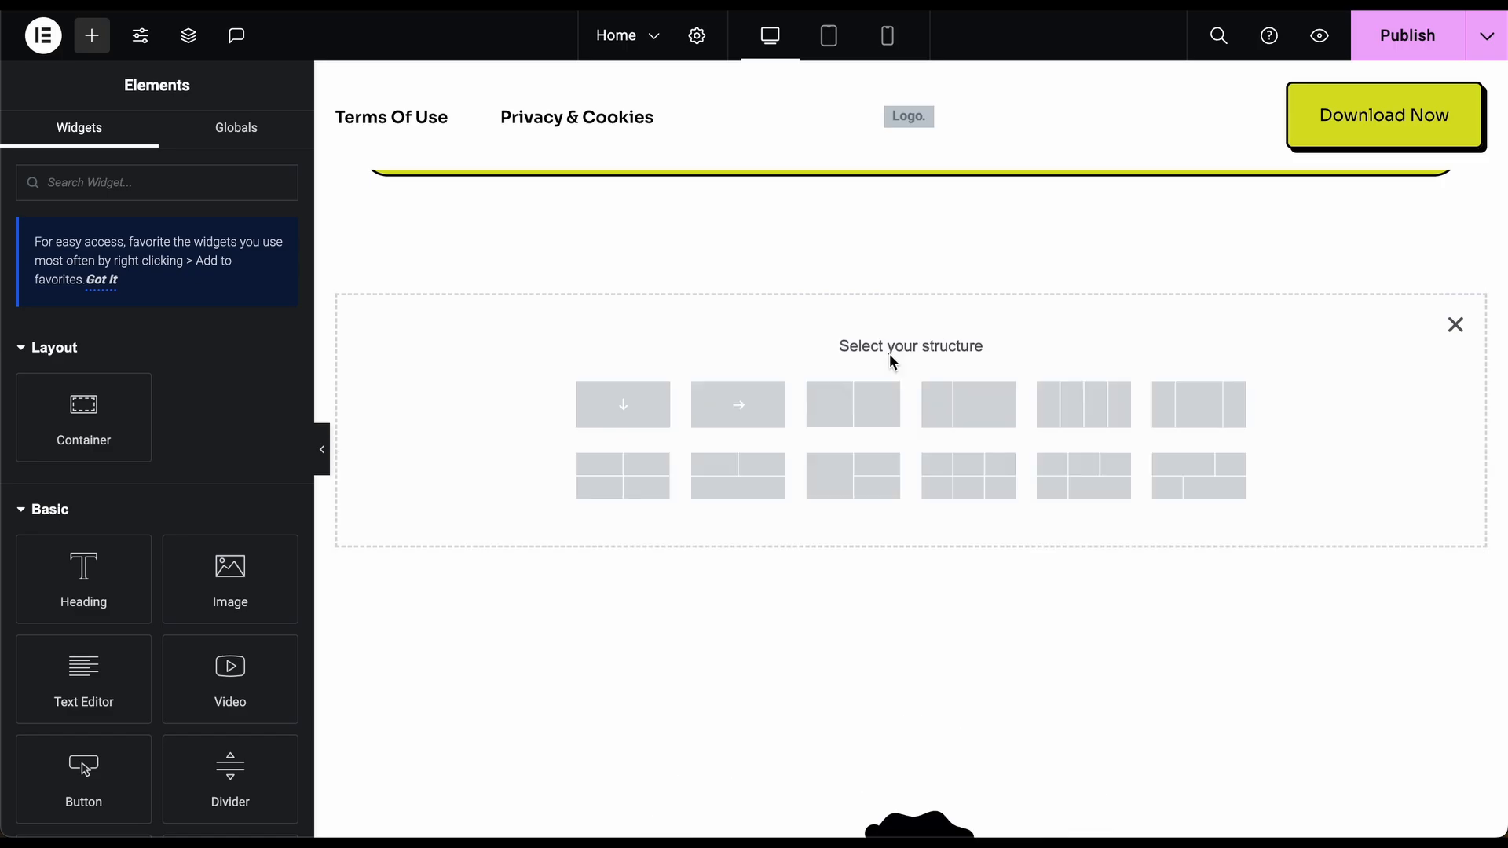
{"action": "left_click", "coordinate": [848, 405]}
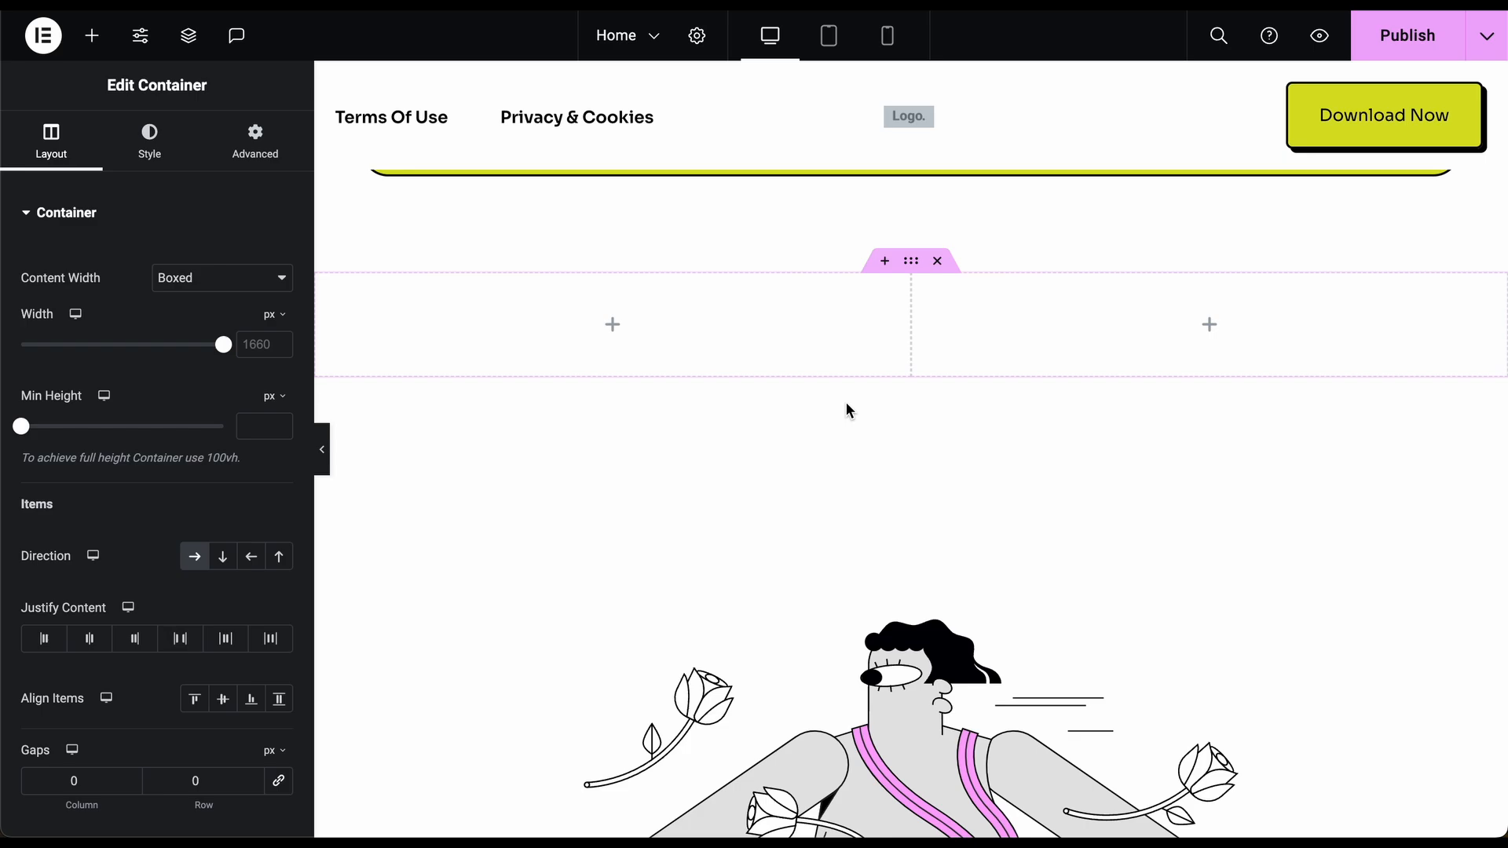
- Add a Heading widget with a Text Editor widget below it in the new container's left column
{"action": "left_click", "coordinate": [613, 325]}
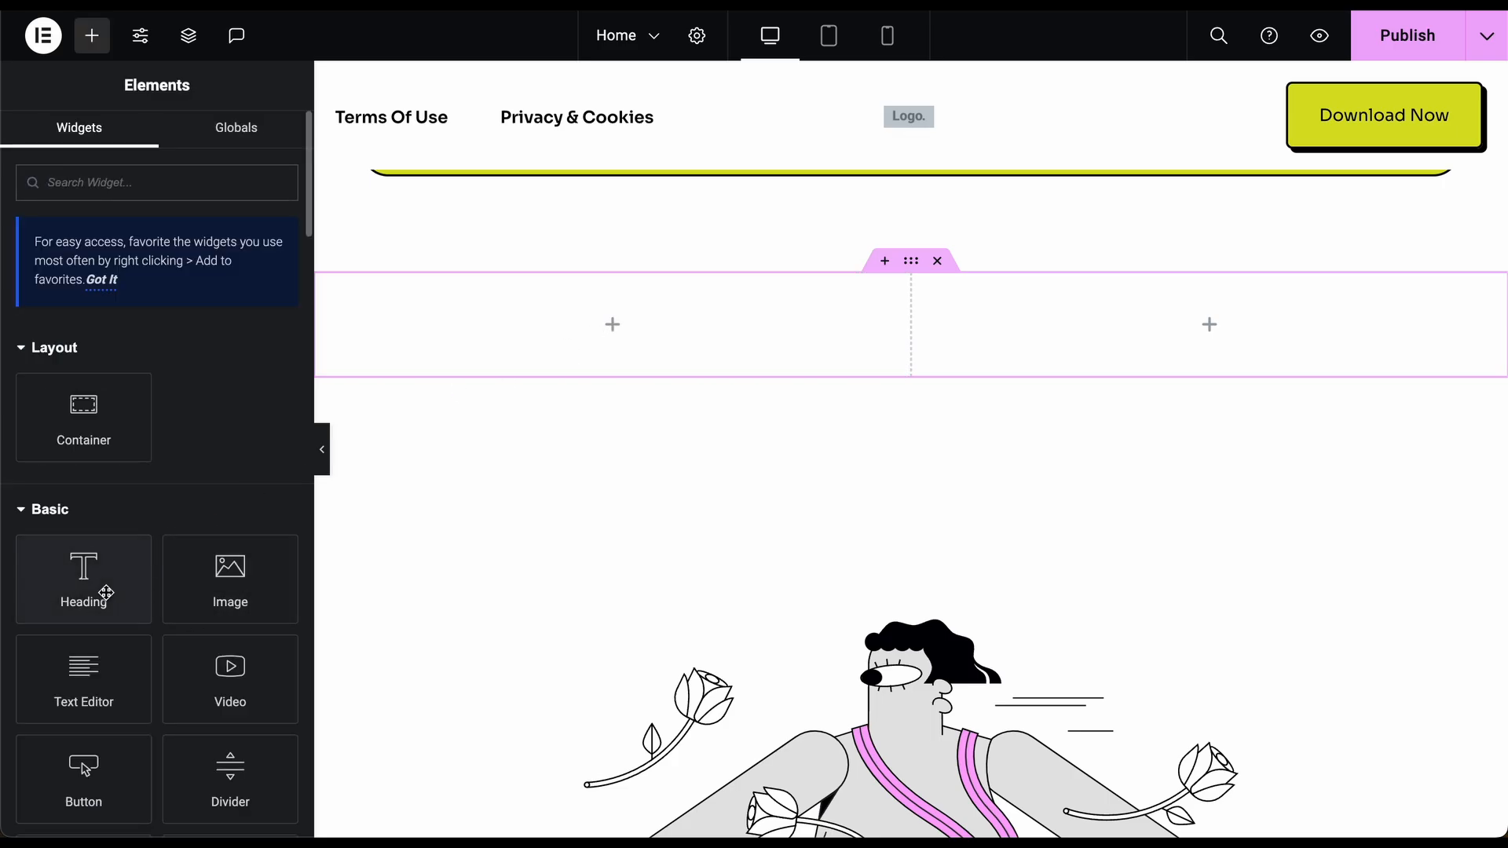
{"action": "left_click_drag", "start_coordinate": [101, 589], "coordinate": [605, 339]}
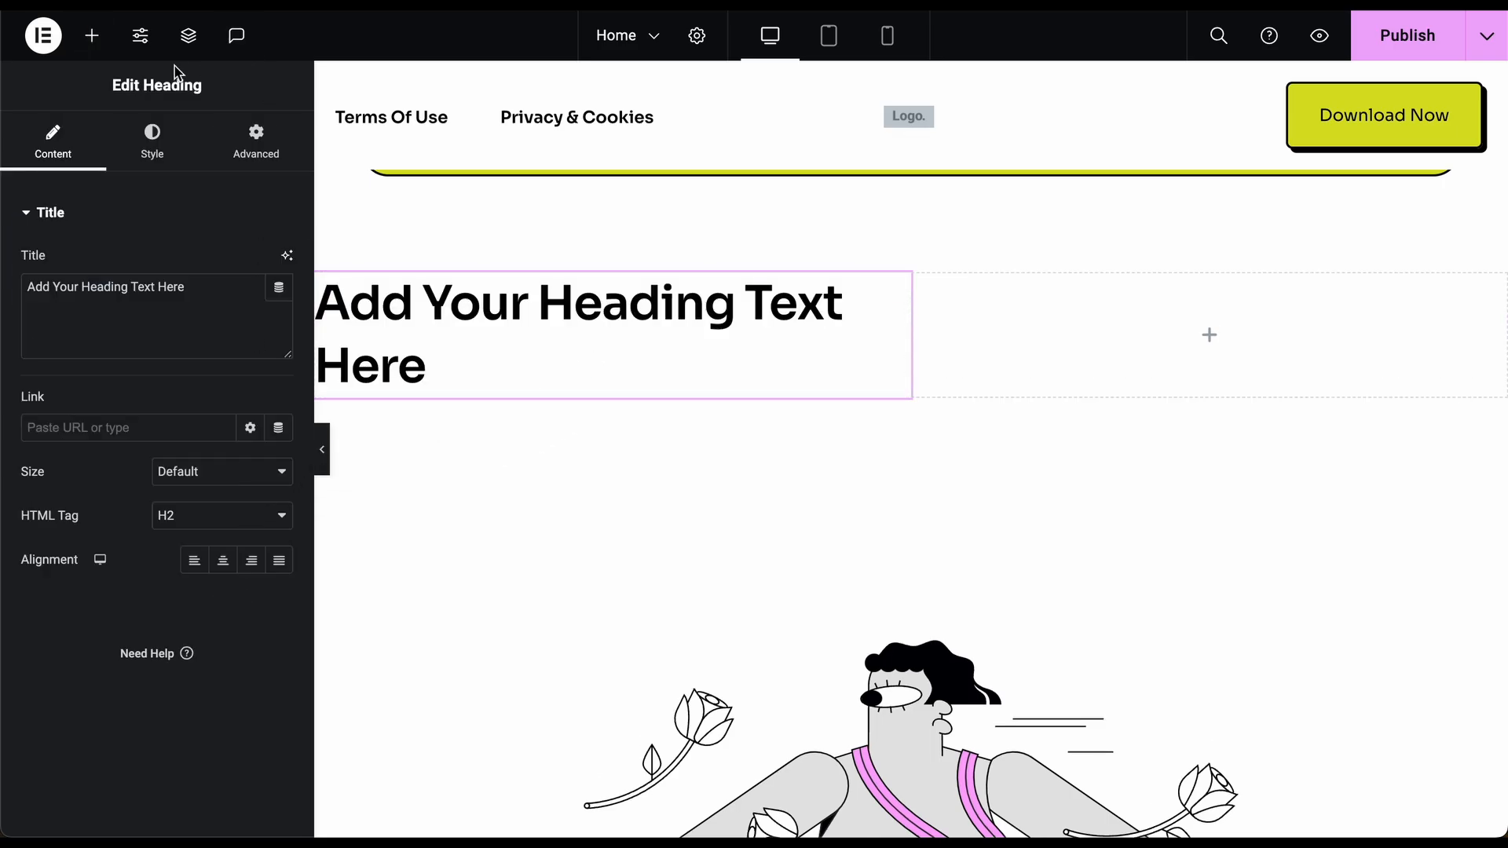
{"action": "left_click", "coordinate": [92, 36]}
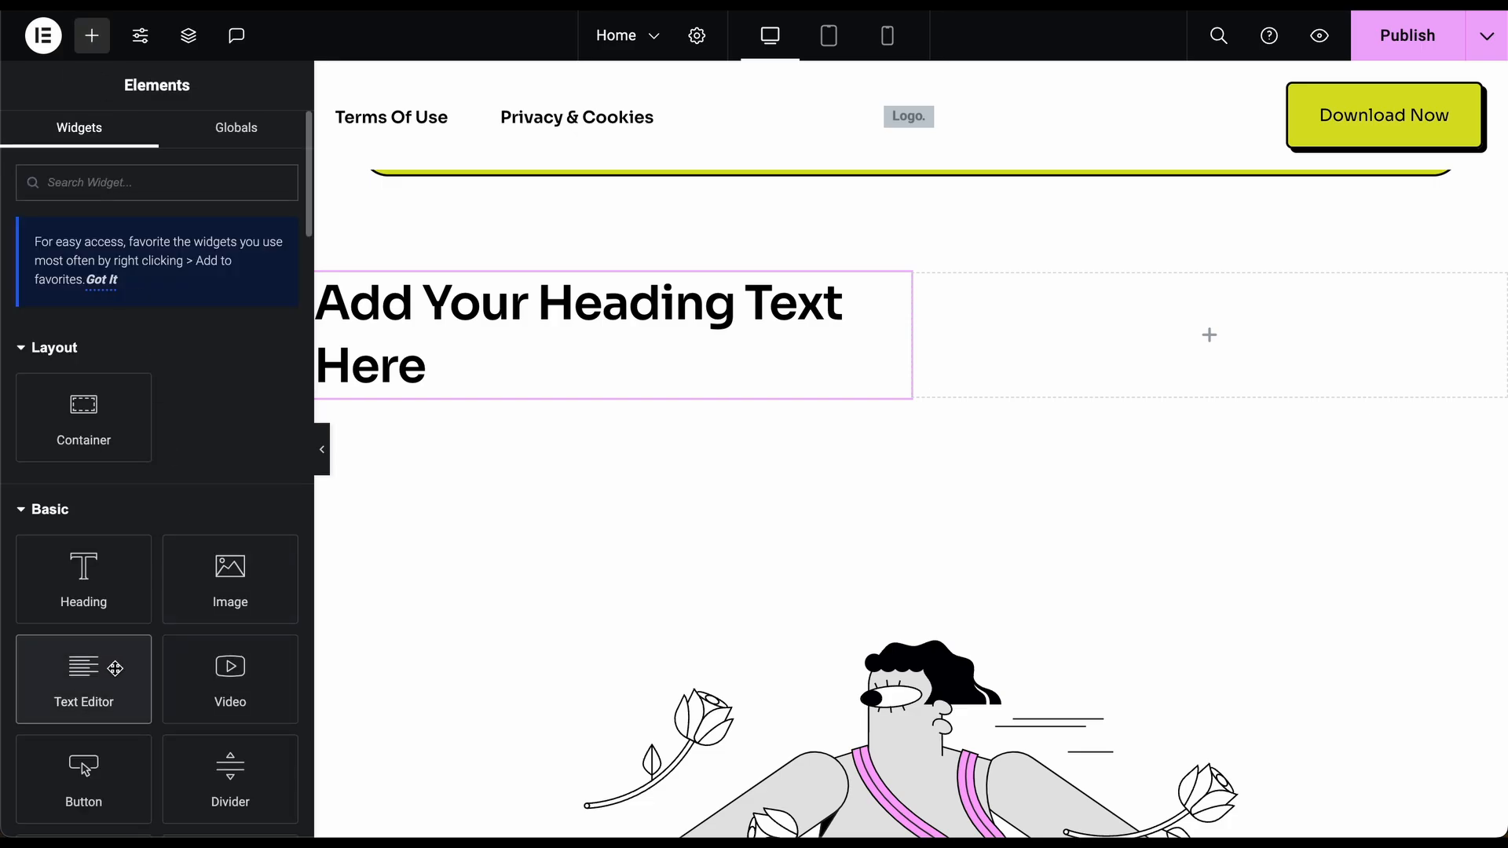
{"action": "left_click_drag", "start_coordinate": [118, 666], "coordinate": [520, 369]}
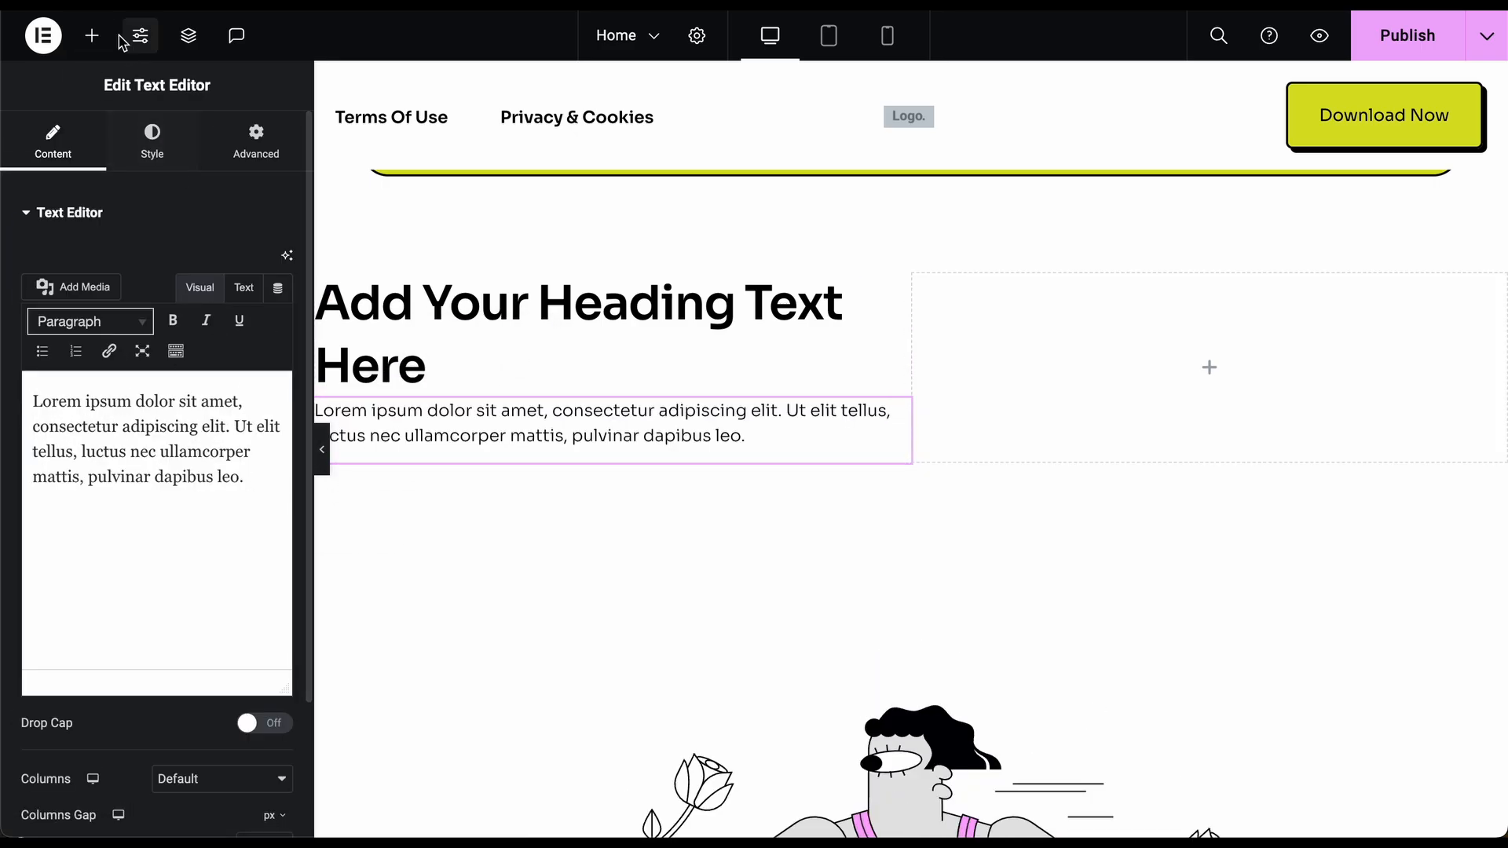
- Add an Image widget below the text in the left column and select it for editing
{"action": "left_click", "coordinate": [92, 35]}
{"action": "left_click_drag", "start_coordinate": [236, 593], "coordinate": [461, 446]}
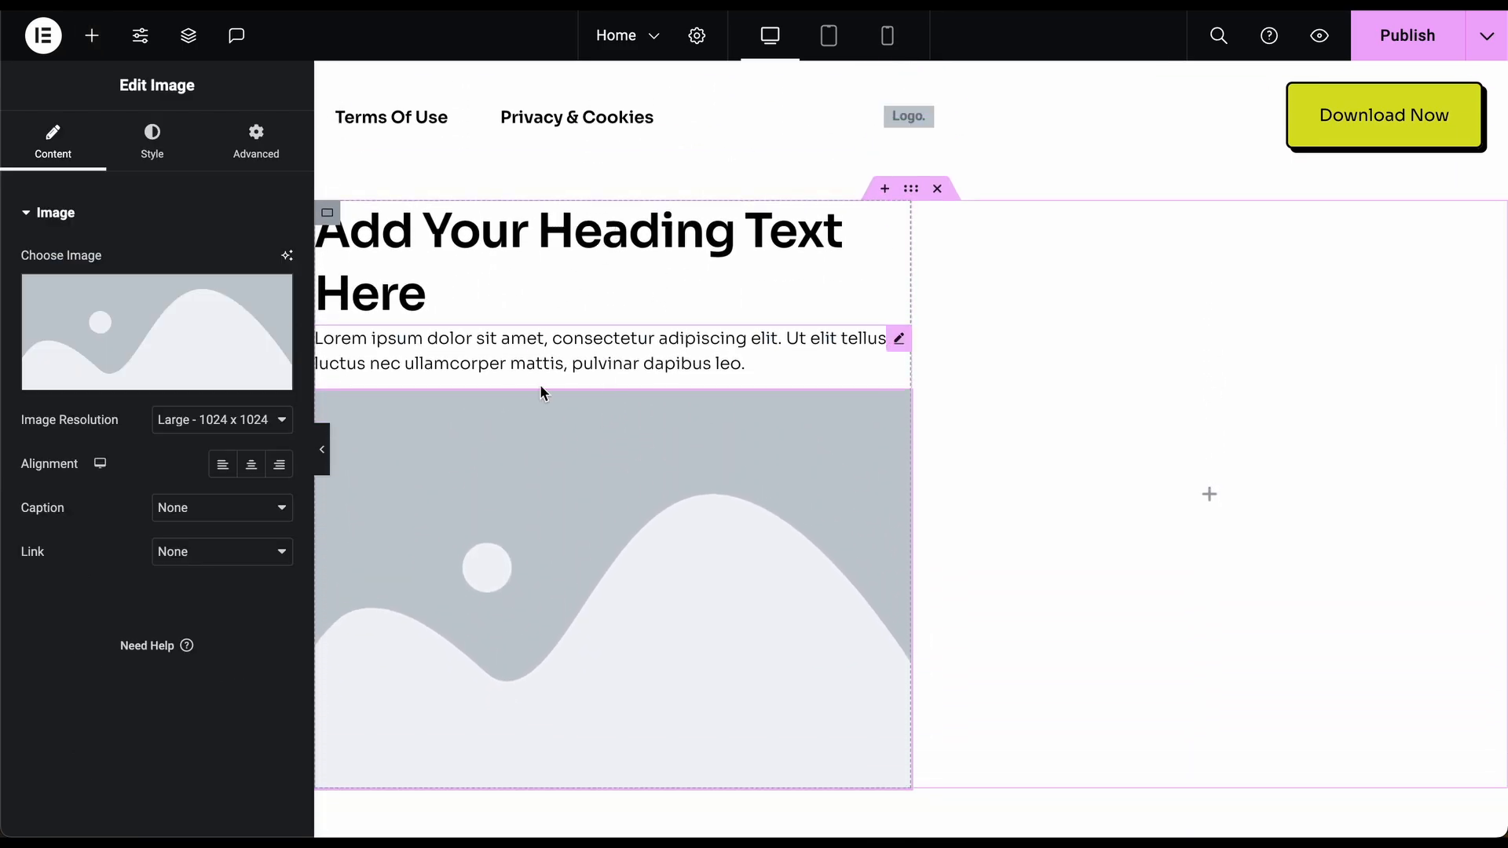
{"action": "left_click", "coordinate": [643, 264]}
{"action": "left_click", "coordinate": [569, 539]}
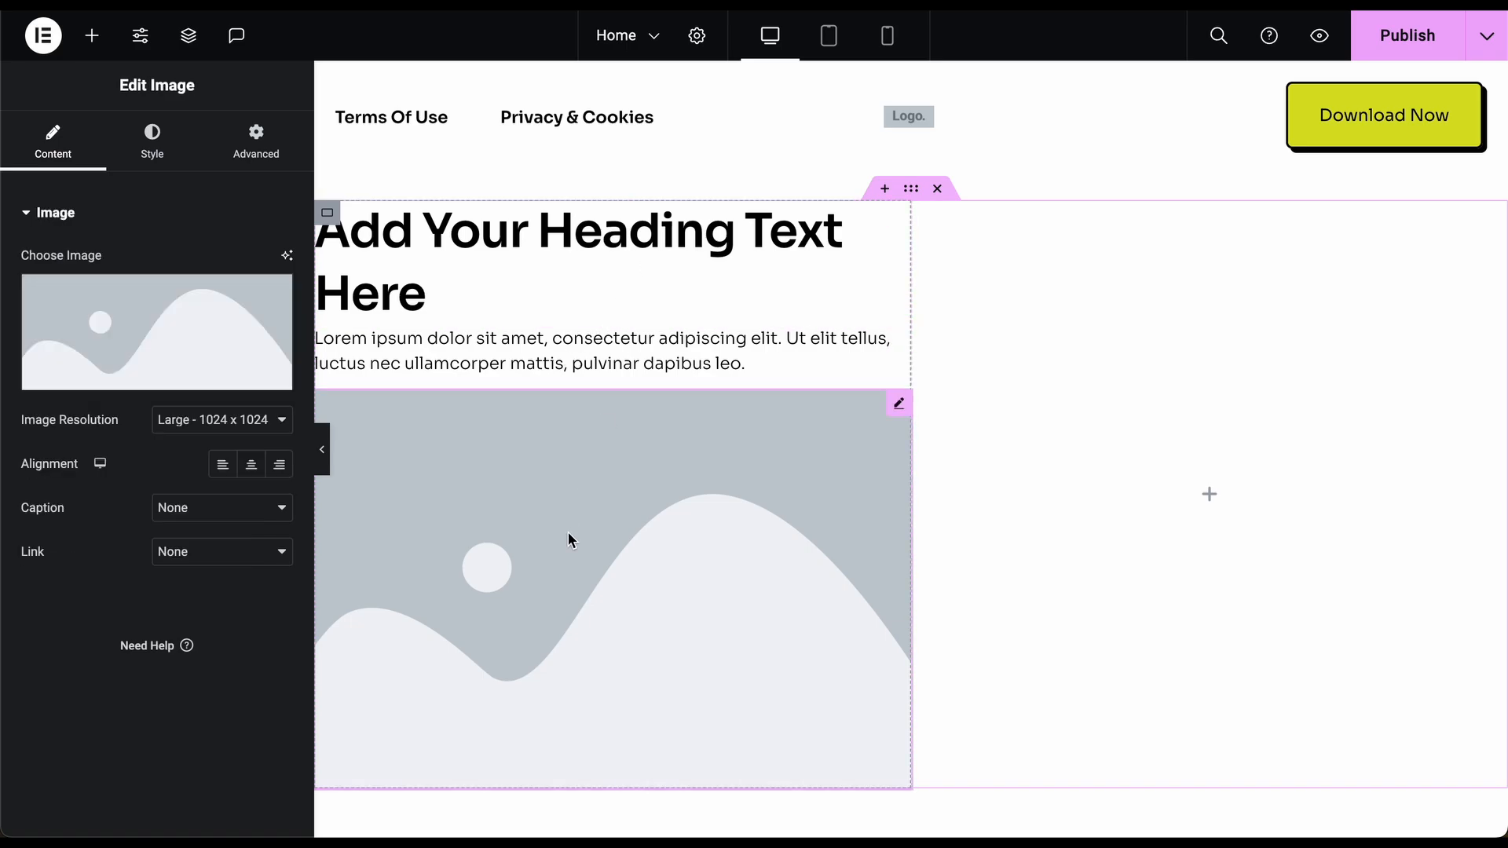
- Prepare an AI-generated image for the placeholder with the prompt "Space mobile game scene" and the image type Digital Art
{"action": "left_click", "coordinate": [289, 258]}
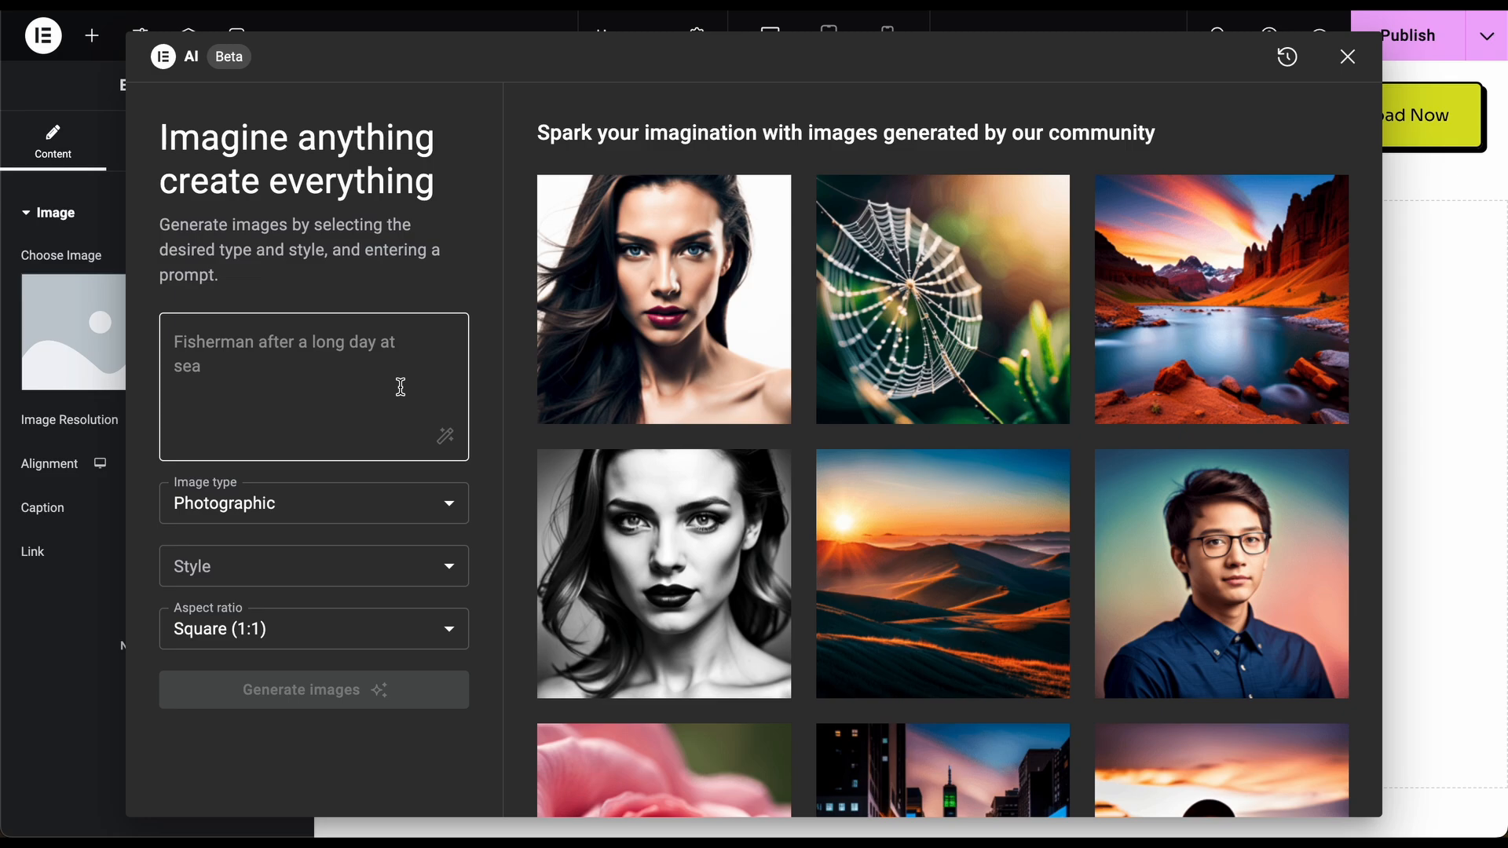
{"action": "left_click", "coordinate": [400, 386]}
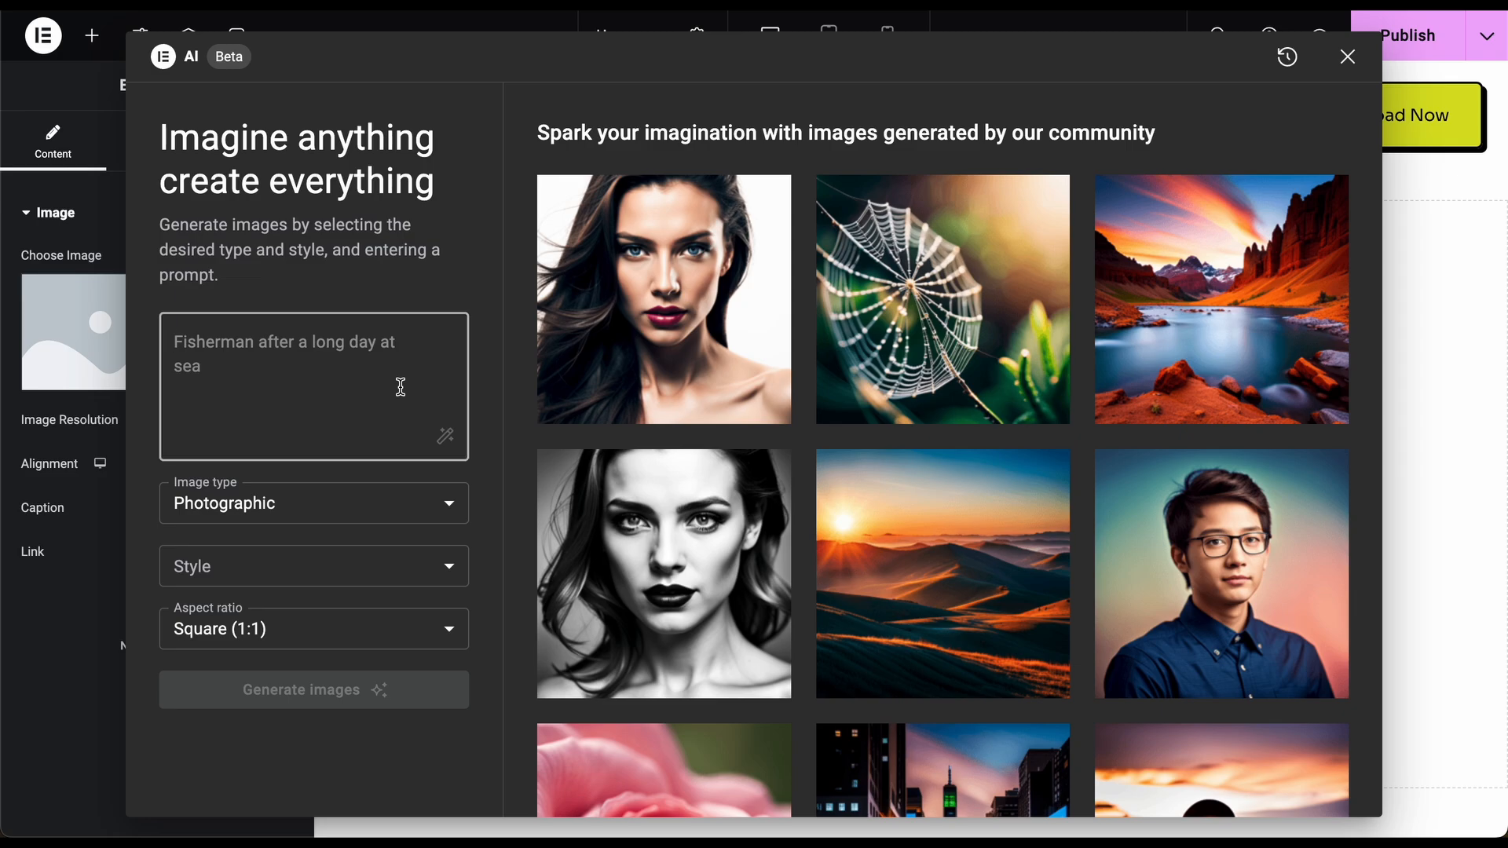
{"action": "type", "text": "Space mobile game scene"}
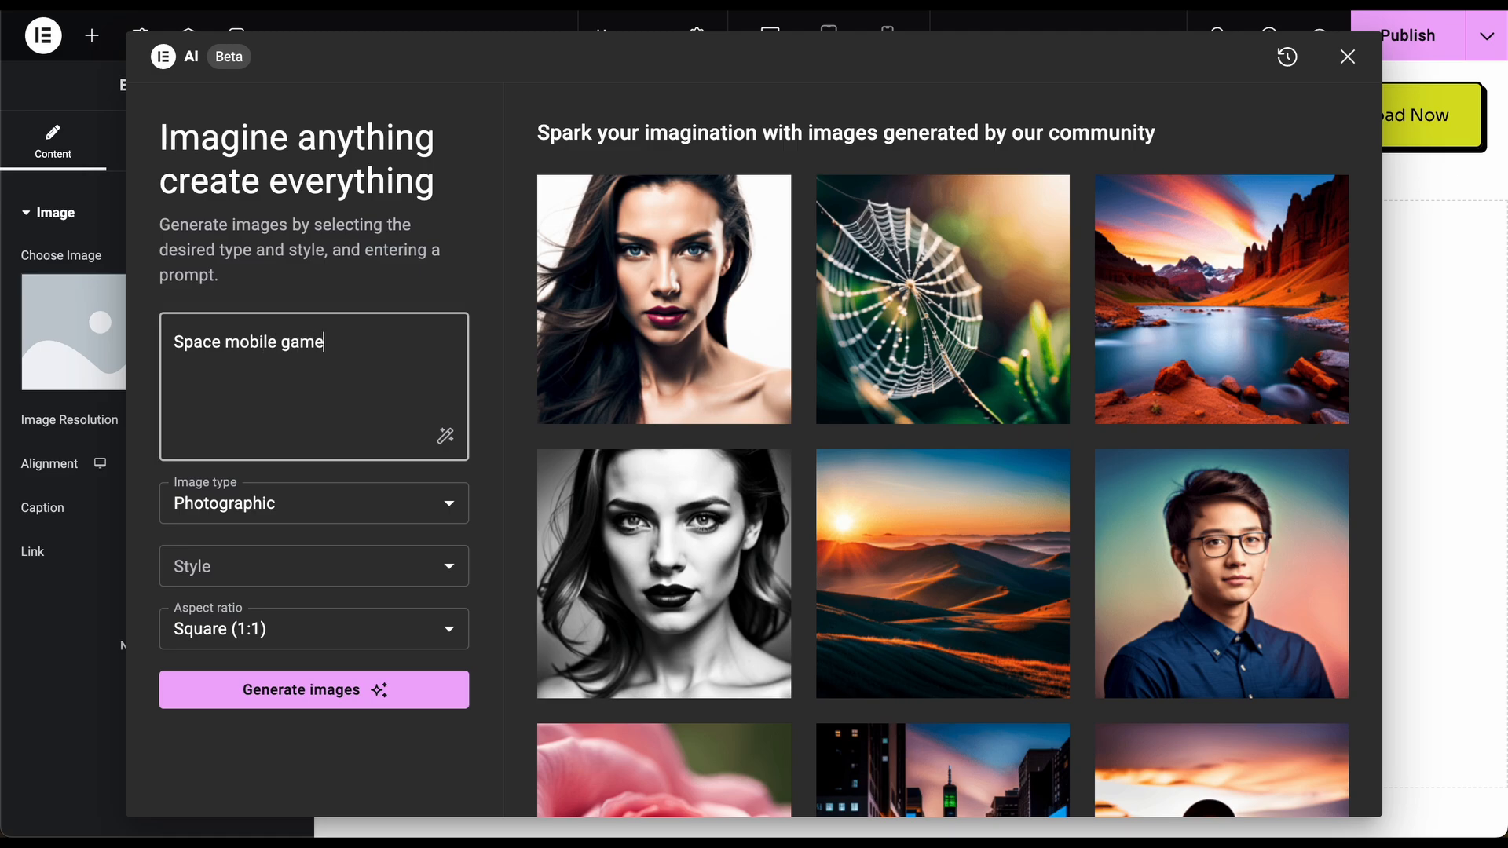
{"action": "left_click", "coordinate": [371, 503]}
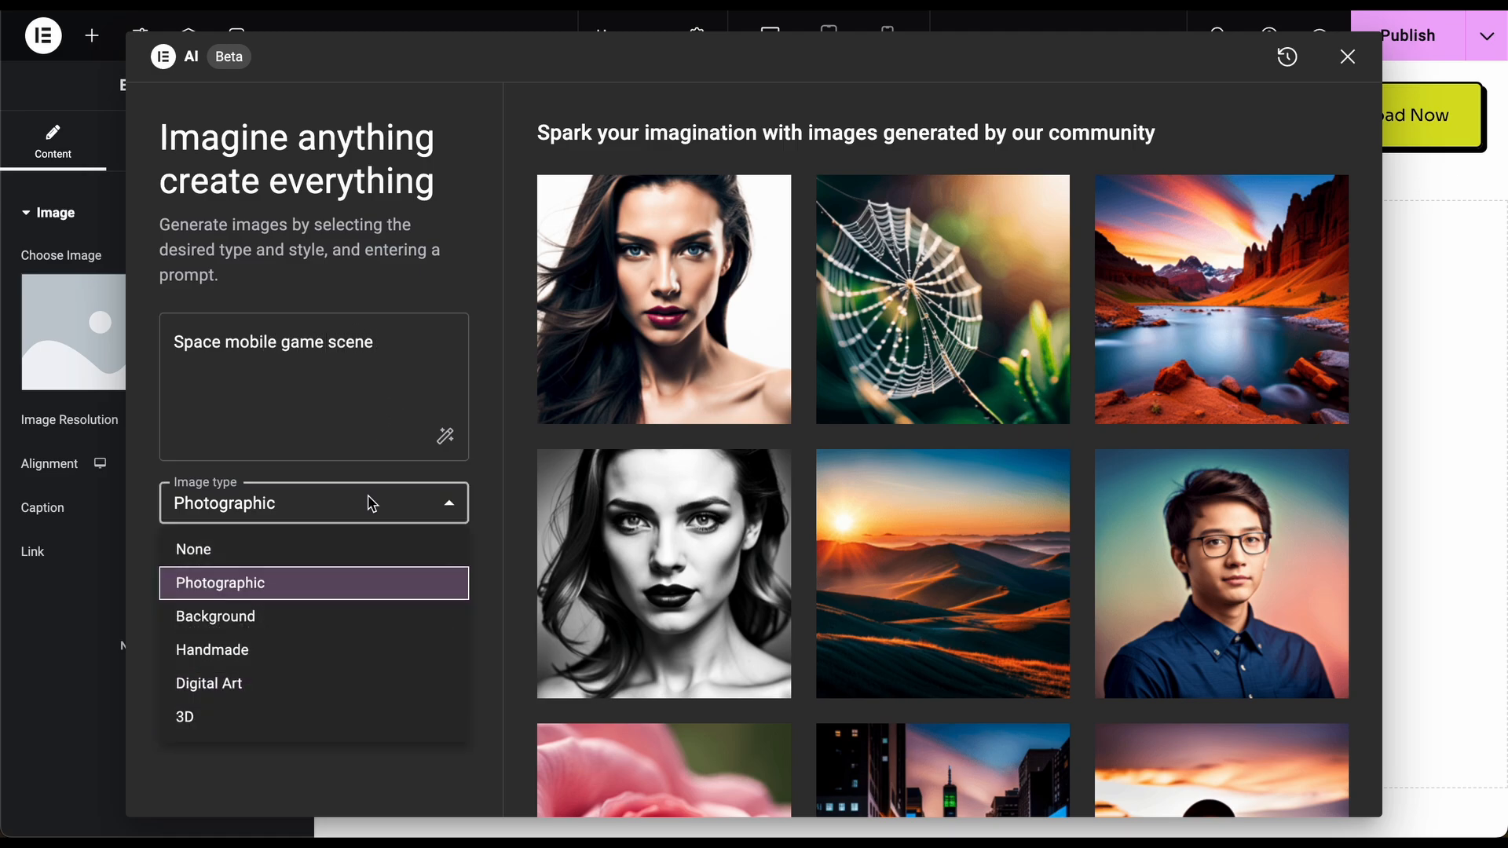
{"action": "left_click", "coordinate": [377, 685]}
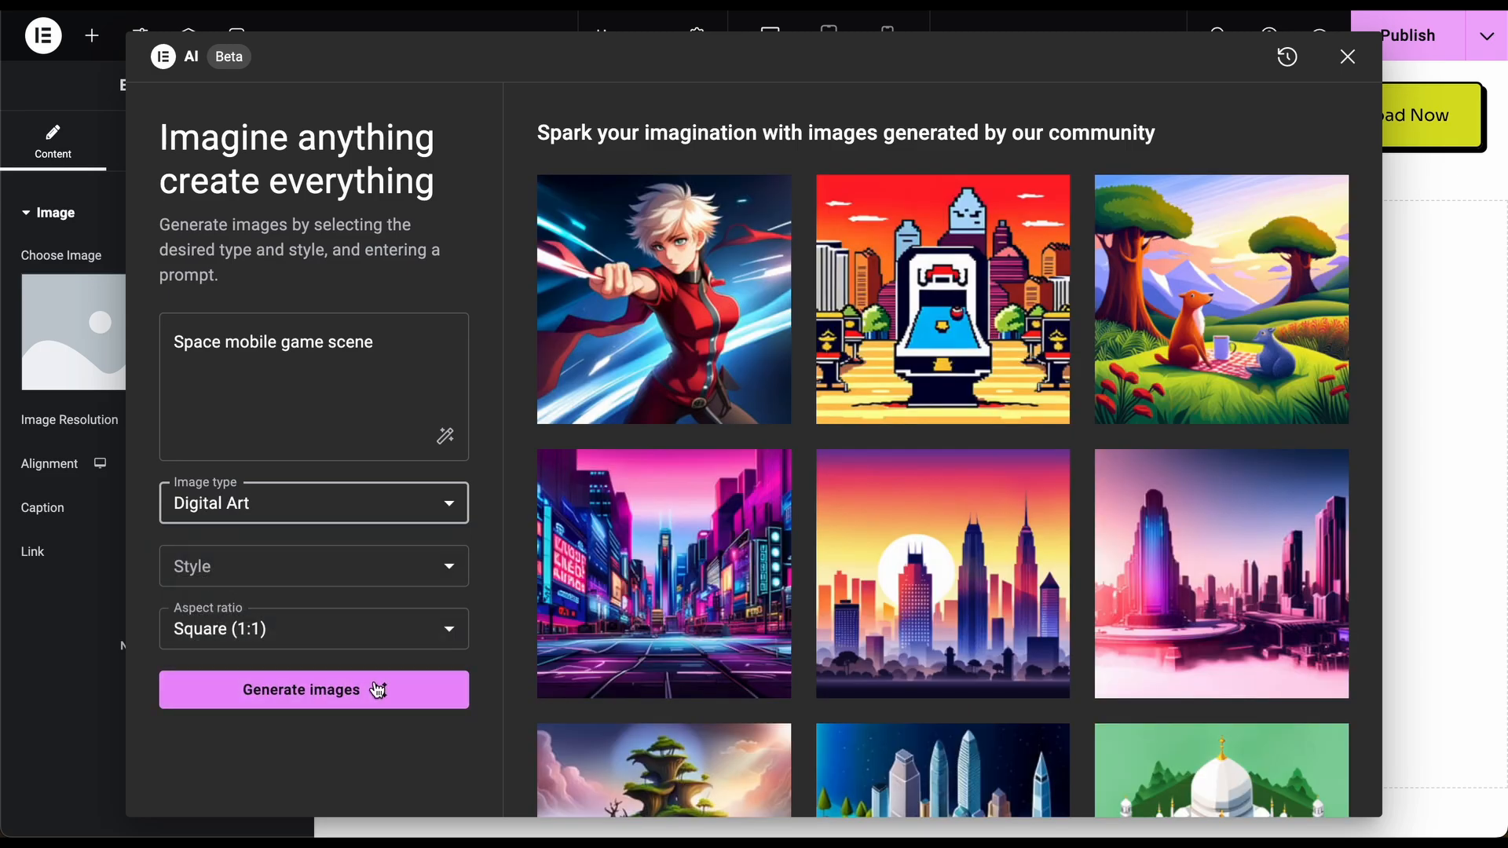
- Generate the images and insert the one with the waving astronaut into the left column's Image widget
{"action": "left_click", "coordinate": [394, 566]}
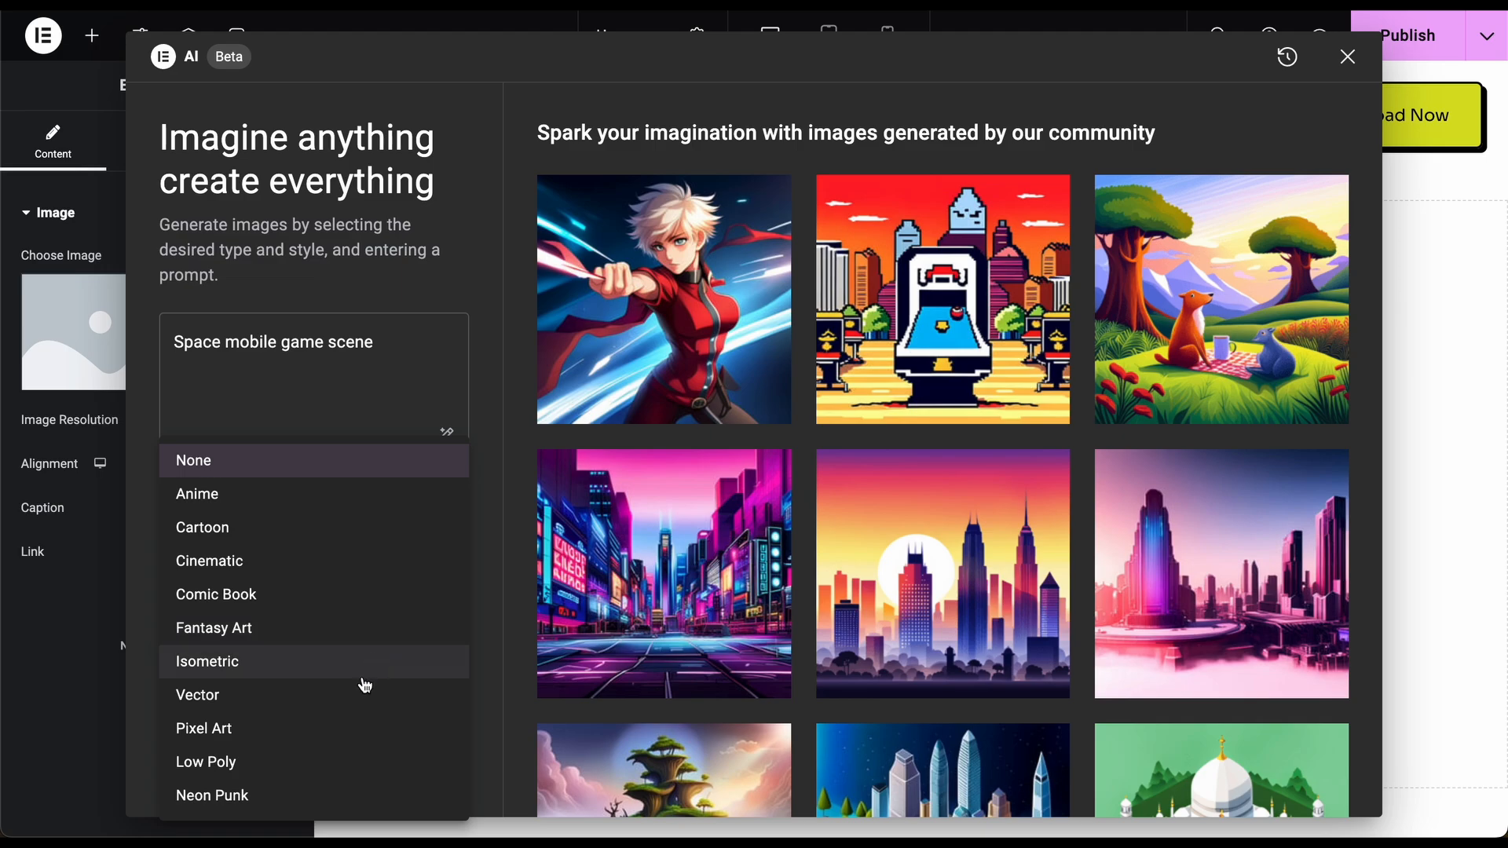
{"action": "left_click", "coordinate": [511, 556]}
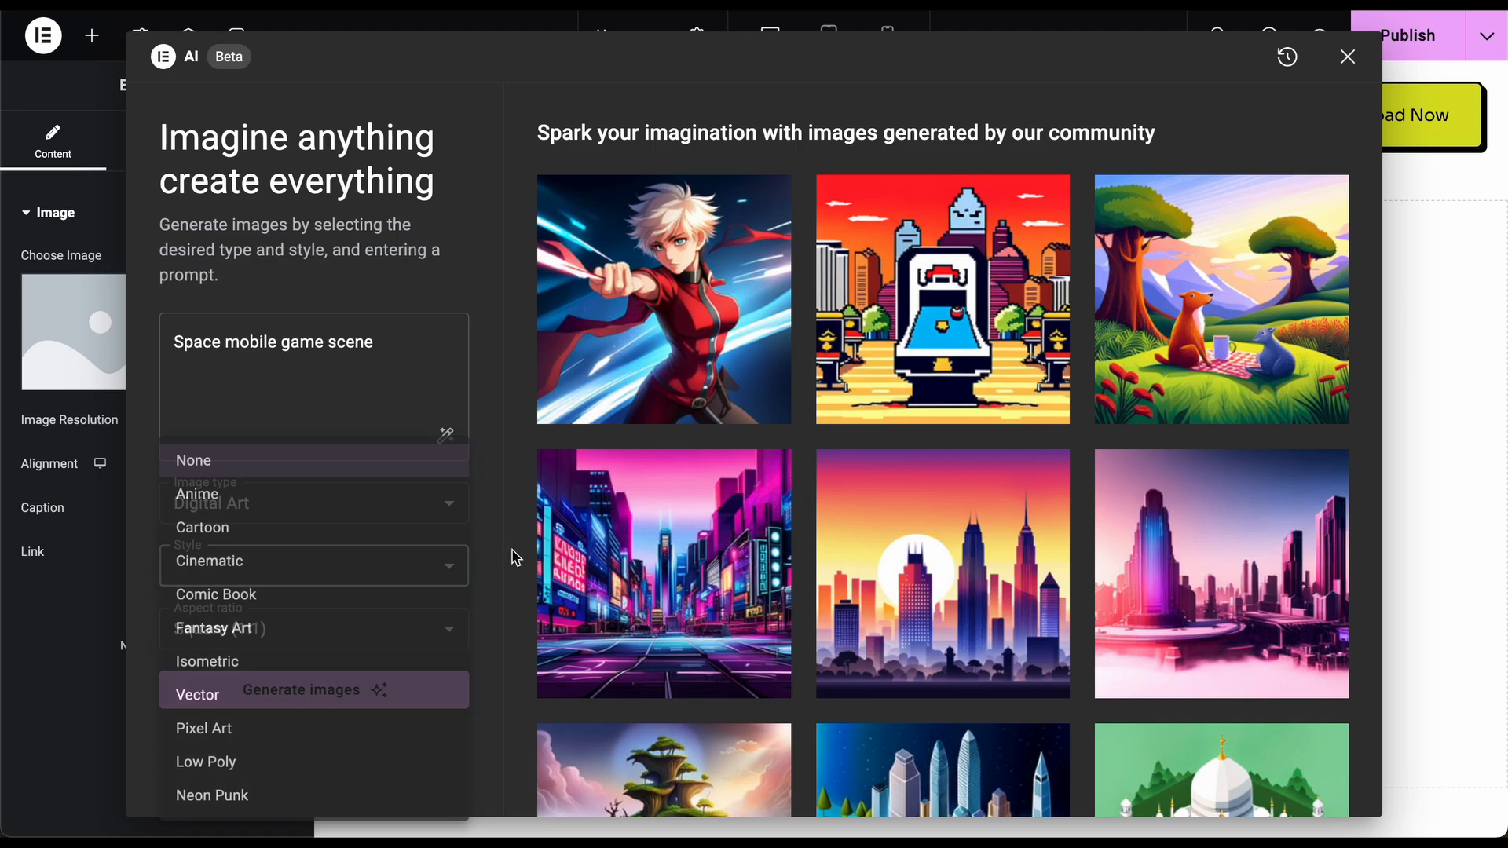
{"action": "left_click", "coordinate": [381, 691]}
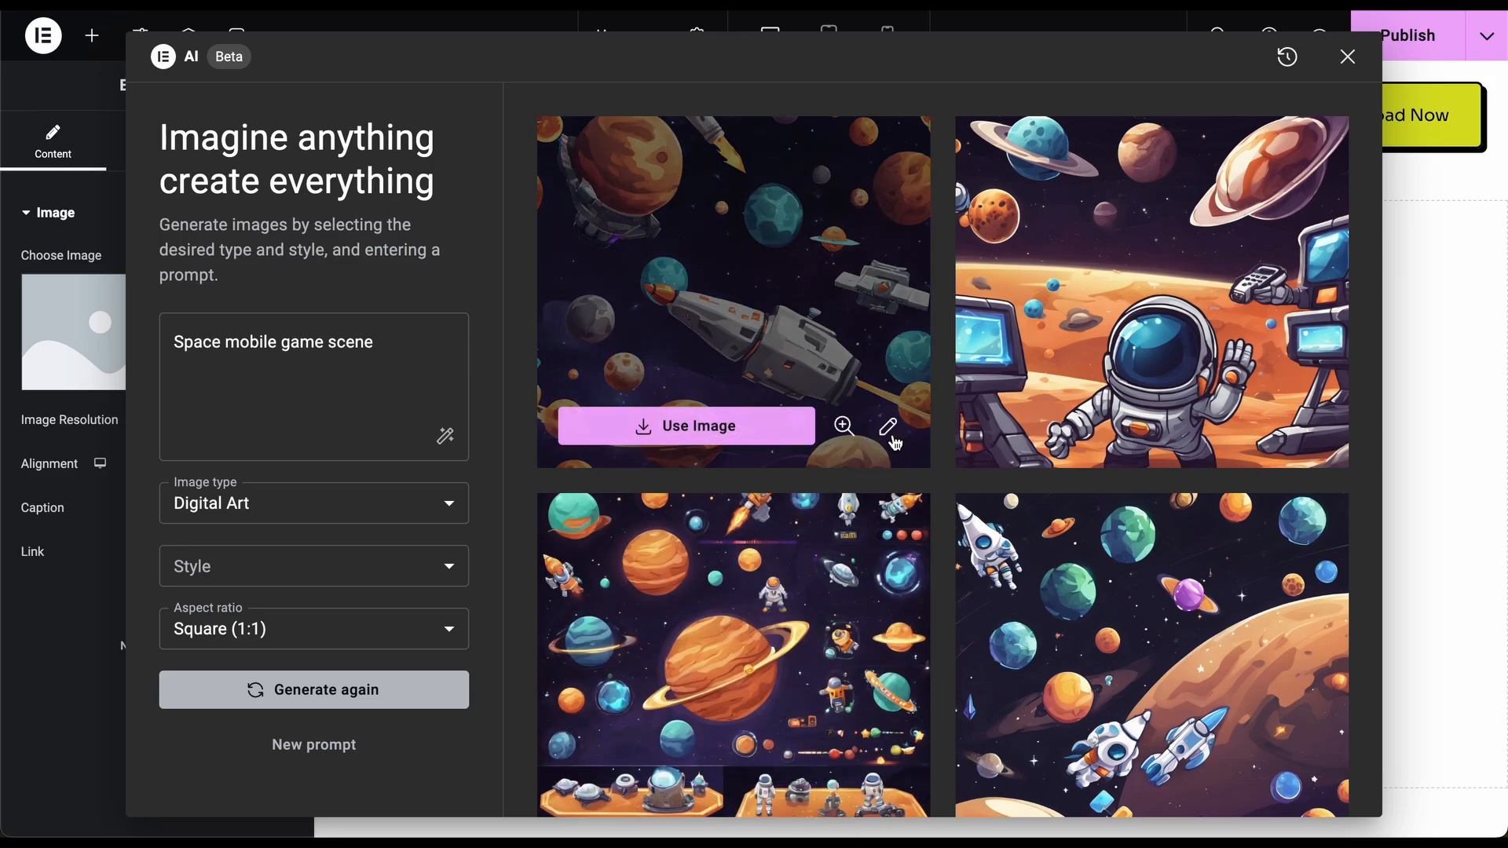
{"action": "scroll", "coordinate": [943, 485], "scroll_direction": "down", "scroll_amount": 1}
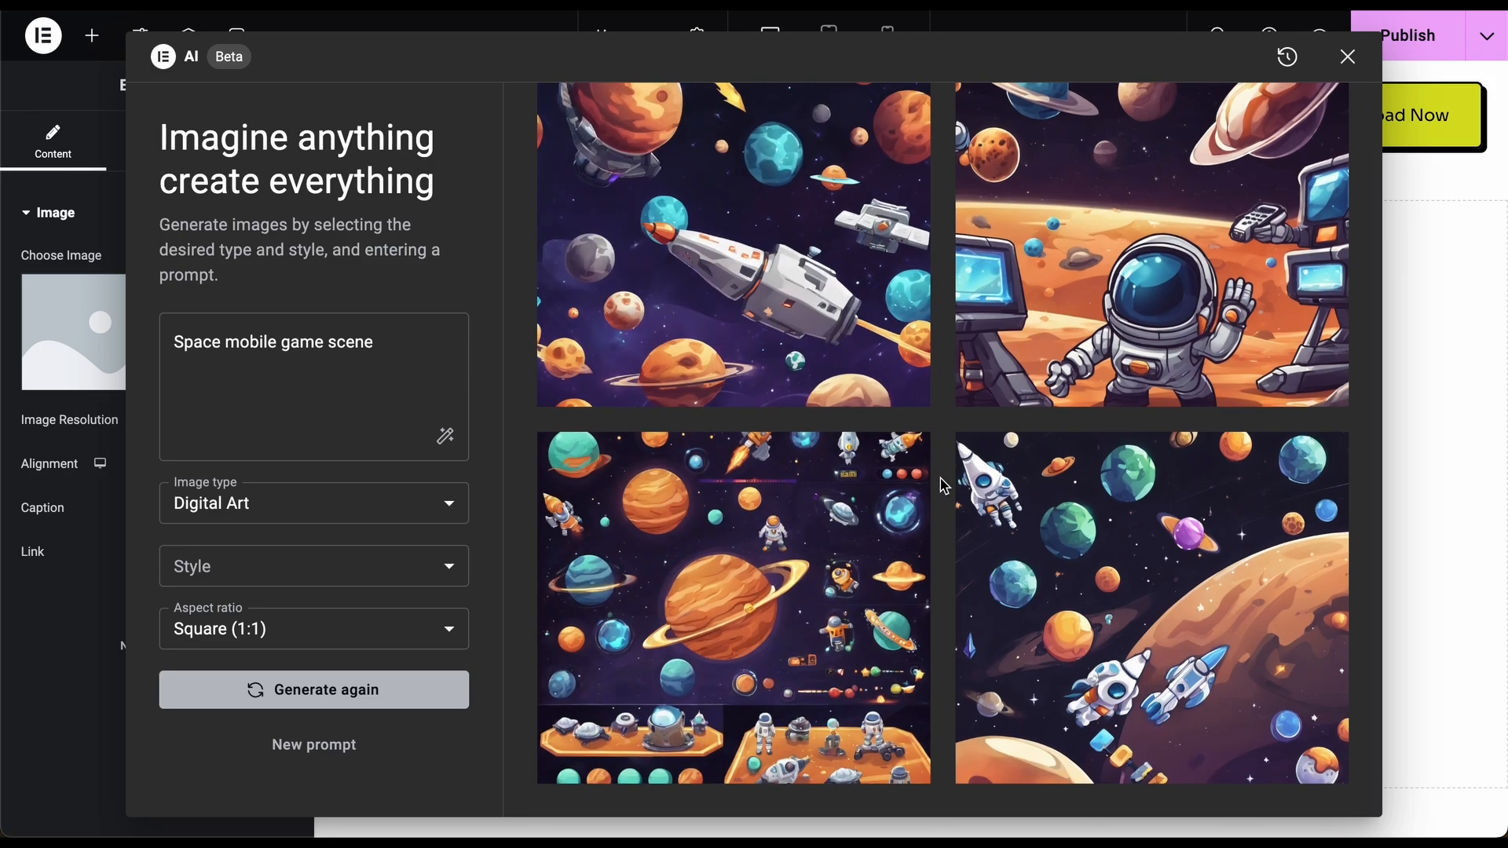
{"action": "scroll", "coordinate": [939, 483], "scroll_direction": "up", "scroll_amount": 1}
{"action": "mouse_move", "coordinate": [1090, 383]}
{"action": "left_click", "coordinate": [1074, 424]}
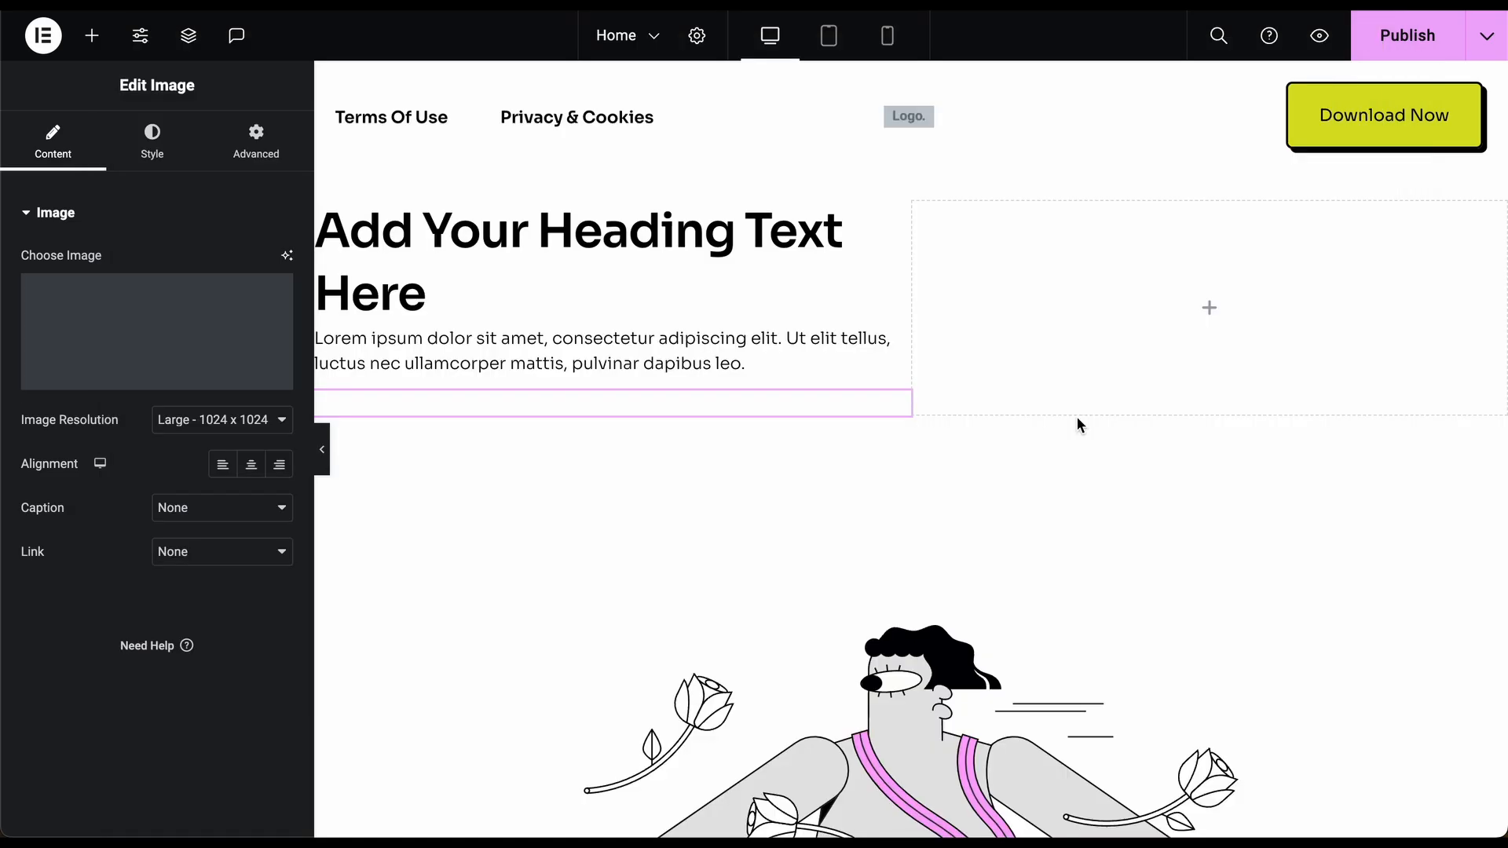
{"action": "scroll", "coordinate": [802, 525], "scroll_direction": "down", "scroll_amount": 3}
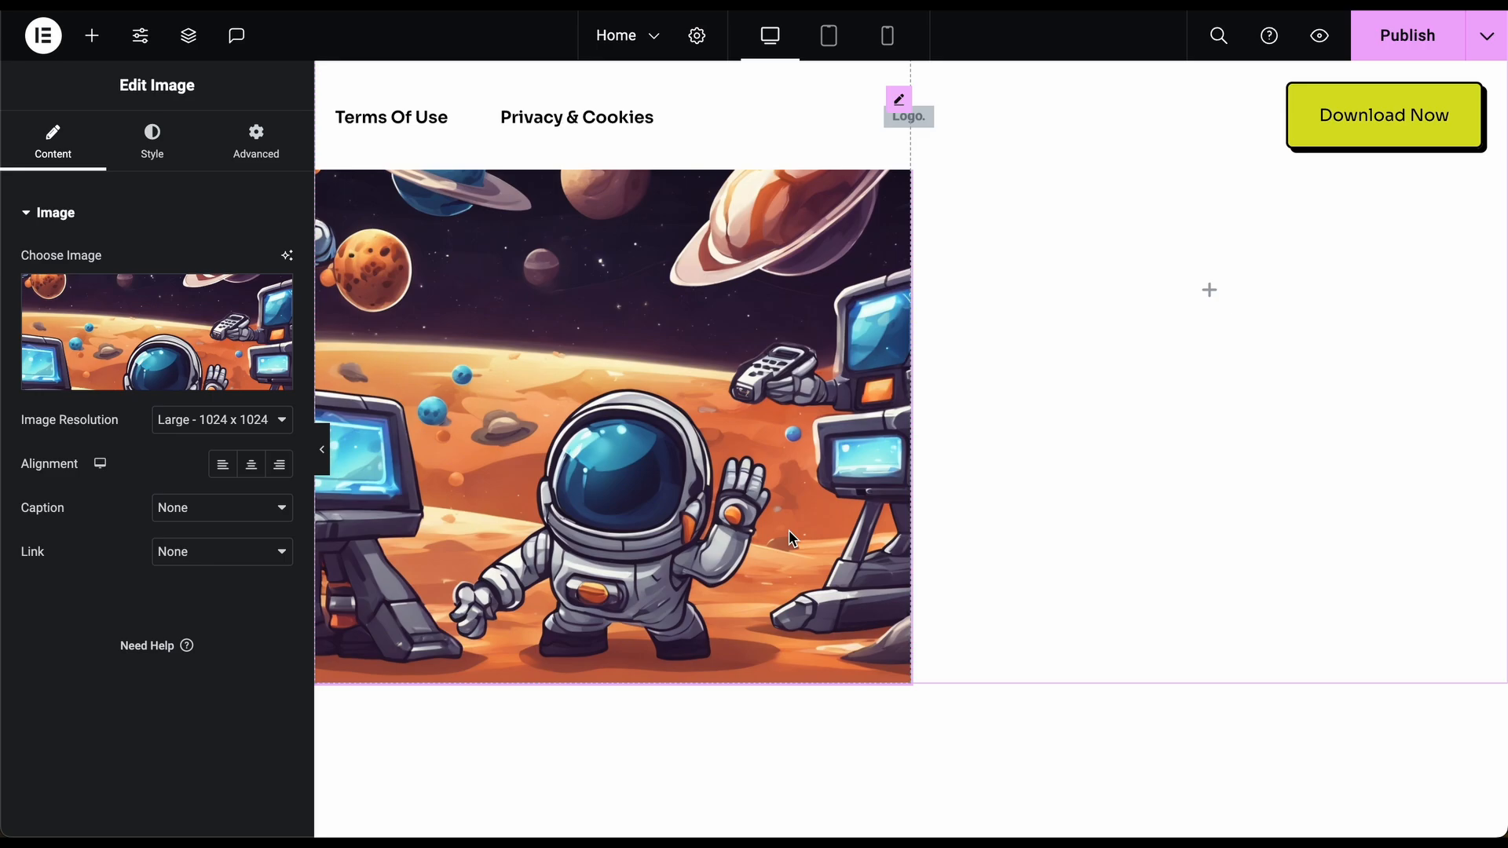
- Generate AI text for the left column's Text Editor with the prompt "write a description for my mobile space gaming app"
{"action": "scroll", "coordinate": [789, 530], "scroll_direction": "up", "scroll_amount": 3}
{"action": "left_click", "coordinate": [546, 322]}
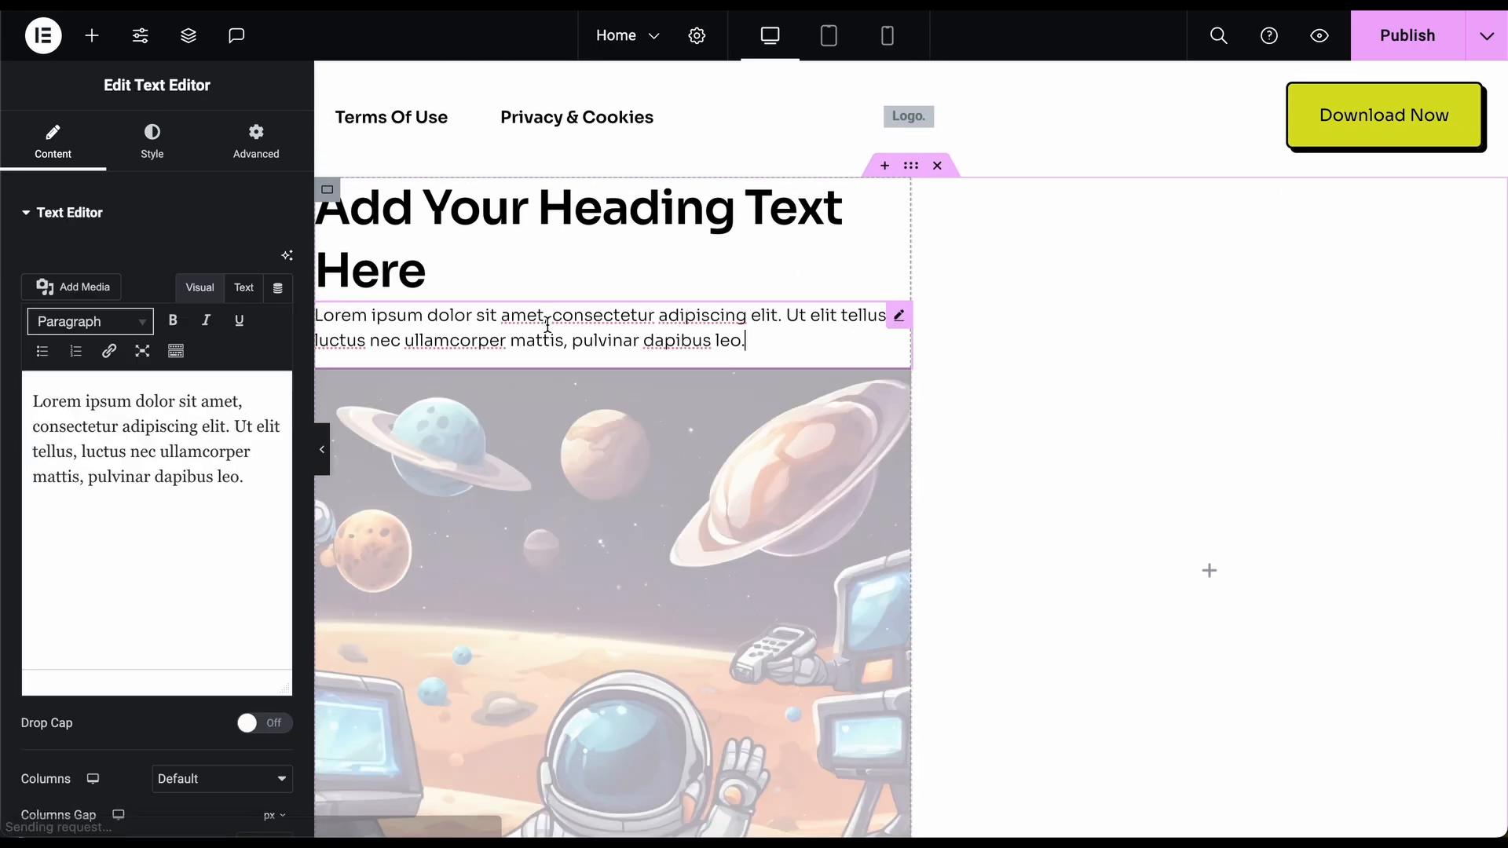
{"action": "left_click", "coordinate": [288, 259]}
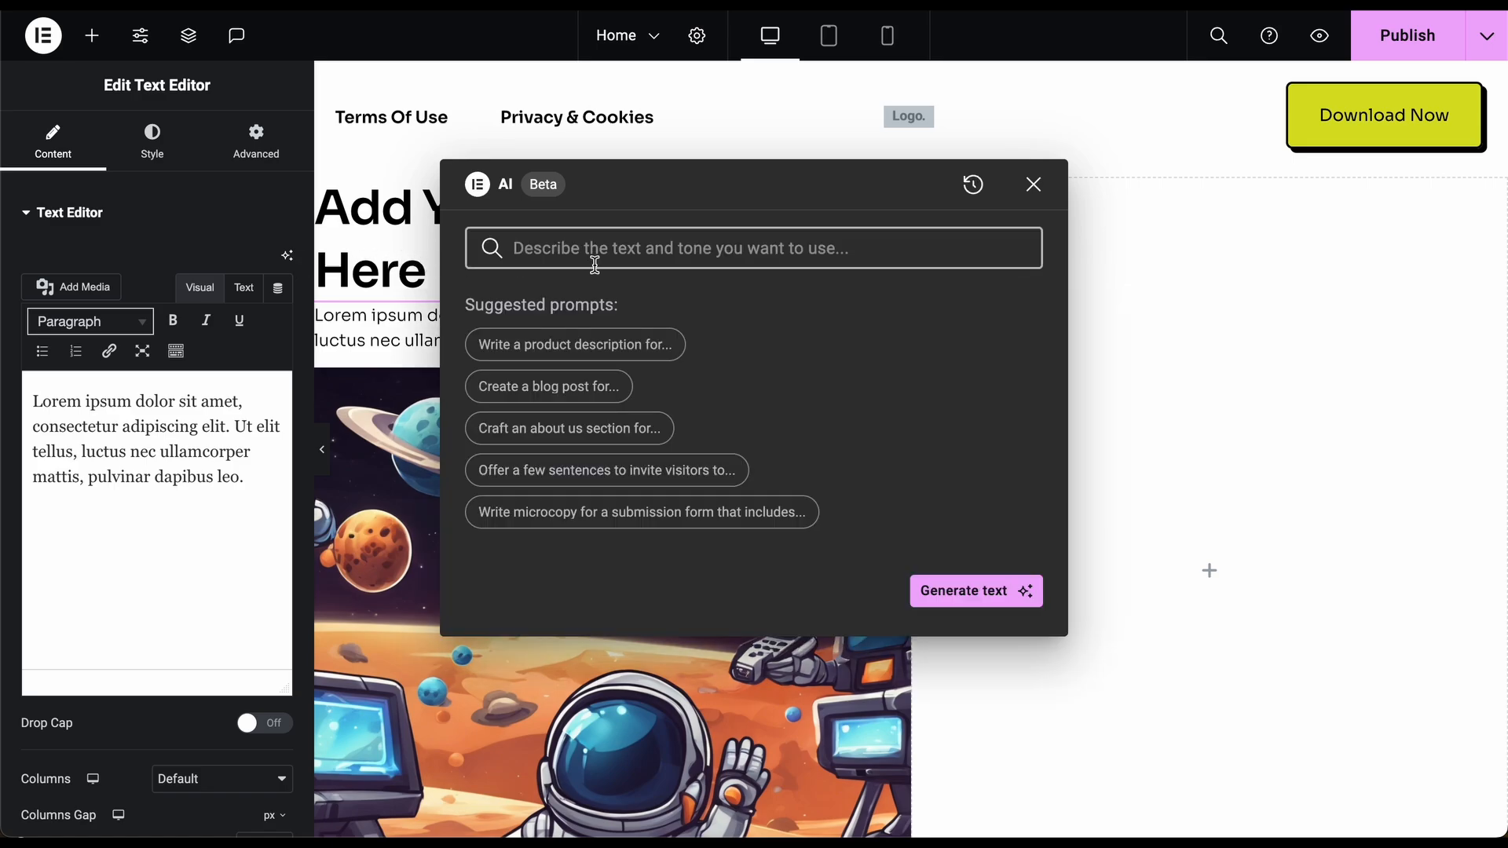
{"action": "type", "text": "wr"}
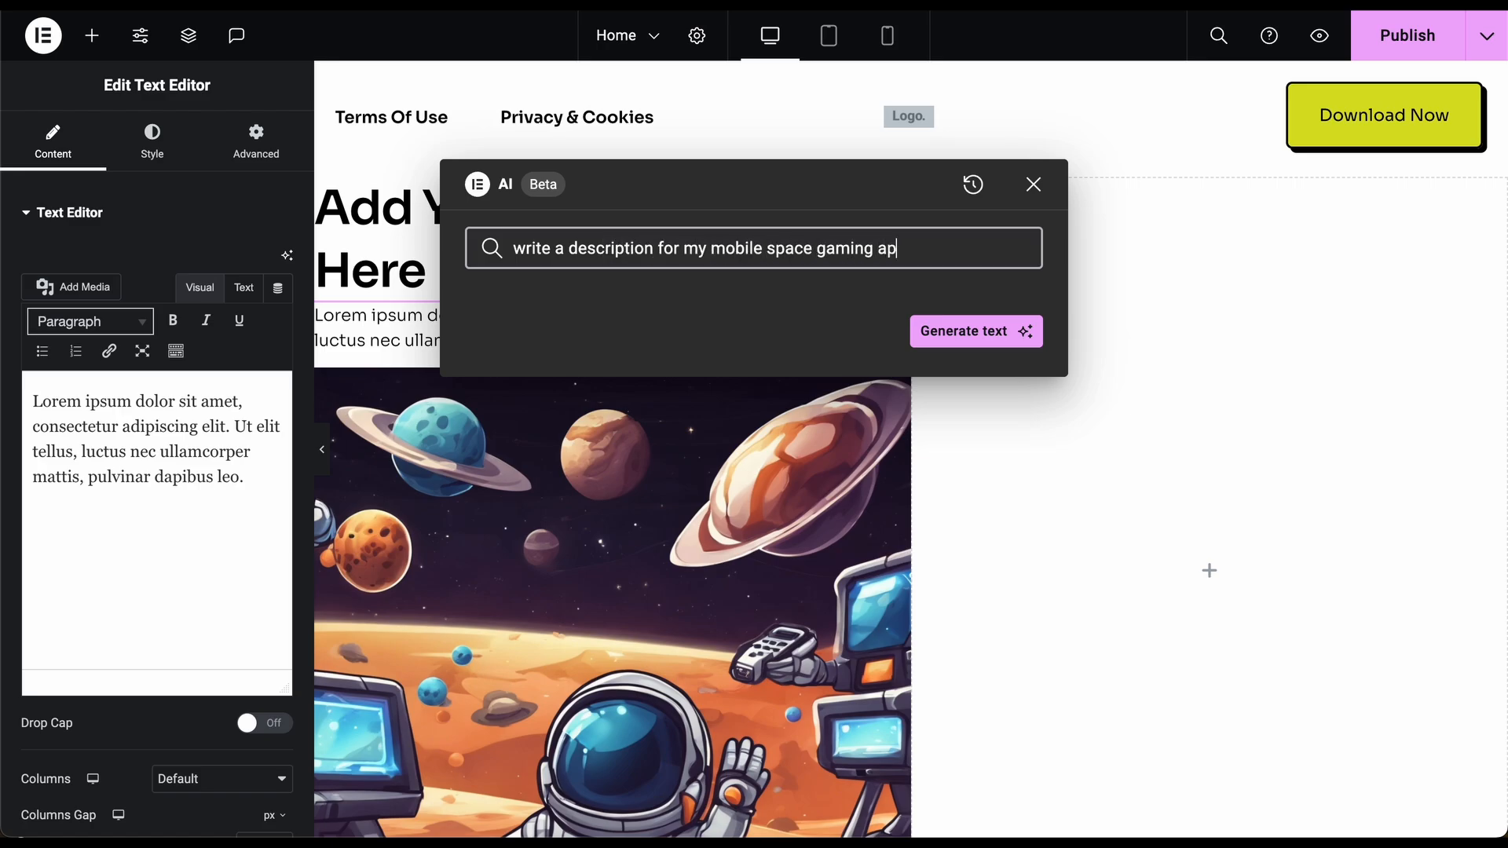
{"action": "left_click", "coordinate": [960, 330]}
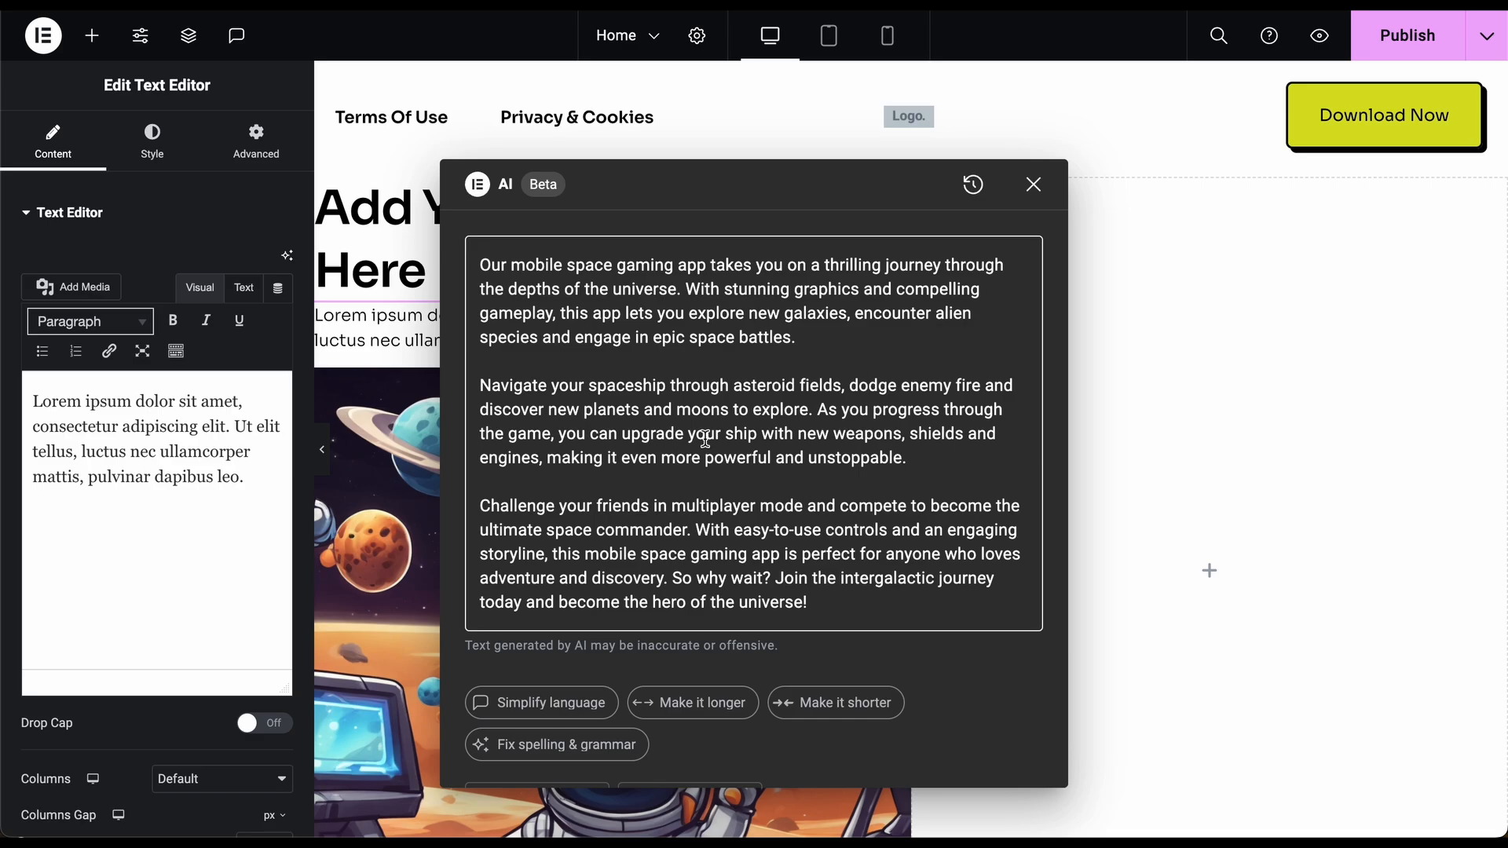
- Make the generated app description shorter and use it as the Text Editor's content
{"action": "scroll", "coordinate": [705, 439], "scroll_direction": "down", "scroll_amount": 1}
{"action": "left_click", "coordinate": [799, 645]}
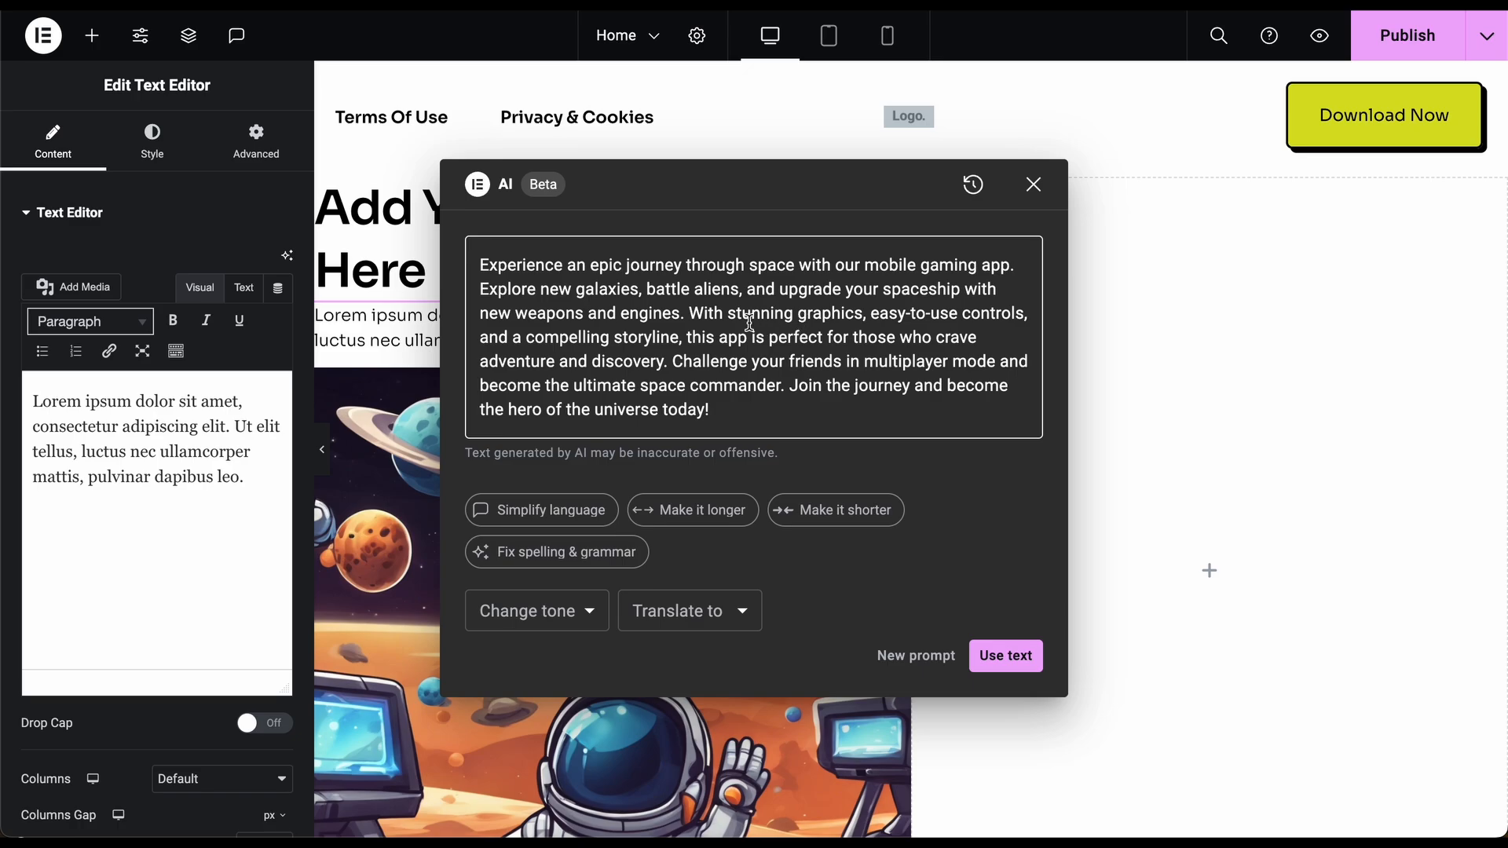
{"action": "left_click", "coordinate": [1017, 662]}
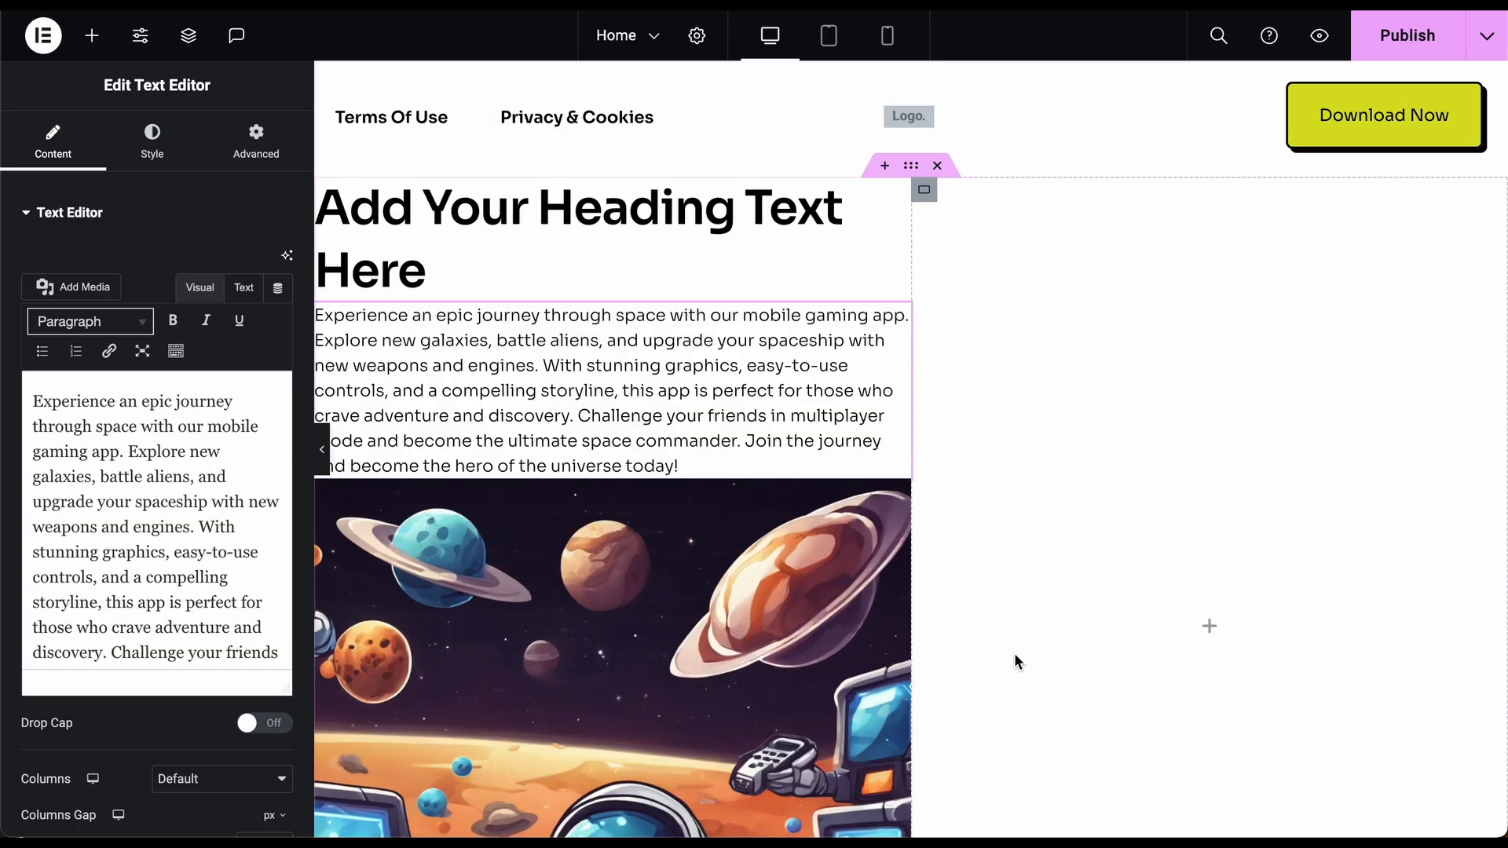
- Replace the heading with AI-generated text from the prompt "write a short title for my mobile gaming app"
{"action": "left_click", "coordinate": [439, 233]}
{"action": "left_click", "coordinate": [287, 255]}
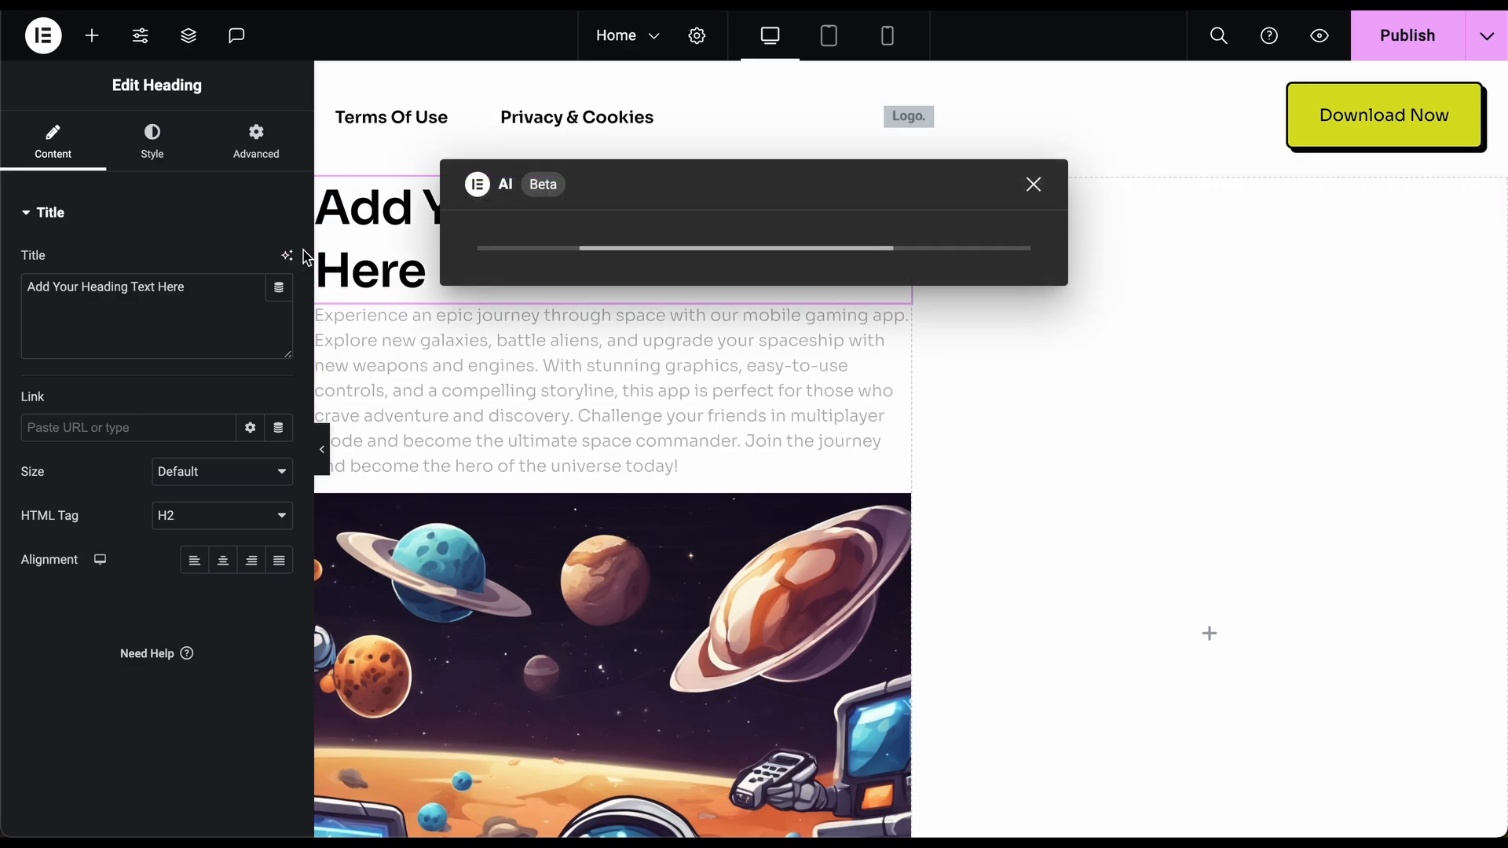
{"action": "type", "text": "wri"}
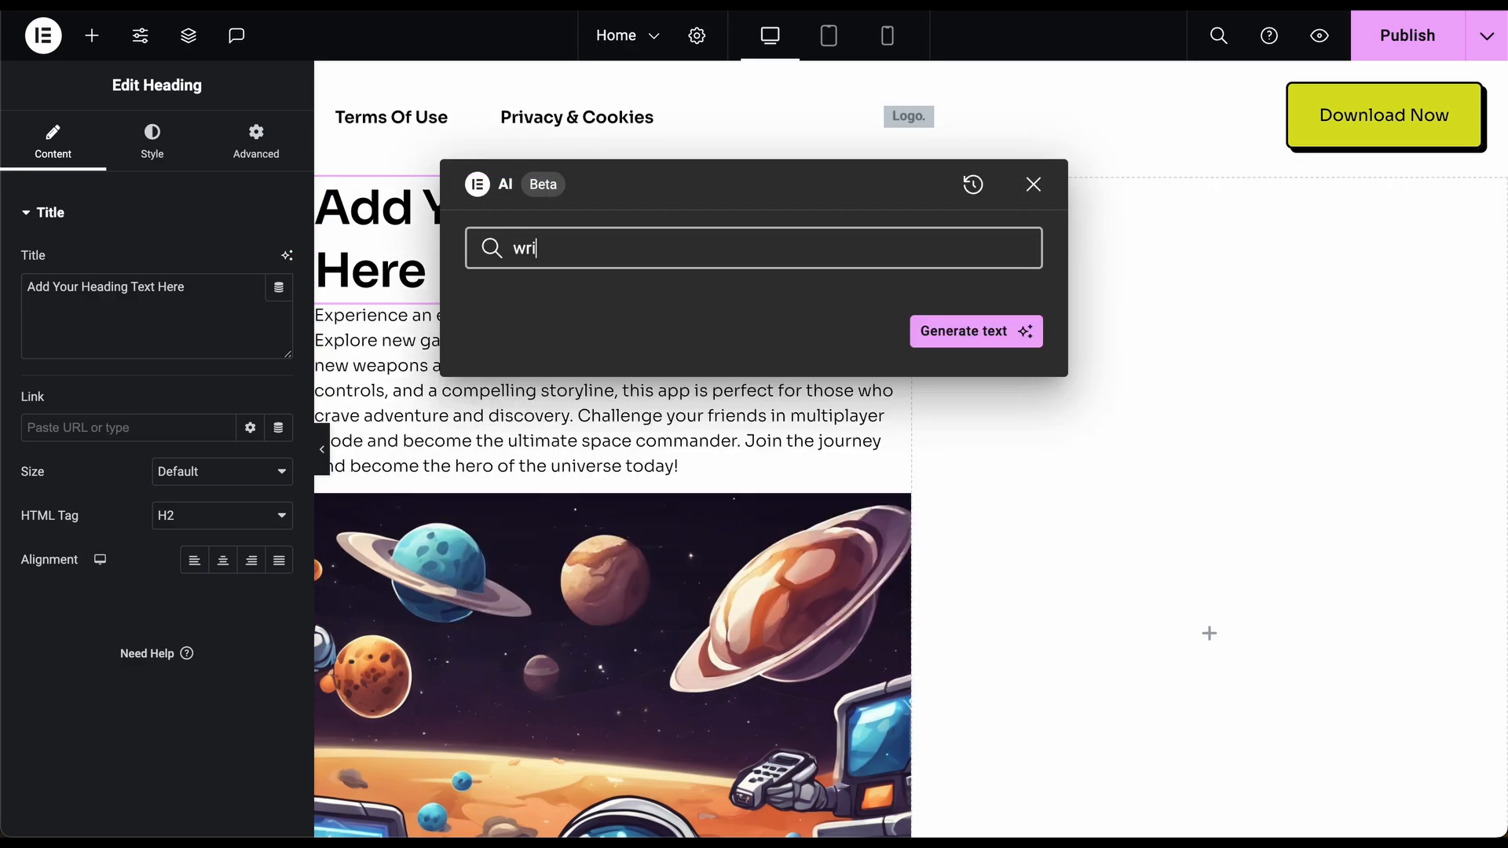
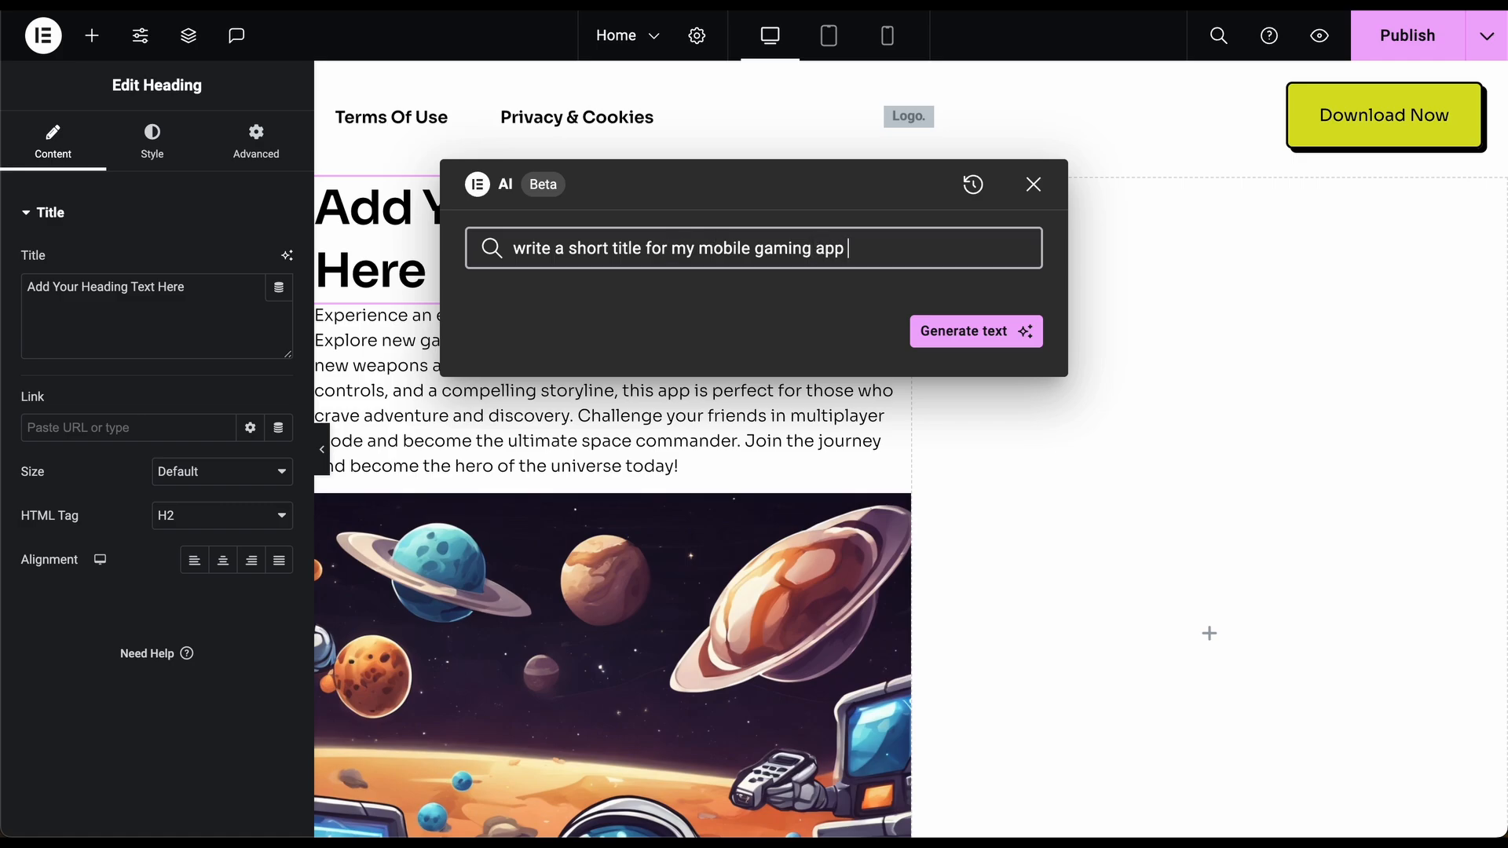
{"action": "left_click", "coordinate": [1001, 331]}
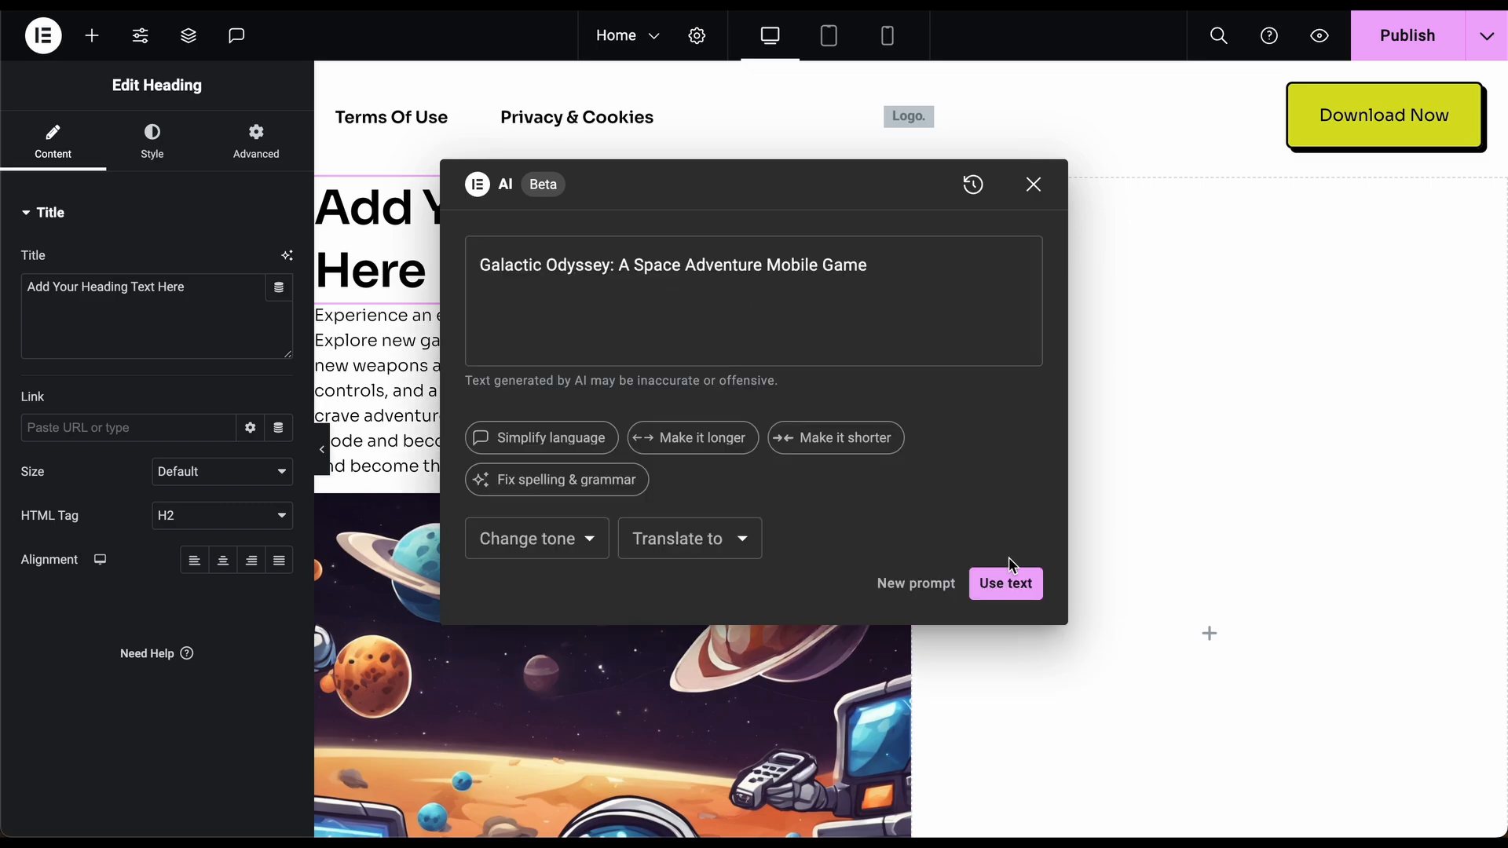
{"action": "left_click", "coordinate": [1006, 582]}
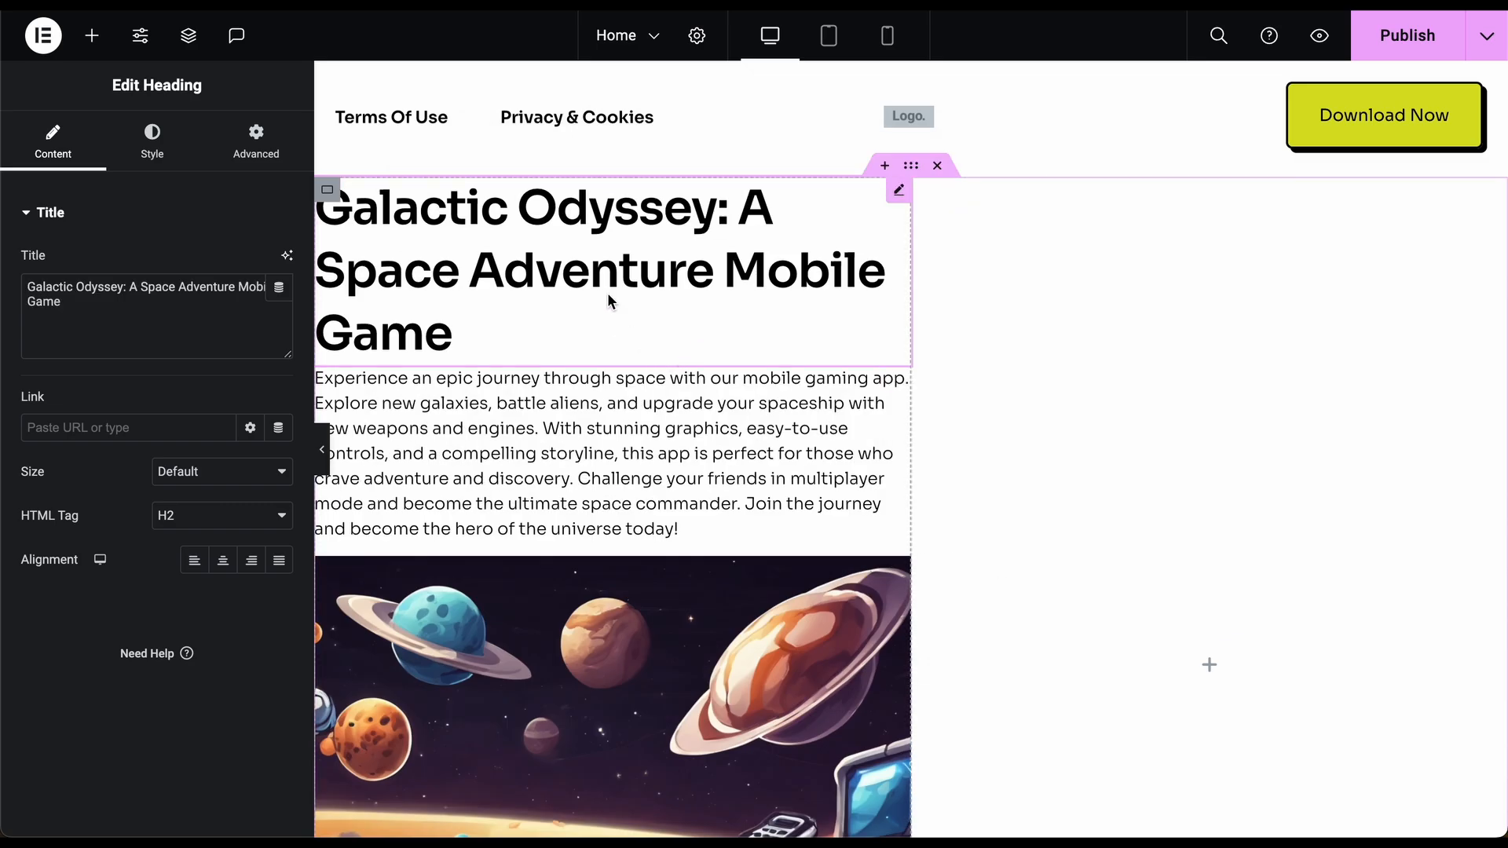
{"action": "scroll", "coordinate": [609, 302], "scroll_direction": "down", "scroll_amount": 2}
{"action": "scroll", "coordinate": [609, 299], "scroll_direction": "up", "scroll_amount": 3}
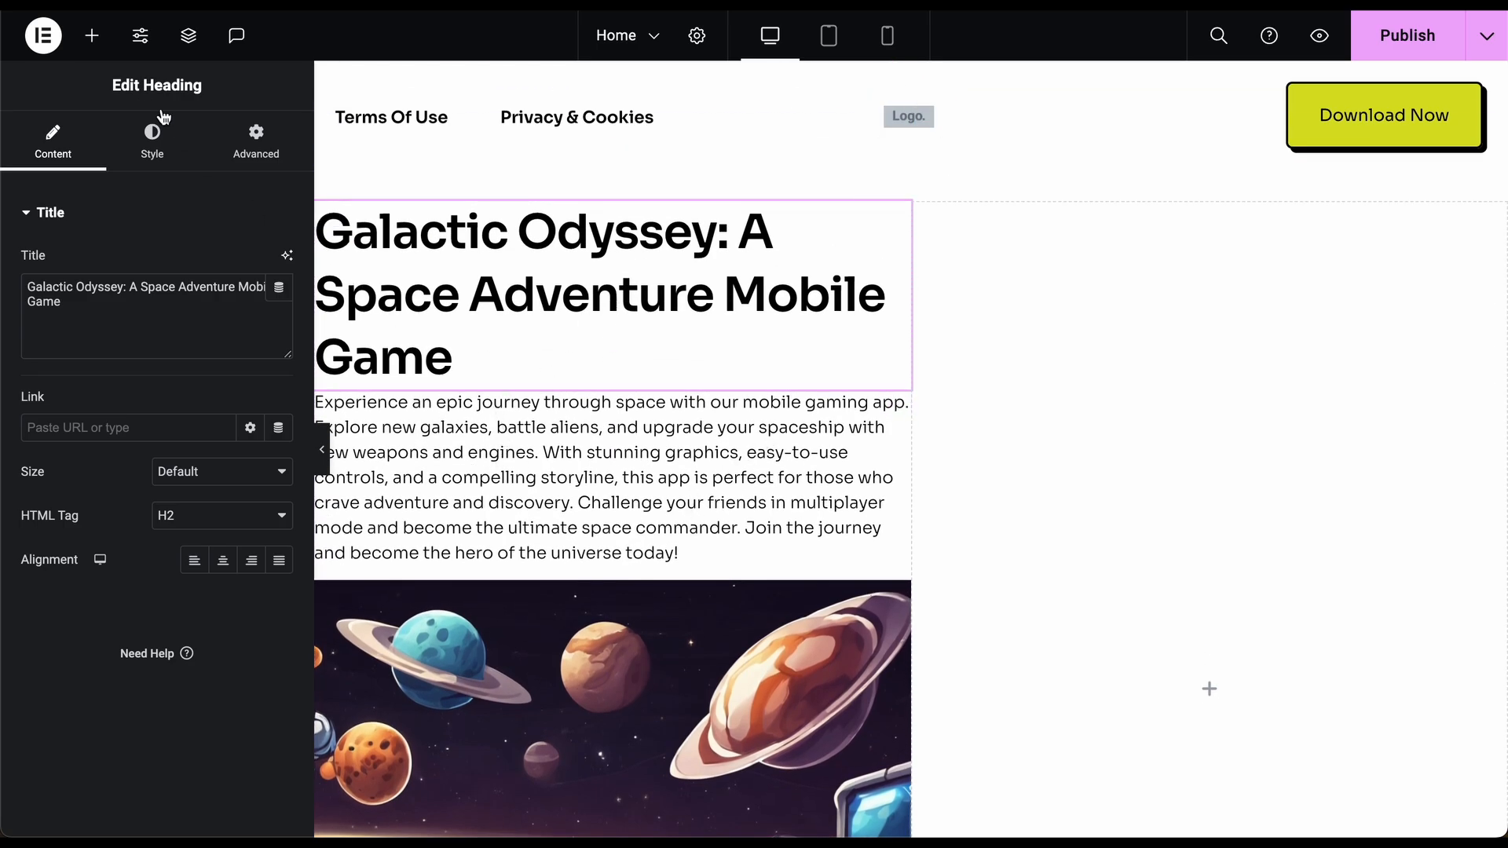
- Add a Divider widget between the game heading and the description text
{"action": "left_click", "coordinate": [92, 35]}
{"action": "scroll", "coordinate": [267, 670], "scroll_direction": "down", "scroll_amount": 4}
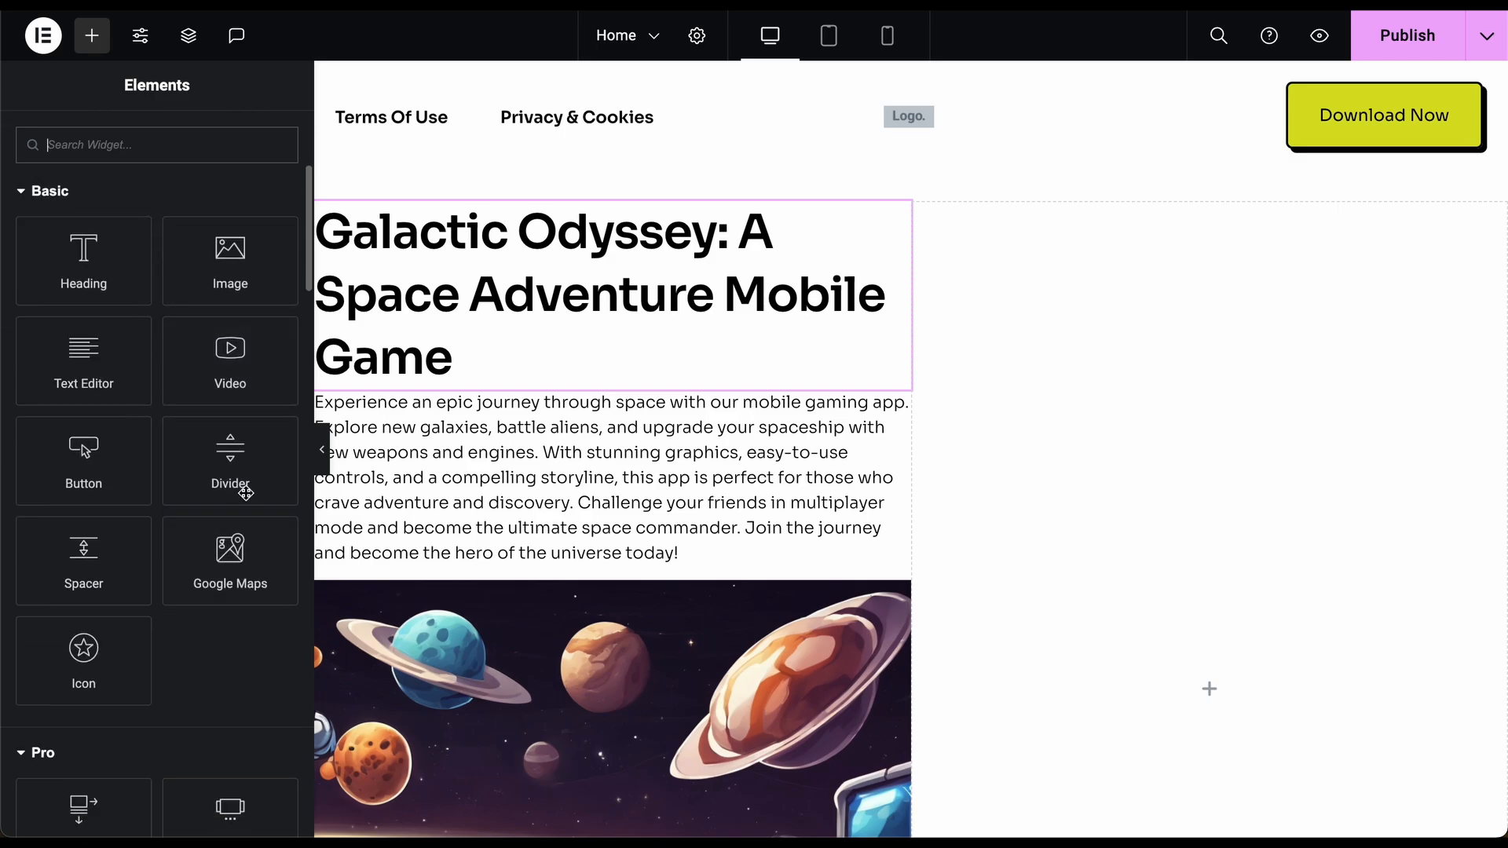
{"action": "left_click_drag", "start_coordinate": [234, 473], "coordinate": [487, 411]}
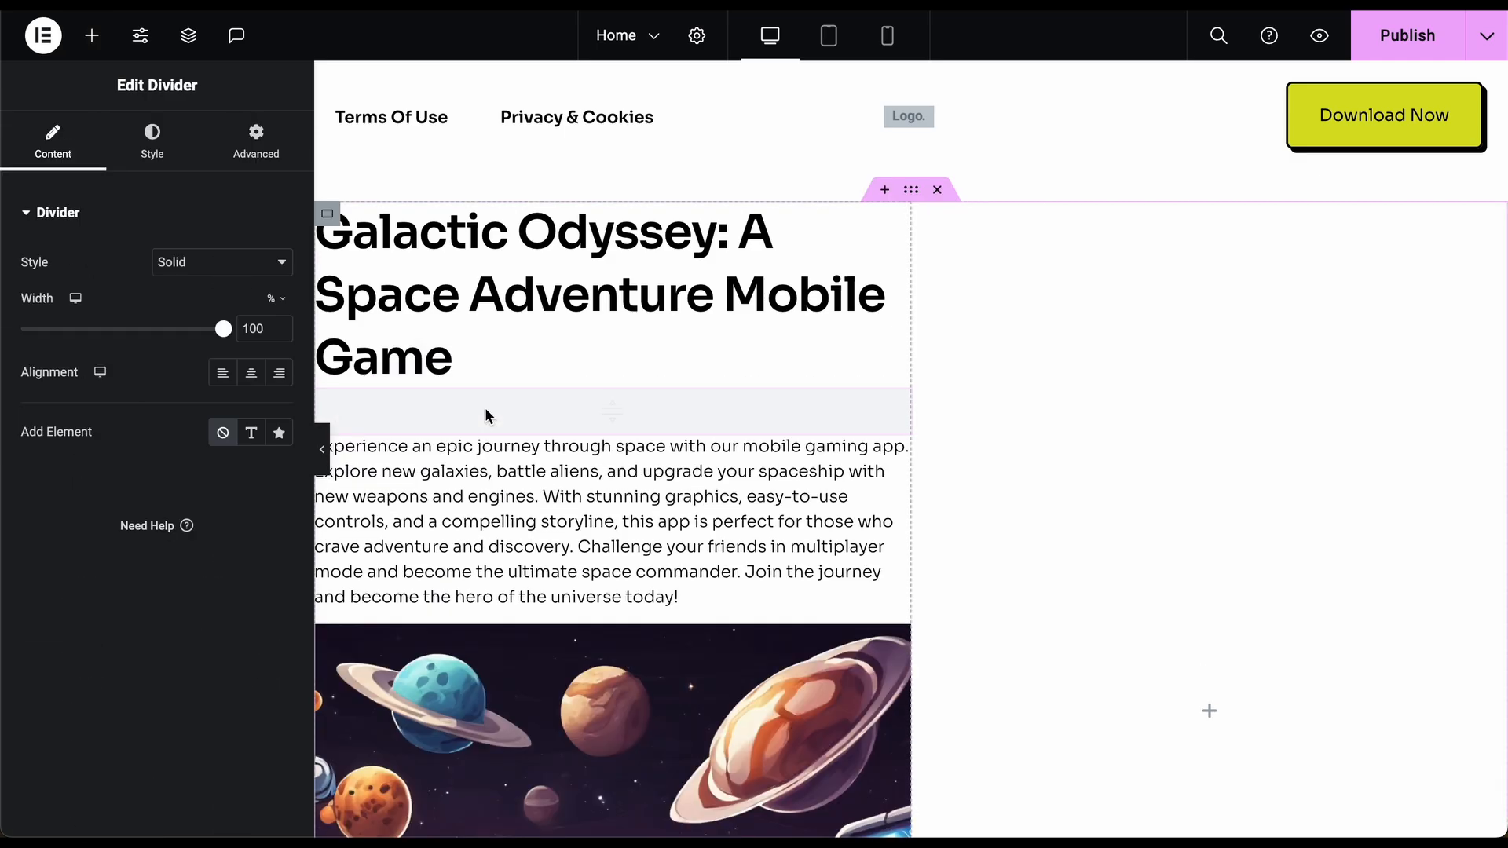
- Make the divider's color fully transparent so that it only acts as spacing
{"action": "left_click", "coordinate": [153, 138]}
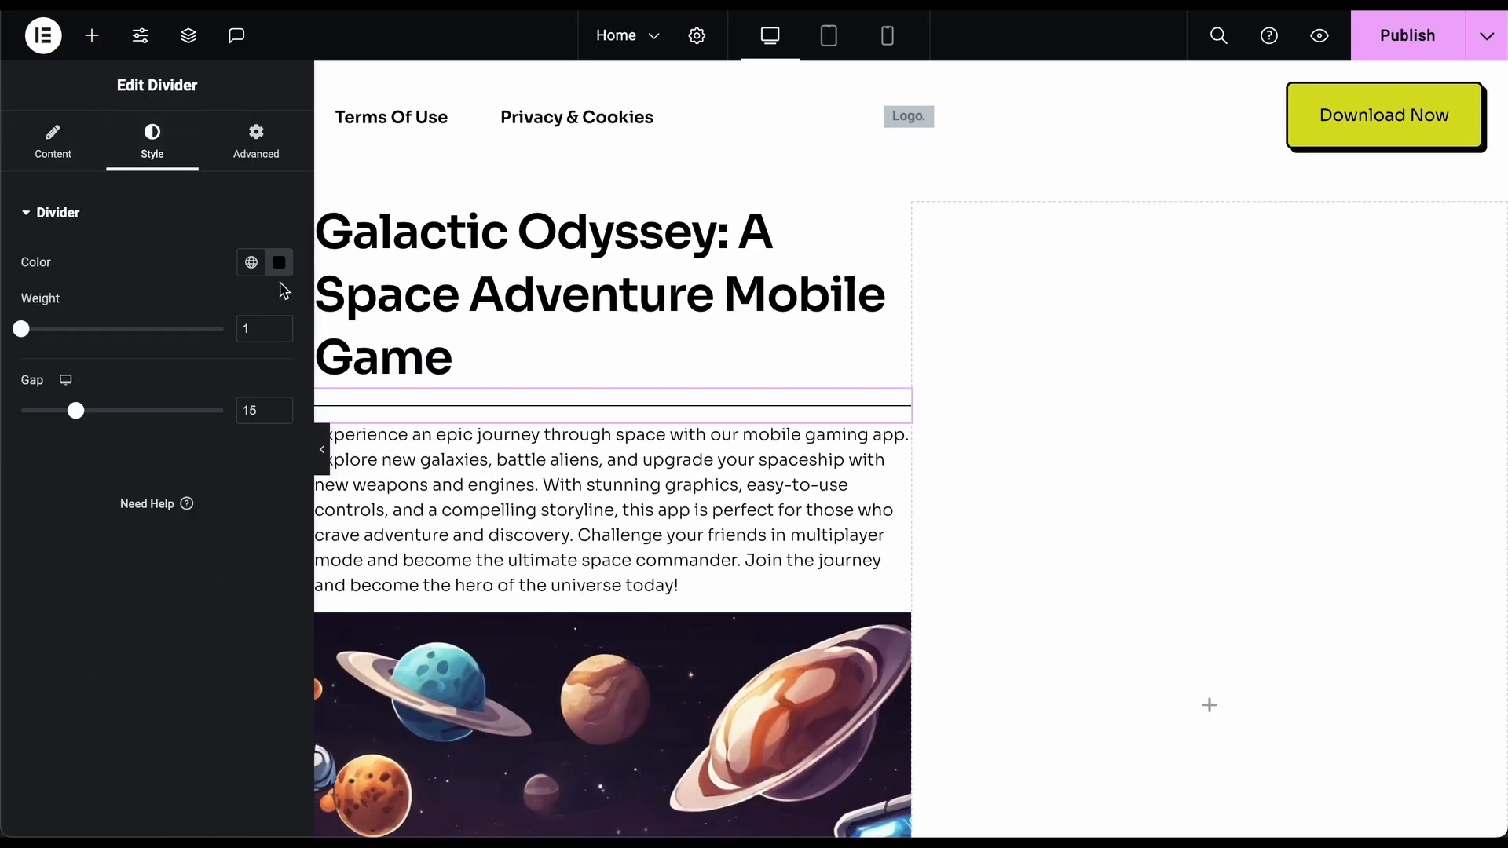
{"action": "left_click", "coordinate": [279, 263]}
{"action": "left_click", "coordinate": [23, 329]}
{"action": "left_click", "coordinate": [277, 263]}
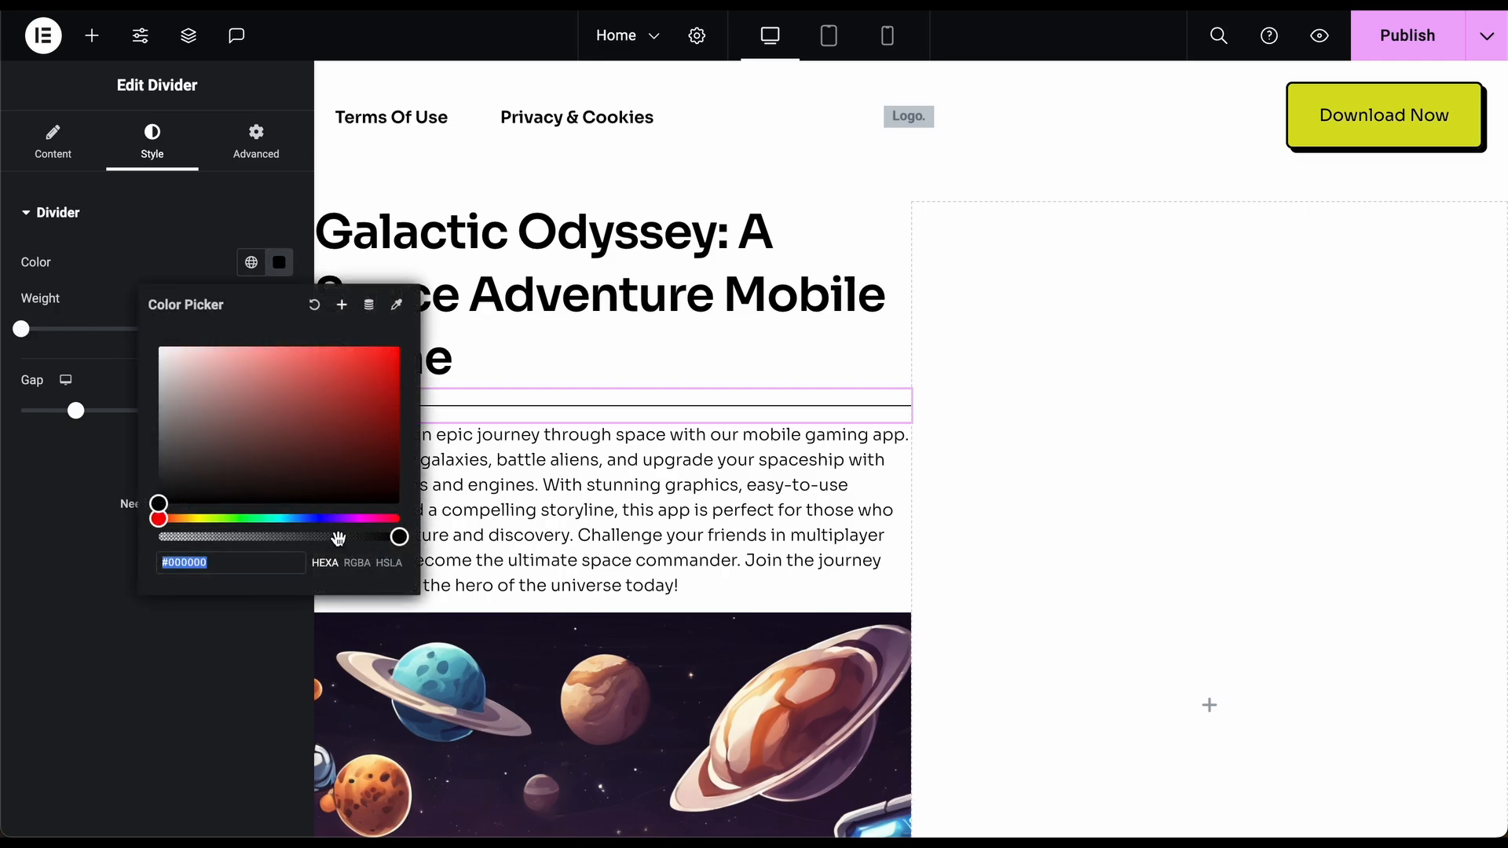
{"action": "left_click_drag", "start_coordinate": [398, 538], "coordinate": [76, 542]}
{"action": "left_click", "coordinate": [57, 541]}
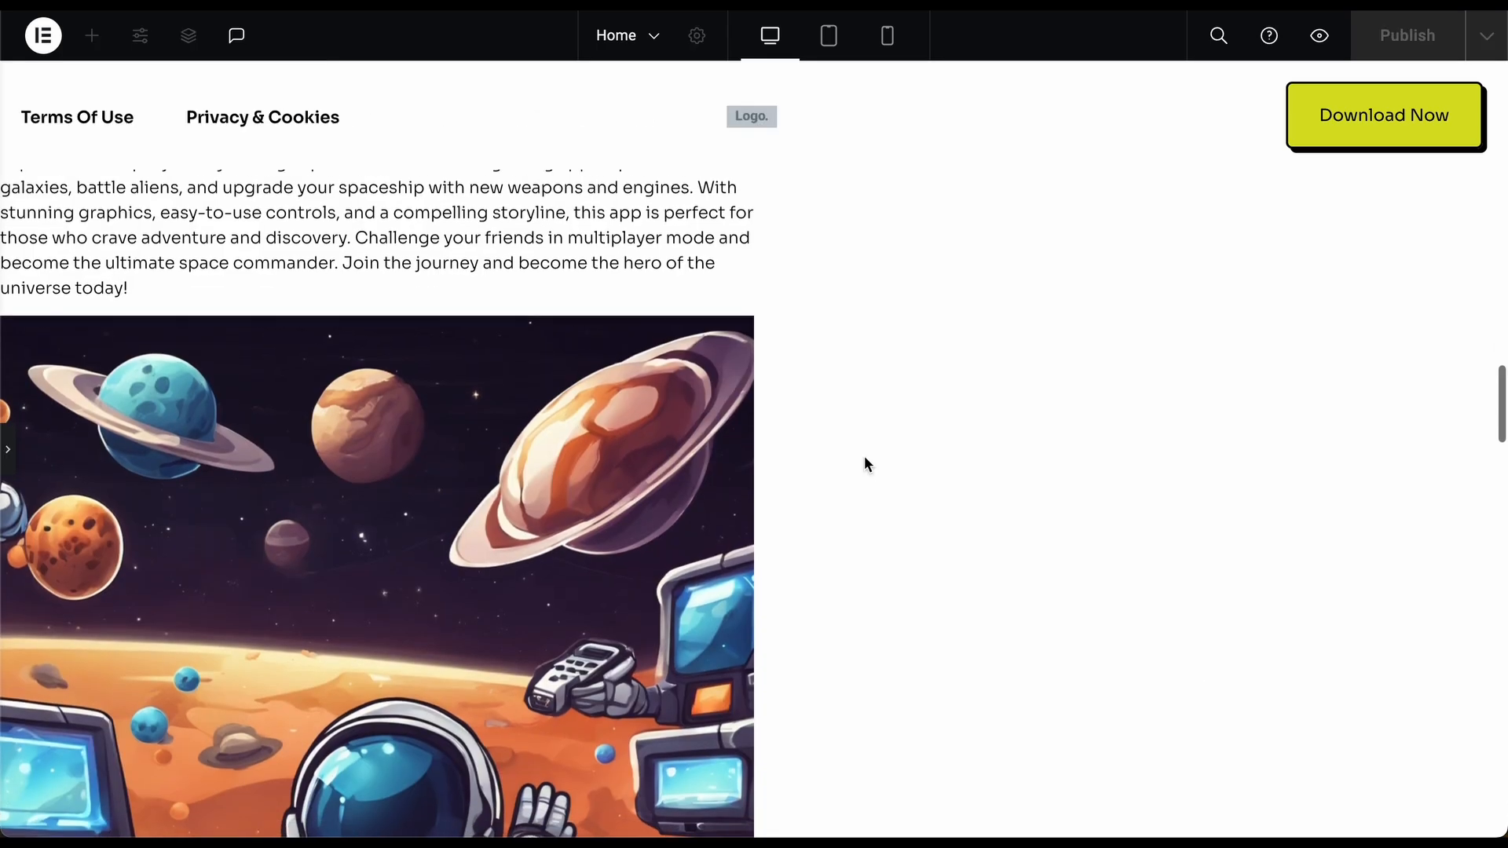
- Review the heading, text and image layout of the new section with the editing panel hidden
{"action": "scroll", "coordinate": [865, 458], "scroll_direction": "down", "scroll_amount": 2}
{"action": "scroll", "coordinate": [864, 464], "scroll_direction": "down", "scroll_amount": 2}
{"action": "scroll", "coordinate": [865, 464], "scroll_direction": "up", "scroll_amount": 6}
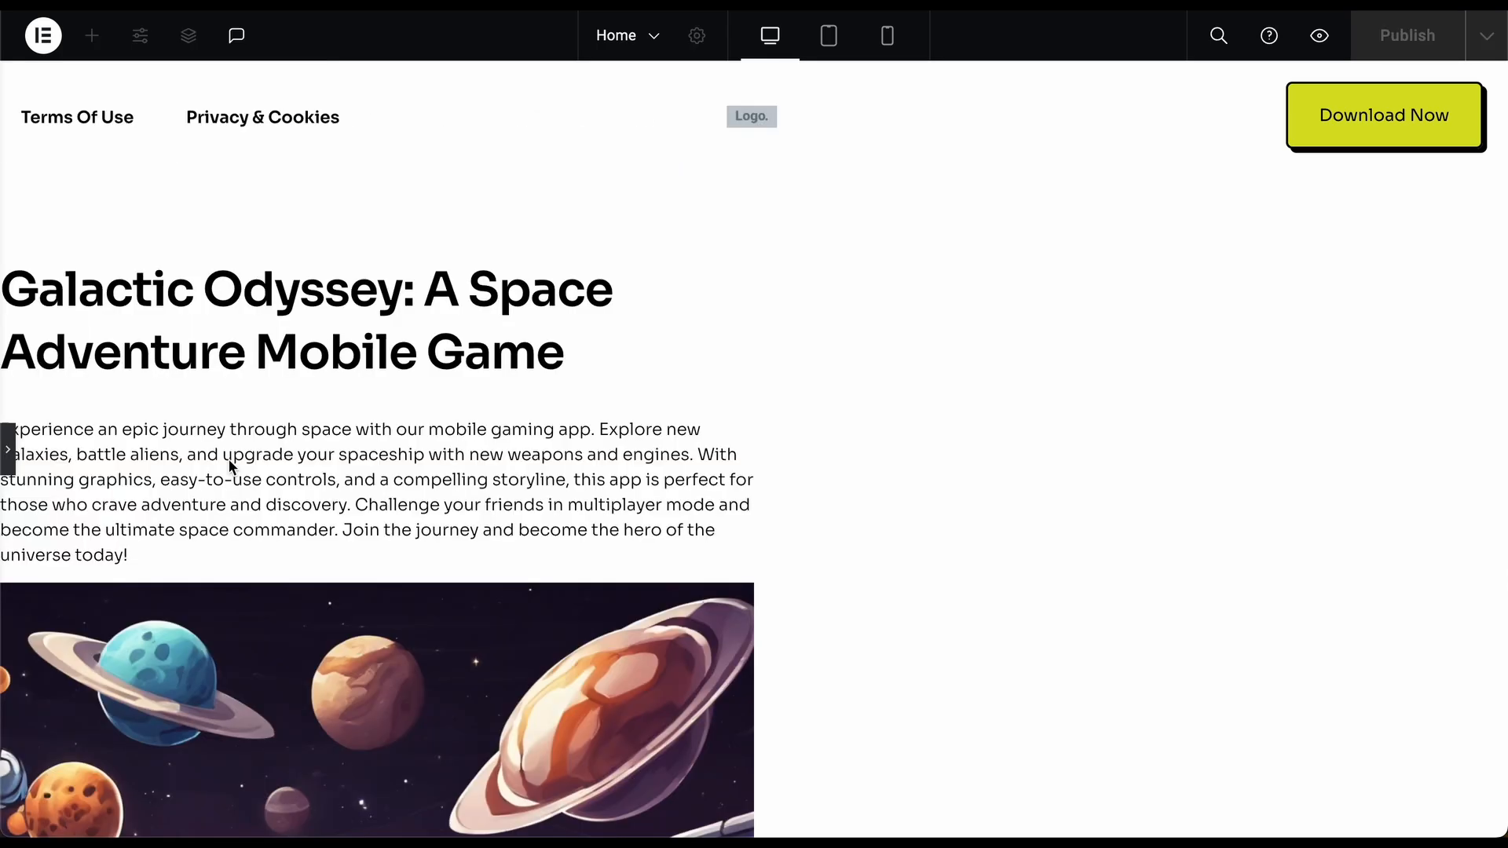
{"action": "scroll", "coordinate": [166, 353], "scroll_direction": "down", "scroll_amount": 5}
{"action": "scroll", "coordinate": [163, 348], "scroll_direction": "up", "scroll_amount": 8}
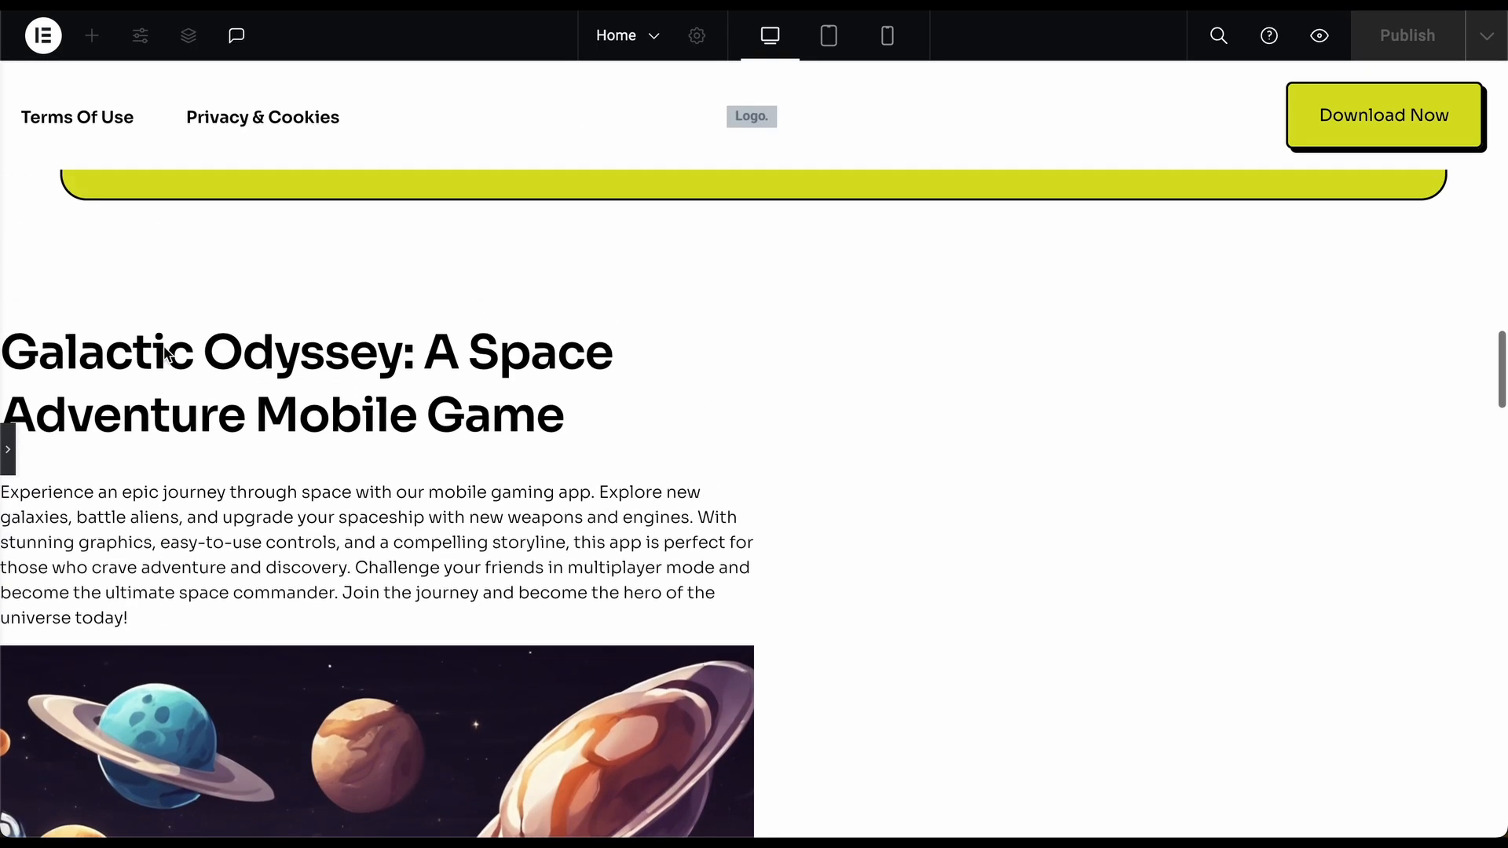
{"action": "scroll", "coordinate": [163, 348], "scroll_direction": "down", "scroll_amount": 5}
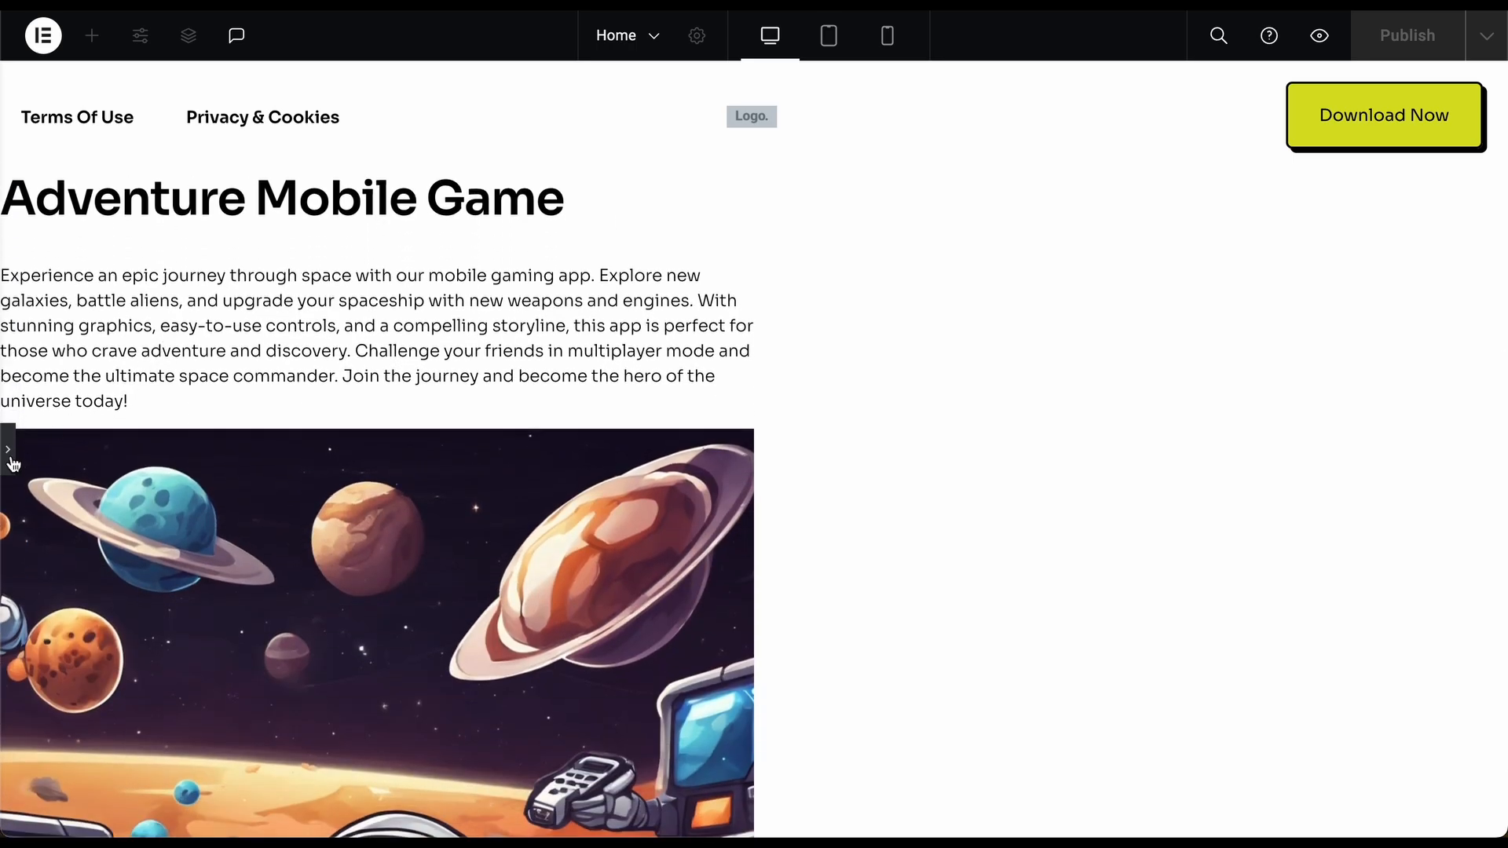
- Set the left column container's padding to 24 px on all sides and review the section without the editing panel
{"action": "left_click", "coordinate": [9, 459]}
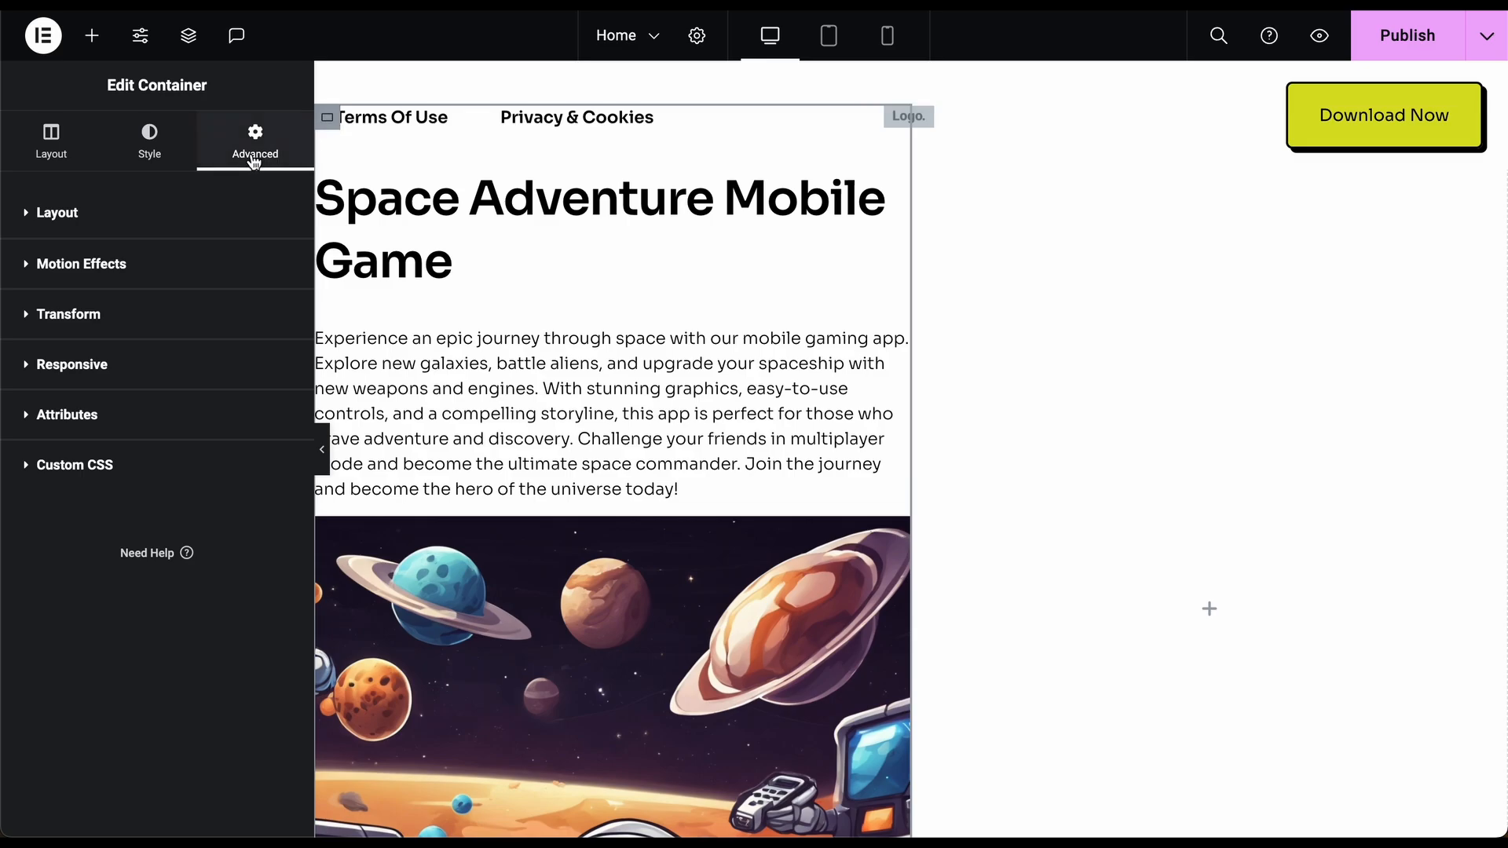
{"action": "left_click", "coordinate": [28, 219]}
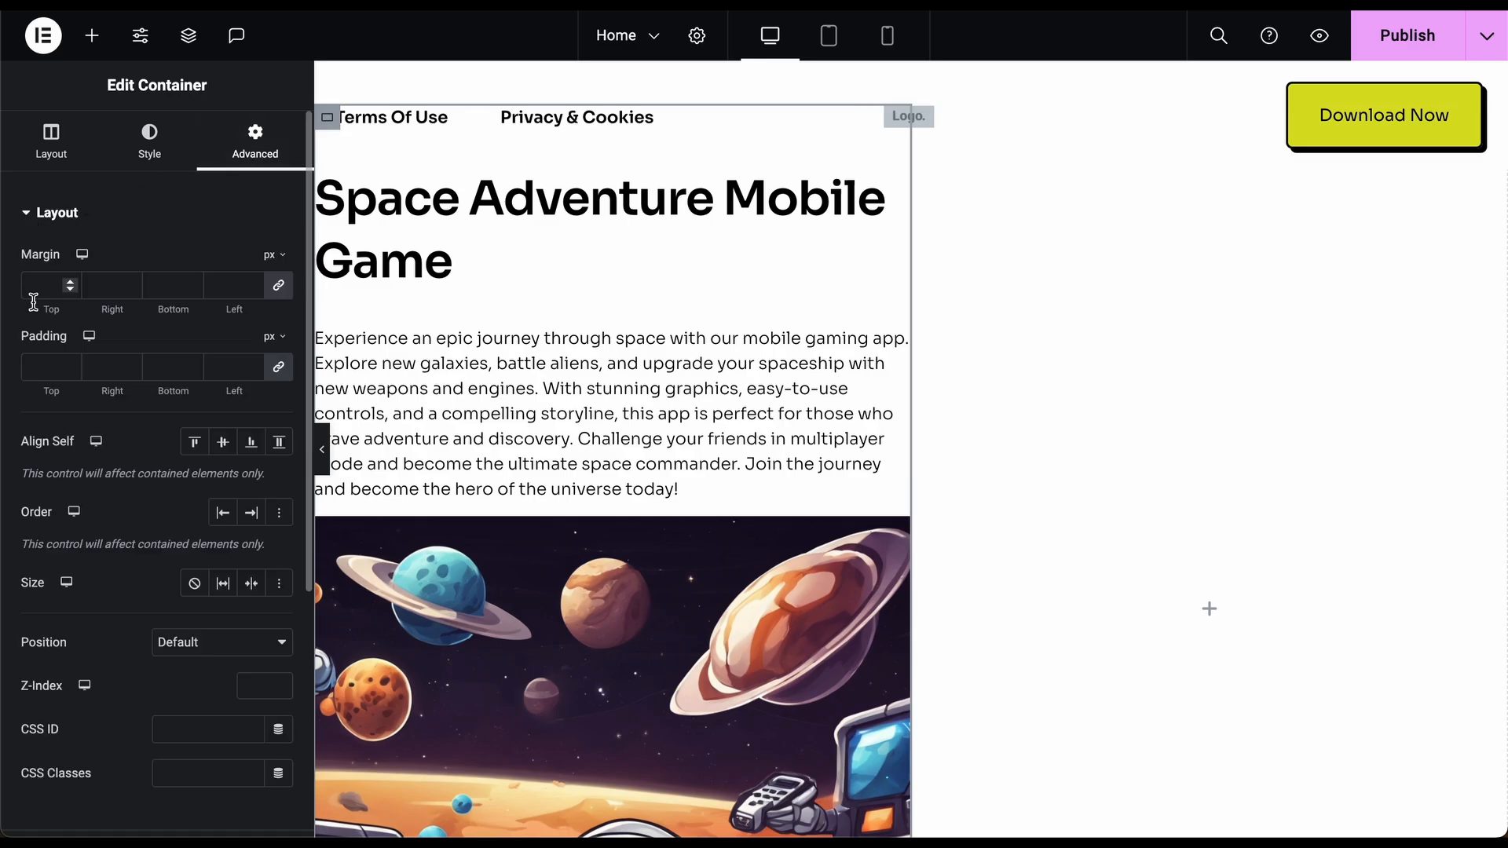
{"action": "left_click", "coordinate": [71, 367]}
{"action": "type", "text": "10"}
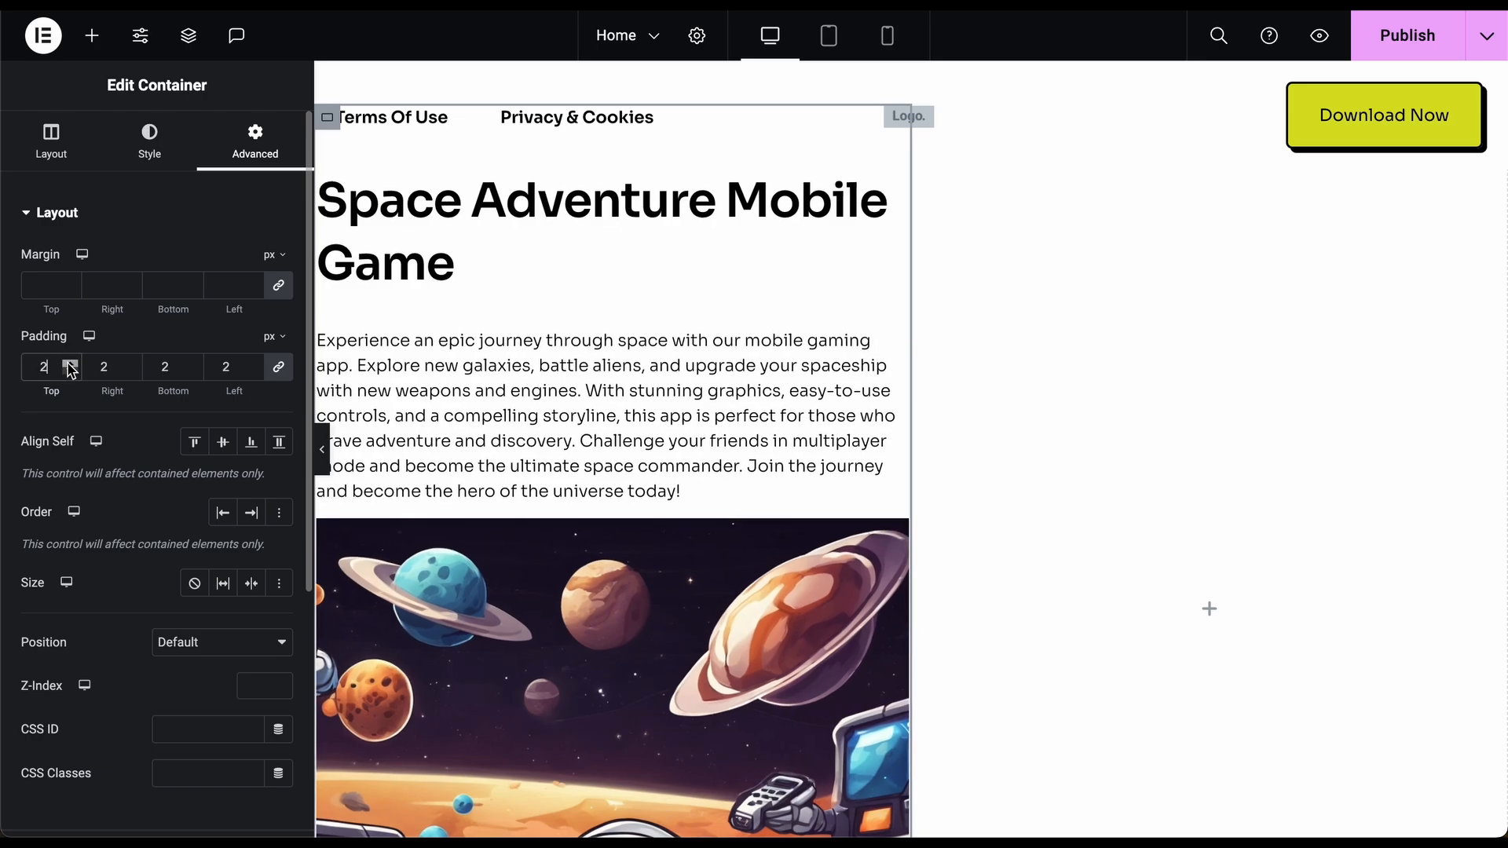
{"action": "left_click", "coordinate": [71, 364]}
{"action": "left_click", "coordinate": [70, 364]}
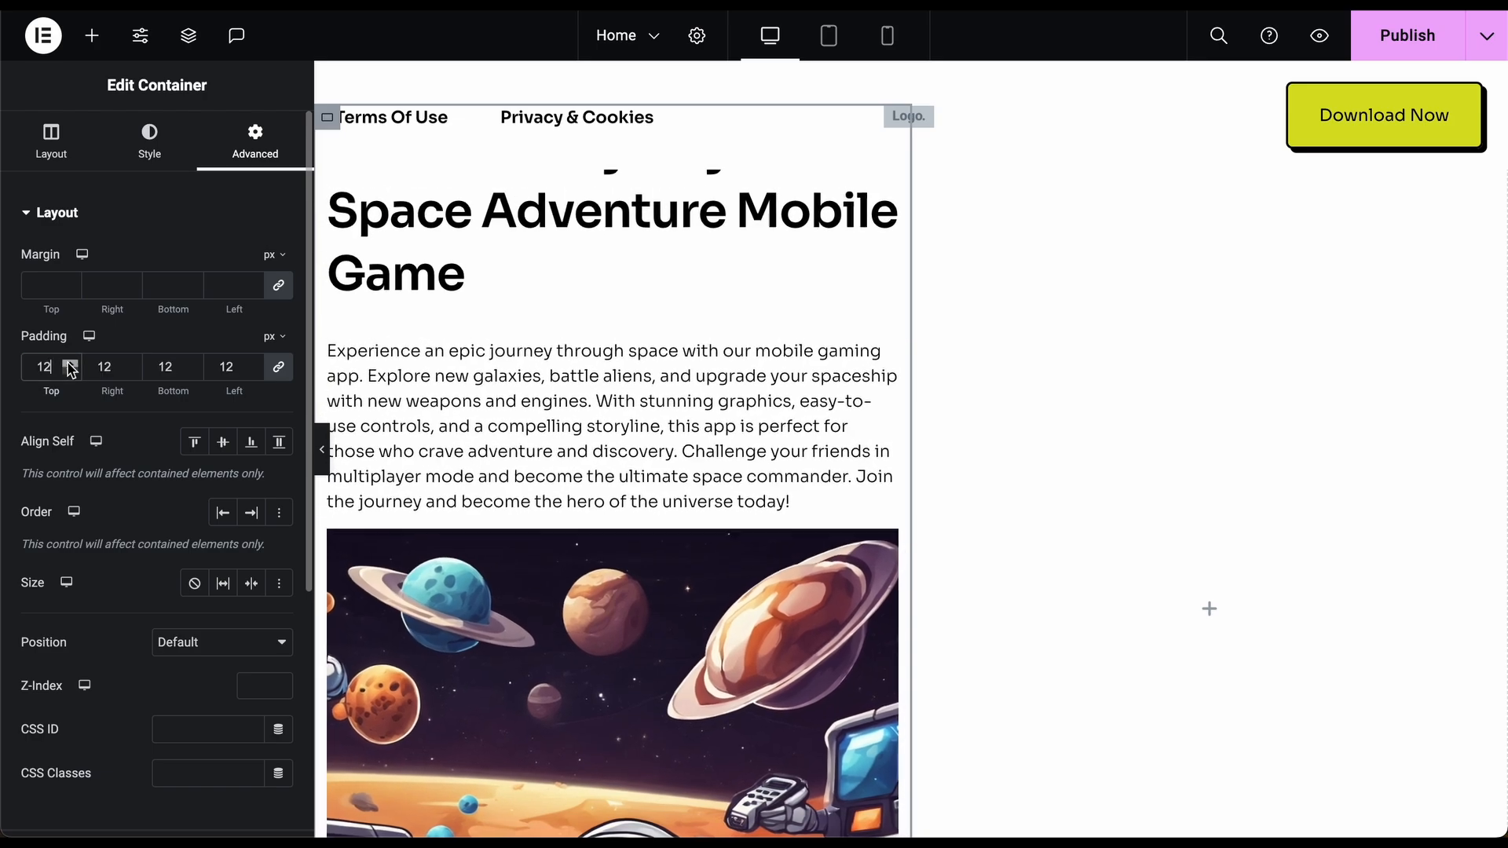
{"action": "left_click", "coordinate": [71, 364]}
{"action": "left_click", "coordinate": [71, 363]}
{"action": "left_click", "coordinate": [71, 363]}
{"action": "left_click", "coordinate": [71, 364]}
{"action": "left_click", "coordinate": [70, 363]}
{"action": "left_click", "coordinate": [71, 363]}
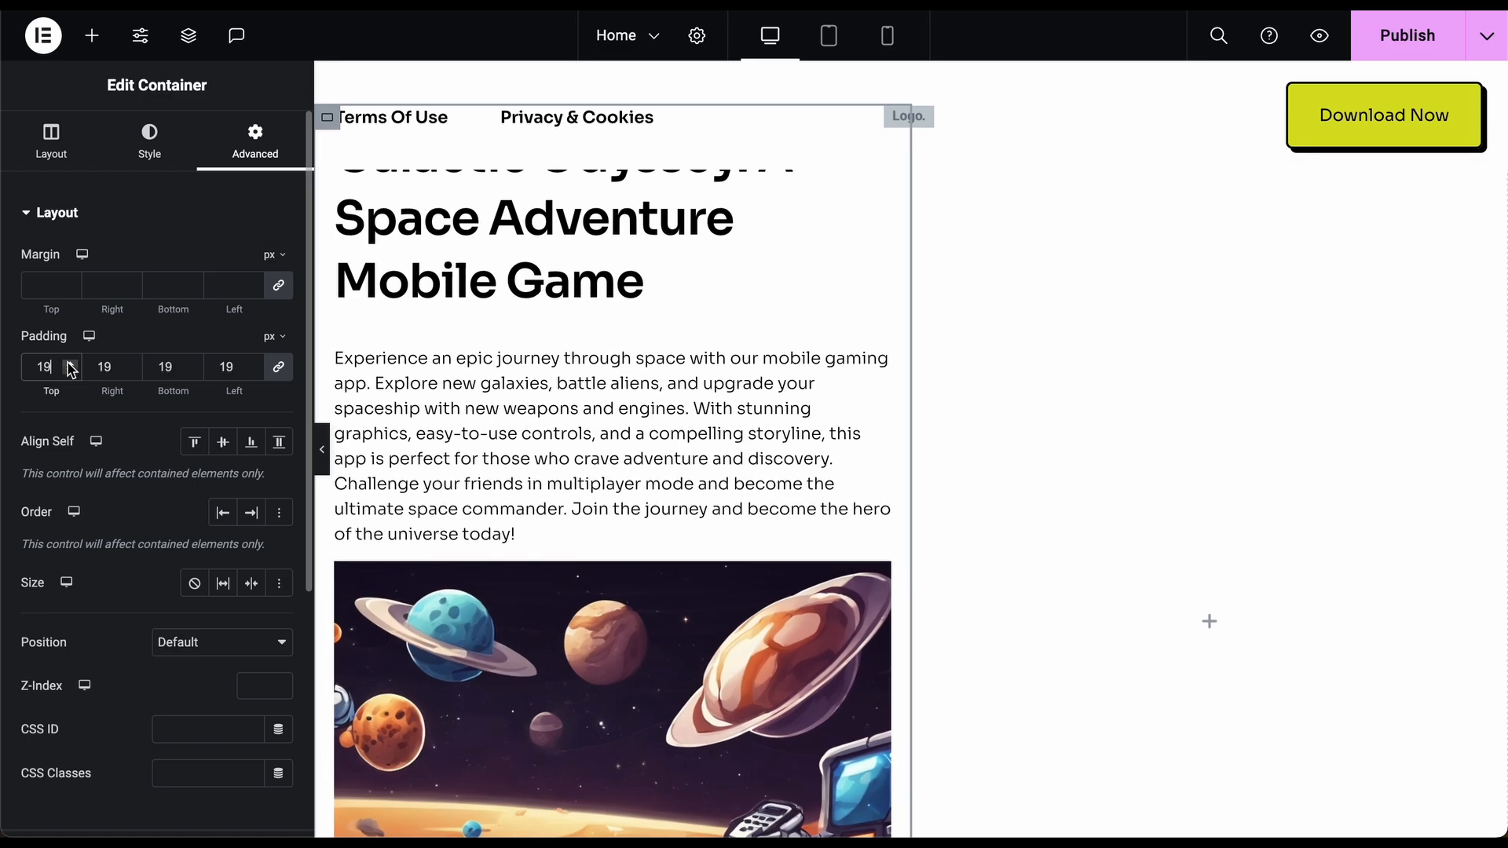
{"action": "left_click", "coordinate": [71, 364]}
{"action": "left_click", "coordinate": [71, 363]}
{"action": "left_click", "coordinate": [71, 363]}
{"action": "left_click", "coordinate": [69, 364]}
{"action": "left_click", "coordinate": [69, 364]}
{"action": "left_click", "coordinate": [69, 364]}
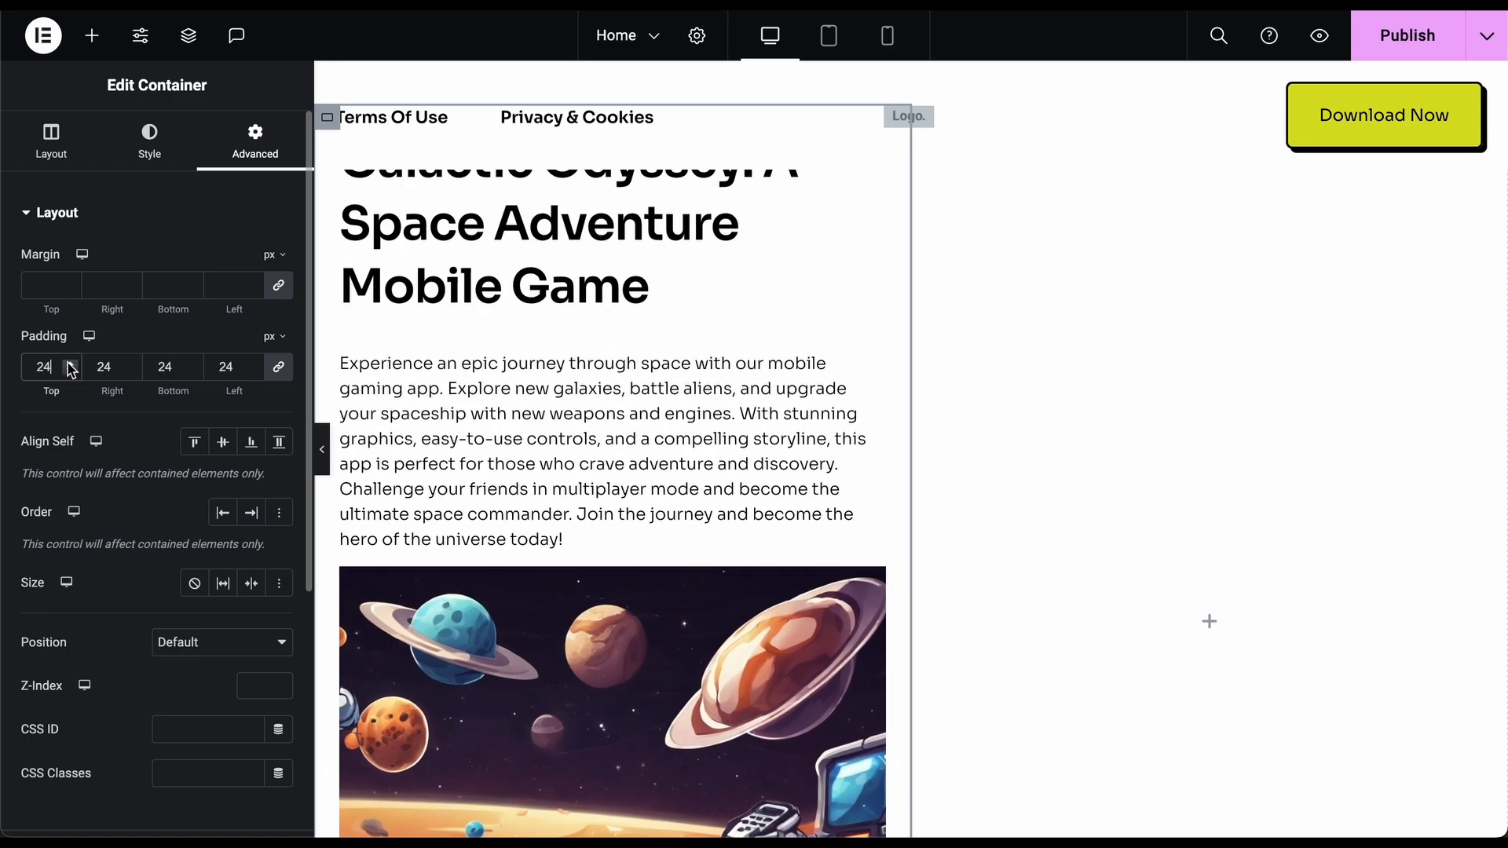
{"action": "left_click", "coordinate": [321, 450]}
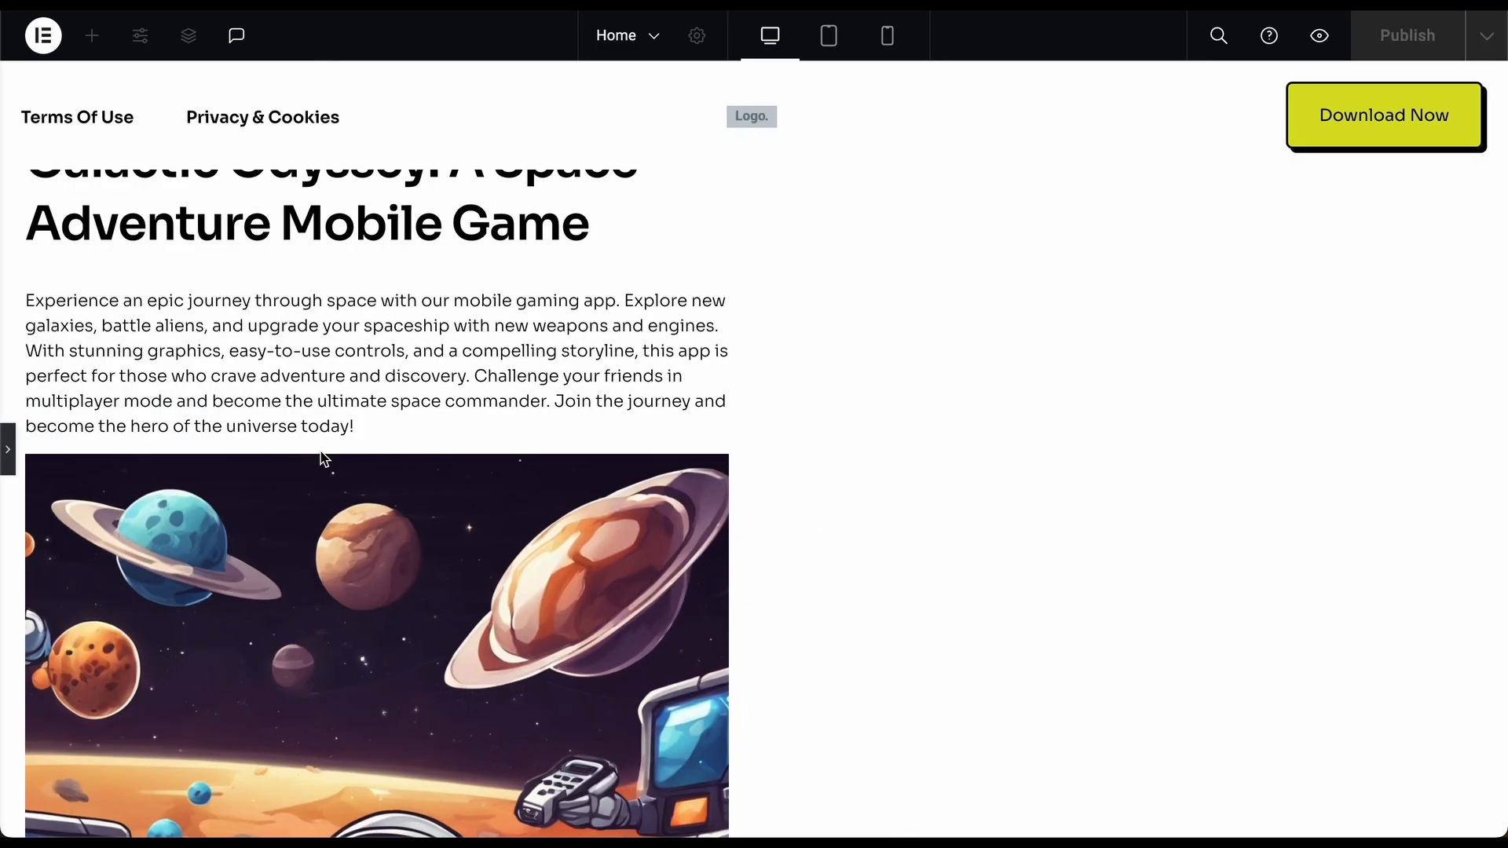
{"action": "scroll", "coordinate": [382, 379], "scroll_direction": "down", "scroll_amount": 5}
{"action": "scroll", "coordinate": [382, 379], "scroll_direction": "up", "scroll_amount": 8}
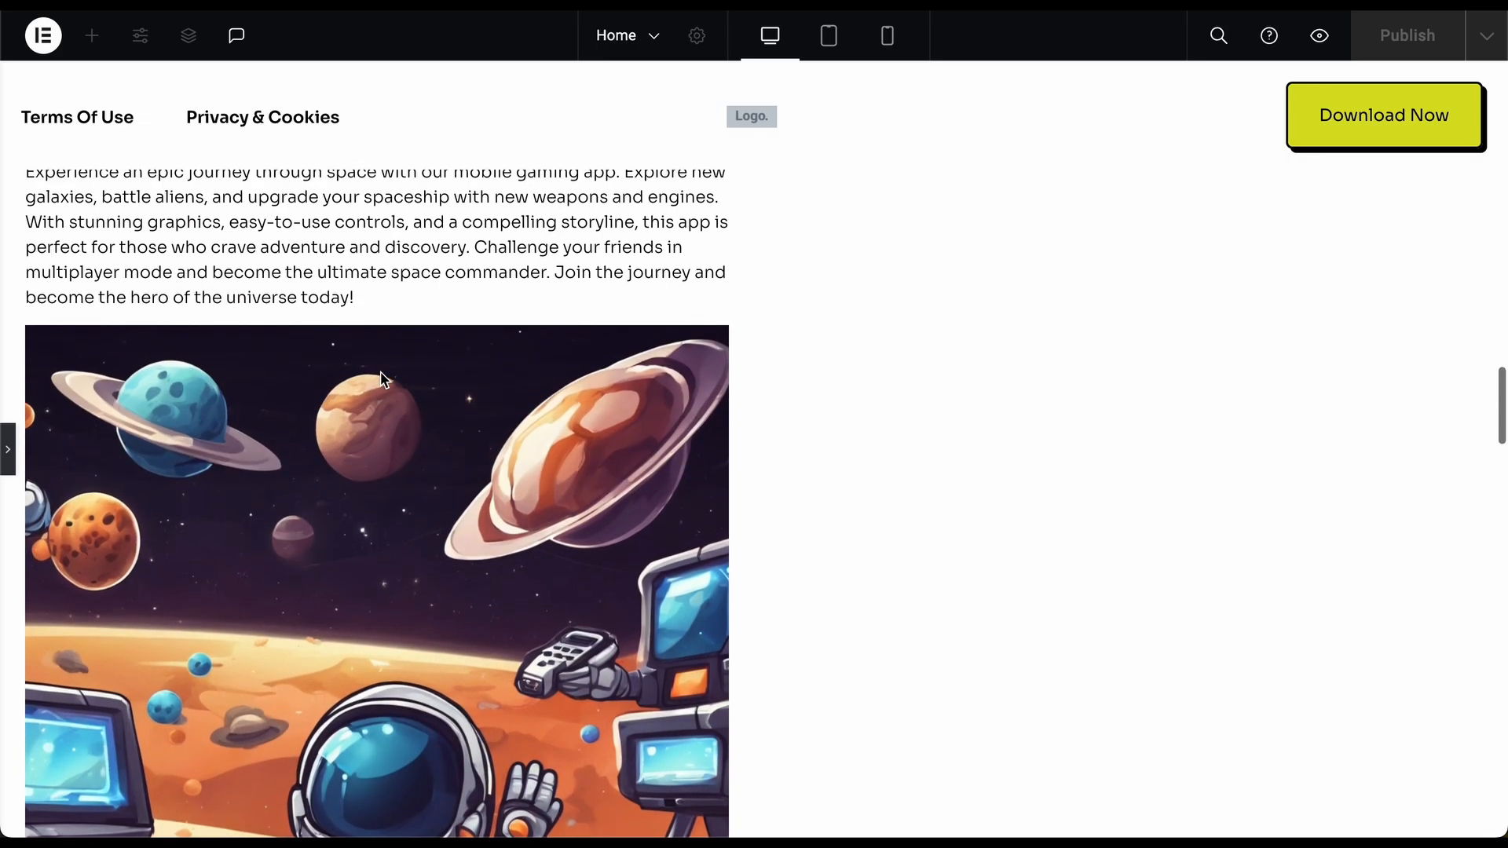
{"action": "scroll", "coordinate": [380, 380], "scroll_direction": "up", "scroll_amount": 2}
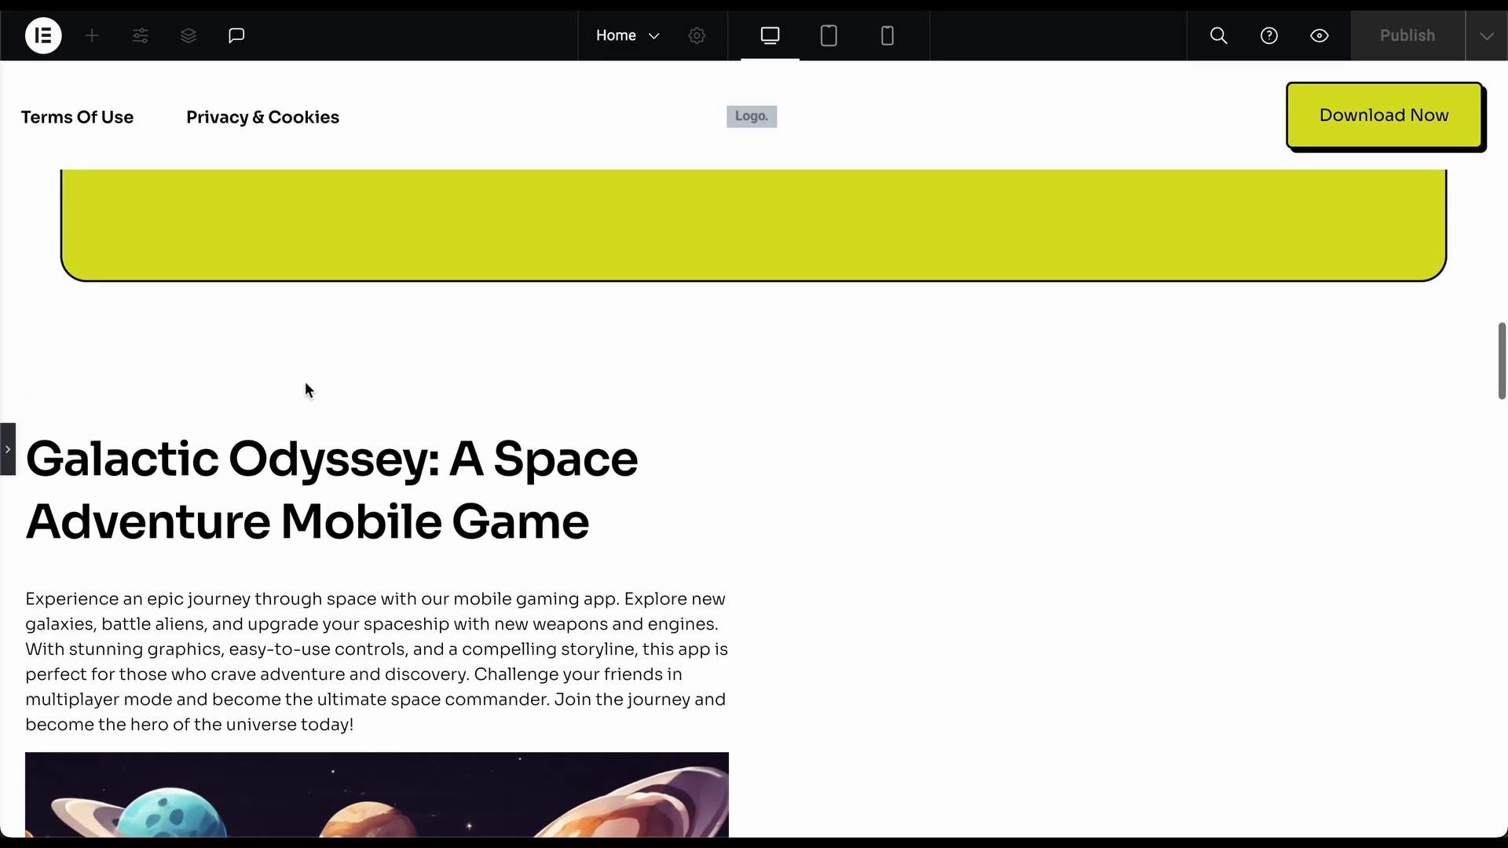
- Set the left column container's padding to 48 px on all sides and review the section with the editing panel hidden
{"action": "left_click", "coordinate": [8, 453]}
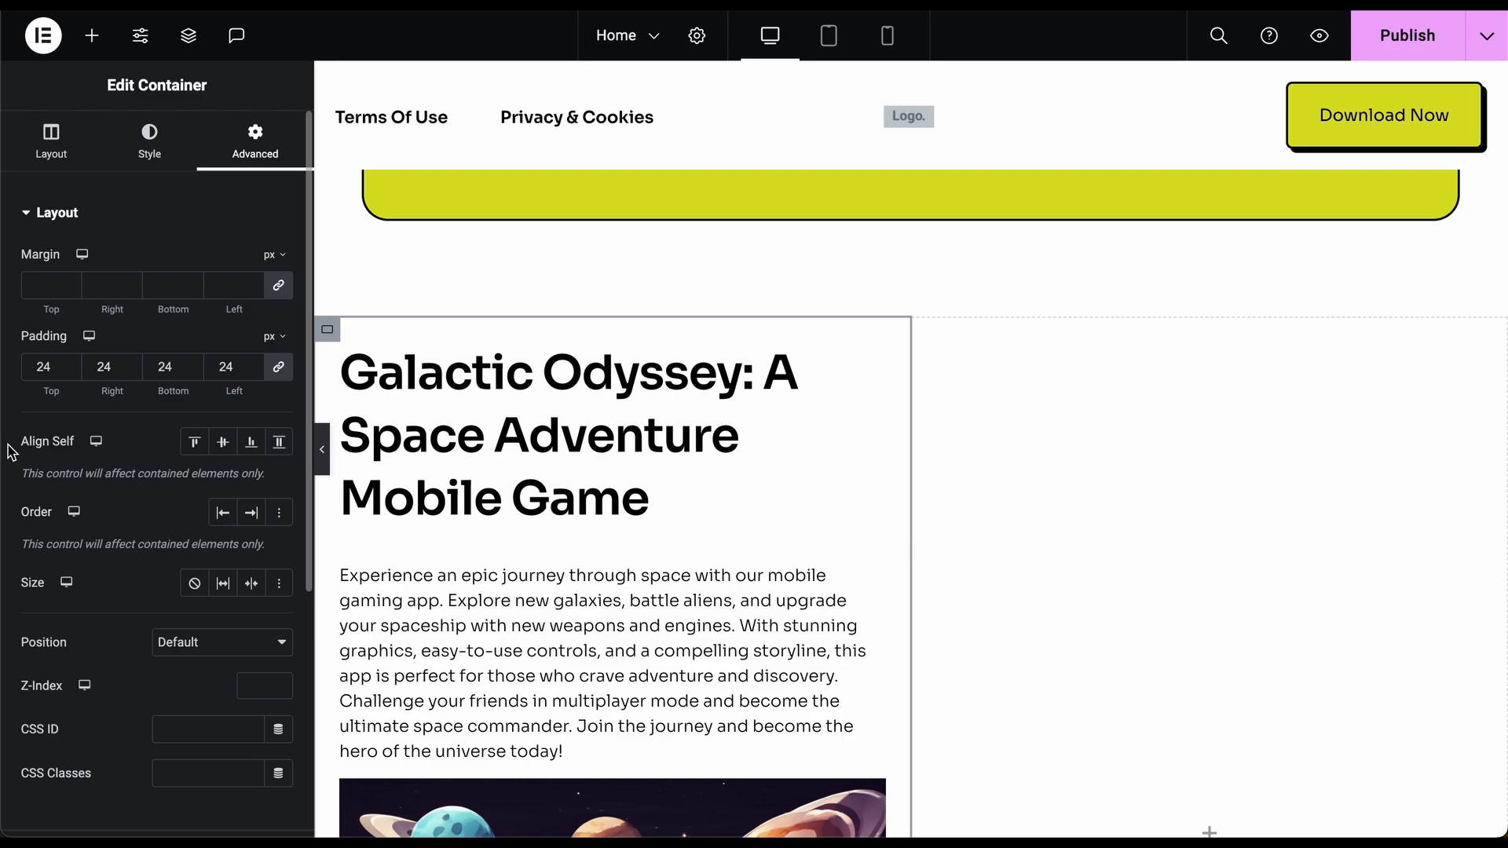
{"action": "left_click", "coordinate": [56, 370]}
{"action": "key", "text": "BackSpace"}
{"action": "key", "text": "BackSpace"}
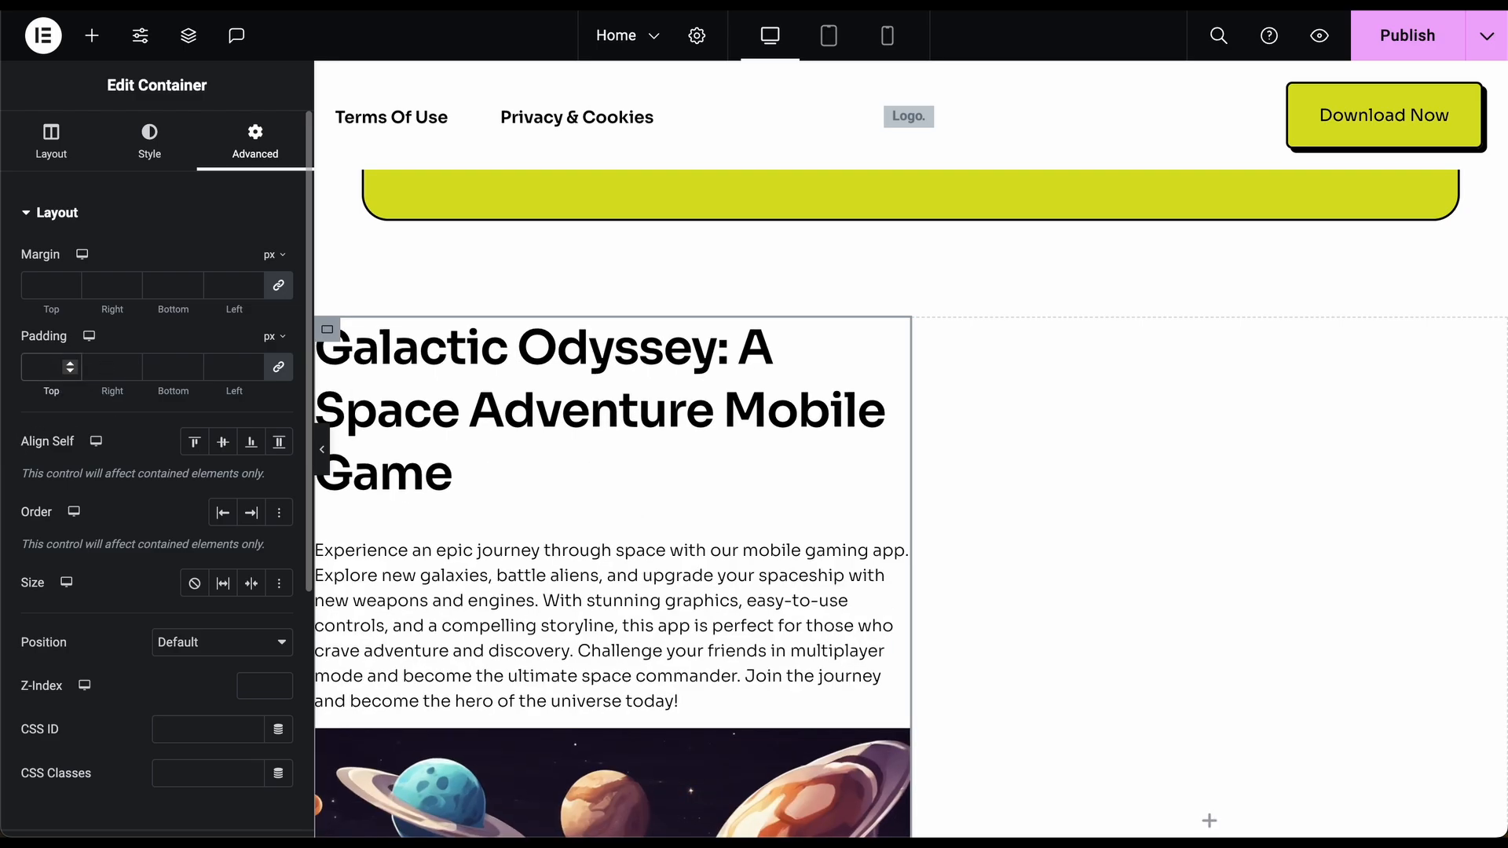
{"action": "type", "text": "48"}
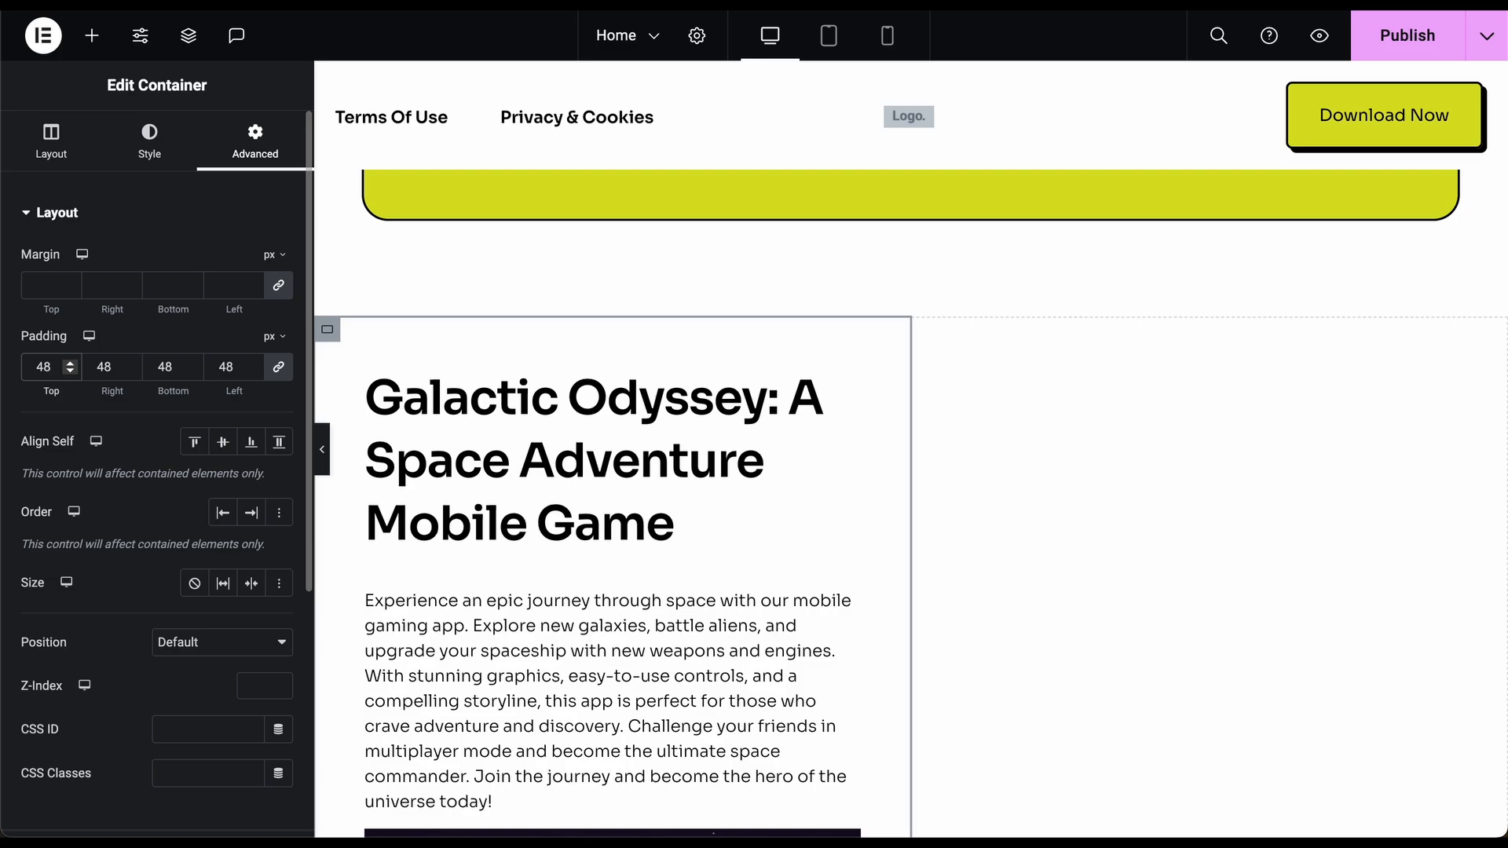
{"action": "left_click", "coordinate": [323, 454]}
{"action": "scroll", "coordinate": [251, 534], "scroll_direction": "down", "scroll_amount": 8}
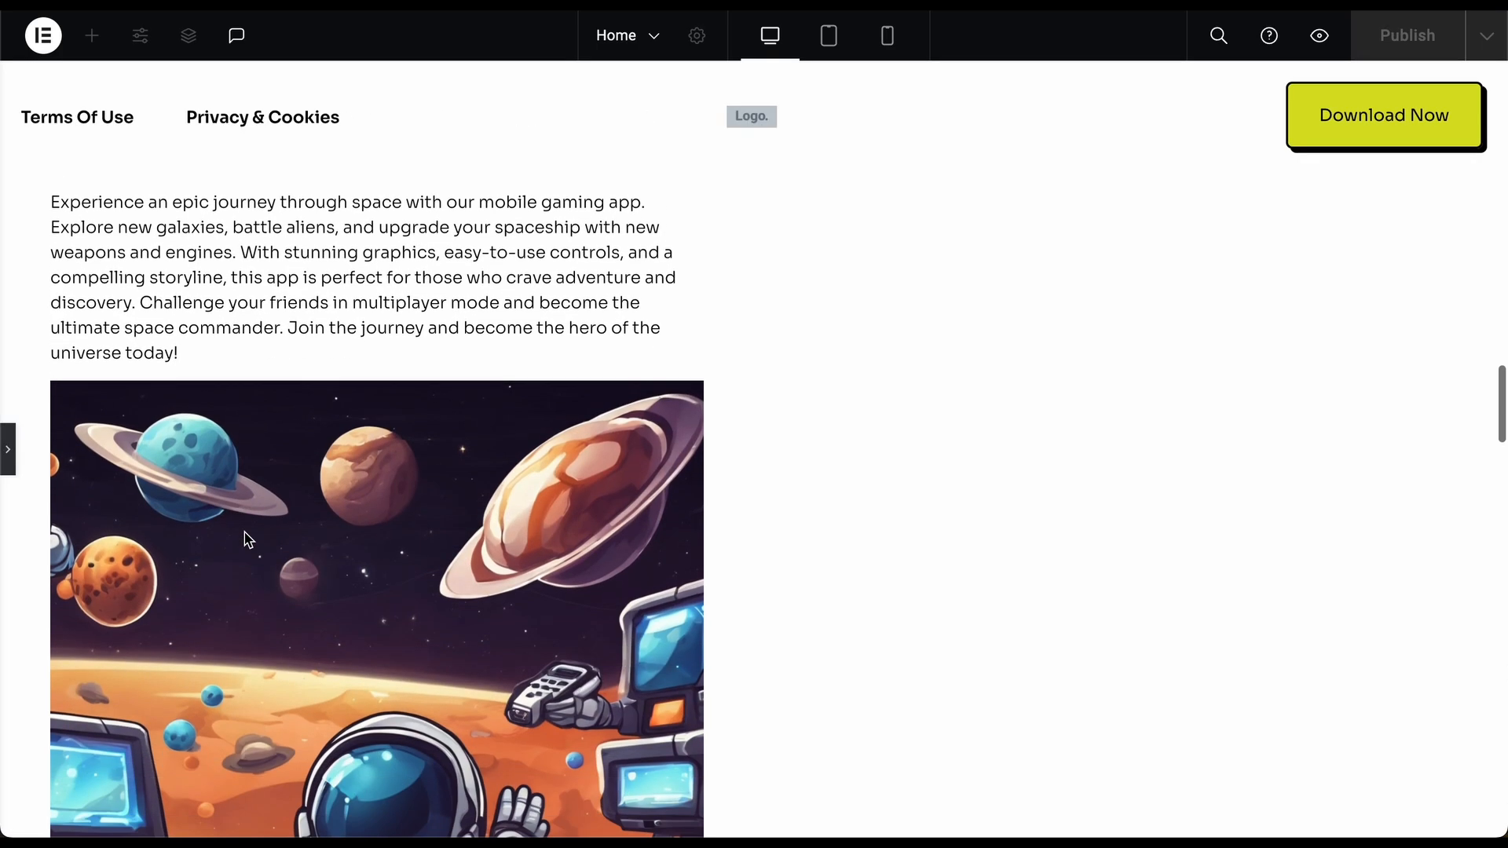
{"action": "scroll", "coordinate": [246, 539], "scroll_direction": "up", "scroll_amount": 10}
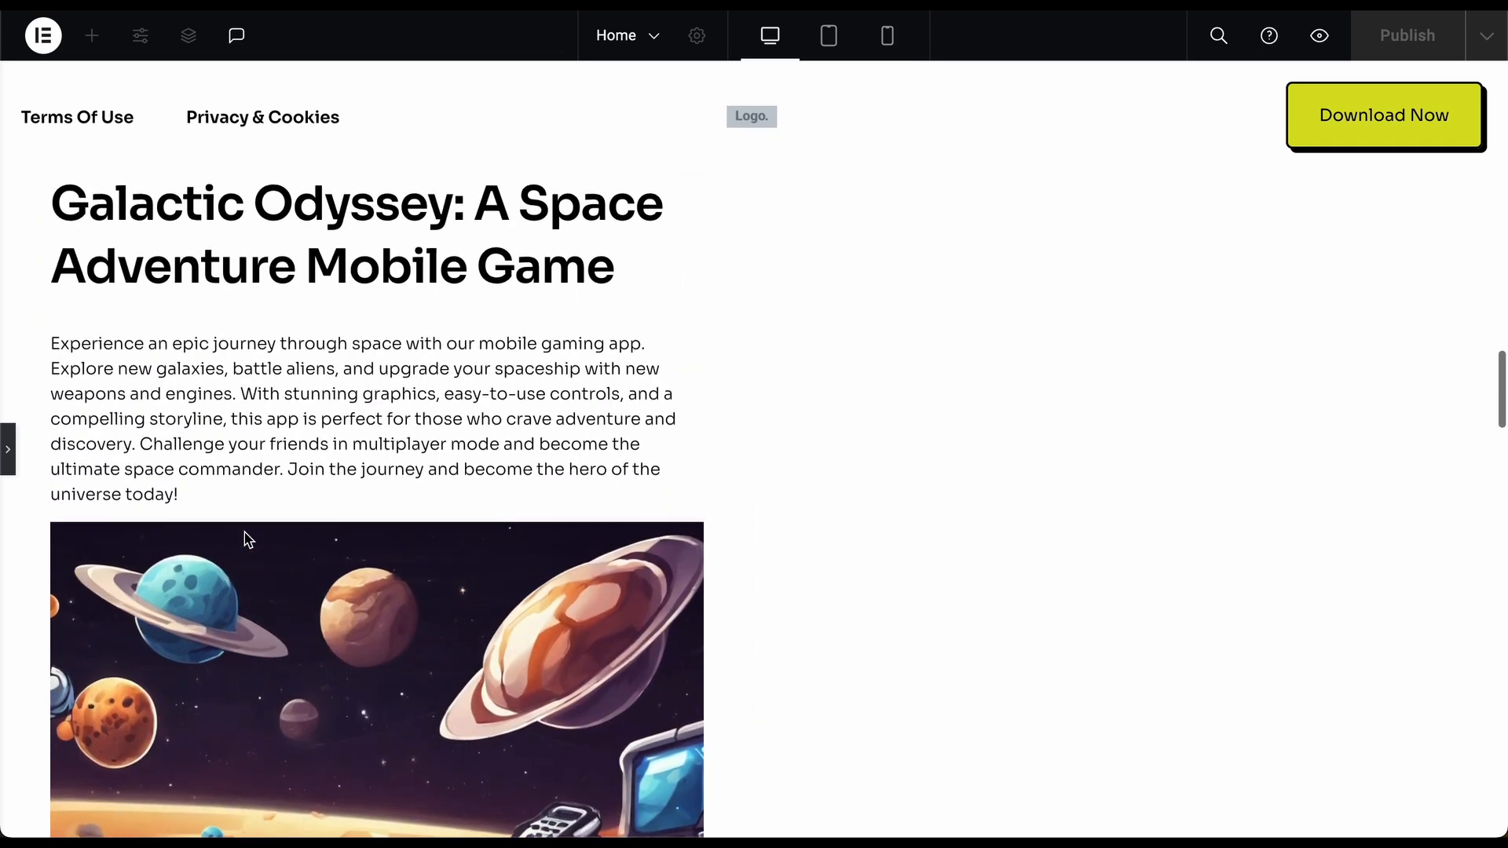
{"action": "scroll", "coordinate": [243, 530], "scroll_direction": "down", "scroll_amount": 5}
{"action": "scroll", "coordinate": [244, 531], "scroll_direction": "up", "scroll_amount": 2}
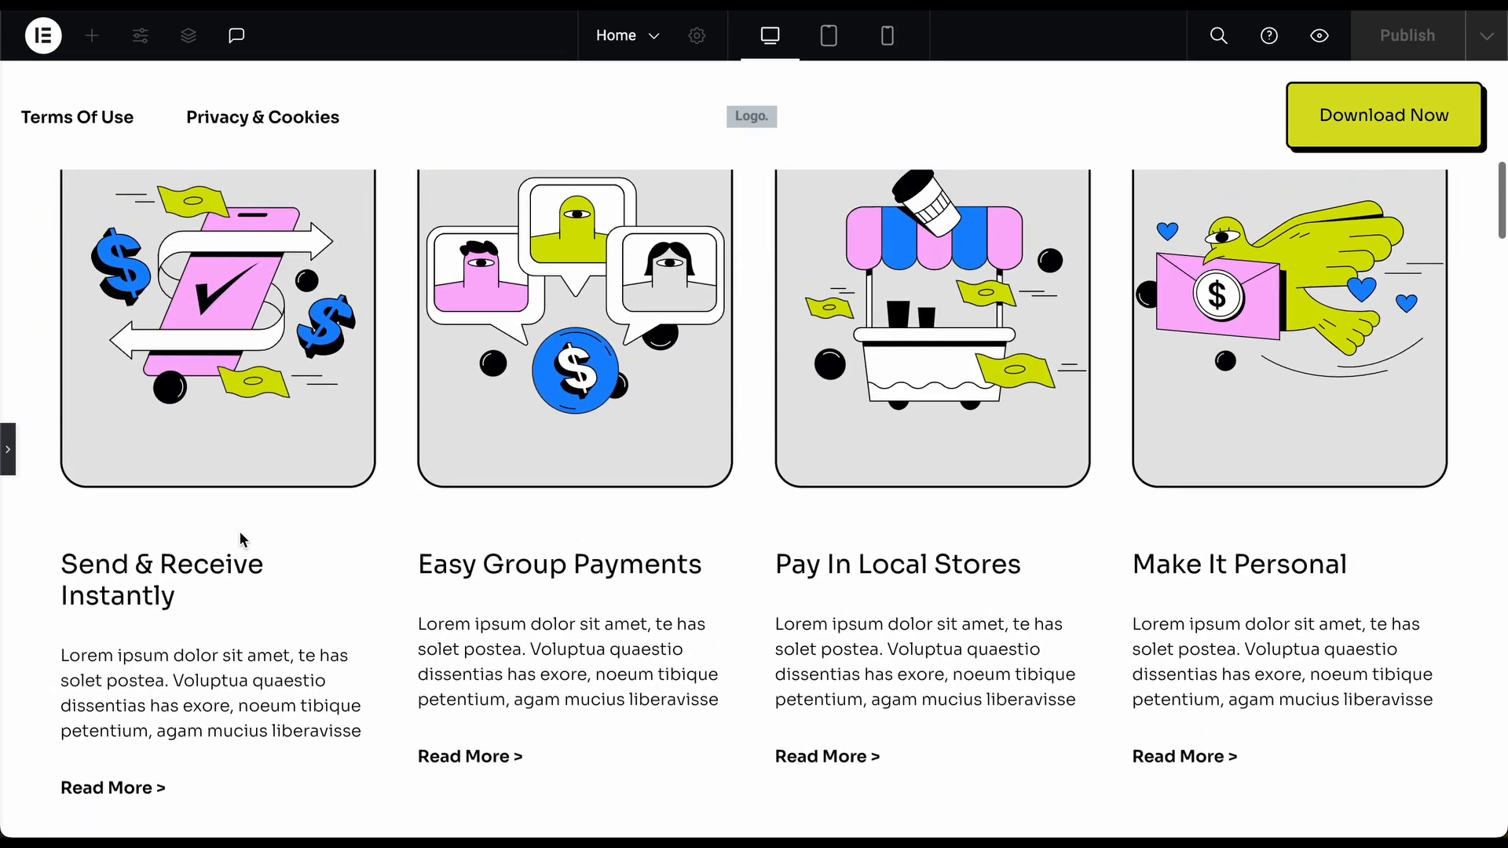
{"action": "scroll", "coordinate": [63, 394], "scroll_direction": "up", "scroll_amount": 8}
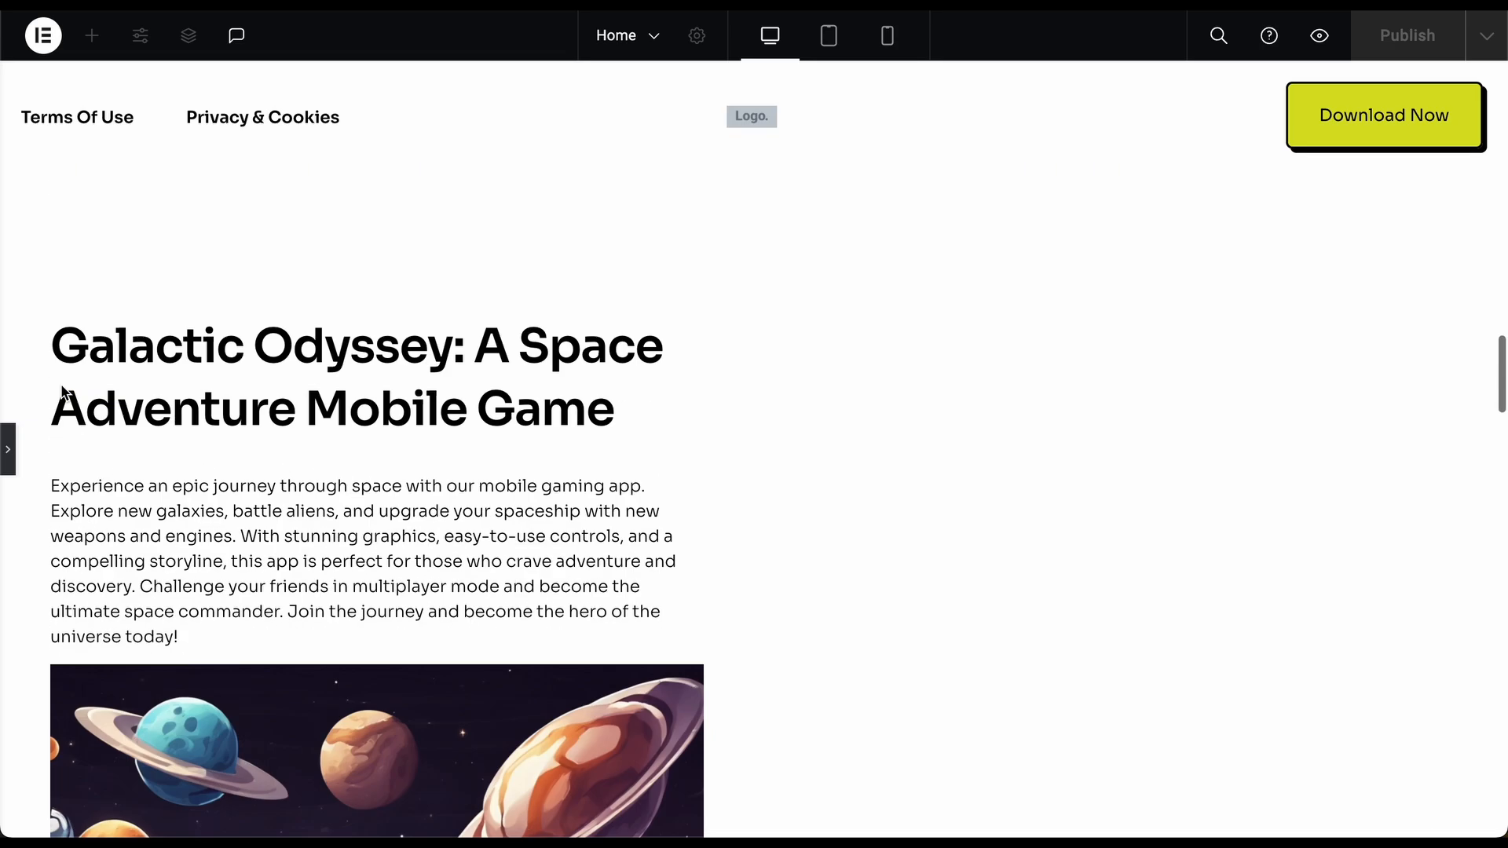
- Increase the left column container's padding to 52 px on all sides and check the resulting layout without the editing panel
{"action": "left_click", "coordinate": [8, 449]}
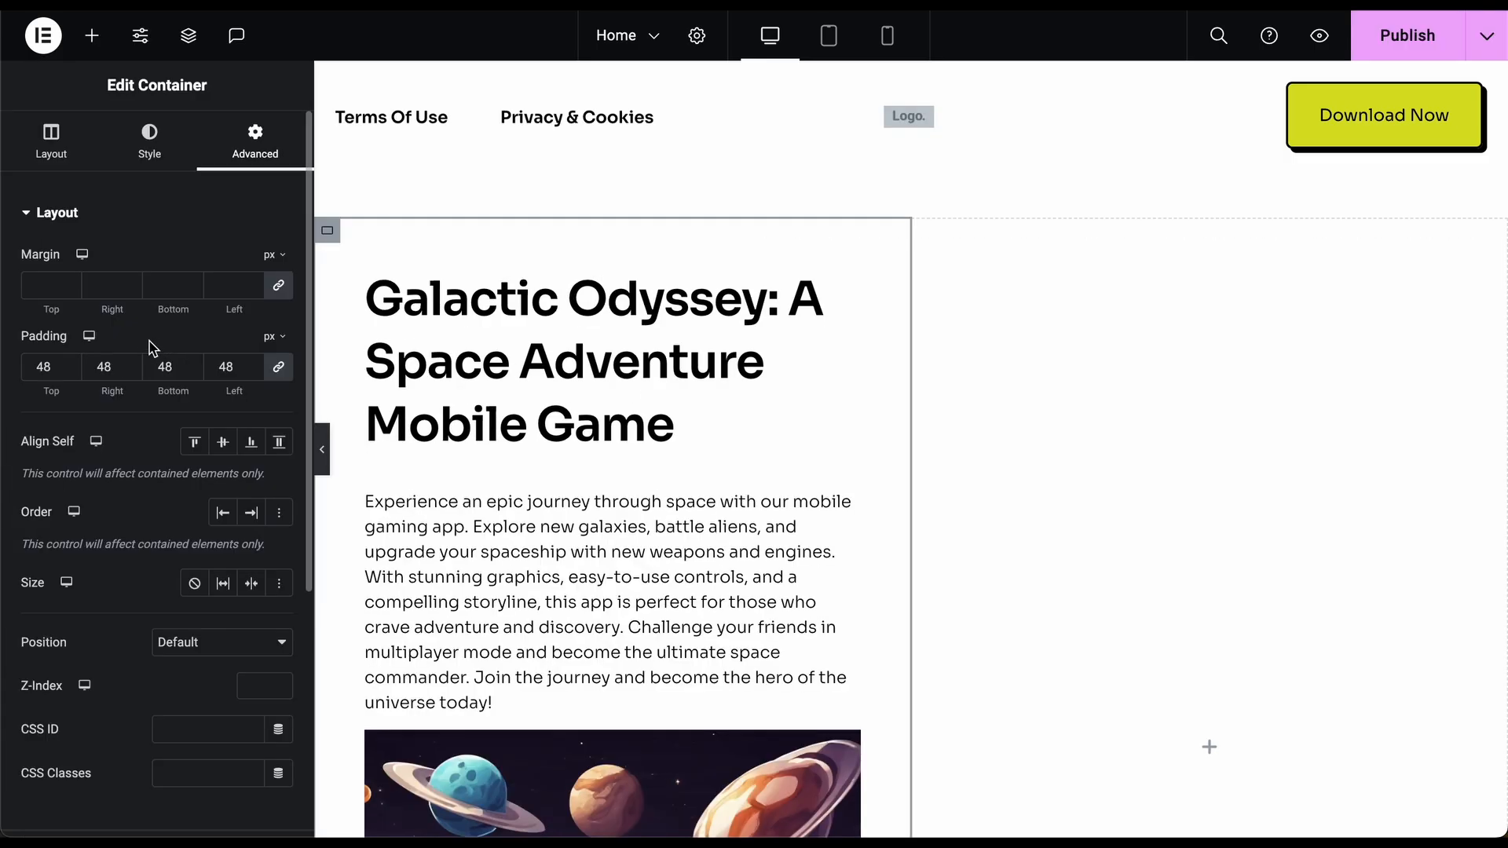
{"action": "left_click", "coordinate": [70, 363]}
{"action": "left_click", "coordinate": [70, 366]}
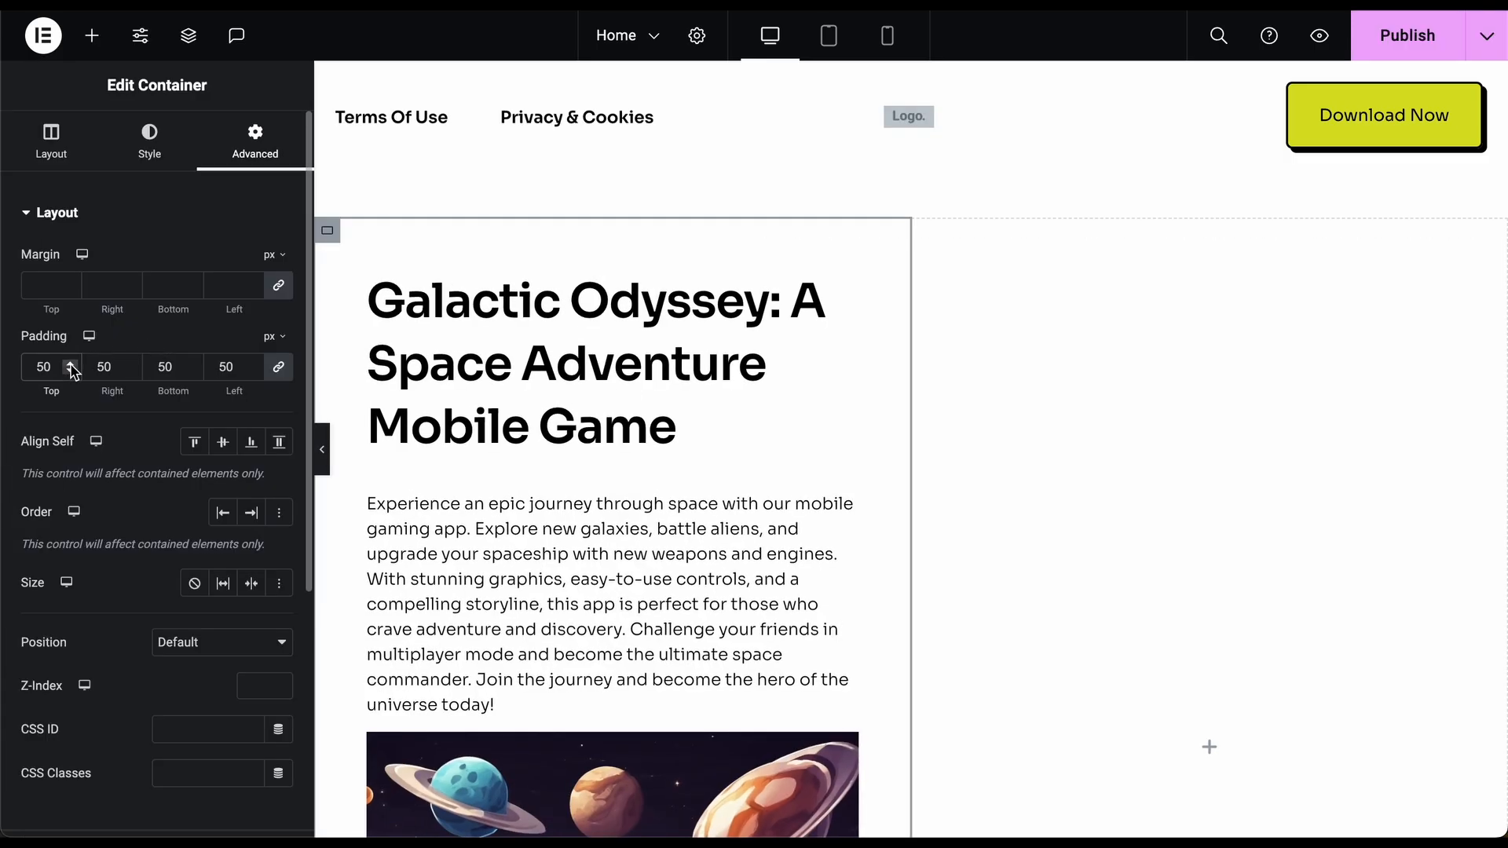
{"action": "left_click", "coordinate": [70, 364]}
{"action": "left_click", "coordinate": [71, 364]}
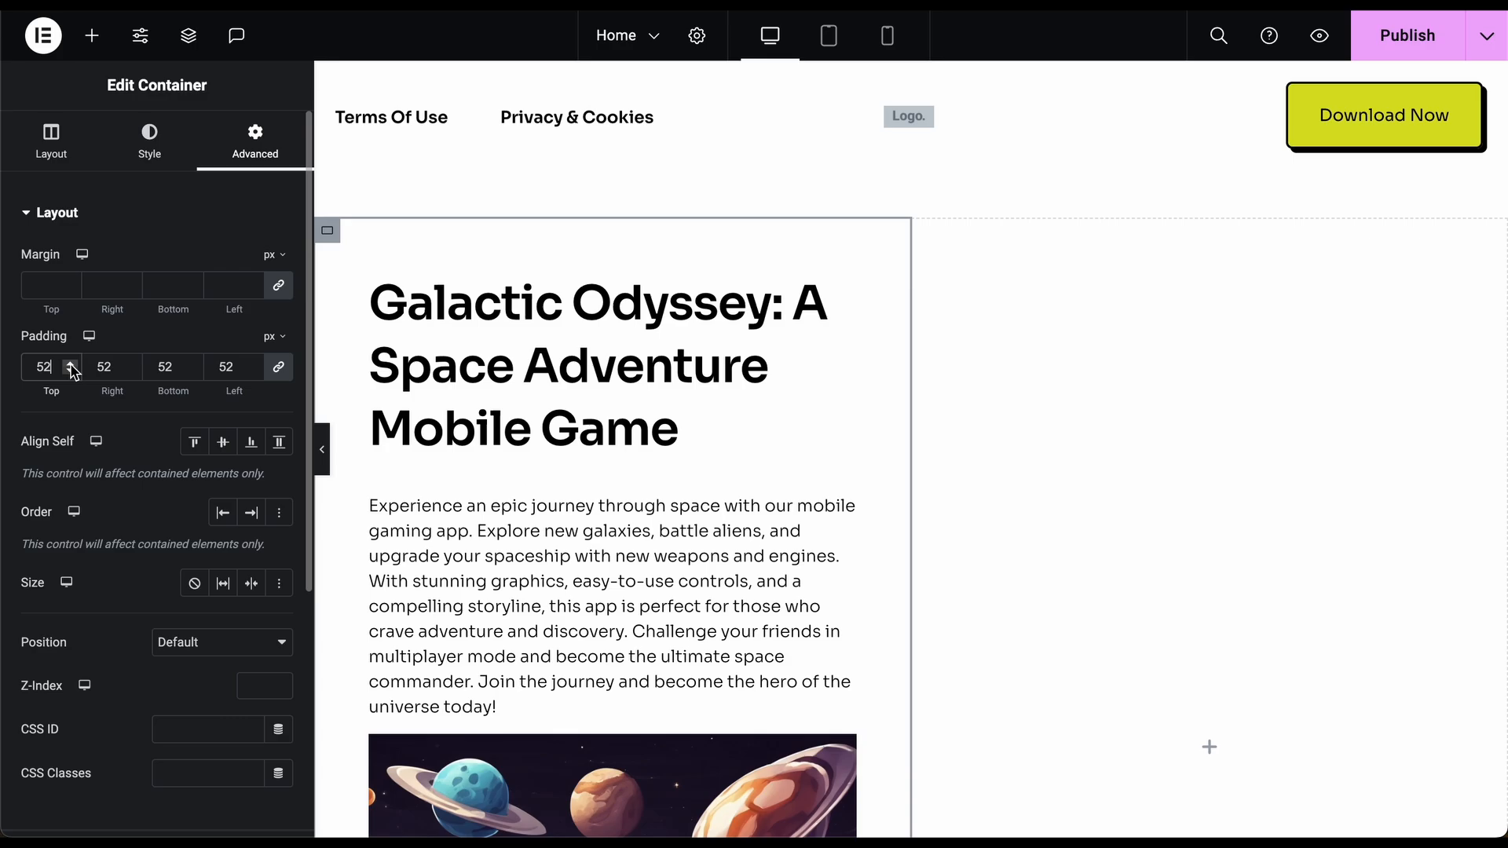
{"action": "left_click", "coordinate": [322, 449]}
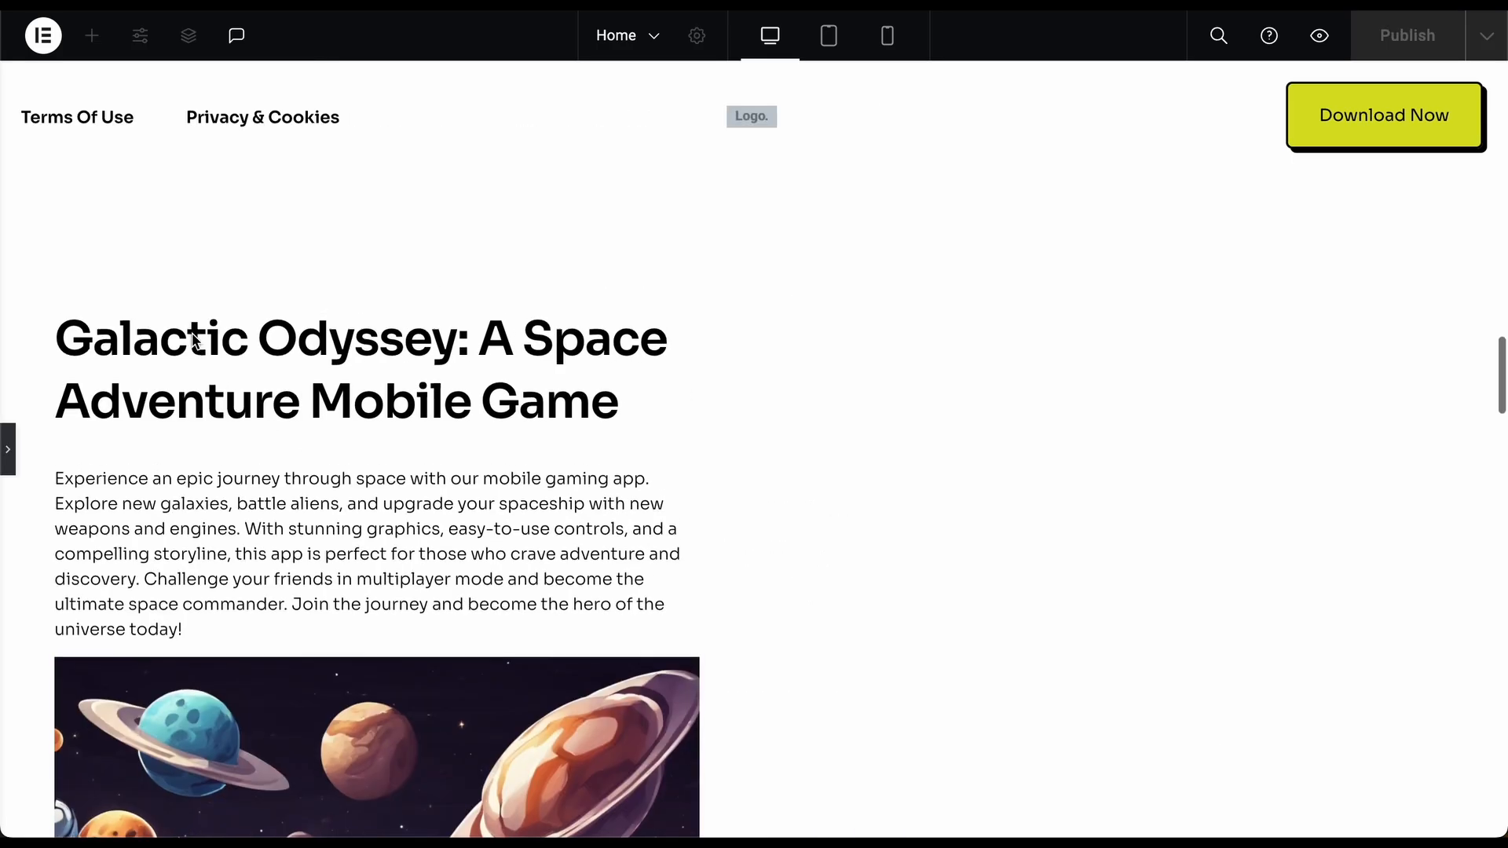
{"action": "scroll", "coordinate": [180, 338], "scroll_direction": "up", "scroll_amount": 3}
{"action": "scroll", "coordinate": [62, 476], "scroll_direction": "down", "scroll_amount": 9}
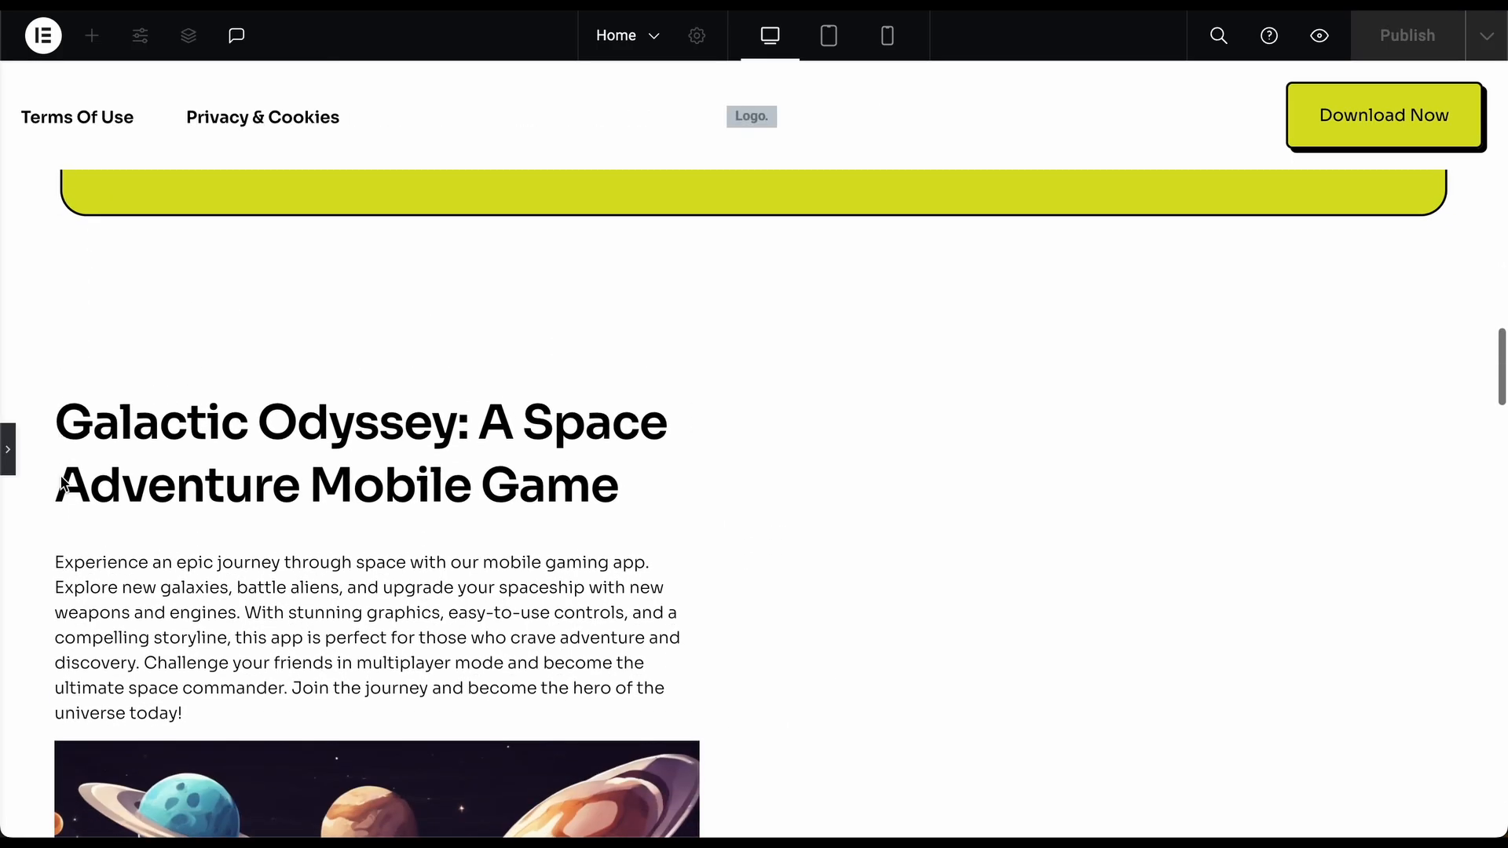
{"action": "scroll", "coordinate": [63, 481], "scroll_direction": "down", "scroll_amount": 2}
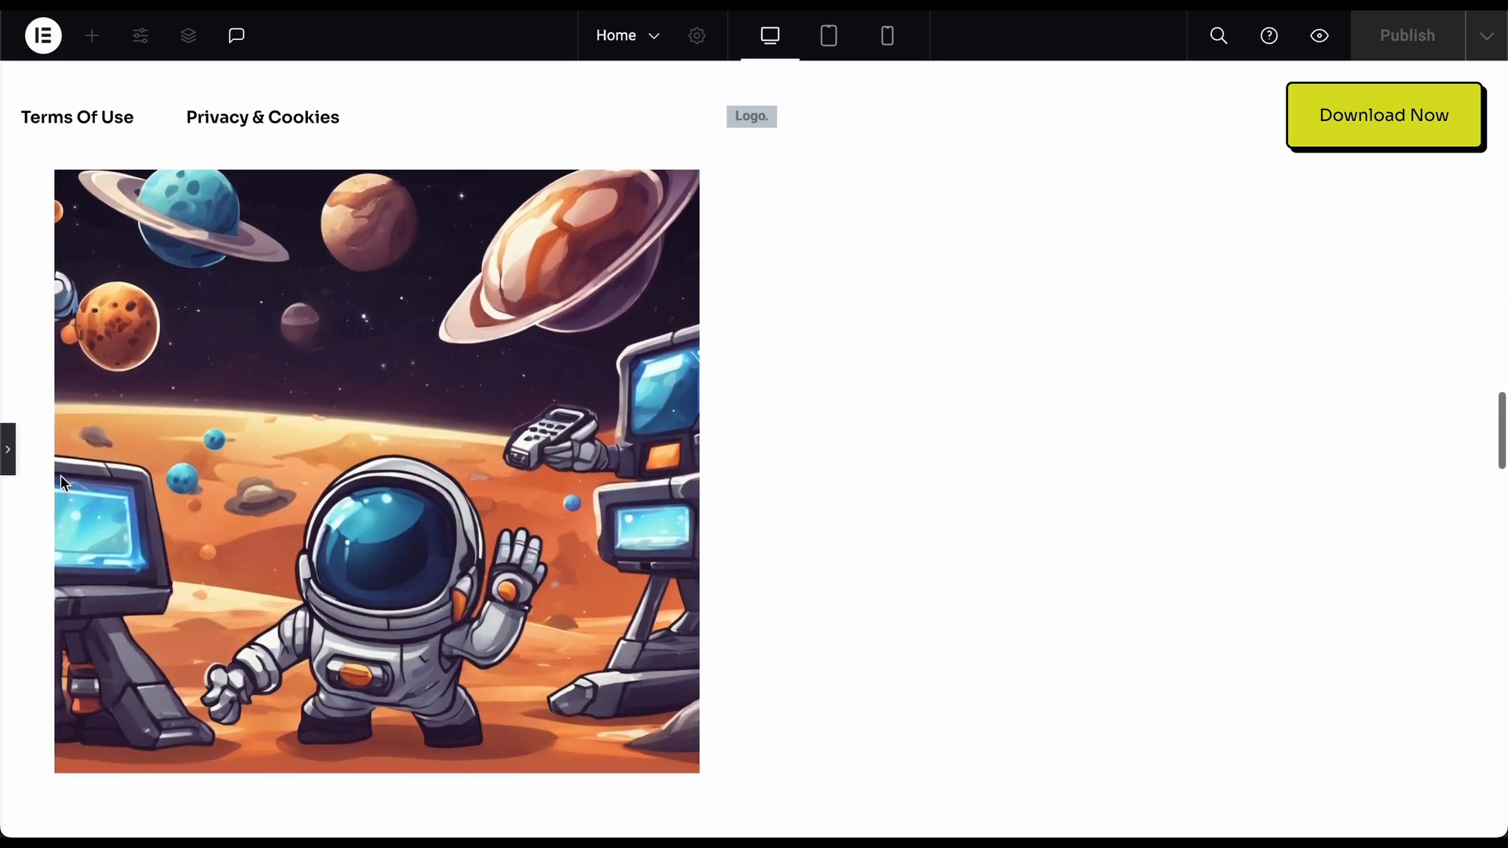
- Delete the empty right column container beside the Galactic Odyssey content
{"action": "left_click", "coordinate": [8, 466]}
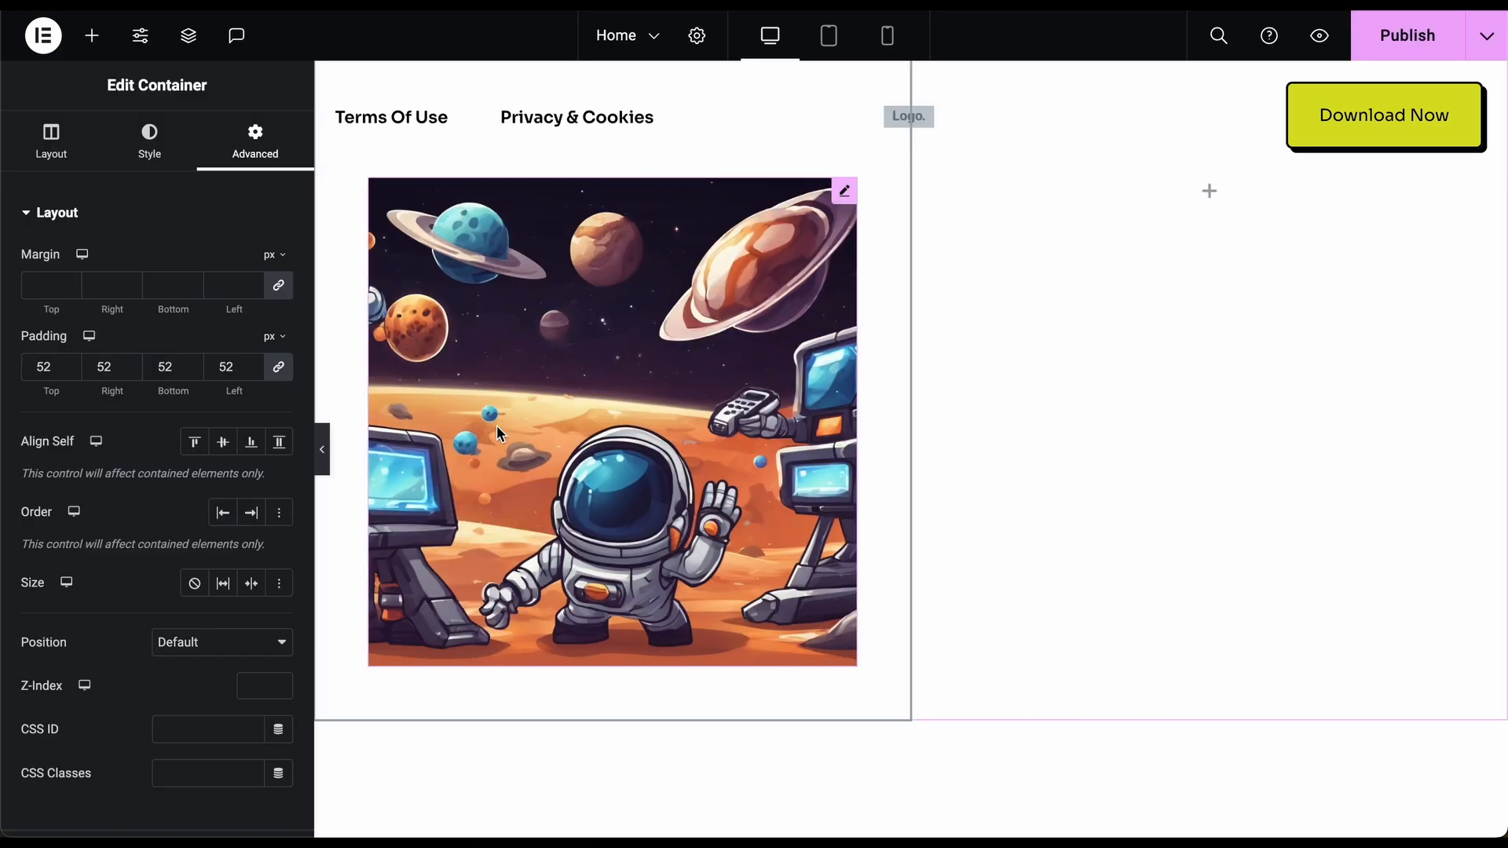
{"action": "scroll", "coordinate": [496, 426], "scroll_direction": "up", "scroll_amount": 4}
{"action": "scroll", "coordinate": [496, 426], "scroll_direction": "up", "scroll_amount": 3}
{"action": "scroll", "coordinate": [496, 426], "scroll_direction": "down", "scroll_amount": 2}
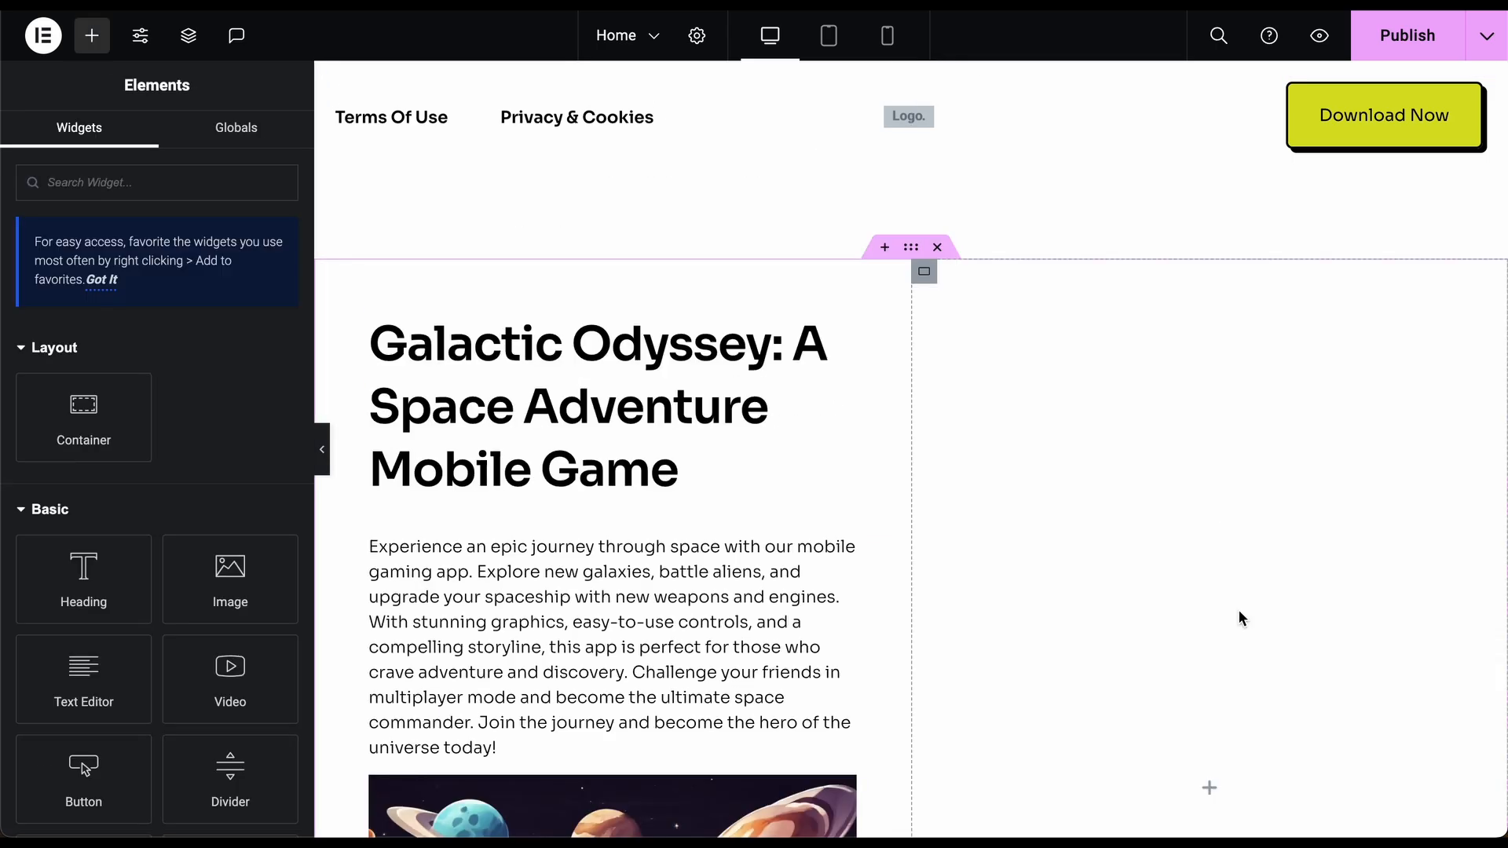
{"action": "scroll", "coordinate": [1239, 618], "scroll_direction": "down", "scroll_amount": 5}
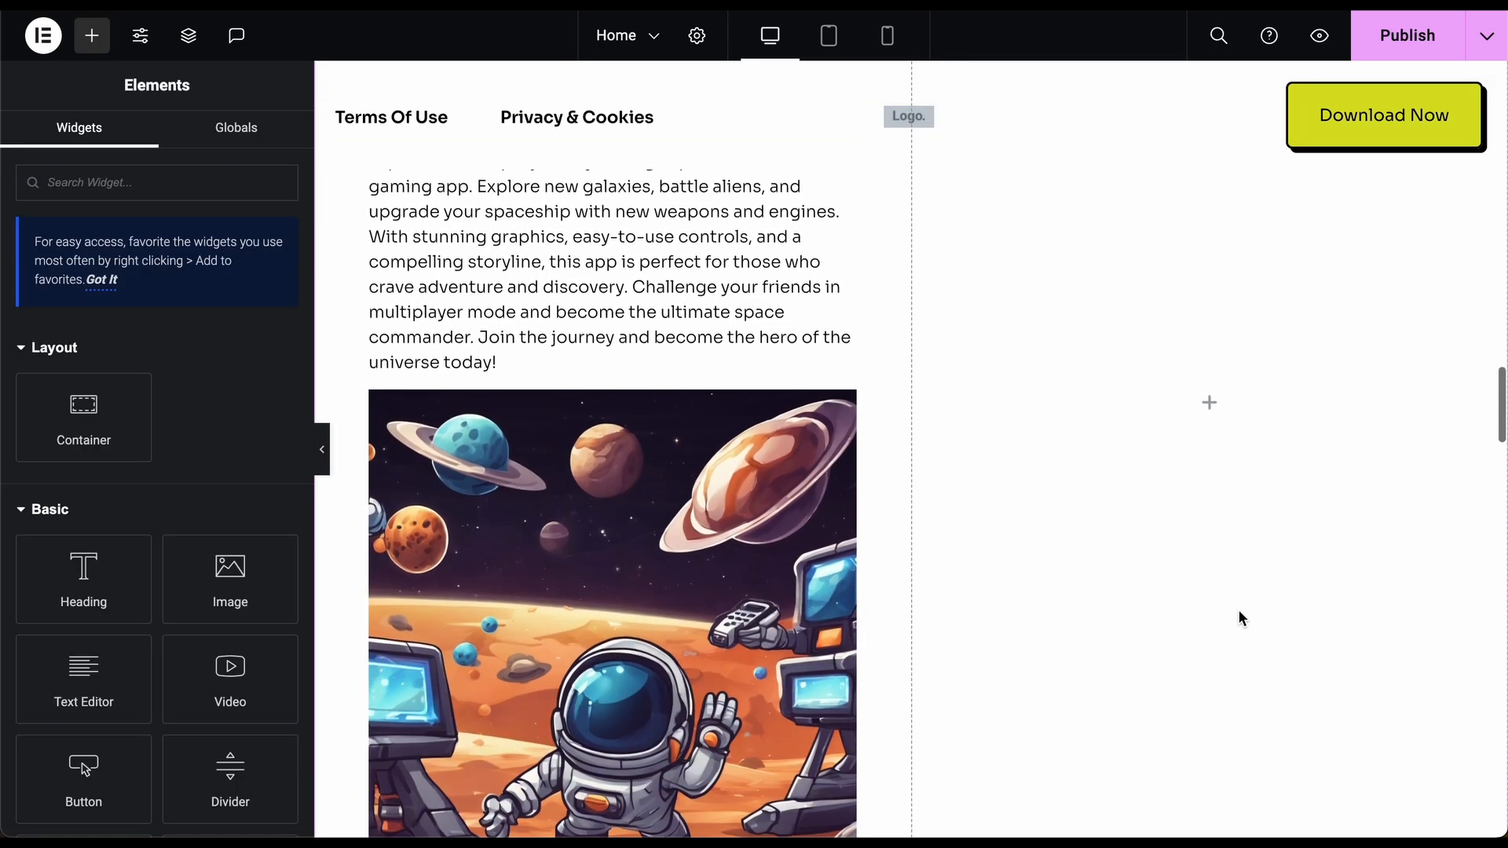
{"action": "scroll", "coordinate": [1239, 618], "scroll_direction": "up", "scroll_amount": 3}
{"action": "scroll", "coordinate": [1078, 408], "scroll_direction": "up", "scroll_amount": 1}
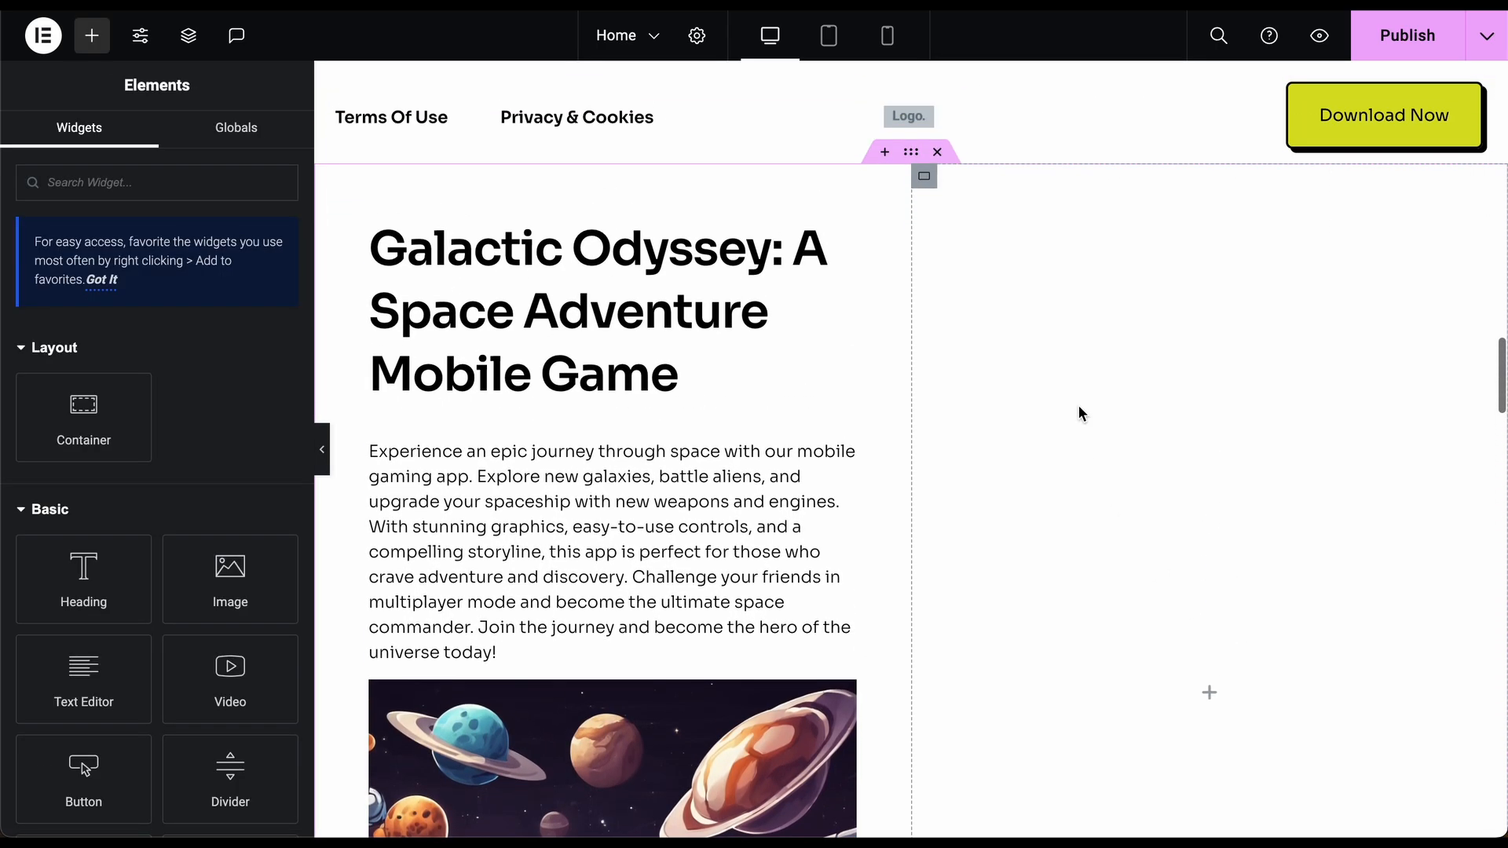
{"action": "right_click", "coordinate": [930, 184]}
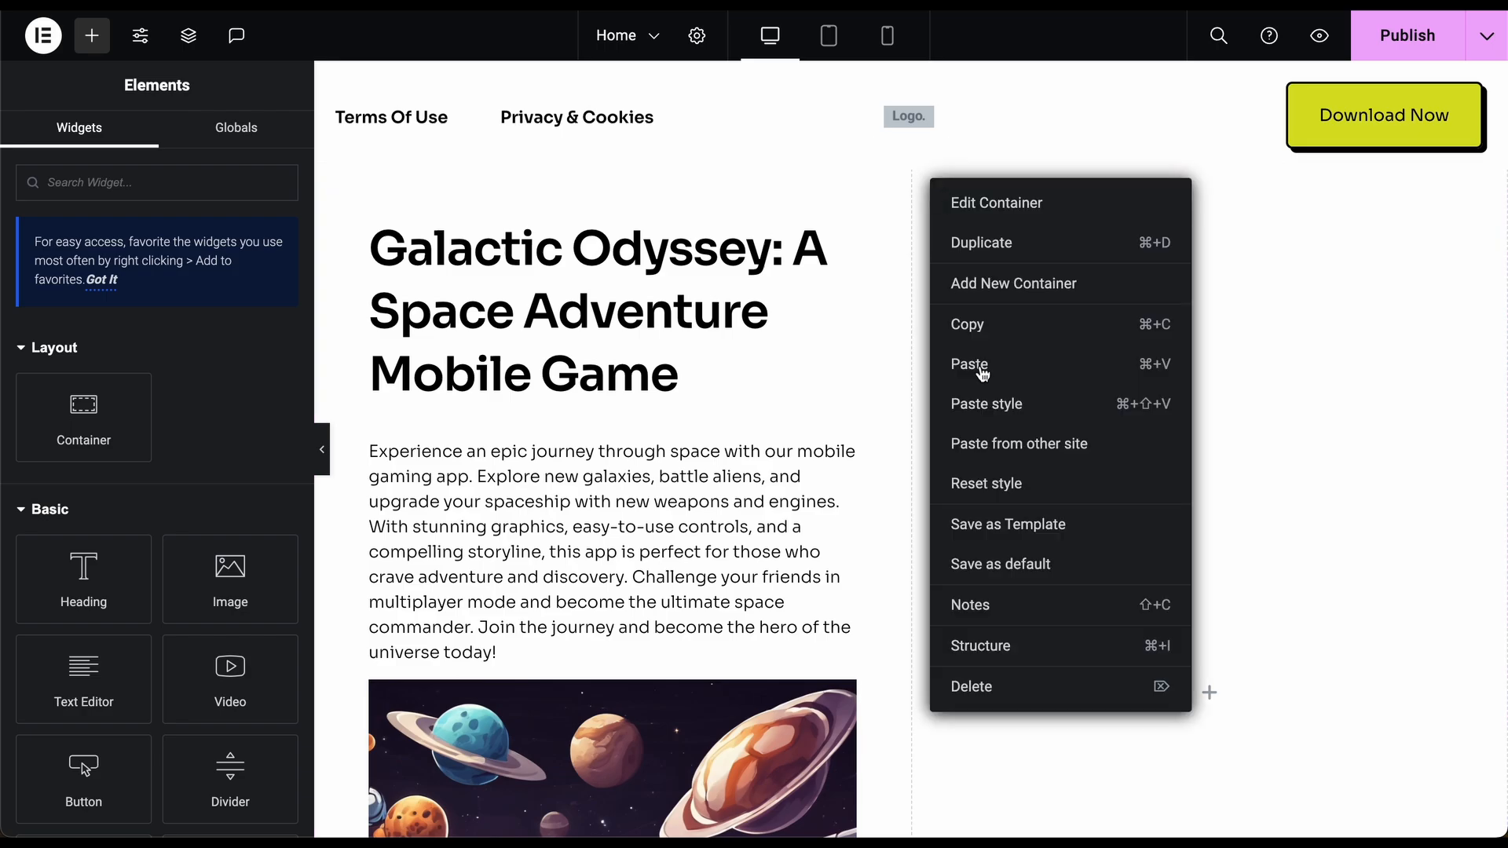
{"action": "left_click", "coordinate": [1009, 686]}
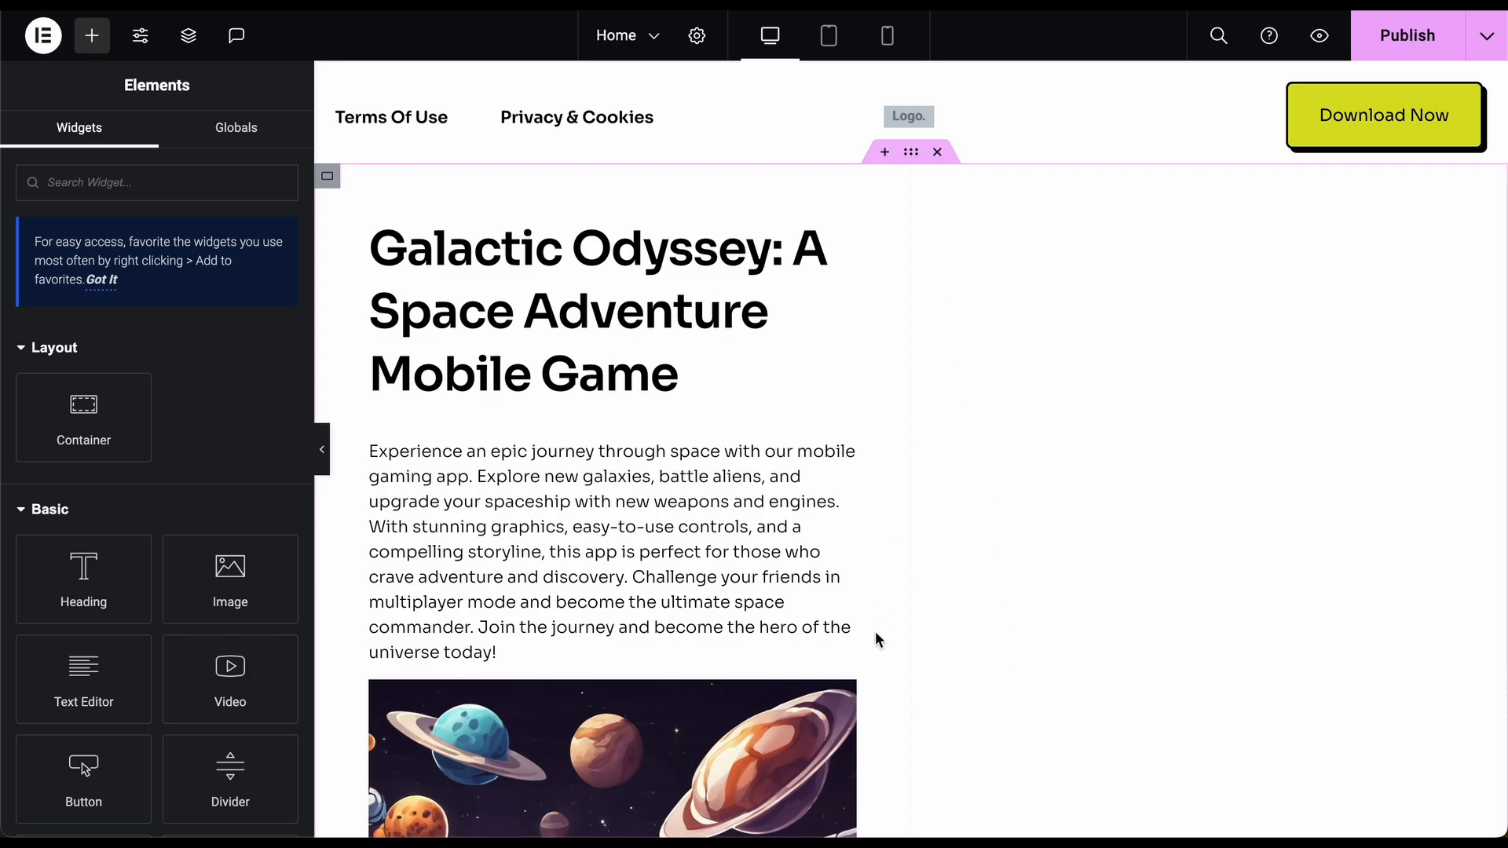
- Set the remaining column container's width to 100% and review the widened heading, text and image
{"action": "scroll", "coordinate": [1054, 549], "scroll_direction": "down", "scroll_amount": 2}
{"action": "scroll", "coordinate": [1054, 549], "scroll_direction": "up", "scroll_amount": 3}
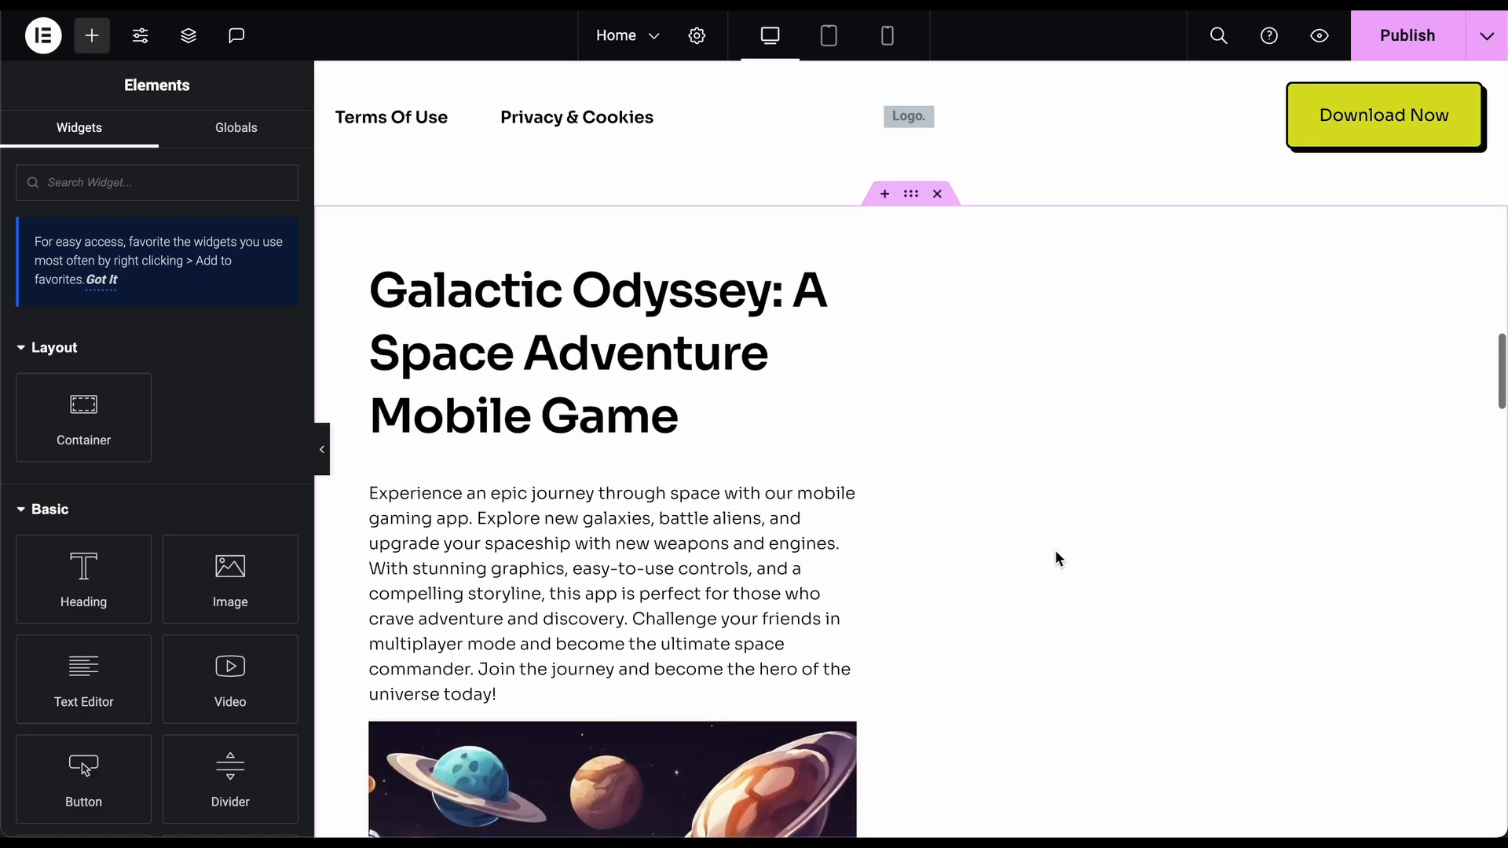
{"action": "left_click", "coordinate": [795, 475]}
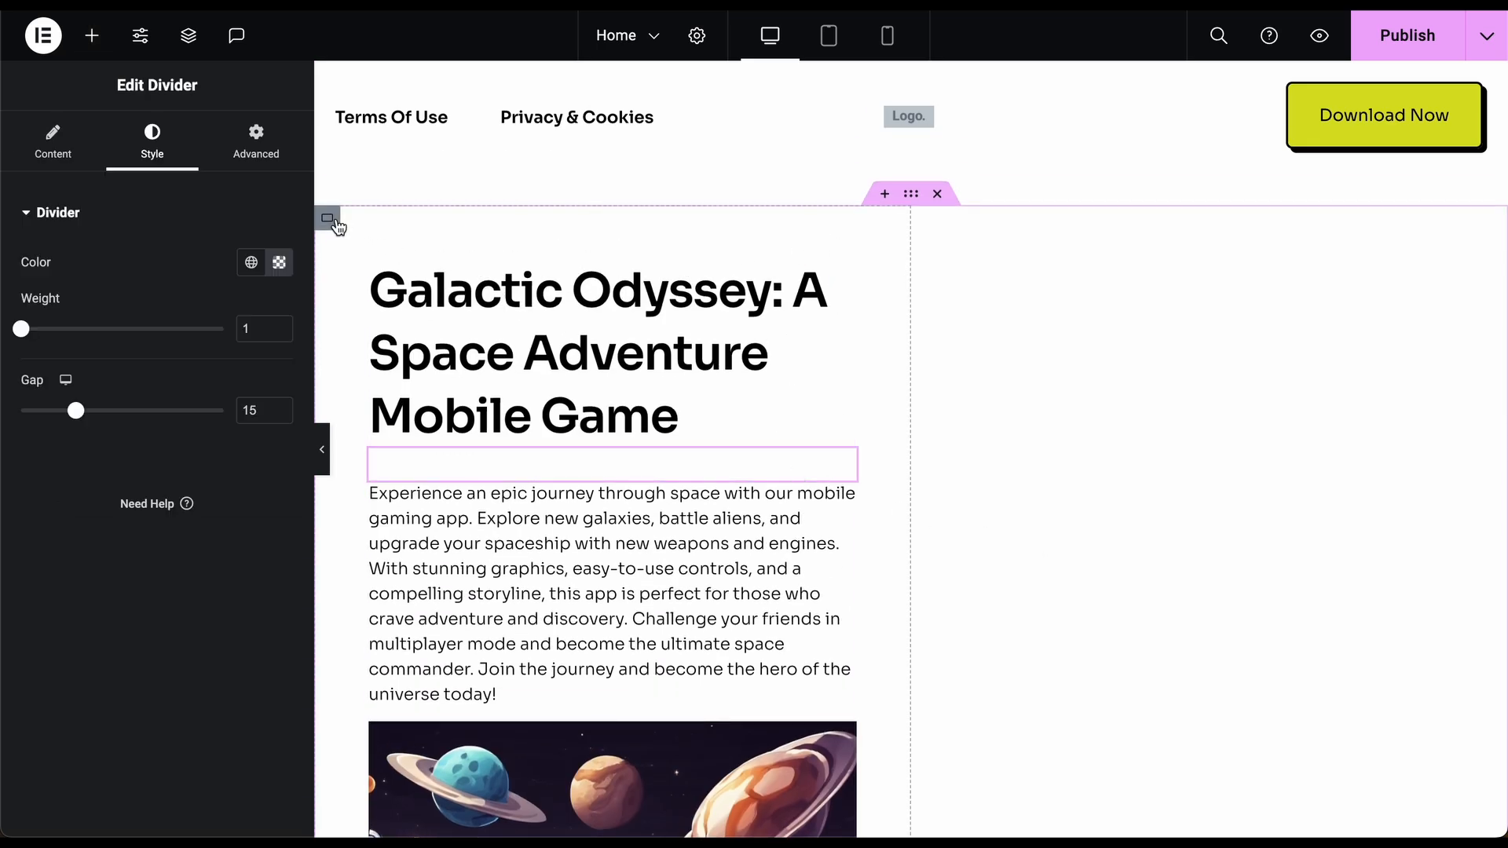
{"action": "left_click", "coordinate": [334, 224]}
{"action": "left_click", "coordinate": [72, 160]}
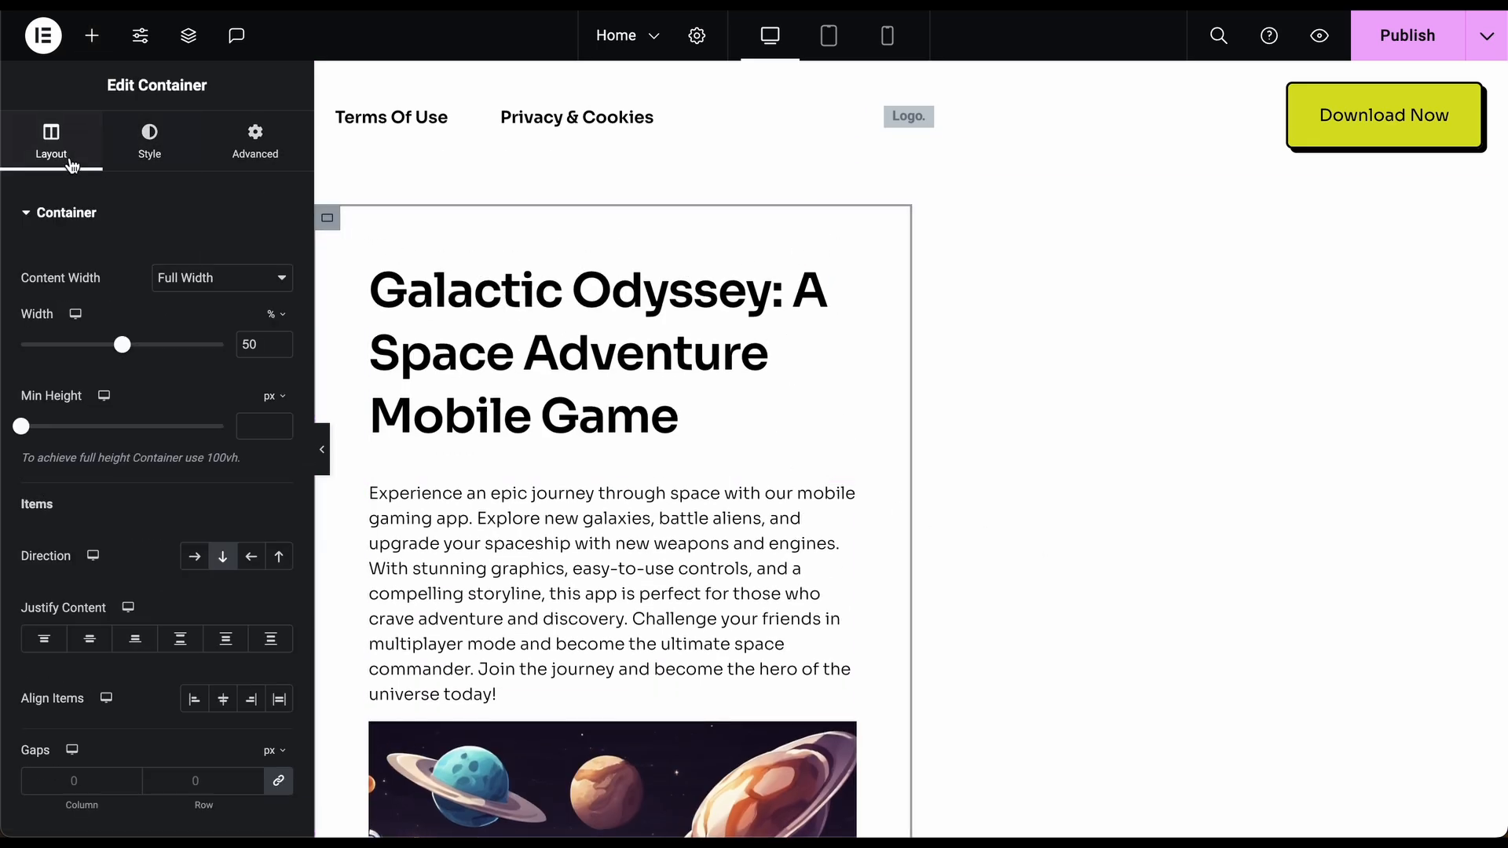
{"action": "left_click_drag", "start_coordinate": [123, 346], "coordinate": [241, 348]}
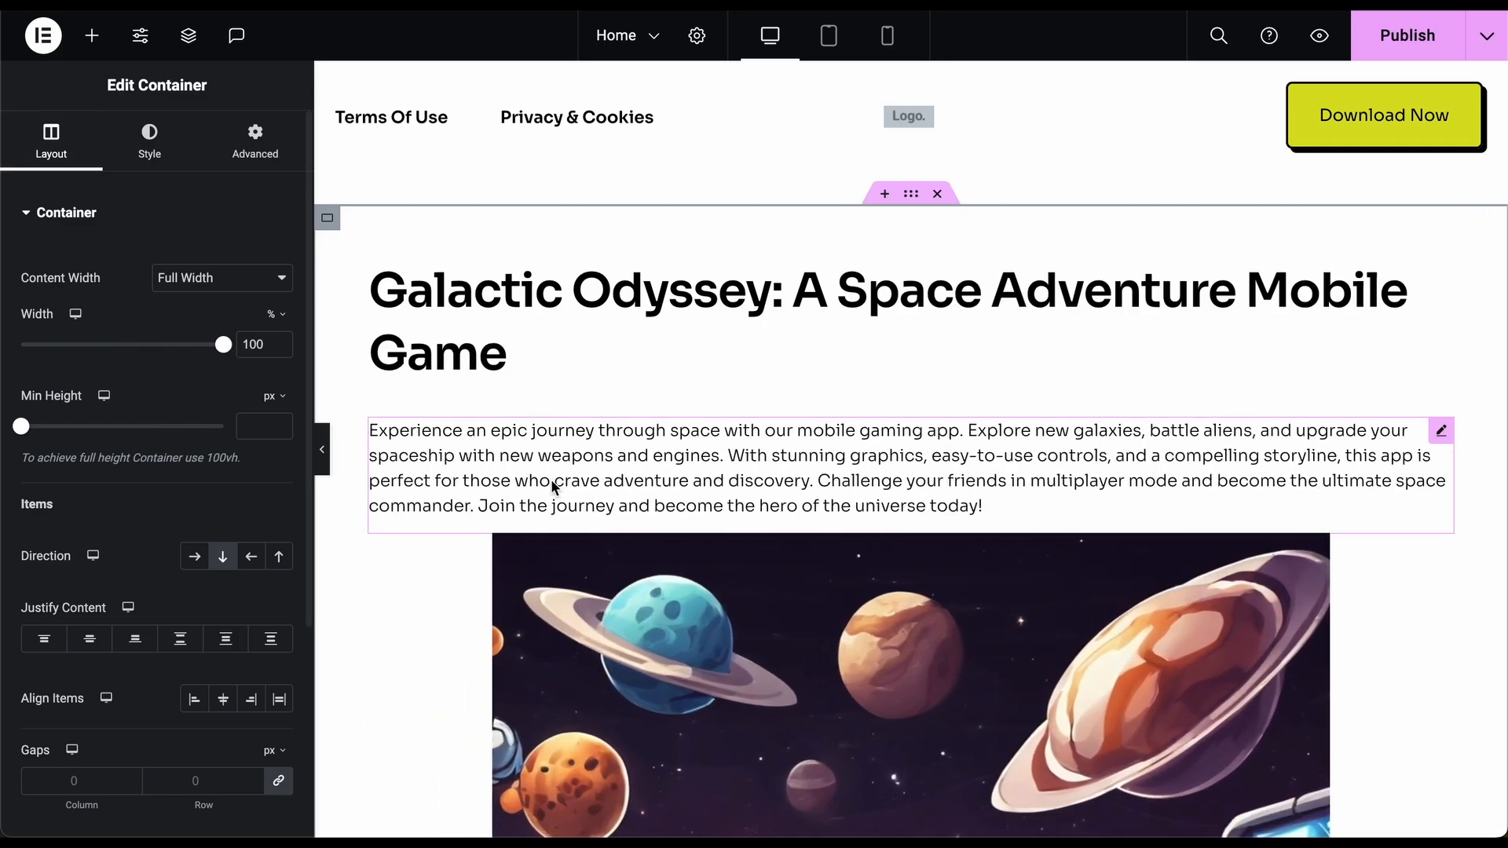
{"action": "scroll", "coordinate": [549, 479], "scroll_direction": "down", "scroll_amount": 4}
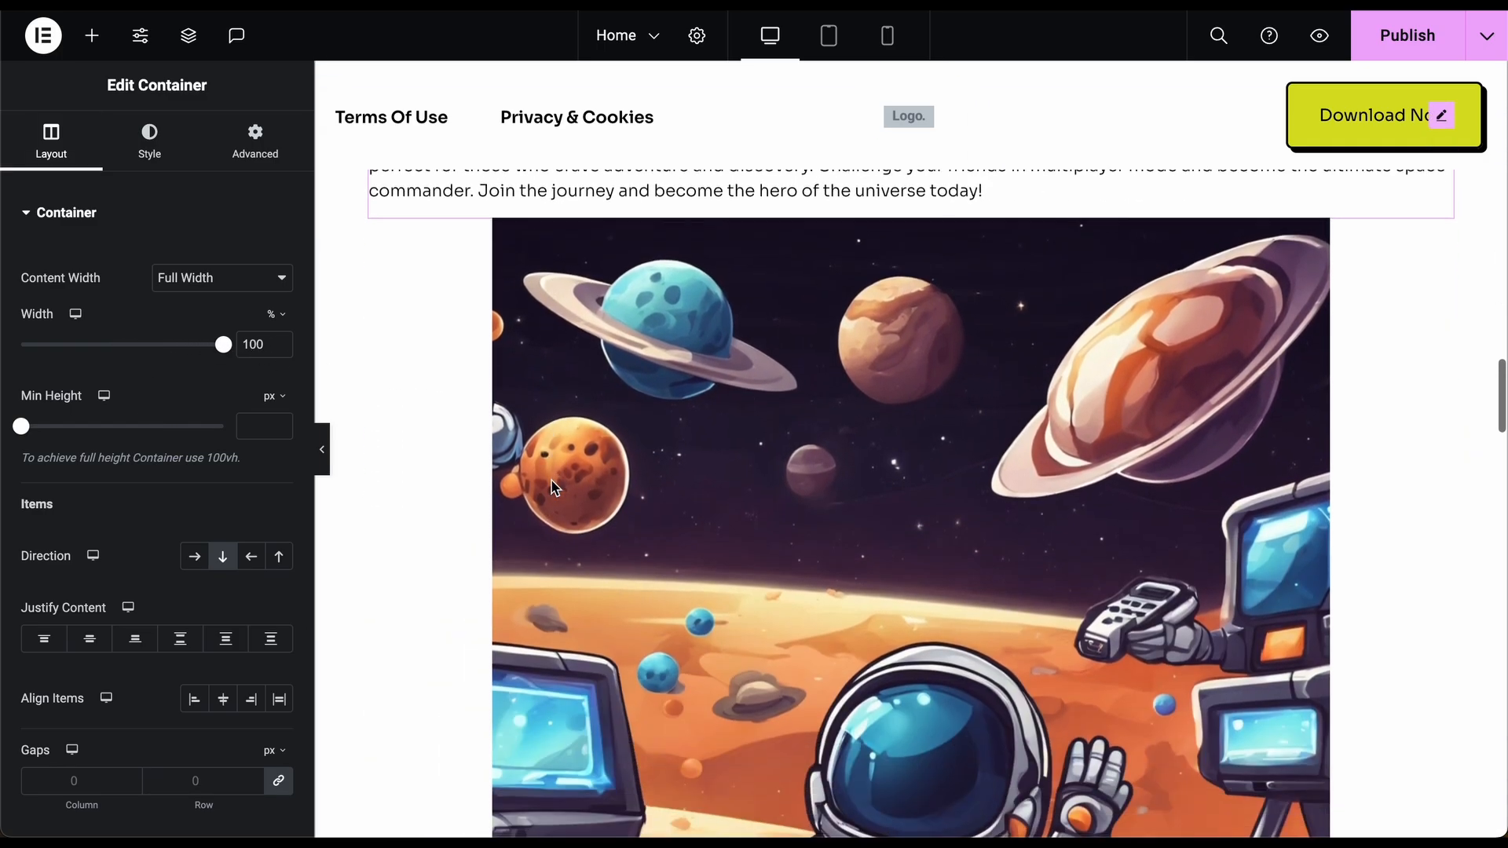
{"action": "left_click", "coordinate": [325, 451]}
{"action": "scroll", "coordinate": [236, 519], "scroll_direction": "down", "scroll_amount": 4}
{"action": "scroll", "coordinate": [235, 514], "scroll_direction": "up", "scroll_amount": 4}
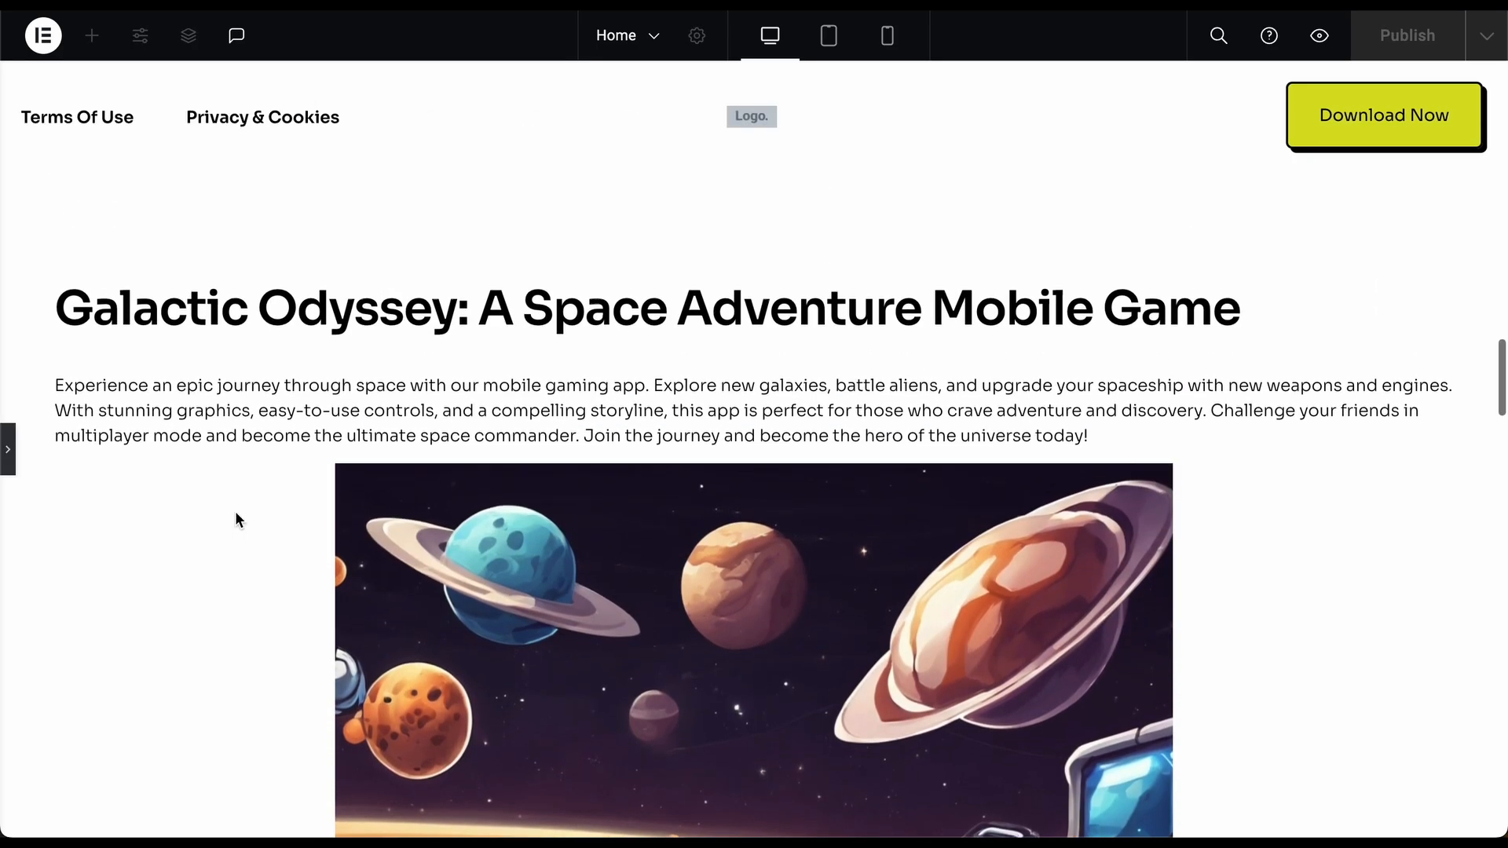
- Delete the entire Galactic Odyssey section from the Home page
{"action": "left_click", "coordinate": [10, 443]}
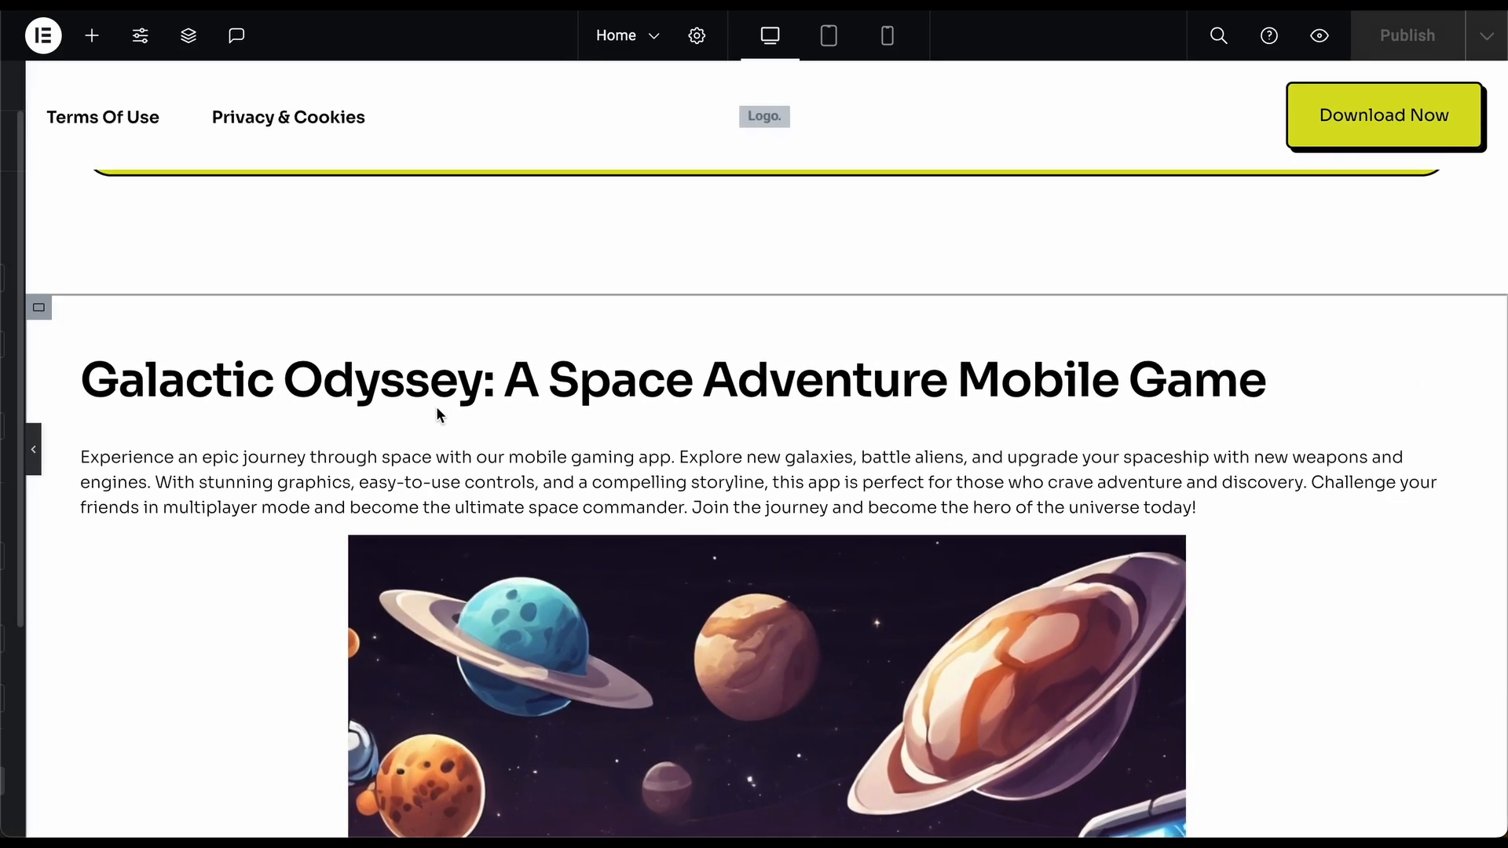
{"action": "scroll", "coordinate": [746, 436], "scroll_direction": "up", "scroll_amount": 5}
{"action": "scroll", "coordinate": [746, 439], "scroll_direction": "up", "scroll_amount": 2}
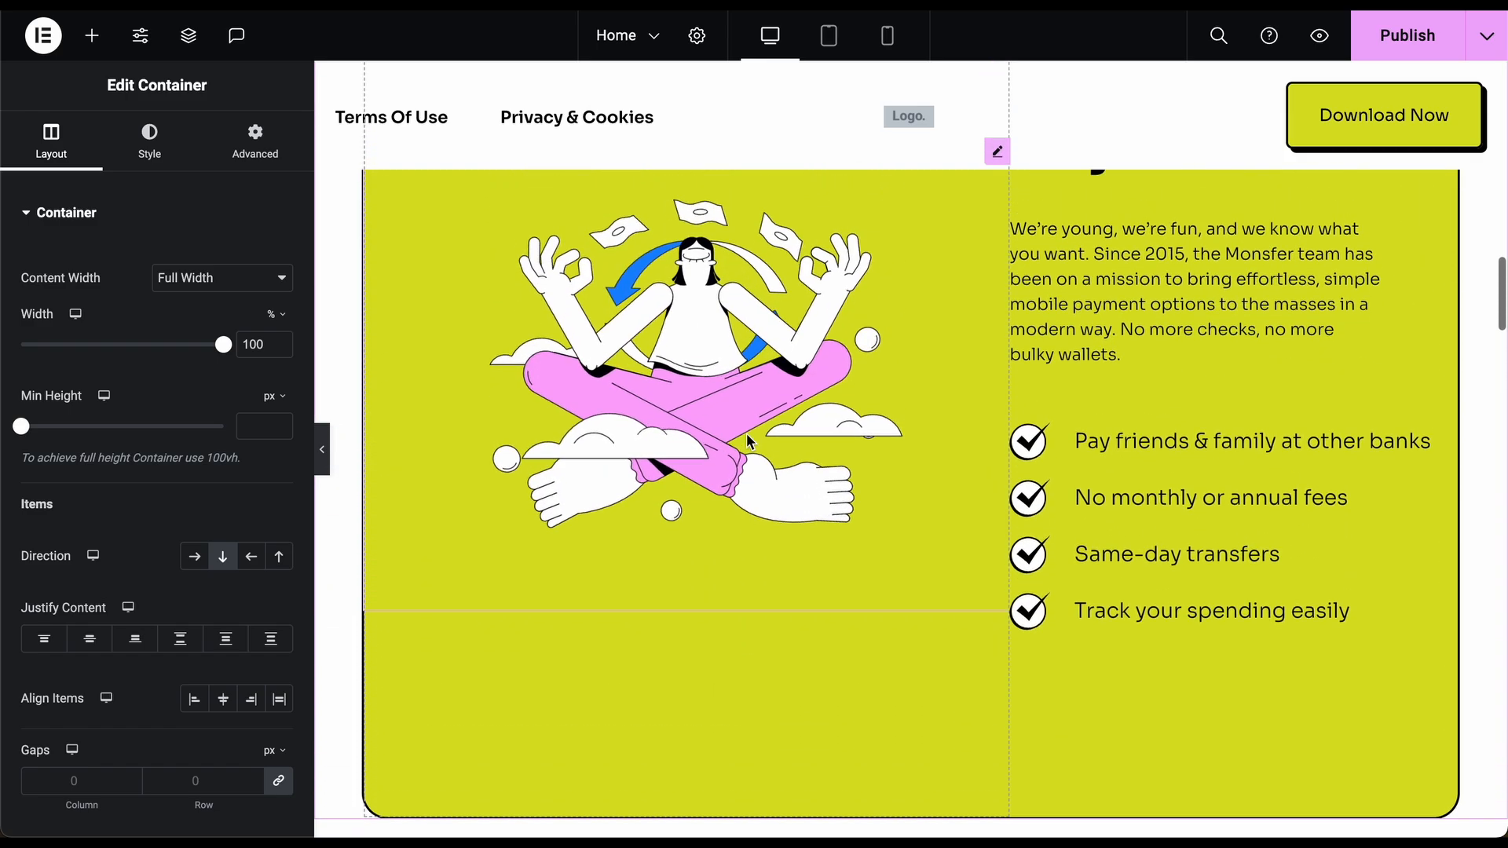
{"action": "scroll", "coordinate": [746, 440], "scroll_direction": "down", "scroll_amount": 8}
{"action": "scroll", "coordinate": [746, 440], "scroll_direction": "down", "scroll_amount": 6}
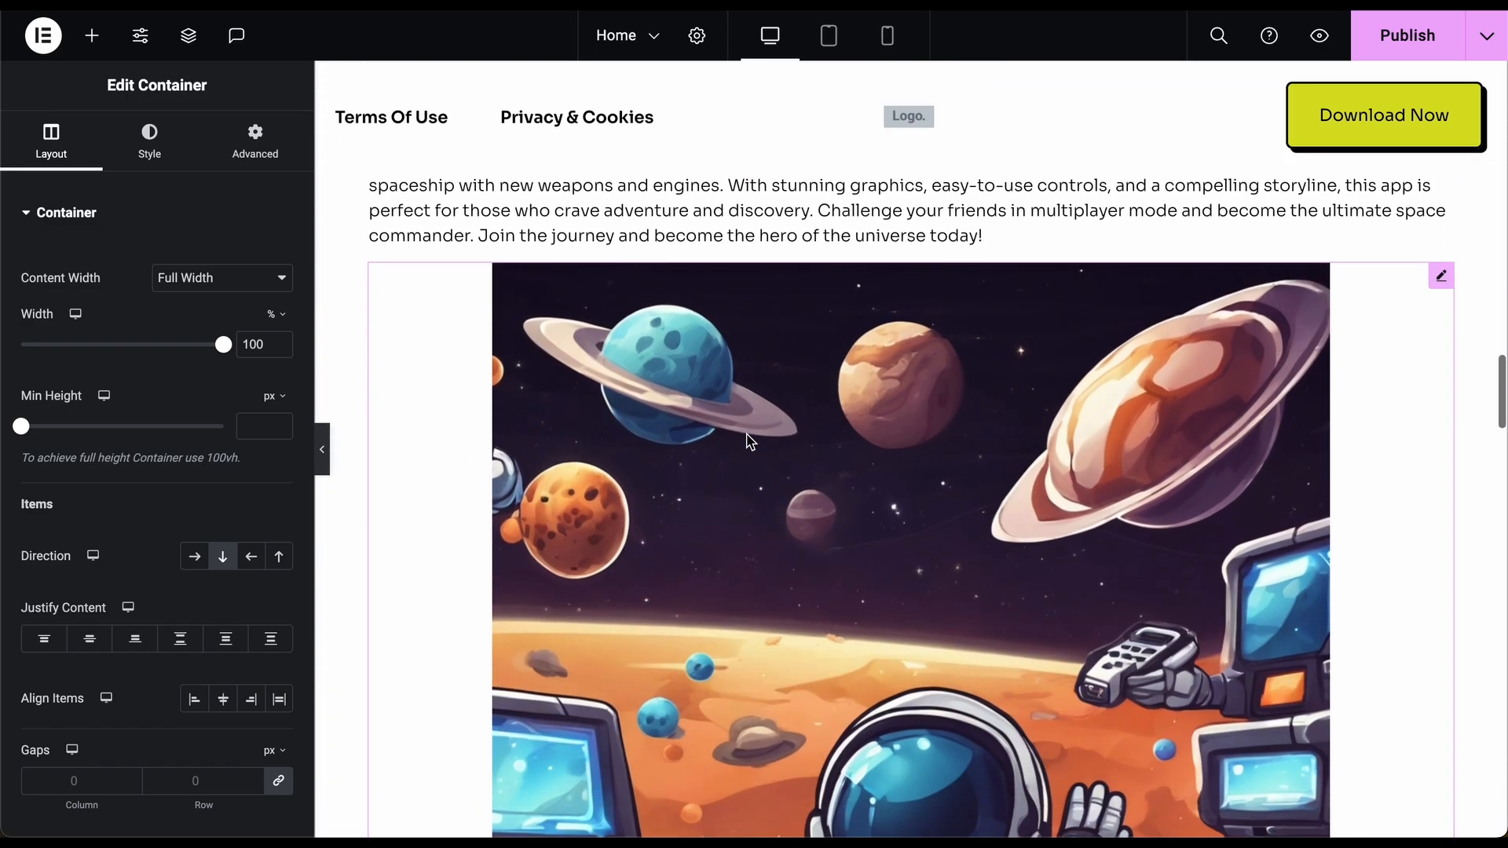
{"action": "scroll", "coordinate": [746, 440], "scroll_direction": "up", "scroll_amount": 6}
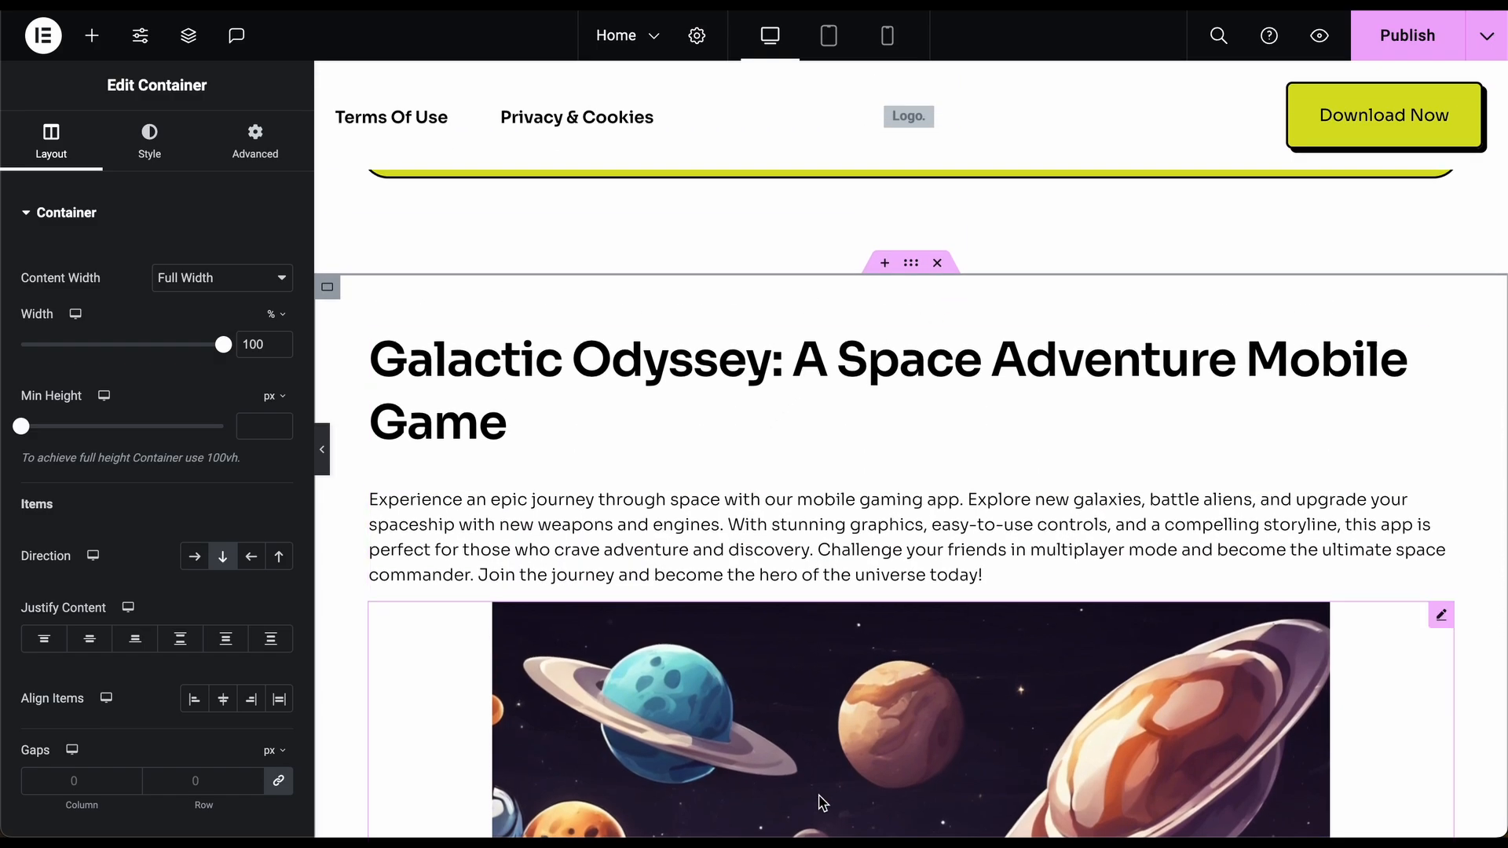
{"action": "scroll", "coordinate": [815, 766], "scroll_direction": "down", "scroll_amount": 1}
{"action": "scroll", "coordinate": [815, 762], "scroll_direction": "up", "scroll_amount": 1}
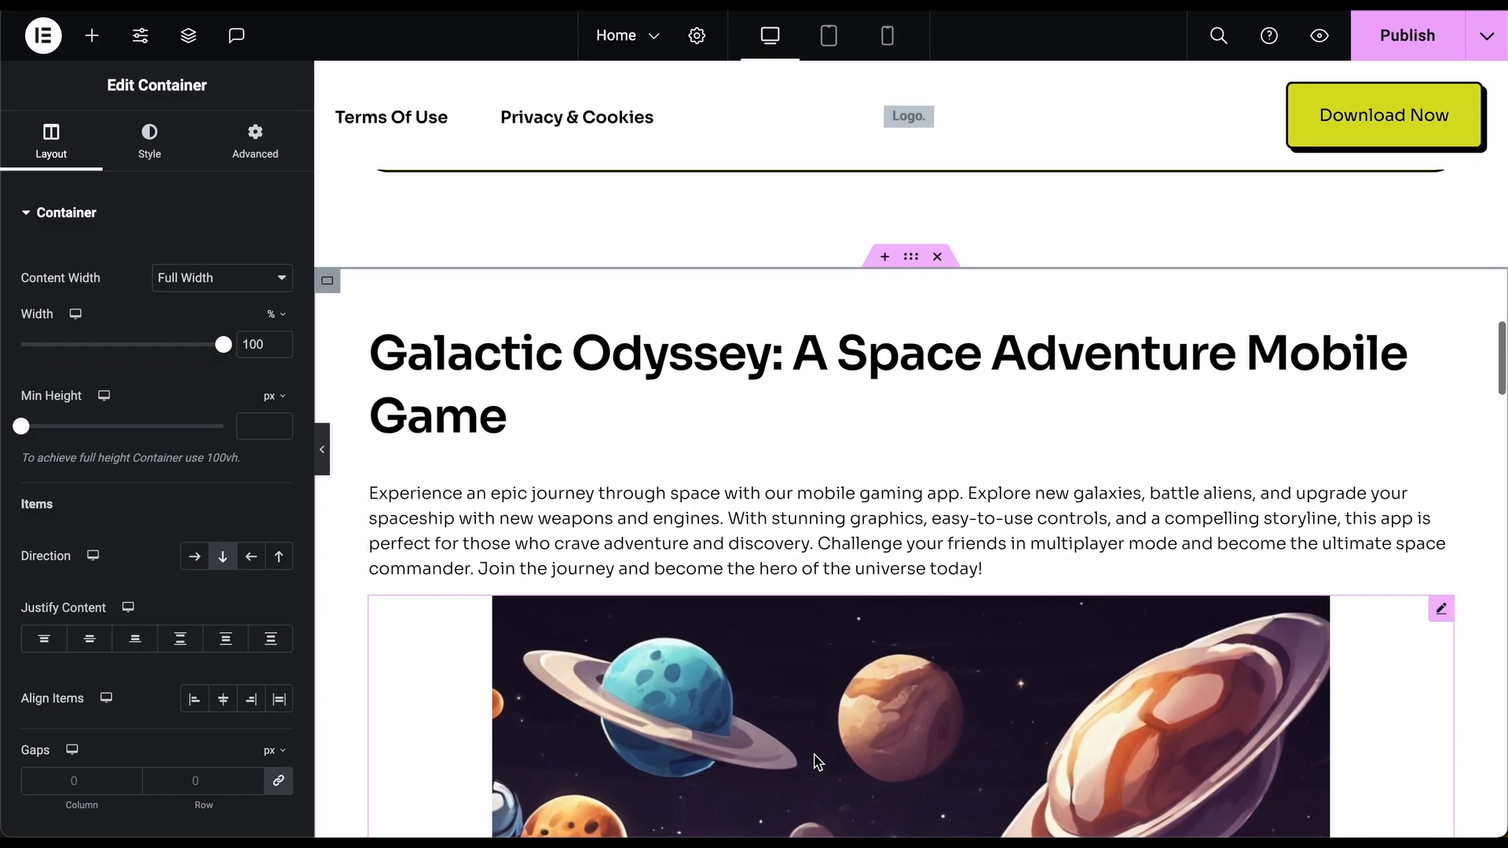
{"action": "left_click", "coordinate": [938, 257]}
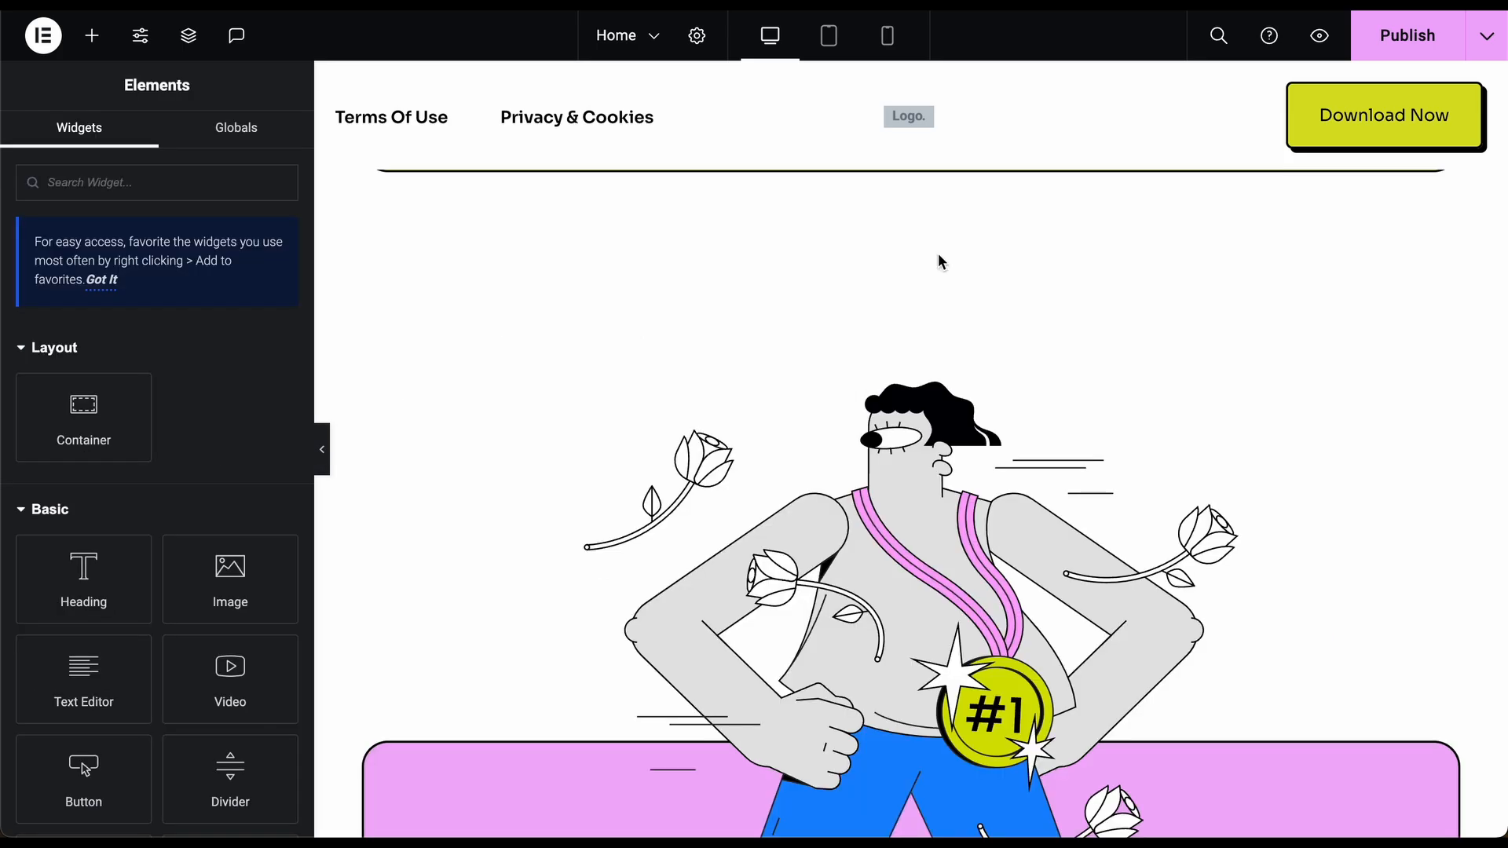
- Start a new section above the medal illustration section and open the template library for it
{"action": "scroll", "coordinate": [877, 500], "scroll_direction": "up", "scroll_amount": 1}
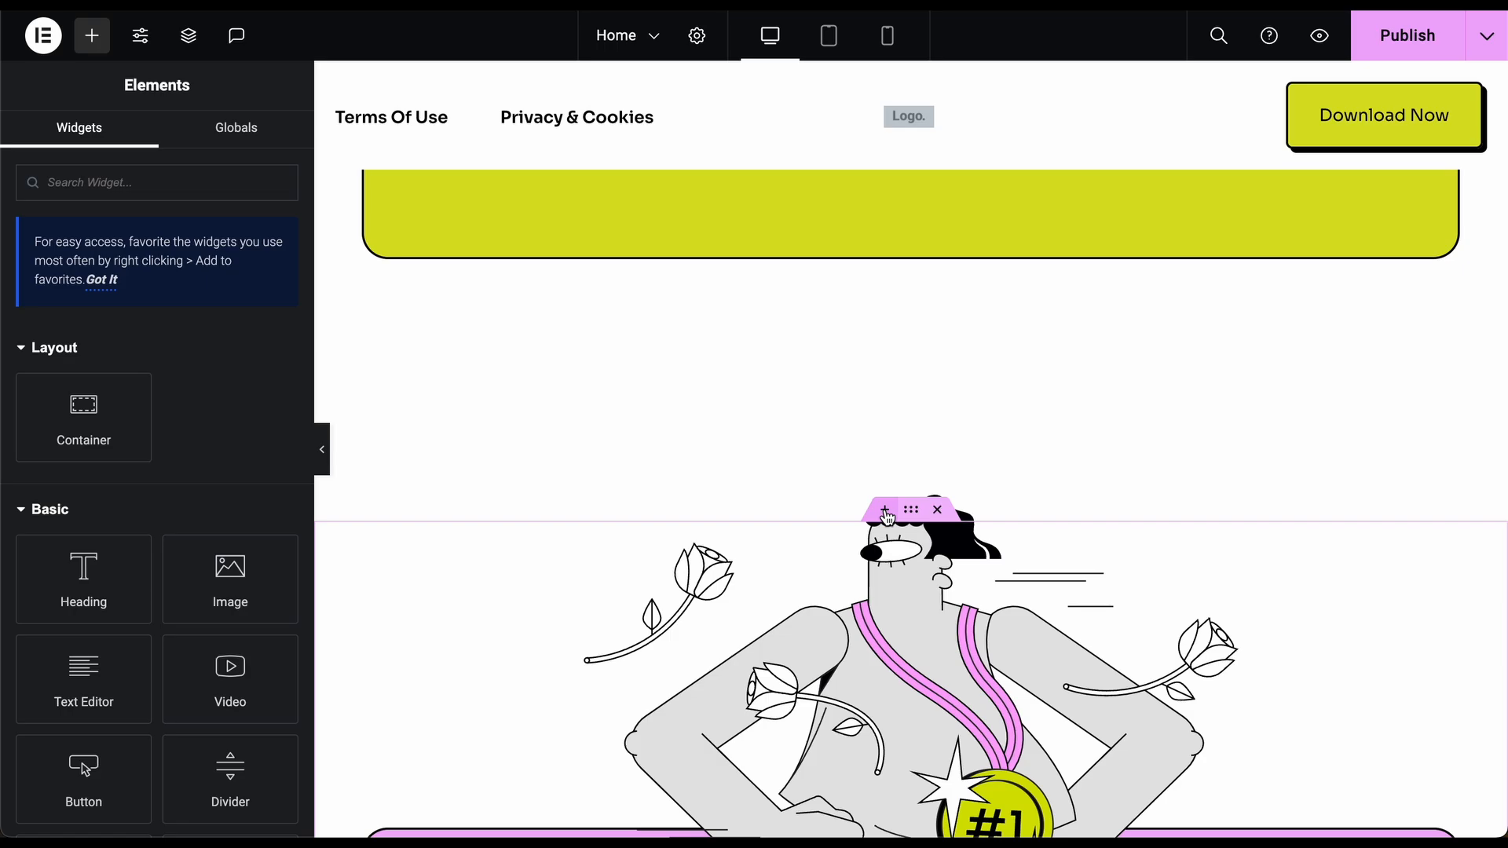
{"action": "left_click", "coordinate": [886, 512]}
{"action": "left_click", "coordinate": [935, 442]}
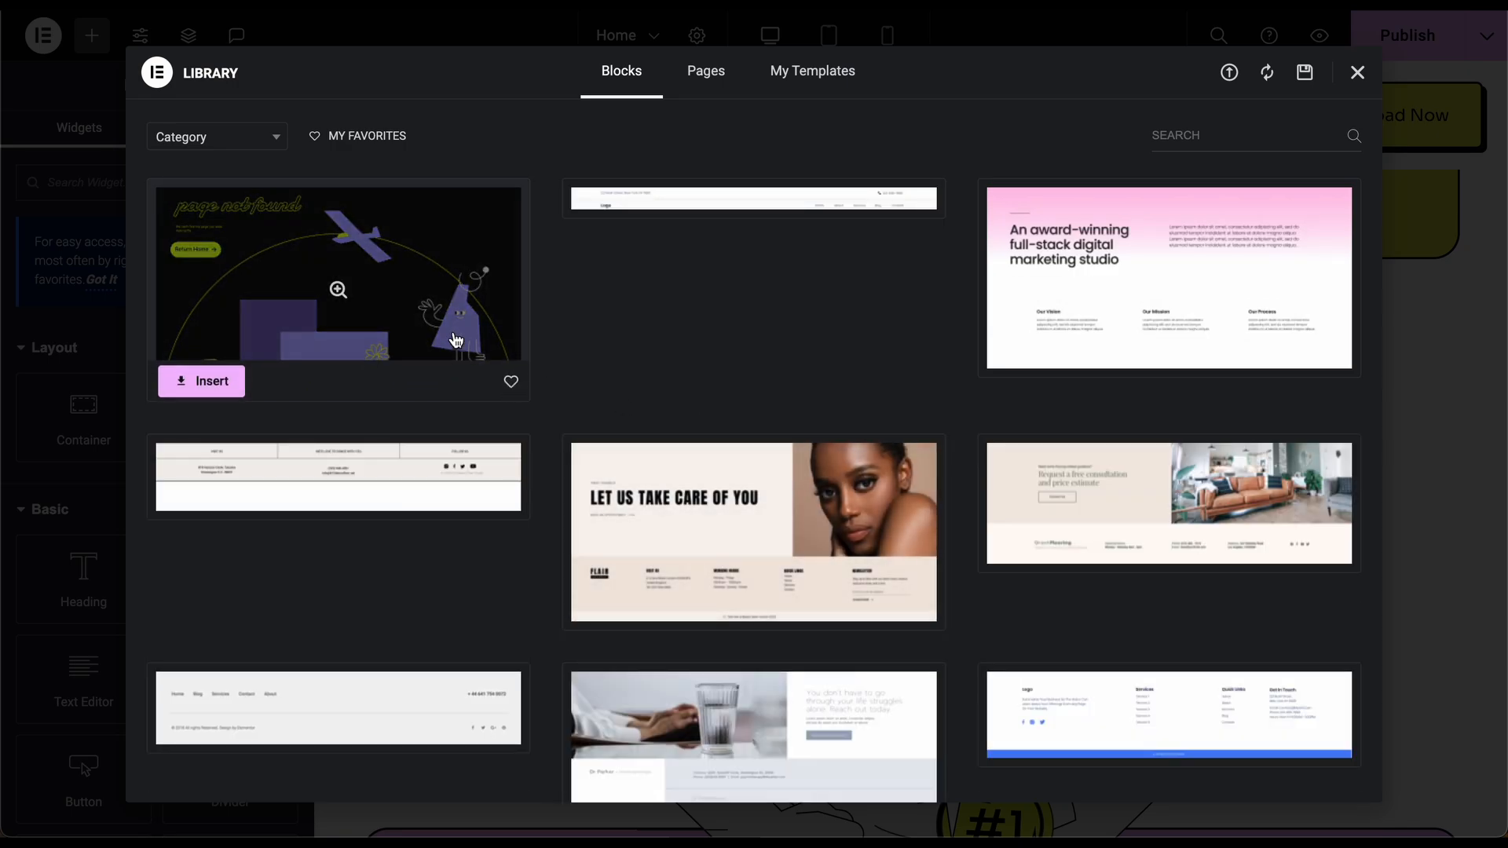
- Browse the library's ready-made blocks and look at the full-page templates before returning to the blocks
{"action": "scroll", "coordinate": [475, 399], "scroll_direction": "down", "scroll_amount": 3}
{"action": "scroll", "coordinate": [477, 398], "scroll_direction": "down", "scroll_amount": 2}
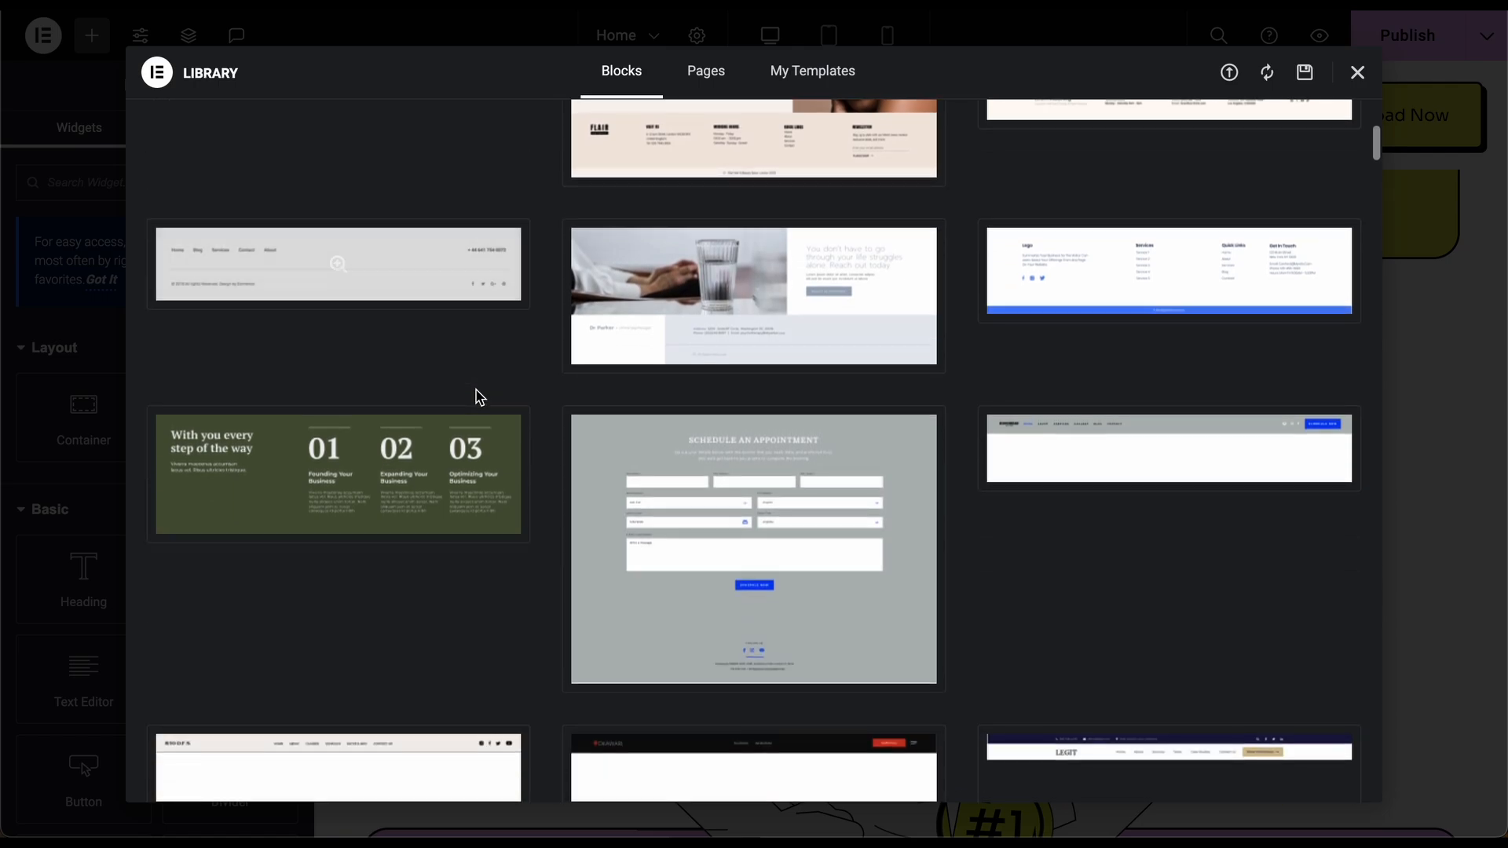
{"action": "scroll", "coordinate": [809, 526], "scroll_direction": "down", "scroll_amount": 2}
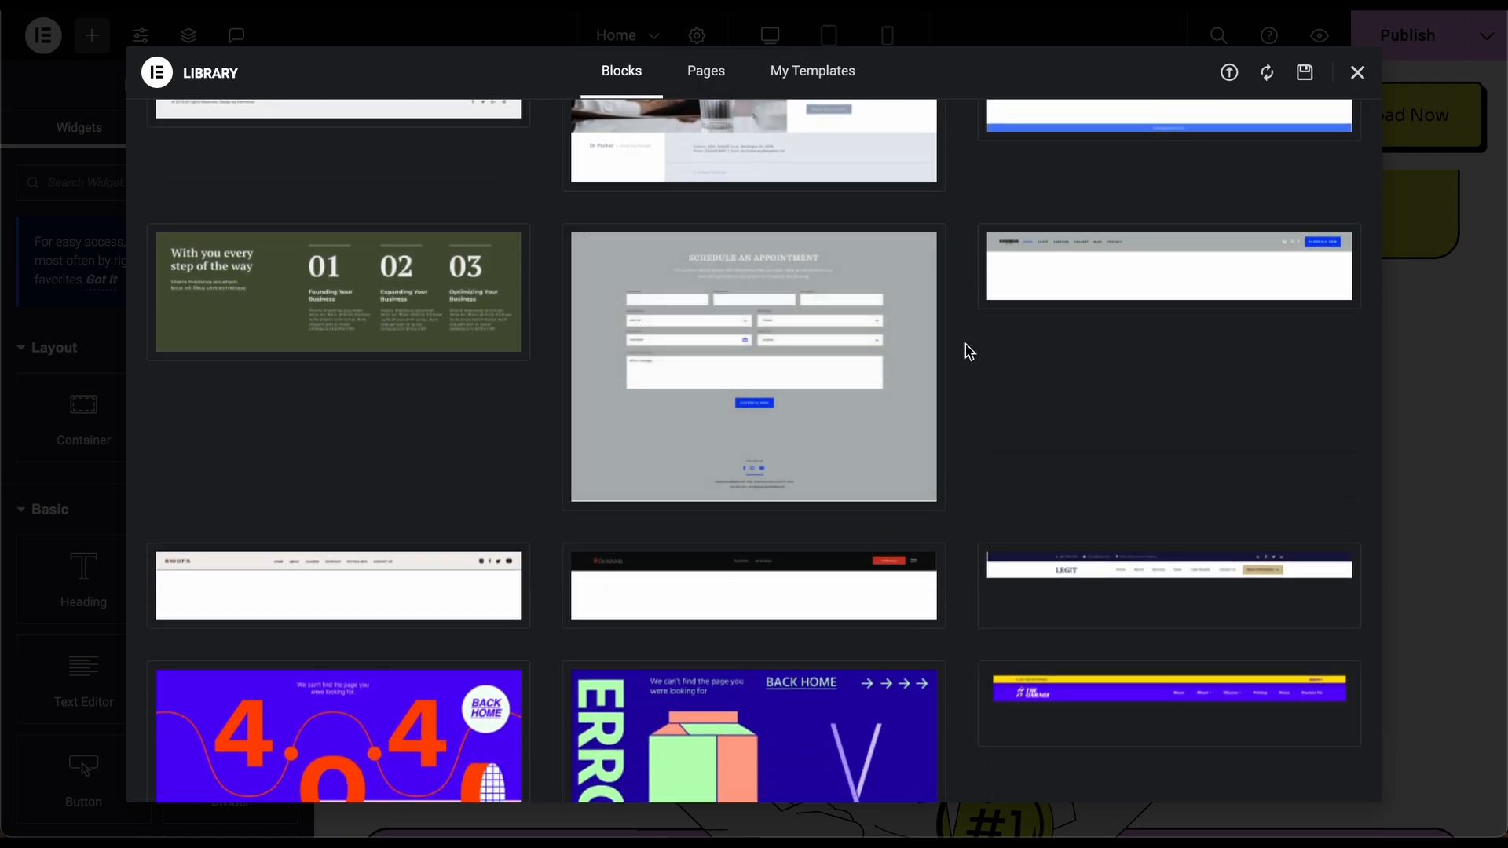
{"action": "scroll", "coordinate": [966, 346], "scroll_direction": "down", "scroll_amount": 8}
{"action": "scroll", "coordinate": [968, 349], "scroll_direction": "down", "scroll_amount": 8}
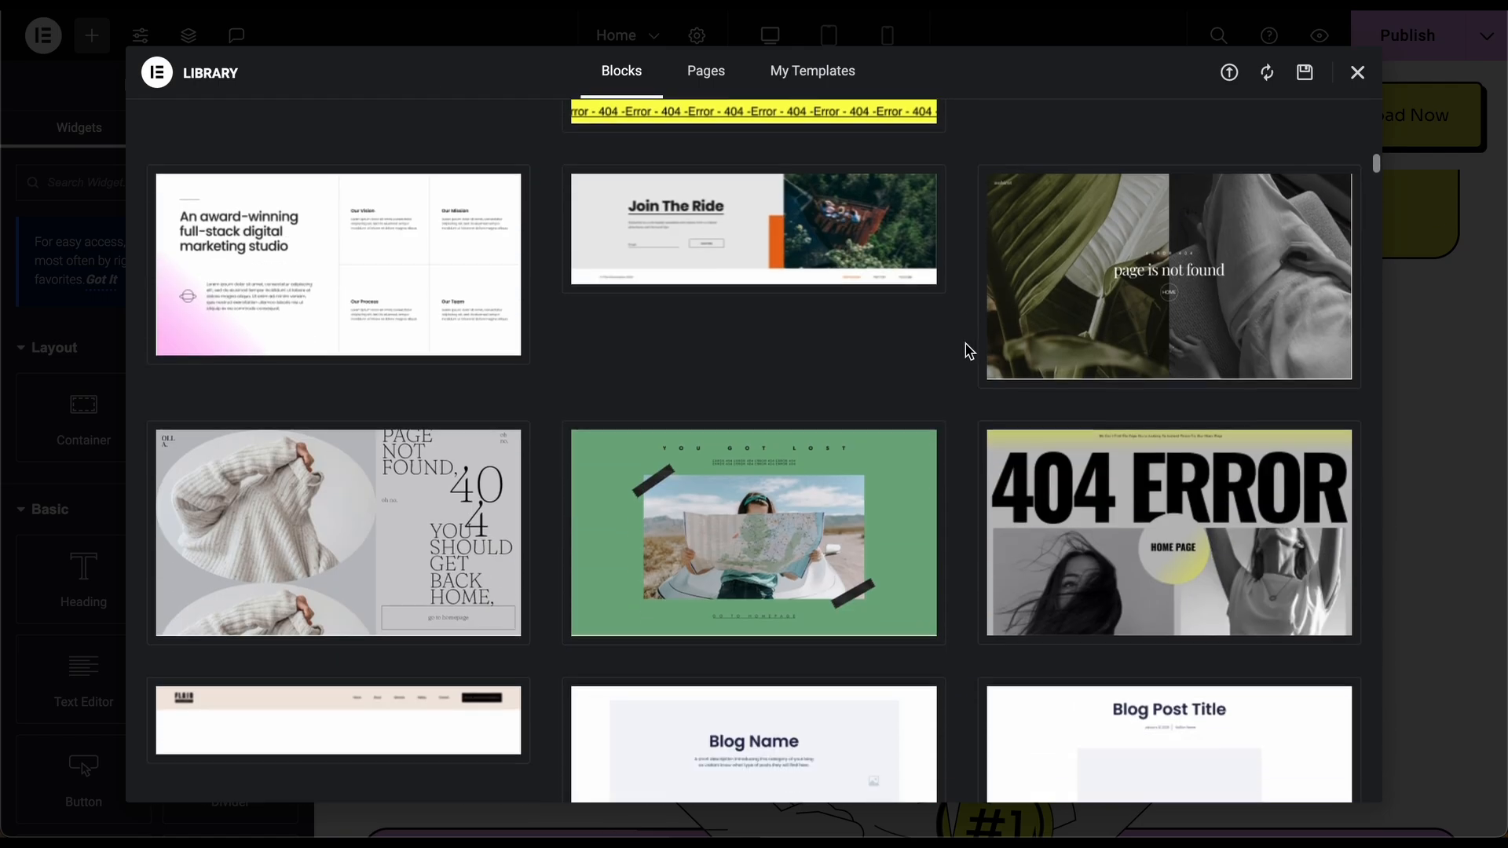
{"action": "scroll", "coordinate": [968, 350], "scroll_direction": "down", "scroll_amount": 4}
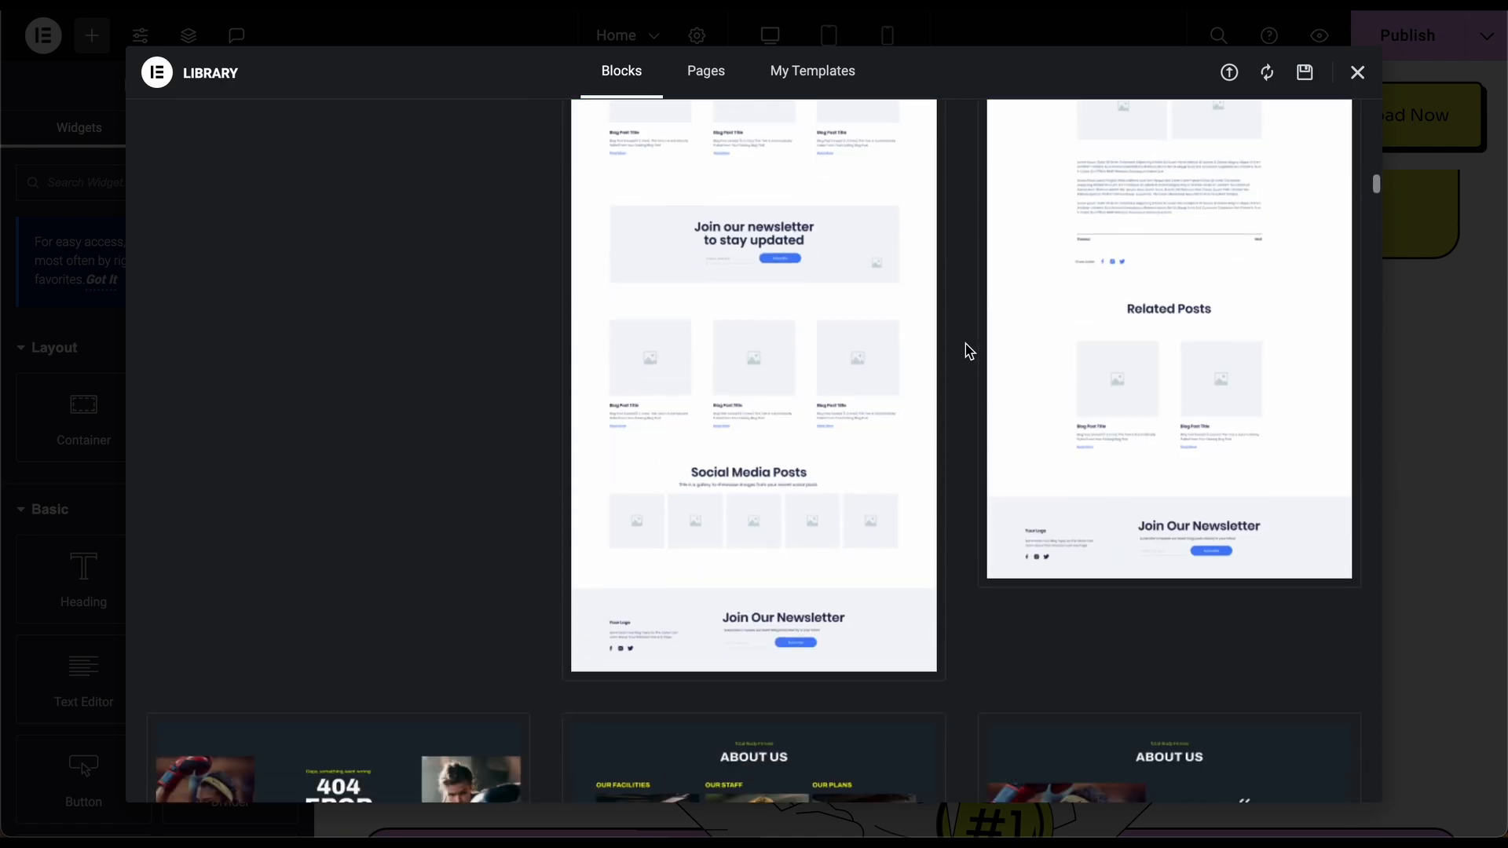
{"action": "scroll", "coordinate": [967, 350], "scroll_direction": "up", "scroll_amount": 20}
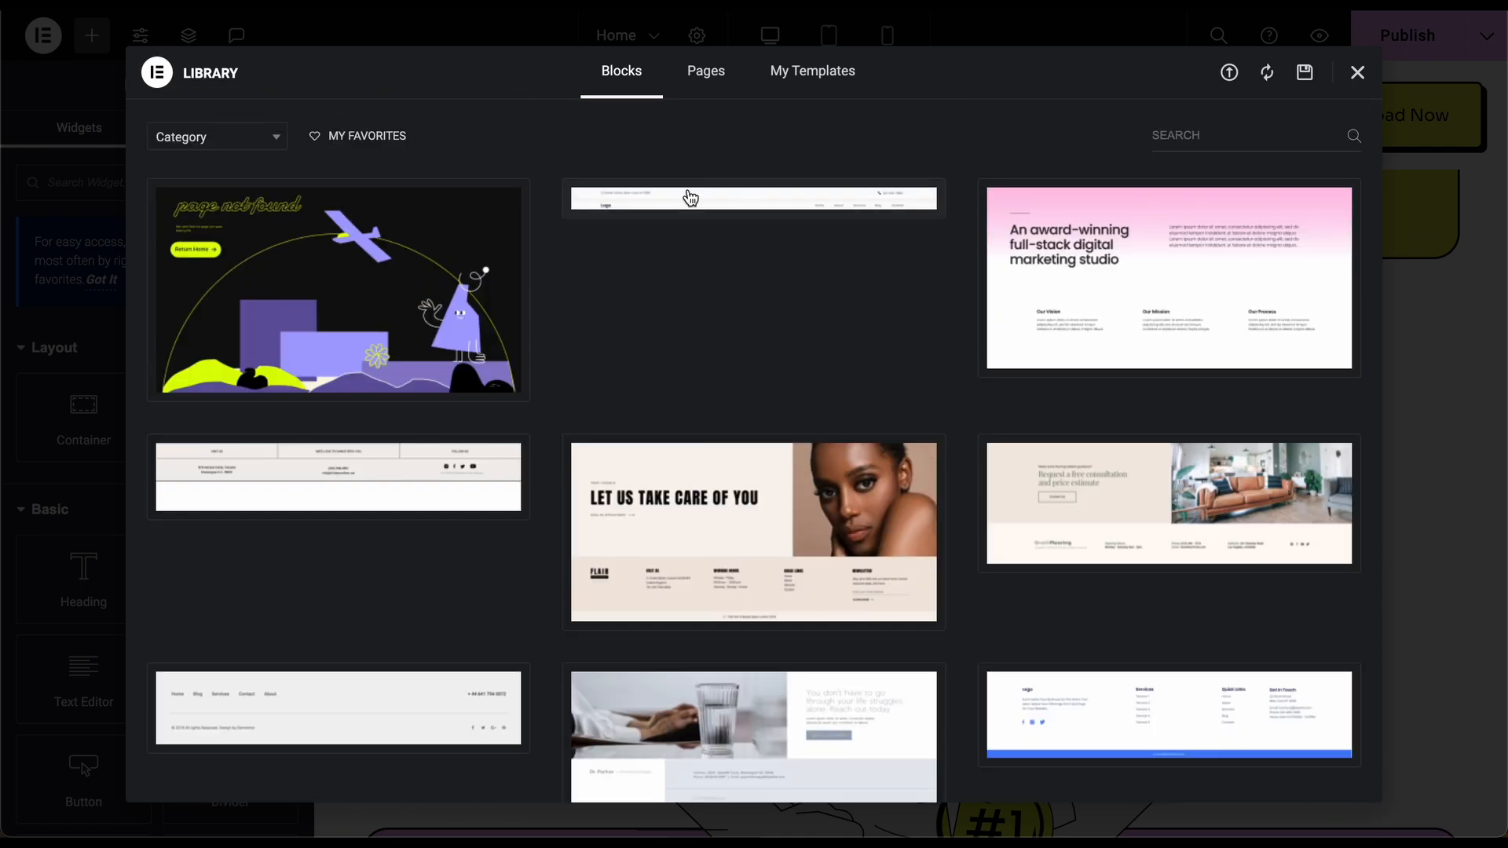
{"action": "left_click", "coordinate": [719, 72]}
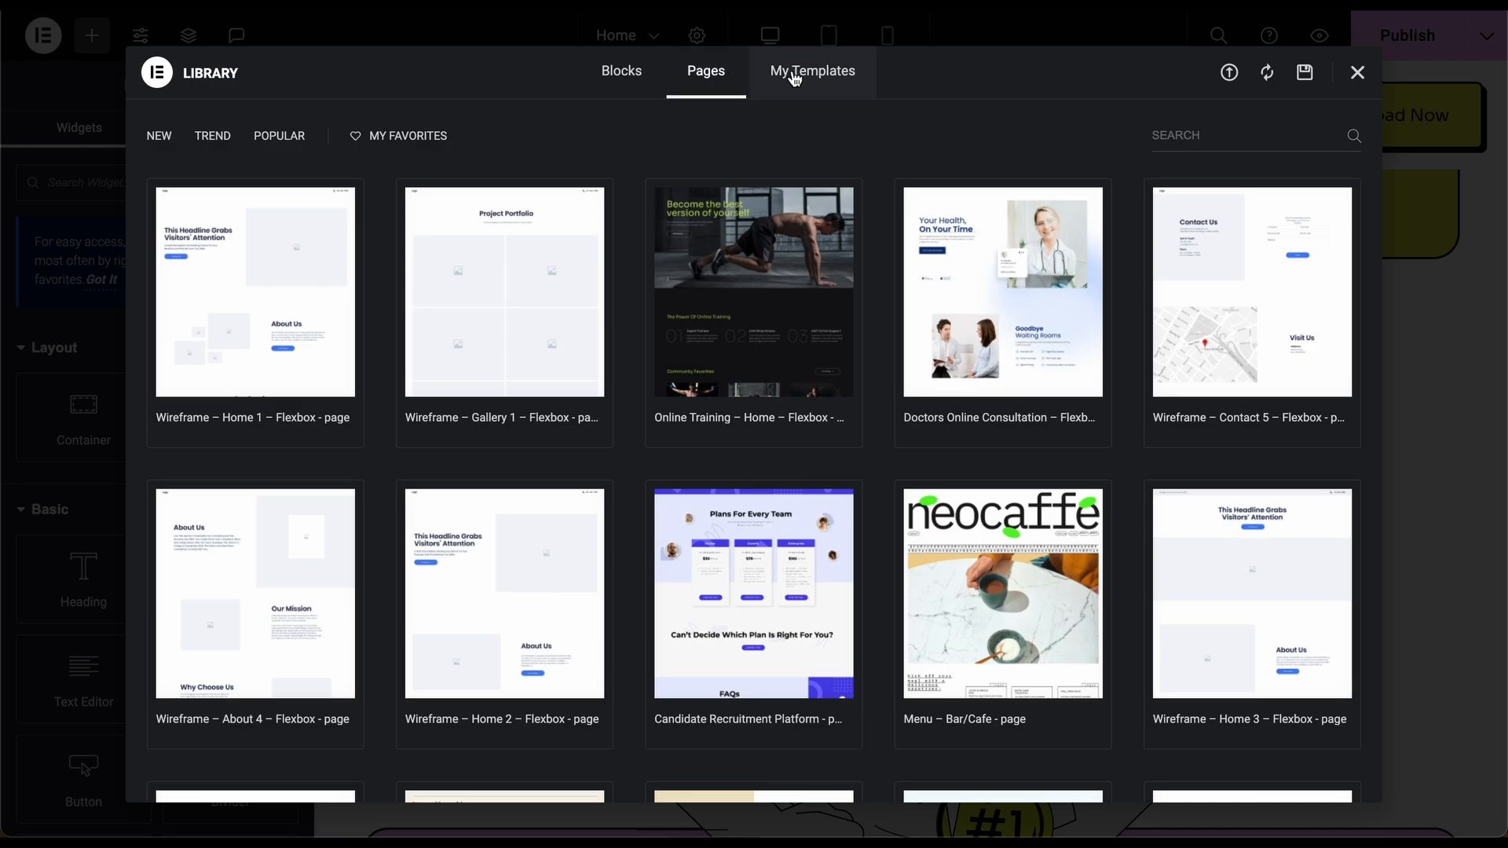
{"action": "left_click", "coordinate": [633, 88]}
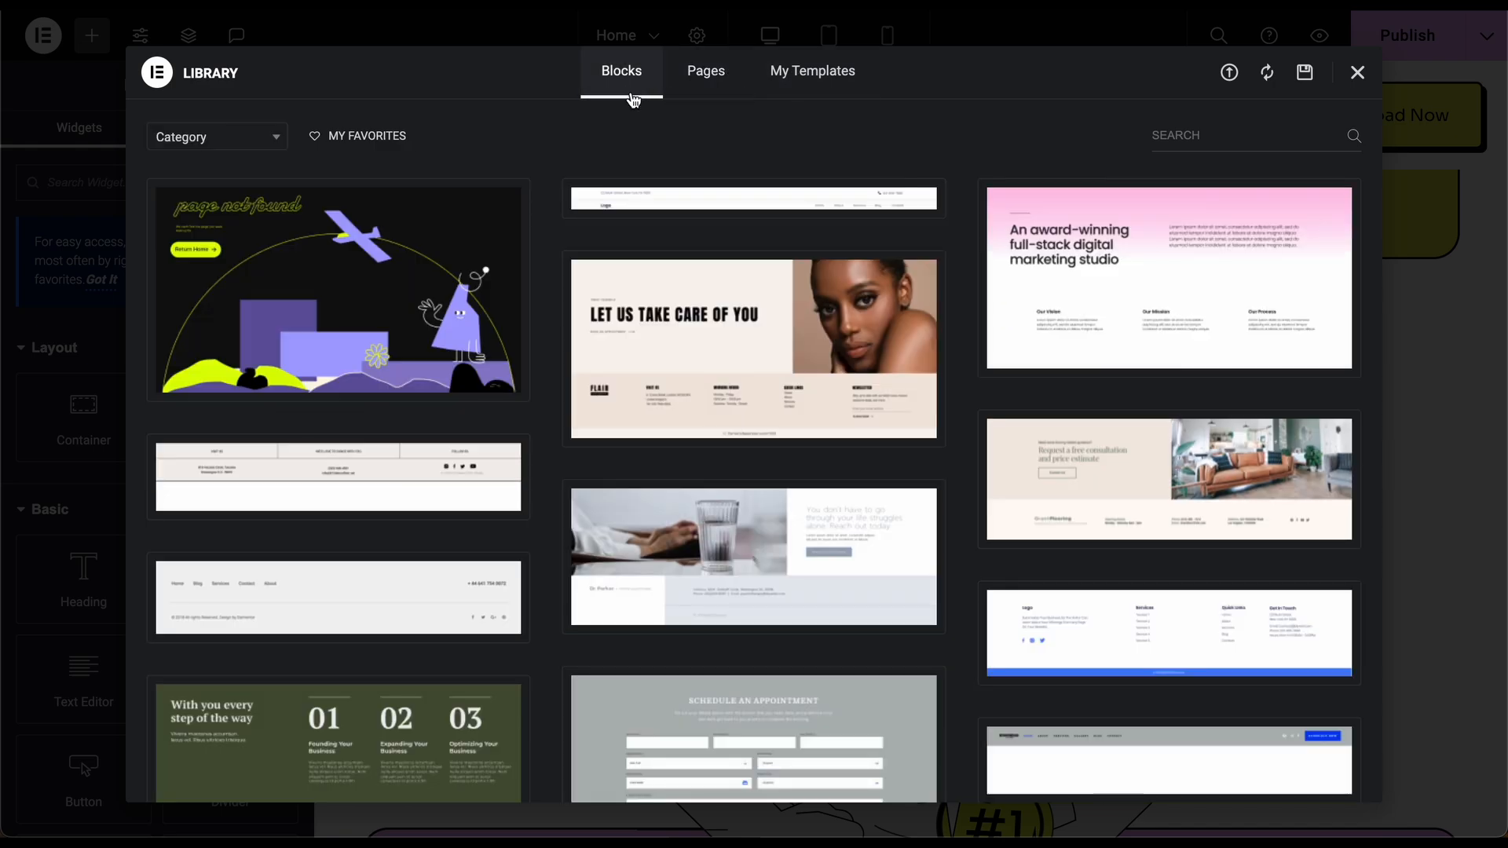
- Insert the Schedule an Appointment block into the Home page and apply the block's settings to the page
{"action": "scroll", "coordinate": [574, 515], "scroll_direction": "down", "scroll_amount": 3}
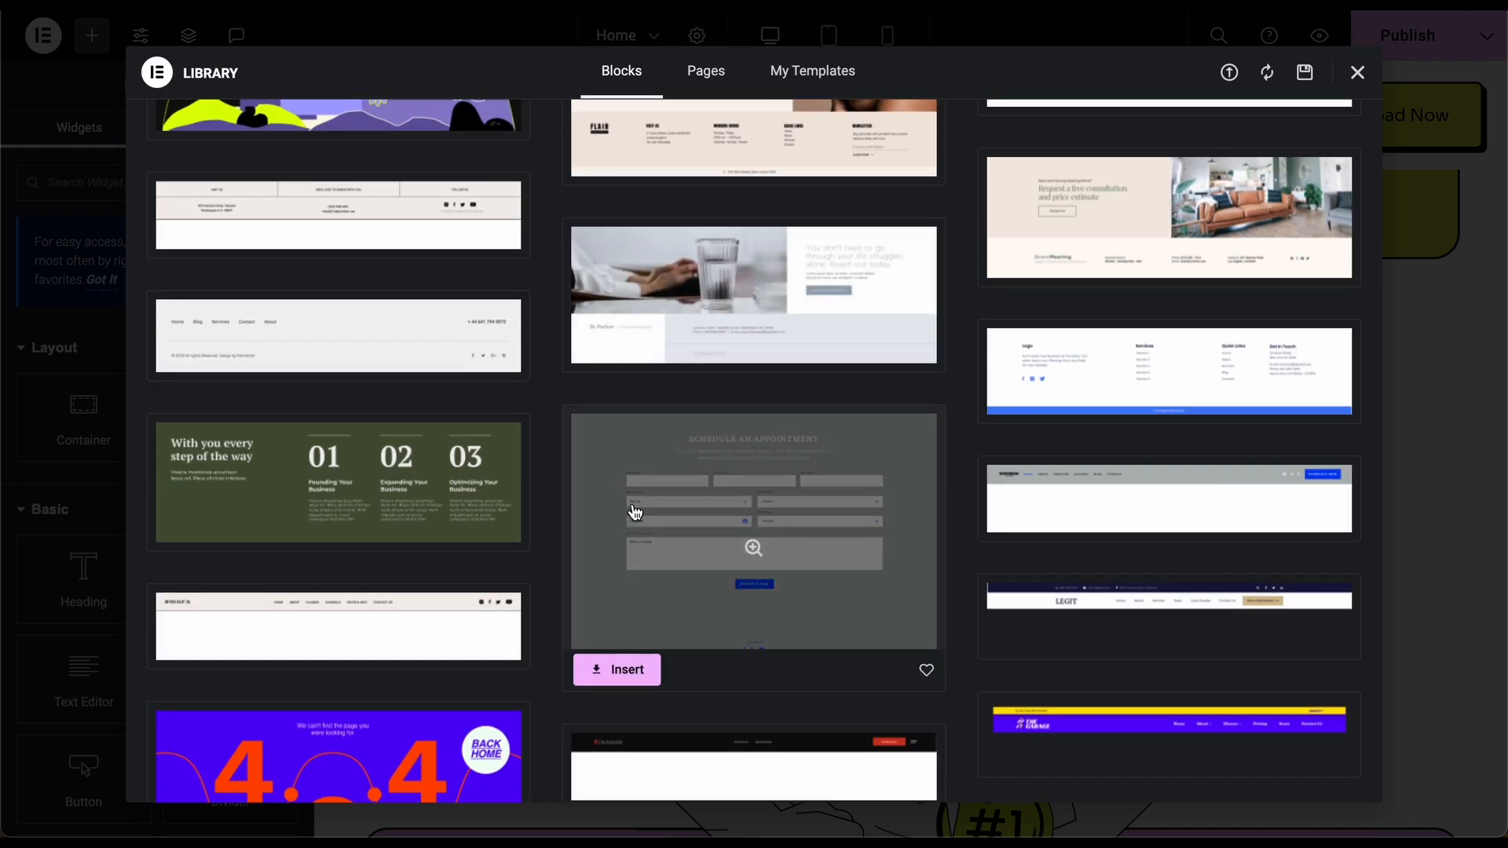
{"action": "left_click", "coordinate": [607, 666]}
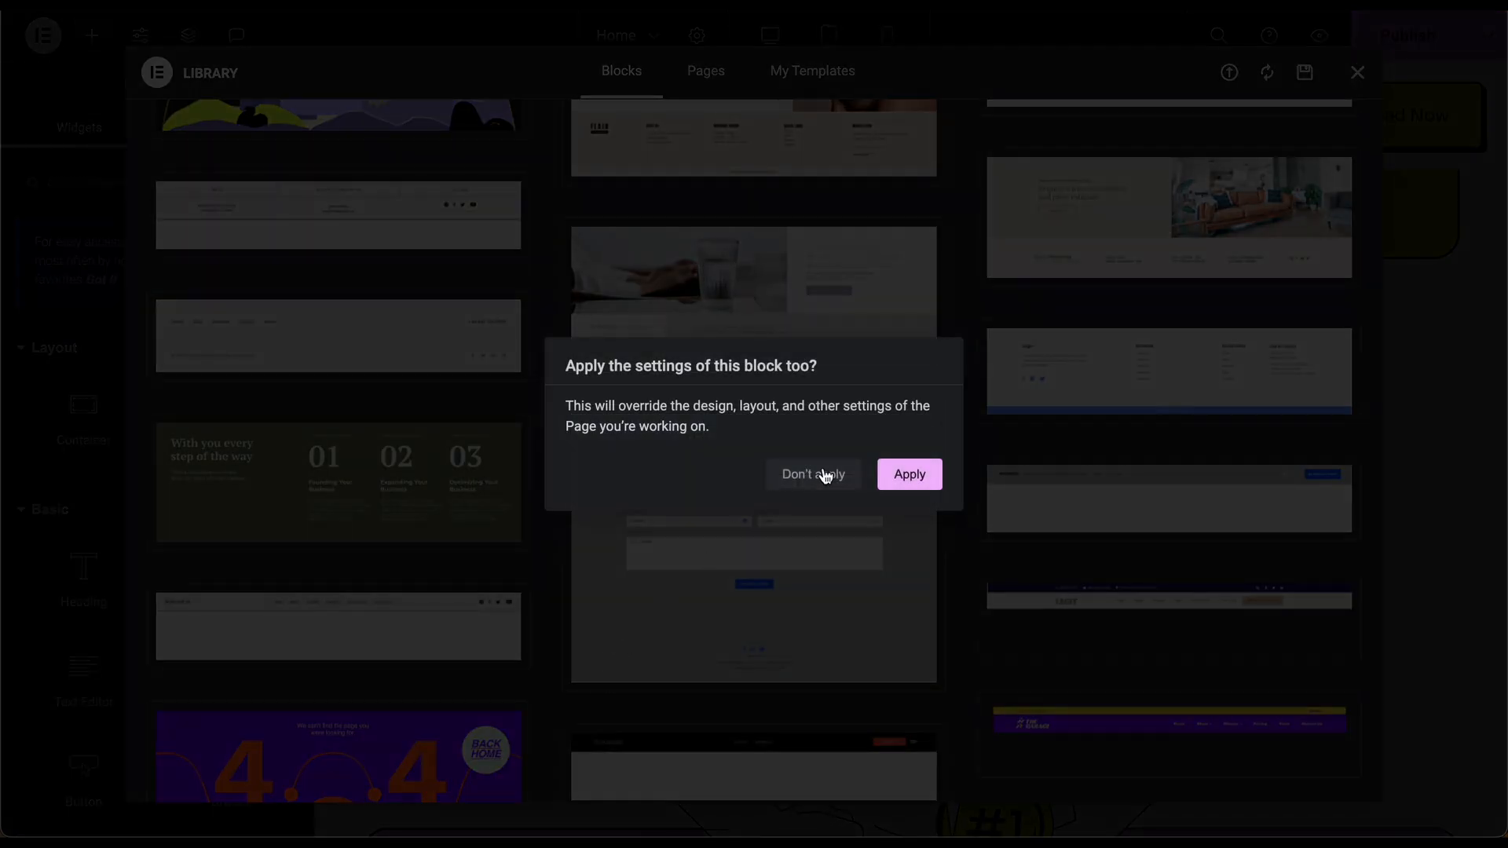
{"action": "left_click", "coordinate": [904, 479]}
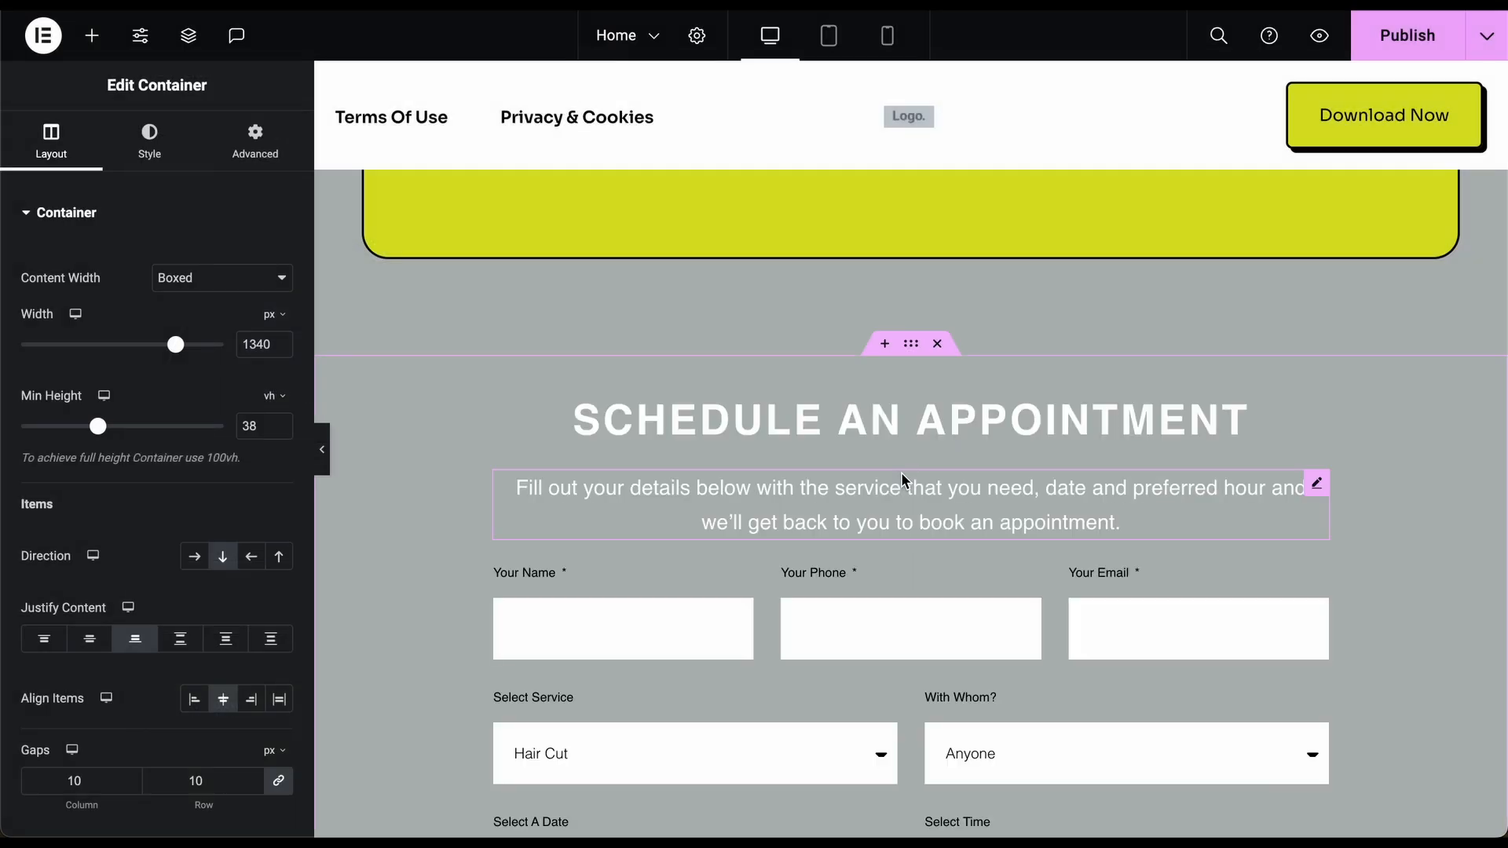
- Review the inserted appointment form and its contact section, and check how the block's settings affect the rest of the Home page
{"action": "scroll", "coordinate": [901, 477], "scroll_direction": "up", "scroll_amount": 20}
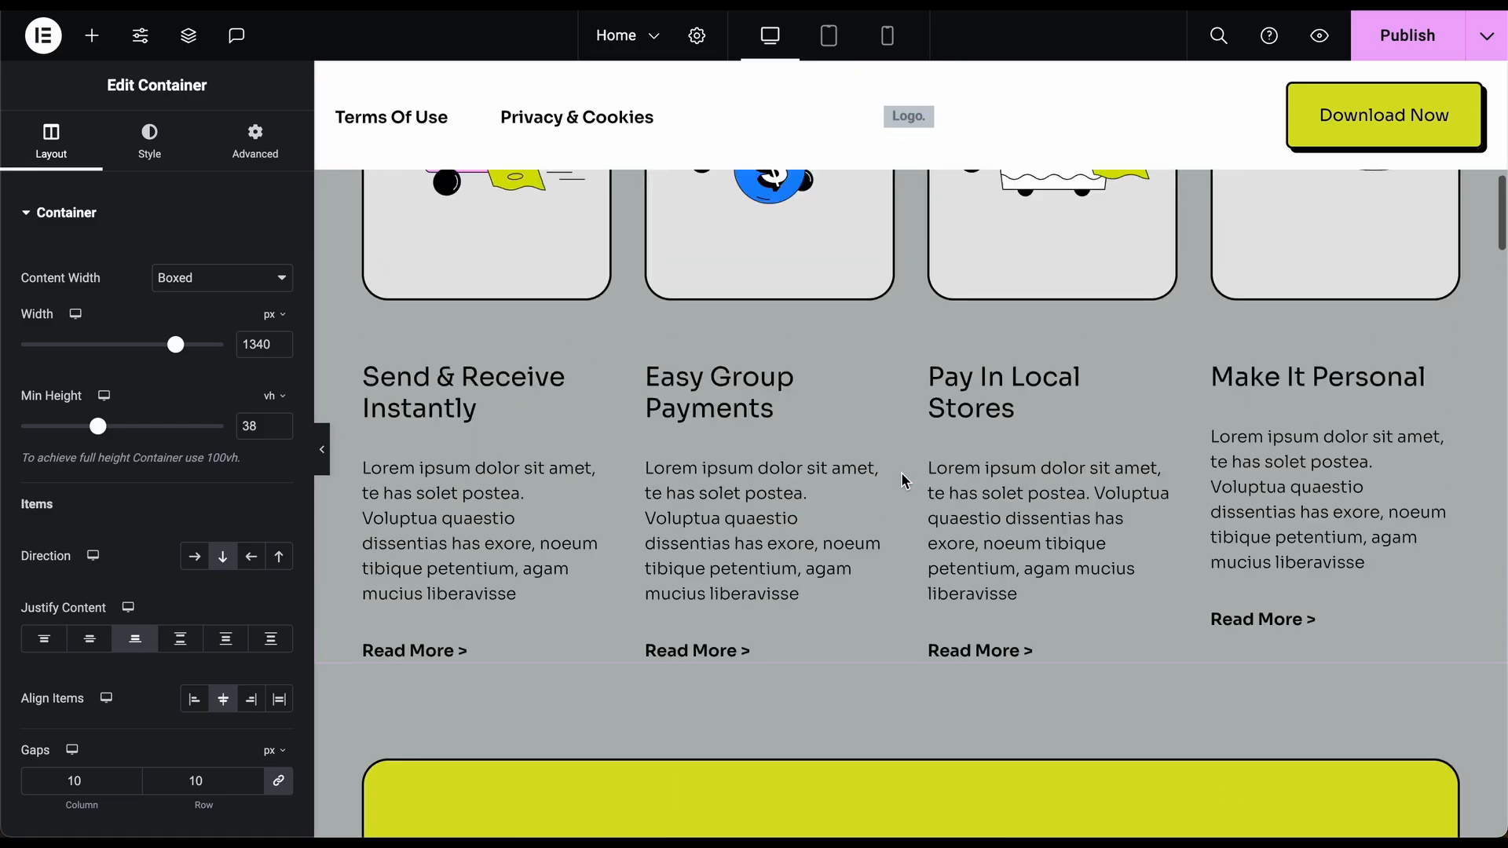
{"action": "scroll", "coordinate": [902, 477], "scroll_direction": "up", "scroll_amount": 7}
{"action": "scroll", "coordinate": [902, 478], "scroll_direction": "down", "scroll_amount": 20}
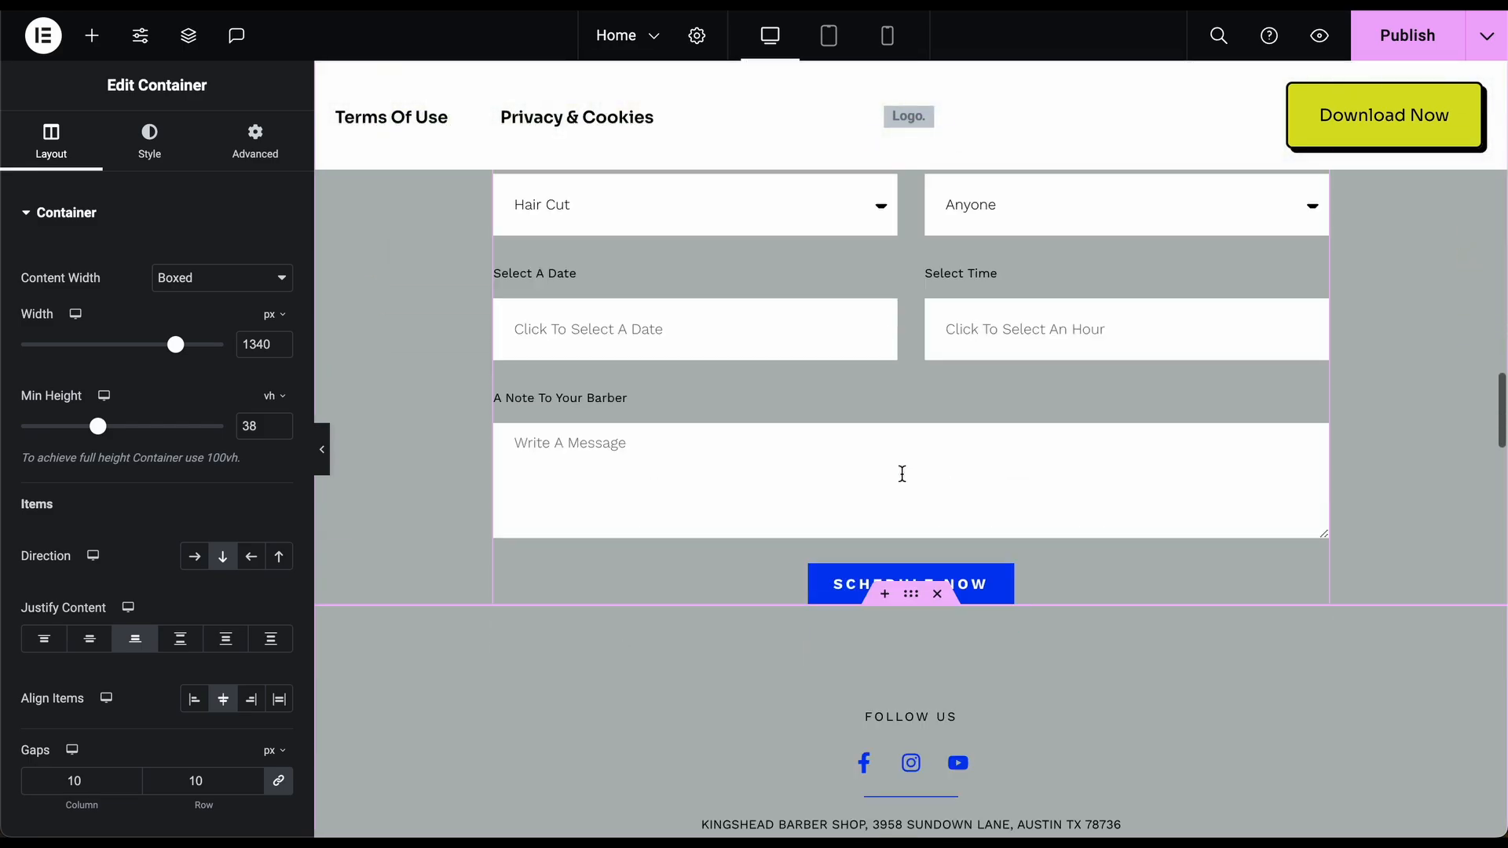
{"action": "scroll", "coordinate": [903, 479], "scroll_direction": "up", "scroll_amount": 4}
{"action": "scroll", "coordinate": [905, 480], "scroll_direction": "up", "scroll_amount": 8}
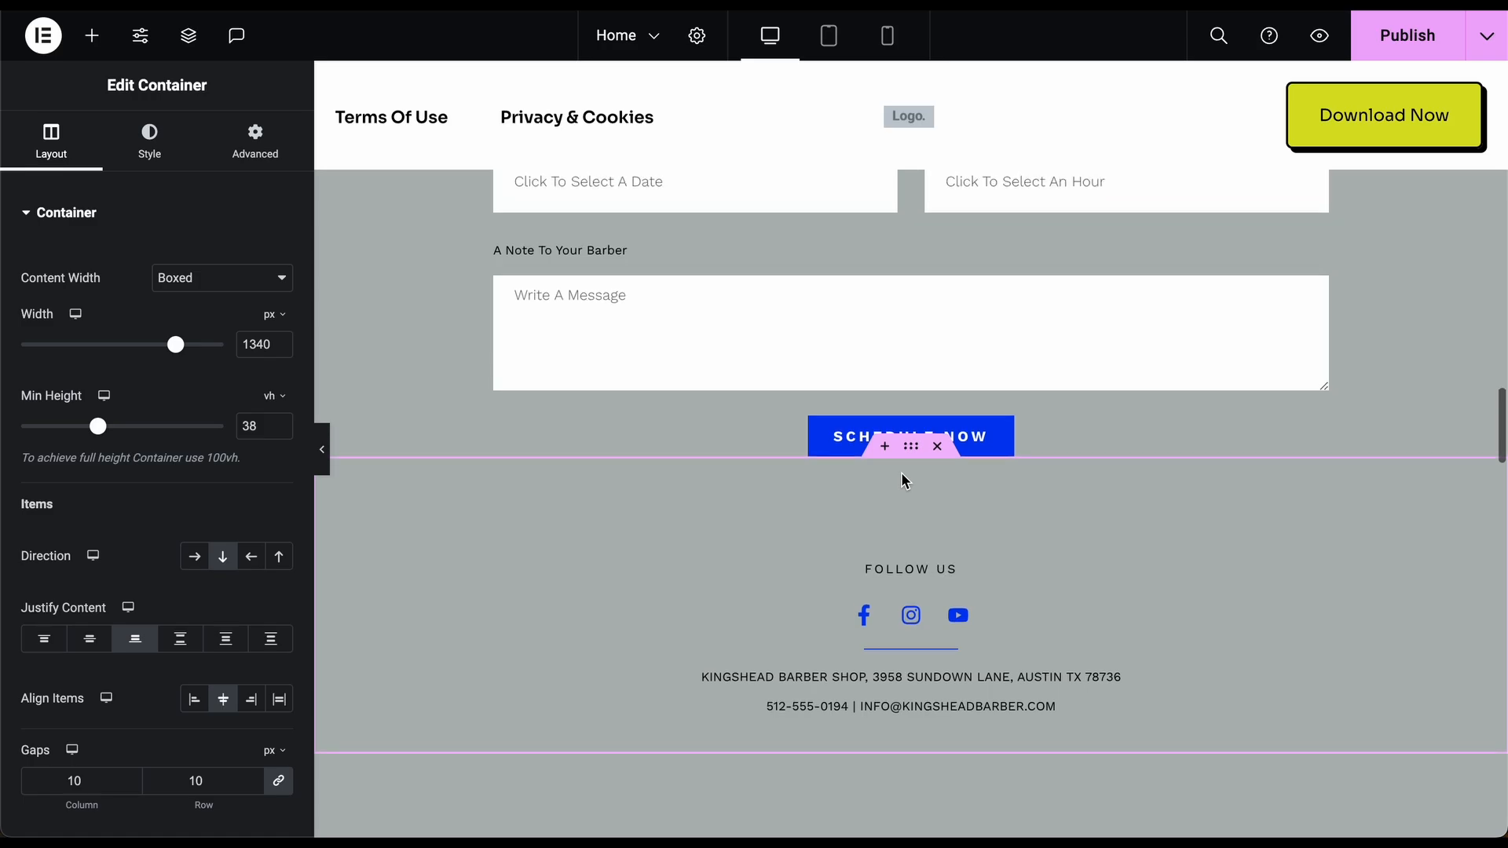
{"action": "scroll", "coordinate": [901, 473], "scroll_direction": "up", "scroll_amount": 1}
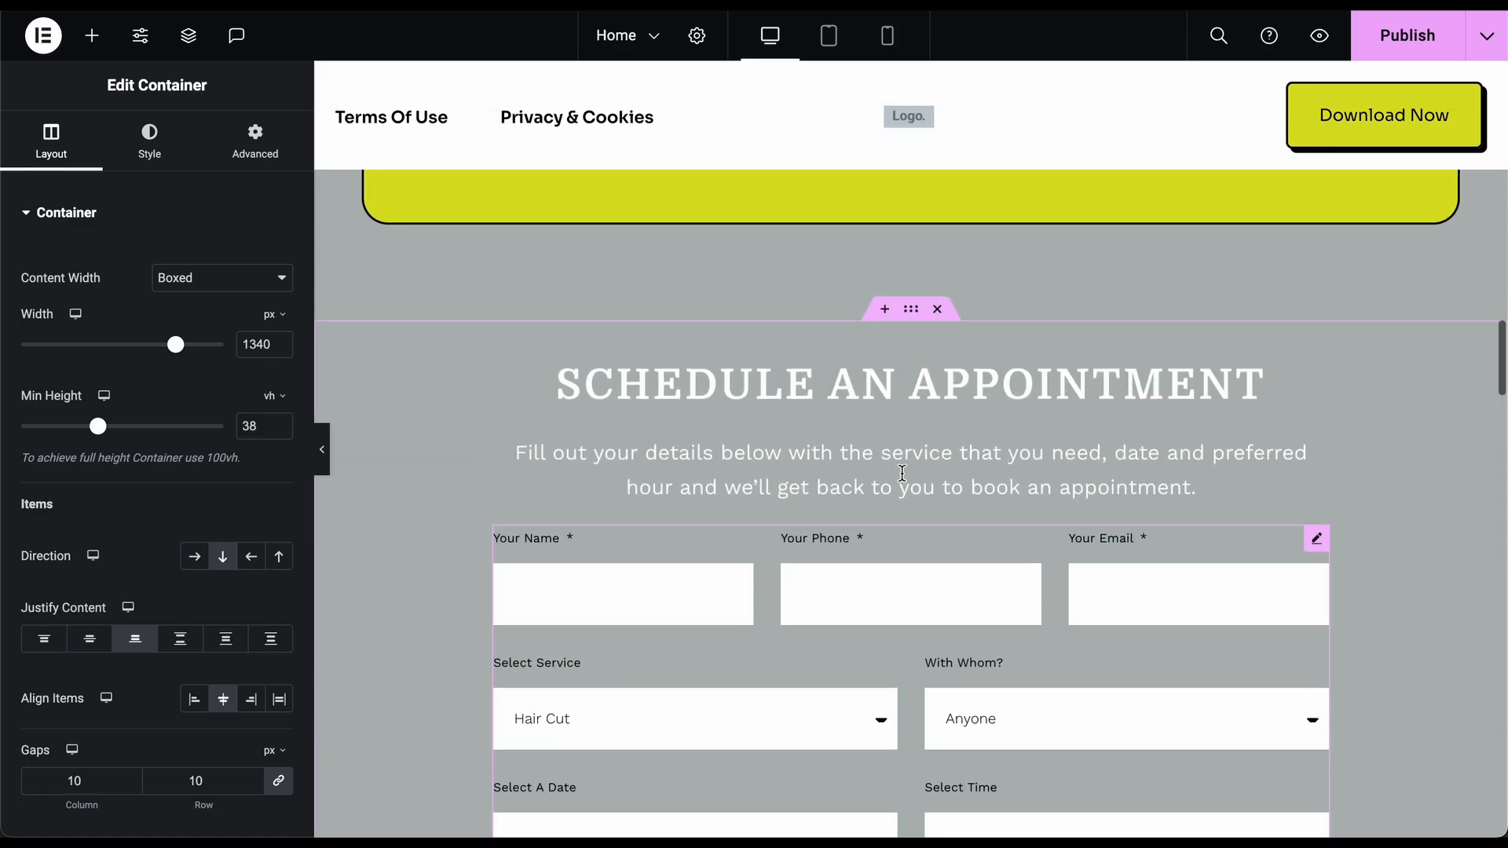
{"action": "scroll", "coordinate": [941, 313], "scroll_direction": "down", "scroll_amount": 6}
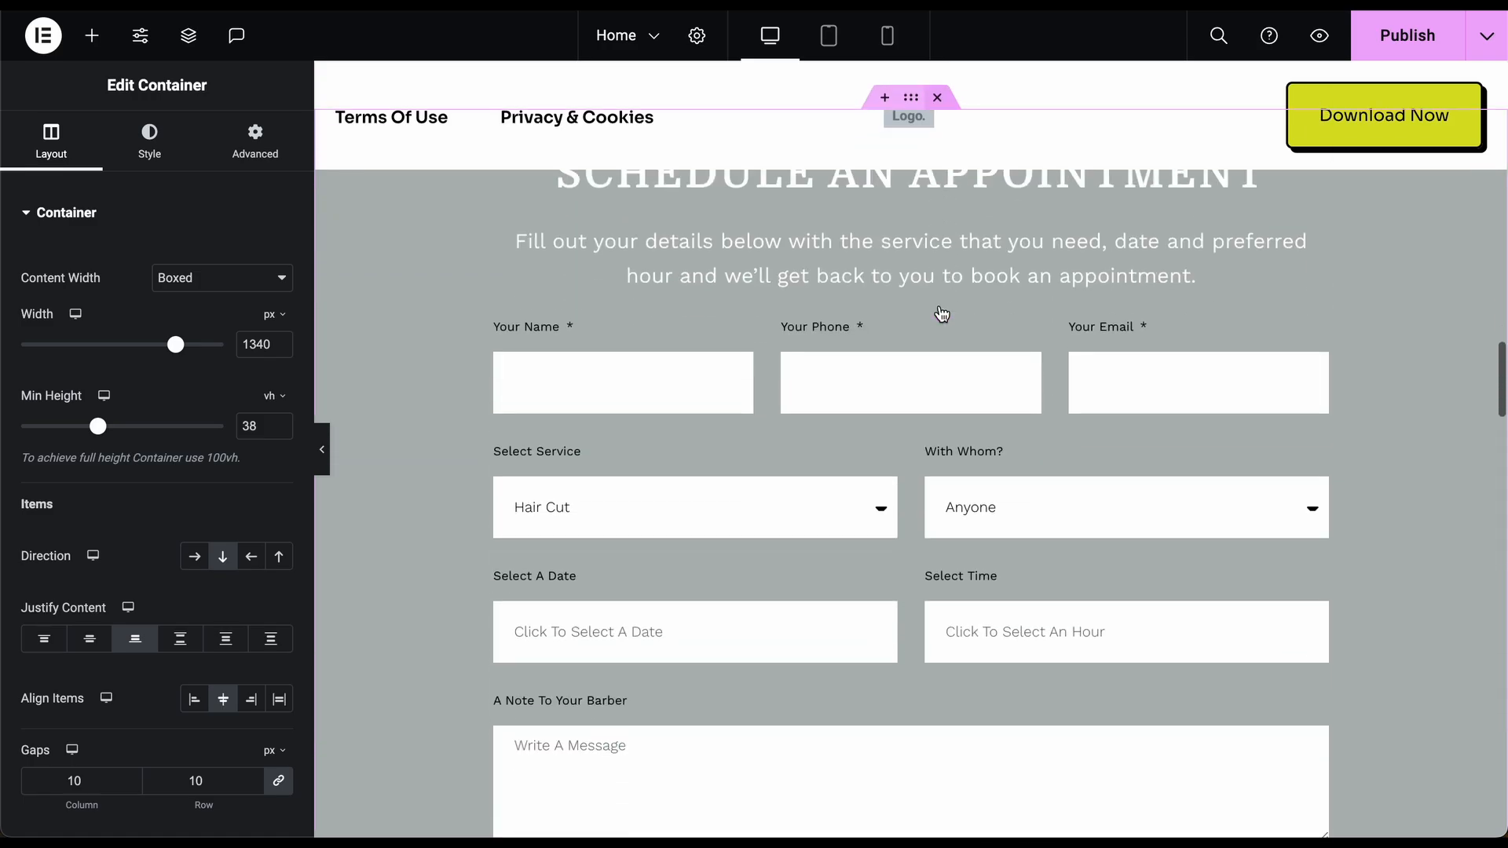
{"action": "scroll", "coordinate": [941, 313], "scroll_direction": "up", "scroll_amount": 6}
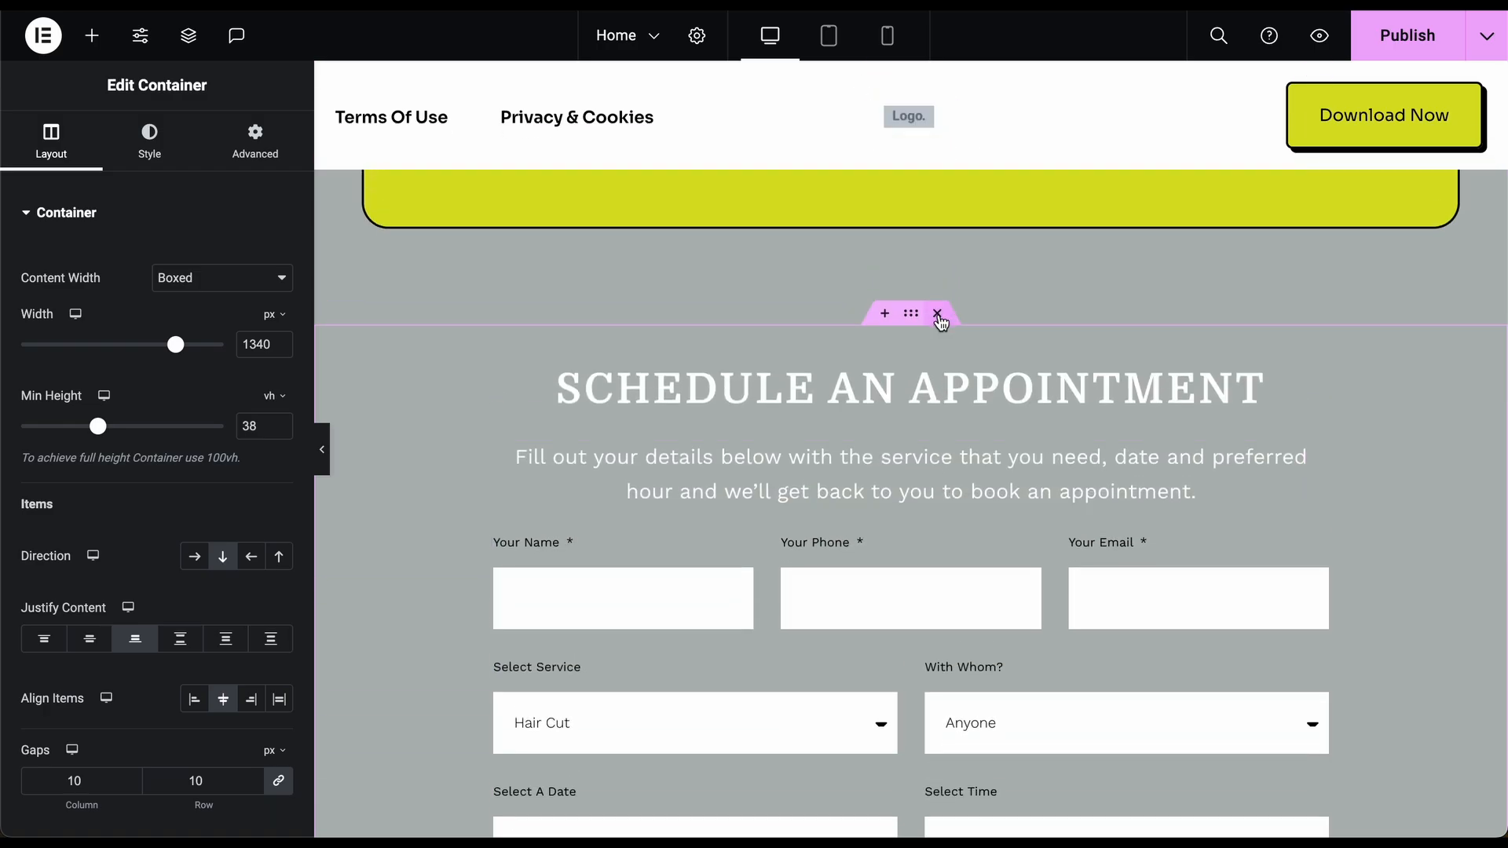
- Delete the Schedule an Appointment section and the Follow Us contact section from the Home page
{"action": "left_click", "coordinate": [938, 315]}
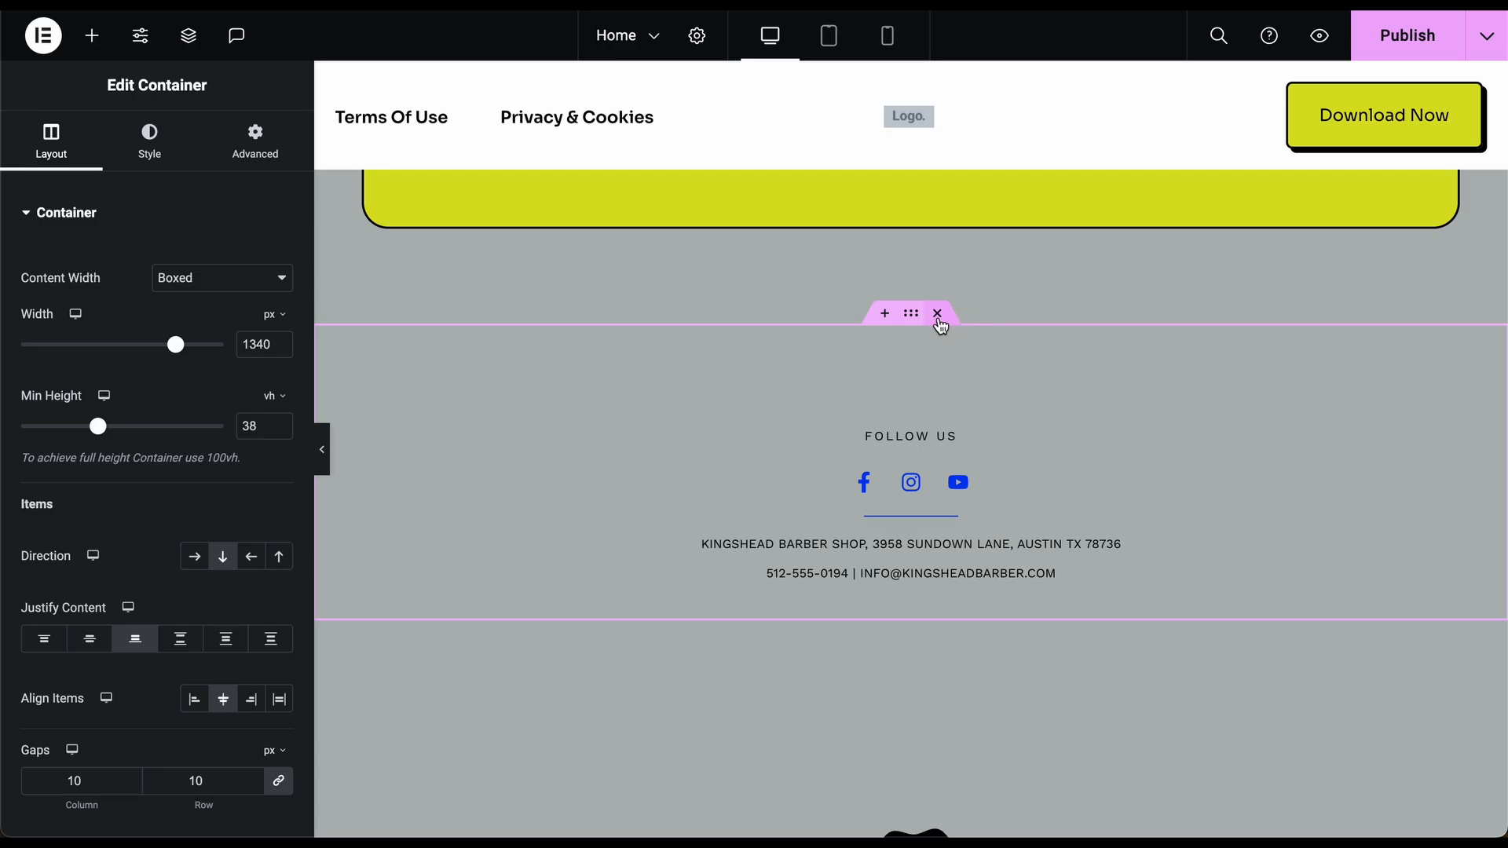
{"action": "left_click", "coordinate": [938, 314]}
{"action": "scroll", "coordinate": [628, 448], "scroll_direction": "up", "scroll_amount": 10}
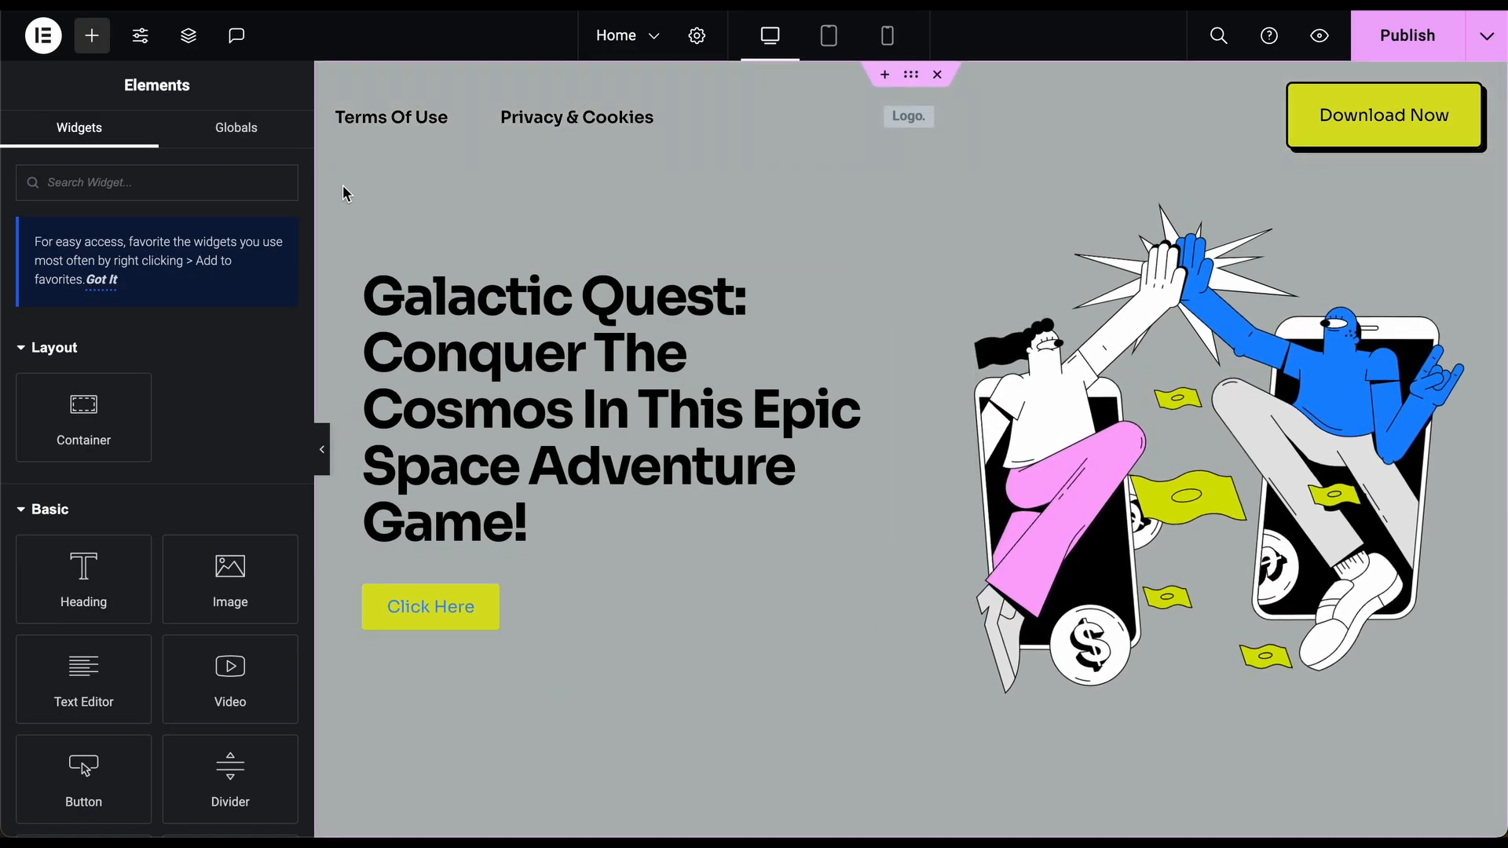
- Set the global Accent #1/Green Element/BG color to bright green #21E03E in the site settings and save the changes
{"action": "left_click", "coordinate": [140, 37]}
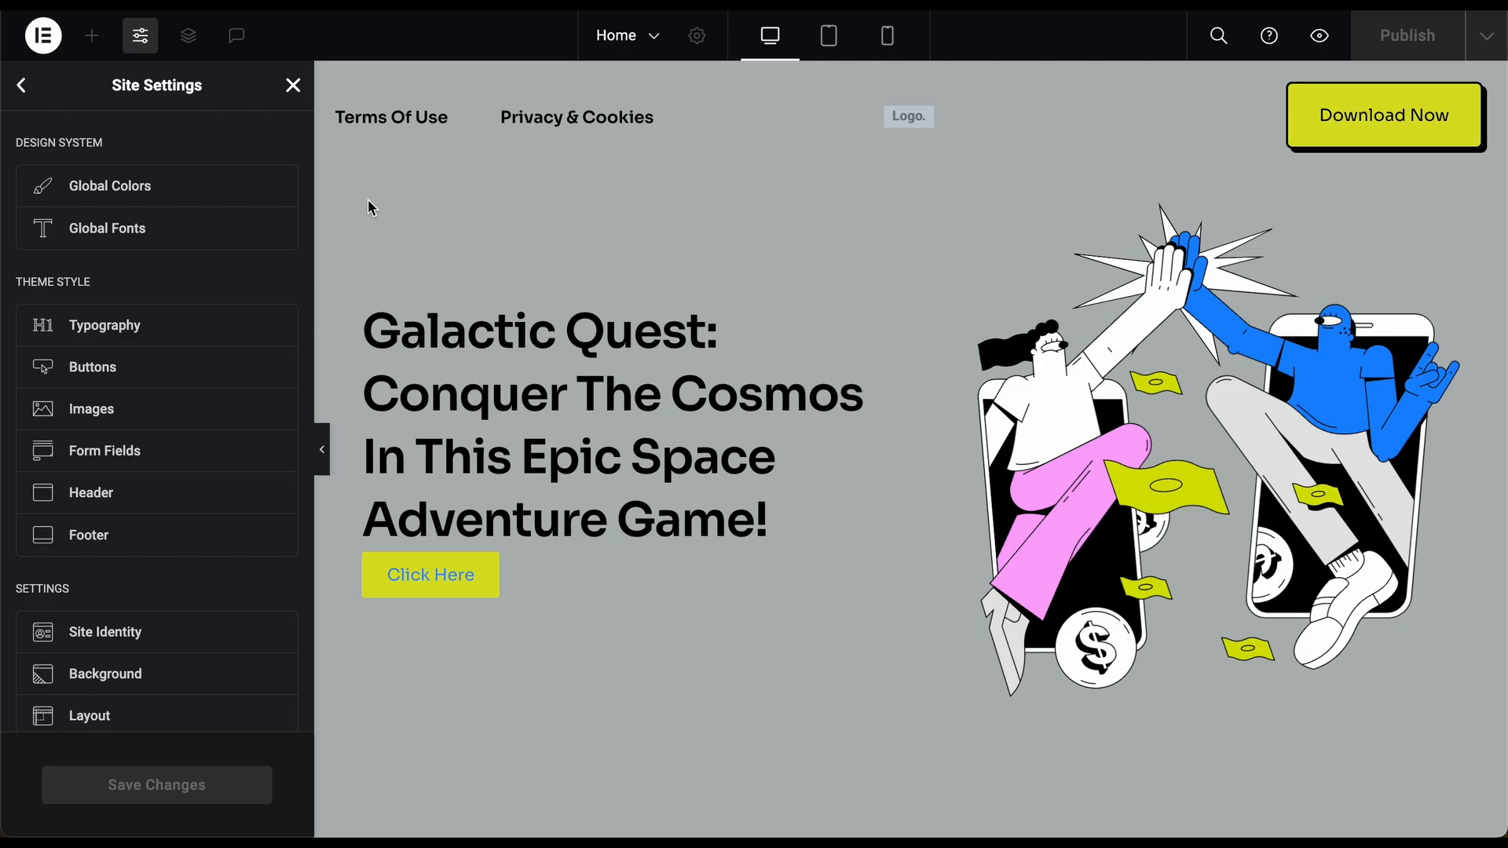
{"action": "left_click", "coordinate": [186, 189]}
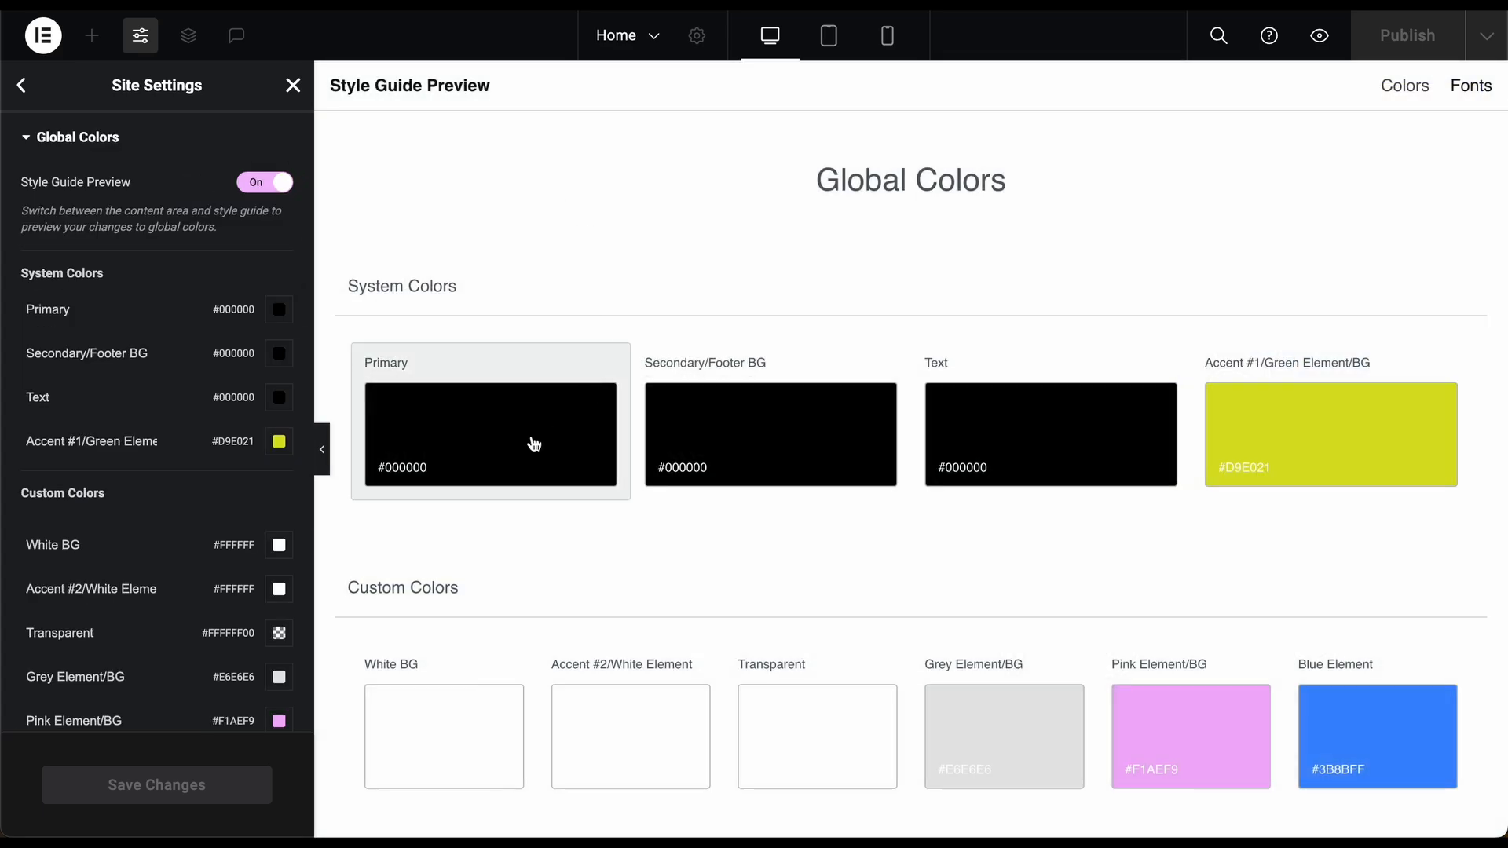
{"action": "scroll", "coordinate": [1313, 486], "scroll_direction": "down", "scroll_amount": 1}
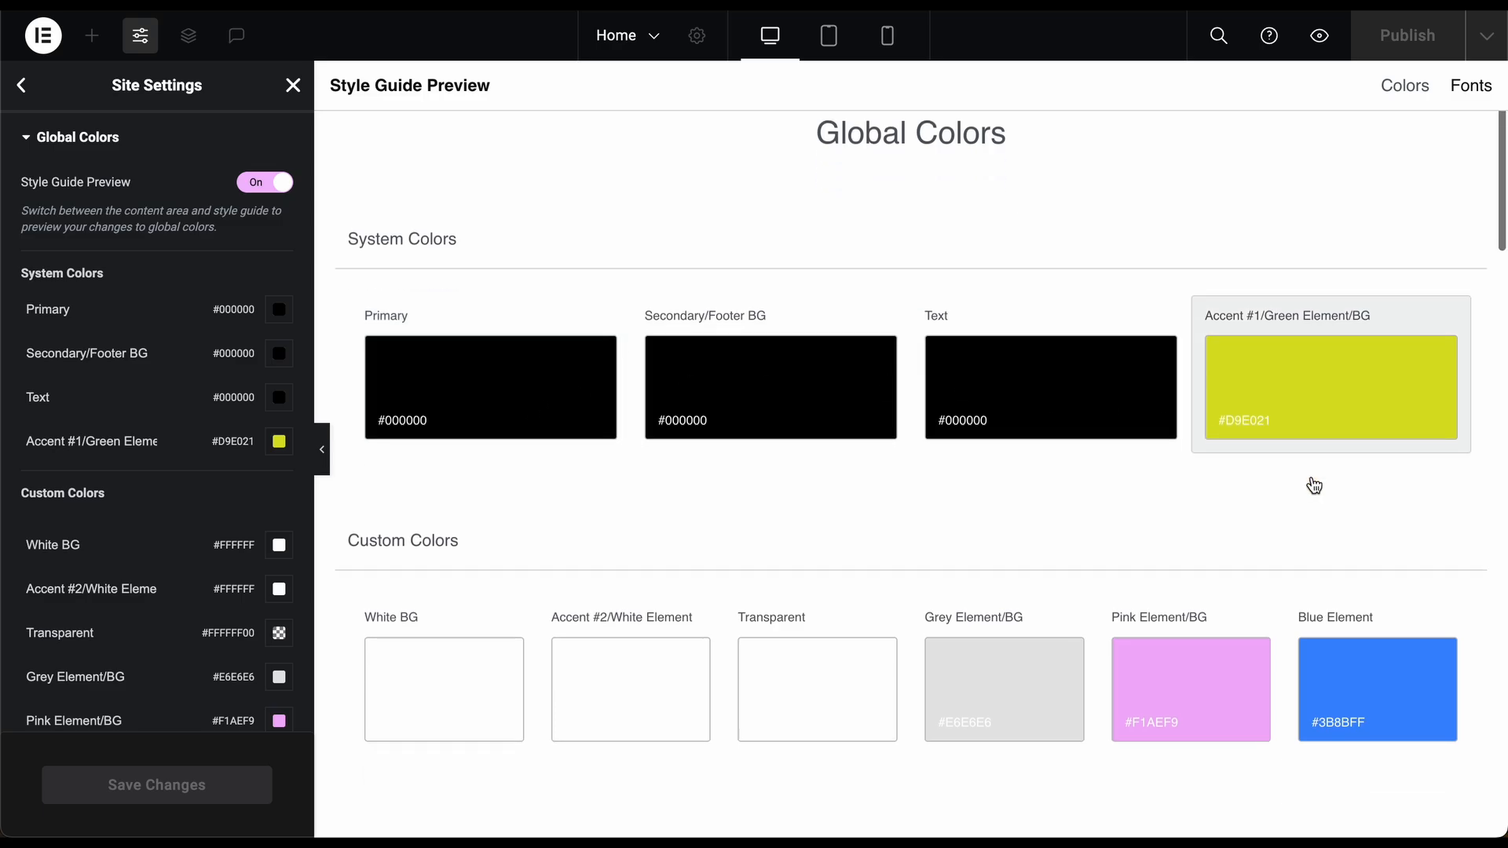
{"action": "scroll", "coordinate": [1313, 486], "scroll_direction": "up", "scroll_amount": 2}
{"action": "left_click", "coordinate": [279, 442]}
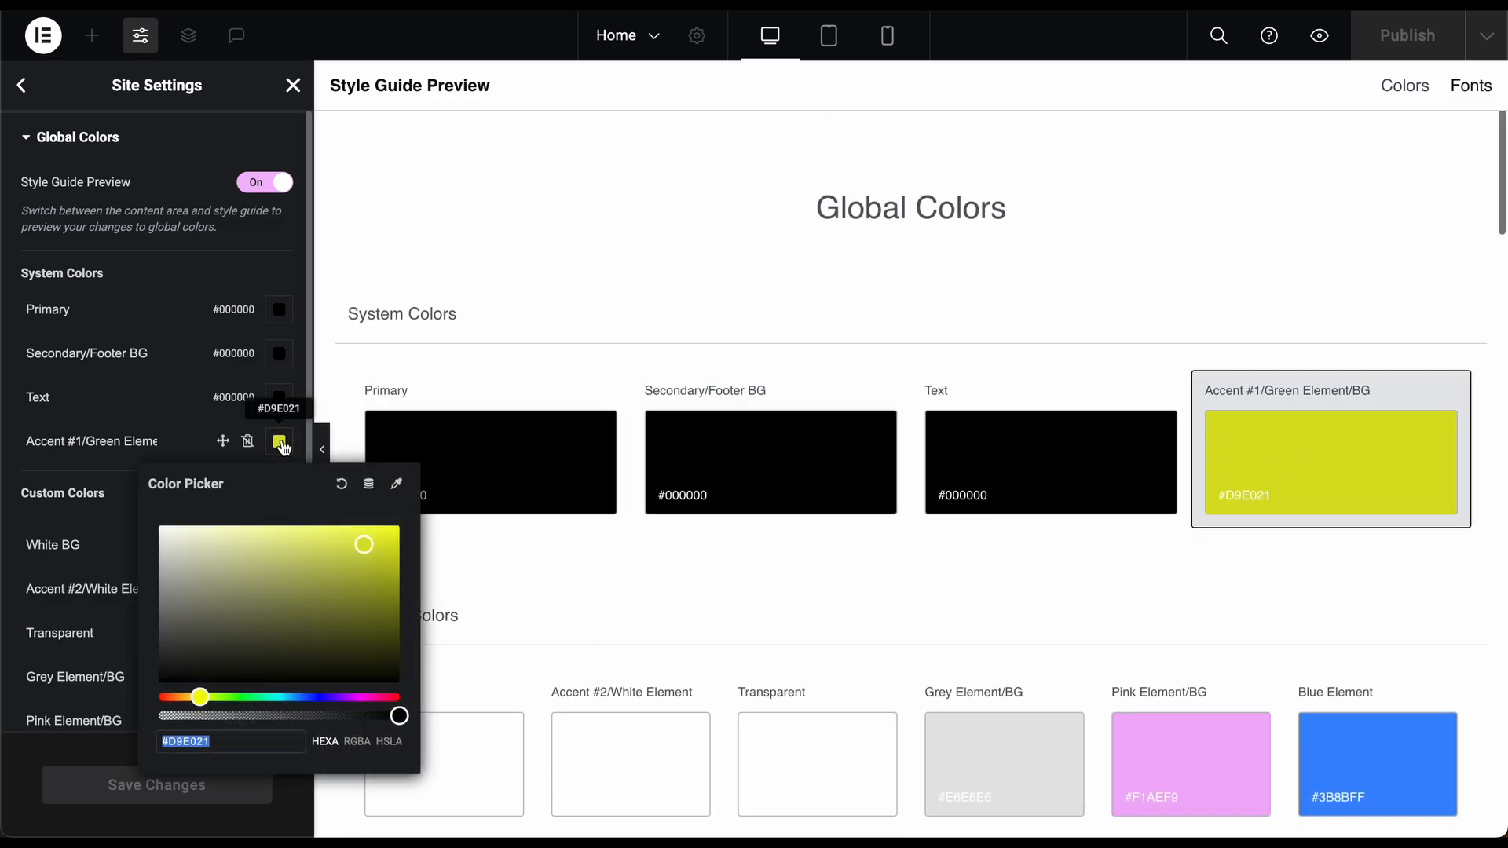
{"action": "left_click", "coordinate": [244, 696]}
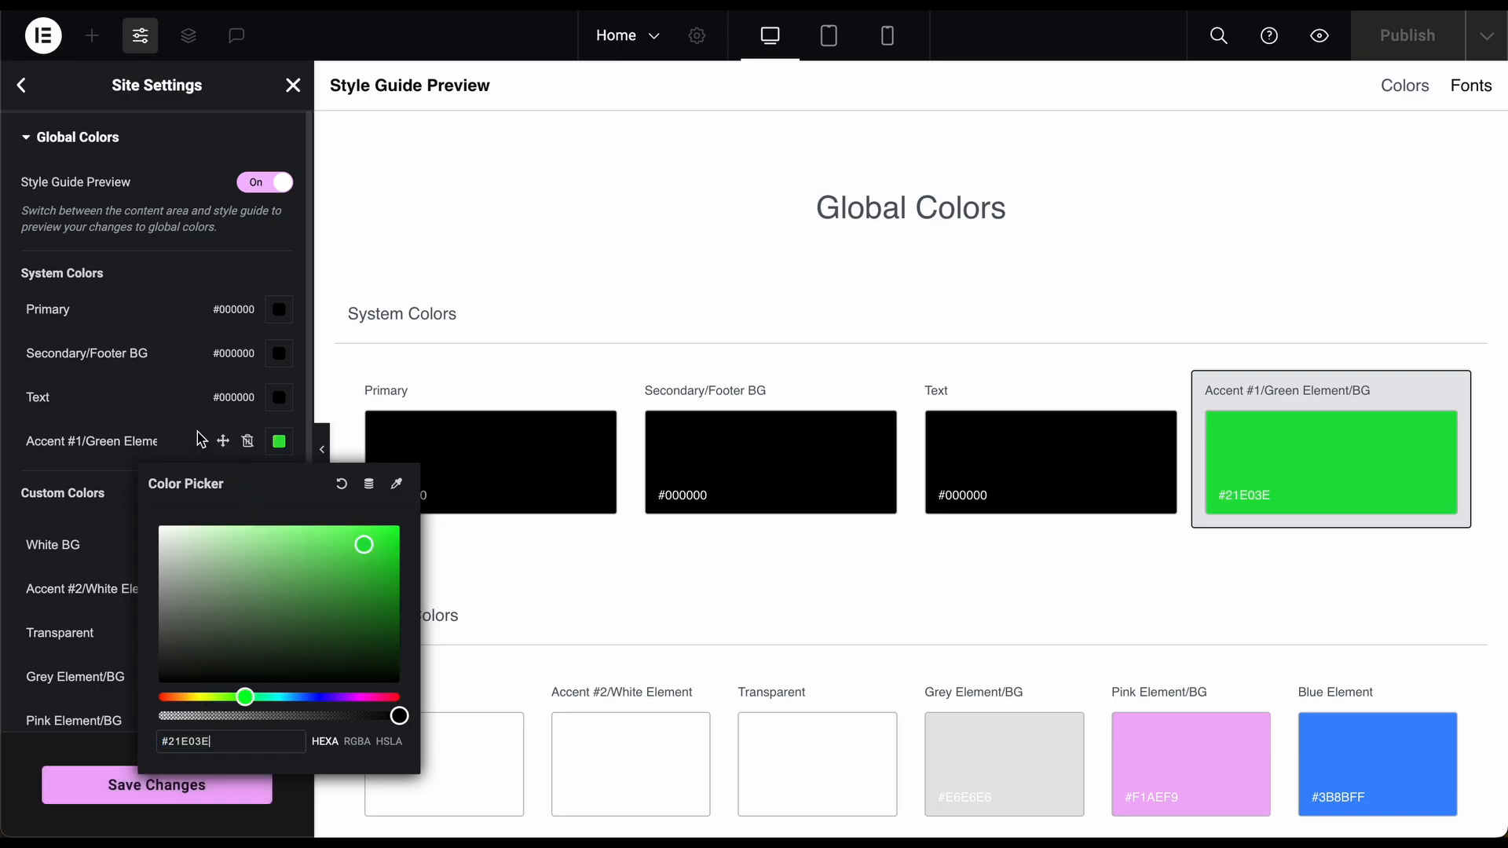
{"action": "left_click", "coordinate": [177, 406]}
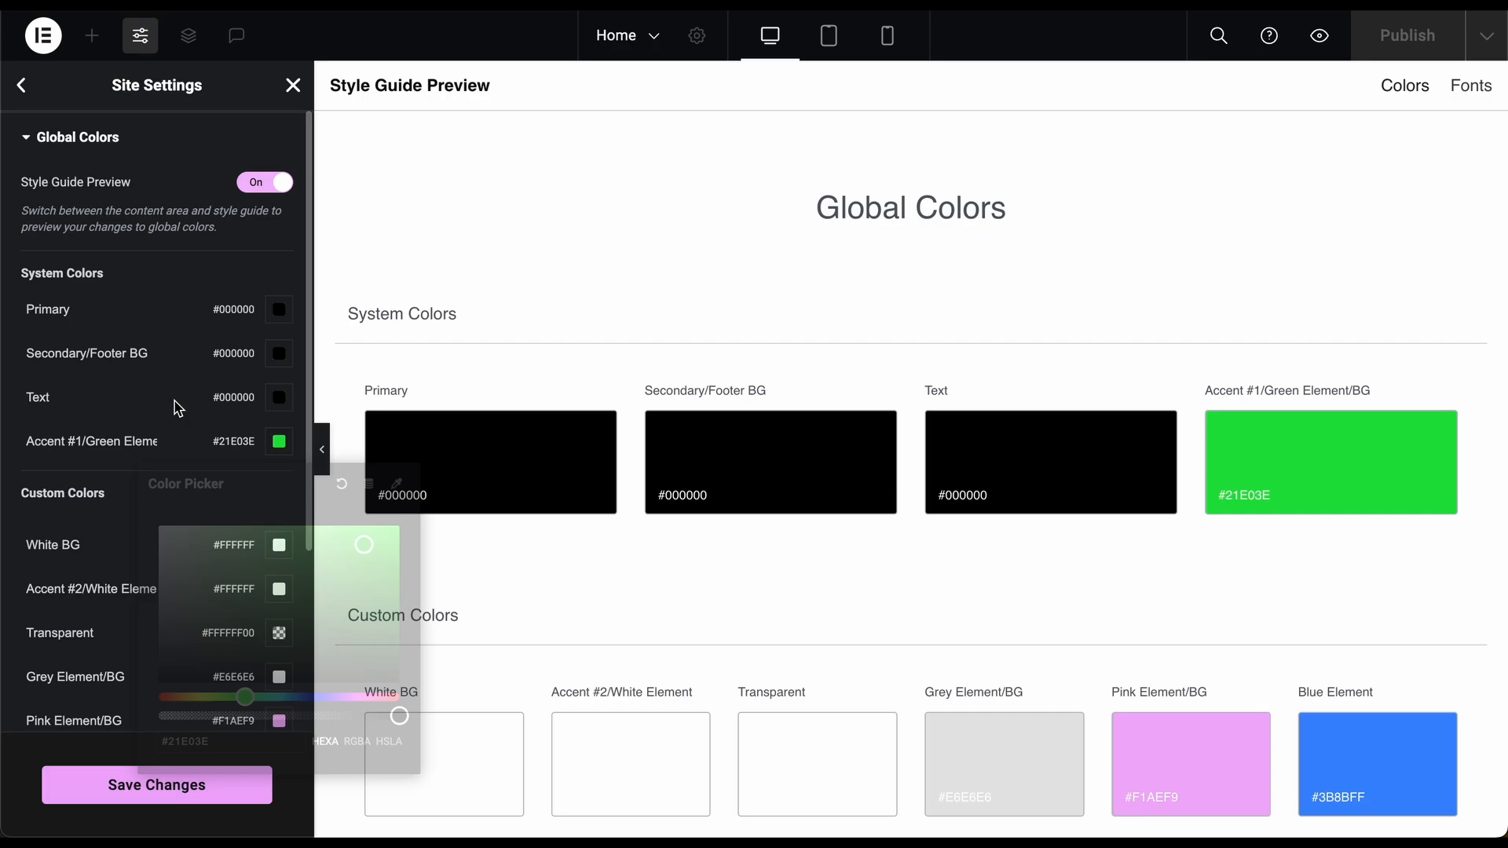
{"action": "left_click", "coordinate": [25, 96]}
{"action": "left_click", "coordinate": [915, 479]}
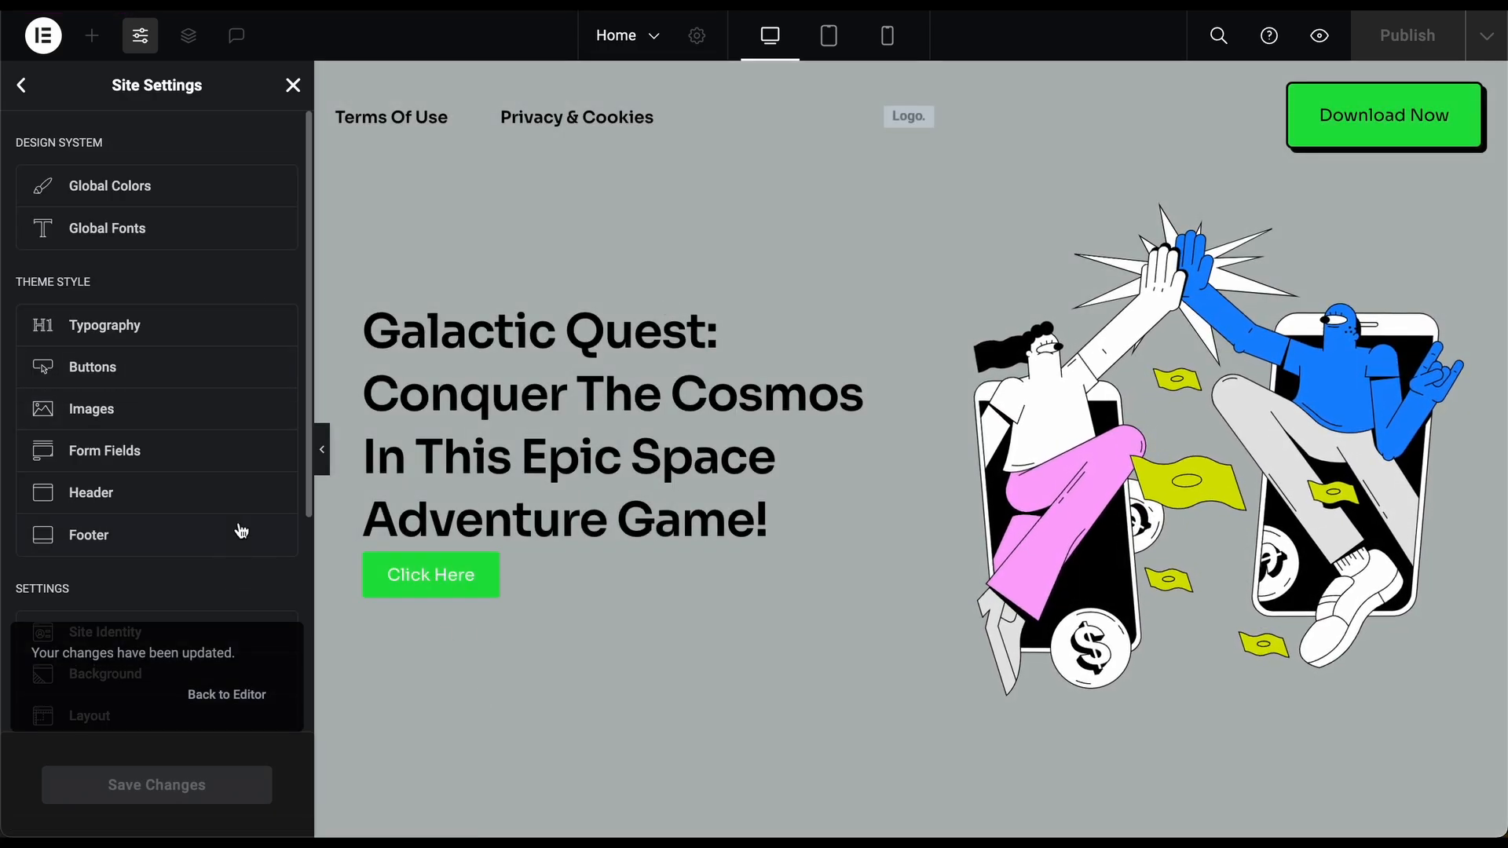
- Look through the remaining site settings, such as Site Identity, Background and Layout
{"action": "scroll", "coordinate": [241, 532], "scroll_direction": "down", "scroll_amount": 4}
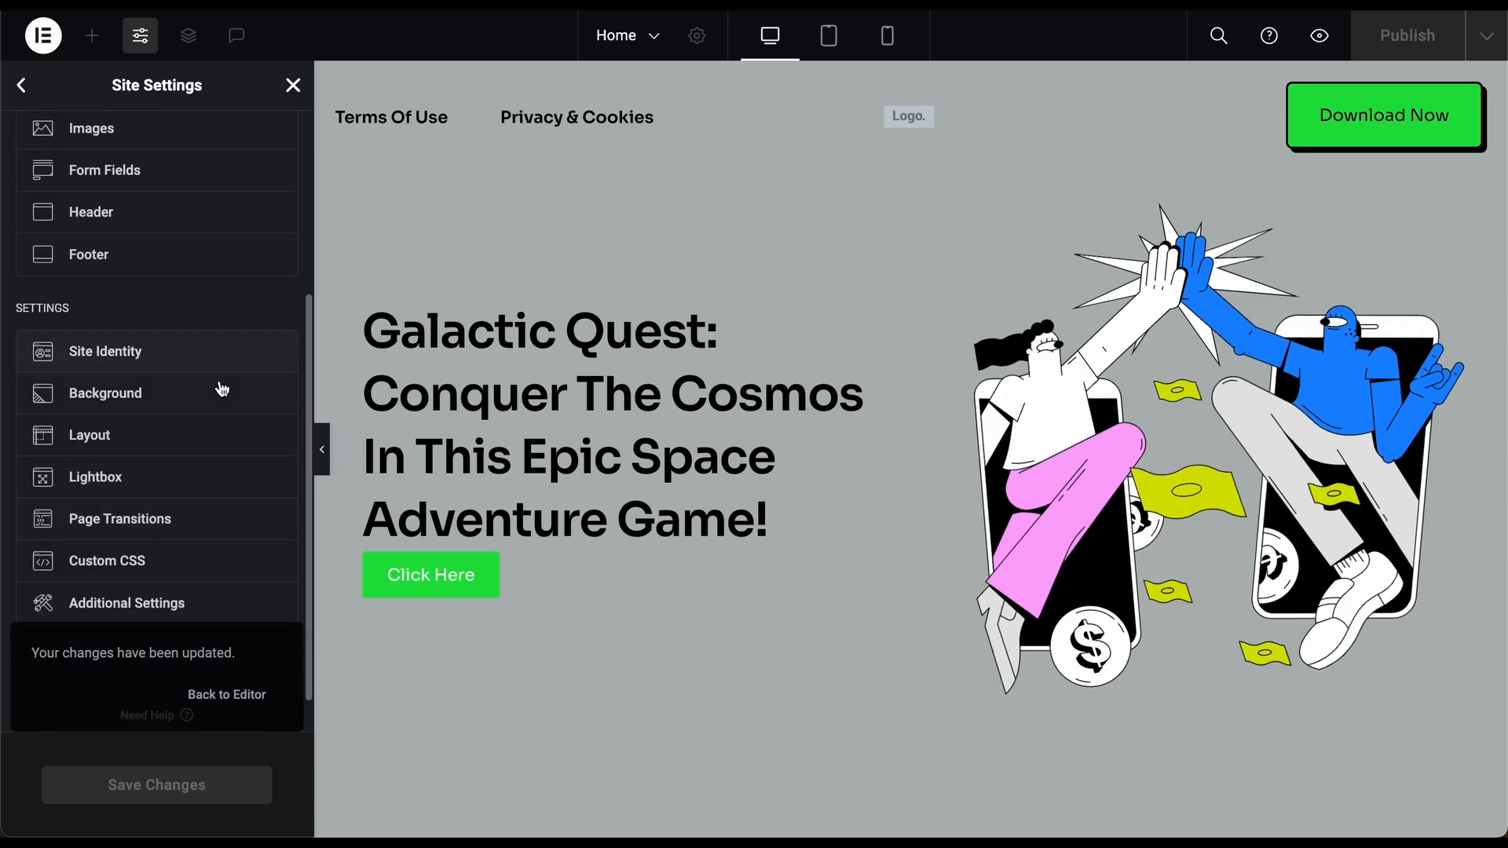
- Open the site-wide Background settings and look over the home page sections with the existing background
{"action": "left_click", "coordinate": [222, 391]}
{"action": "scroll", "coordinate": [417, 420], "scroll_direction": "down", "scroll_amount": 5}
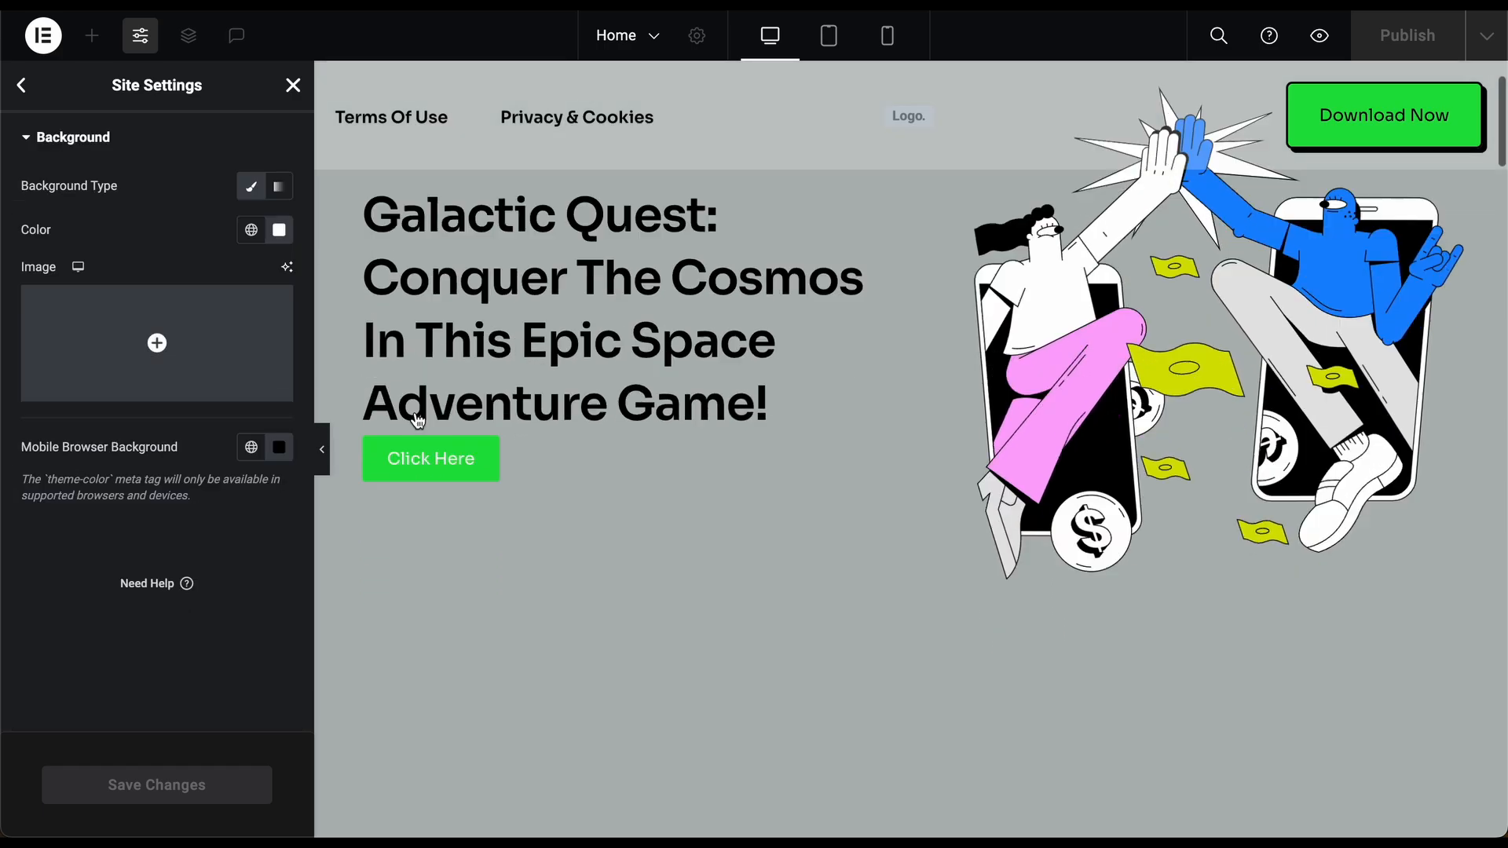
{"action": "scroll", "coordinate": [417, 419], "scroll_direction": "down", "scroll_amount": 8}
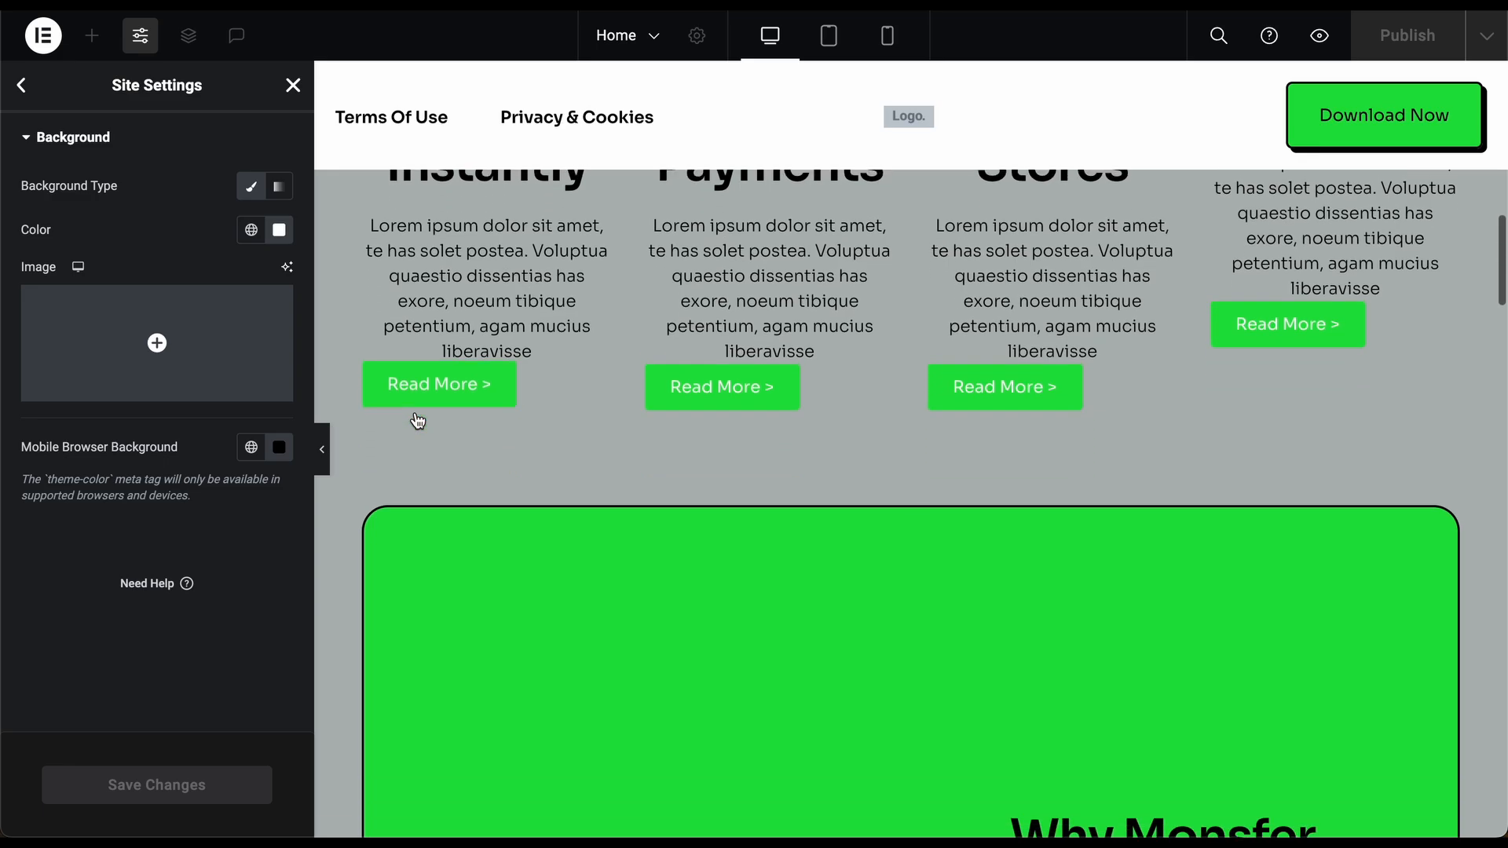
{"action": "scroll", "coordinate": [415, 412], "scroll_direction": "down", "scroll_amount": 10}
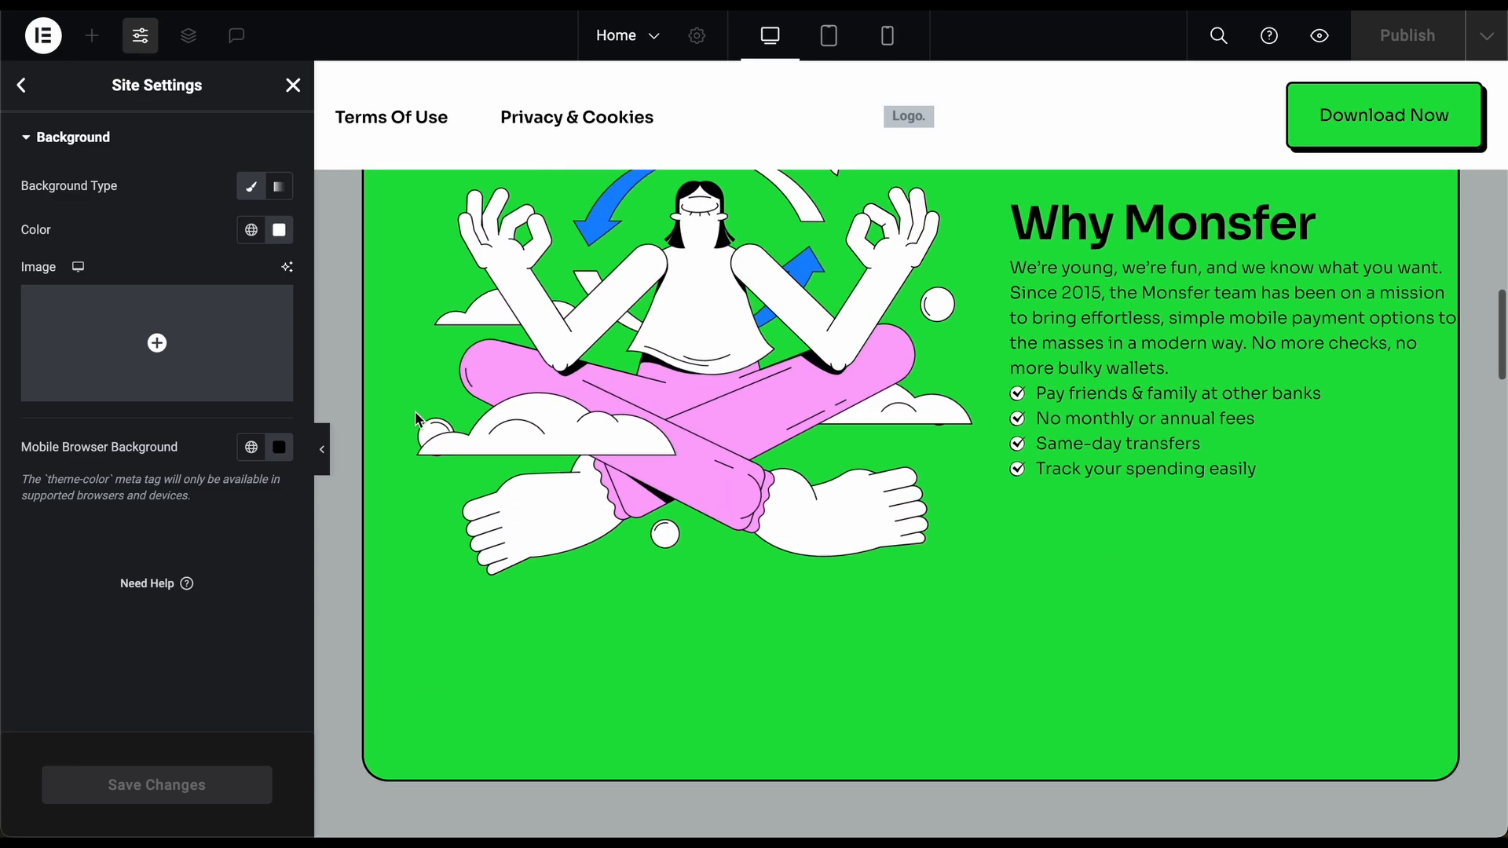
{"action": "scroll", "coordinate": [414, 411], "scroll_direction": "up", "scroll_amount": 20}
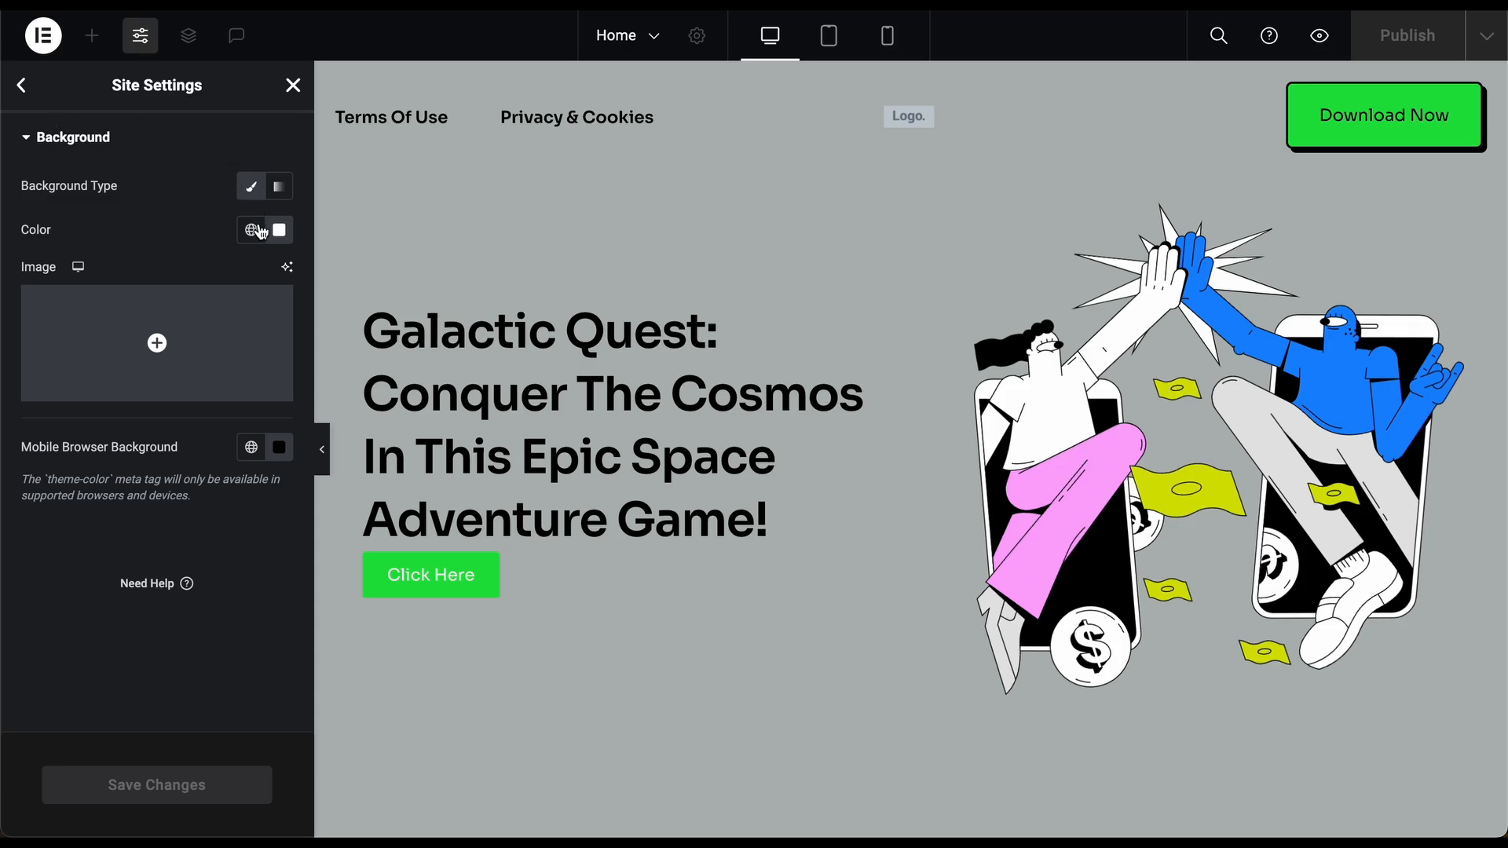
- Try red tints as the solid site background color, settling on #FFFAFA
{"action": "left_click", "coordinate": [279, 231]}
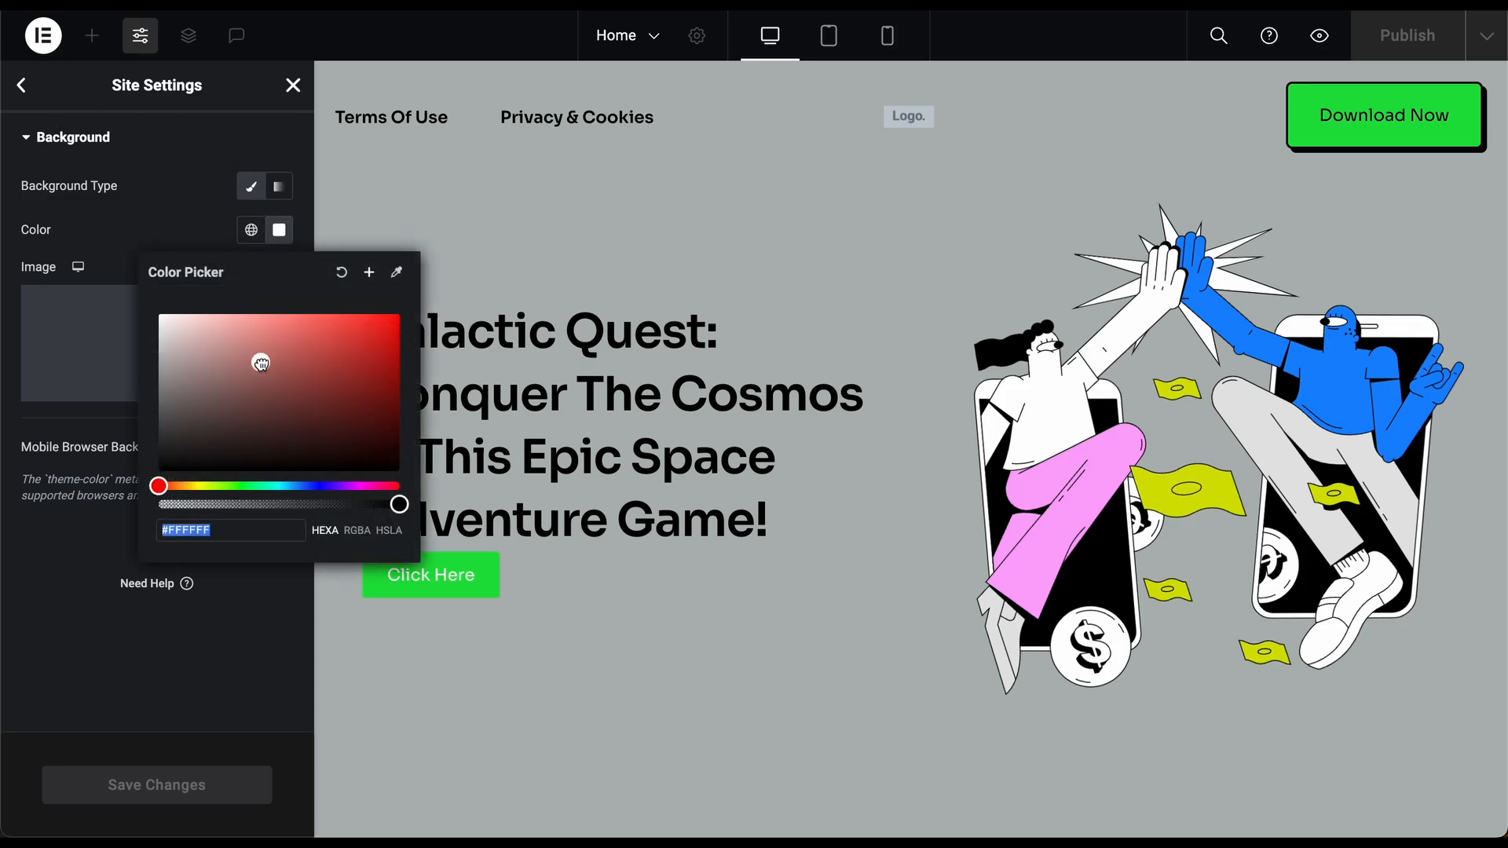
{"action": "type", "text": "#FF0000"}
{"action": "left_click_drag", "start_coordinate": [326, 377], "coordinate": [415, 292]}
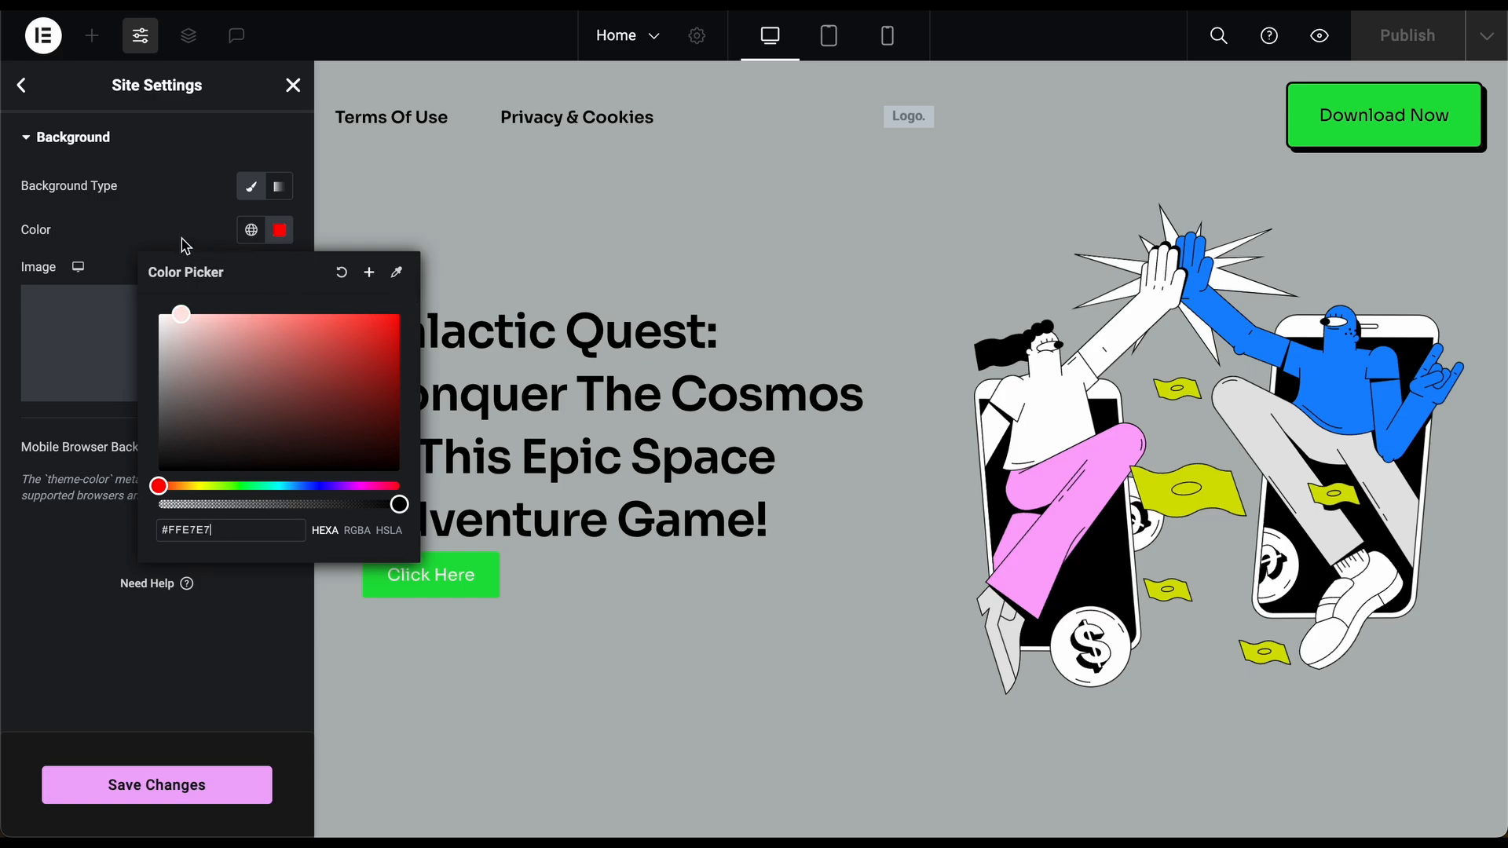
{"action": "left_click", "coordinate": [194, 209]}
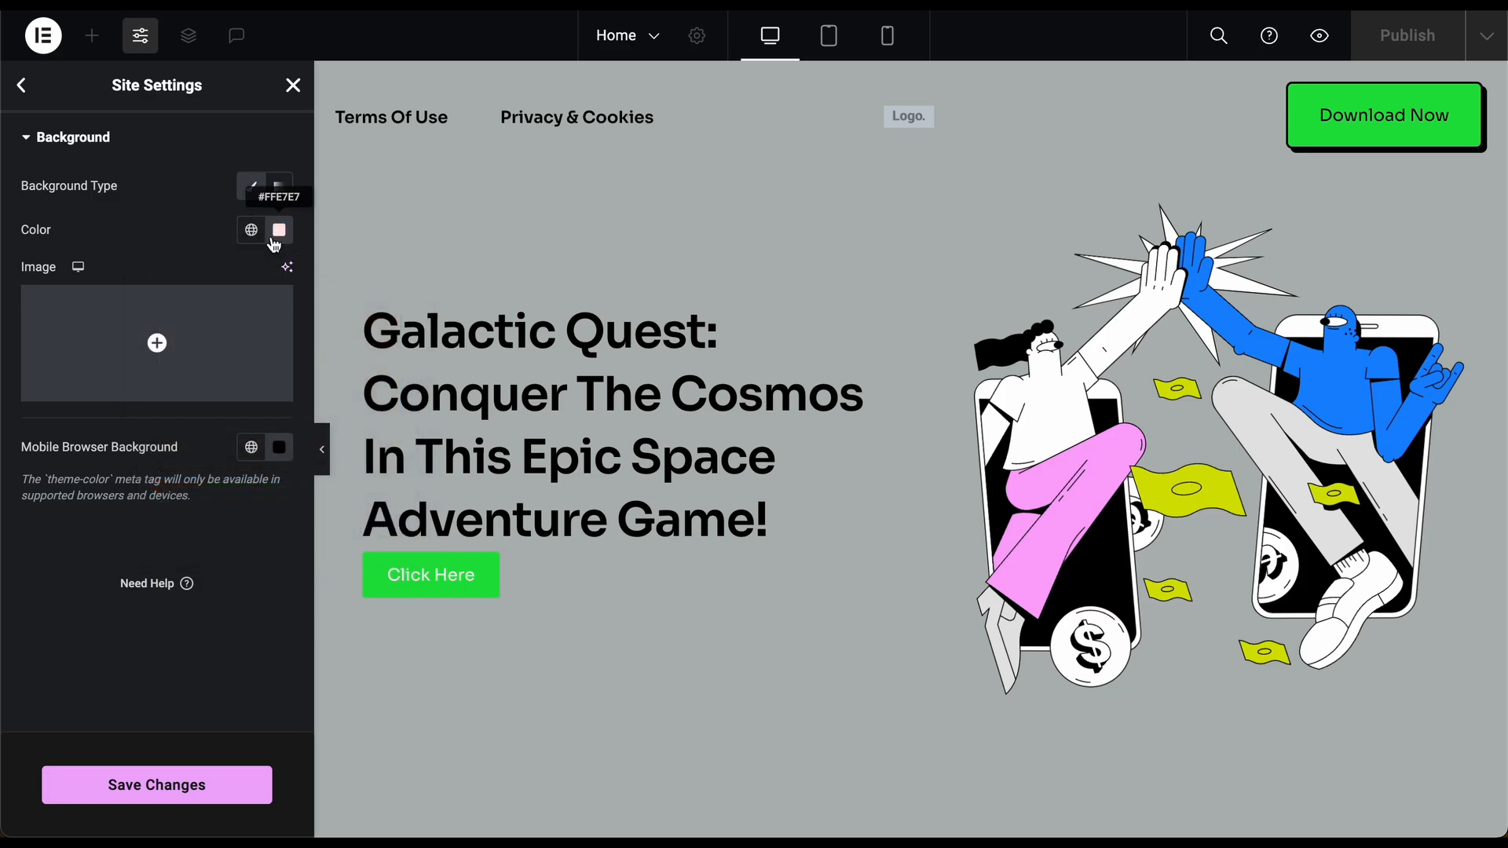
{"action": "left_click", "coordinate": [275, 235]}
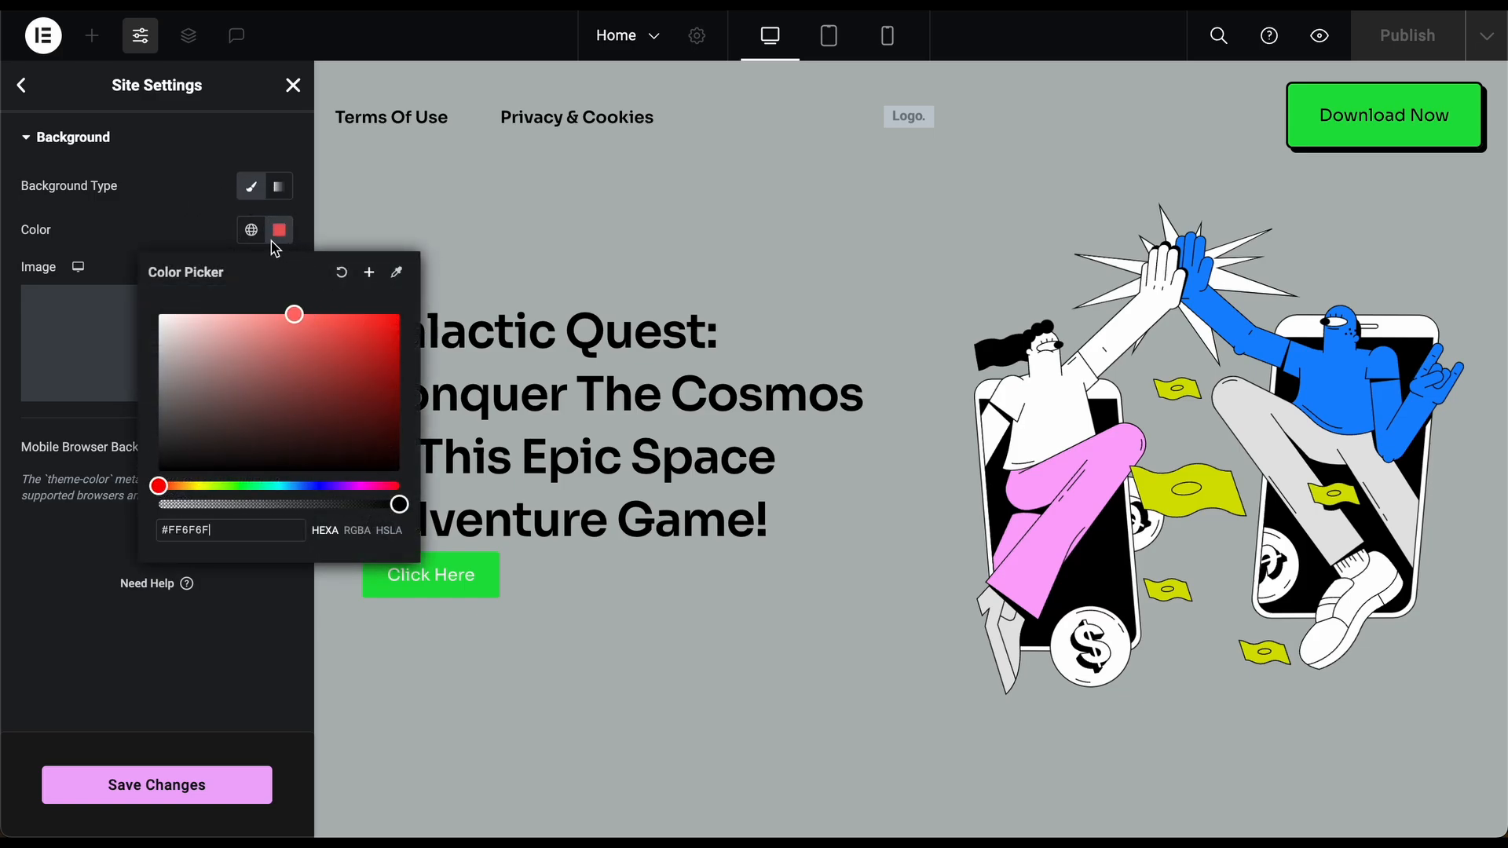
{"action": "left_click", "coordinate": [192, 202]}
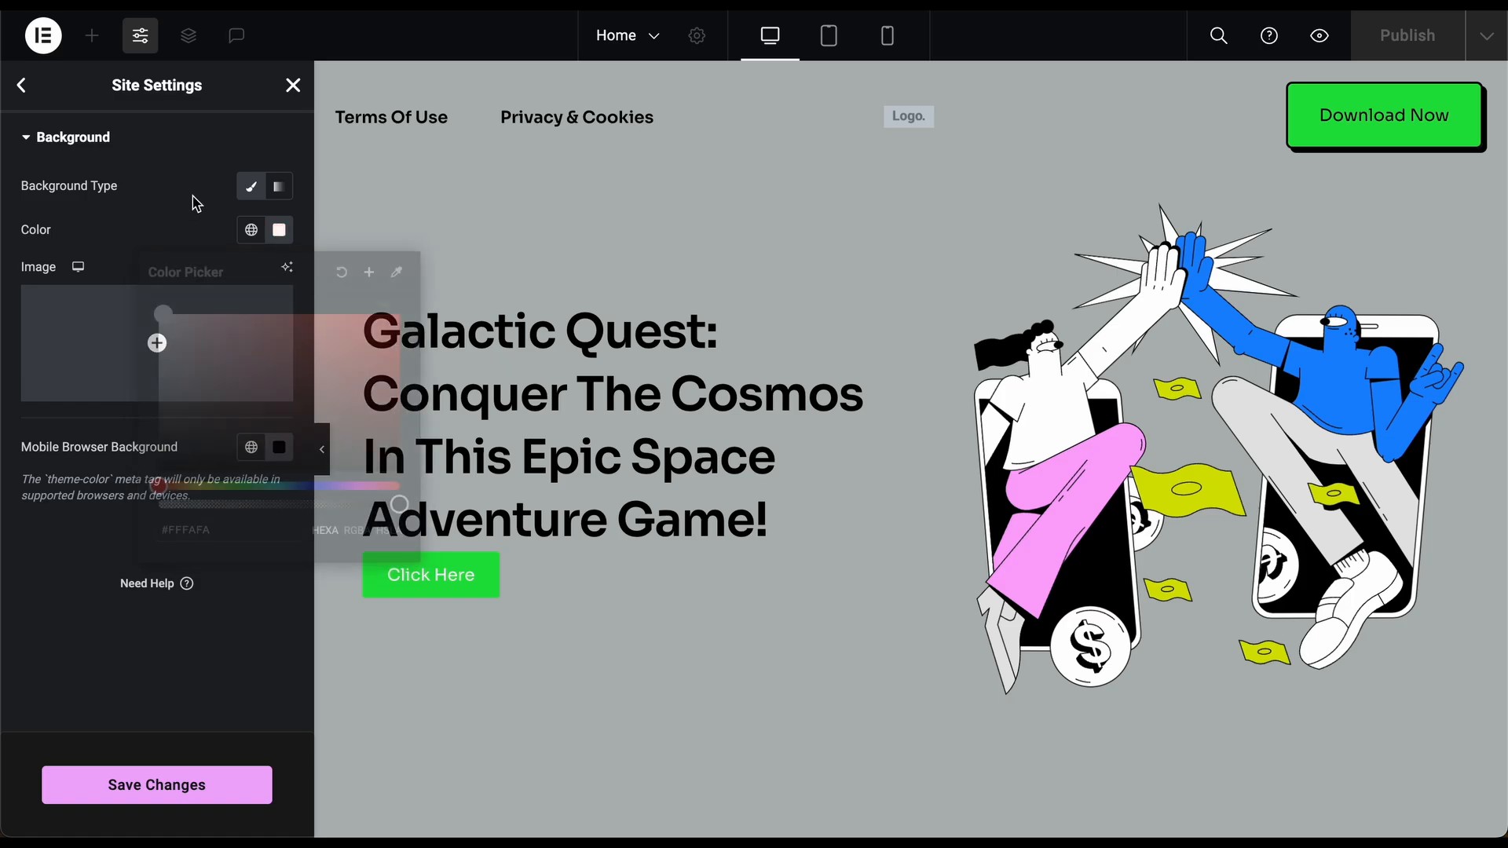
- Change the site background type to gradient, make its first color white, and check it along the page
{"action": "left_click", "coordinate": [284, 190]}
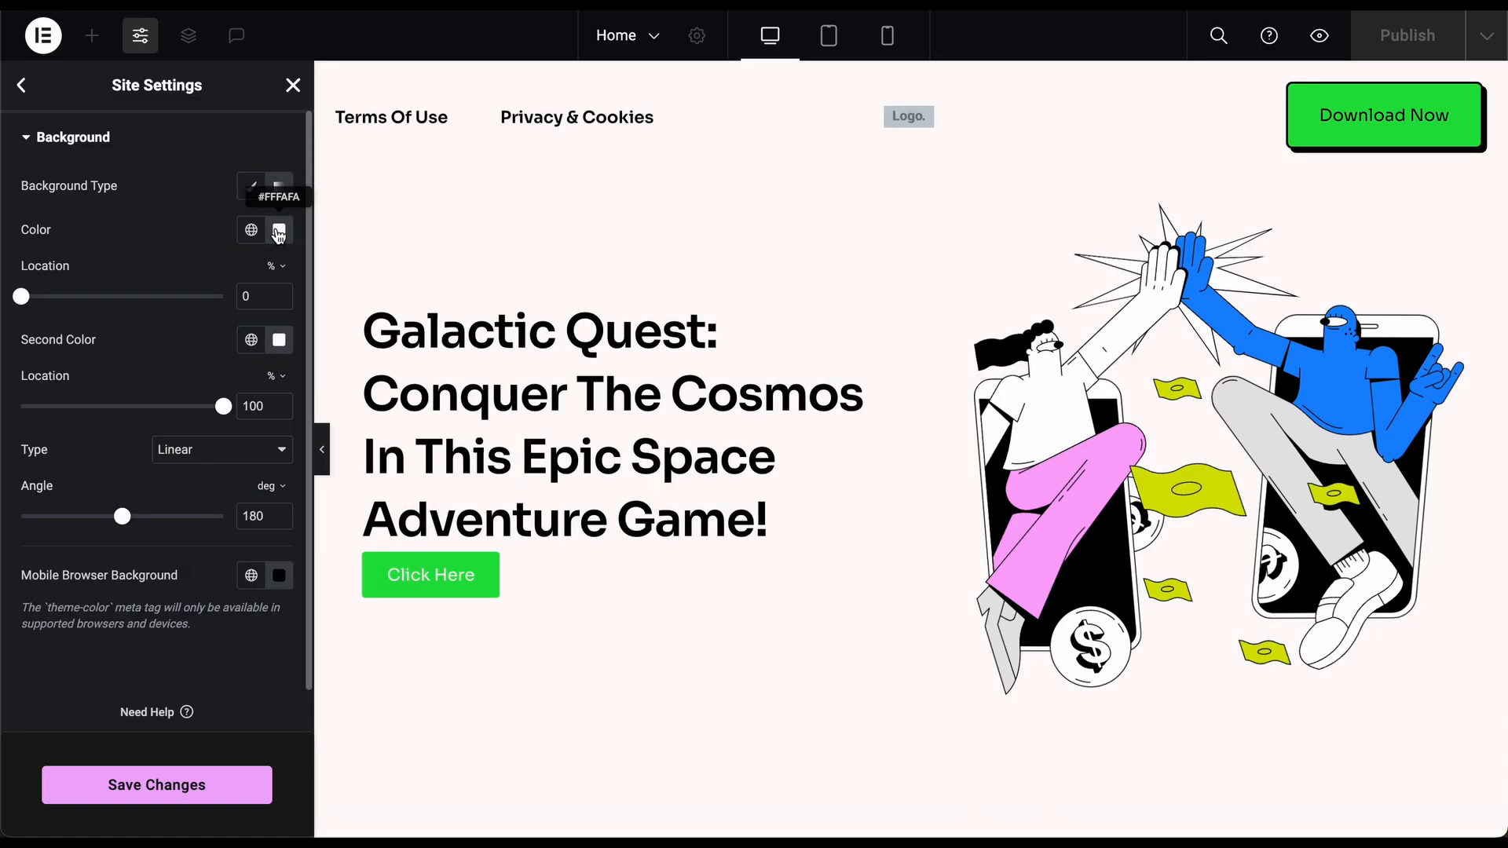
{"action": "left_click", "coordinate": [278, 231]}
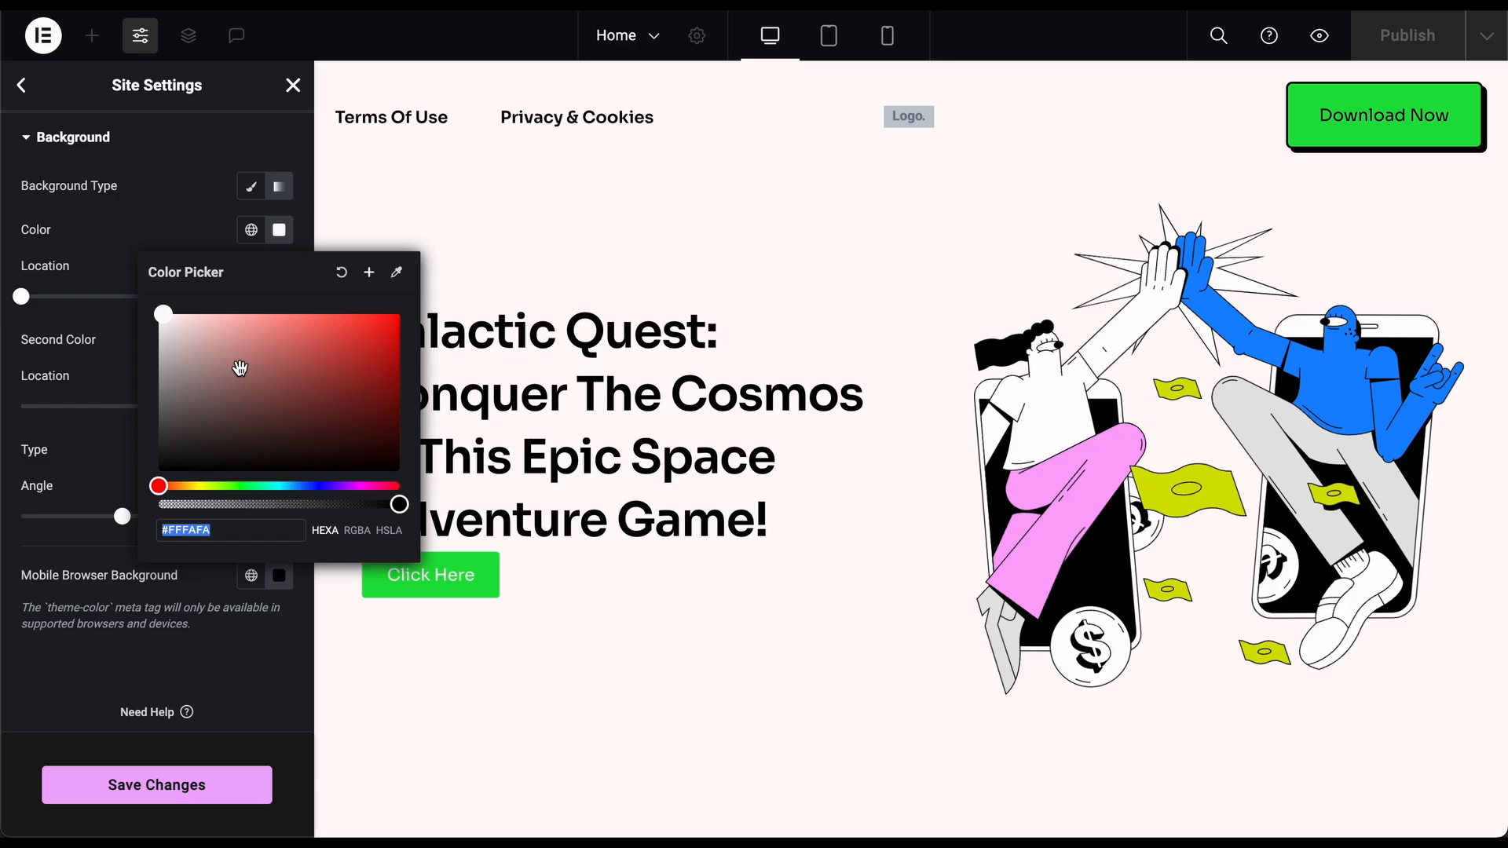
{"action": "left_click", "coordinate": [146, 229]}
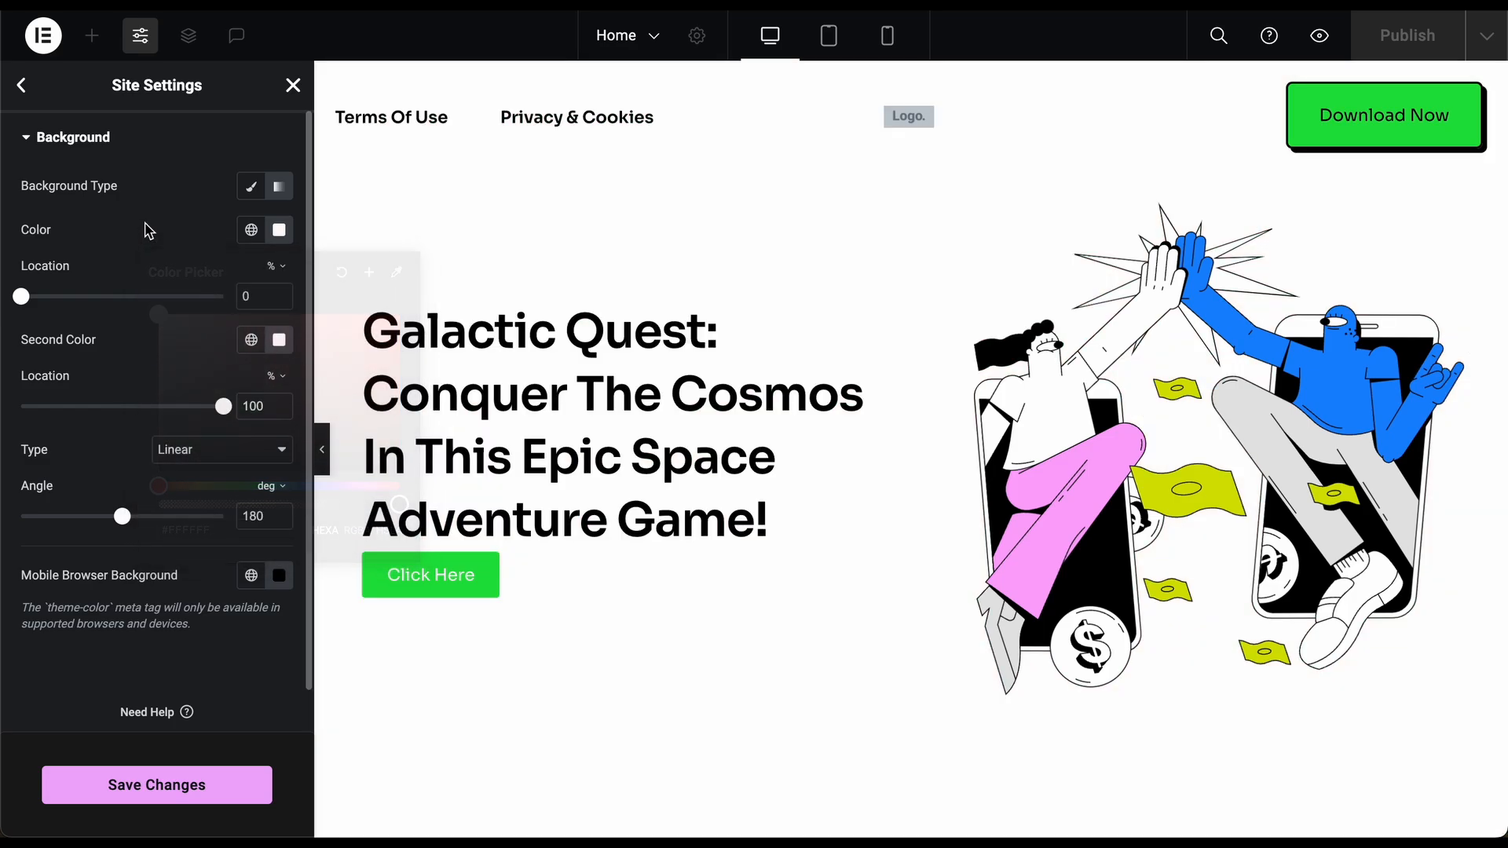
{"action": "scroll", "coordinate": [444, 352], "scroll_direction": "down", "scroll_amount": 6}
{"action": "scroll", "coordinate": [445, 357], "scroll_direction": "down", "scroll_amount": 15}
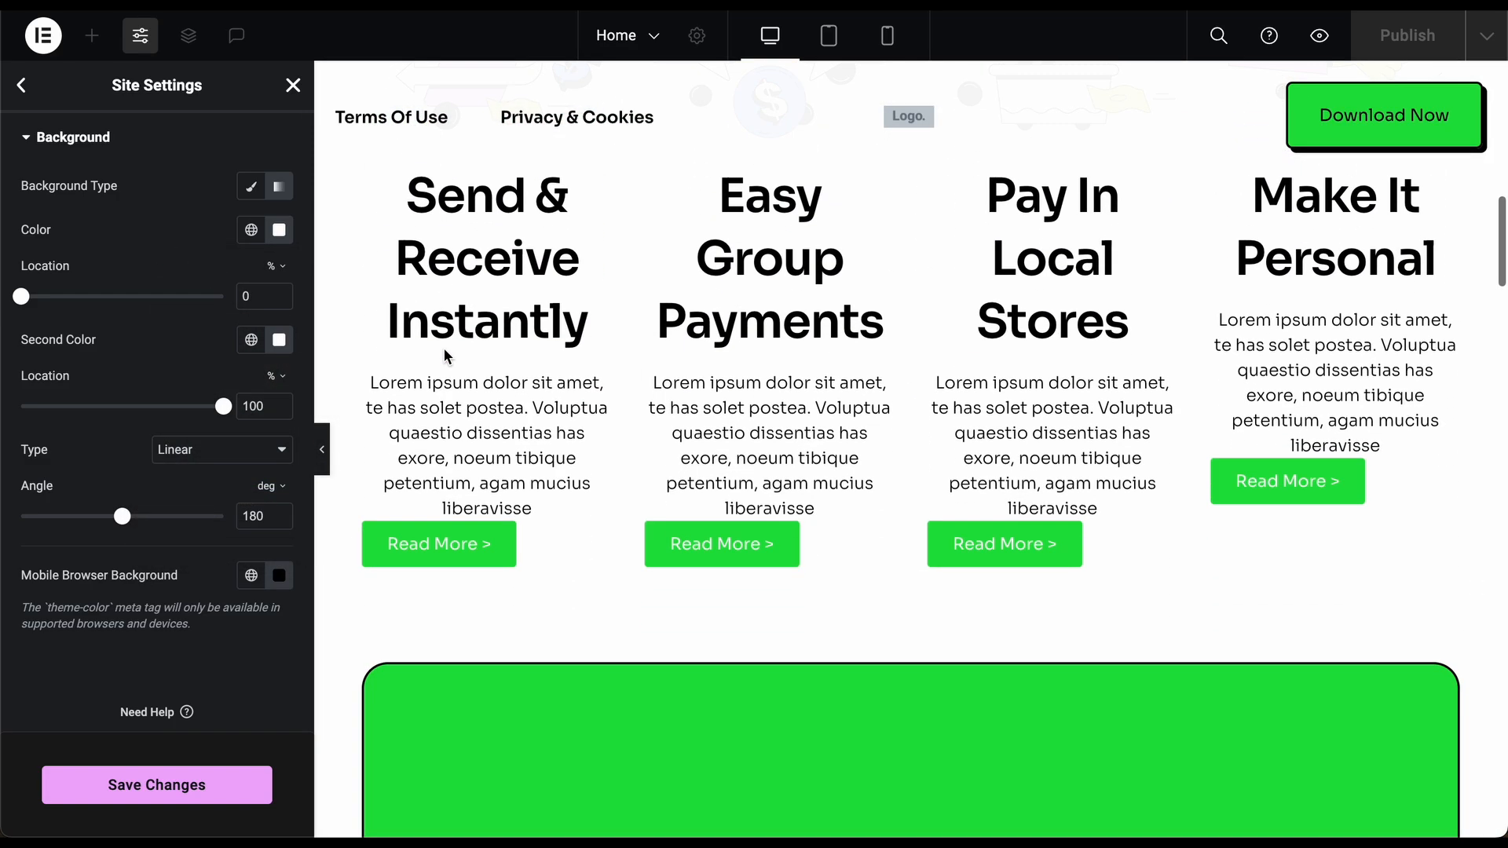
{"action": "scroll", "coordinate": [444, 355], "scroll_direction": "up", "scroll_amount": 8}
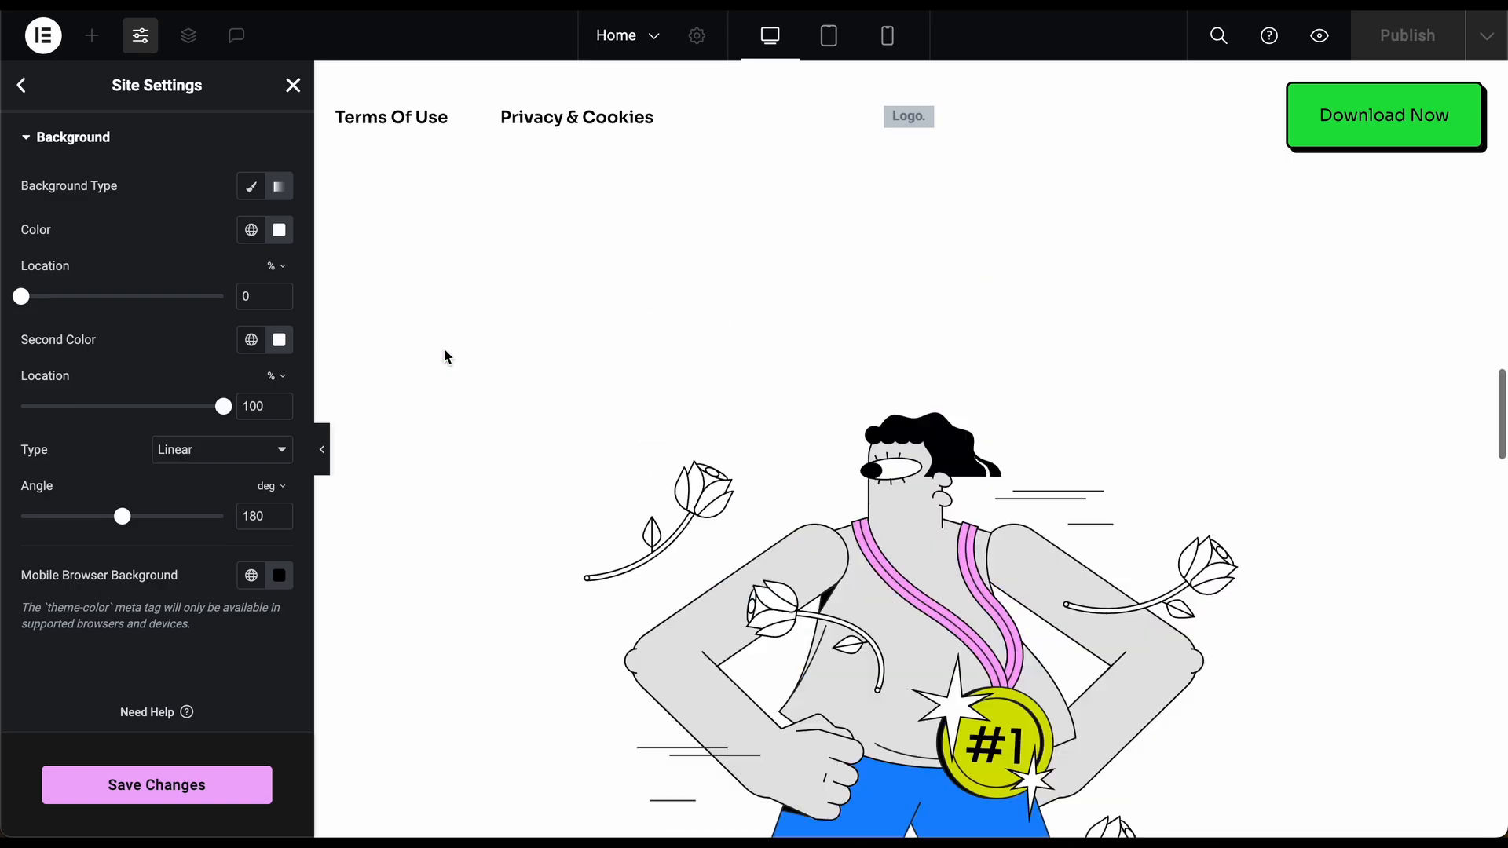
- Set the background gradient's second color to light green #8CFF76 and check it at the start of the page
{"action": "left_click", "coordinate": [279, 340]}
{"action": "left_click_drag", "start_coordinate": [281, 476], "coordinate": [293, 422]}
{"action": "left_click", "coordinate": [233, 596]}
{"action": "left_click_drag", "start_coordinate": [283, 519], "coordinate": [262, 423]}
{"action": "scroll", "coordinate": [530, 482], "scroll_direction": "up", "scroll_amount": 8}
{"action": "scroll", "coordinate": [531, 487], "scroll_direction": "up", "scroll_amount": 5}
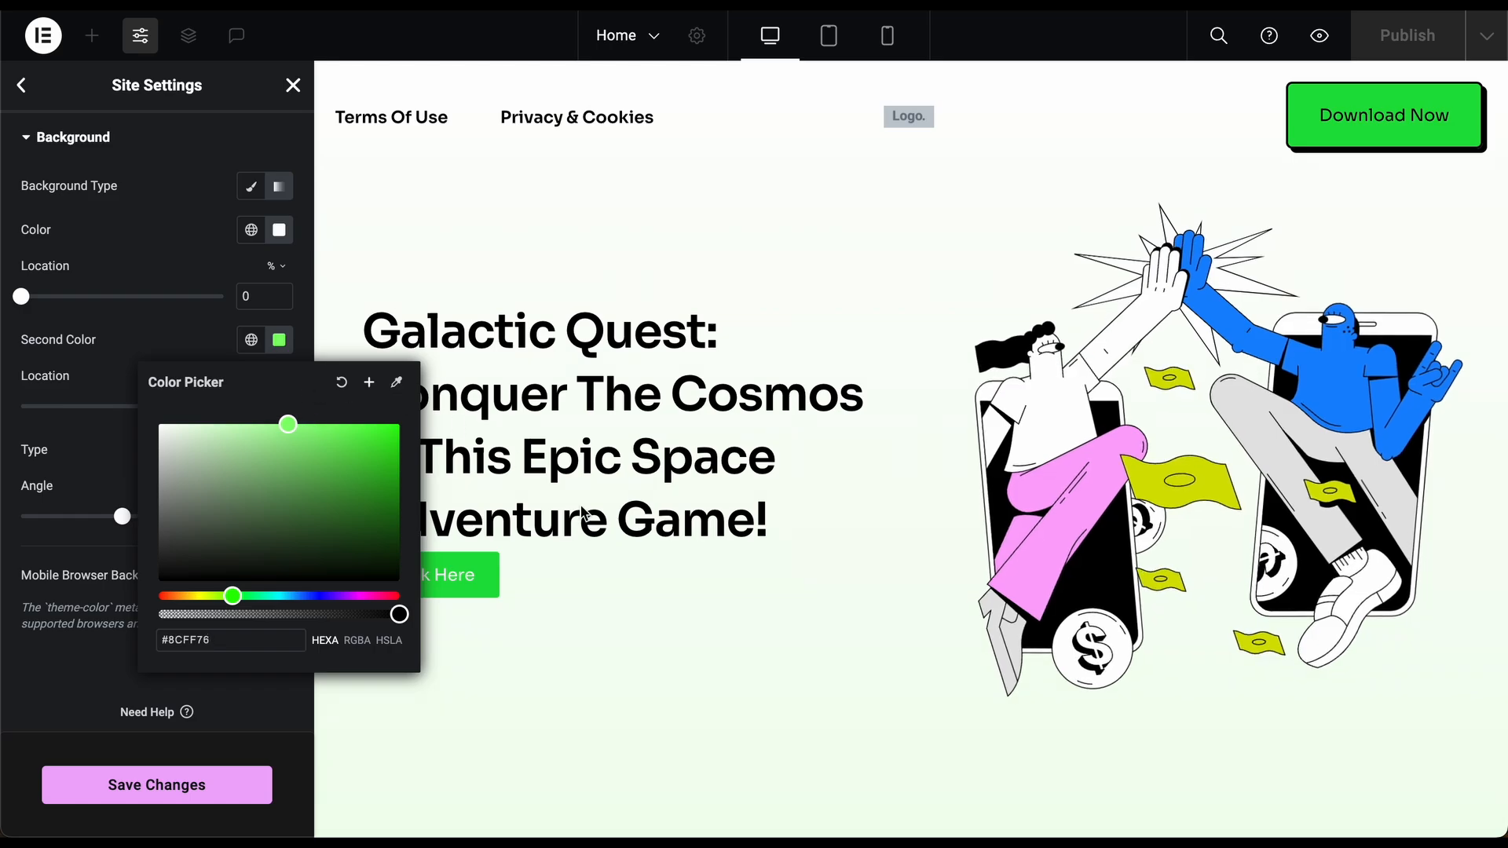
- Shift the gradient's second color to yellow #F0FF76, comparing hues along the page, and close the color picker
{"action": "scroll", "coordinate": [579, 522], "scroll_direction": "down", "scroll_amount": 5}
{"action": "left_click_drag", "start_coordinate": [219, 594], "coordinate": [212, 595]}
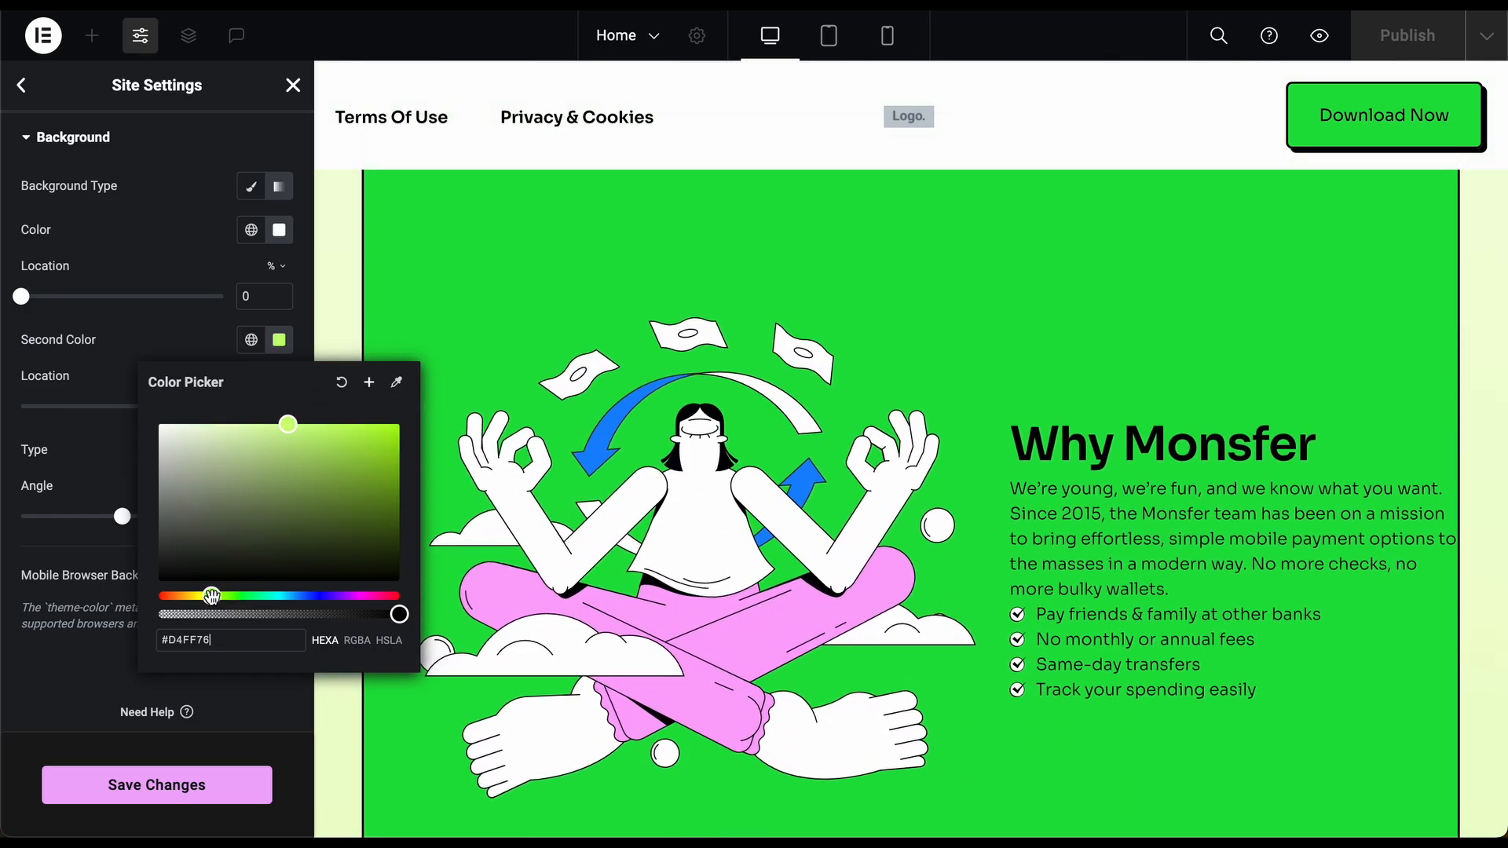
{"action": "scroll", "coordinate": [640, 445], "scroll_direction": "up", "scroll_amount": 5}
{"action": "scroll", "coordinate": [640, 444], "scroll_direction": "up", "scroll_amount": 5}
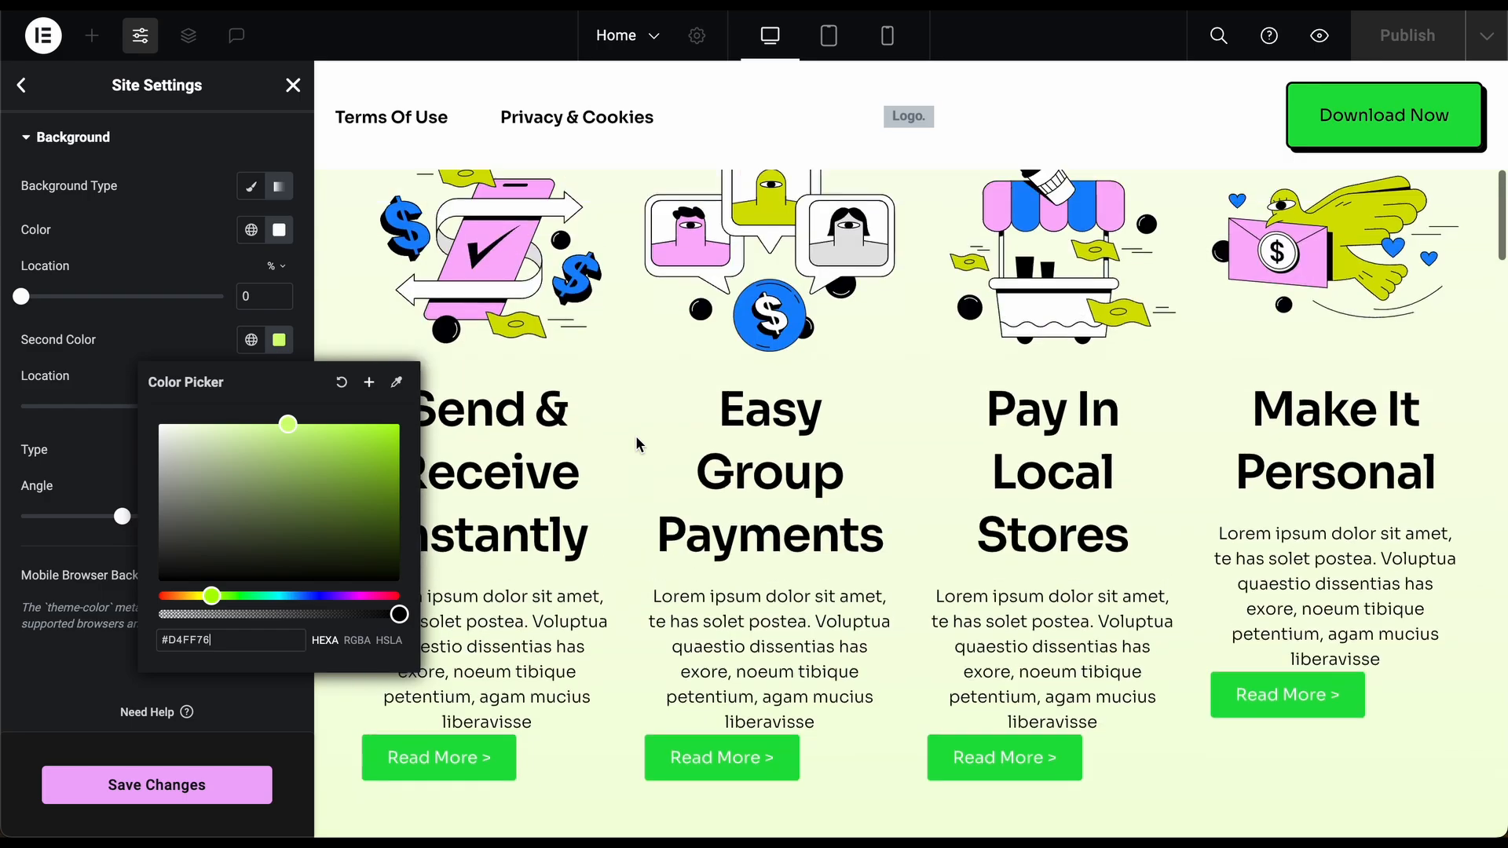
{"action": "scroll", "coordinate": [640, 445], "scroll_direction": "down", "scroll_amount": 10}
{"action": "scroll", "coordinate": [640, 444], "scroll_direction": "down", "scroll_amount": 20}
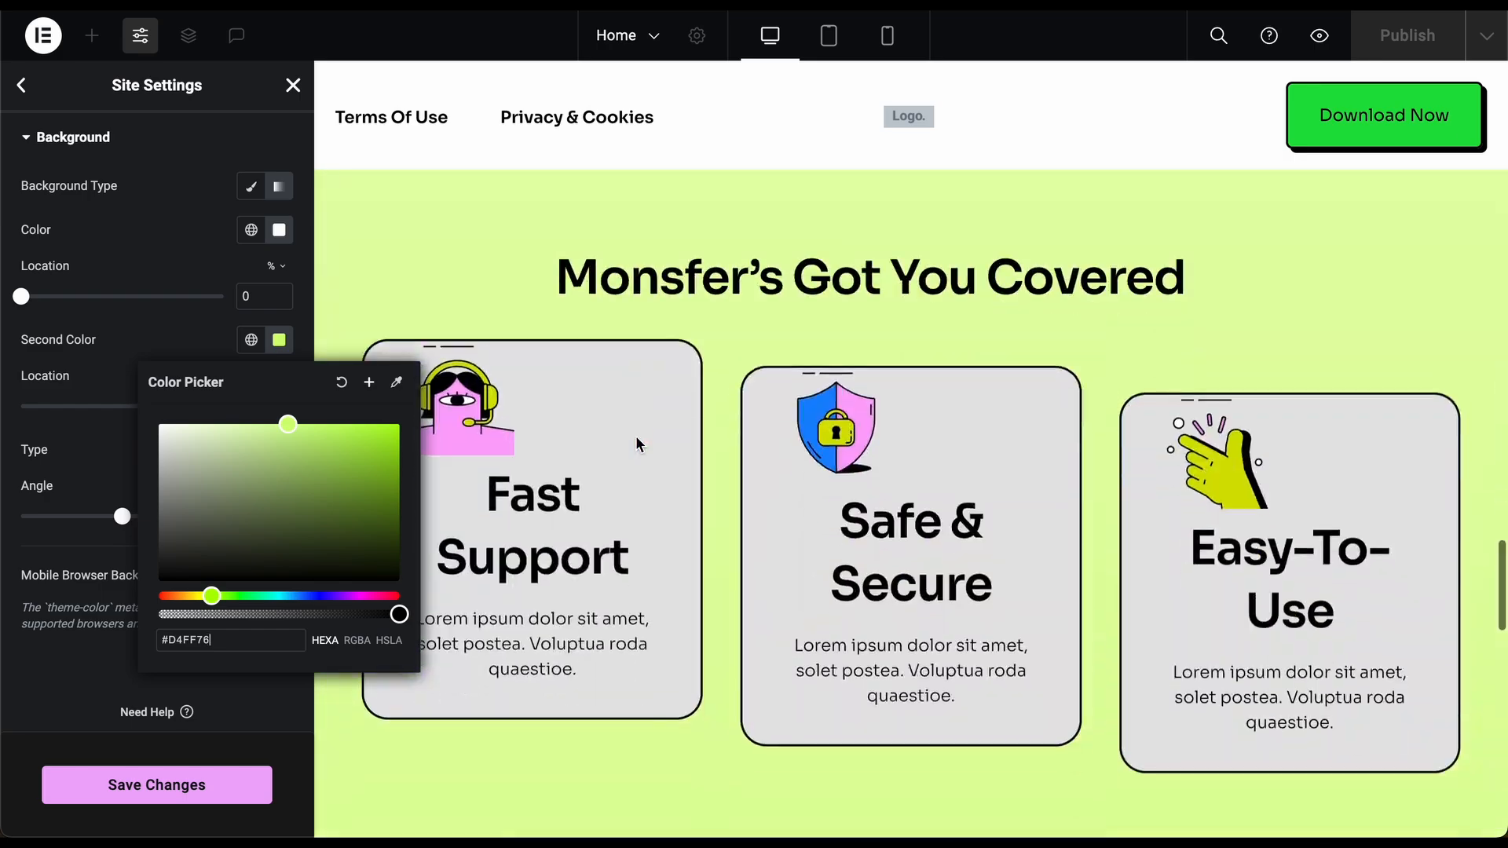
{"action": "left_click_drag", "start_coordinate": [204, 596], "coordinate": [203, 595]}
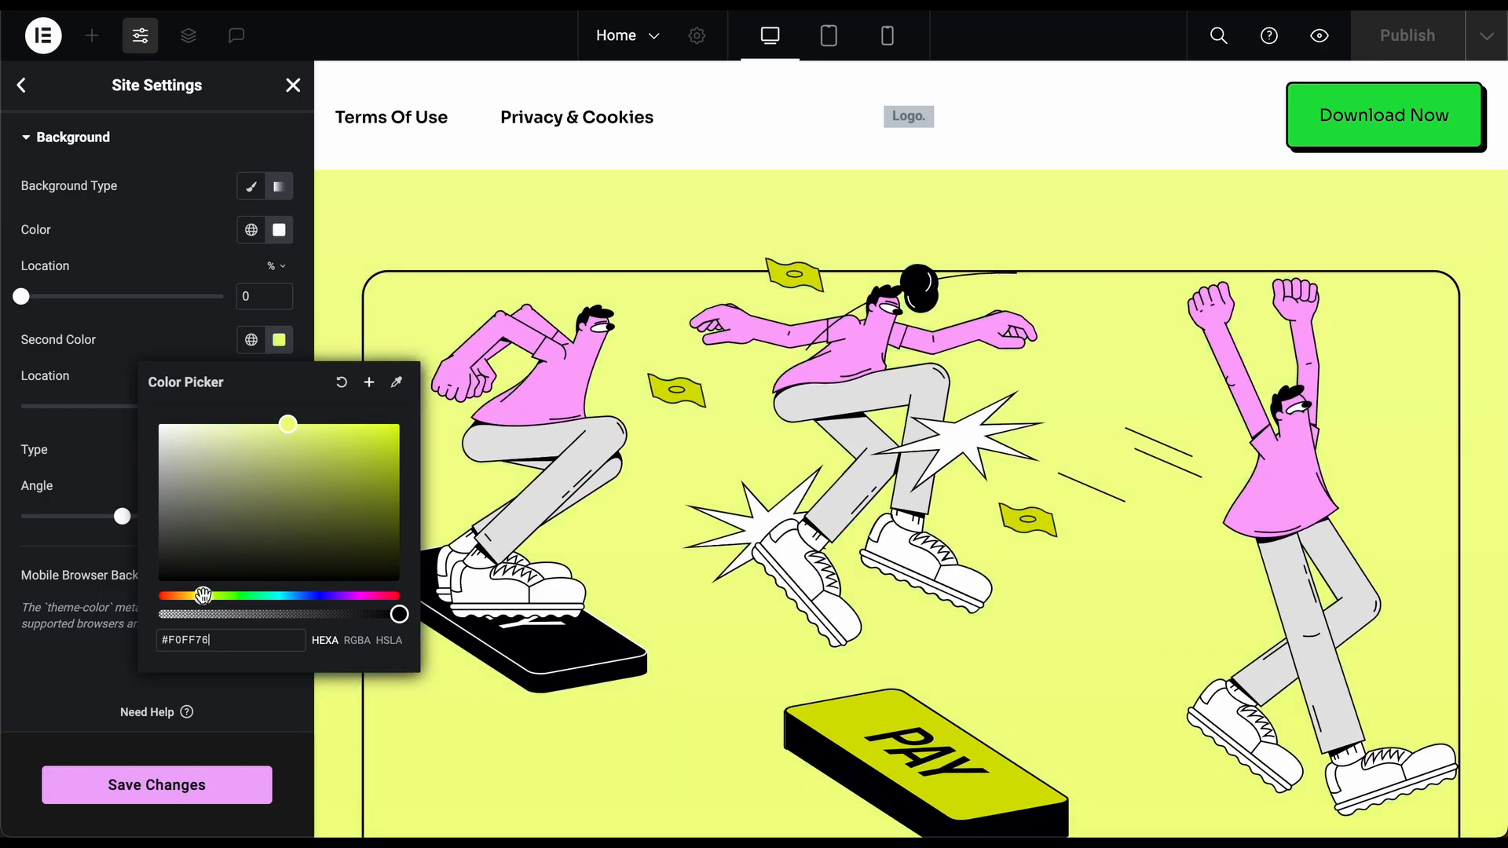
{"action": "scroll", "coordinate": [734, 593], "scroll_direction": "down", "scroll_amount": 15}
{"action": "scroll", "coordinate": [733, 594], "scroll_direction": "up", "scroll_amount": 20}
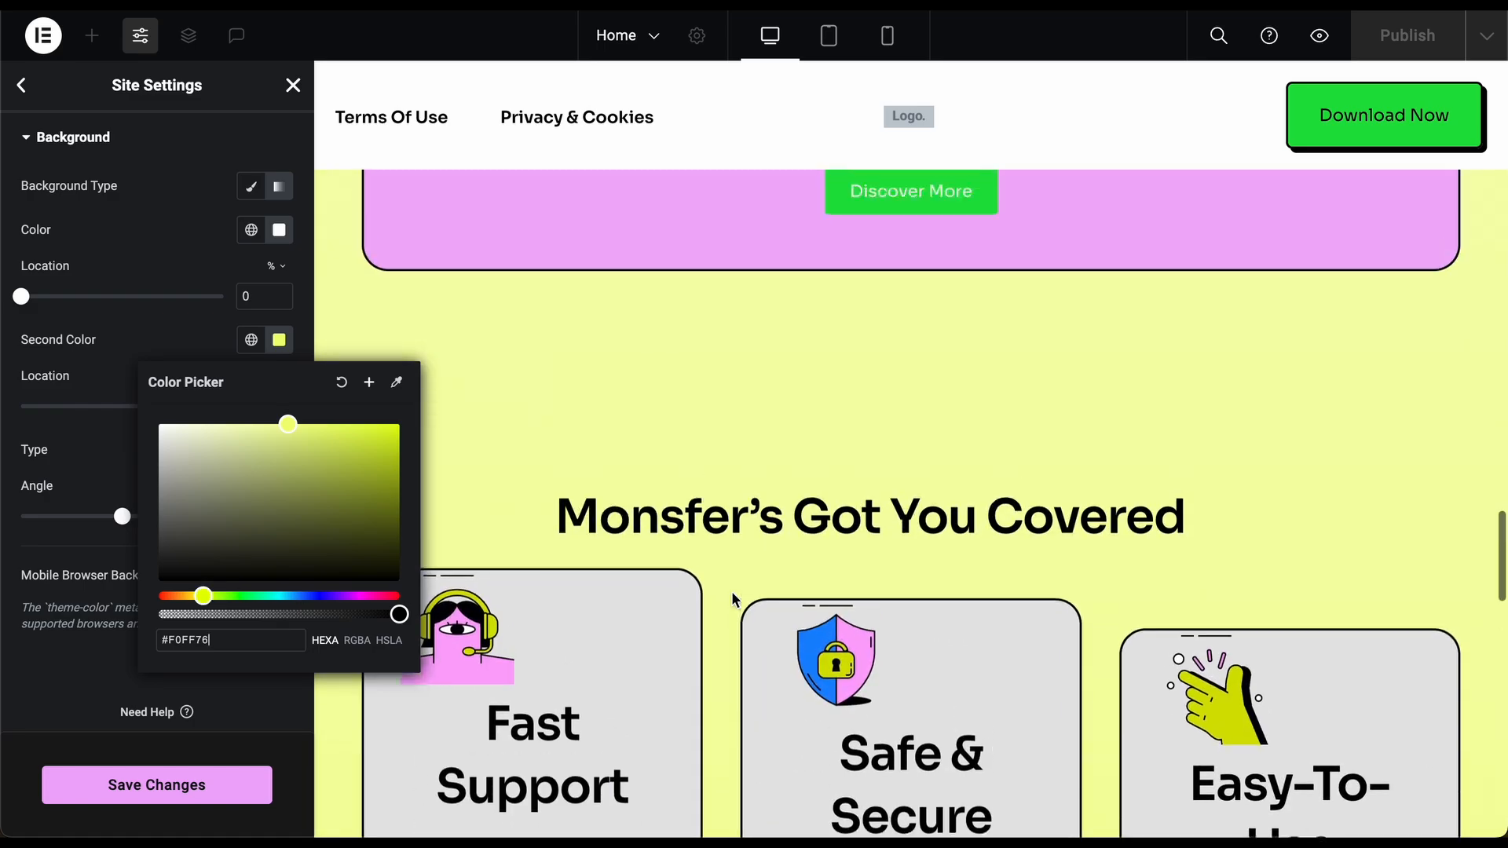
{"action": "scroll", "coordinate": [733, 599], "scroll_direction": "up", "scroll_amount": 20}
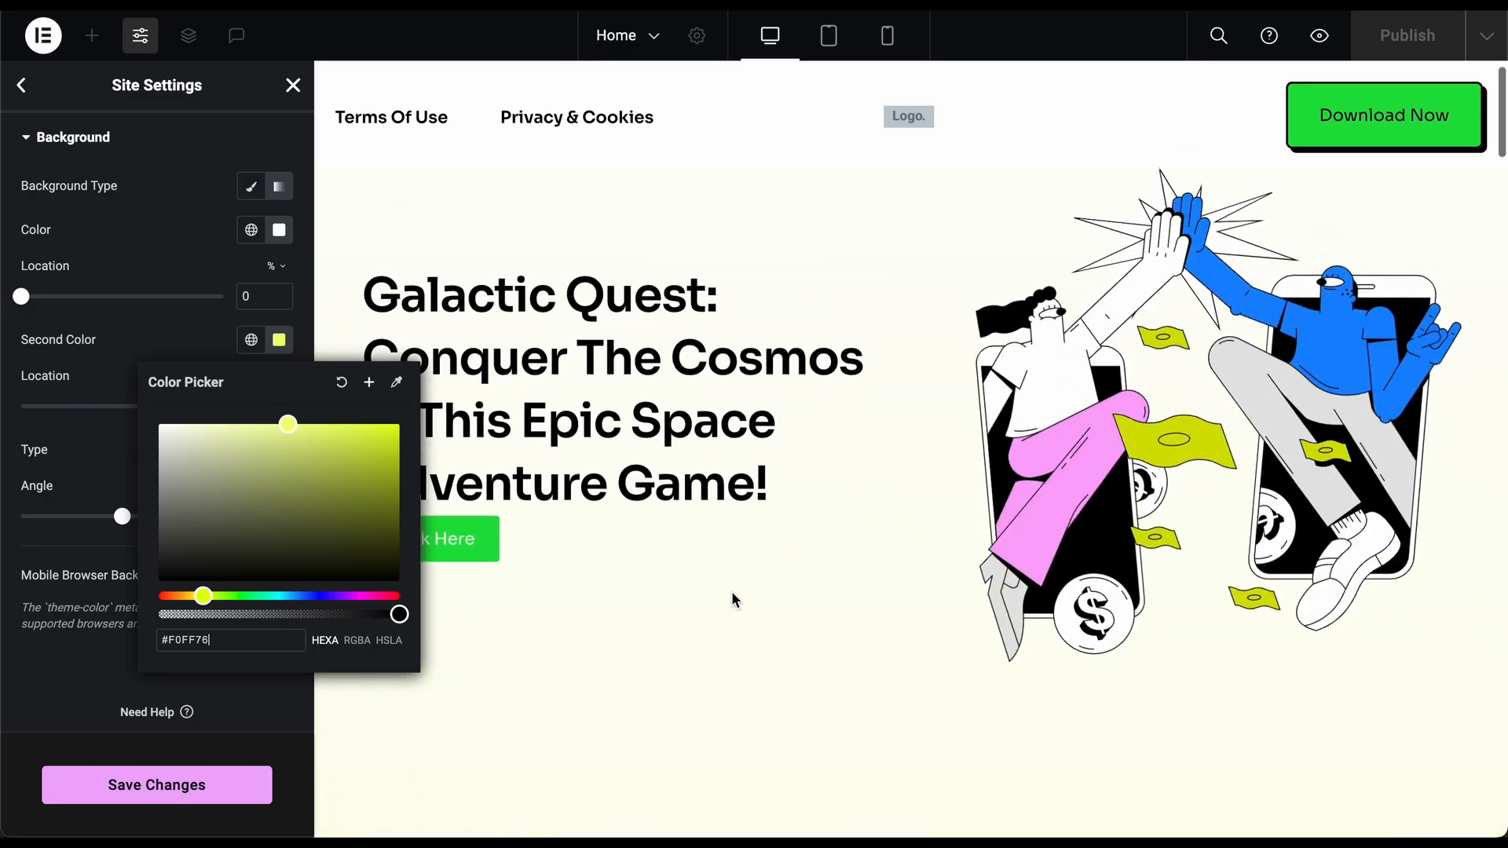
{"action": "left_click", "coordinate": [196, 259]}
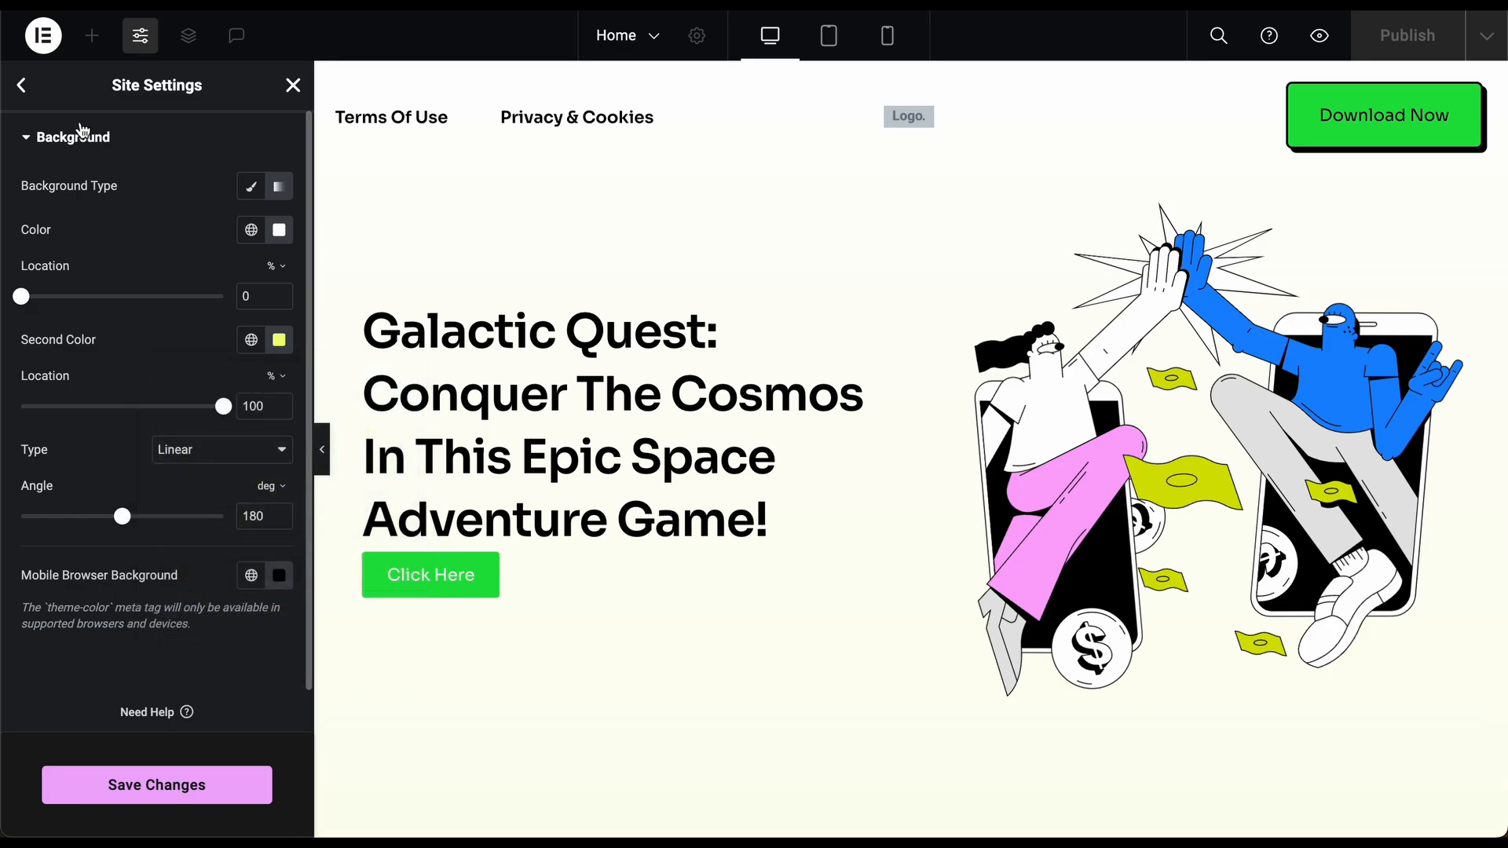
- Save the background changes and close Site Settings to return to the page editor
{"action": "left_click", "coordinate": [153, 783]}
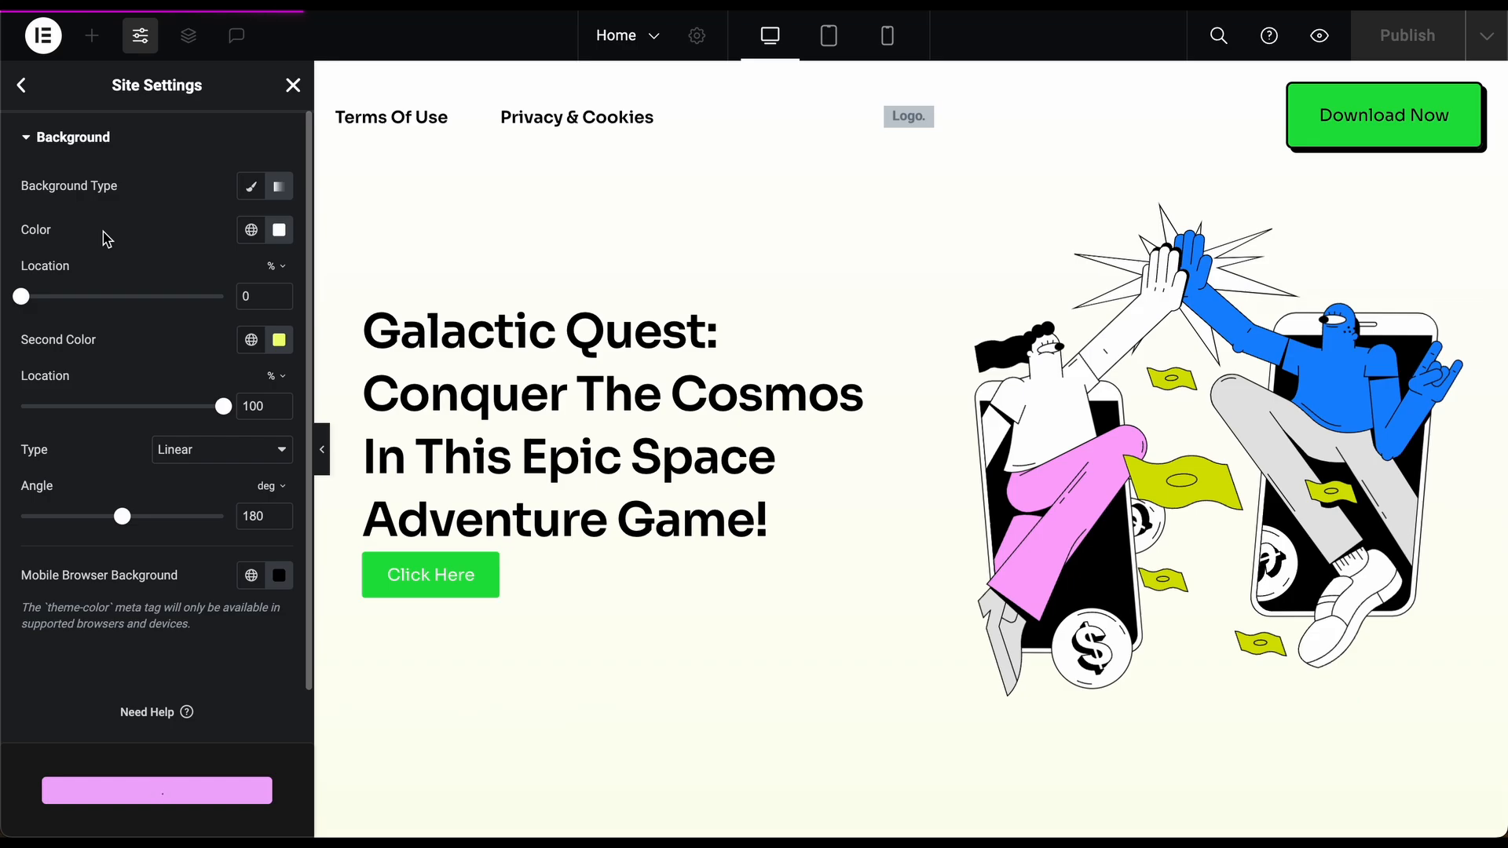
{"action": "scroll", "coordinate": [657, 361], "scroll_direction": "down", "scroll_amount": 10}
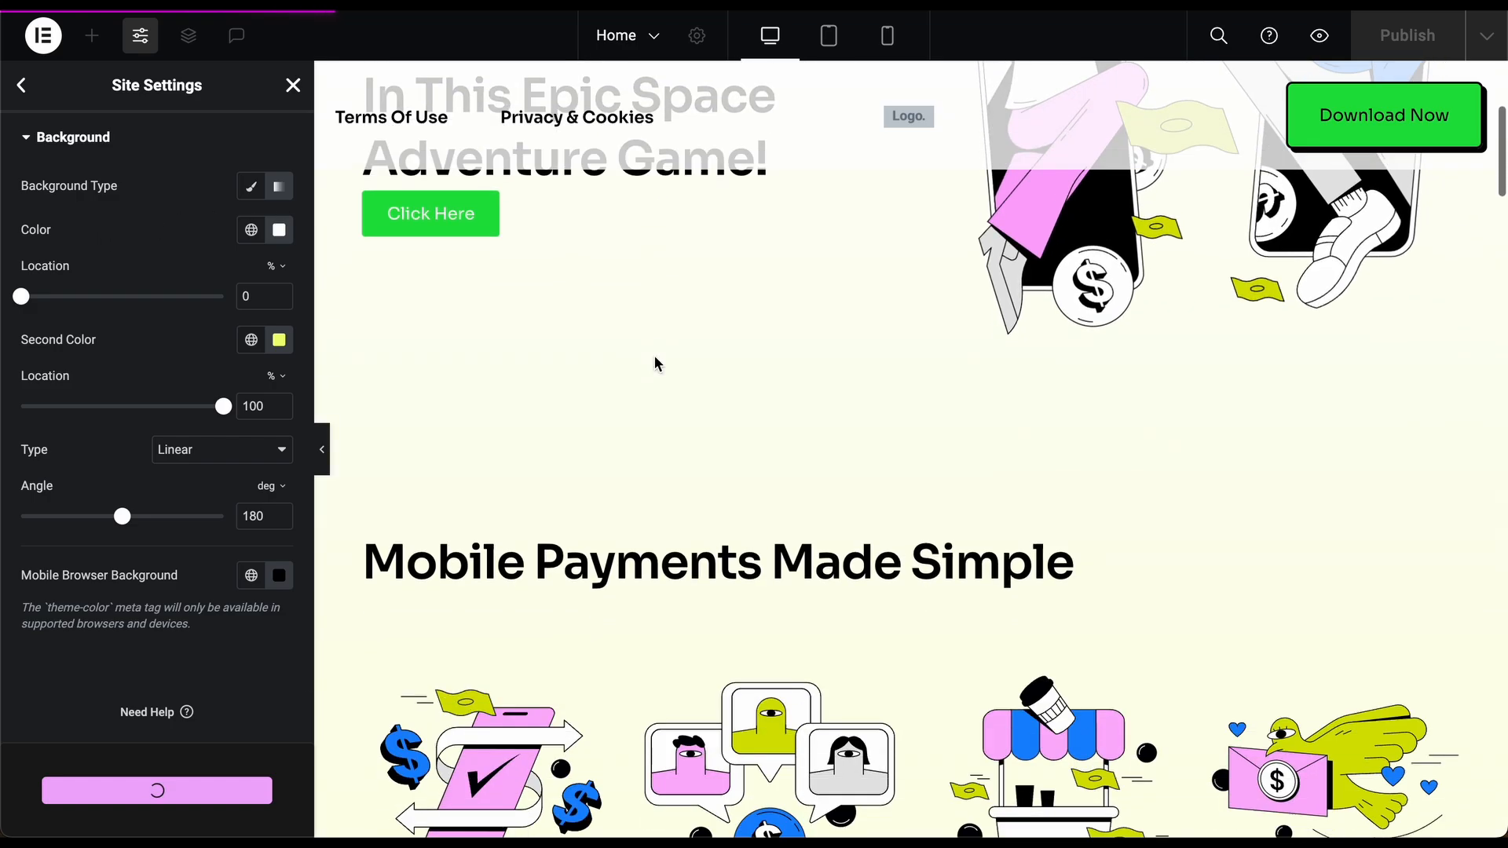
{"action": "scroll", "coordinate": [657, 363], "scroll_direction": "down", "scroll_amount": 2}
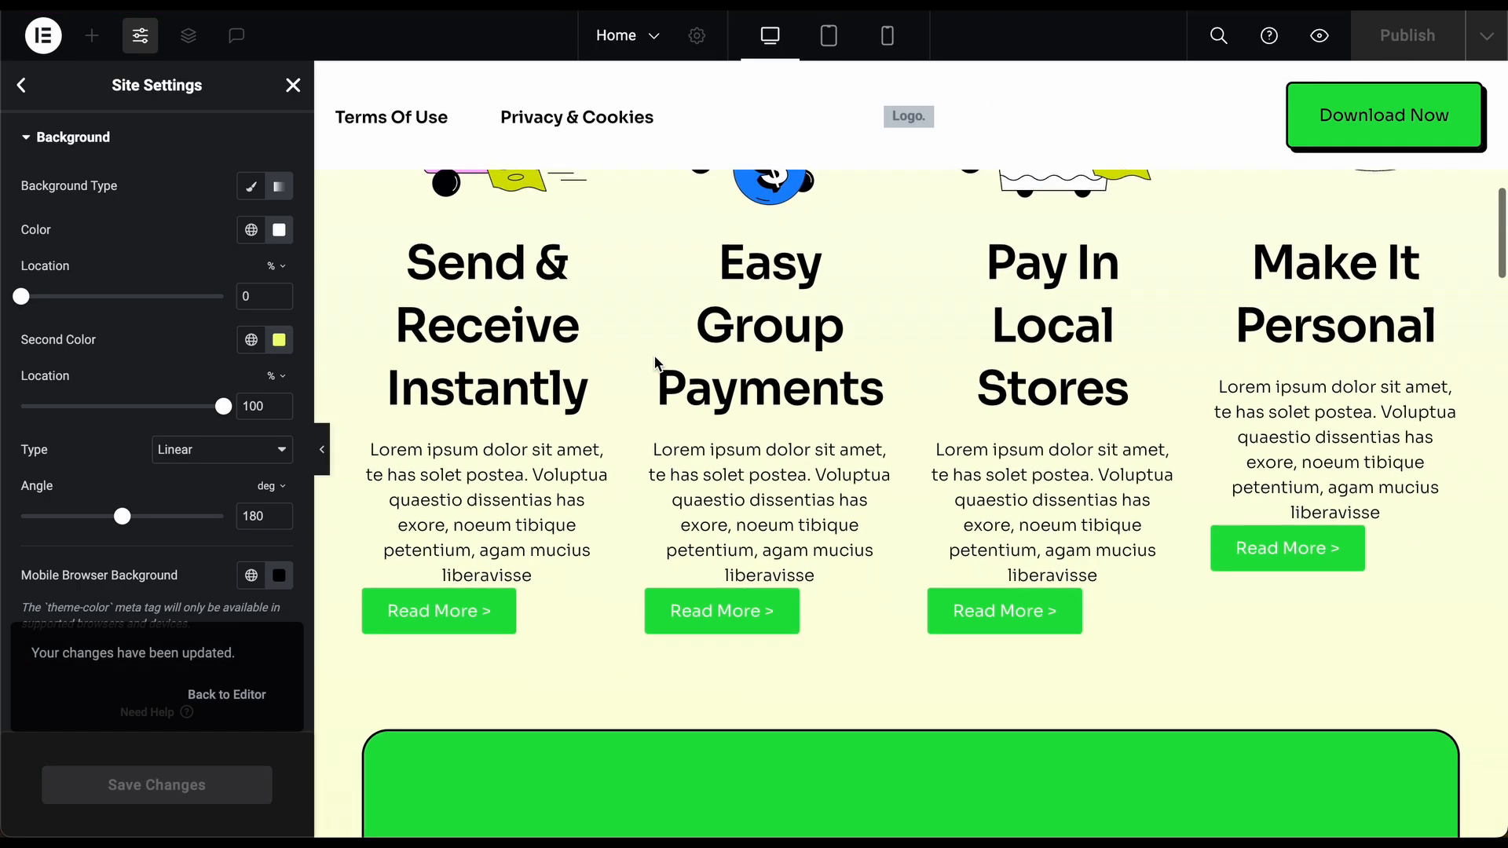
{"action": "scroll", "coordinate": [657, 362], "scroll_direction": "up", "scroll_amount": 1}
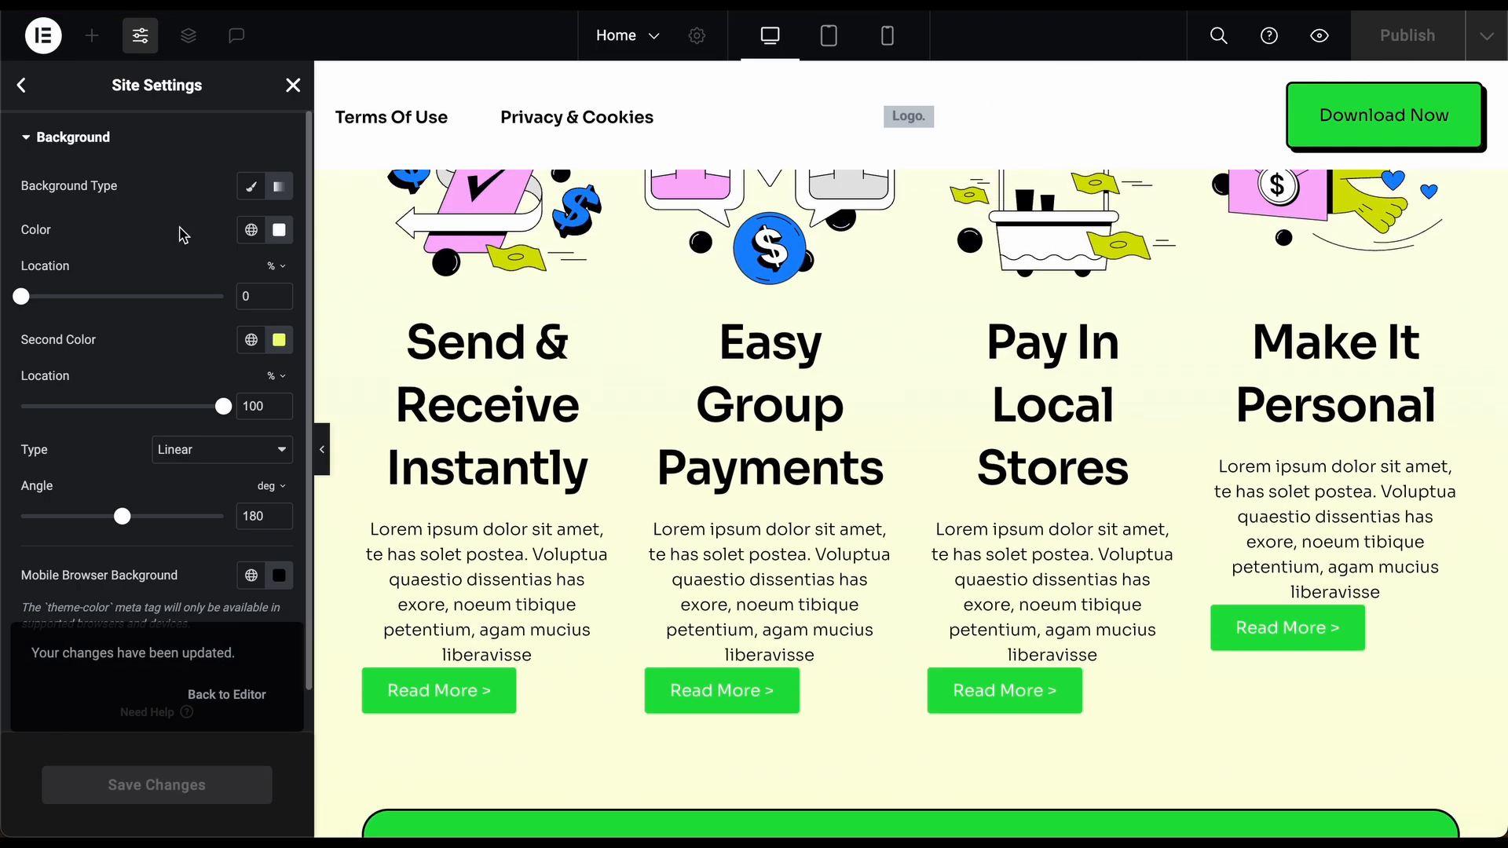
{"action": "left_click", "coordinate": [295, 89]}
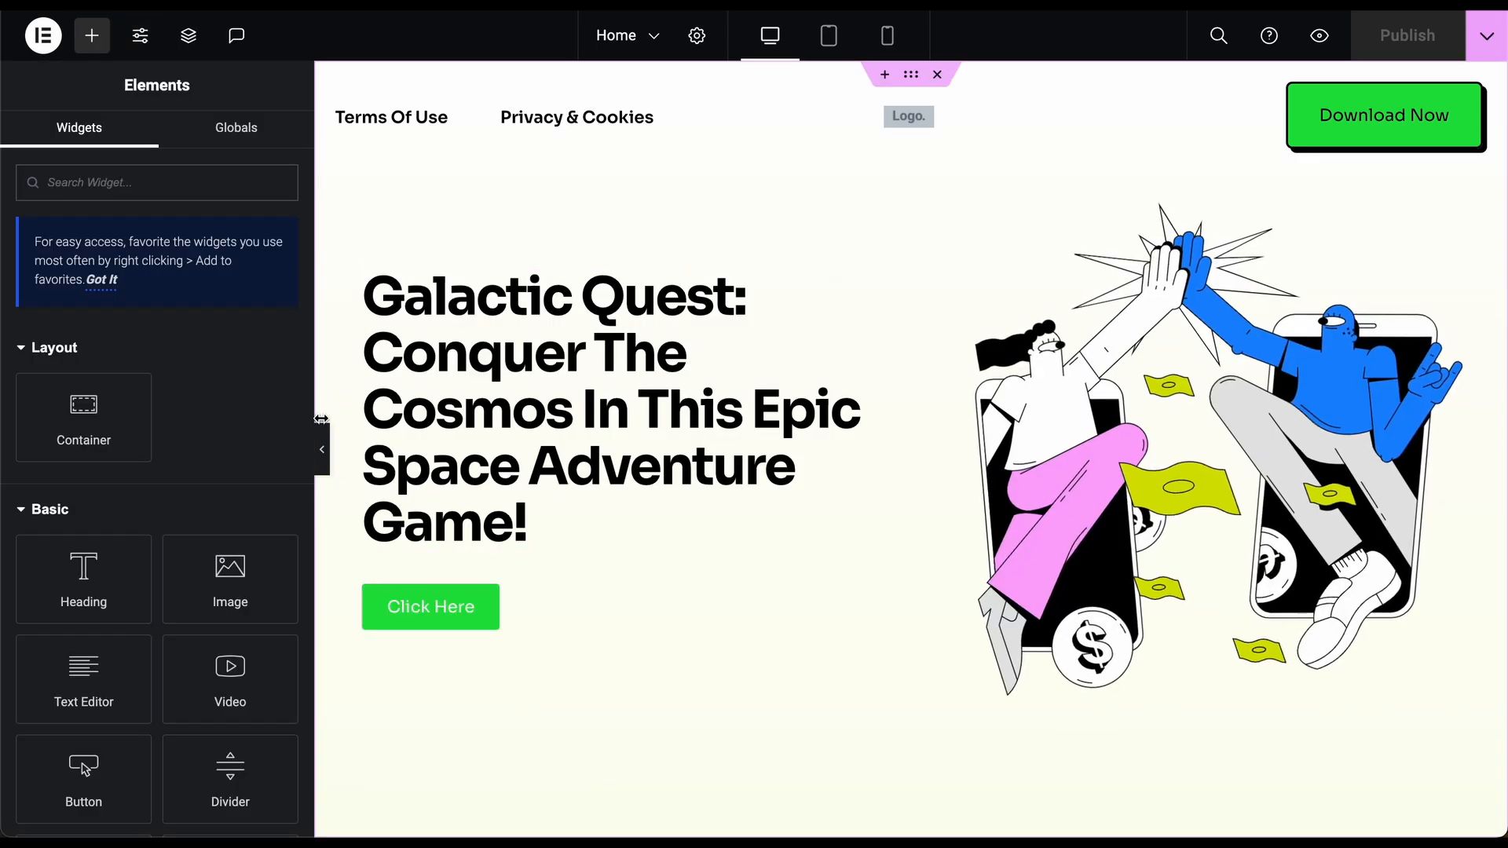
- Collapse the widget sidebar and examine the background gradient across the full-width home page down to the footer
{"action": "left_click", "coordinate": [325, 455]}
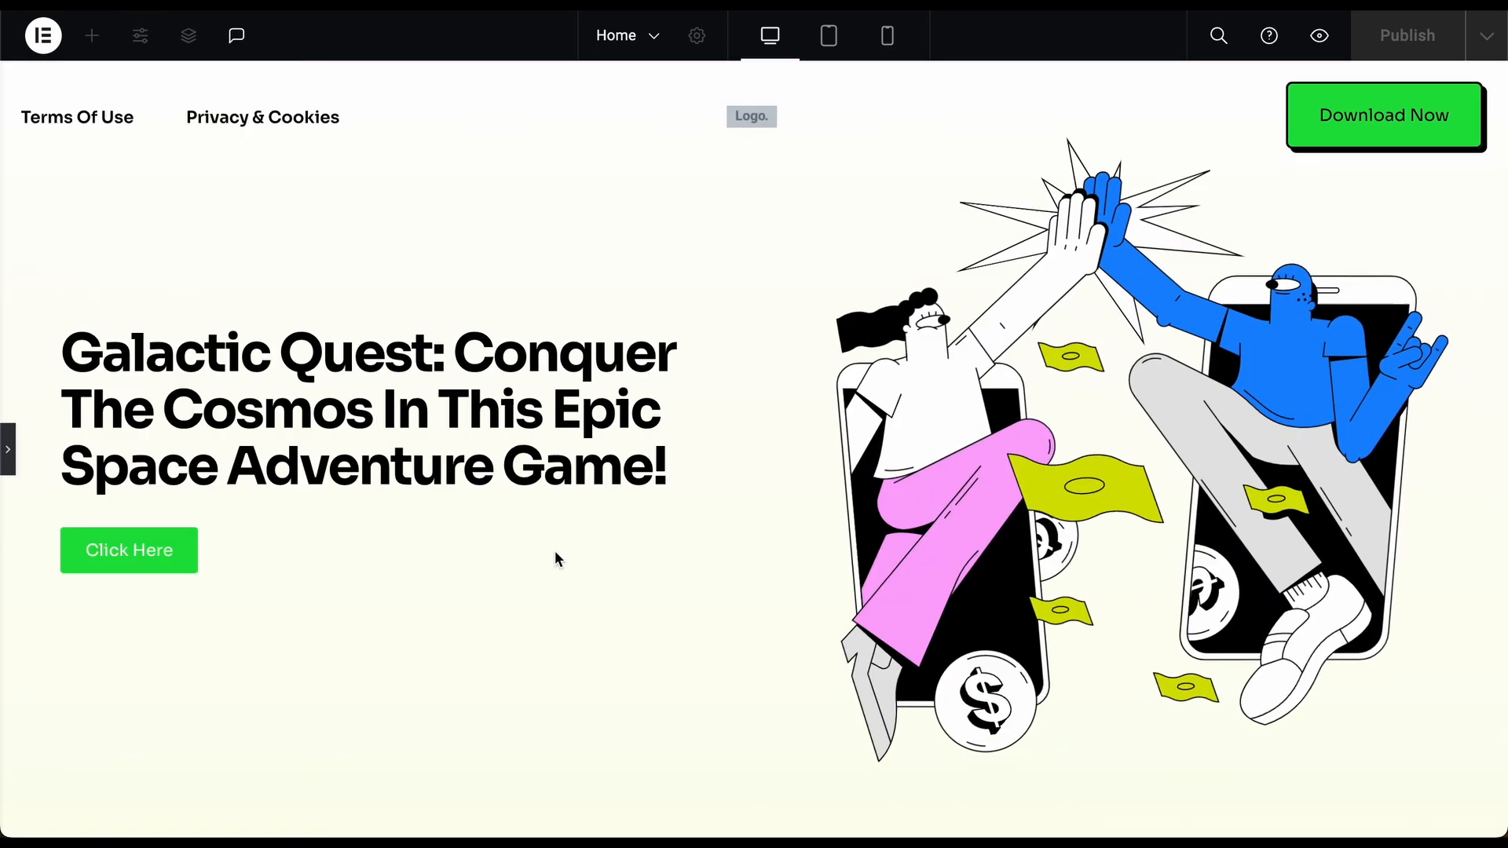
{"action": "scroll", "coordinate": [554, 549], "scroll_direction": "down", "scroll_amount": 10}
{"action": "scroll", "coordinate": [555, 559], "scroll_direction": "down", "scroll_amount": 5}
{"action": "scroll", "coordinate": [554, 559], "scroll_direction": "up", "scroll_amount": 8}
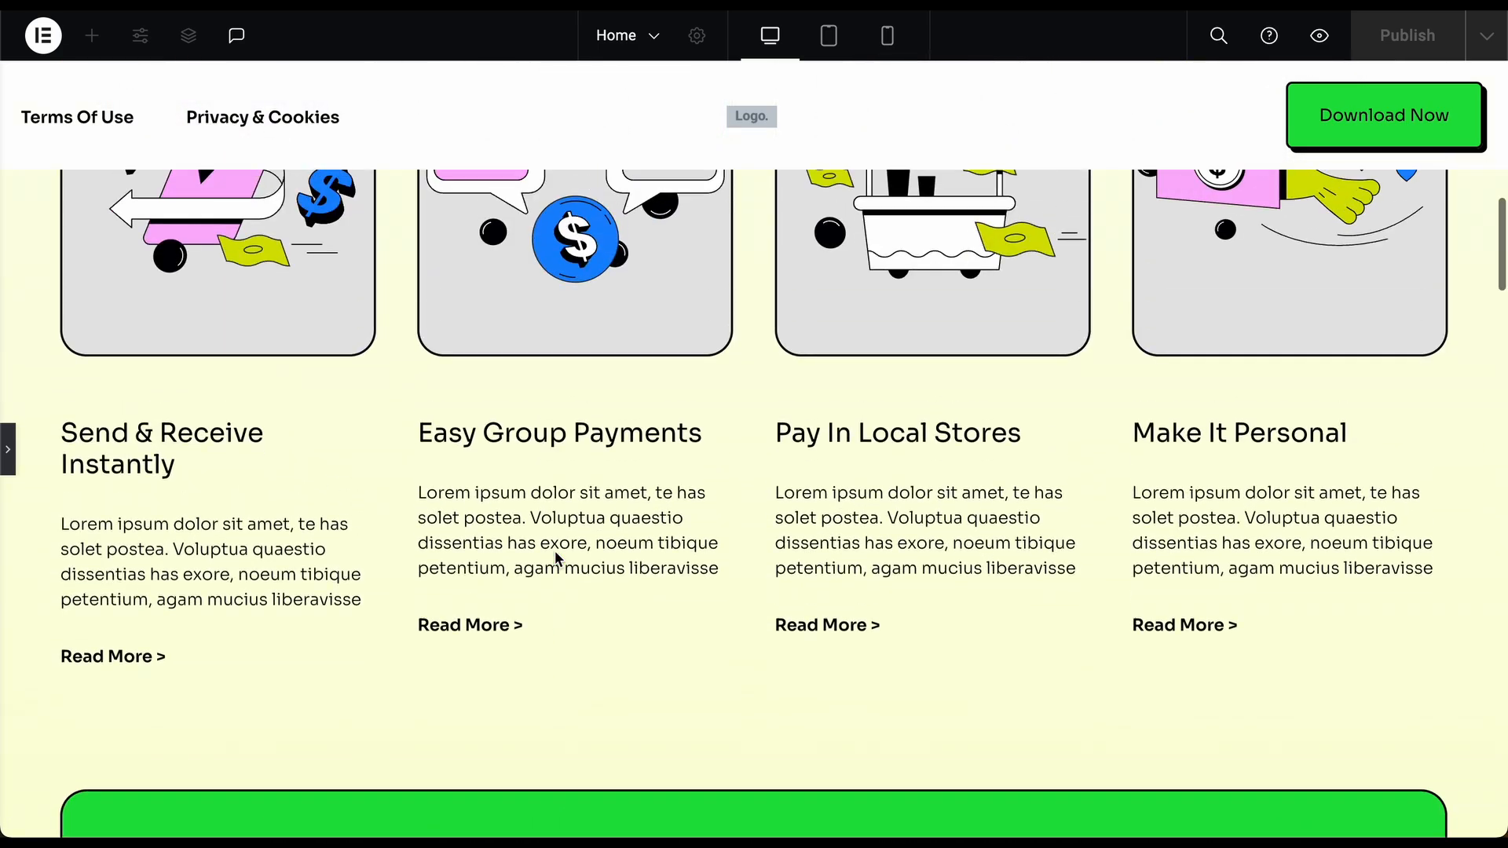
{"action": "scroll", "coordinate": [555, 559], "scroll_direction": "down", "scroll_amount": 10}
{"action": "scroll", "coordinate": [555, 554], "scroll_direction": "down", "scroll_amount": 15}
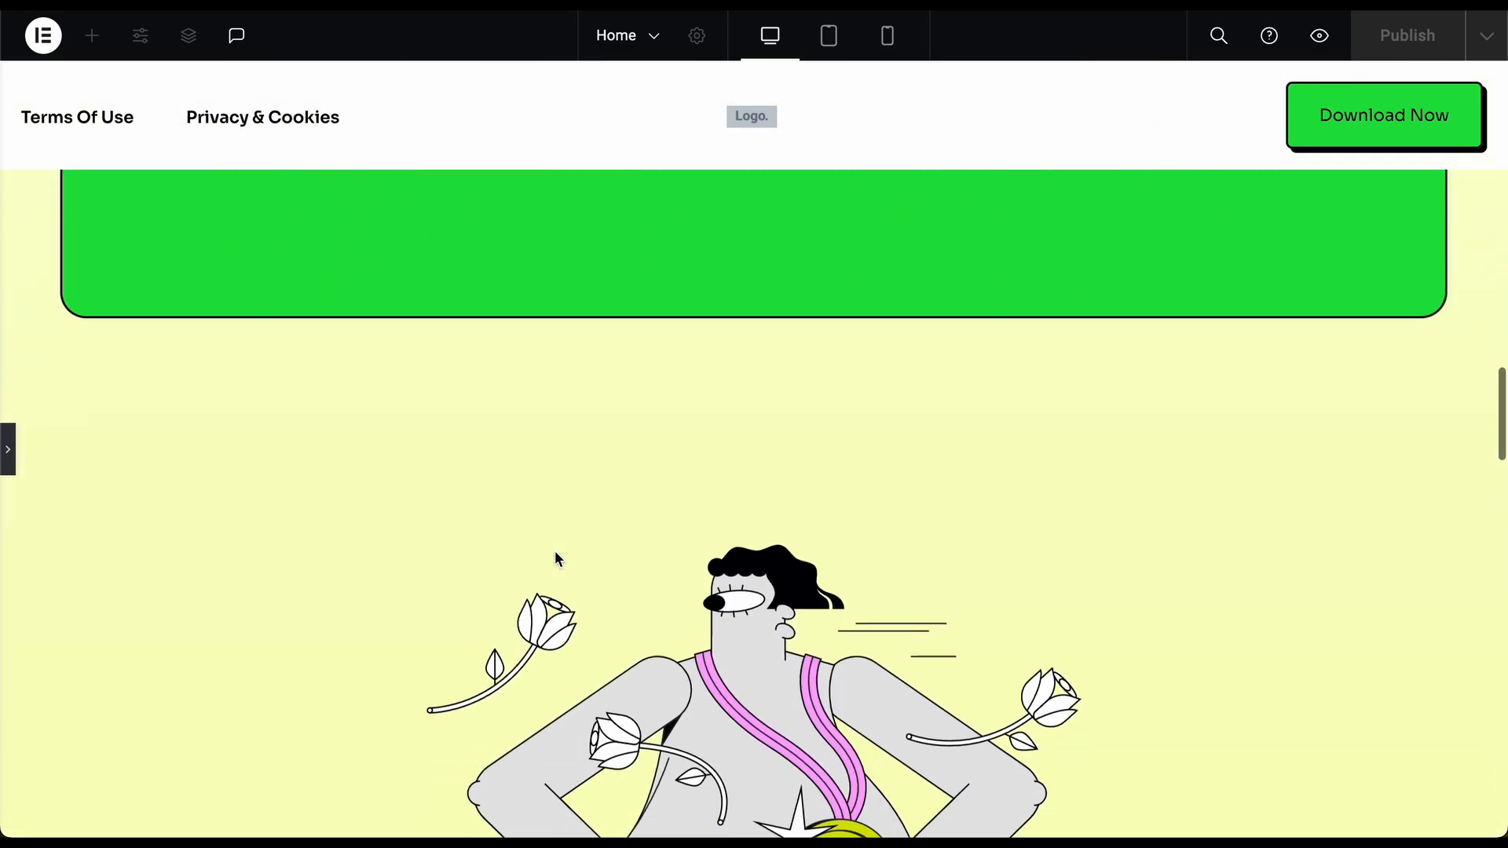
{"action": "scroll", "coordinate": [554, 559], "scroll_direction": "down", "scroll_amount": 10}
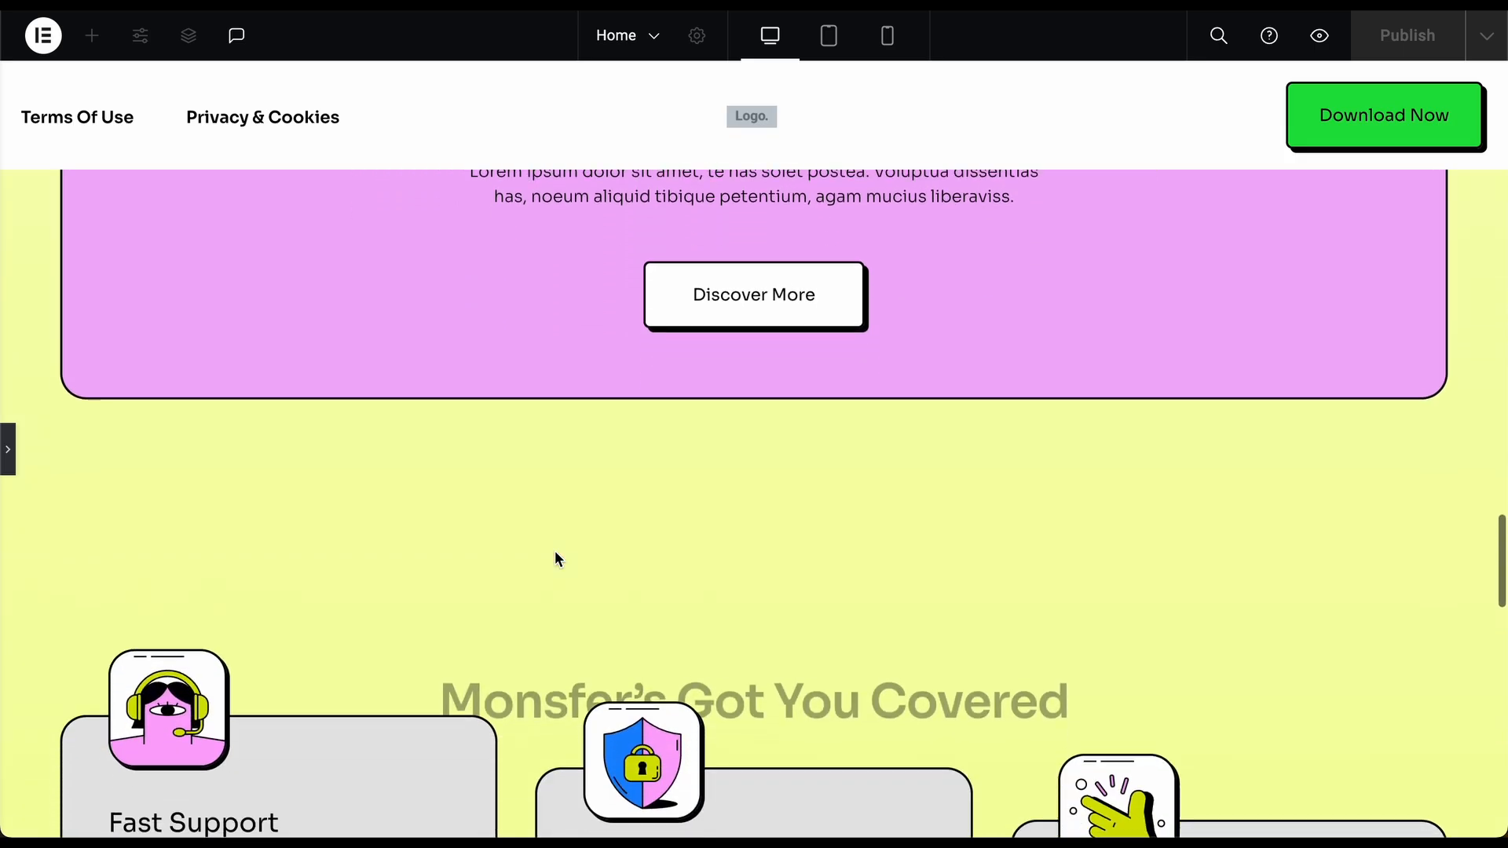
{"action": "scroll", "coordinate": [555, 552], "scroll_direction": "down", "scroll_amount": 10}
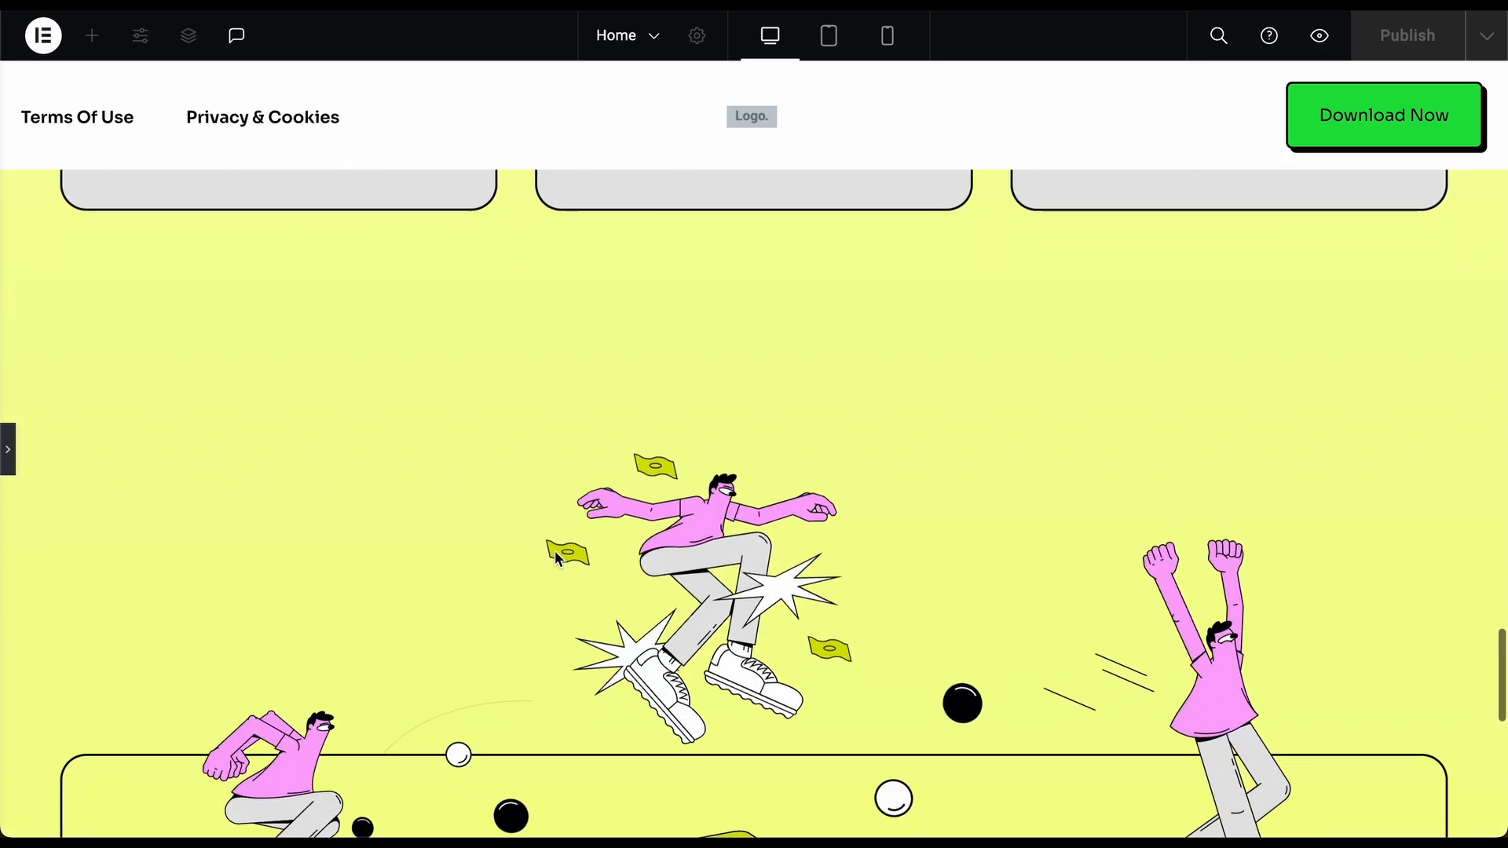
{"action": "scroll", "coordinate": [555, 552], "scroll_direction": "down", "scroll_amount": 5}
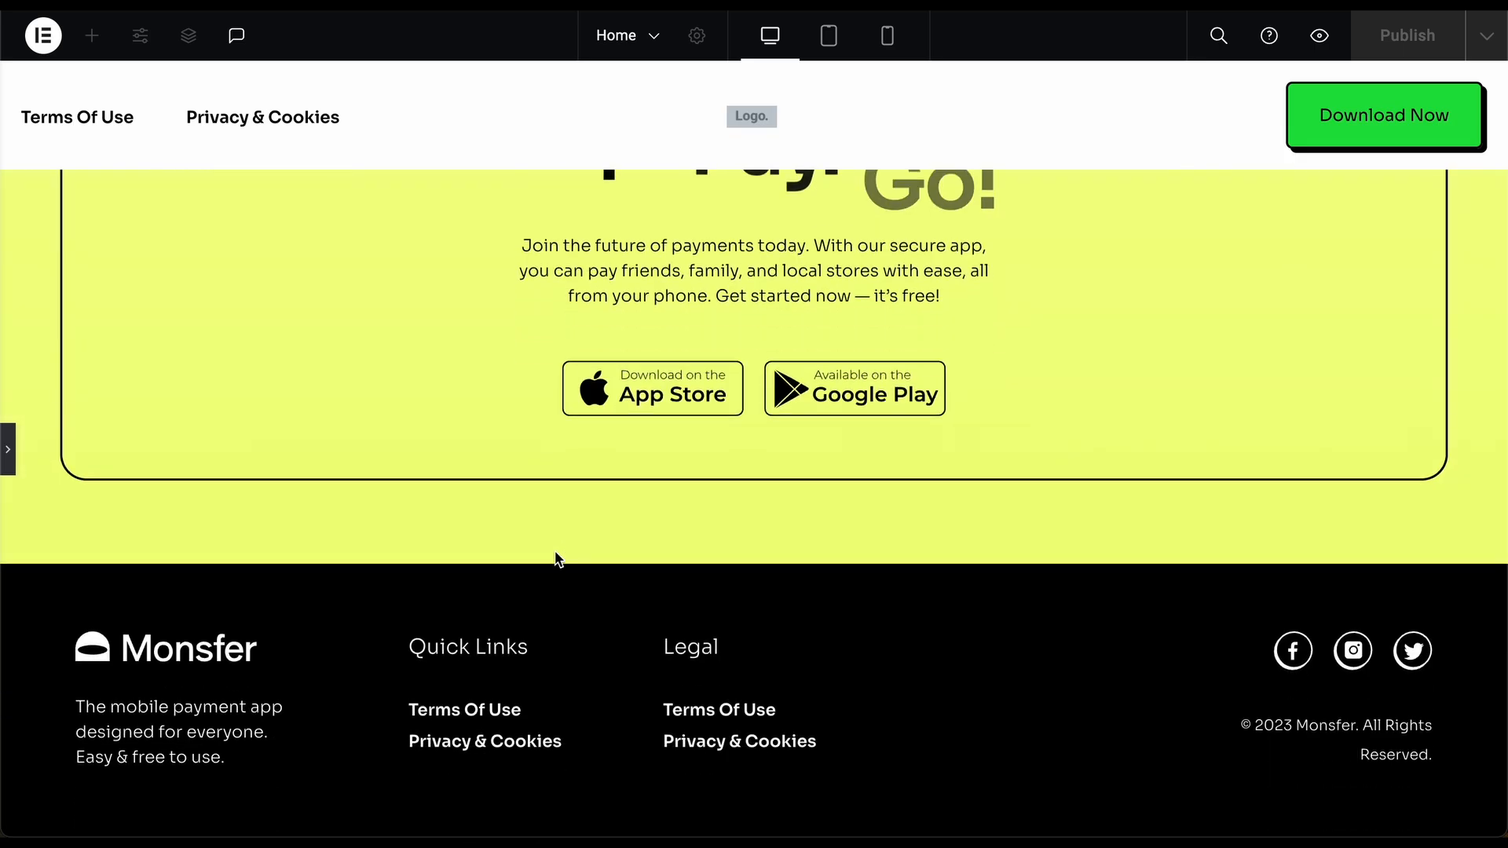
{"action": "scroll", "coordinate": [555, 552], "scroll_direction": "up", "scroll_amount": 10}
{"action": "scroll", "coordinate": [555, 554], "scroll_direction": "up", "scroll_amount": 15}
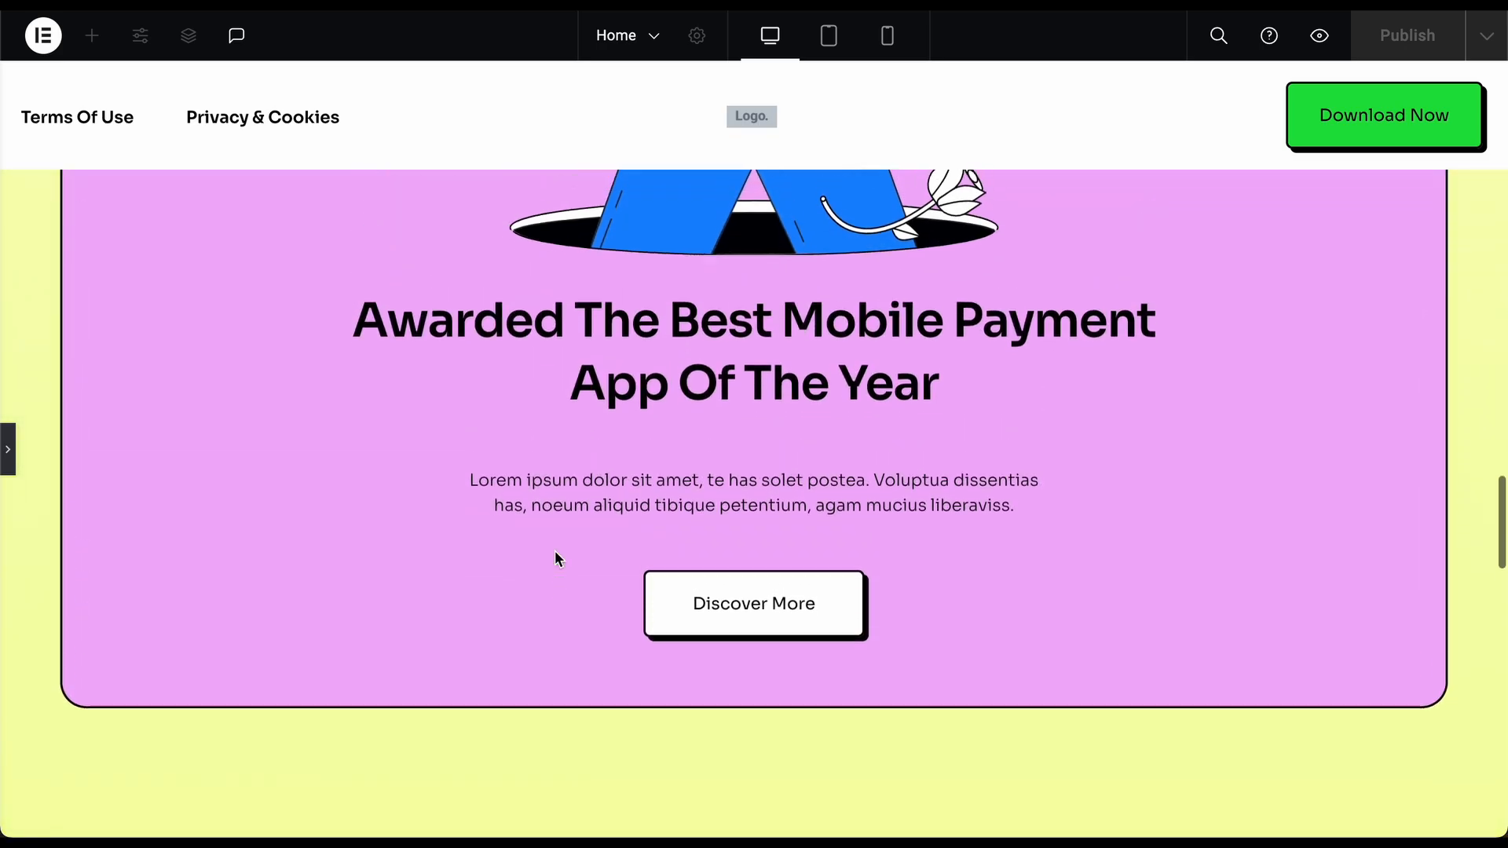
{"action": "scroll", "coordinate": [555, 559], "scroll_direction": "up", "scroll_amount": 15}
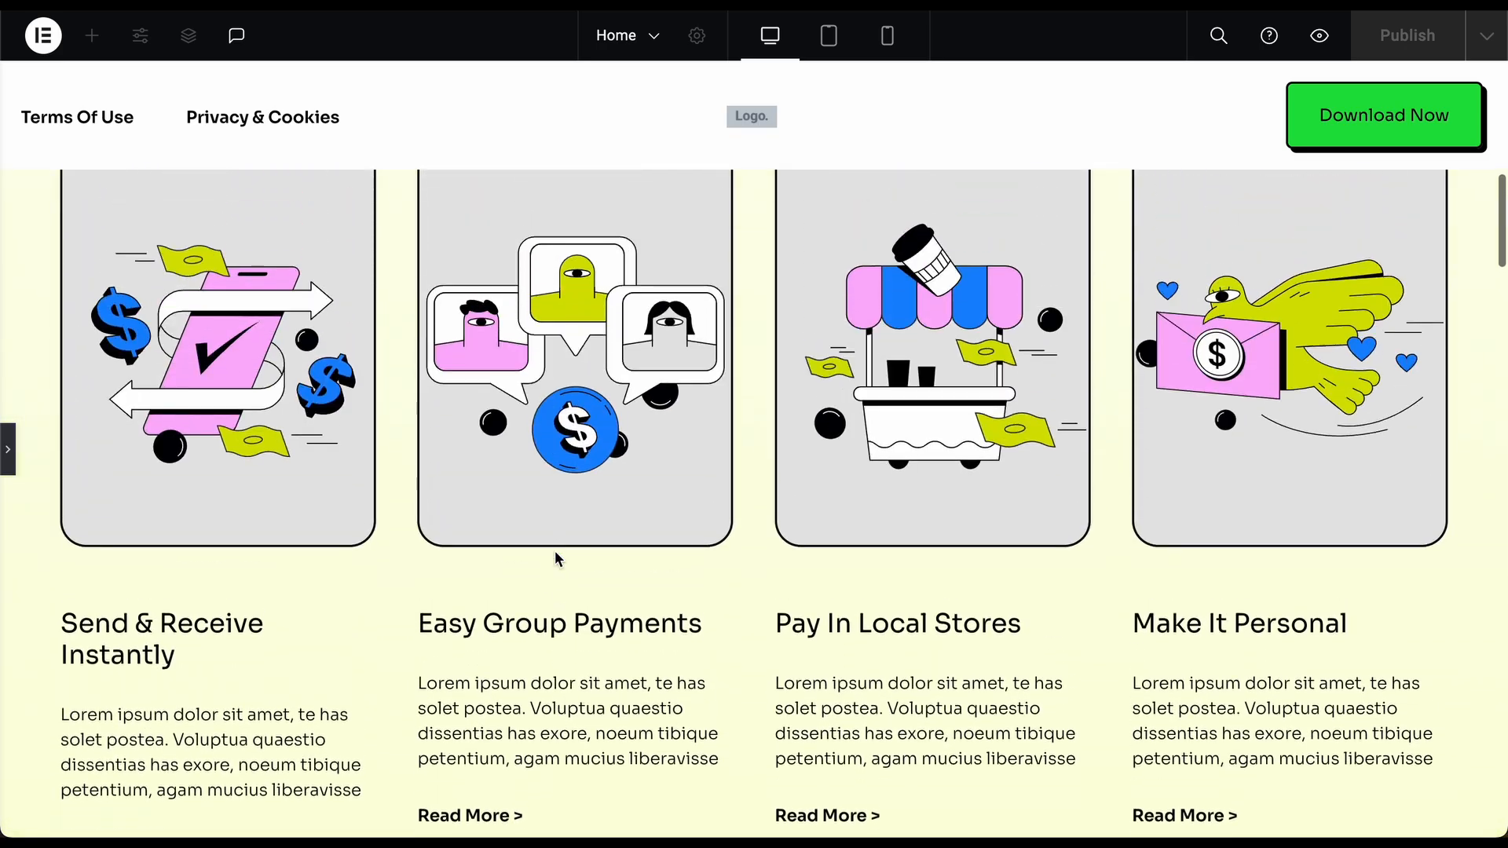
- Restore the widget sidebar and open the site header for editing from the start of the home page
{"action": "scroll", "coordinate": [555, 552], "scroll_direction": "up", "scroll_amount": 3}
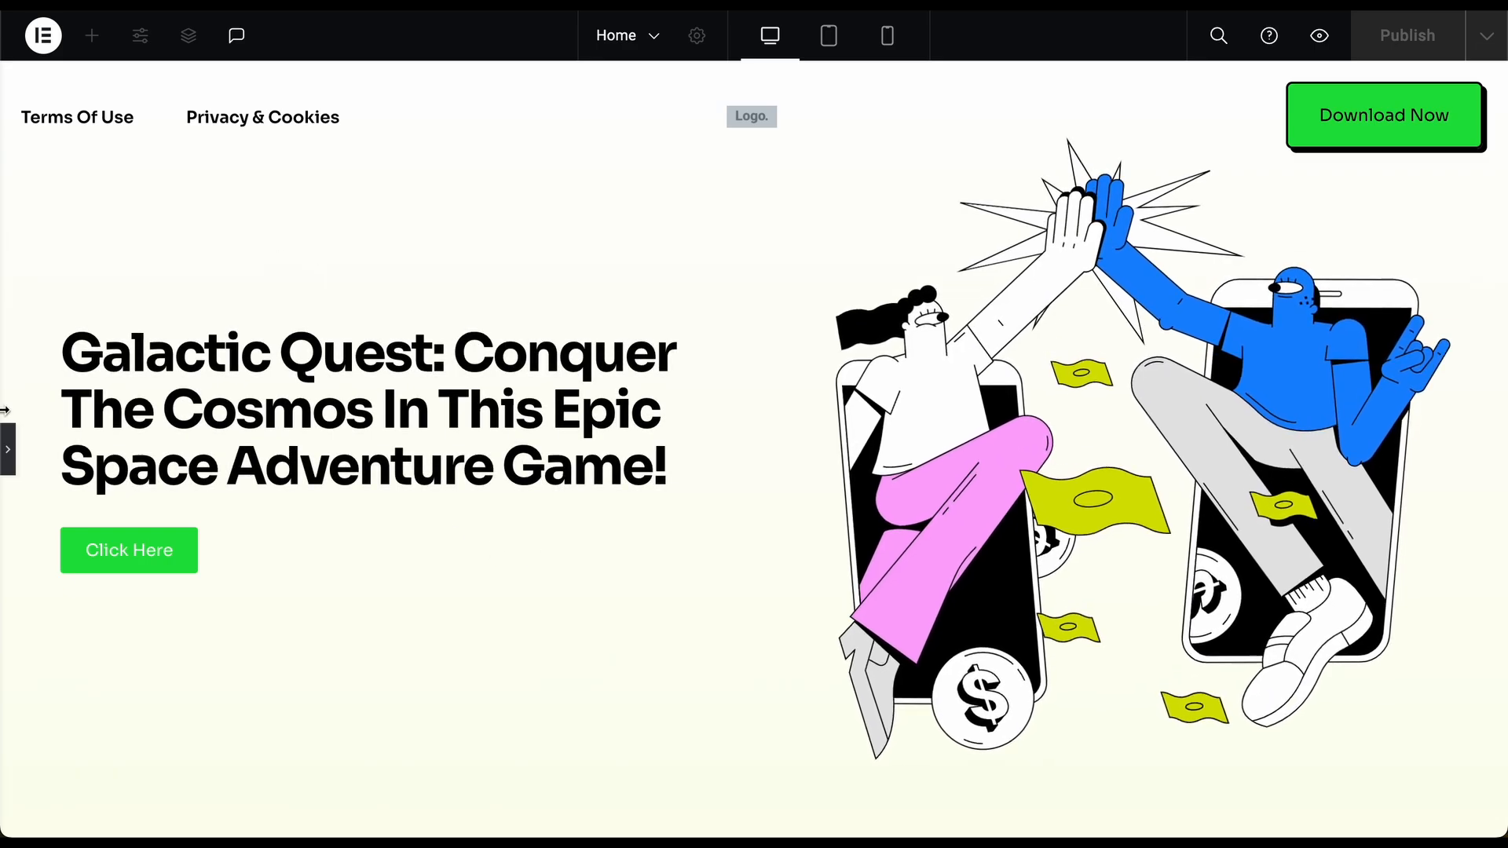
{"action": "left_click", "coordinate": [11, 451]}
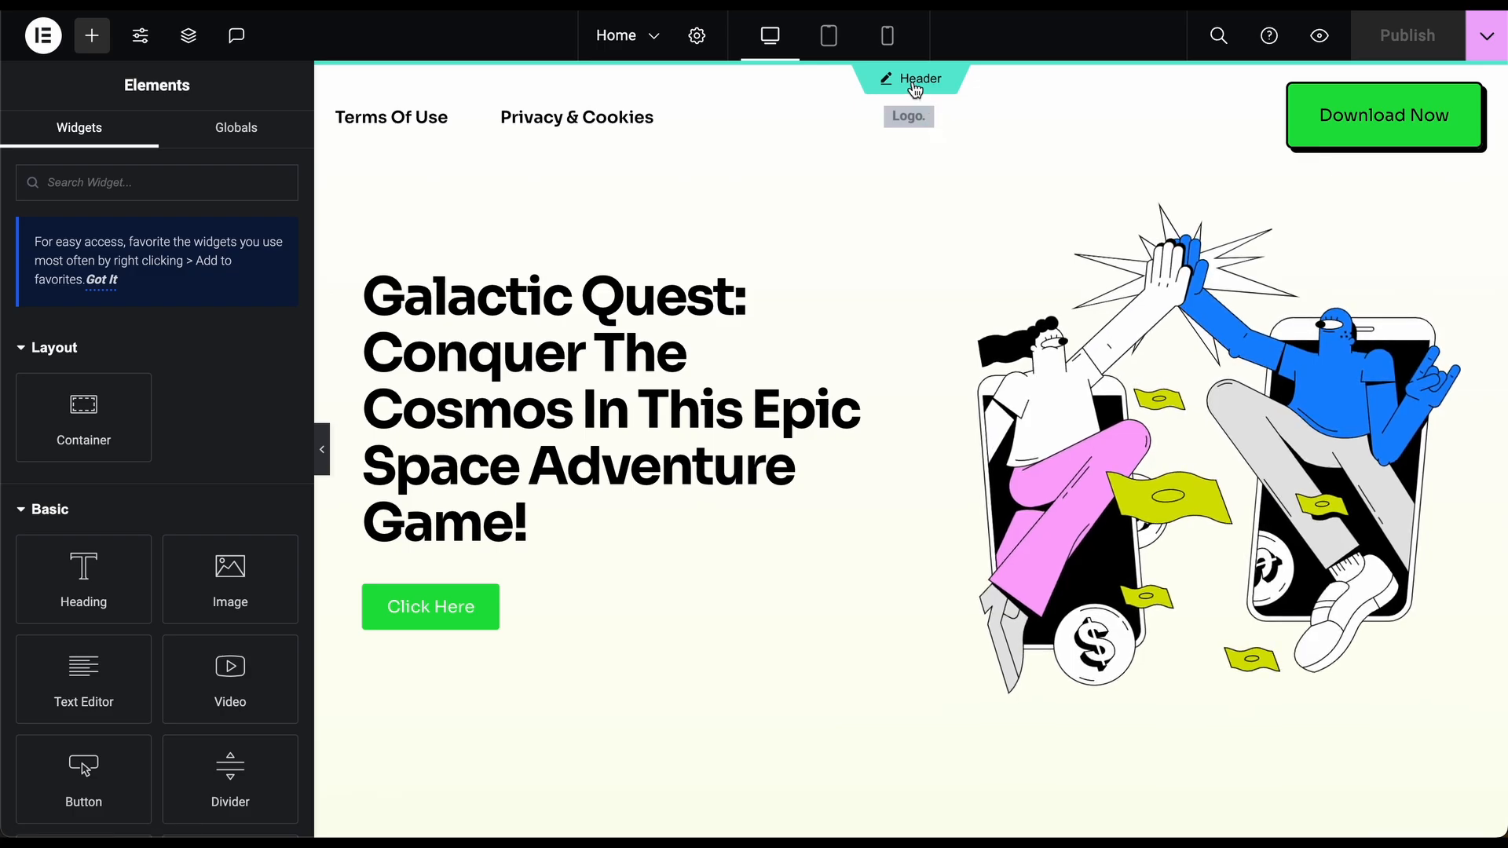
{"action": "left_click", "coordinate": [915, 82]}
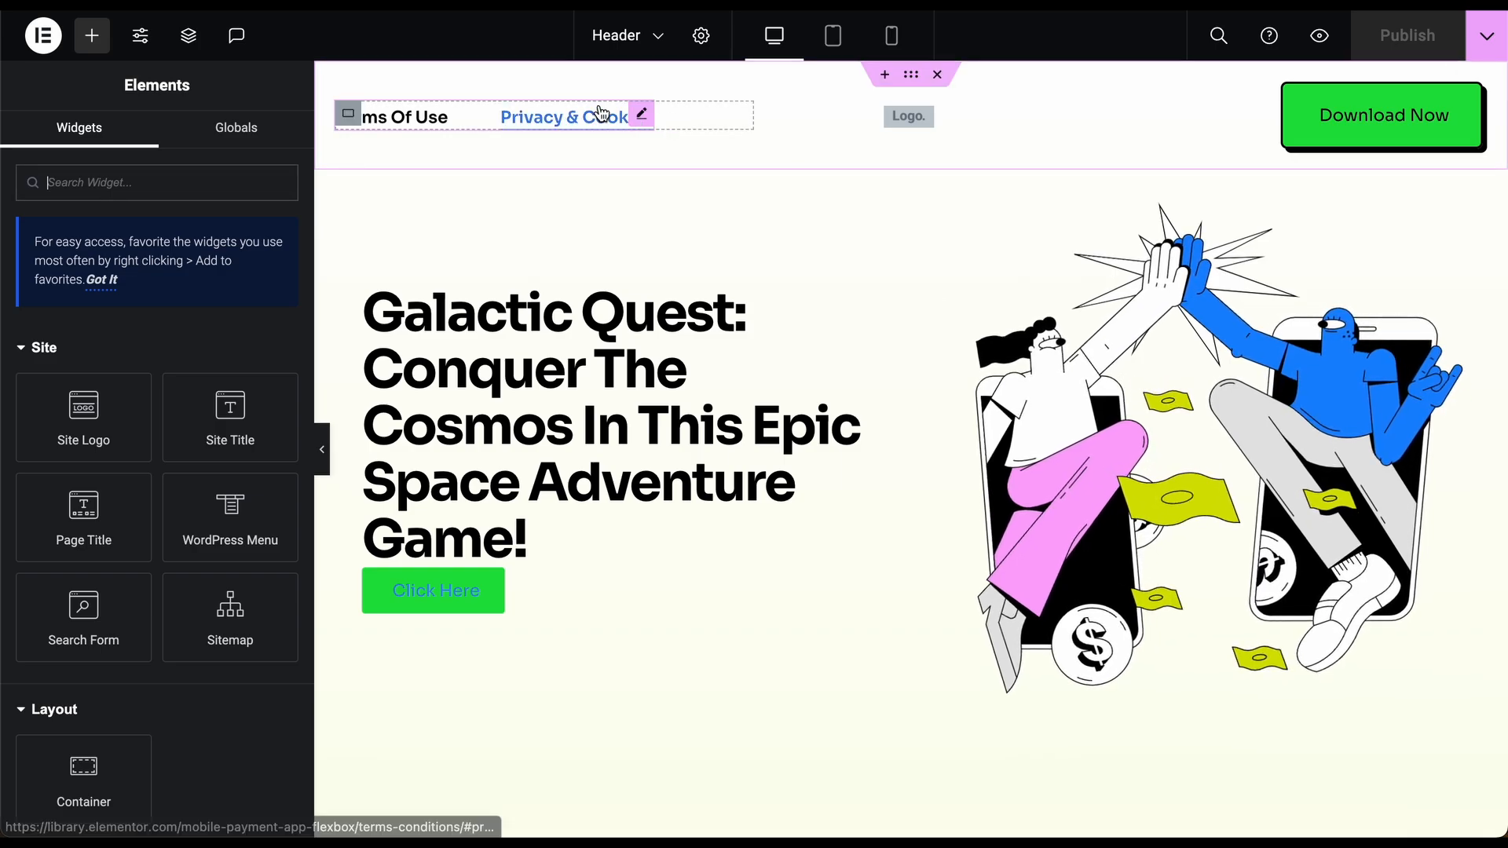
- Switch the header's WordPress Menu widget to Main Menu and save the header changes
{"action": "left_click", "coordinate": [642, 115]}
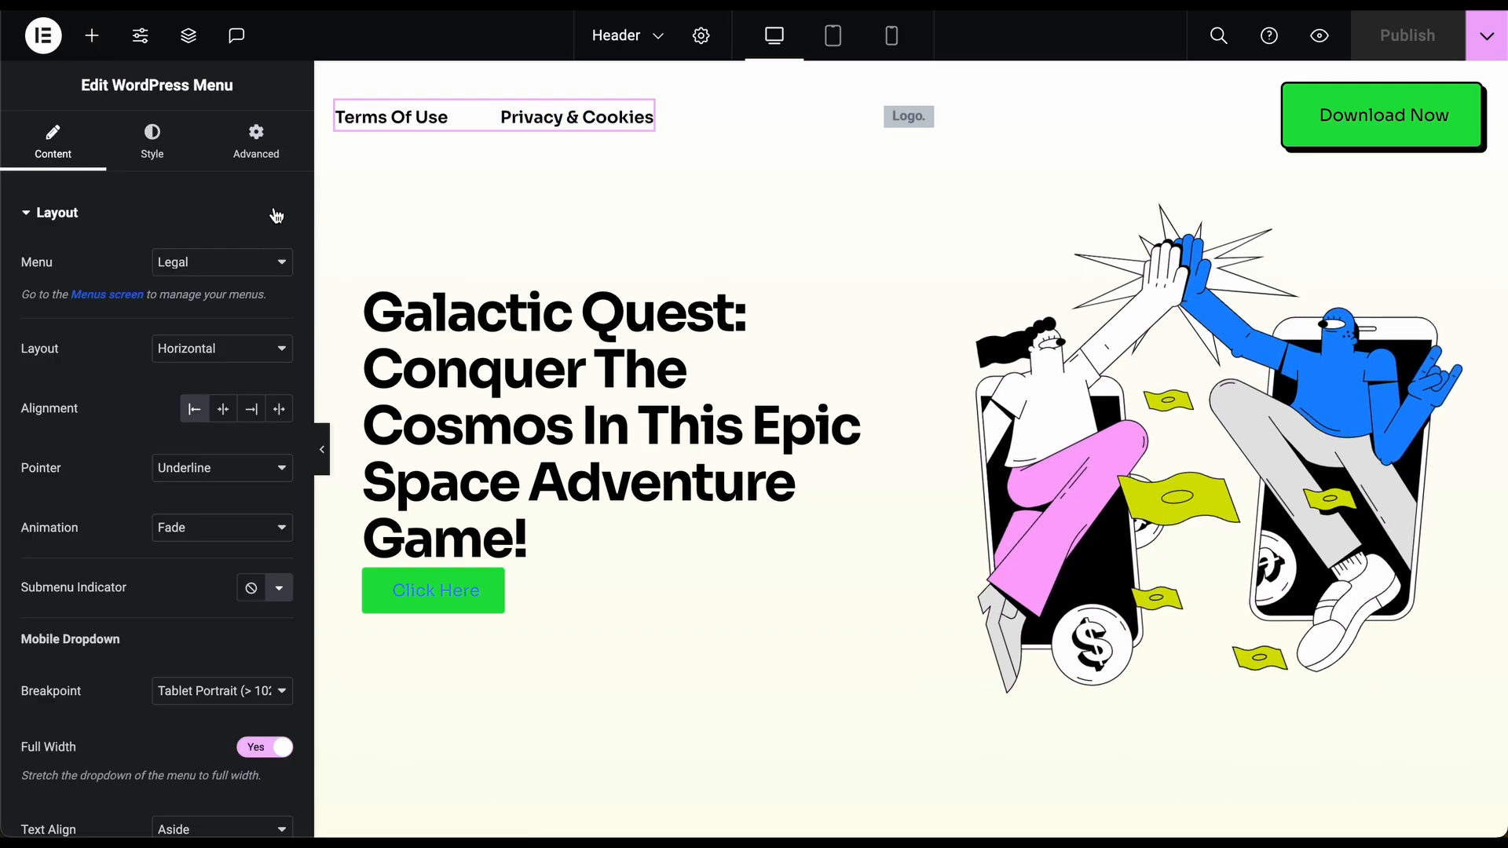
{"action": "left_click", "coordinate": [267, 266]}
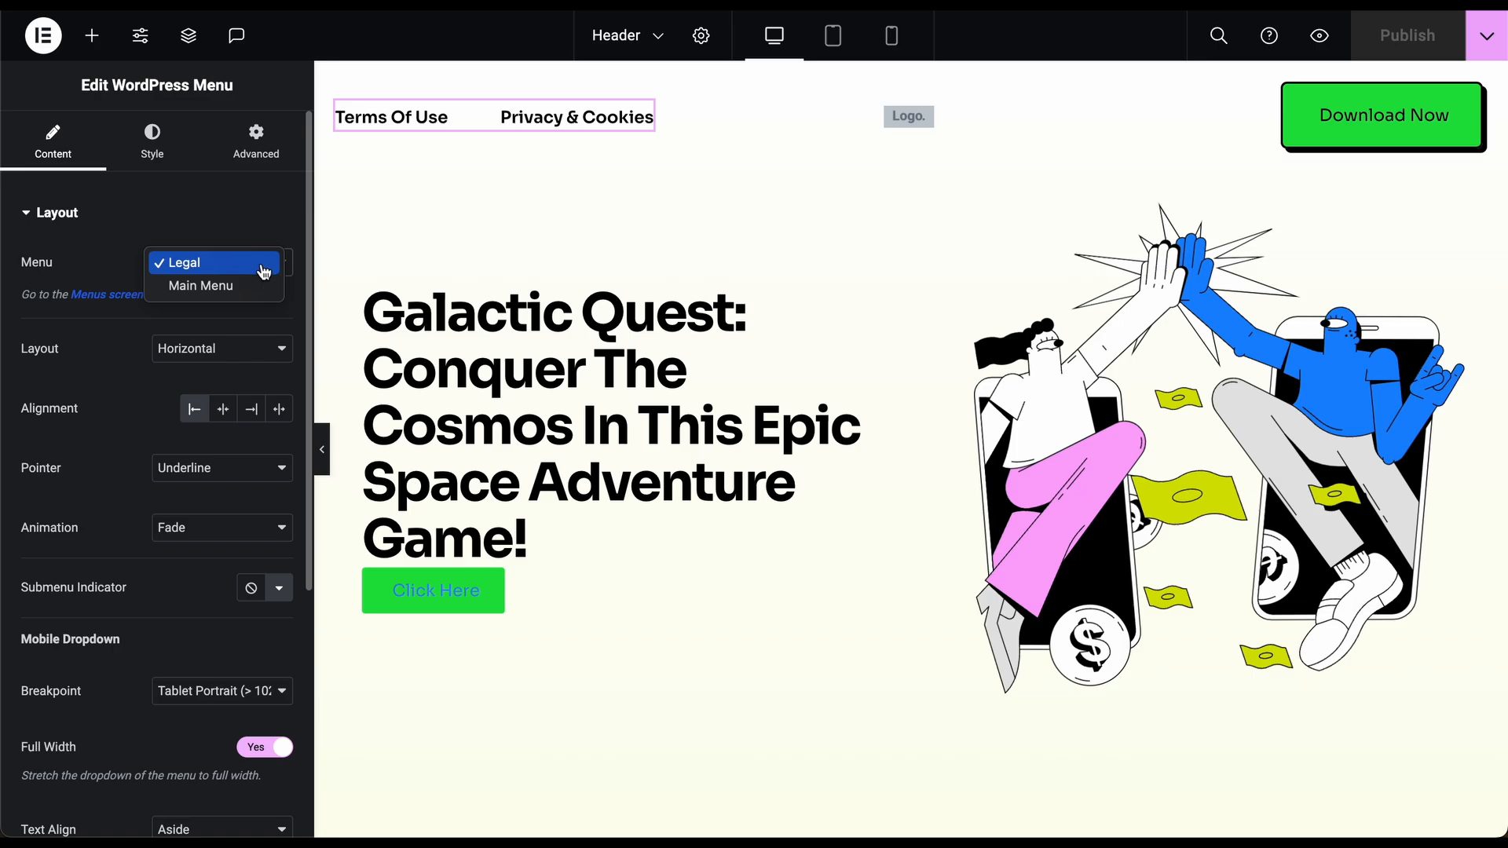
{"action": "left_click", "coordinate": [227, 286]}
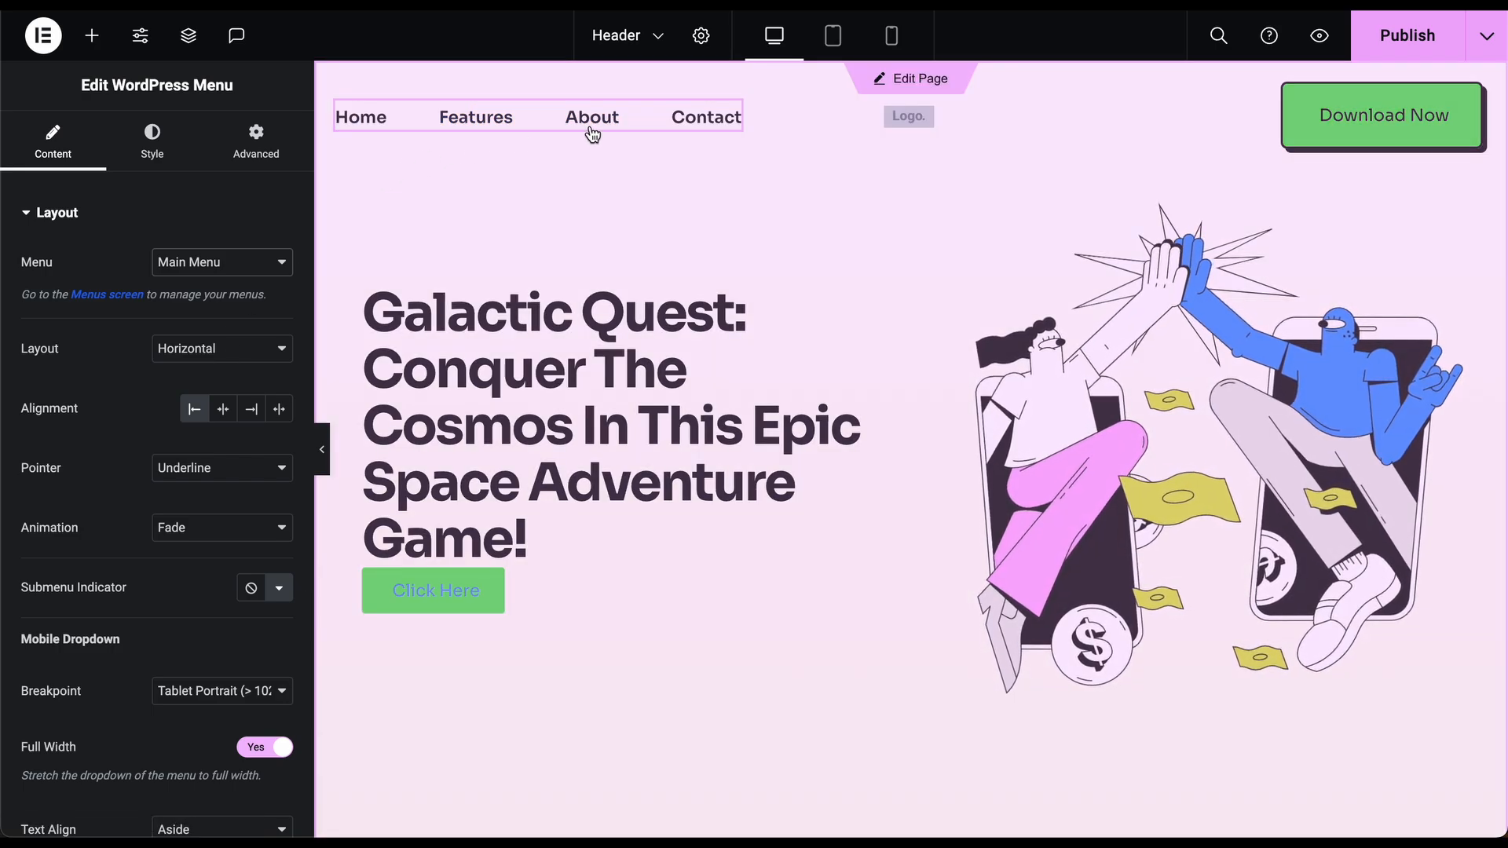
{"action": "left_click", "coordinate": [898, 124]}
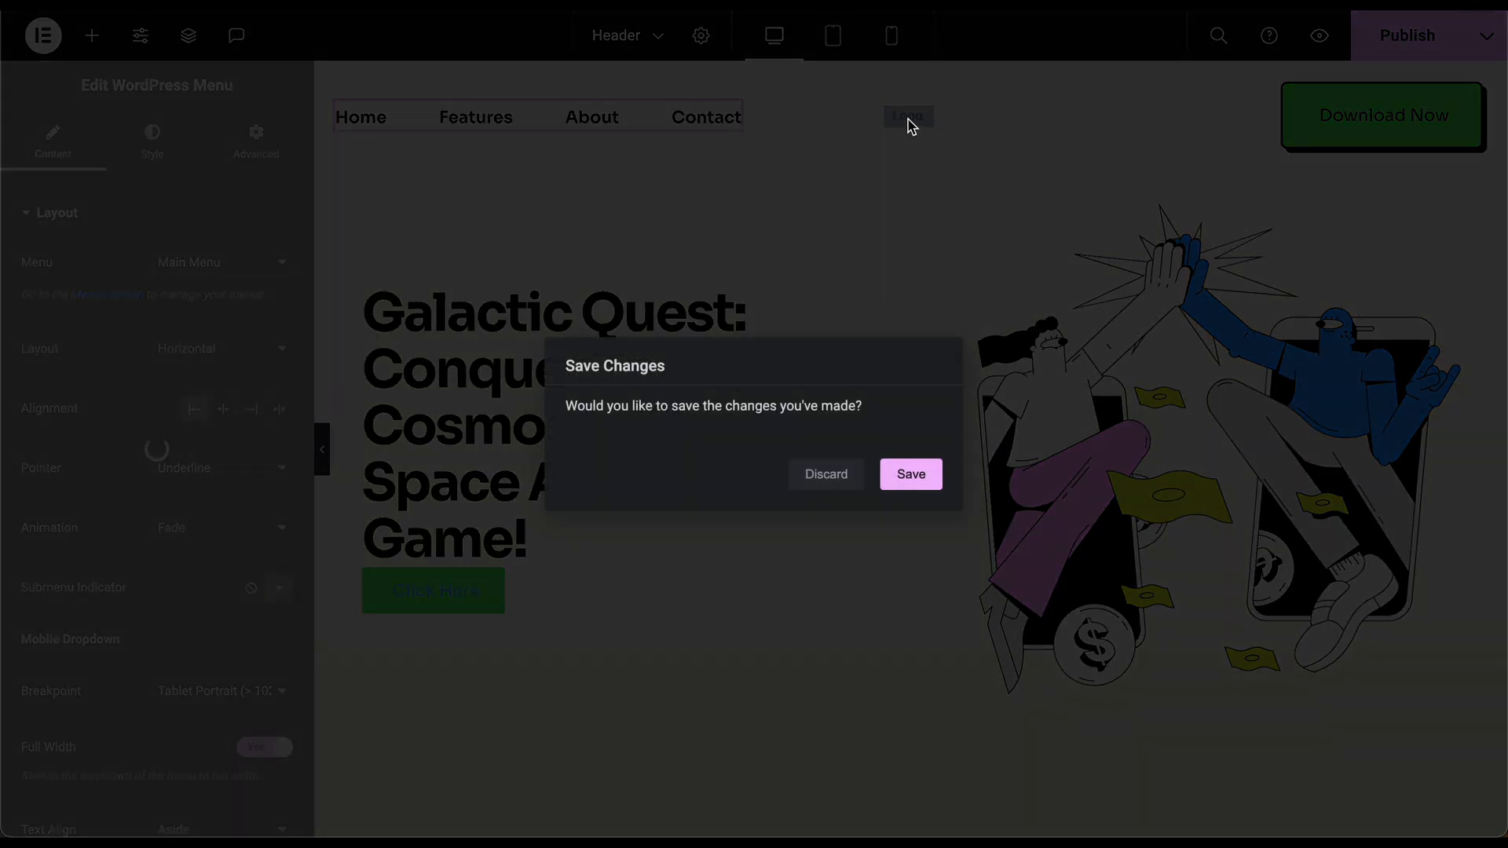
{"action": "left_click", "coordinate": [909, 474]}
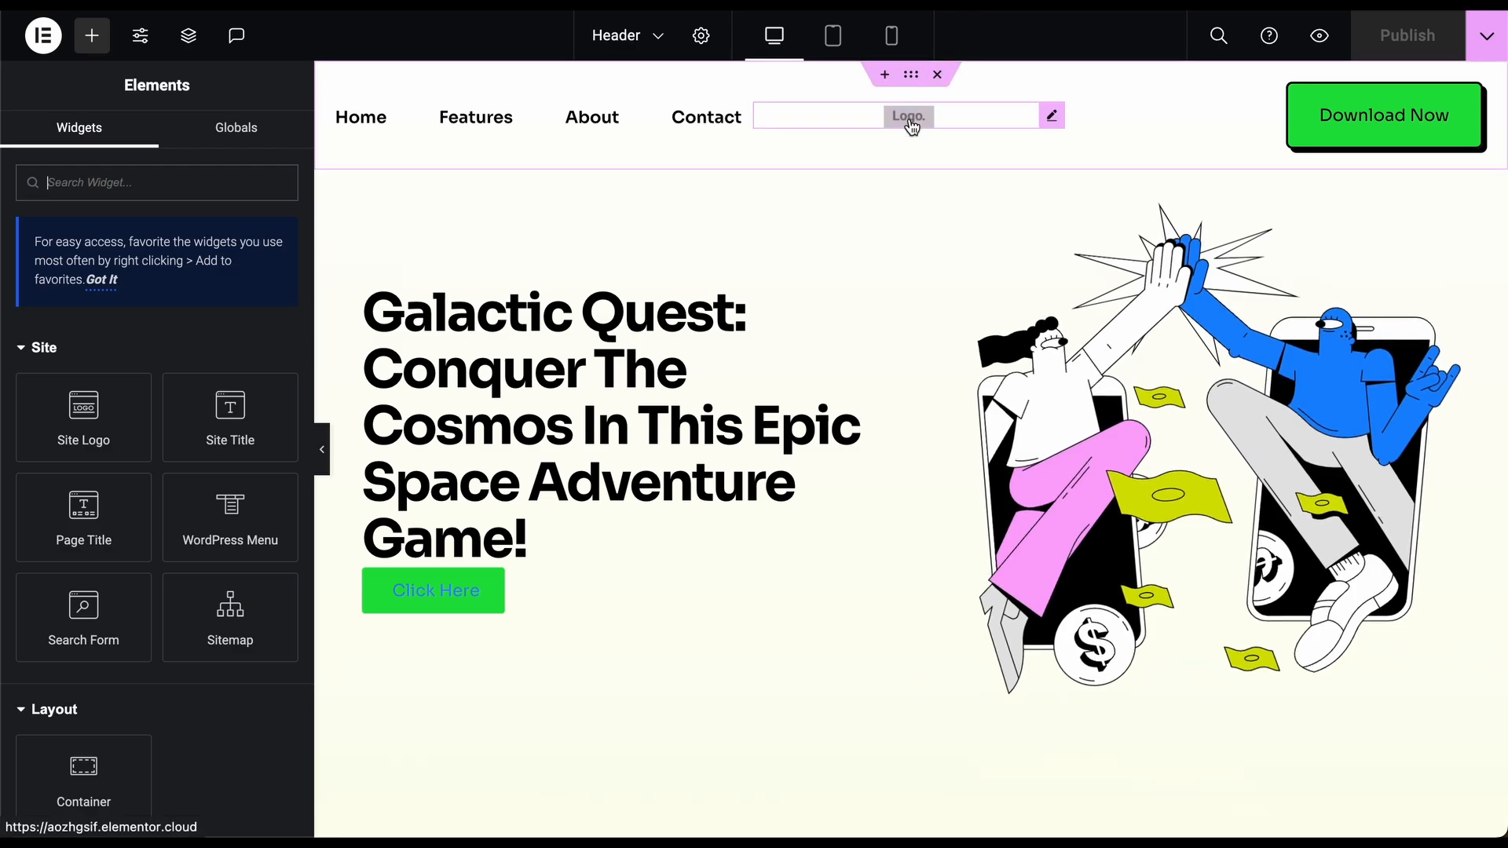
- Delete the Site Logo widget from the header
{"action": "left_click", "coordinate": [1052, 116]}
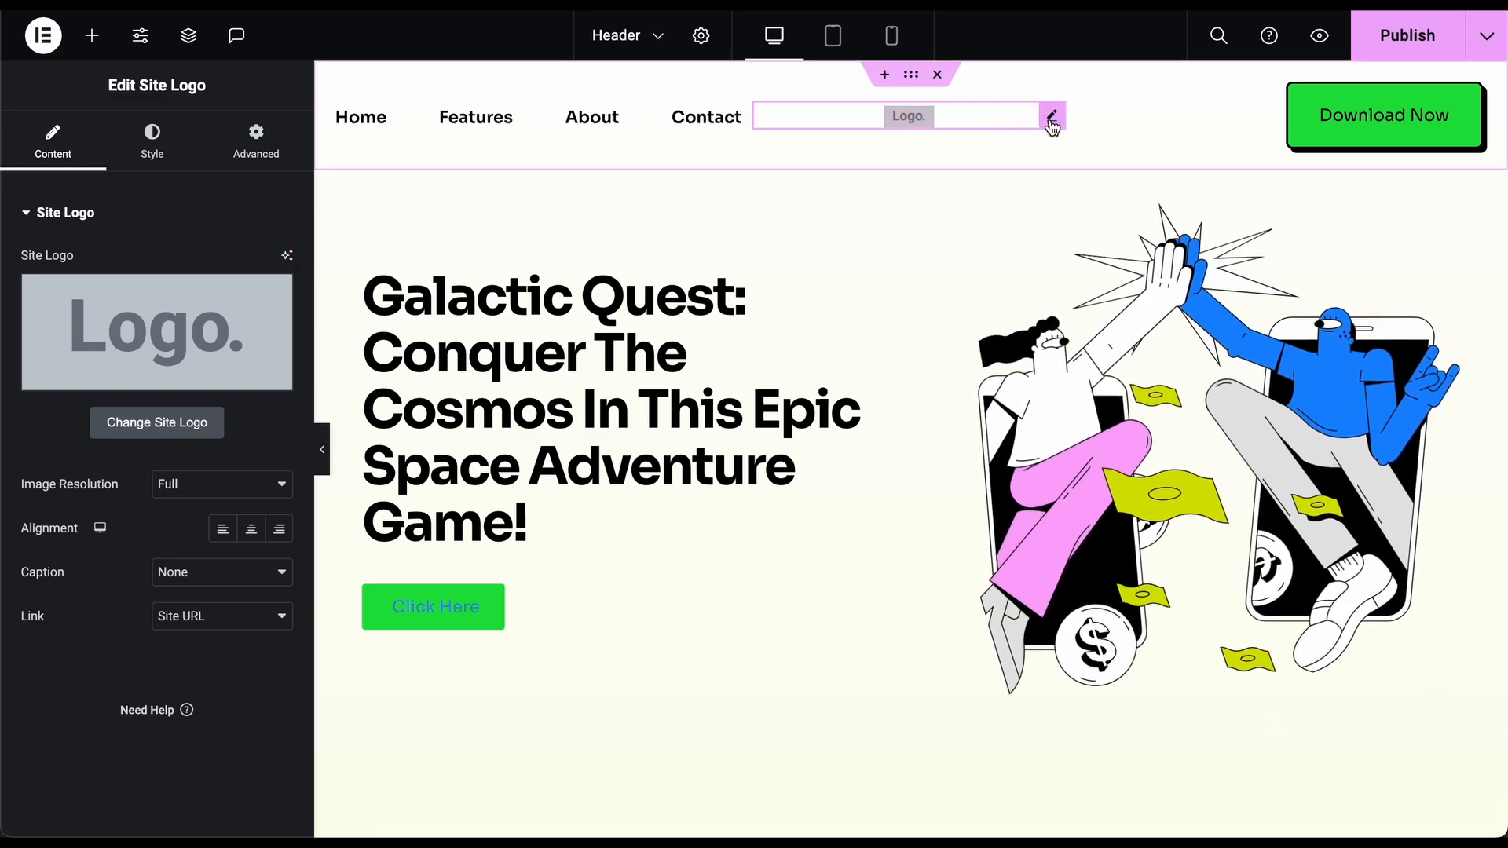
{"action": "right_click", "coordinate": [1053, 126]}
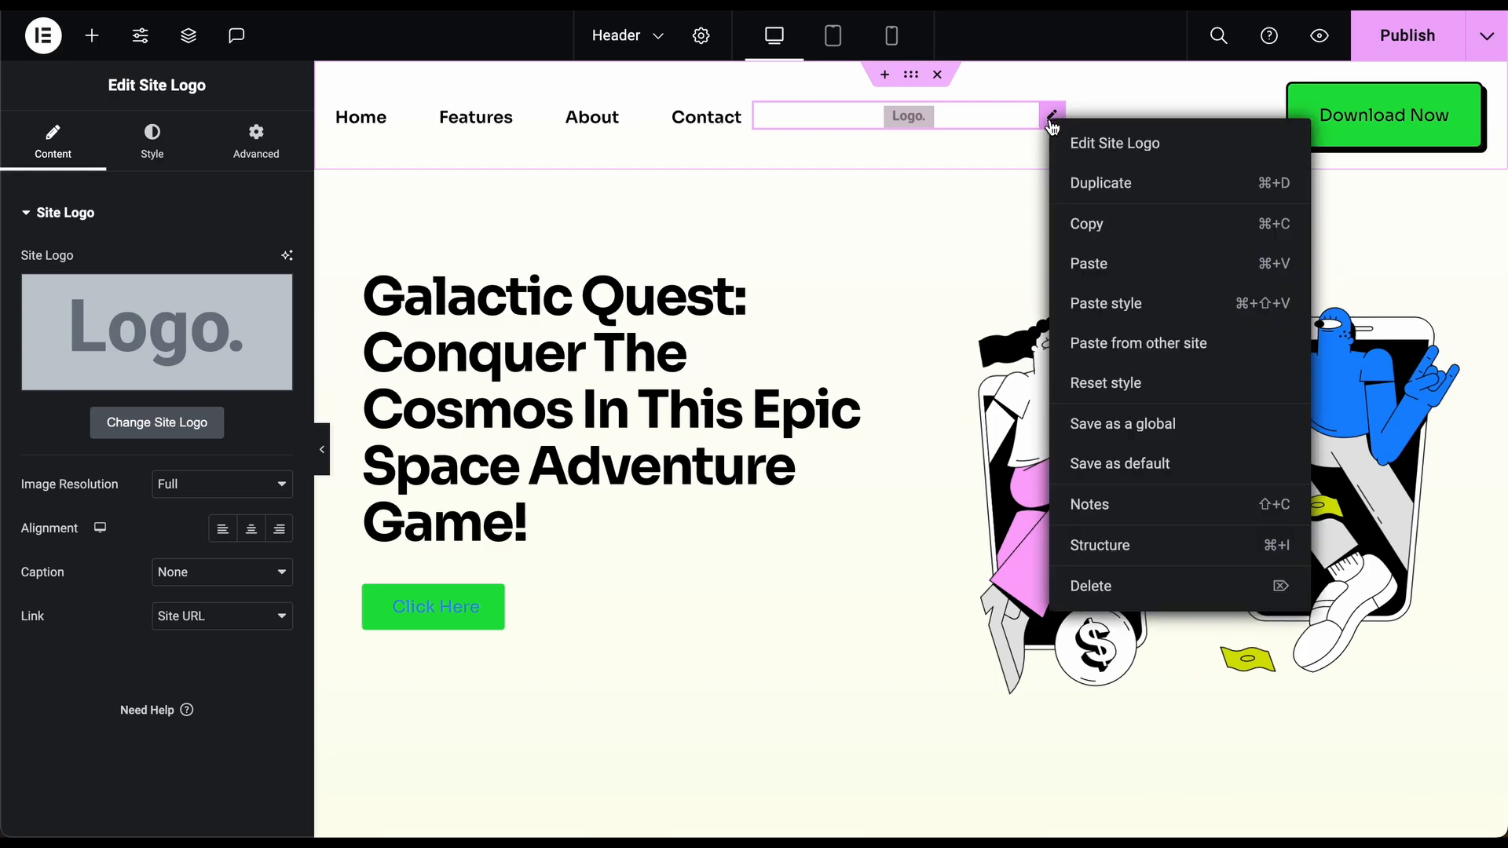
{"action": "left_click", "coordinate": [1115, 585]}
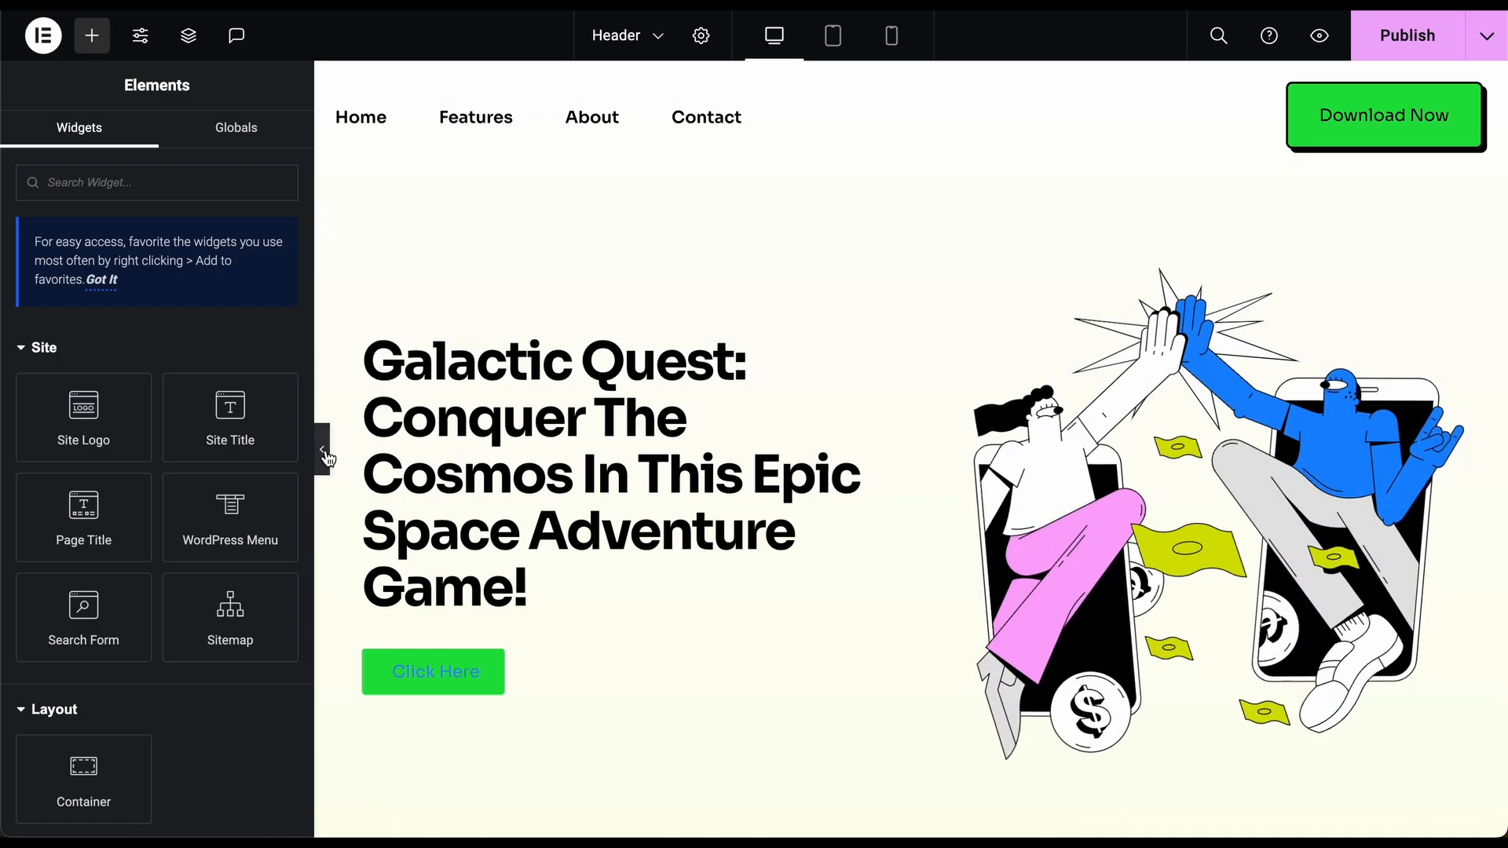
- Collapse the widget sidebar and examine the edited header and page in desktop, tablet and mobile views, ending in desktop view
{"action": "left_click", "coordinate": [326, 455]}
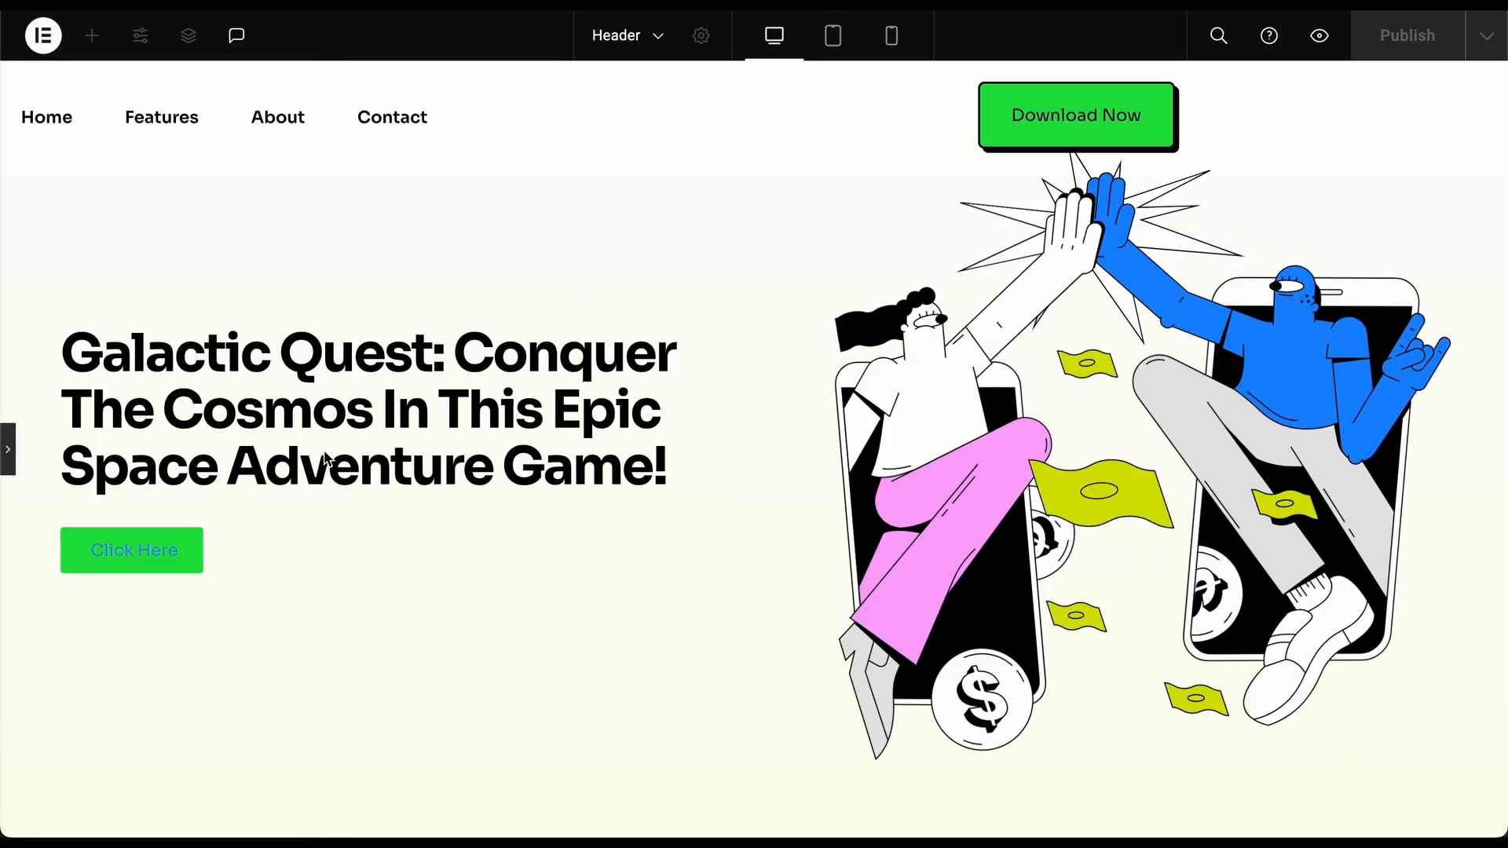
{"action": "scroll", "coordinate": [375, 332], "scroll_direction": "down", "scroll_amount": 10}
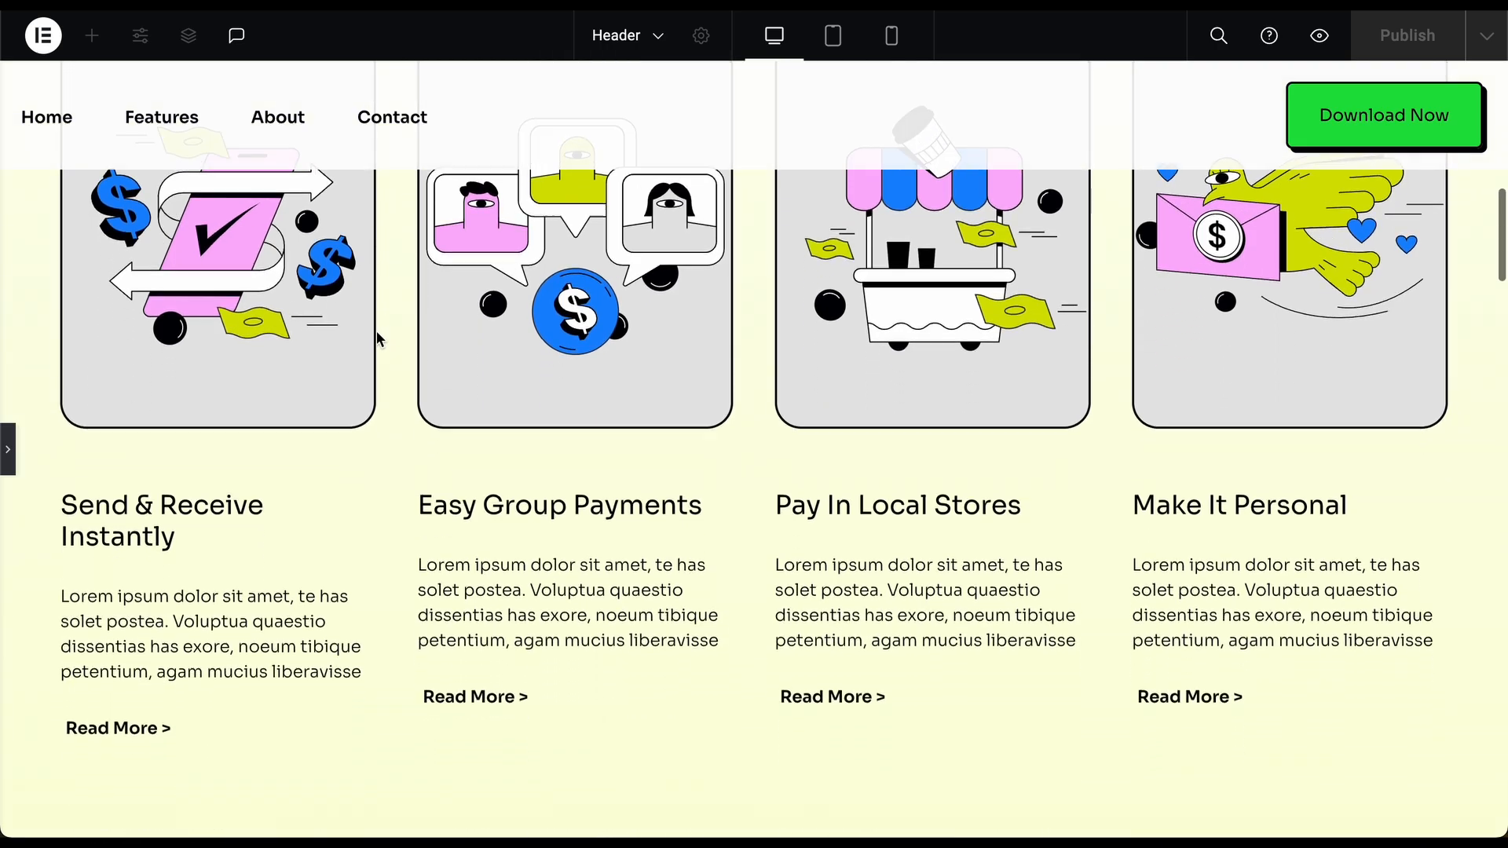
{"action": "left_click", "coordinate": [834, 35]}
{"action": "scroll", "coordinate": [807, 271], "scroll_direction": "up", "scroll_amount": 10}
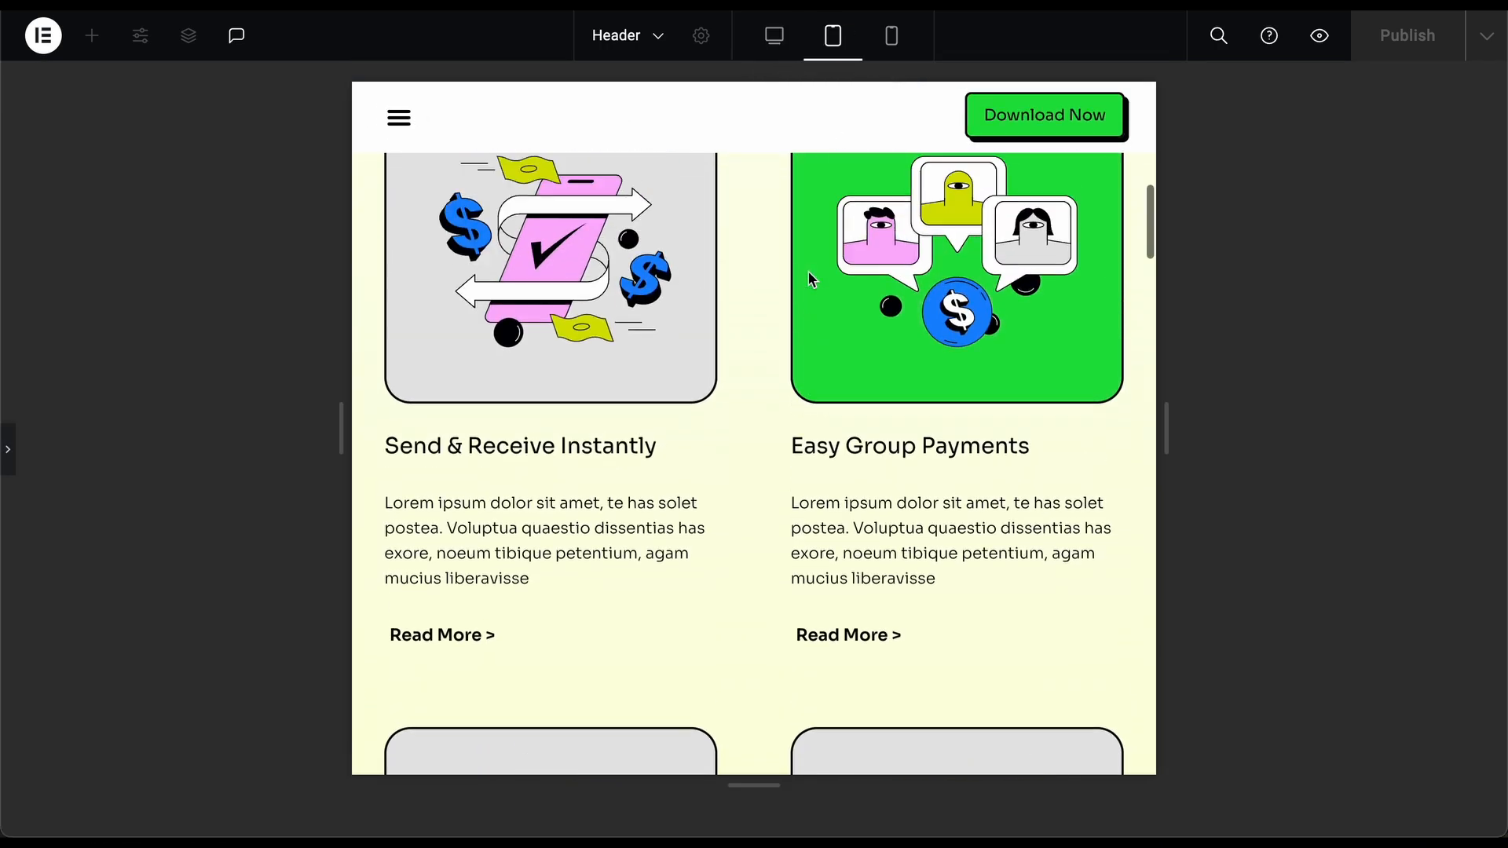
{"action": "left_click", "coordinate": [897, 46]}
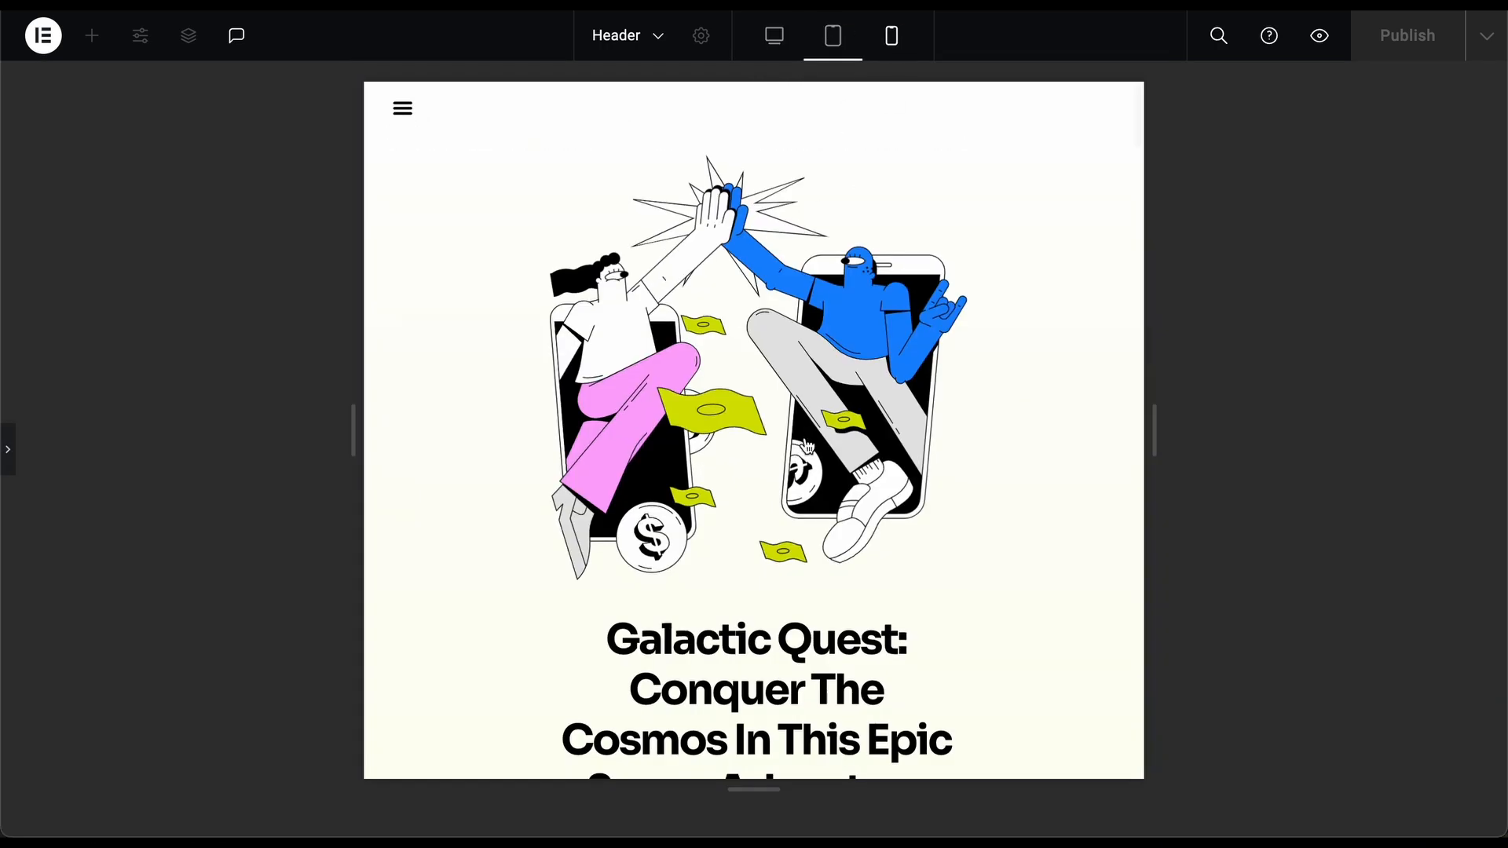
{"action": "scroll", "coordinate": [805, 436], "scroll_direction": "down", "scroll_amount": 10}
{"action": "scroll", "coordinate": [809, 445], "scroll_direction": "up", "scroll_amount": 5}
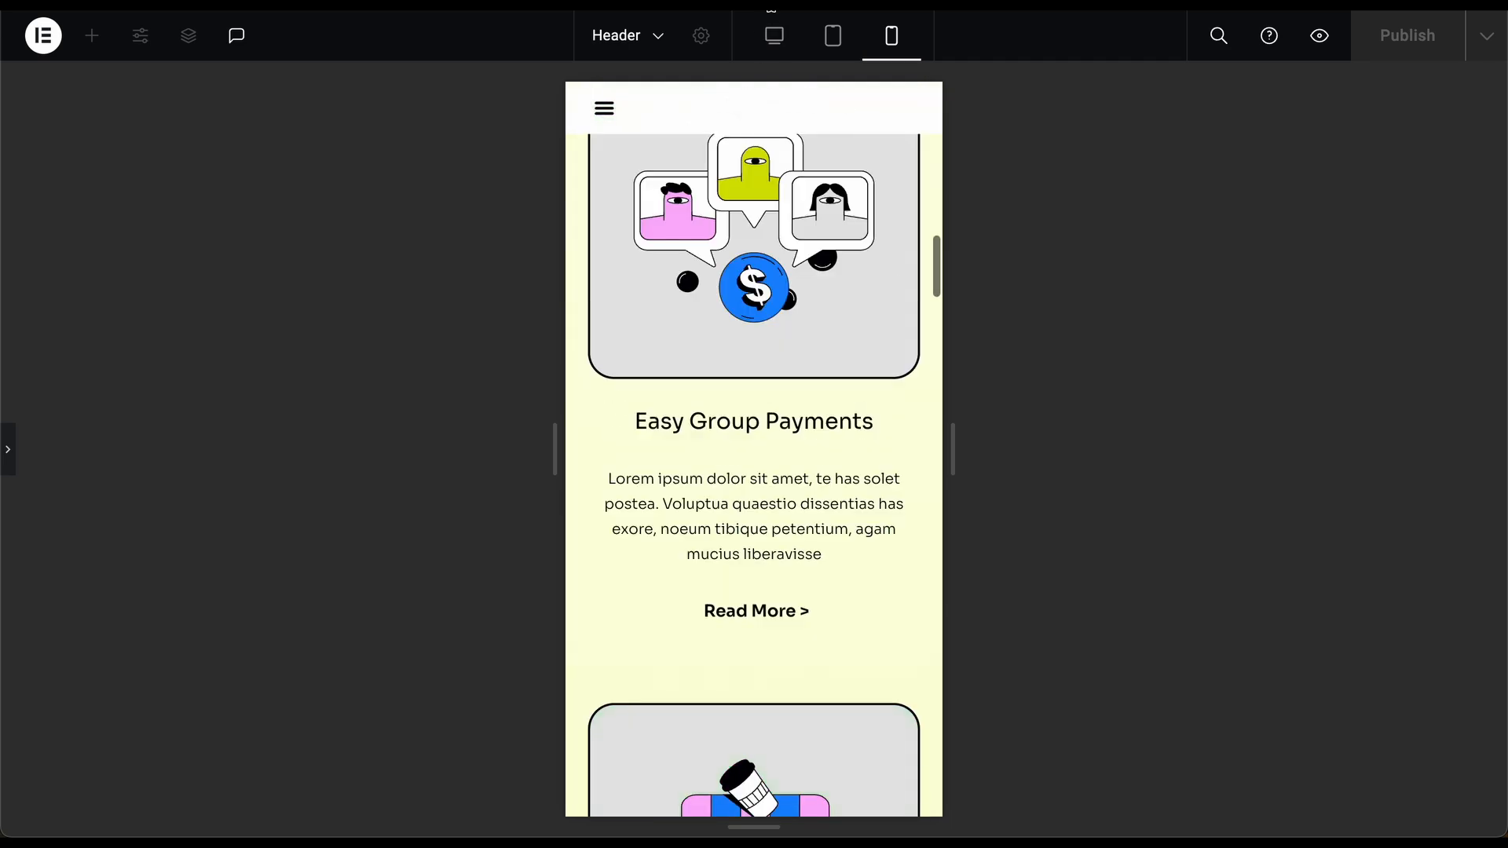
{"action": "left_click", "coordinate": [776, 36]}
{"action": "scroll", "coordinate": [711, 357], "scroll_direction": "up", "scroll_amount": 10}
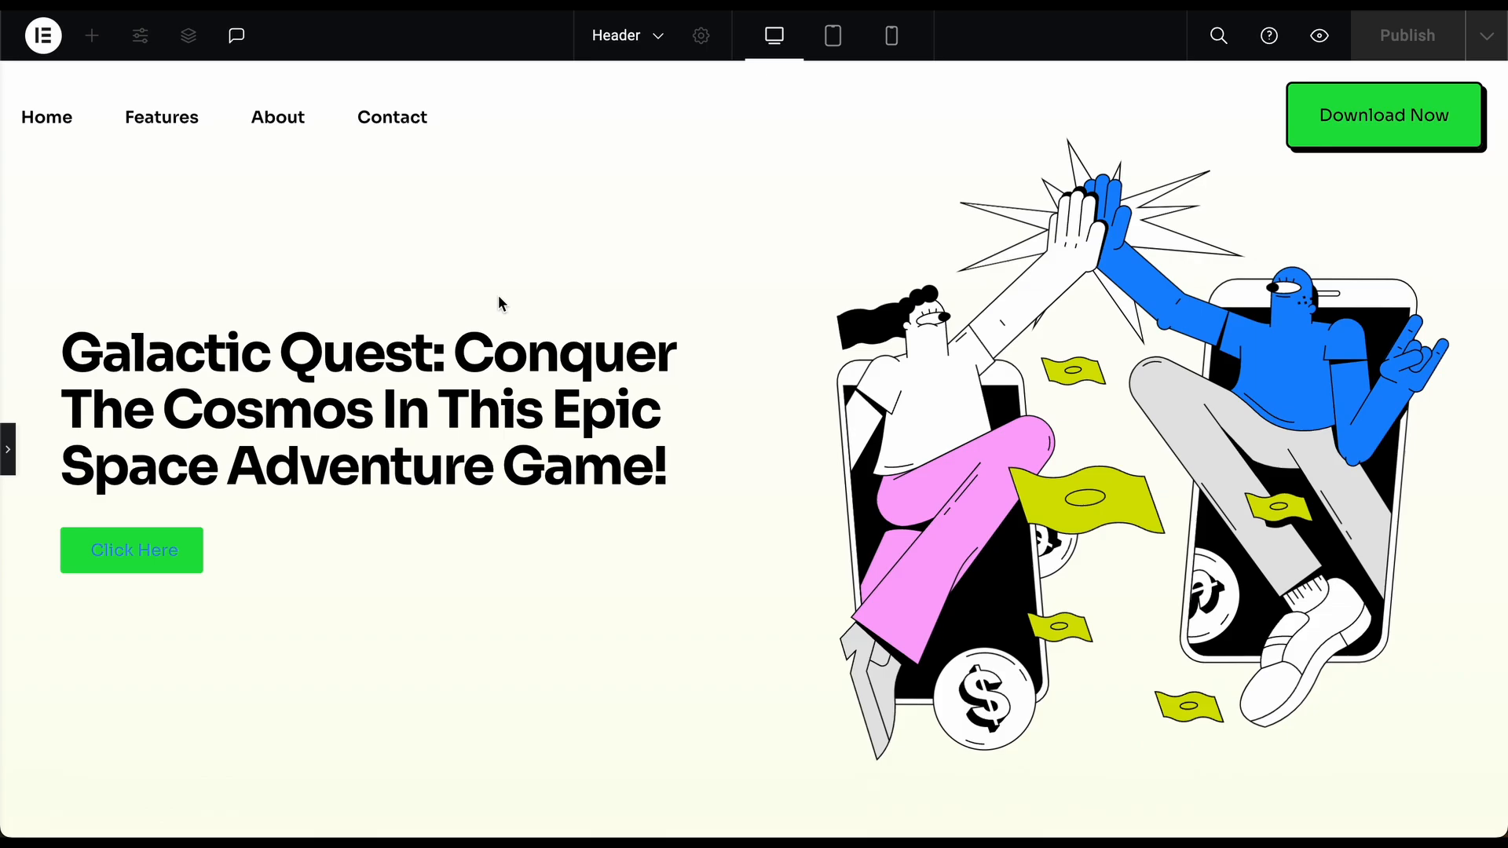
- Publish the header changes and exit the editor to WordPress
{"action": "left_click", "coordinate": [57, 45]}
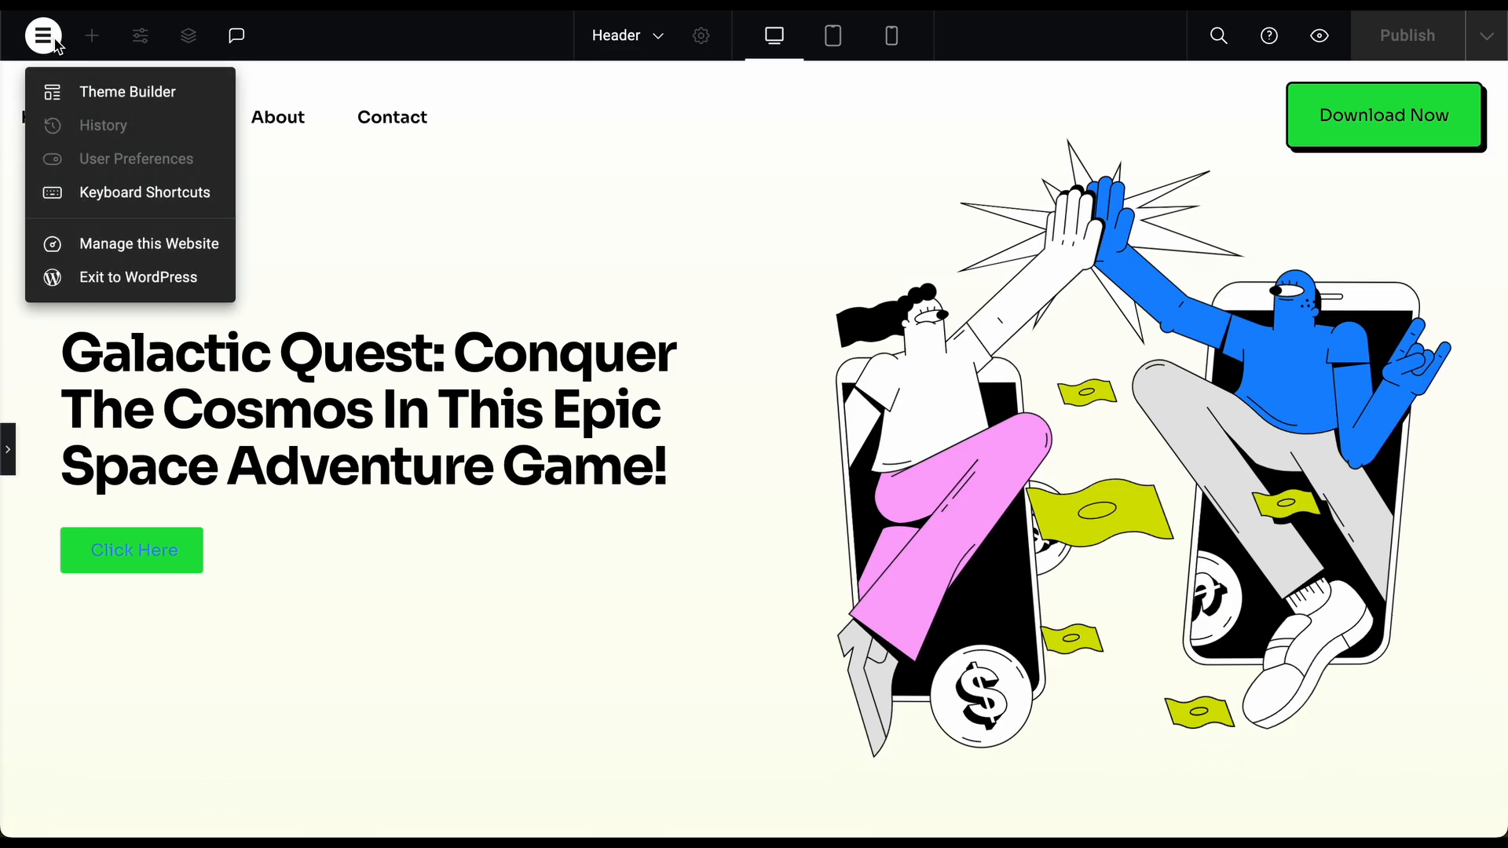
{"action": "left_click", "coordinate": [109, 276]}
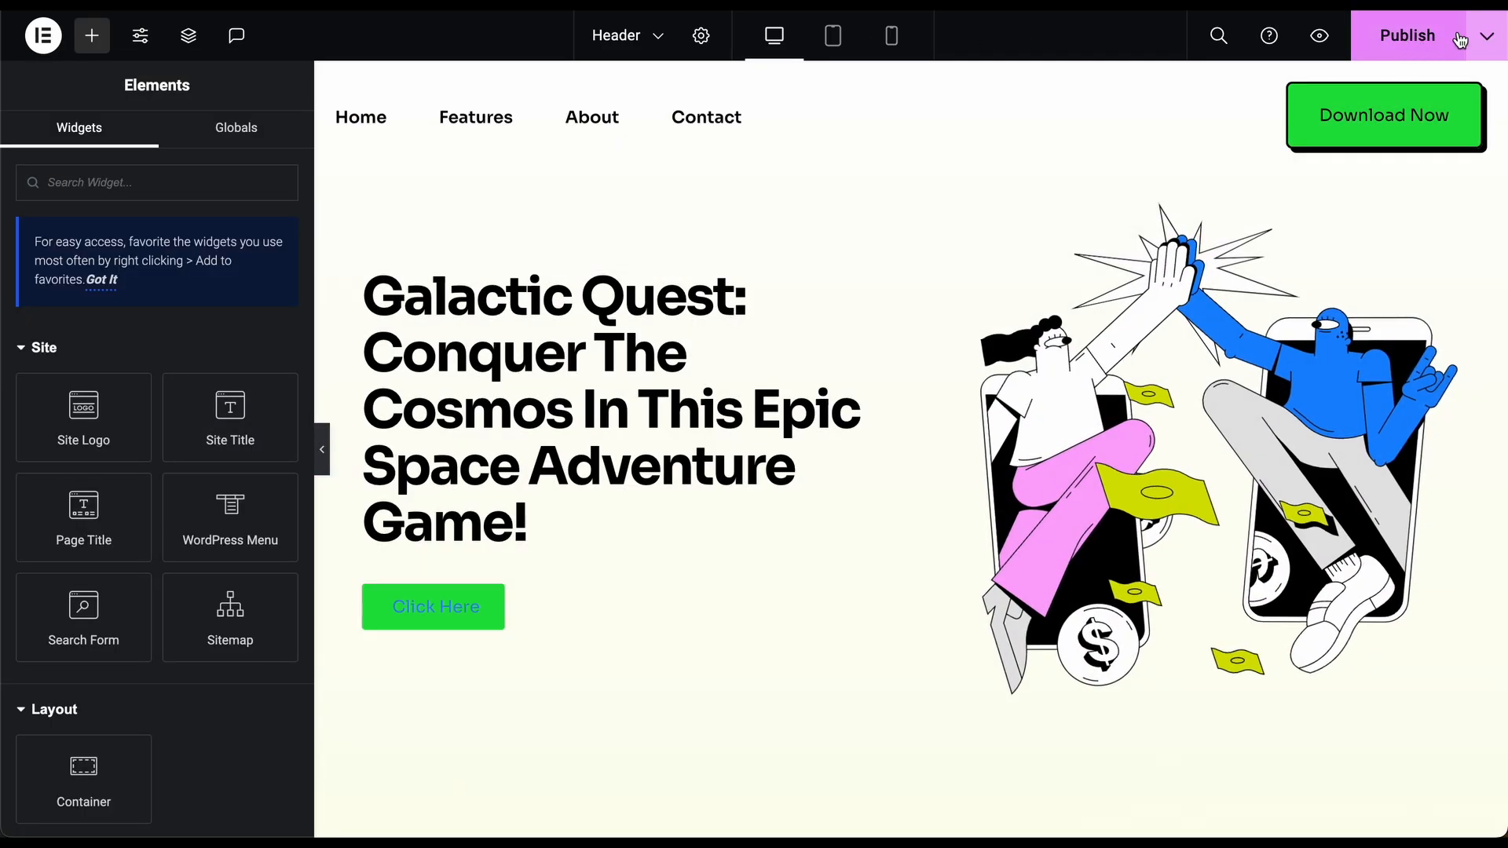
{"action": "left_click", "coordinate": [1437, 52]}
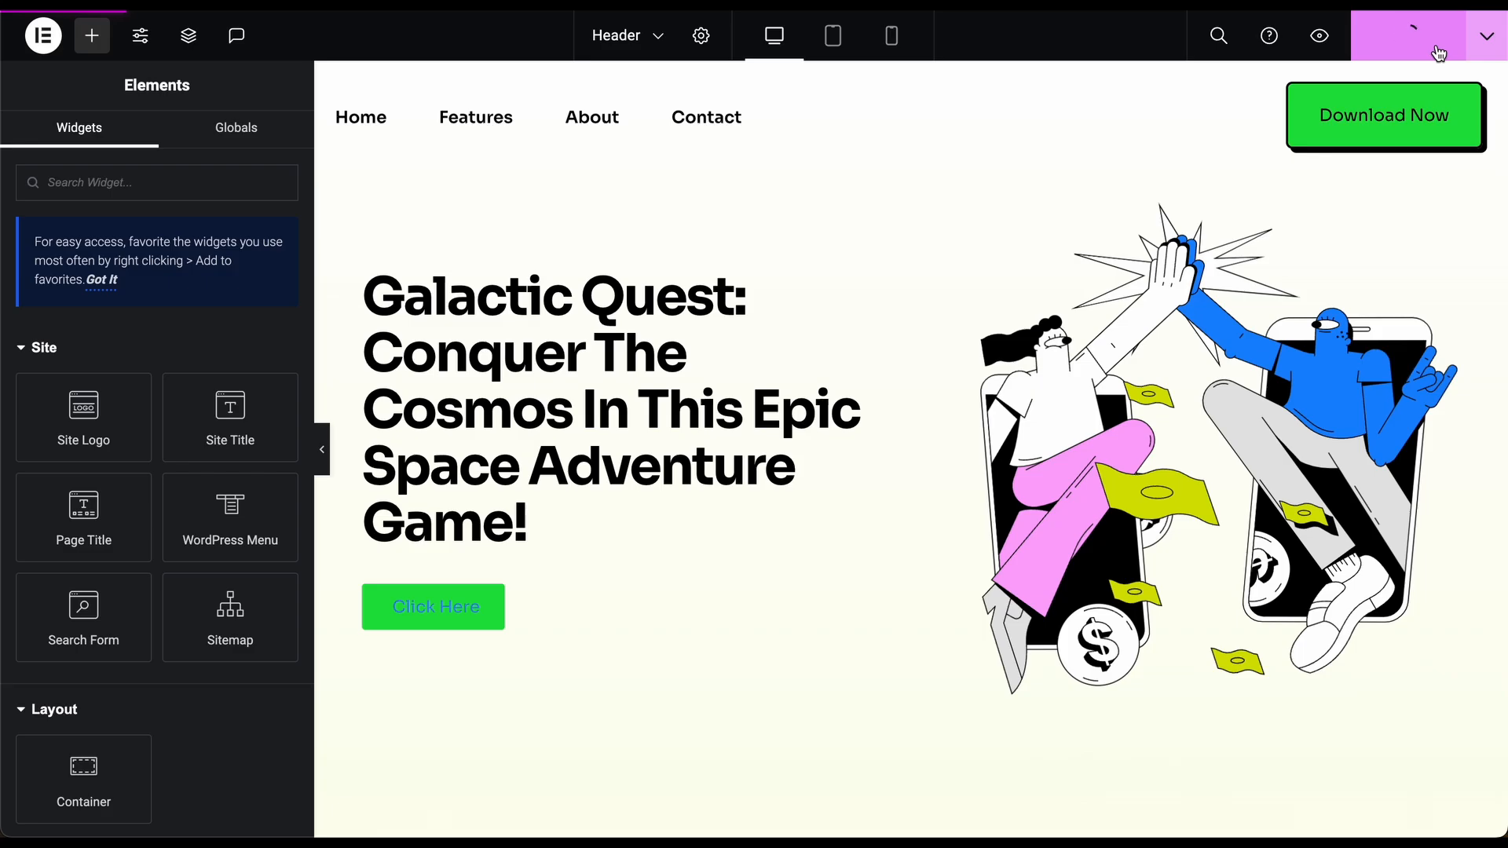
{"action": "left_click", "coordinate": [44, 36]}
{"action": "left_click", "coordinate": [161, 284]}
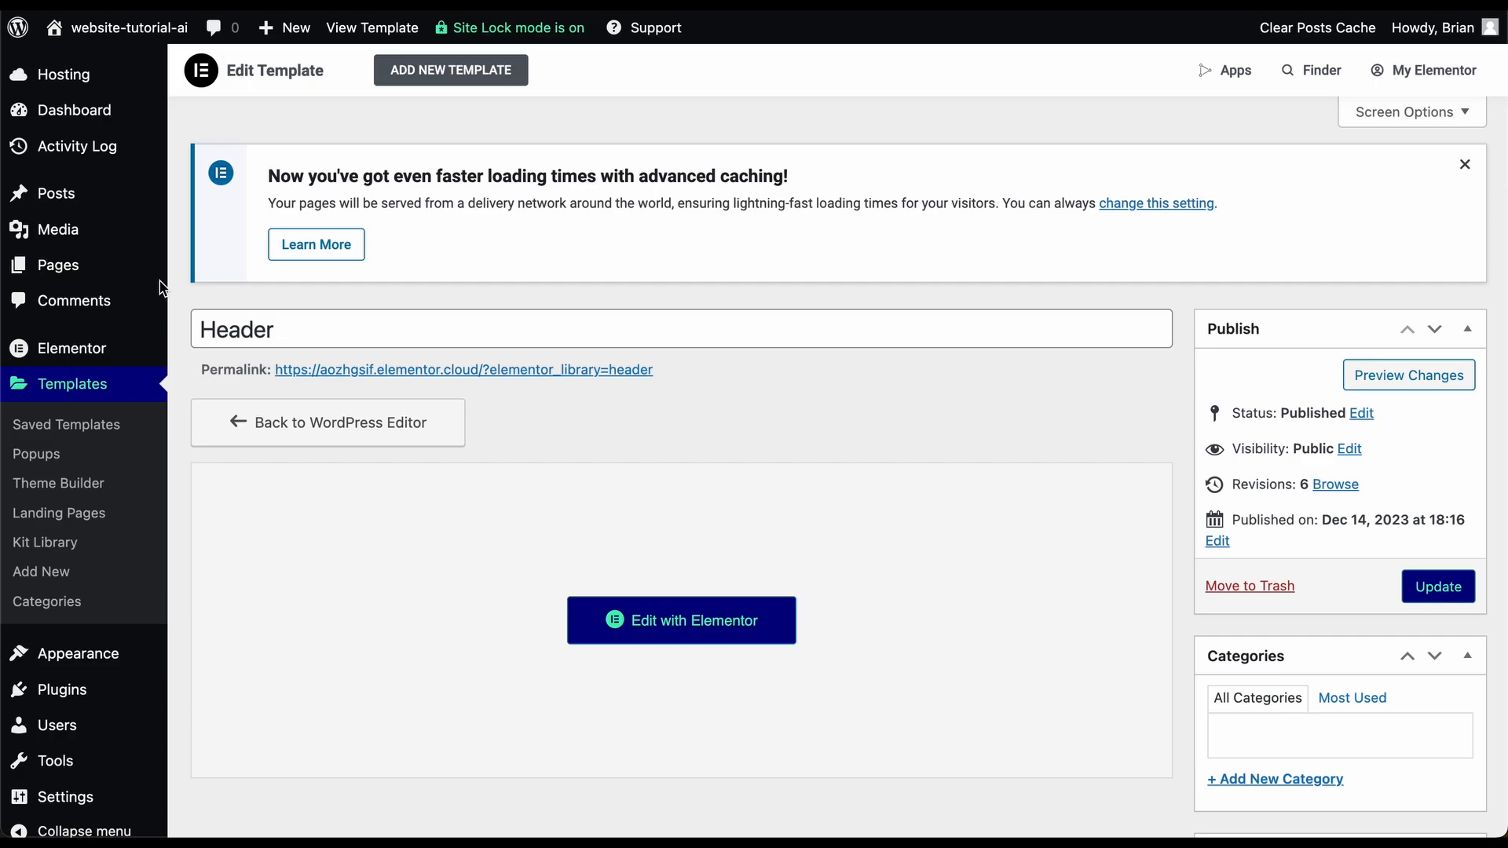
- Go through the WordPress dashboard to the site's page list and examine the existing pages
{"action": "left_click", "coordinate": [118, 119]}
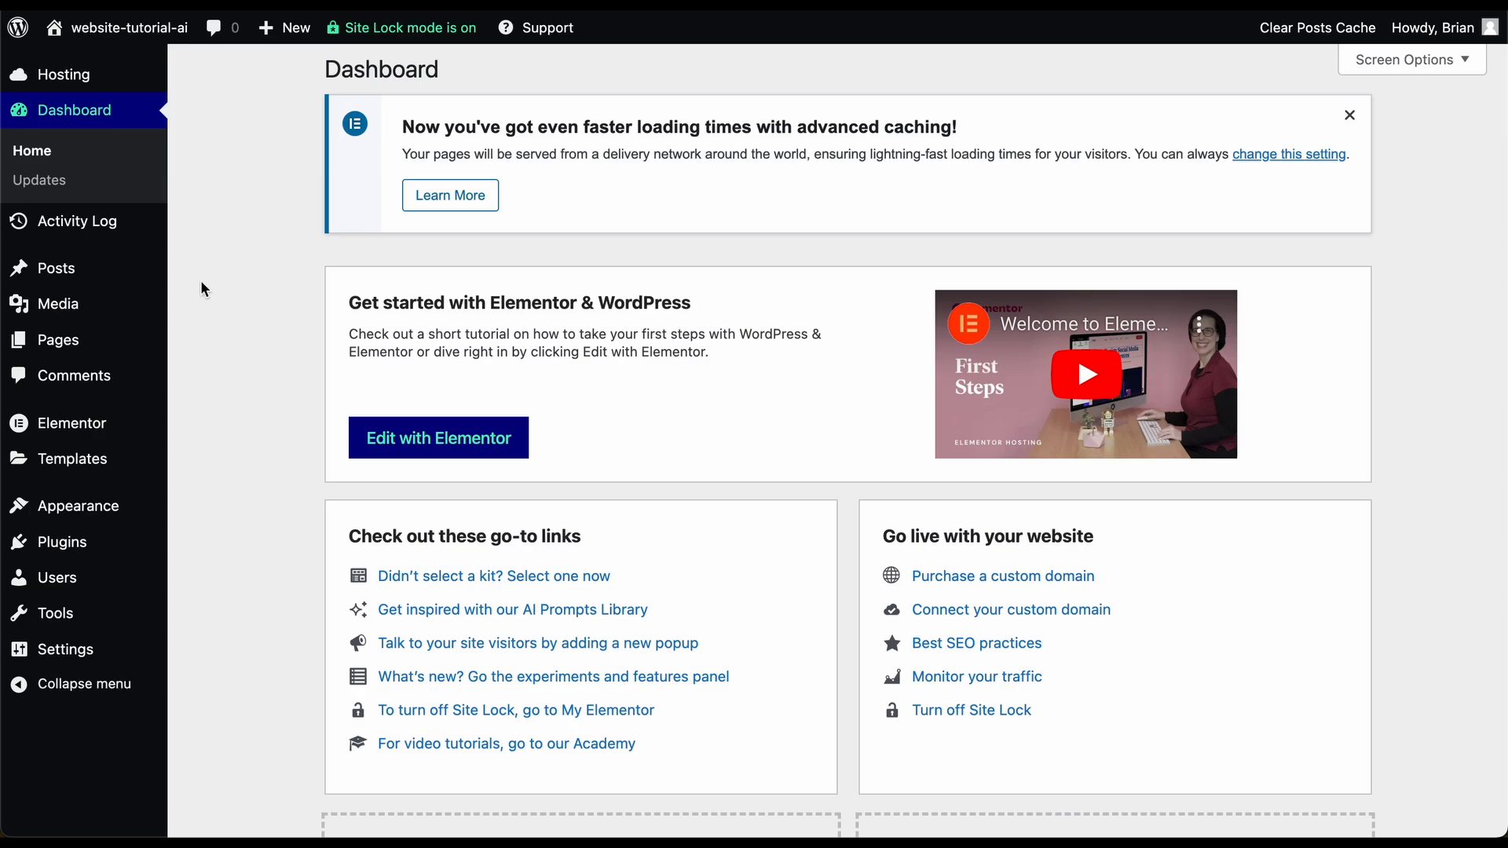
{"action": "left_click", "coordinate": [89, 348]}
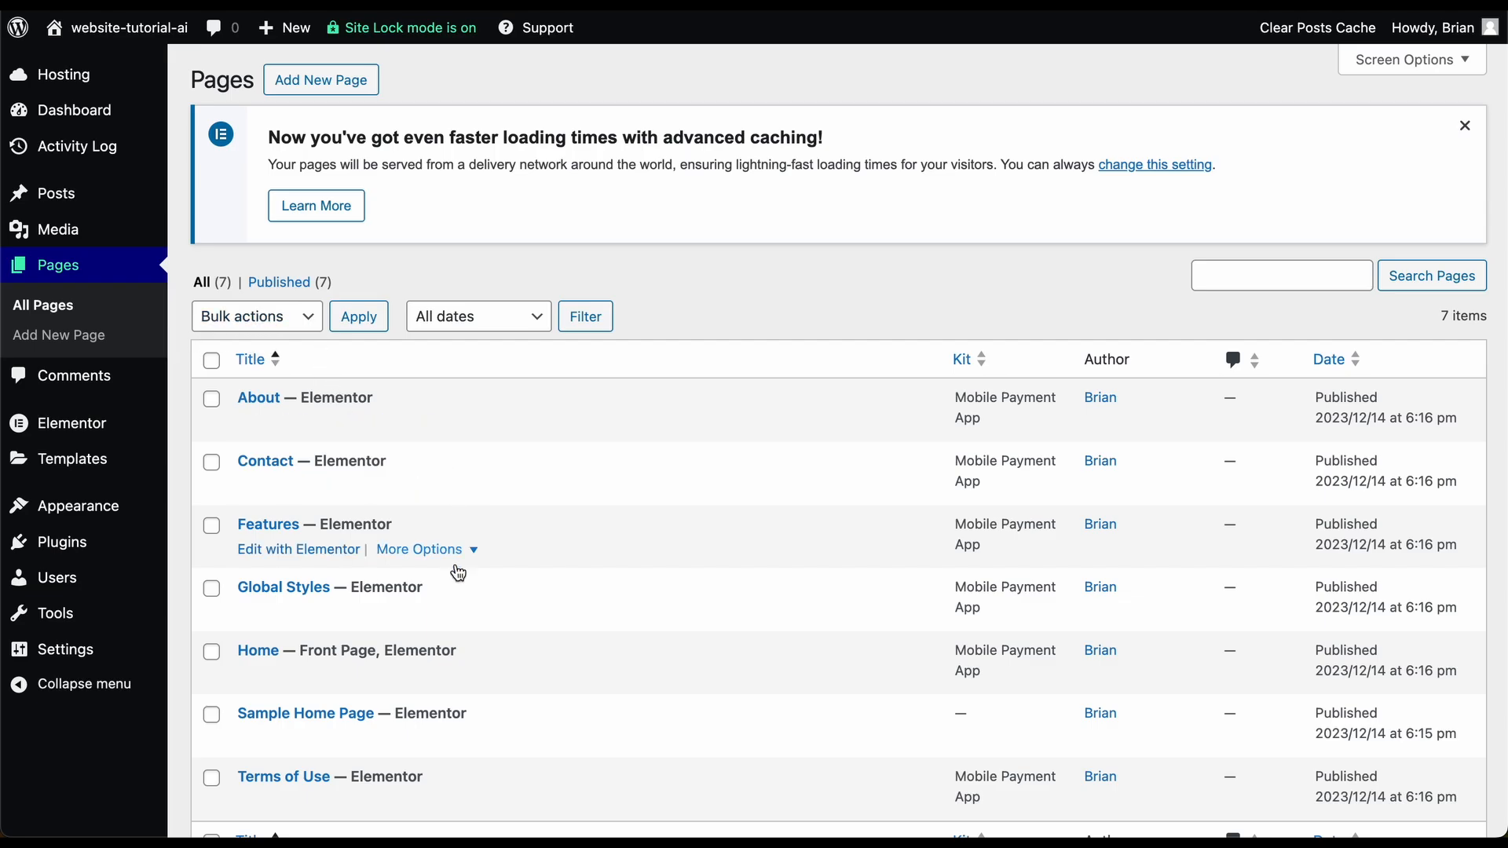
{"action": "scroll", "coordinate": [456, 576], "scroll_direction": "down", "scroll_amount": 3}
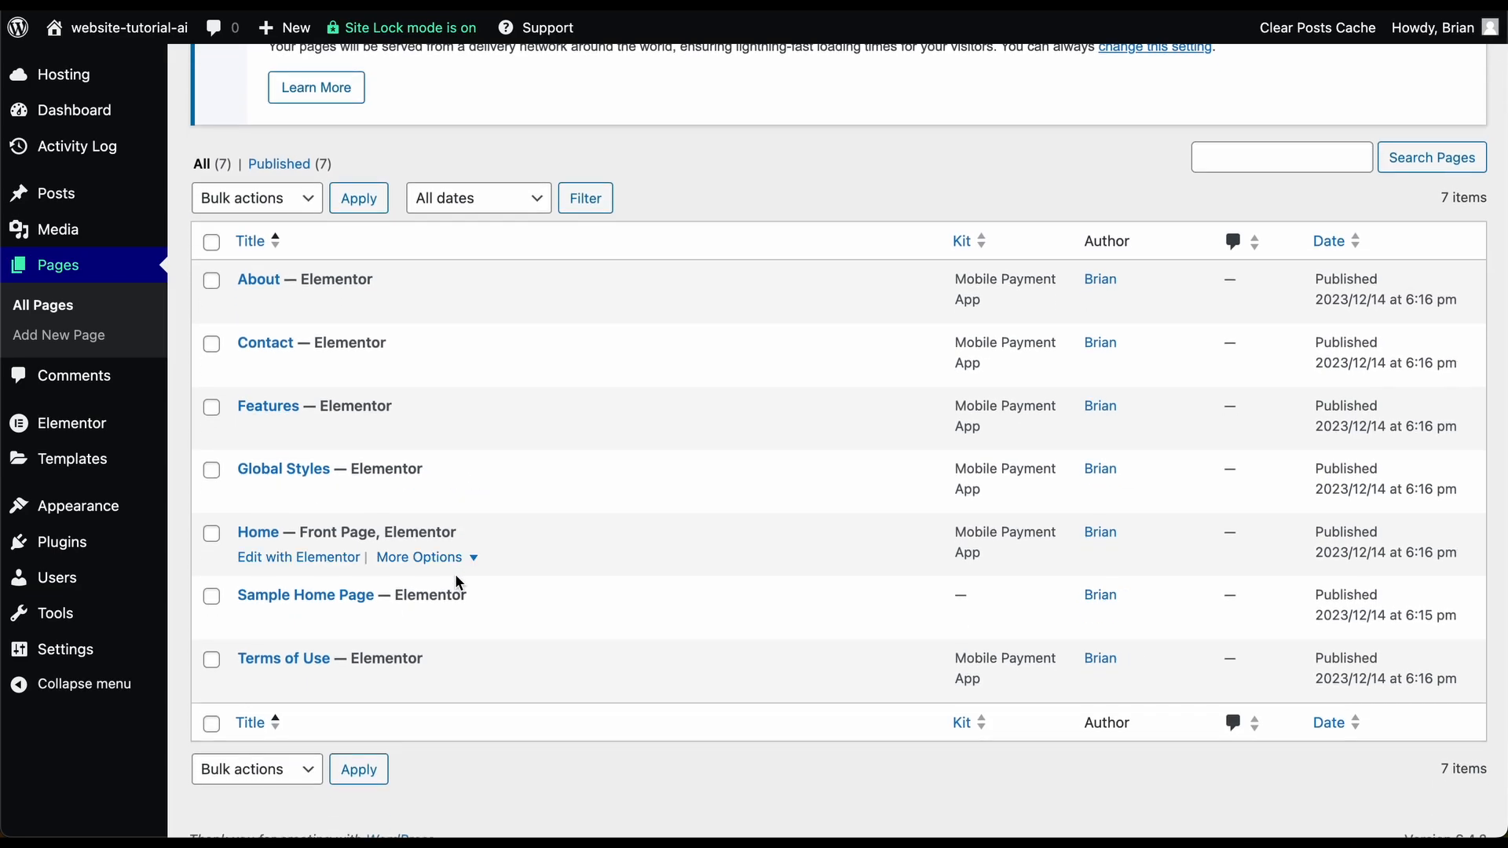
{"action": "scroll", "coordinate": [455, 576], "scroll_direction": "up", "scroll_amount": 2}
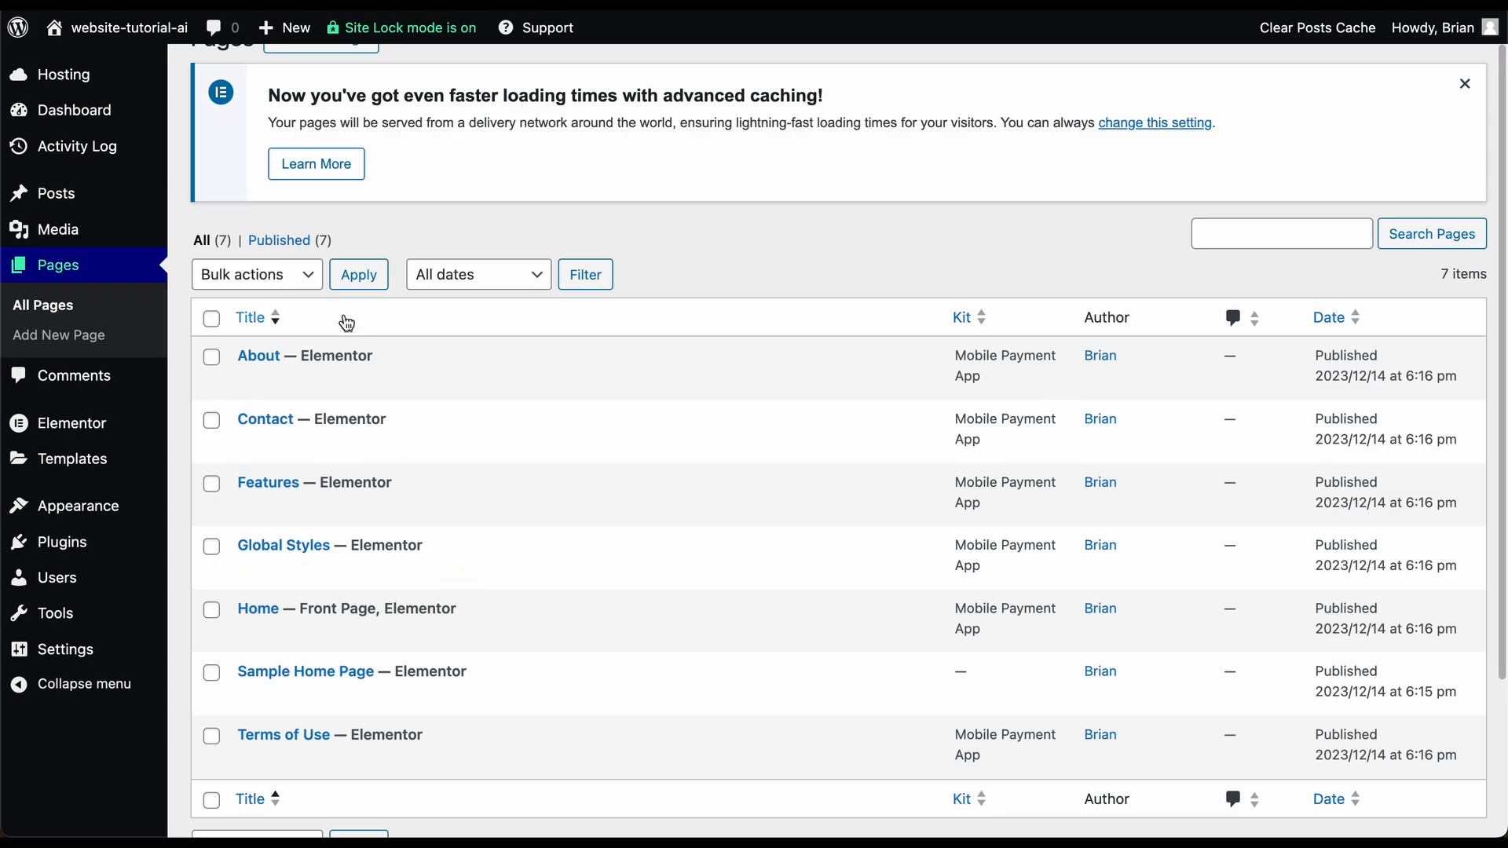
{"action": "scroll", "coordinate": [346, 322], "scroll_direction": "up", "scroll_amount": 1}
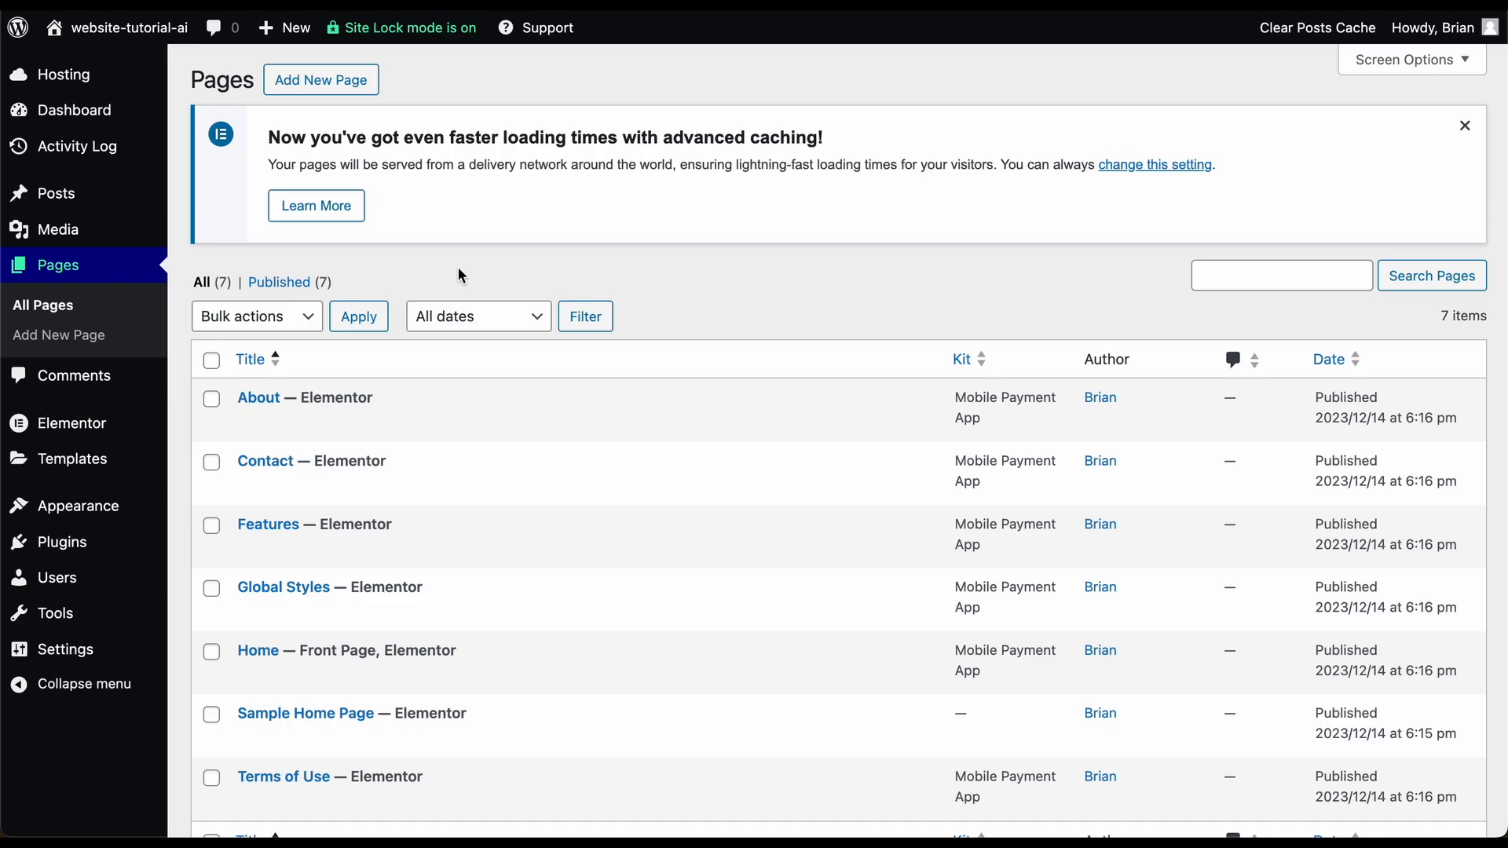
{"action": "scroll", "coordinate": [404, 626], "scroll_direction": "down", "scroll_amount": 3}
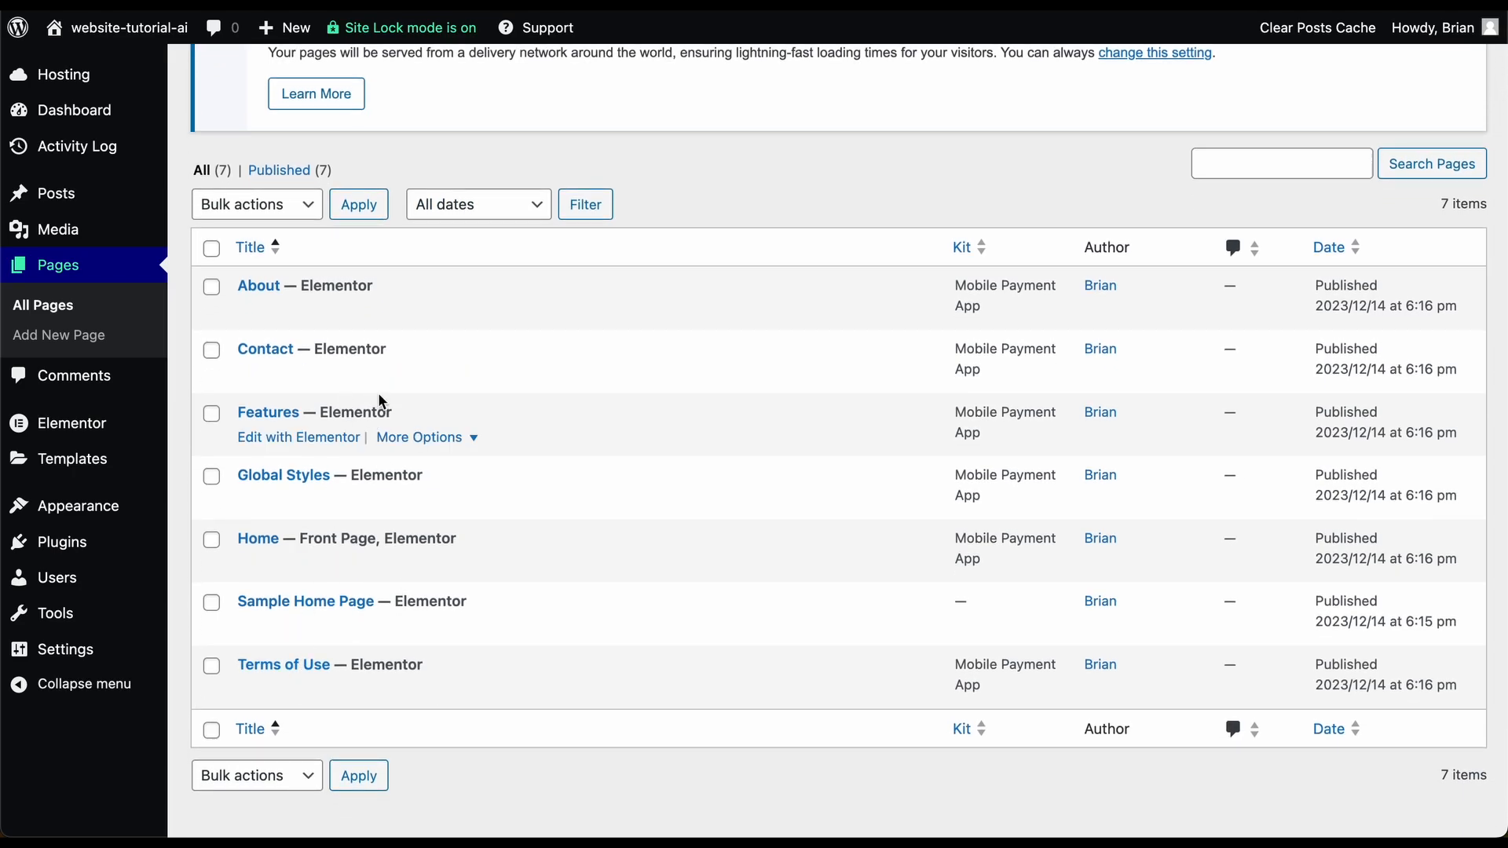
{"action": "scroll", "coordinate": [379, 401], "scroll_direction": "up", "scroll_amount": 2}
{"action": "scroll", "coordinate": [378, 402], "scroll_direction": "up", "scroll_amount": 1}
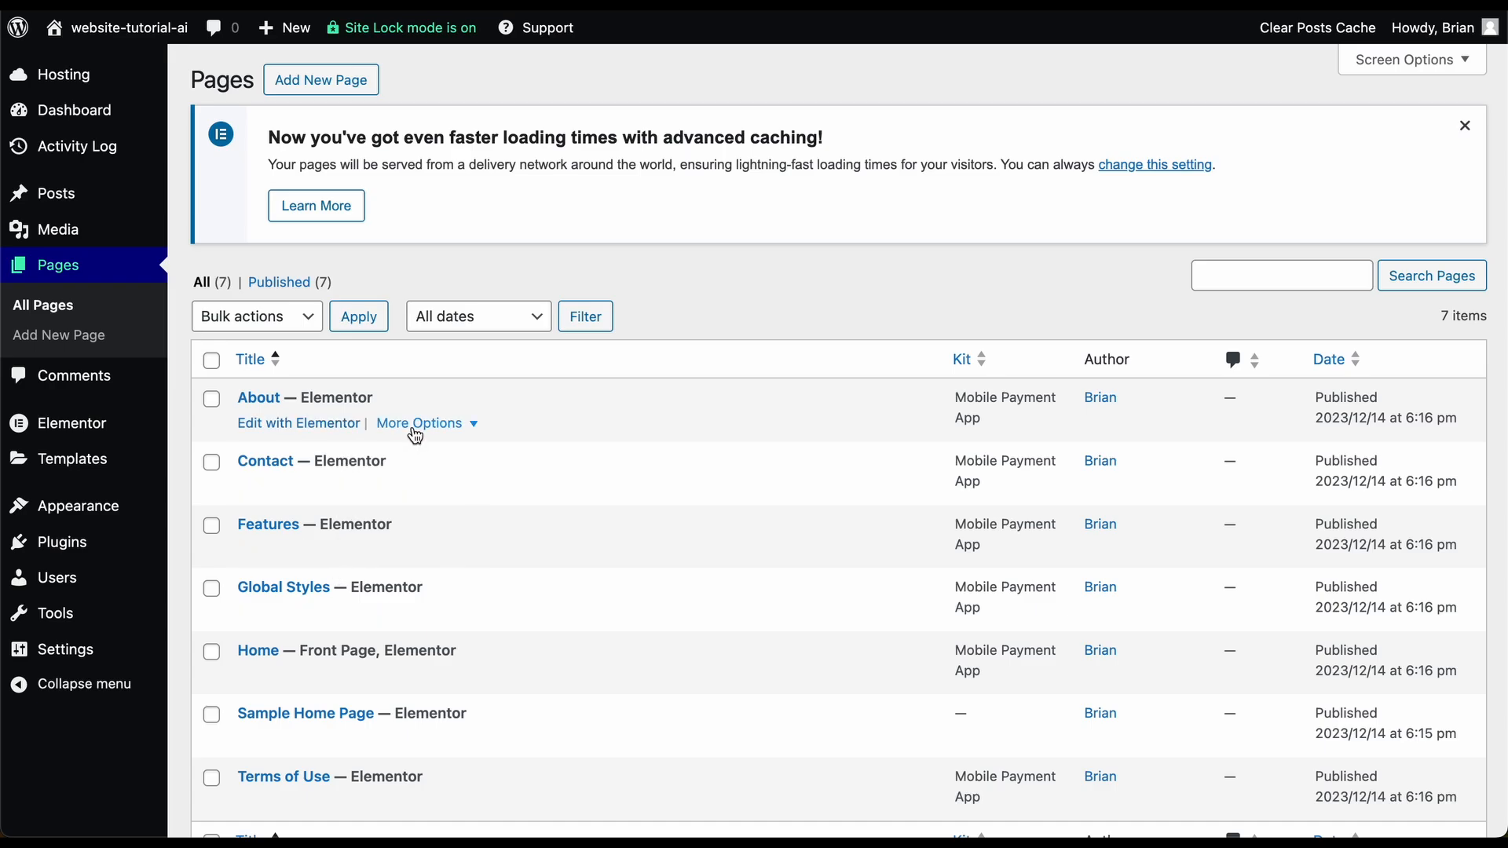
{"action": "scroll", "coordinate": [416, 427], "scroll_direction": "down", "scroll_amount": 1}
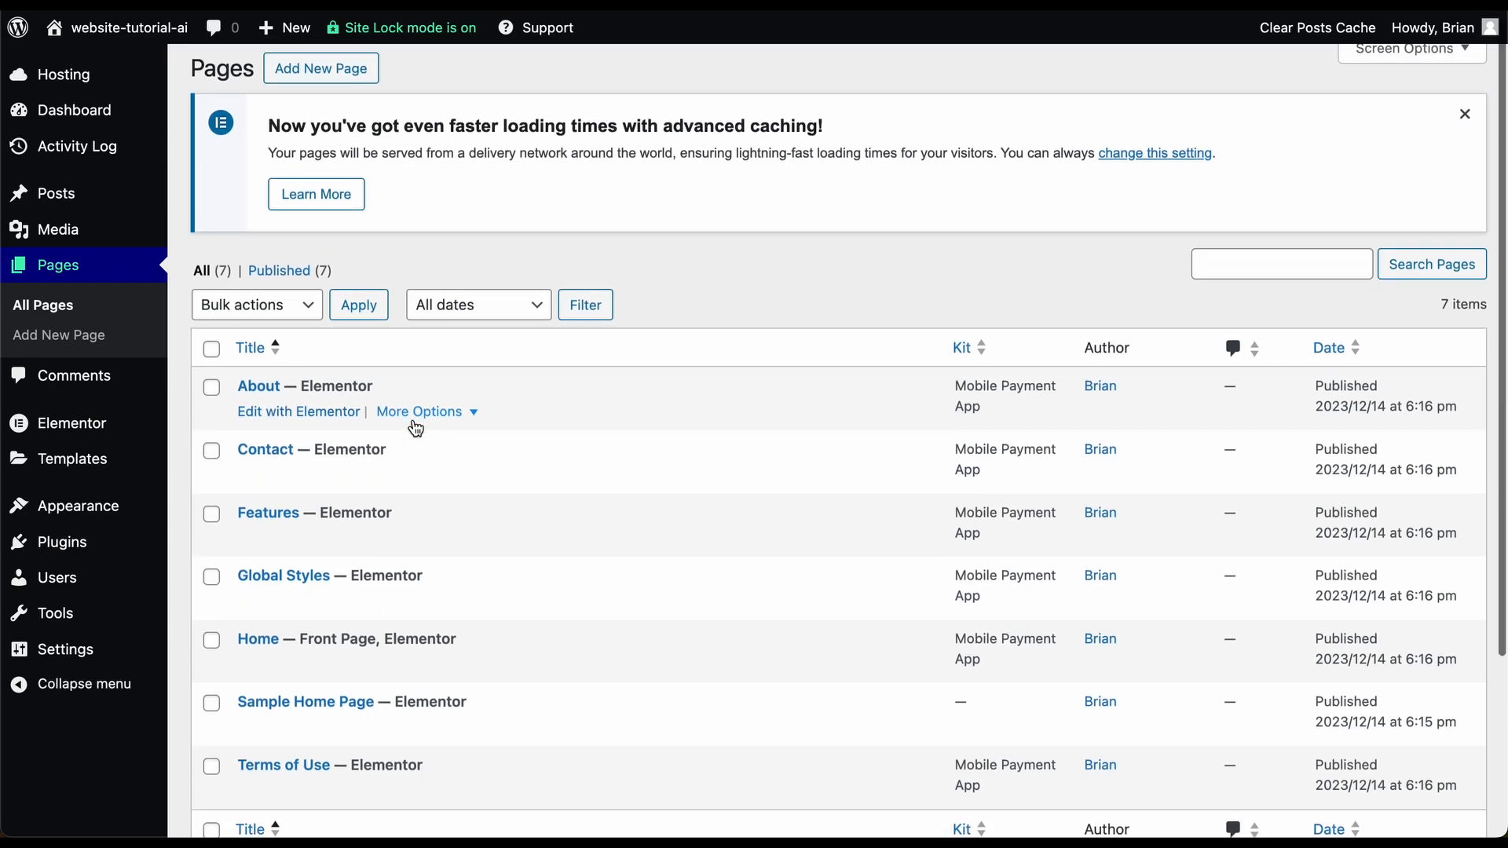
{"action": "scroll", "coordinate": [416, 427], "scroll_direction": "up", "scroll_amount": 1}
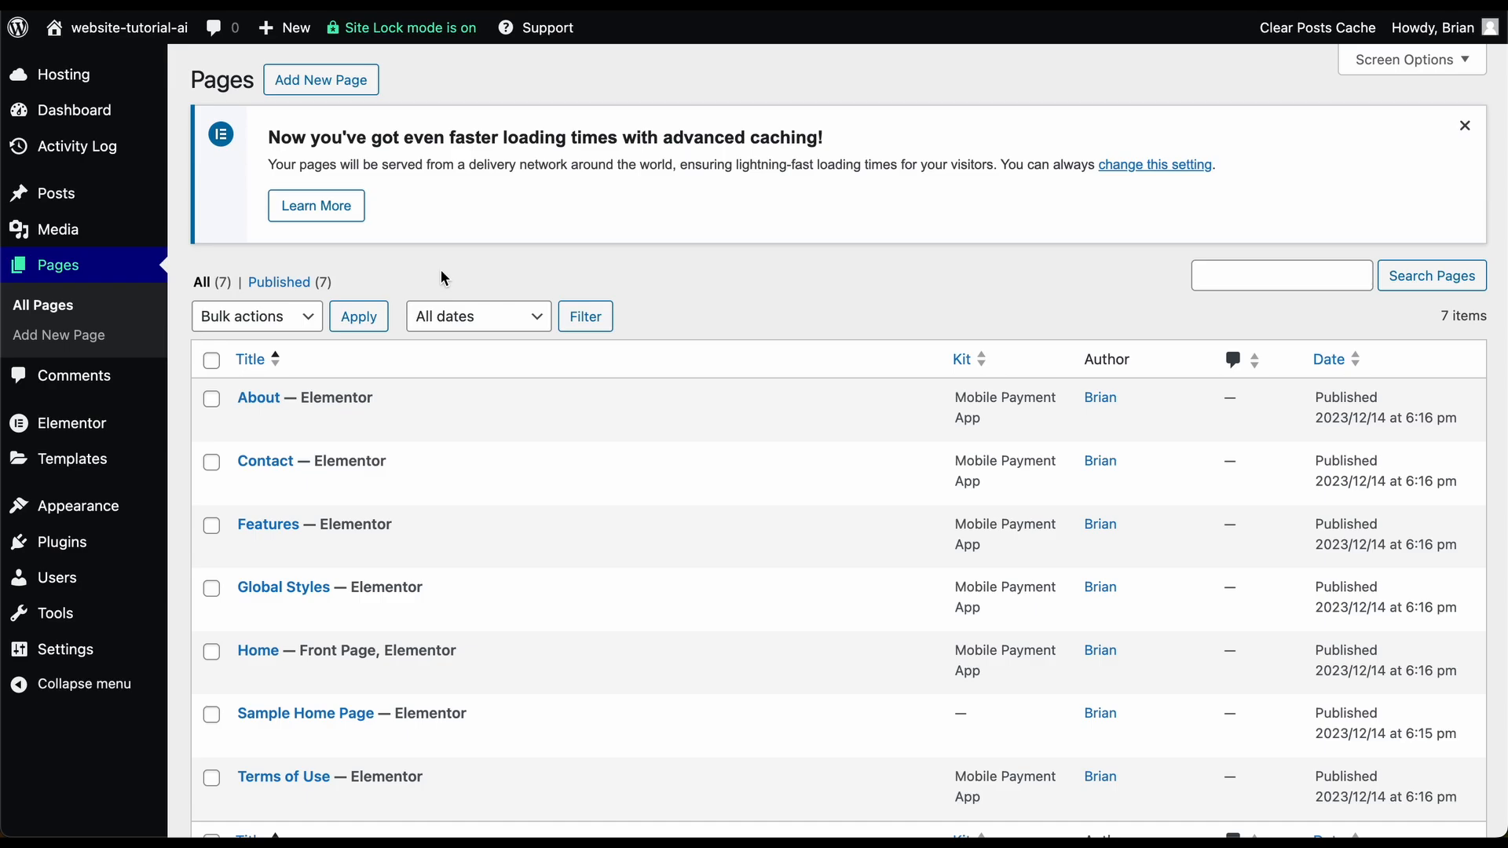
- Create a new page named Testimonials
{"action": "left_click", "coordinate": [326, 81]}
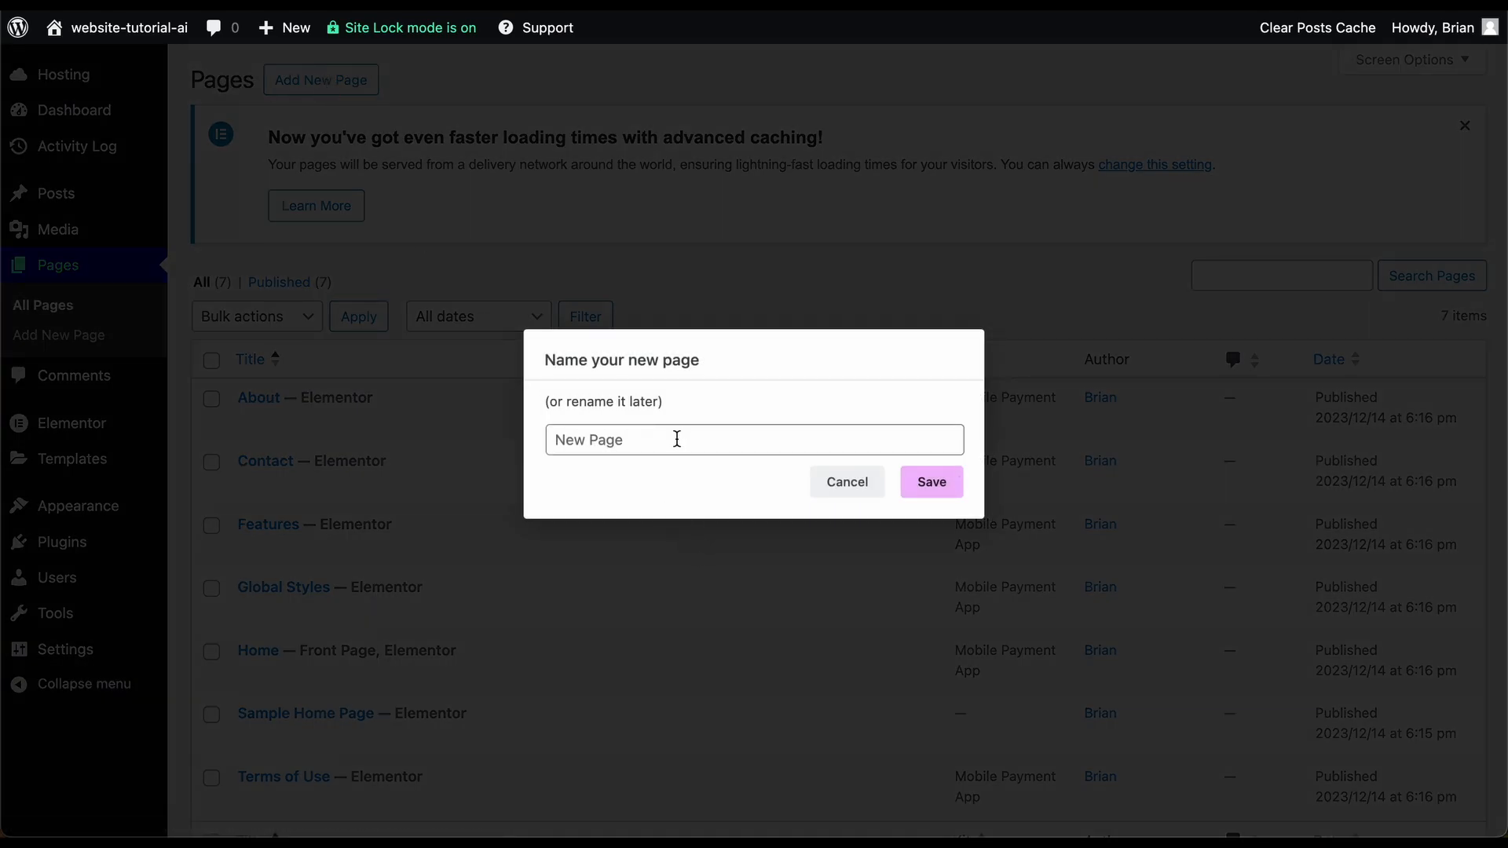
{"action": "left_click", "coordinate": [677, 439]}
{"action": "type", "text": "Tes"}
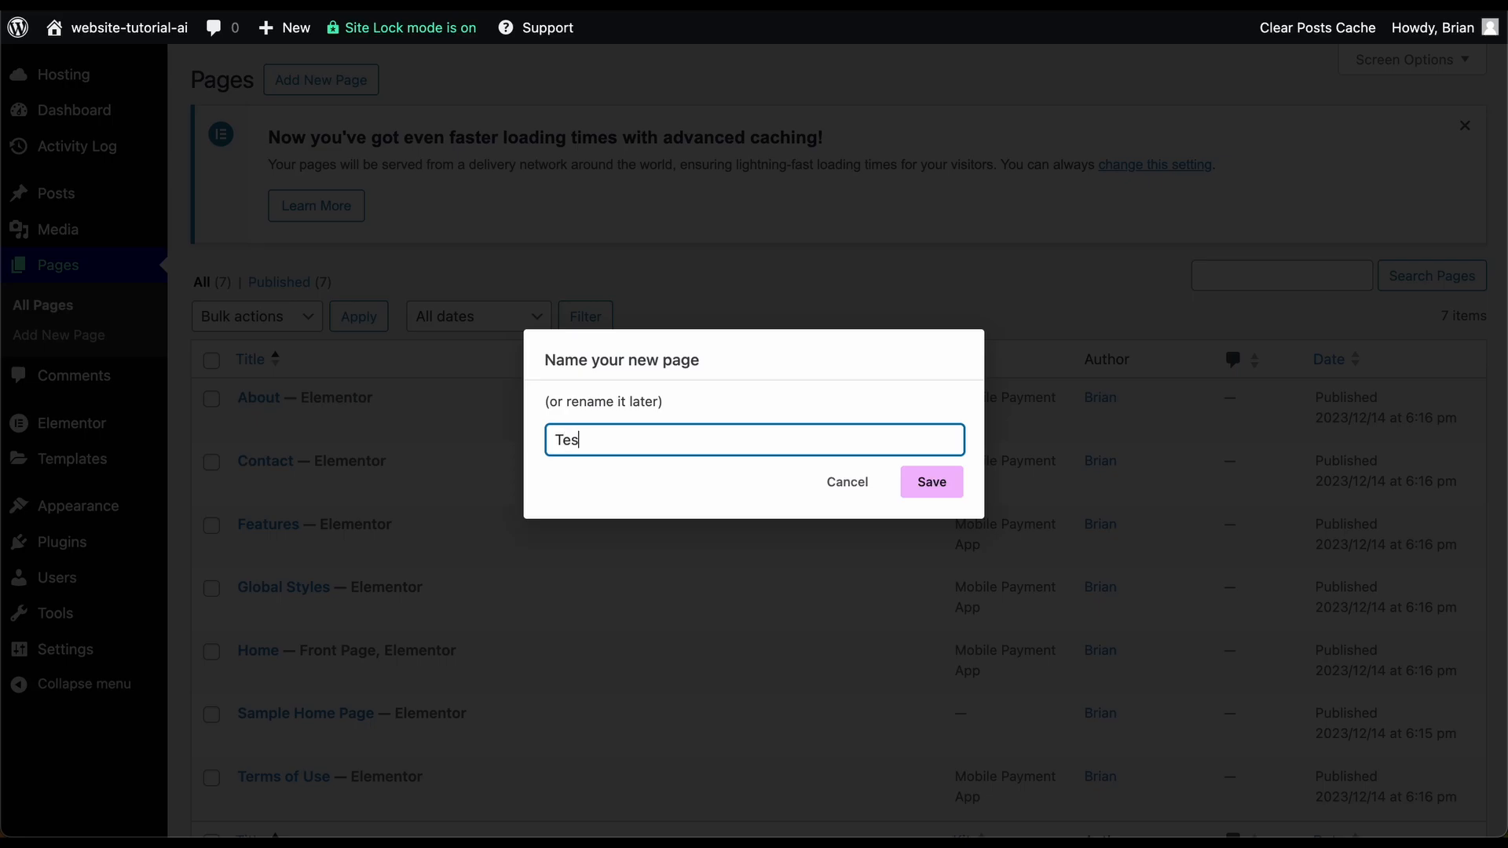
{"action": "type", "text": "timonials"}
{"action": "left_click", "coordinate": [702, 477]}
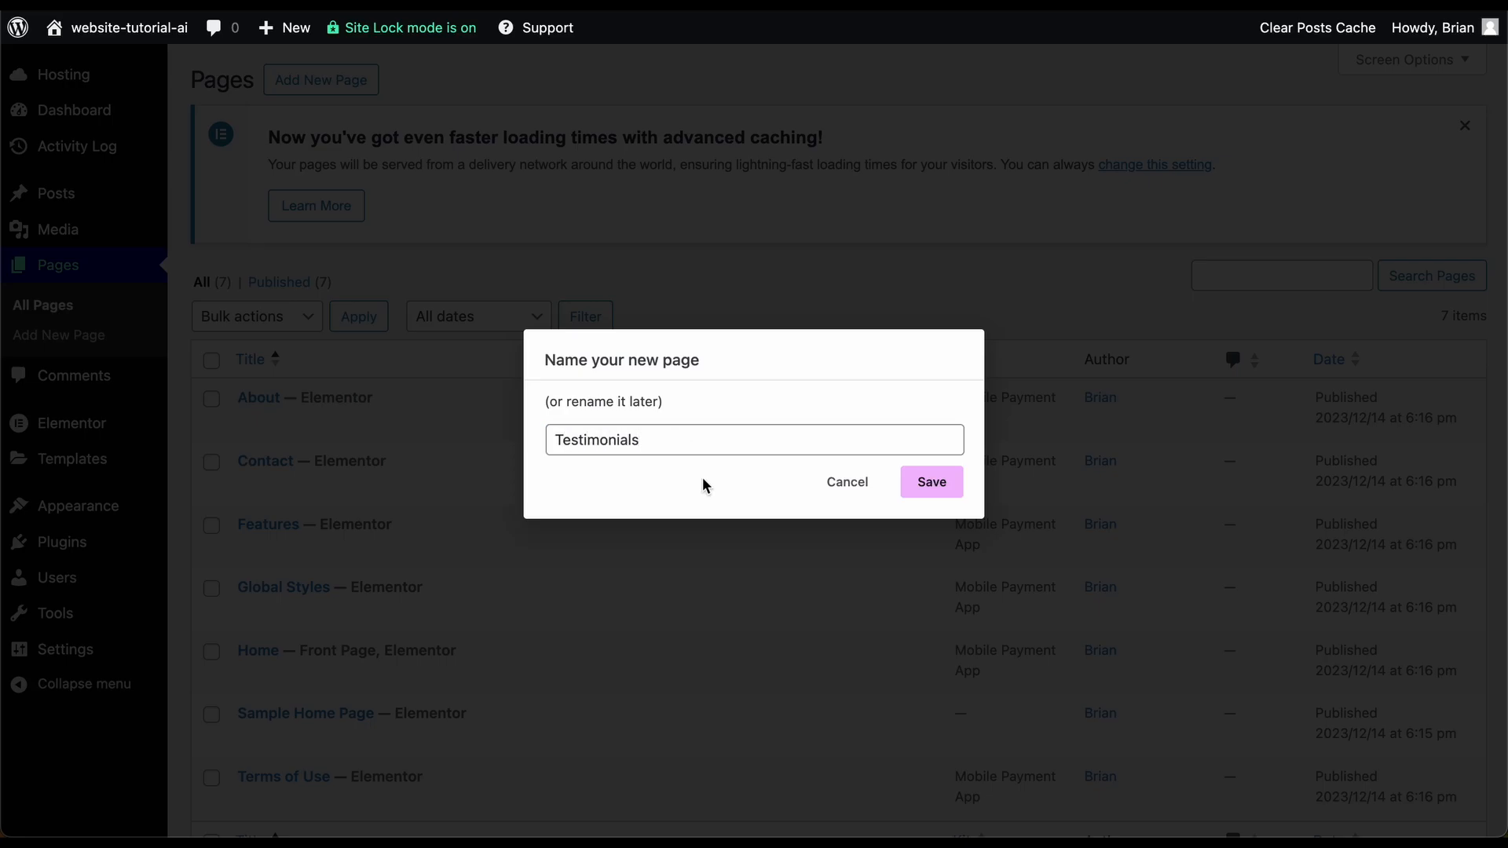
{"action": "left_click", "coordinate": [942, 493]}
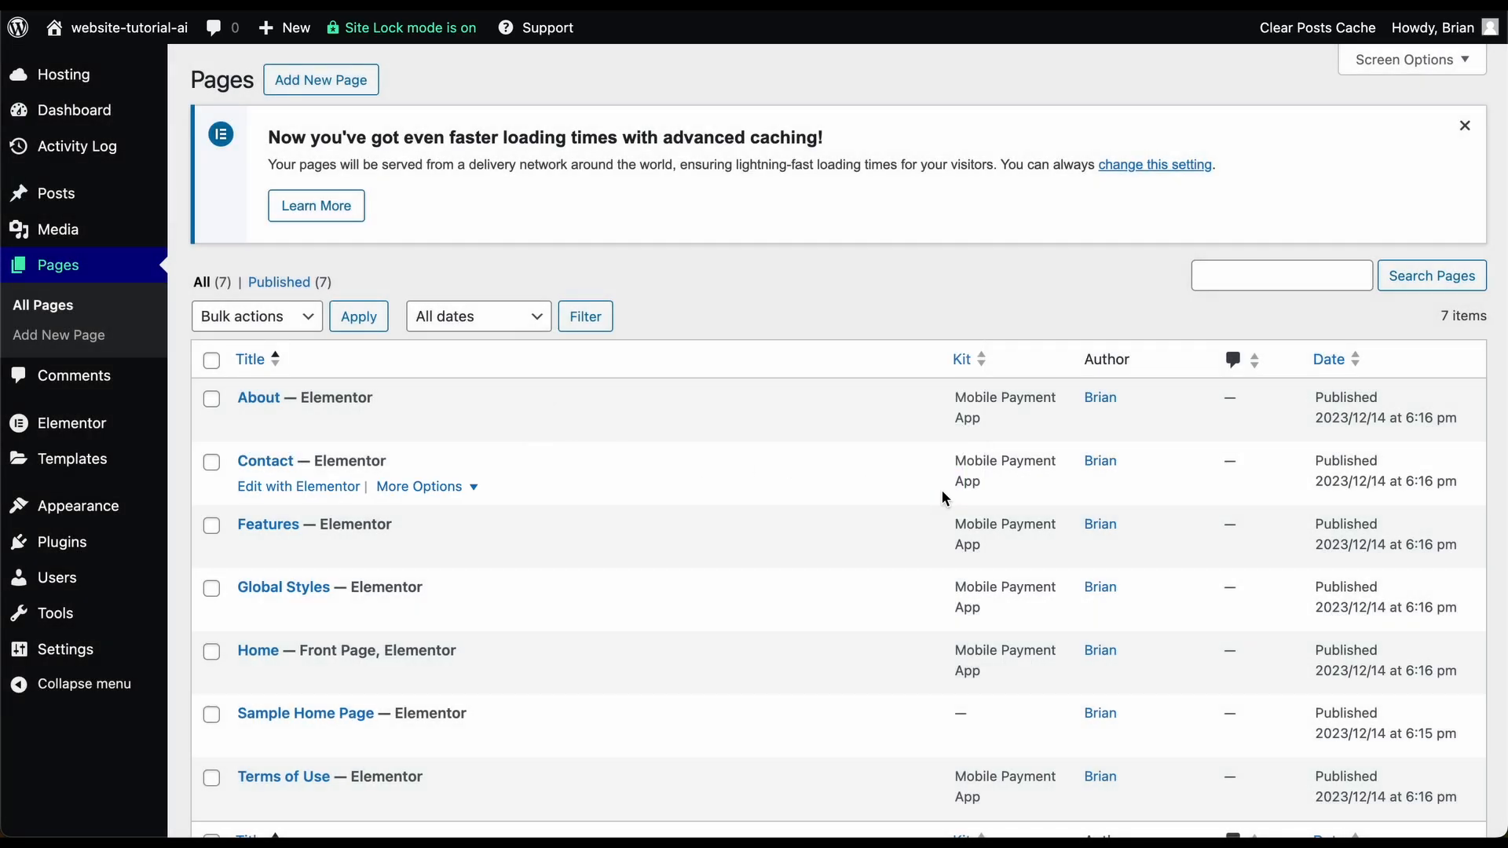
{"action": "scroll", "coordinate": [647, 449], "scroll_direction": "down", "scroll_amount": 2}
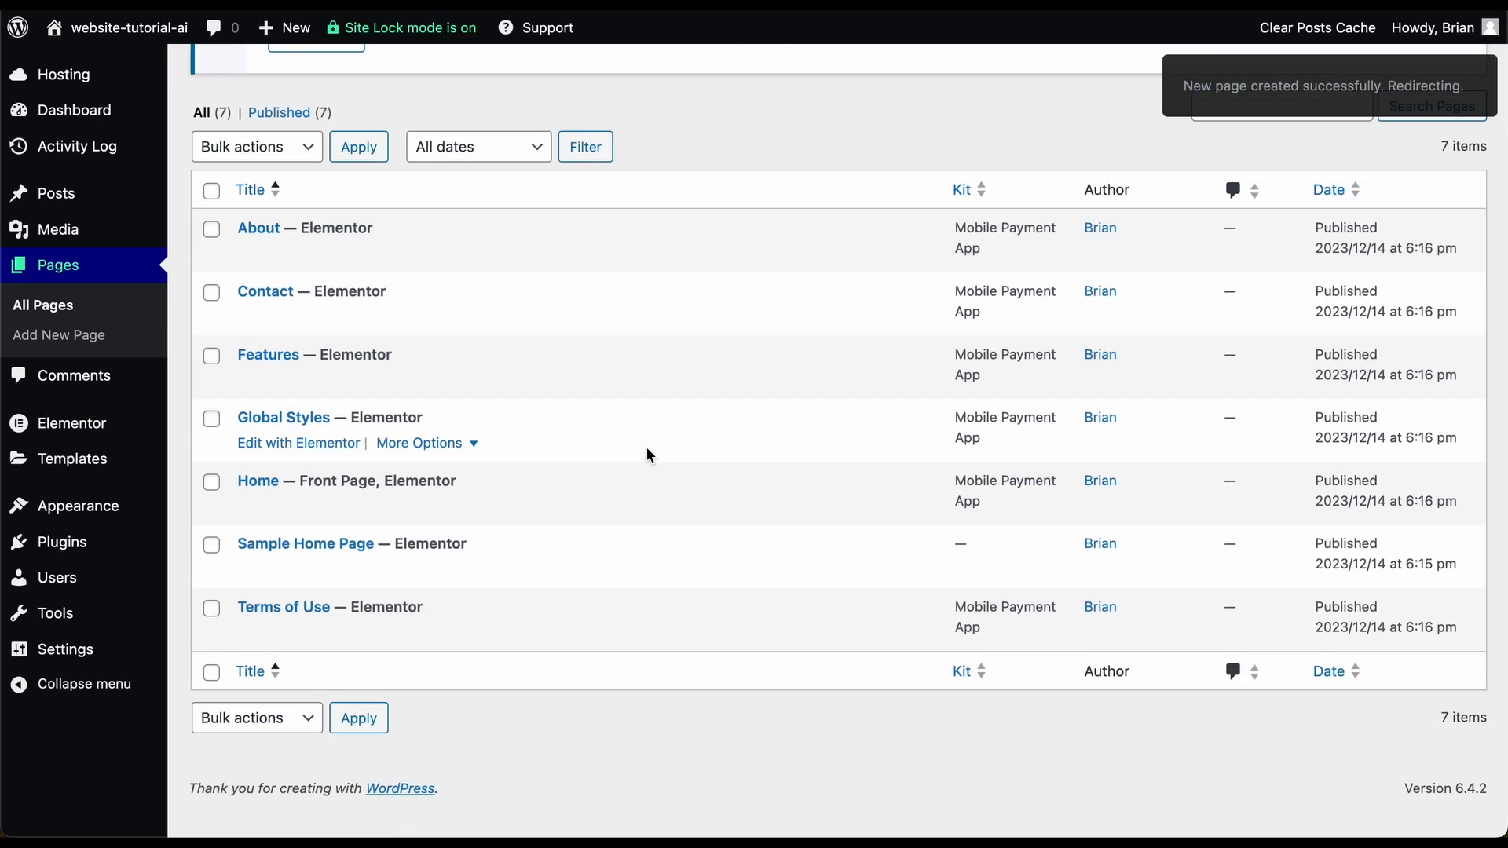
- Add two empty single-column containers, one below the other, to the Testimonials page
{"action": "scroll", "coordinate": [646, 446], "scroll_direction": "up", "scroll_amount": 1}
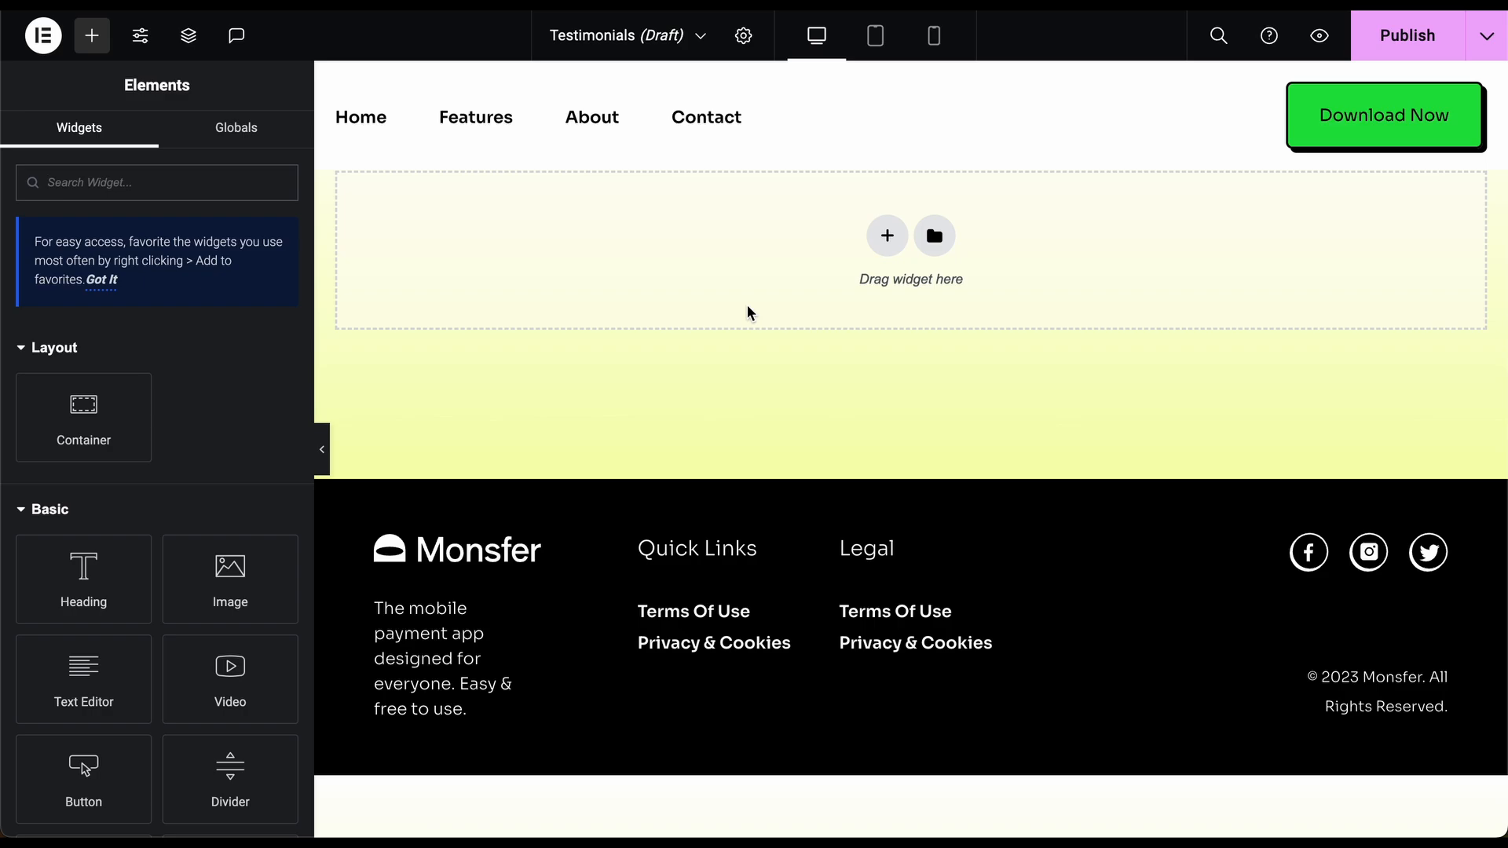
{"action": "left_click", "coordinate": [886, 235]}
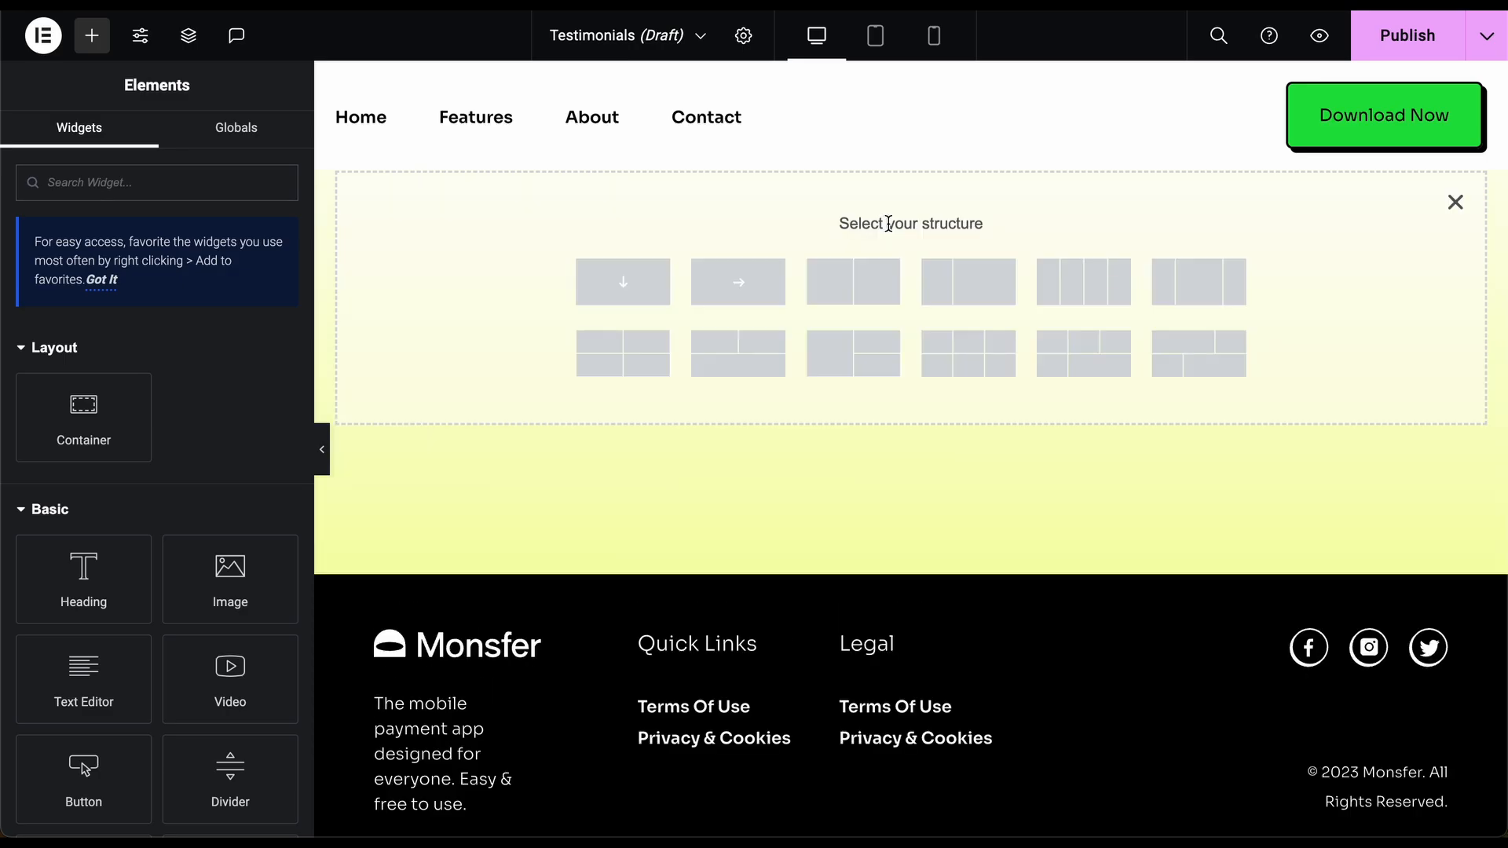
{"action": "left_click", "coordinate": [641, 287]}
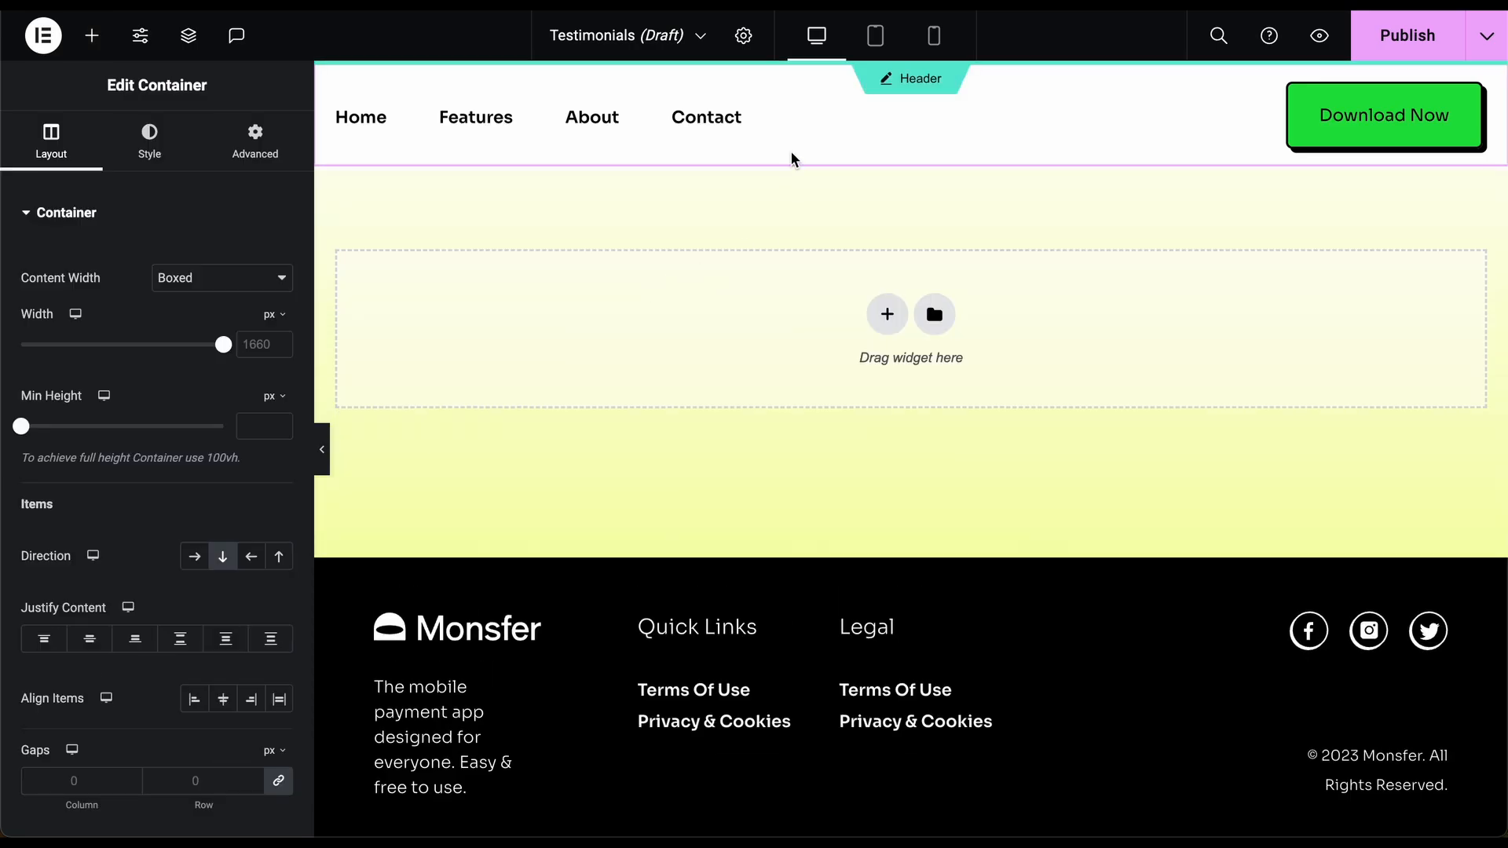
{"action": "scroll", "coordinate": [829, 208], "scroll_direction": "down", "scroll_amount": 1}
{"action": "scroll", "coordinate": [829, 207], "scroll_direction": "up", "scroll_amount": 1}
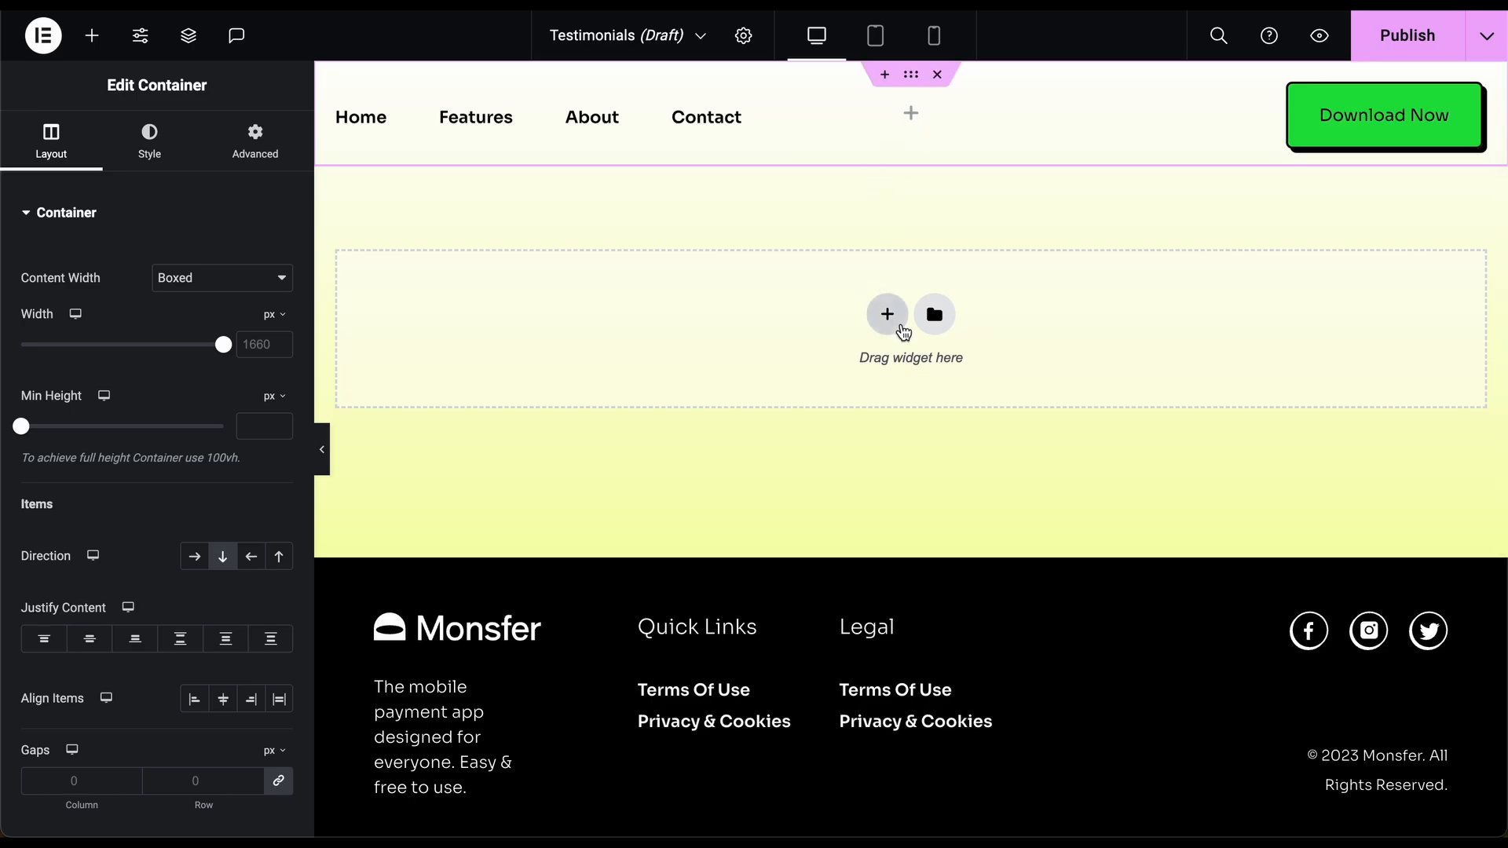
{"action": "left_click", "coordinate": [902, 330]}
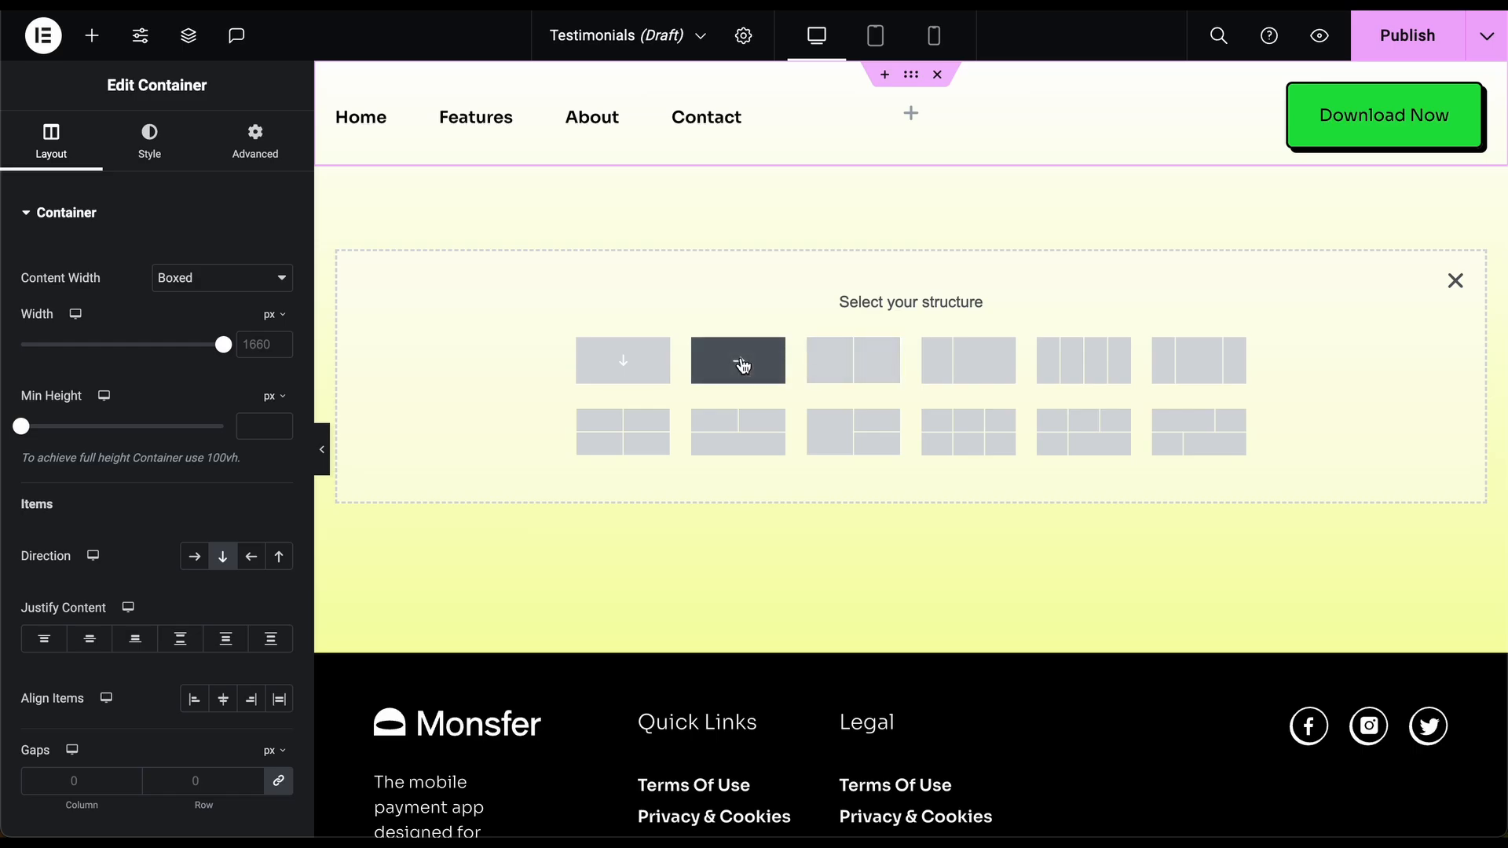
{"action": "left_click", "coordinate": [646, 373]}
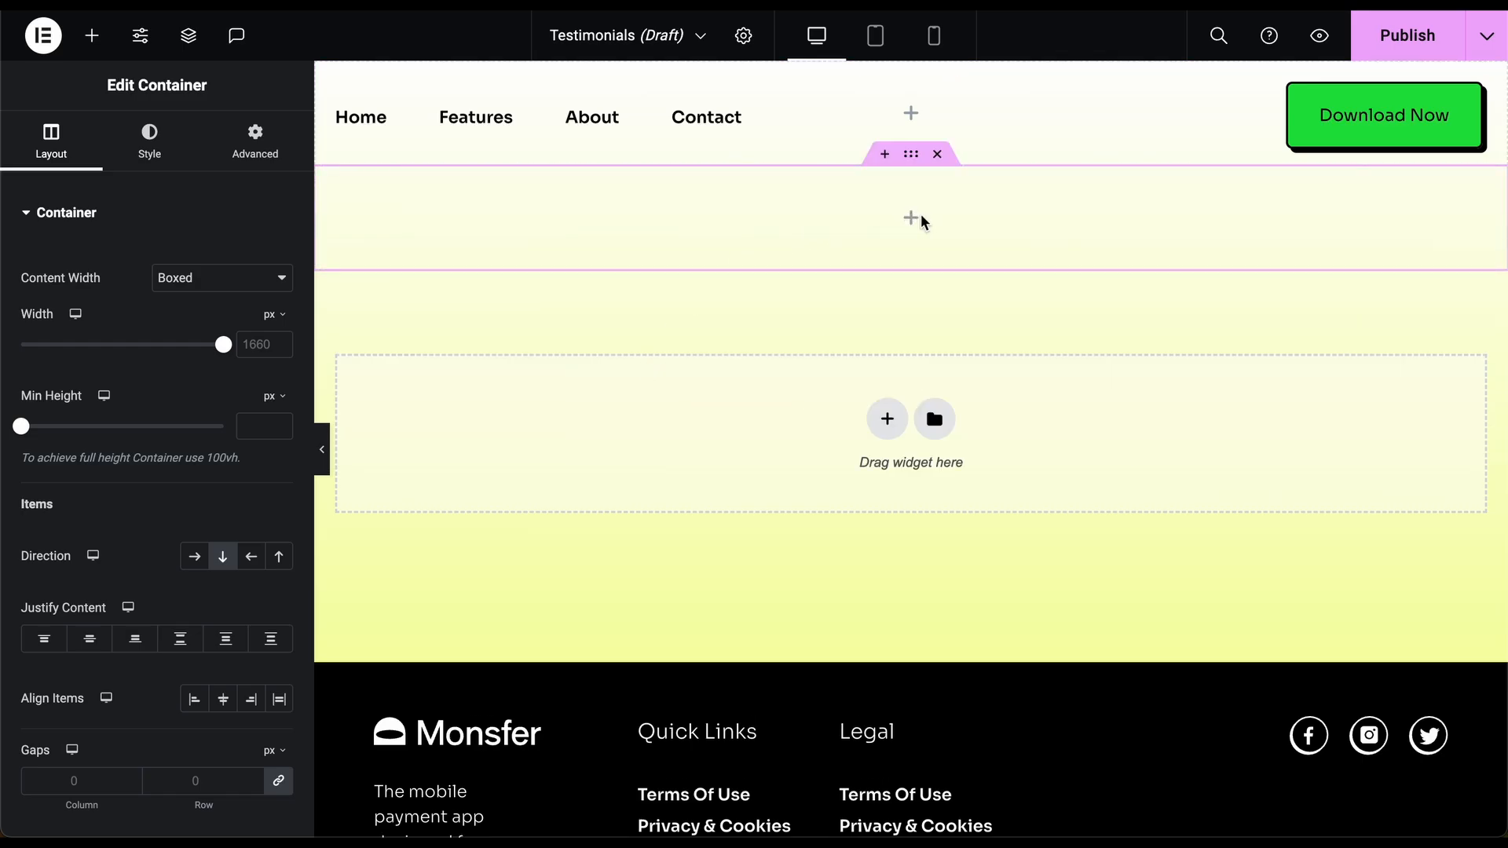
- Add a Heading widget to the second container, set its text to "Testimonials" and center it
{"action": "left_click", "coordinate": [91, 35]}
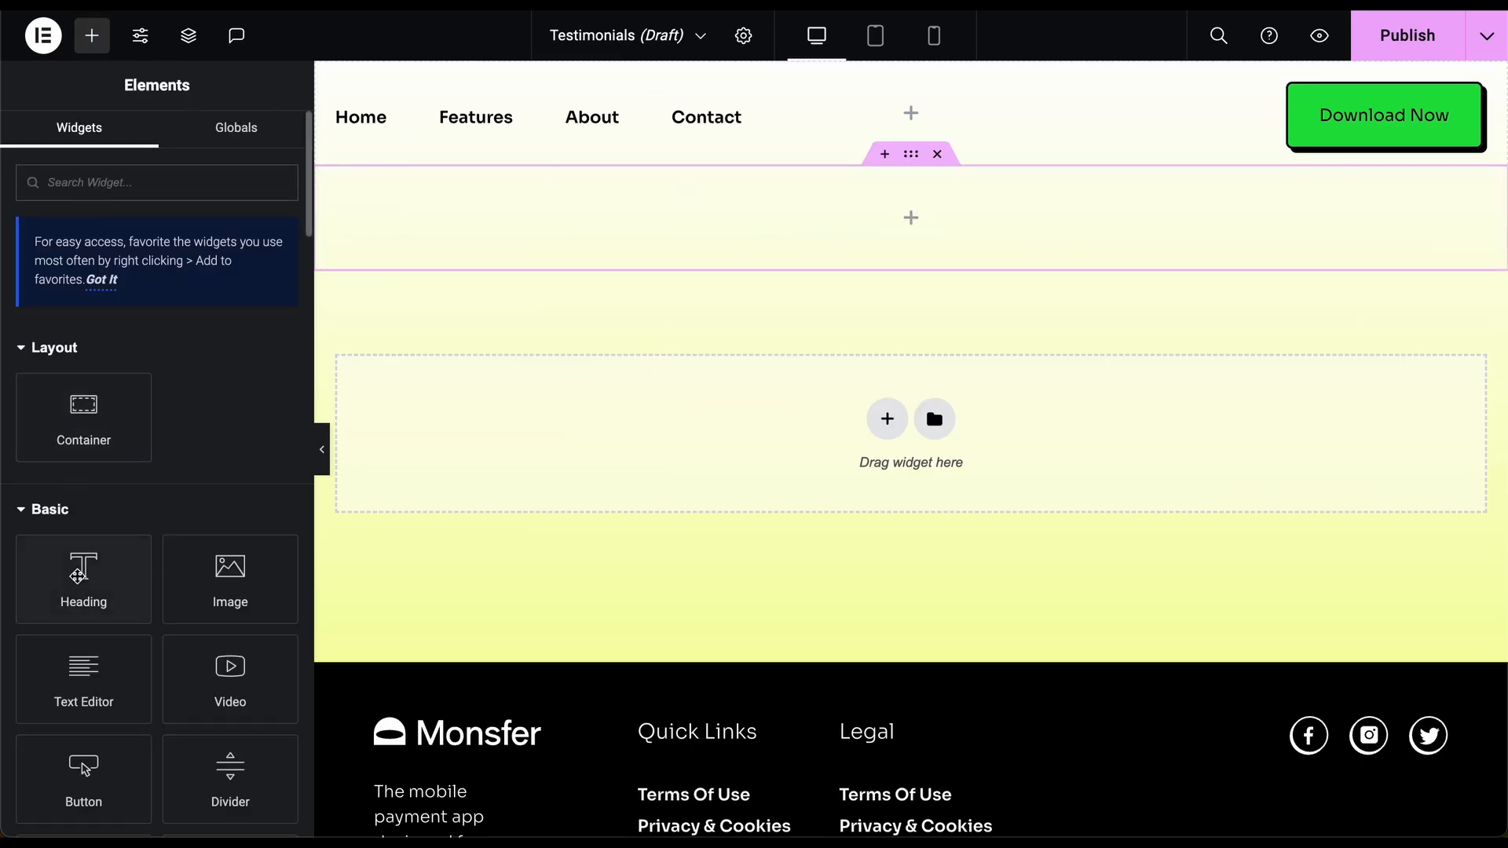
{"action": "left_click_drag", "start_coordinate": [84, 579], "coordinate": [905, 238]}
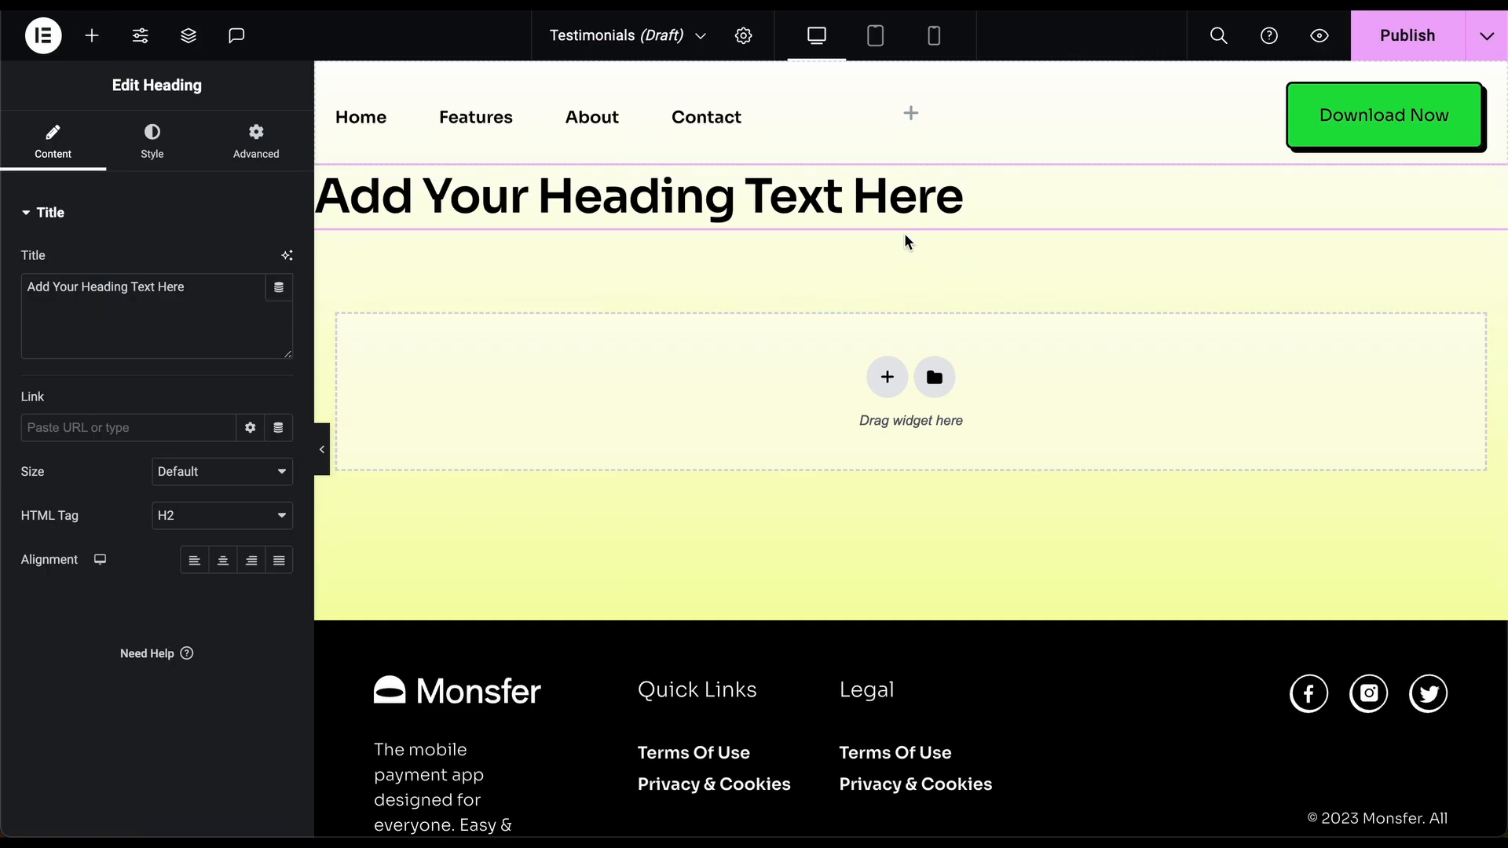
{"action": "double_click", "coordinate": [857, 193]}
{"action": "key", "text": "ctrl+a"}
{"action": "type", "text": "Testi"}
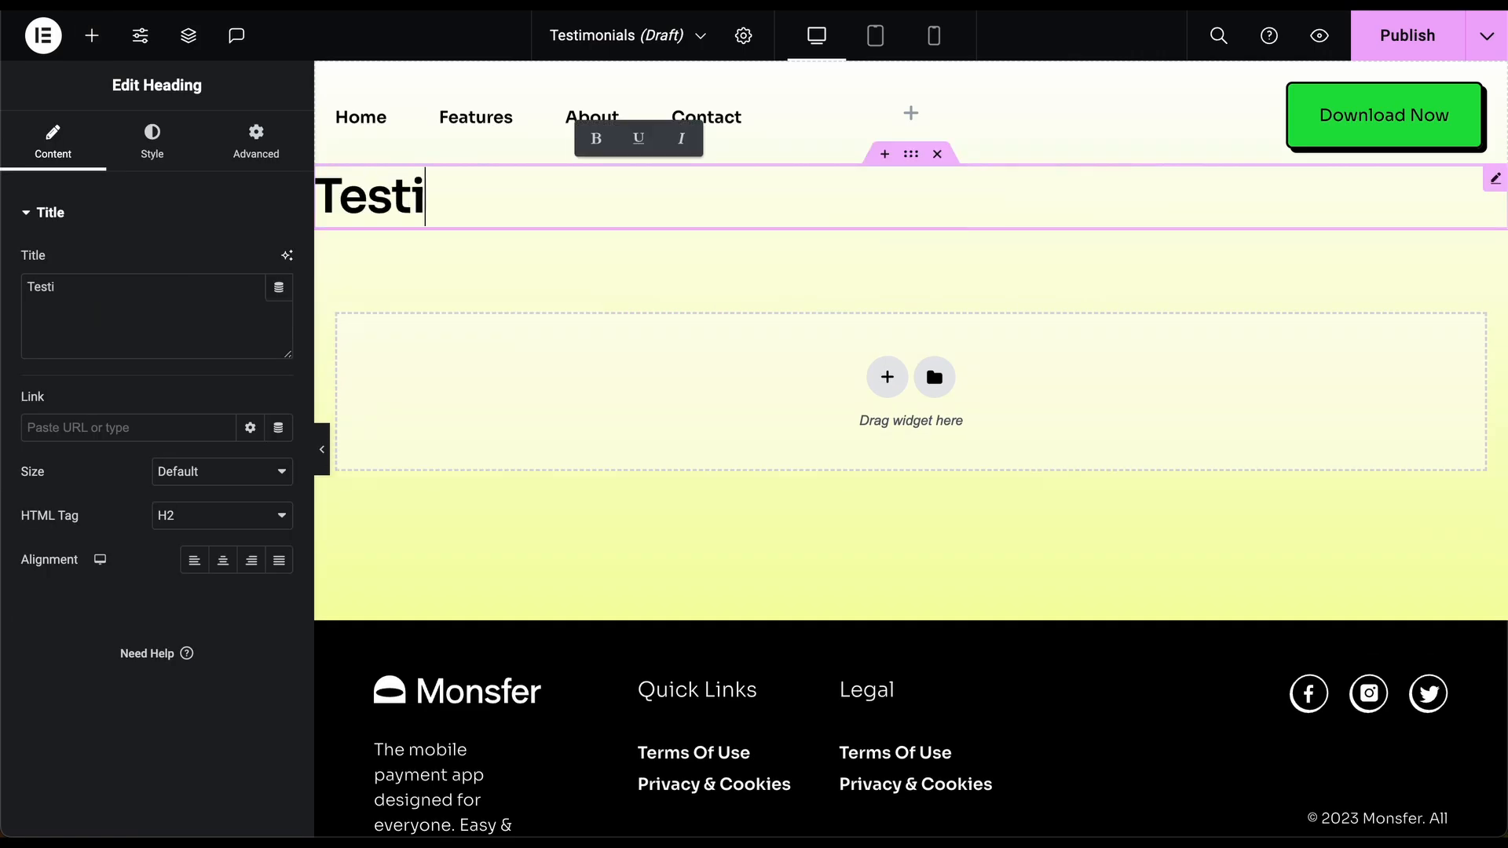
{"action": "type", "text": "monials"}
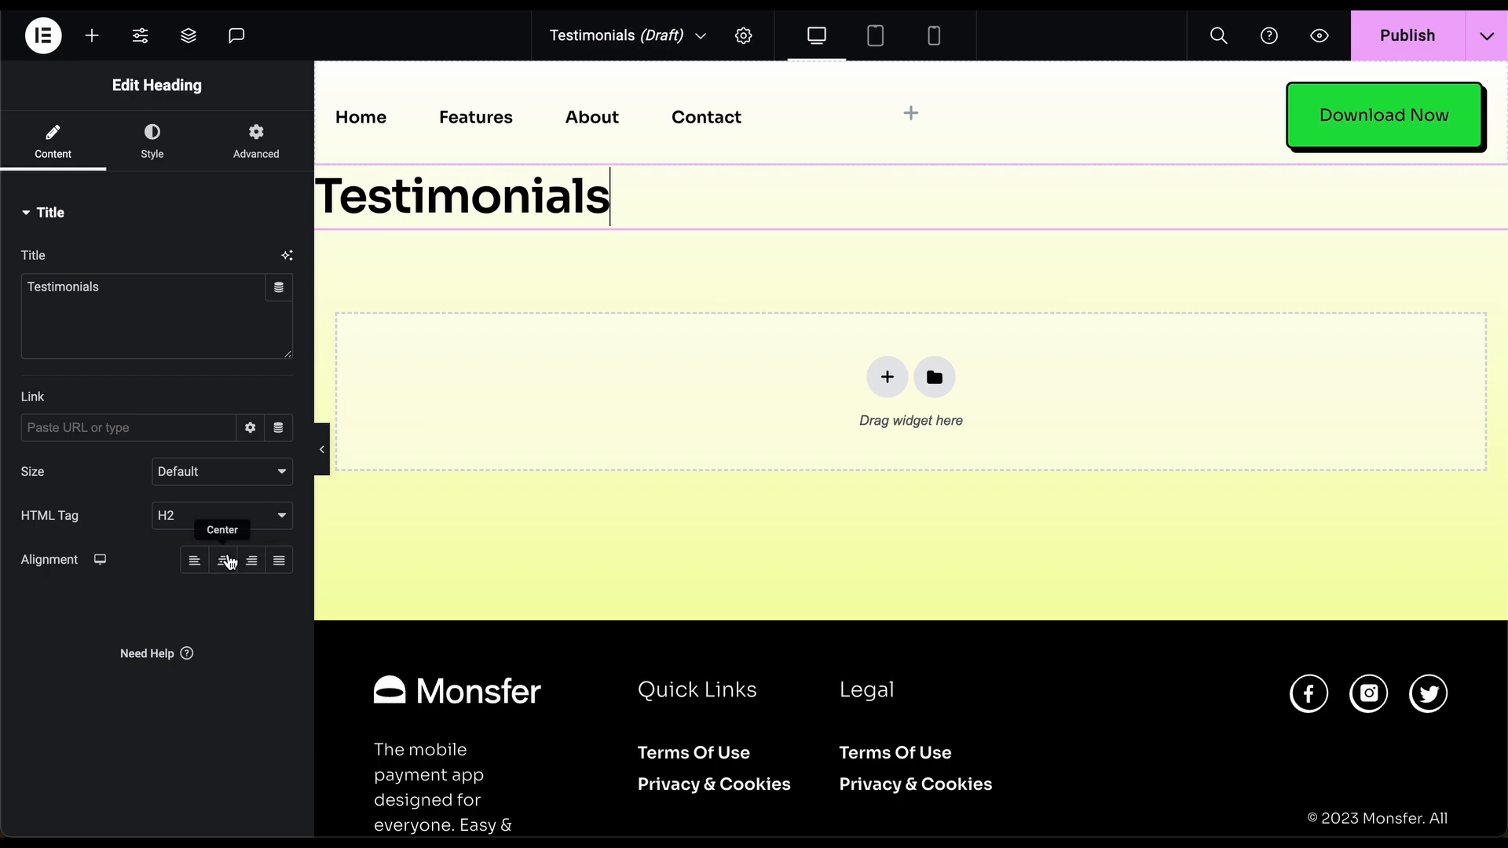
{"action": "left_click", "coordinate": [223, 559]}
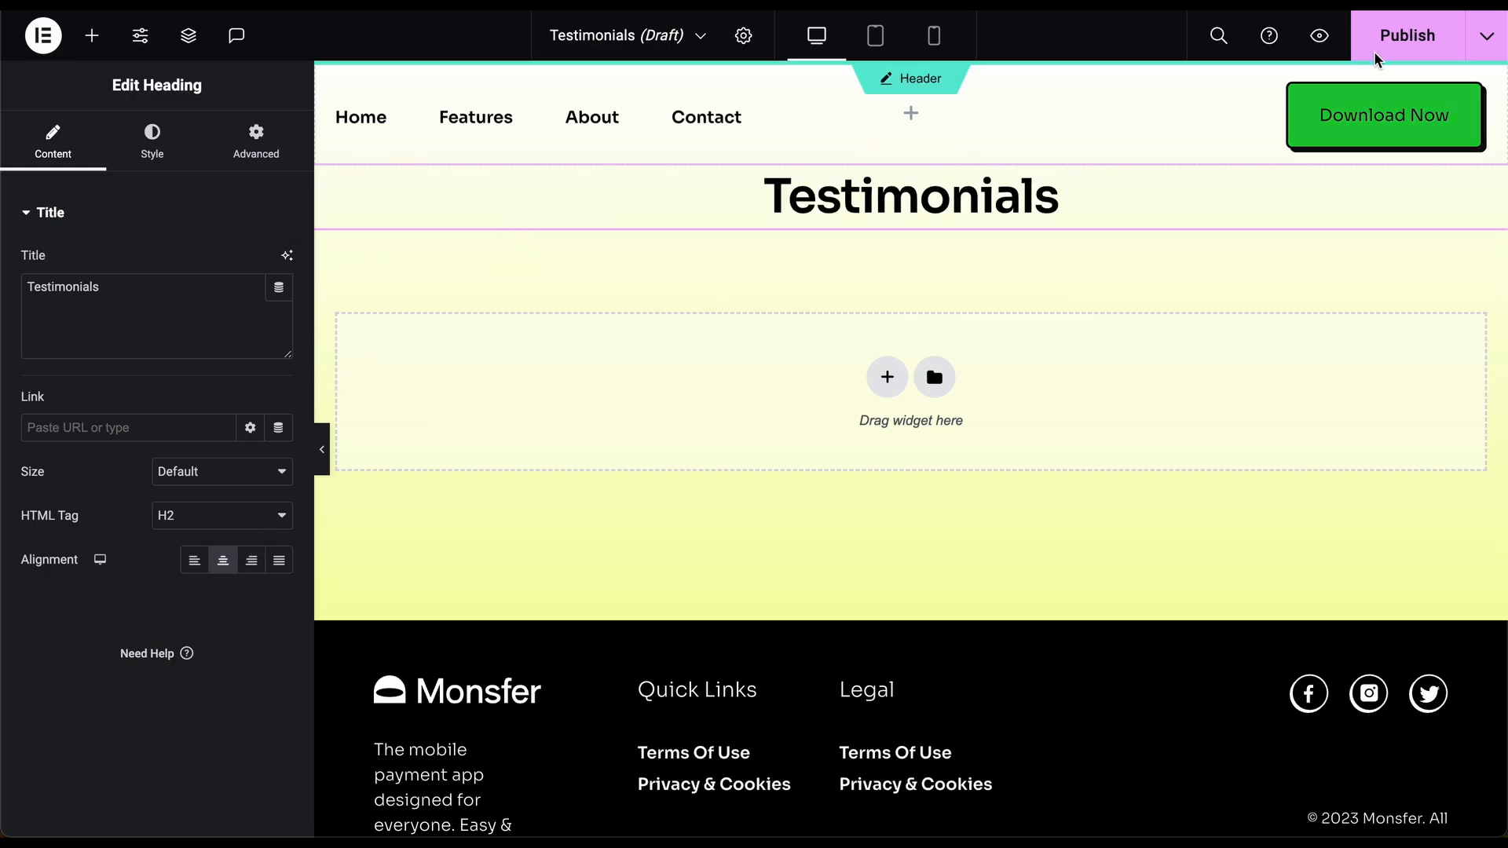
- Publish the Testimonials page and exit the editor to the WordPress page list
{"action": "left_click", "coordinate": [1414, 43]}
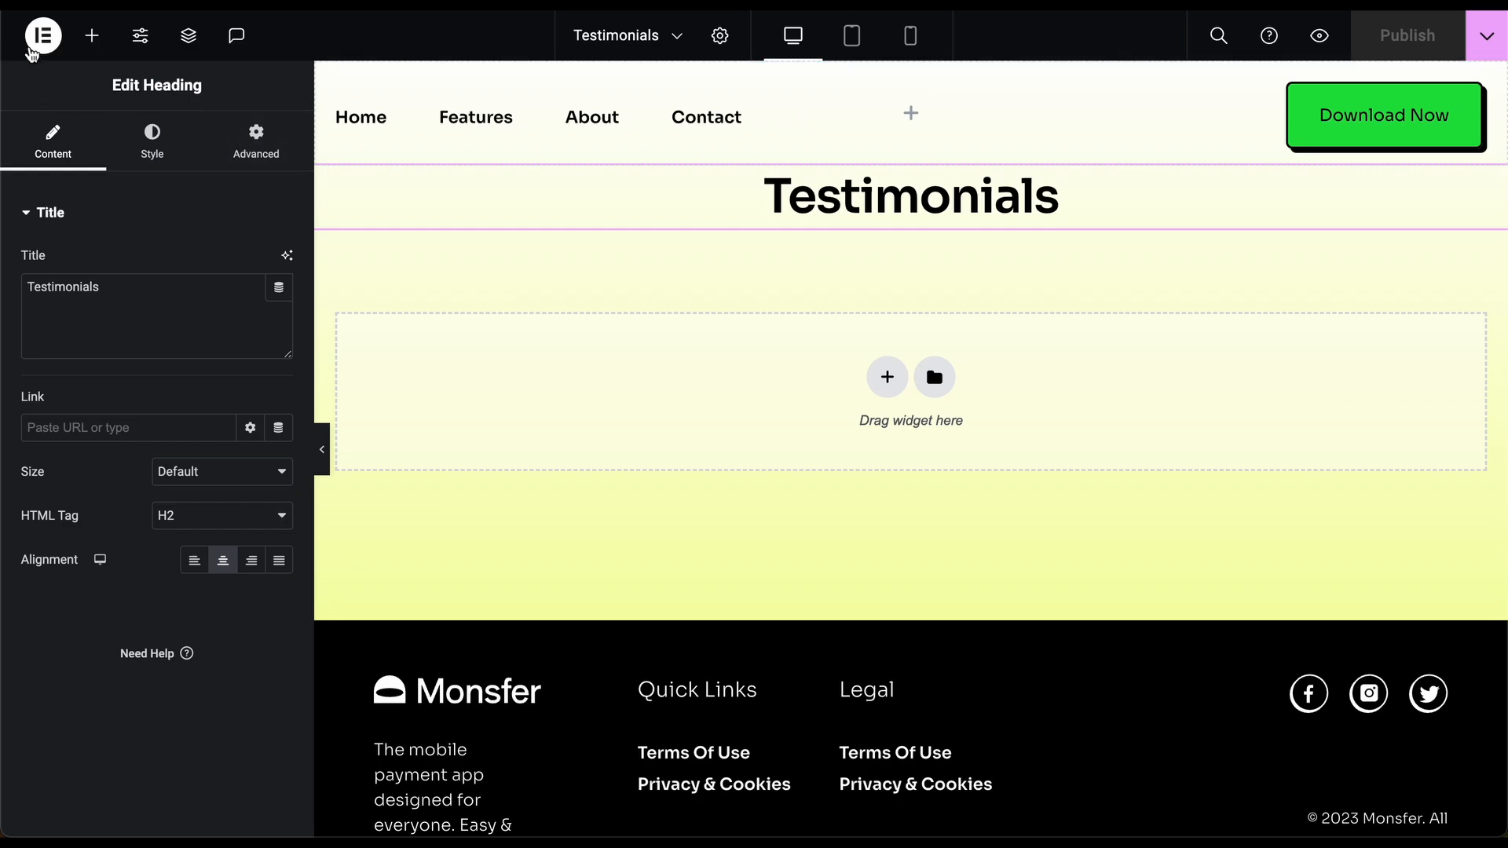
{"action": "left_click", "coordinate": [42, 37]}
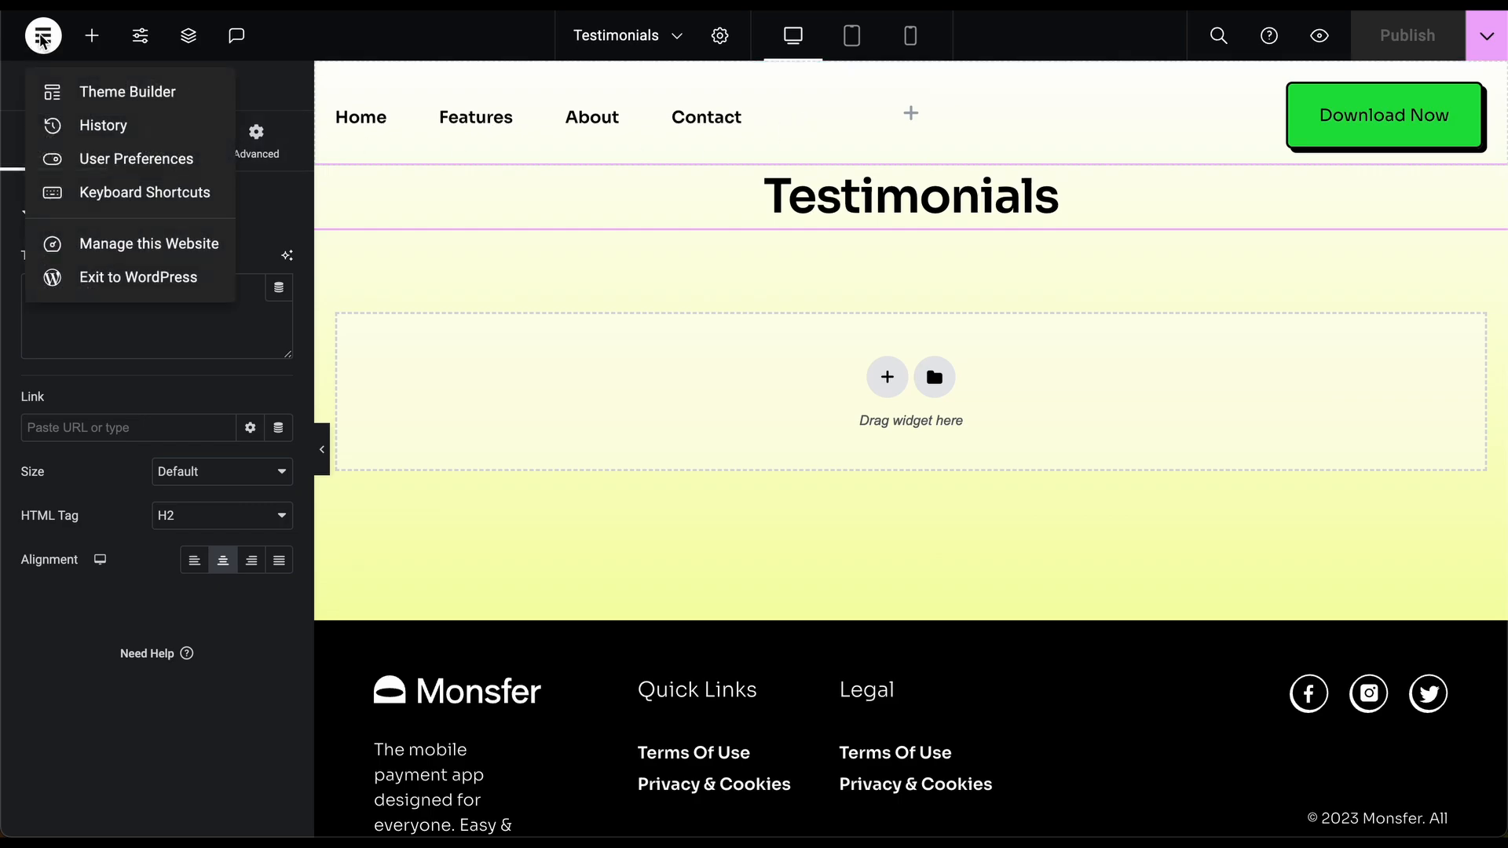
{"action": "left_click", "coordinate": [105, 278]}
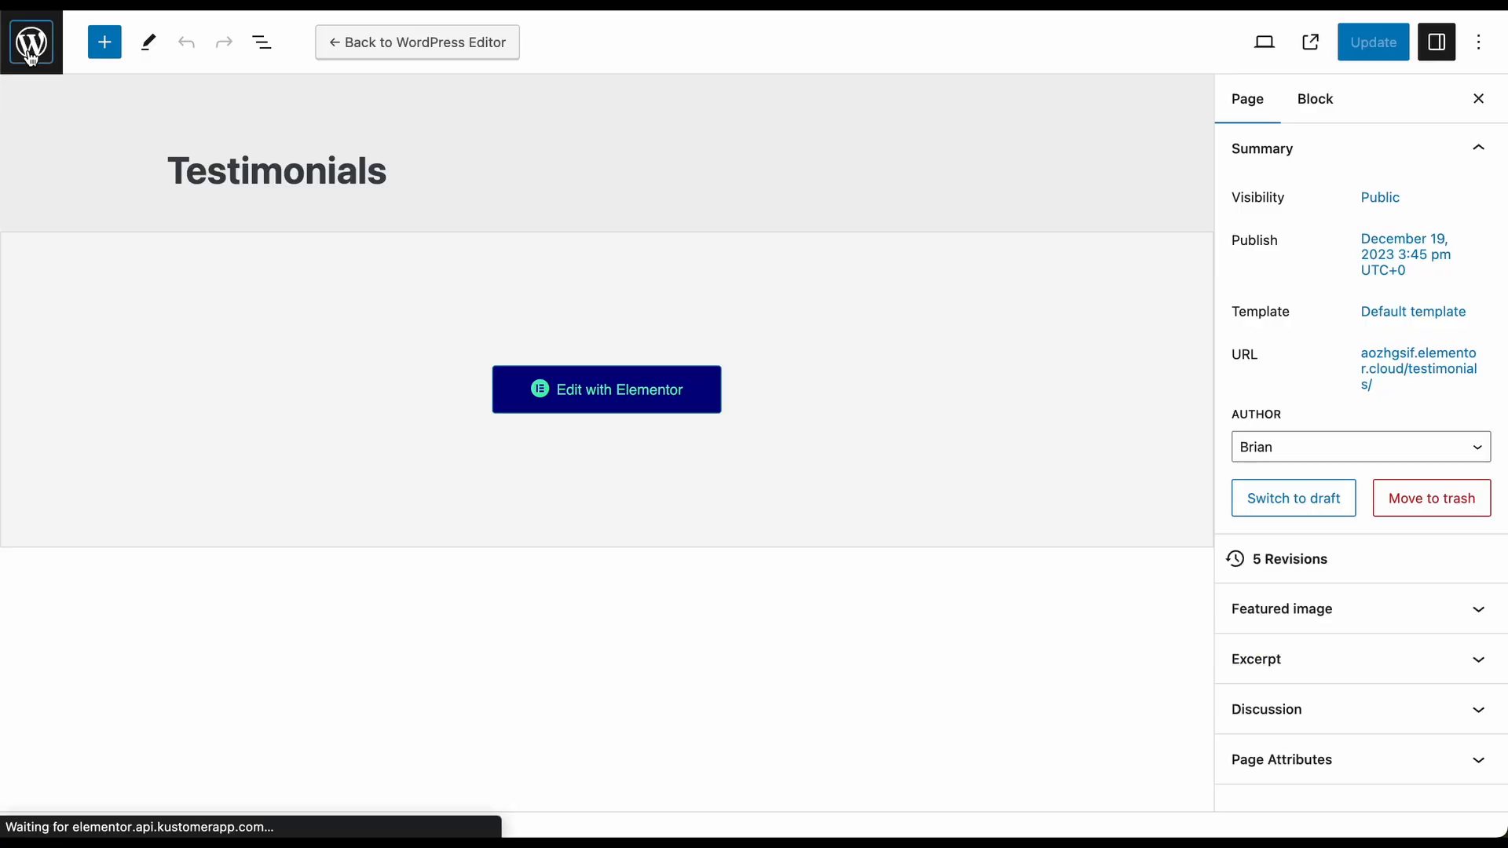
{"action": "left_click", "coordinate": [30, 57]}
- Go to the site's menu management under Appearance and load Main Menu for editing
{"action": "mouse_move", "coordinate": [93, 511]}
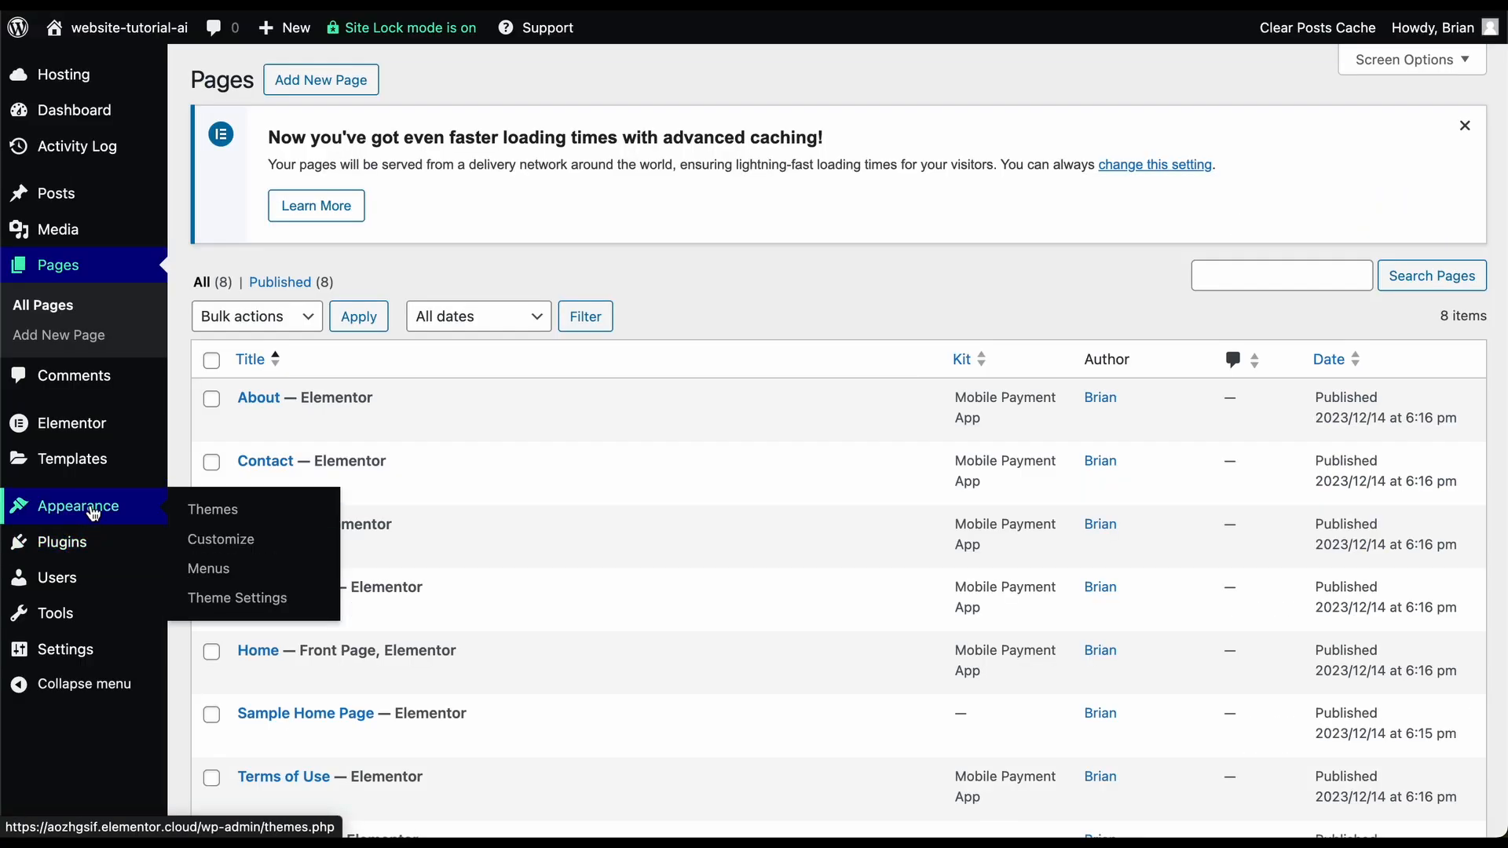
{"action": "left_click", "coordinate": [224, 581]}
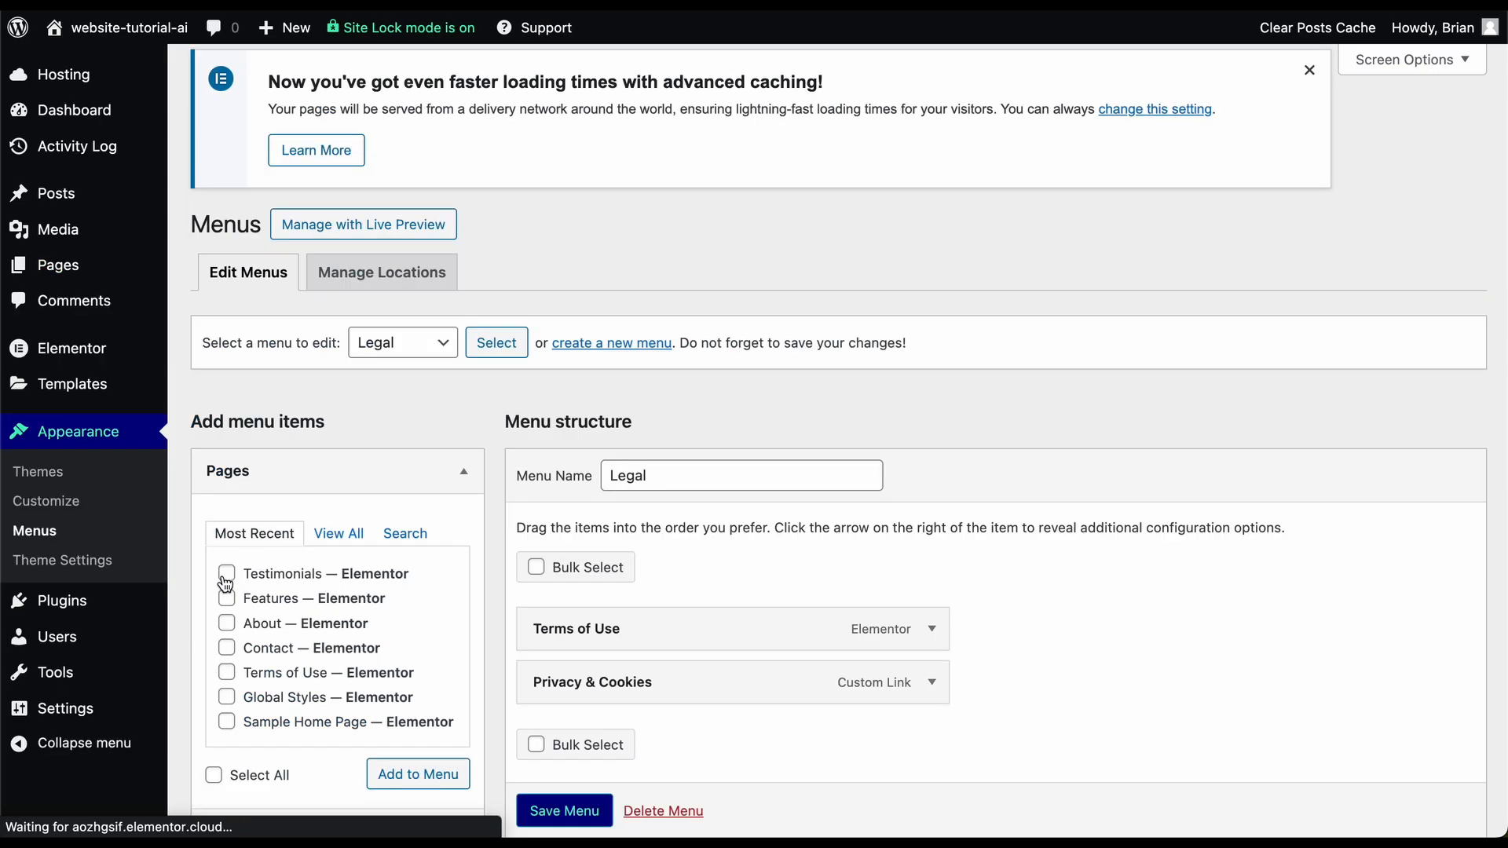
{"action": "scroll", "coordinate": [370, 452], "scroll_direction": "down", "scroll_amount": 3}
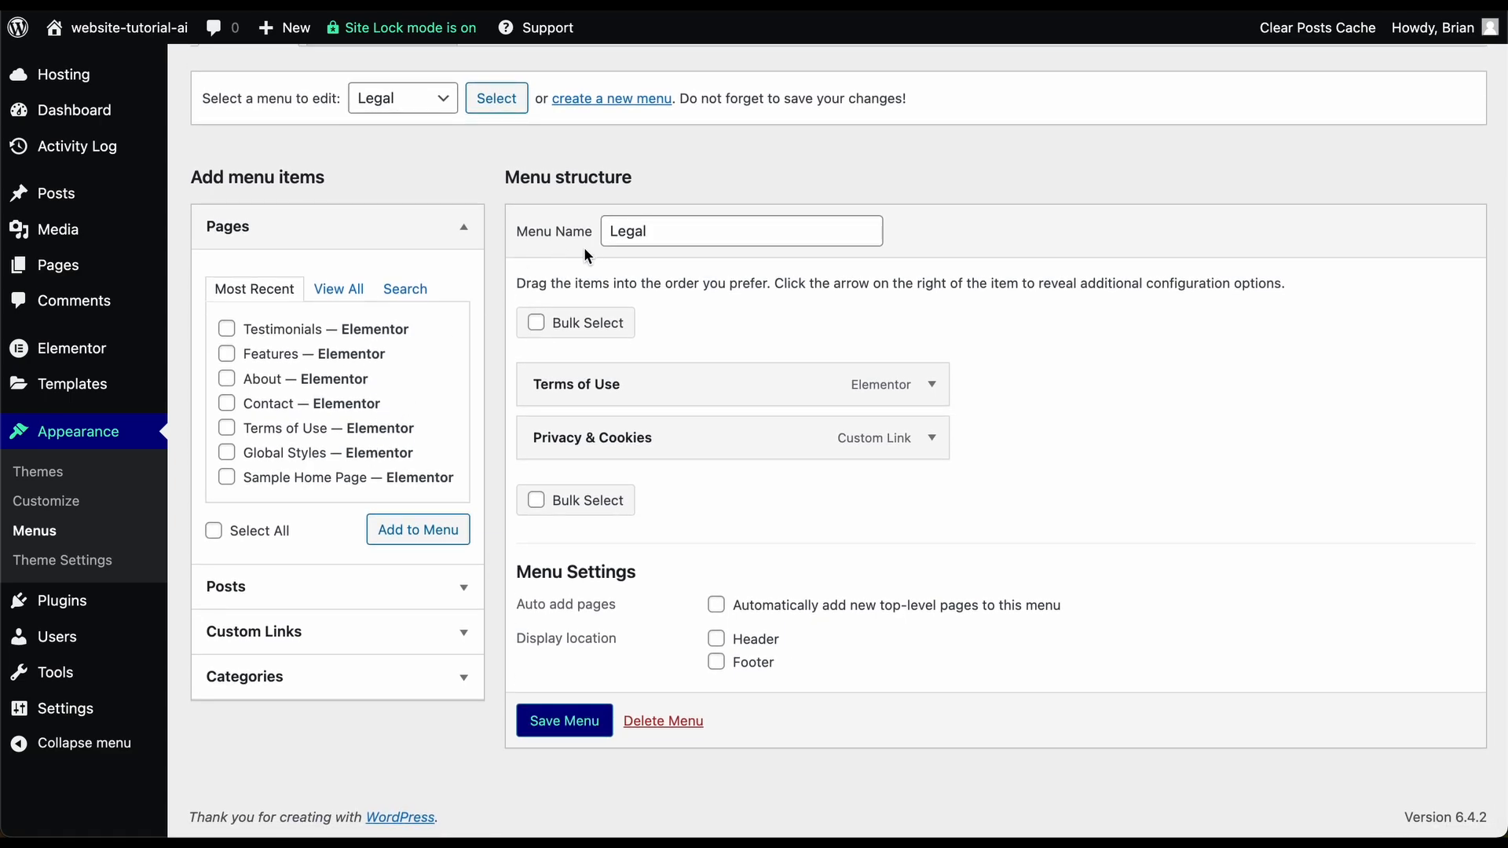
{"action": "left_click", "coordinate": [673, 239]}
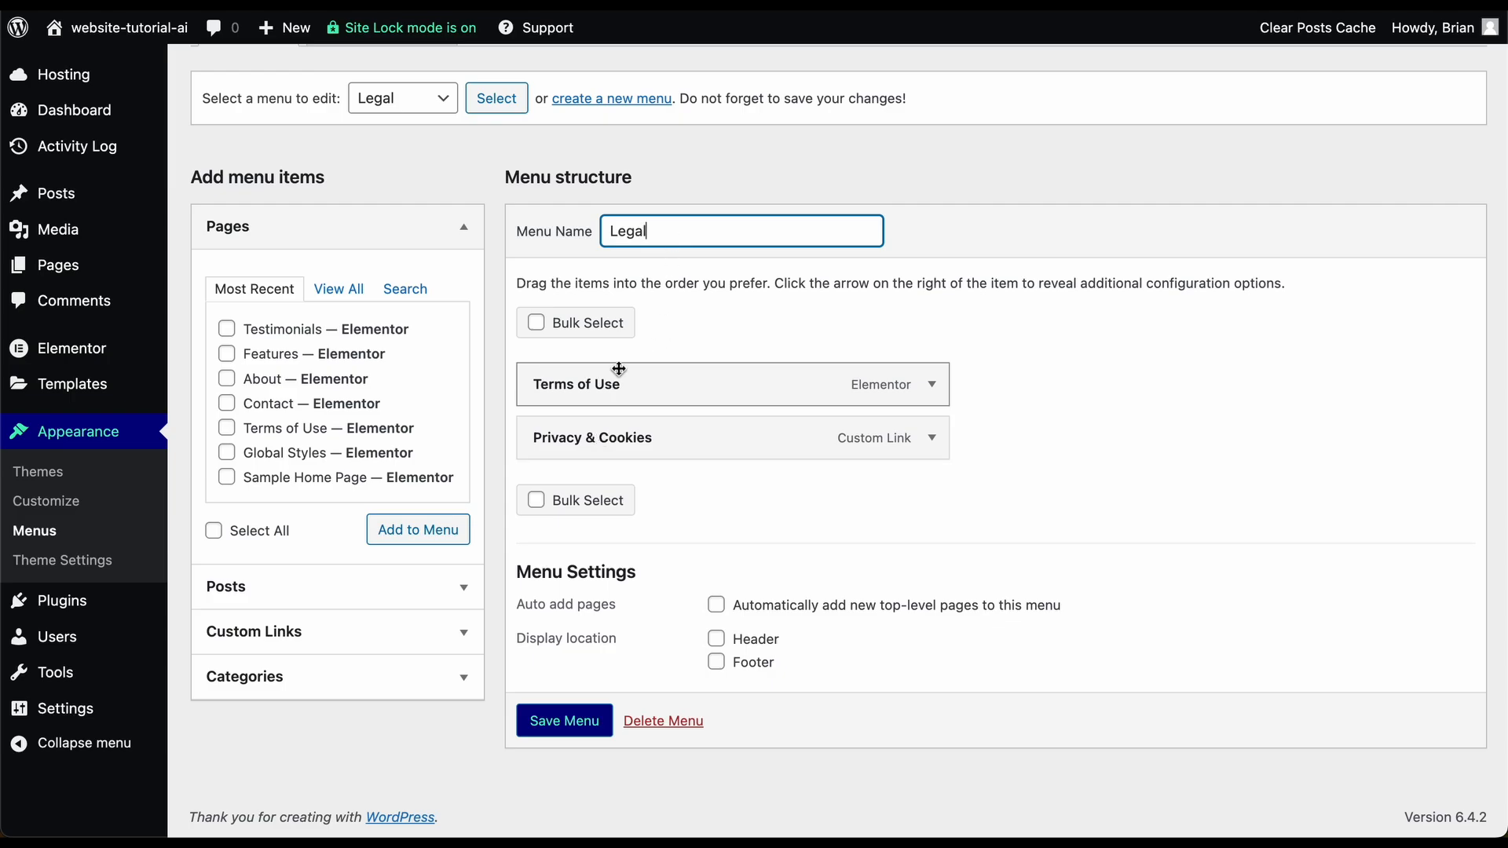
{"action": "scroll", "coordinate": [601, 371], "scroll_direction": "up", "scroll_amount": 3}
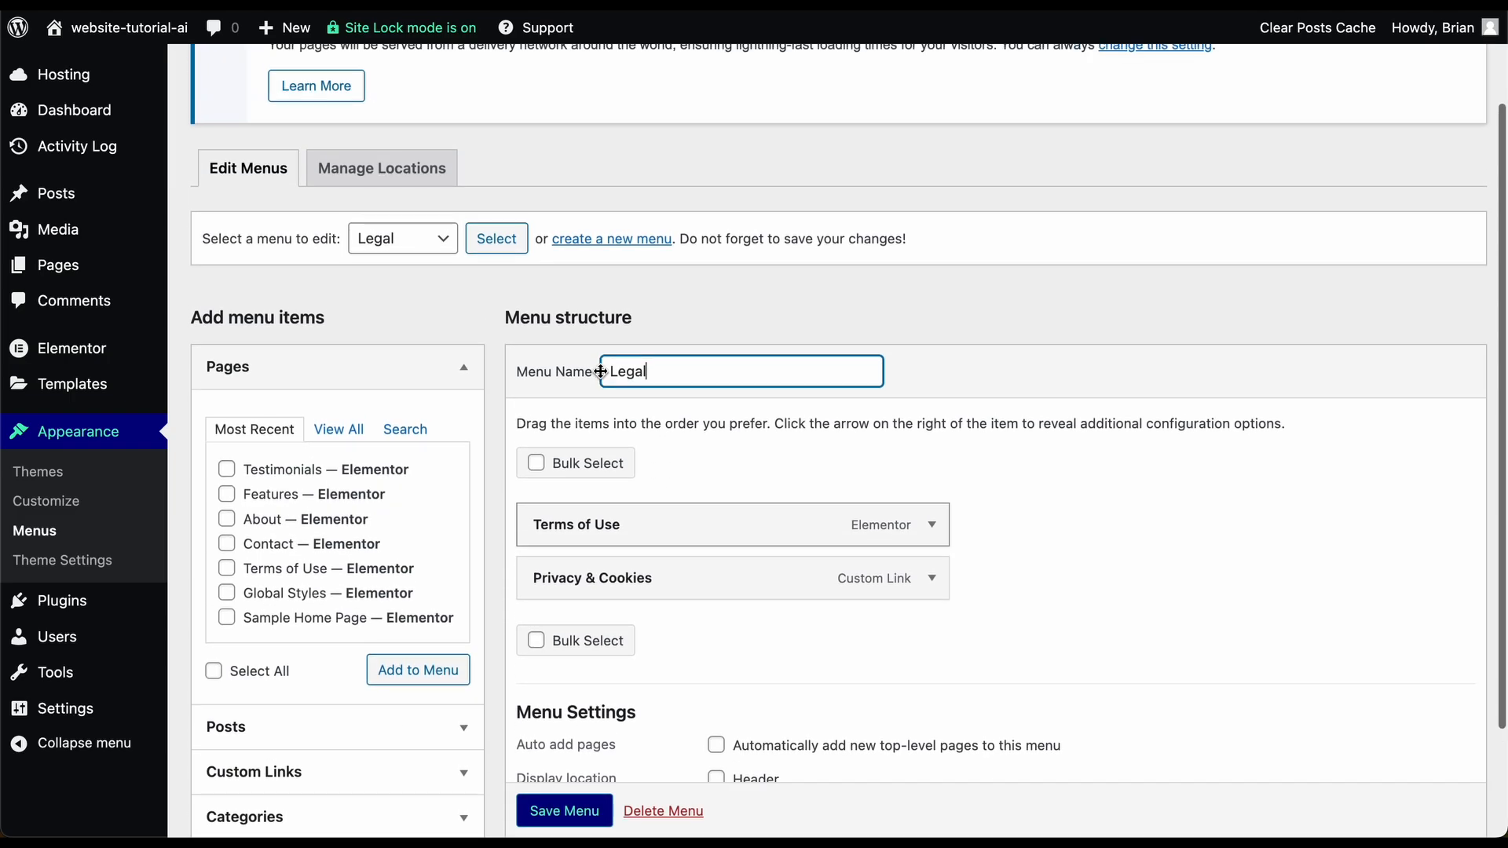
{"action": "left_click", "coordinate": [403, 256]}
{"action": "left_click", "coordinate": [402, 264]}
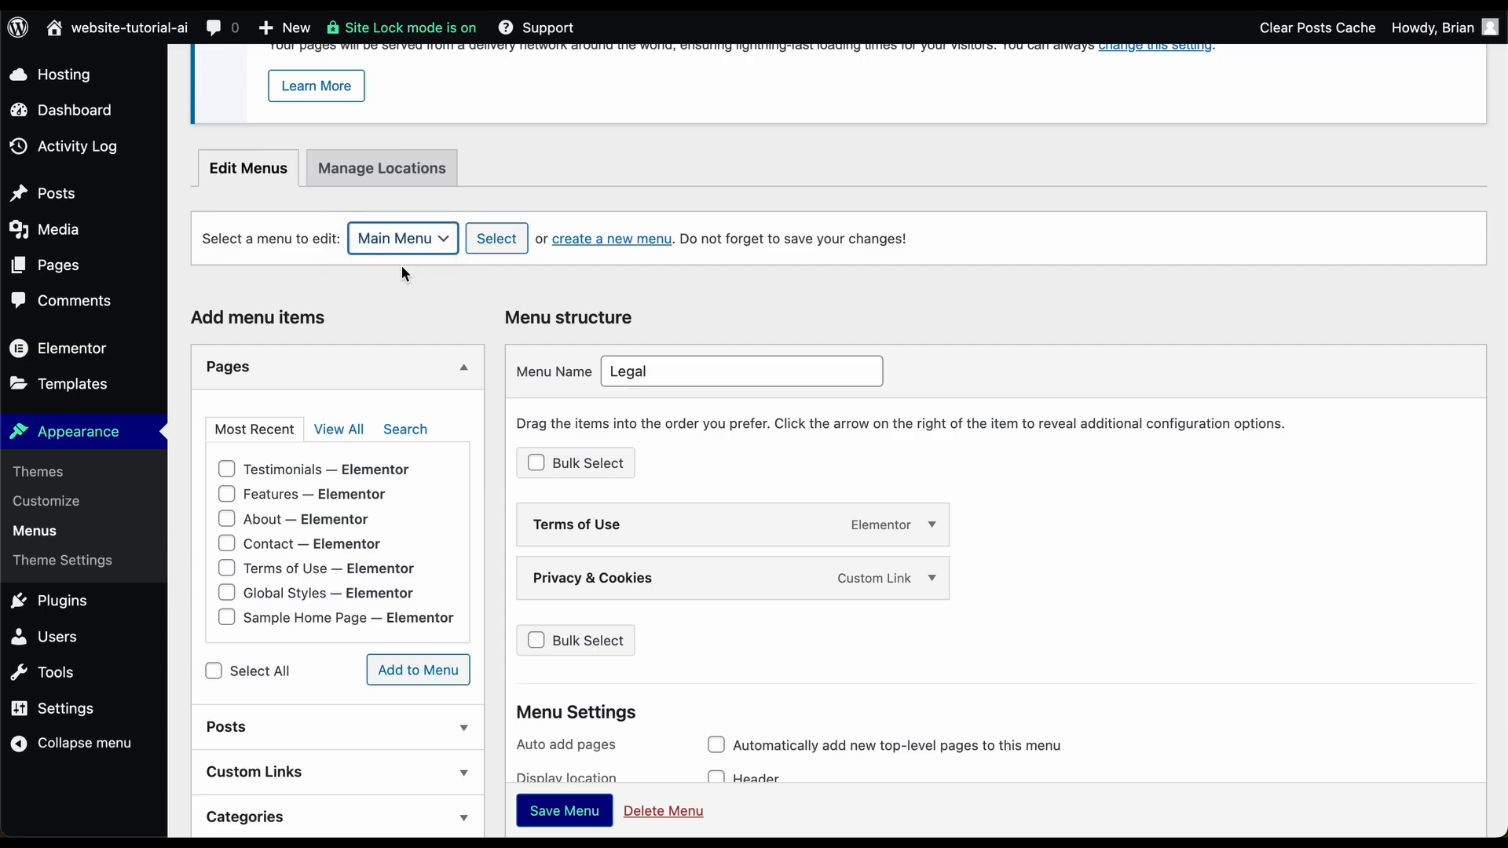
{"action": "left_click", "coordinate": [509, 253]}
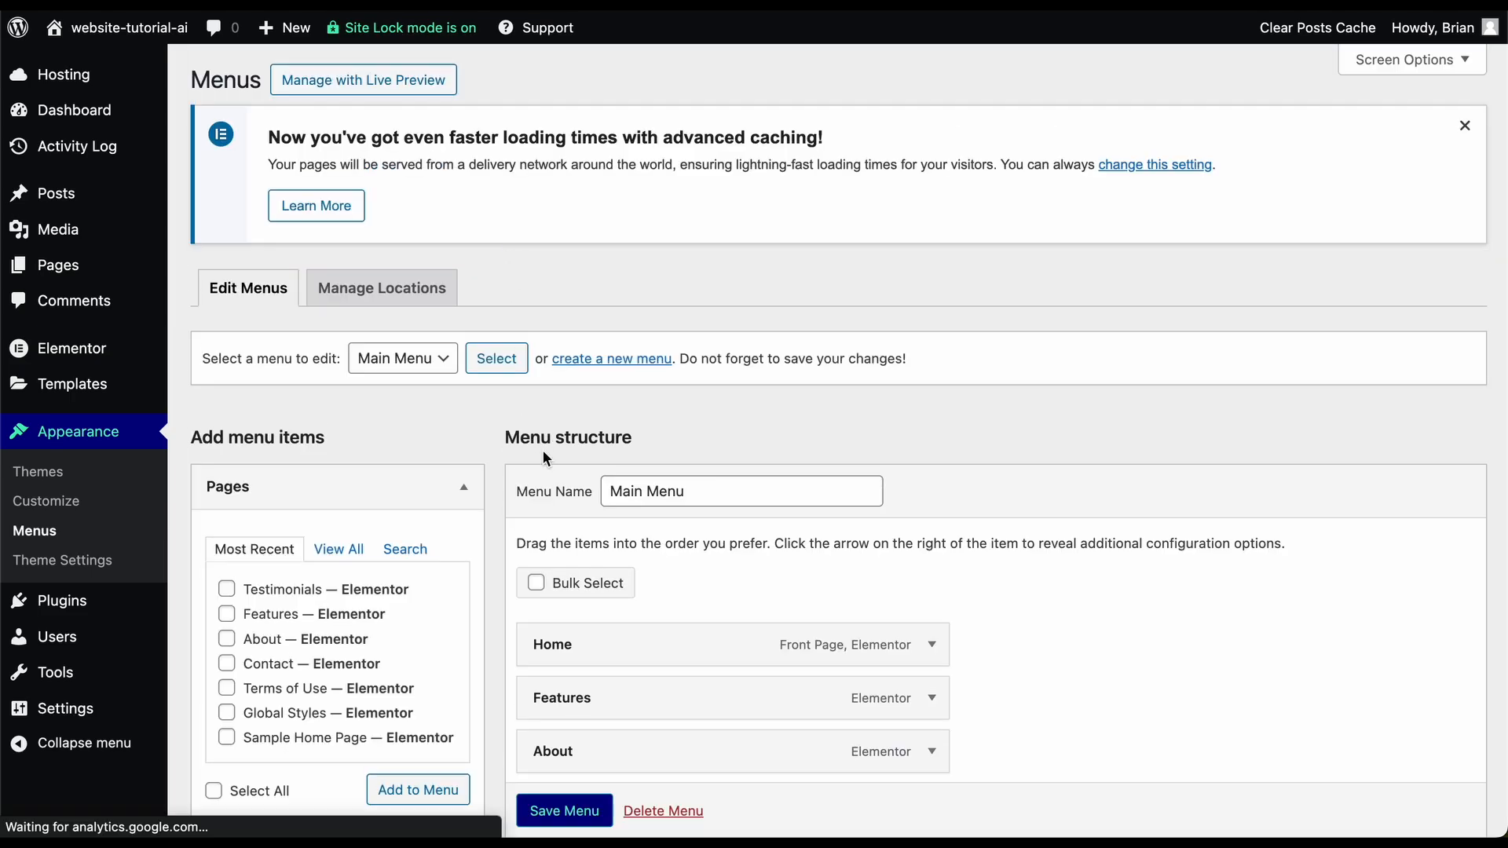
- Add the Testimonials page to Main Menu after Contact and save the menu
{"action": "scroll", "coordinate": [543, 450], "scroll_direction": "down", "scroll_amount": 2}
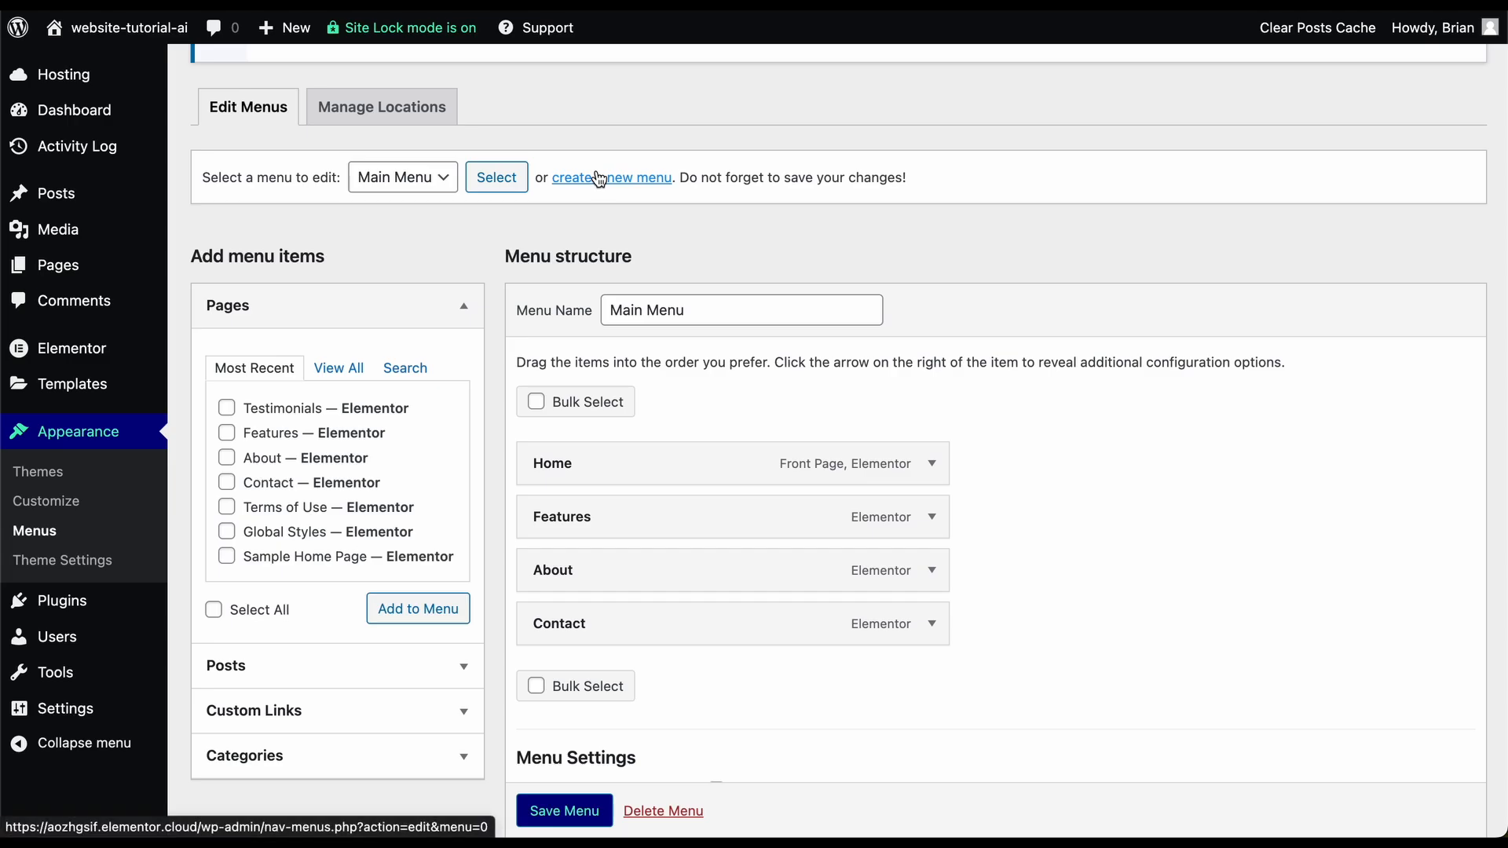
{"action": "scroll", "coordinate": [508, 303], "scroll_direction": "down", "scroll_amount": 2}
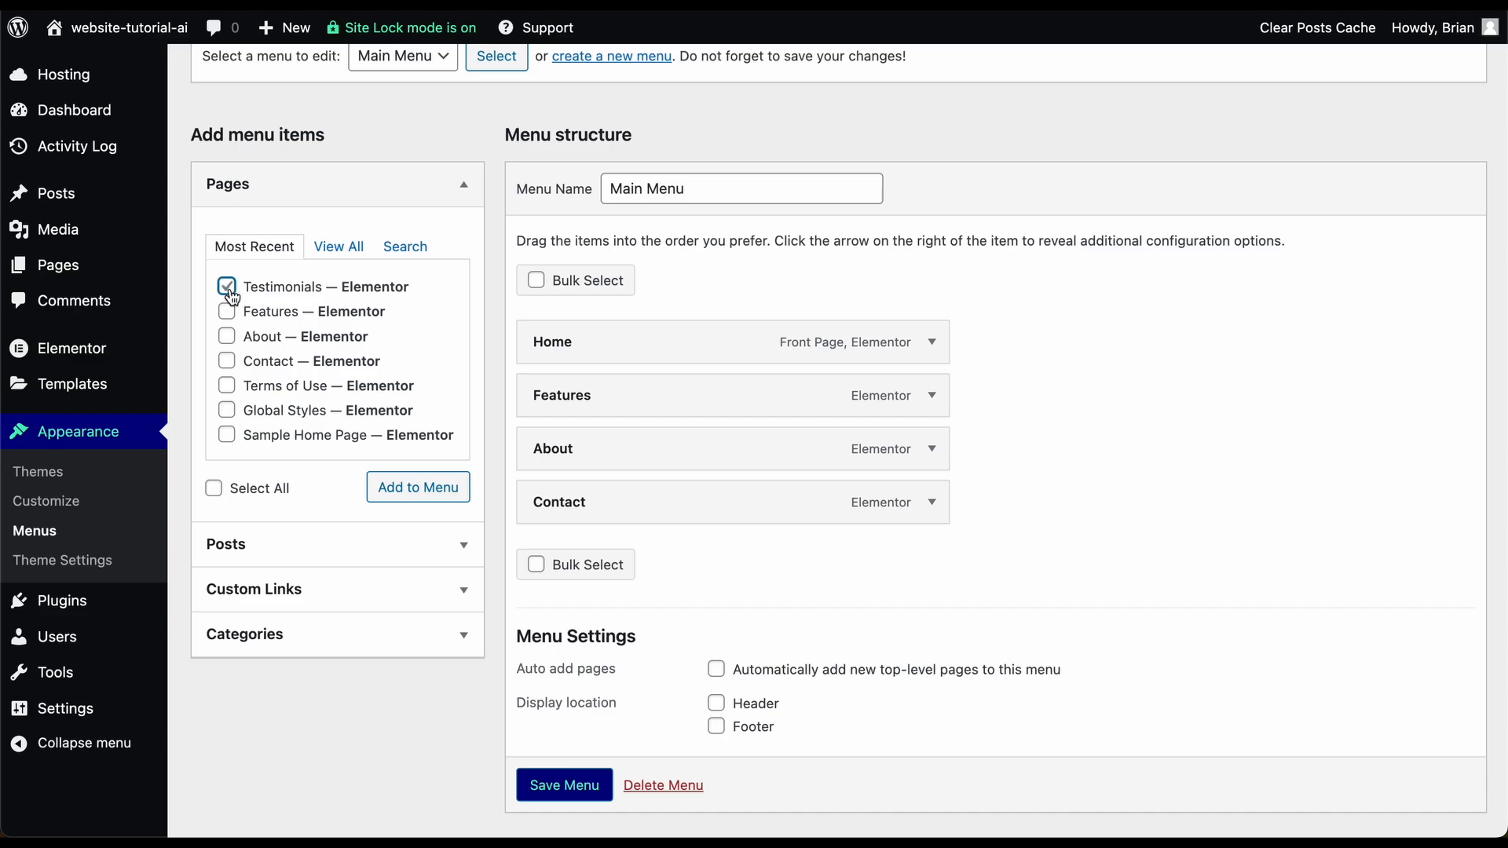
{"action": "left_click", "coordinate": [422, 483]}
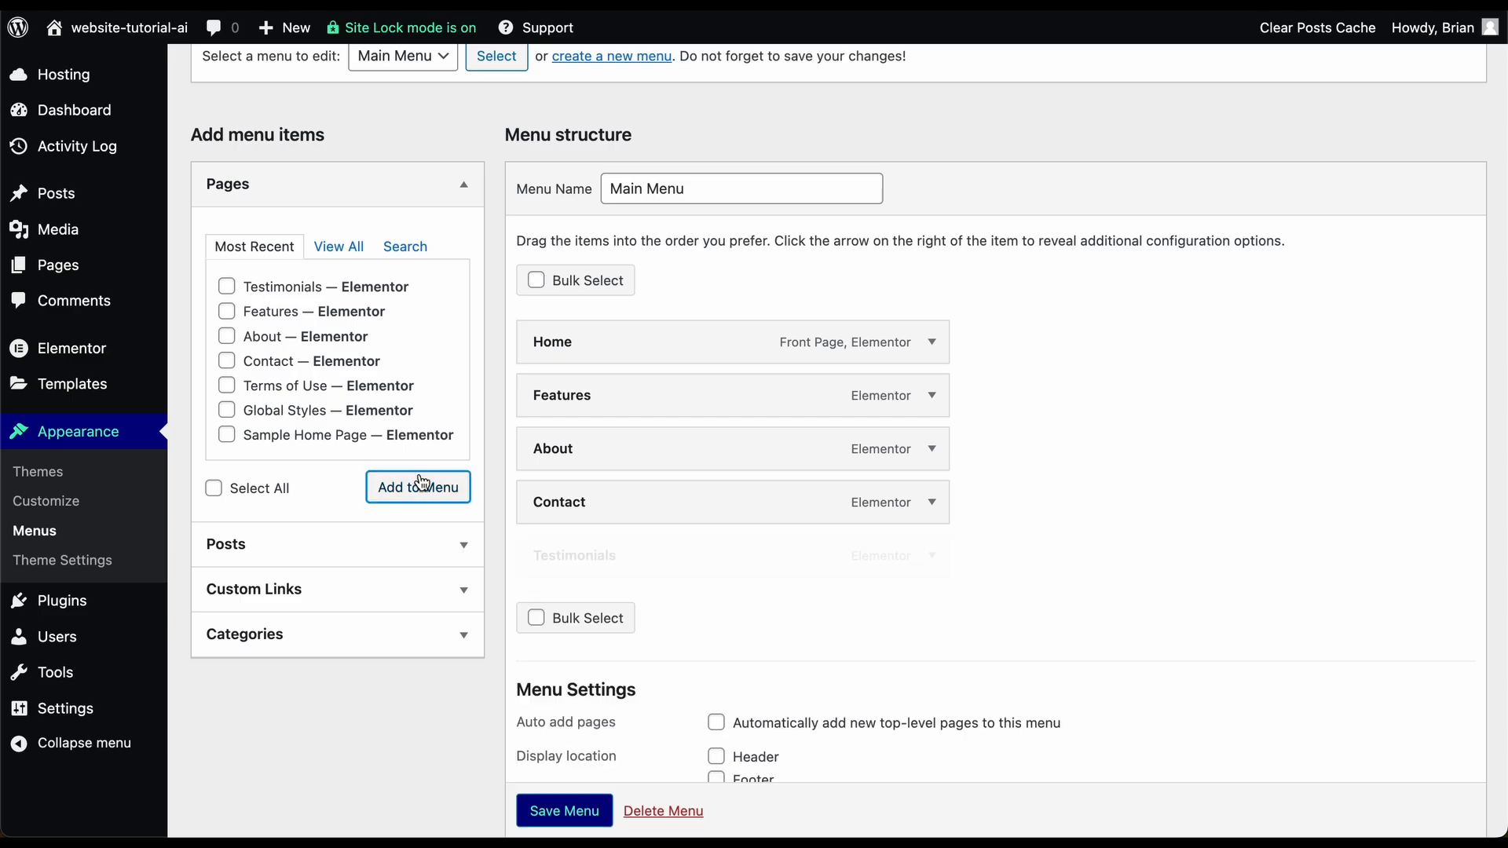
{"action": "scroll", "coordinate": [617, 597], "scroll_direction": "down", "scroll_amount": 1}
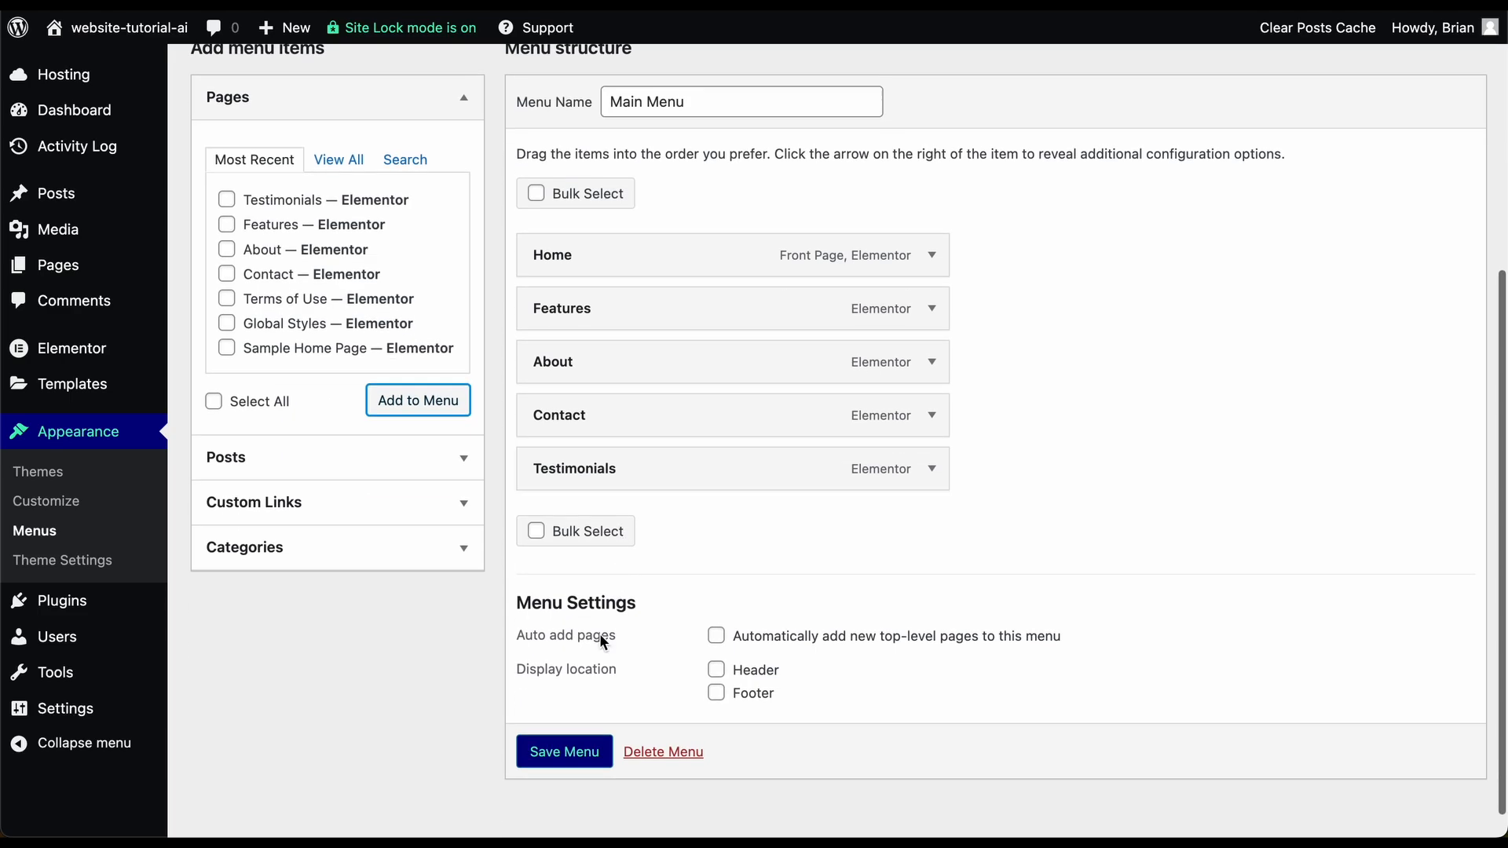
{"action": "left_click", "coordinate": [567, 748]}
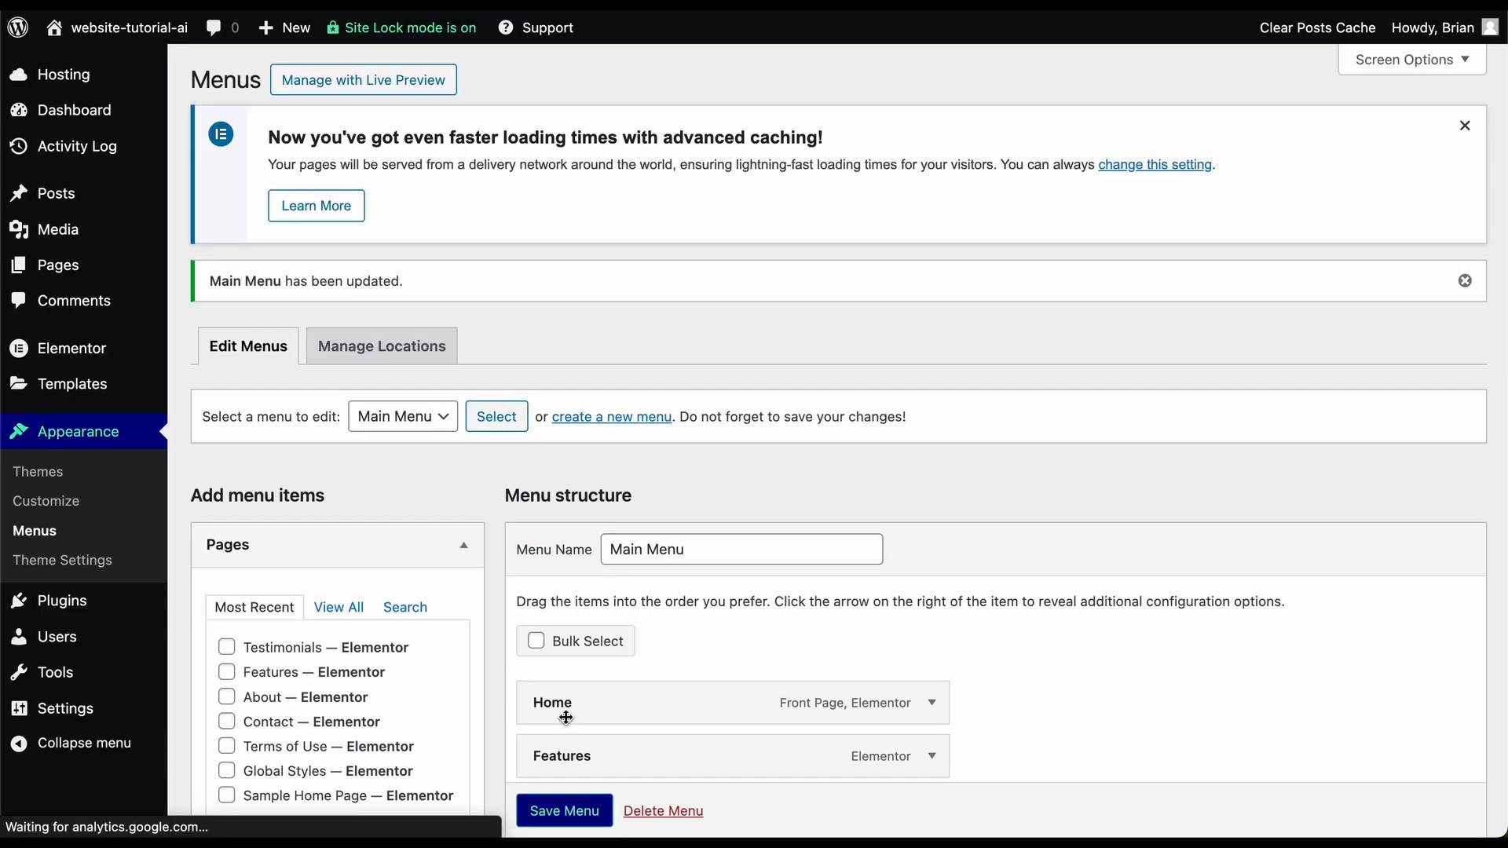
{"action": "scroll", "coordinate": [563, 714], "scroll_direction": "down", "scroll_amount": 1}
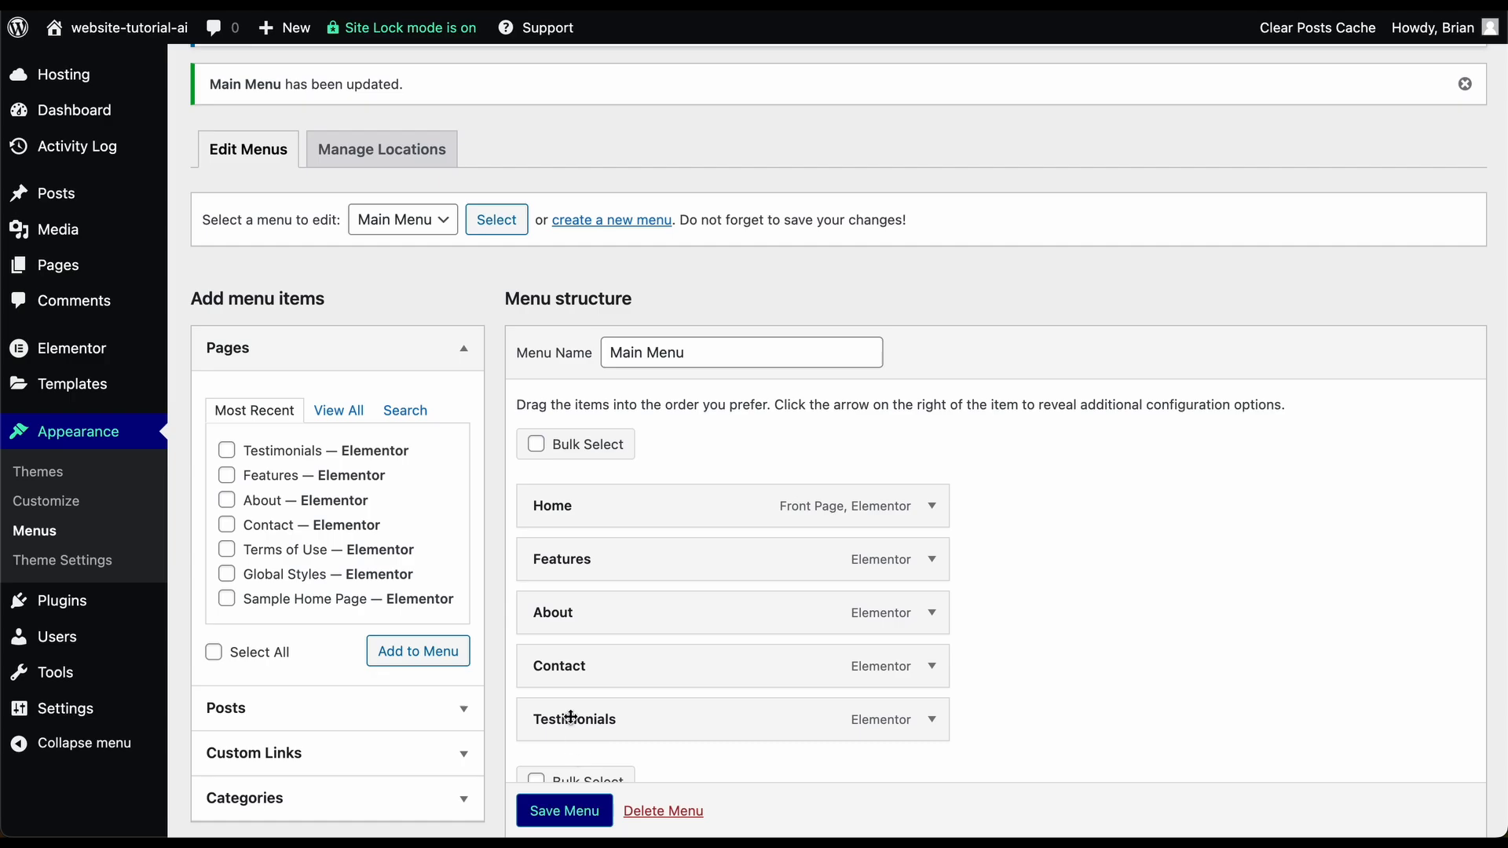
{"action": "scroll", "coordinate": [346, 170], "scroll_direction": "up", "scroll_amount": 2}
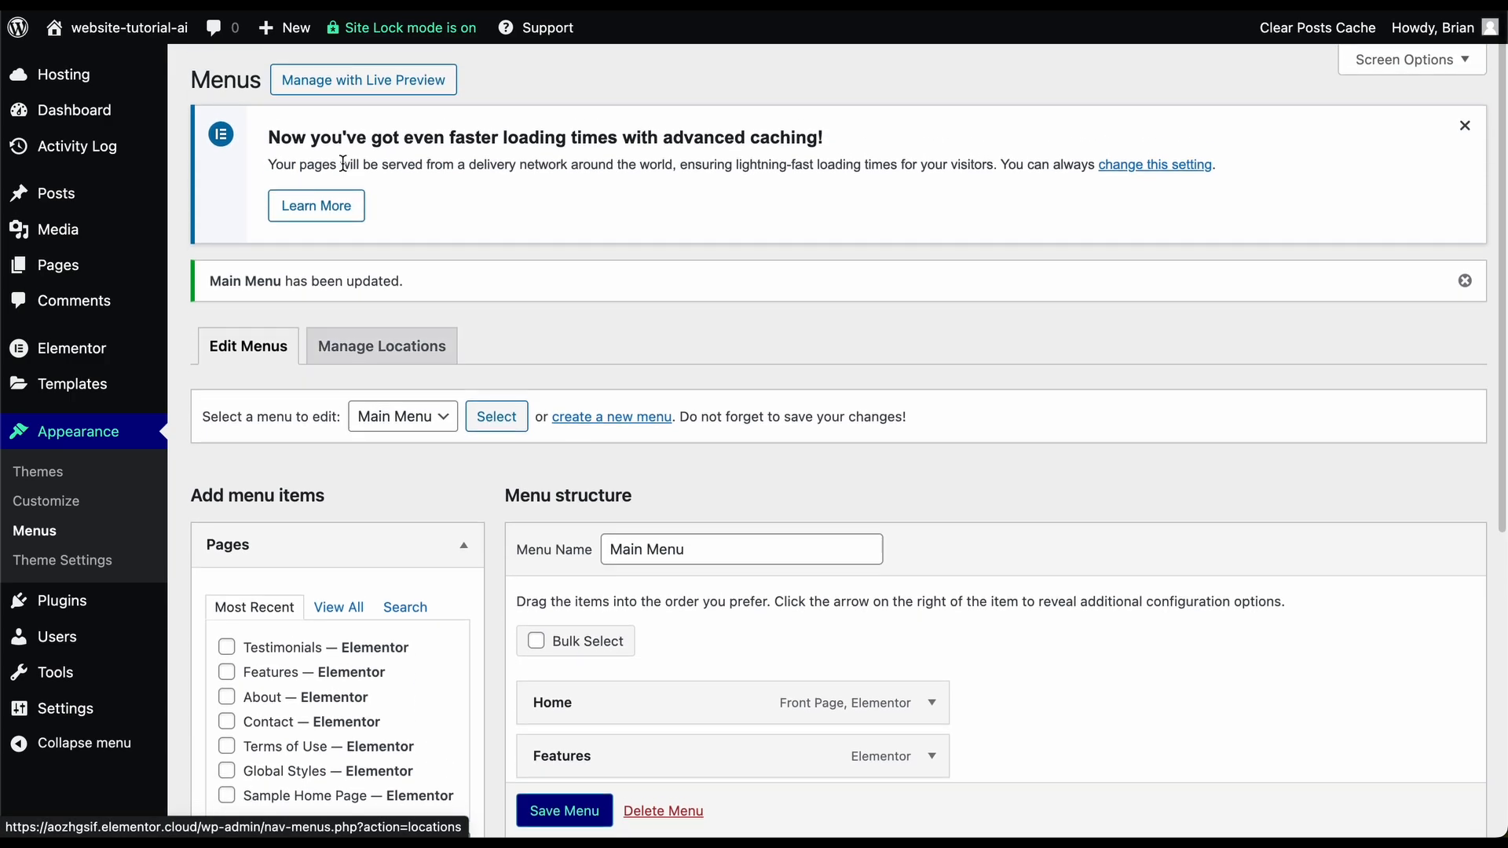
- Visit the live site and view the Testimonials page through its new navigation link
{"action": "left_click", "coordinate": [165, 35]}
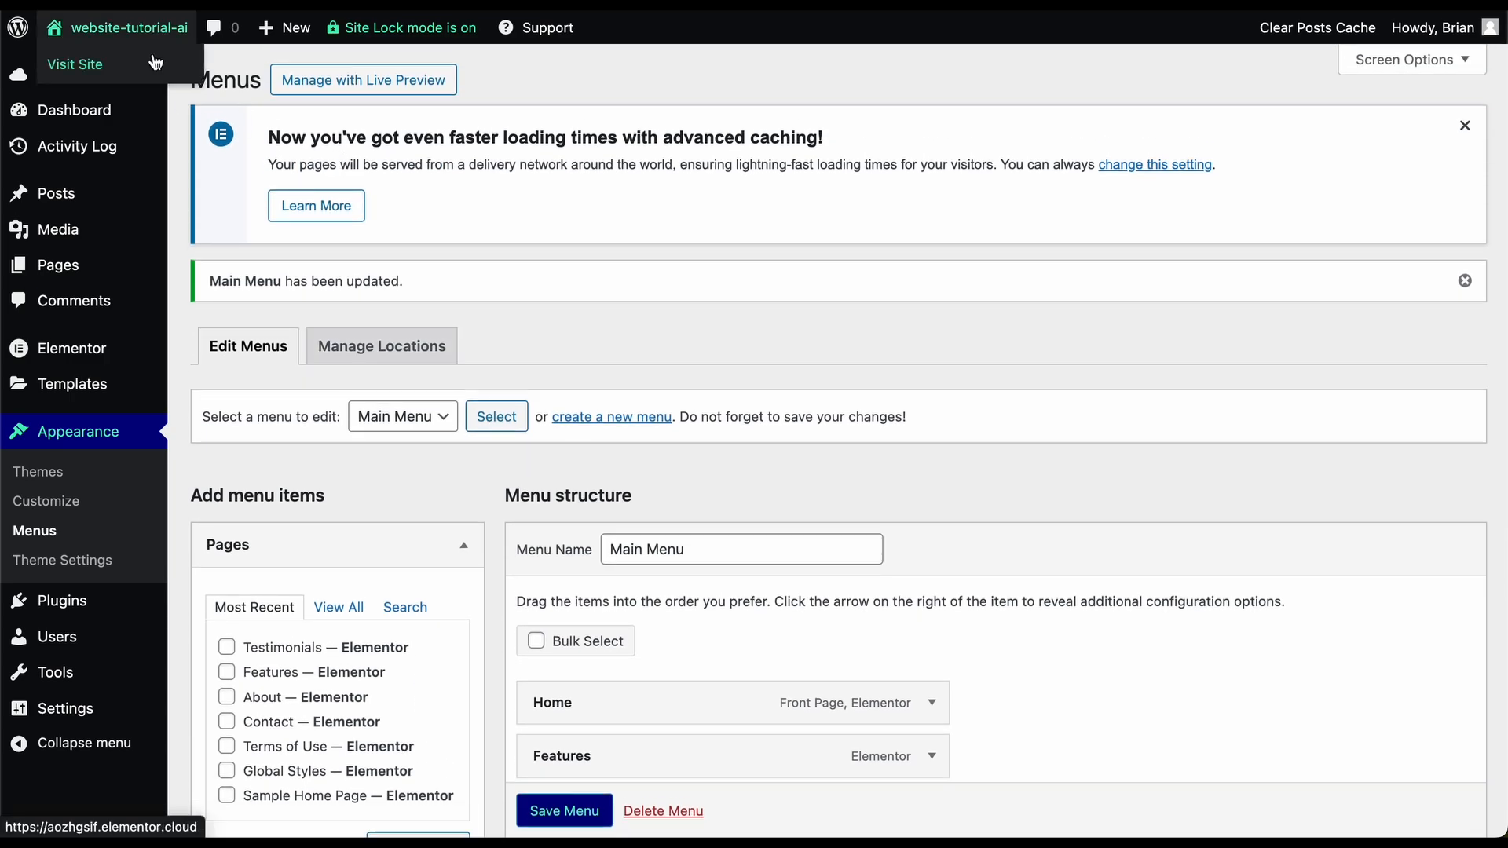
{"action": "left_click", "coordinate": [151, 61]}
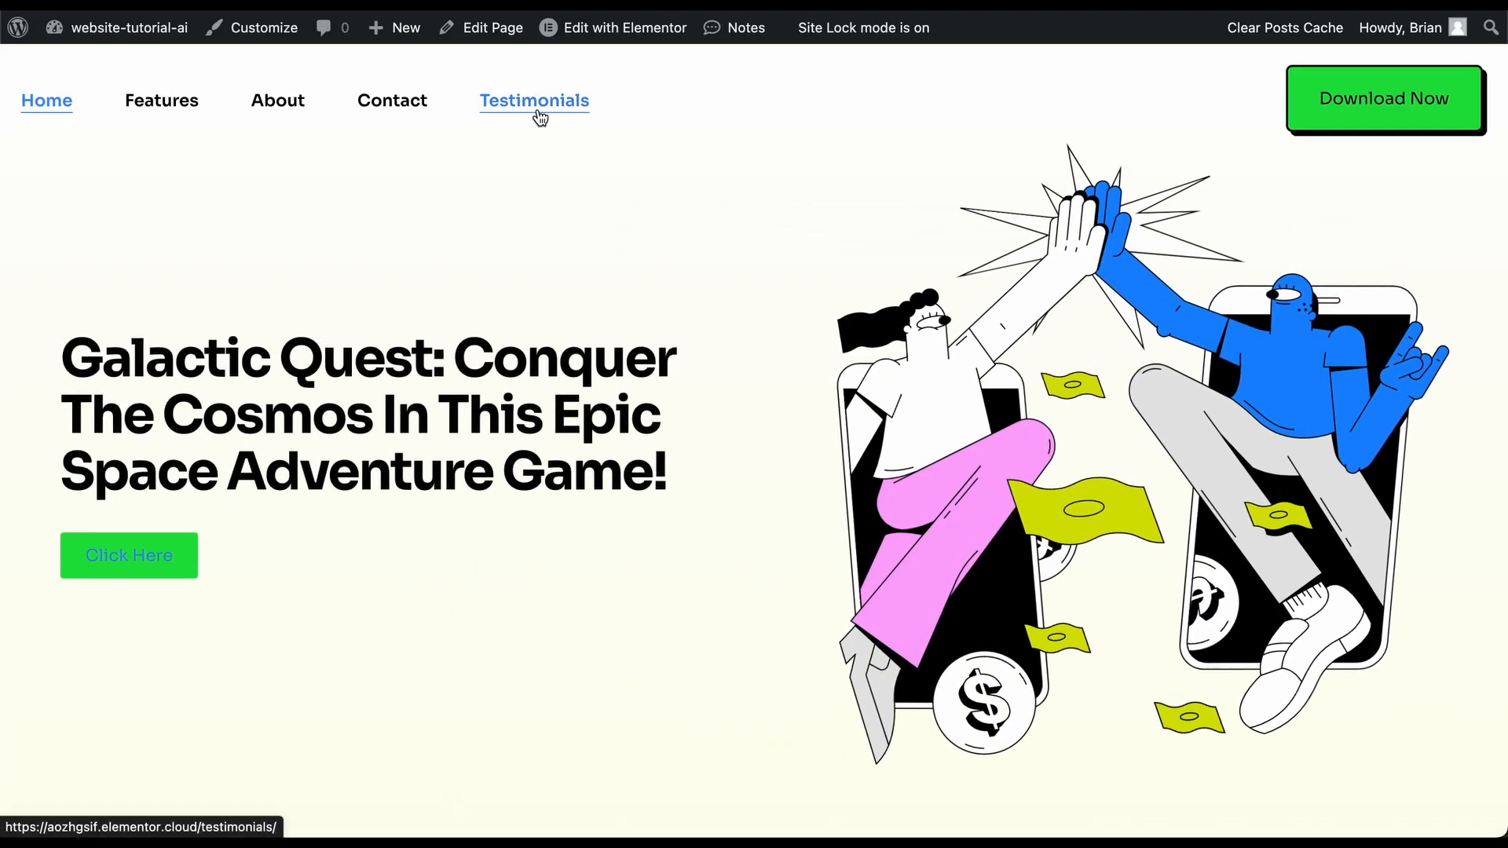
{"action": "left_click", "coordinate": [540, 118]}
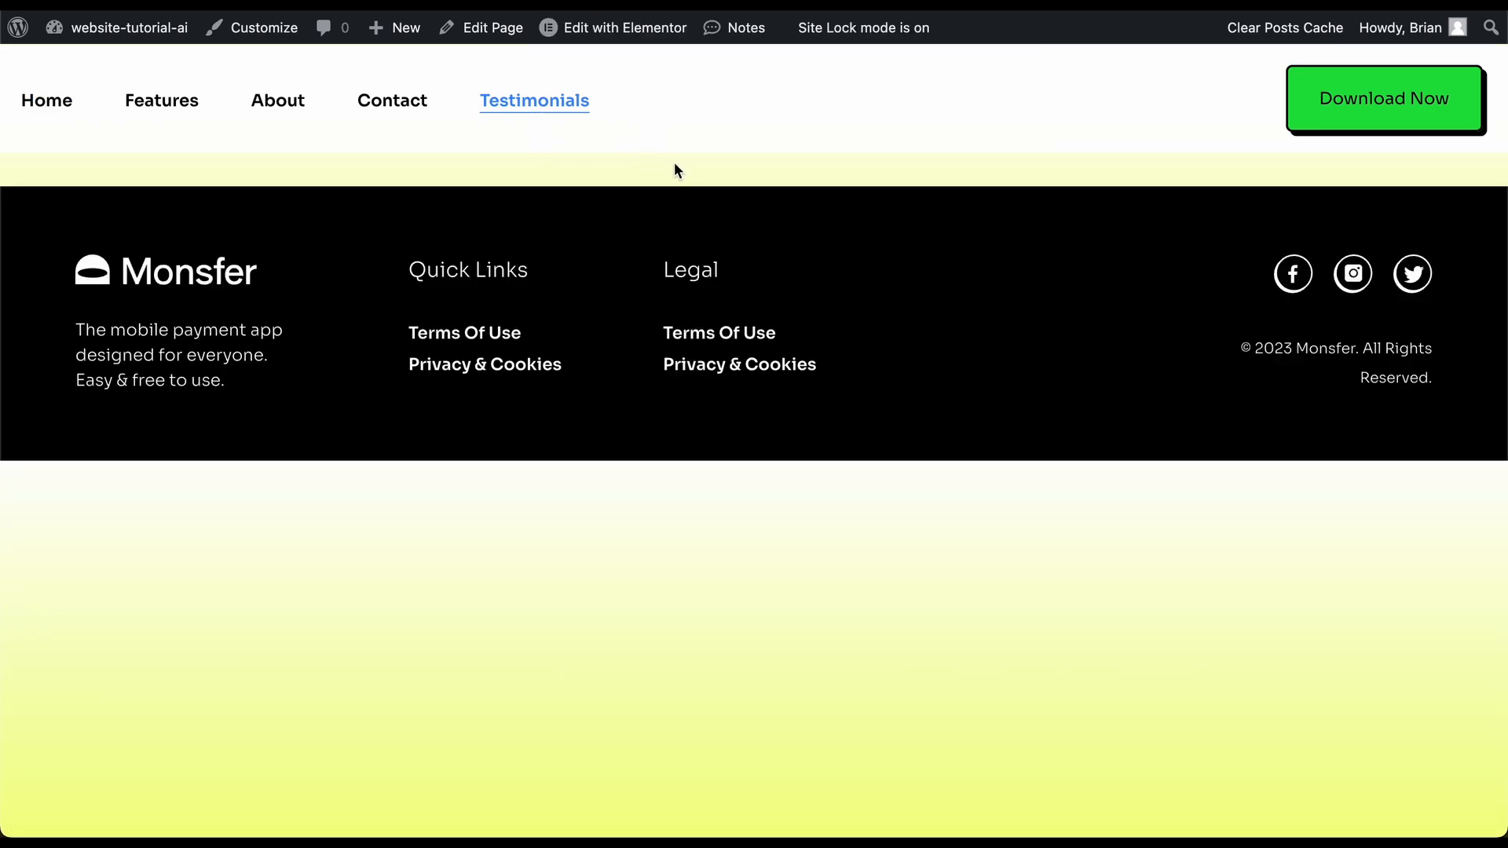
- Reopen the Testimonials page in Elementor and delete the Testimonials heading and the container that held it
{"action": "mouse_move", "coordinate": [614, 27]}
{"action": "left_click", "coordinate": [605, 36]}
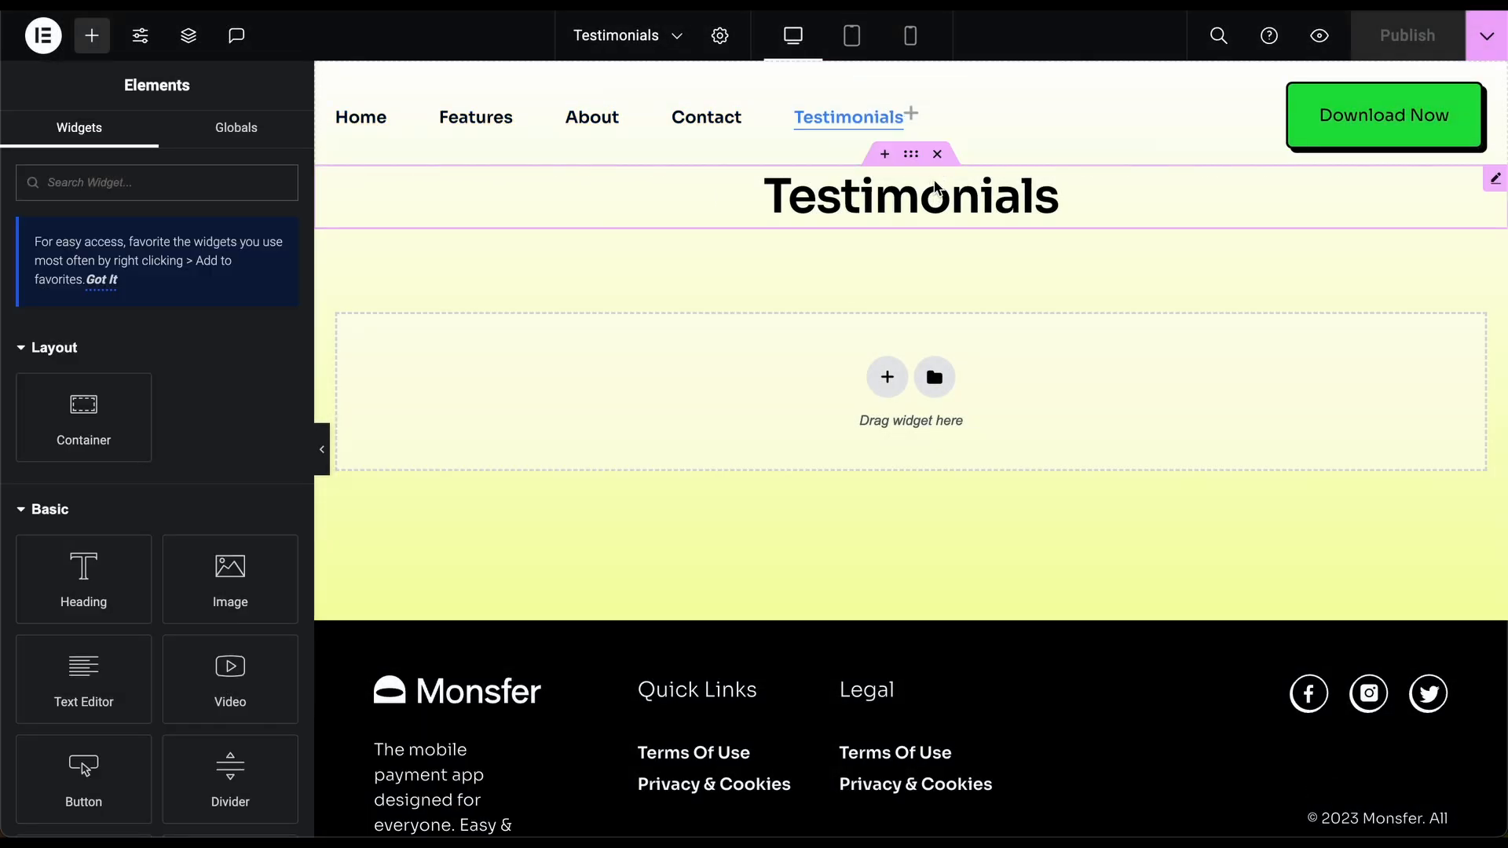
{"action": "right_click", "coordinate": [936, 187]}
{"action": "left_click", "coordinate": [976, 646]}
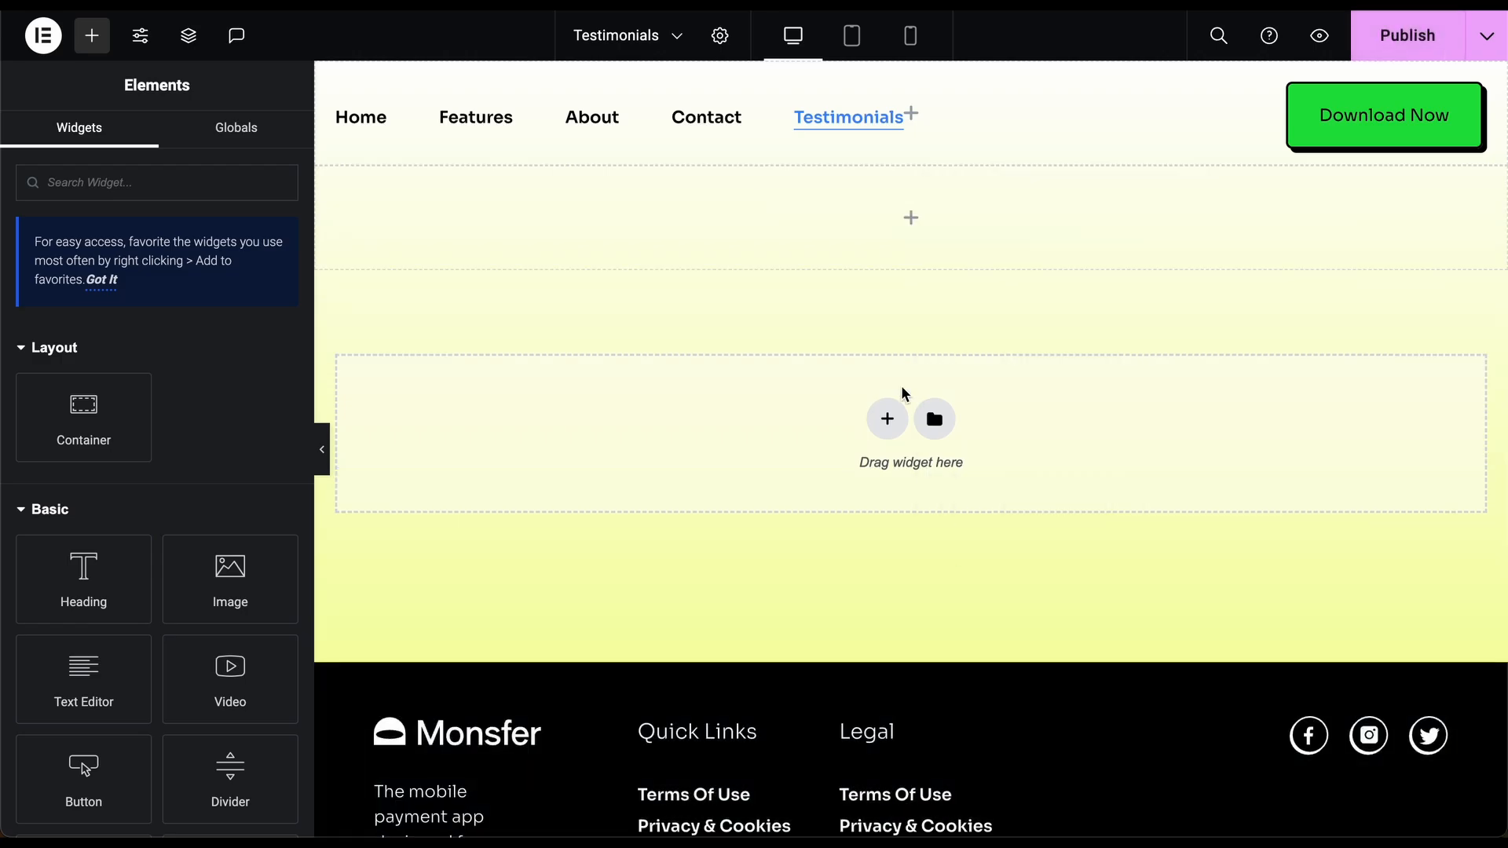
{"action": "right_click", "coordinate": [936, 183]}
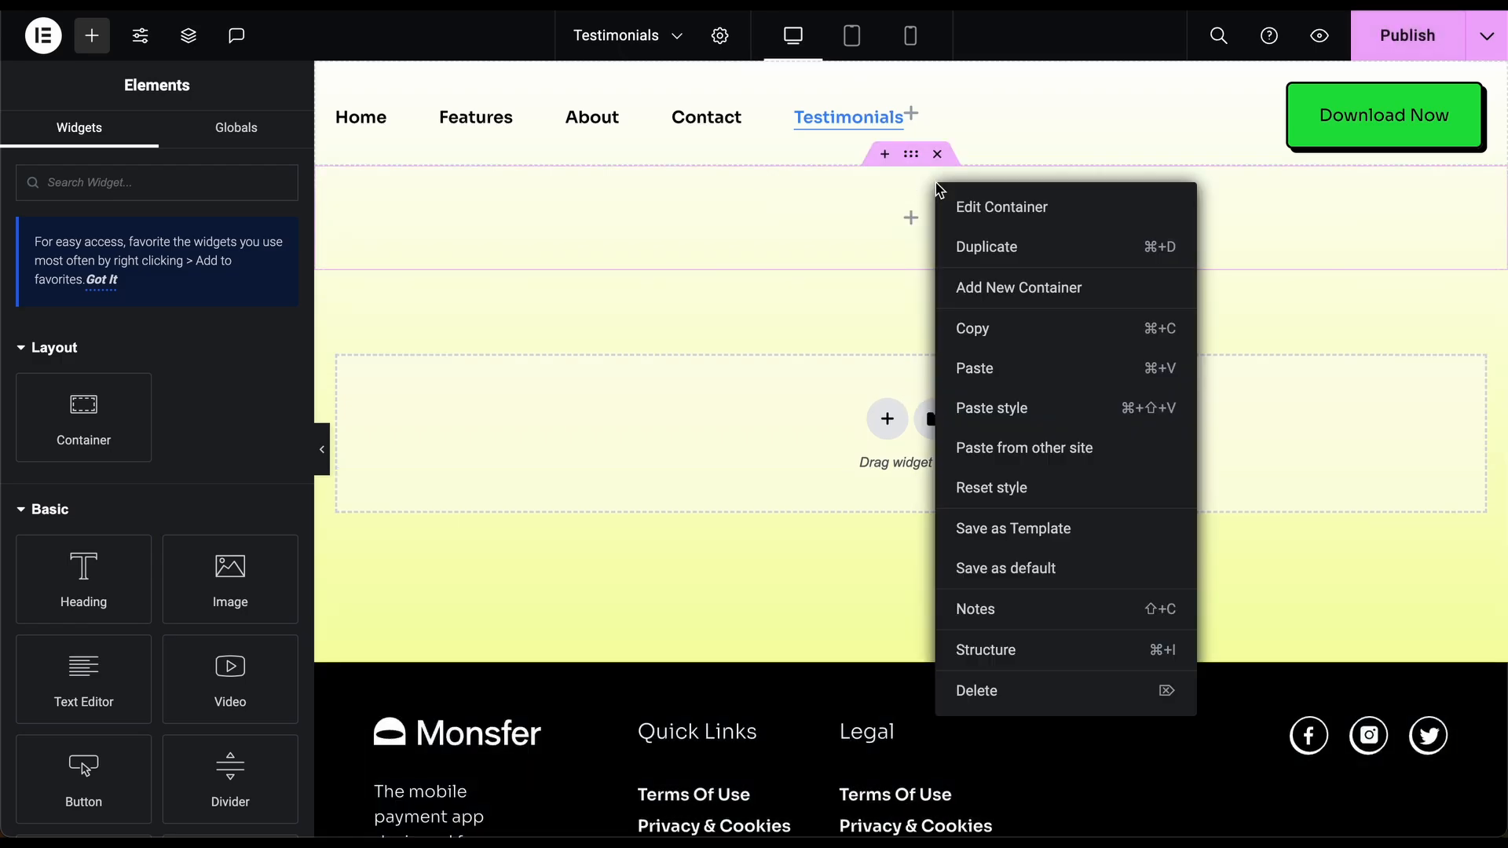
{"action": "left_click", "coordinate": [967, 690]}
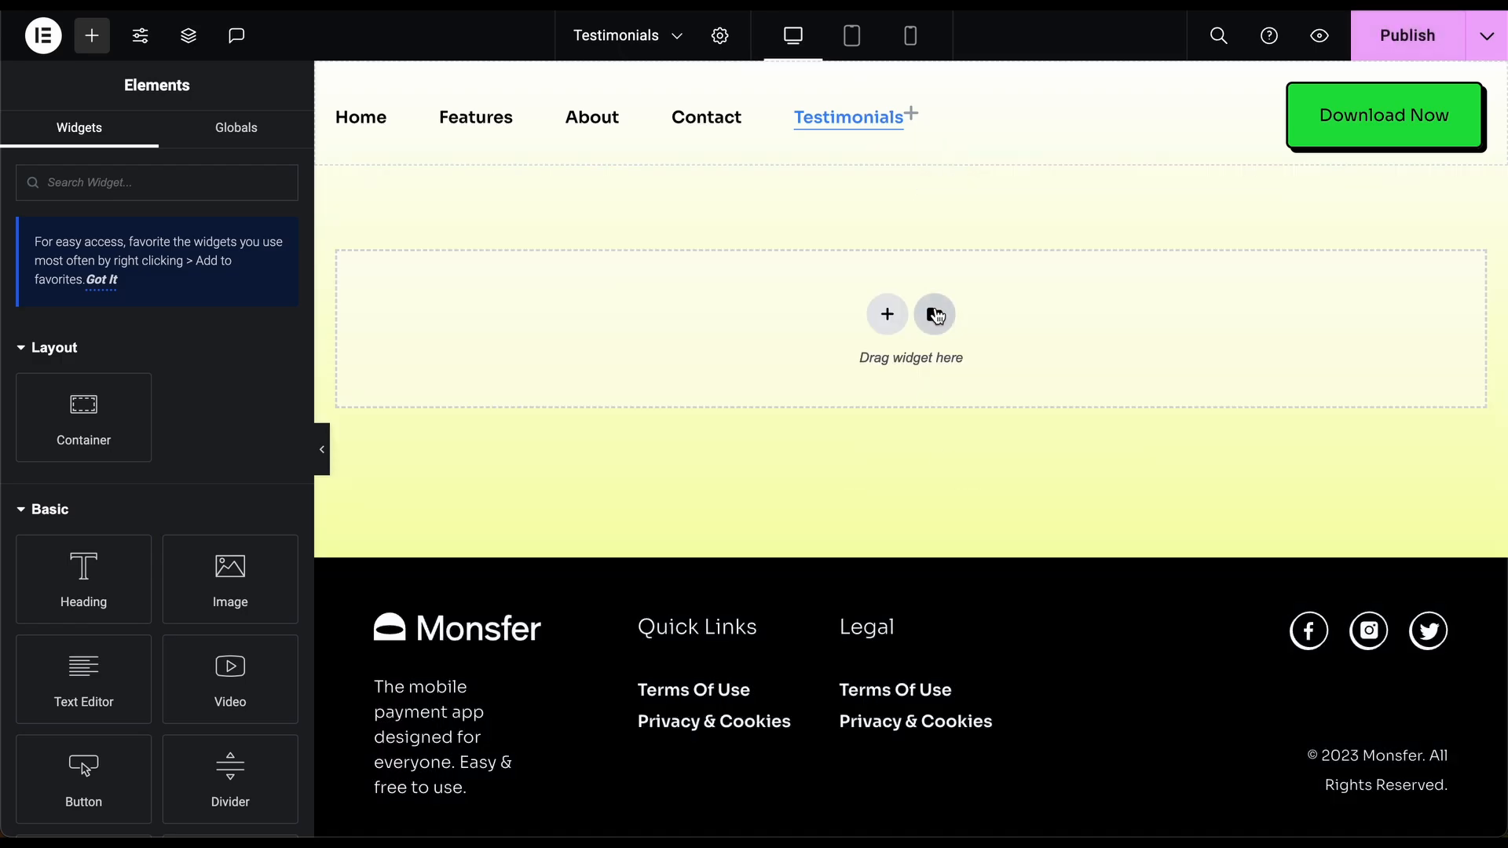
- Insert the Wireframe – Contact 5 – Flexbox page template from the template library into the Testimonials page
{"action": "left_click", "coordinate": [934, 314]}
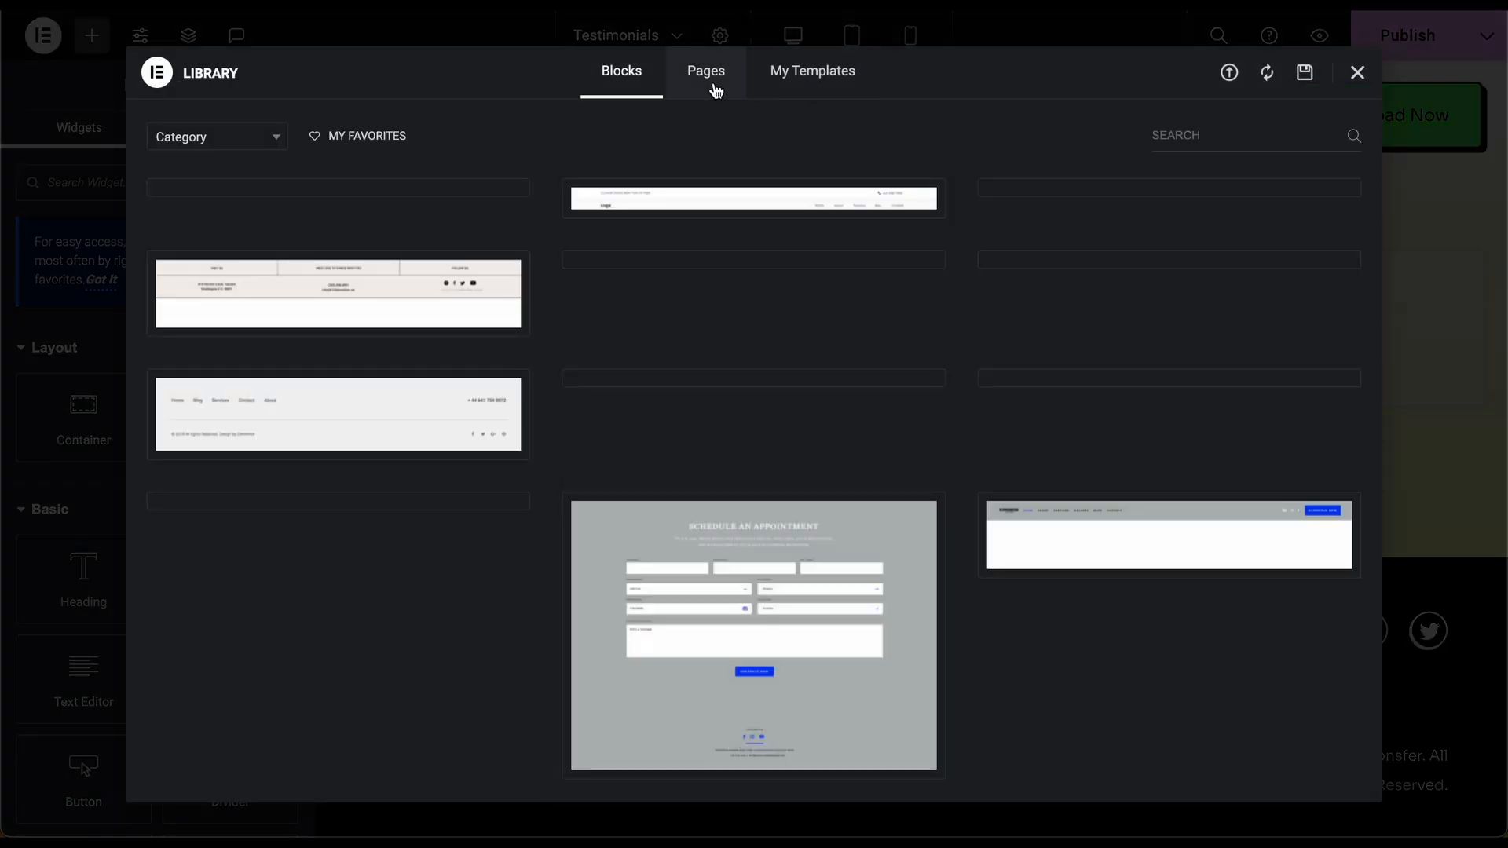
{"action": "left_click", "coordinate": [714, 88]}
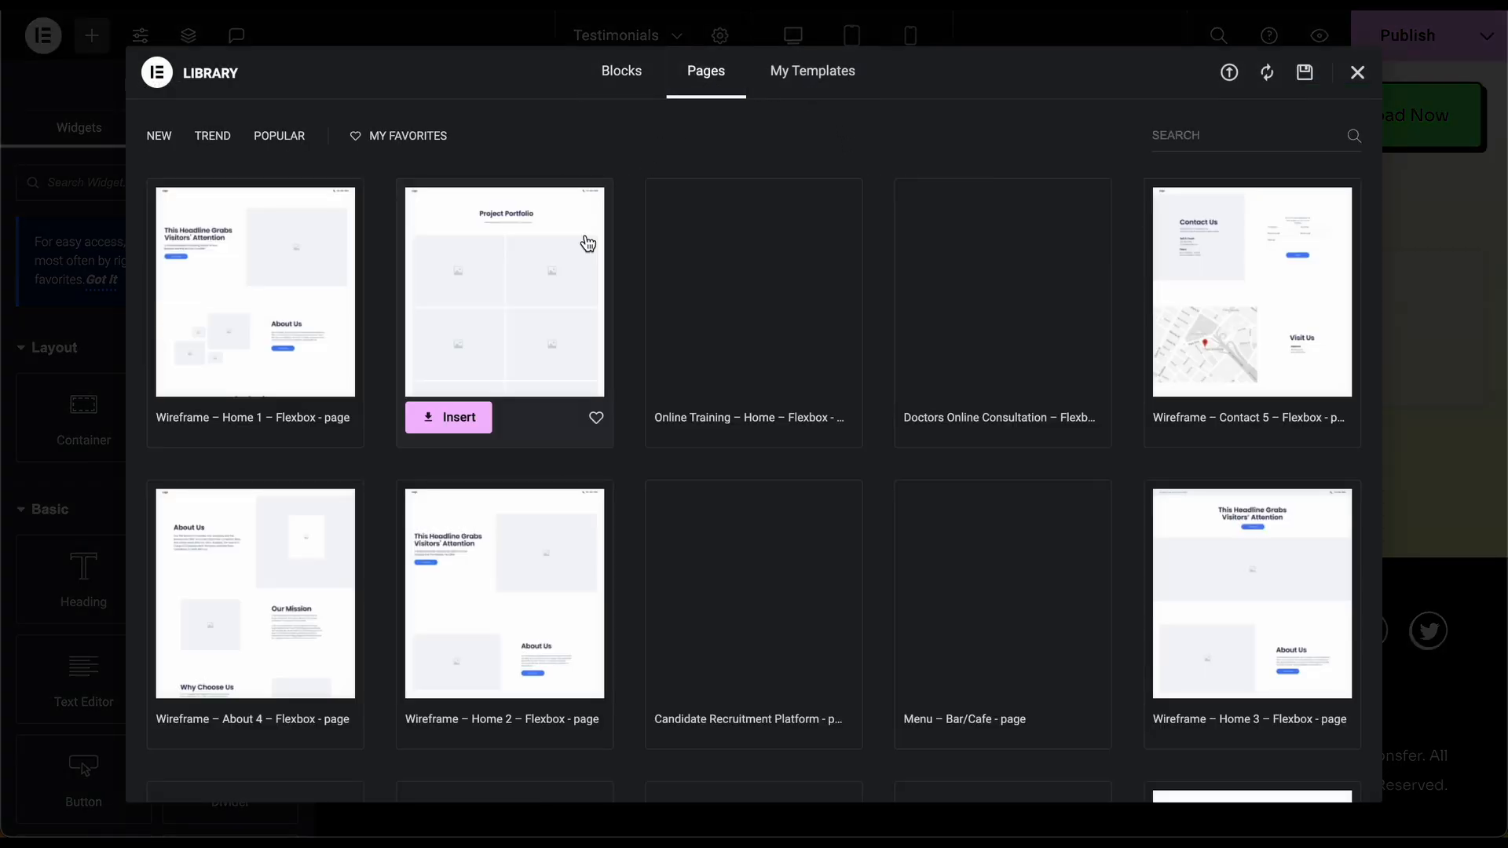
{"action": "scroll", "coordinate": [614, 546], "scroll_direction": "down", "scroll_amount": 4}
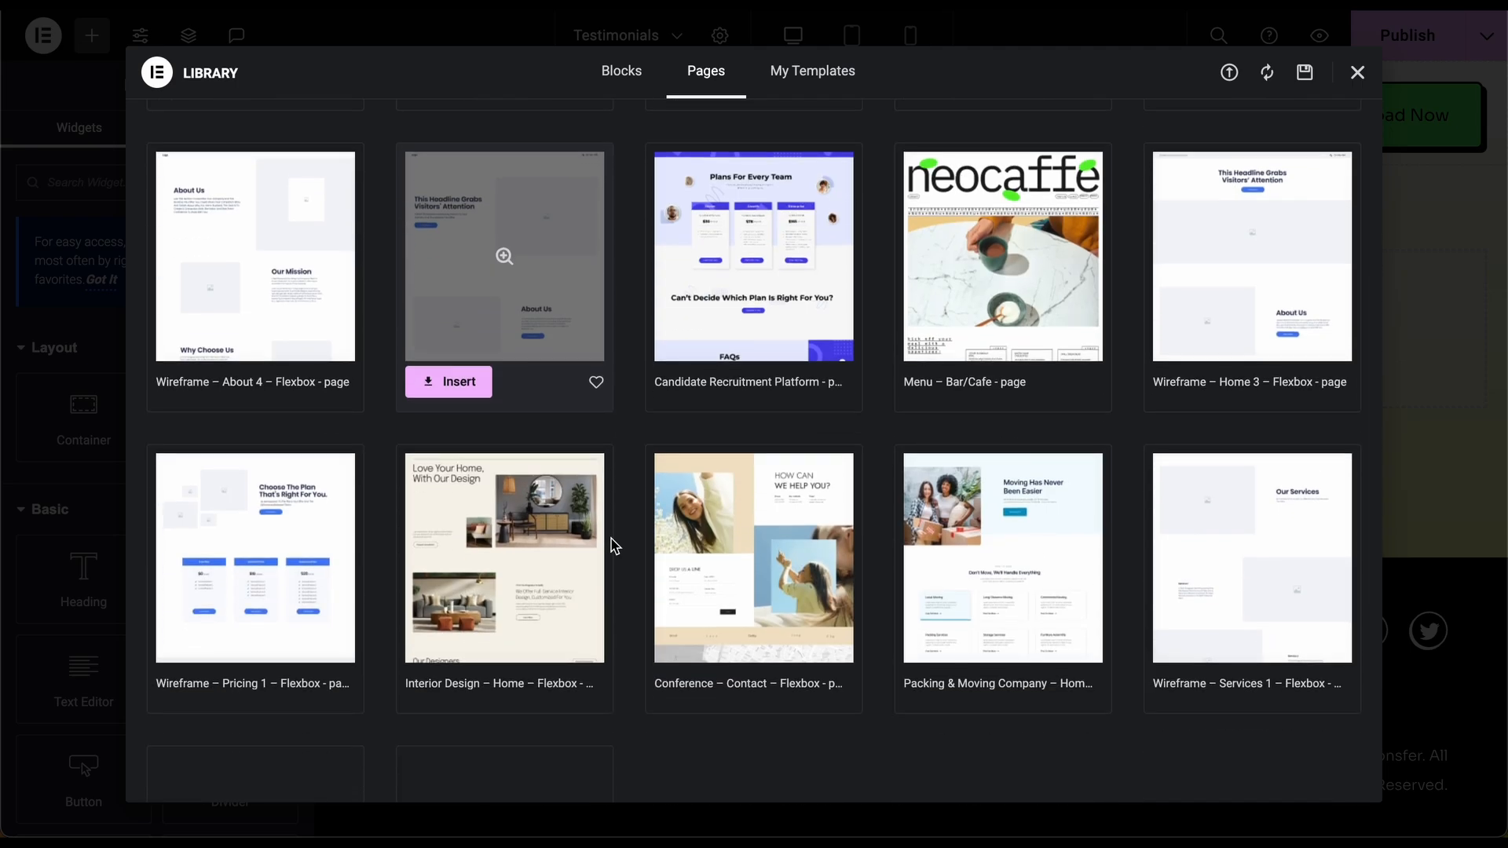
{"action": "scroll", "coordinate": [614, 546], "scroll_direction": "down", "scroll_amount": 4}
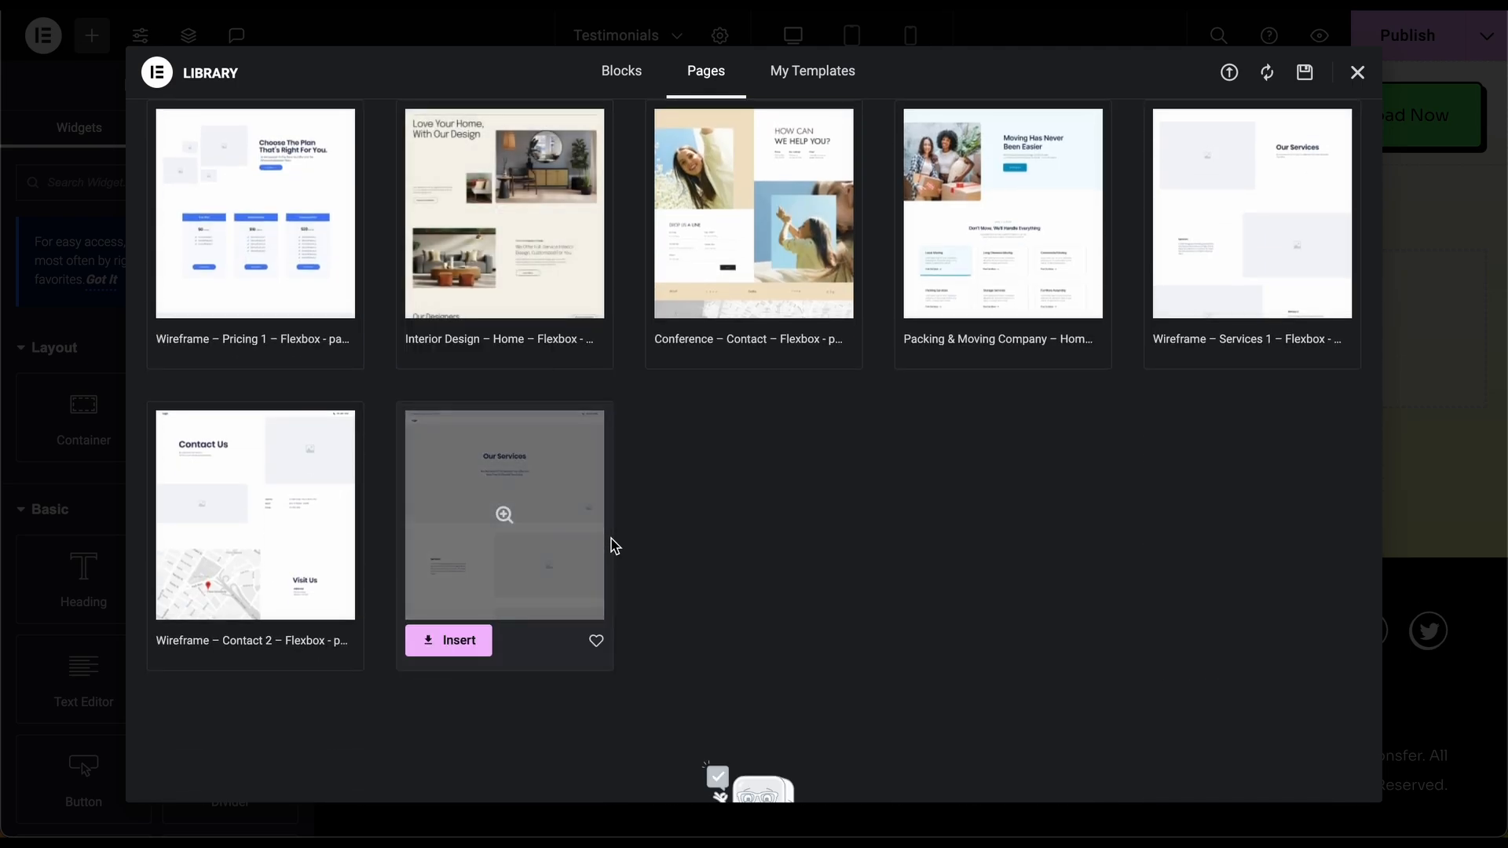
{"action": "scroll", "coordinate": [615, 545], "scroll_direction": "up", "scroll_amount": 8}
{"action": "mouse_move", "coordinate": [1235, 343]}
{"action": "left_click", "coordinate": [1197, 416]}
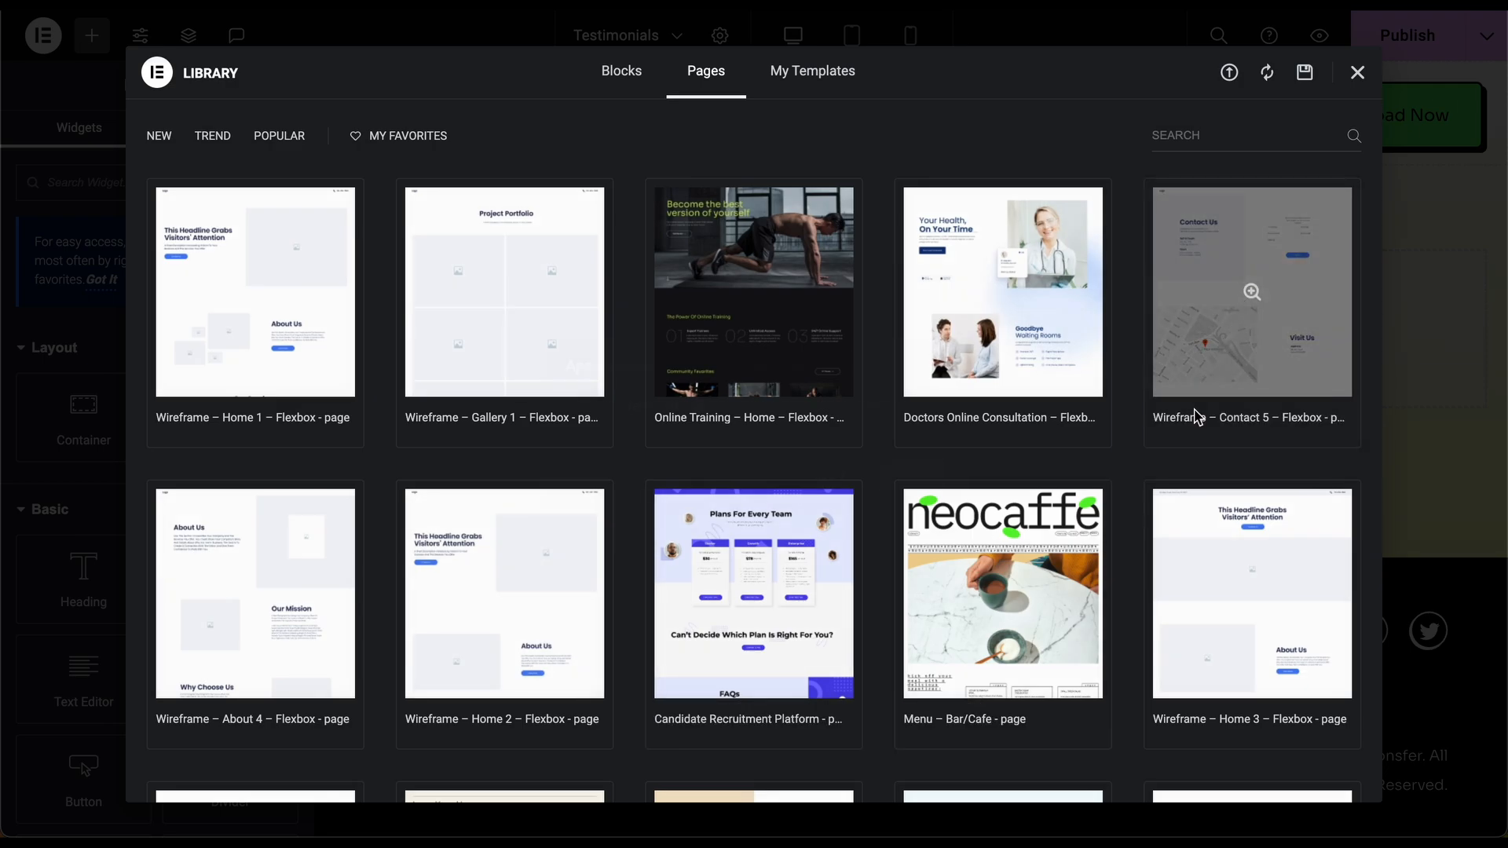
{"action": "left_click", "coordinate": [908, 475]}
- Look over the inserted contact template from header to footer and publish the Testimonials page
{"action": "scroll", "coordinate": [888, 515], "scroll_direction": "down", "scroll_amount": 12}
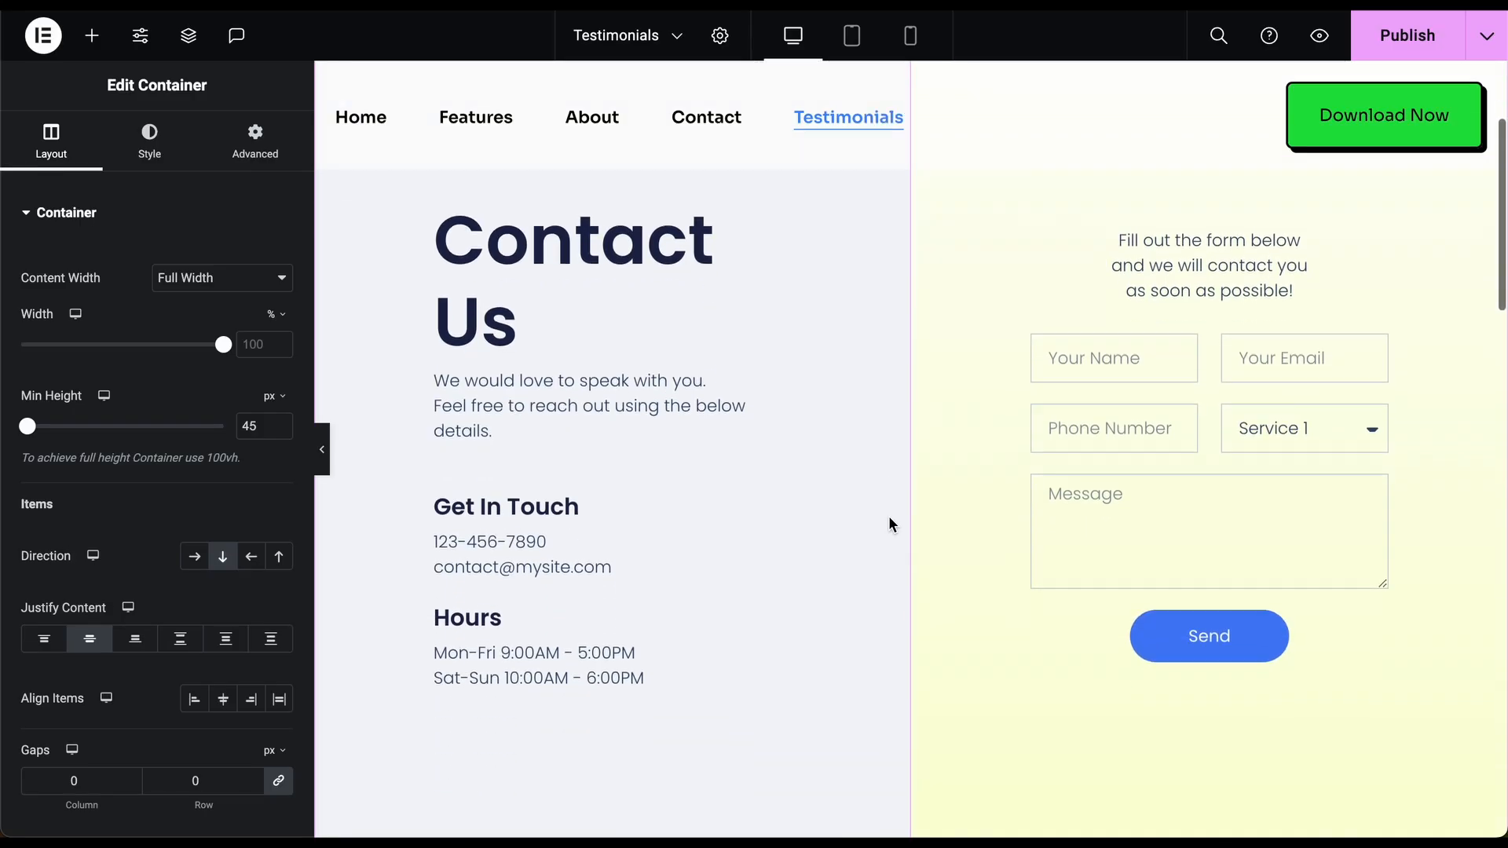
{"action": "scroll", "coordinate": [889, 515], "scroll_direction": "down", "scroll_amount": 8}
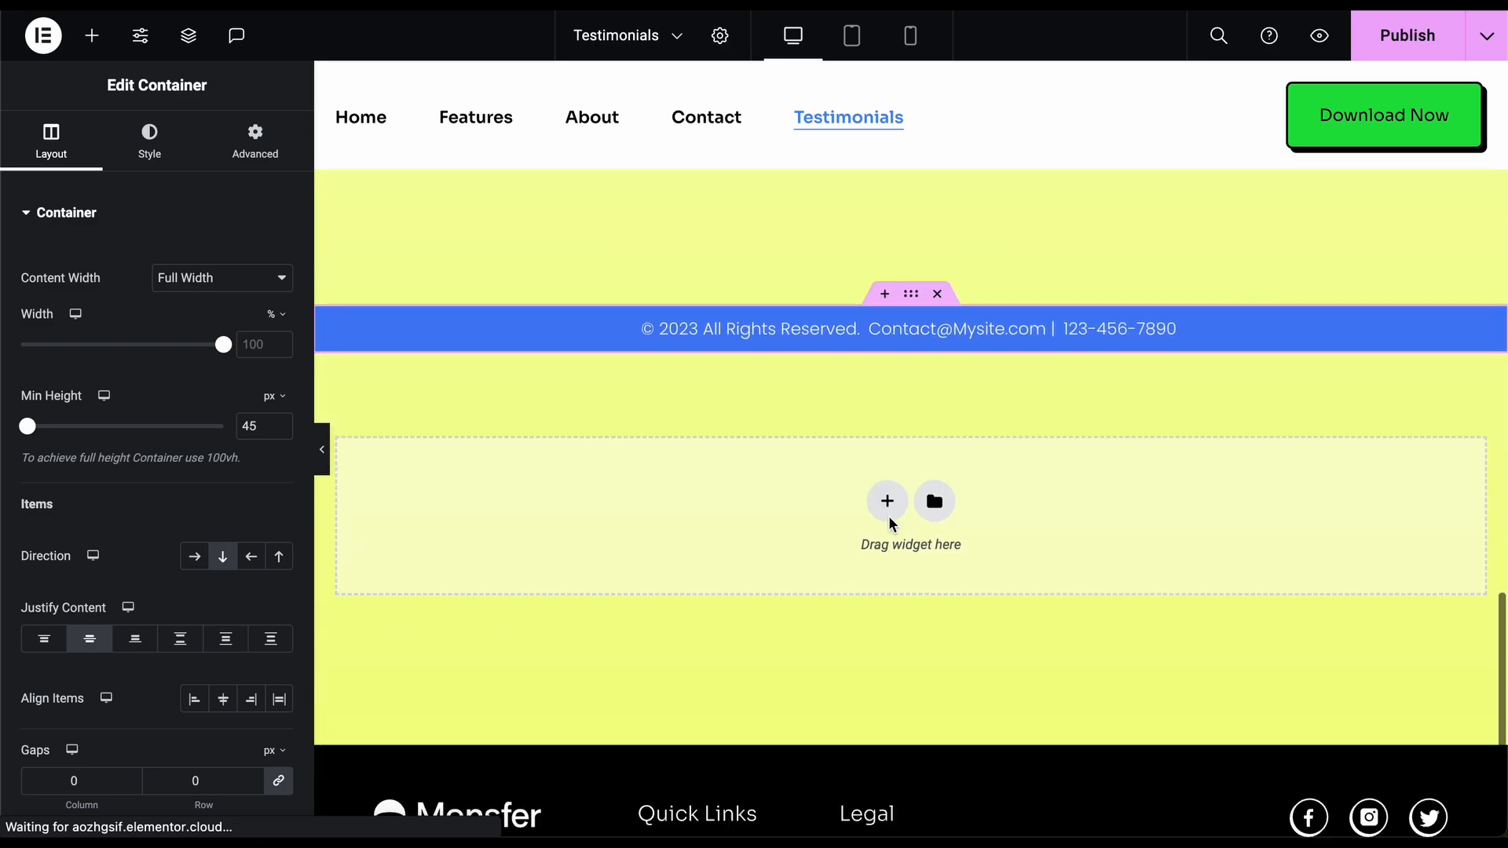
{"action": "scroll", "coordinate": [888, 515], "scroll_direction": "up", "scroll_amount": 20}
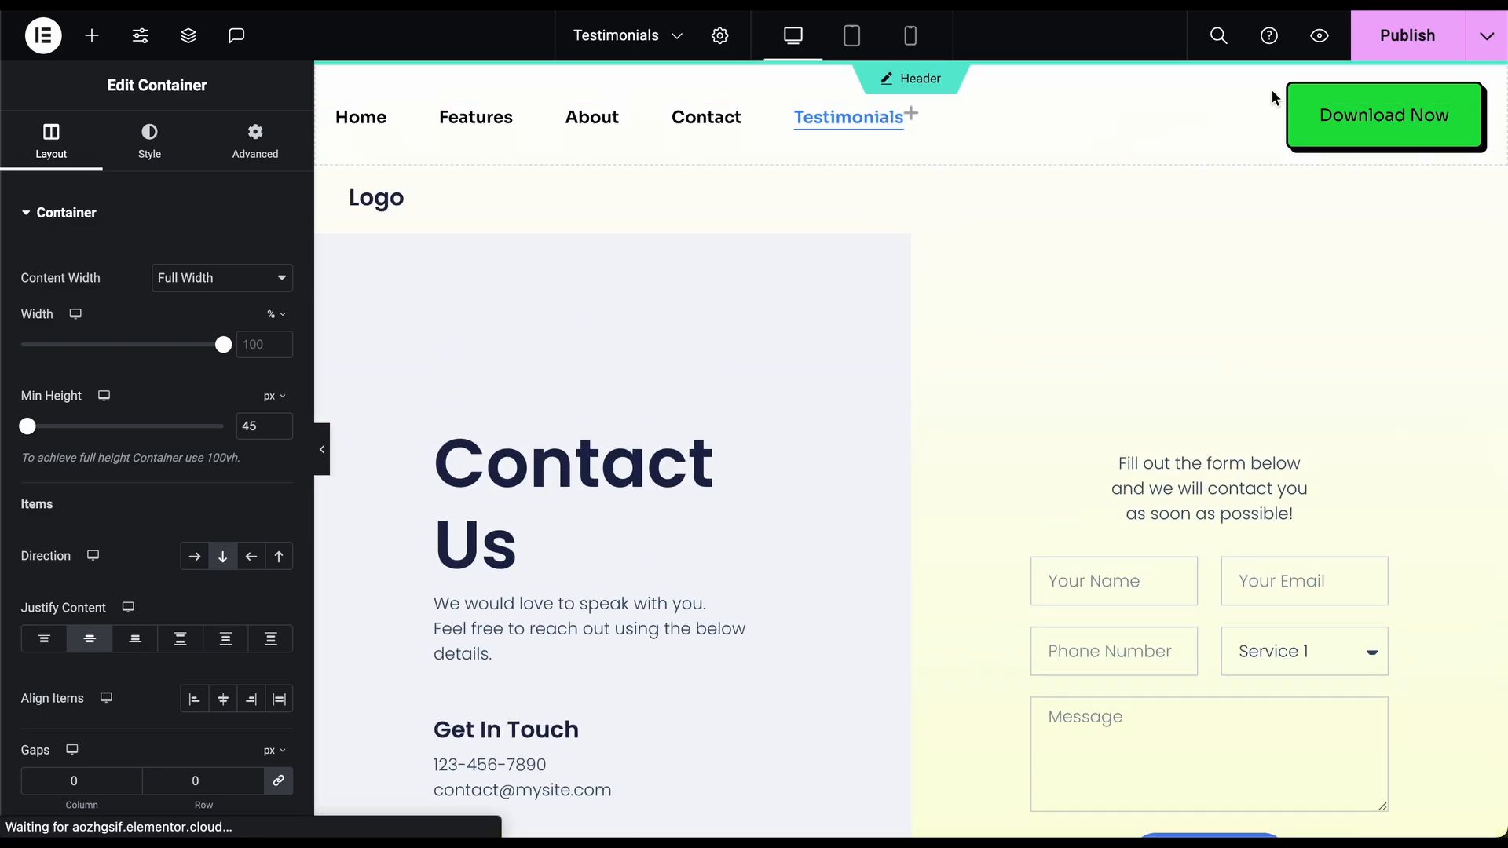
{"action": "left_click", "coordinate": [1400, 47]}
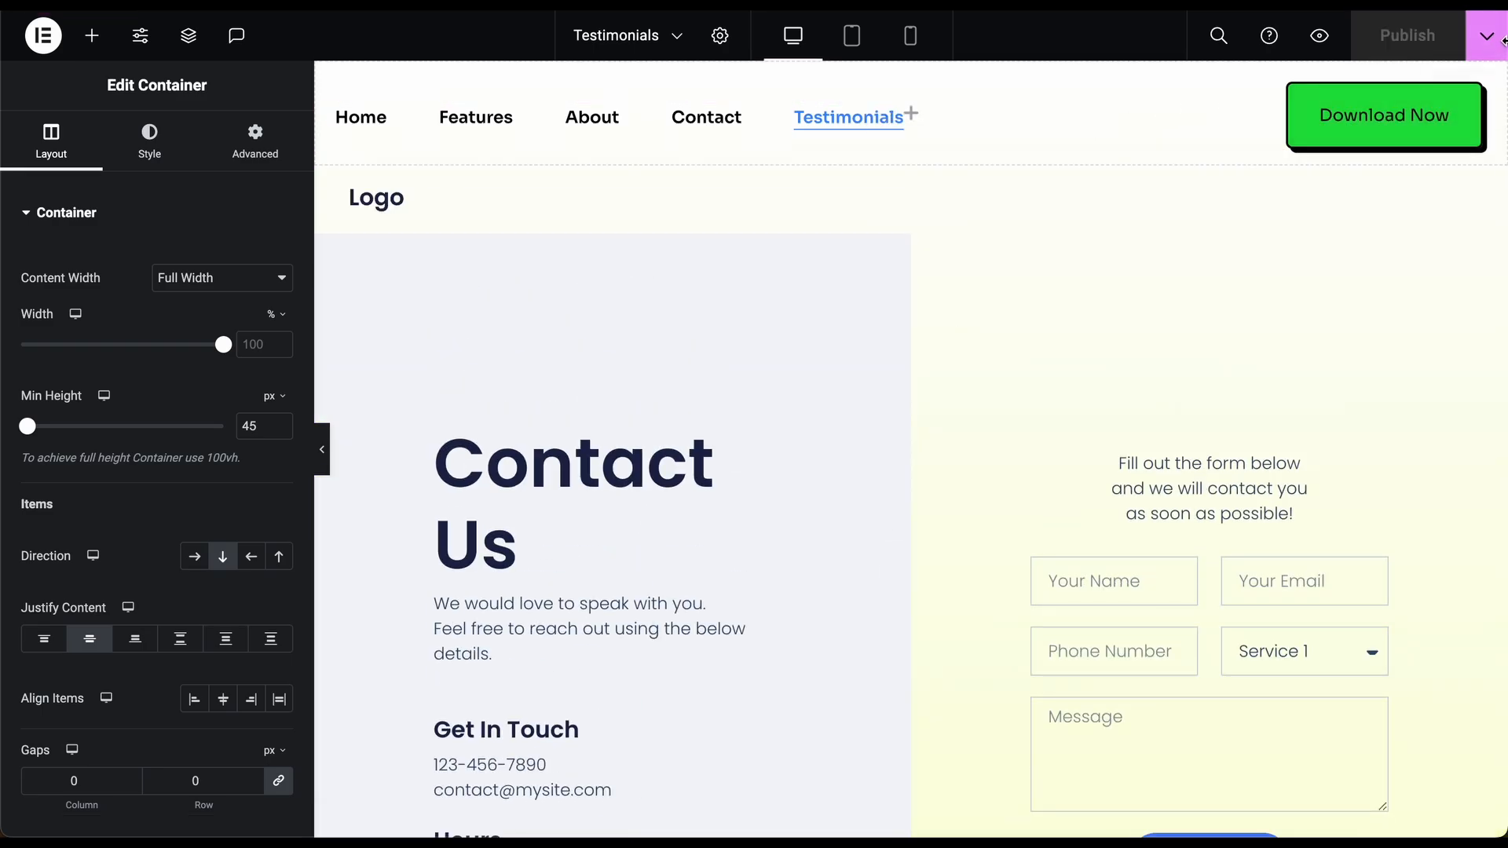
{"action": "left_click", "coordinate": [1486, 37]}
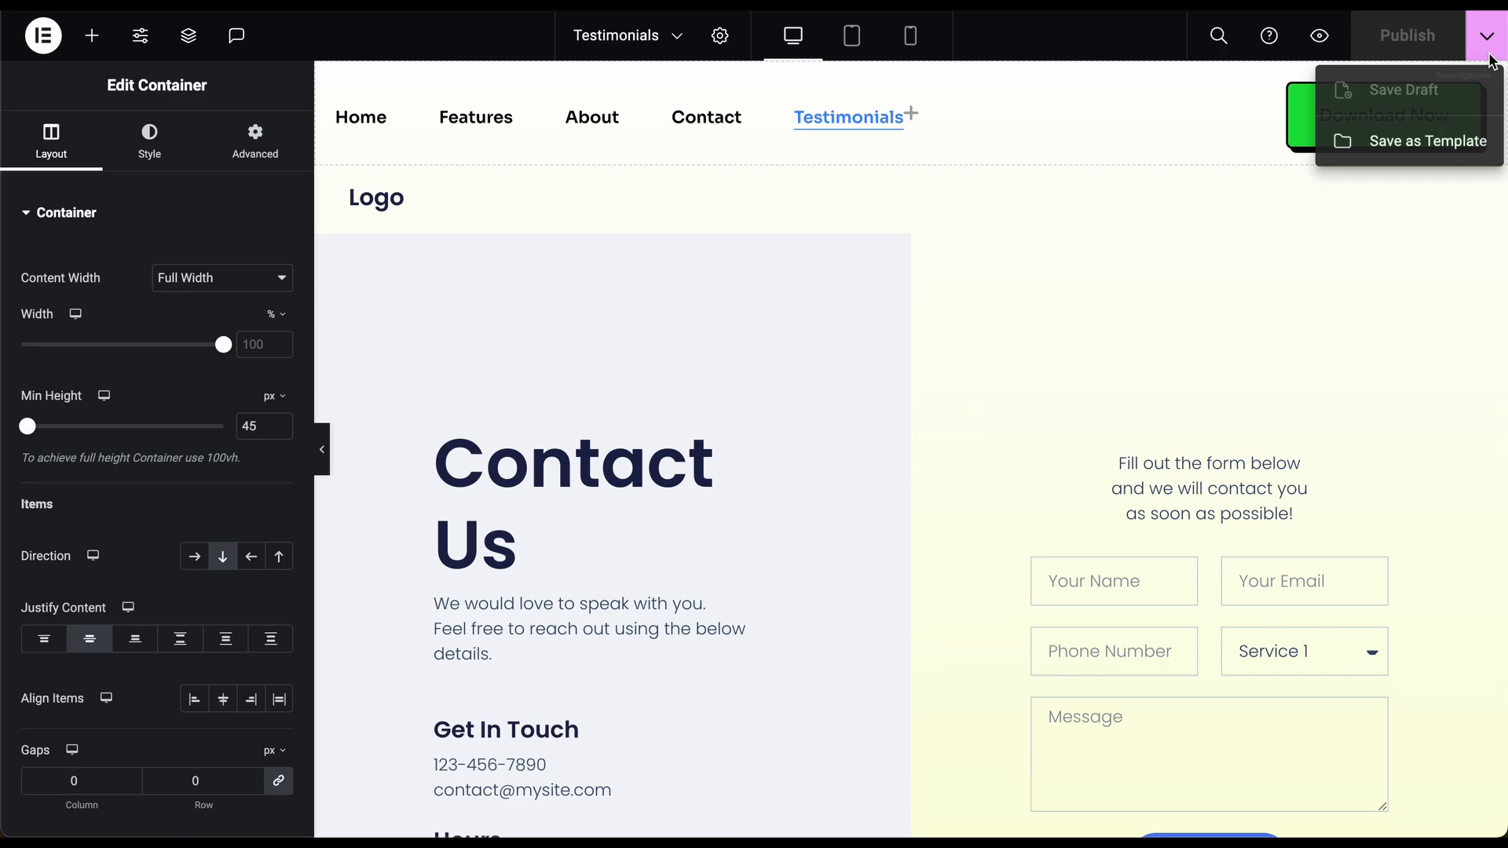
- Exit the Elementor editor to WordPress and go to the list of all pages
{"action": "left_click", "coordinate": [46, 39]}
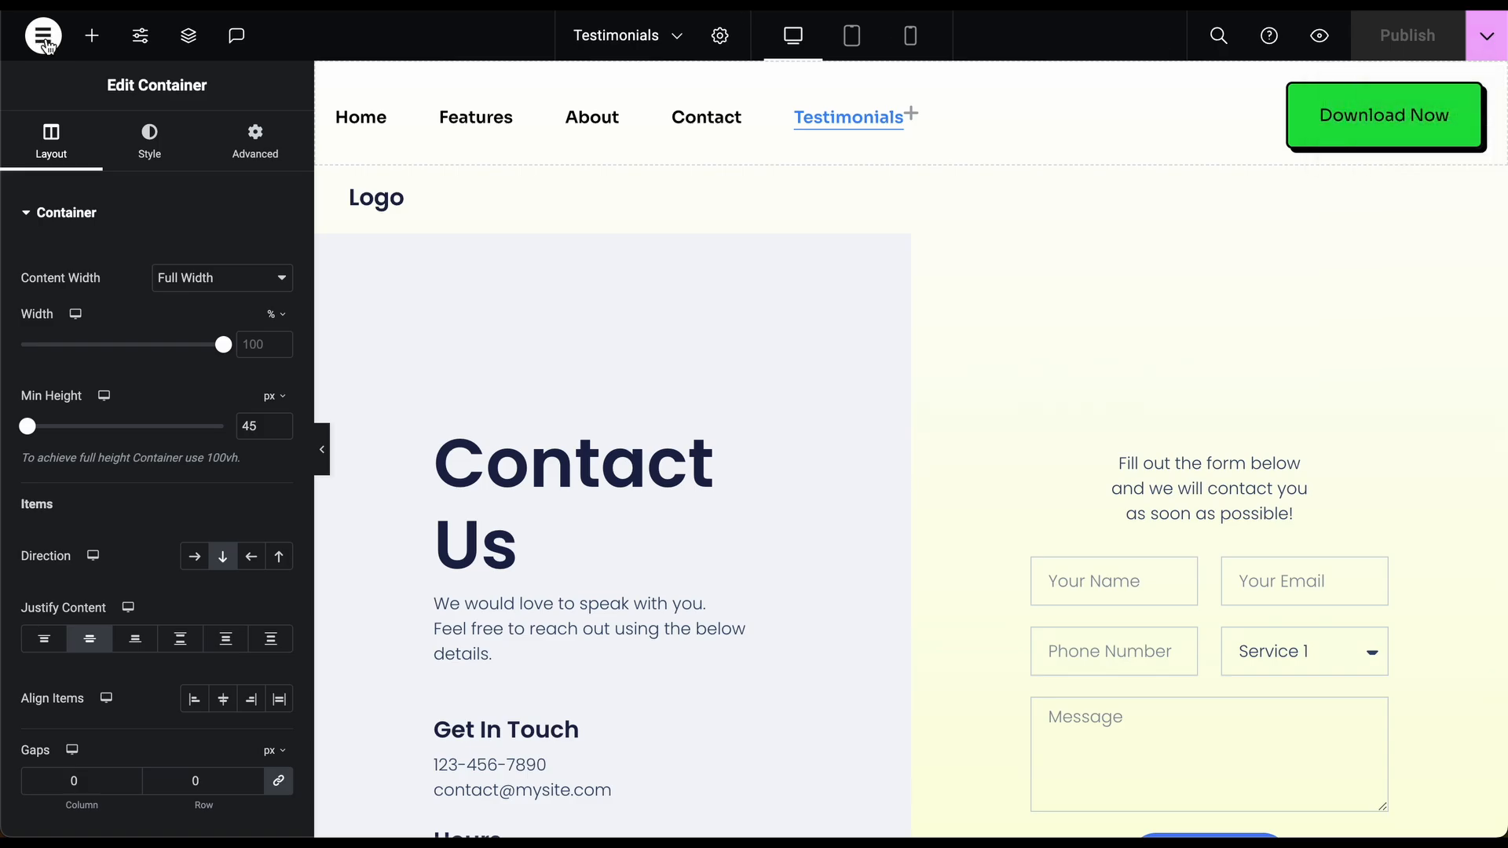
{"action": "left_click", "coordinate": [44, 37]}
{"action": "left_click", "coordinate": [126, 275]}
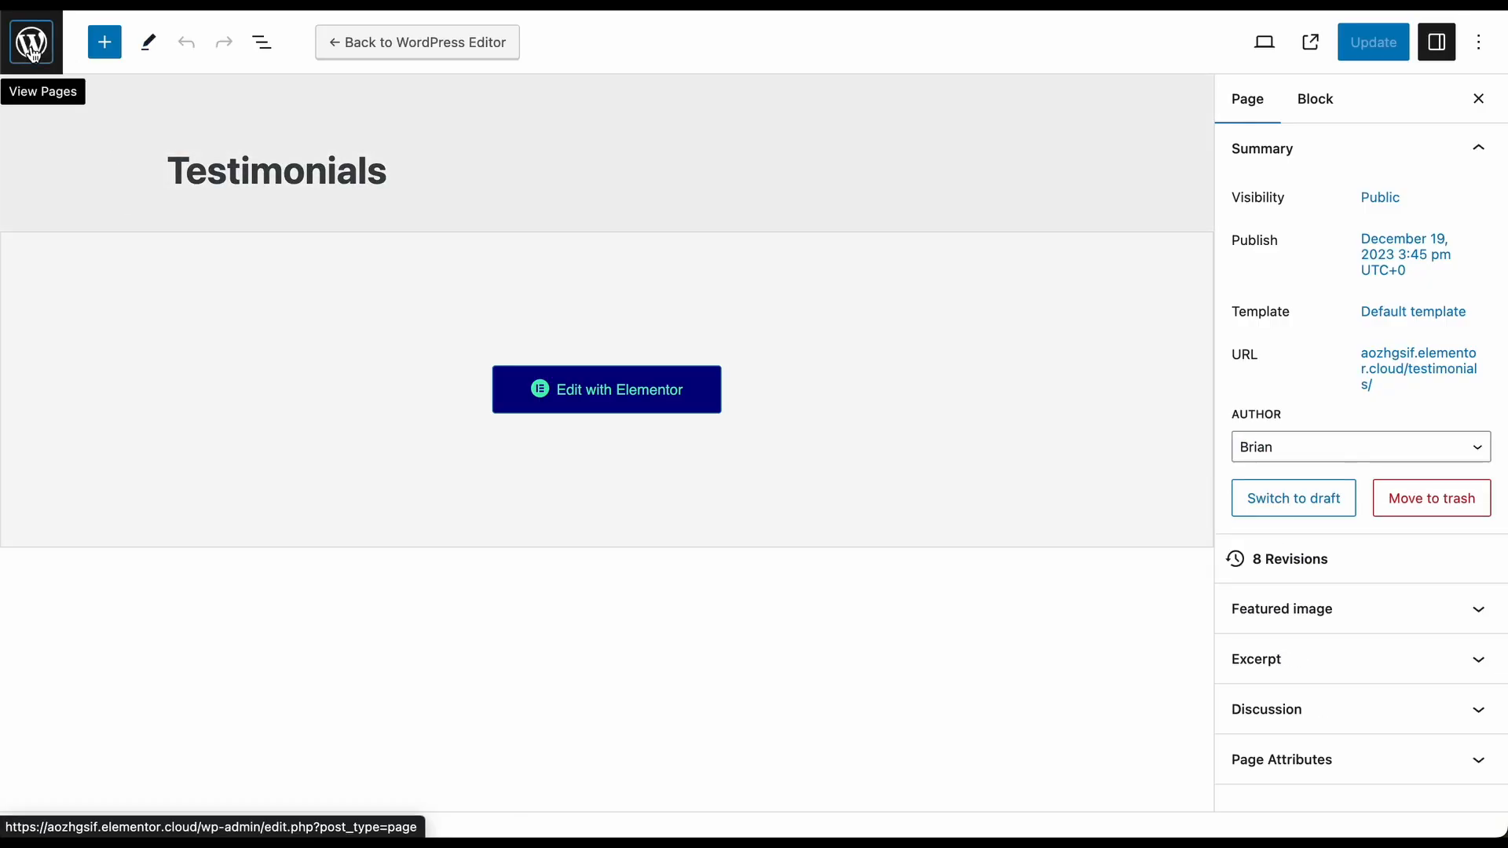
{"action": "left_click", "coordinate": [32, 49]}
- Open the live site in a new browser tab and examine the published Testimonials page down to its footer
{"action": "mouse_move", "coordinate": [118, 28]}
{"action": "right_click", "coordinate": [148, 67]}
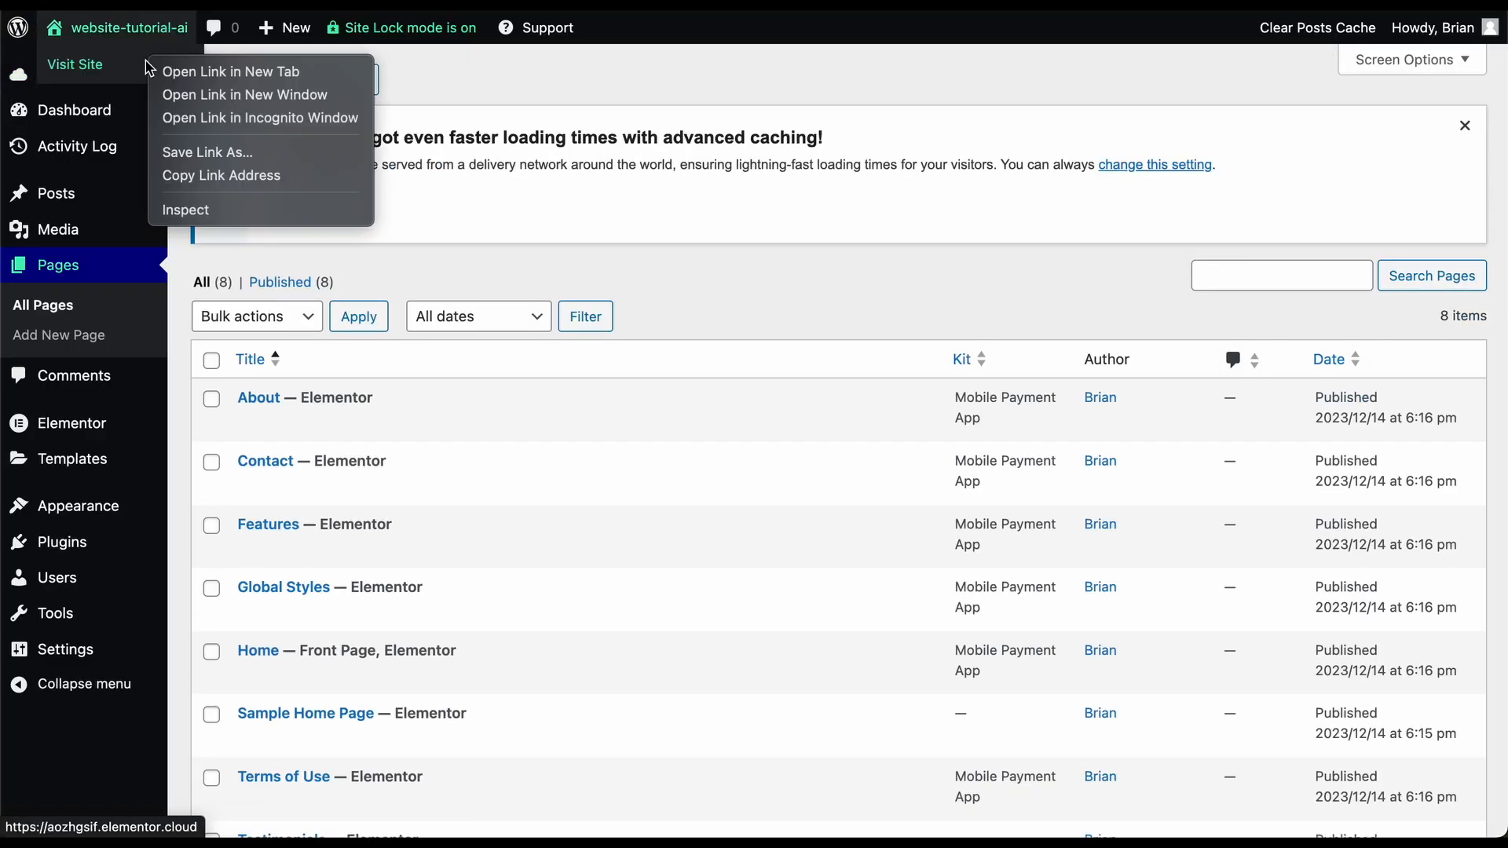
{"action": "left_click", "coordinate": [173, 78]}
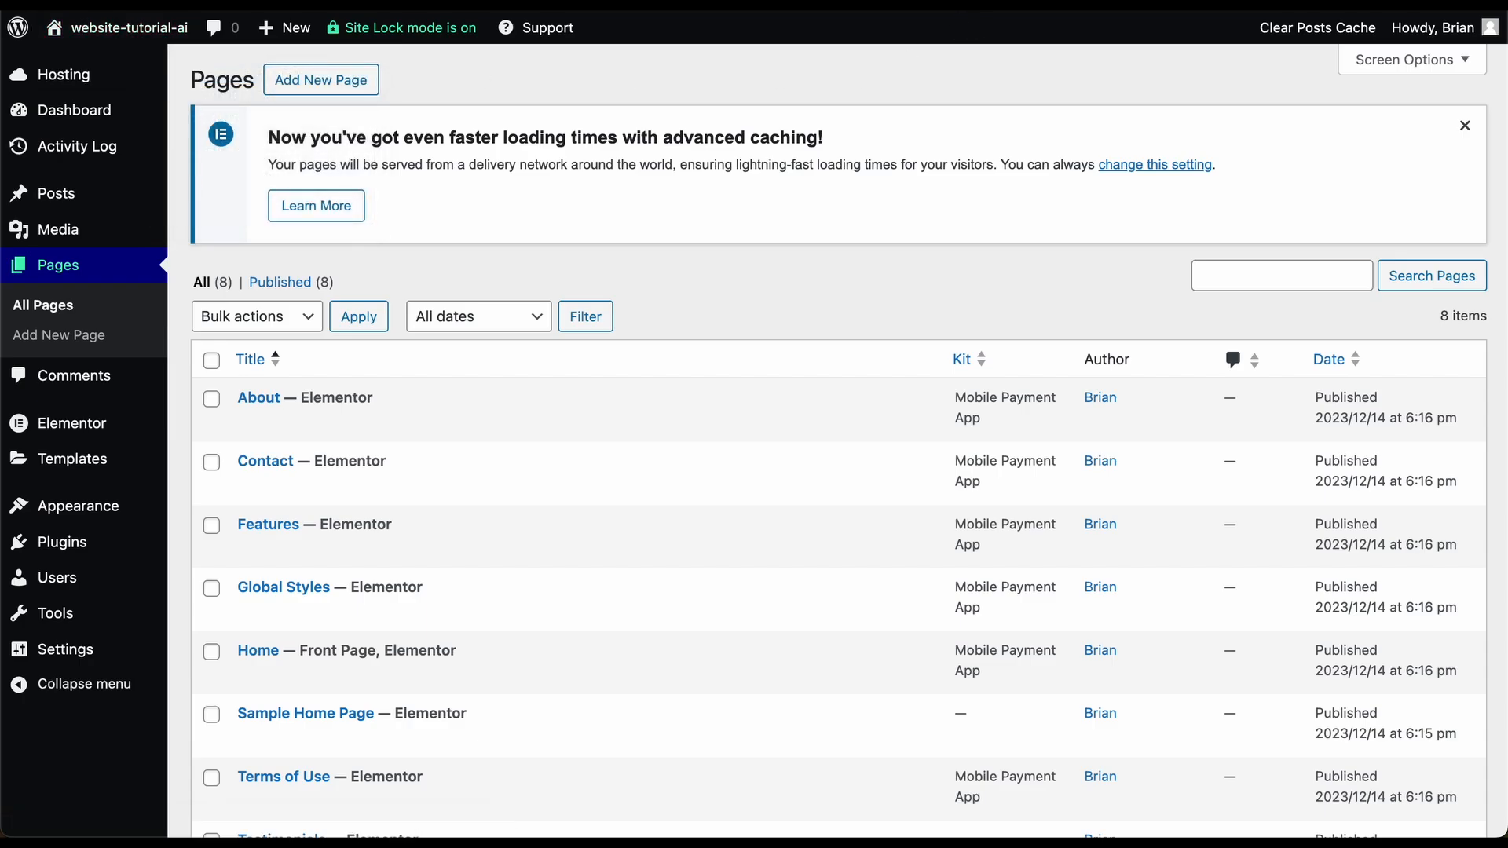
{"action": "left_click", "coordinate": [785, 4]}
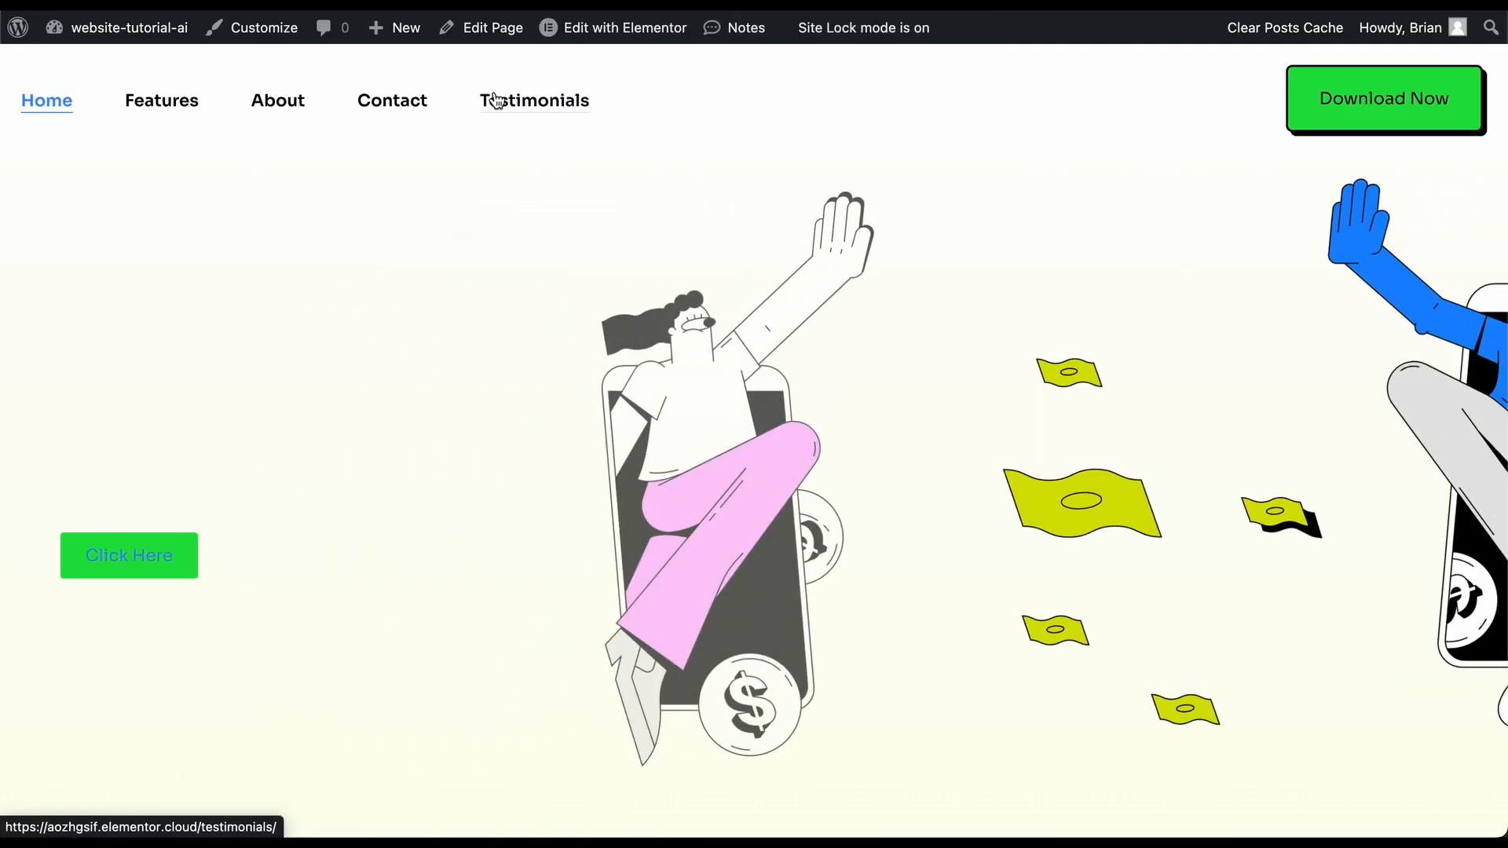
{"action": "left_click", "coordinate": [518, 105]}
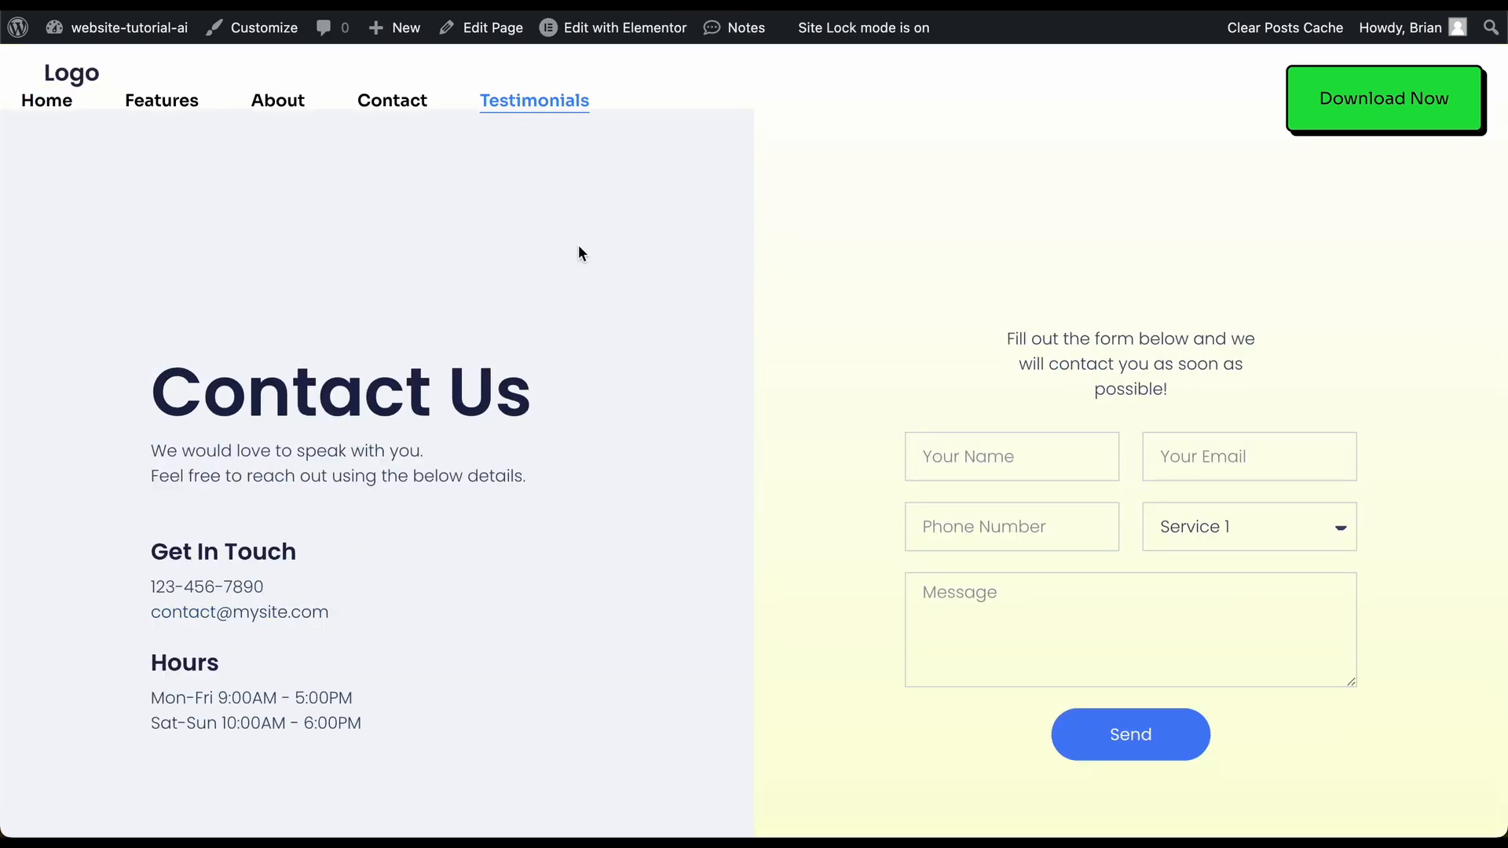
{"action": "scroll", "coordinate": [580, 251], "scroll_direction": "down", "scroll_amount": 10}
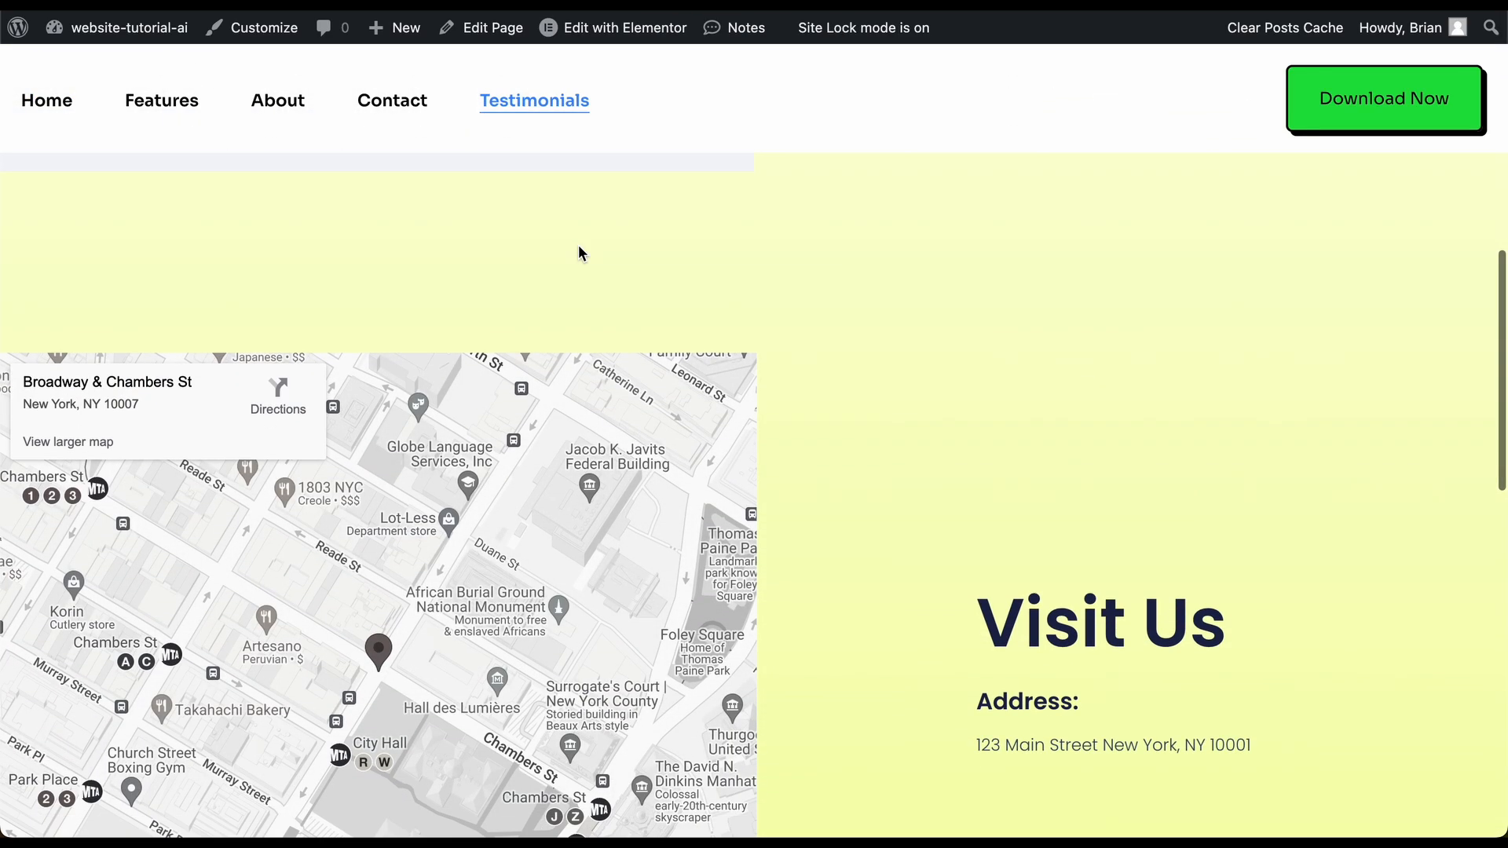
{"action": "scroll", "coordinate": [578, 243], "scroll_direction": "down", "scroll_amount": 10}
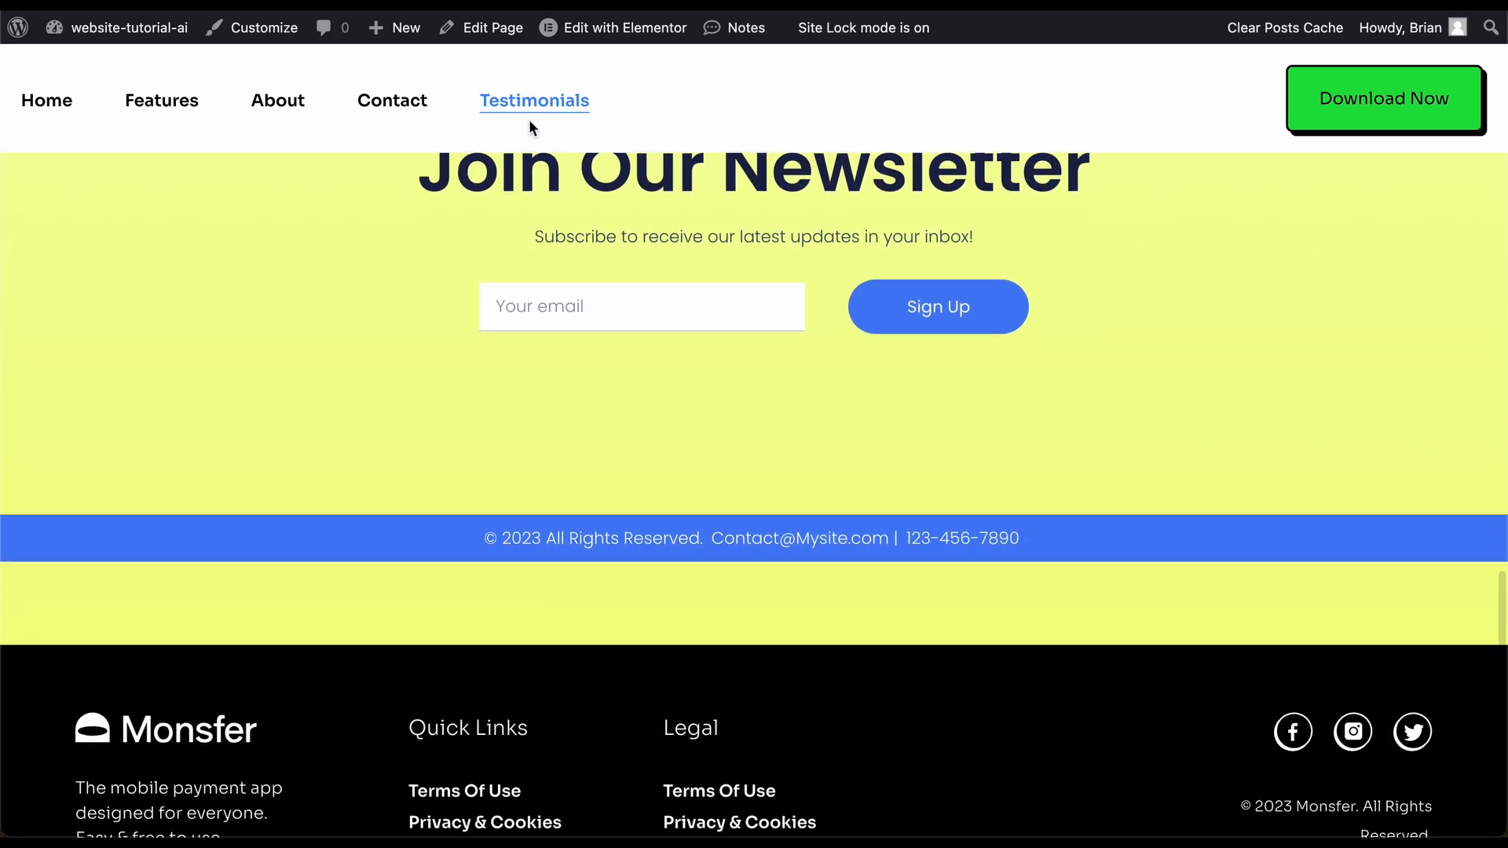
{"action": "scroll", "coordinate": [529, 202], "scroll_direction": "up", "scroll_amount": 15}
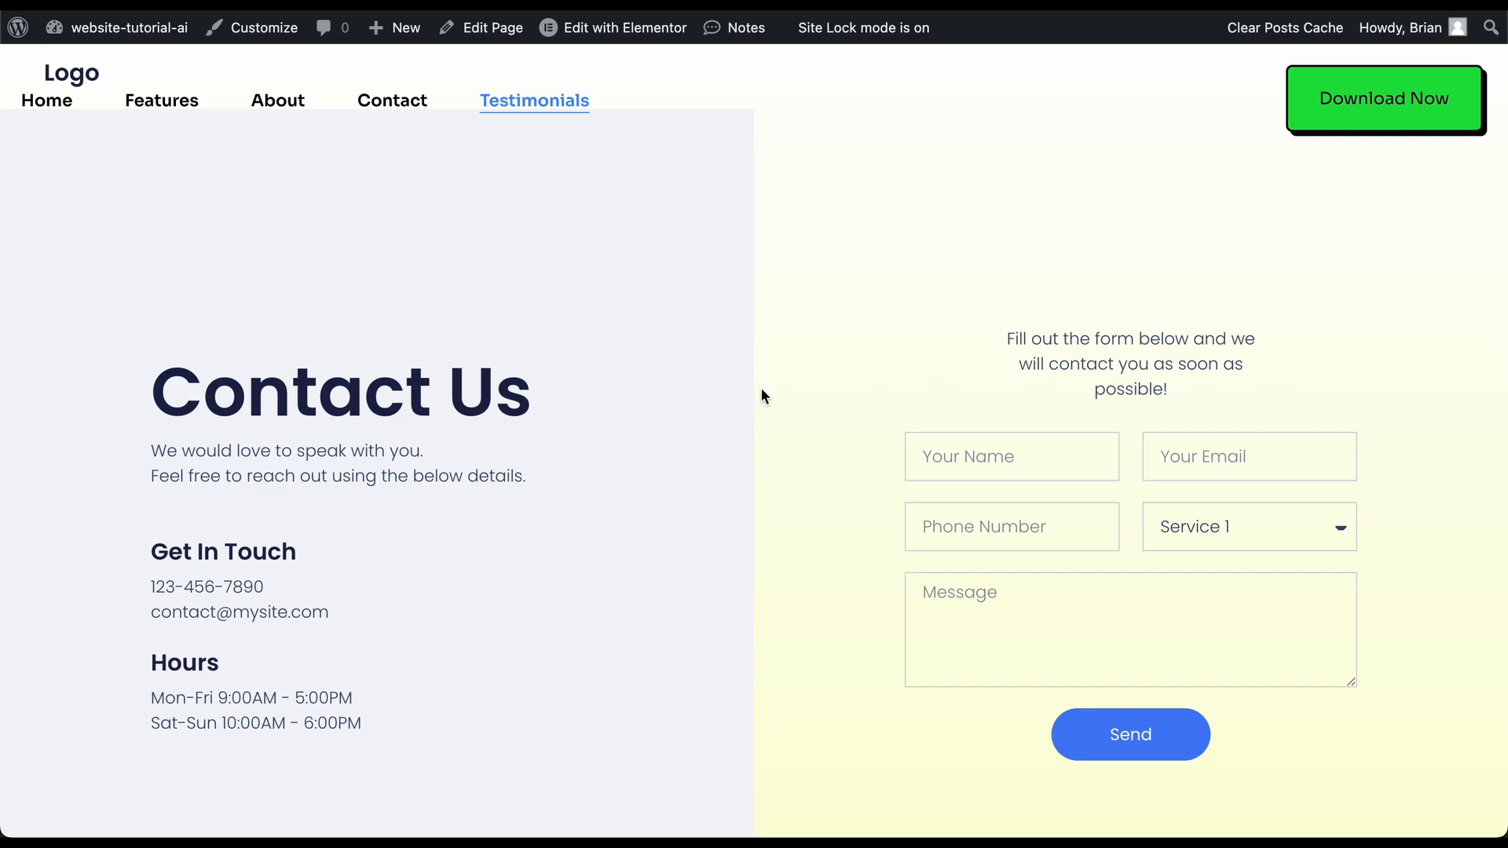
- Return to the WordPress admin and start a new post from the Posts section
{"action": "left_click", "coordinate": [66, 115]}
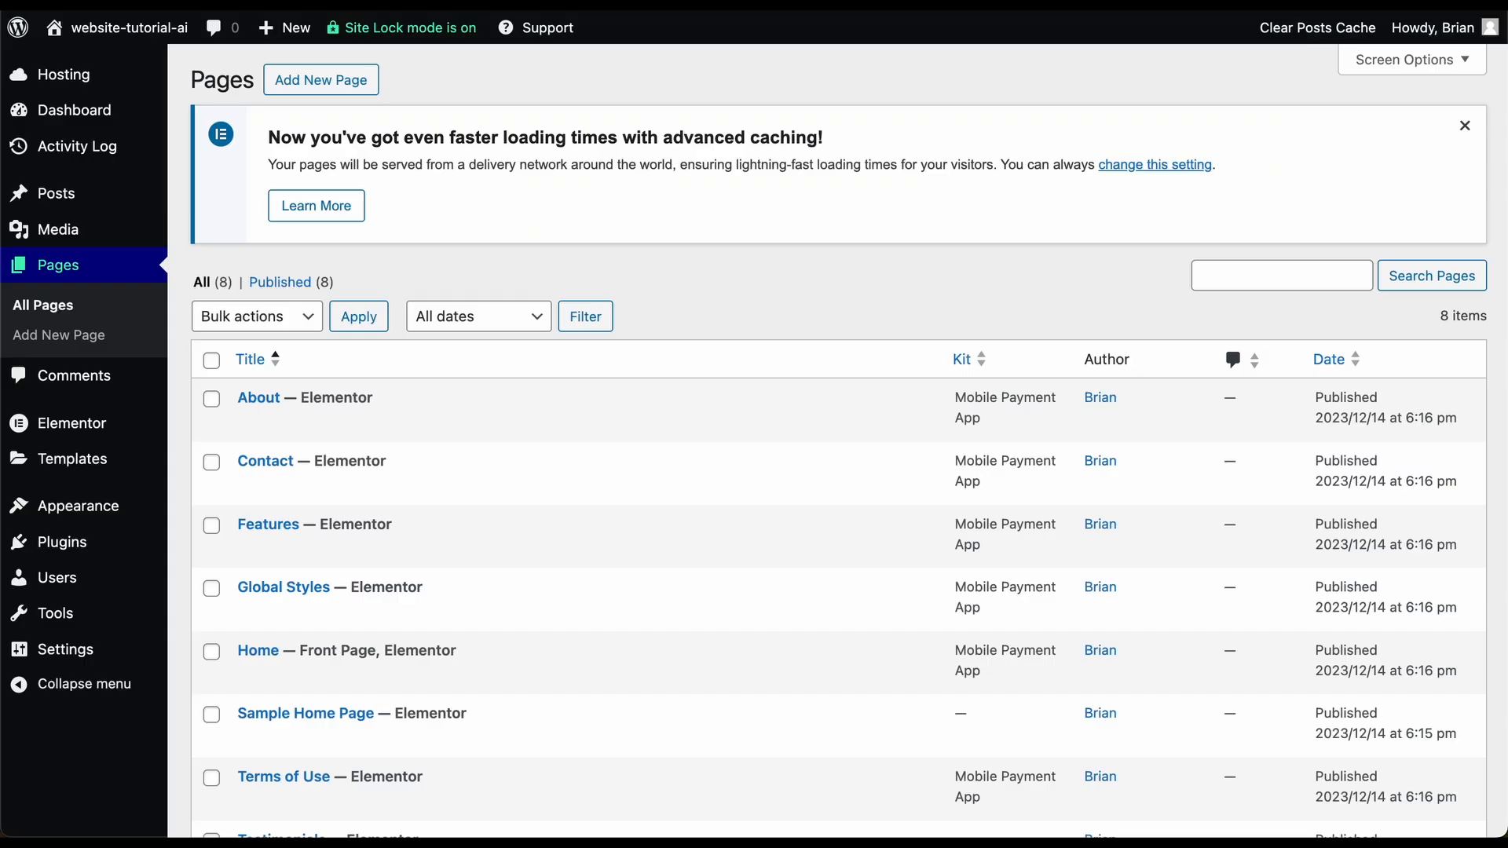
{"action": "mouse_move", "coordinate": [157, 101]}
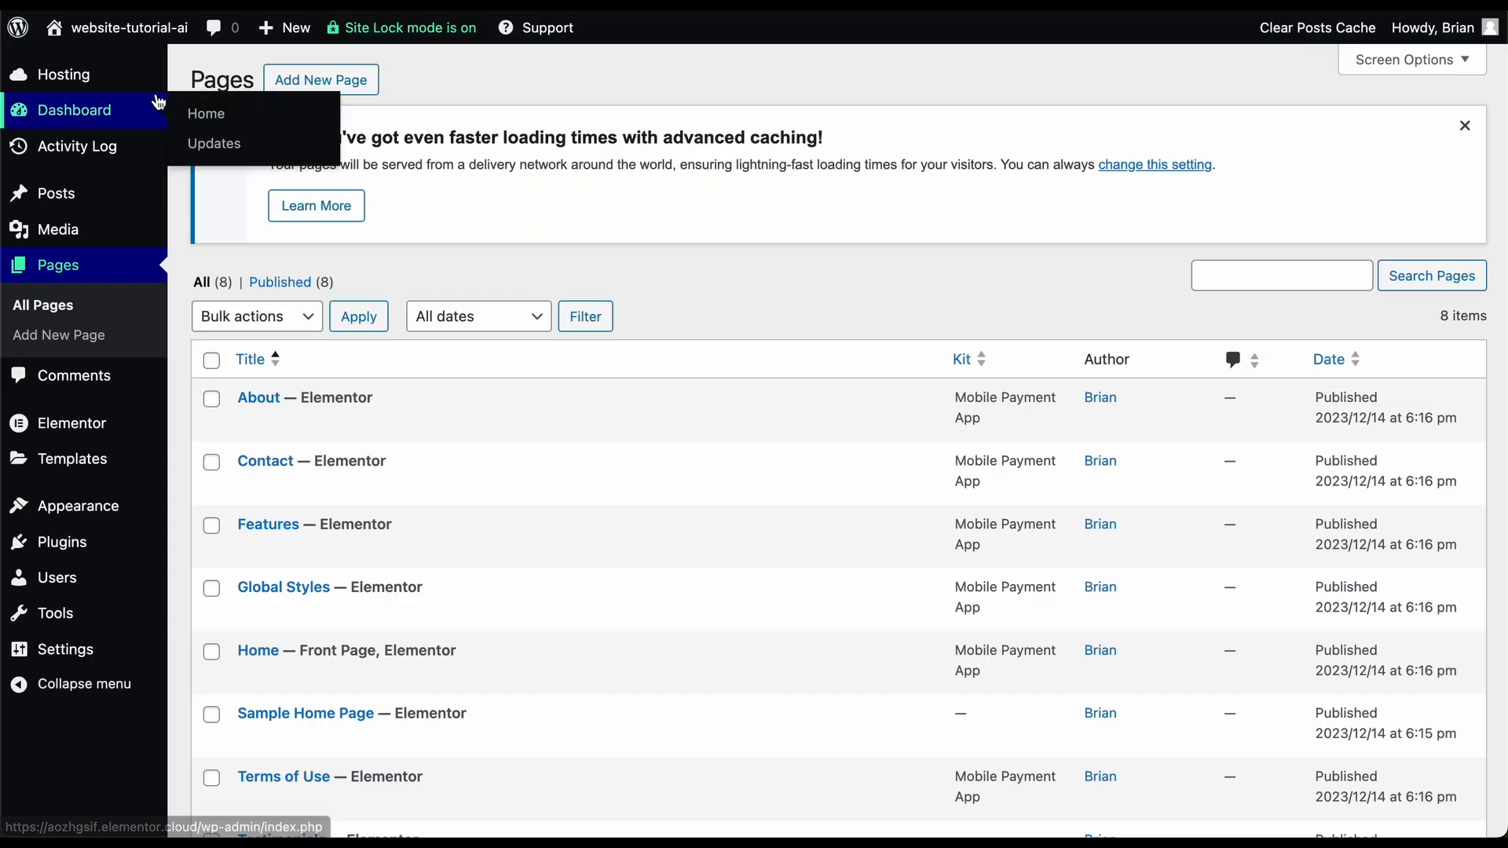
{"action": "left_click", "coordinate": [110, 204]}
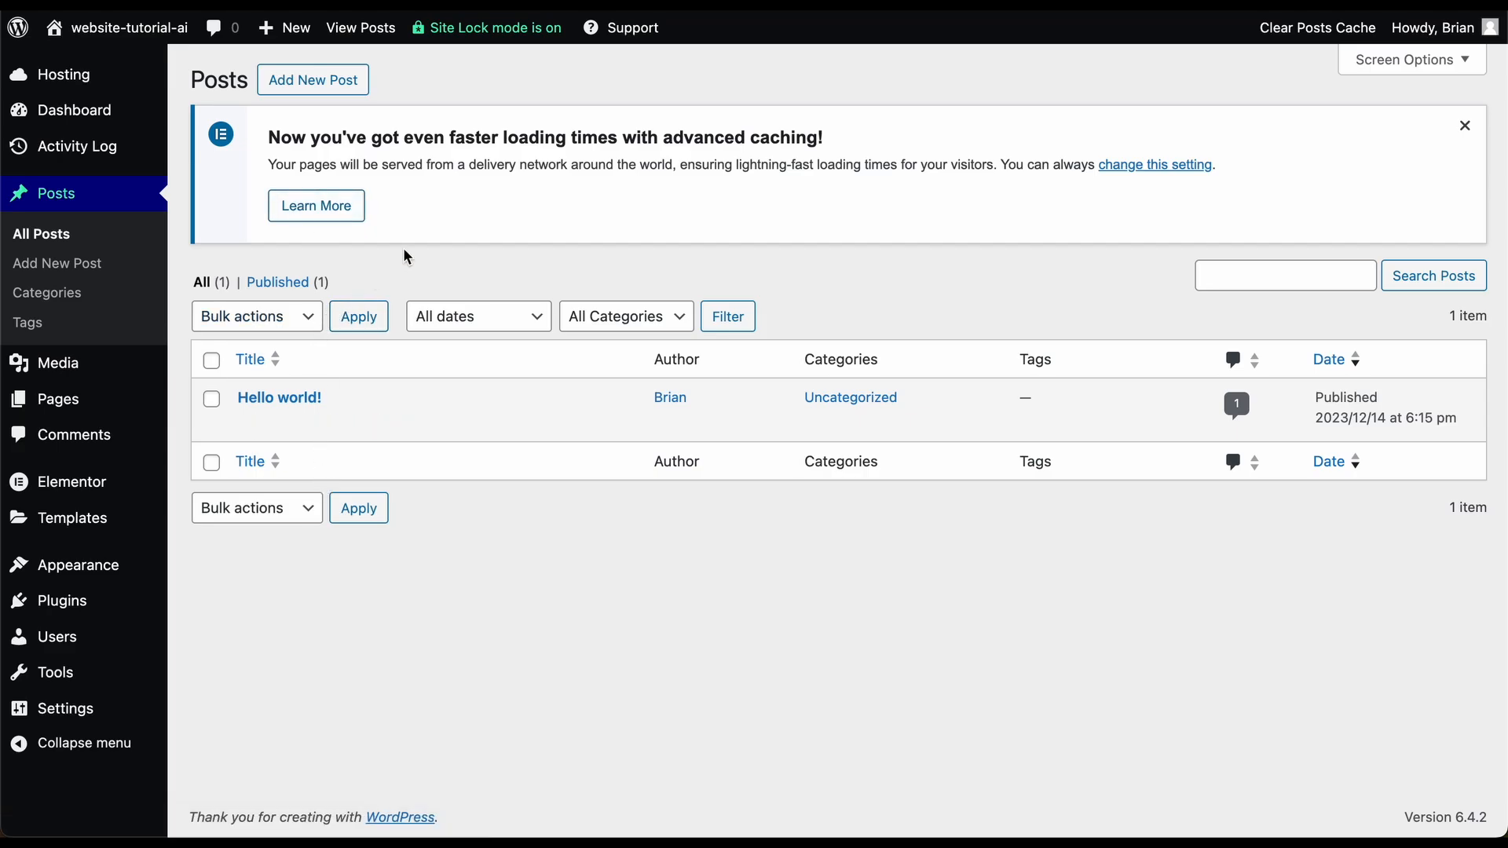
{"action": "left_click", "coordinate": [342, 87]}
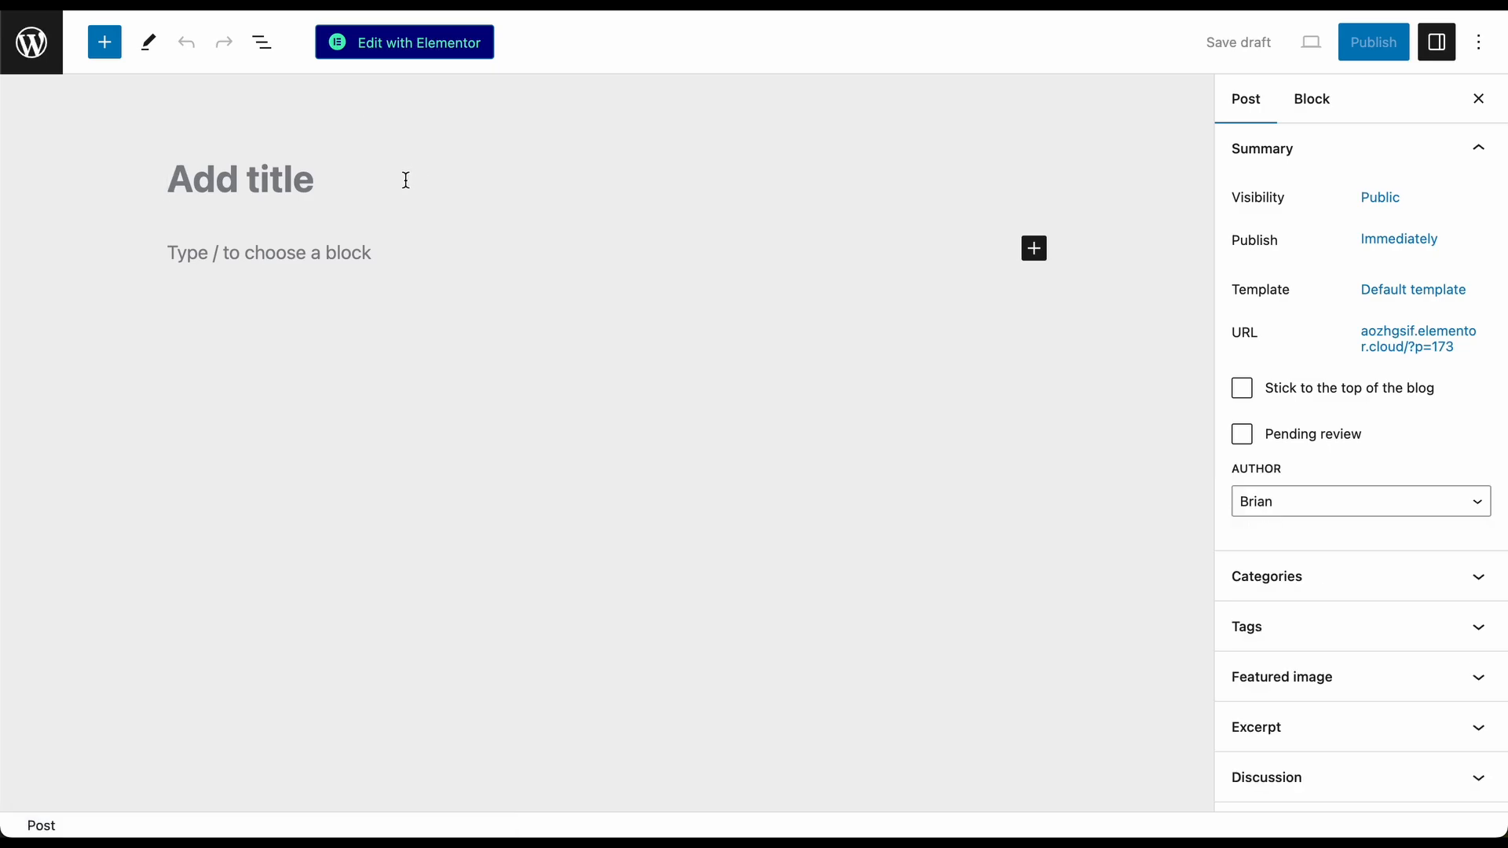
- Title the post "Today's Update", add a paragraph reading "filler text" and publish the post
{"action": "type", "text": "Today"}
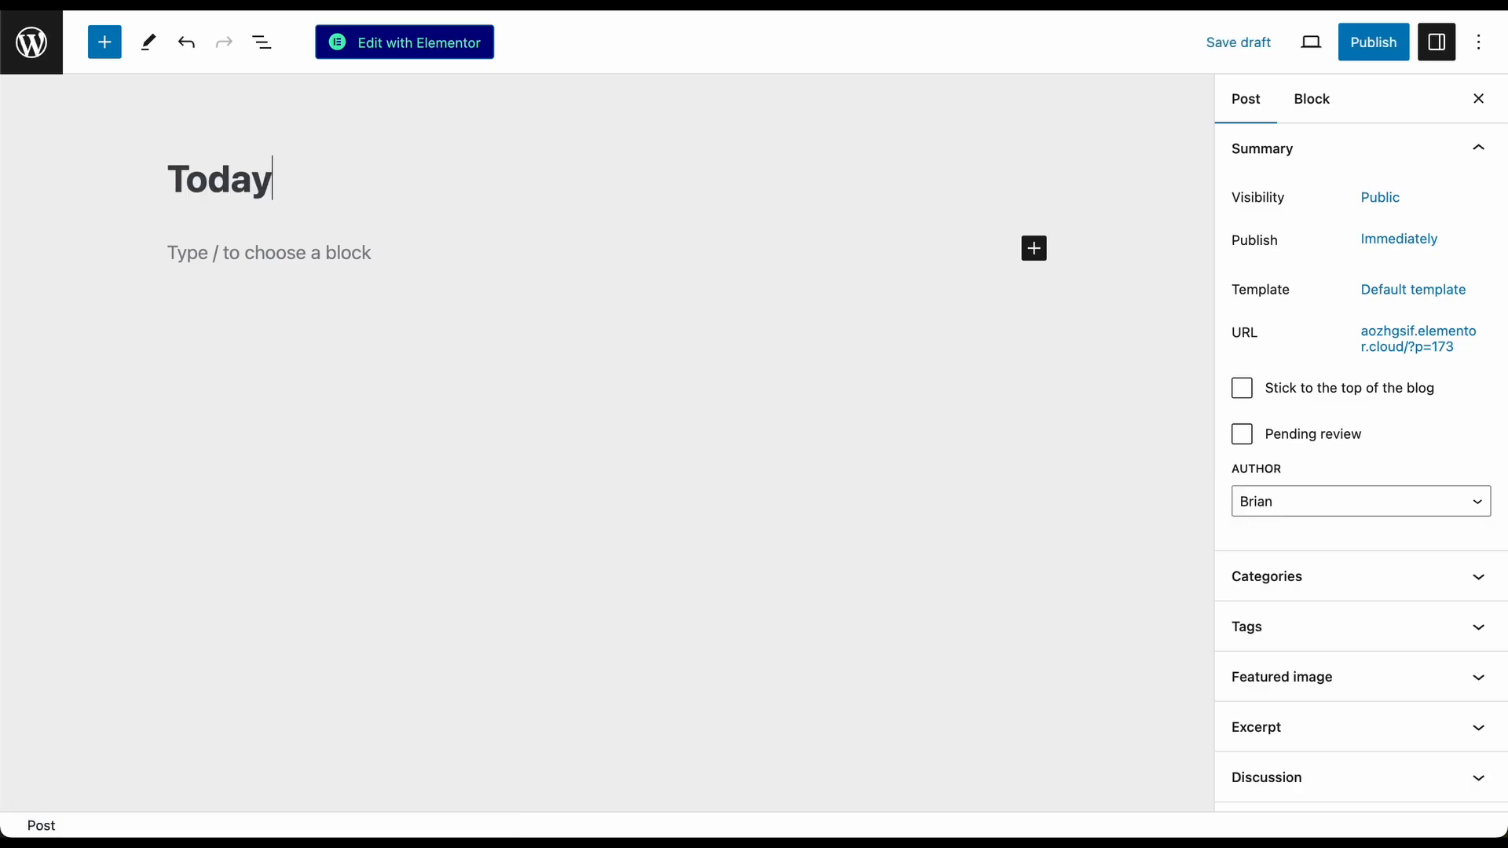
{"action": "type", "text": "'s Update"}
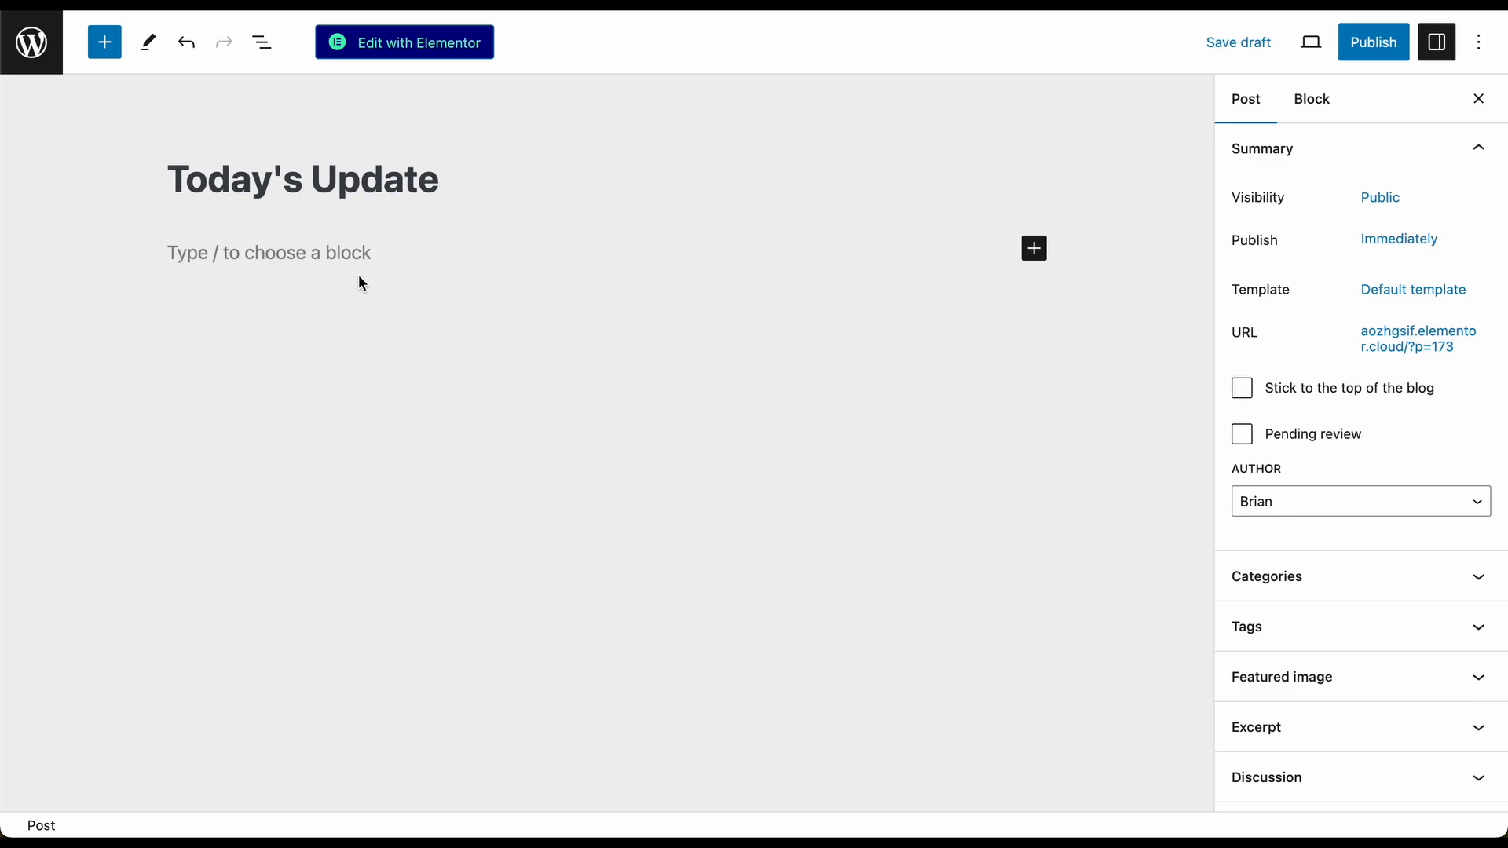
{"action": "left_click", "coordinate": [362, 259]}
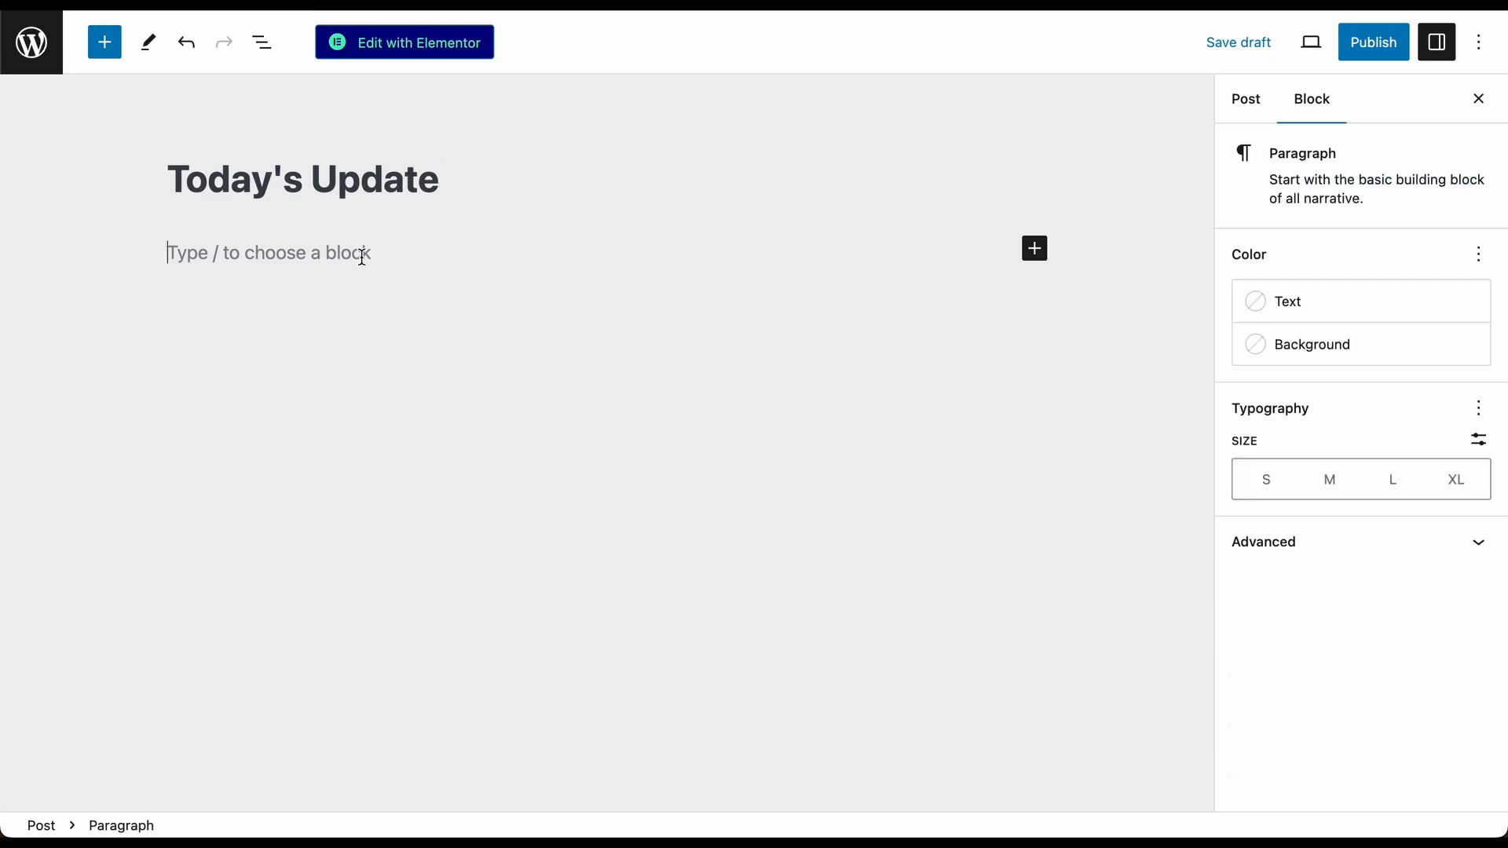
{"action": "type", "text": "filler text"}
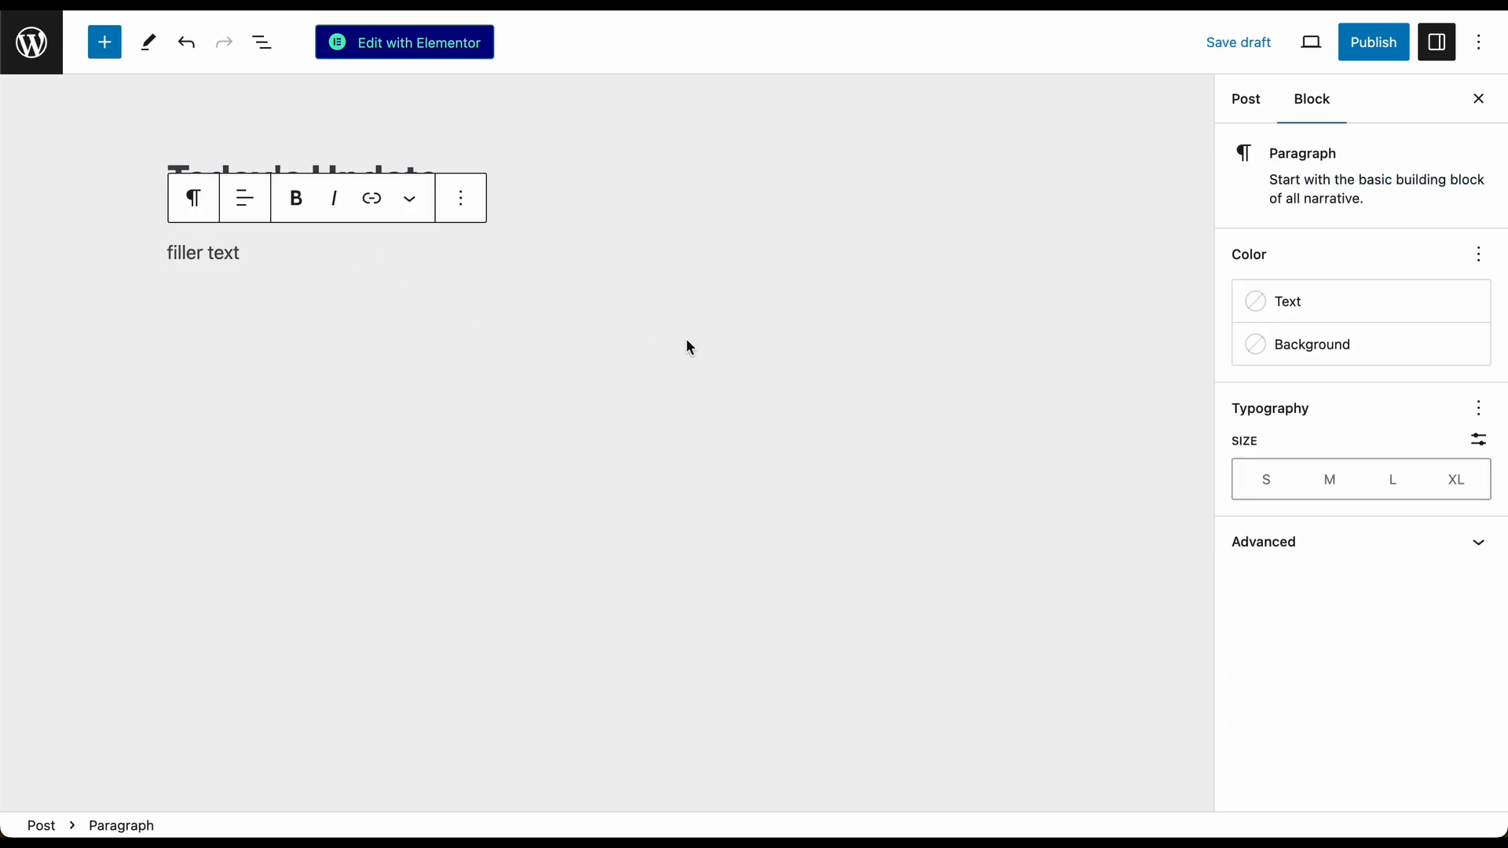
{"action": "left_click", "coordinate": [1363, 33]}
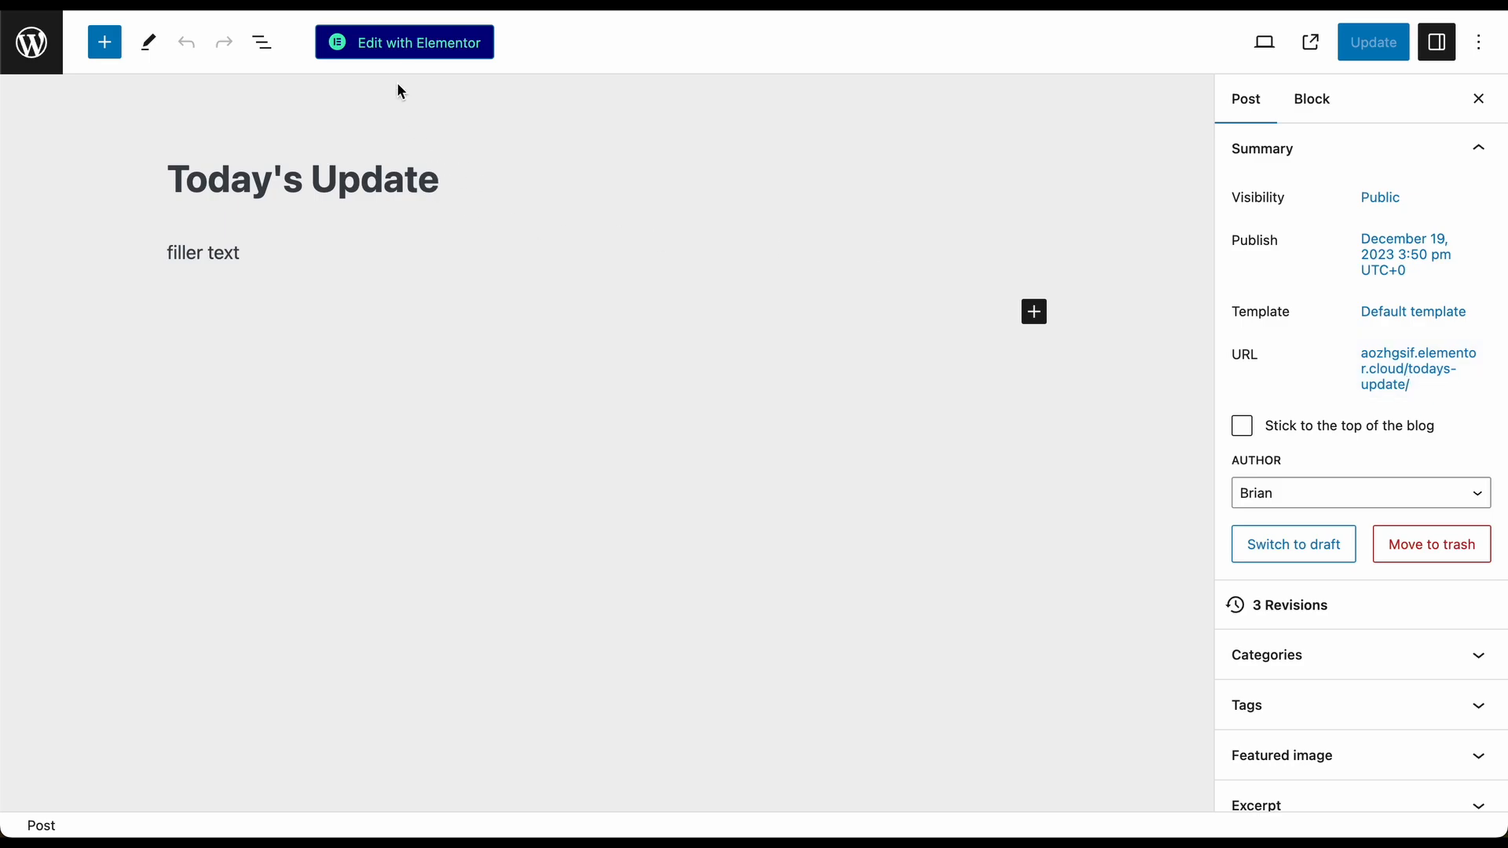
- Open the Today's Update post in Elementor and review its layout at full width, with the widget panel temporarily hidden
{"action": "left_click", "coordinate": [404, 44]}
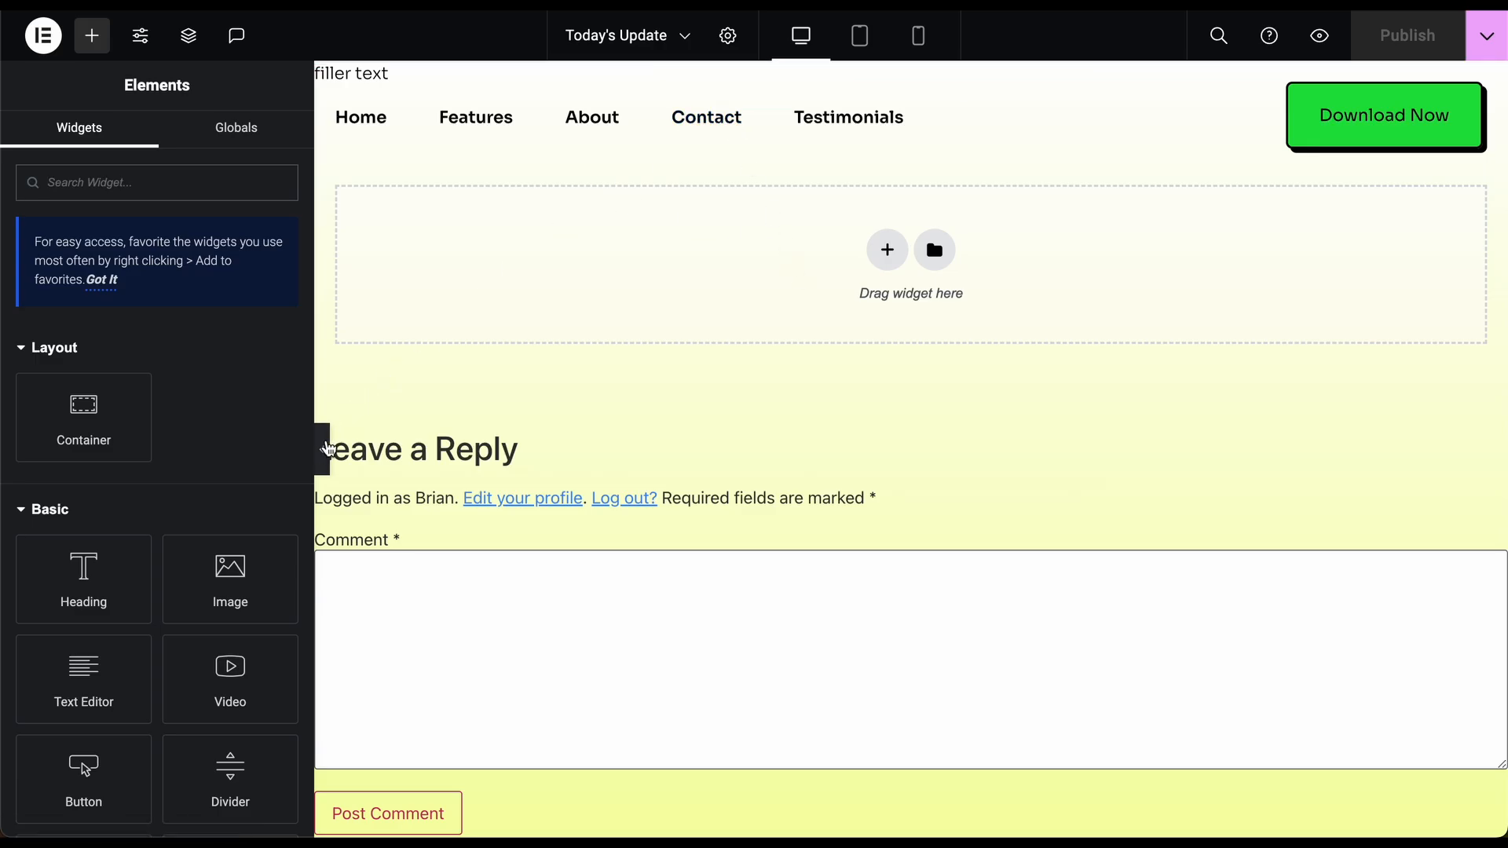
{"action": "left_click", "coordinate": [322, 449]}
{"action": "scroll", "coordinate": [322, 437], "scroll_direction": "down", "scroll_amount": 4}
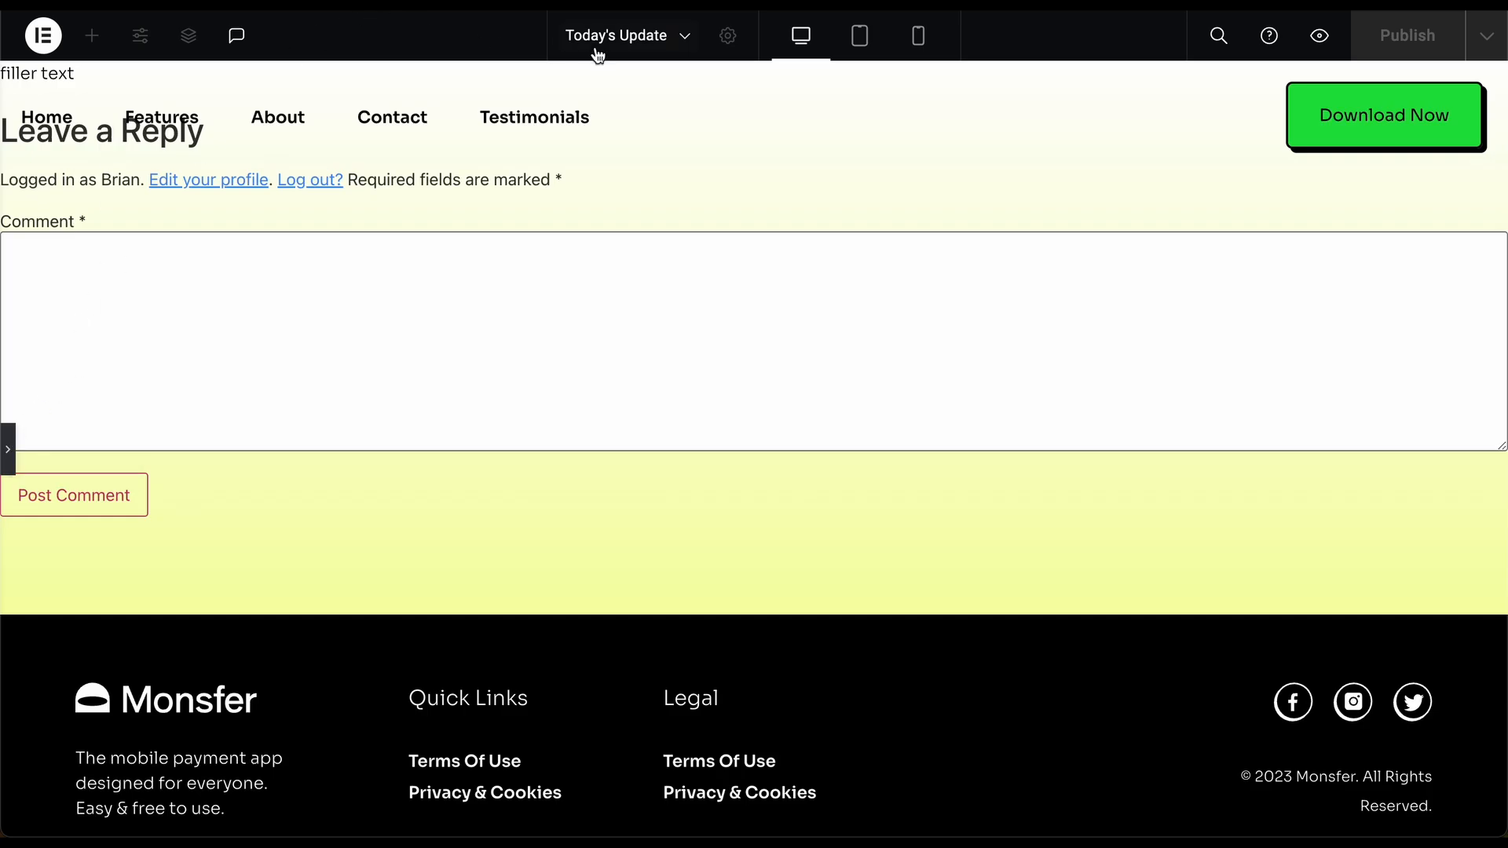
{"action": "scroll", "coordinate": [451, 220], "scroll_direction": "down", "scroll_amount": 1}
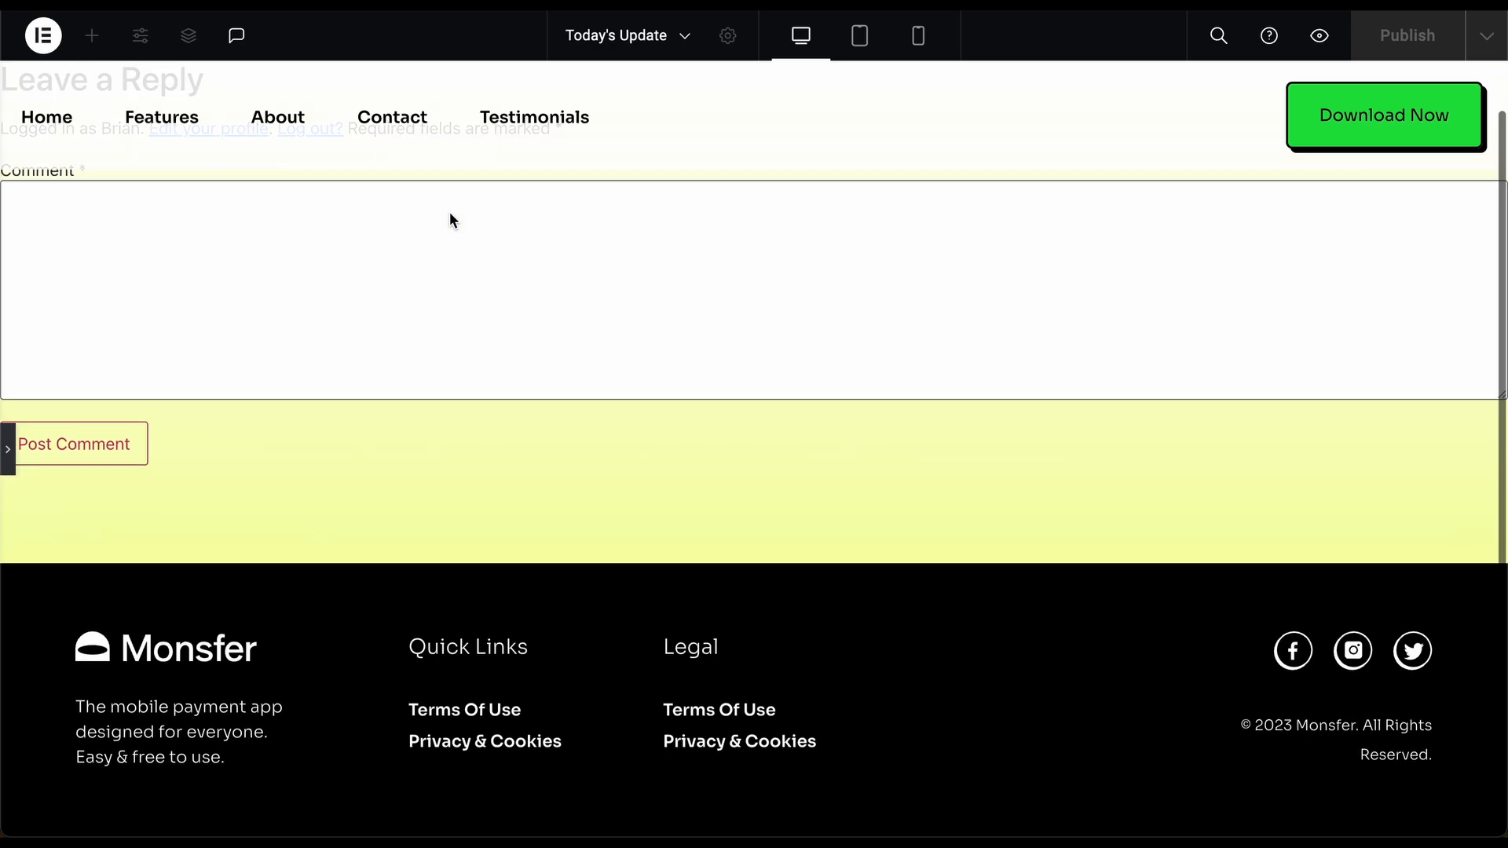
{"action": "scroll", "coordinate": [451, 220], "scroll_direction": "up", "scroll_amount": 1}
{"action": "left_click", "coordinate": [7, 449]}
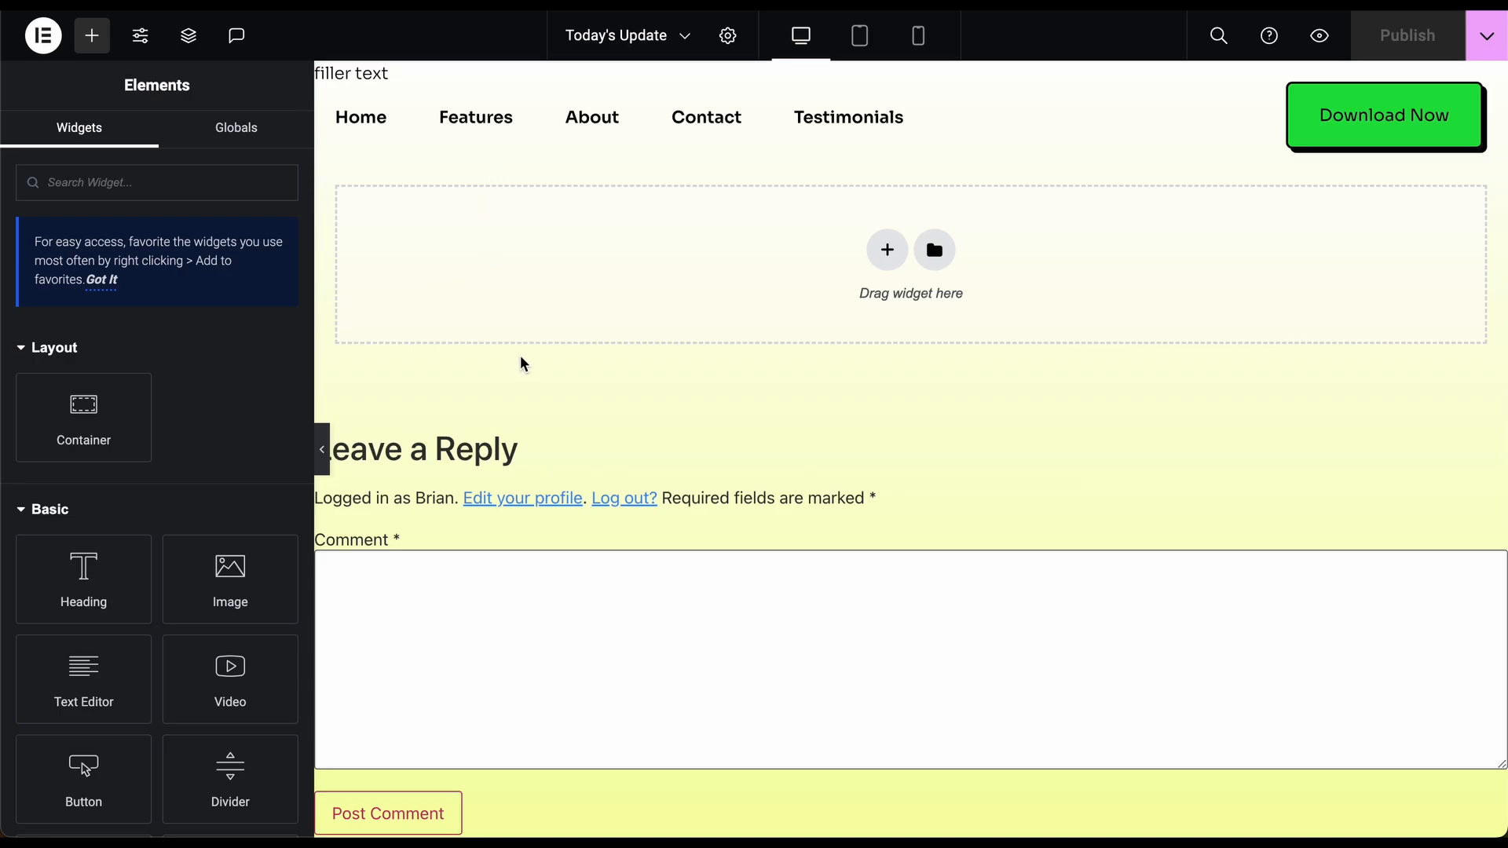
- Add two empty single-column containers, one below the other, above the post's comment section
{"action": "scroll", "coordinate": [78, 542], "scroll_direction": "down", "scroll_amount": 10}
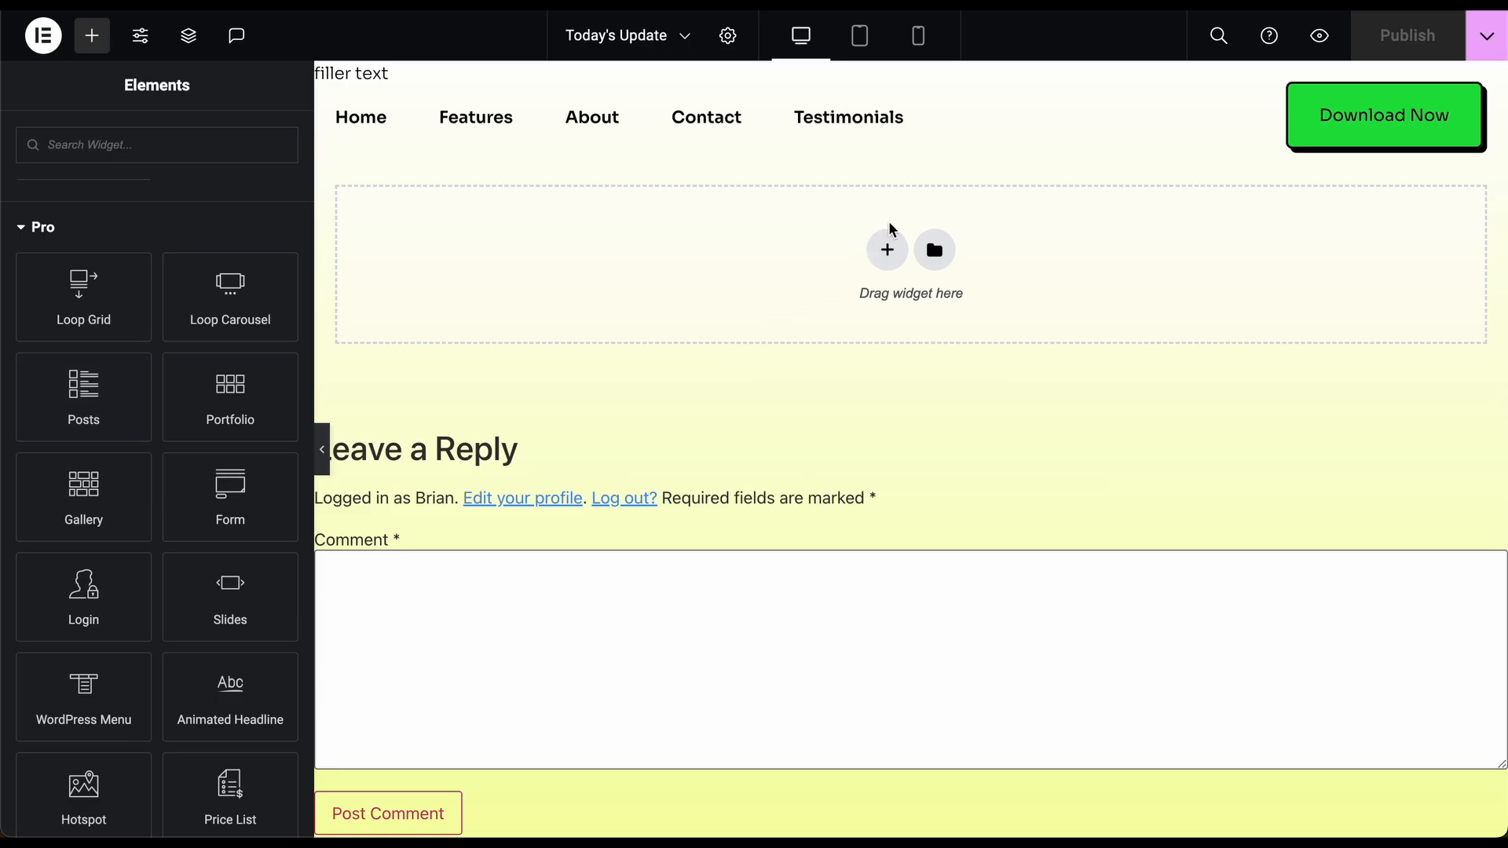
{"action": "left_click", "coordinate": [887, 249]}
{"action": "left_click", "coordinate": [632, 310]}
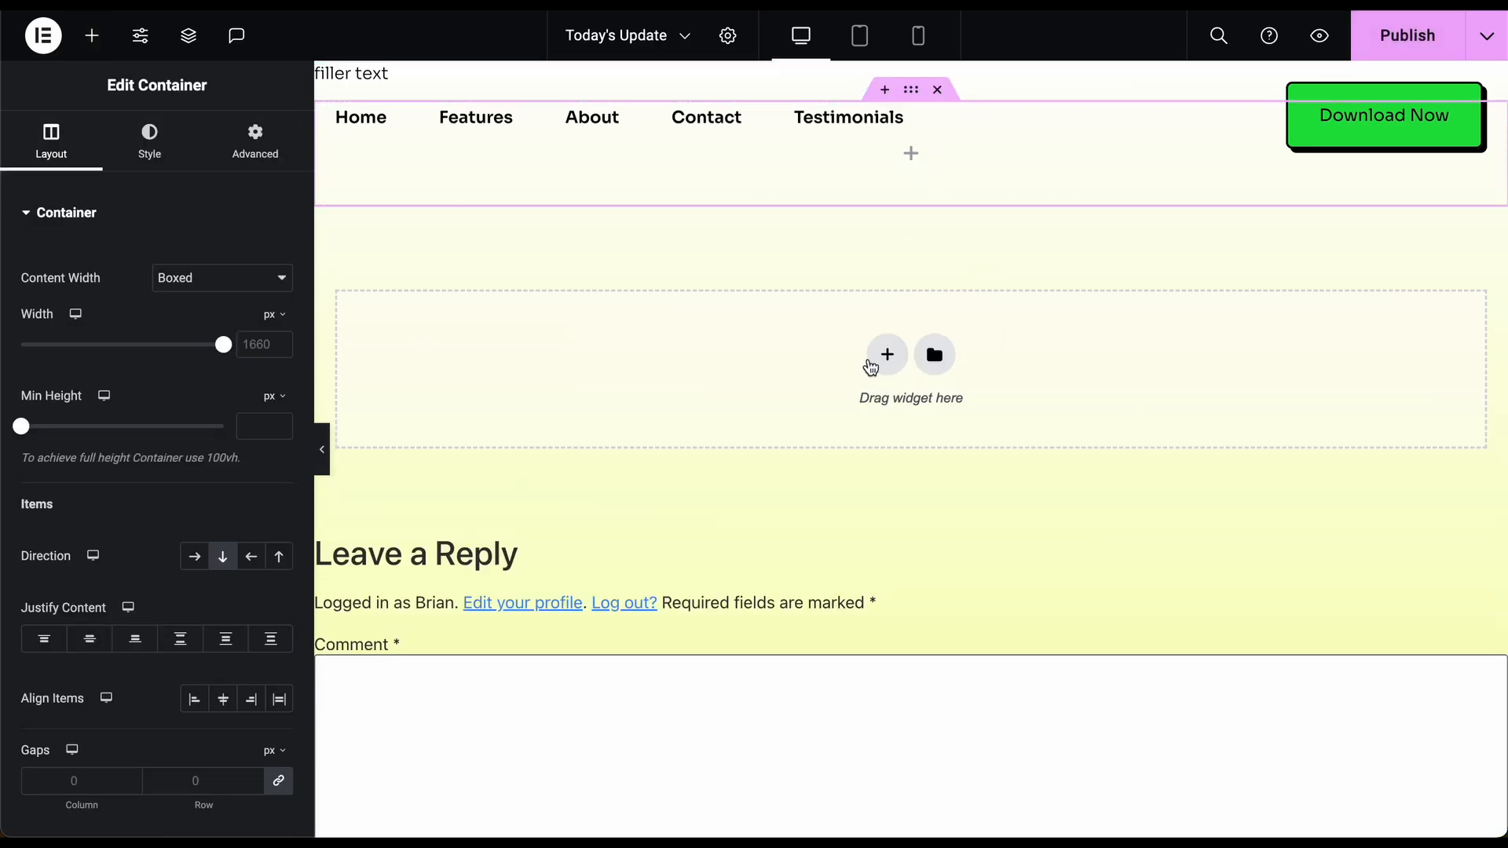
{"action": "left_click", "coordinate": [886, 355]}
{"action": "left_click", "coordinate": [640, 417]}
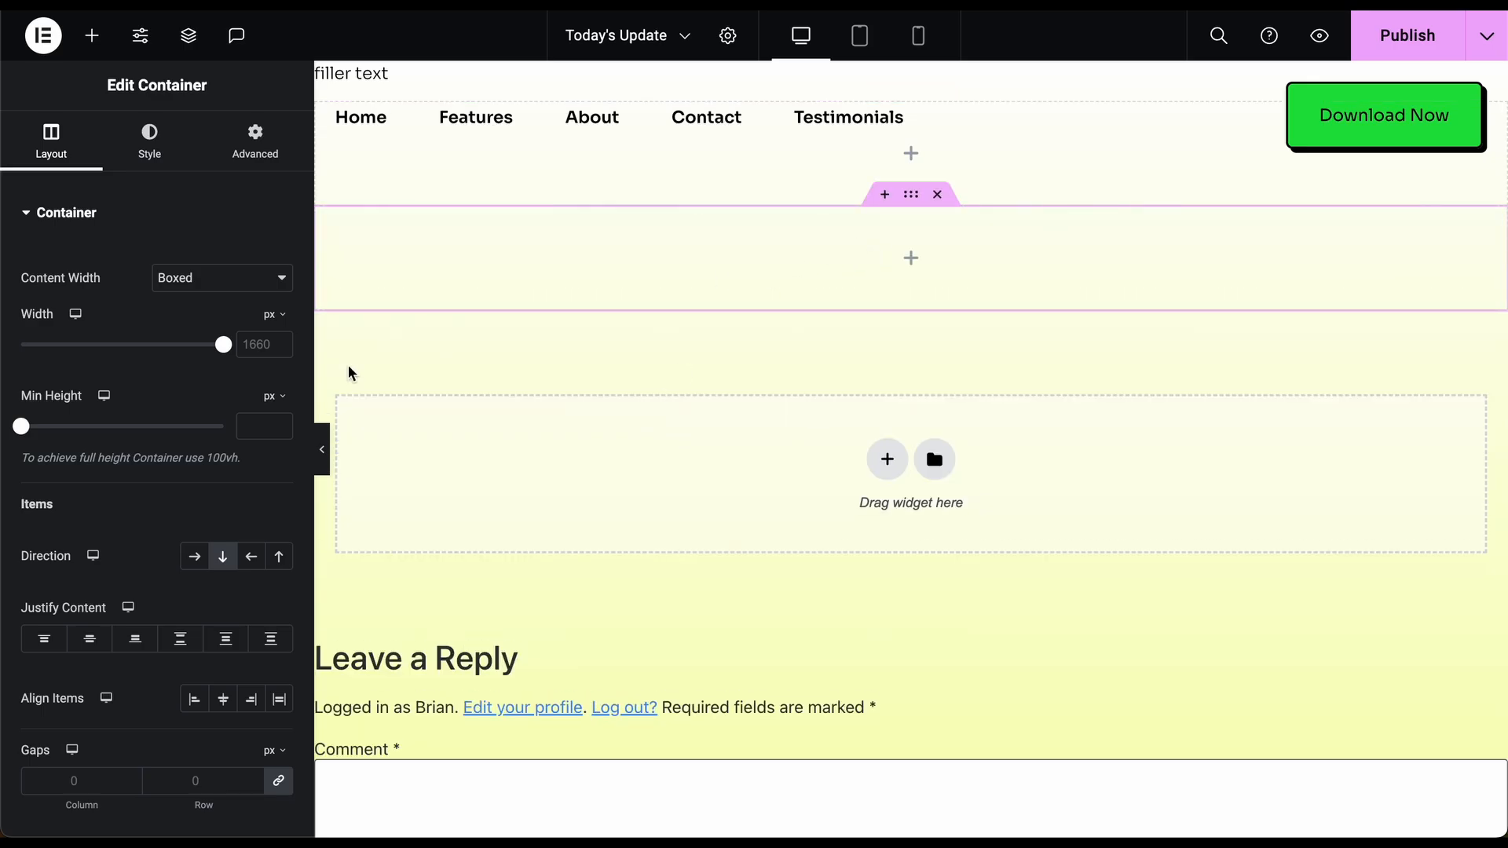
- Place a Posts widget in the lower empty container of the post and check its layout at full width
{"action": "left_click", "coordinate": [92, 36]}
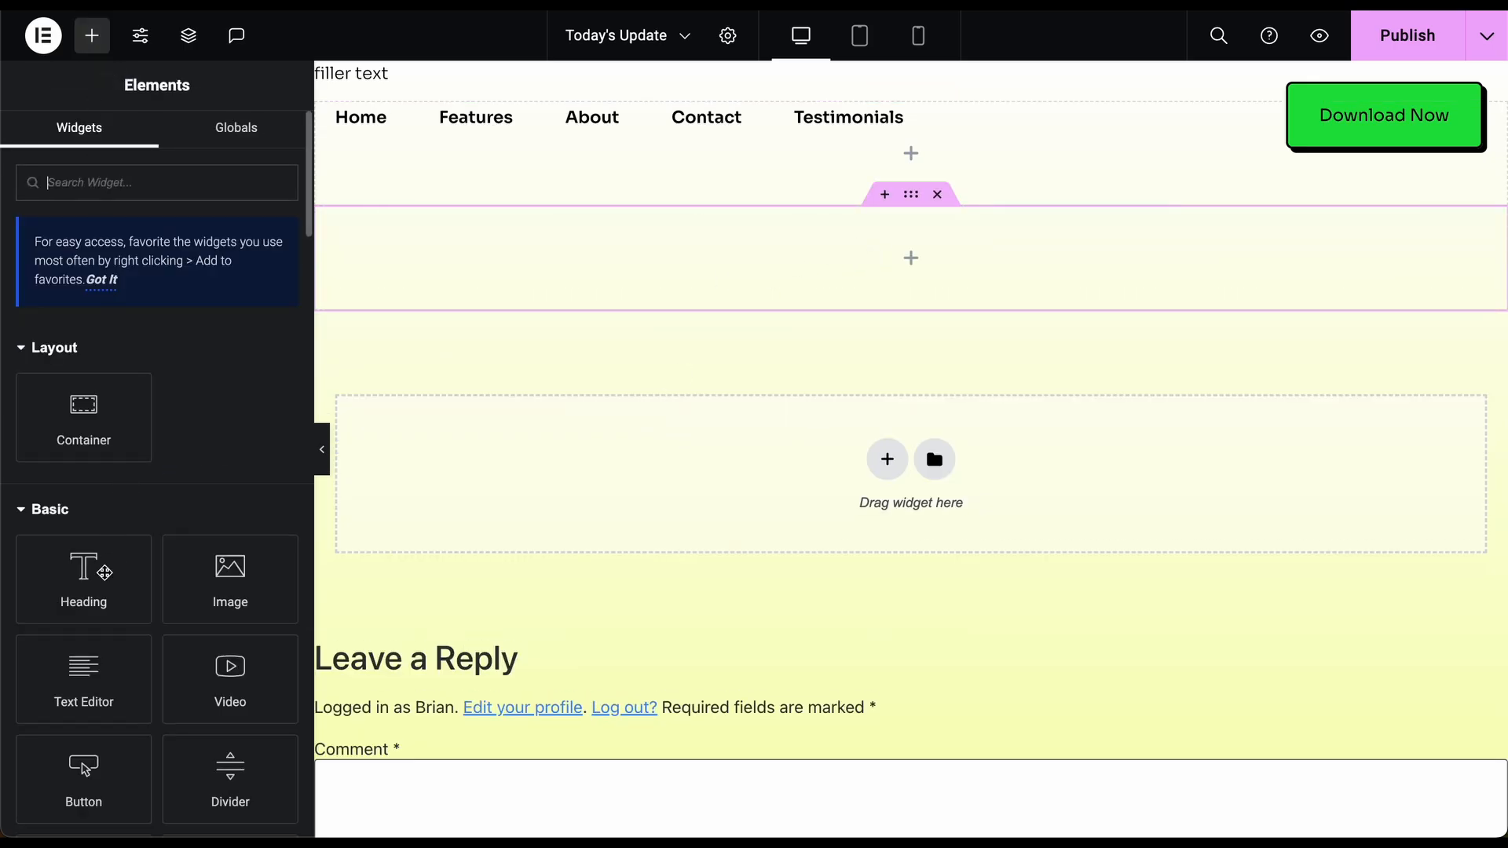
{"action": "scroll", "coordinate": [106, 596], "scroll_direction": "down", "scroll_amount": 10}
{"action": "left_click_drag", "start_coordinate": [84, 333], "coordinate": [964, 270]}
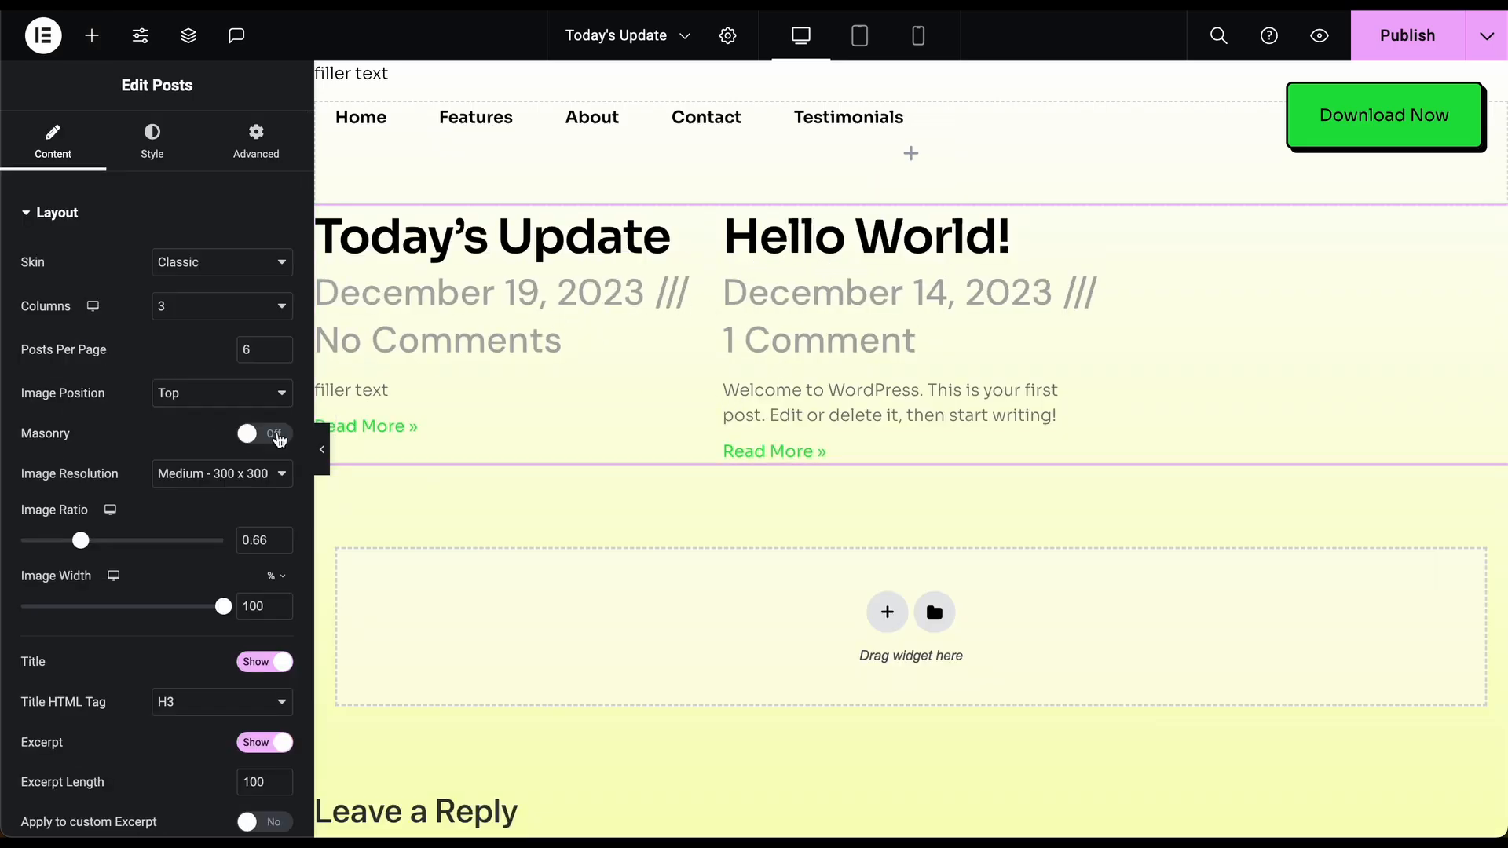
{"action": "left_click", "coordinate": [325, 463]}
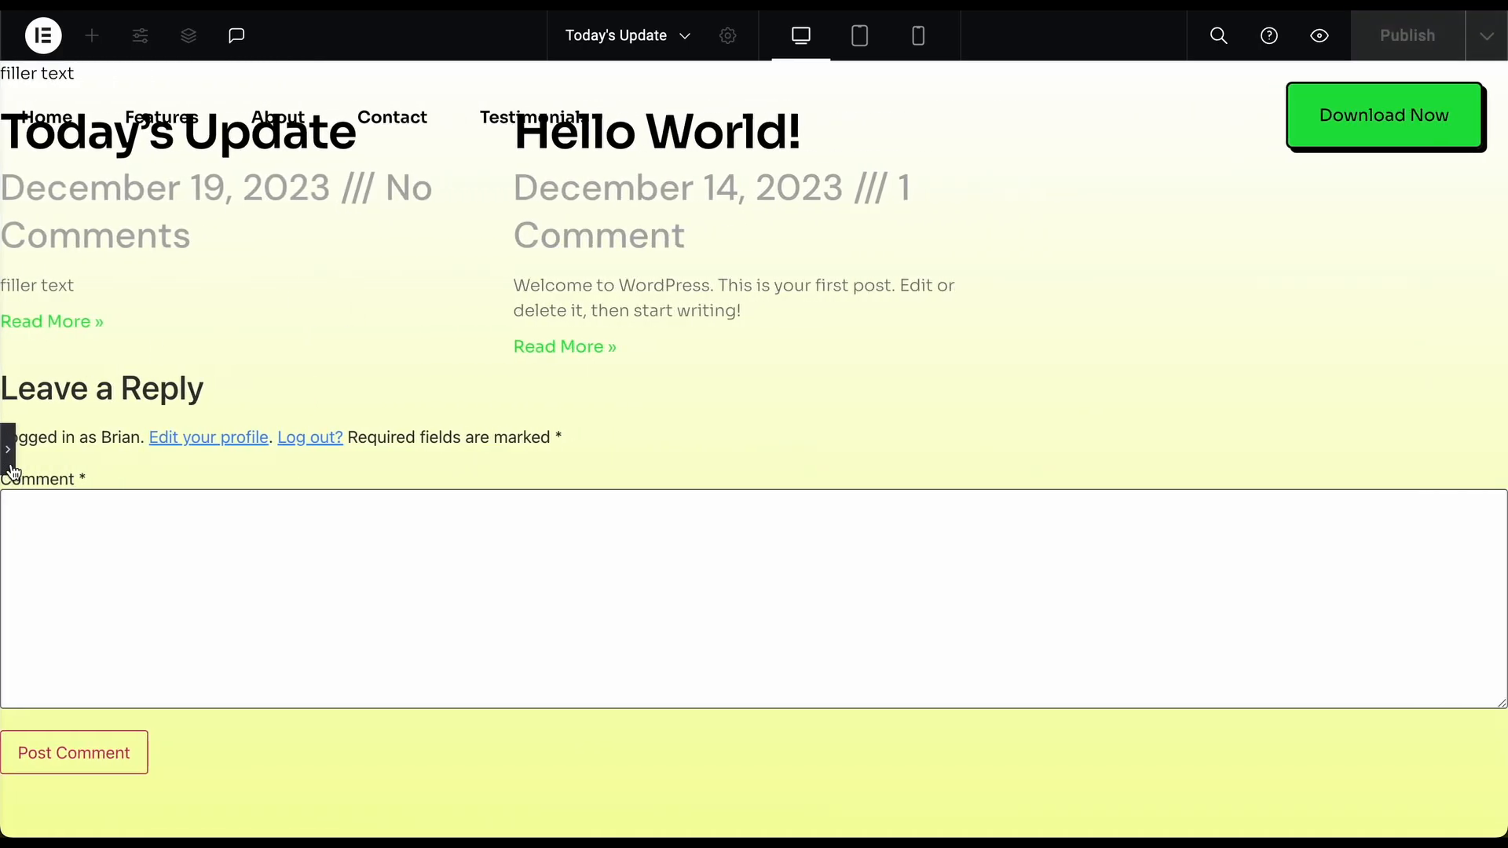
{"action": "left_click", "coordinate": [11, 468]}
- Switch from the Today's Update post to editing the site's Header template
{"action": "right_click", "coordinate": [931, 85]}
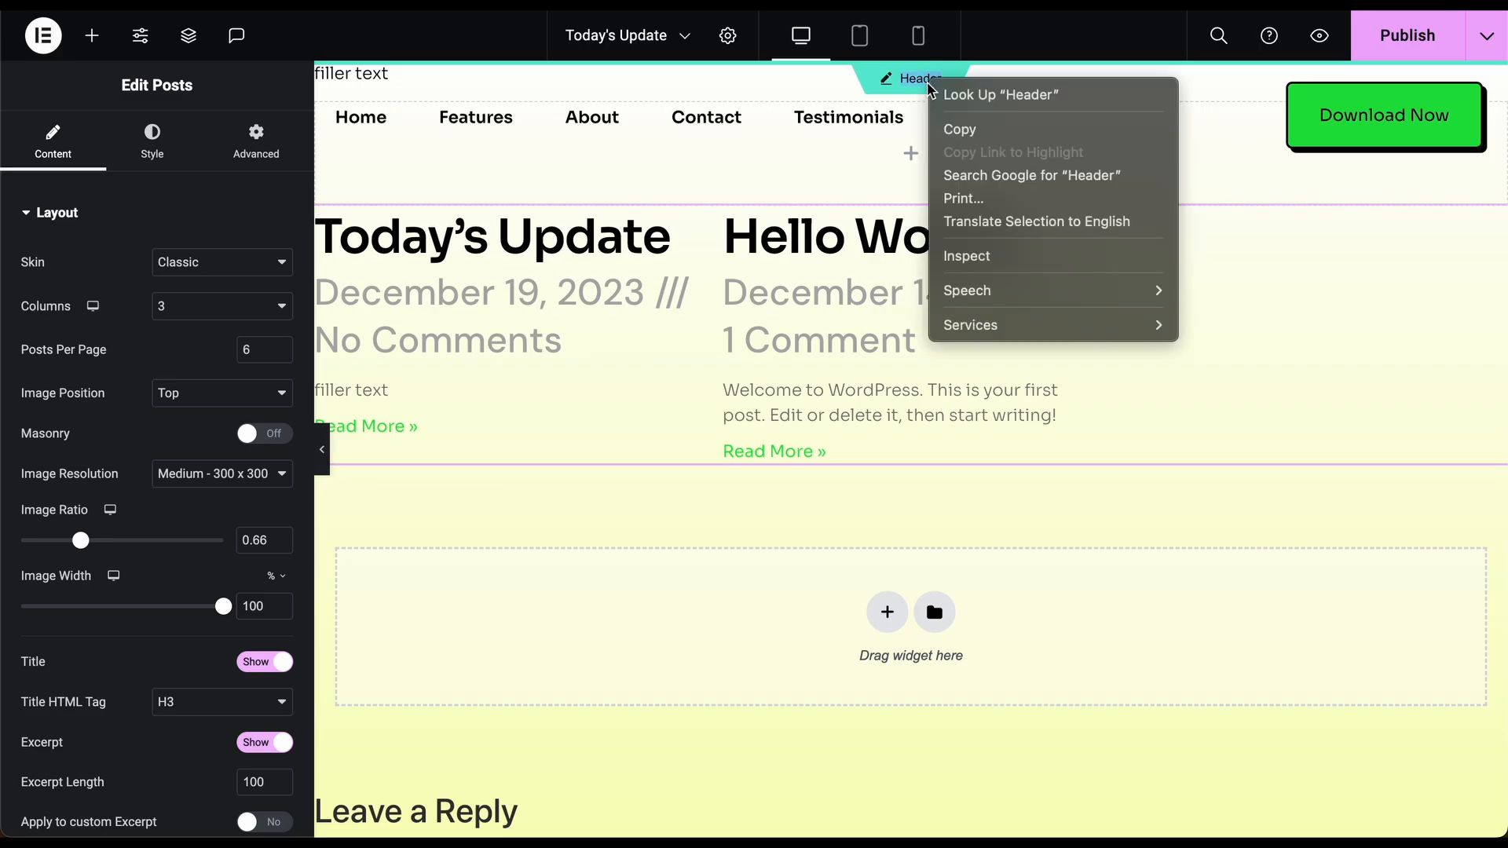
{"action": "left_click", "coordinate": [862, 96]}
{"action": "left_click", "coordinate": [838, 88]}
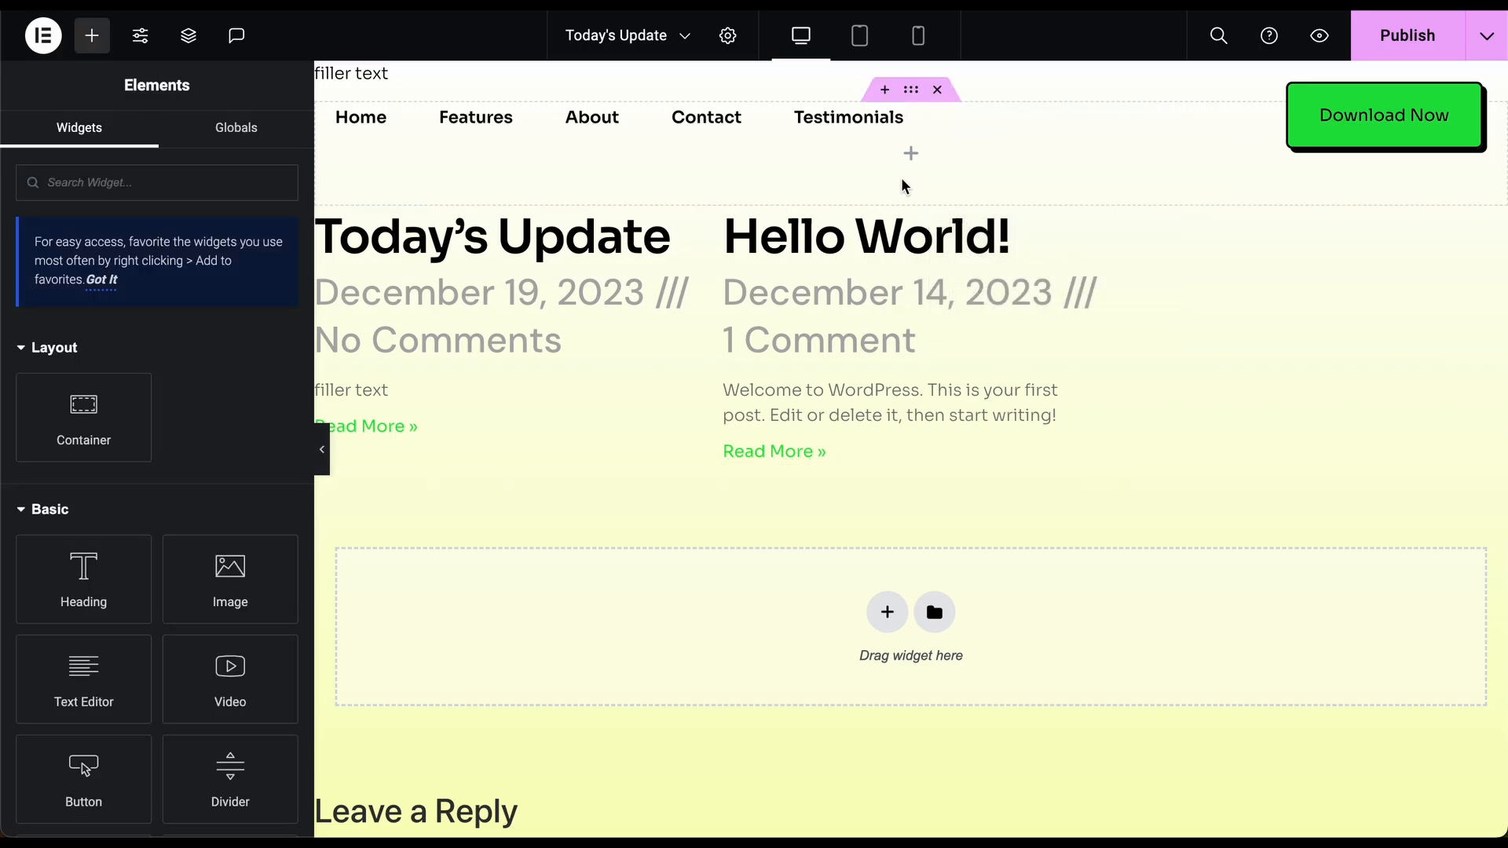
{"action": "left_click", "coordinate": [686, 35]}
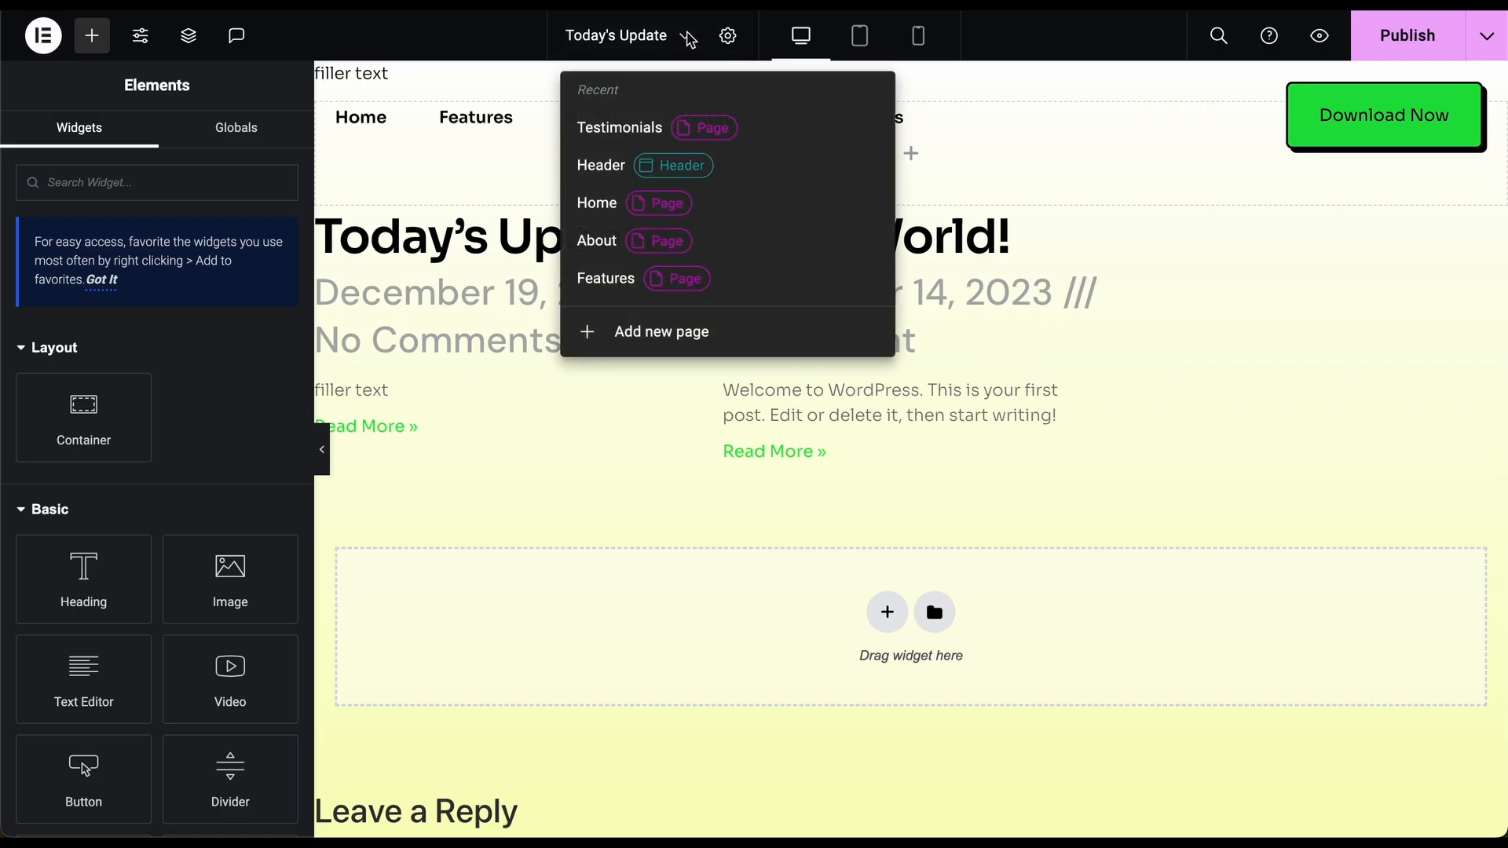
{"action": "left_click", "coordinate": [689, 38]}
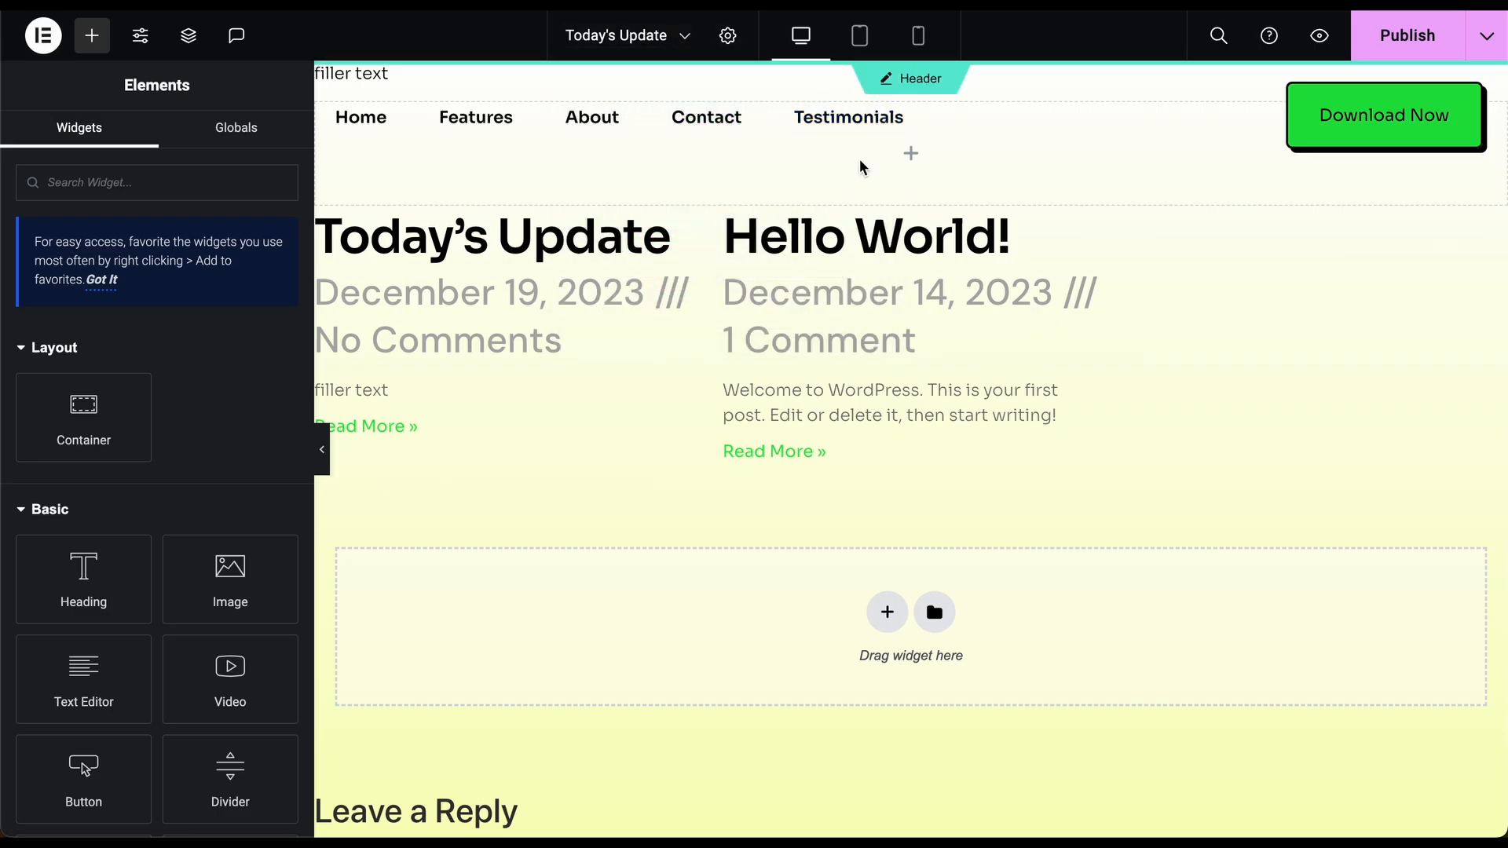
{"action": "left_click", "coordinate": [931, 76]}
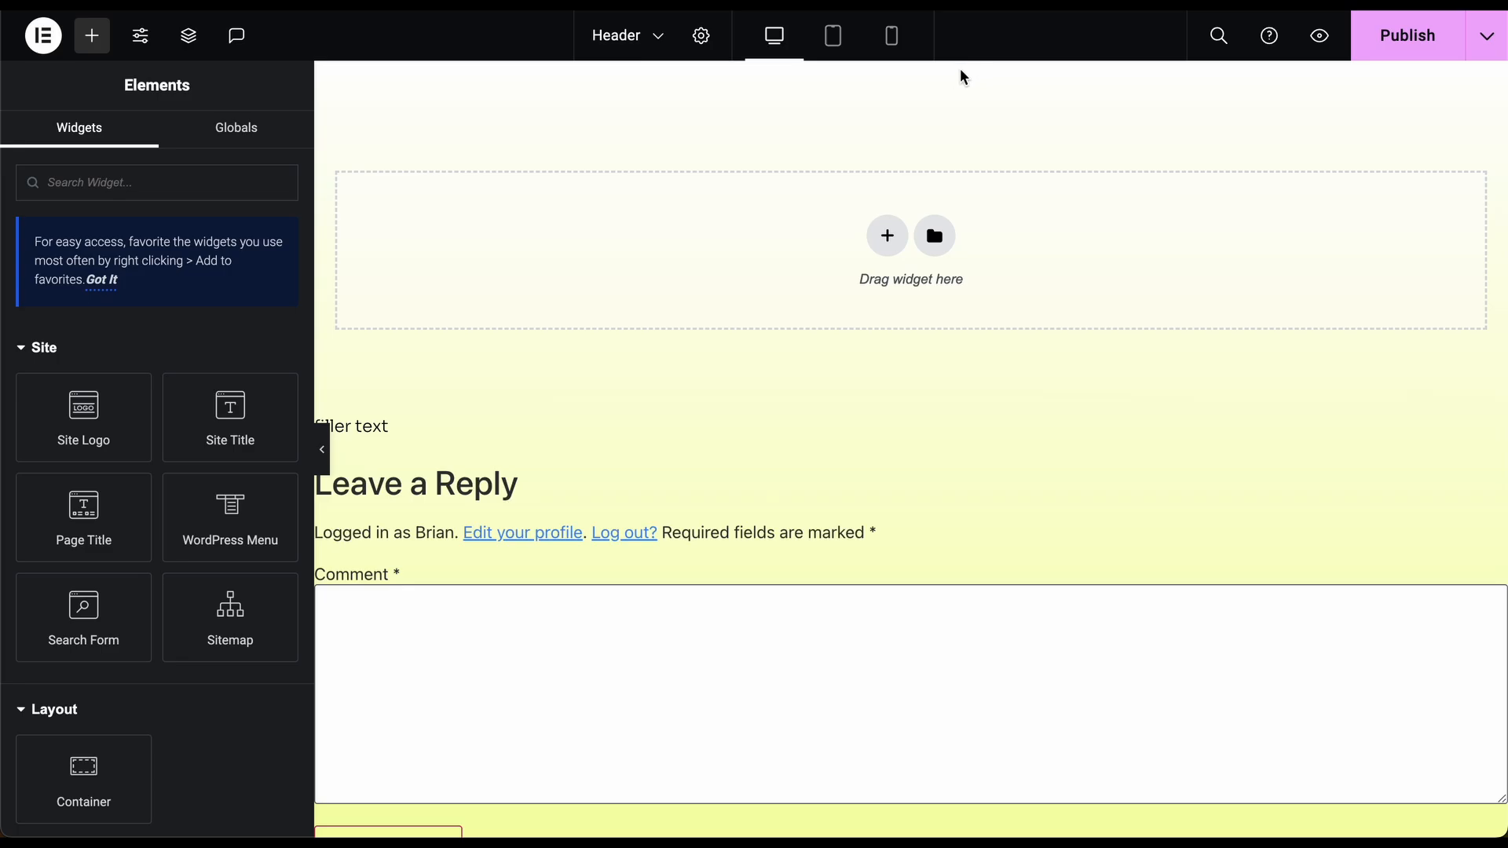
- Look over the header canvas down to the site footer and switch back to the Today's Update post
{"action": "scroll", "coordinate": [858, 255], "scroll_direction": "down", "scroll_amount": 5}
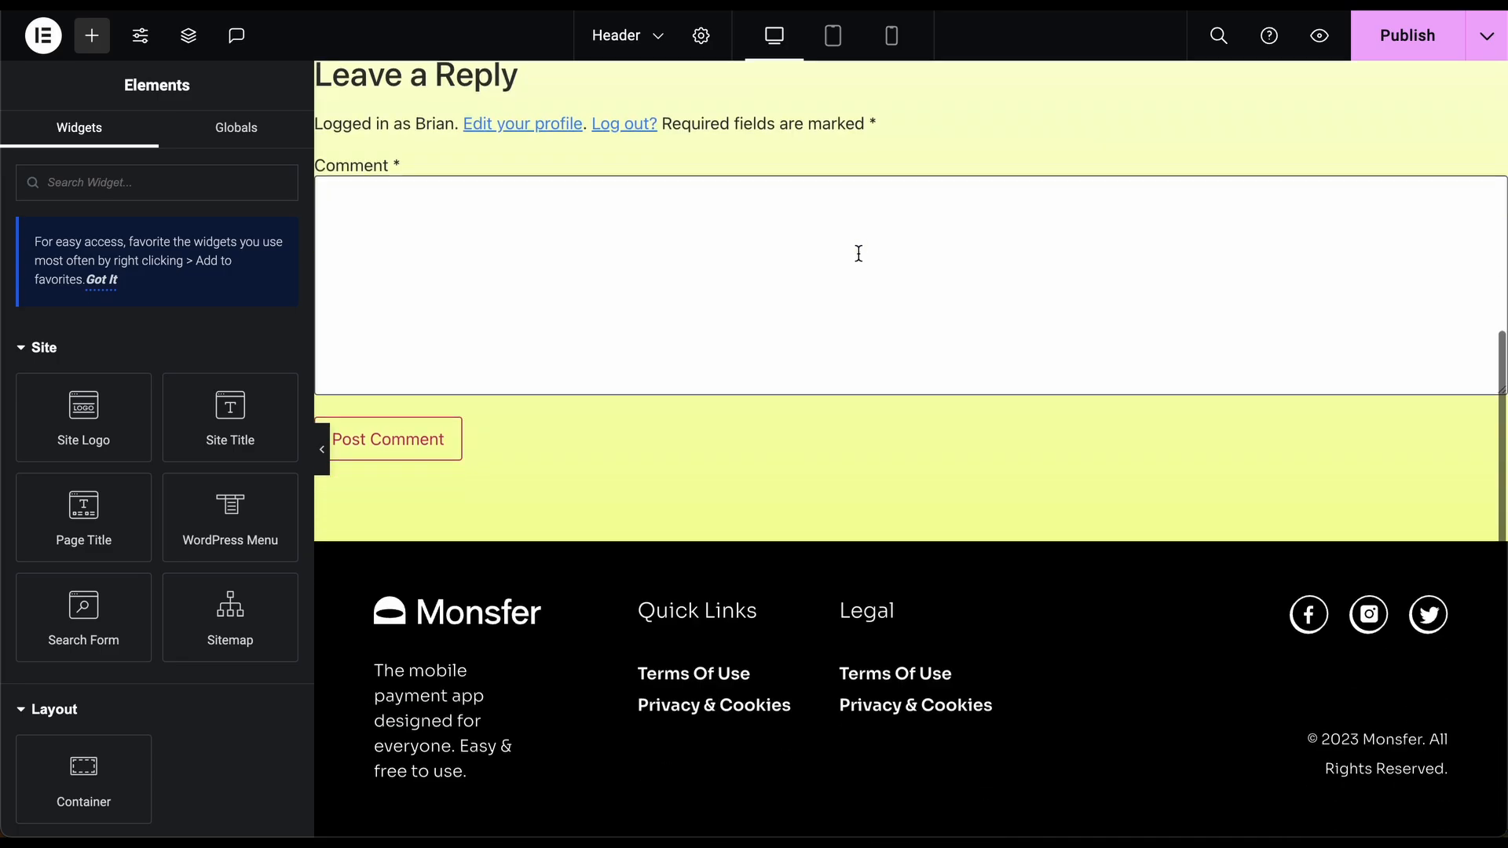
{"action": "scroll", "coordinate": [858, 252], "scroll_direction": "up", "scroll_amount": 5}
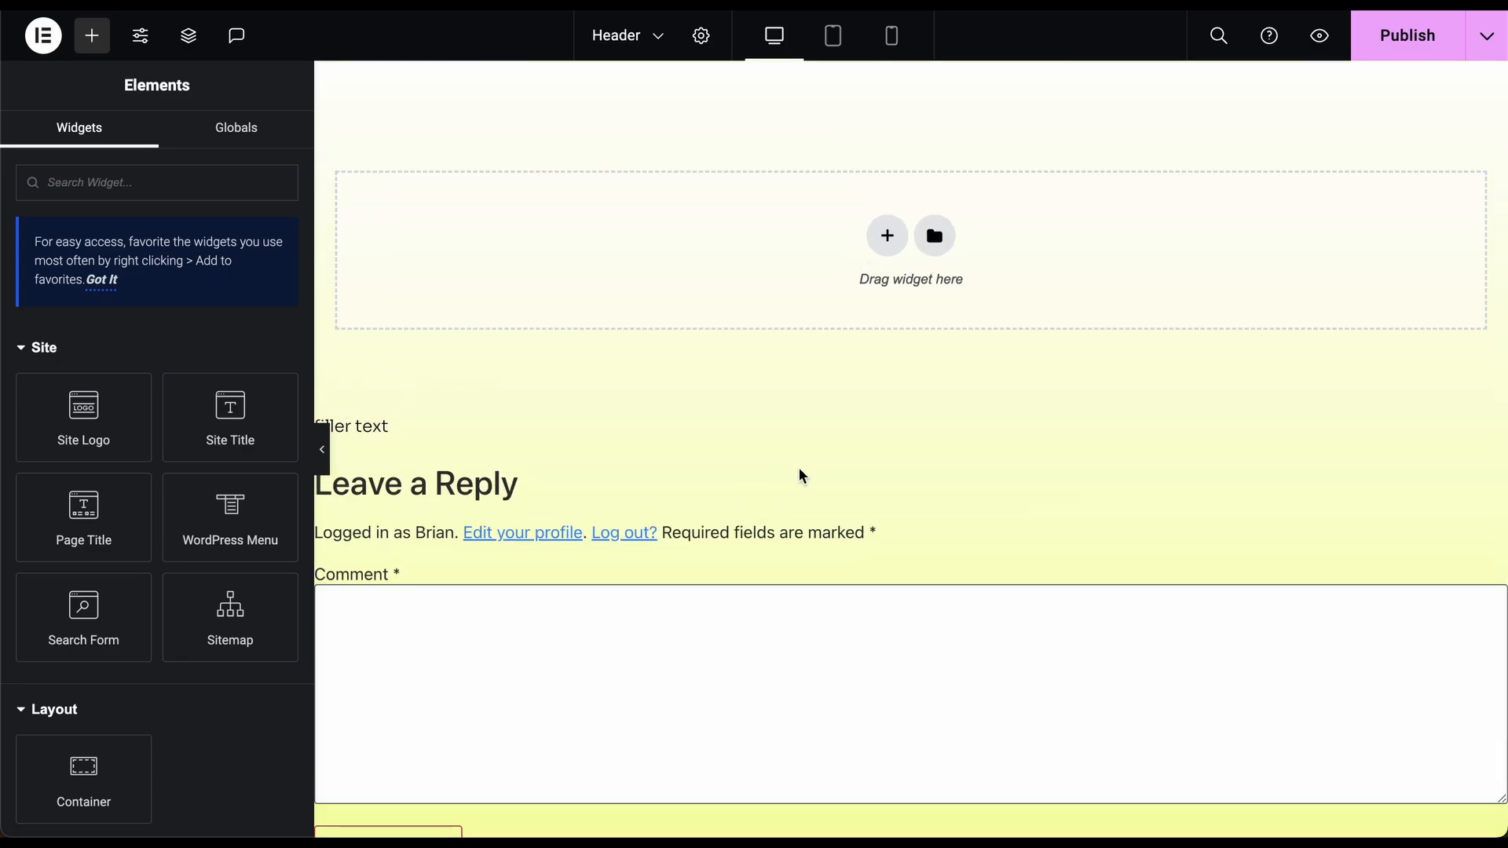
{"action": "left_click", "coordinate": [892, 429]}
{"action": "left_click", "coordinate": [901, 474]}
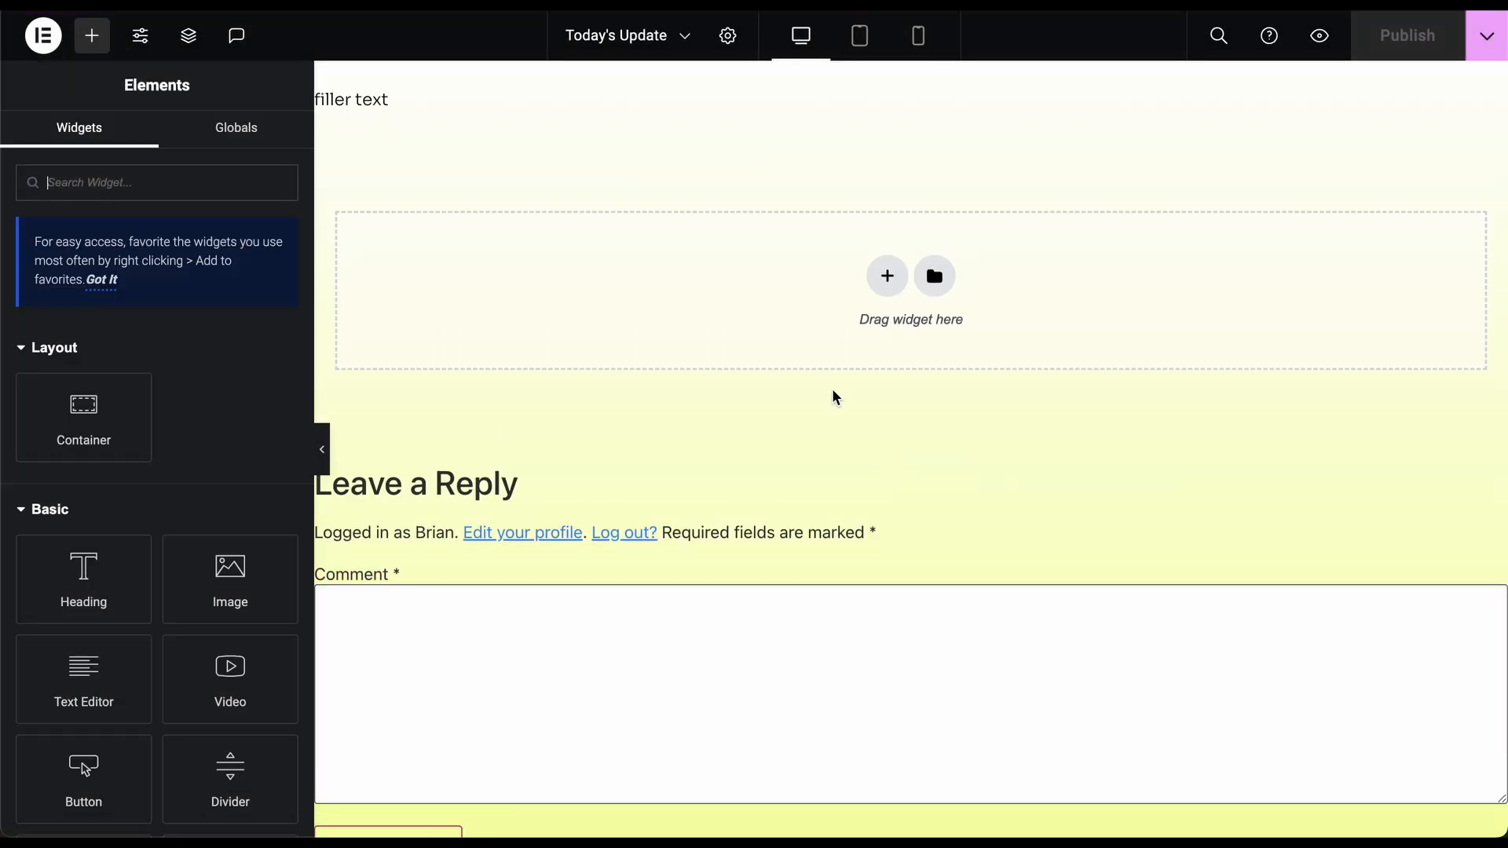
- Replace the post's "filler text" with the full Lorem ipsum paragraph and check it at full width
{"action": "left_click", "coordinate": [366, 101]}
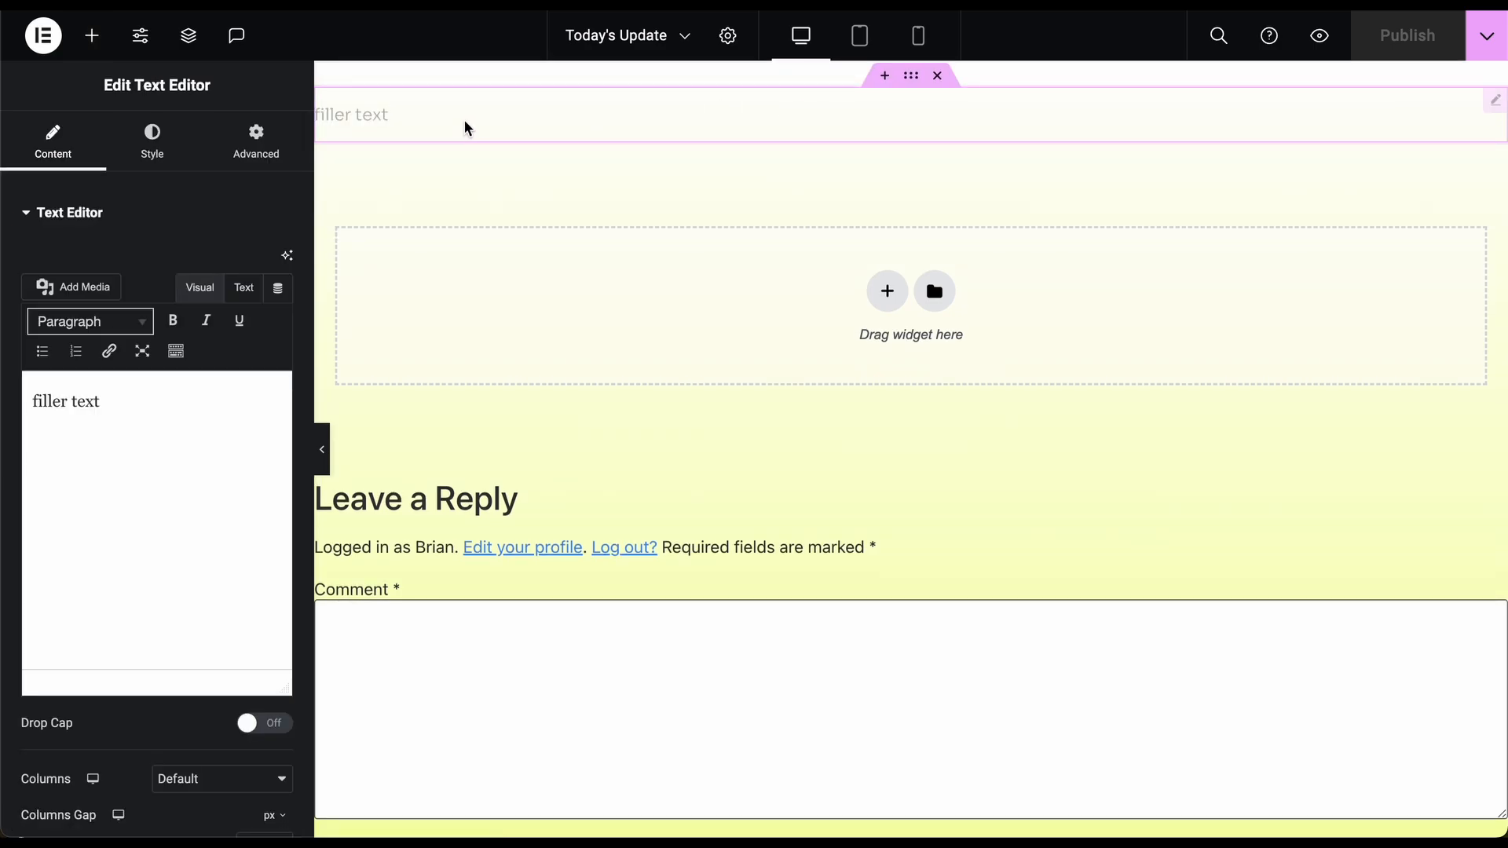
{"action": "left_click", "coordinate": [210, 390]}
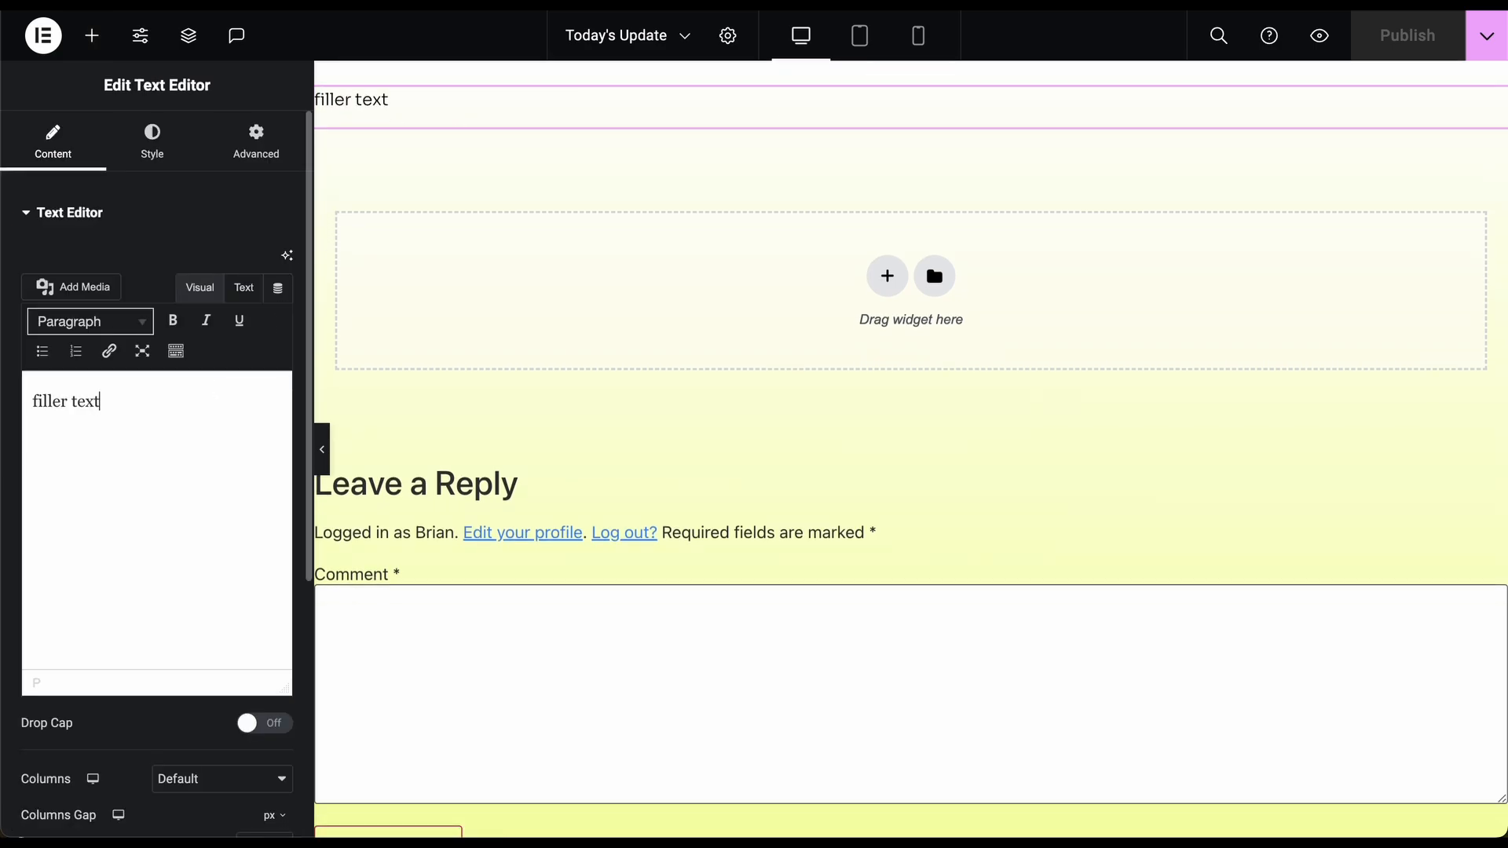
{"action": "type", "text": "lorum"}
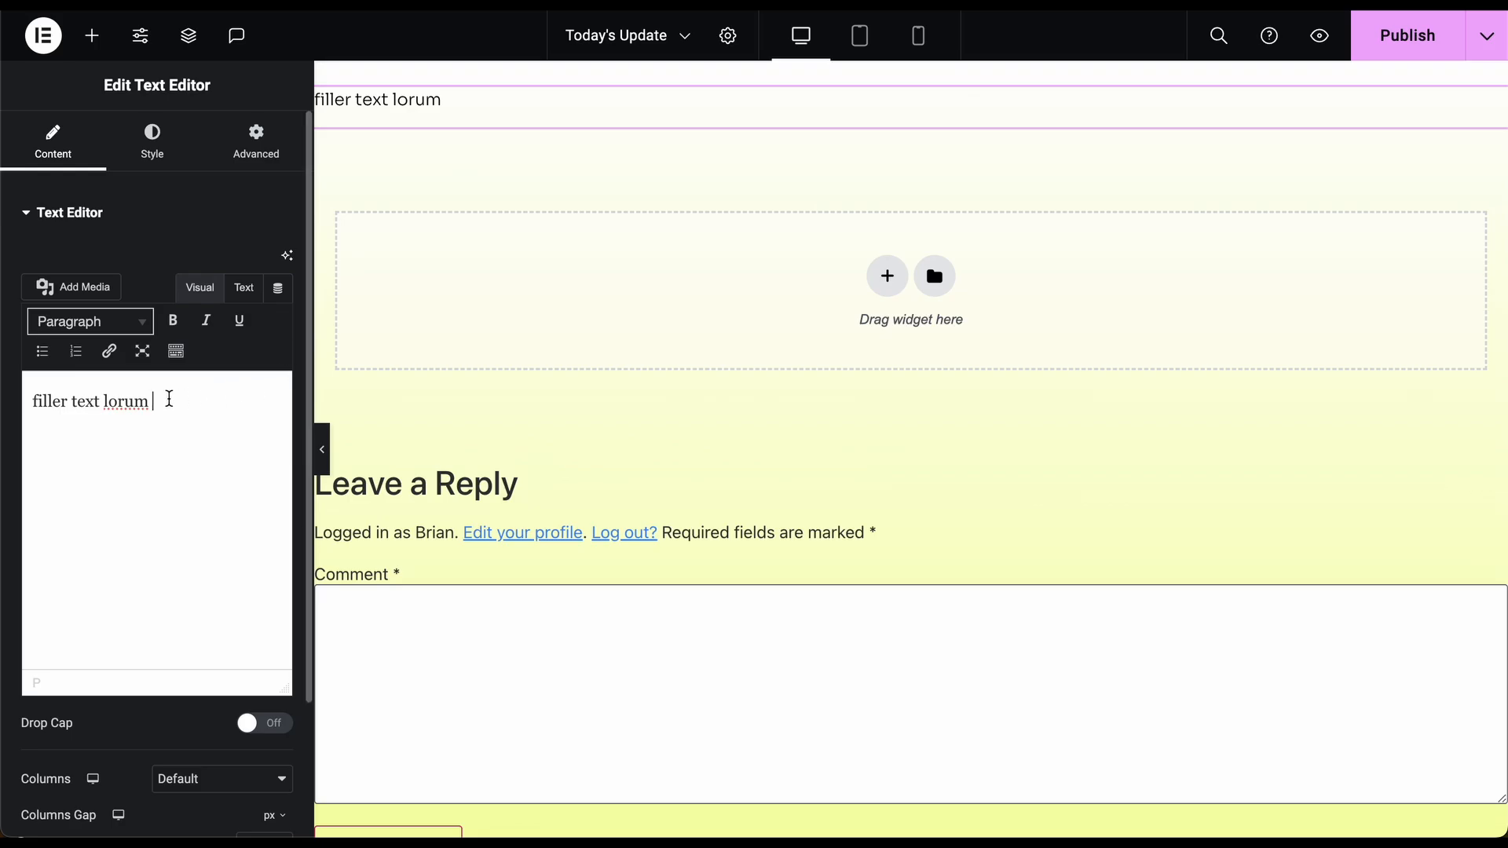
{"action": "left_click_drag", "start_coordinate": [170, 399], "coordinate": [34, 400]}
{"action": "type", "text": "Lorem ipsum dolor sit amet, consectetur adipiscing elit, sed do eiusmod tempor incididunt ut labore et dolore magna aliqua. Ut enim ad minim veniam, quis nostrud exercitation ullamco laboris nisi ut aliquip ex ea commodo consequat. Duis aute irure dolor in reprehenderit in voluptate velit esse cillum dolore eu fugiat nulla pariatur. Excepteur sint occaecat cupidatat non proident, sunt in culpa qui officia deserunt mollit anim id est laborum."}
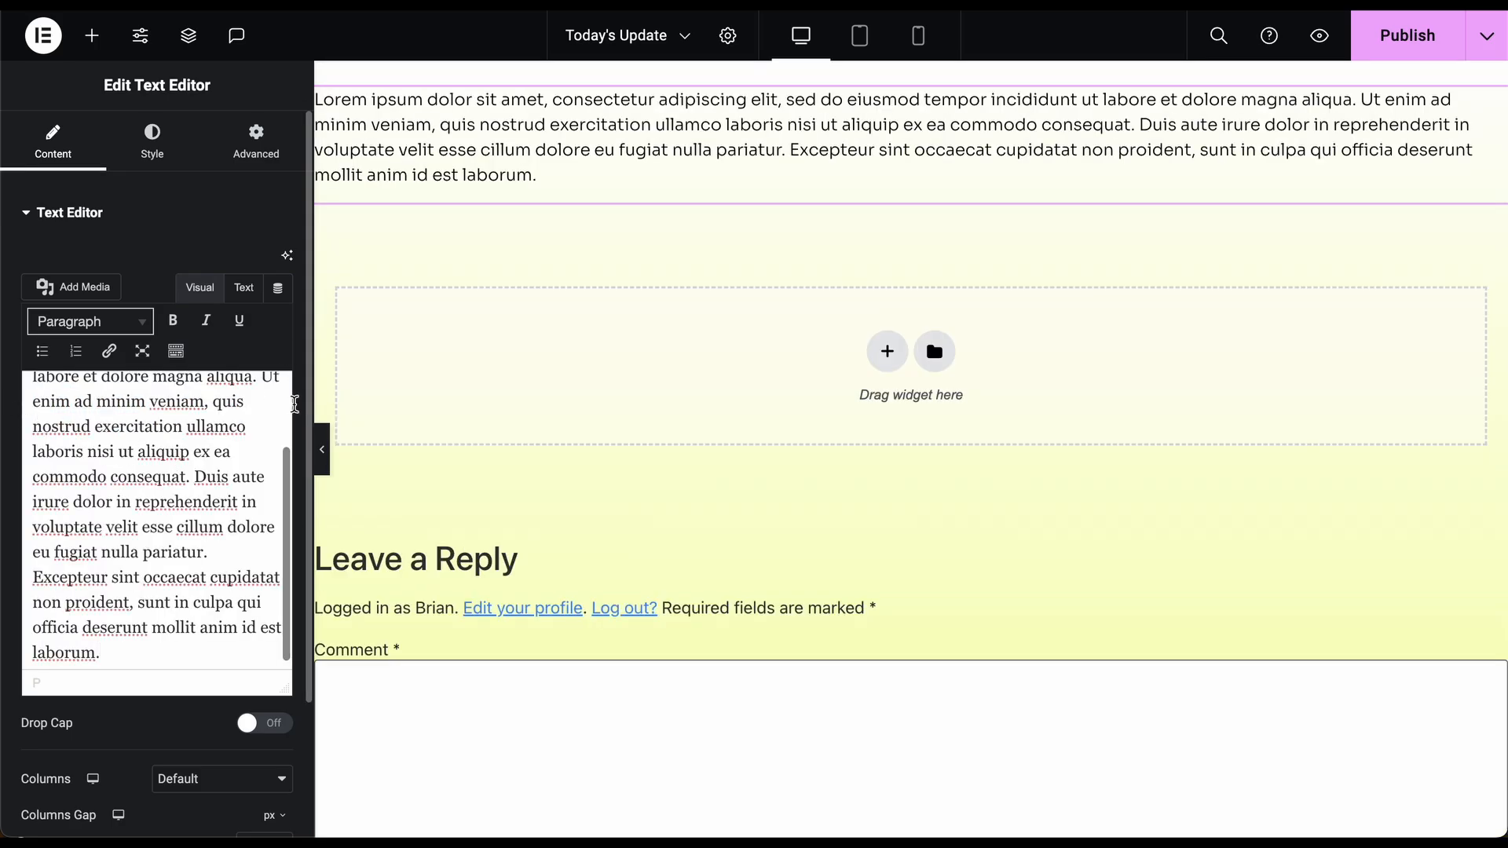
{"action": "left_click", "coordinate": [322, 443]}
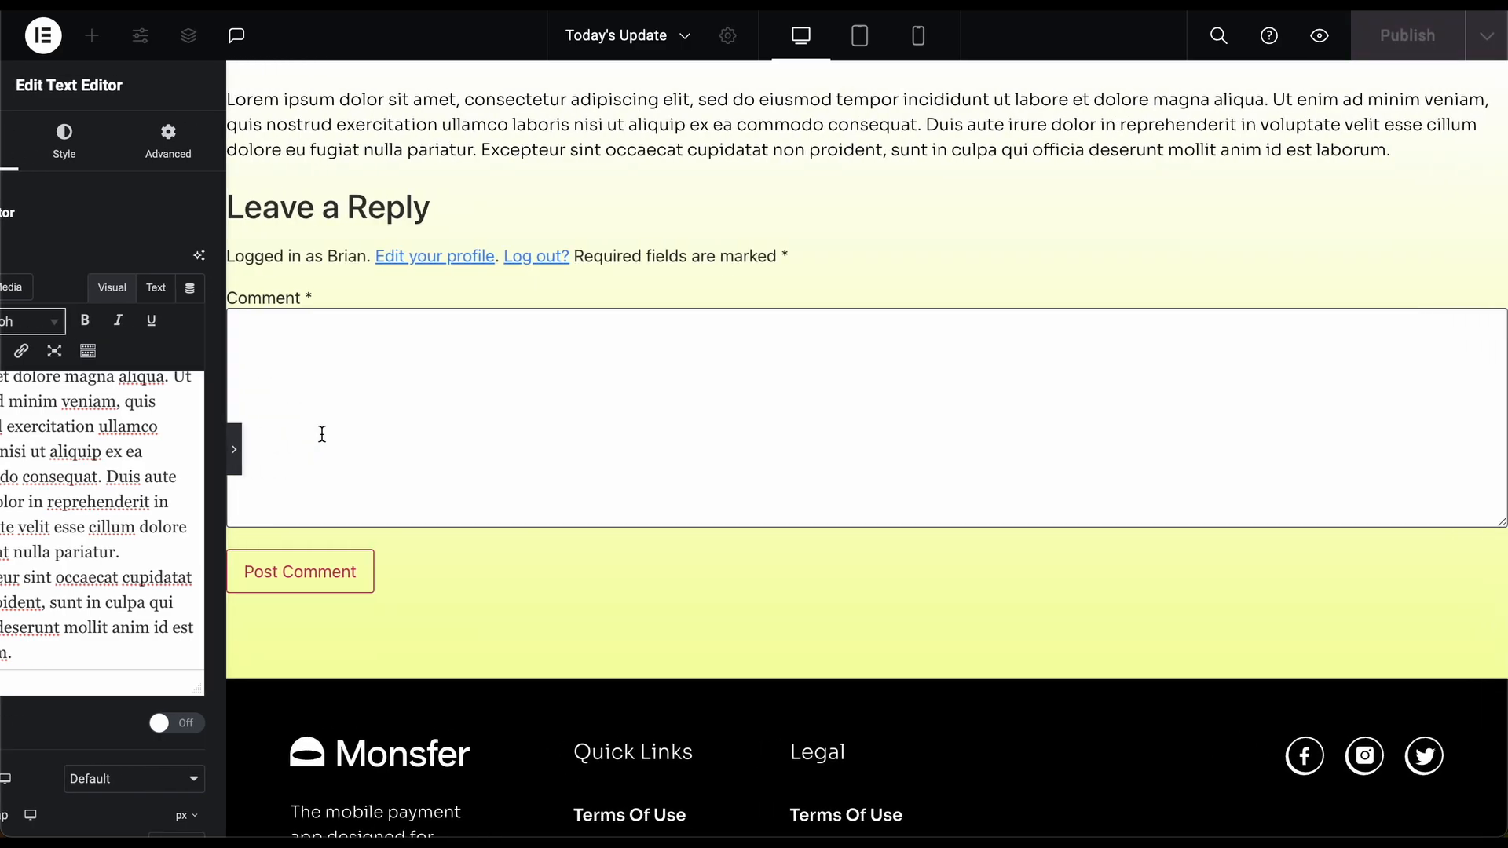
{"action": "left_click", "coordinate": [8, 449]}
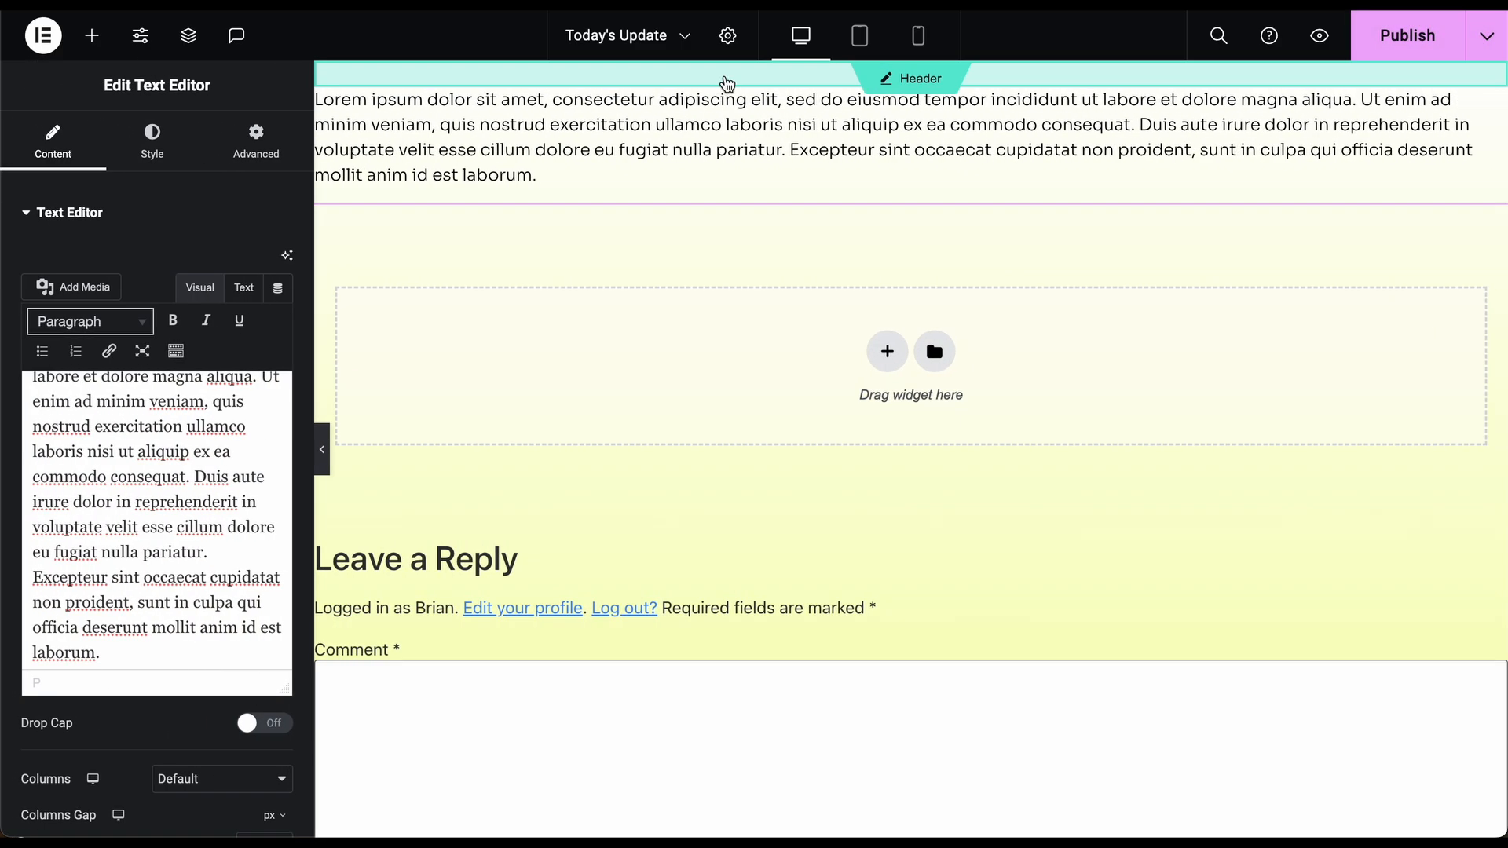
- Save the post's changes, switch to editing the Header template and review the page with the header area empty
{"action": "left_click", "coordinate": [858, 80]}
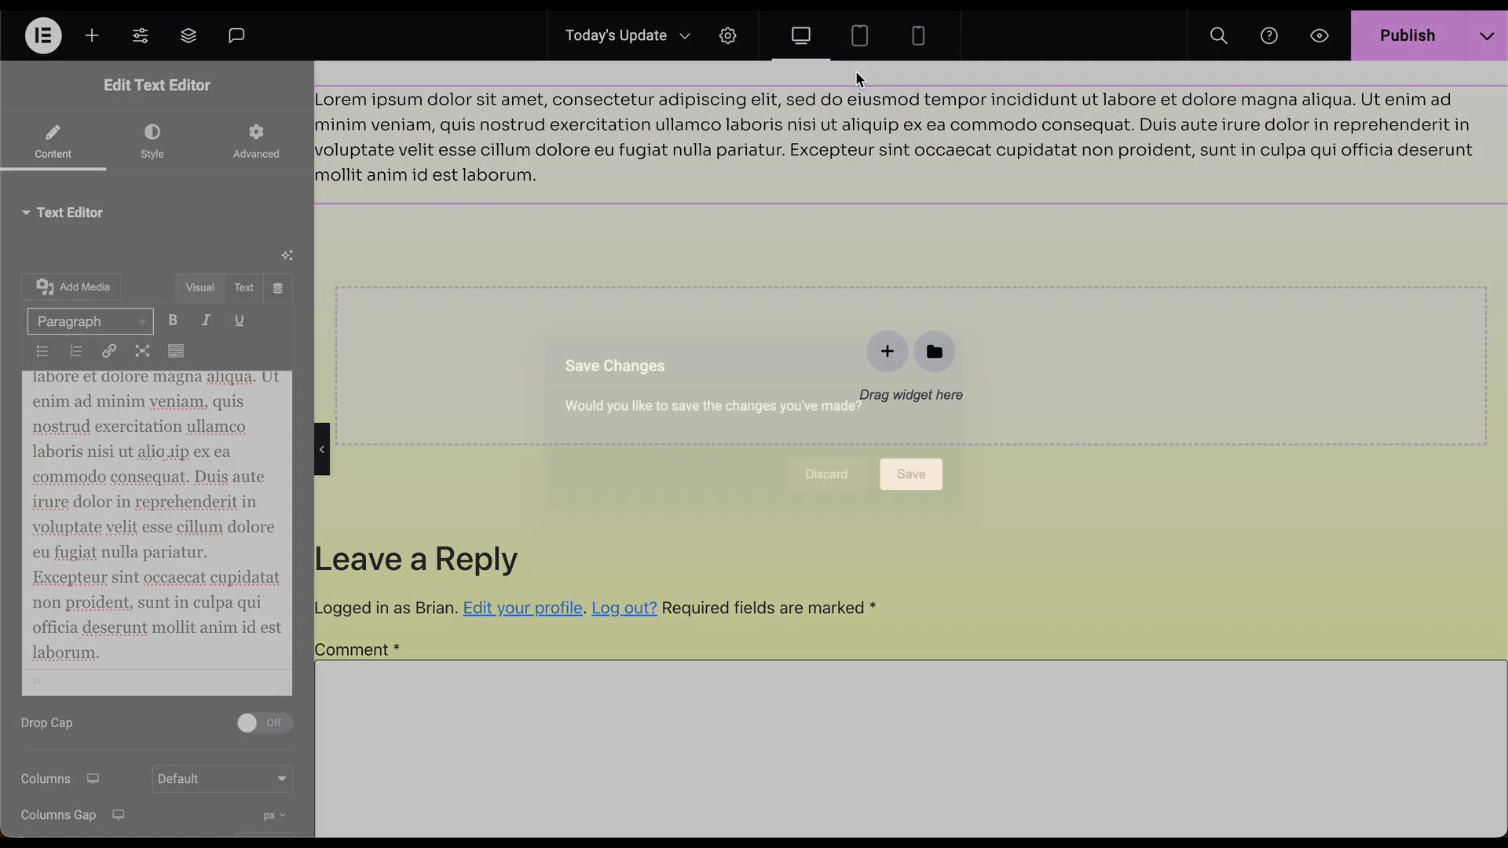
{"action": "left_click", "coordinate": [911, 474]}
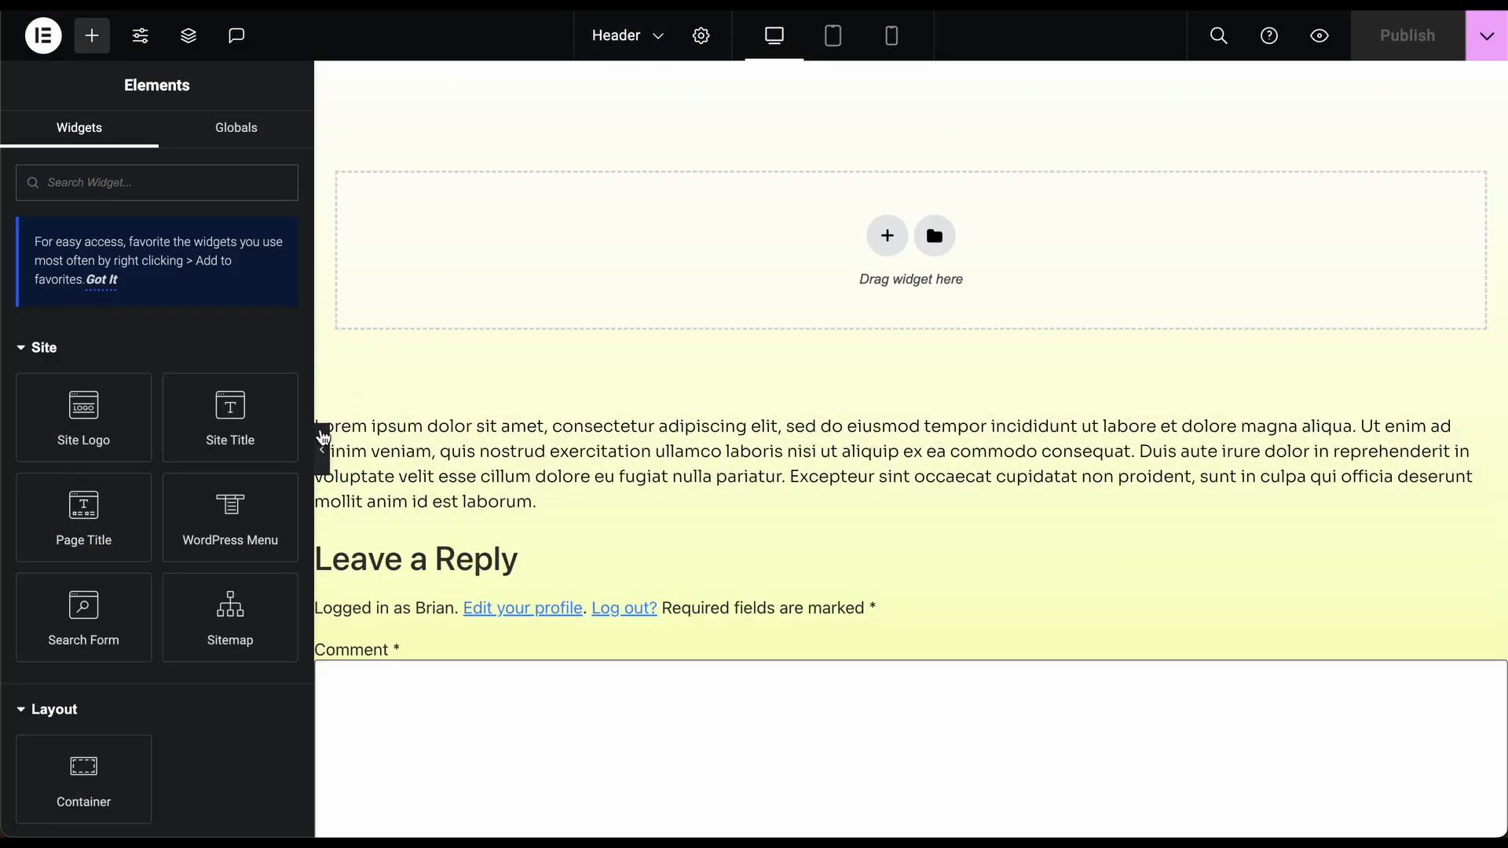
{"action": "left_click", "coordinate": [322, 439]}
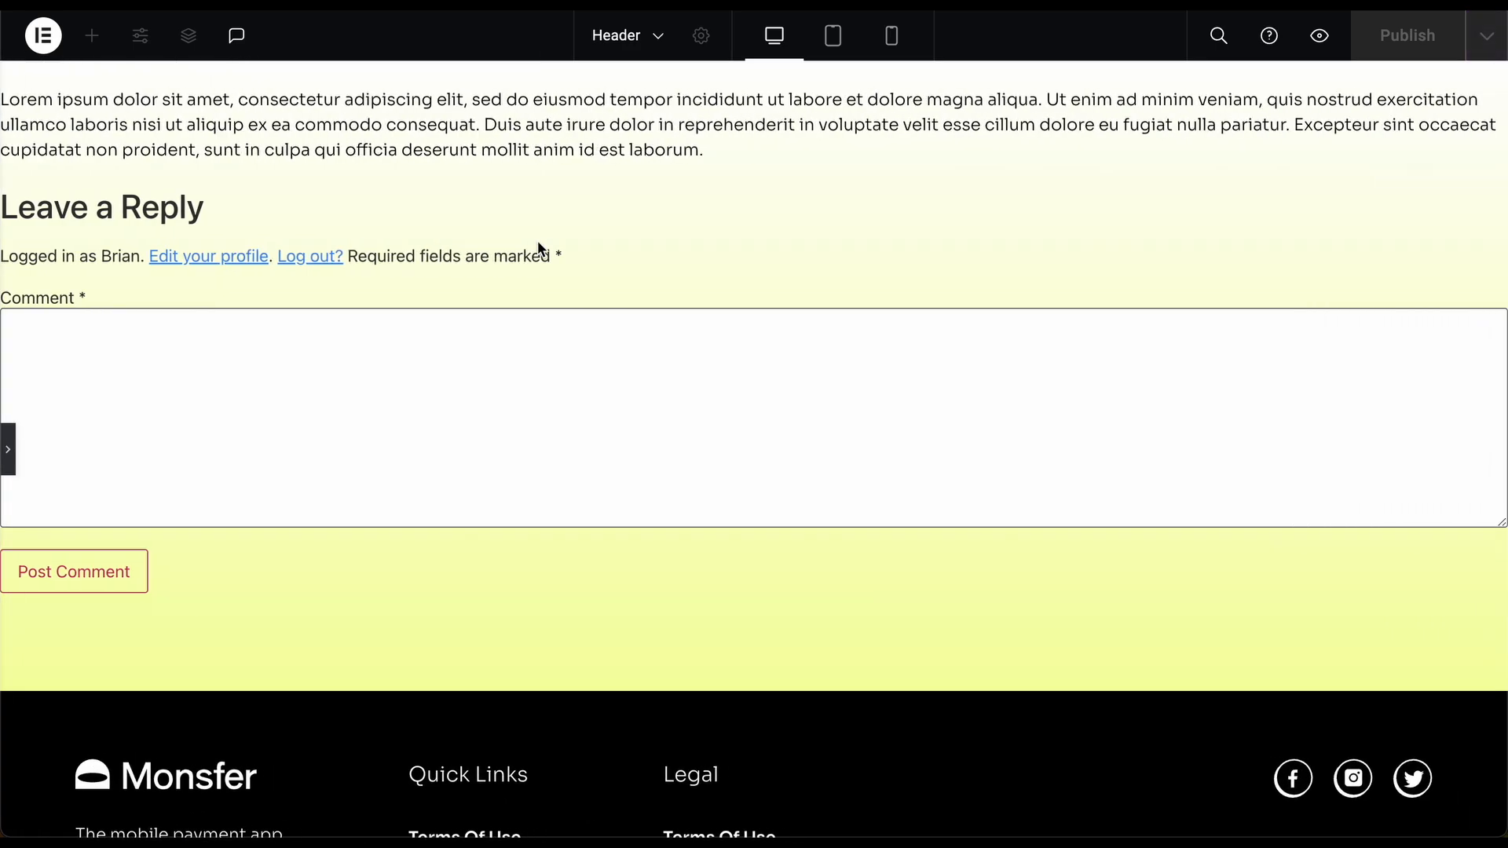
{"action": "left_click", "coordinate": [656, 40]}
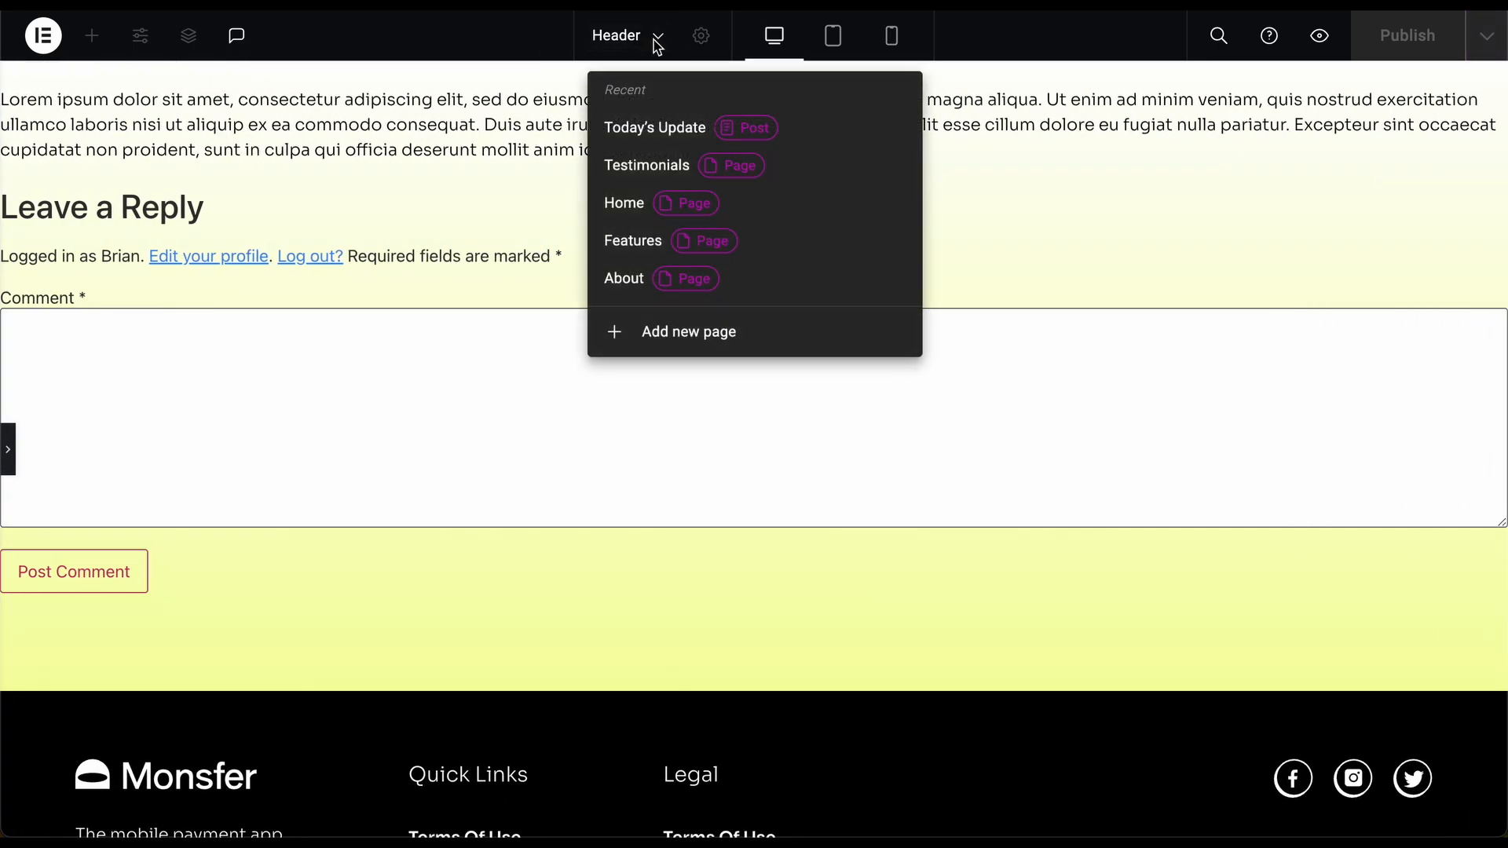
{"action": "left_click", "coordinate": [539, 79]}
{"action": "left_click", "coordinate": [9, 454]}
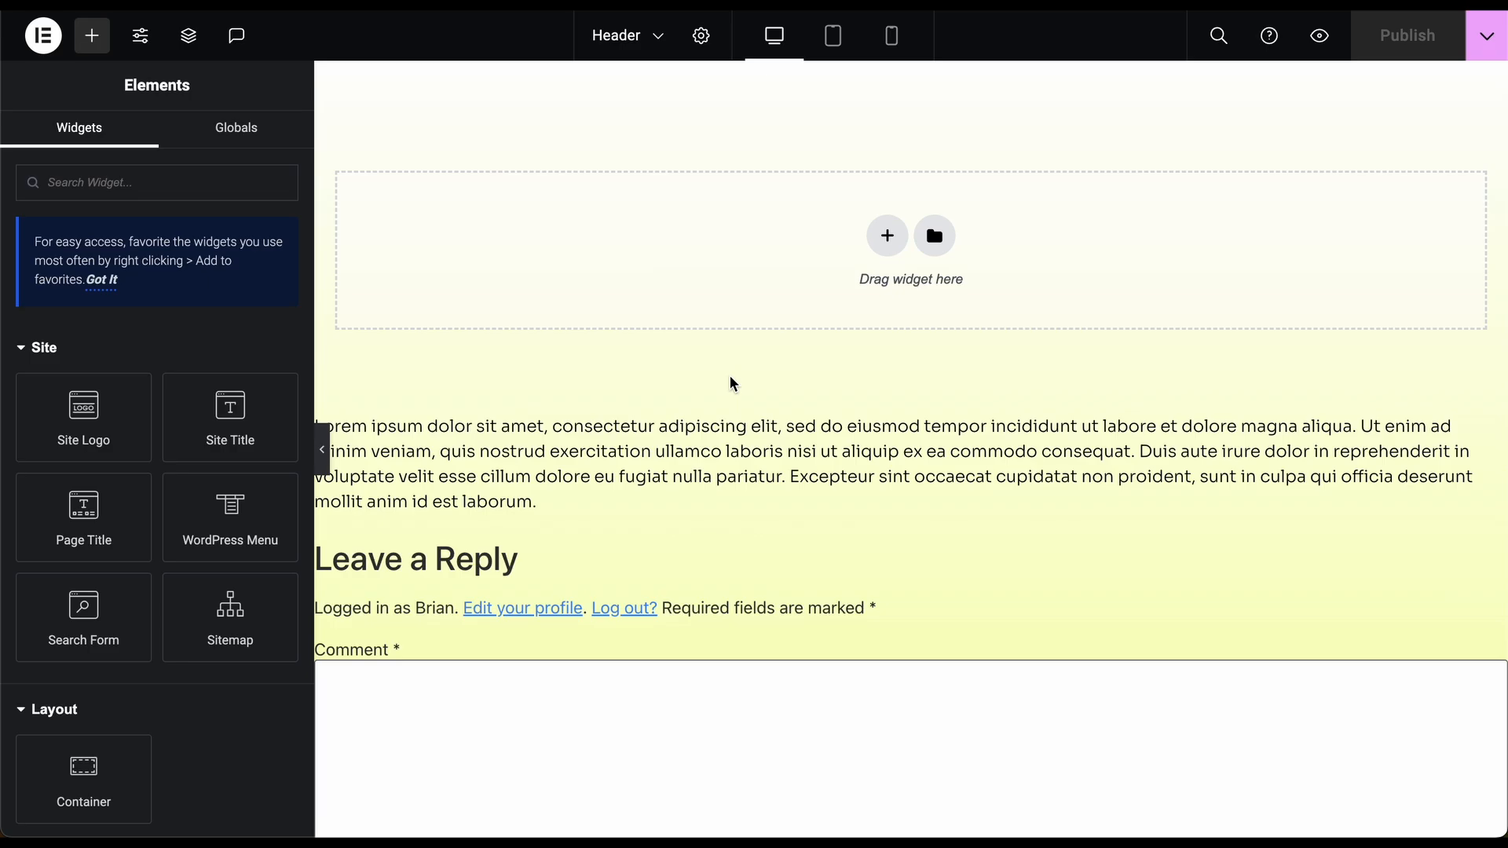
{"action": "scroll", "coordinate": [734, 384], "scroll_direction": "down", "scroll_amount": 6}
{"action": "scroll", "coordinate": [732, 384], "scroll_direction": "up", "scroll_amount": 6}
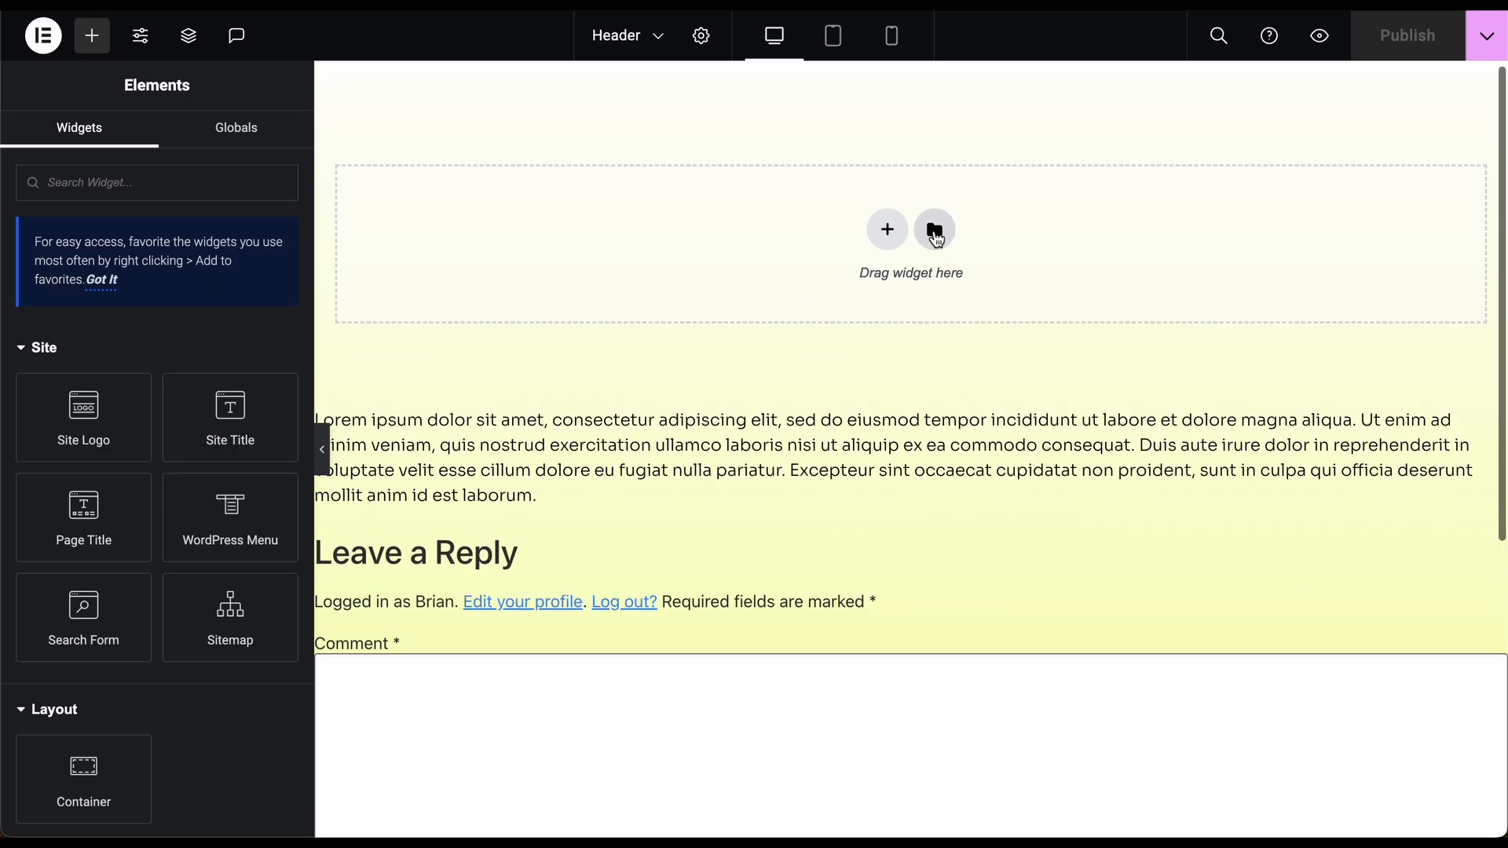
- Browse the template library's header blocks and page templates, and close it without inserting anything
{"action": "left_click", "coordinate": [937, 234]}
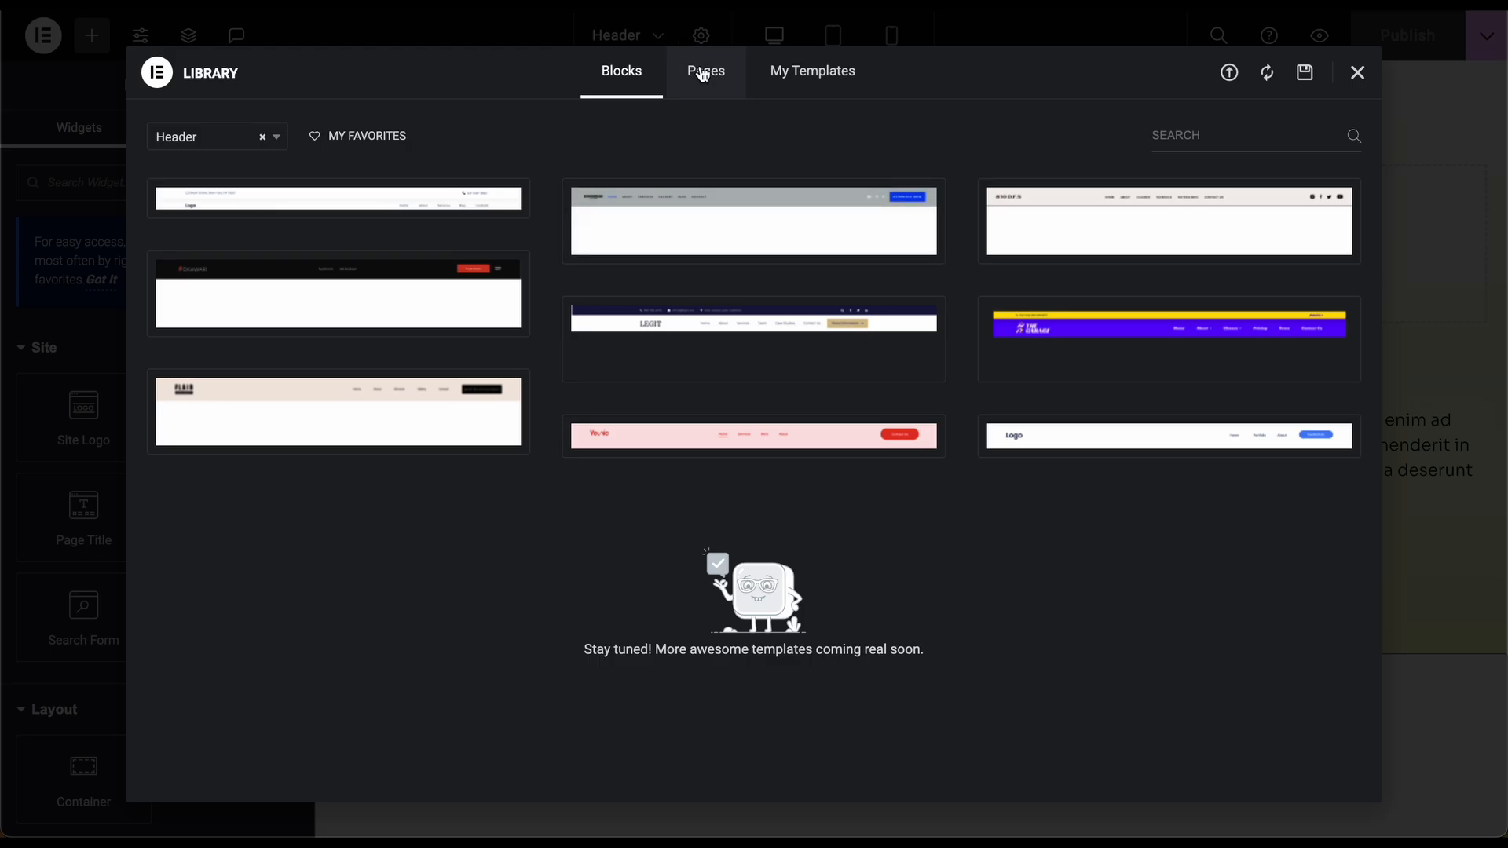
{"action": "left_click", "coordinate": [703, 74]}
{"action": "mouse_move", "coordinate": [843, 315]}
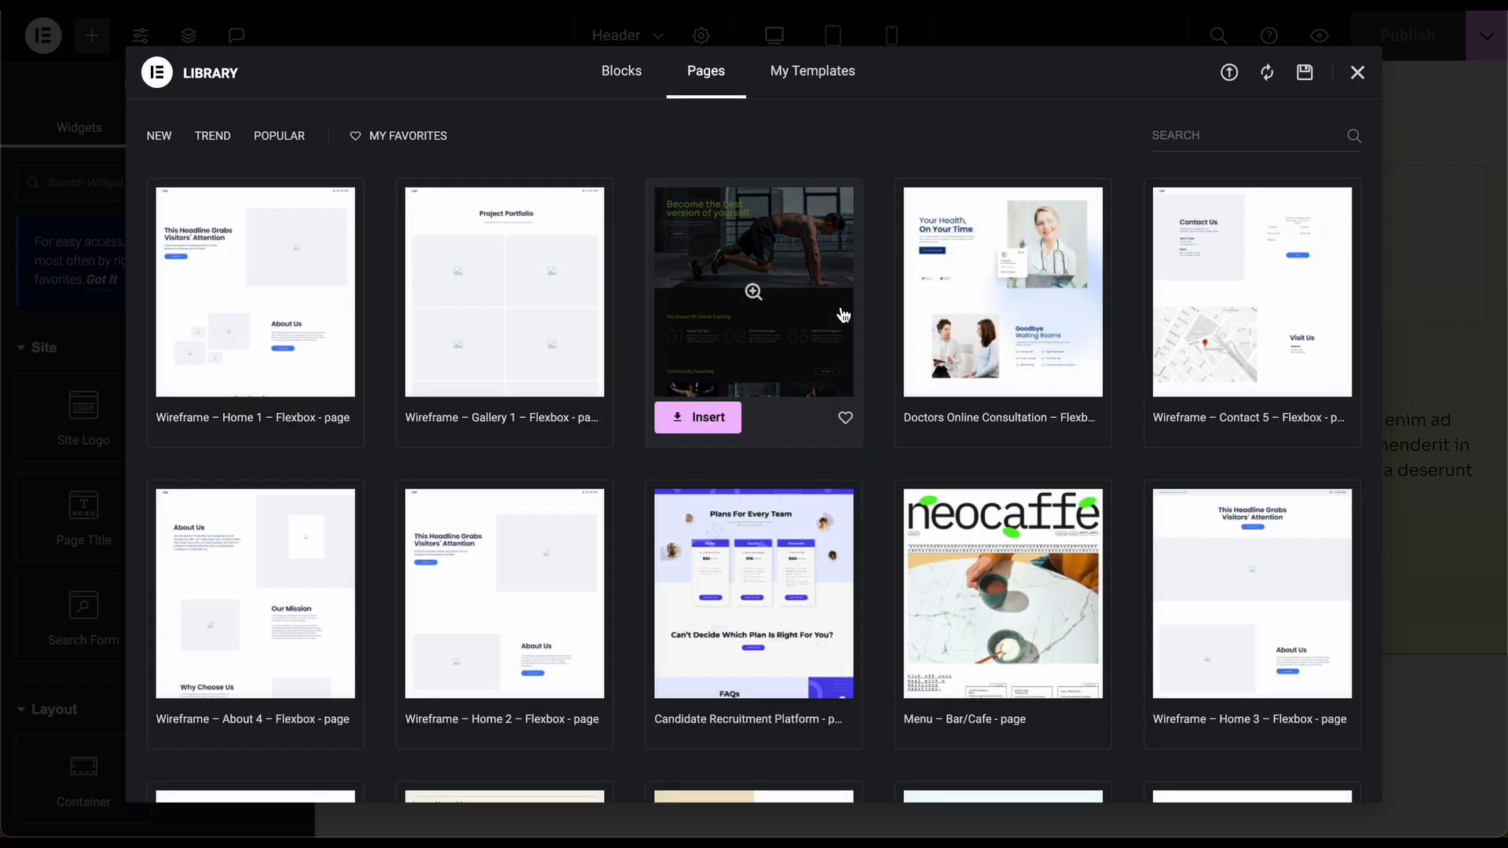
{"action": "scroll", "coordinate": [843, 315], "scroll_direction": "down", "scroll_amount": 9}
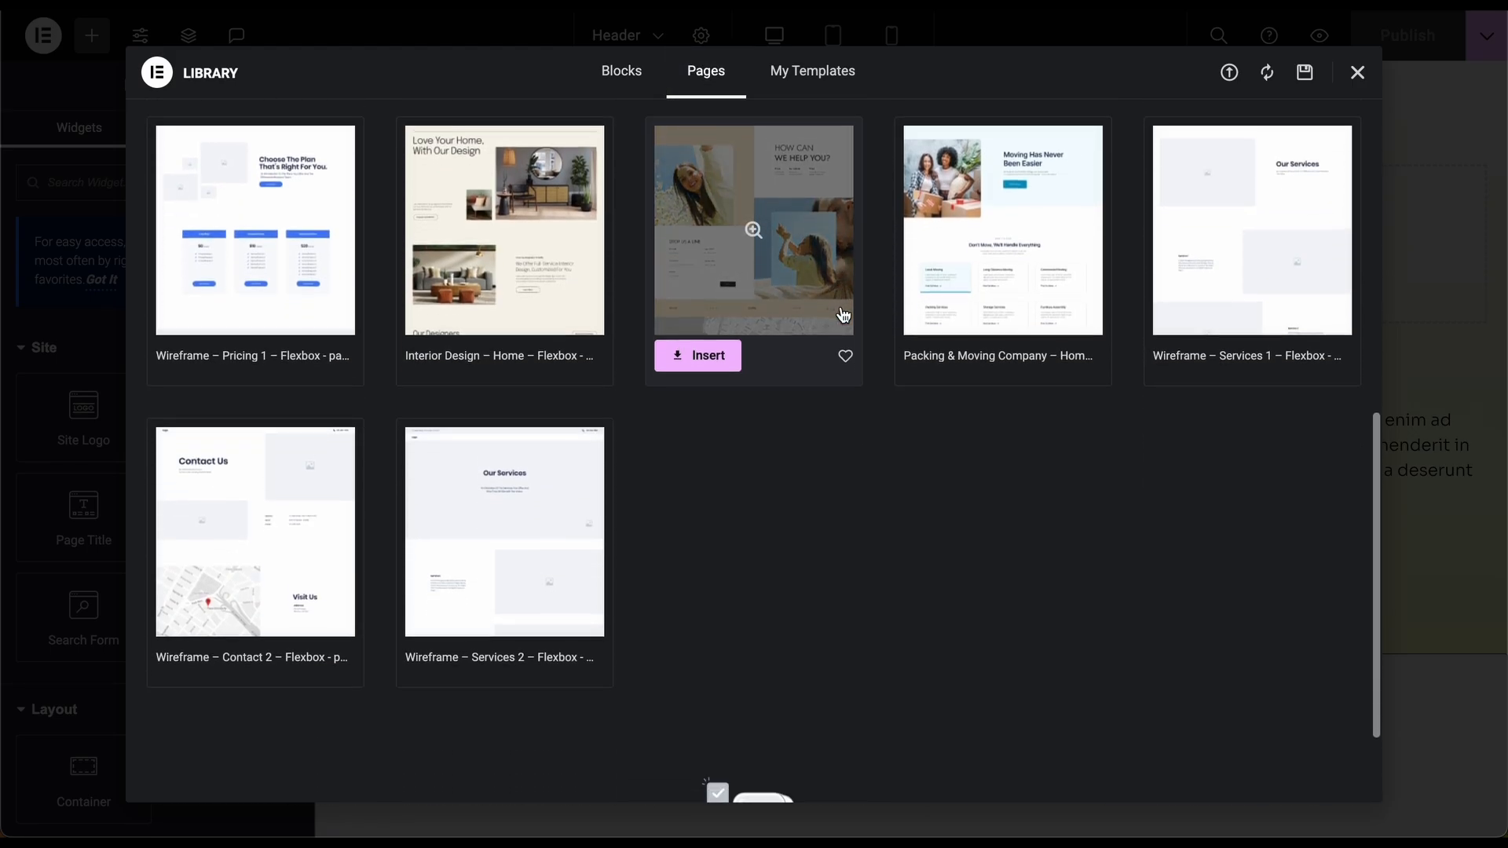
{"action": "scroll", "coordinate": [841, 311], "scroll_direction": "up", "scroll_amount": 10}
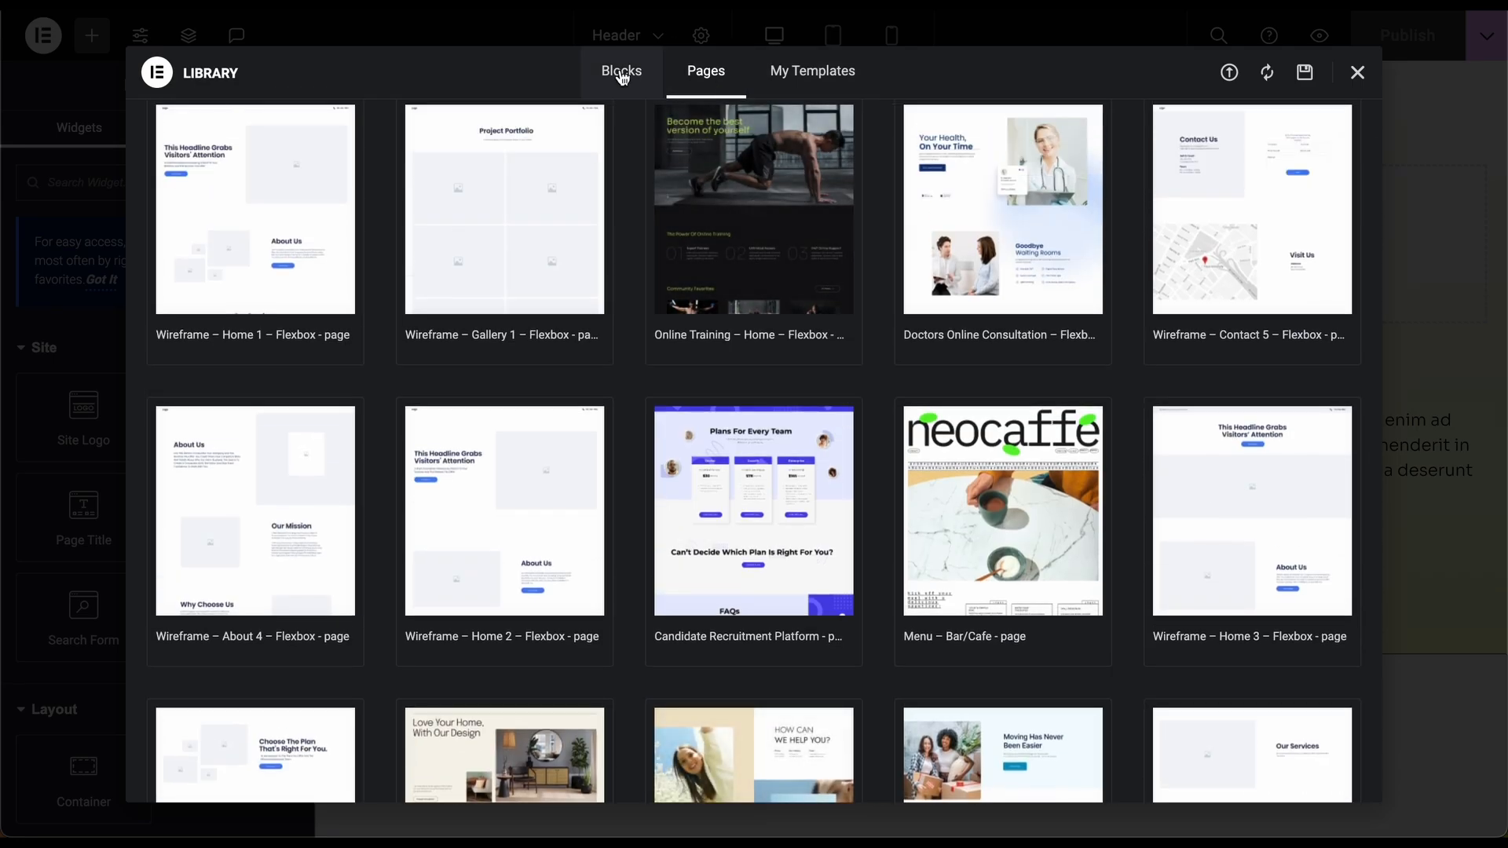
{"action": "left_click", "coordinate": [621, 74]}
{"action": "key", "text": "Escape"}
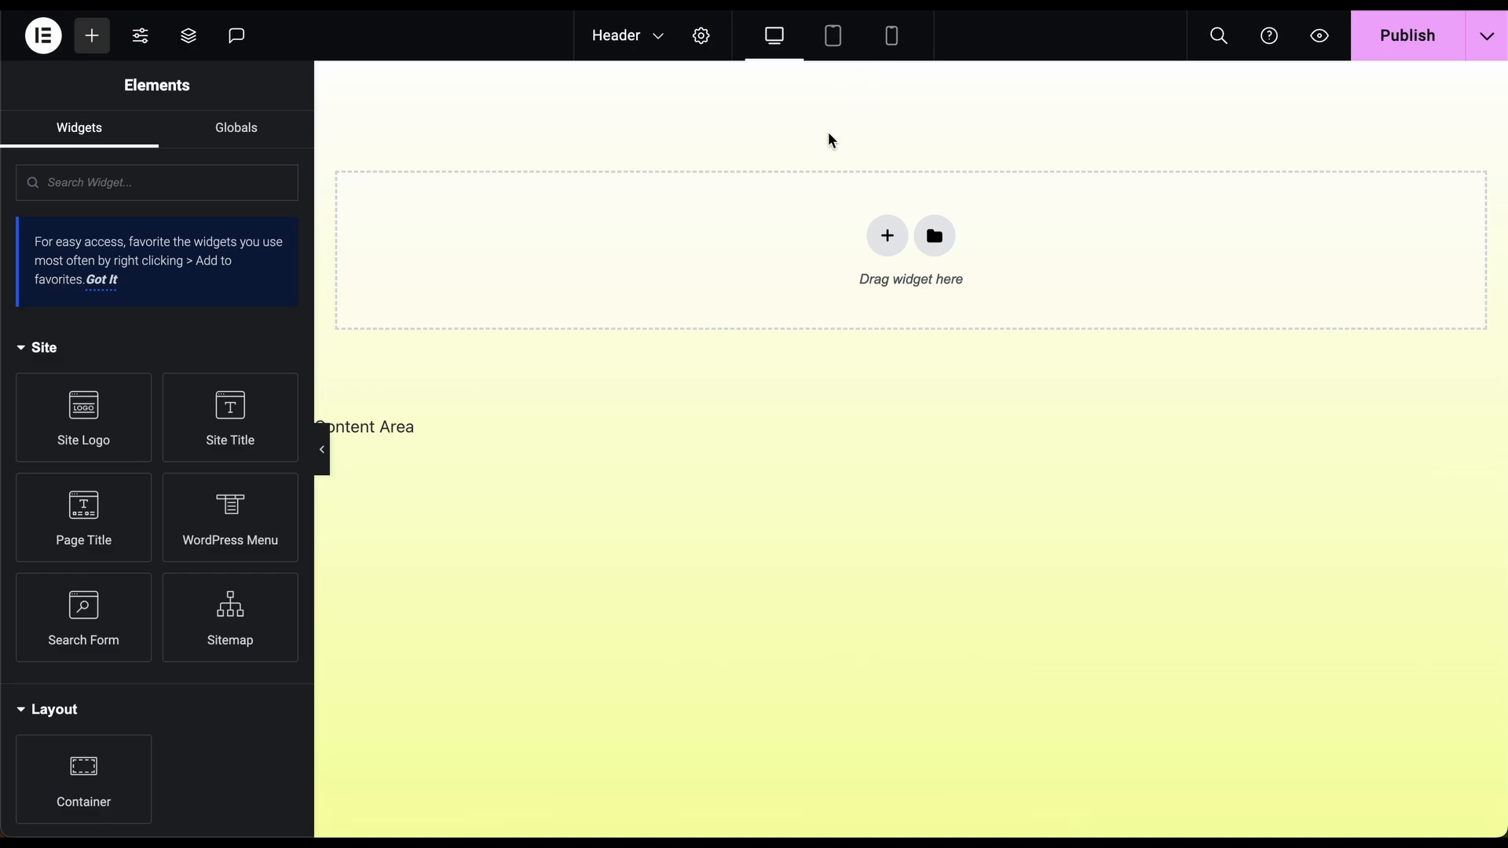
- Add a container with two equal columns to the empty Header template
{"action": "left_click", "coordinate": [662, 43]}
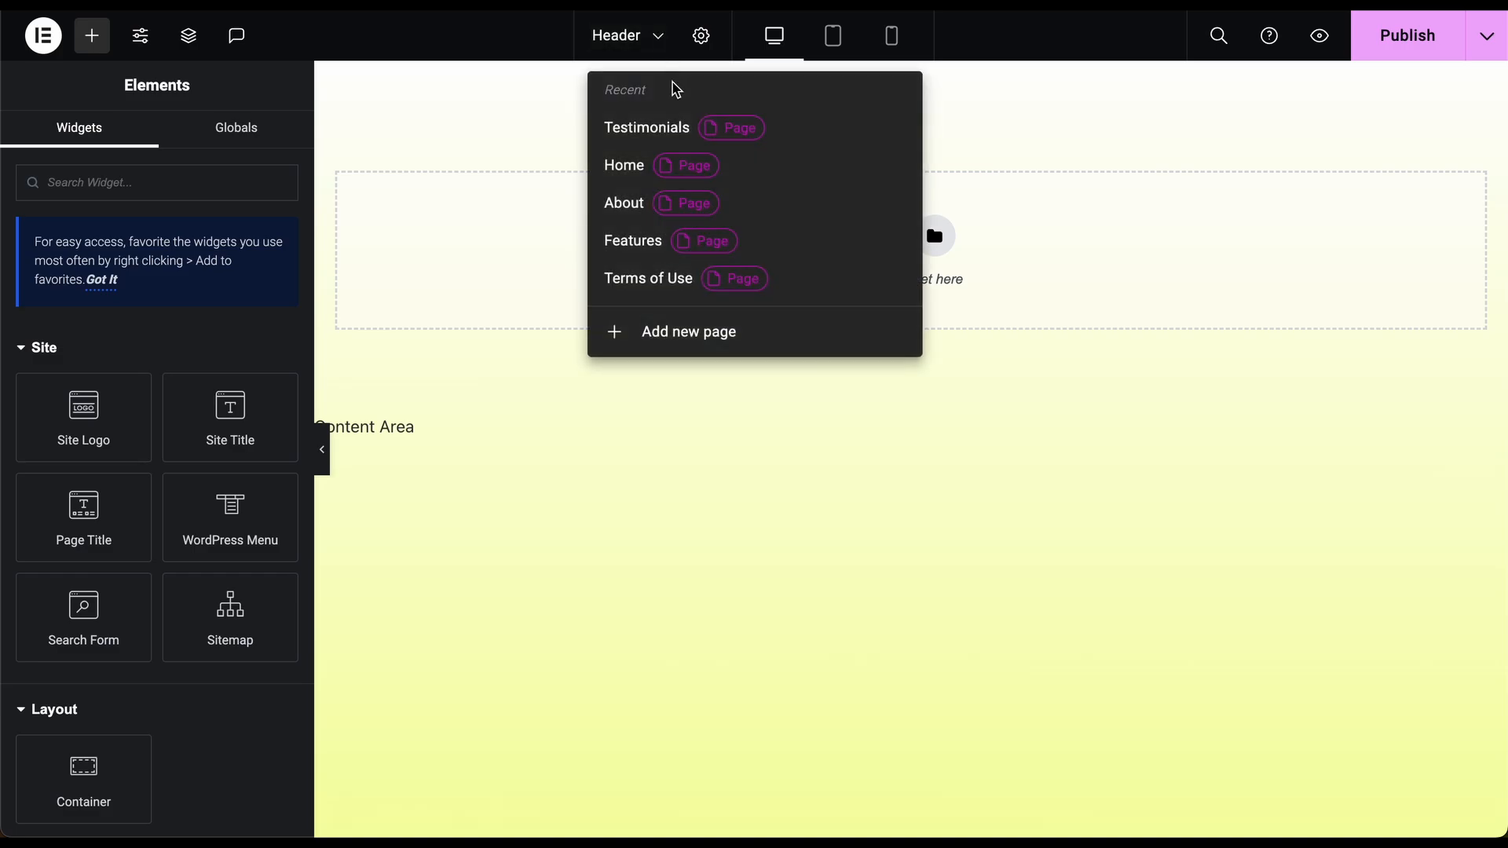
{"action": "left_click", "coordinate": [531, 128]}
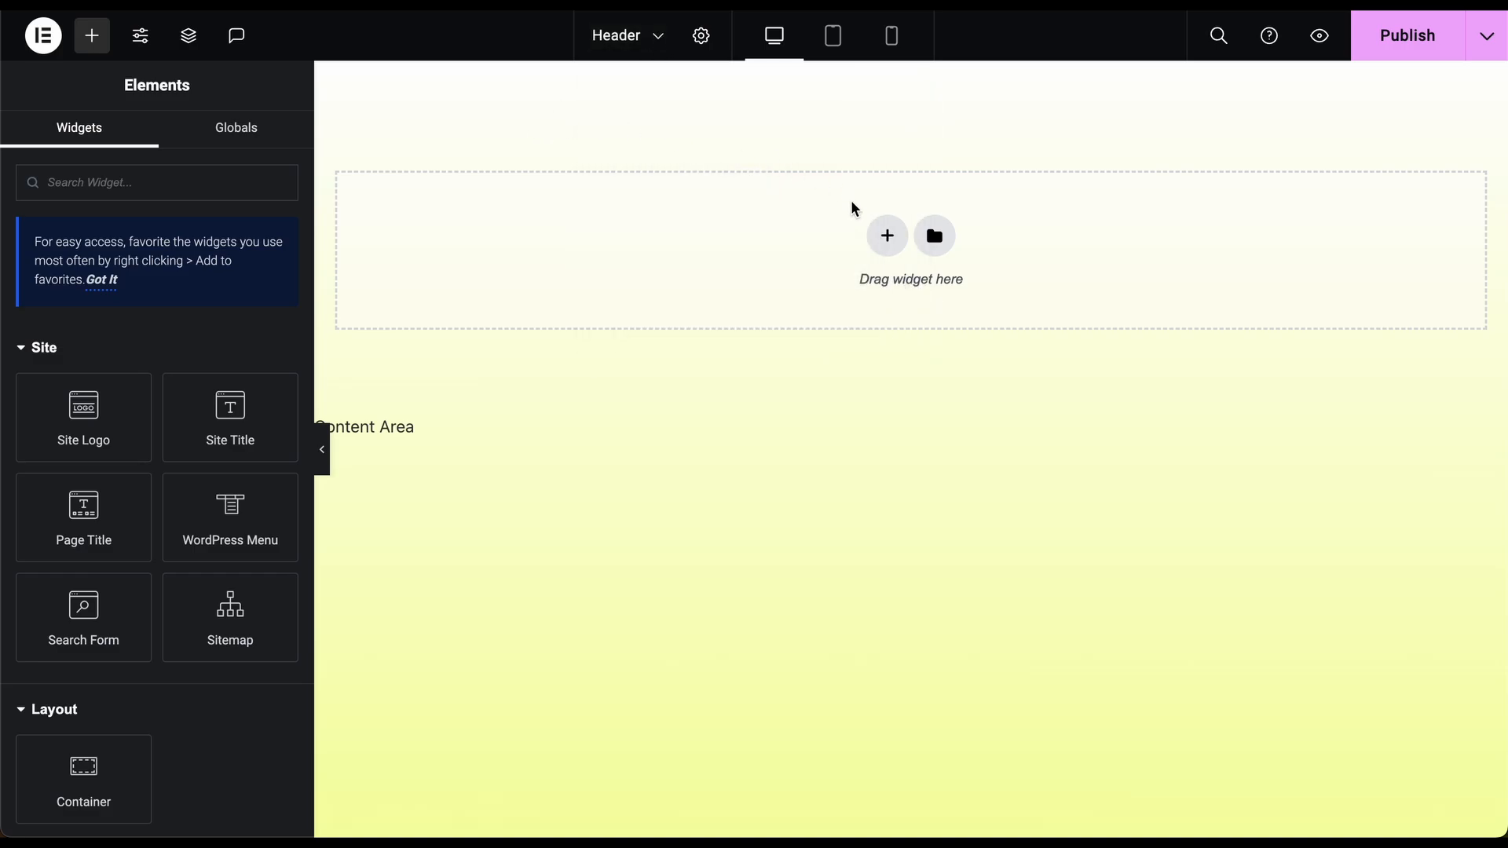
{"action": "left_click", "coordinate": [883, 234]}
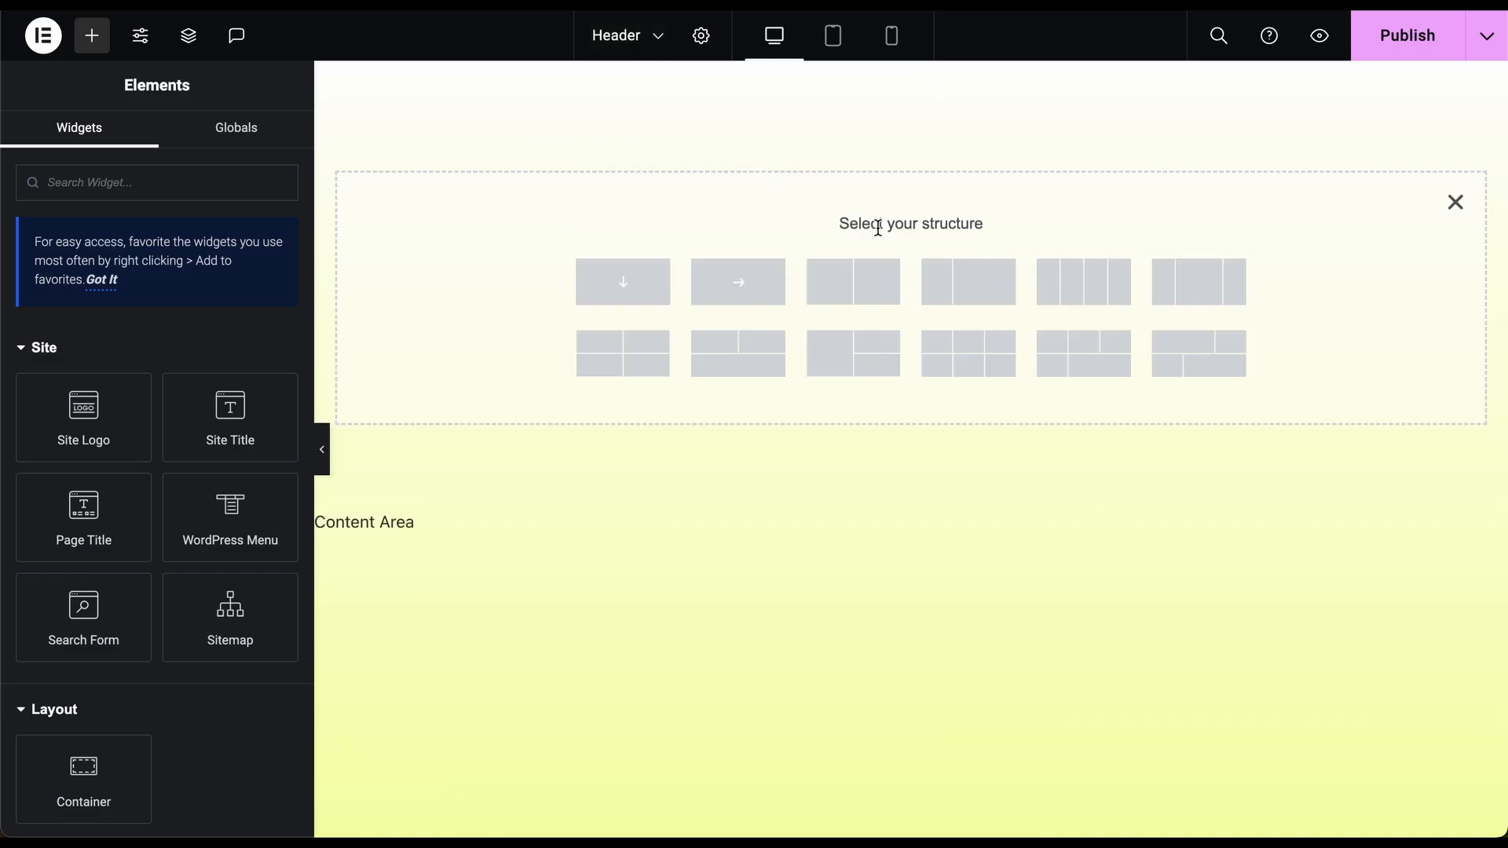
{"action": "left_click", "coordinate": [851, 285]}
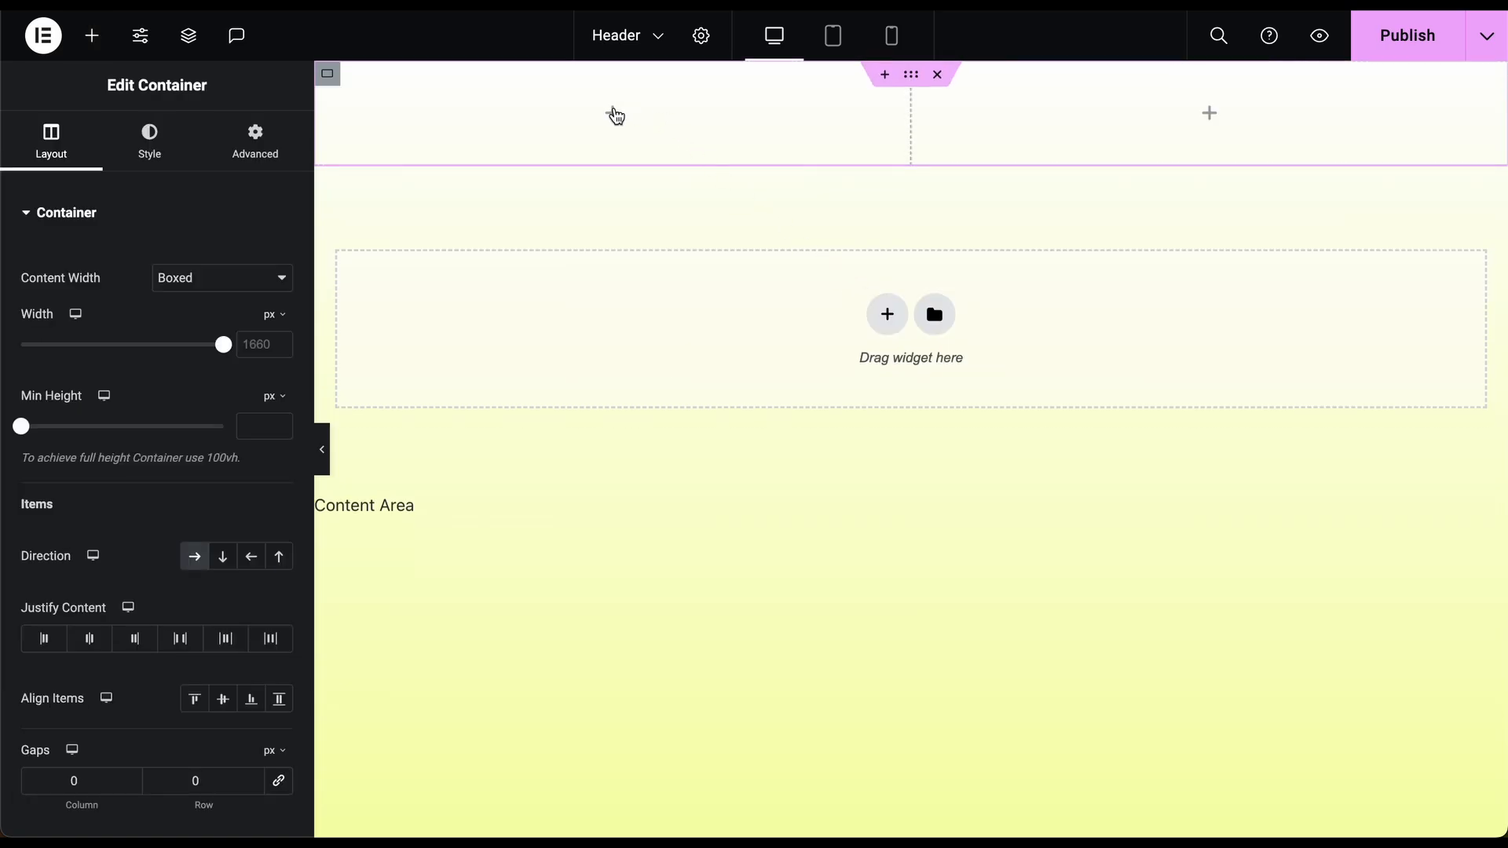
- Add a WordPress Menu widget to the header's left column and have it show the Main Menu
{"action": "left_click", "coordinate": [616, 114]}
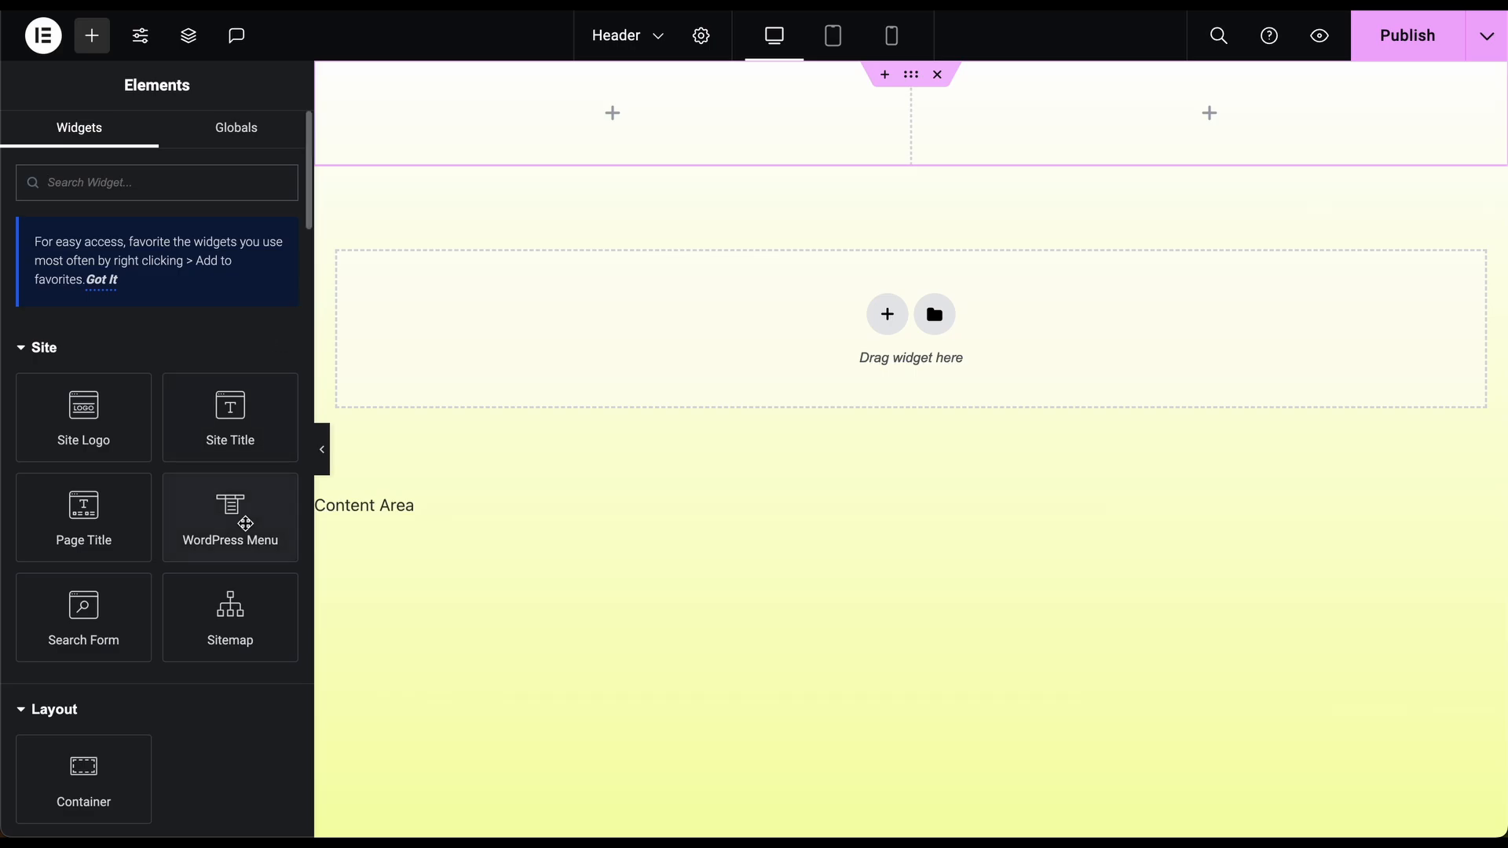
{"action": "left_click_drag", "start_coordinate": [243, 521], "coordinate": [613, 104]}
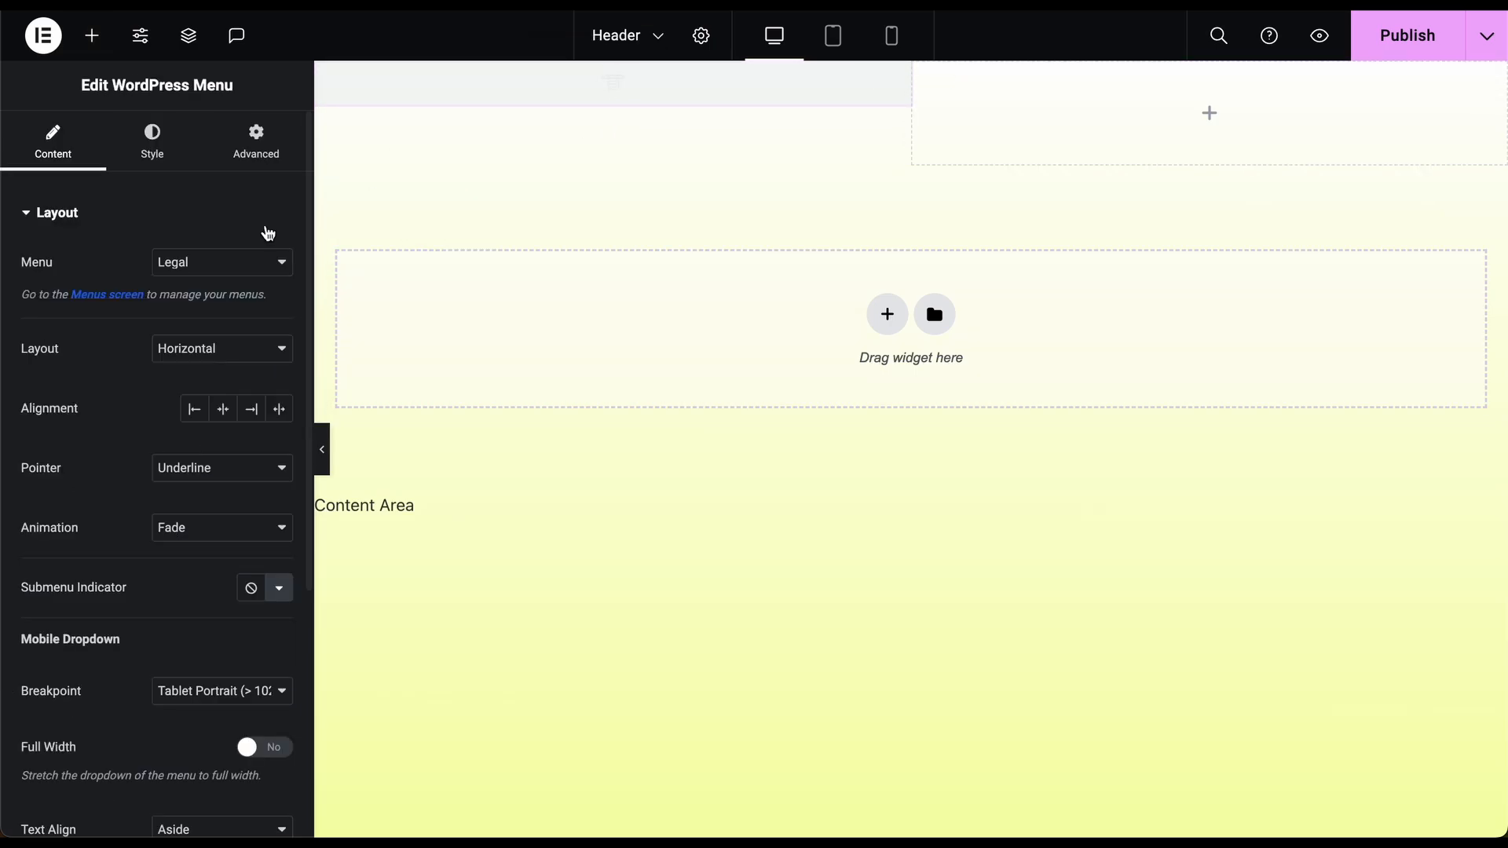
{"action": "left_click", "coordinate": [249, 269]}
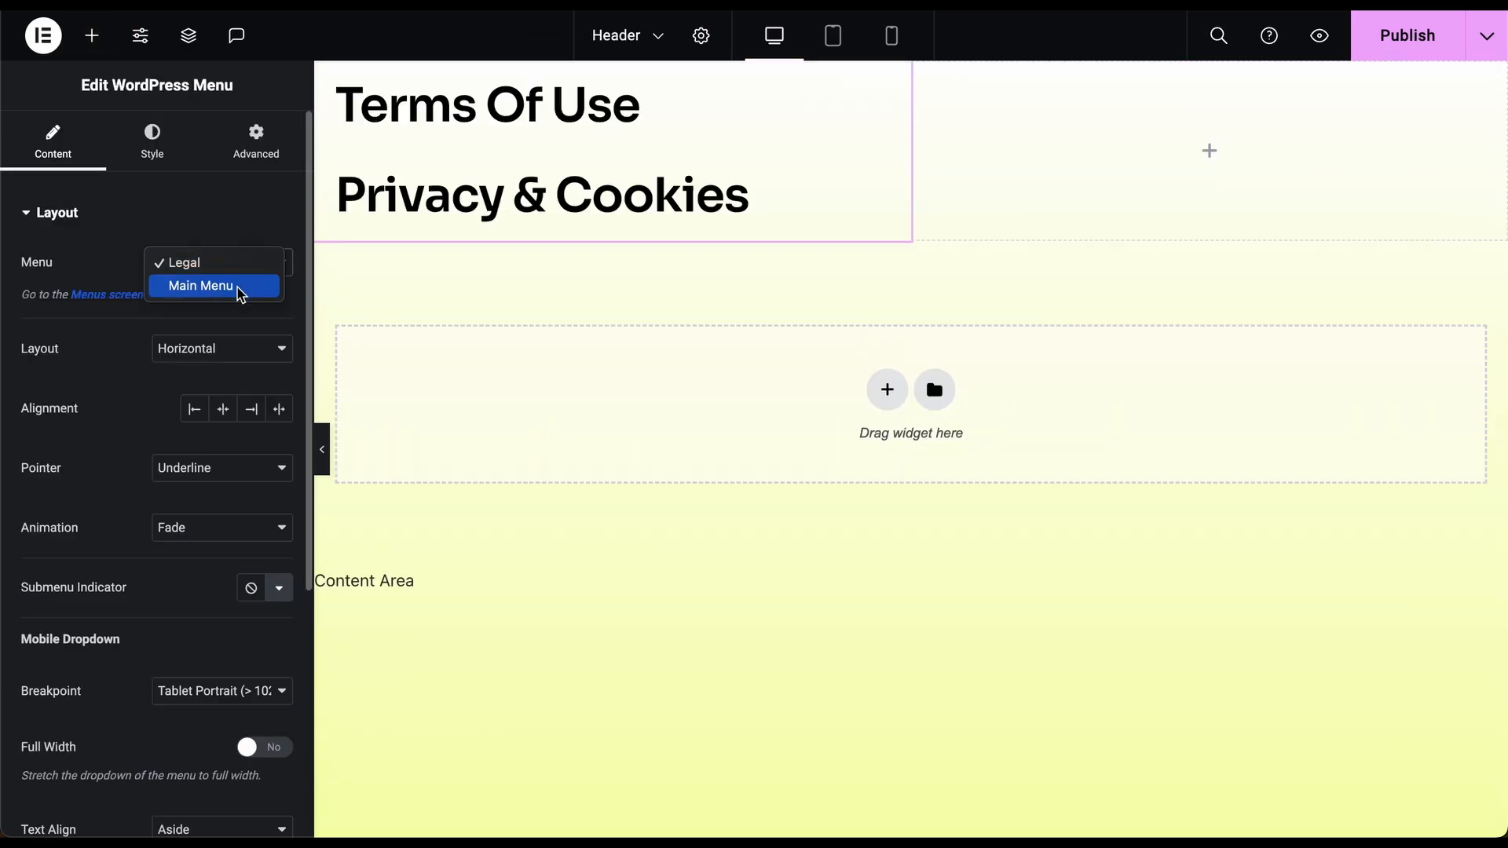
{"action": "left_click", "coordinate": [236, 286]}
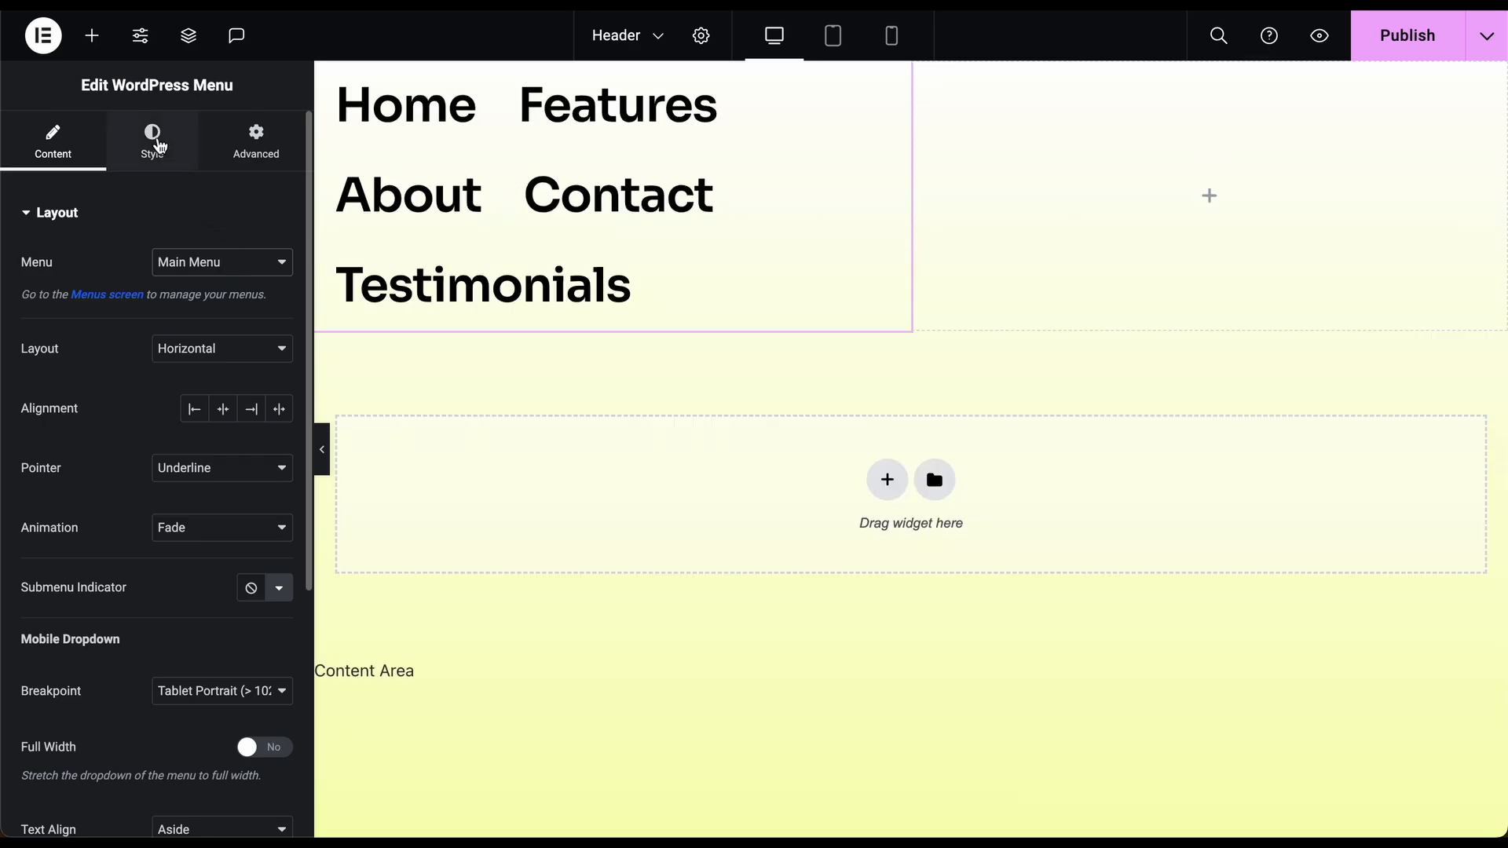
- Set the header menu's typography size to 16 px
{"action": "left_click", "coordinate": [152, 141]}
{"action": "left_click", "coordinate": [277, 262]}
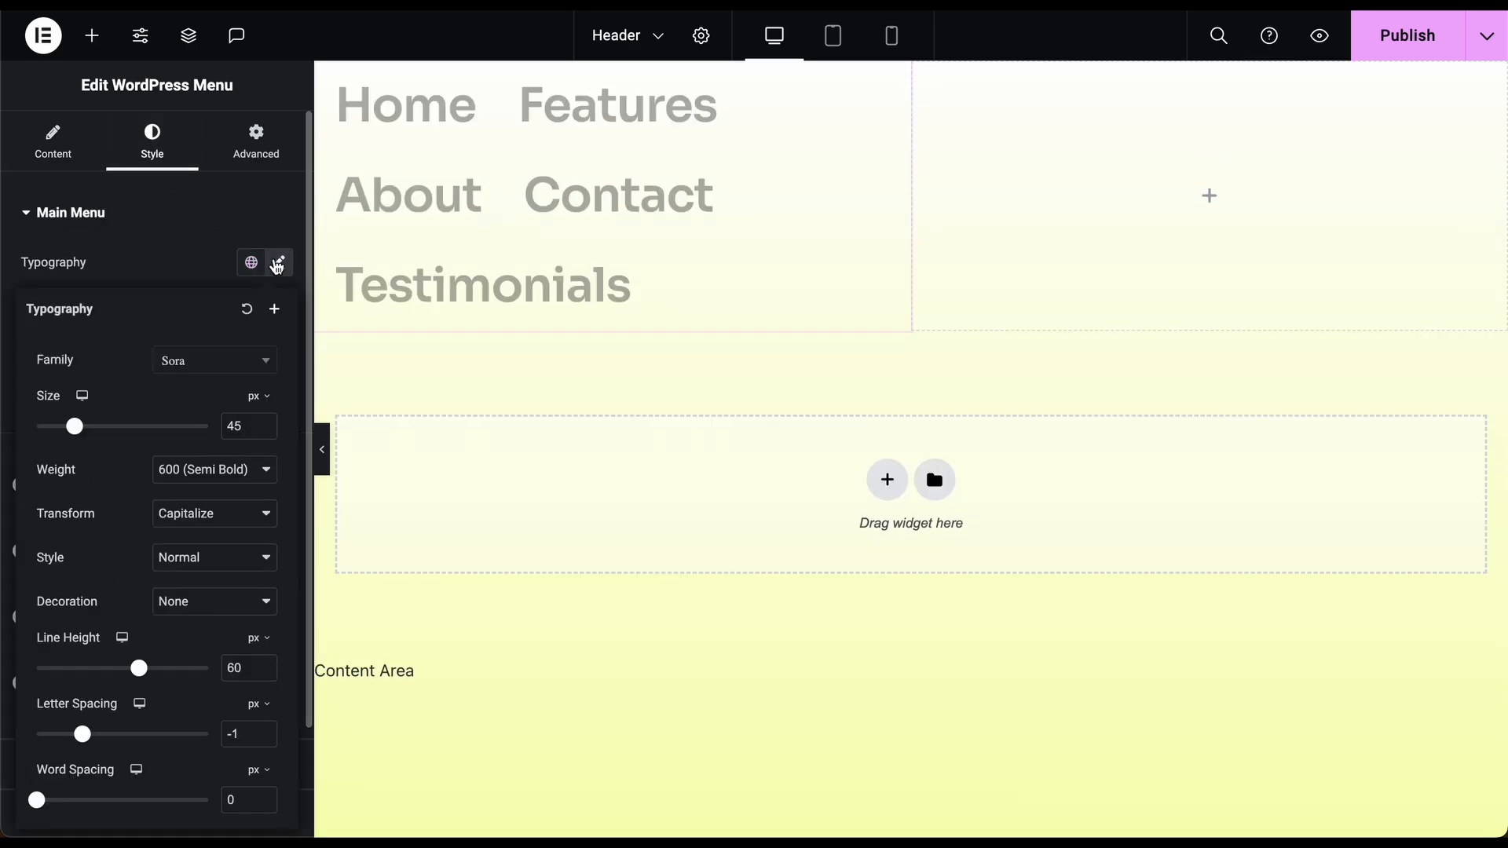
{"action": "left_click_drag", "start_coordinate": [76, 428], "coordinate": [51, 425]}
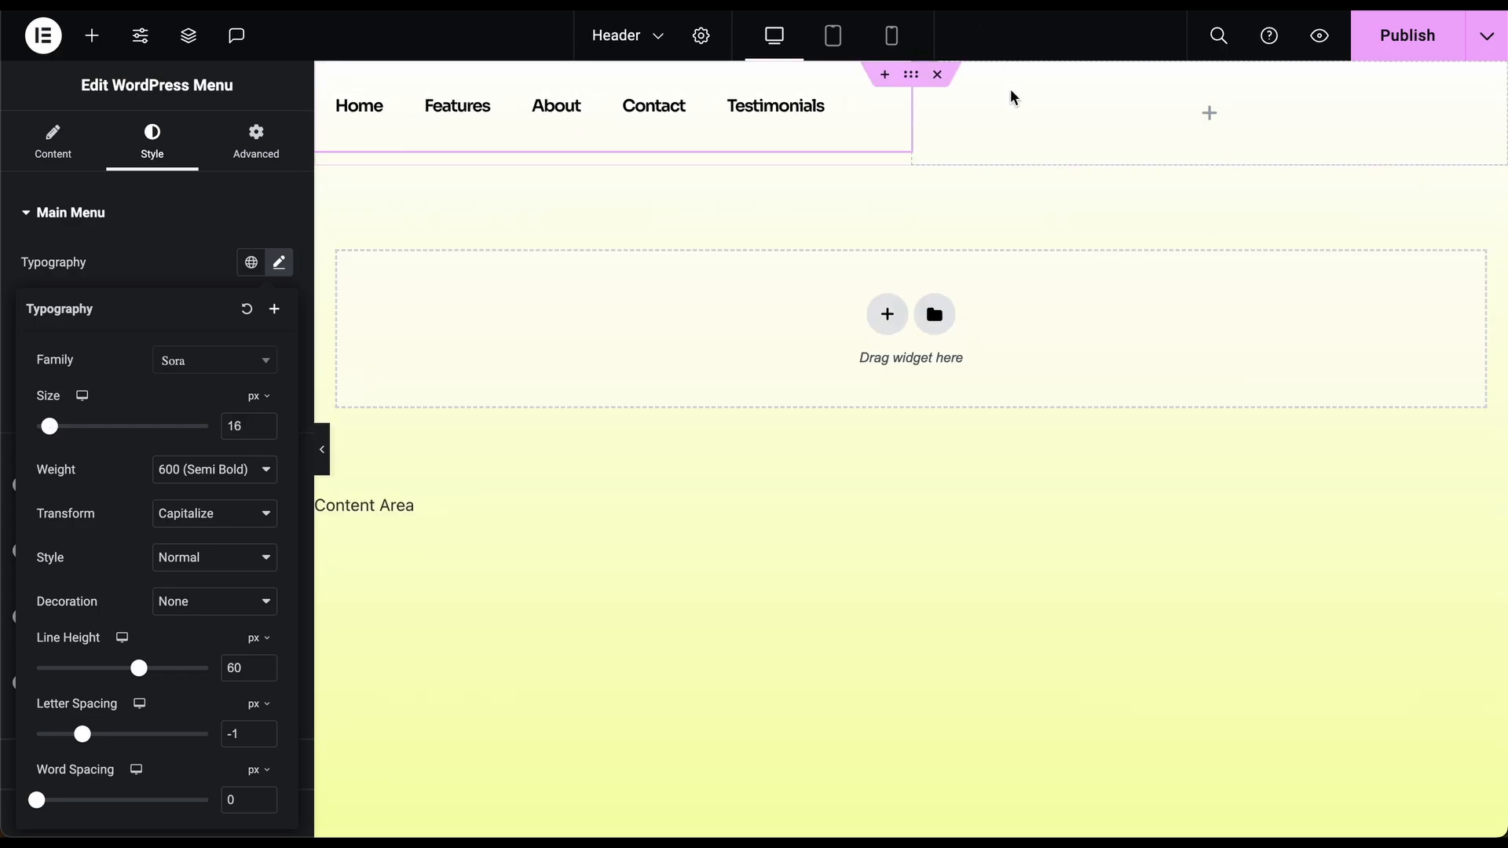
- Add a Button widget to the header's empty right column and align it to the right
{"action": "left_click", "coordinate": [1206, 113]}
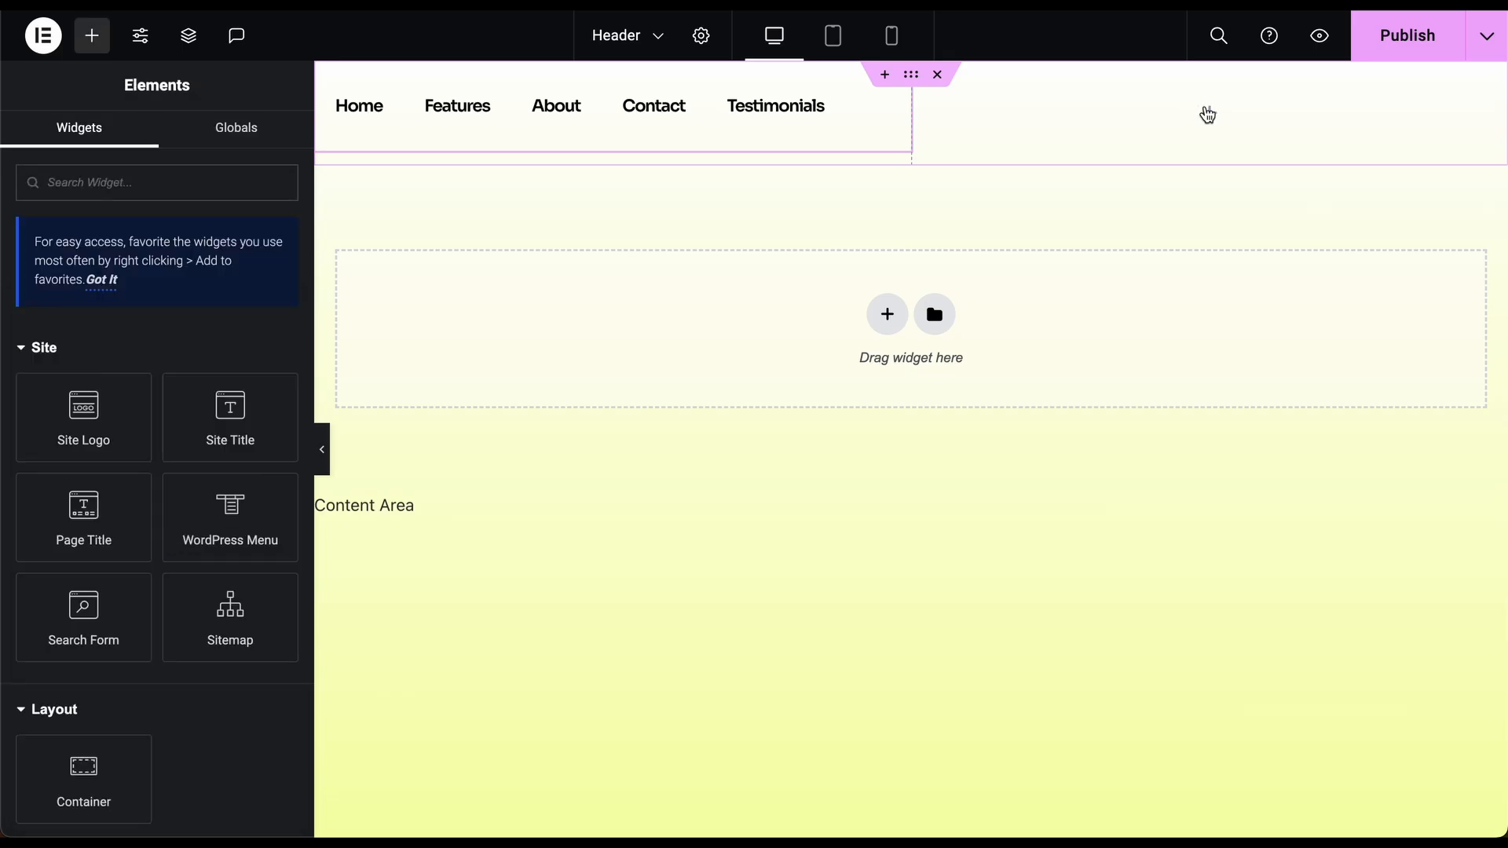
{"action": "scroll", "coordinate": [133, 509], "scroll_direction": "down", "scroll_amount": 5}
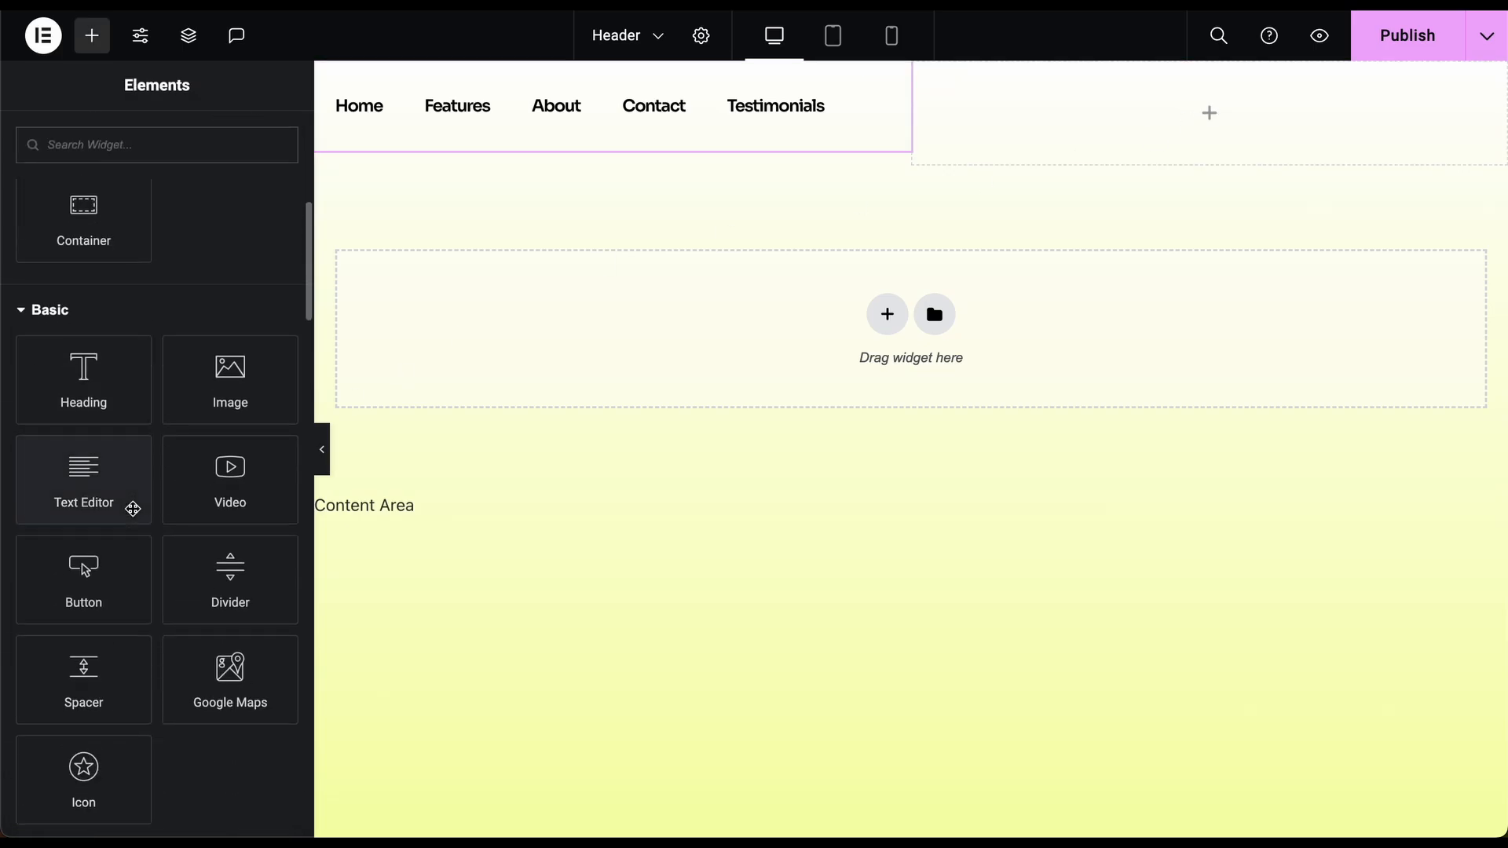
{"action": "left_click_drag", "start_coordinate": [87, 573], "coordinate": [1178, 118]}
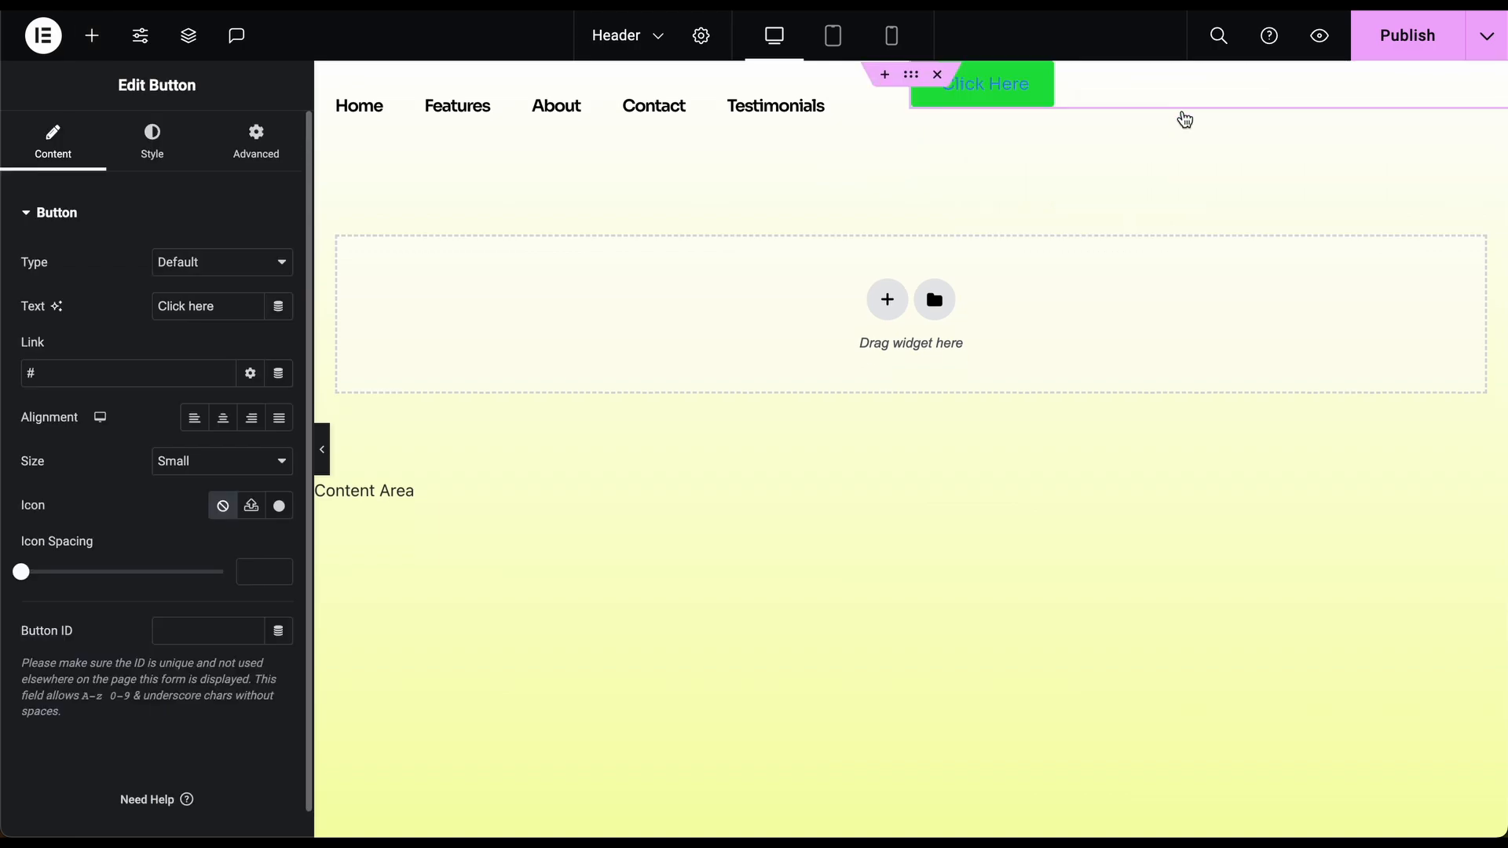
{"action": "left_click", "coordinate": [252, 418]}
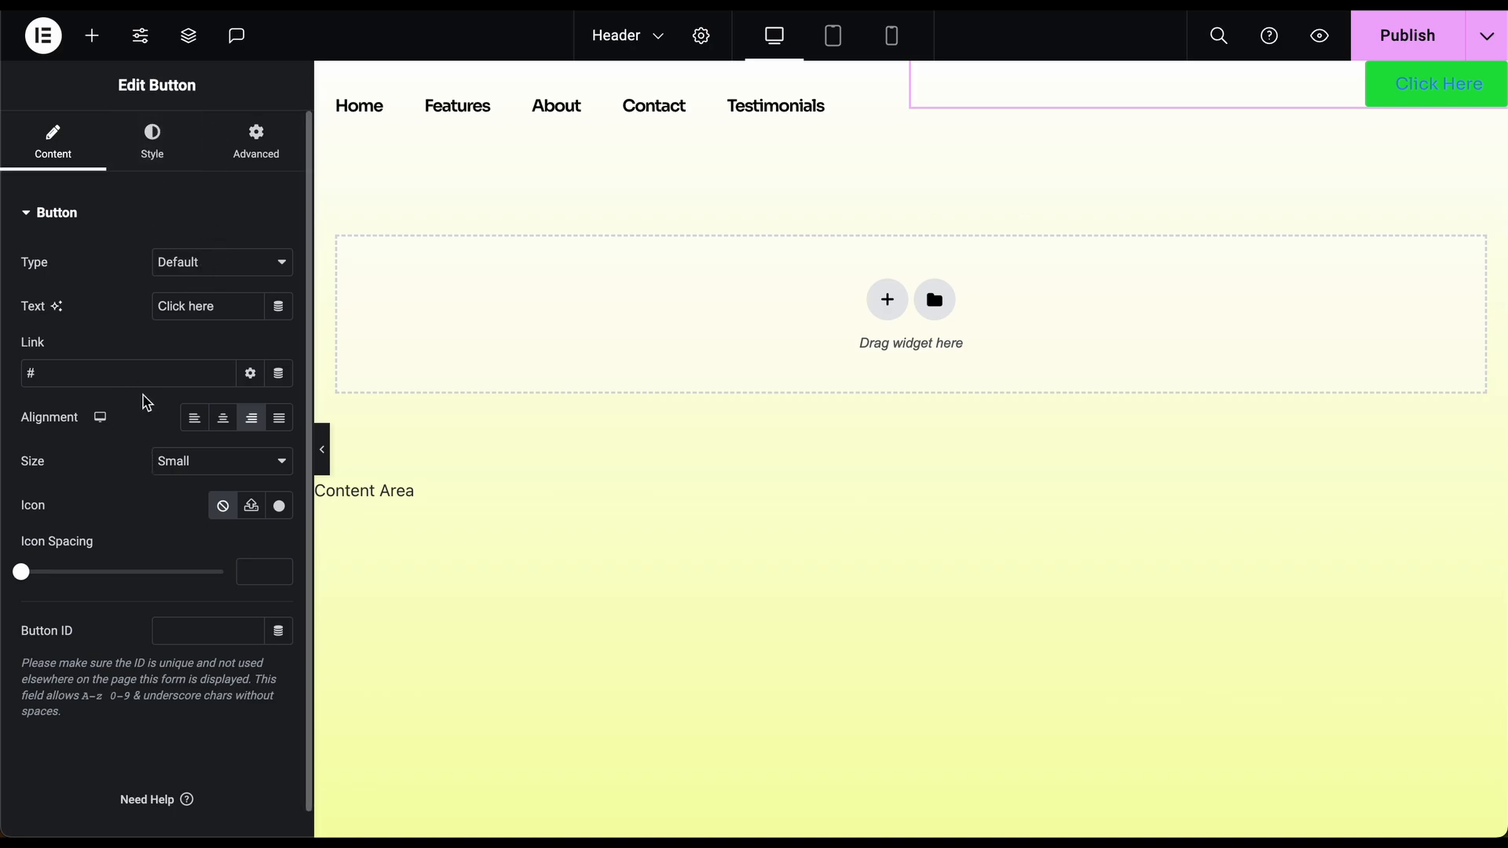
- Change the header button's text to "Download"
{"action": "scroll", "coordinate": [147, 377], "scroll_direction": "down", "scroll_amount": 1}
{"action": "scroll", "coordinate": [146, 377], "scroll_direction": "up", "scroll_amount": 1}
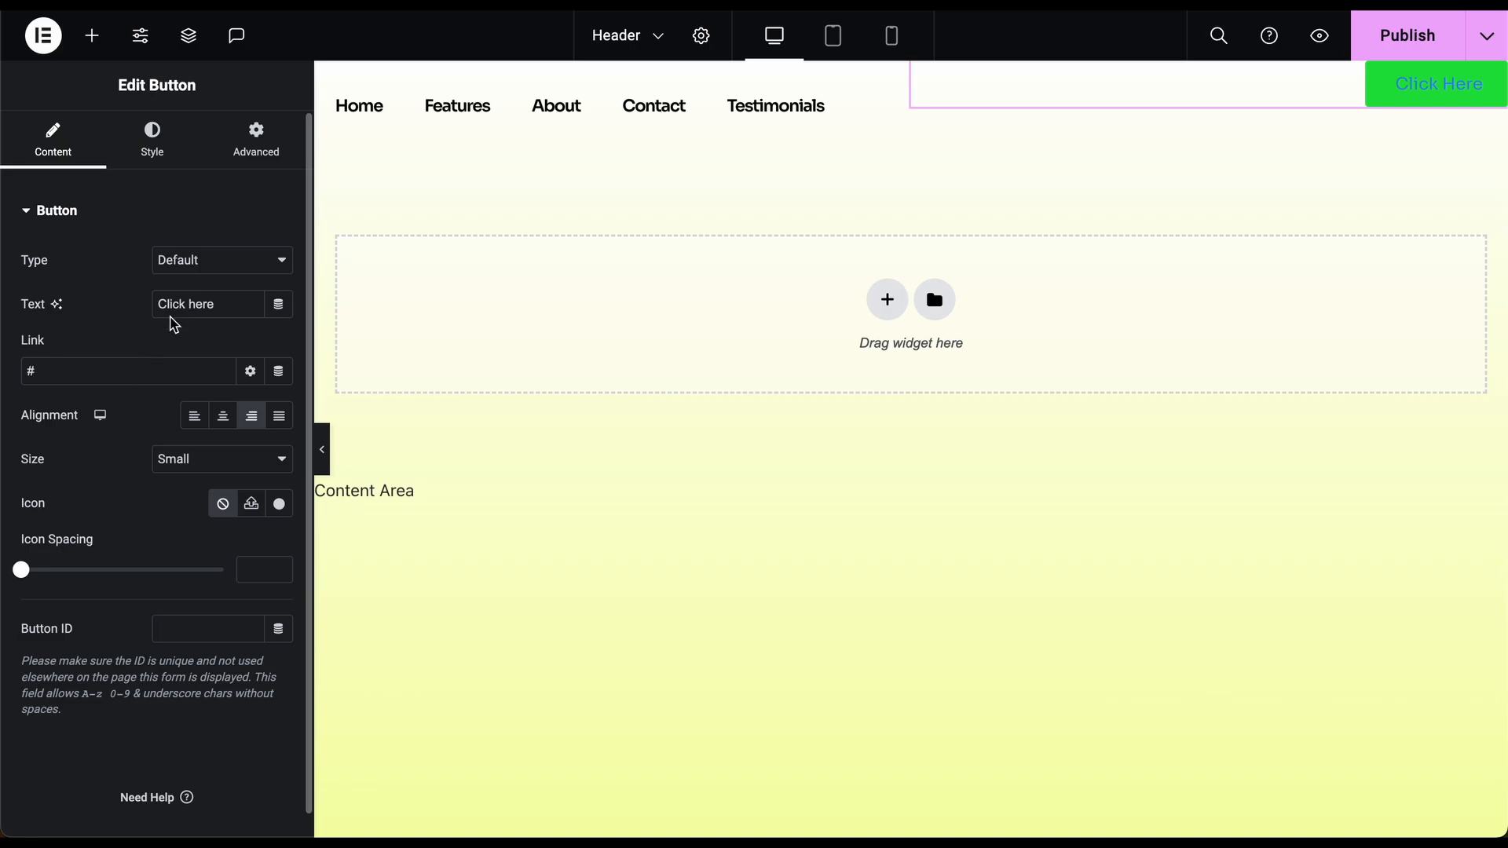
{"action": "left_click_drag", "start_coordinate": [224, 299], "coordinate": [147, 303]}
{"action": "type", "text": "D"}
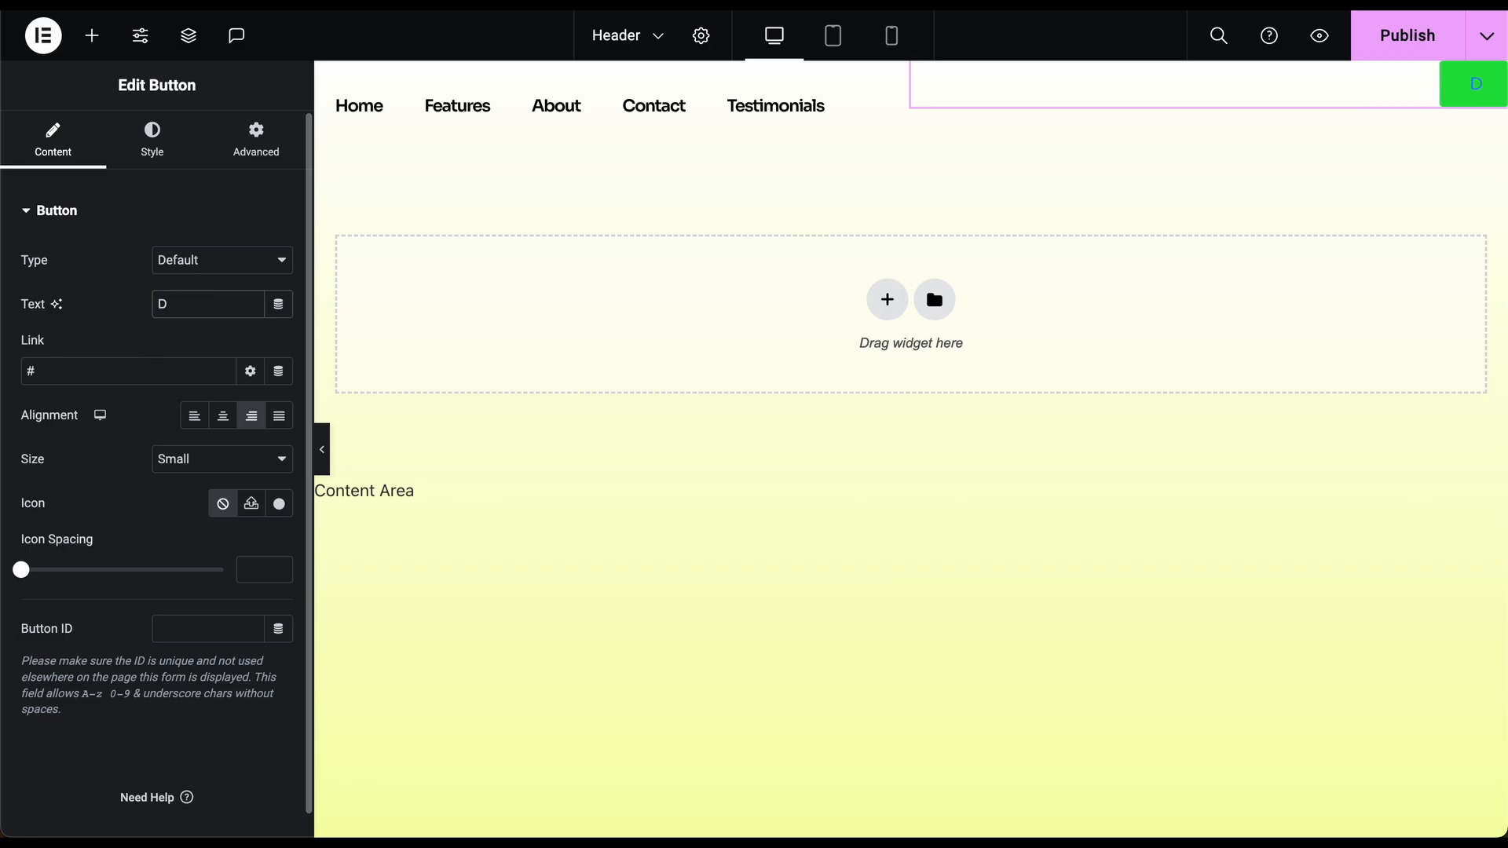
{"action": "type", "text": "ownload"}
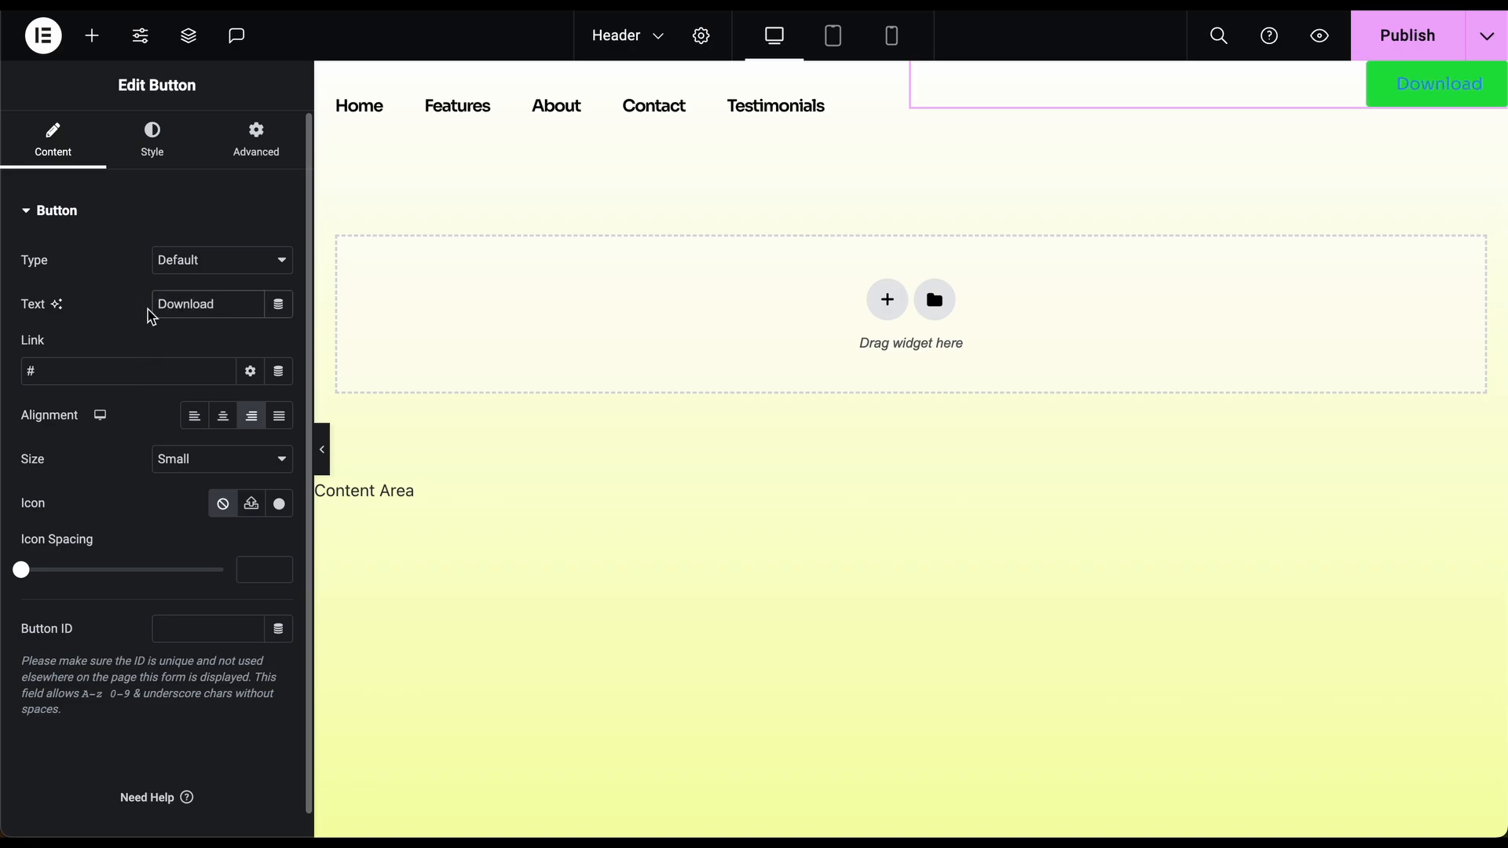
- Set the Download button's normal text color to white, #FFFFFF
{"action": "left_click", "coordinate": [151, 141]}
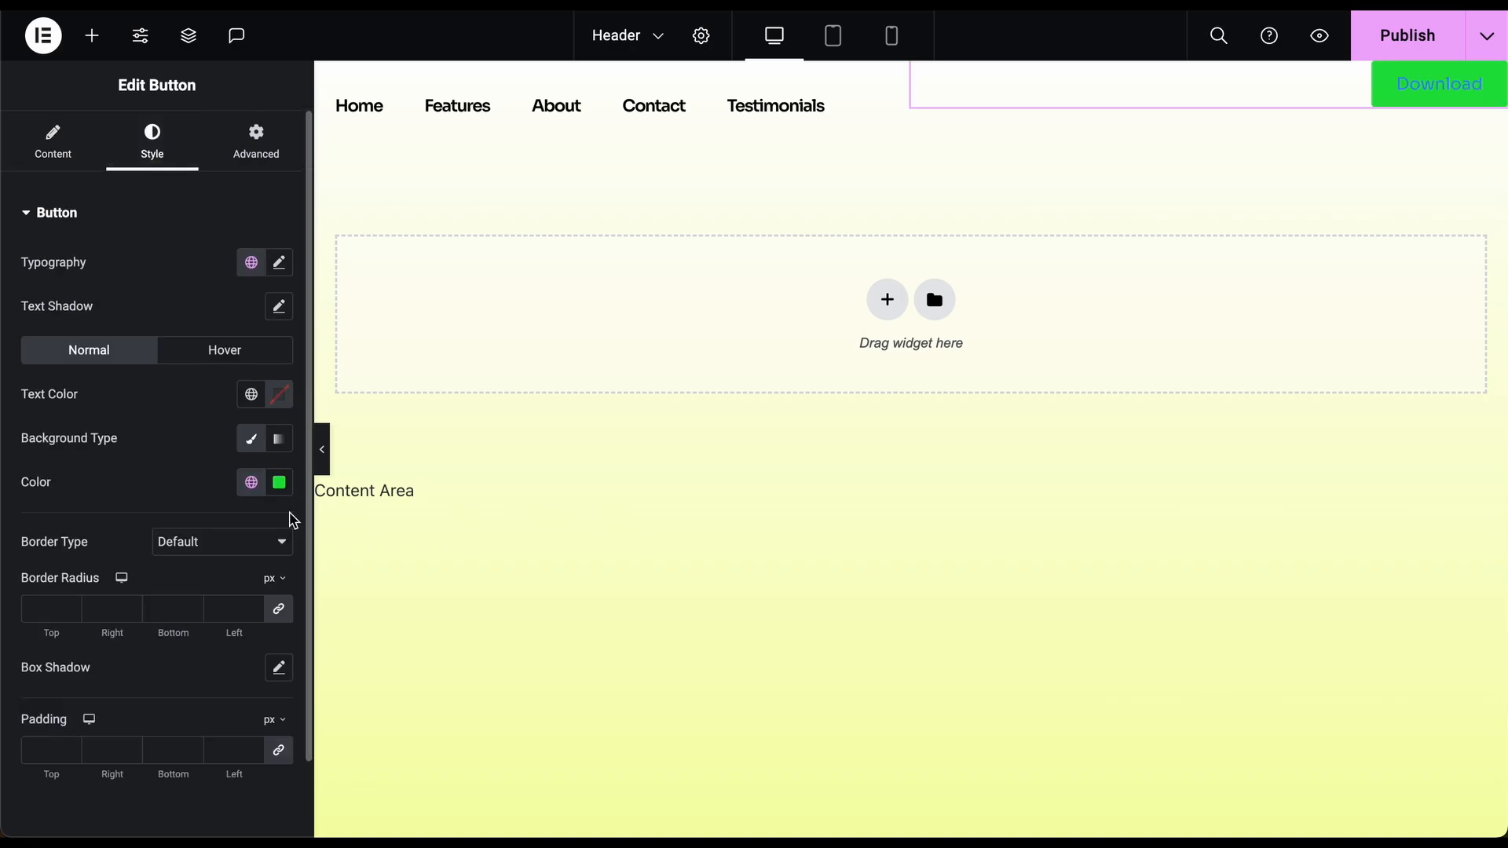
{"action": "scroll", "coordinate": [292, 520], "scroll_direction": "down", "scroll_amount": 1}
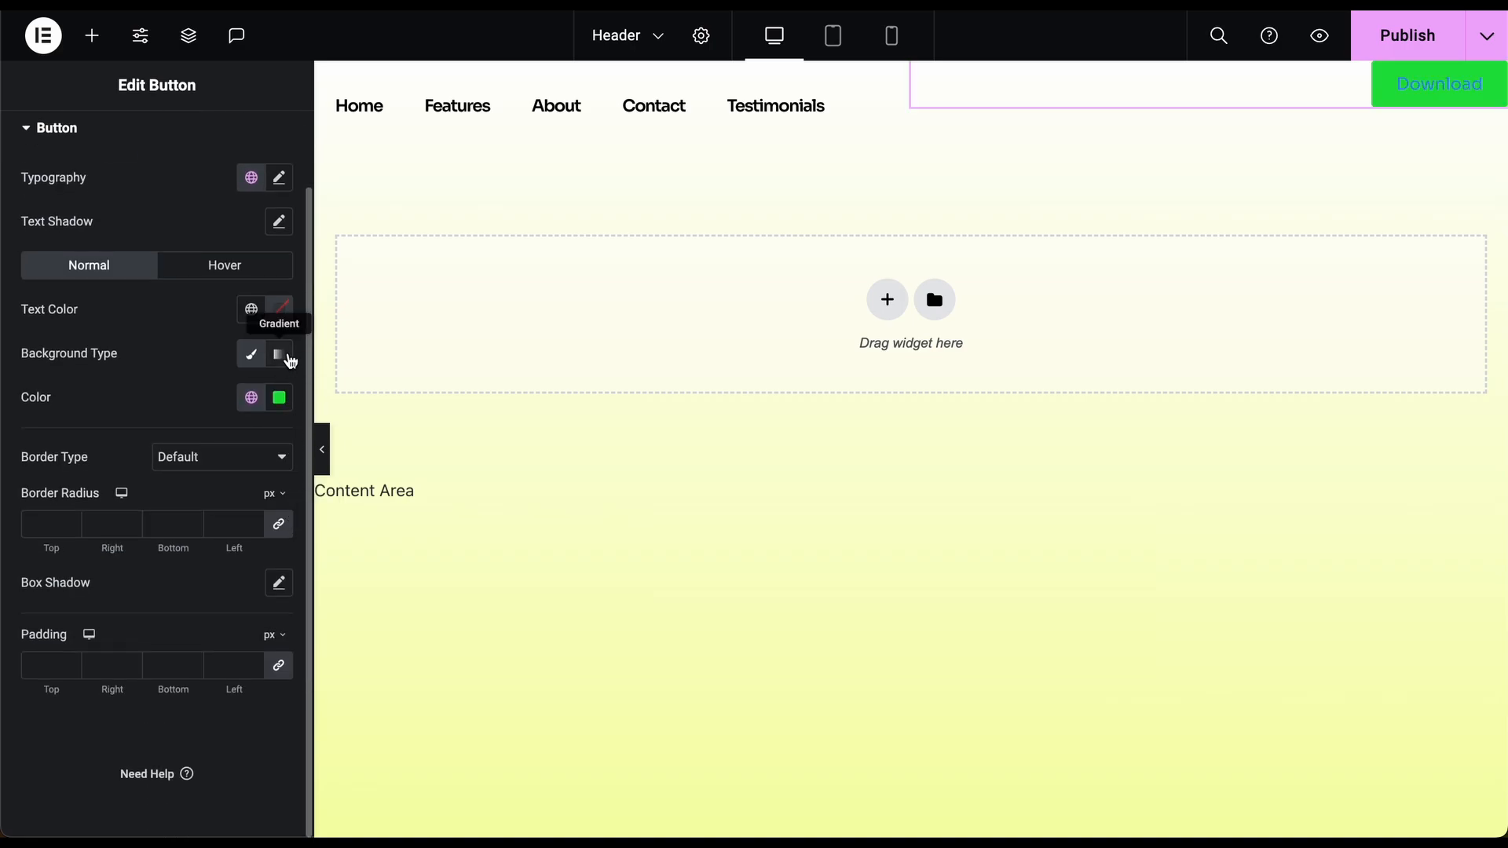
{"action": "left_click", "coordinate": [279, 310]}
{"action": "left_click_drag", "start_coordinate": [254, 517], "coordinate": [149, 386]}
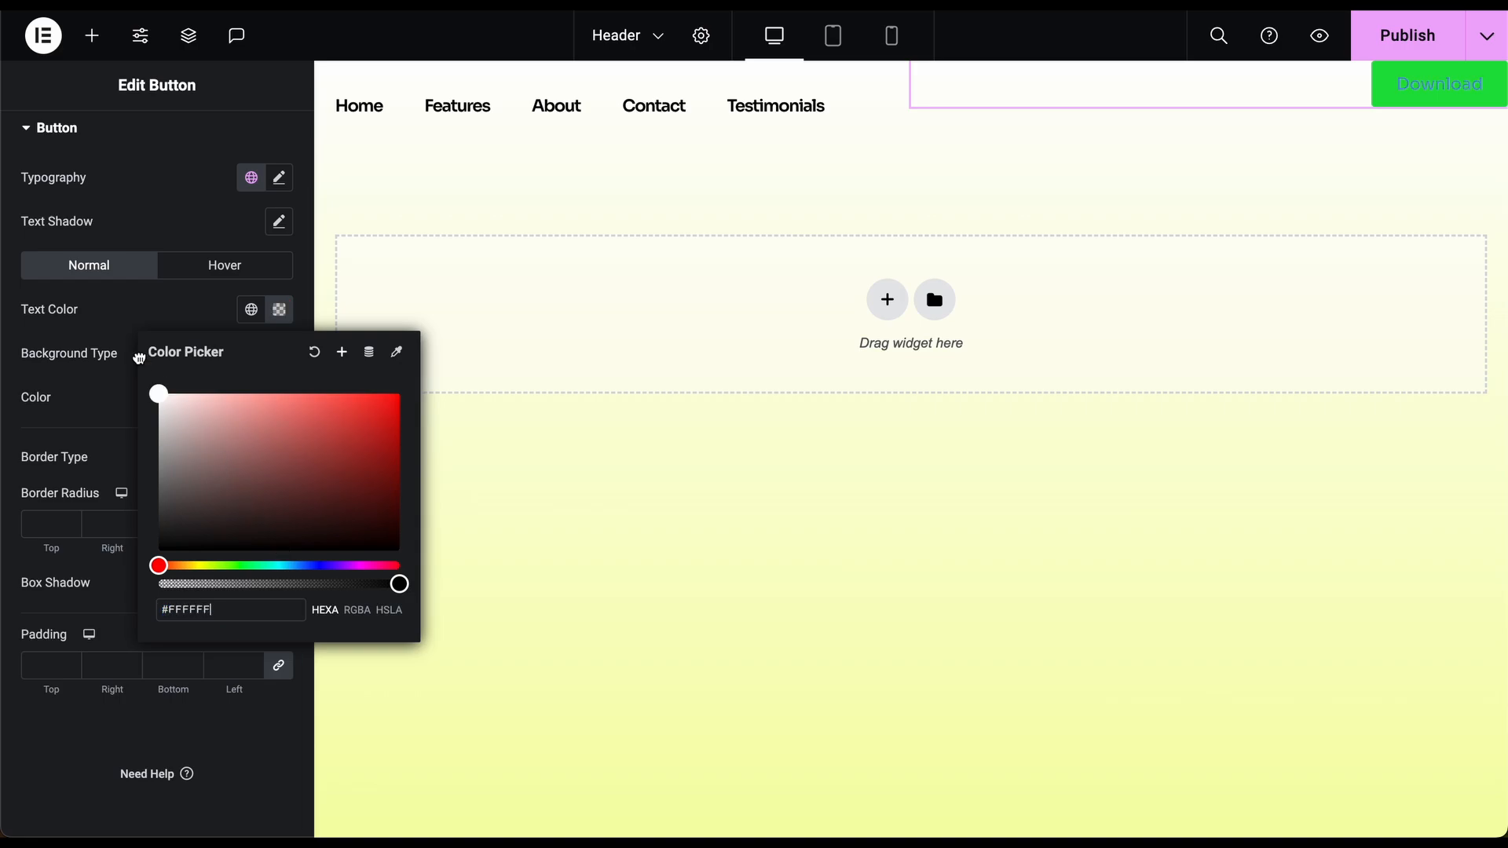
{"action": "left_click", "coordinate": [214, 195]}
{"action": "scroll", "coordinate": [214, 195], "scroll_direction": "up", "scroll_amount": 1}
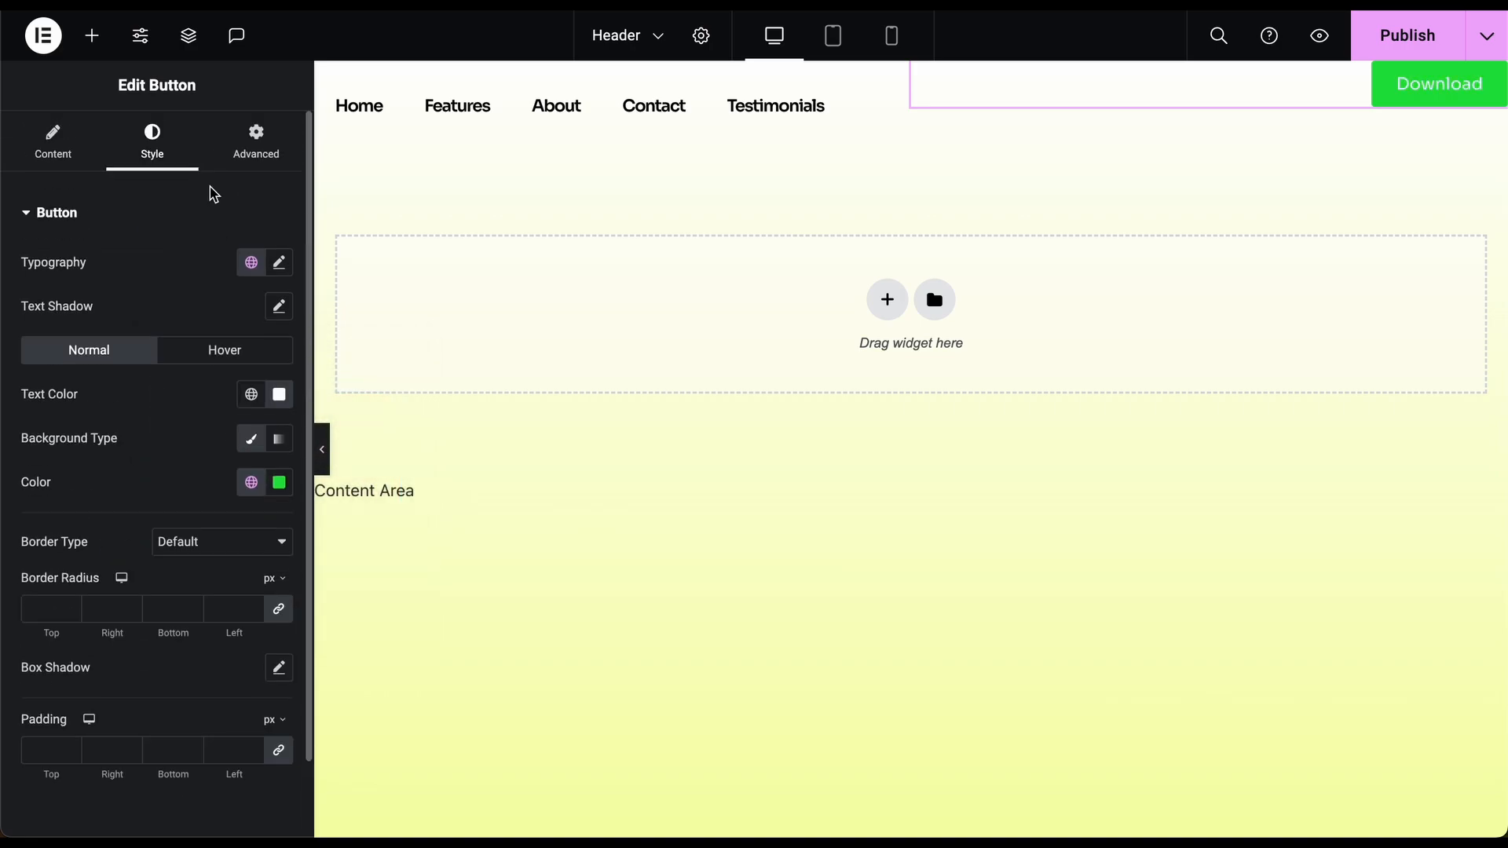
- Give the Download button a right margin of 12 px, independent of its other margins
{"action": "left_click", "coordinate": [256, 141]}
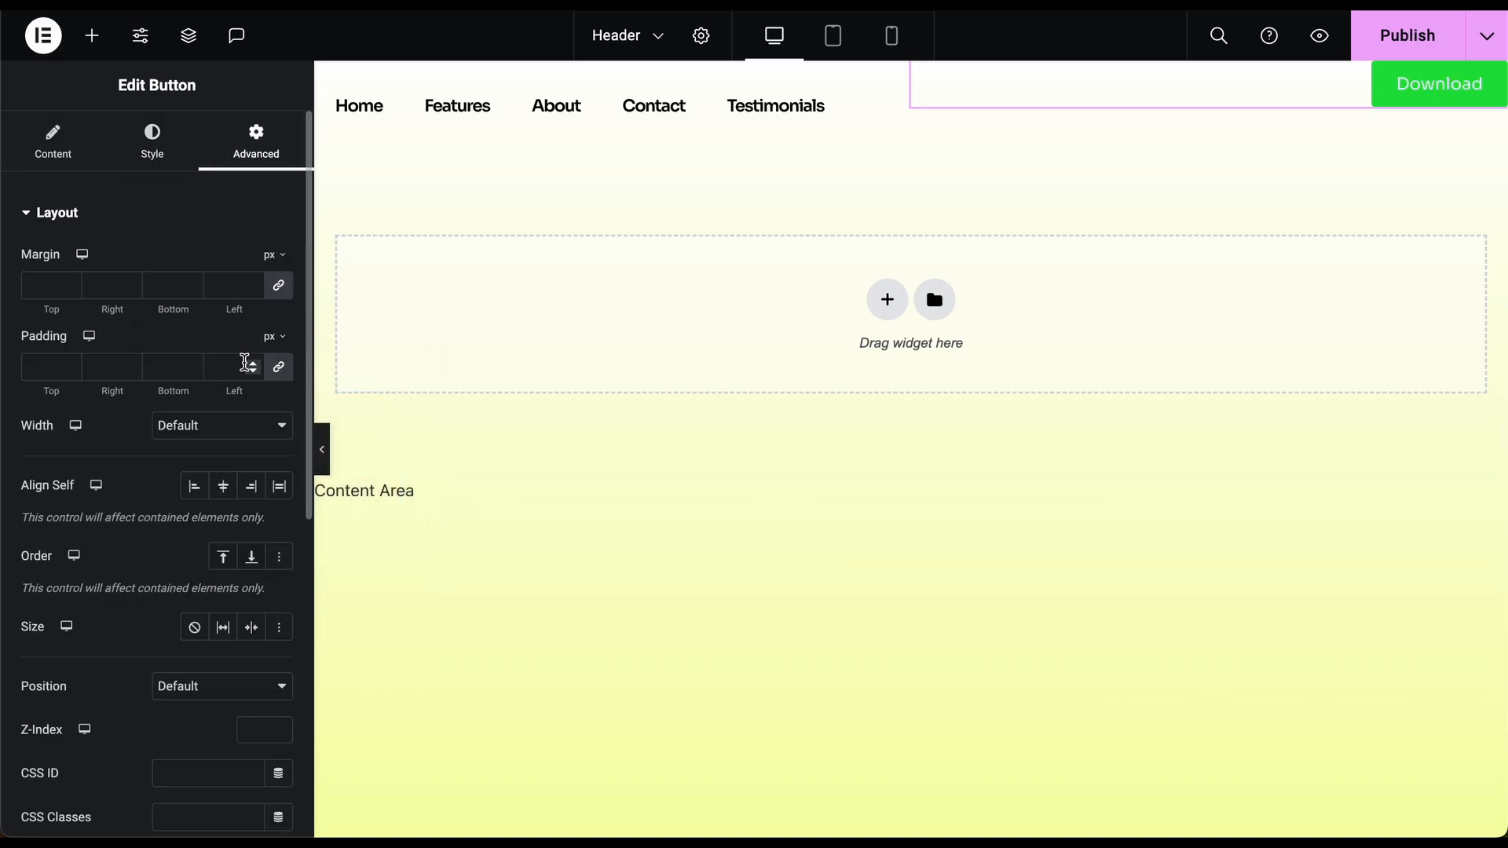
{"action": "left_click", "coordinate": [256, 288]}
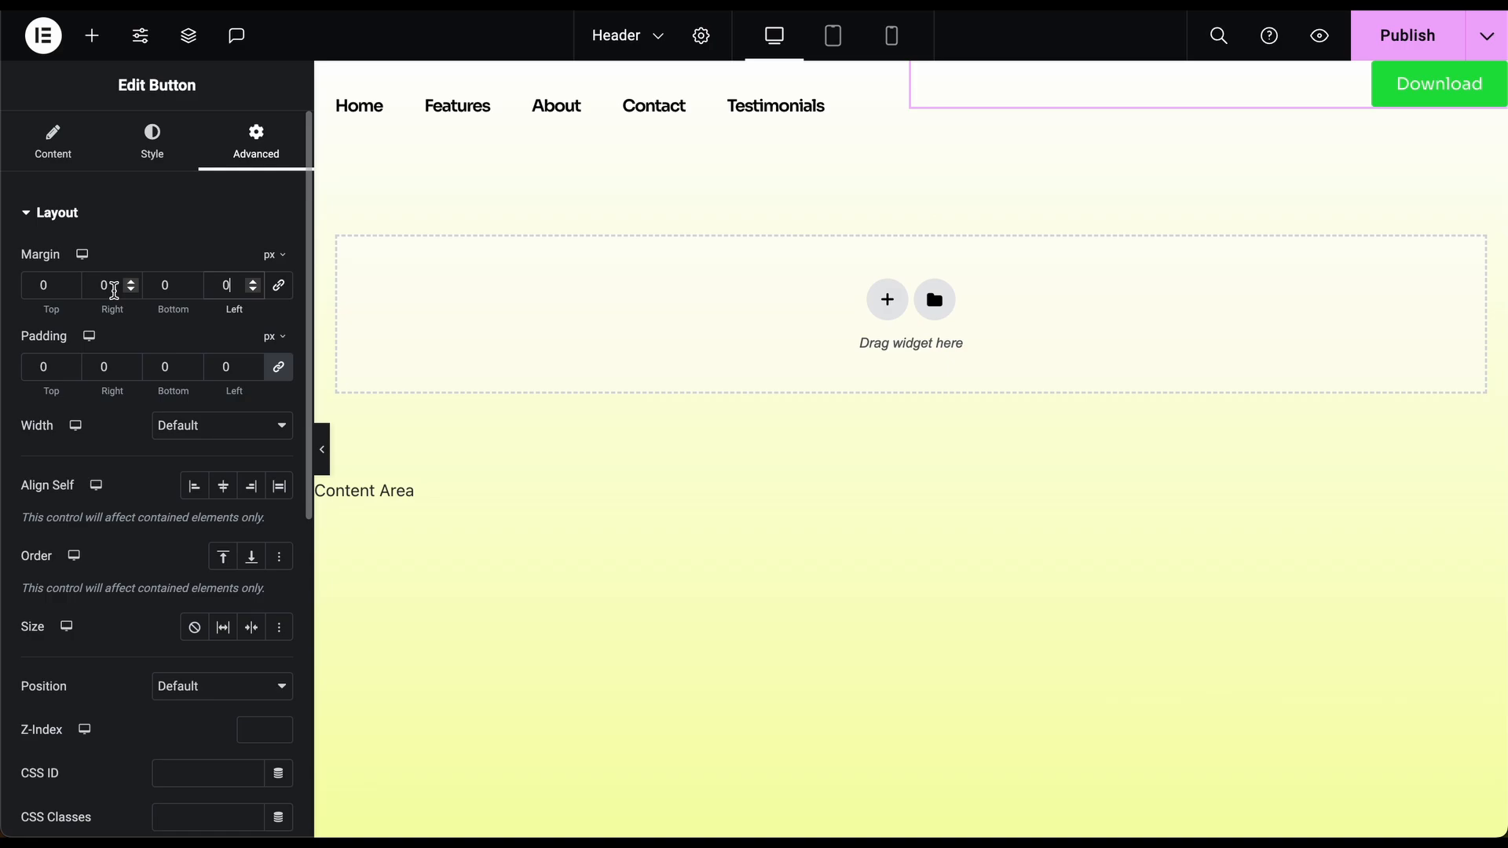
{"action": "left_click", "coordinate": [130, 280]}
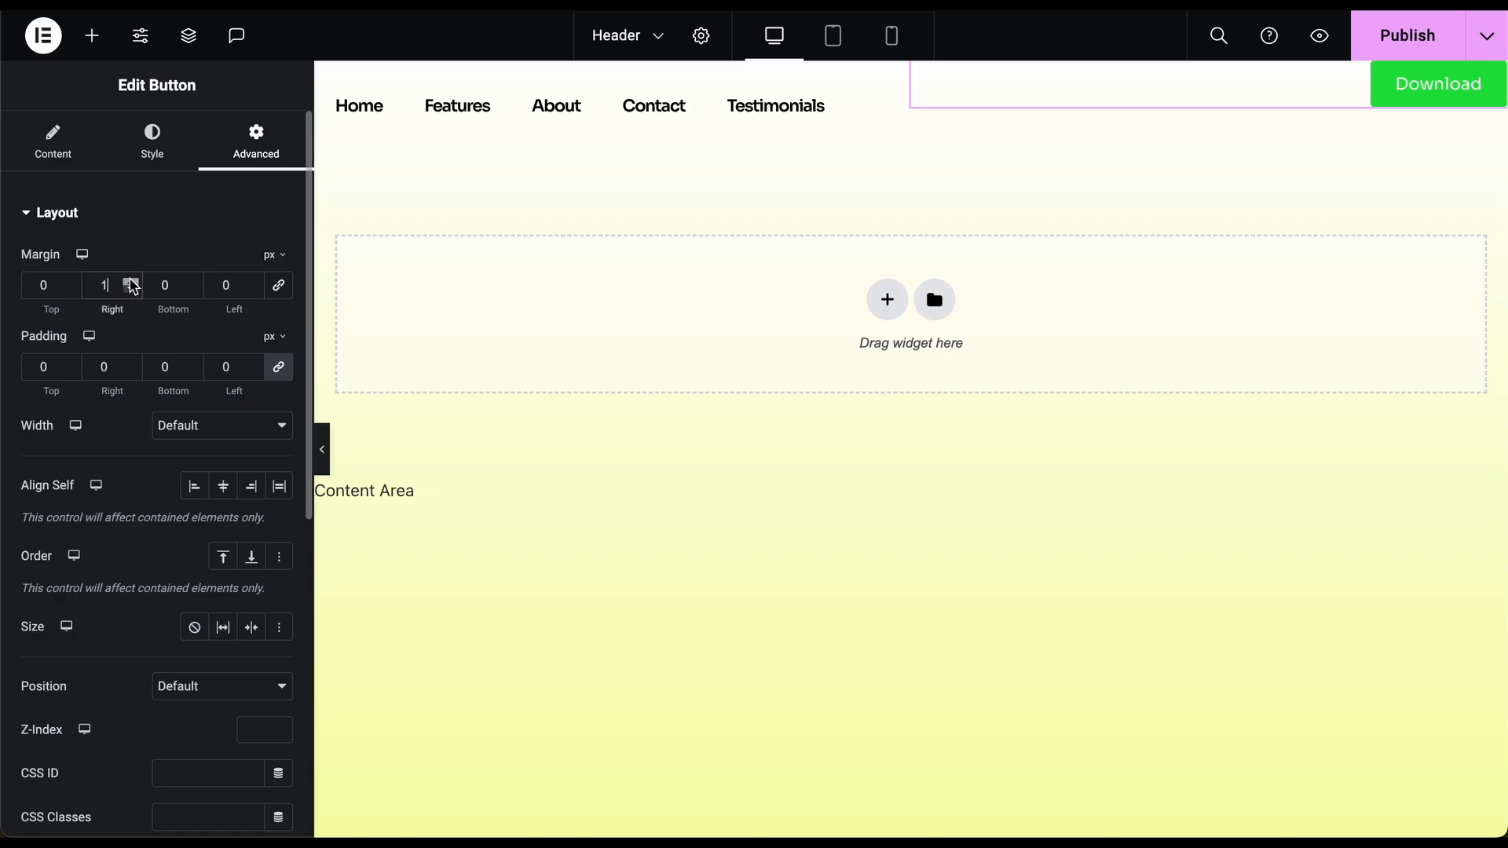
{"action": "left_click", "coordinate": [130, 280]}
{"action": "left_click", "coordinate": [131, 281]}
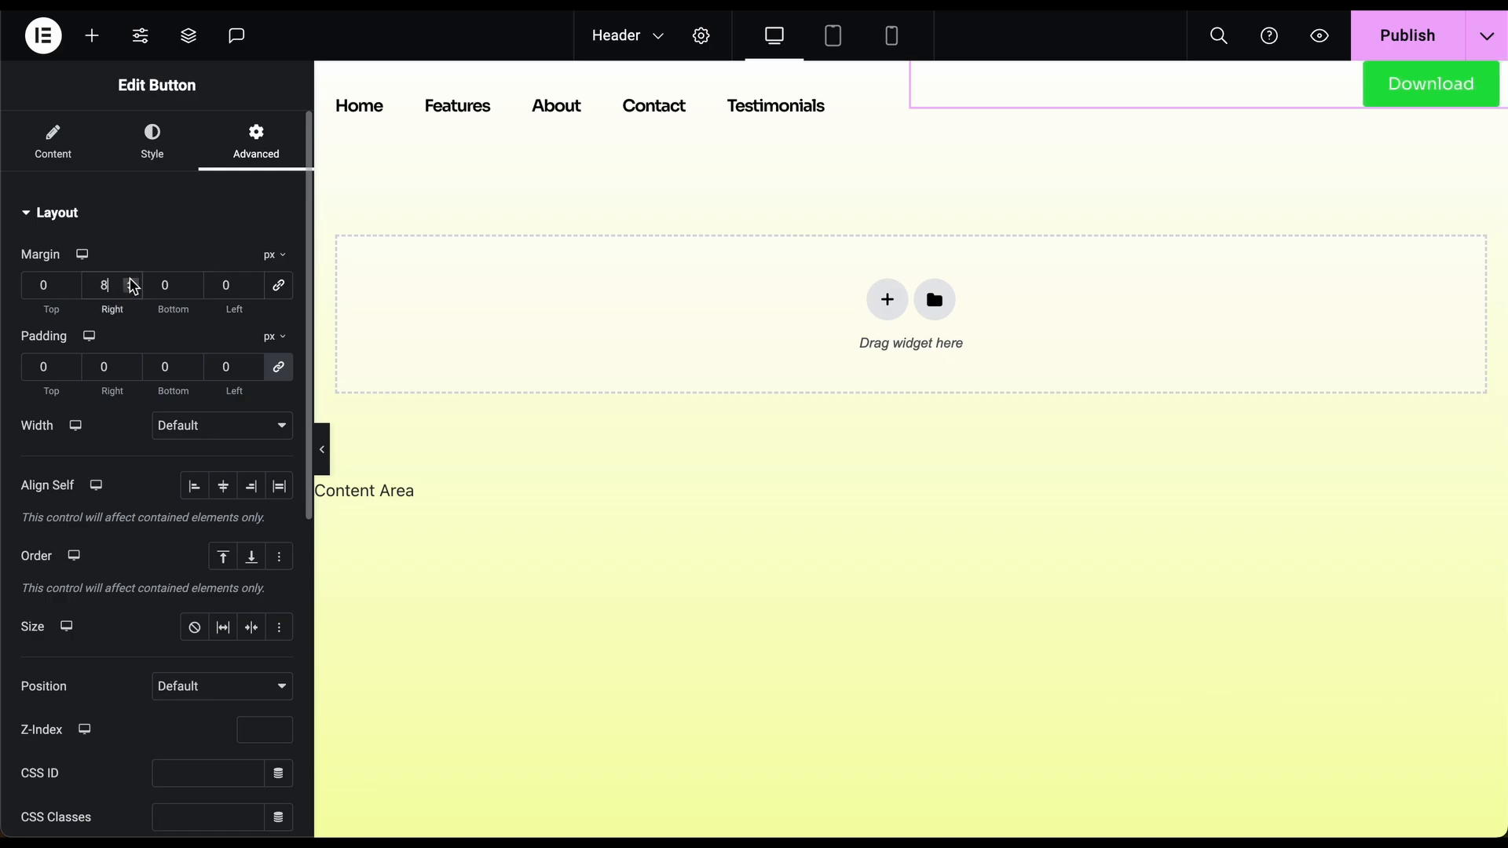
{"action": "left_click", "coordinate": [130, 281]}
{"action": "left_click", "coordinate": [130, 281]}
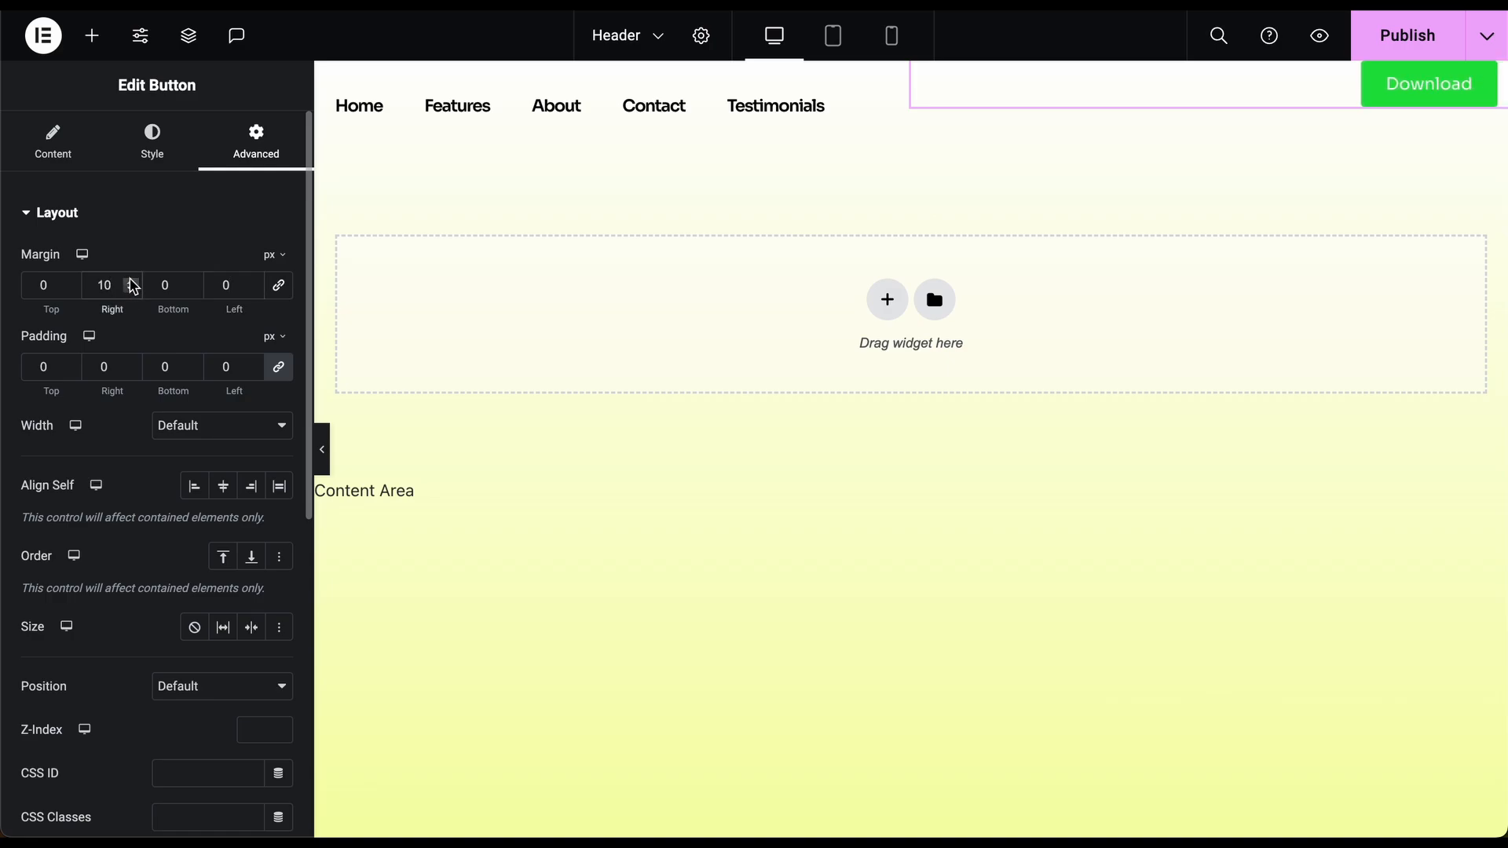
{"action": "left_click", "coordinate": [131, 281]}
{"action": "left_click", "coordinate": [130, 280]}
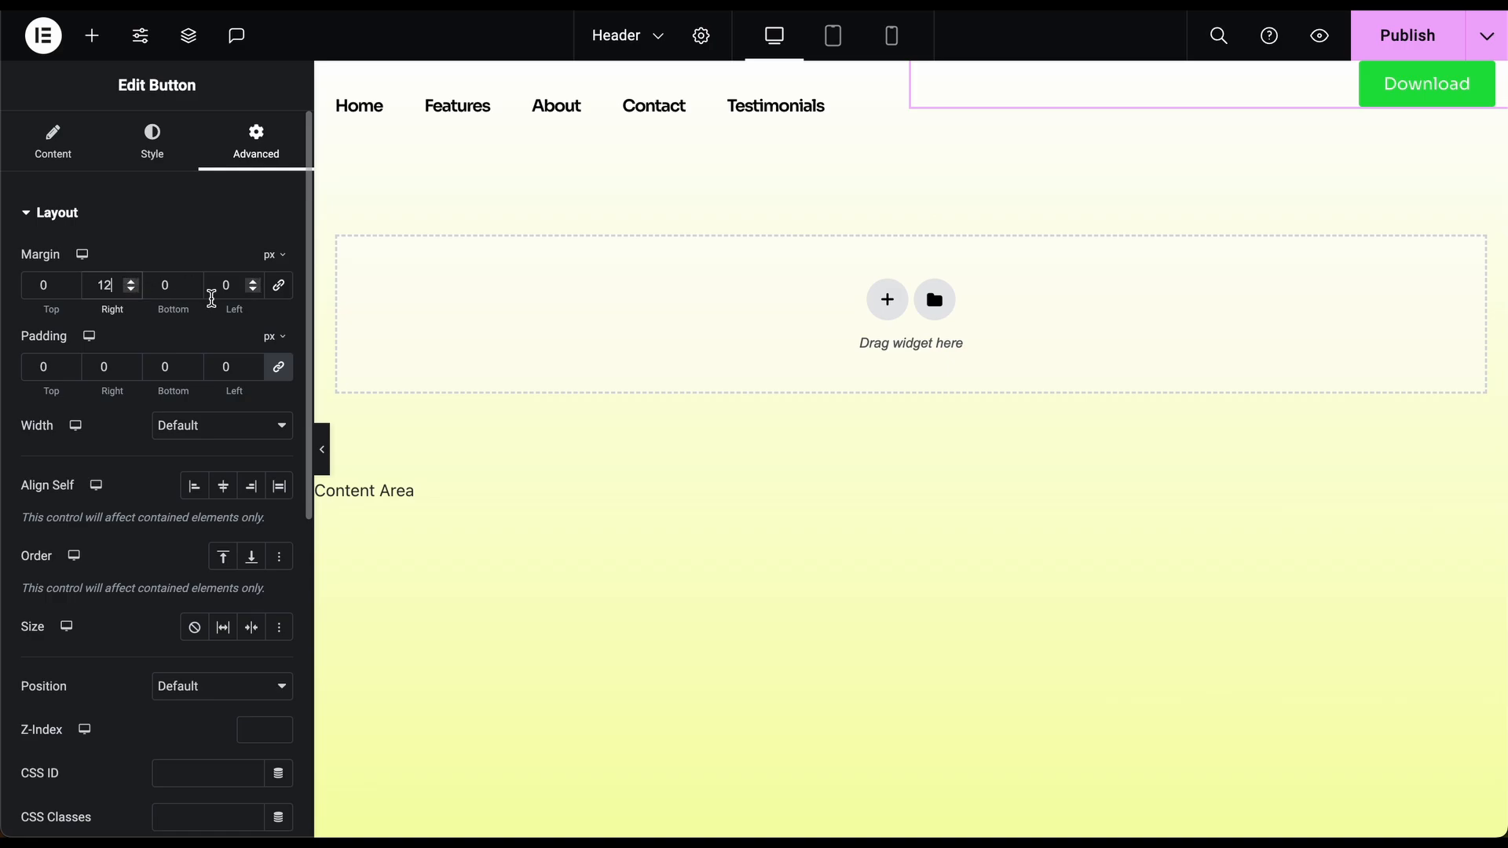
- Set the Download button's top margin to 12 px
{"action": "left_click", "coordinate": [69, 281]}
{"action": "left_click", "coordinate": [68, 280]}
{"action": "left_click", "coordinate": [68, 281]}
{"action": "left_click", "coordinate": [68, 281]}
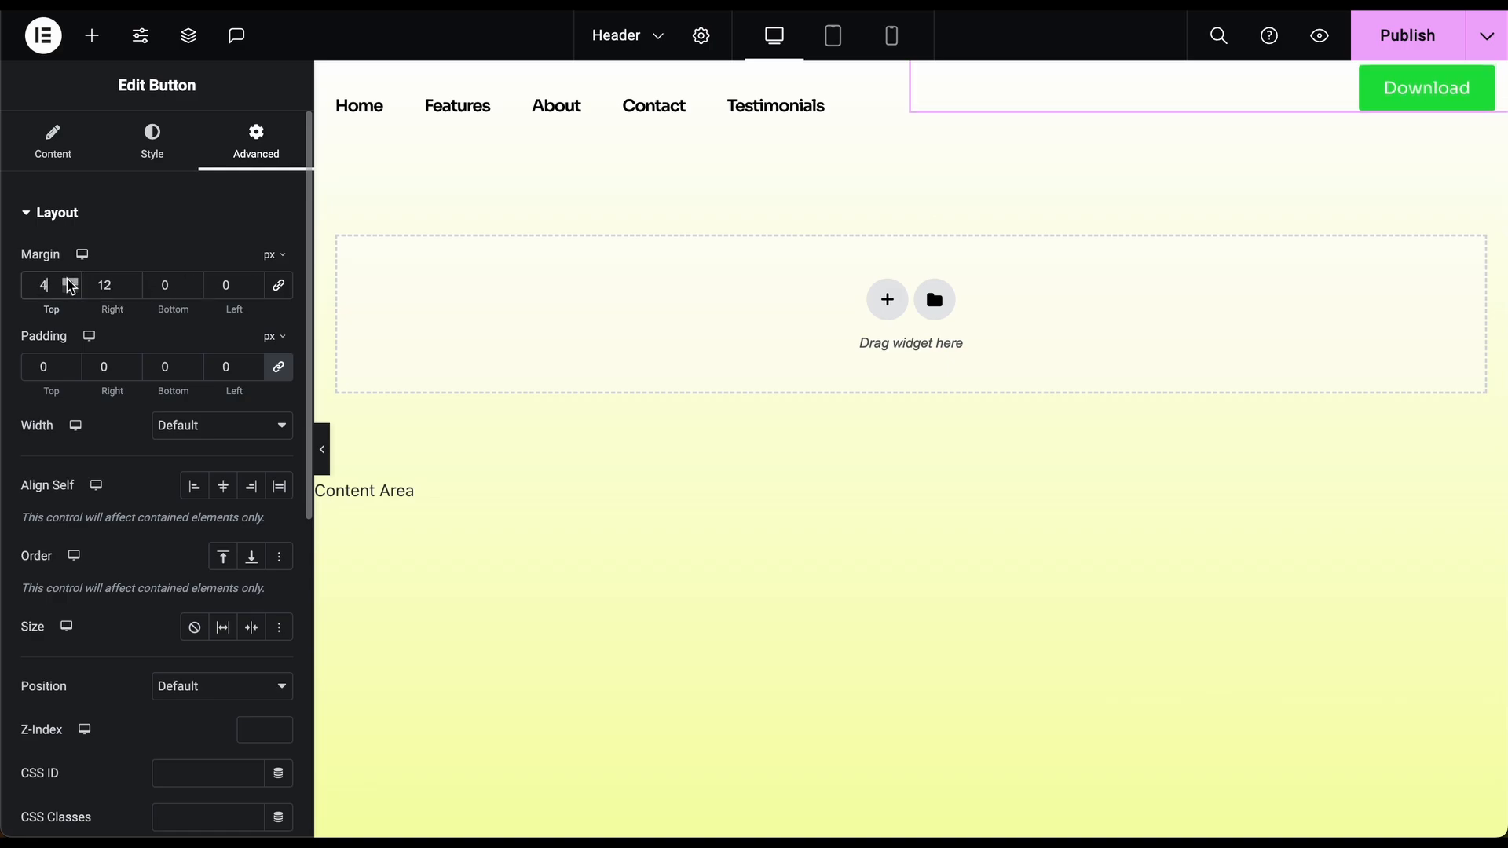
{"action": "left_click", "coordinate": [68, 280]}
{"action": "left_click", "coordinate": [68, 280]}
{"action": "left_click", "coordinate": [69, 280]}
{"action": "left_click", "coordinate": [67, 279]}
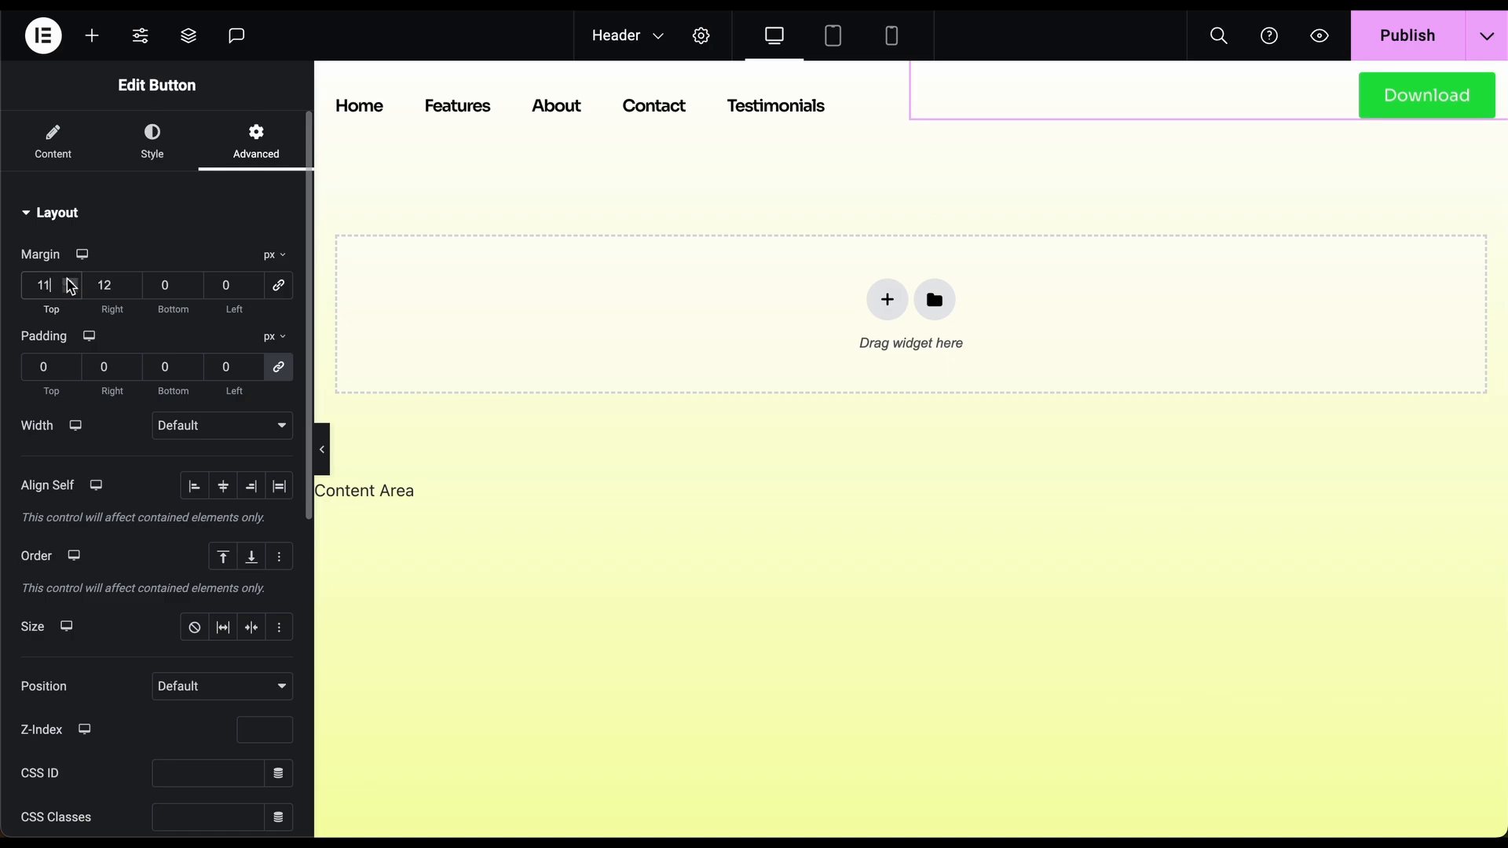
{"action": "left_click", "coordinate": [67, 280]}
{"action": "left_click", "coordinate": [68, 279]}
{"action": "left_click", "coordinate": [68, 280]}
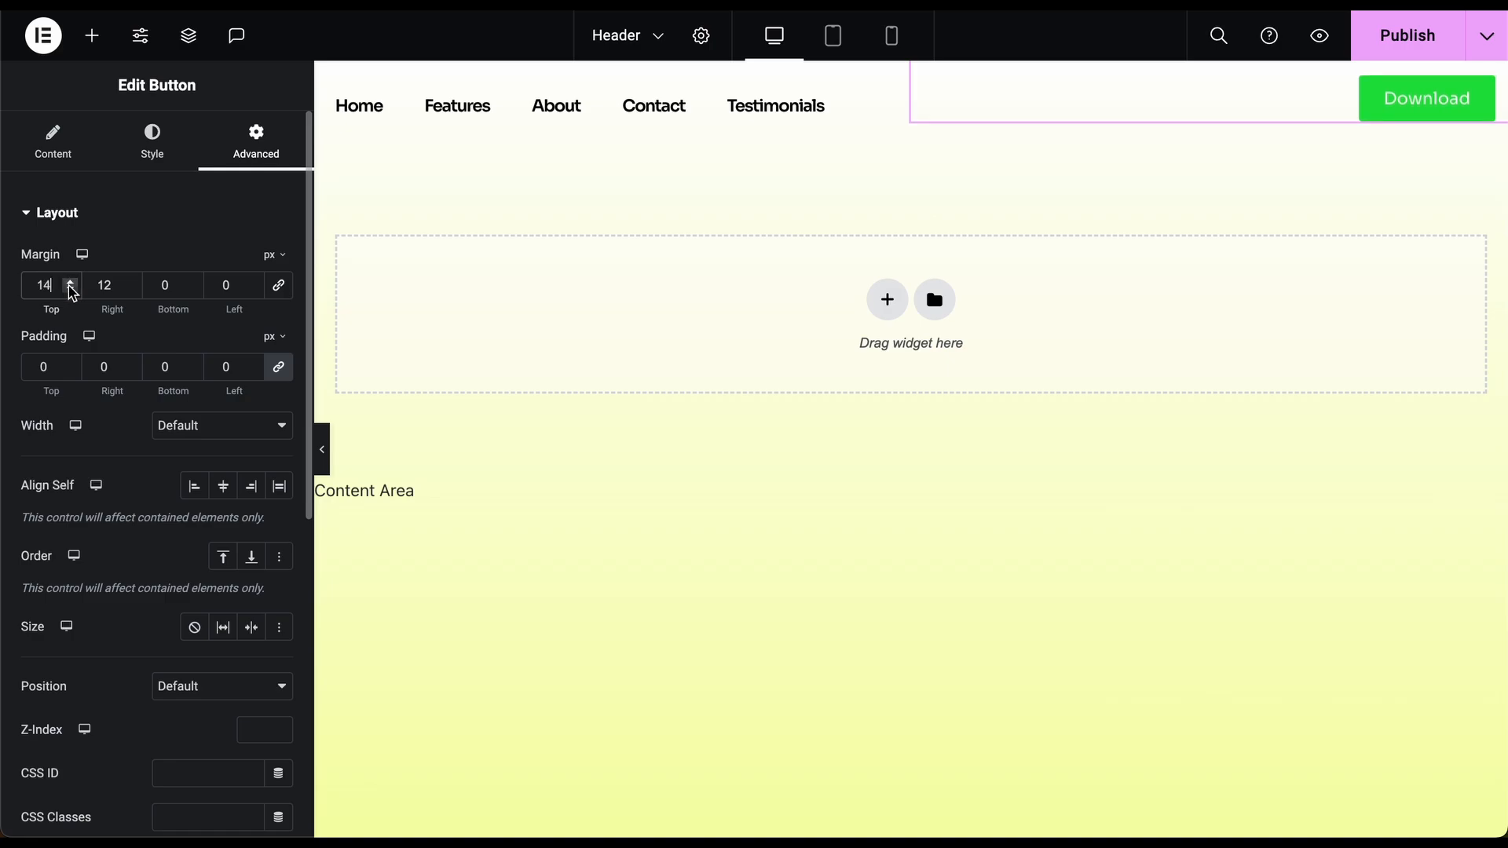
{"action": "left_click", "coordinate": [68, 290]}
{"action": "left_click", "coordinate": [69, 290]}
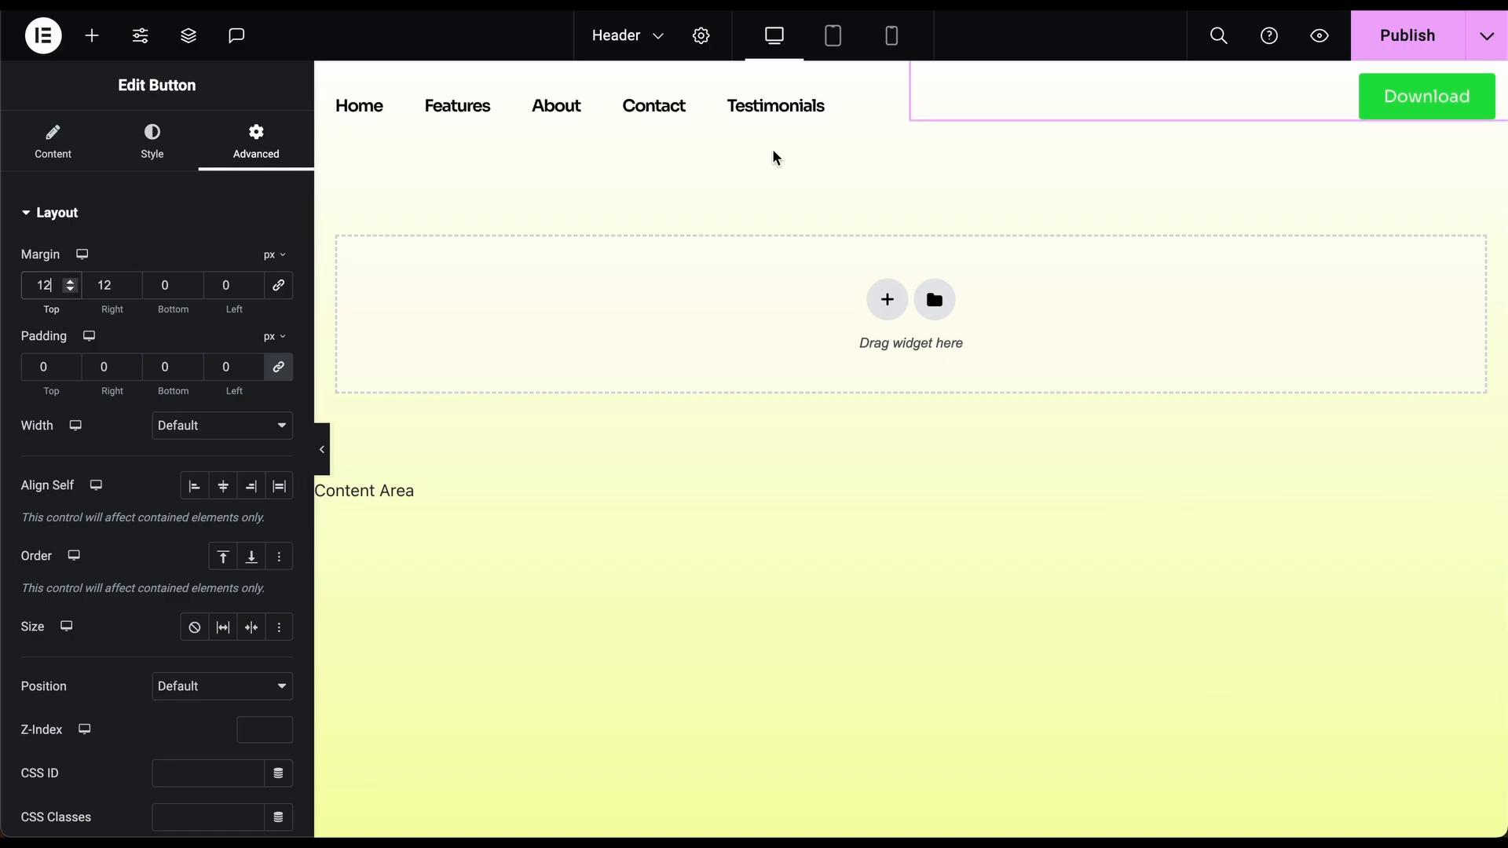
- Publish the header and check it in the site preview on the Home and Features pages
{"action": "left_click", "coordinate": [1399, 37]}
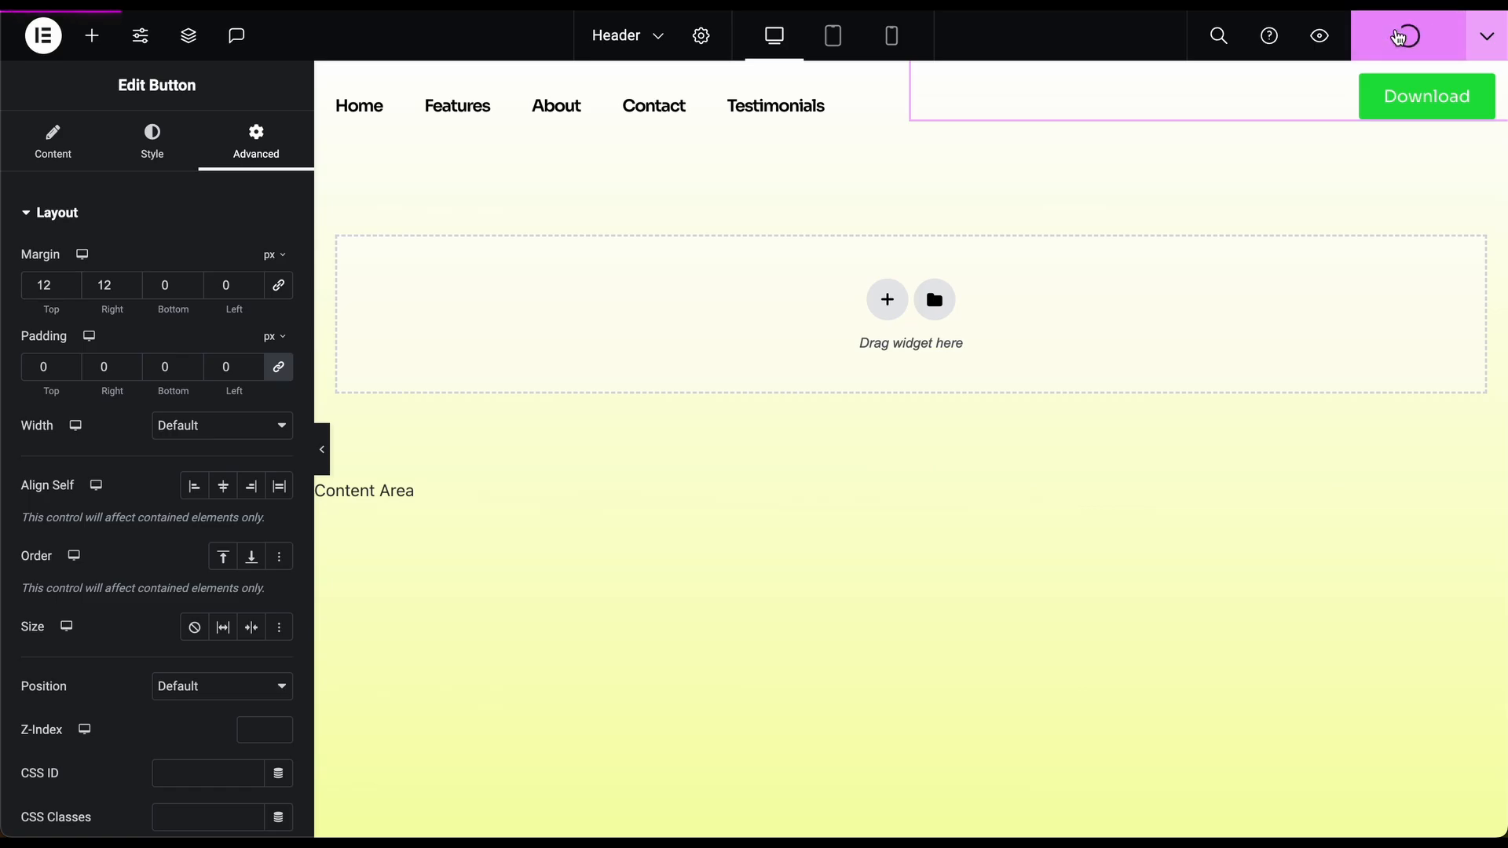
{"action": "left_click", "coordinate": [1320, 38]}
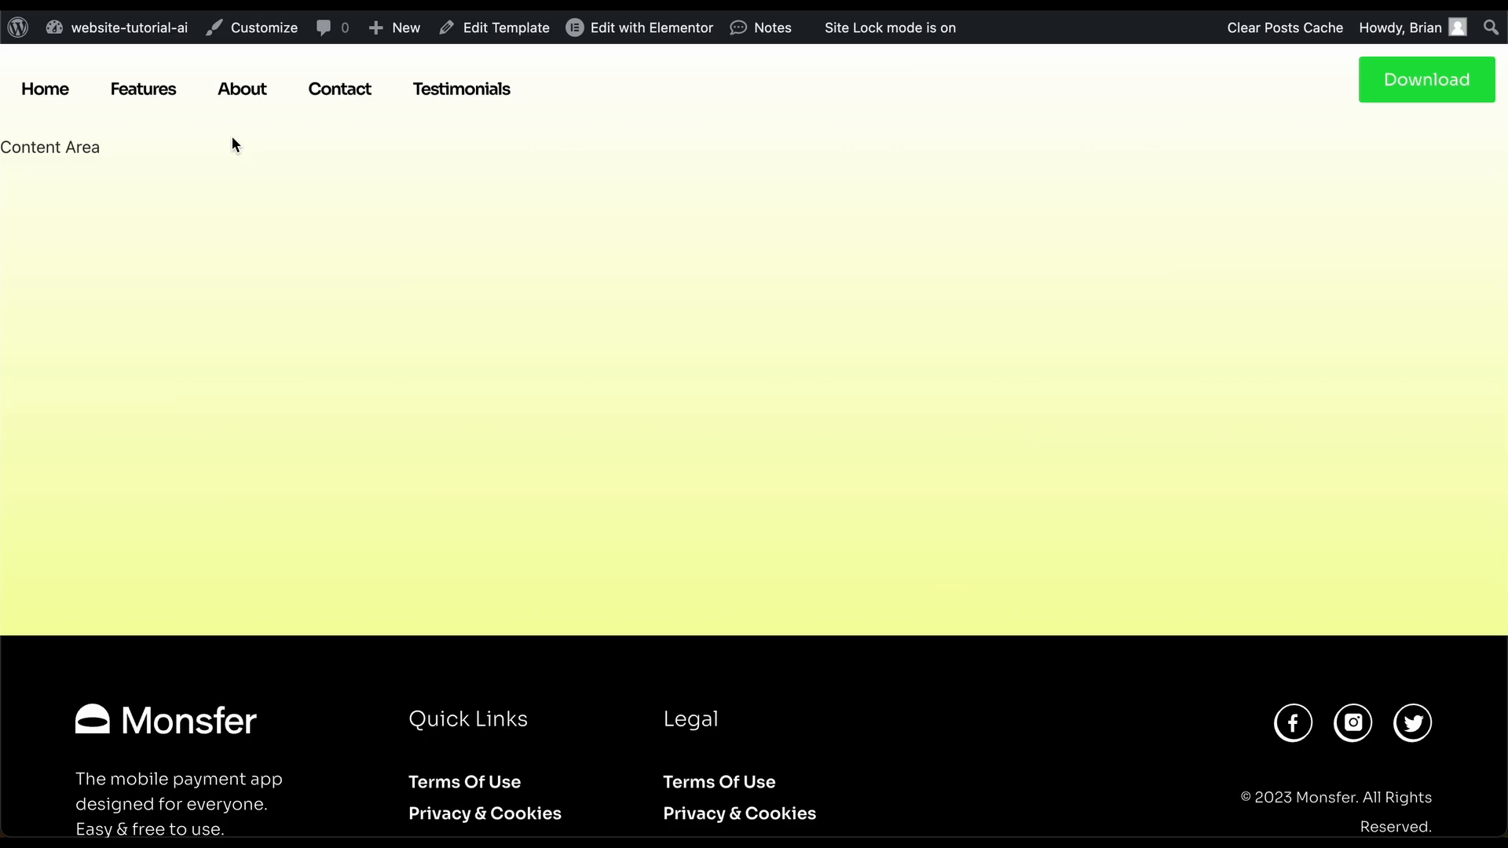
{"action": "left_click", "coordinate": [57, 95]}
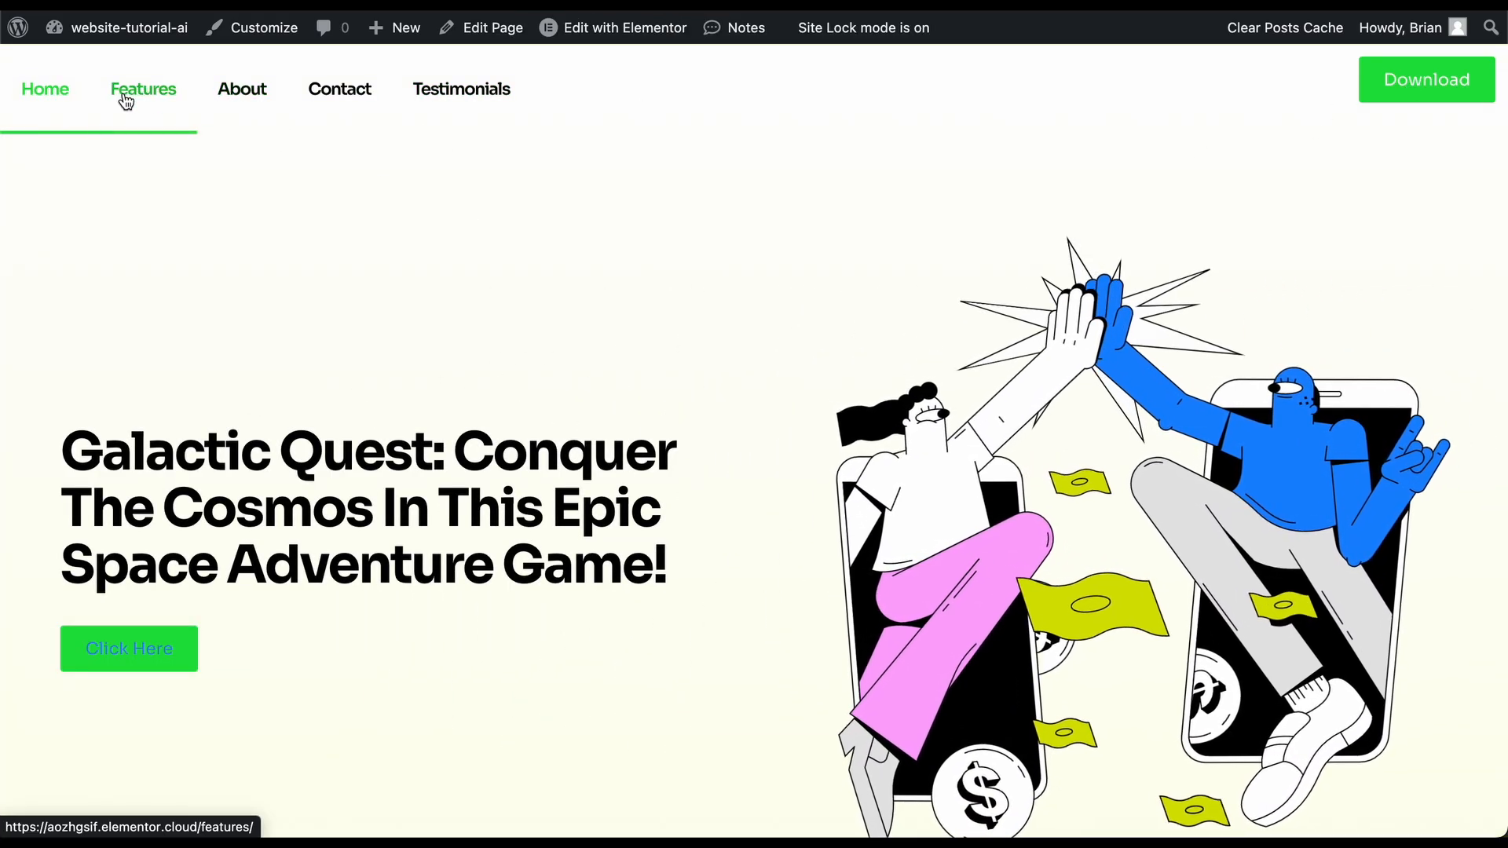
{"action": "left_click", "coordinate": [160, 95]}
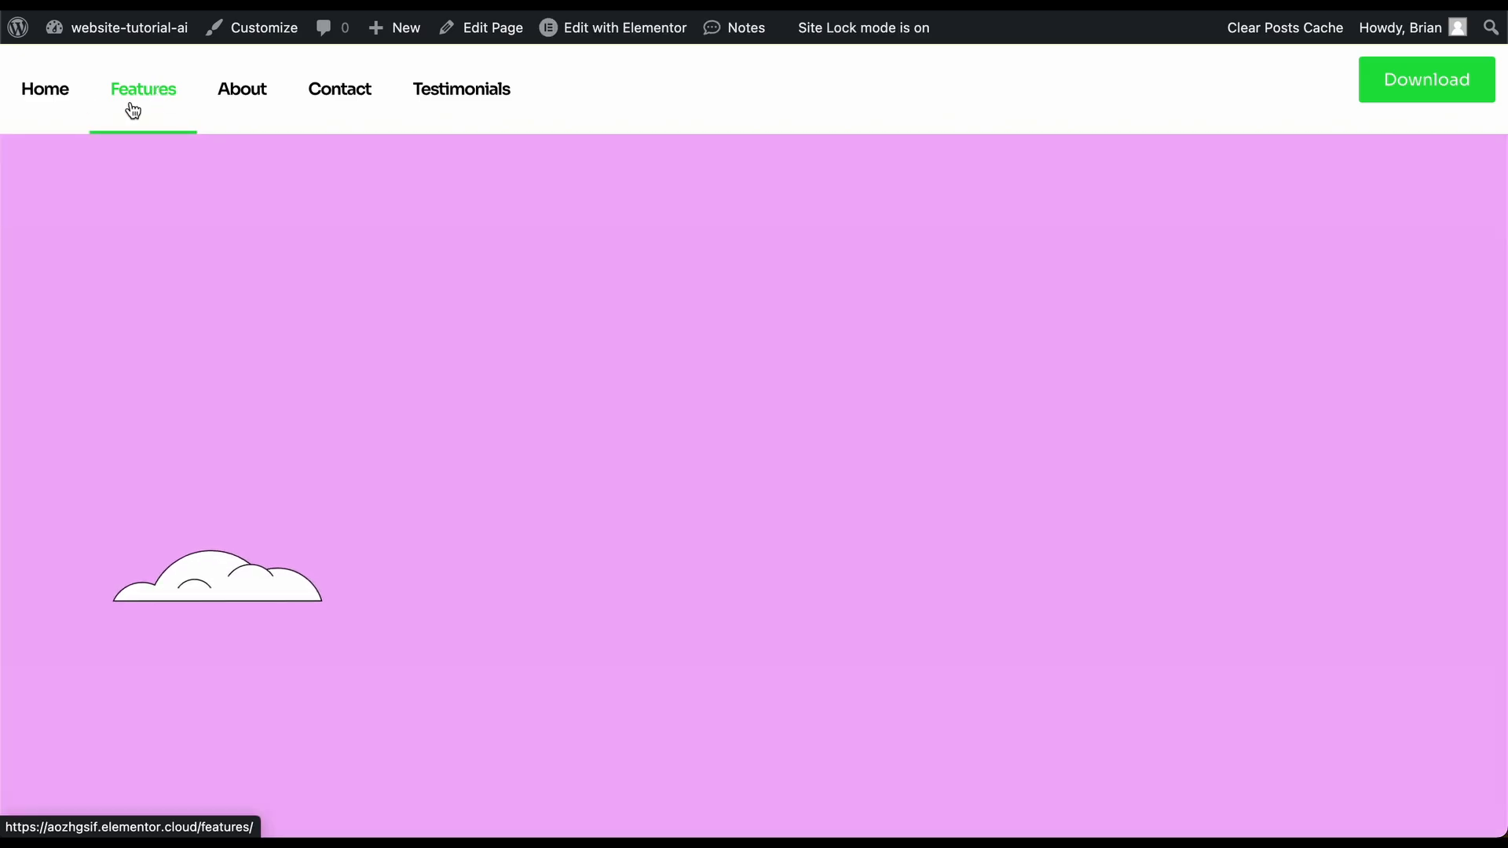
{"action": "left_click", "coordinate": [58, 102]}
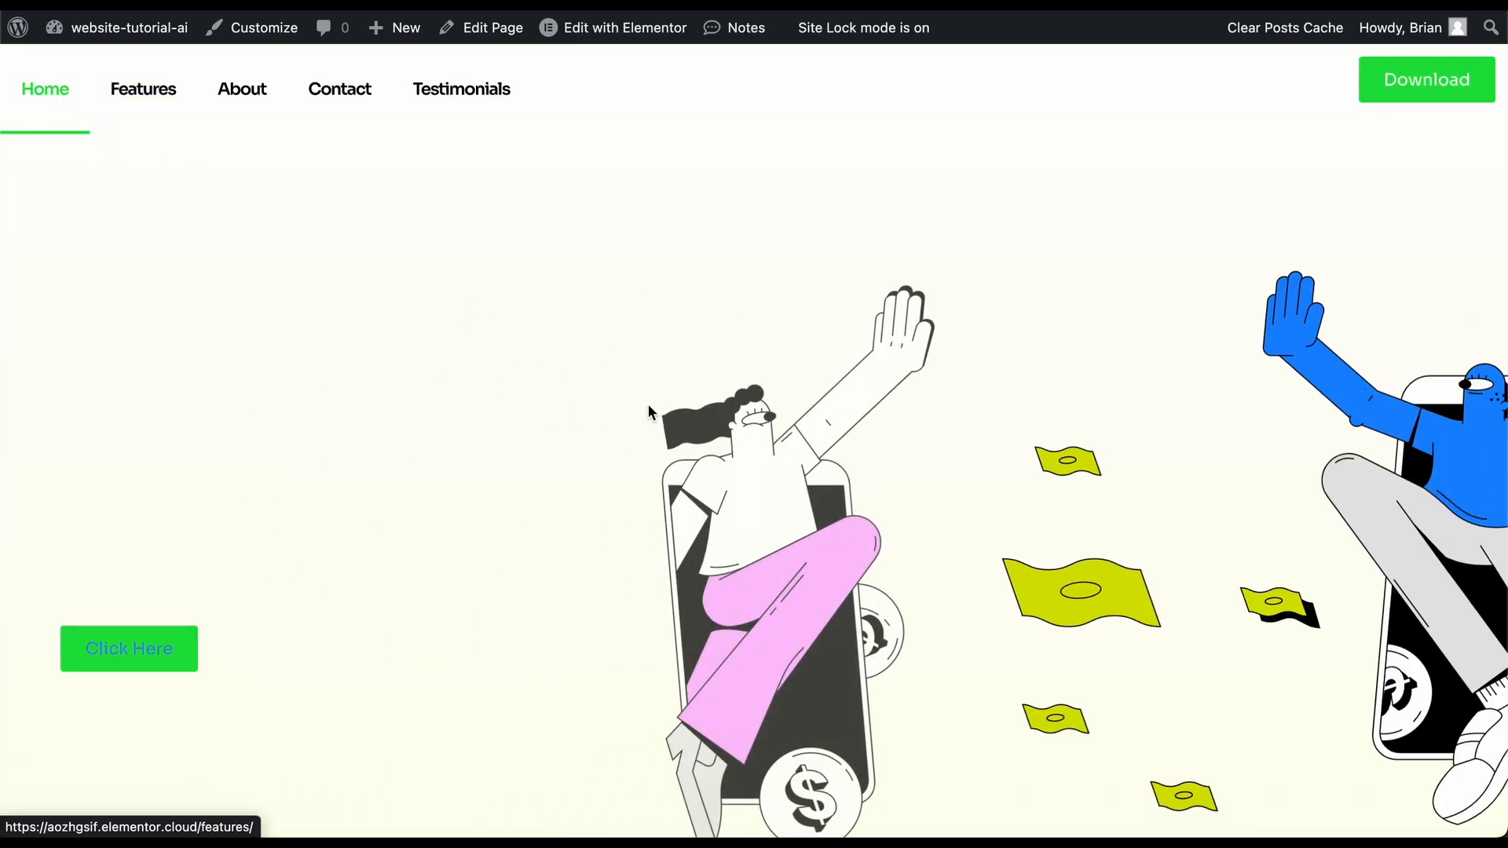
{"action": "scroll", "coordinate": [674, 330], "scroll_direction": "down", "scroll_amount": 15}
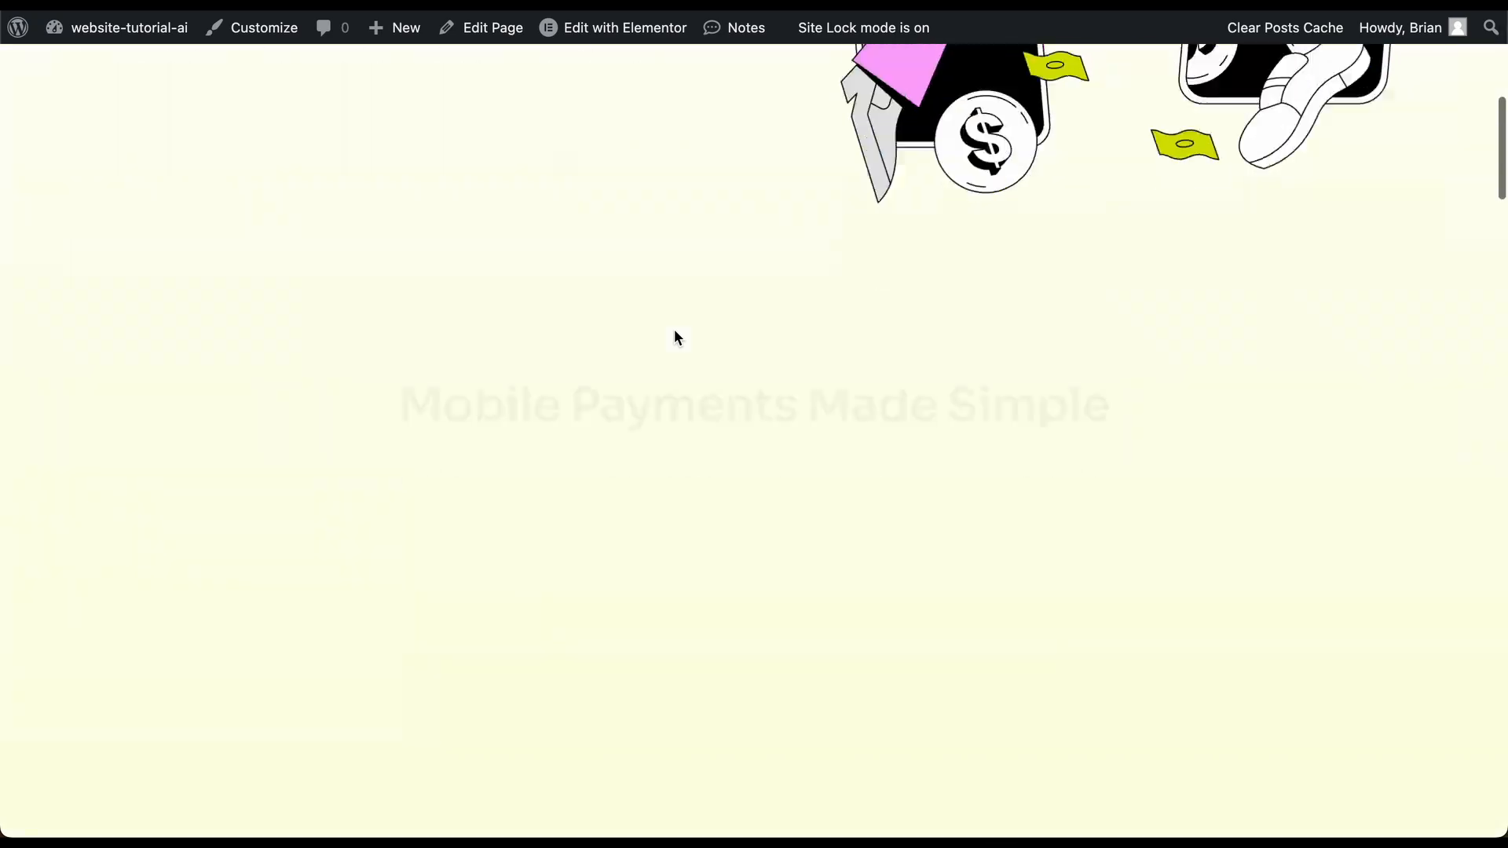
{"action": "scroll", "coordinate": [673, 328], "scroll_direction": "down", "scroll_amount": 5}
{"action": "scroll", "coordinate": [674, 328], "scroll_direction": "up", "scroll_amount": 20}
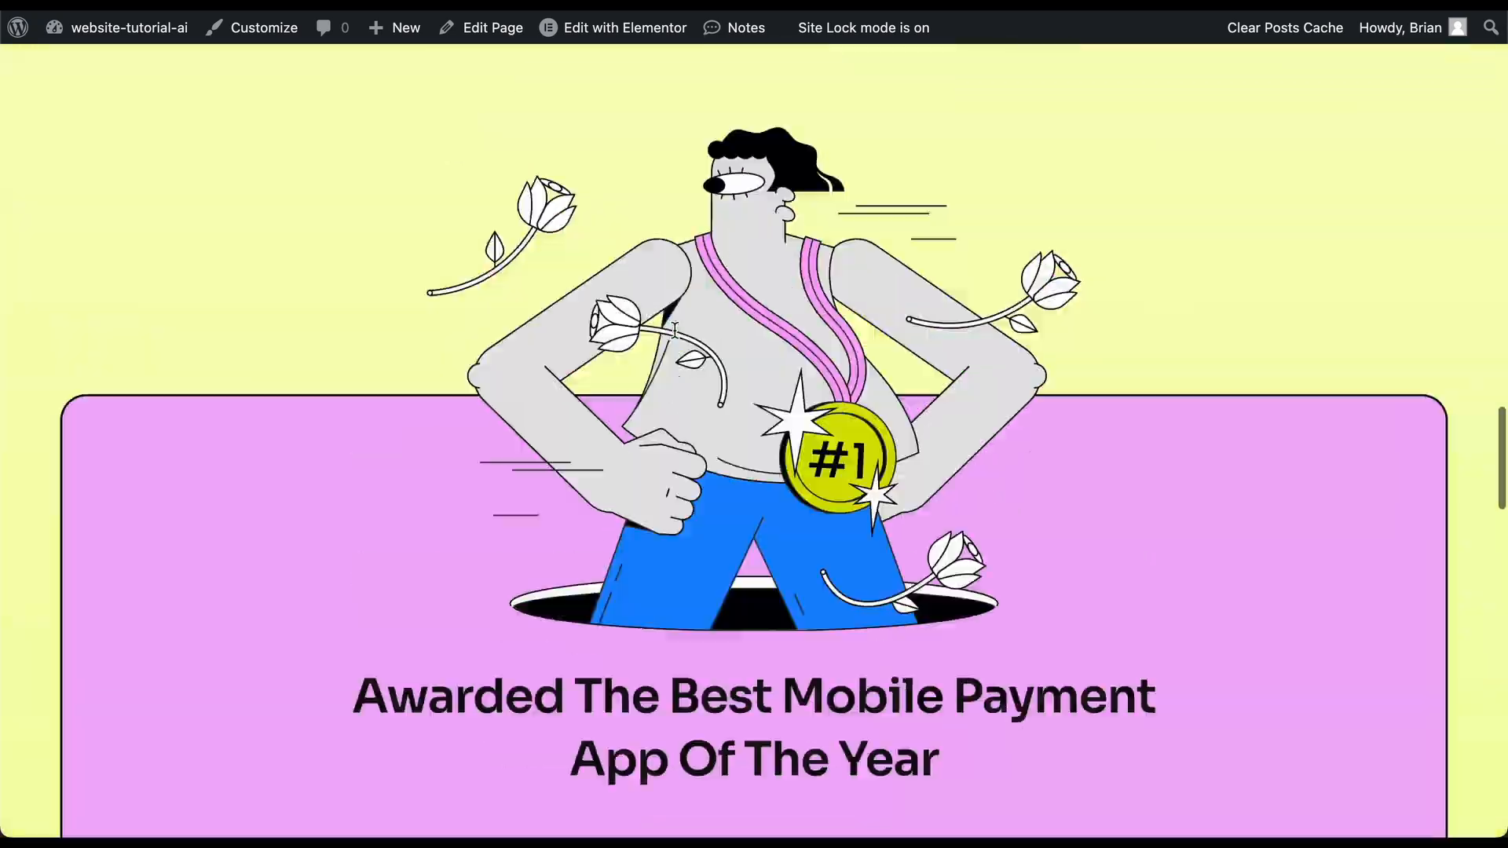
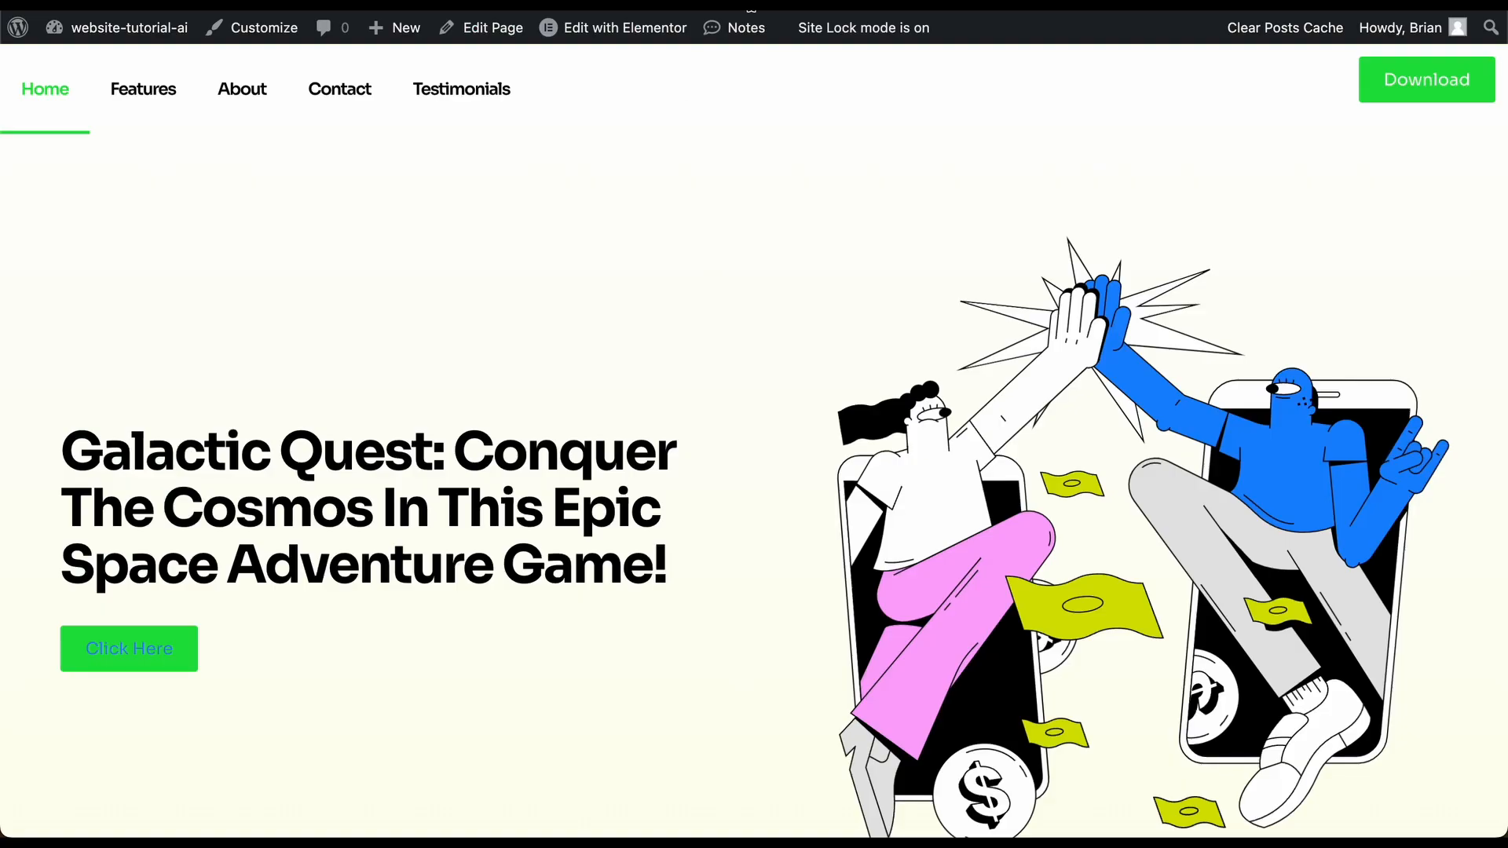
- Look through the Home page's feature cards and follow the Read More link under Easy Group Payments
{"action": "scroll", "coordinate": [572, 264], "scroll_direction": "down", "scroll_amount": 10}
{"action": "scroll", "coordinate": [571, 264], "scroll_direction": "down", "scroll_amount": 10}
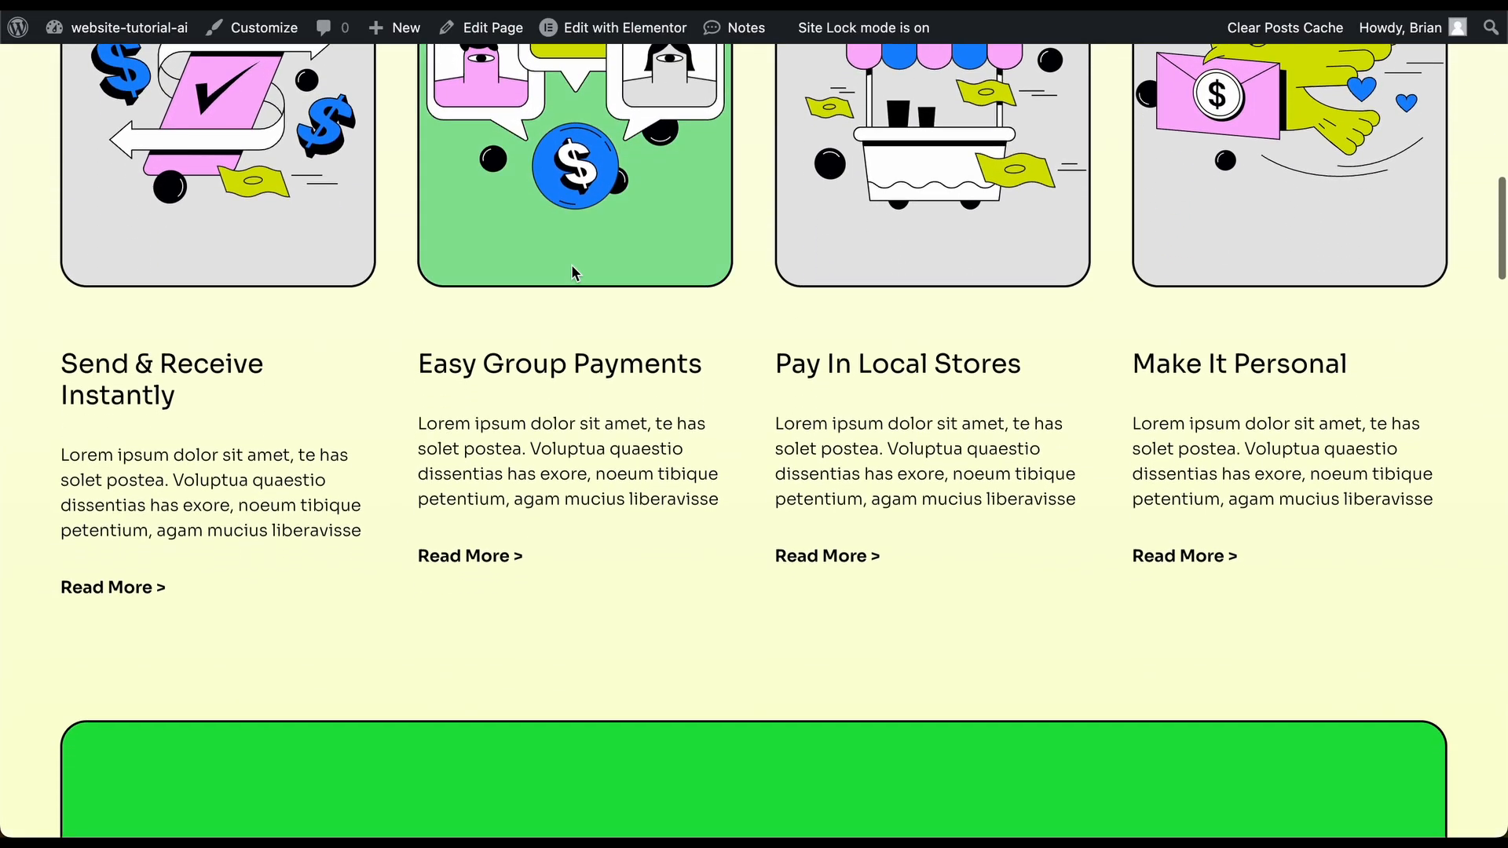
{"action": "scroll", "coordinate": [572, 264], "scroll_direction": "up", "scroll_amount": 6}
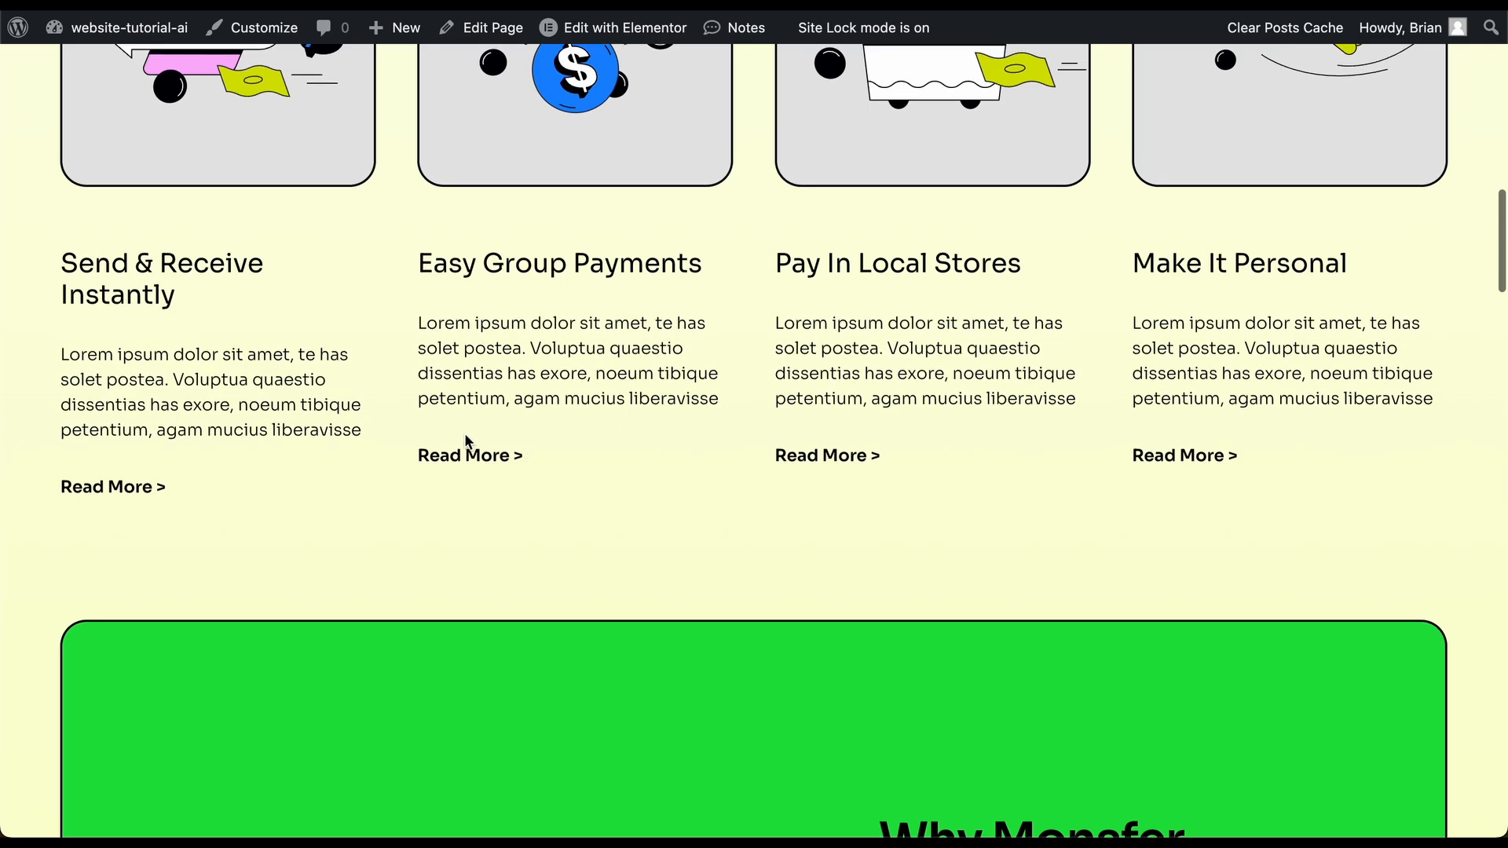
{"action": "left_click", "coordinate": [464, 451]}
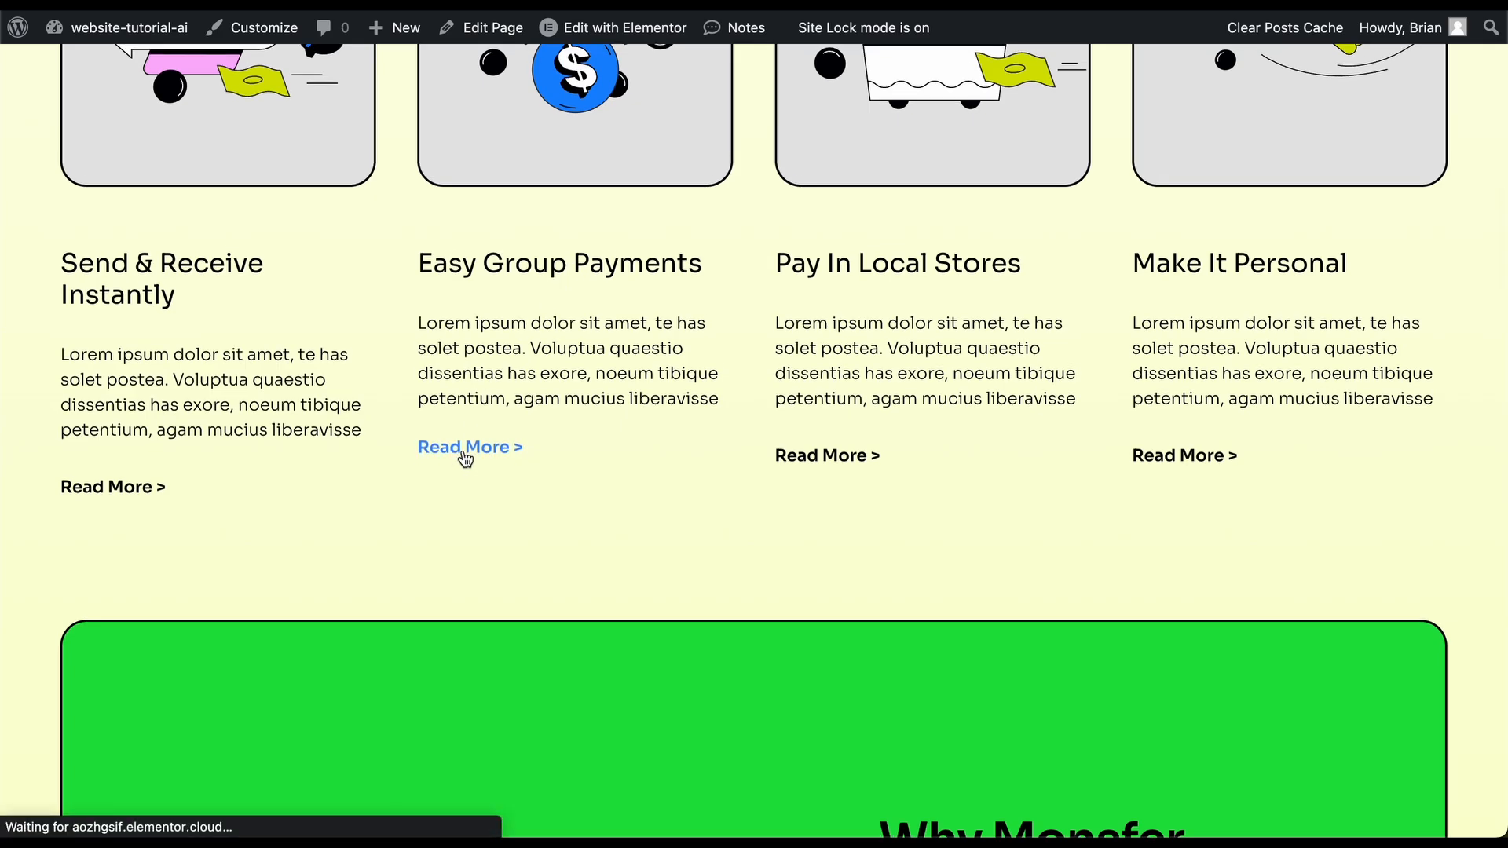
{"action": "scroll", "coordinate": [482, 402], "scroll_direction": "up", "scroll_amount": 15}
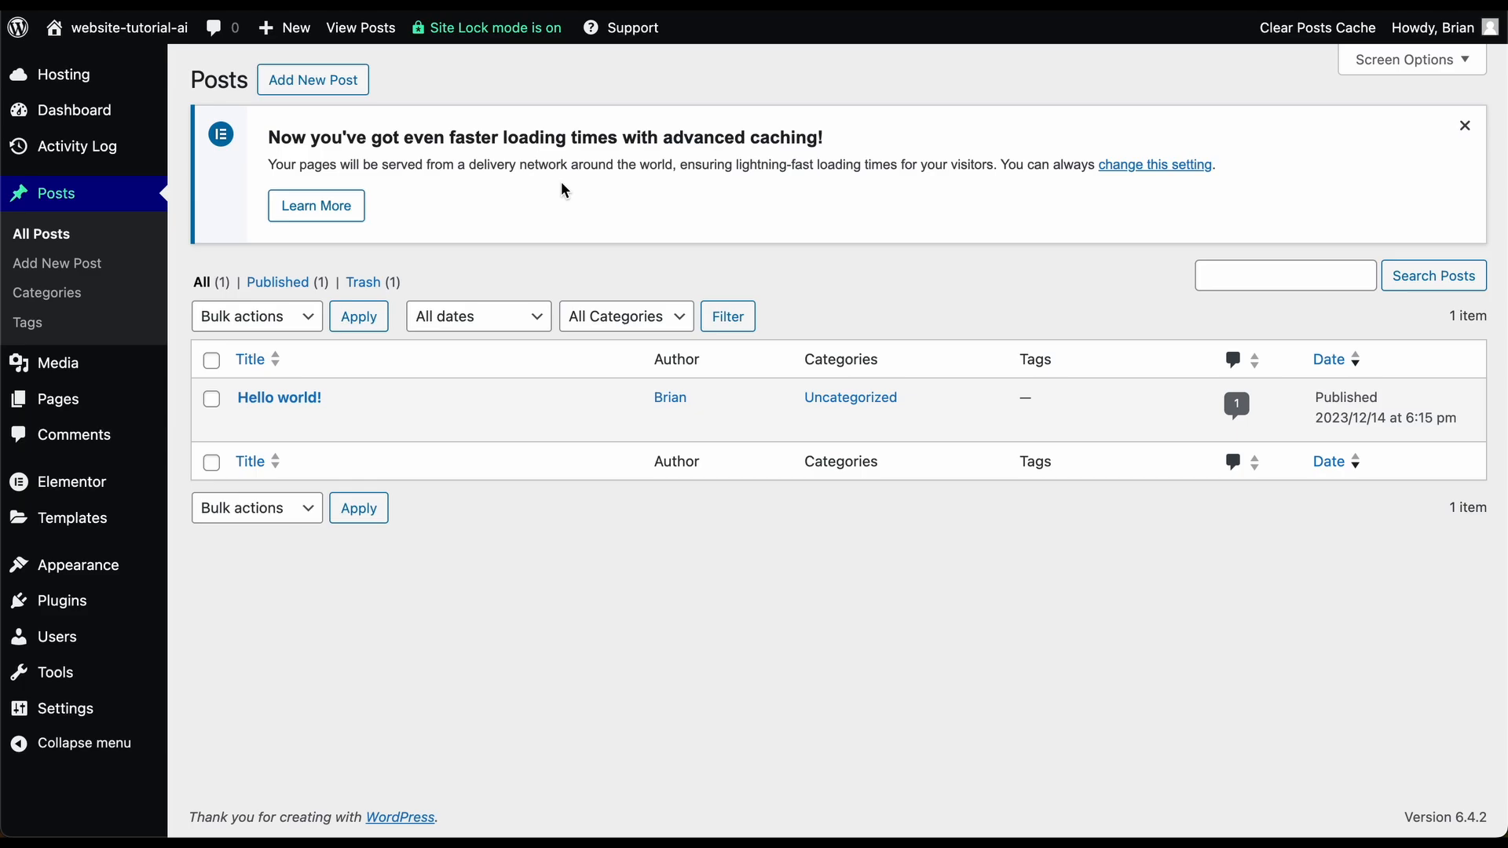
- Create a new WordPress post and enter "todays-update" as its title
{"action": "left_click", "coordinate": [340, 88]}
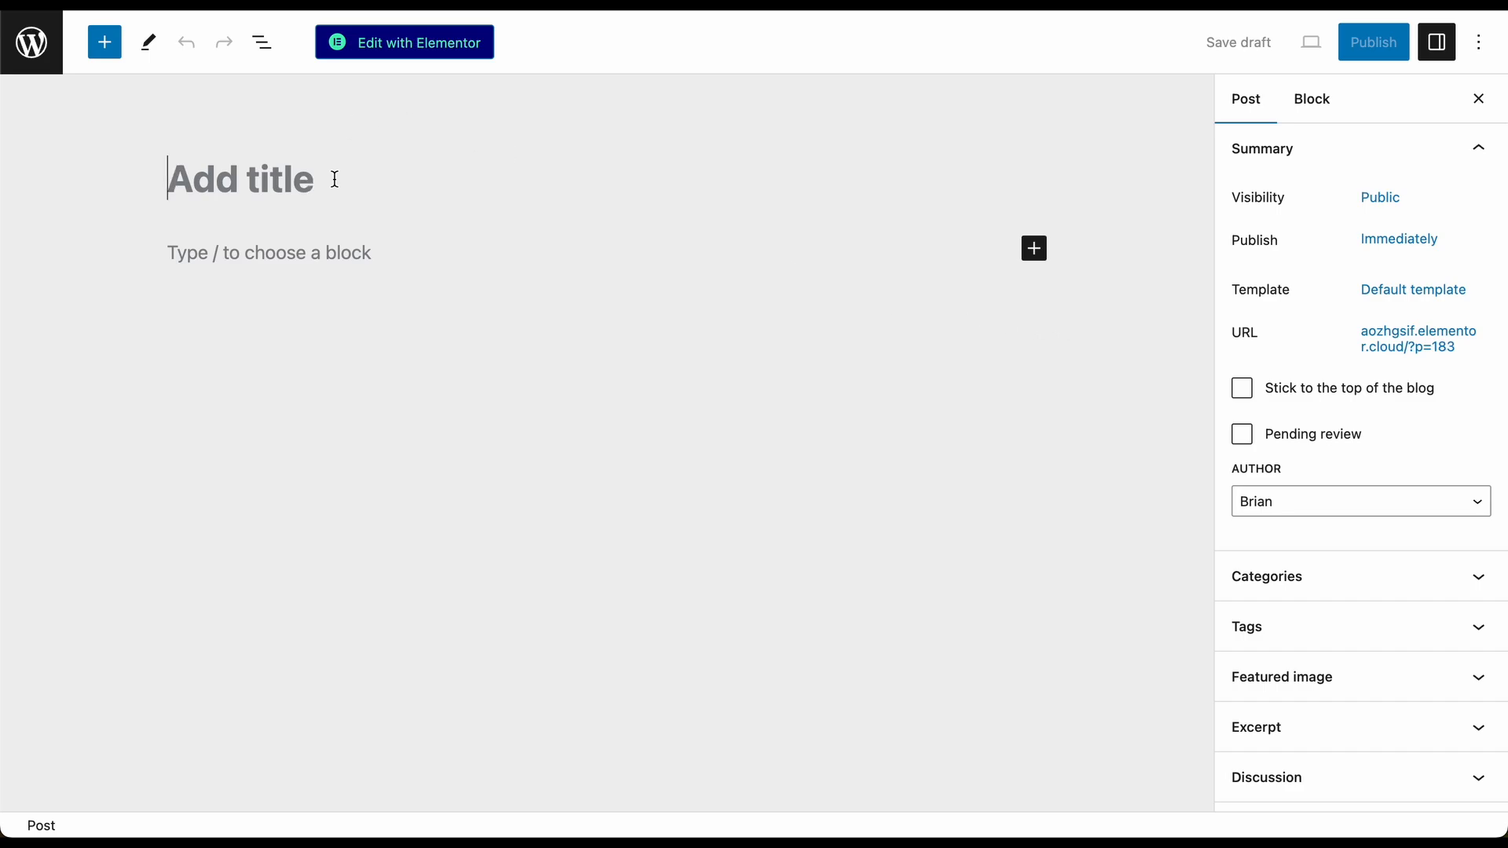
{"action": "type", "text": "todya"}
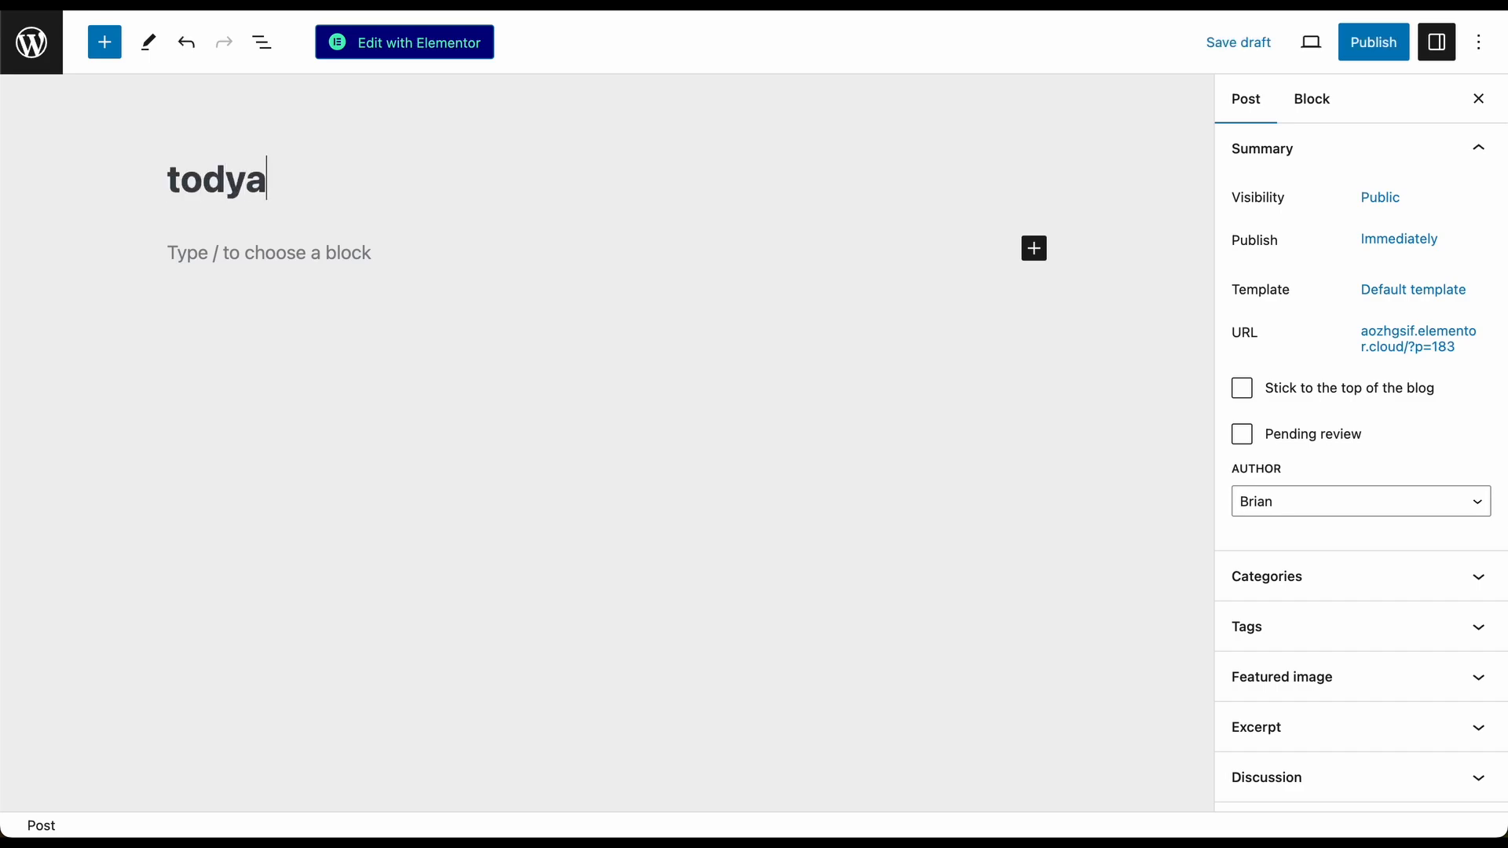
{"action": "key", "text": "BackSpace"}
{"action": "key", "text": "BackSpace"}
{"action": "type", "text": "ays-update"}
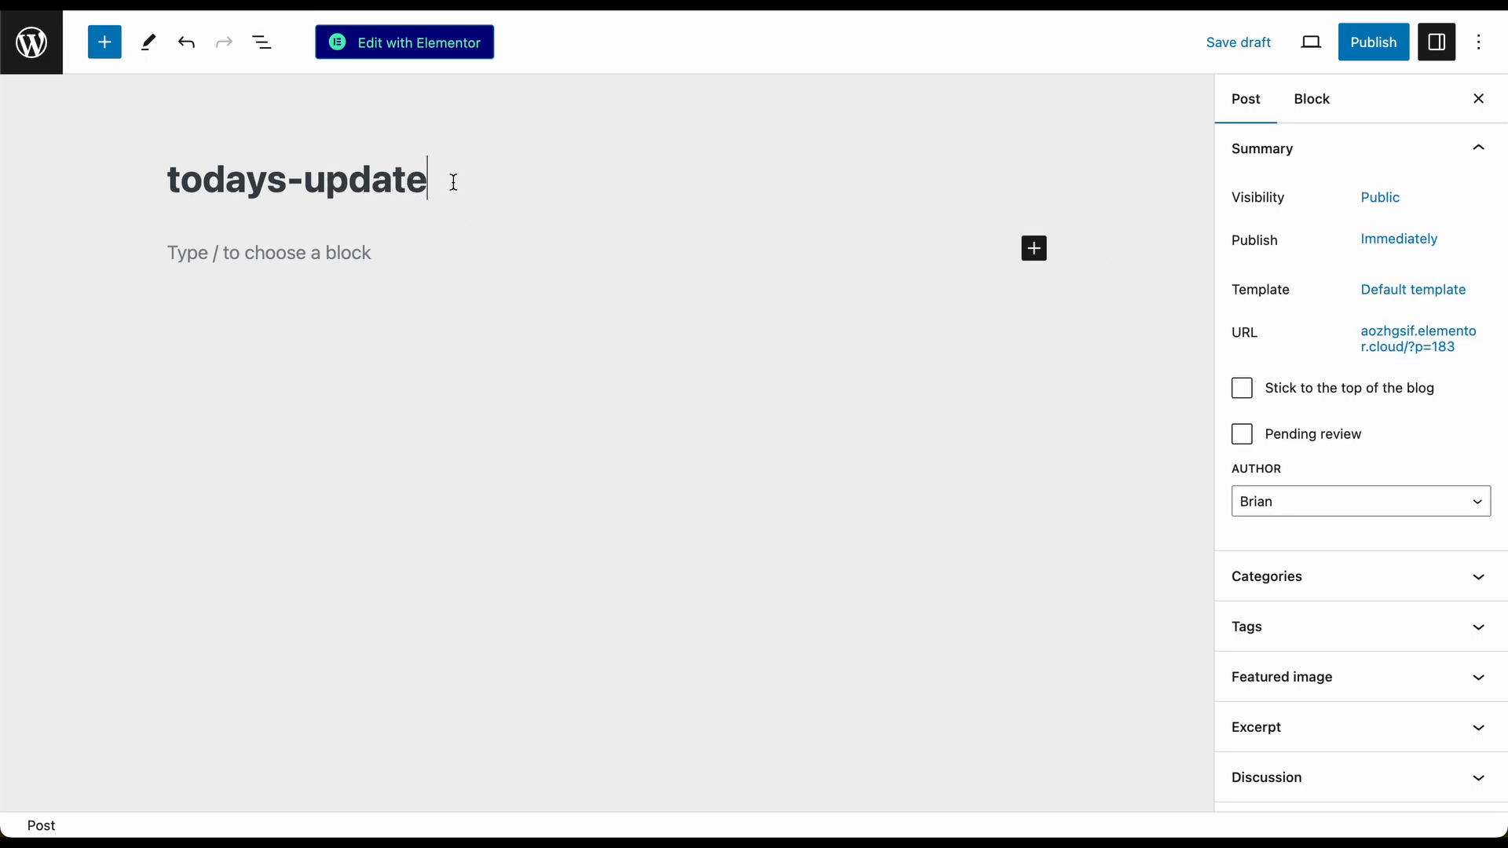
- Replace the post's title with "Today's Update"
{"action": "key", "text": "ctrl+a"}
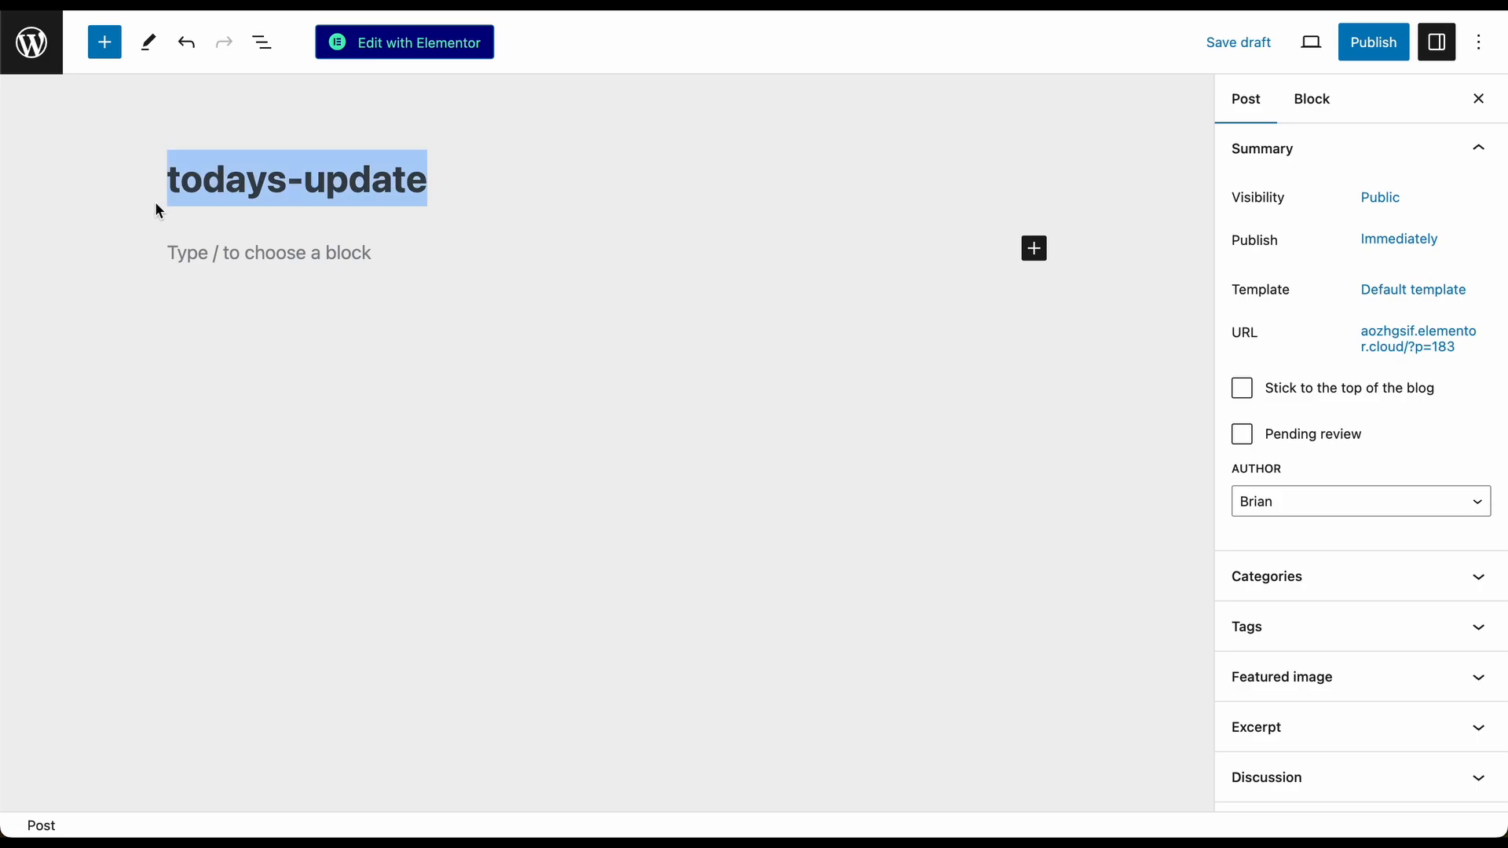
{"action": "type", "text": "Todya"}
{"action": "key", "text": "BackSpace"}
{"action": "key", "text": "BackSpace"}
{"action": "type", "text": "ay's"}
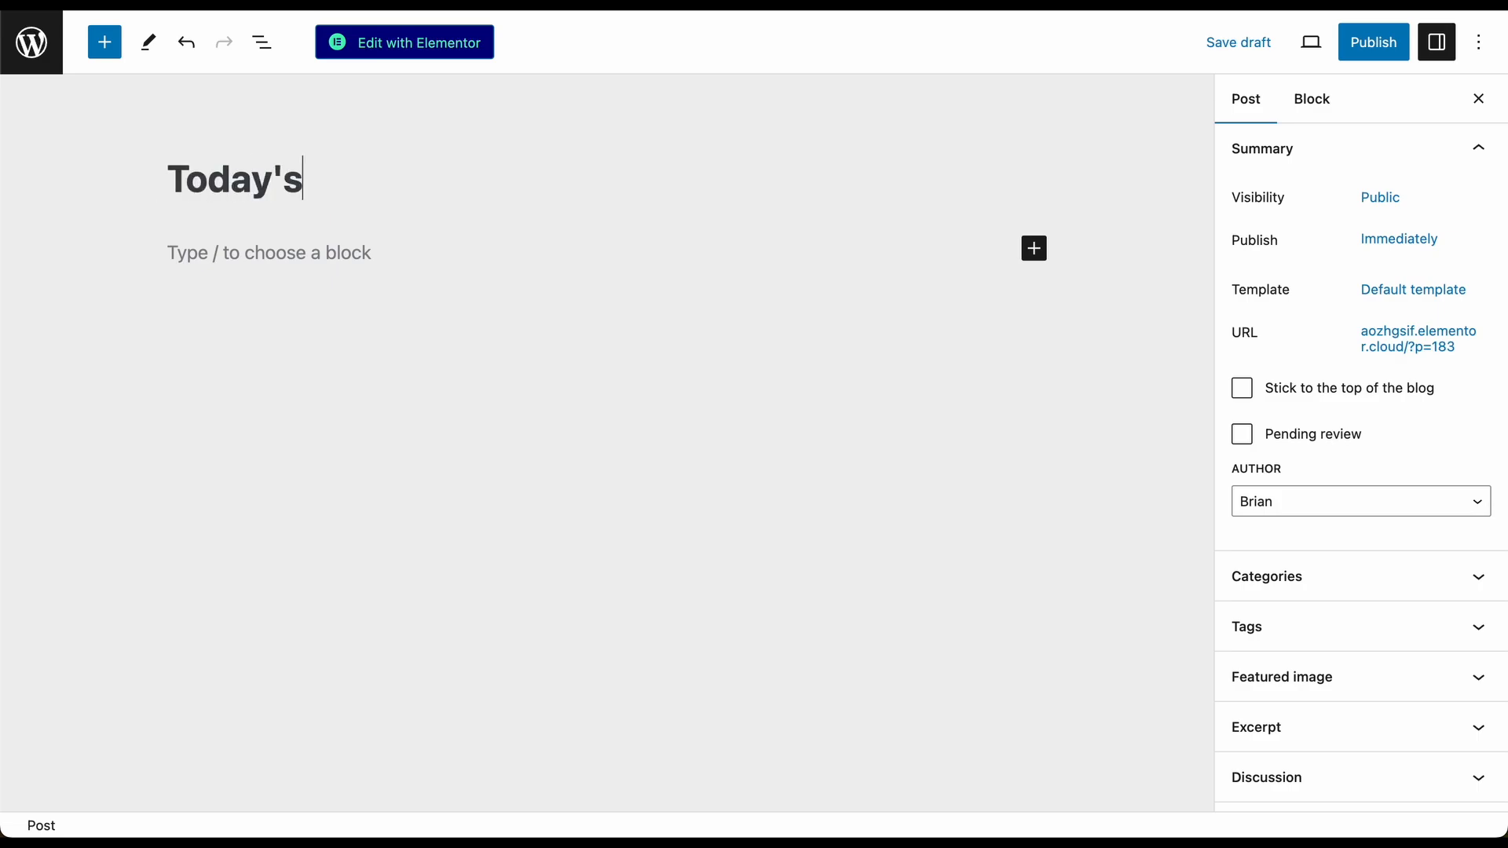
{"action": "type", "text": " Update"}
- Write the paragraph "Today I went to the store" as the post's body text
{"action": "left_click", "coordinate": [201, 267]}
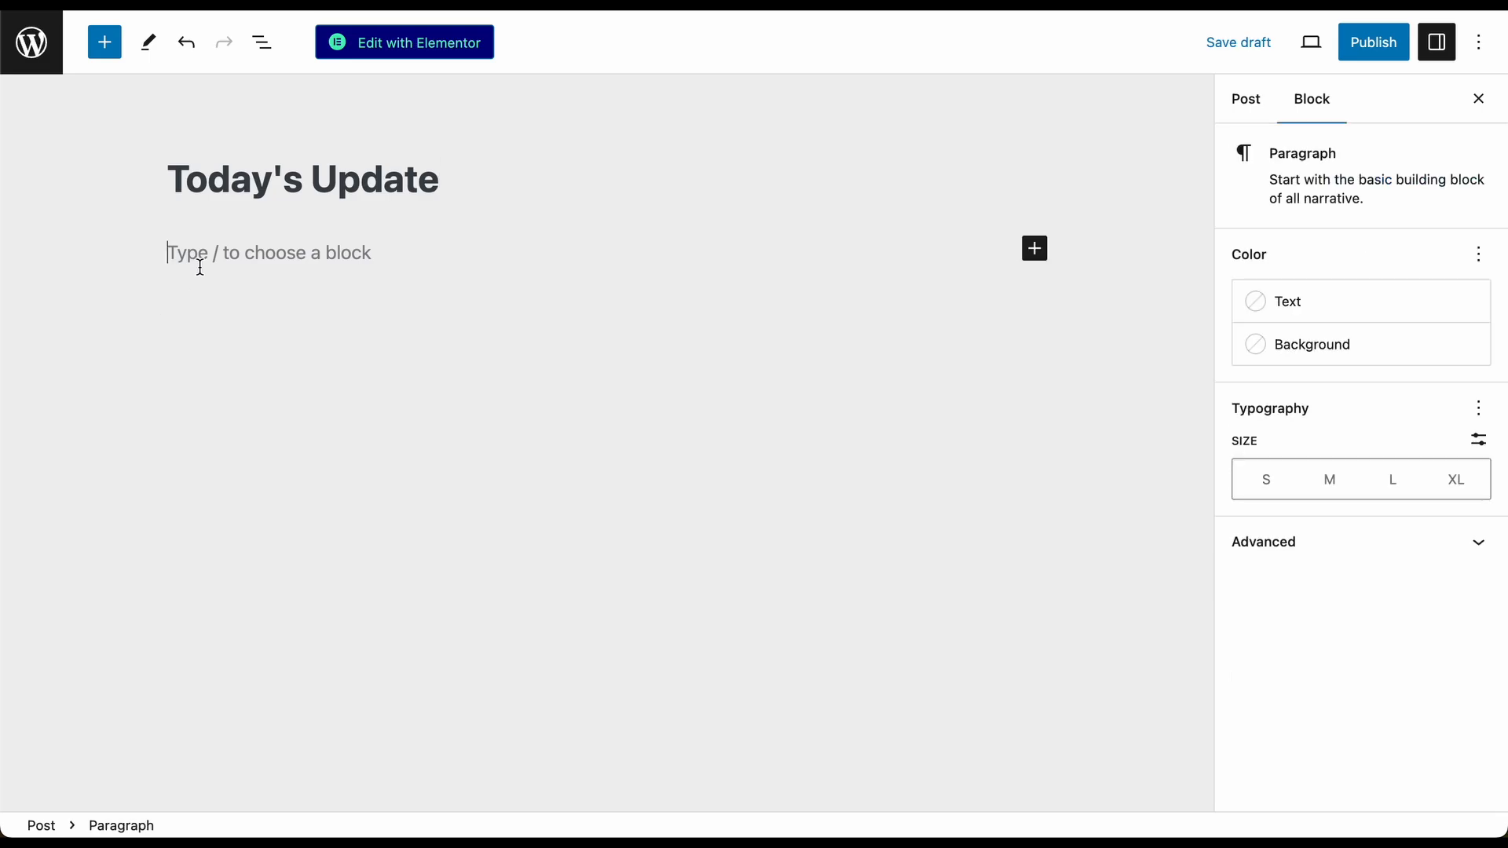
{"action": "type", "text": "Today I went to th s"}
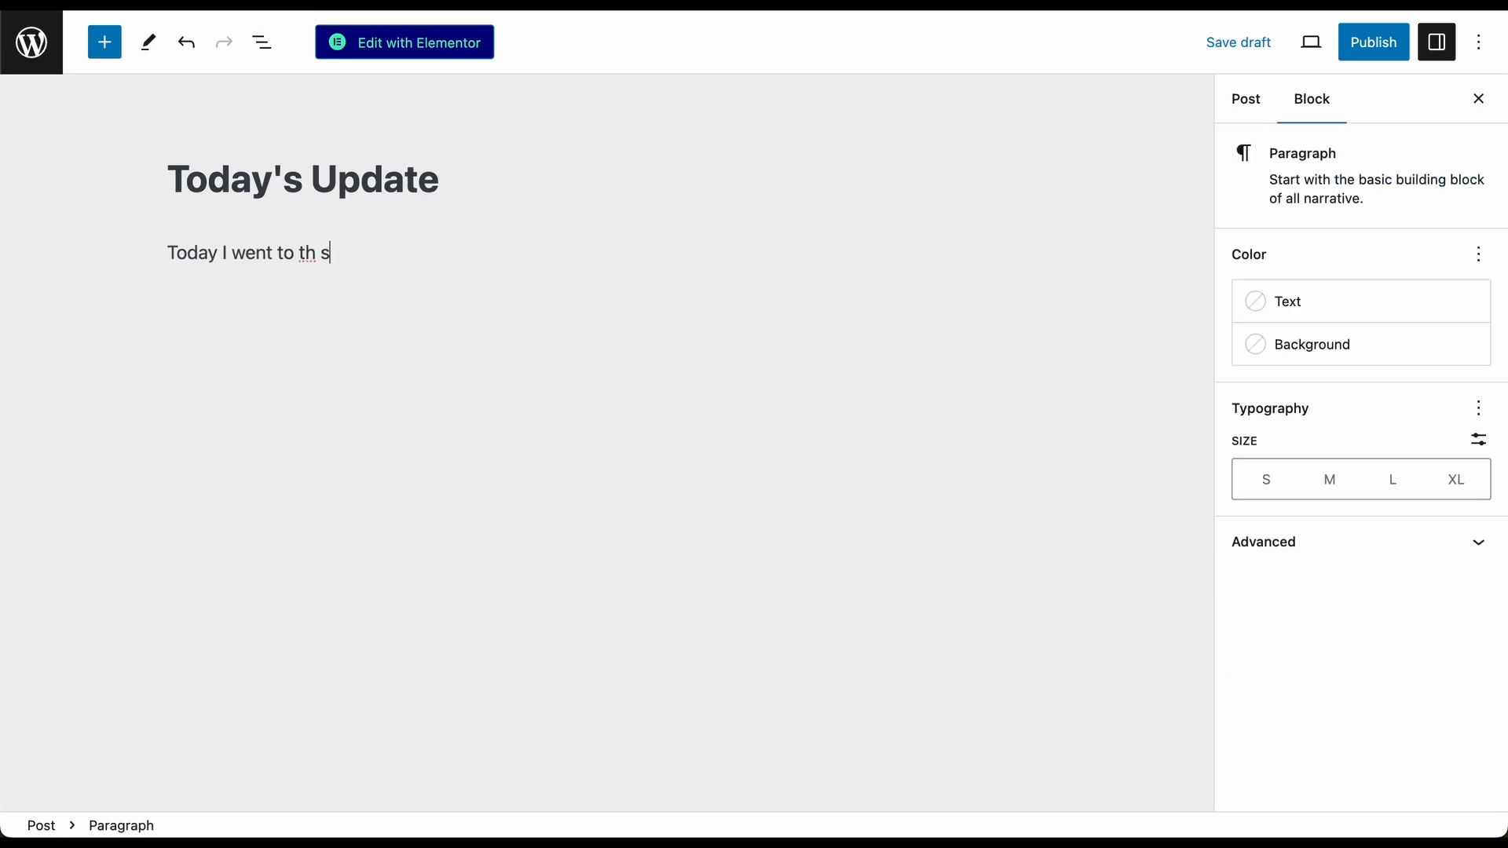
{"action": "key", "text": "BackSpace"}
{"action": "key", "text": "BackSpace"}
{"action": "type", "text": "e store"}
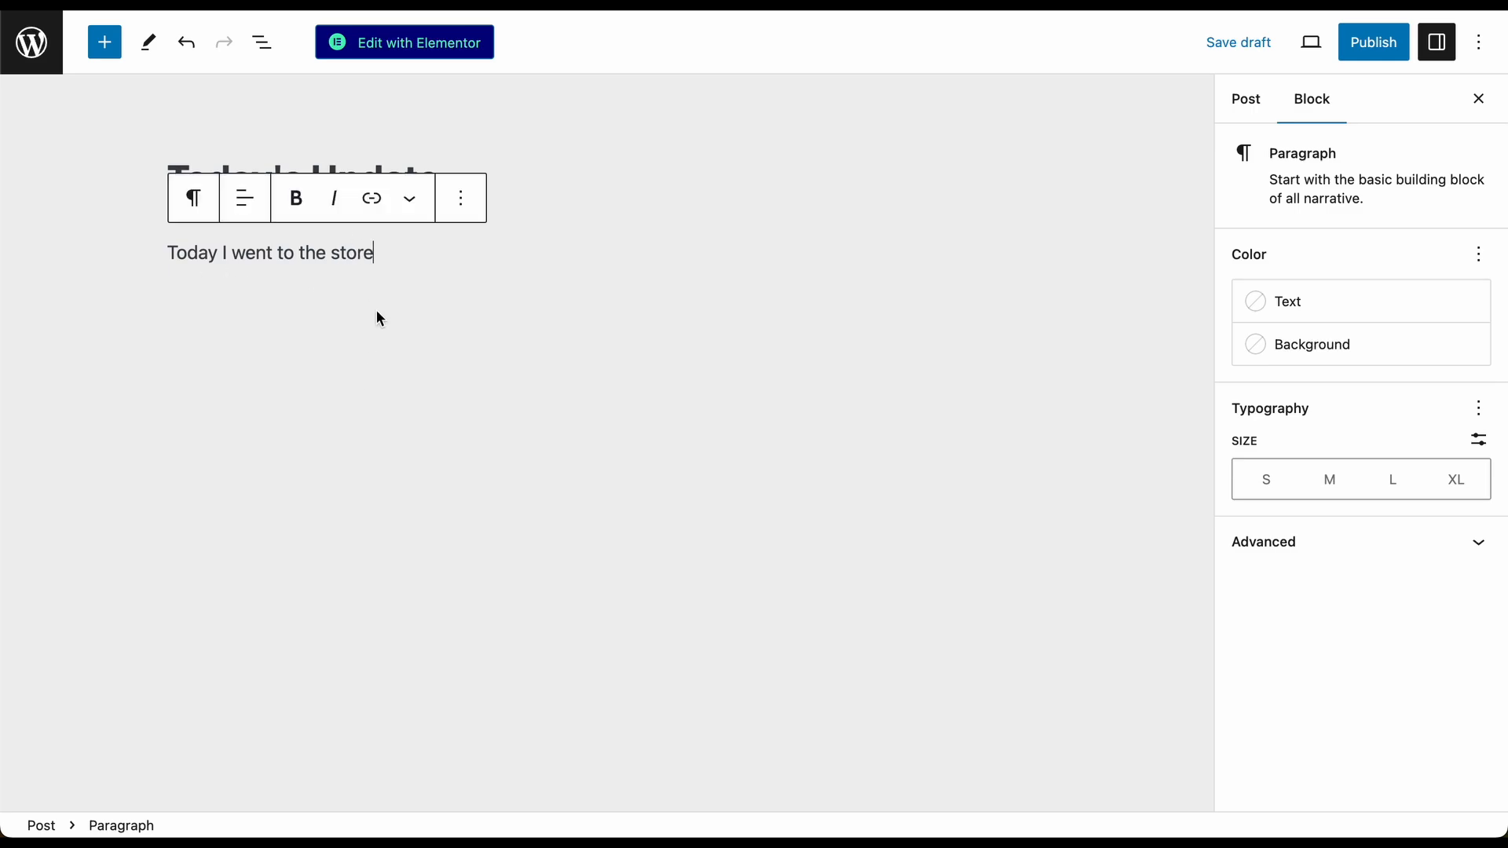
{"action": "left_click", "coordinate": [416, 294]}
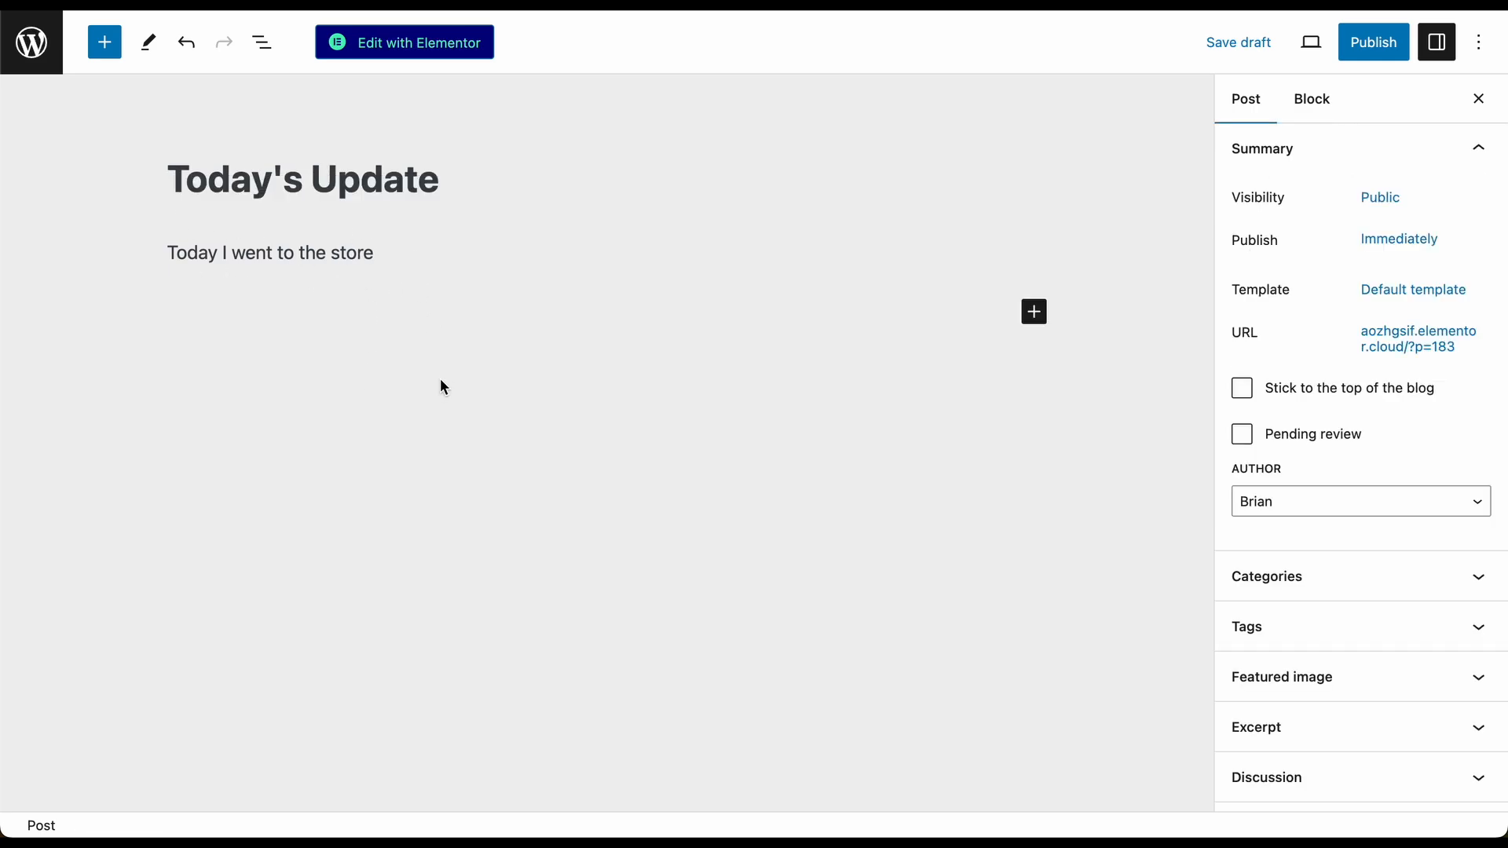
{"action": "left_click", "coordinate": [415, 252]}
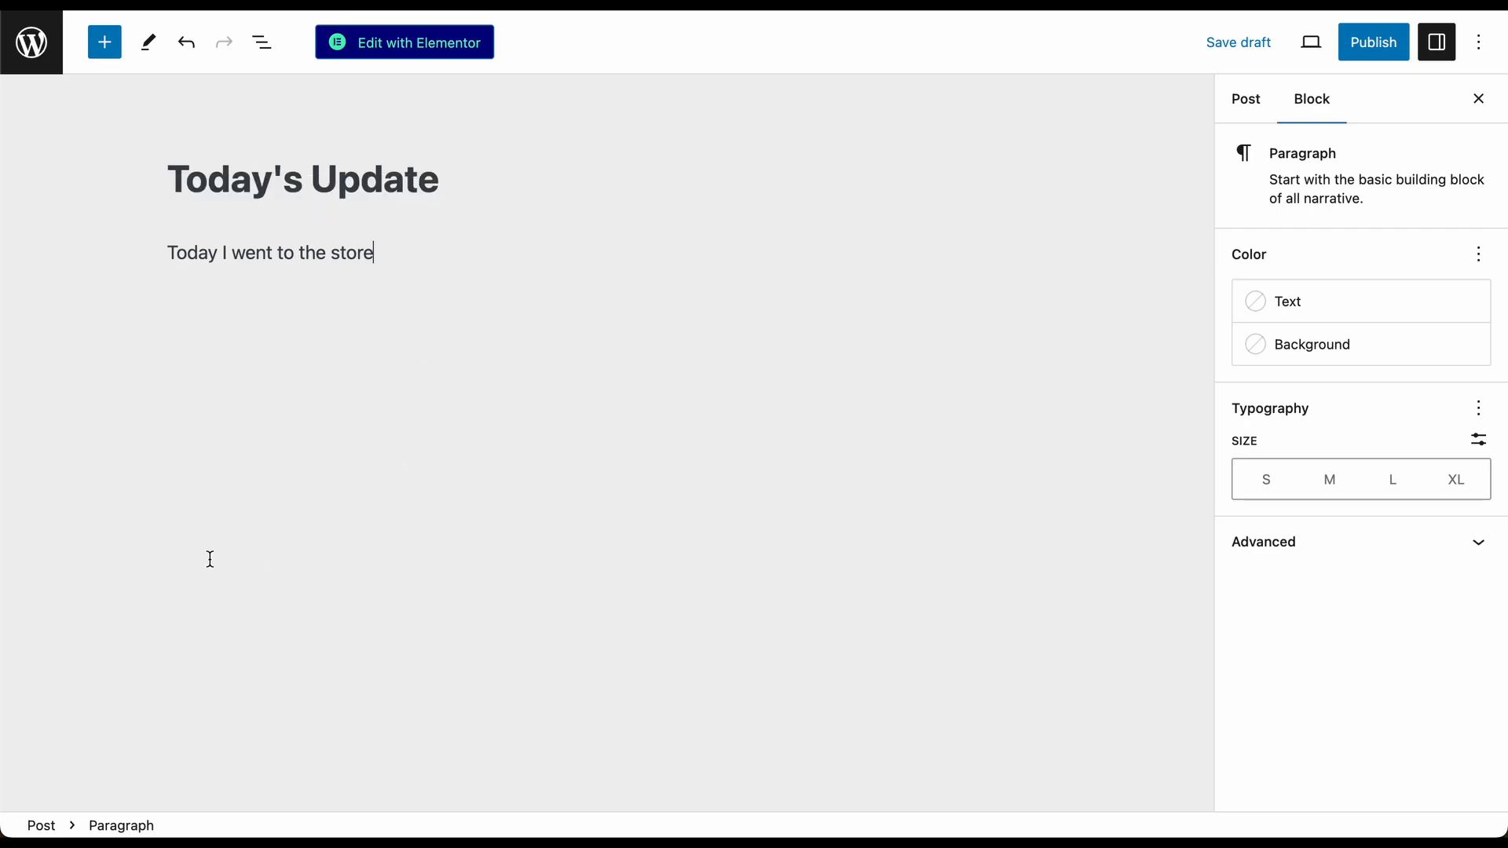
- Publish the post and inspect the end of its post address
{"action": "left_click", "coordinate": [1380, 53]}
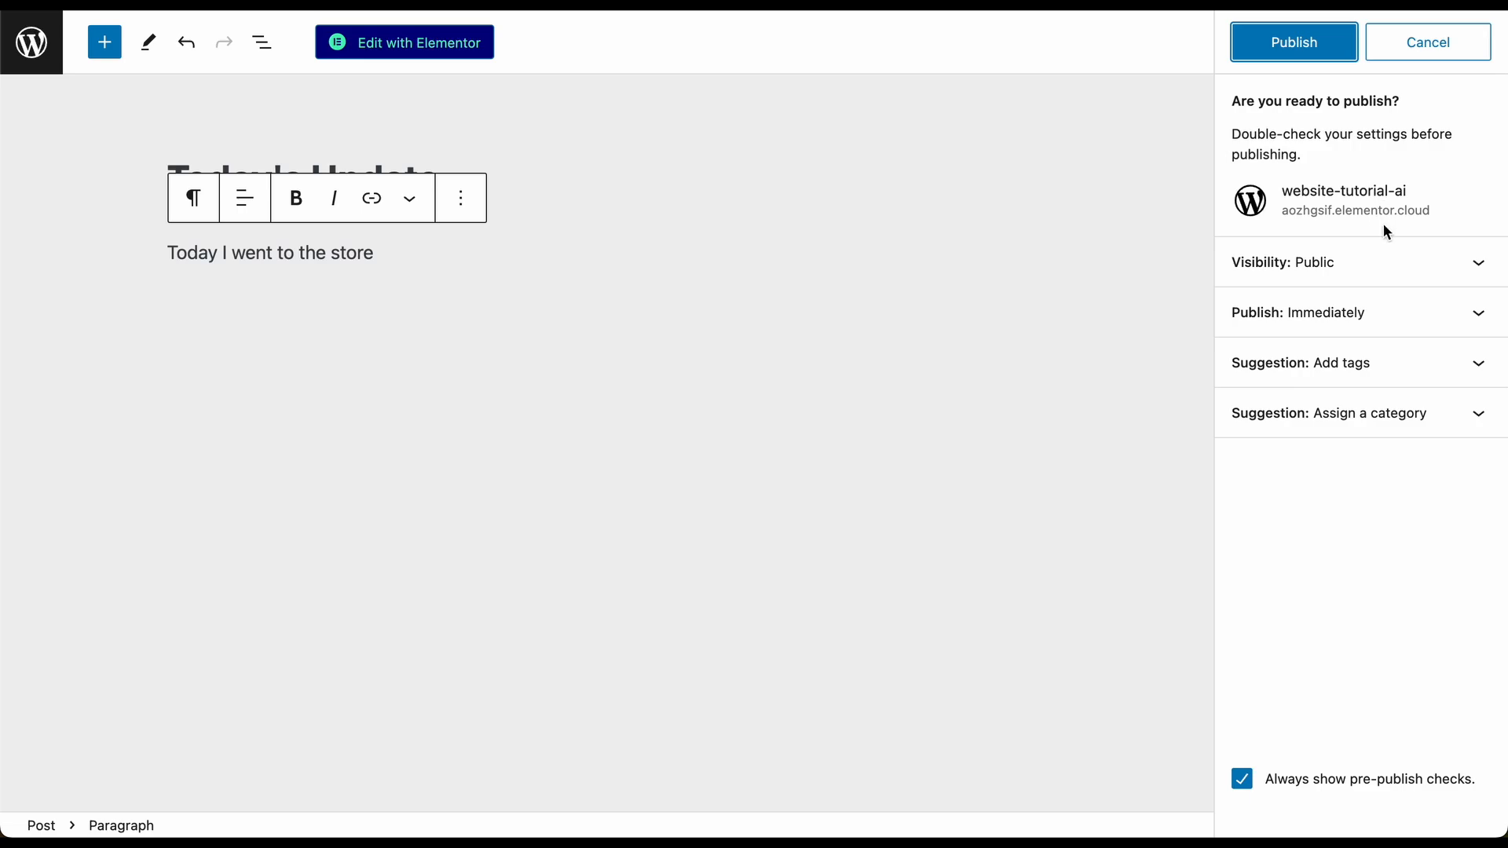
{"action": "left_click", "coordinate": [1323, 47]}
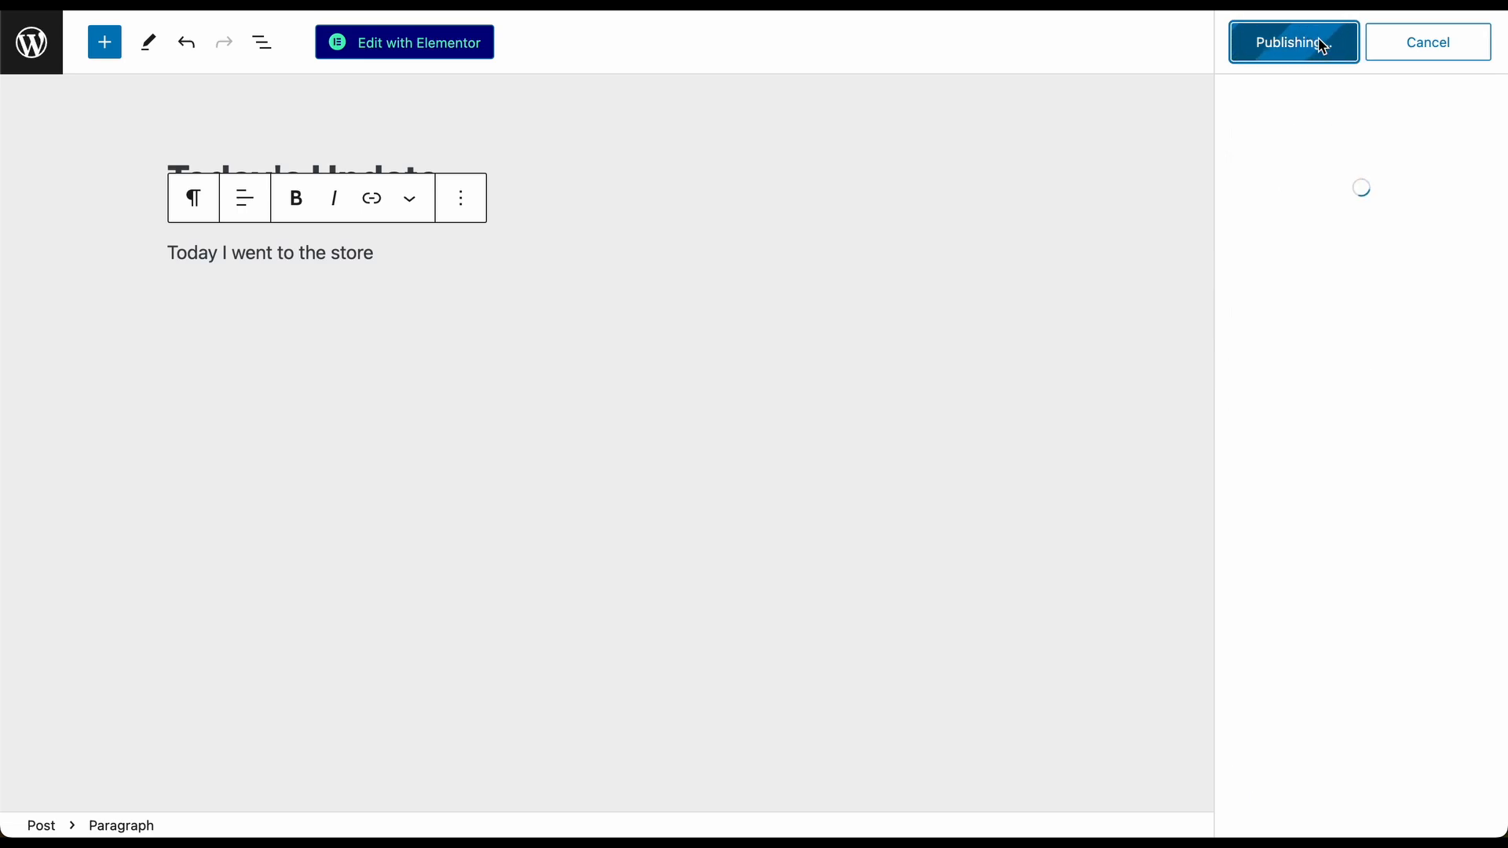
{"action": "left_click", "coordinate": [1385, 217]}
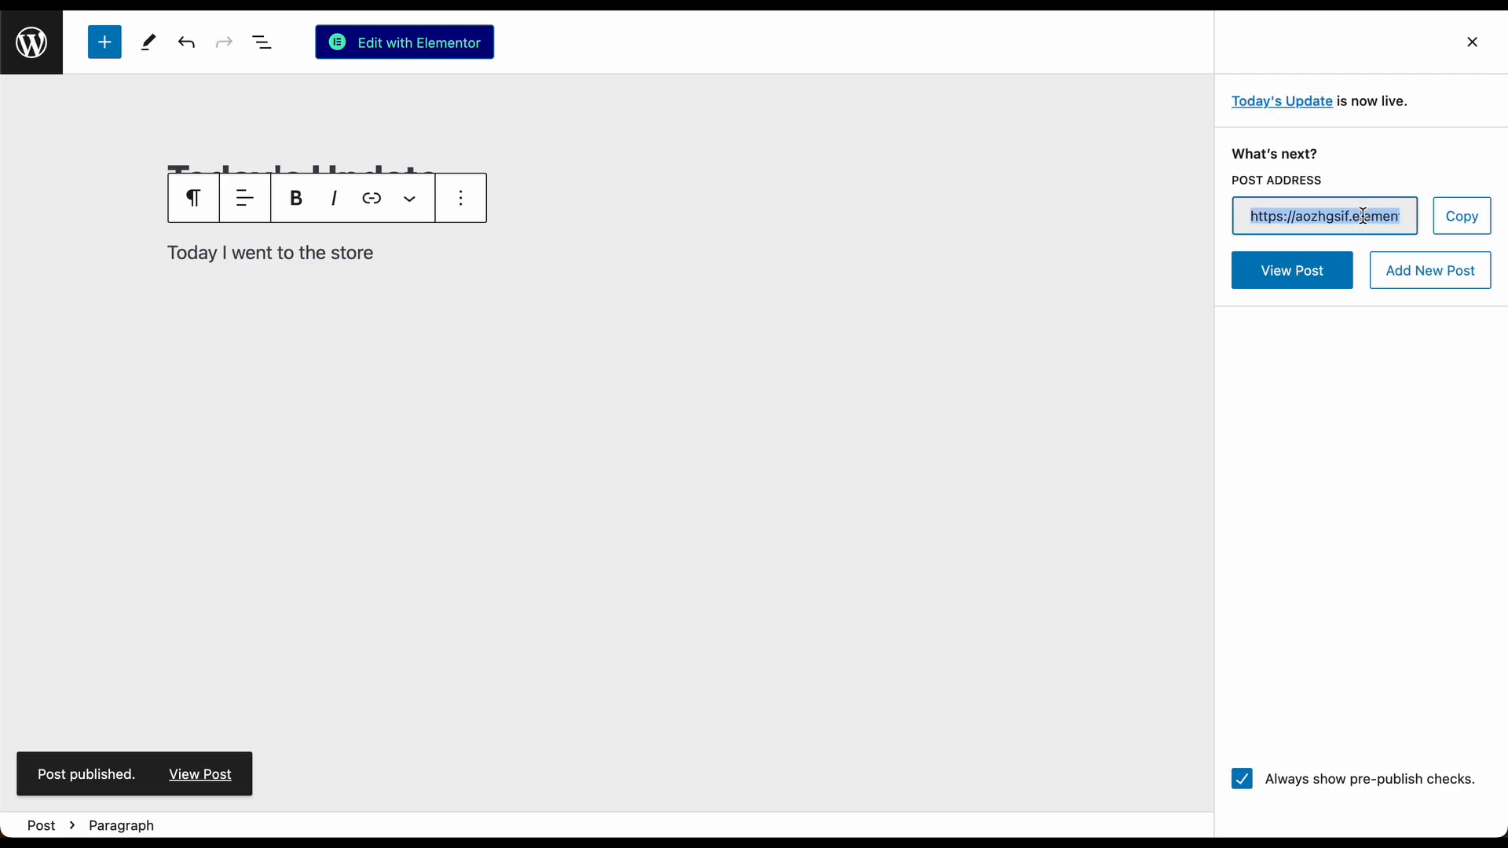
{"action": "left_click", "coordinate": [1310, 217]}
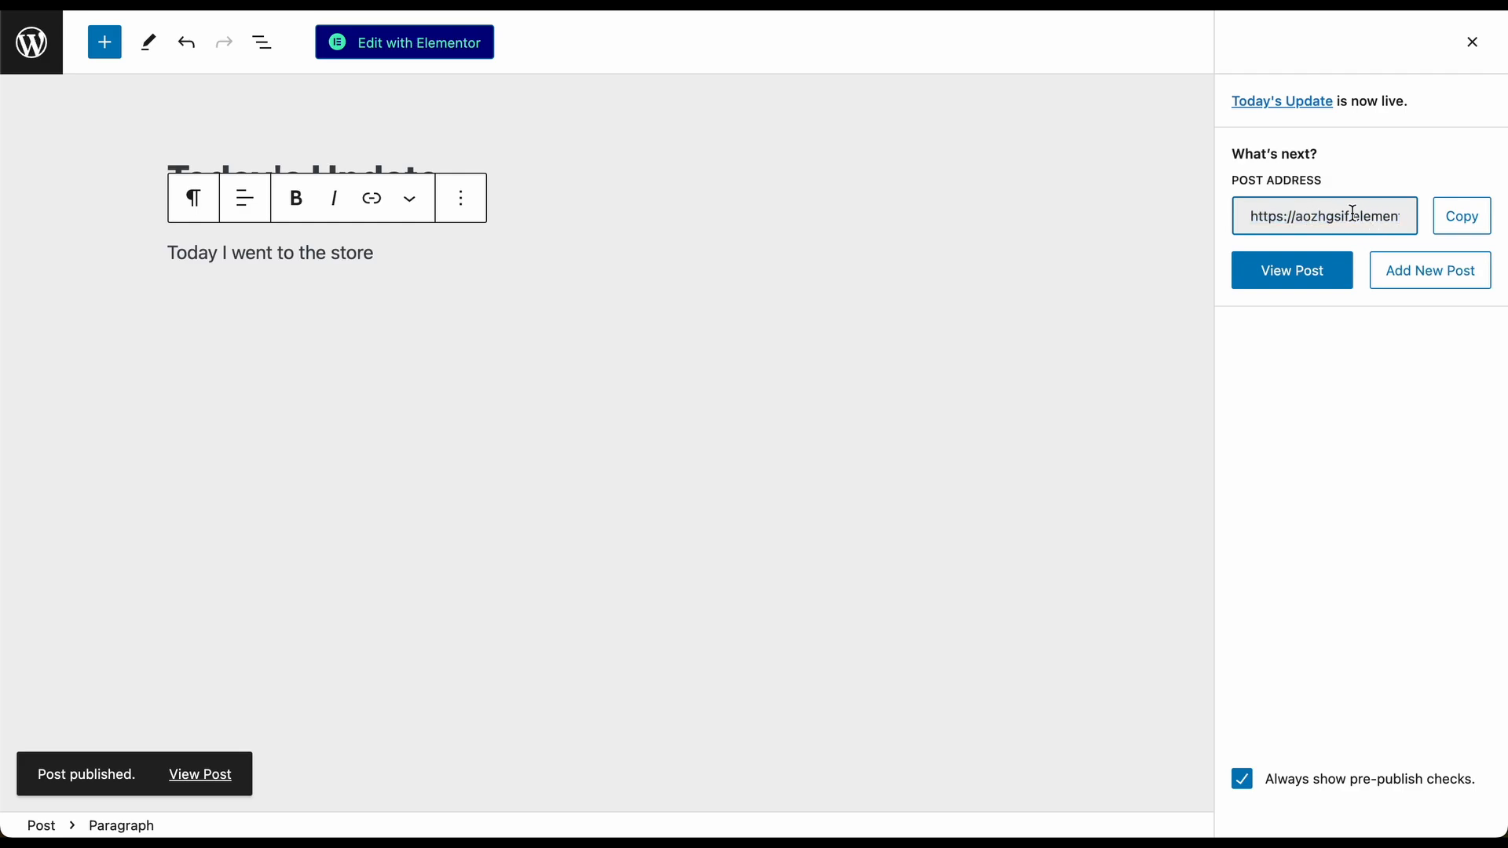
{"action": "left_click_drag", "start_coordinate": [1291, 217], "coordinate": [1394, 218]}
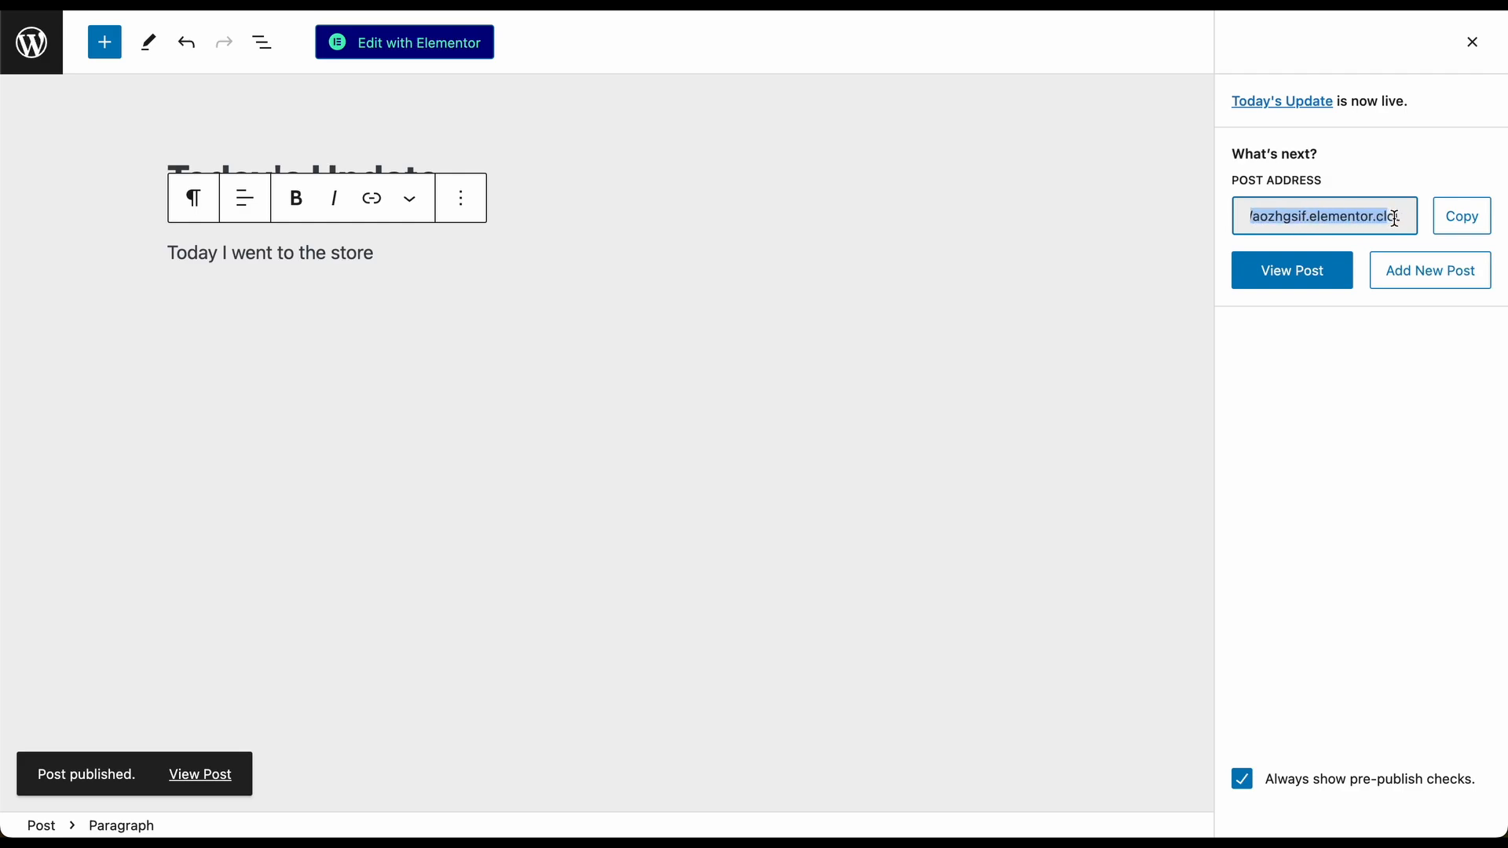
{"action": "left_click", "coordinate": [1399, 218]}
{"action": "scroll", "coordinate": [1399, 219], "scroll_direction": "right", "scroll_amount": 2}
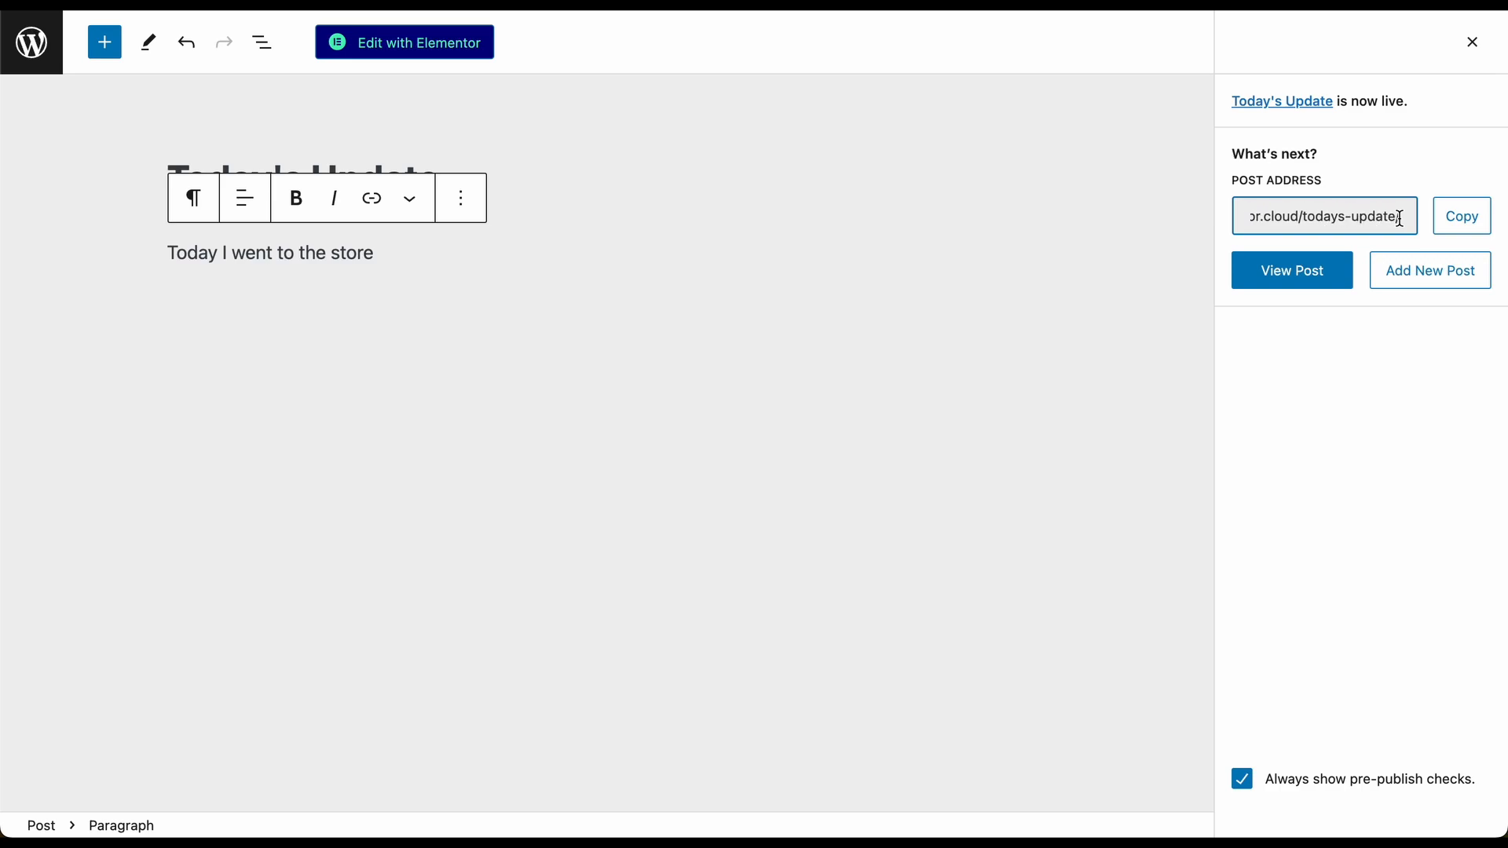
{"action": "left_click_drag", "start_coordinate": [1405, 220], "coordinate": [1309, 220]}
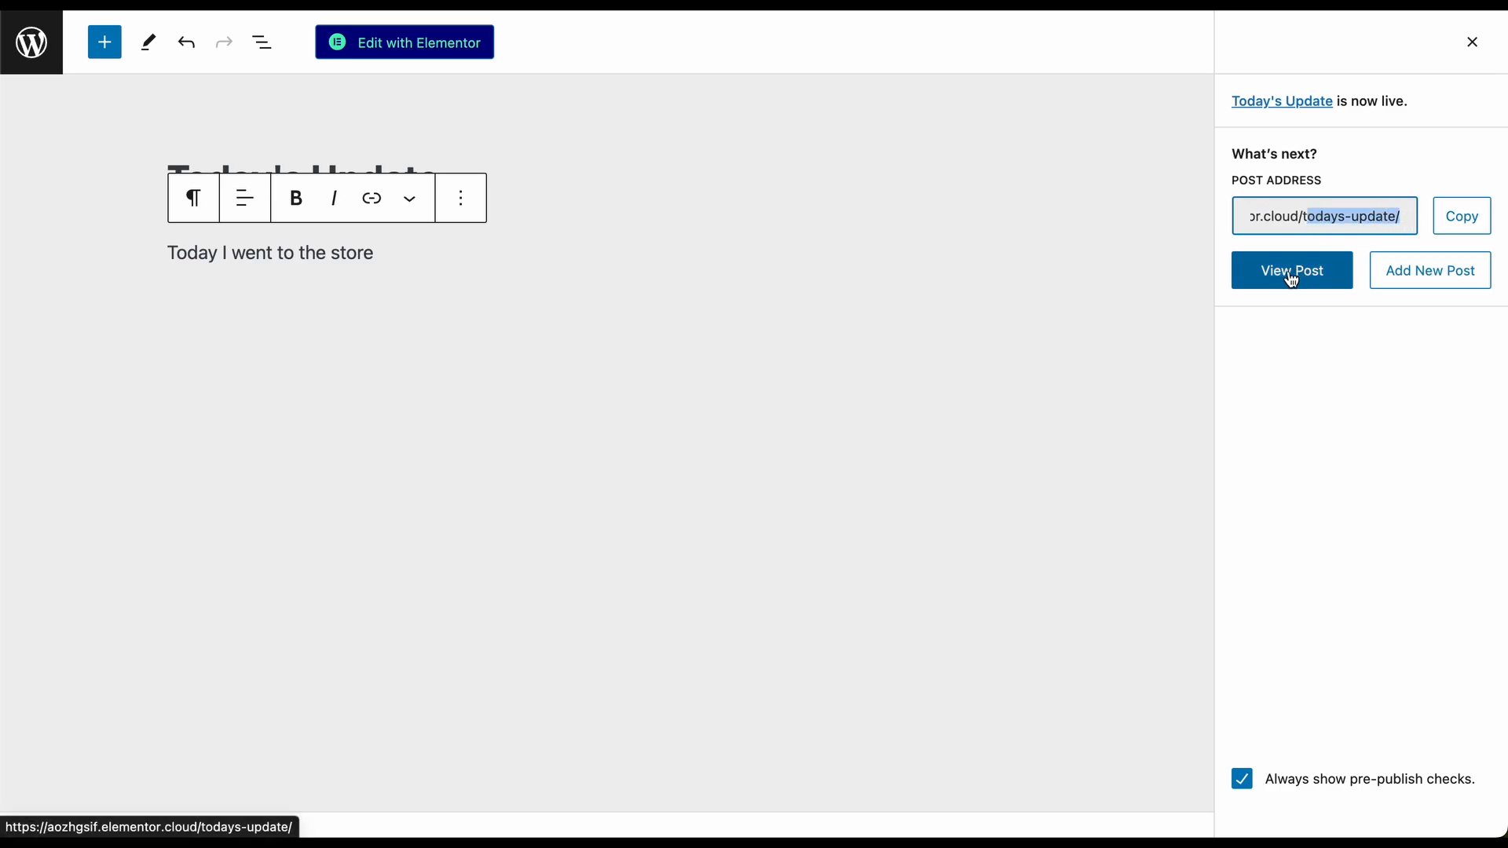
{"action": "left_click", "coordinate": [433, 235]}
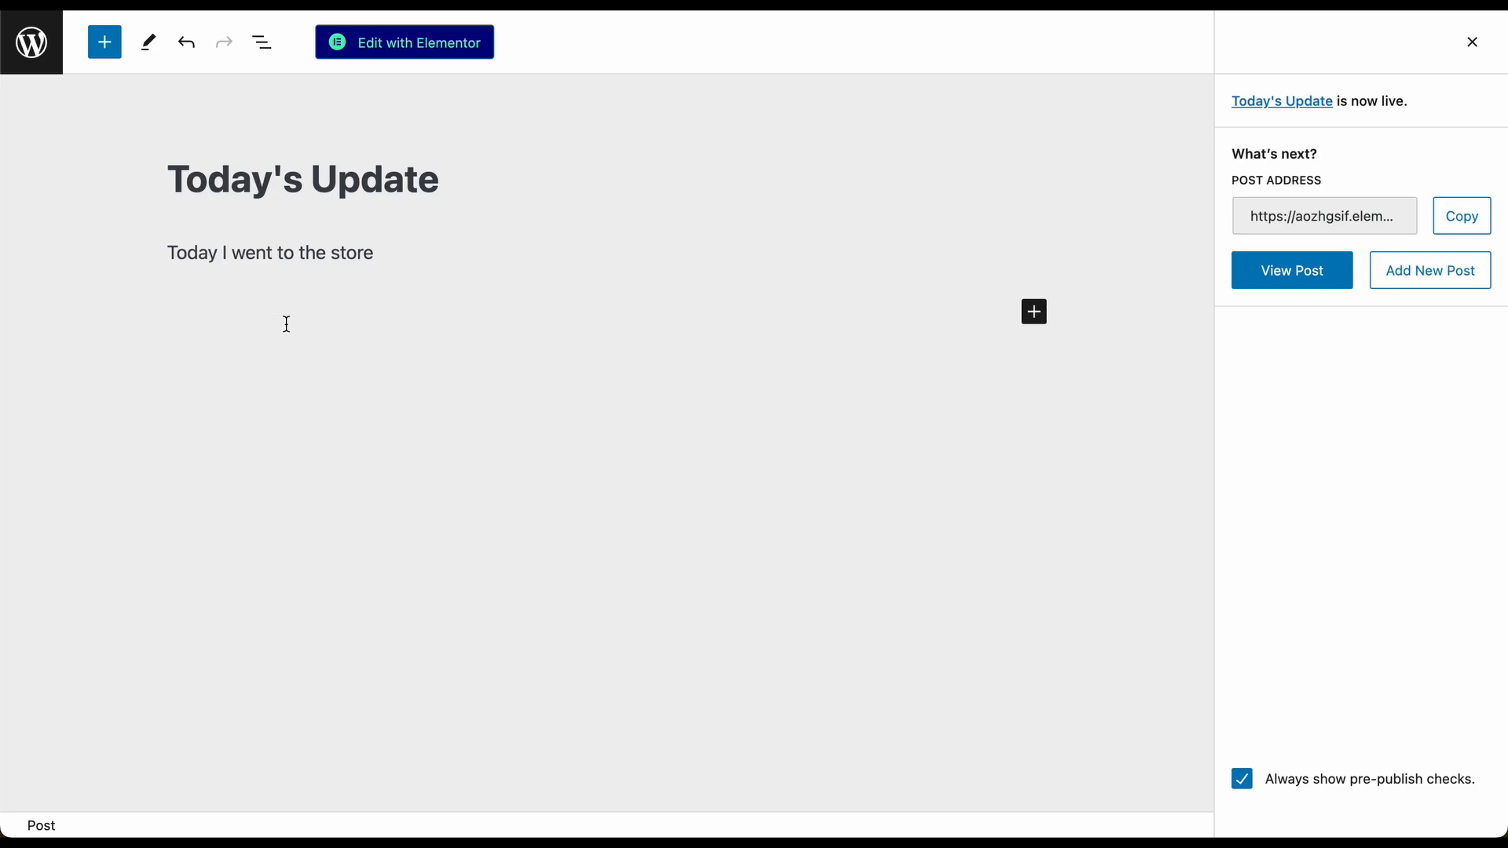
- Open the Home page in Elementor and use the Finder to search for "popup" and add a new popup
{"action": "left_click", "coordinate": [32, 42]}
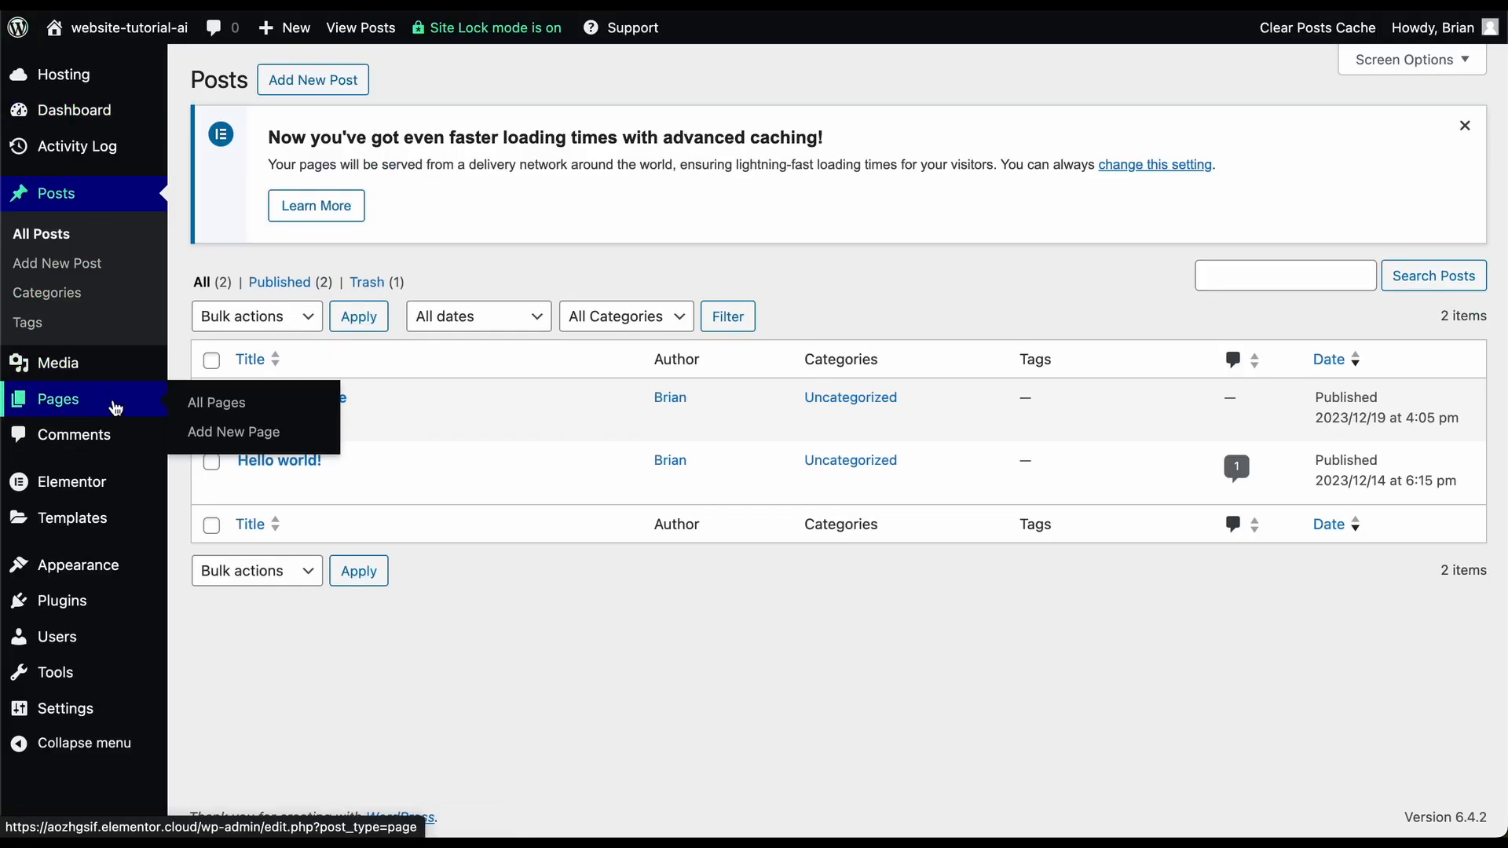
{"action": "left_click", "coordinate": [115, 407]}
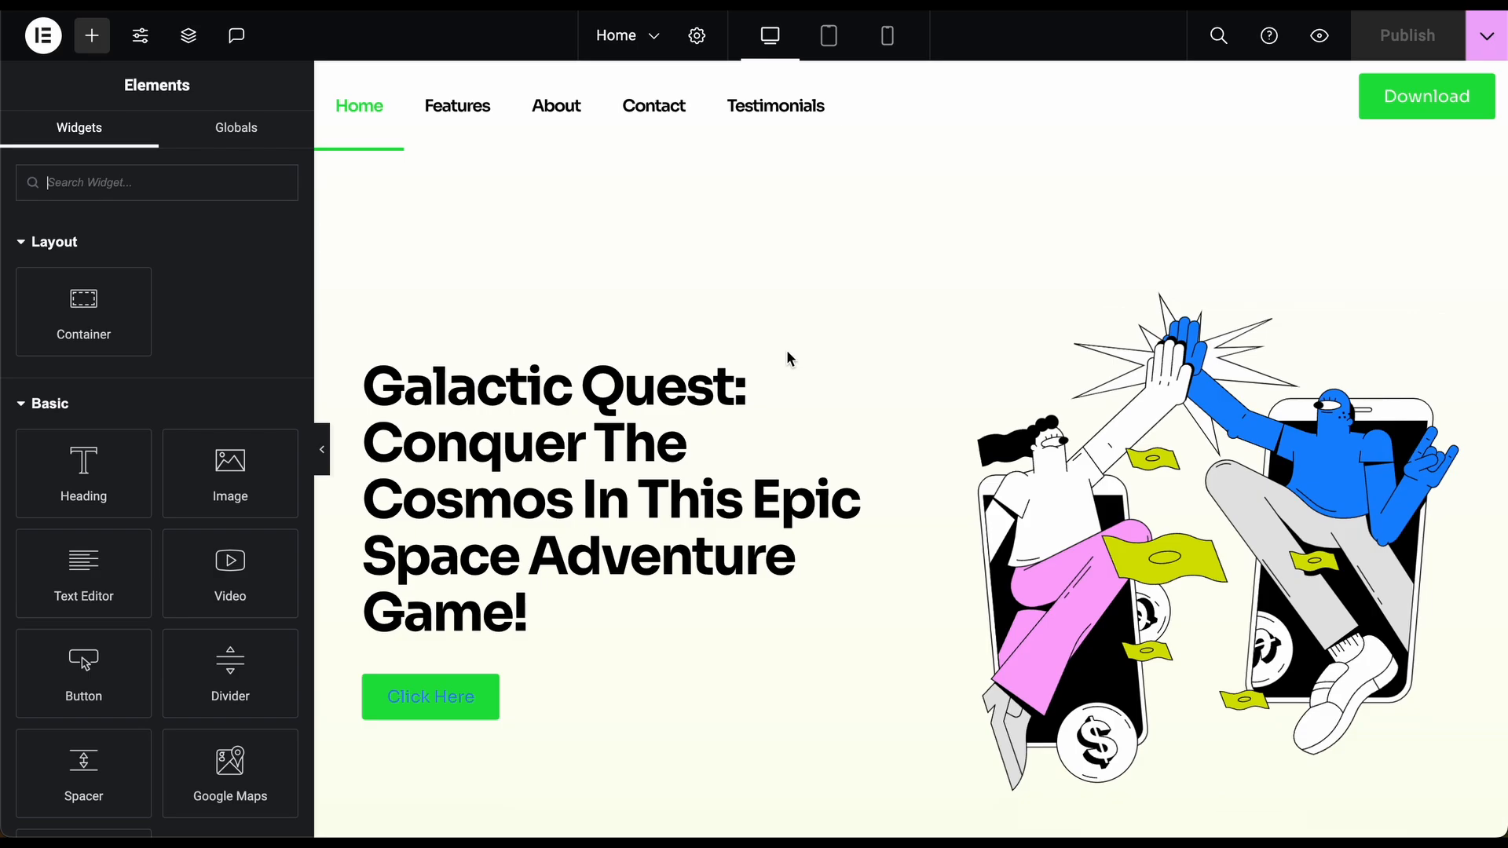
{"action": "key", "text": "ctrl+e"}
{"action": "type", "text": "popup"}
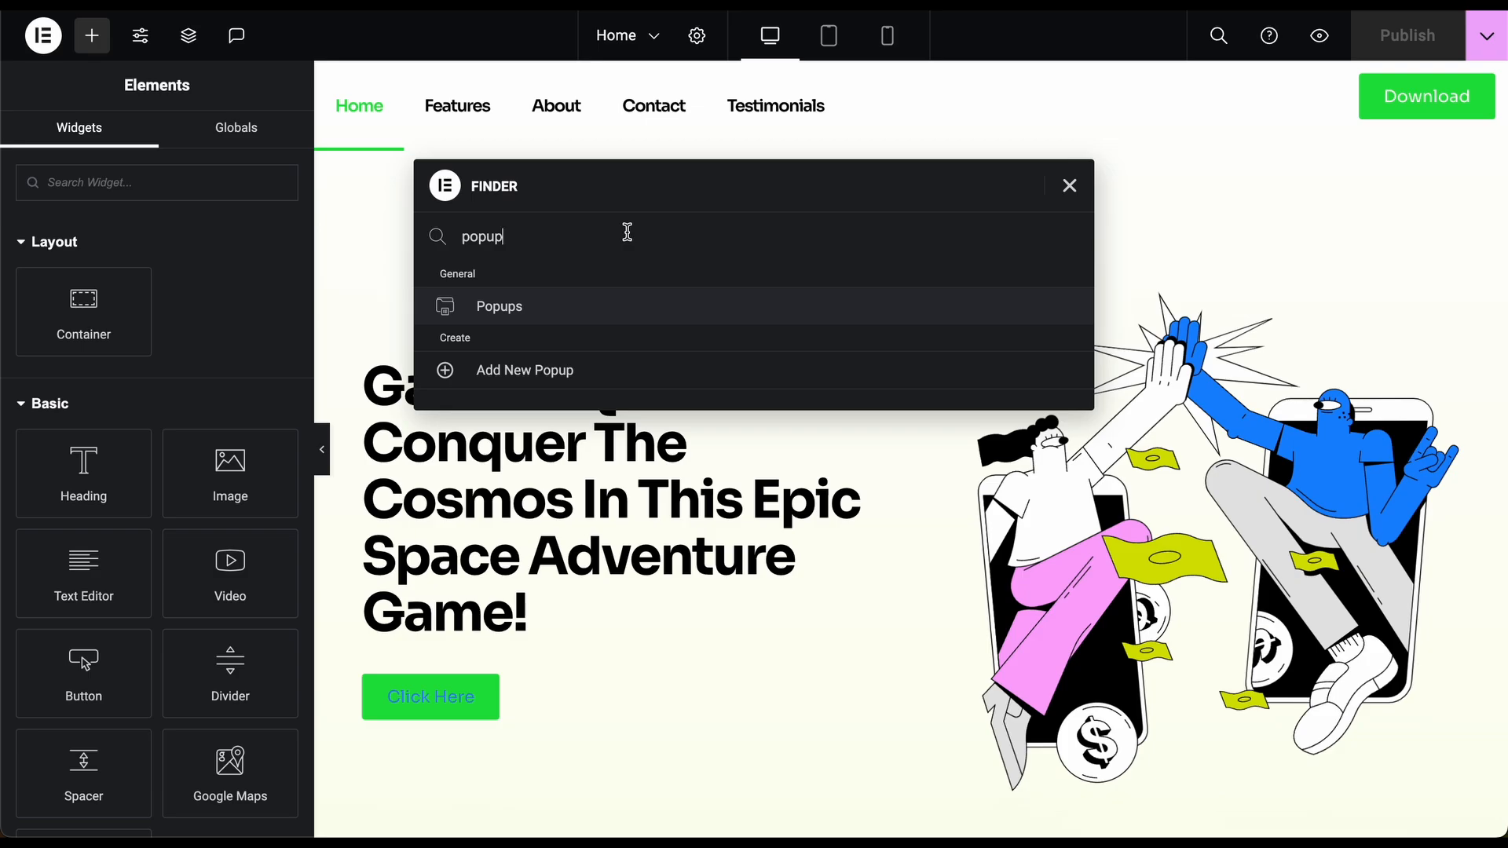
{"action": "left_click", "coordinate": [525, 376]}
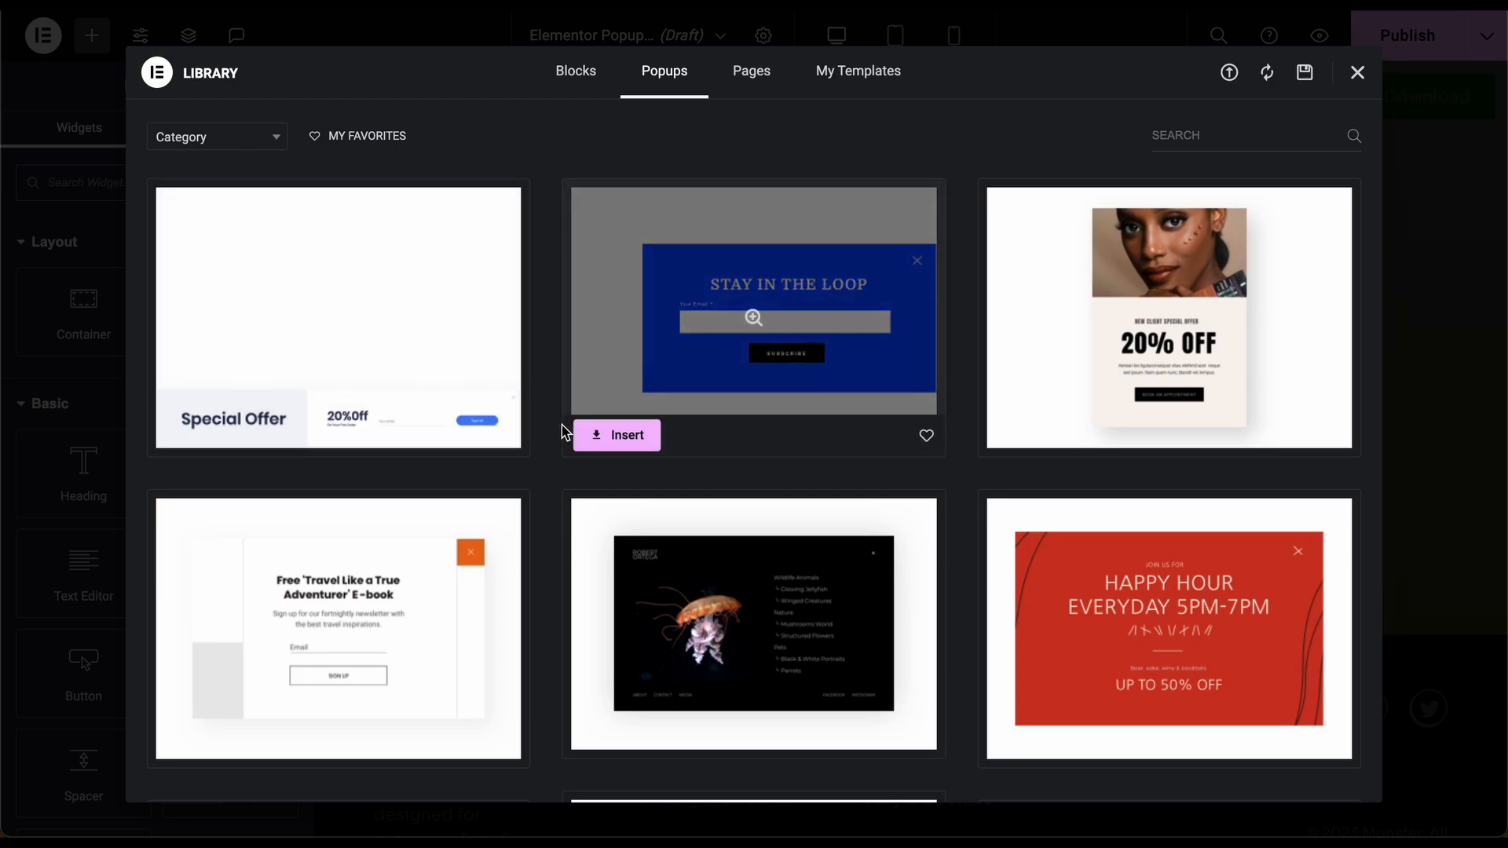
- Browse the popup template library and insert the "UI/UX Fundamentals 25% OFF" template
{"action": "scroll", "coordinate": [566, 432], "scroll_direction": "down", "scroll_amount": 1}
{"action": "scroll", "coordinate": [566, 432], "scroll_direction": "down", "scroll_amount": 8}
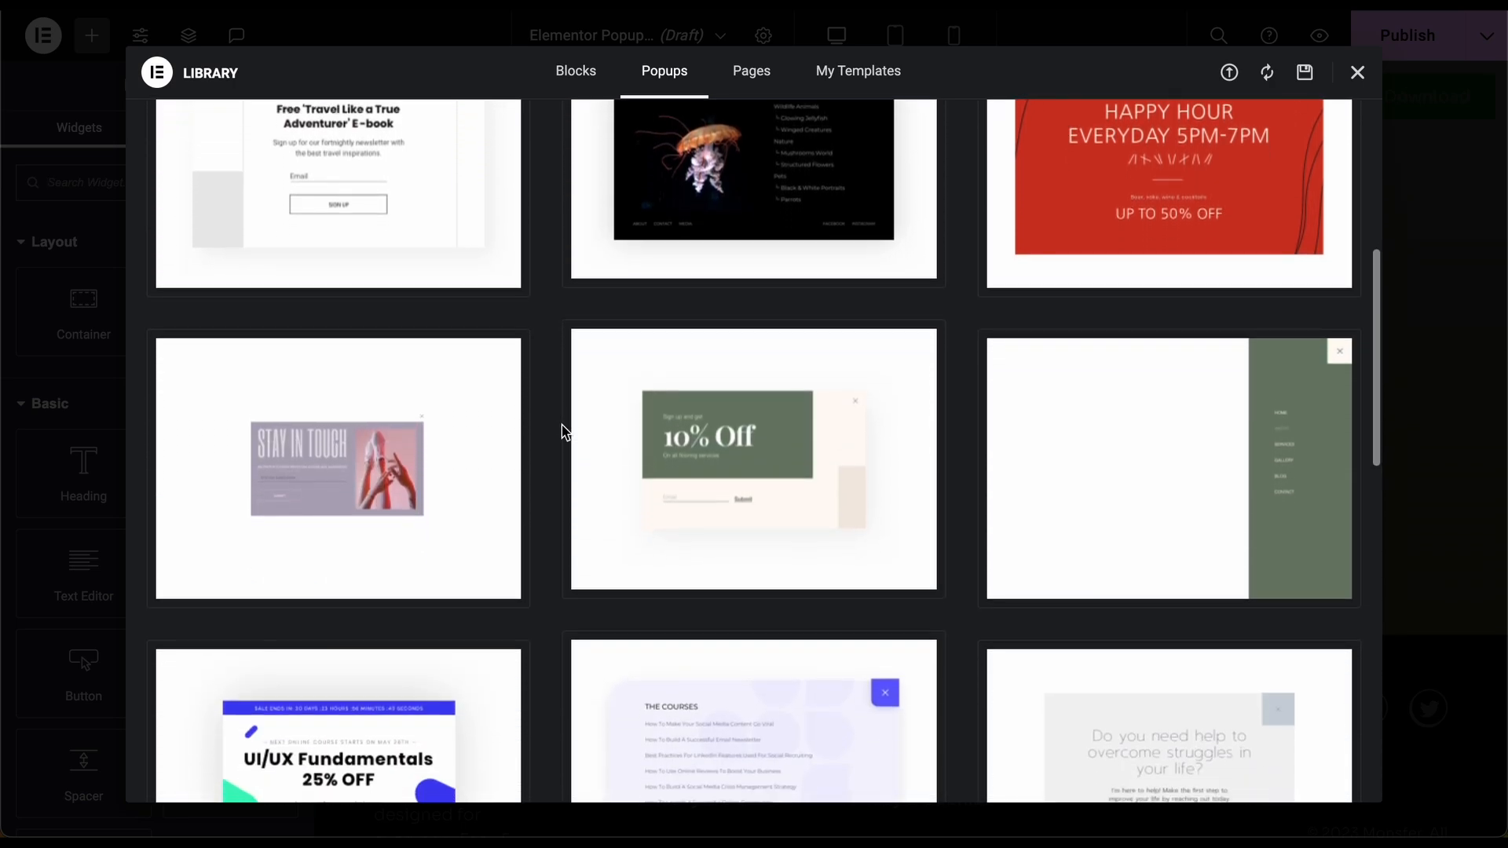
{"action": "scroll", "coordinate": [562, 430], "scroll_direction": "down", "scroll_amount": 5}
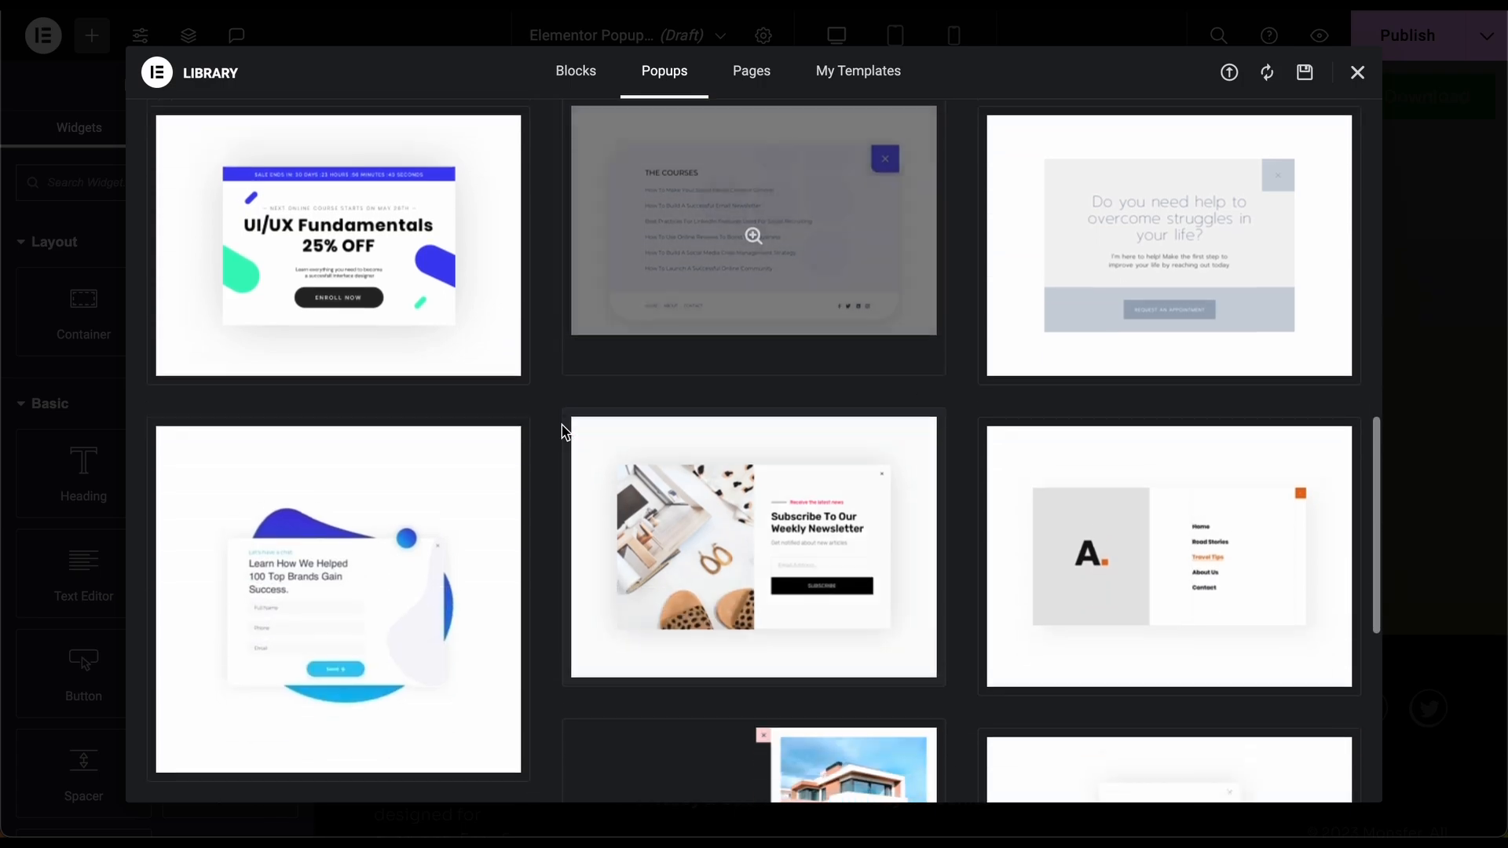
{"action": "scroll", "coordinate": [562, 431], "scroll_direction": "down", "scroll_amount": 4}
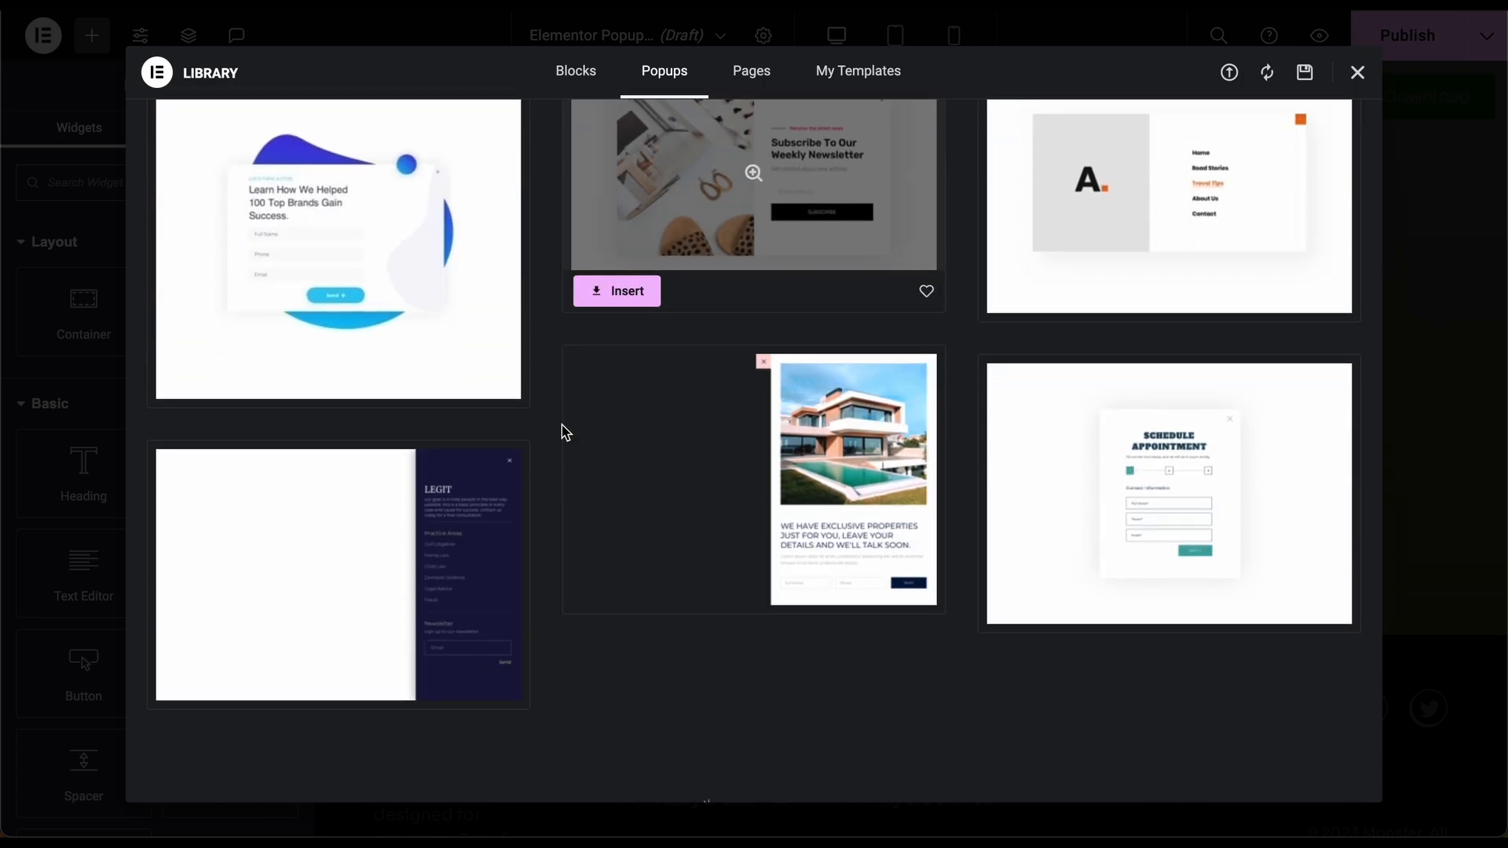
{"action": "scroll", "coordinate": [562, 431], "scroll_direction": "up", "scroll_amount": 5}
{"action": "scroll", "coordinate": [562, 430], "scroll_direction": "up", "scroll_amount": 2}
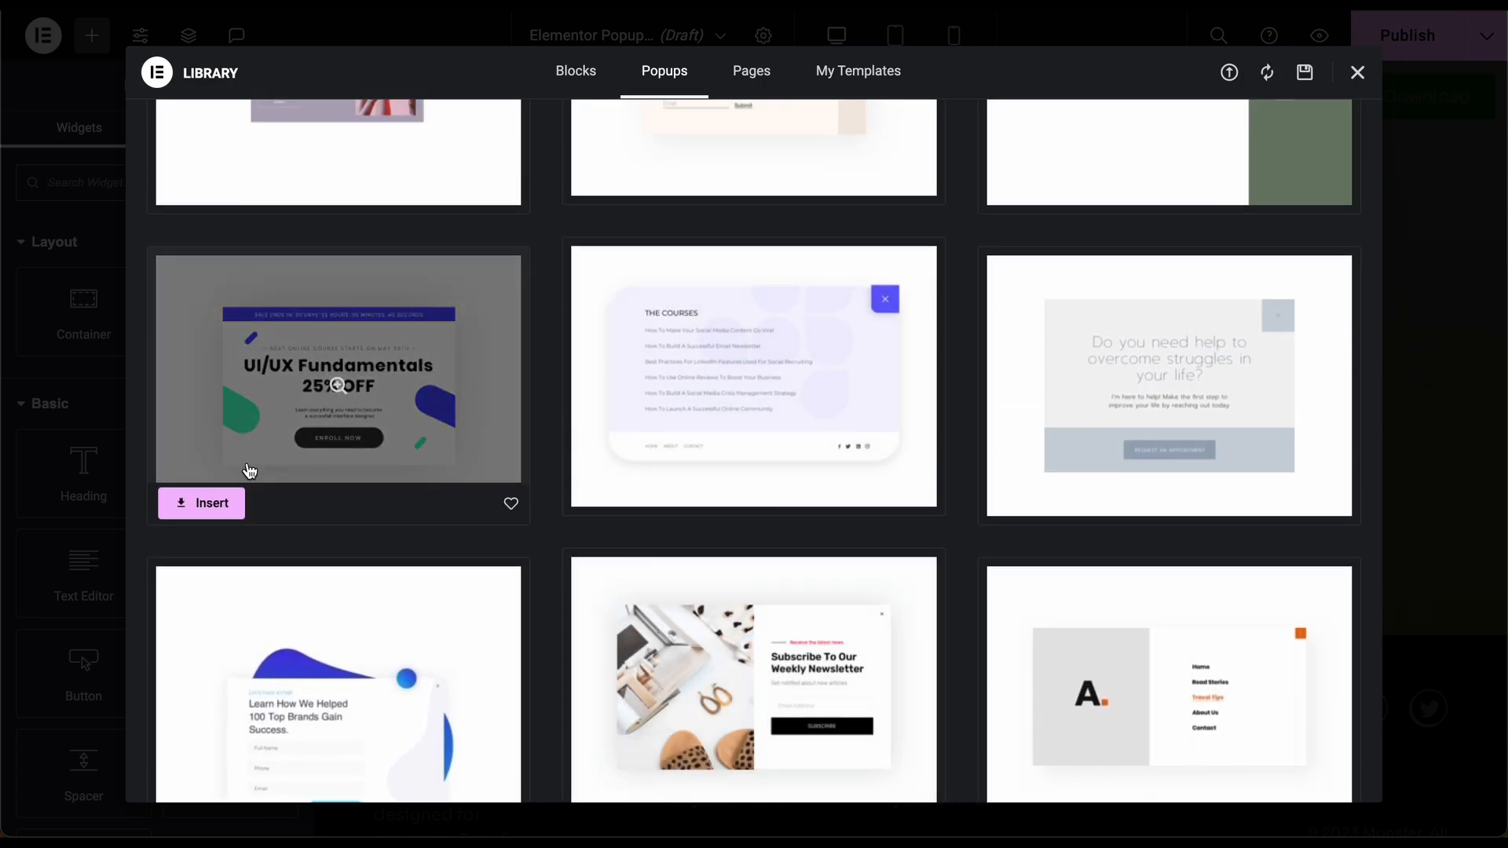
{"action": "left_click", "coordinate": [223, 512]}
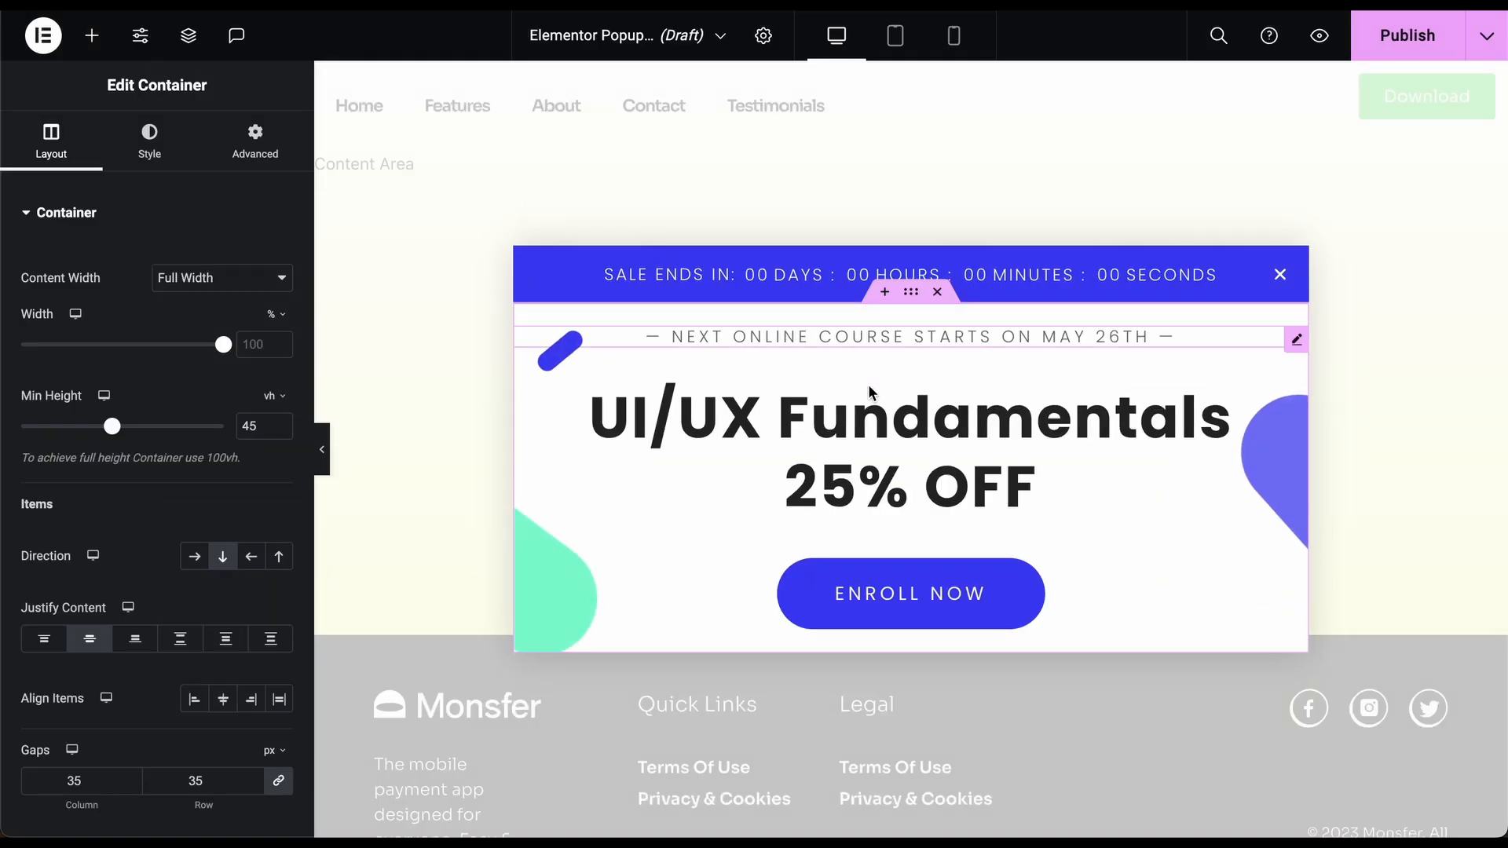
- Change the popup's main heading to "Get 50% OFF" and its button text to "Download Now"
{"action": "scroll", "coordinate": [871, 529], "scroll_direction": "down", "scroll_amount": 1}
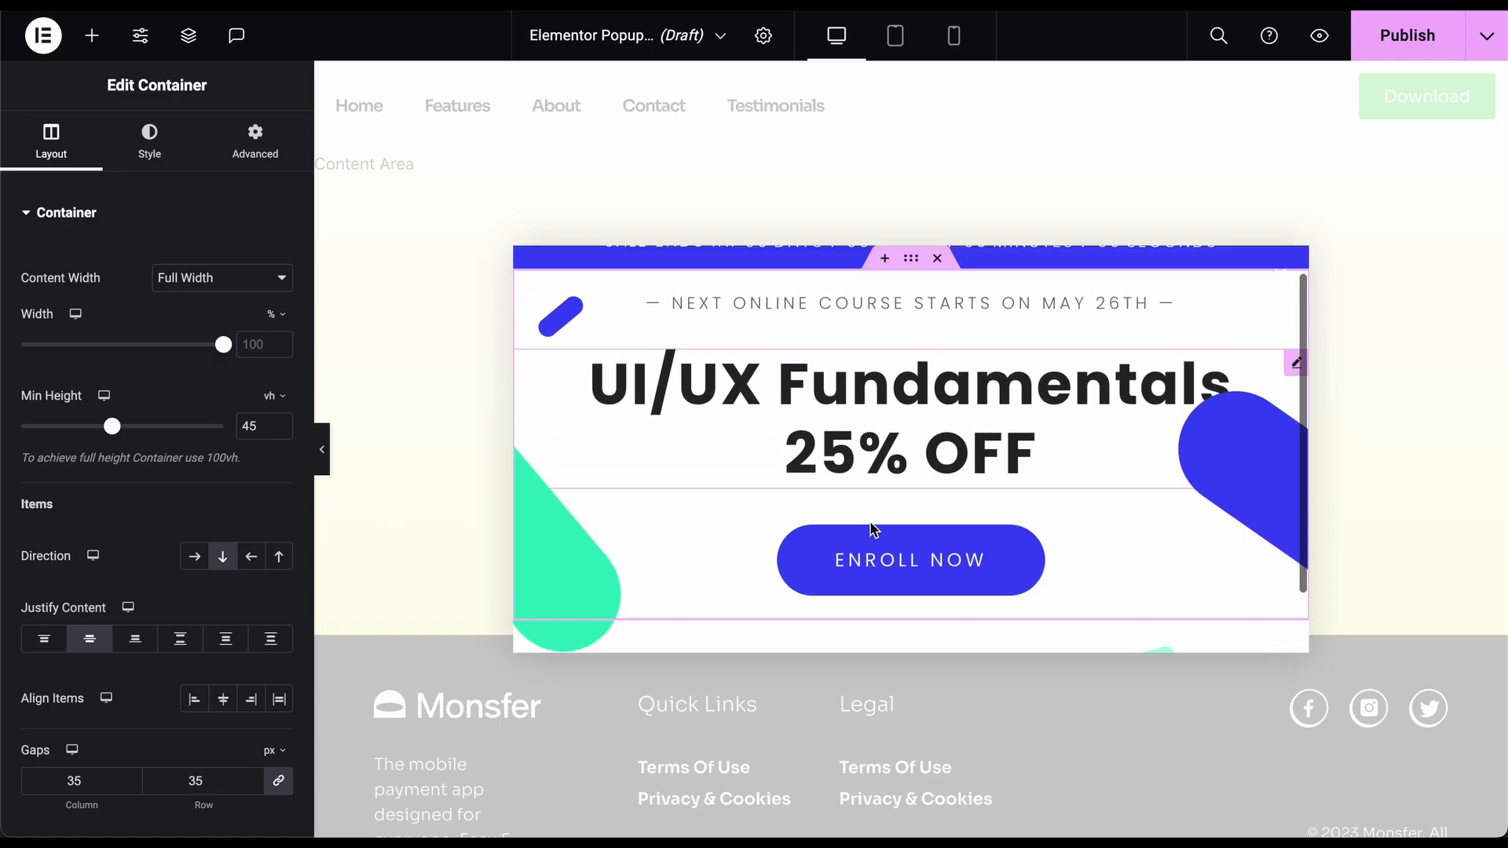
{"action": "left_click", "coordinate": [1039, 463]}
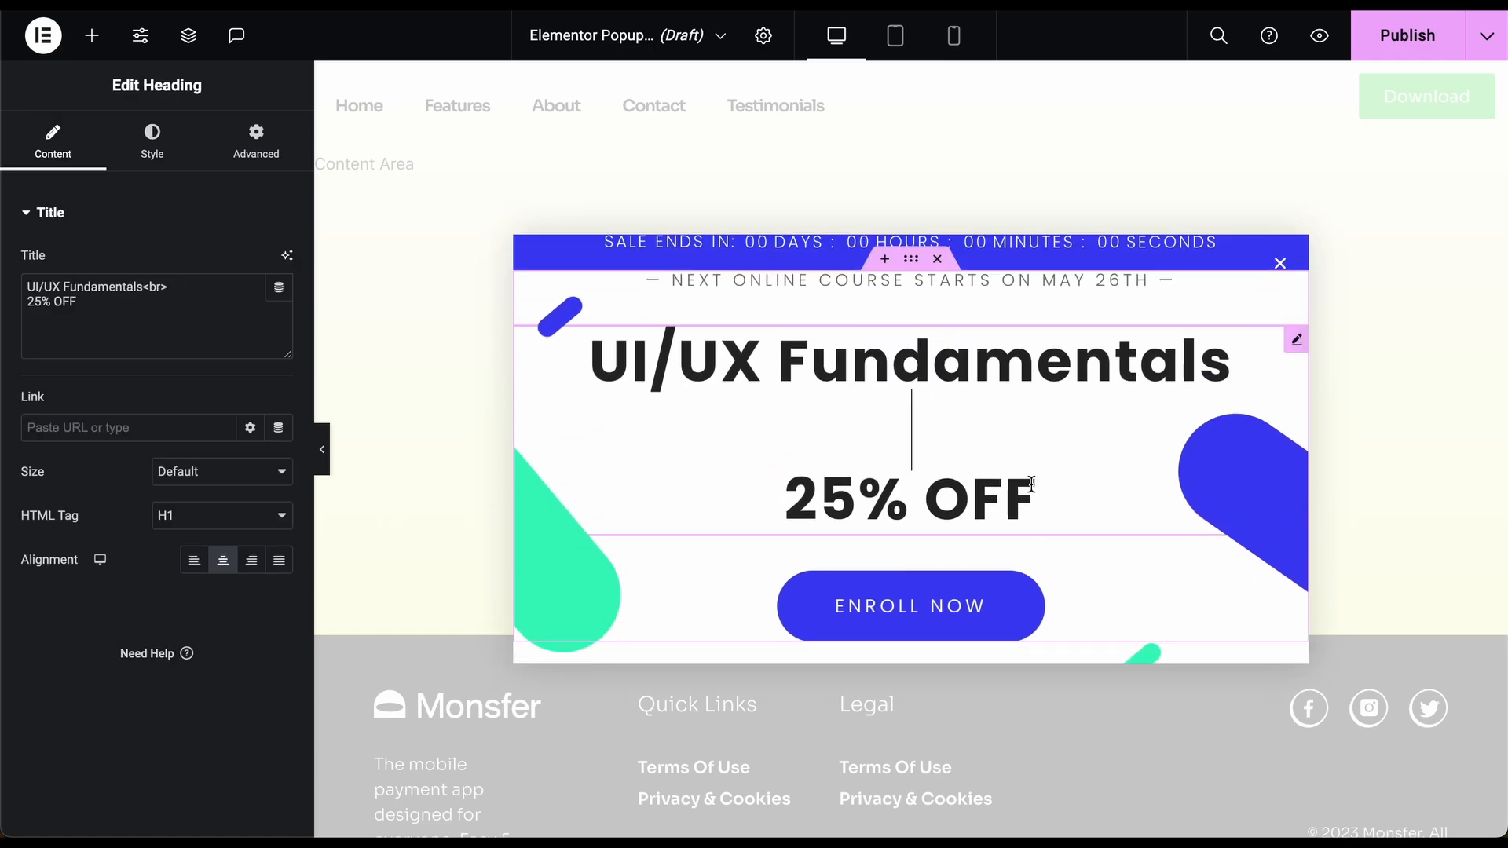
{"action": "left_click_drag", "start_coordinate": [1034, 495], "coordinate": [591, 358]}
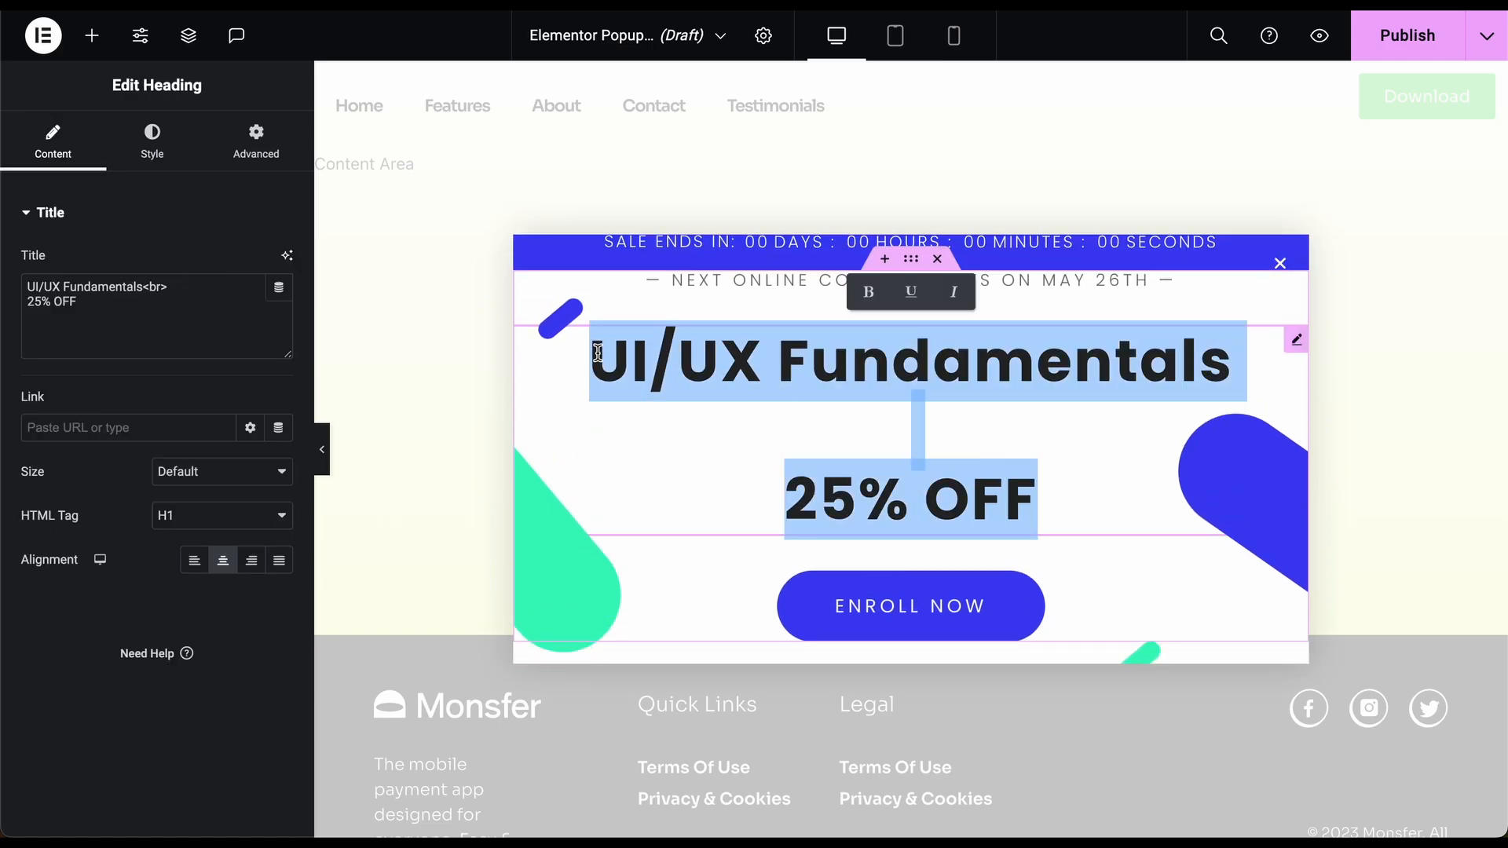
{"action": "type", "text": "Get 50% O"}
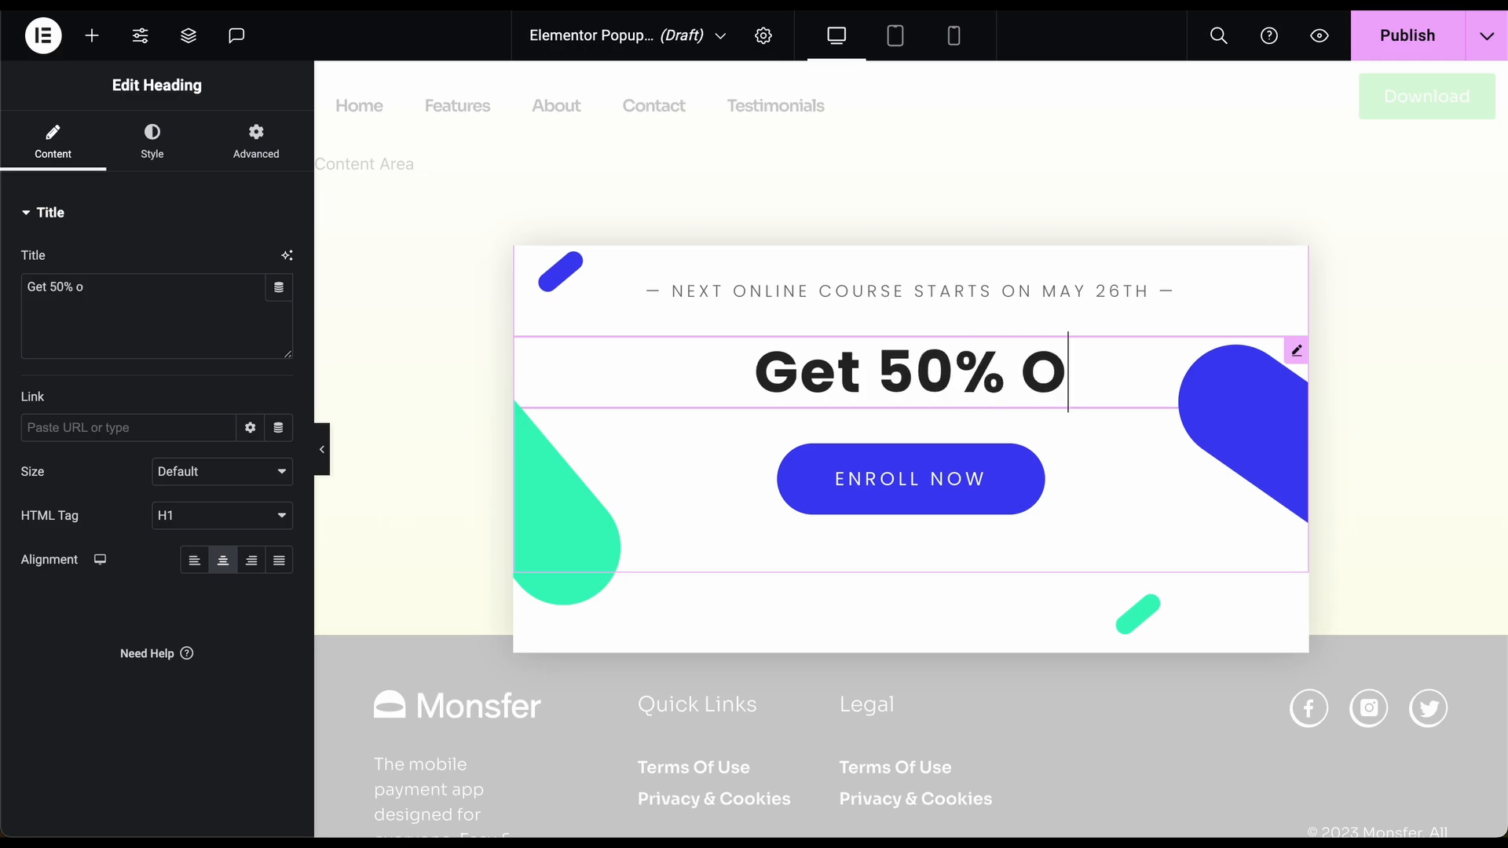
{"action": "key", "text": "BackSpace"}
{"action": "type", "text": "Off"}
{"action": "key", "text": "BackSpace"}
{"action": "key", "text": "BackSpace"}
{"action": "type", "text": "FF"}
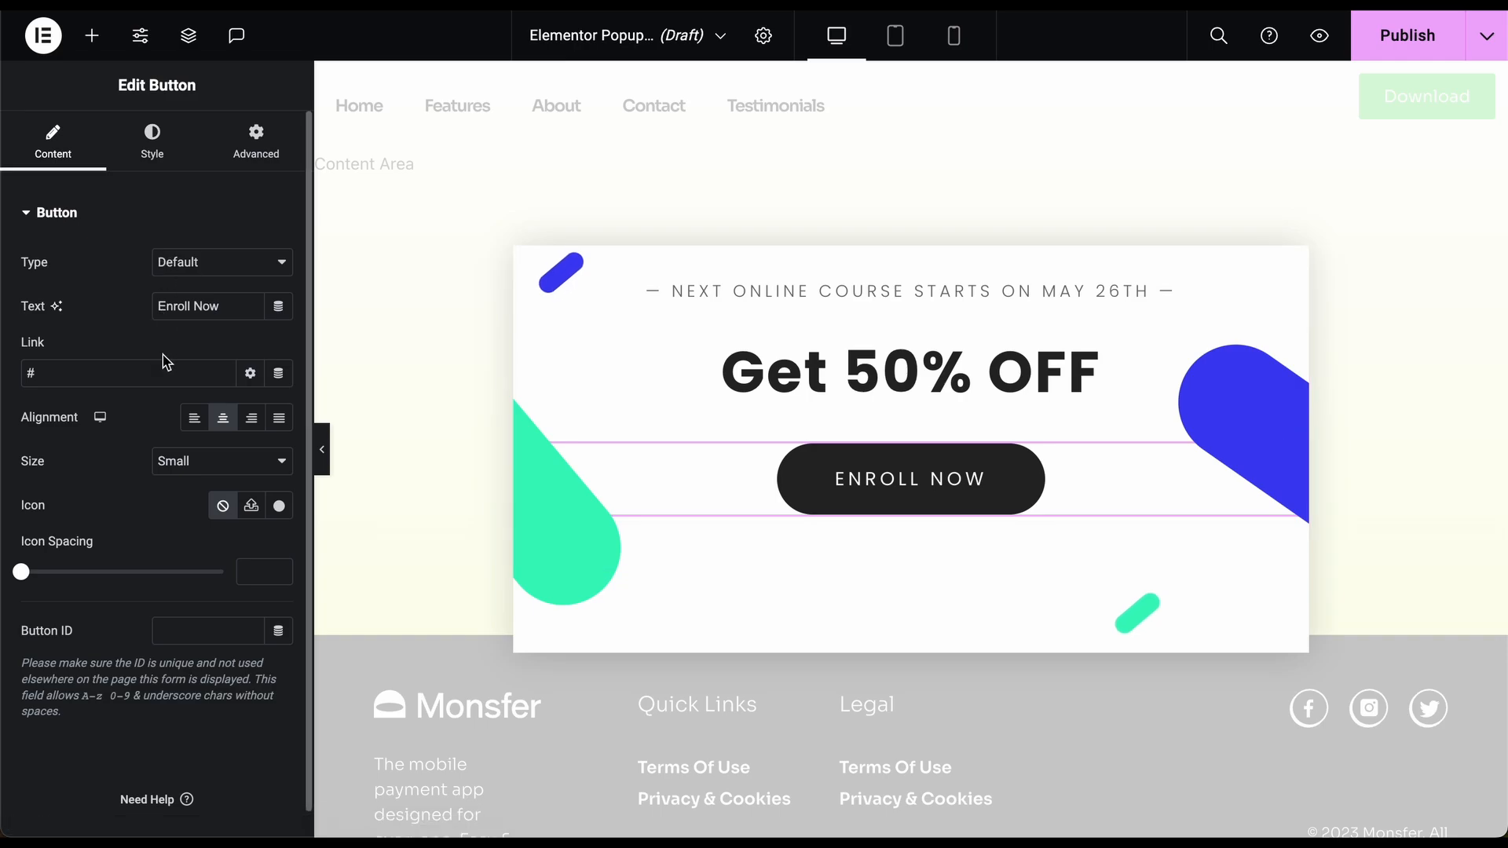
{"action": "left_click_drag", "start_coordinate": [236, 306], "coordinate": [84, 305]}
{"action": "type", "text": "Download Now"}
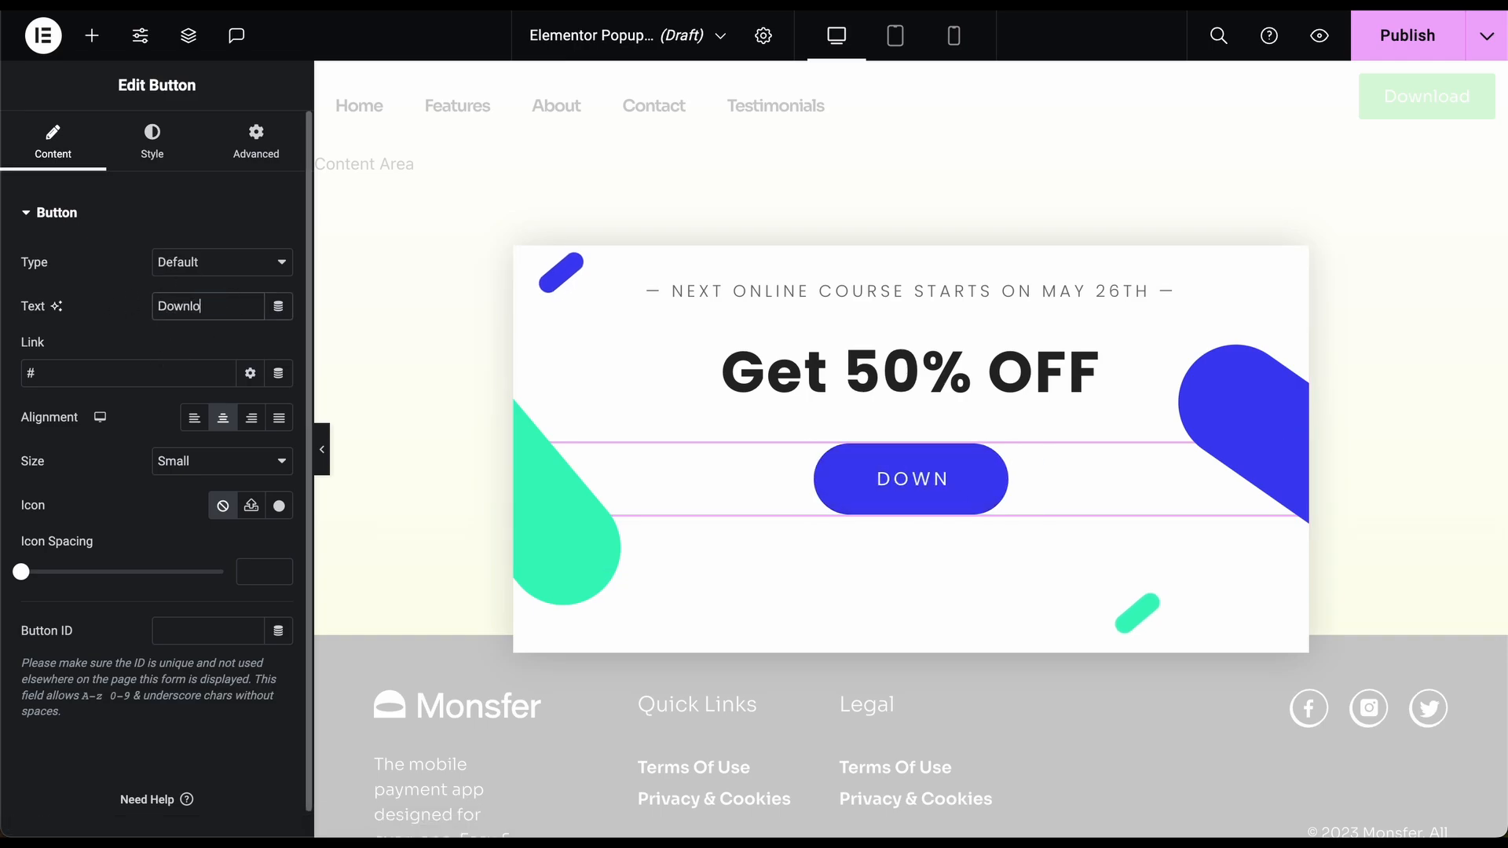
- Replace the small line above the popup's main heading with "Mobile Space Game"
{"action": "left_click", "coordinate": [911, 291]}
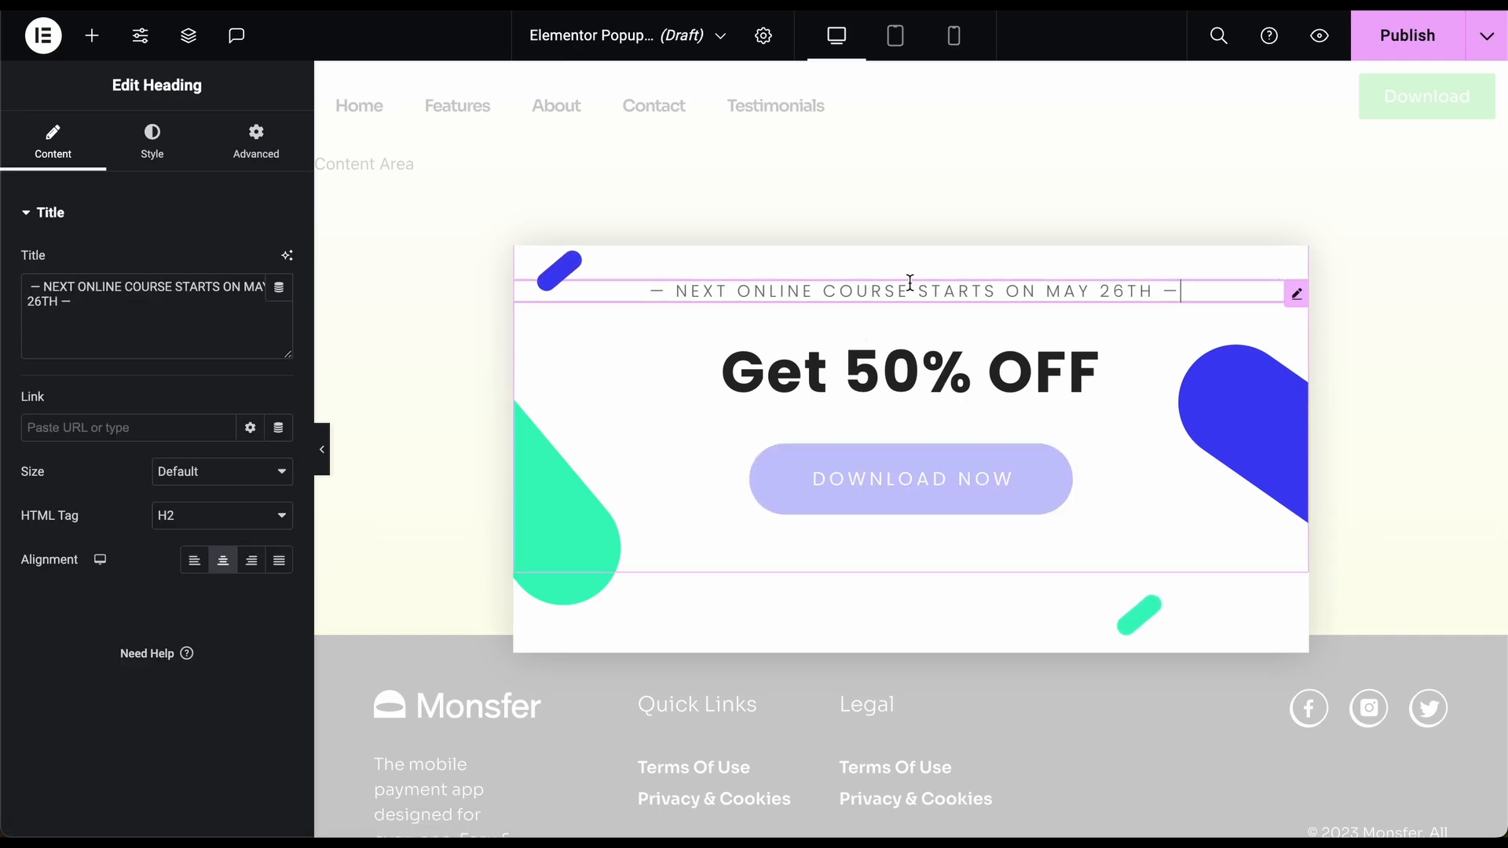
{"action": "left_click", "coordinate": [85, 305]}
{"action": "left_click_drag", "start_coordinate": [85, 305], "coordinate": [4, 267]}
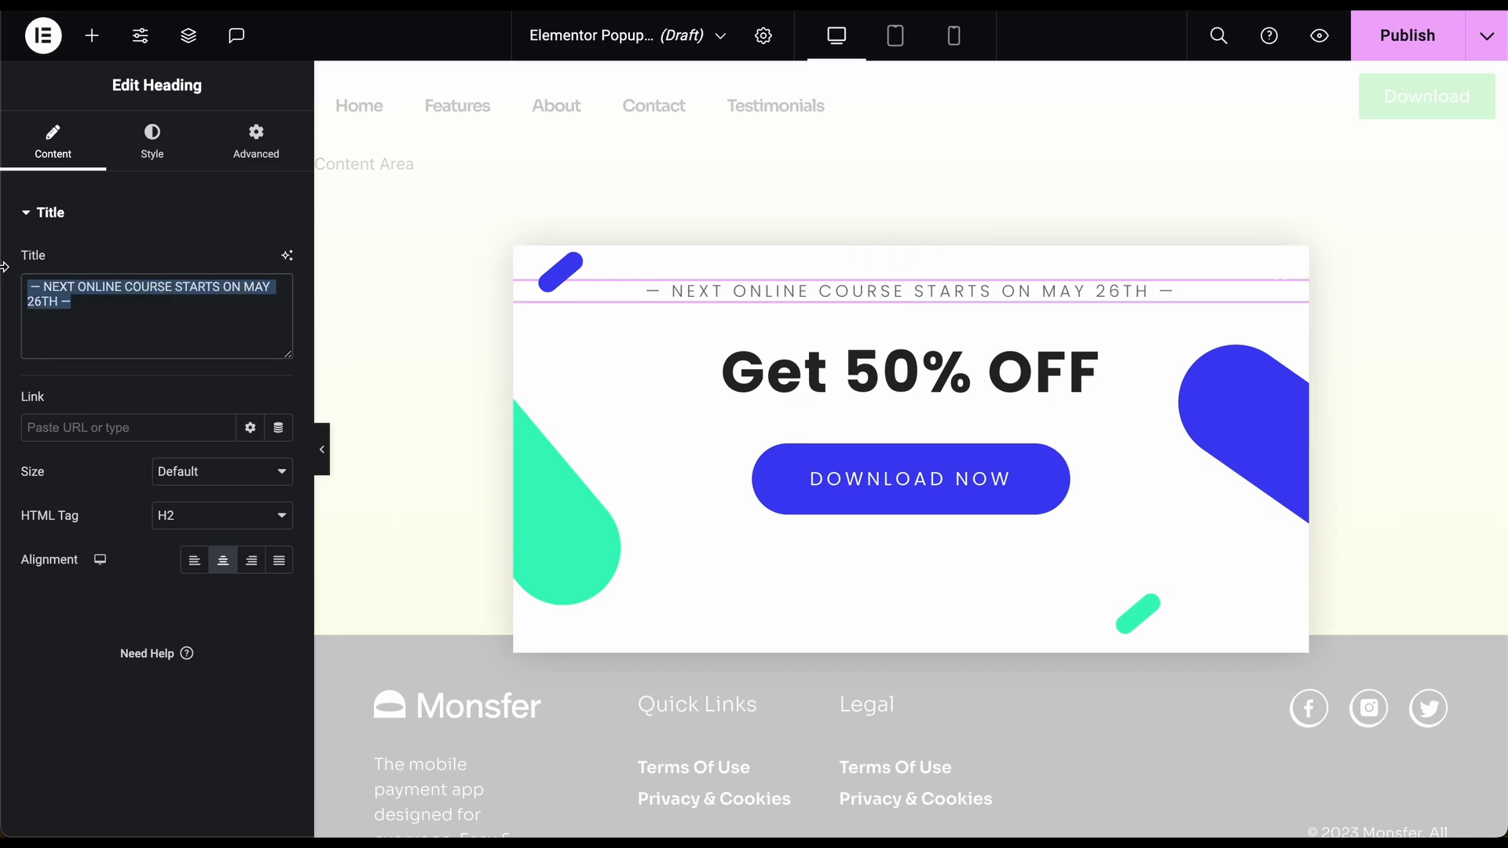
{"action": "type", "text": "Mobile spa"}
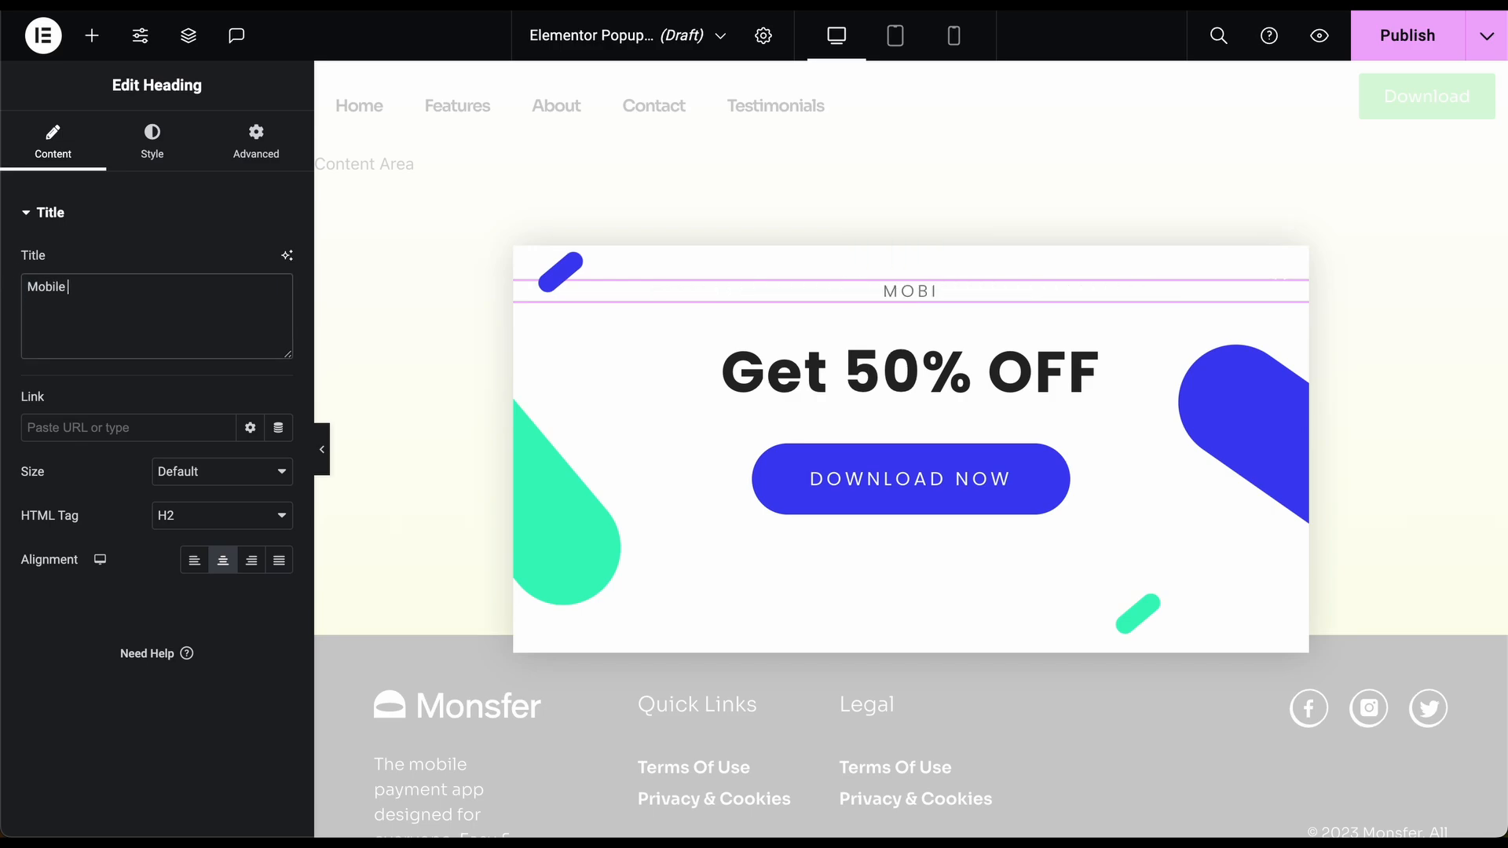
{"action": "key", "text": "BackSpace"}
{"action": "key", "text": "BackSpace"}
{"action": "key", "text": "BackSpace"}
{"action": "key", "text": "BackSpace"}
{"action": "type", "text": "spa"}
{"action": "key", "text": "BackSpace"}
{"action": "key", "text": "BackSpace"}
{"action": "key", "text": "BackSpace"}
{"action": "key", "text": "BackSpace"}
{"action": "type", "text": "e Space Game"}
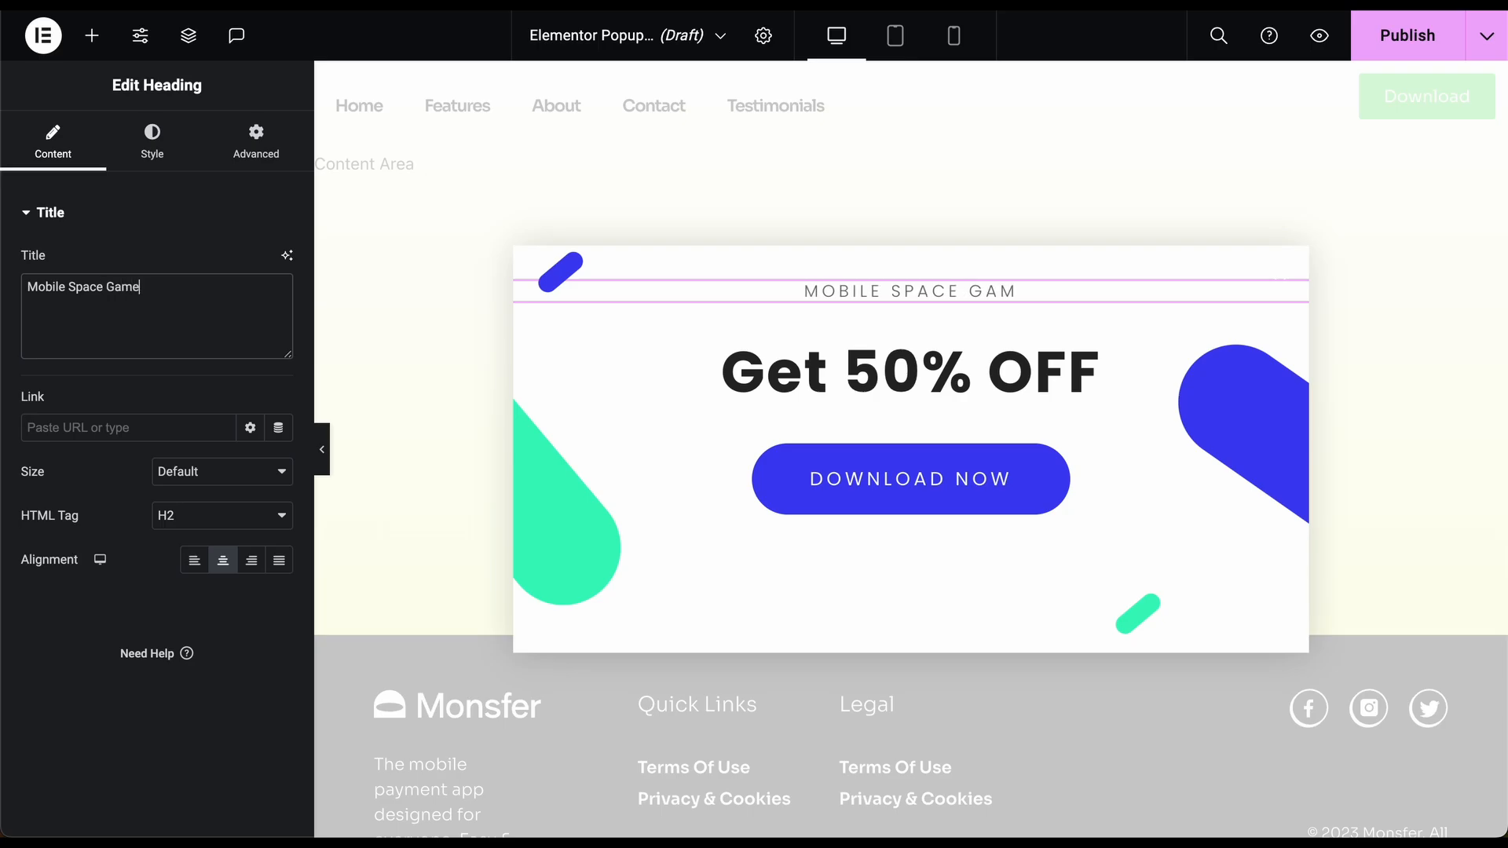
- Link the Download Now button to website.com/page-name and look through its style and advanced settings
{"action": "left_click", "coordinate": [797, 500]}
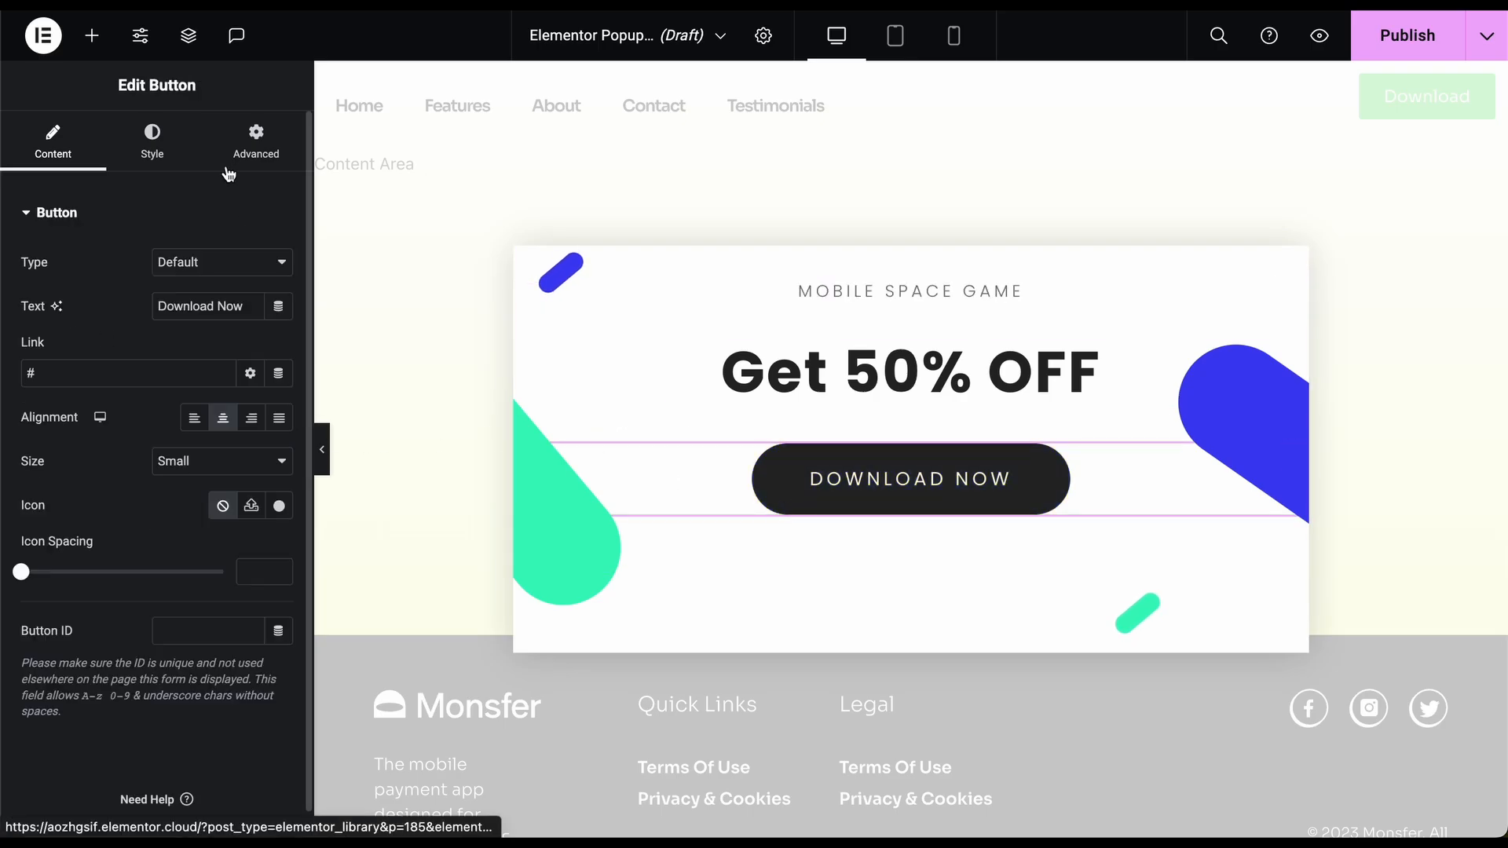
{"action": "left_click", "coordinate": [166, 152]}
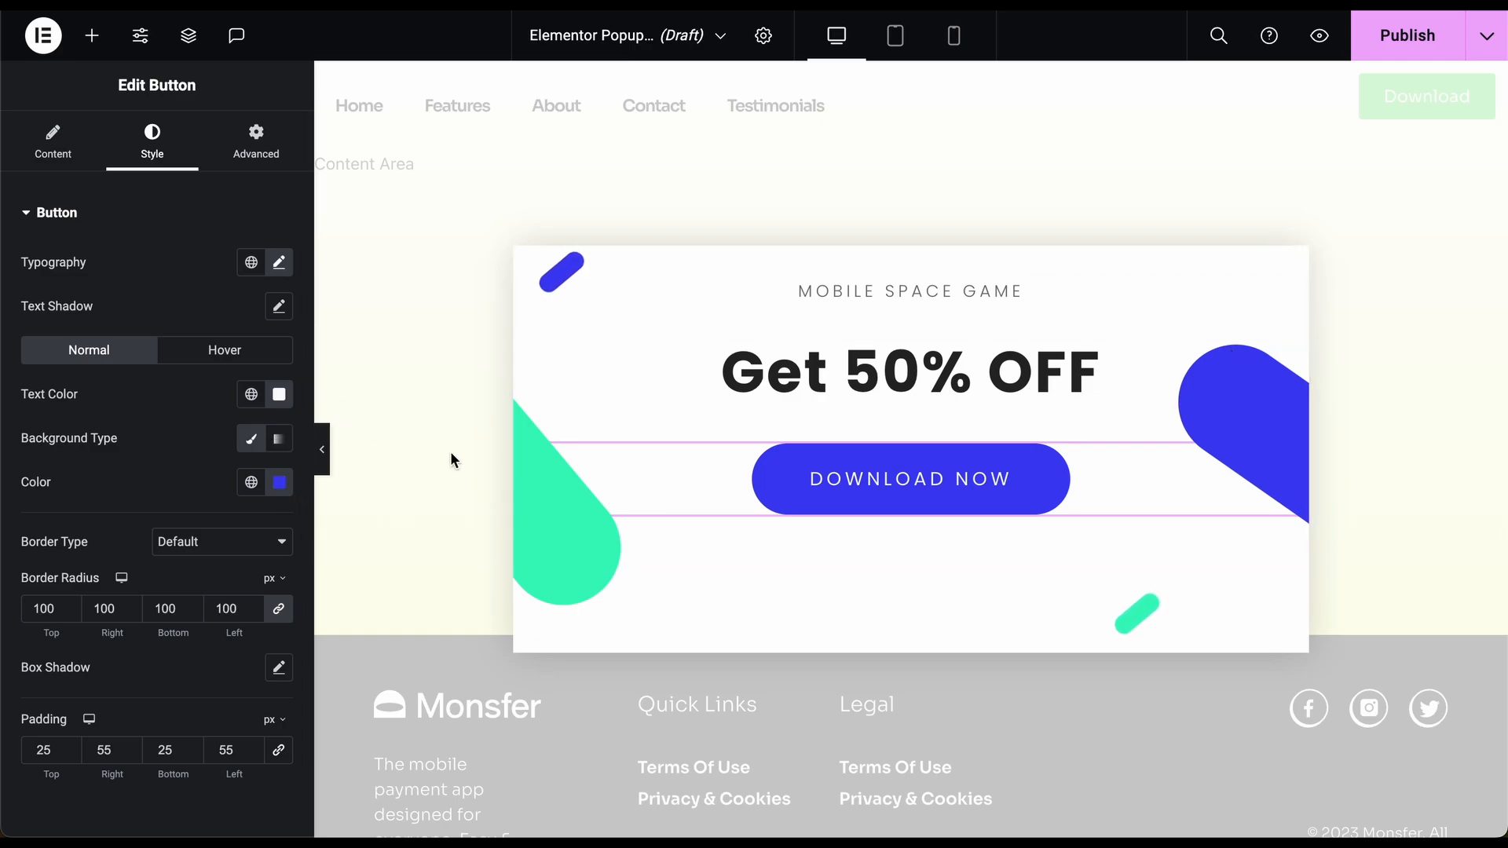
{"action": "left_click", "coordinate": [57, 162]}
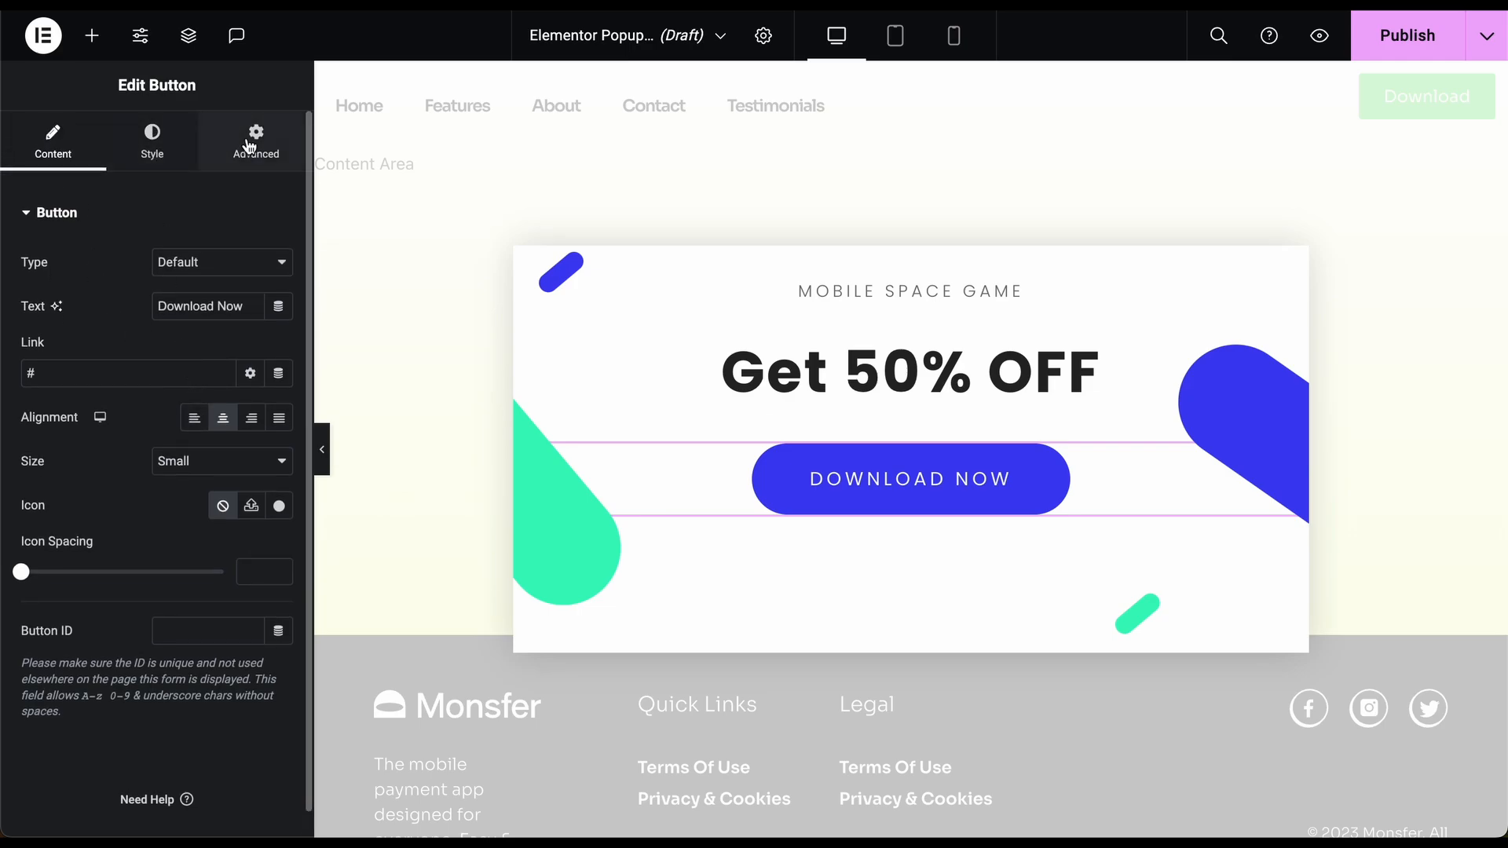
{"action": "left_click", "coordinate": [196, 370]}
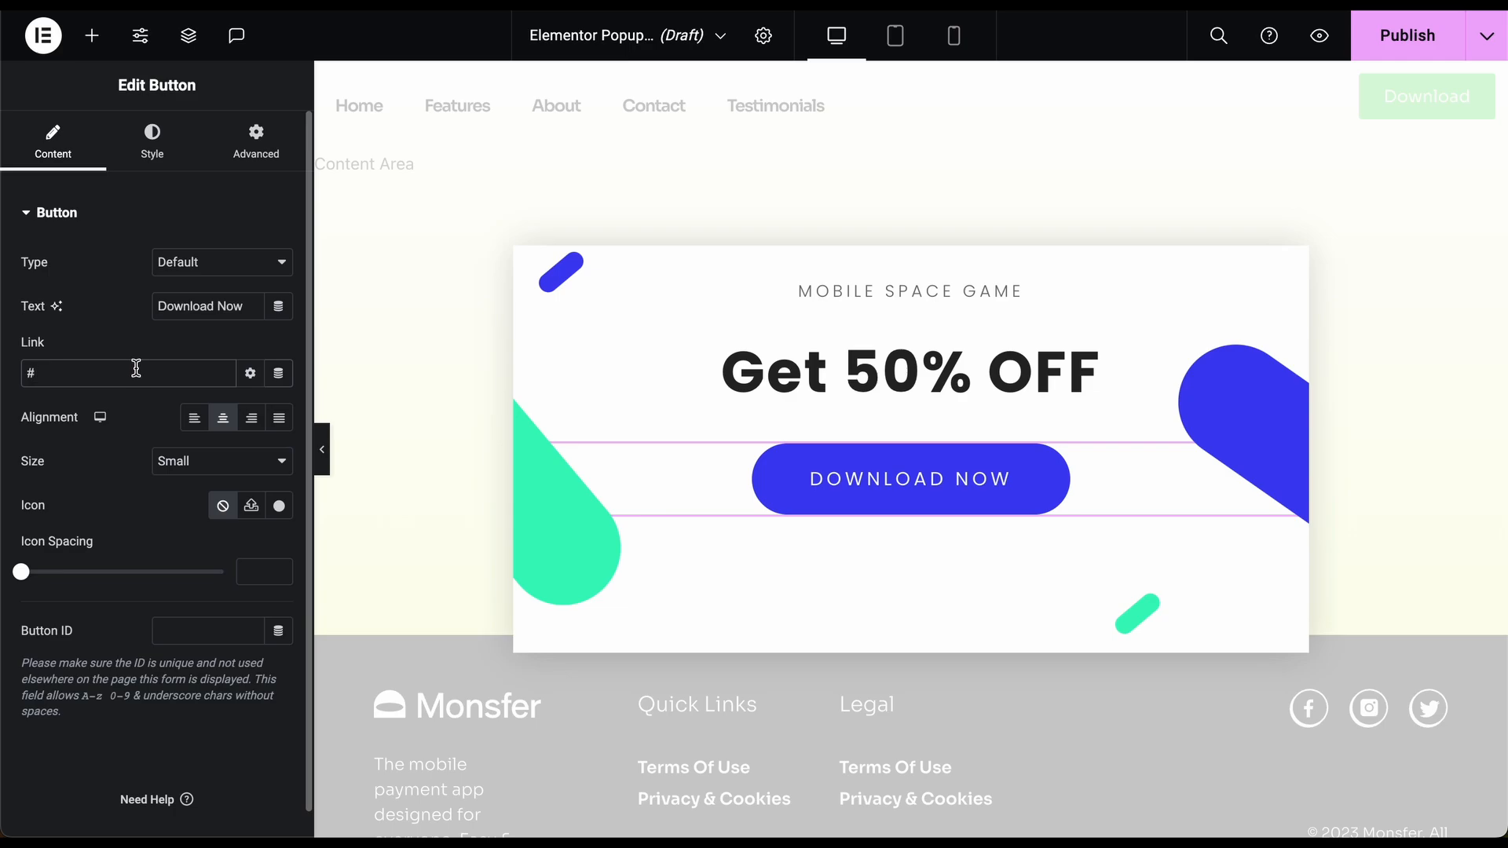
{"action": "key", "text": "BackSpace"}
{"action": "type", "text": "website.com/page-name"}
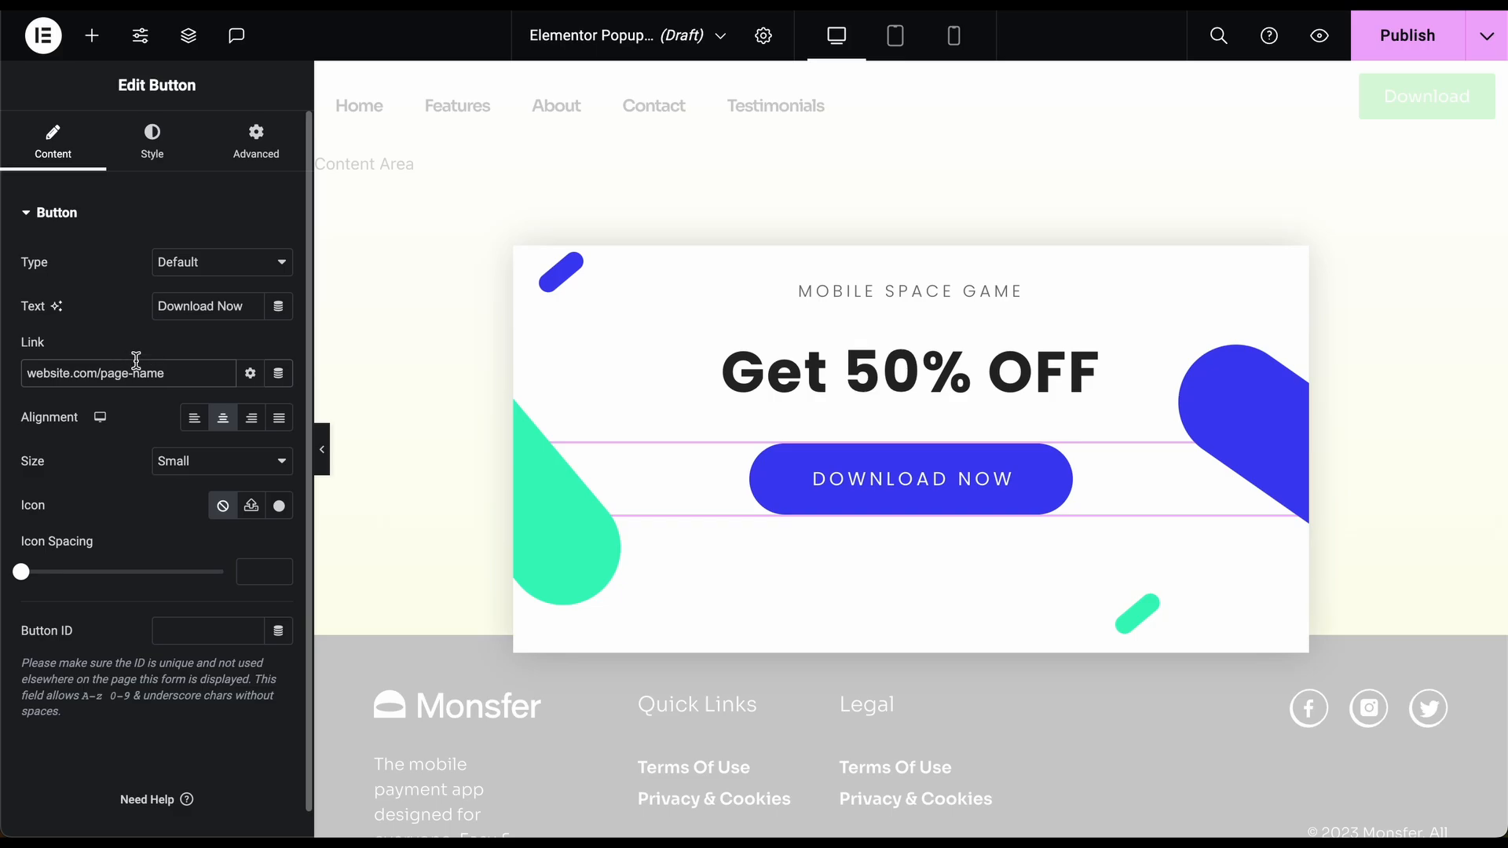
{"action": "scroll", "coordinate": [222, 336], "scroll_direction": "down", "scroll_amount": 1}
{"action": "scroll", "coordinate": [222, 336], "scroll_direction": "up", "scroll_amount": 1}
{"action": "left_click", "coordinate": [154, 149]}
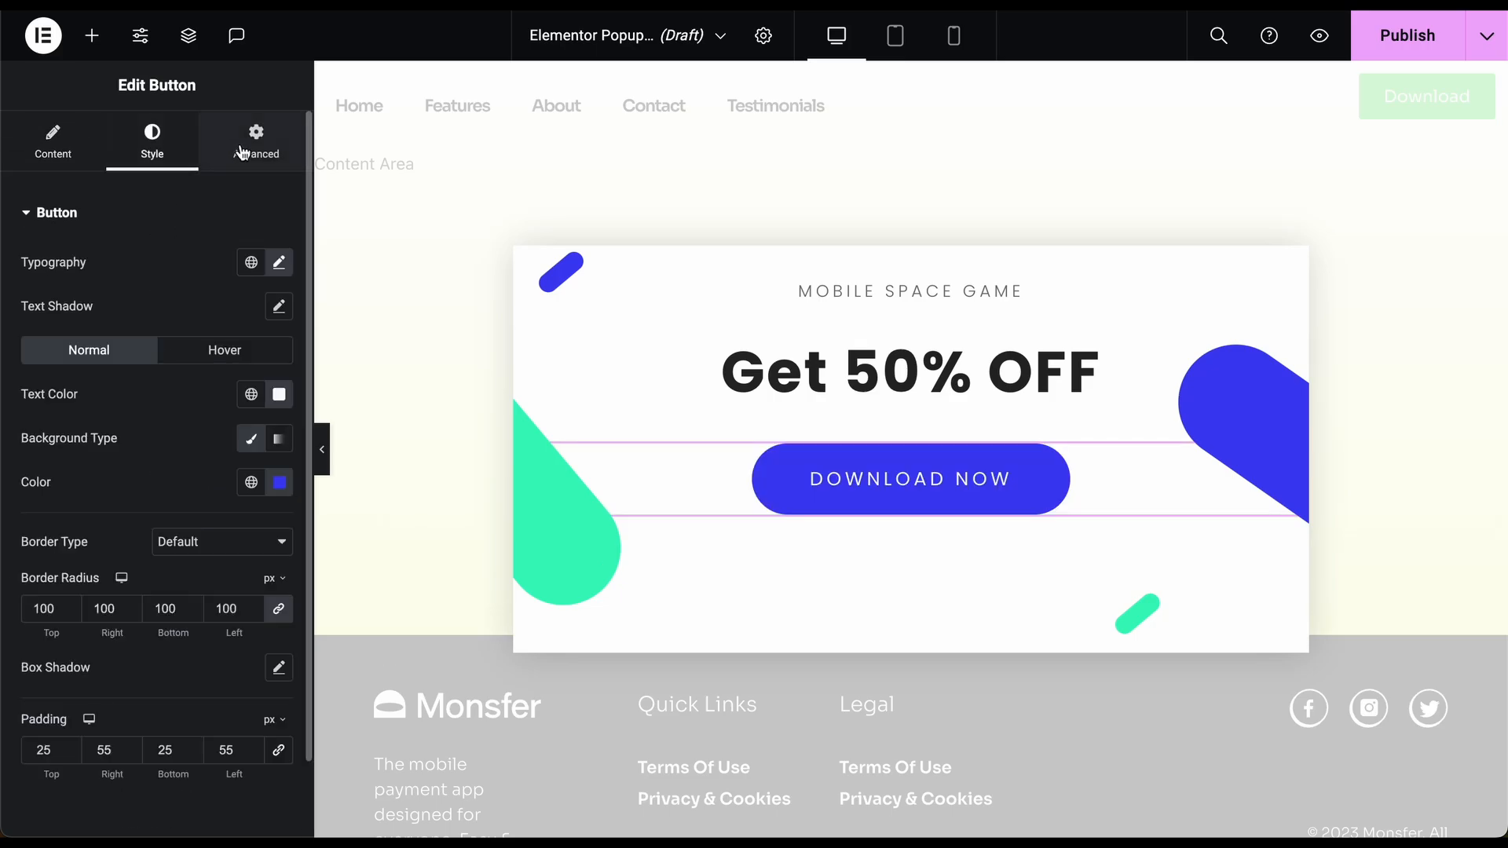
{"action": "left_click", "coordinate": [242, 151]}
{"action": "left_click", "coordinate": [55, 142]}
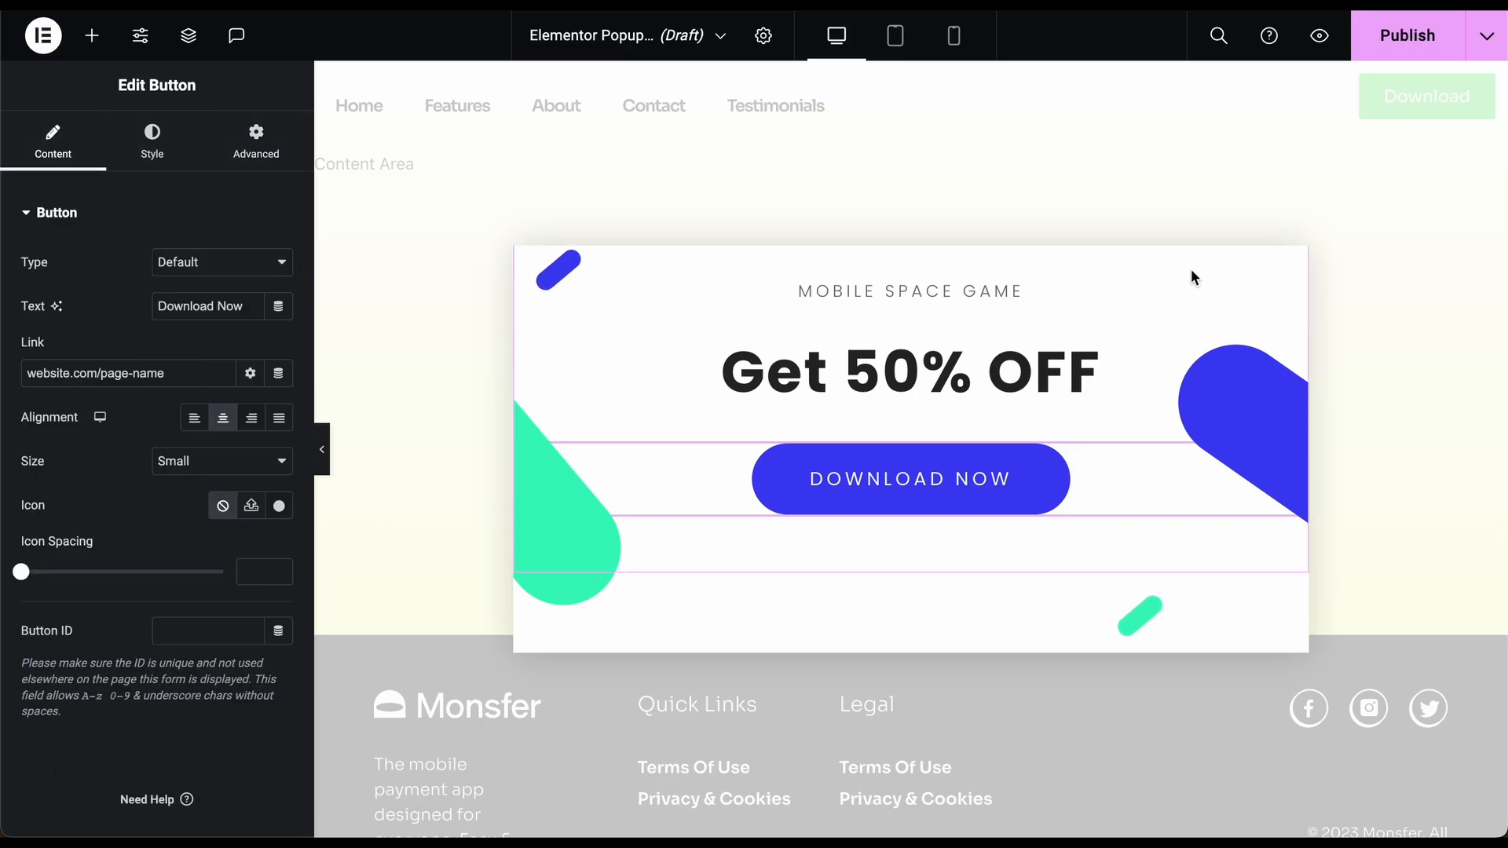
- Start publishing the popup and add a display condition that includes the entire site
{"action": "left_click", "coordinate": [1408, 35]}
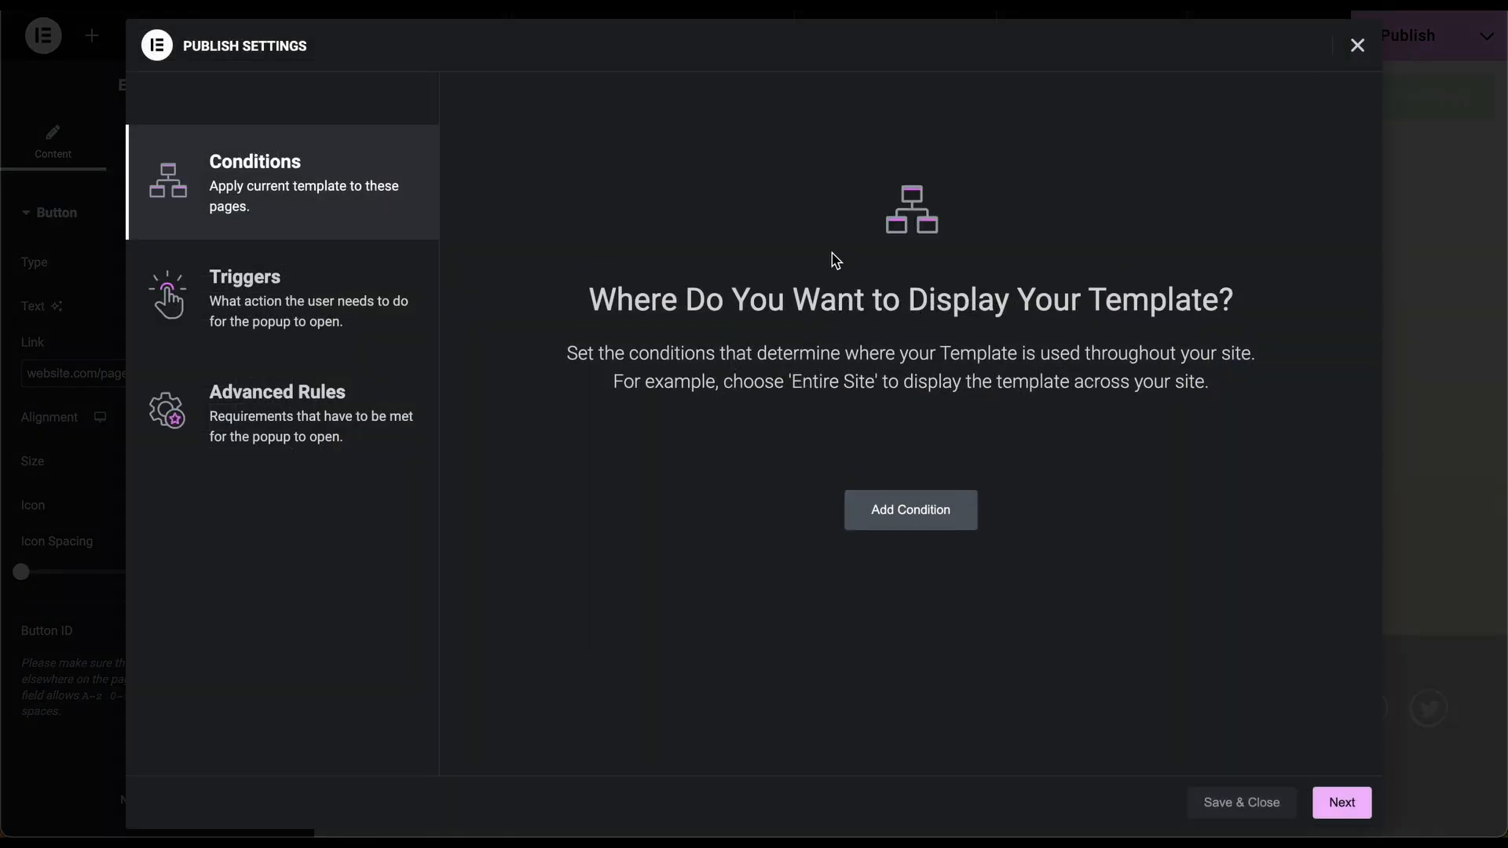
{"action": "left_click", "coordinate": [897, 529]}
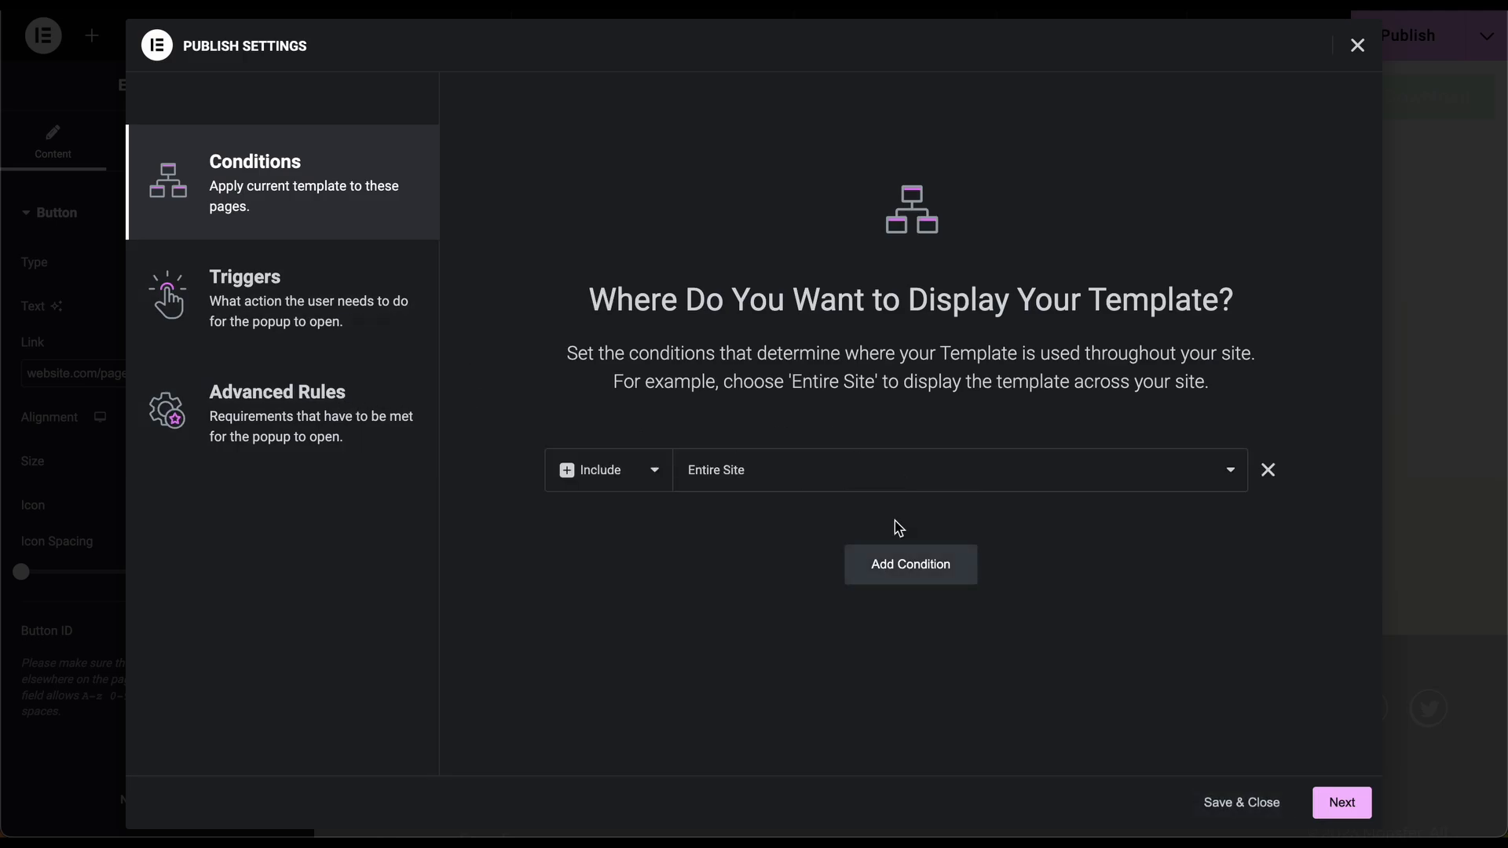
{"action": "left_click", "coordinate": [766, 471]}
{"action": "left_click", "coordinate": [620, 494]}
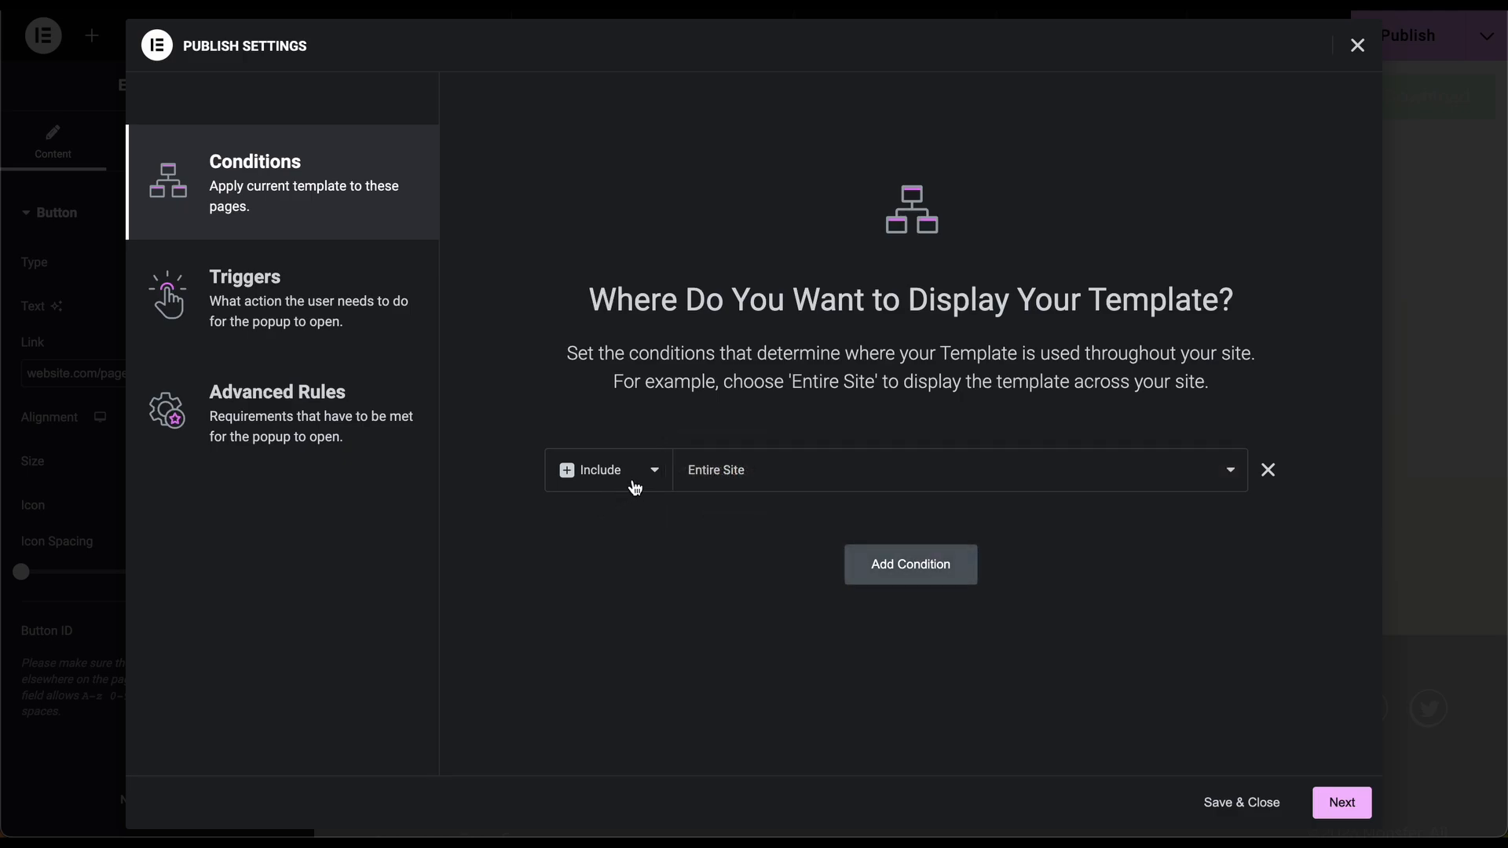
{"action": "left_click", "coordinate": [650, 475]}
{"action": "left_click", "coordinate": [649, 475]}
- Enable the On Scroll trigger with direction Down within 50%, view the advanced rules, and save the publish settings
{"action": "left_click", "coordinate": [320, 260]}
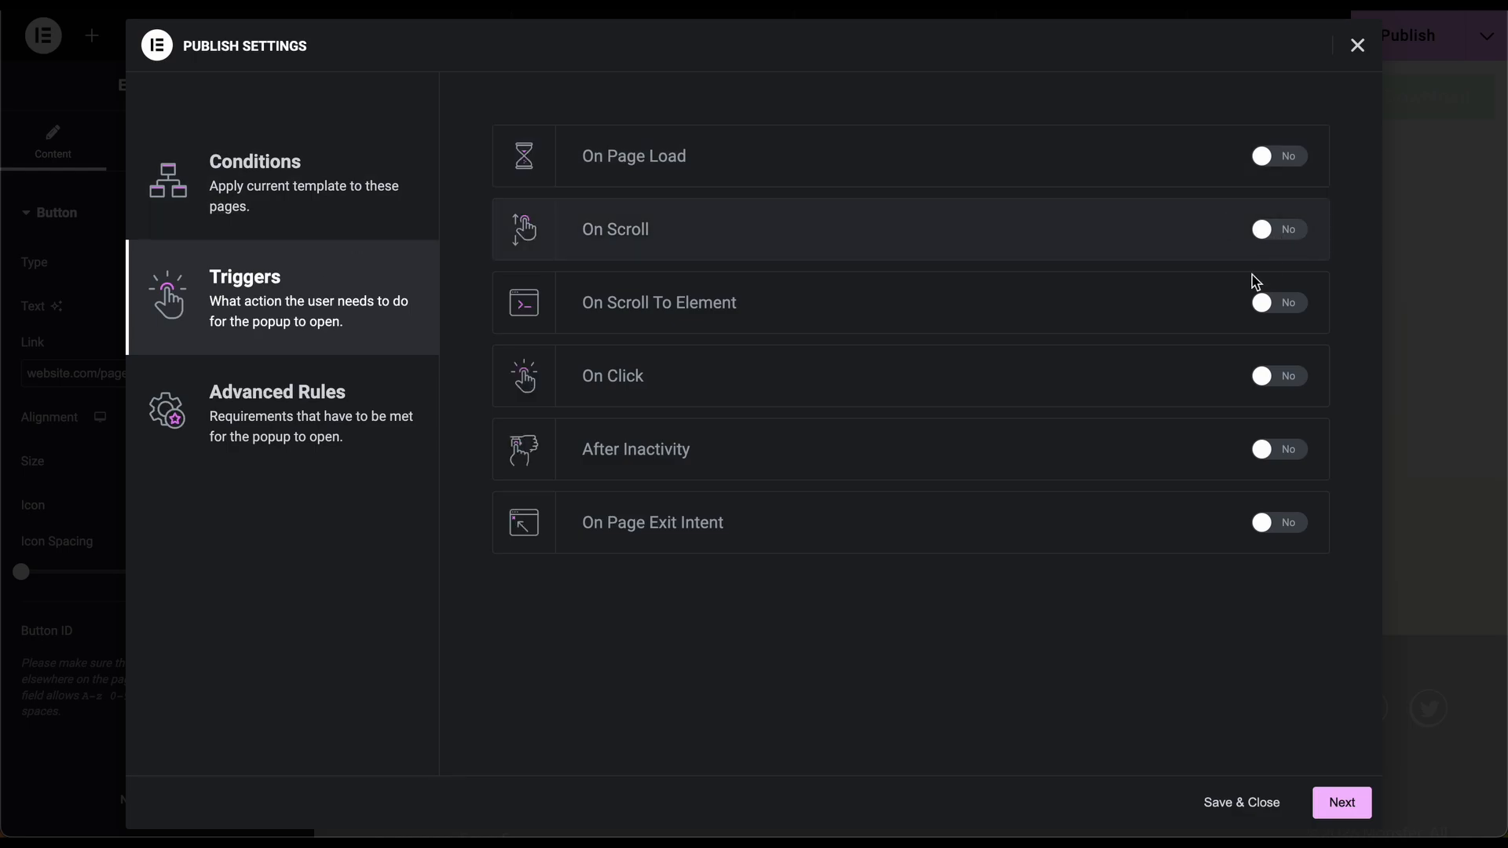
{"action": "left_click", "coordinate": [1279, 230]}
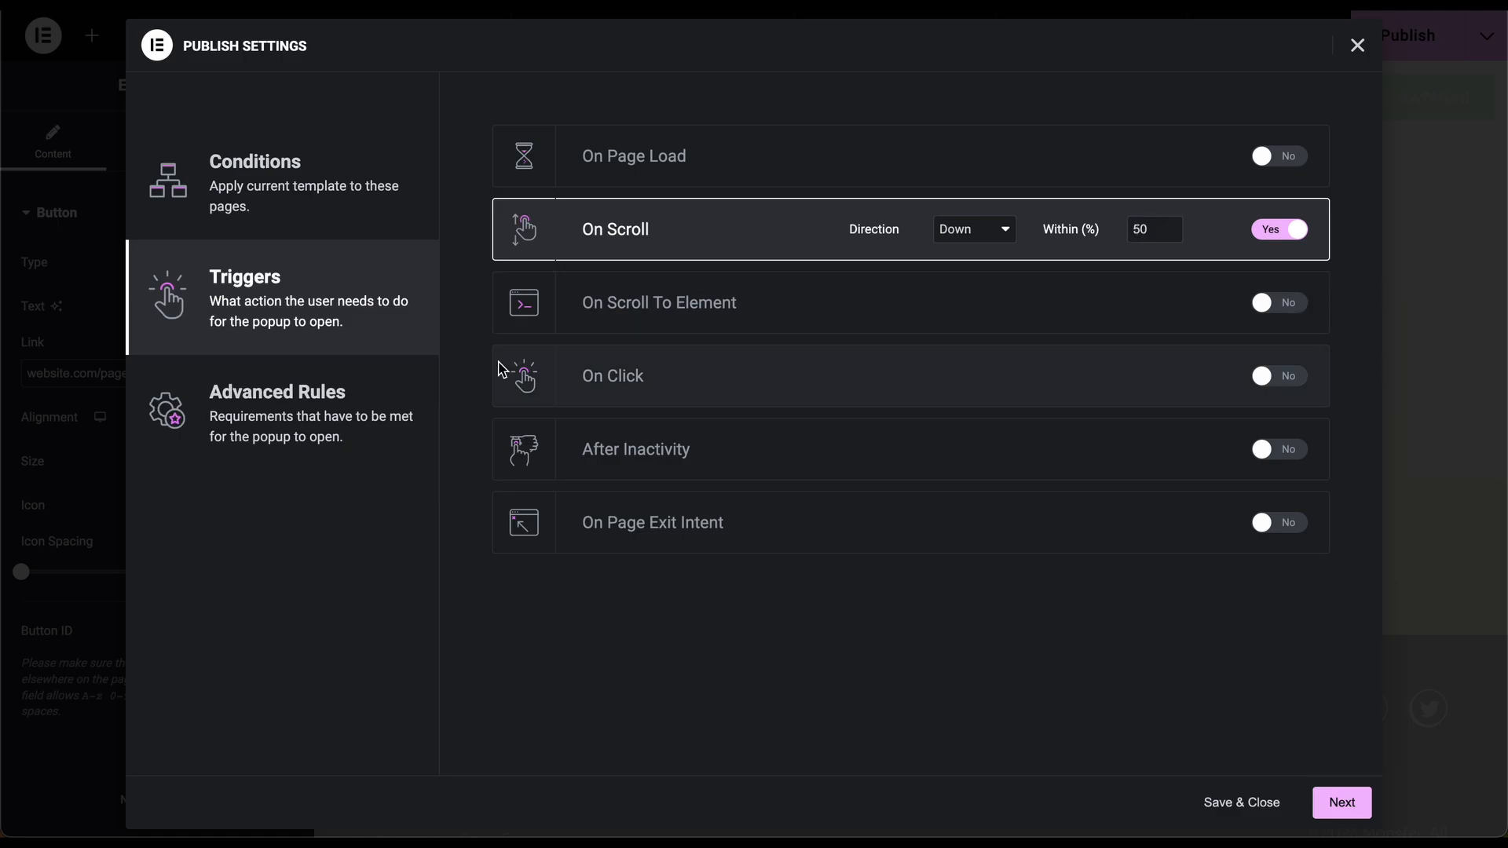
{"action": "left_click", "coordinate": [363, 393]}
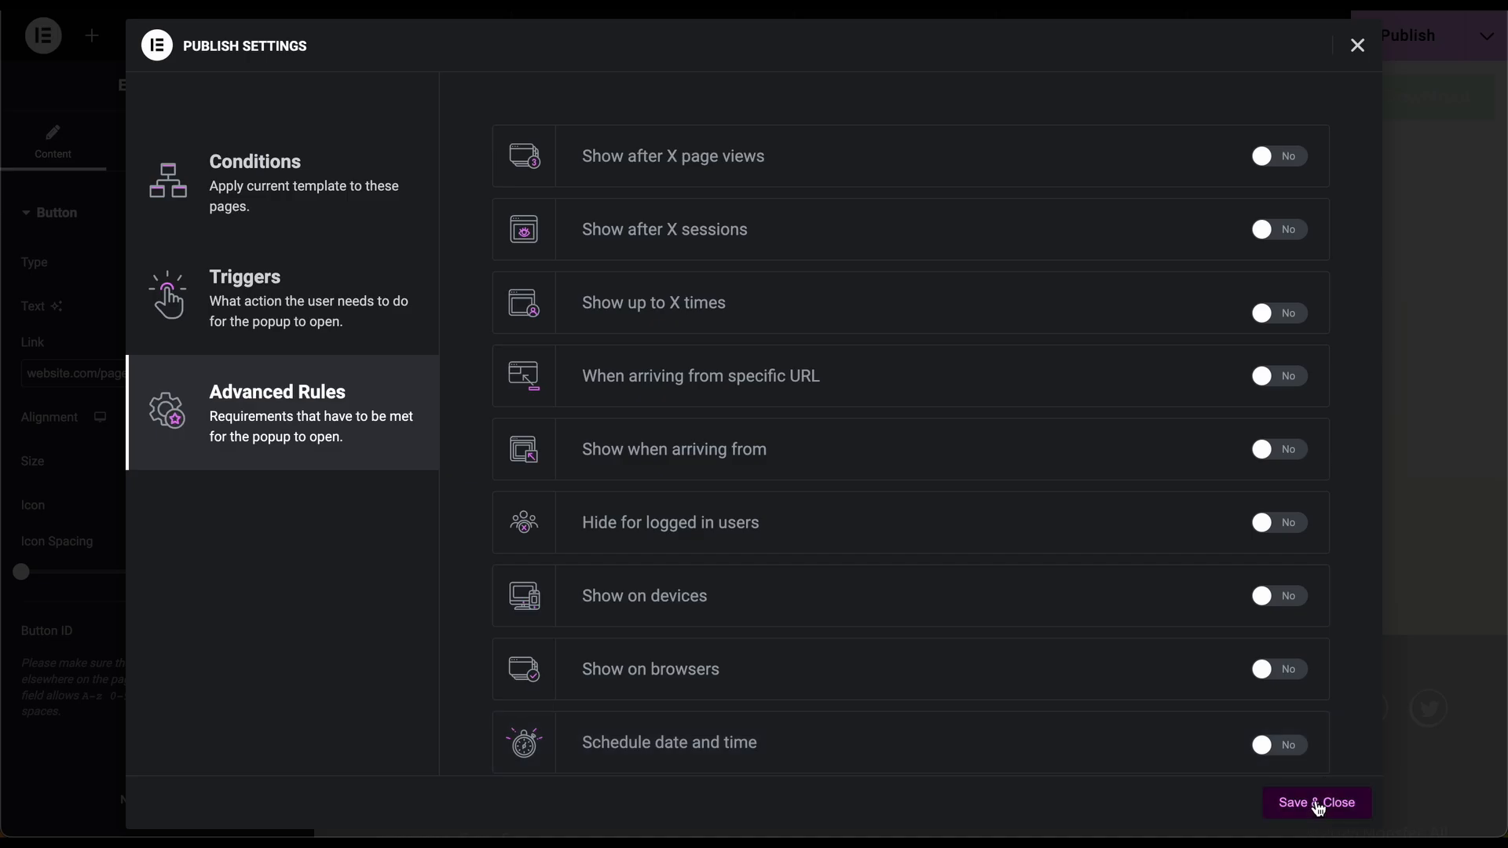
{"action": "left_click", "coordinate": [1316, 803]}
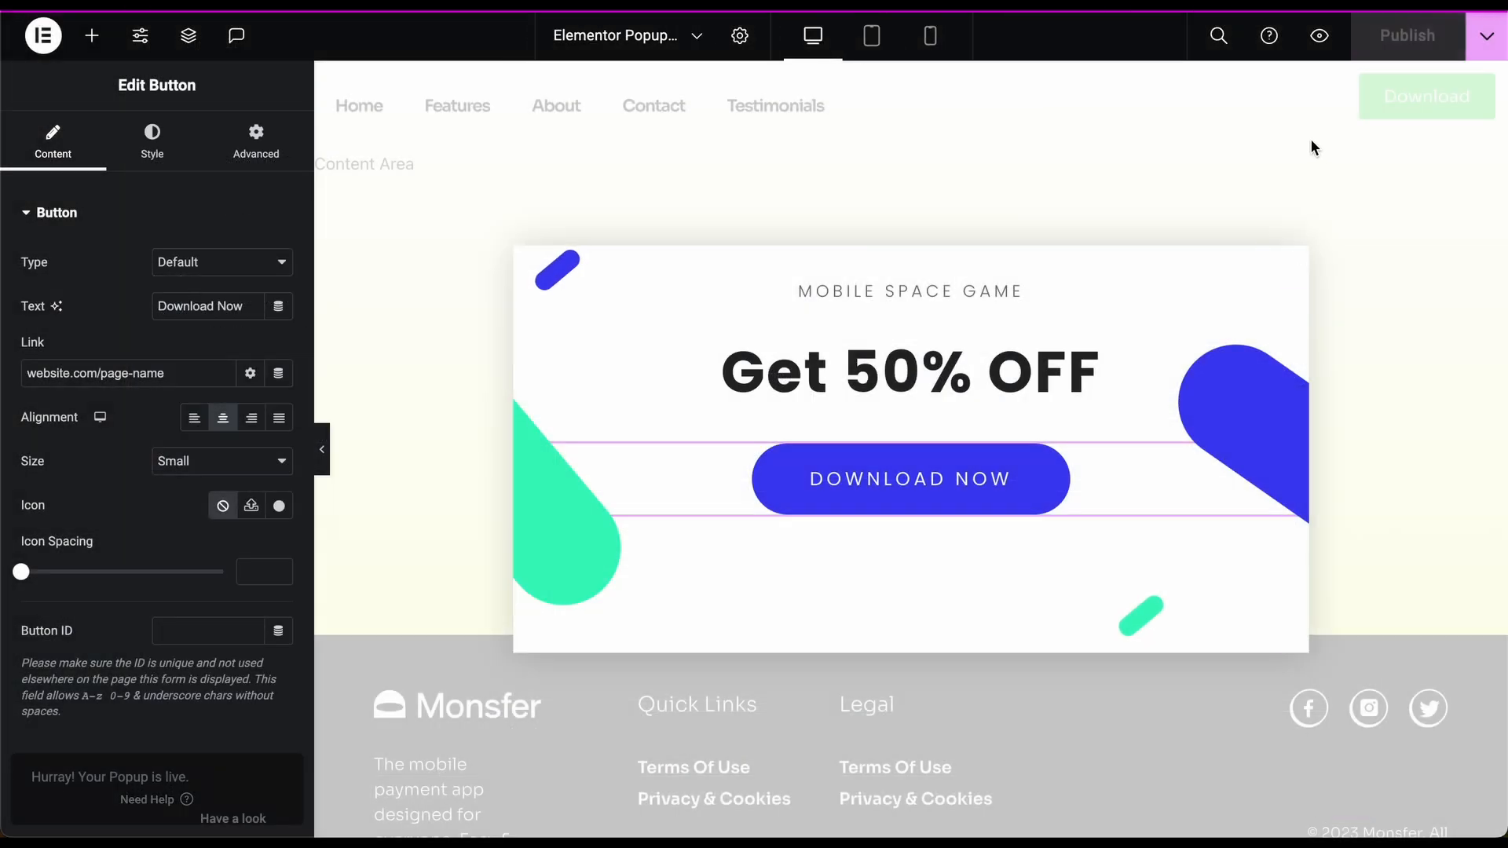
- Preview the published popup on the site and dismiss it
{"action": "left_click", "coordinate": [1319, 35]}
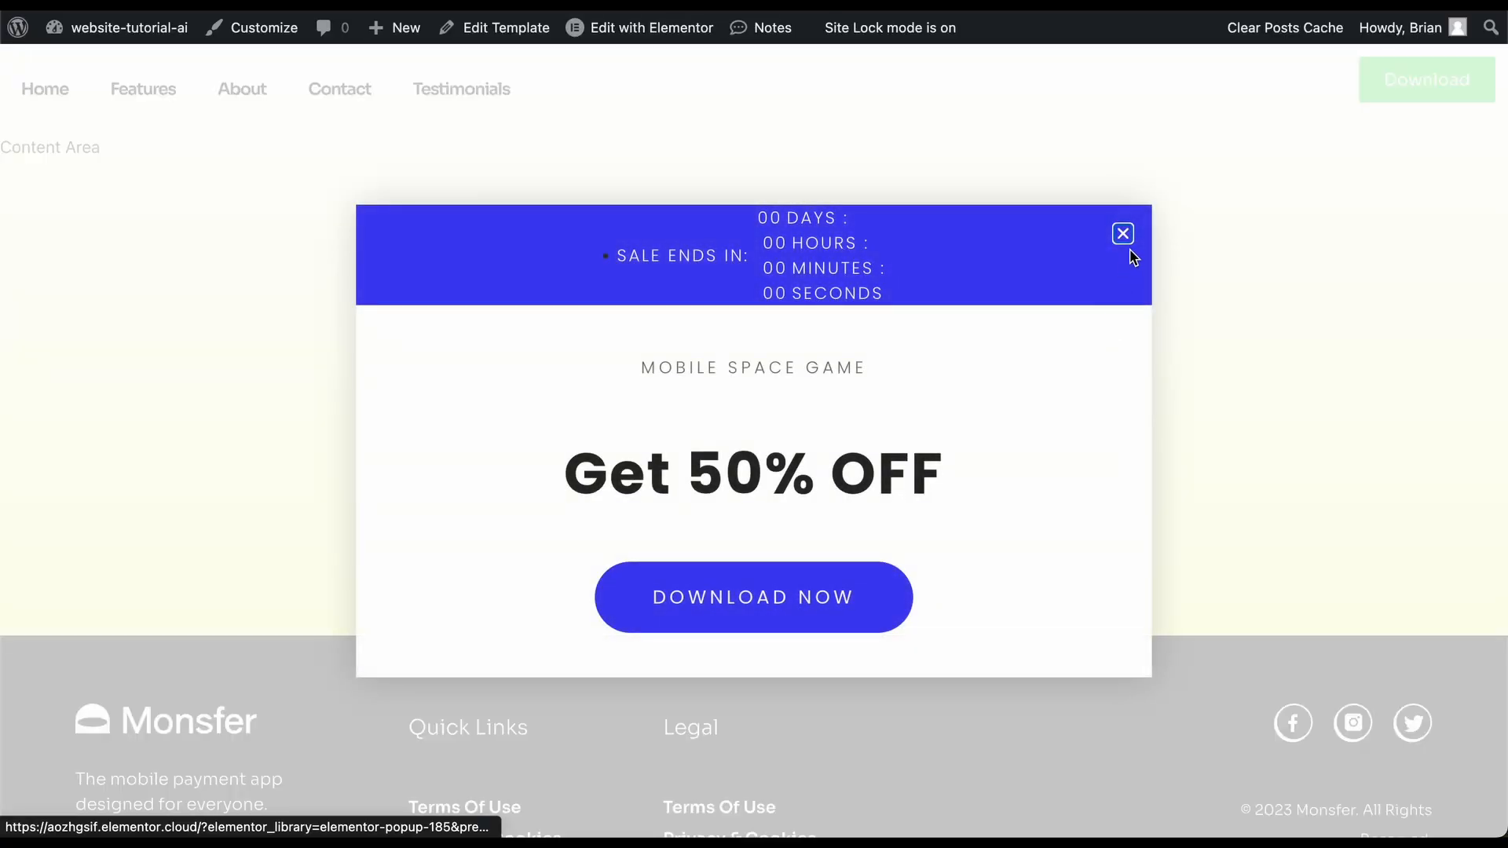
{"action": "scroll", "coordinate": [1241, 407], "scroll_direction": "down", "scroll_amount": 2}
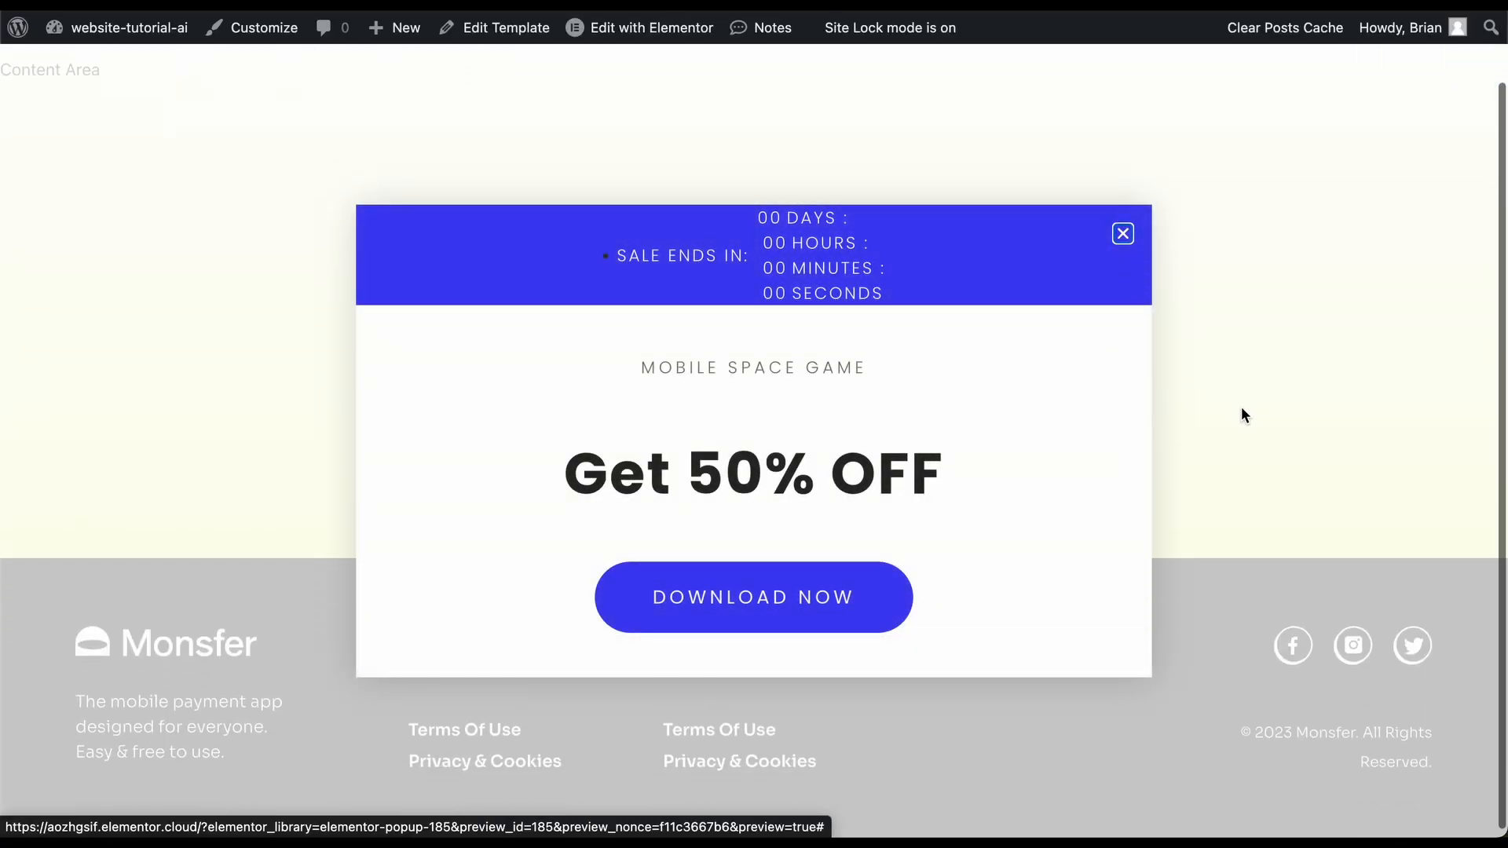
{"action": "scroll", "coordinate": [1241, 407], "scroll_direction": "up", "scroll_amount": 2}
{"action": "left_click", "coordinate": [1124, 235]}
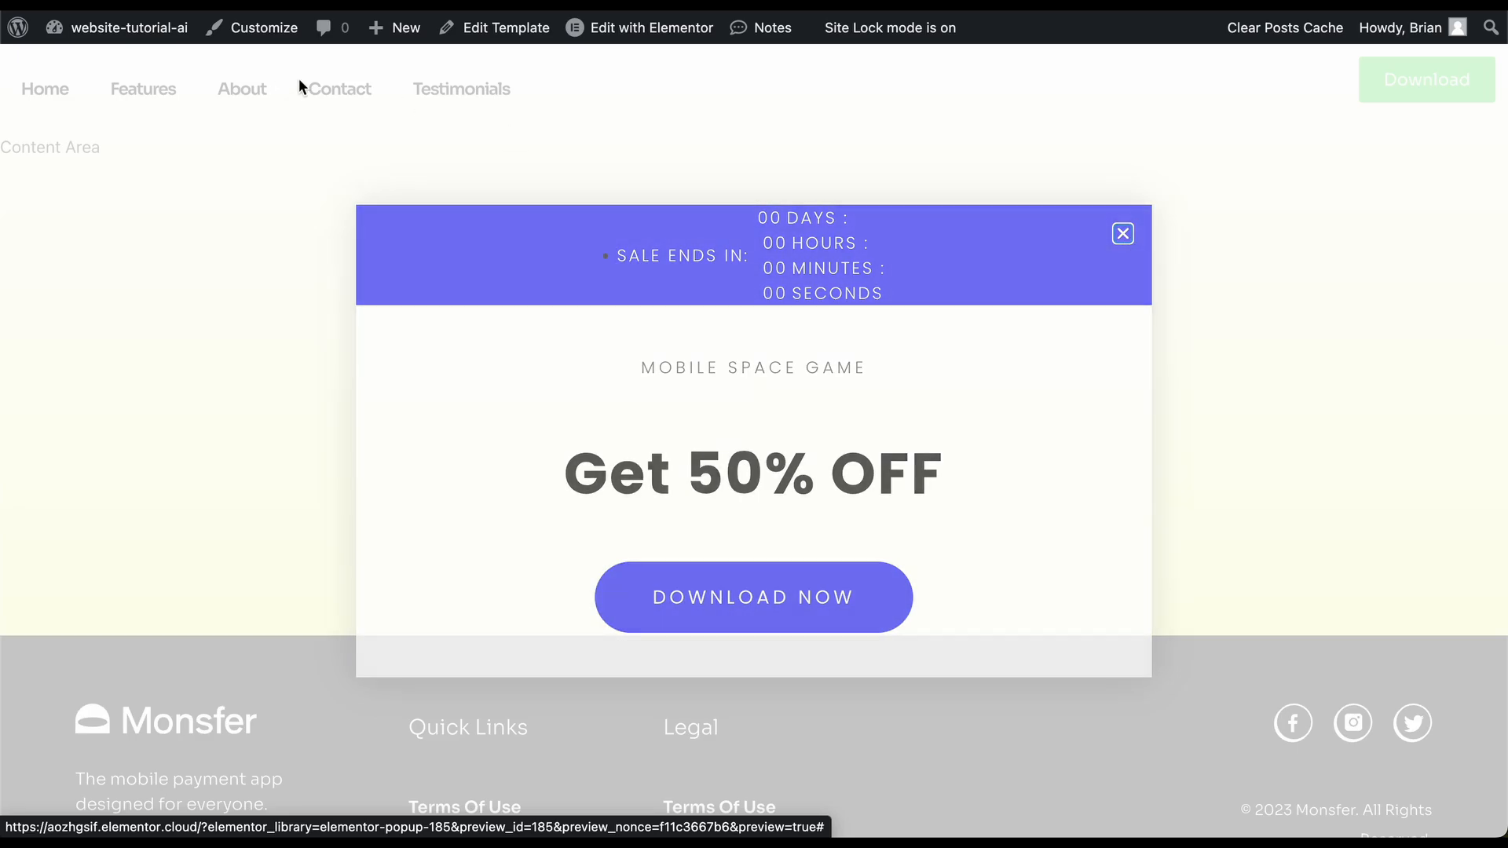
- Test the scroll trigger on the live Home page, check the popup's download button, and dismiss the popup
{"action": "left_click", "coordinate": [52, 86]}
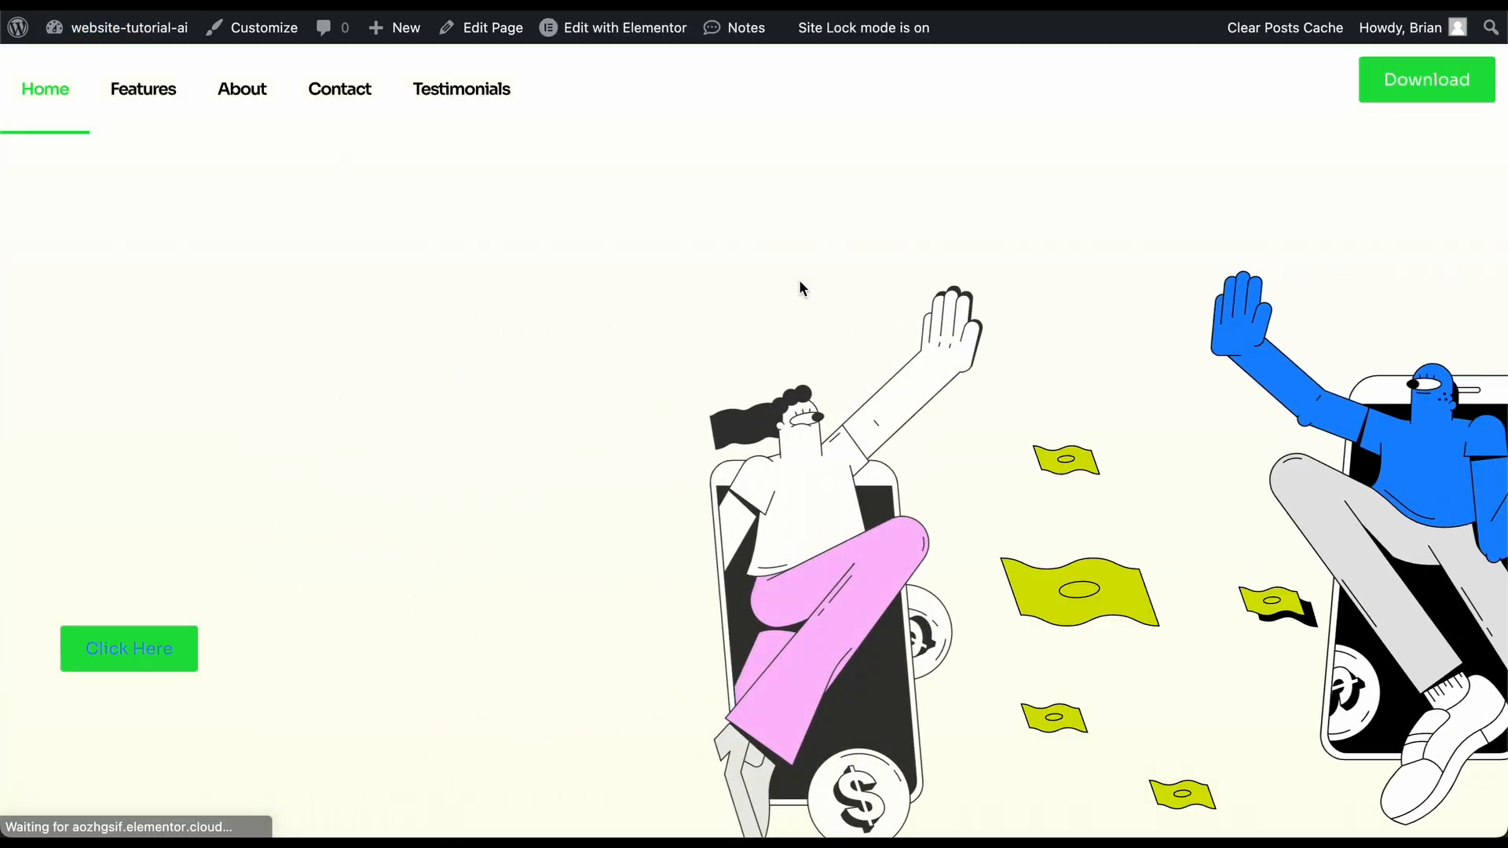
{"action": "scroll", "coordinate": [799, 281], "scroll_direction": "down", "scroll_amount": 5}
{"action": "scroll", "coordinate": [799, 287], "scroll_direction": "down", "scroll_amount": 20}
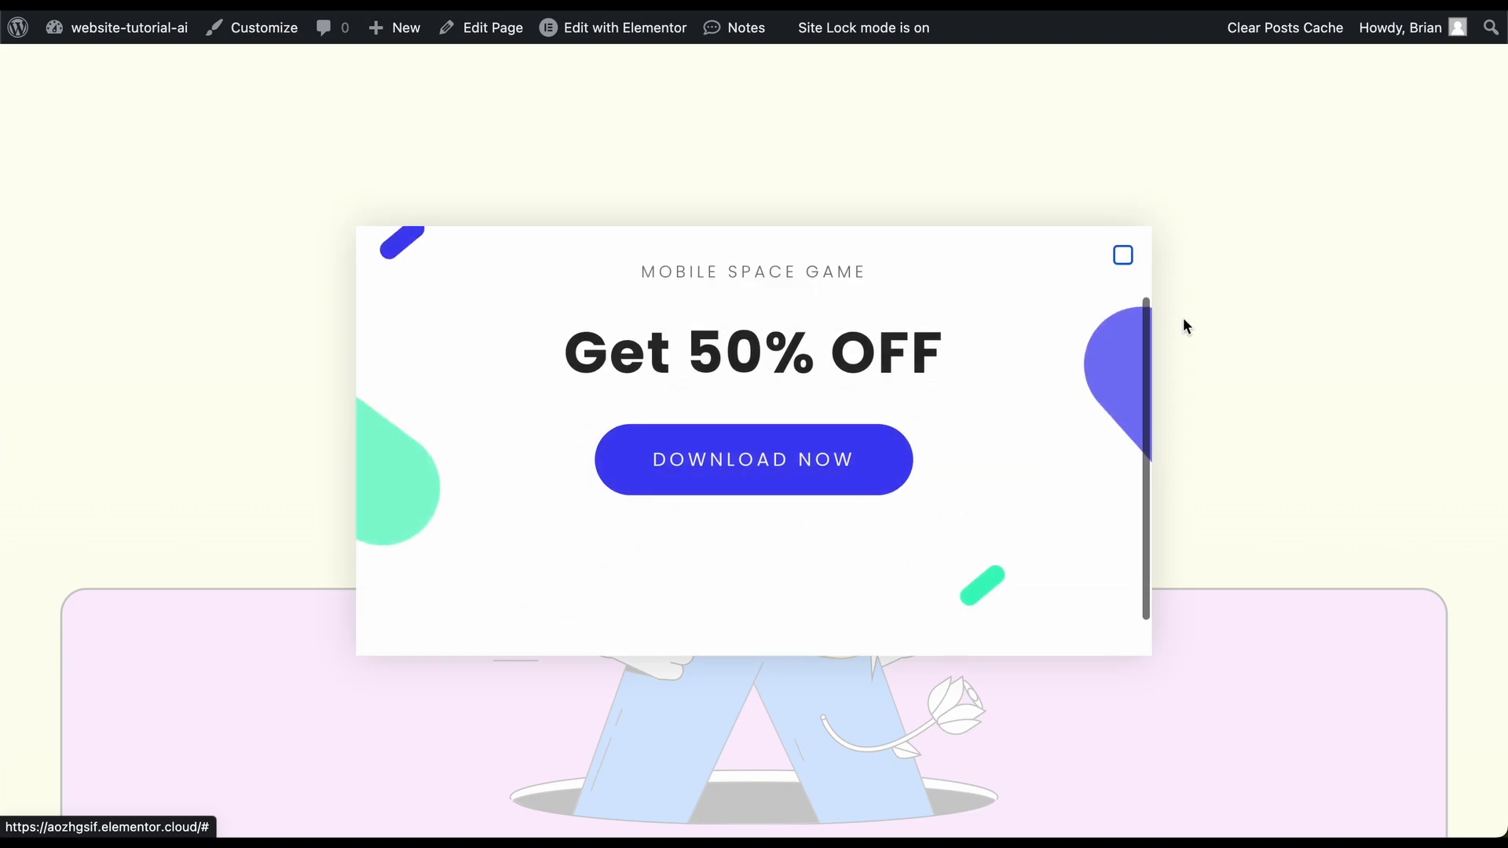
{"action": "scroll", "coordinate": [1250, 366], "scroll_direction": "down", "scroll_amount": 2}
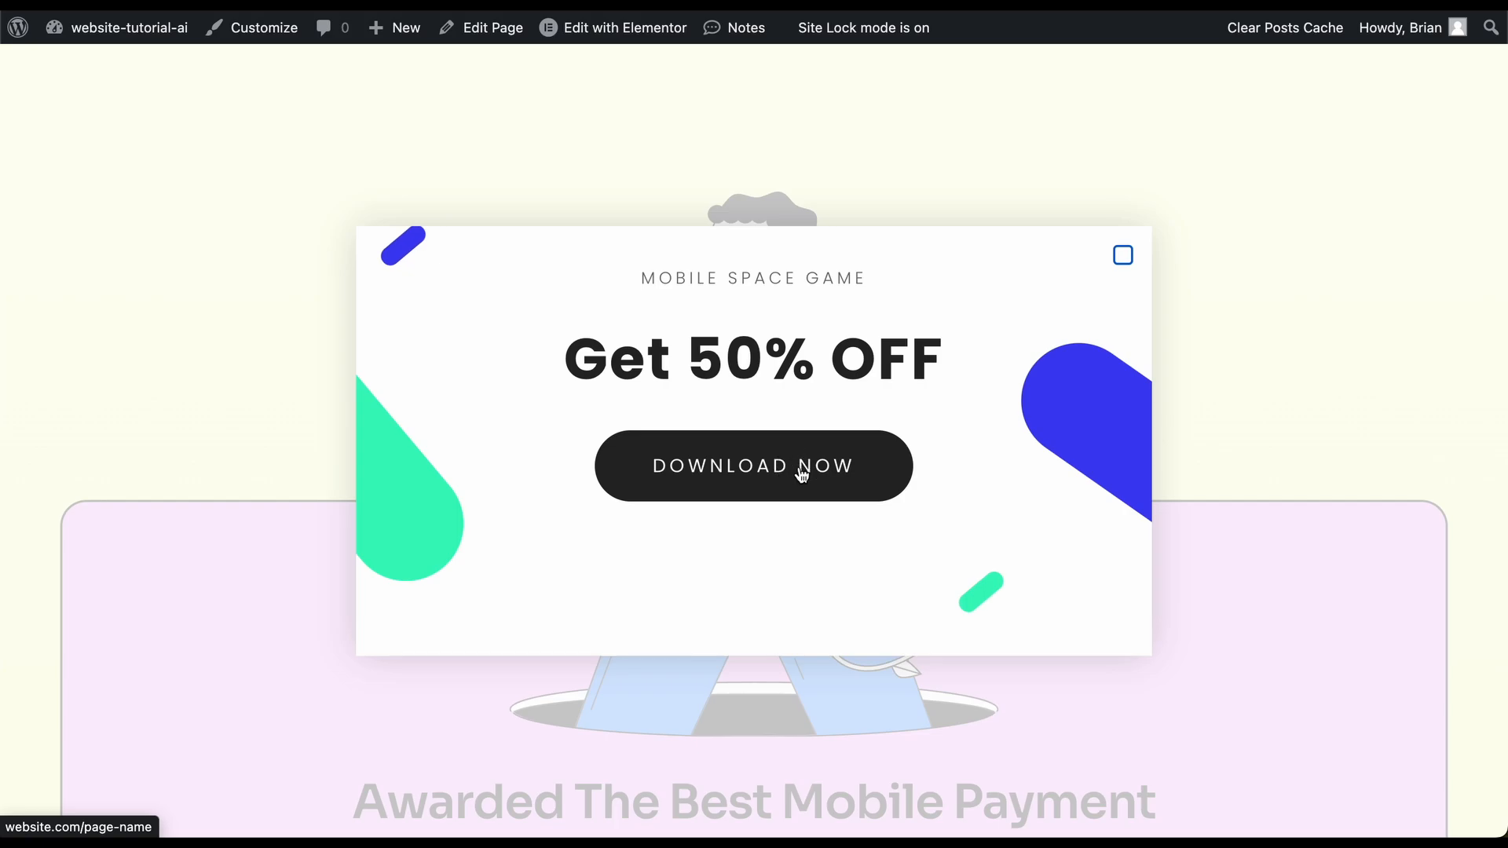
{"action": "scroll", "coordinate": [1266, 437], "scroll_direction": "down", "scroll_amount": 3}
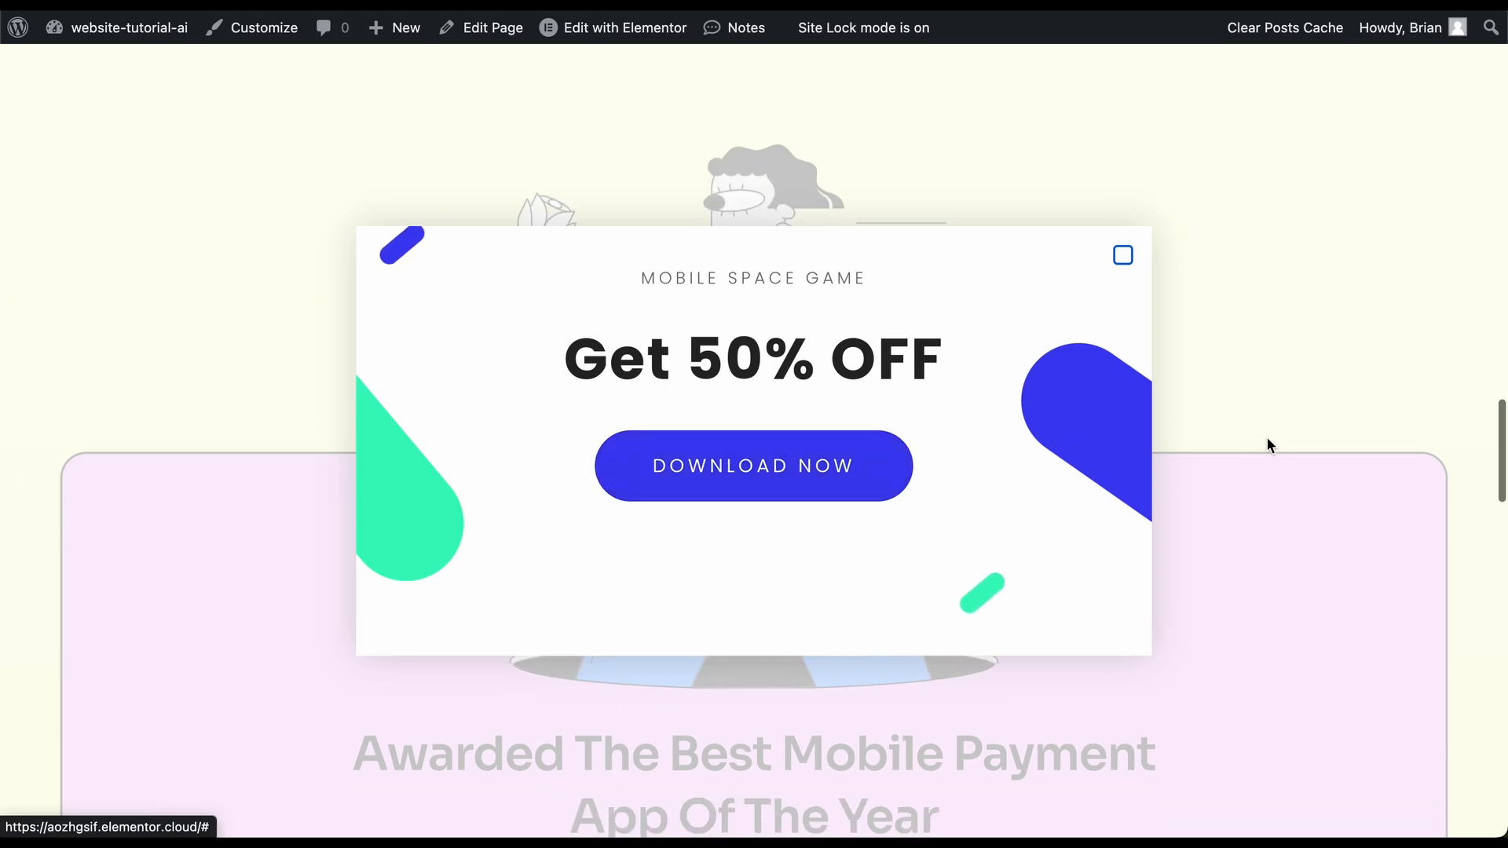
{"action": "left_click", "coordinate": [1125, 257]}
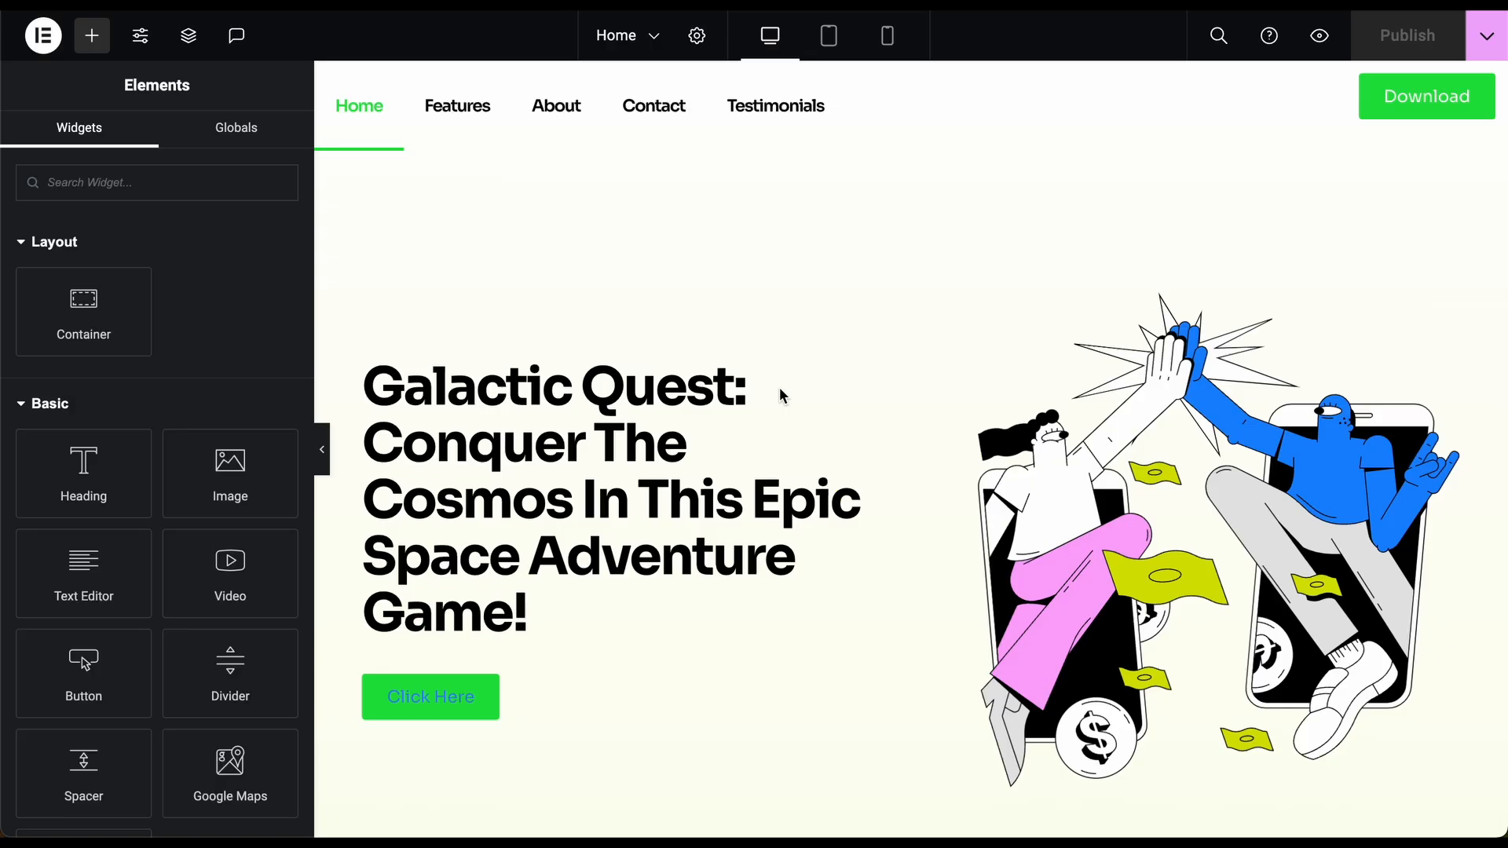
- Find the Form widget and add an empty single-column container at the end of the Home page, above the footer
{"action": "left_click", "coordinate": [176, 190]}
{"action": "type", "text": "form"}
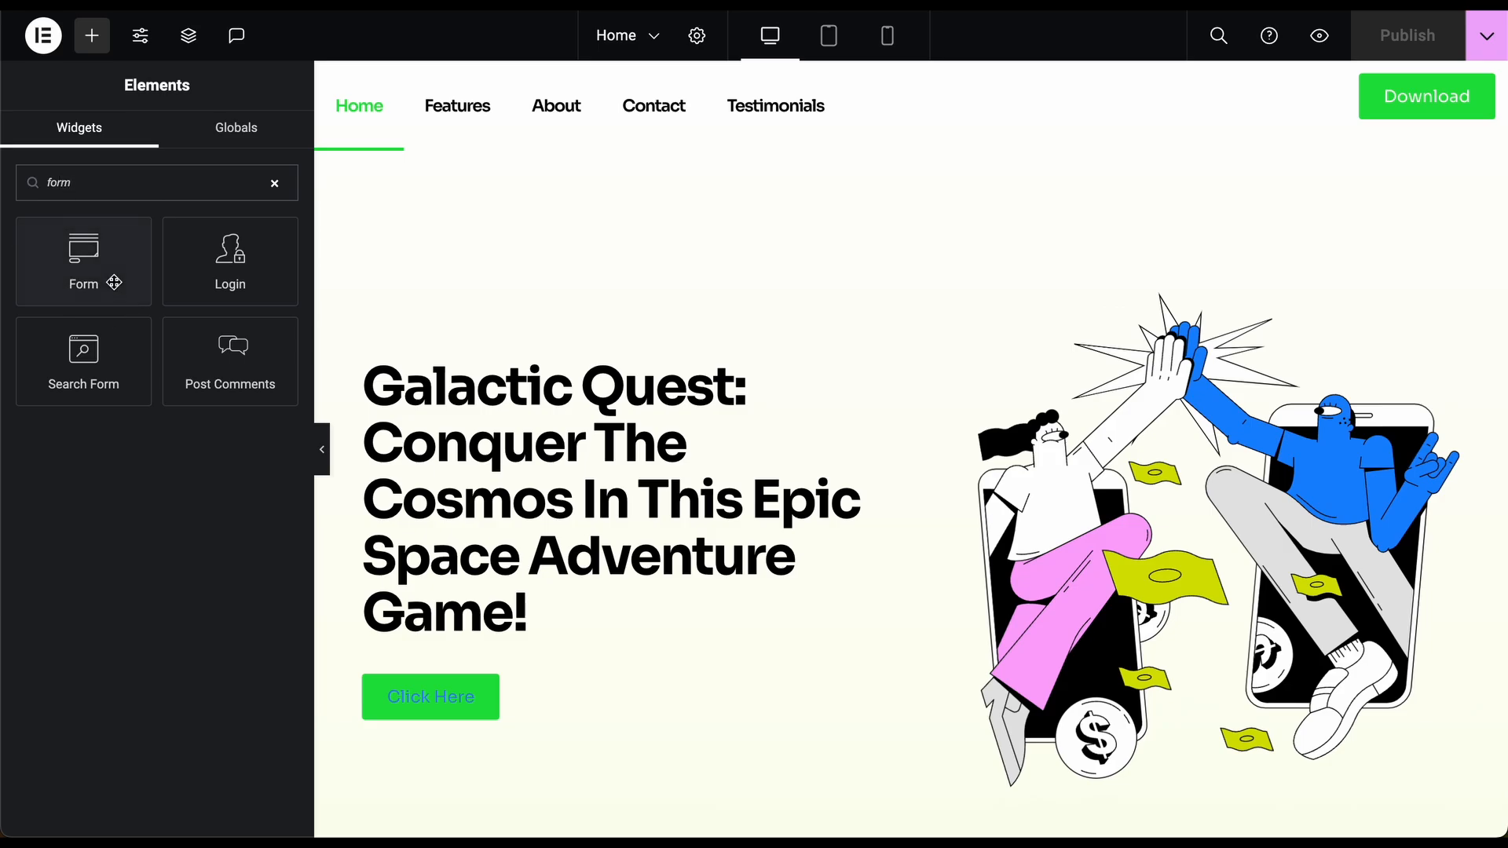
{"action": "scroll", "coordinate": [663, 490], "scroll_direction": "down", "scroll_amount": 20}
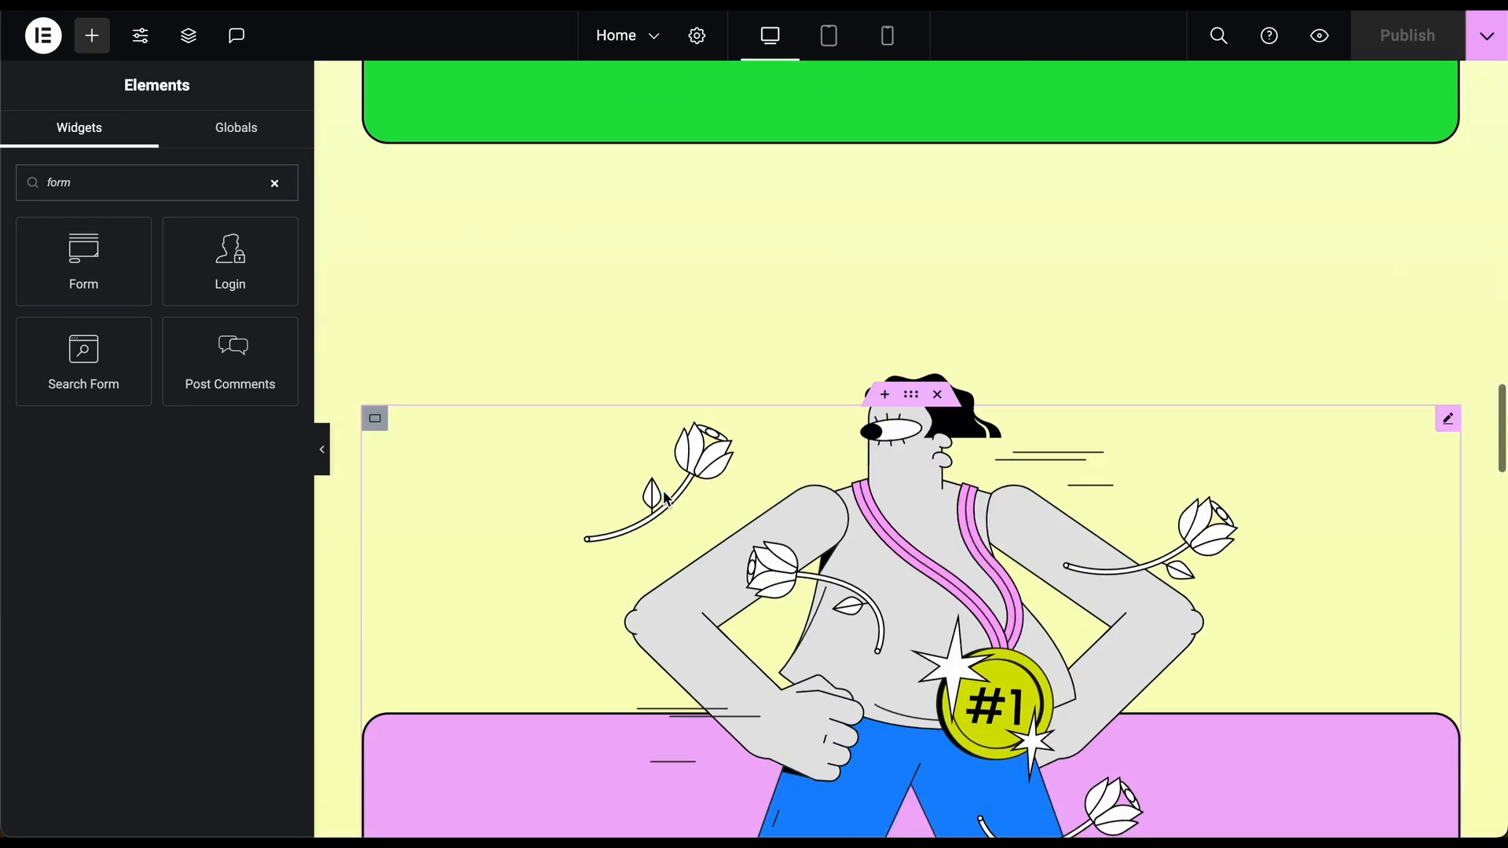
{"action": "scroll", "coordinate": [663, 490], "scroll_direction": "down", "scroll_amount": 10}
{"action": "scroll", "coordinate": [662, 498], "scroll_direction": "up", "scroll_amount": 2}
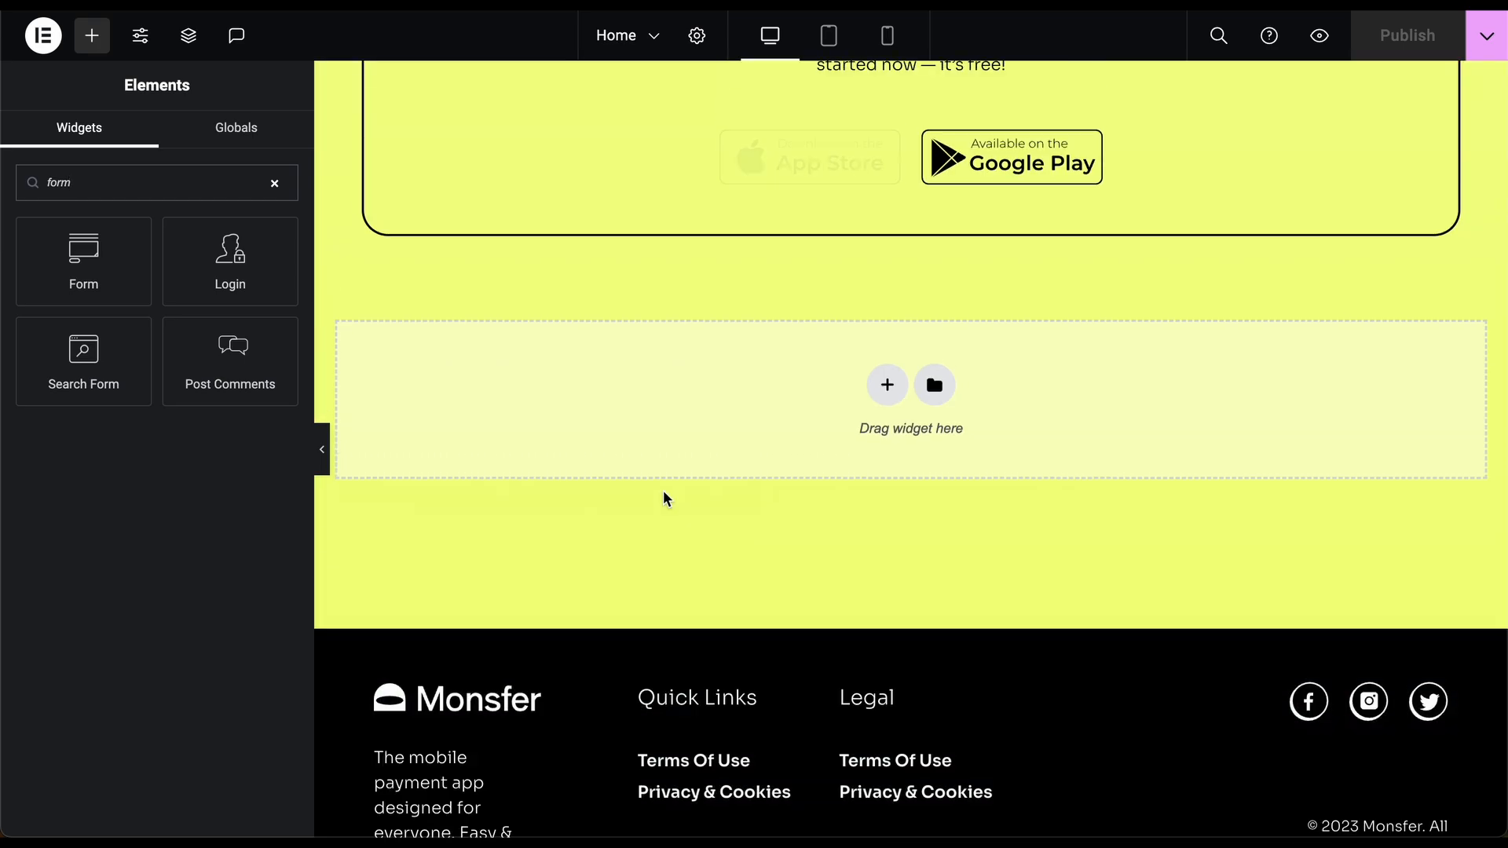
{"action": "left_click", "coordinate": [888, 389]}
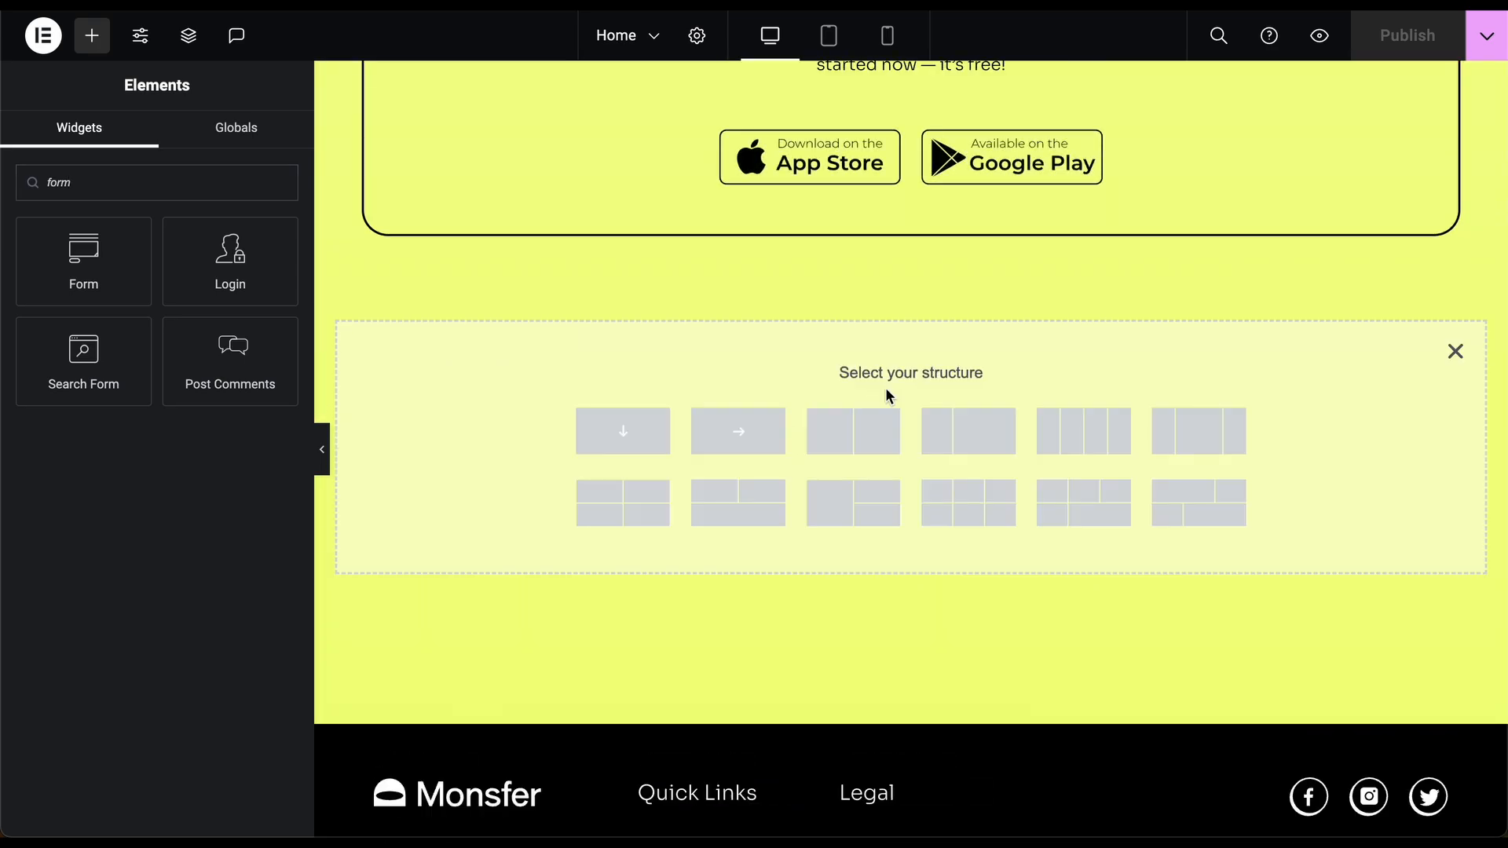
{"action": "left_click", "coordinate": [642, 437]}
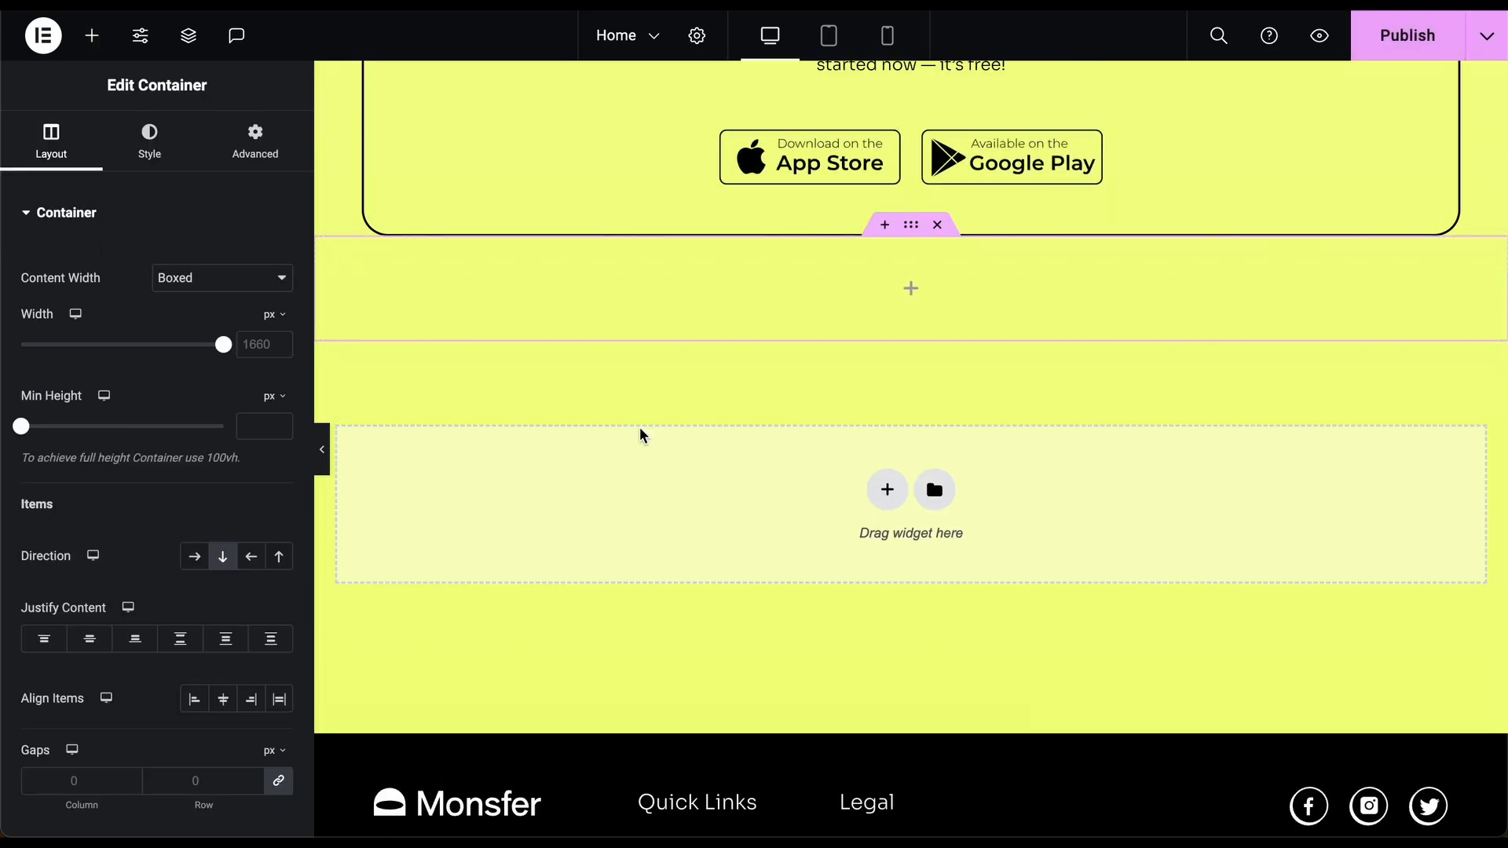
- Search the widgets for "form" and place a Form widget inside the new empty container
{"action": "left_click", "coordinate": [96, 36]}
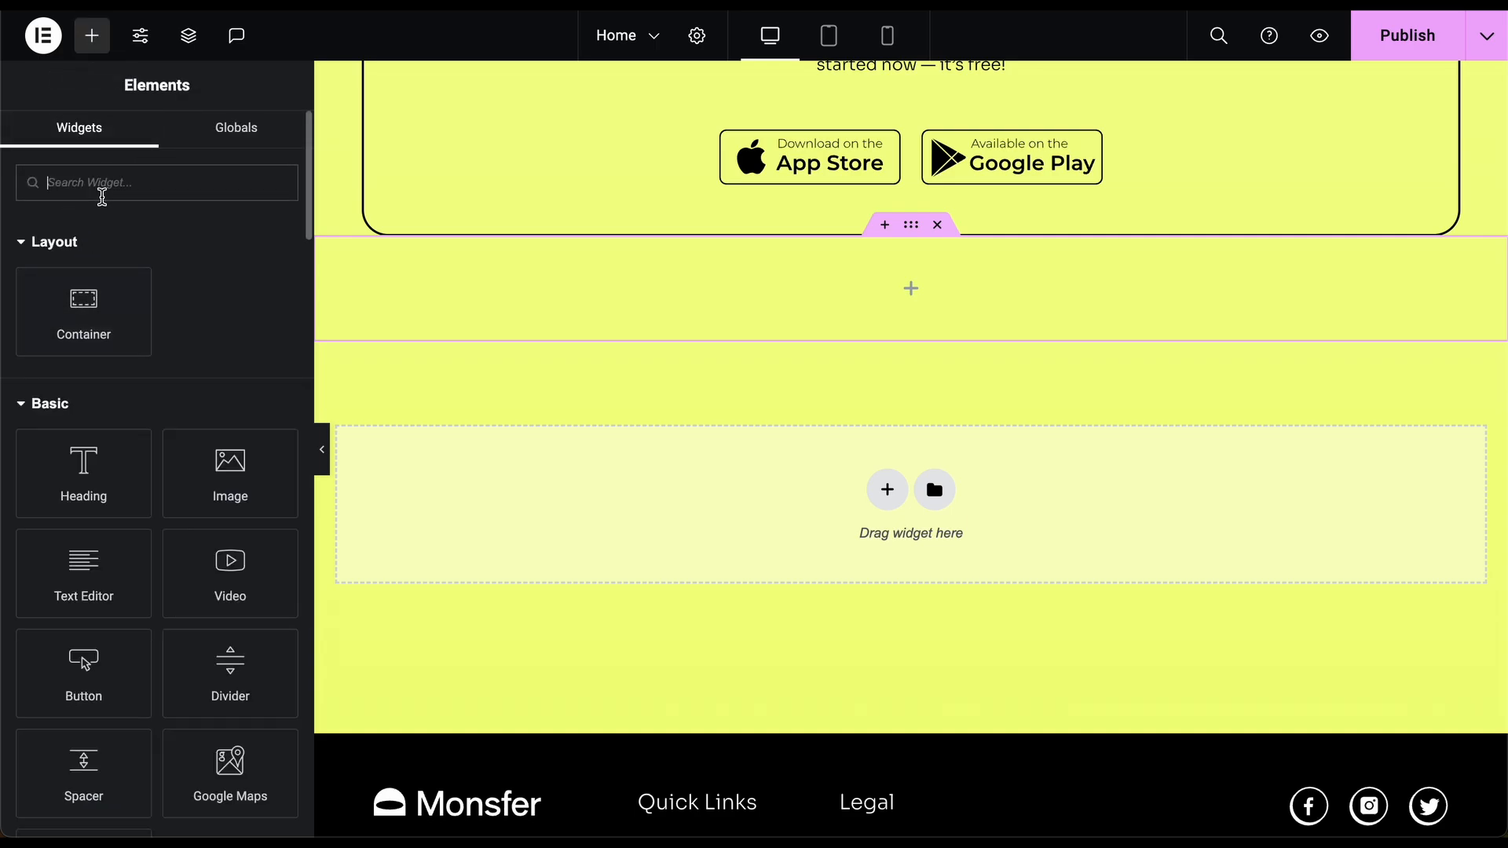
{"action": "type", "text": "form"}
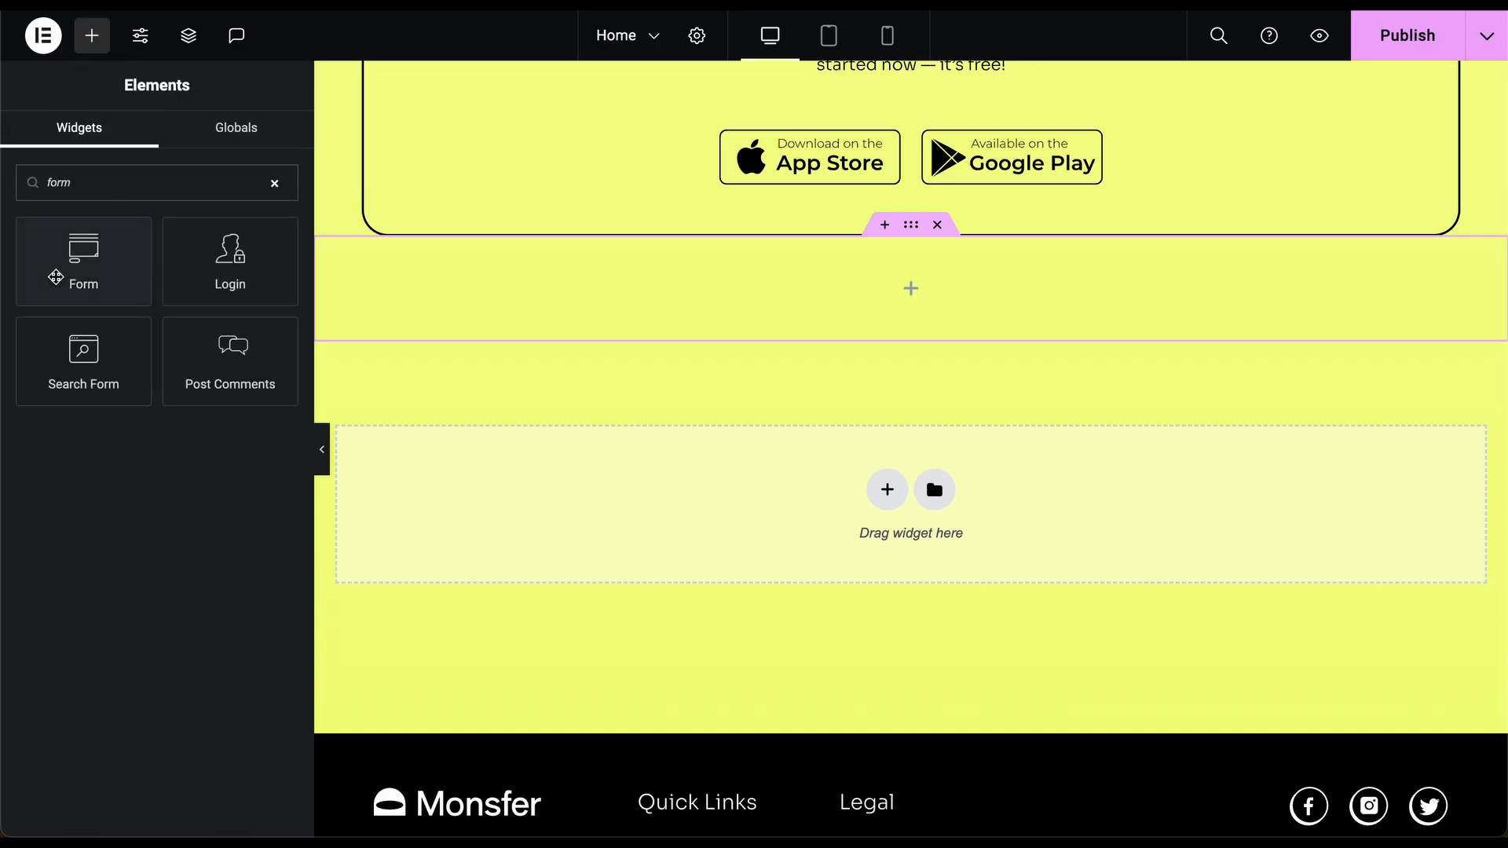
{"action": "left_click_drag", "start_coordinate": [84, 263], "coordinate": [841, 320]}
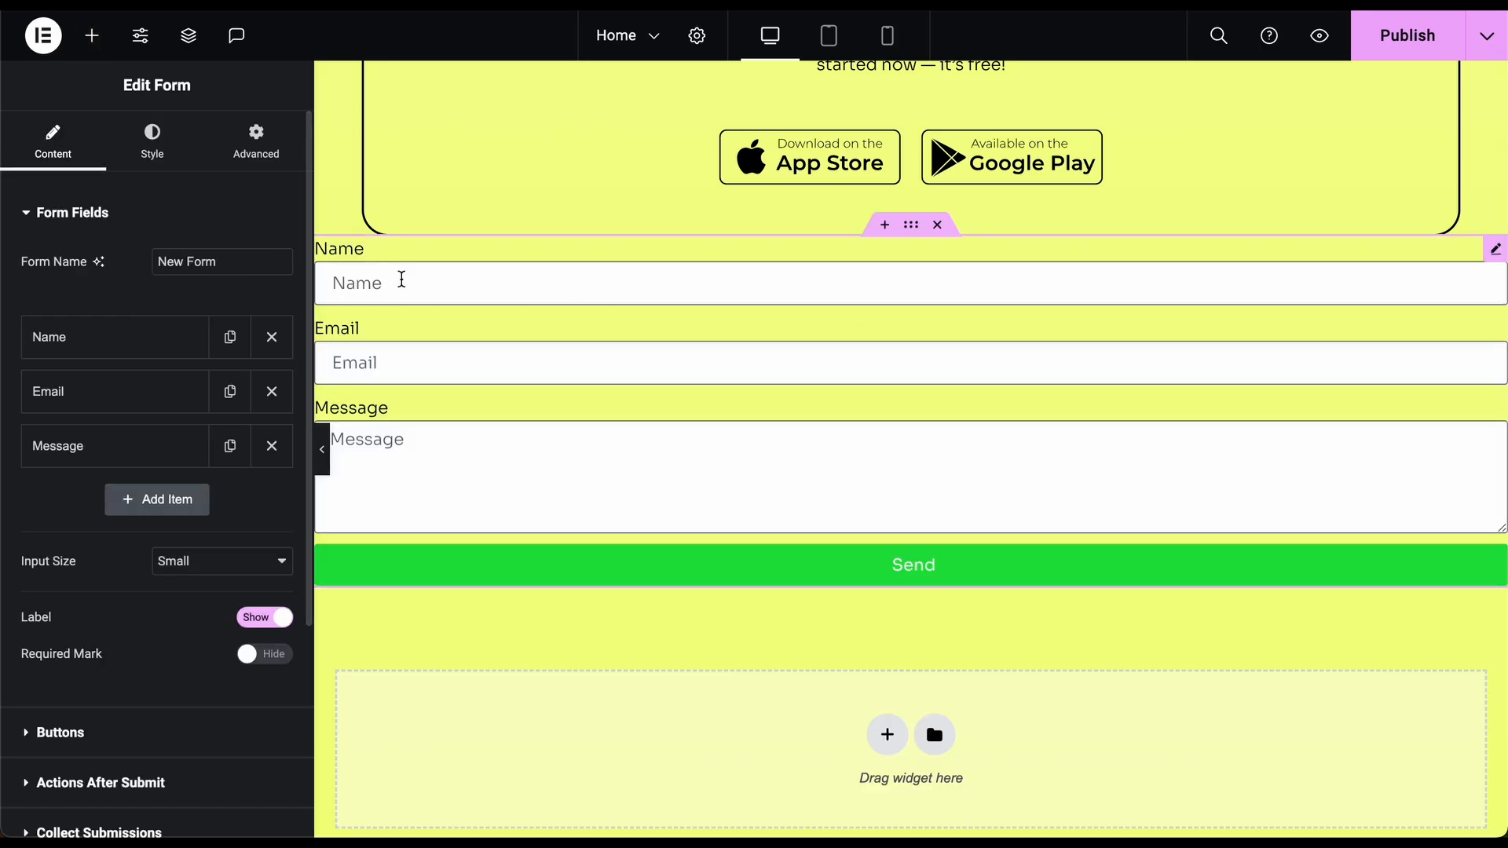
- View the Name field's settings and try out an extra text field labelled "Name 2", removing it from the form again
{"action": "left_click", "coordinate": [112, 350]}
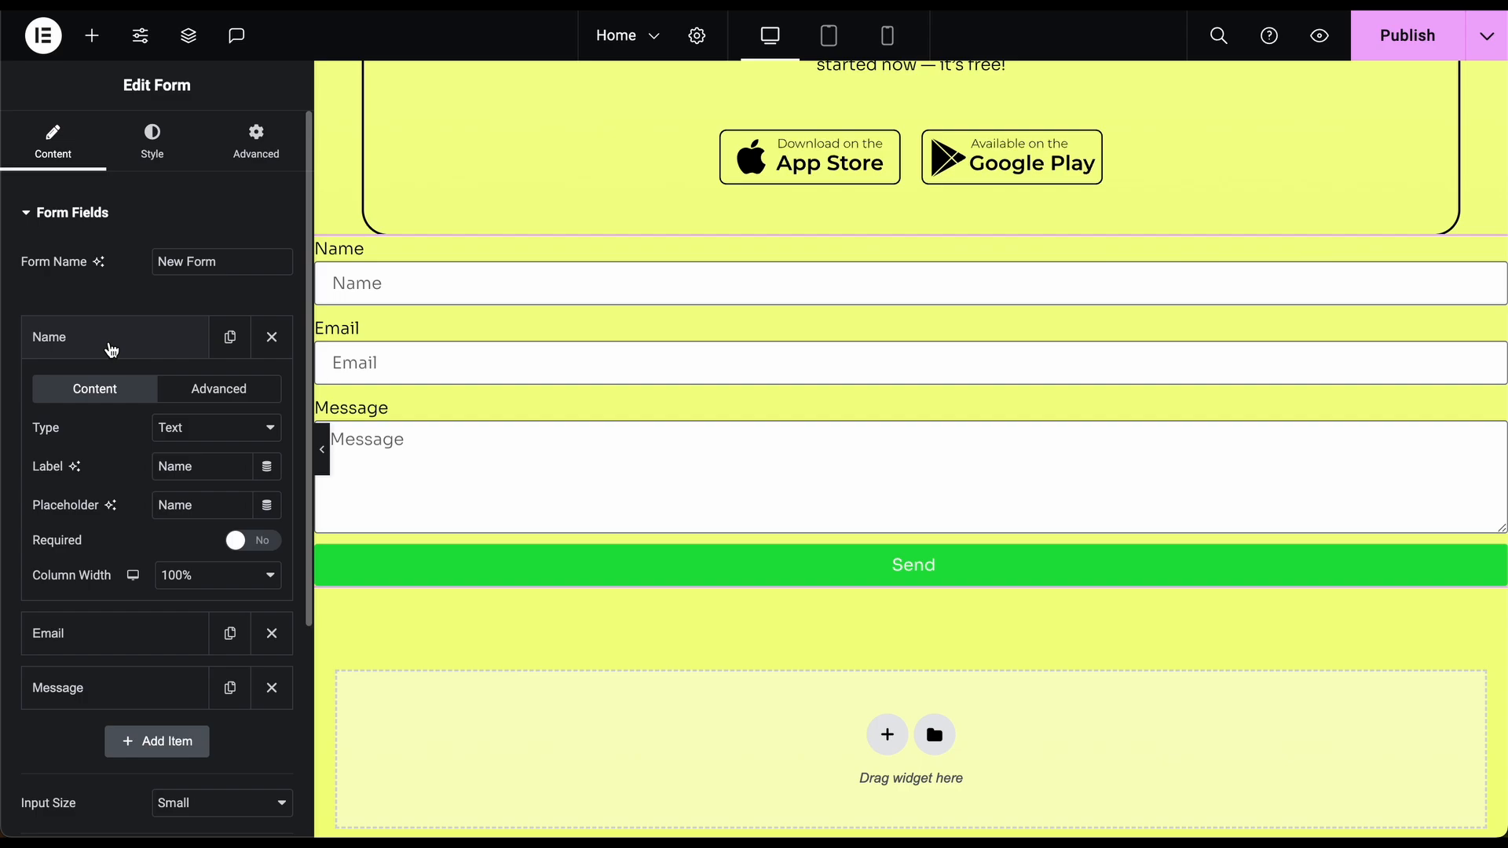
{"action": "left_click", "coordinate": [112, 350]}
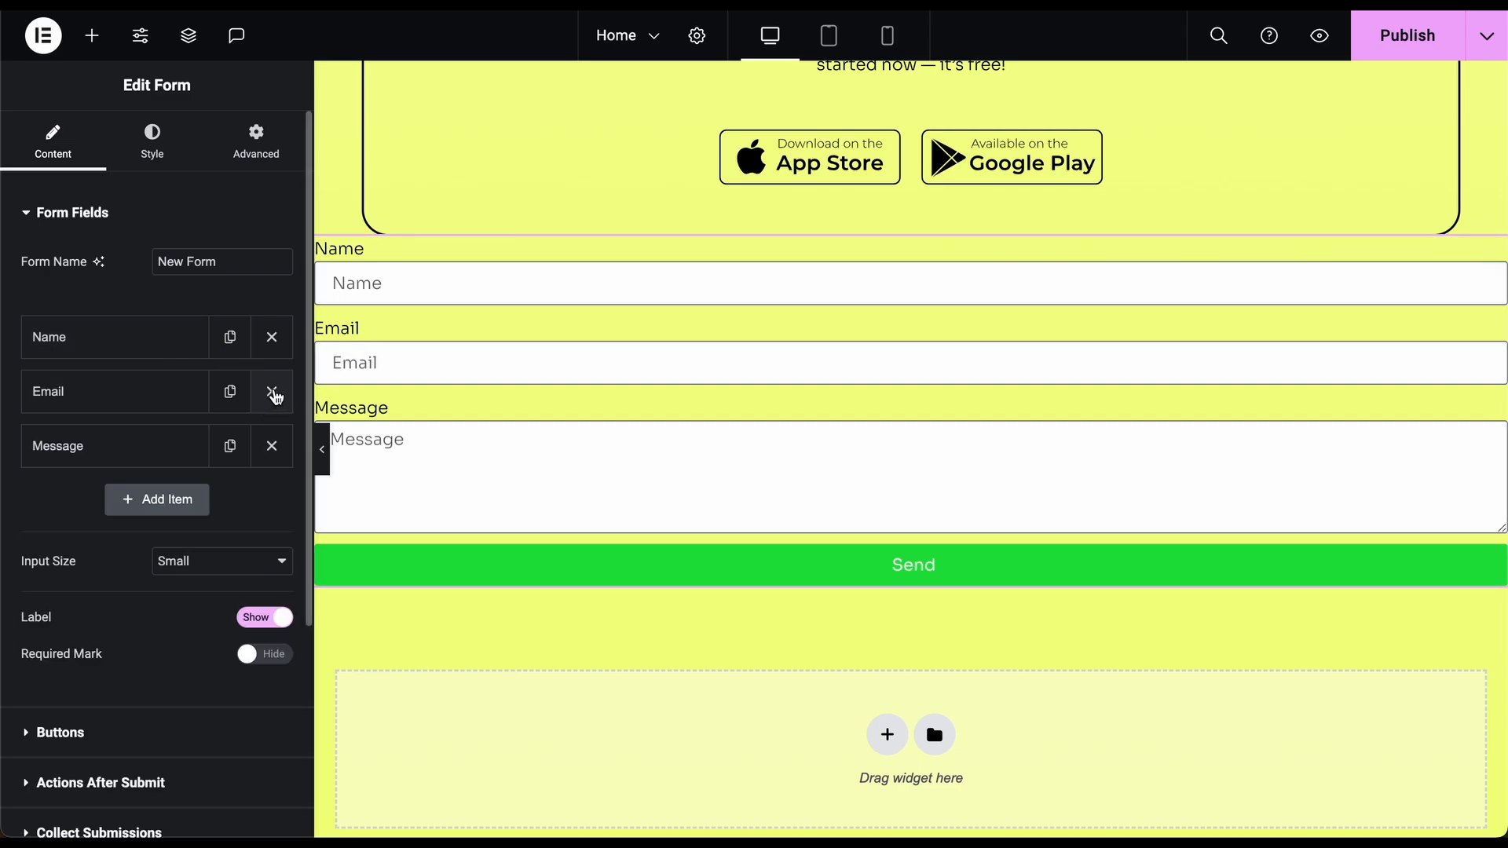
{"action": "left_click", "coordinate": [161, 498]}
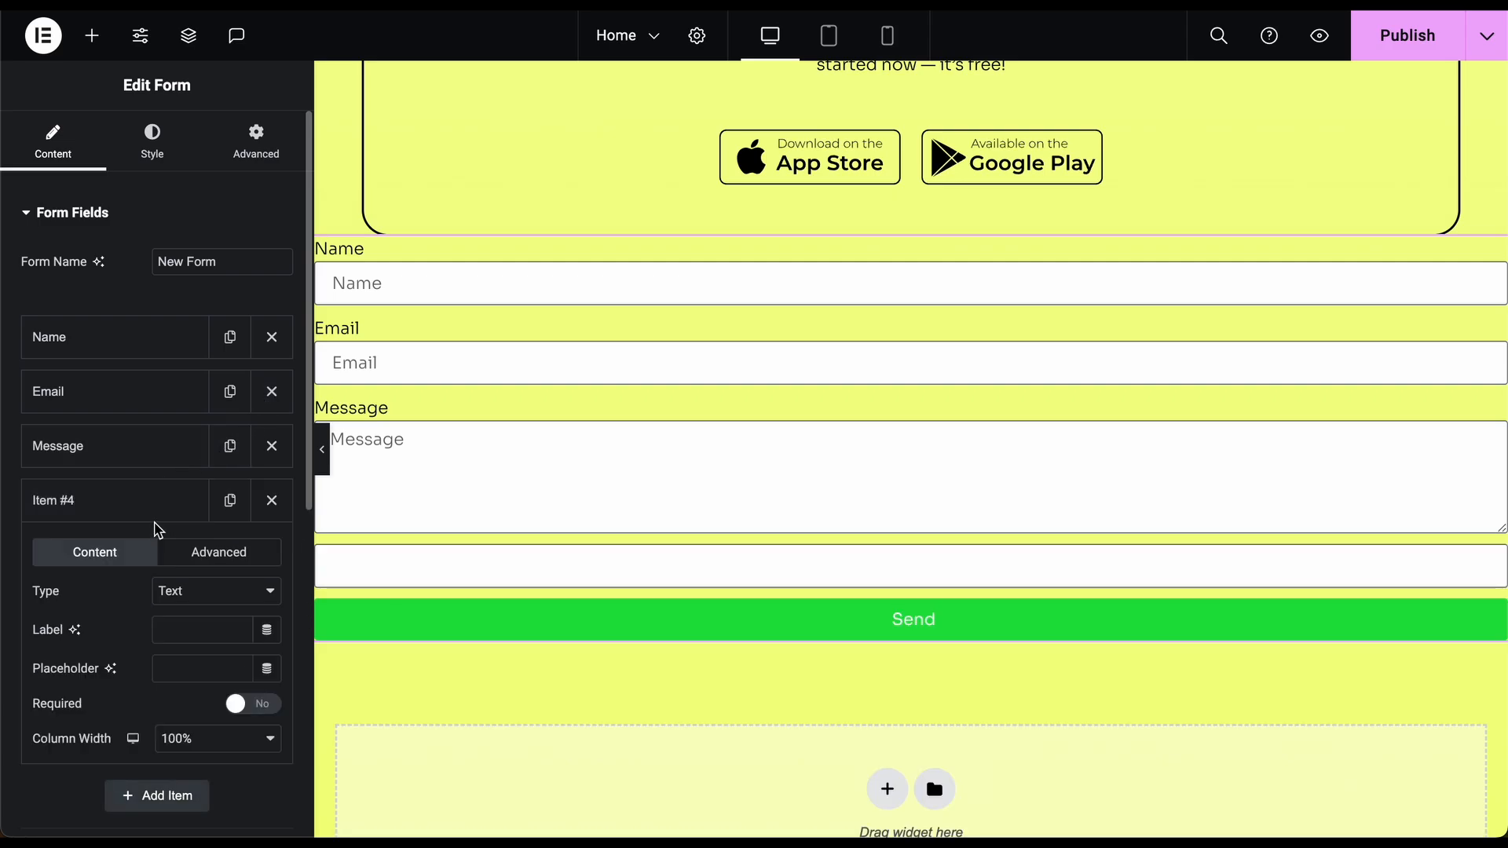
{"action": "left_click", "coordinate": [122, 509]}
{"action": "left_click", "coordinate": [122, 509]}
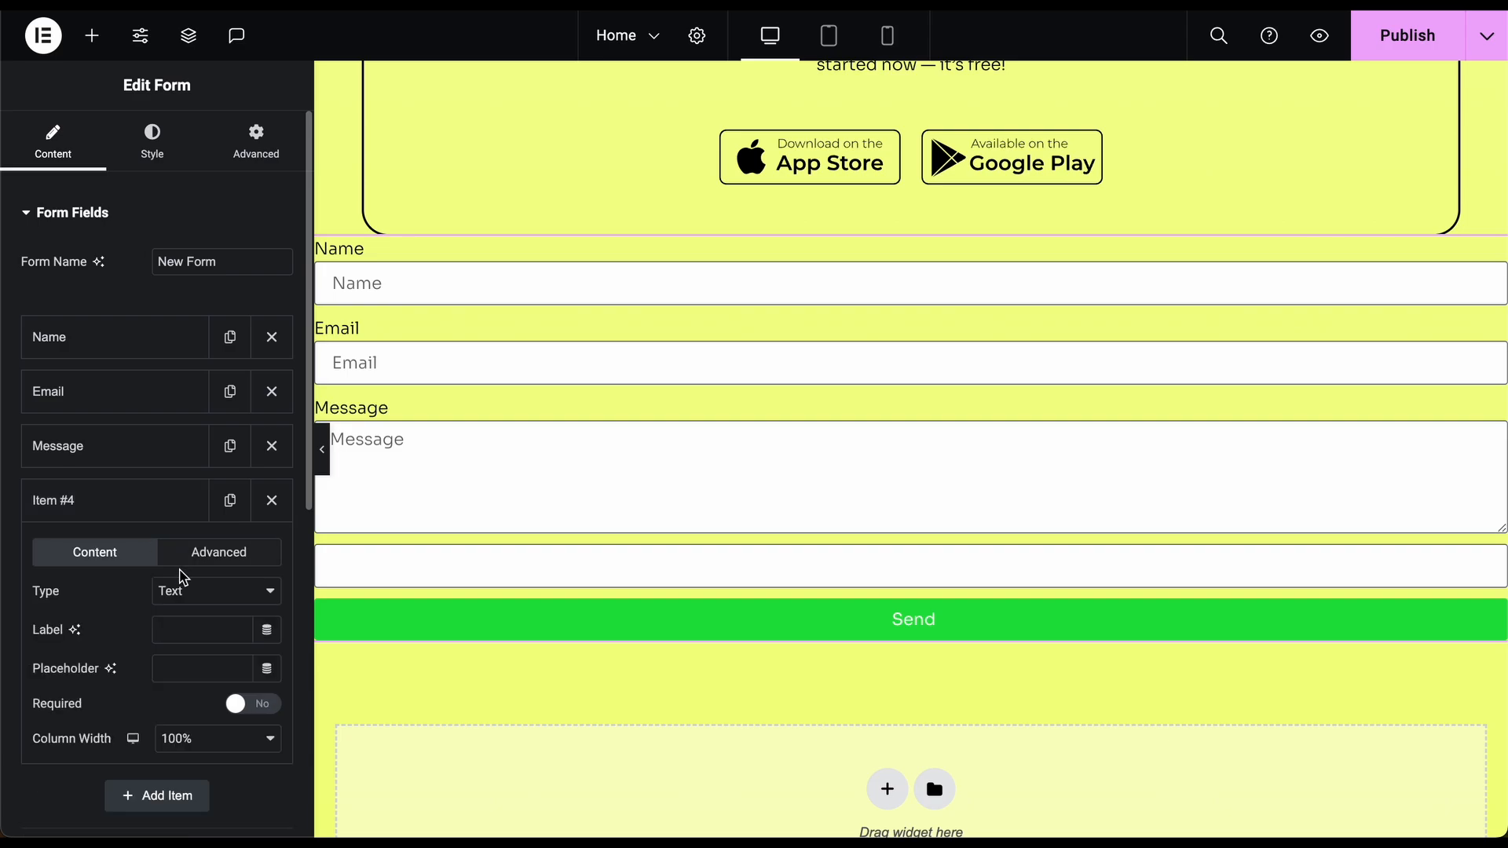
{"action": "left_click", "coordinate": [189, 626]}
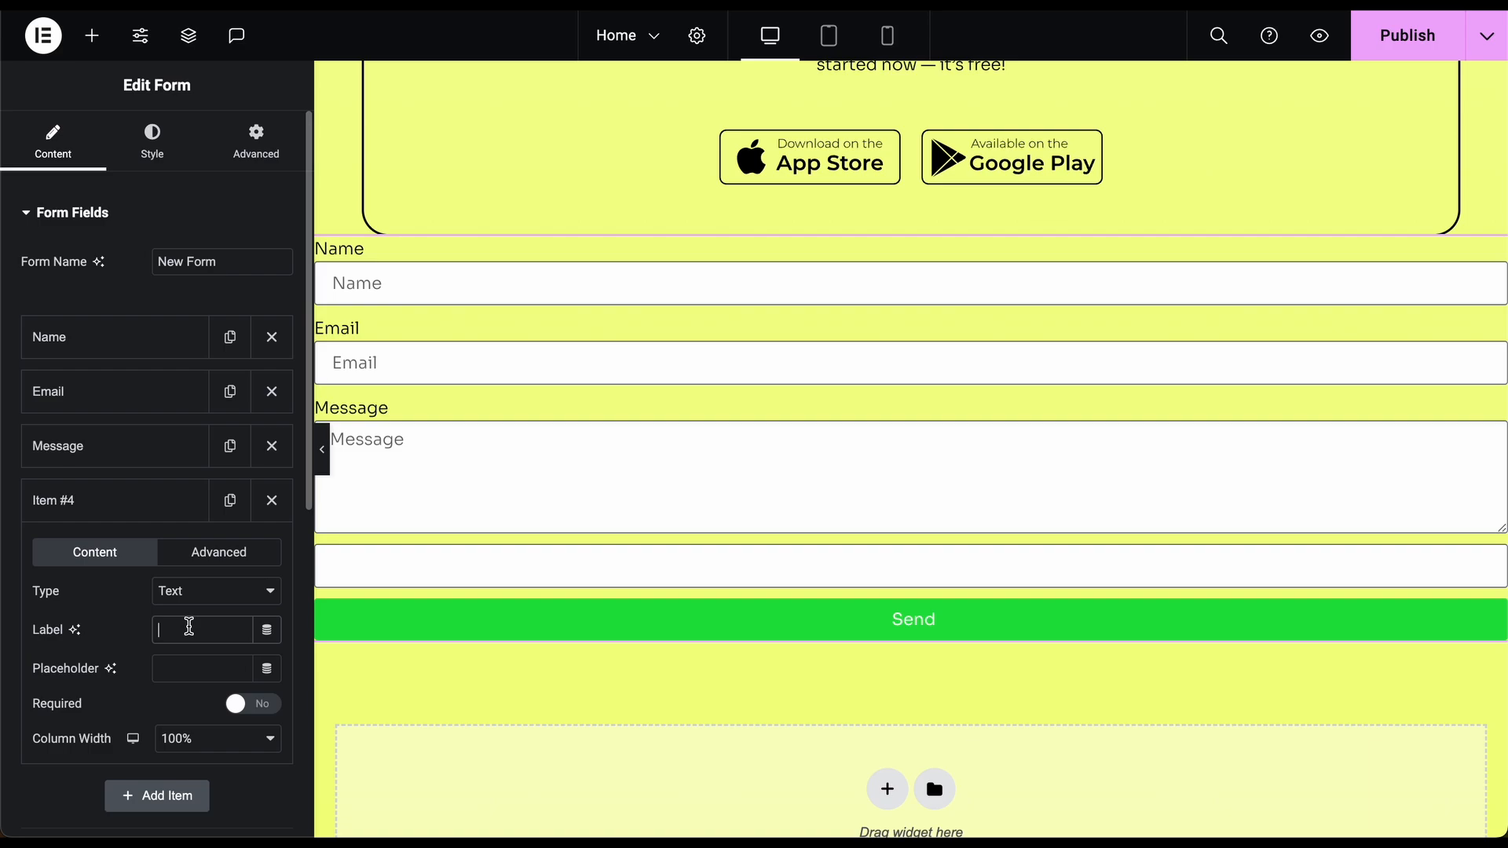
{"action": "type", "text": "Name 2"}
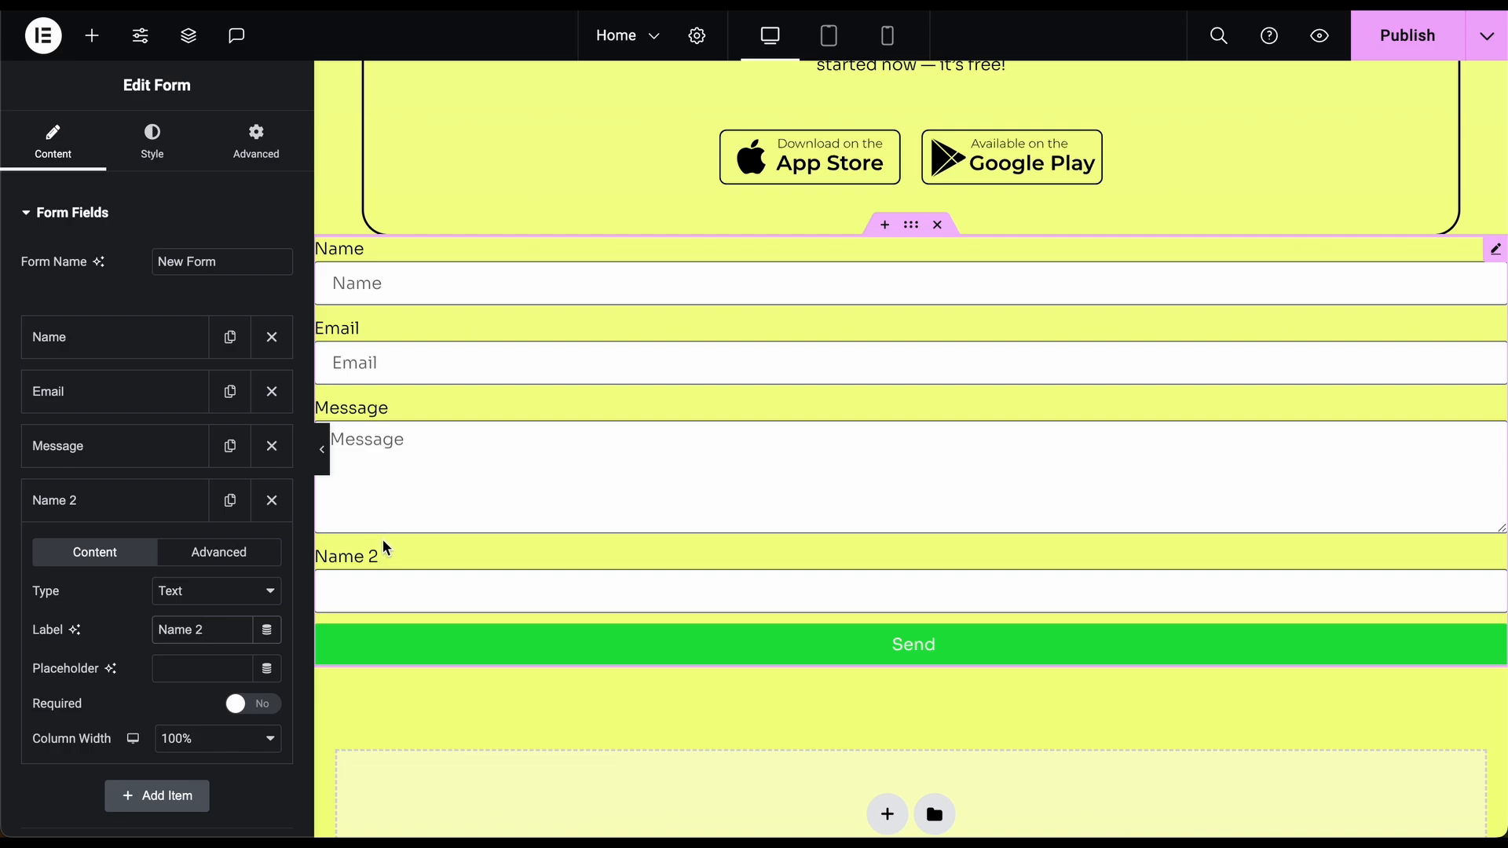
{"action": "left_click", "coordinate": [272, 505]}
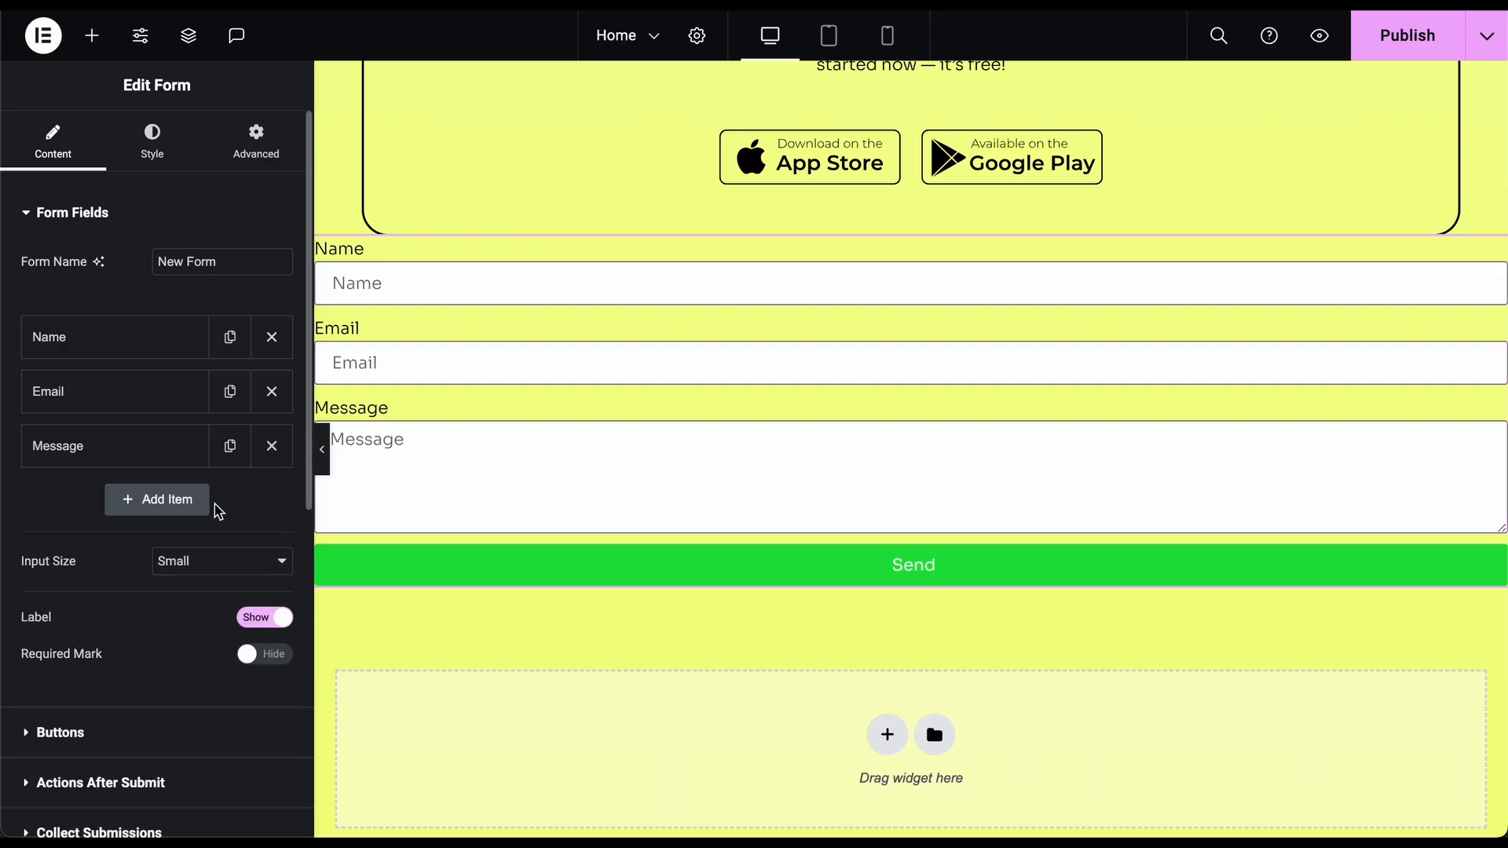
- Show the required mark on the form's fields
{"action": "scroll", "coordinate": [248, 510], "scroll_direction": "down", "scroll_amount": 3}
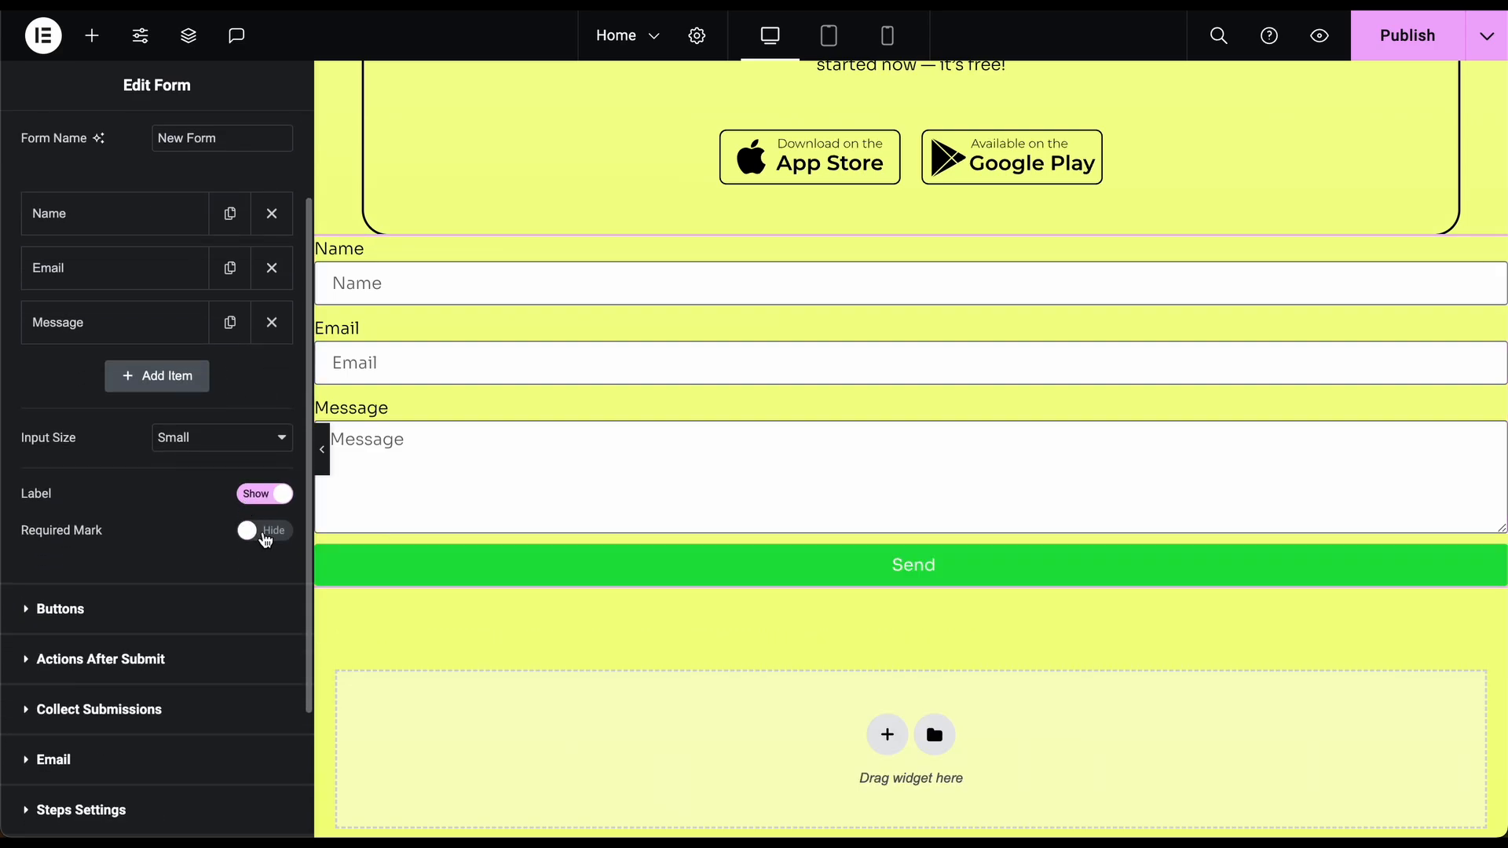
{"action": "left_click", "coordinate": [266, 533]}
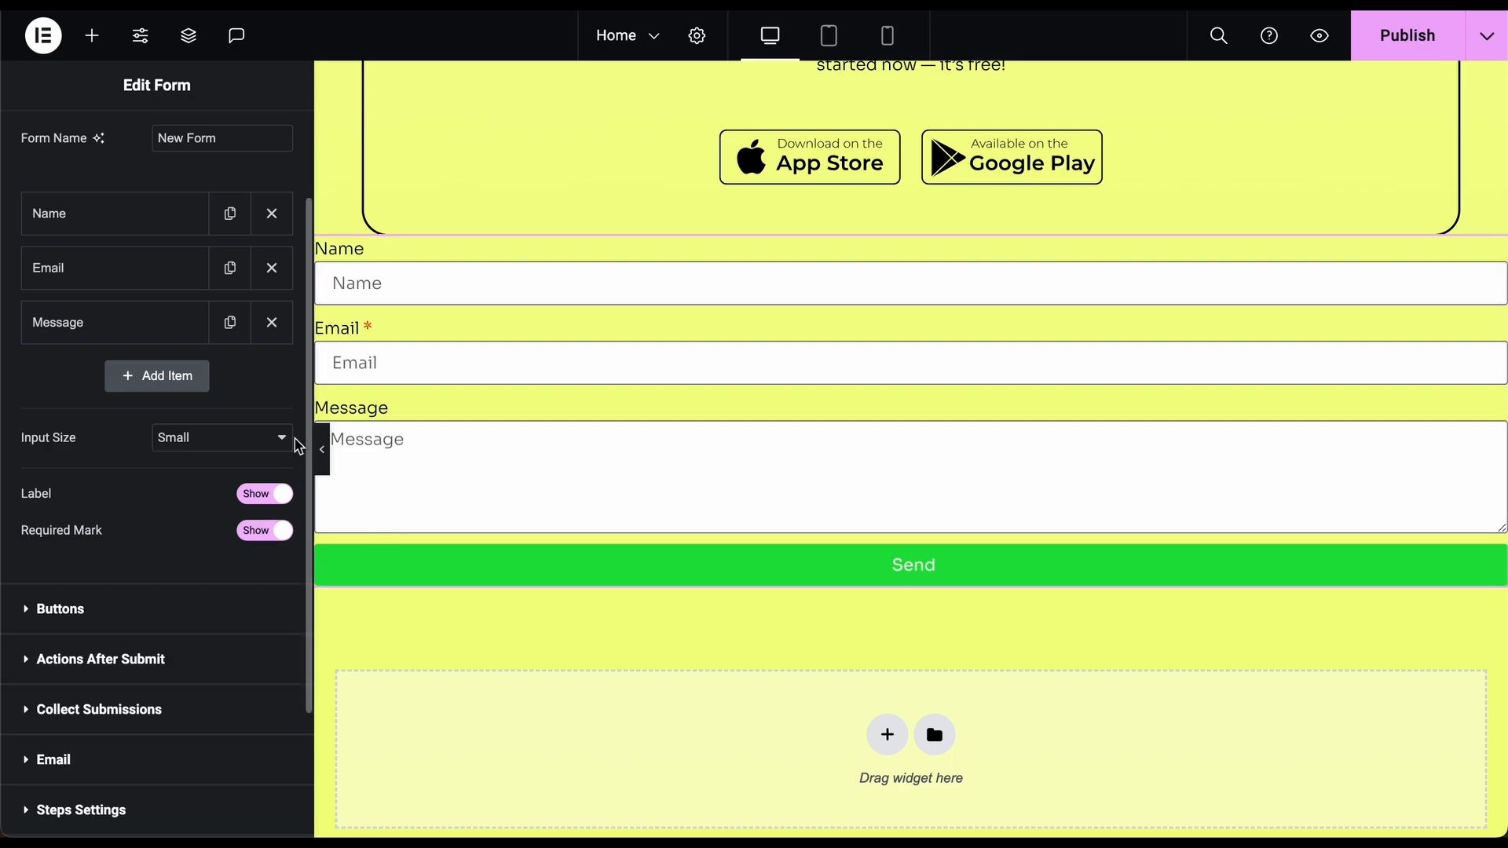
- Review the form's settings for buttons, actions after submit, collected submissions, email, steps and additional options
{"action": "scroll", "coordinate": [237, 461], "scroll_direction": "down", "scroll_amount": 3}
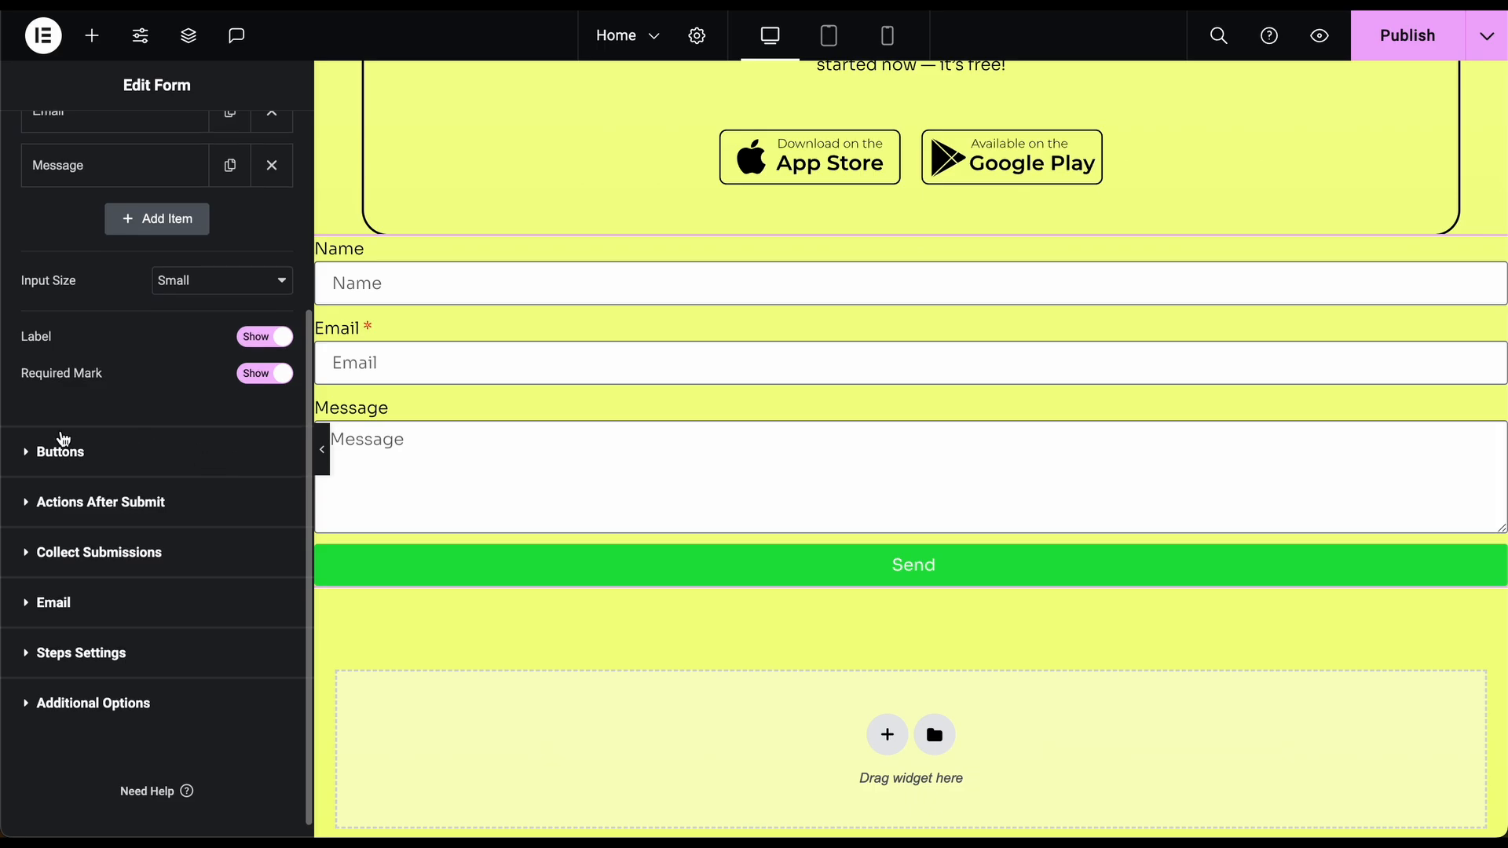
{"action": "left_click", "coordinate": [87, 454]}
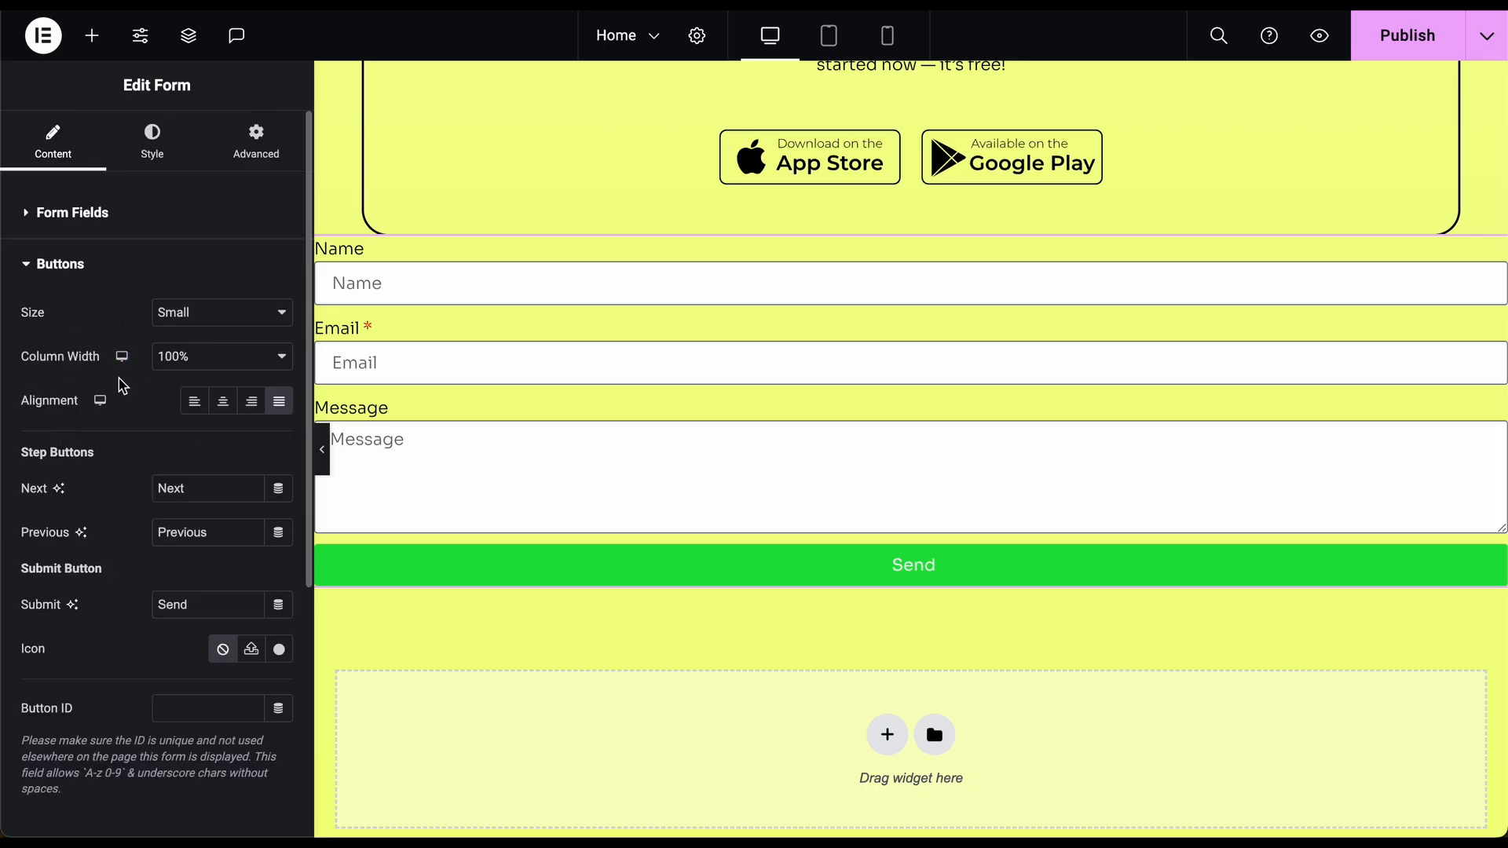
{"action": "scroll", "coordinate": [123, 385], "scroll_direction": "down", "scroll_amount": 3}
{"action": "scroll", "coordinate": [144, 579], "scroll_direction": "down", "scroll_amount": 2}
{"action": "left_click", "coordinate": [138, 583]}
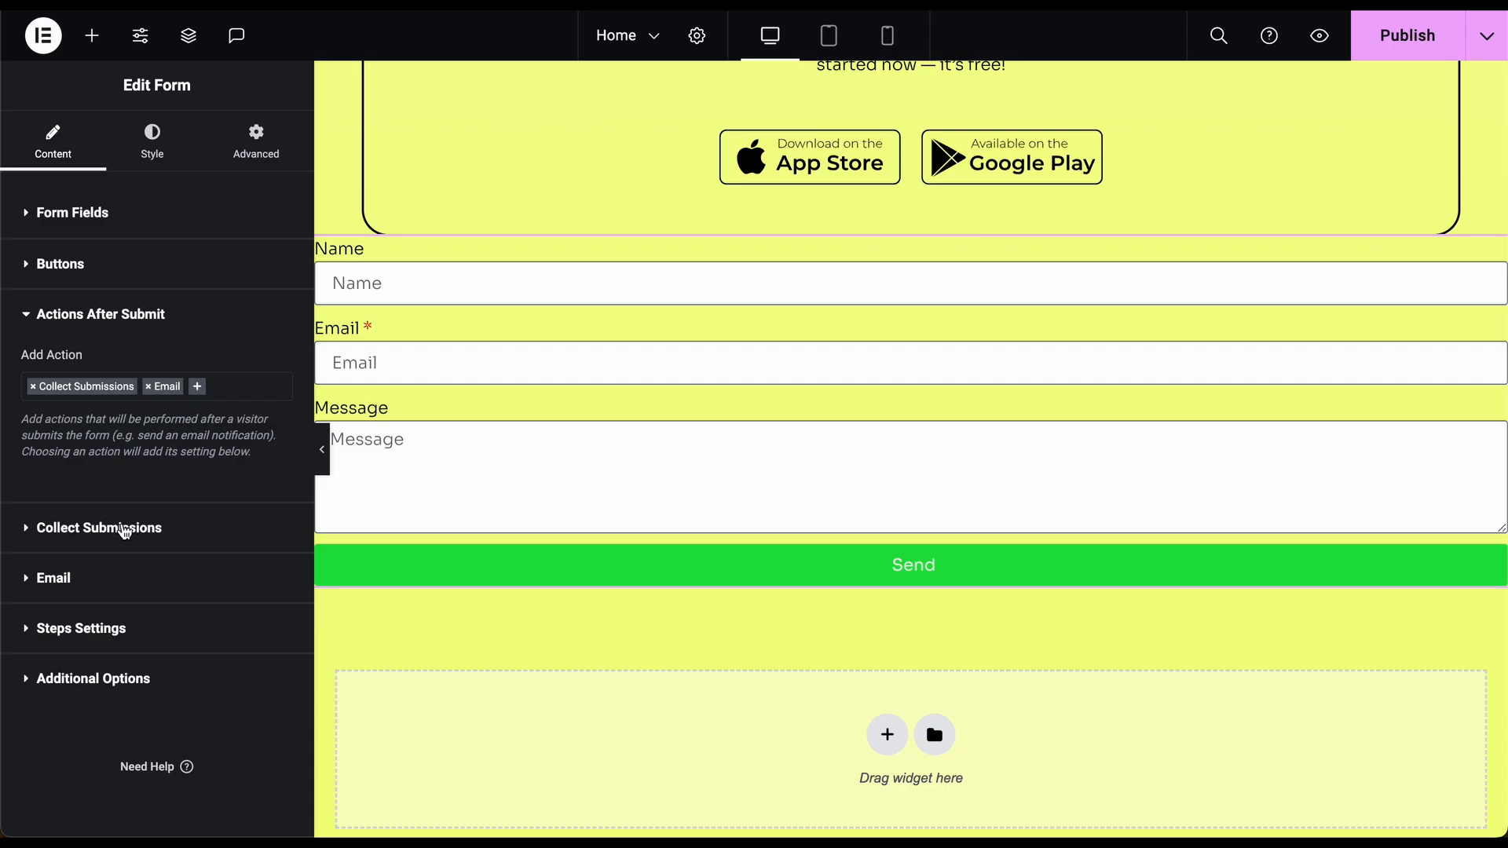
{"action": "left_click", "coordinate": [33, 529]}
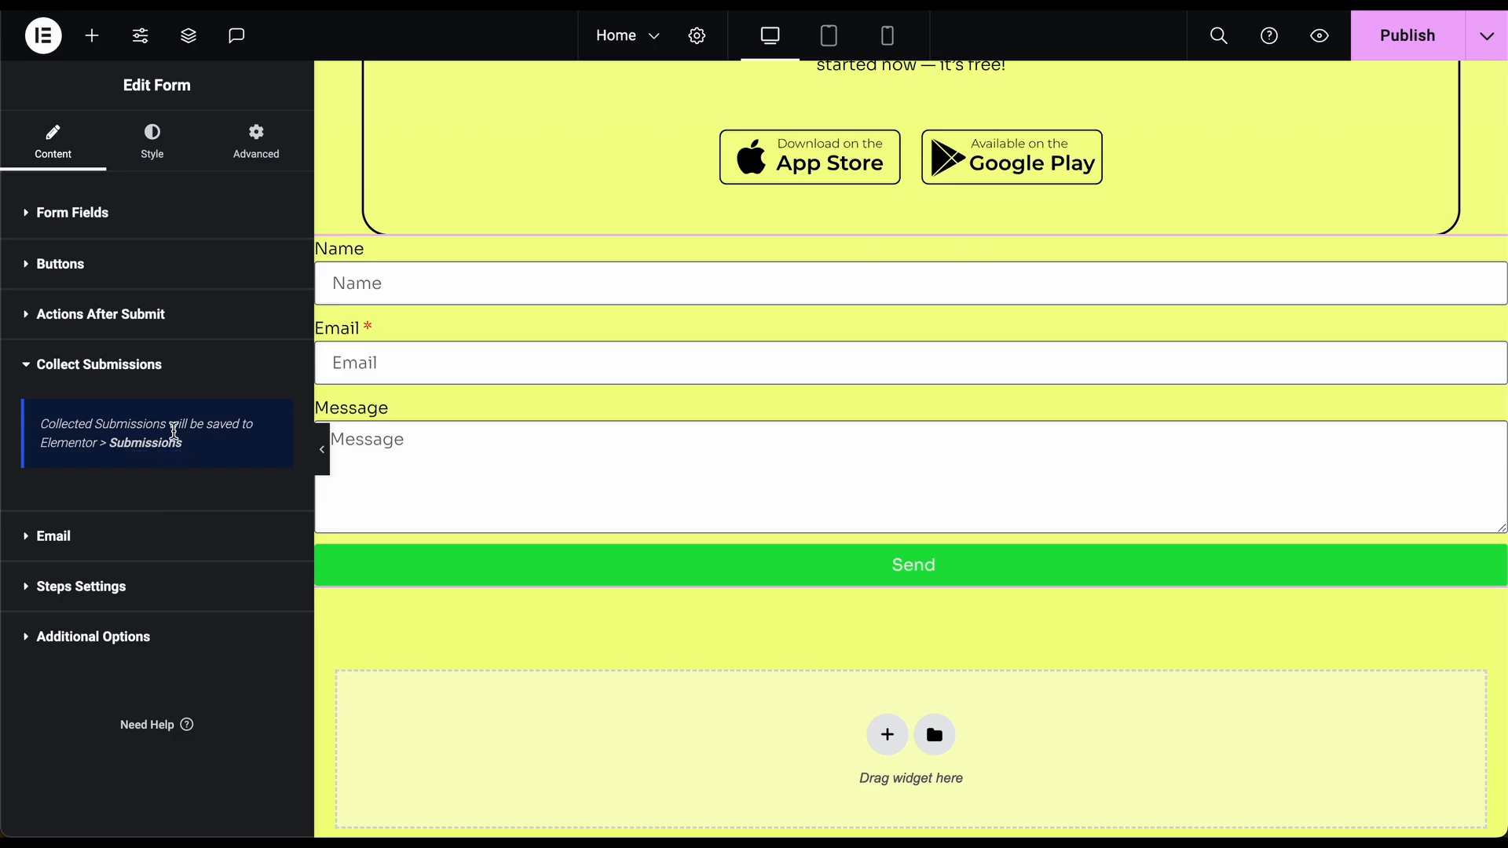
{"action": "left_click", "coordinate": [94, 531]}
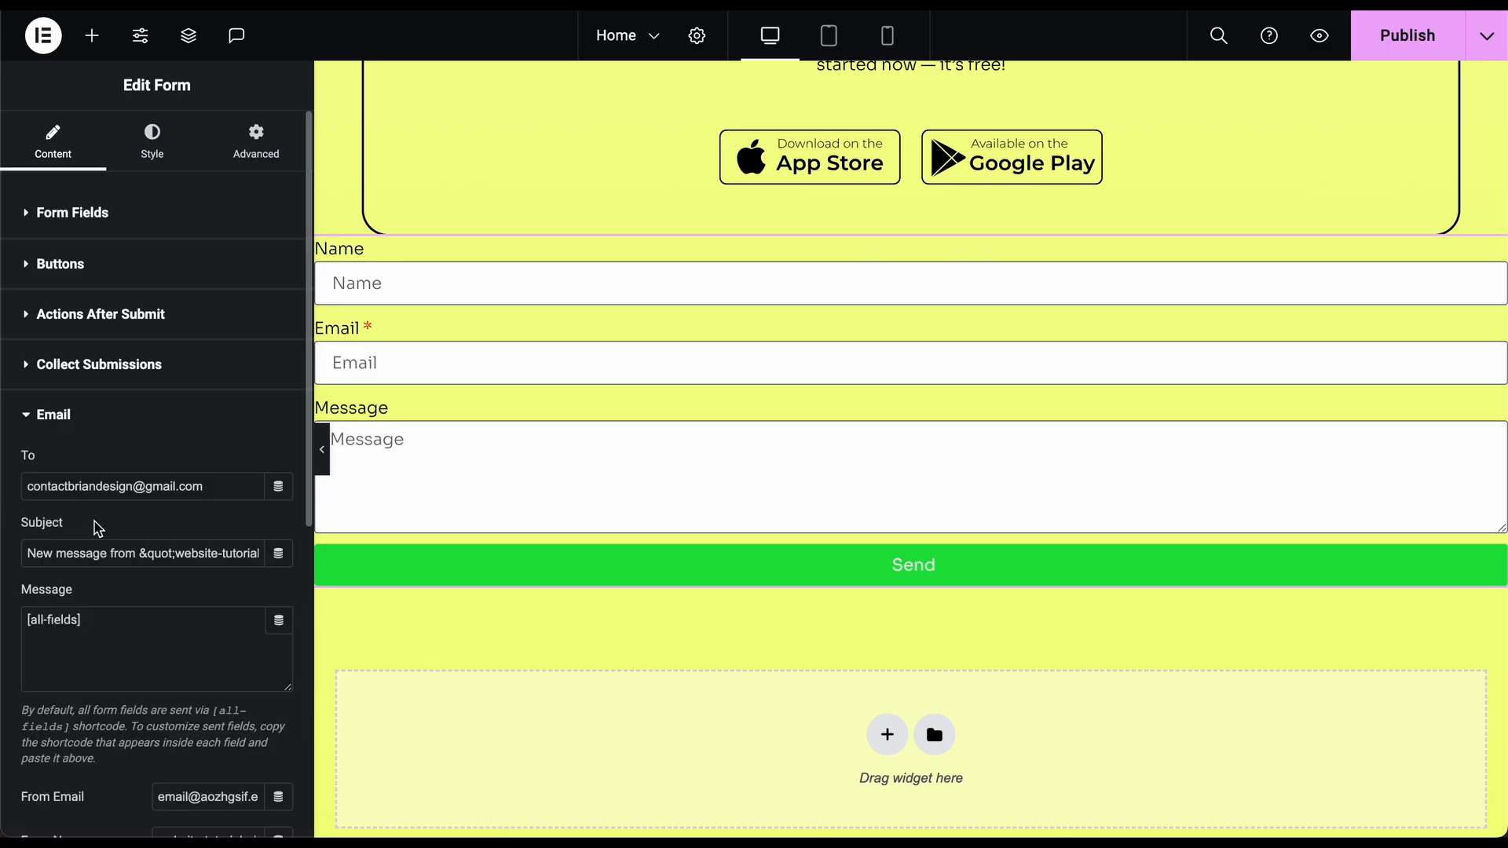
{"action": "scroll", "coordinate": [190, 443], "scroll_direction": "down", "scroll_amount": 4}
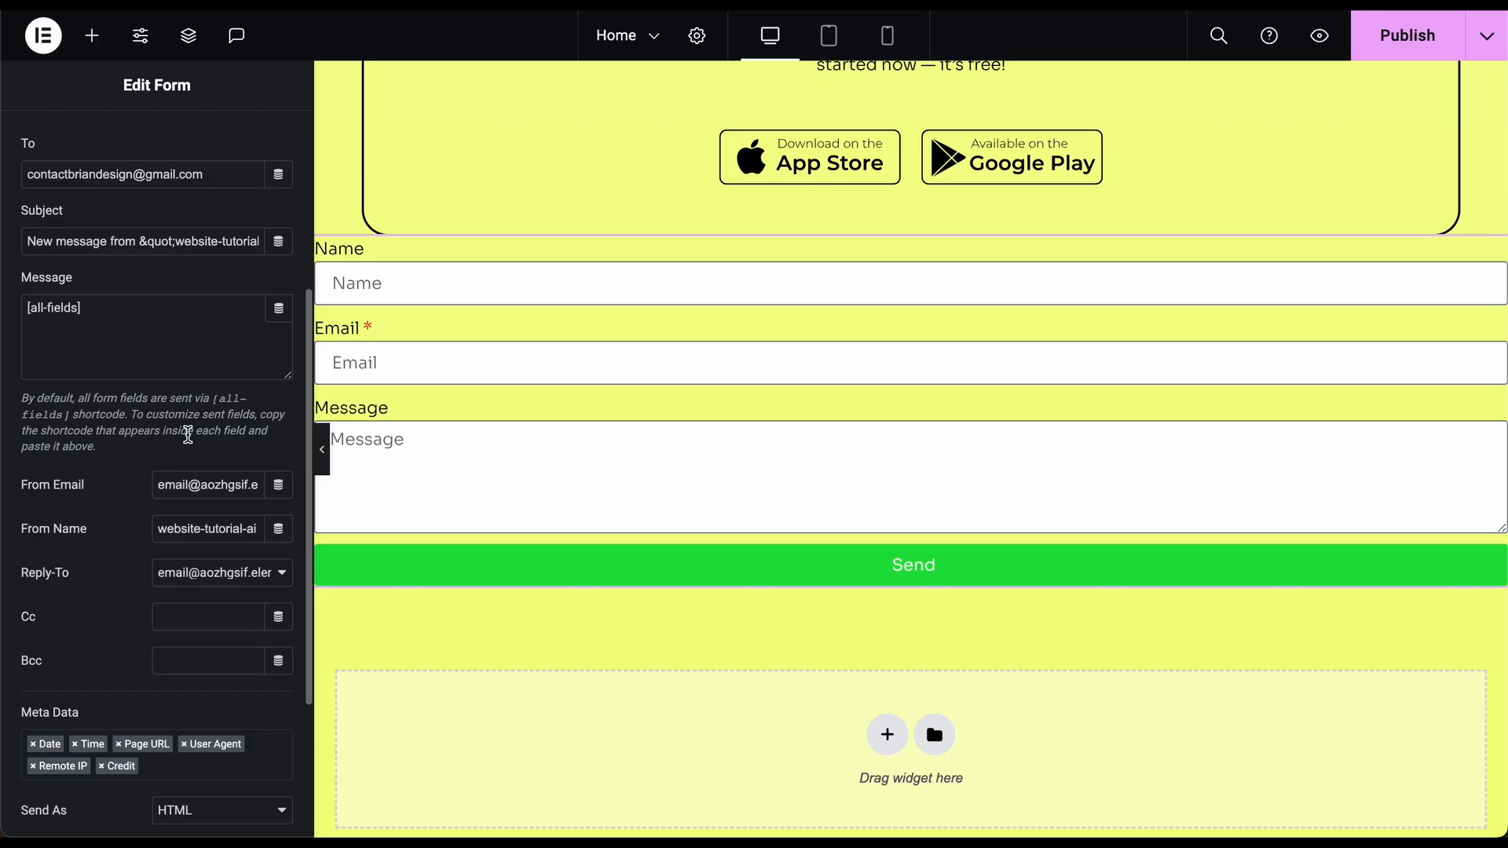
{"action": "scroll", "coordinate": [192, 475], "scroll_direction": "down", "scroll_amount": 3}
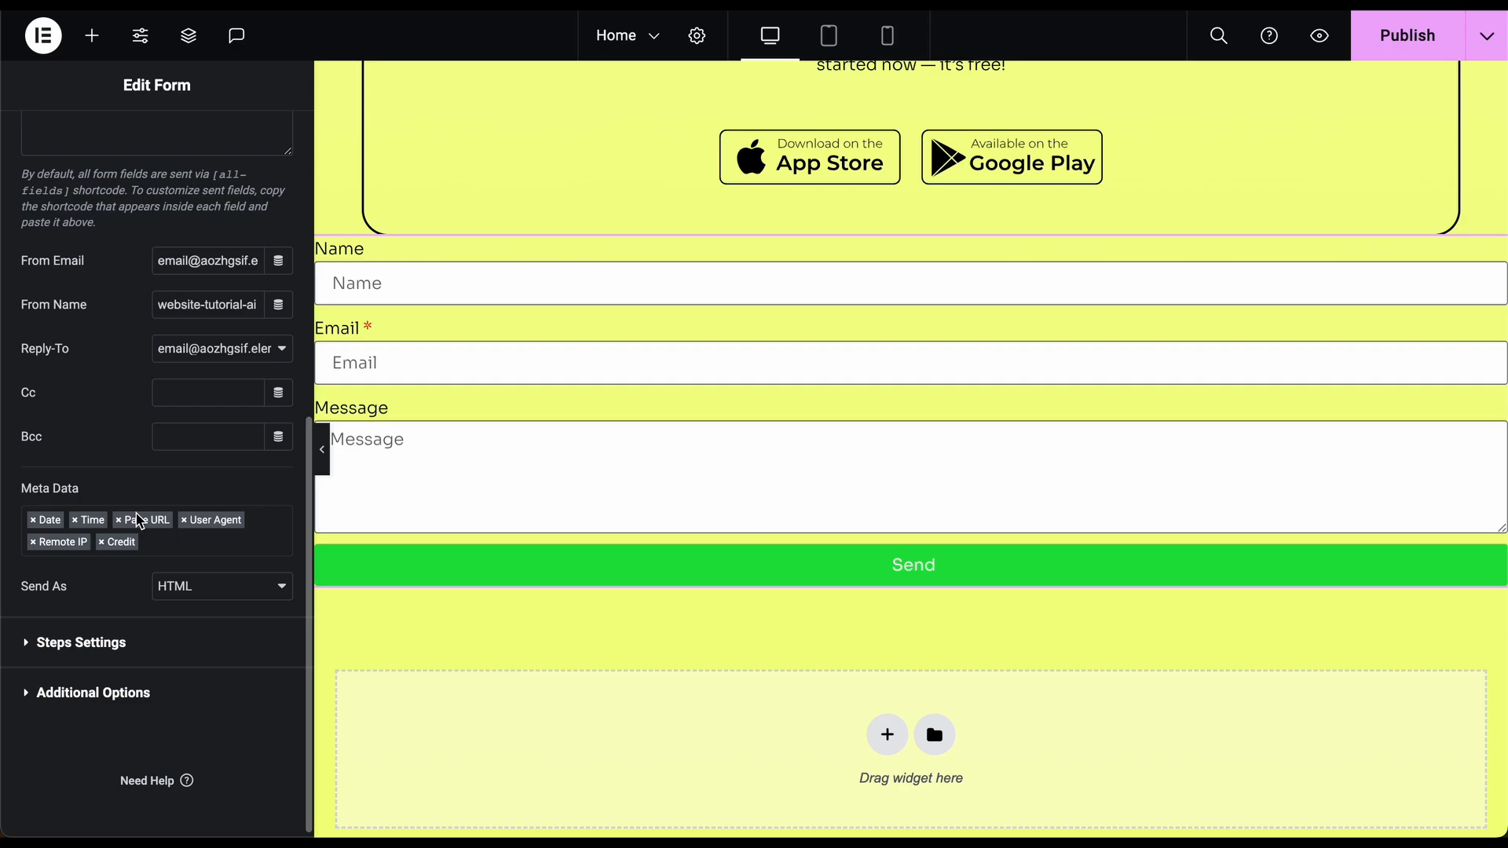
{"action": "left_click", "coordinate": [44, 644]}
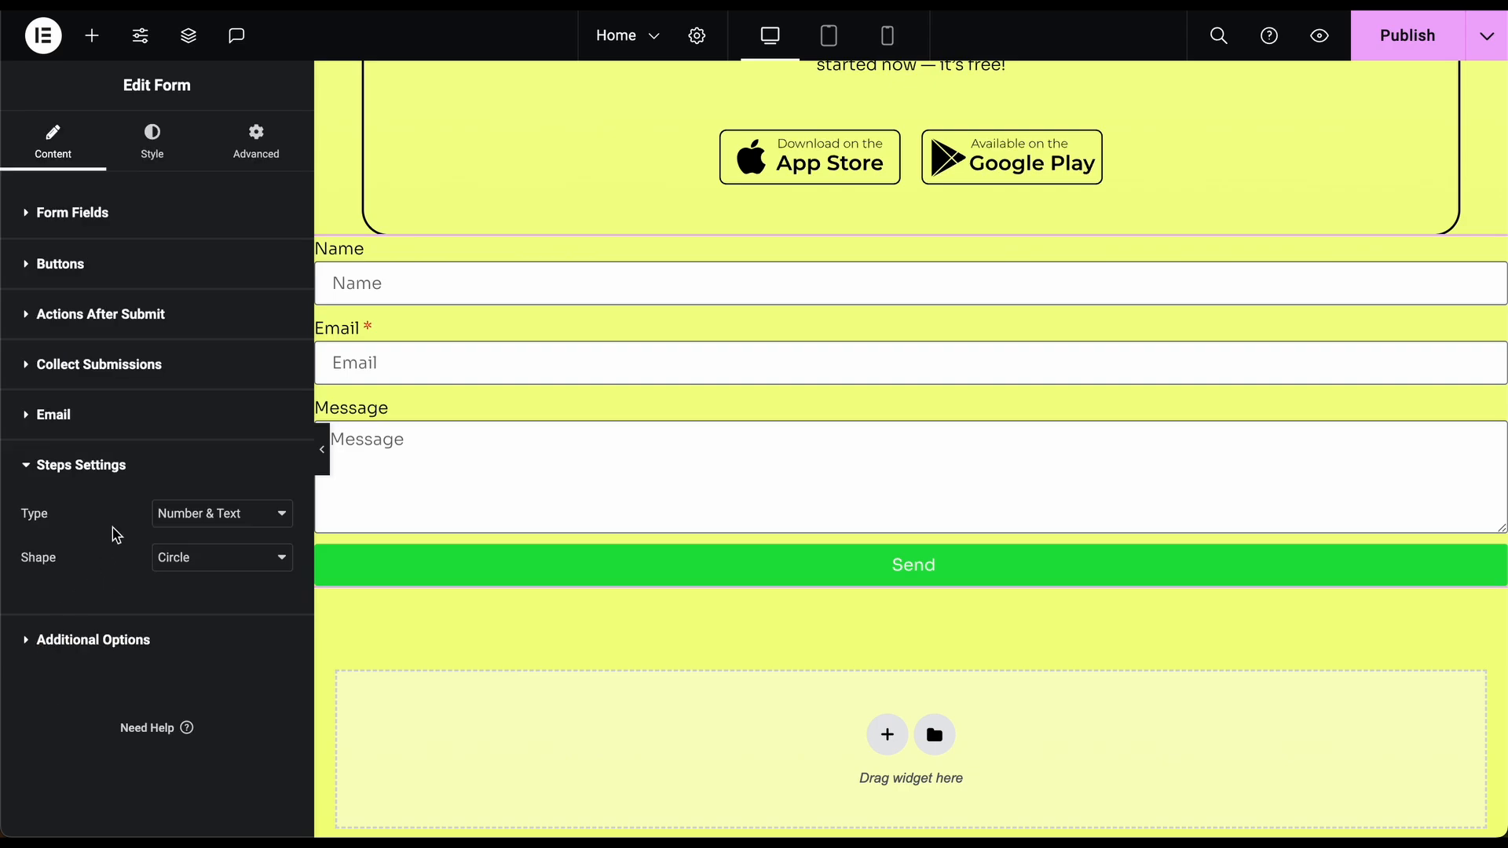
{"action": "left_click", "coordinate": [47, 644]}
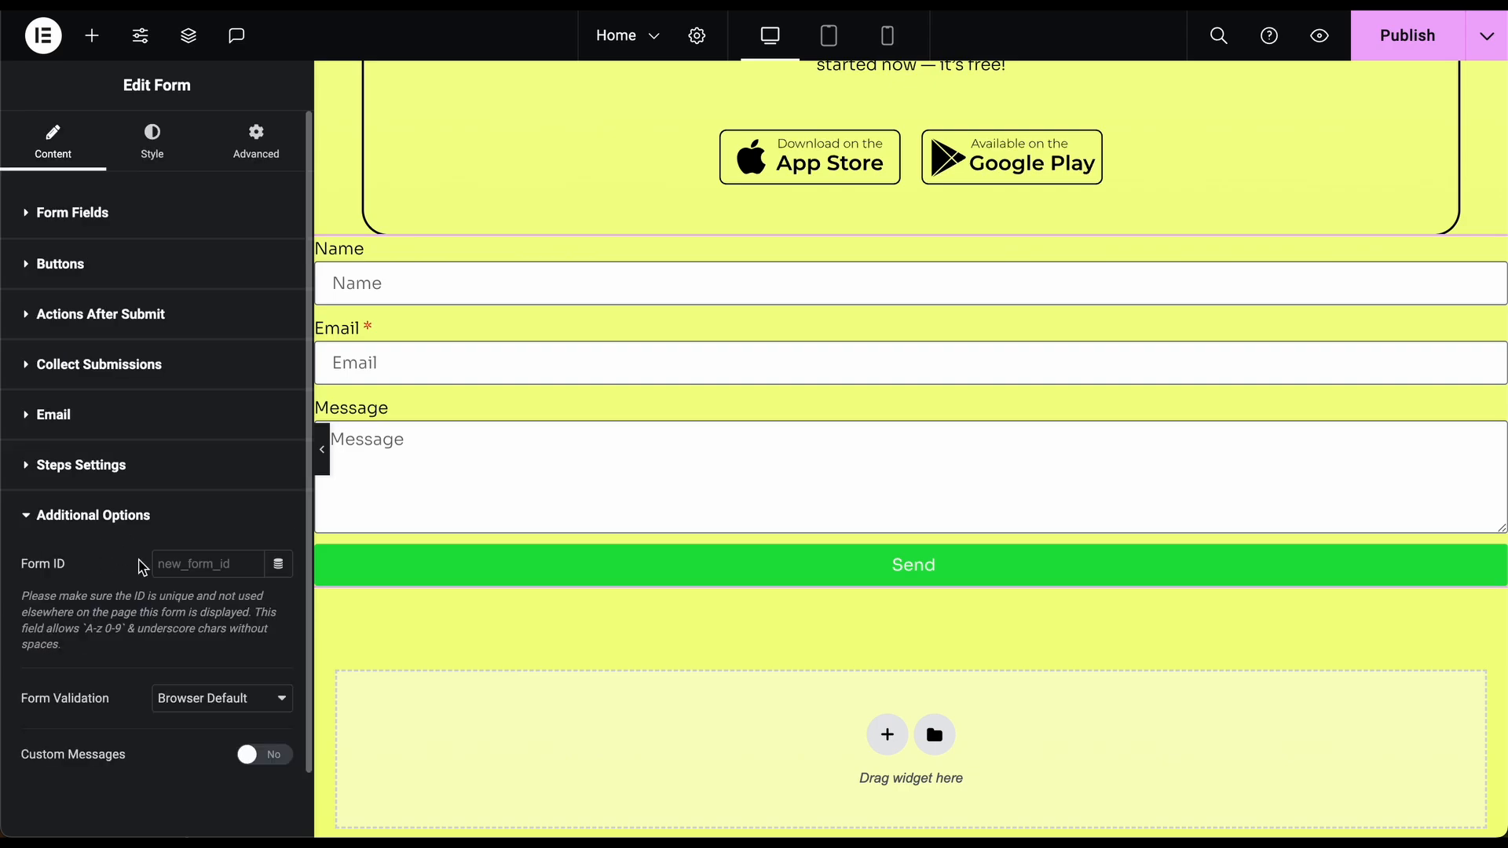
- Try a wider columns gap in the form's style, return it to 10 px, and view the advanced layout settings
{"action": "left_click", "coordinate": [164, 154]}
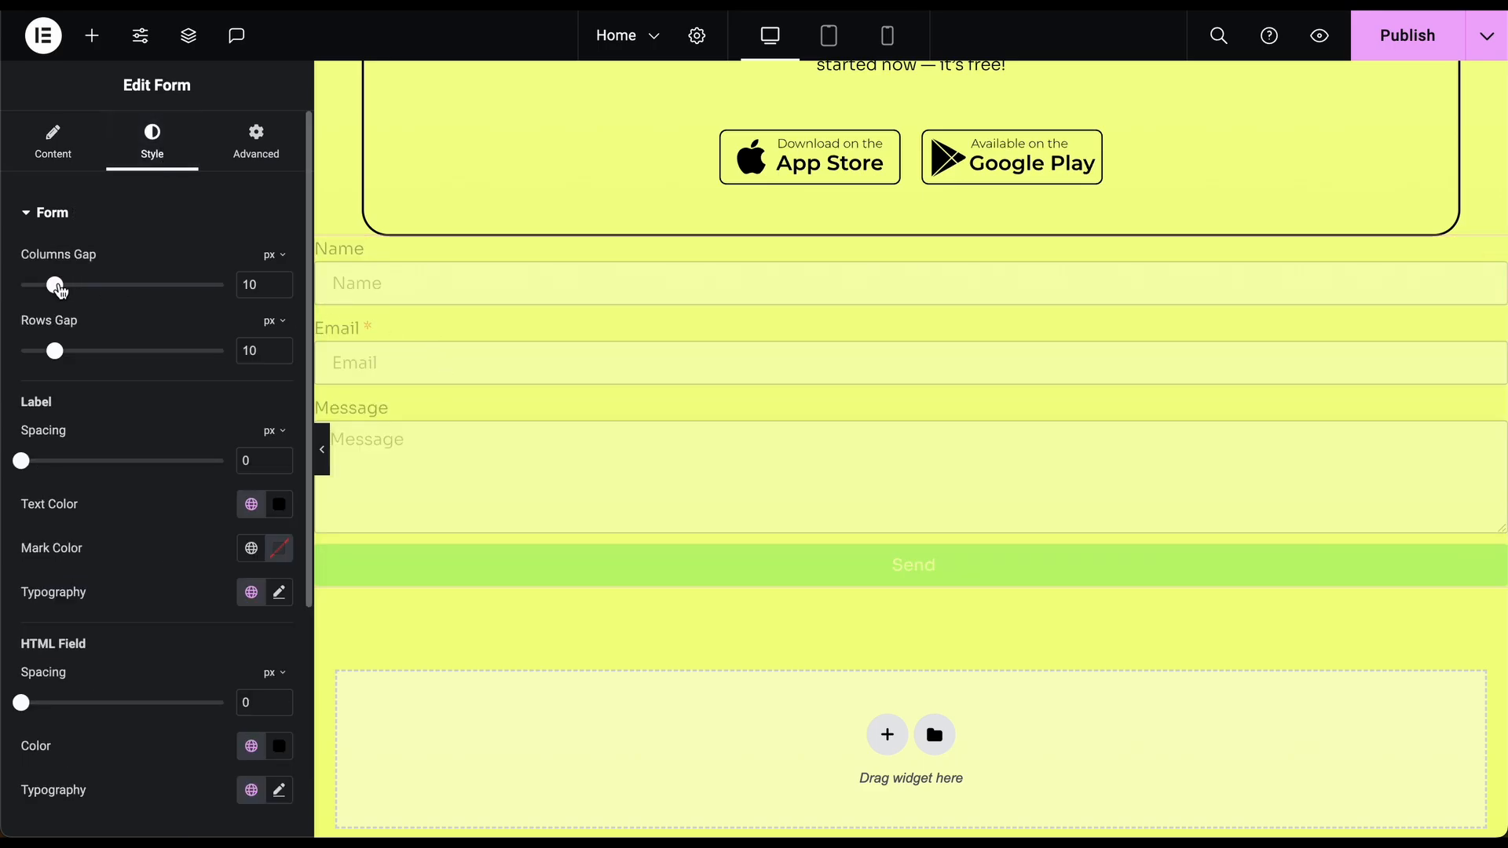
{"action": "left_click_drag", "start_coordinate": [61, 291], "coordinate": [96, 292]}
{"action": "left_click_drag", "start_coordinate": [93, 288], "coordinate": [62, 287]}
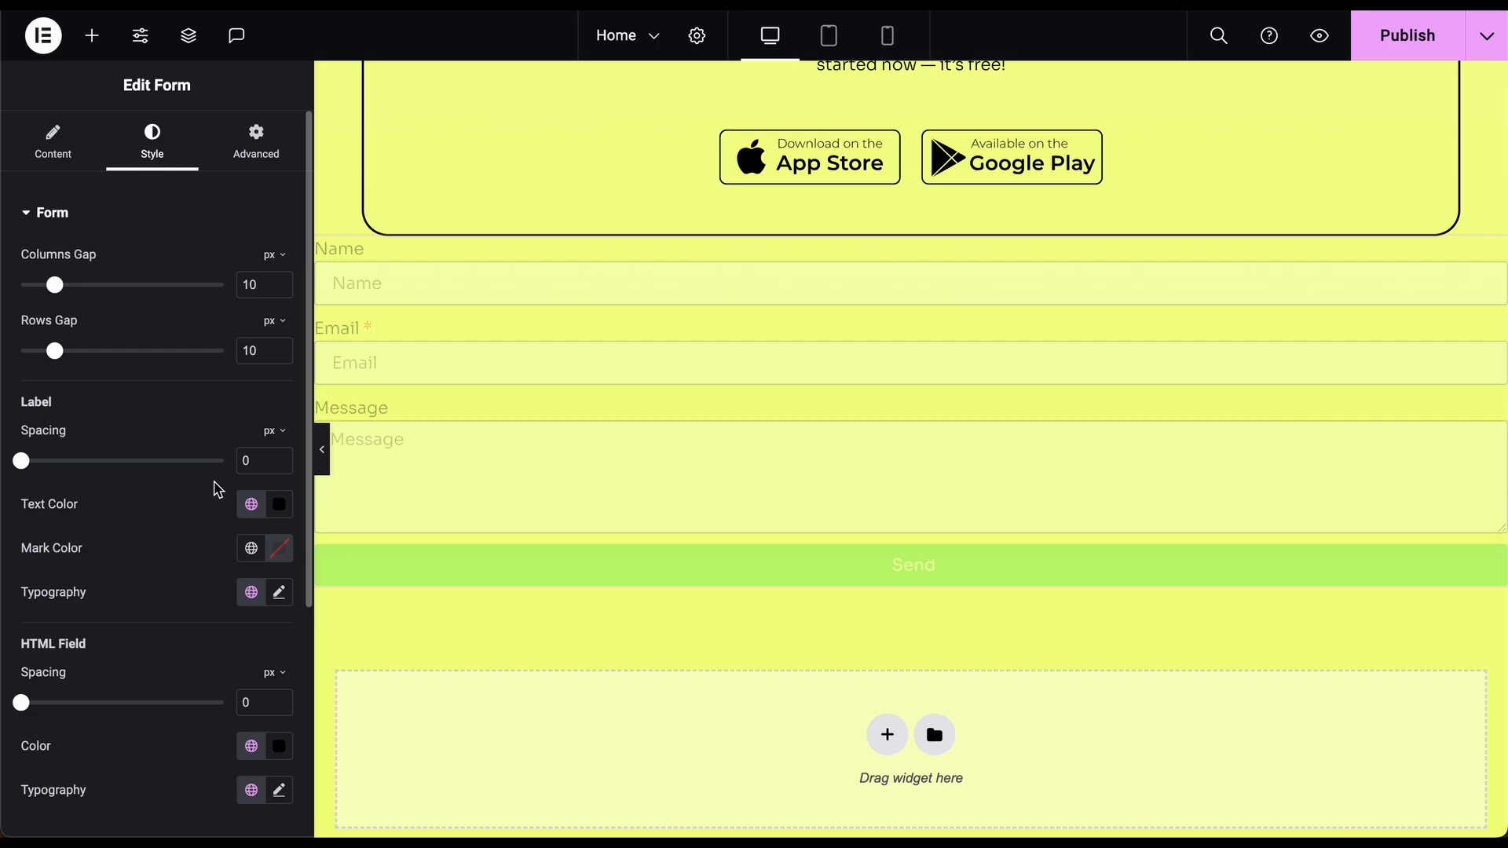
{"action": "left_click", "coordinate": [258, 133]}
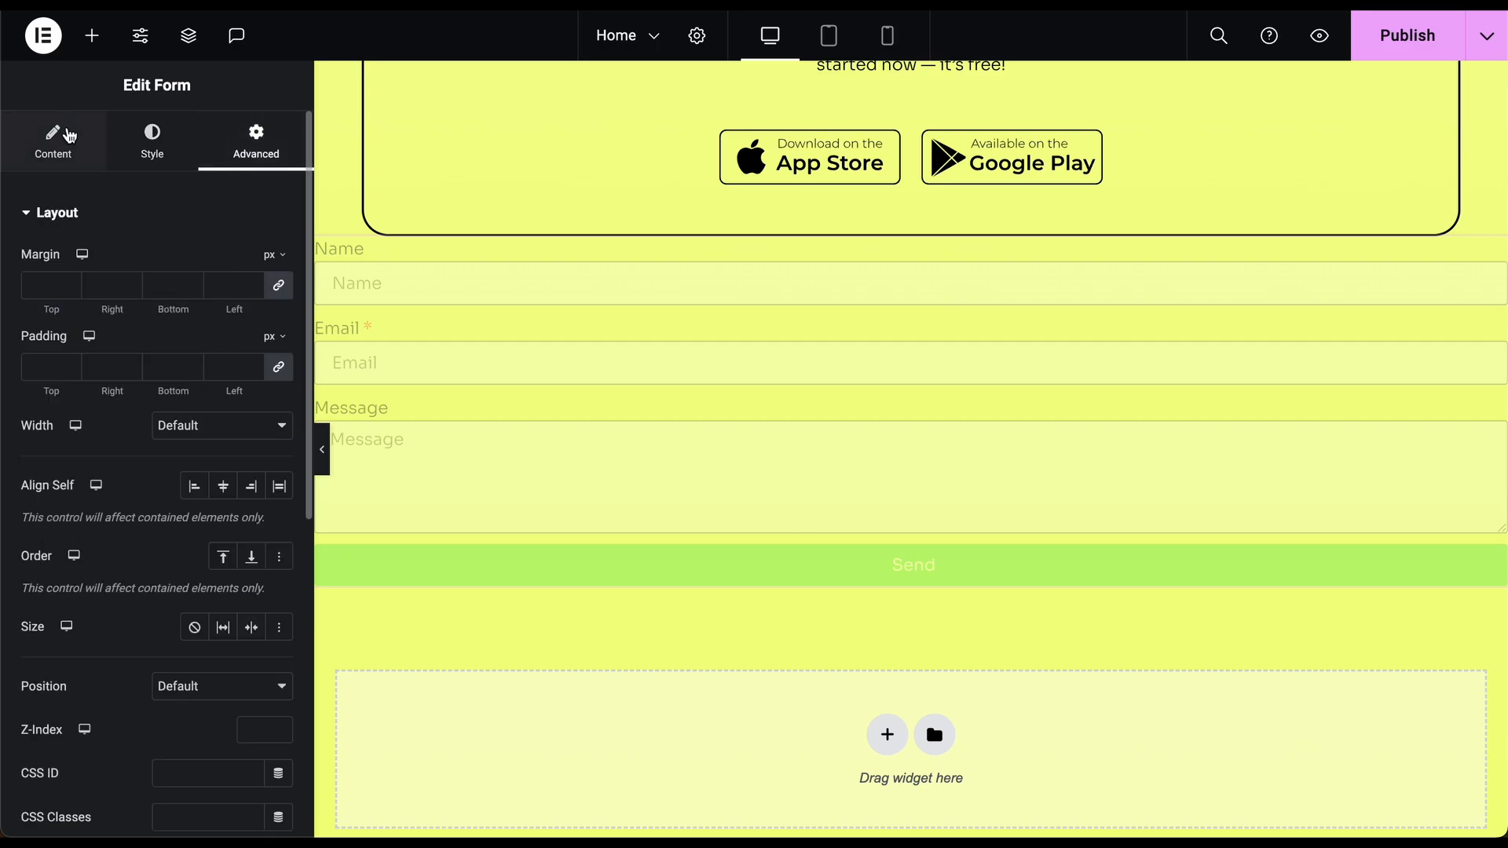
{"action": "left_click", "coordinate": [53, 141]}
- Preview the form at full page width with the editing panel hidden, and bring the panel back
{"action": "left_click", "coordinate": [328, 468]}
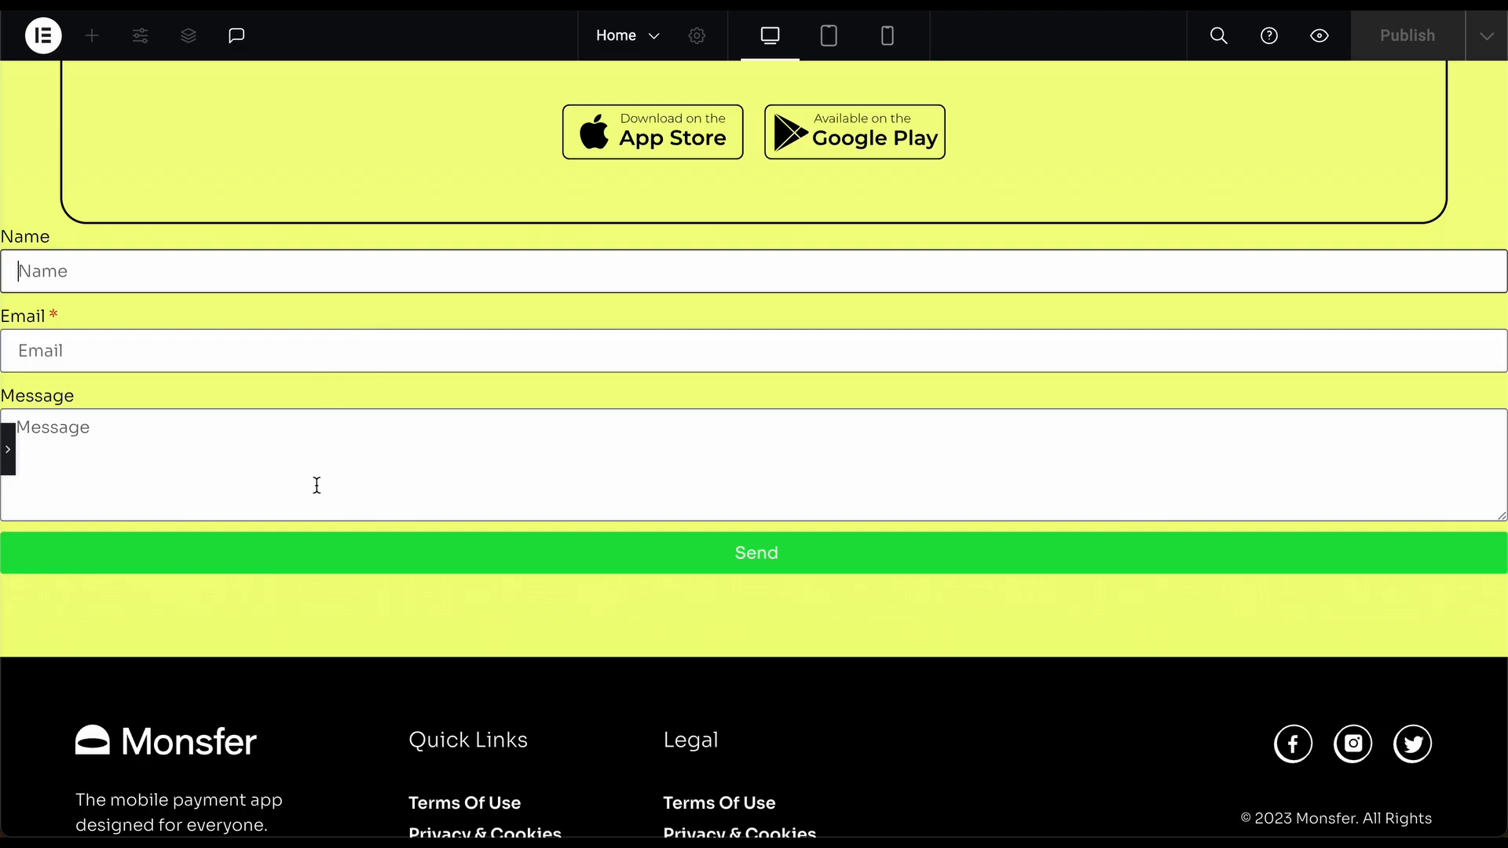
{"action": "left_click", "coordinate": [9, 449]}
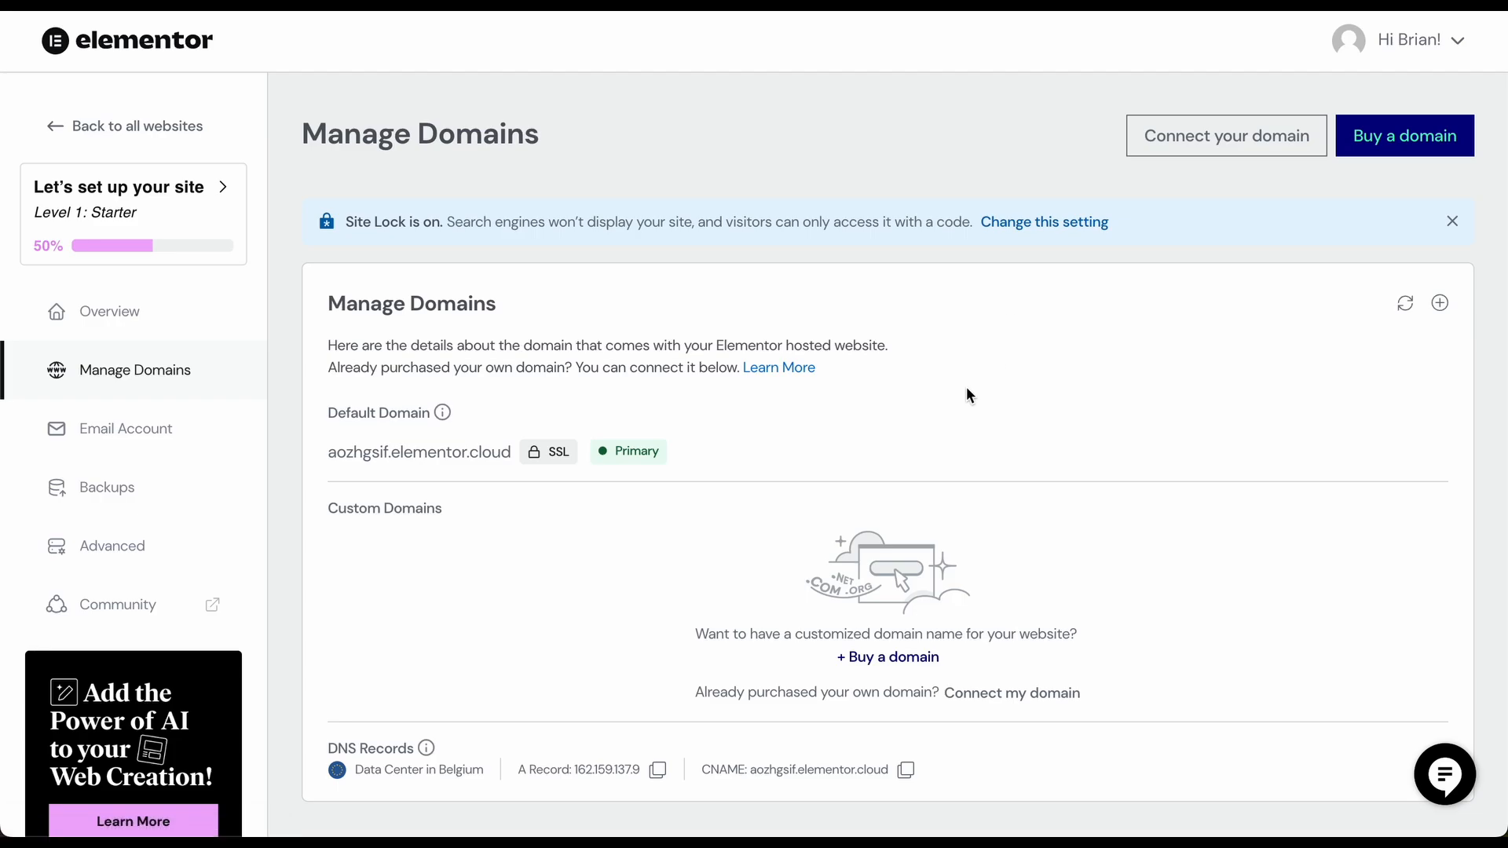
- Examine the default domain, custom domain and DNS details on the site's Manage Domains page
{"action": "scroll", "coordinate": [927, 431], "scroll_direction": "down", "scroll_amount": 1}
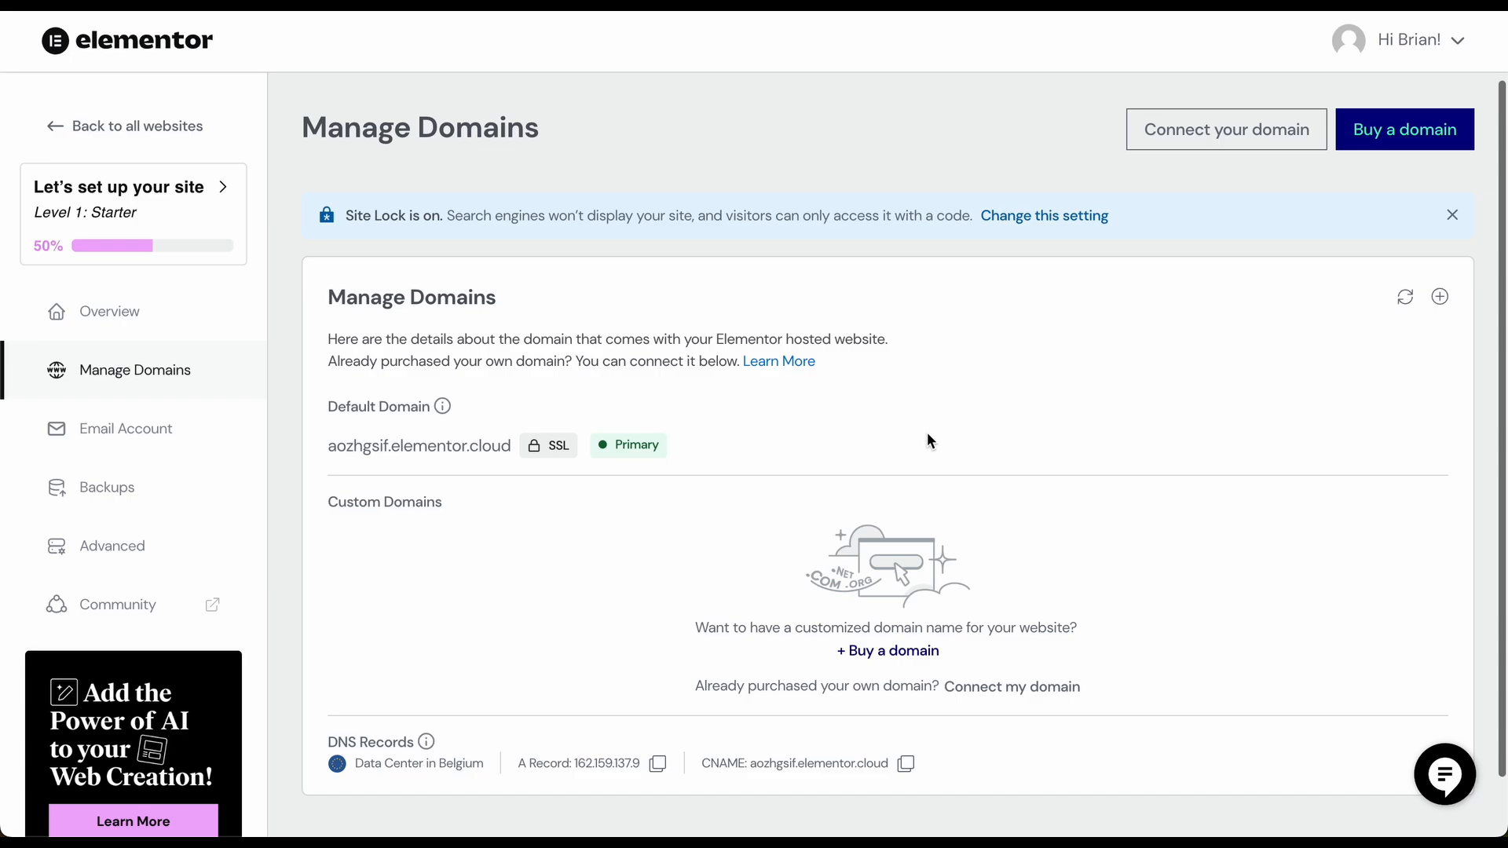